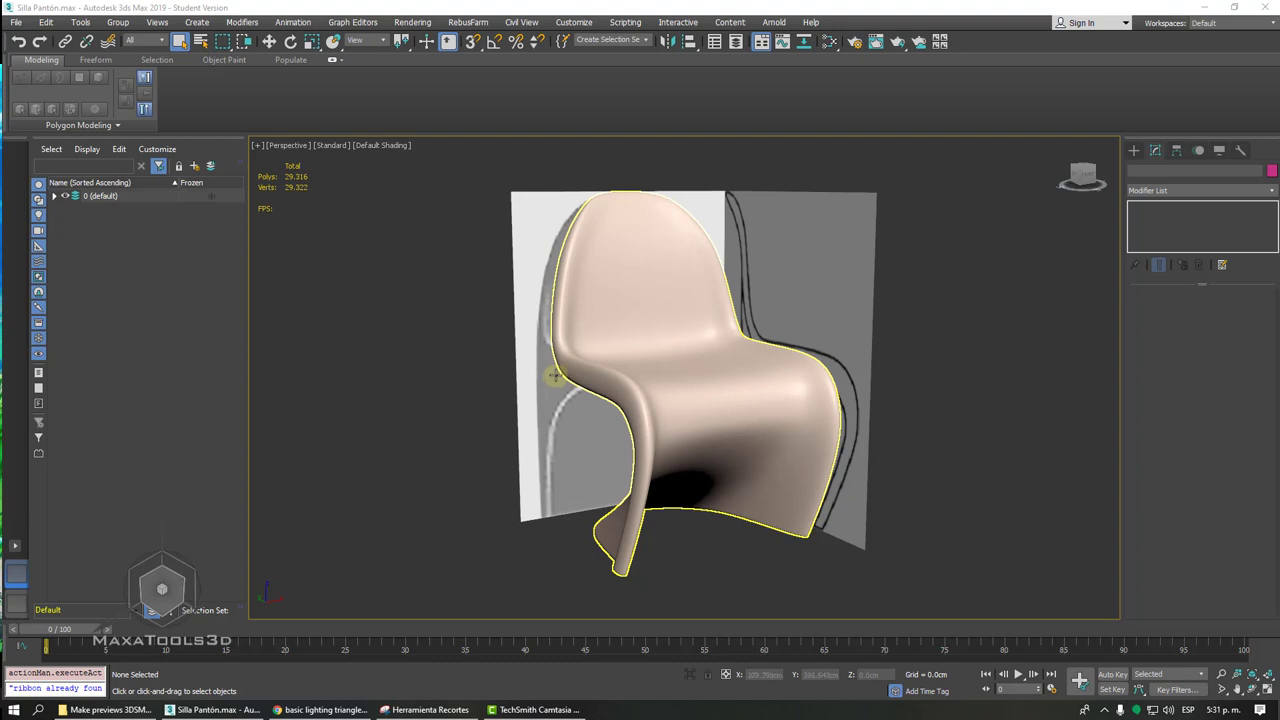
- Select the chair, show Edged Faces, and toggle OpenSubdiv smoothing off and back on
left_click(609, 290)
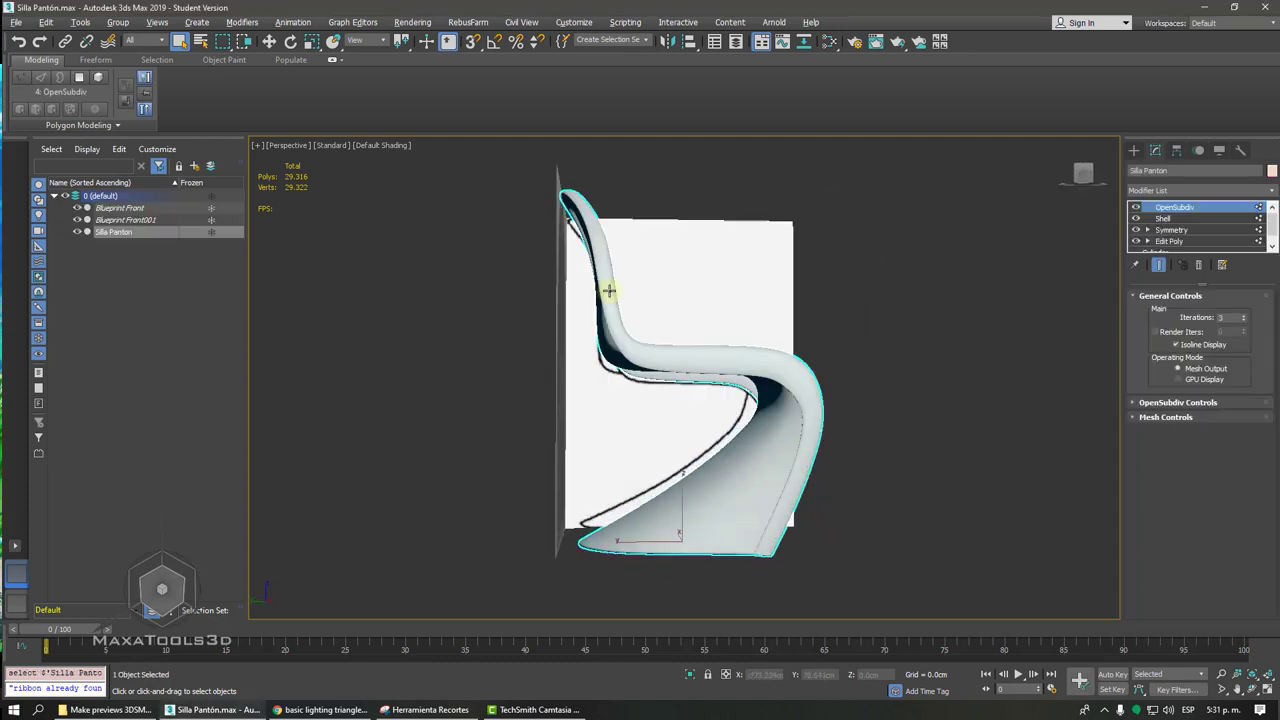
middle_click_drag(609, 290, 829, 286, "alt")
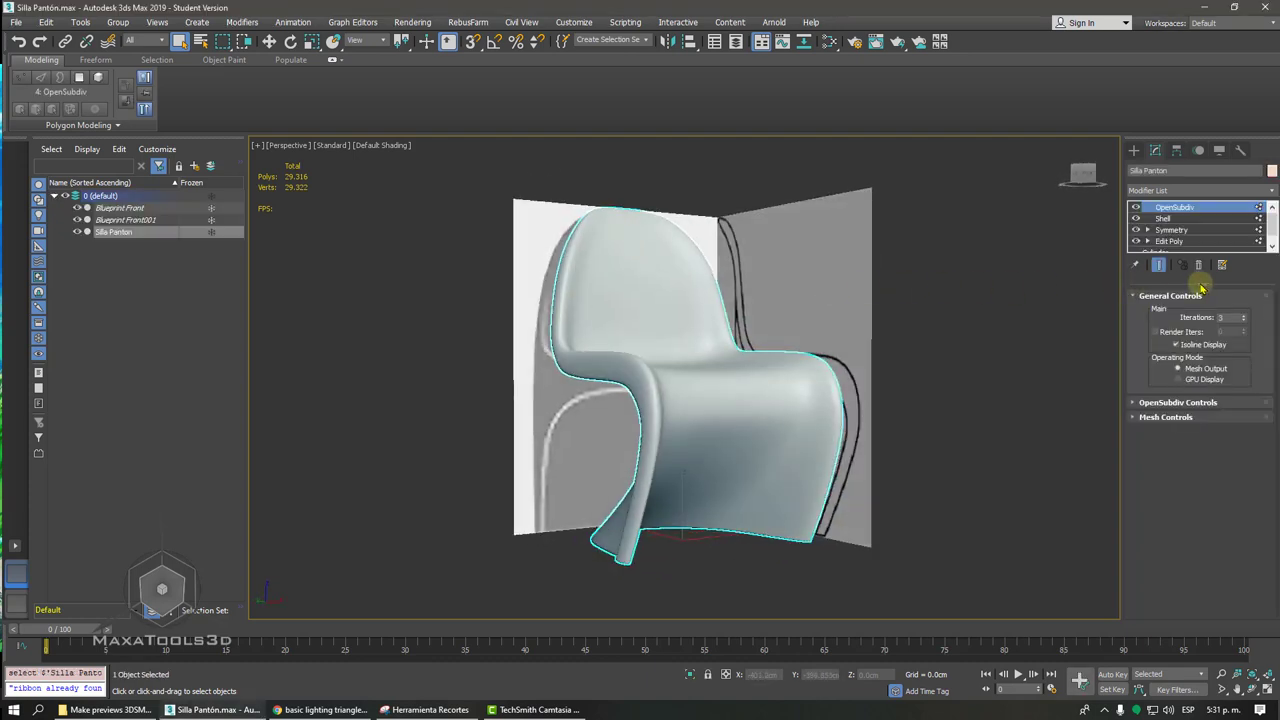
left_click_drag(1200, 284, 1200, 370)
middle_click_drag(997, 360, 737, 354, "alt")
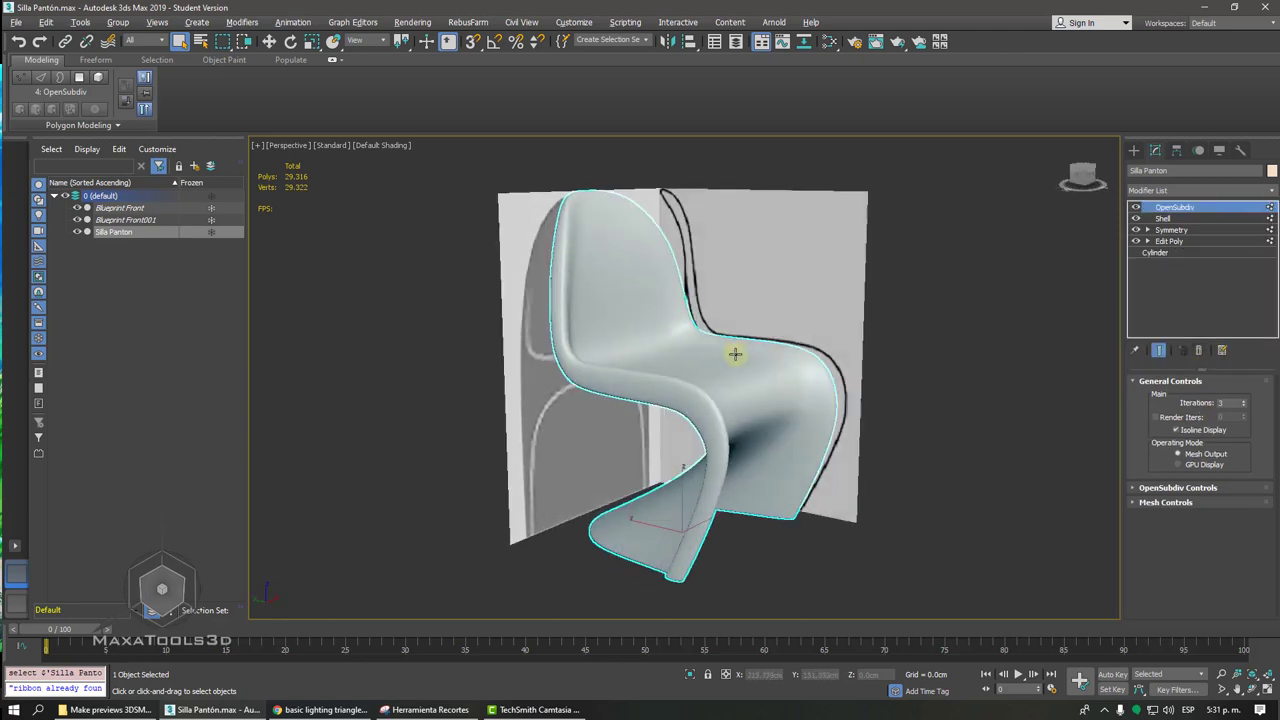
key("F4")
scroll(735, 354, "up", 3)
scroll(735, 354, "down", 5)
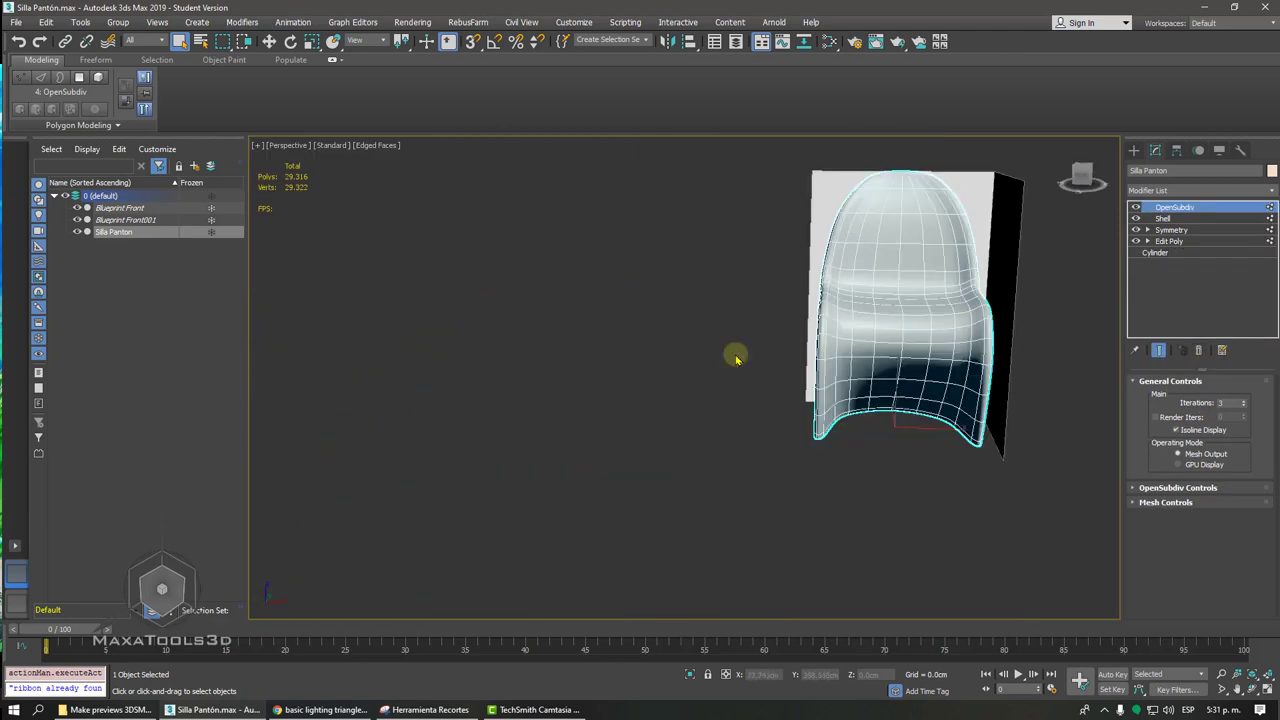
scroll(735, 354, "up", 3)
middle_click_drag(735, 354, 888, 297, "alt")
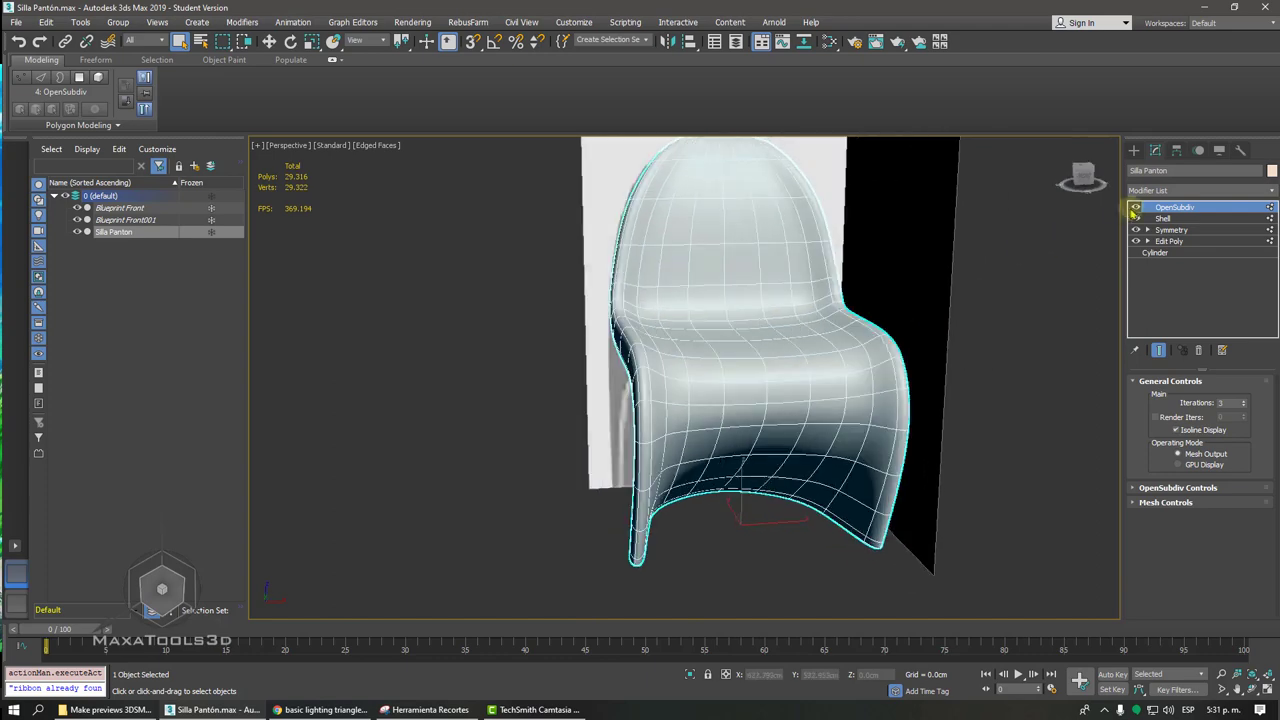
left_click(1135, 207)
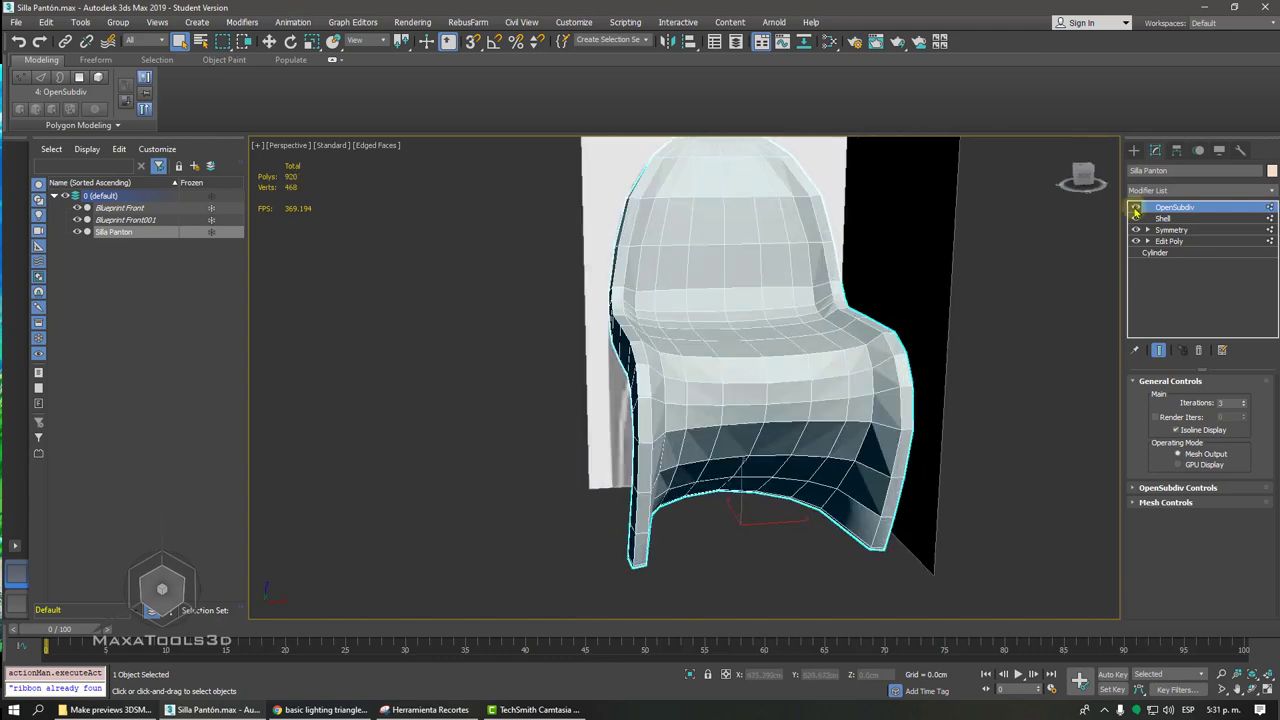
left_click(1135, 207)
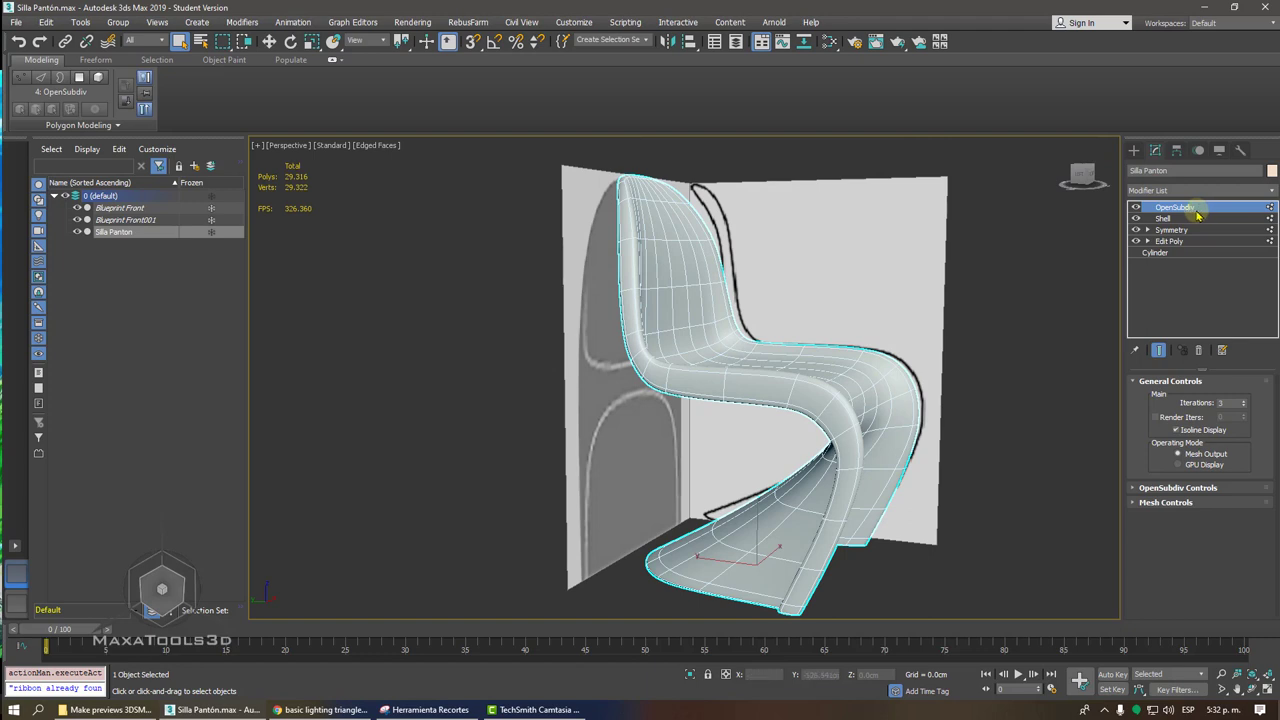
- Hide both blueprint planes, deselect the chair, and switch to the lighting-triangle image search
left_click(77, 219)
left_click(77, 207)
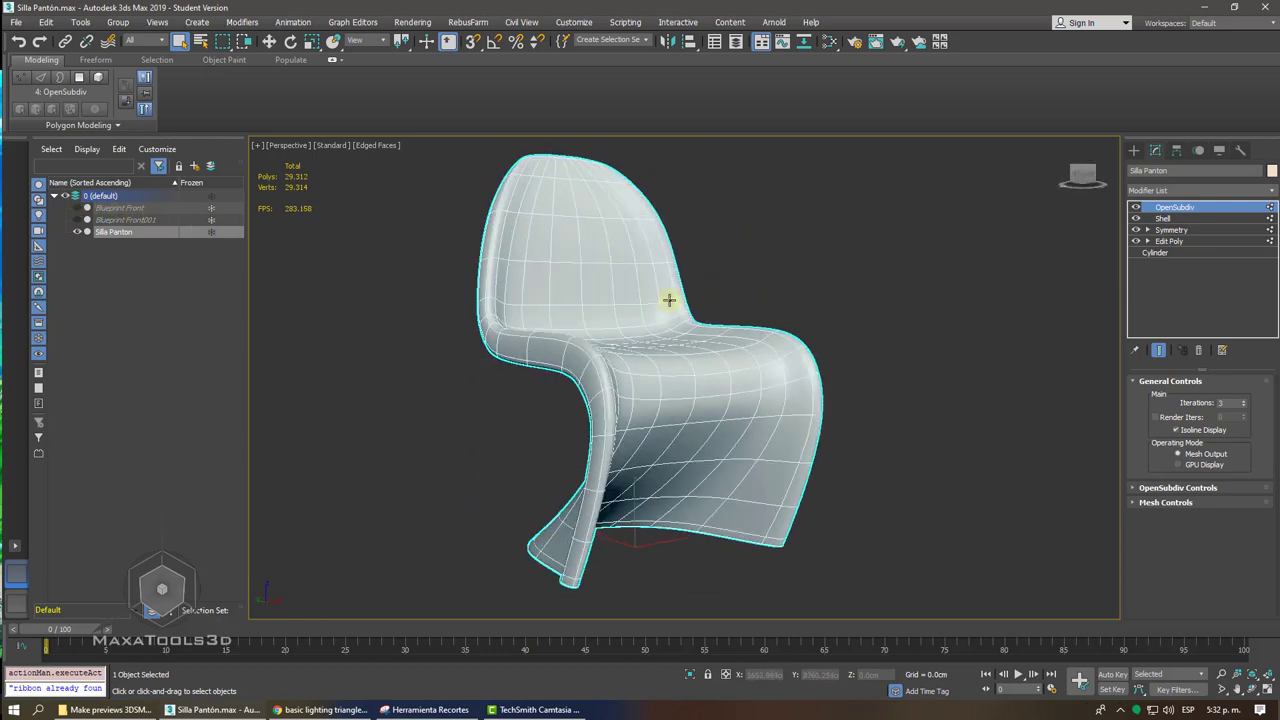
left_click(840, 268)
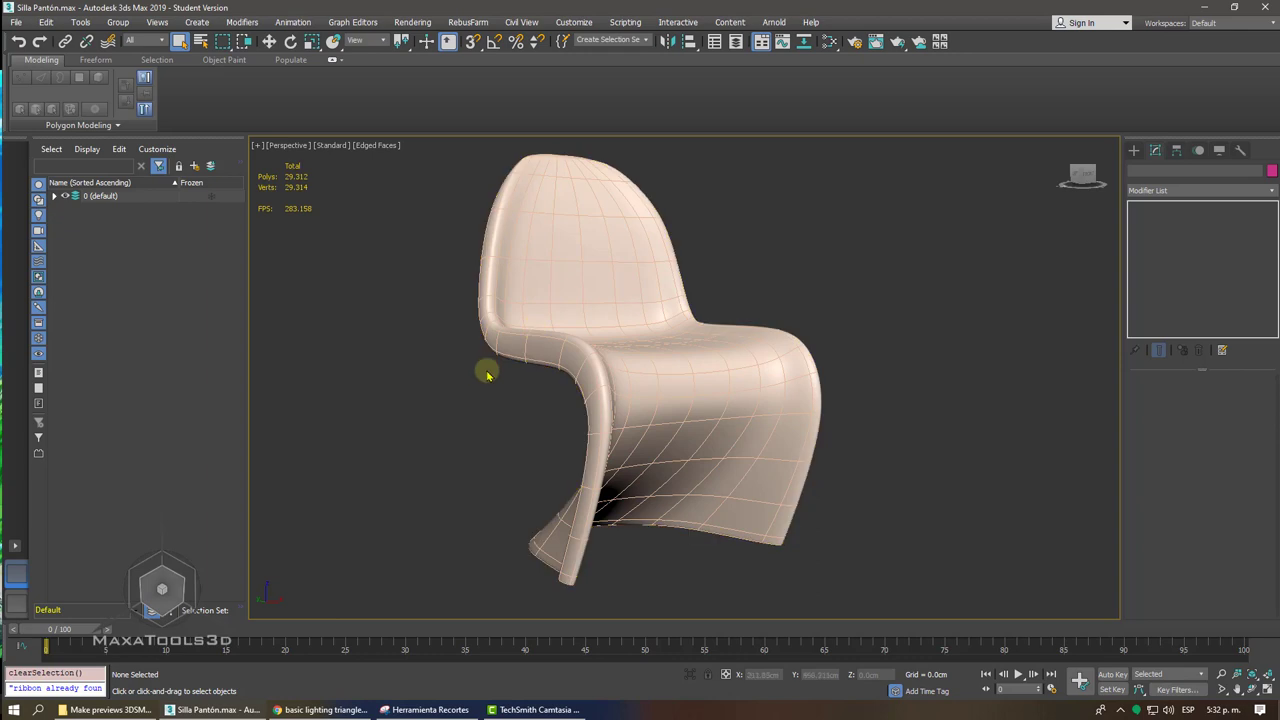
left_click(320, 709)
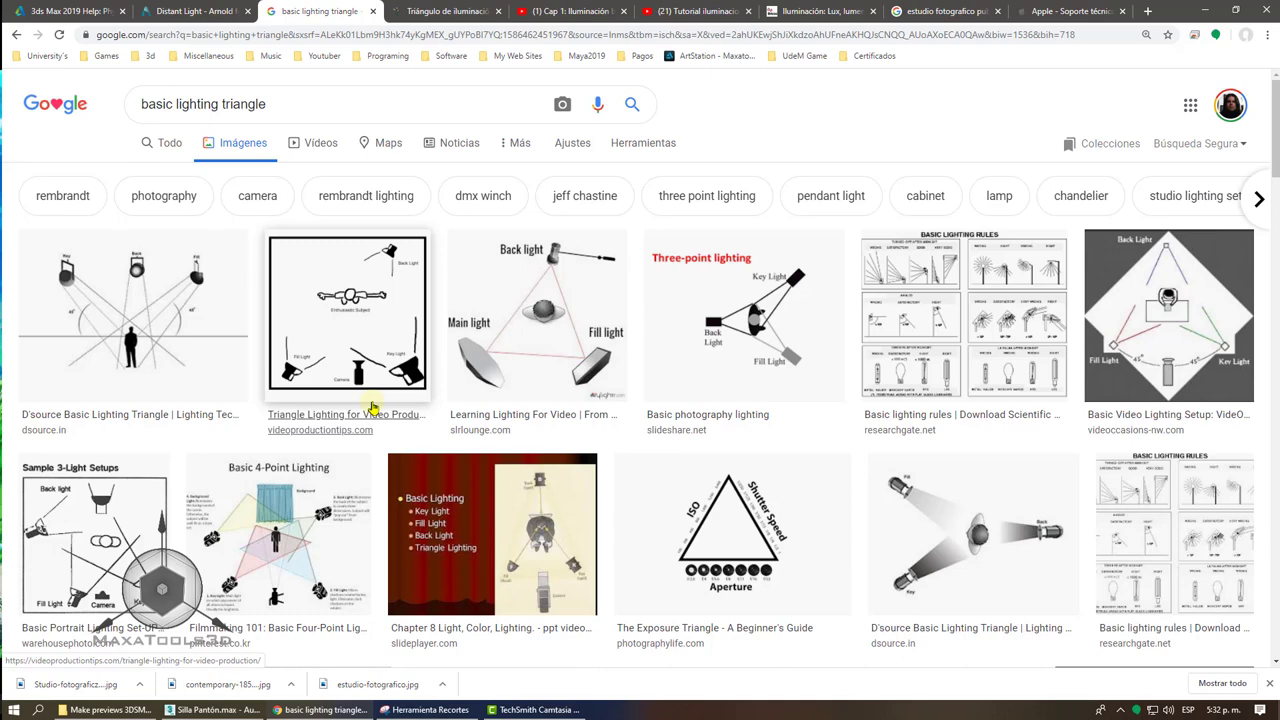
- Browse the 'basic lighting triangle' image results and select the search query text
scroll(370, 407, "down", 1)
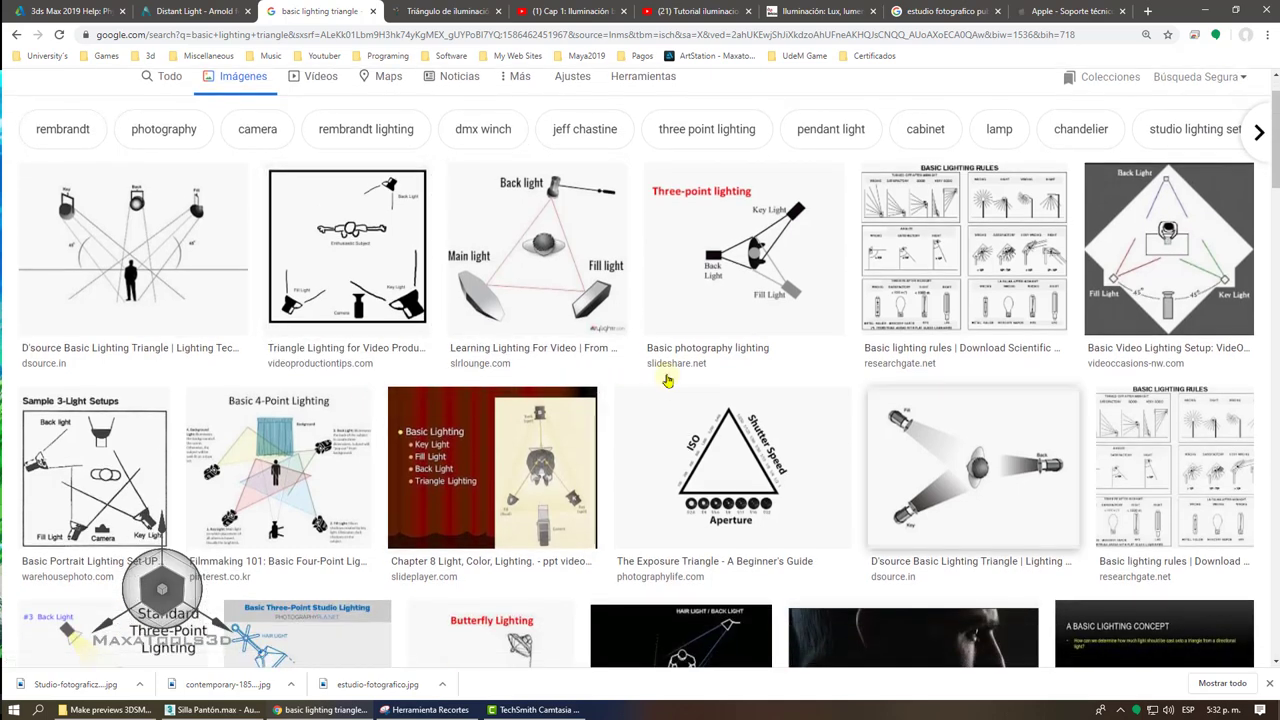
scroll(666, 376, "up", 1)
left_click_drag(285, 110, 120, 106)
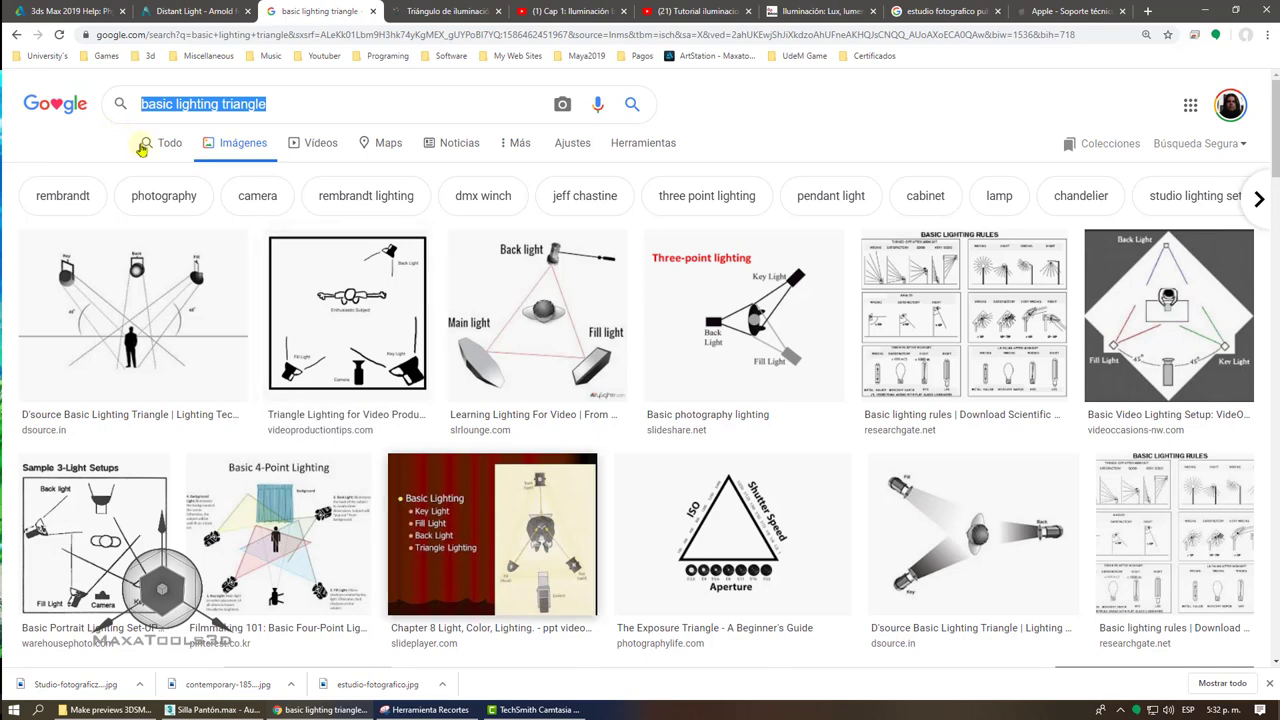
- Scroll through the image results, return to the top, and open the 'Triángulo de iluminación' article
scroll(262, 225, "down", 1)
scroll(568, 418, "down", 2)
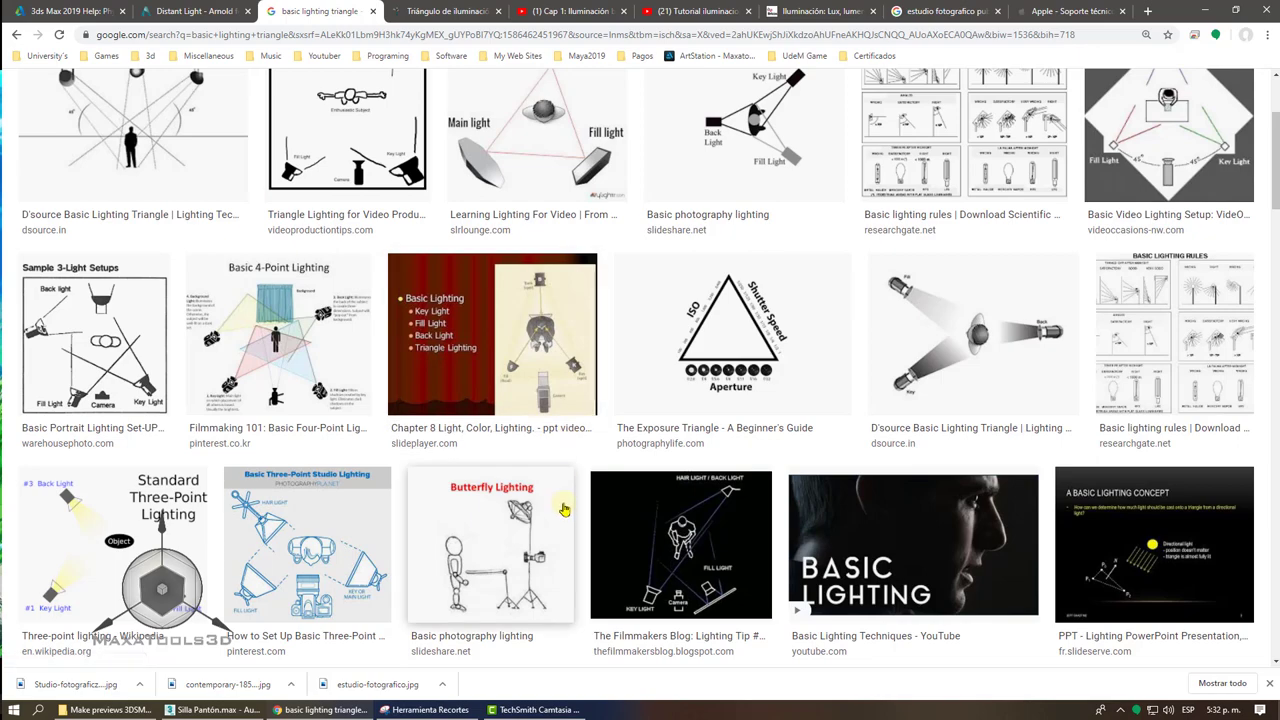
scroll(564, 510, "down", 2)
scroll(564, 510, "down", 1)
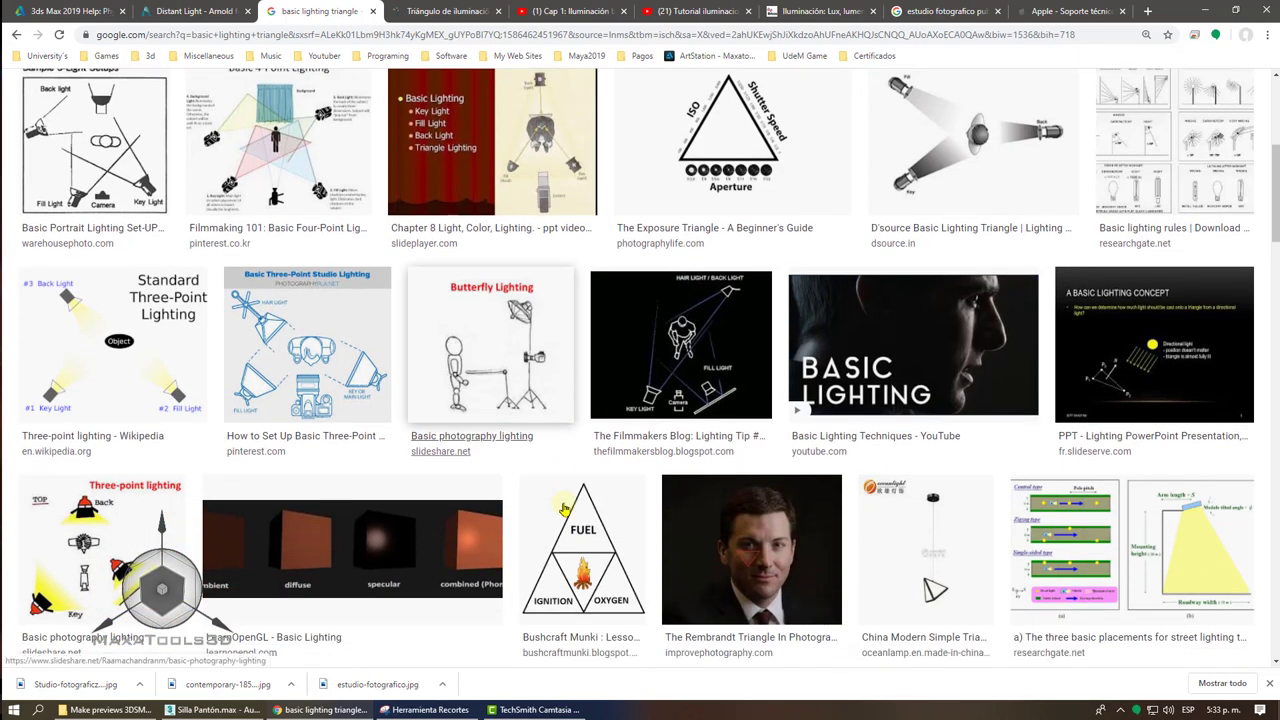
scroll(564, 510, "down", 2)
scroll(563, 509, "down", 1)
scroll(545, 470, "down", 2)
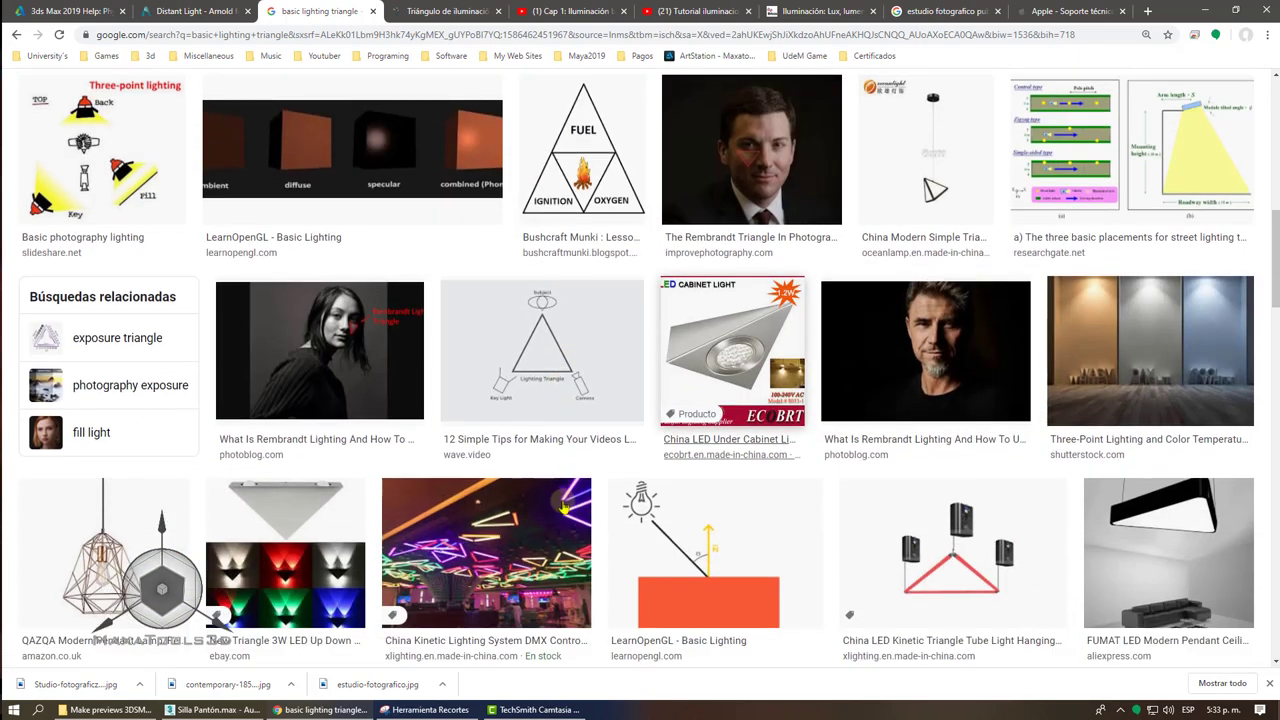
scroll(531, 434, "down", 2)
key("Home")
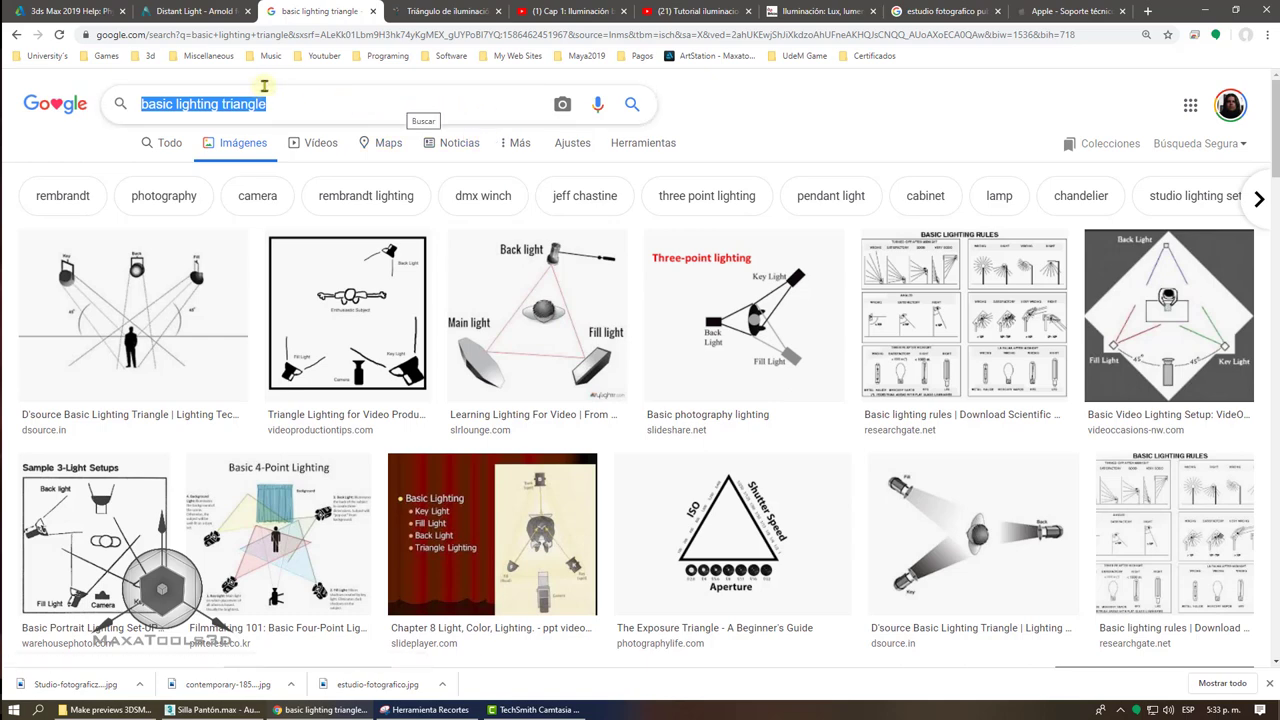
left_click(426, 12)
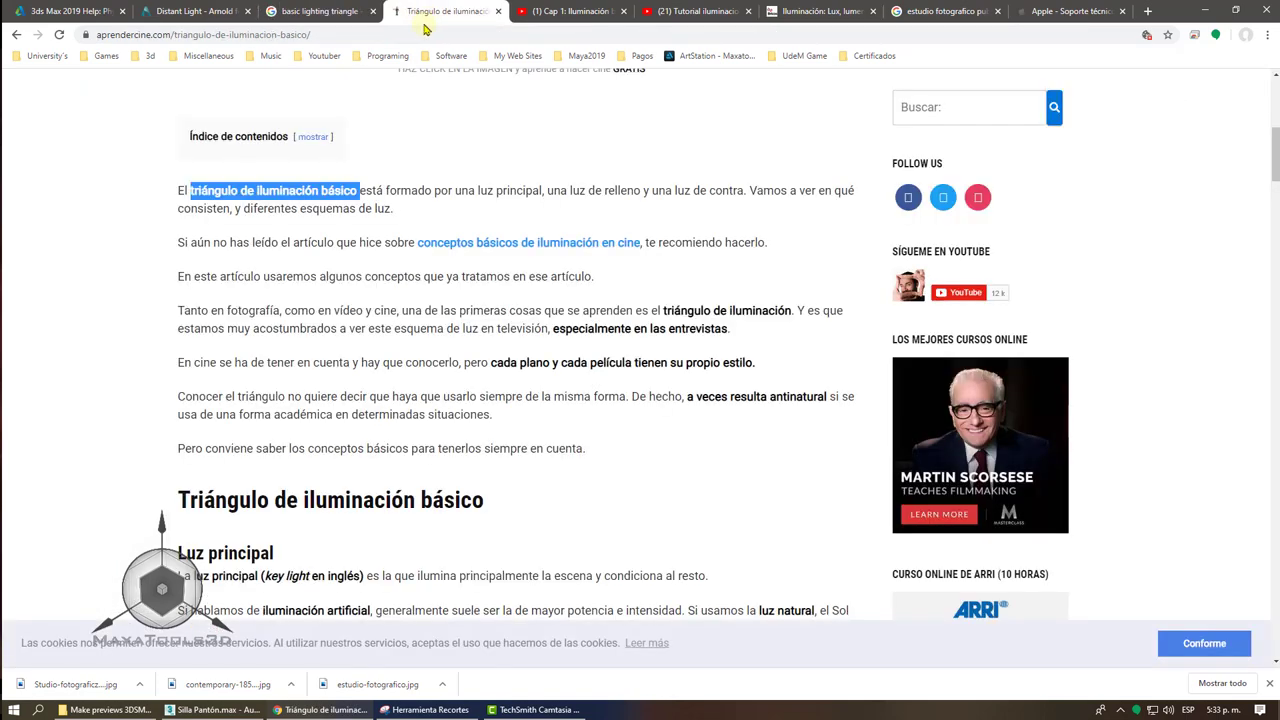
left_click(408, 148)
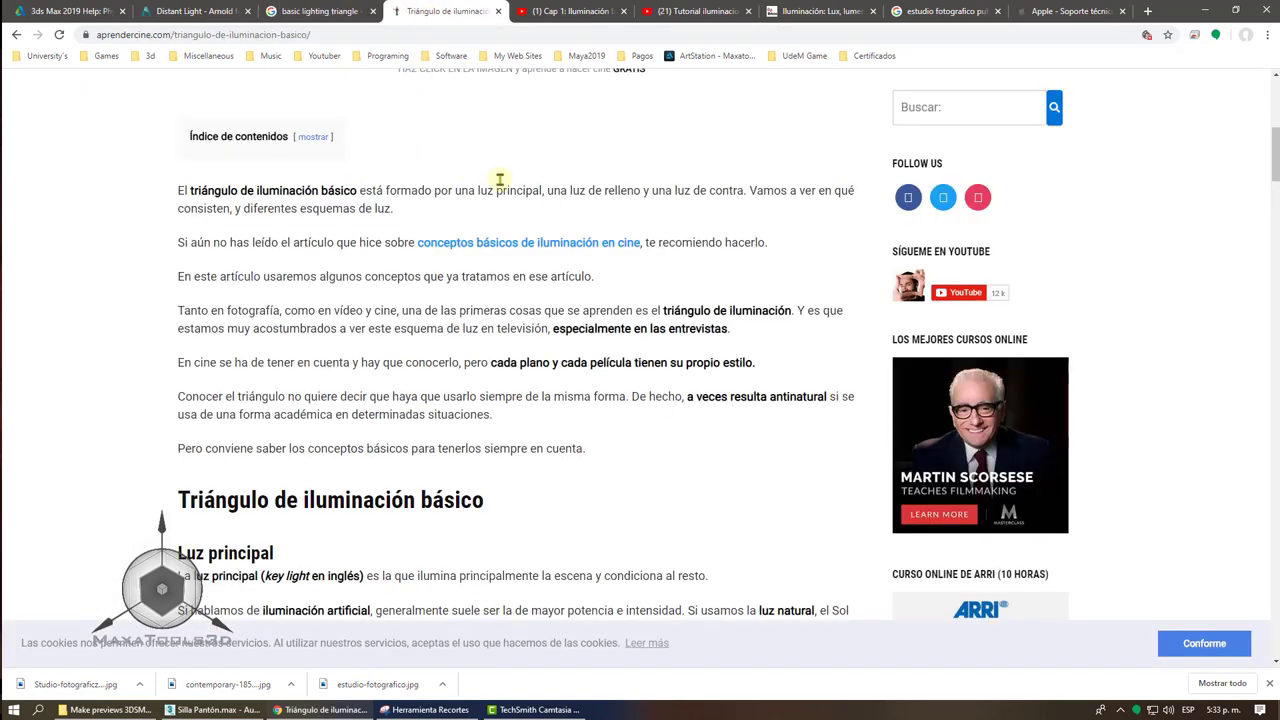
left_click_drag(542, 194, 437, 200)
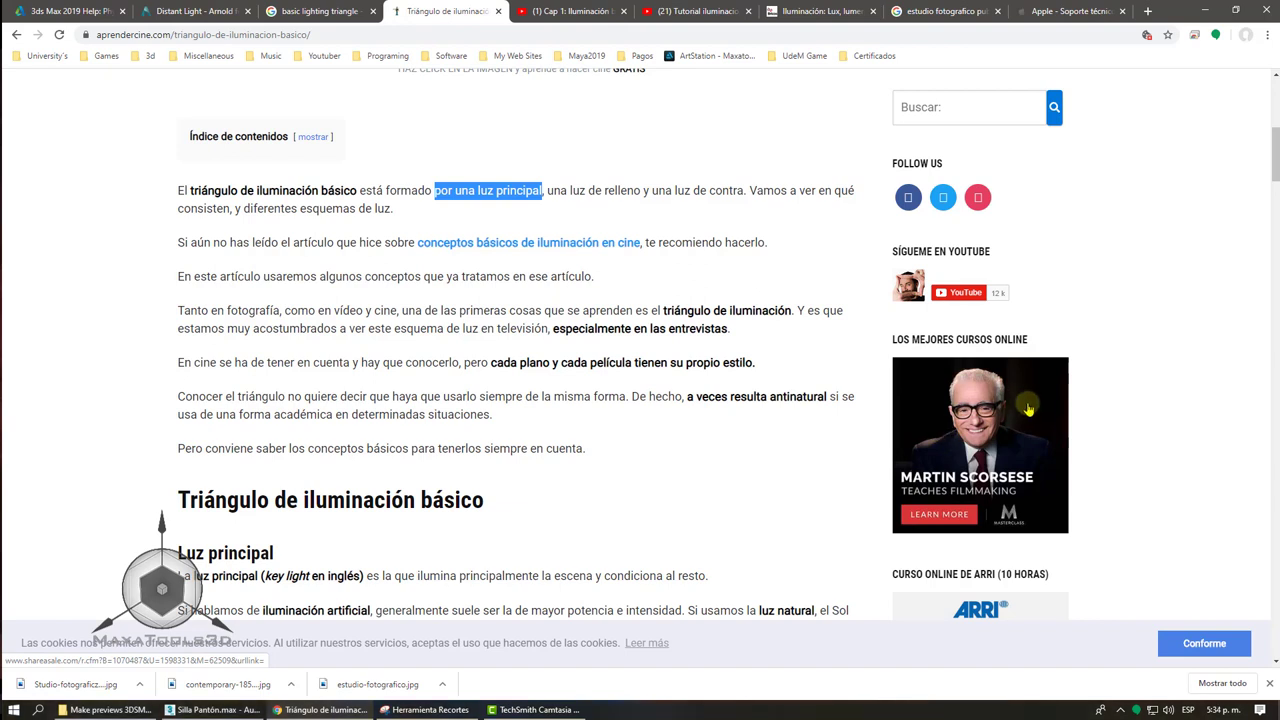
scroll(1028, 409, "down", 1)
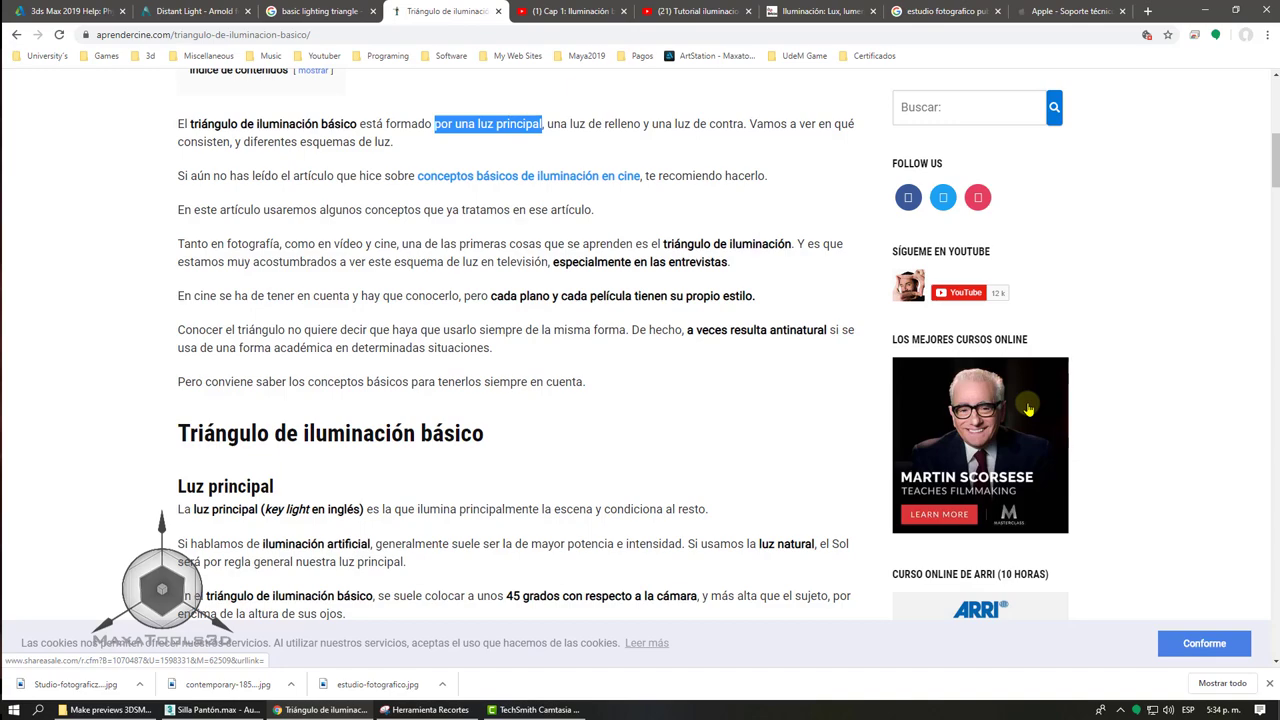
scroll(1028, 409, "down", 1)
scroll(1028, 406, "down", 2)
scroll(1027, 403, "down", 1)
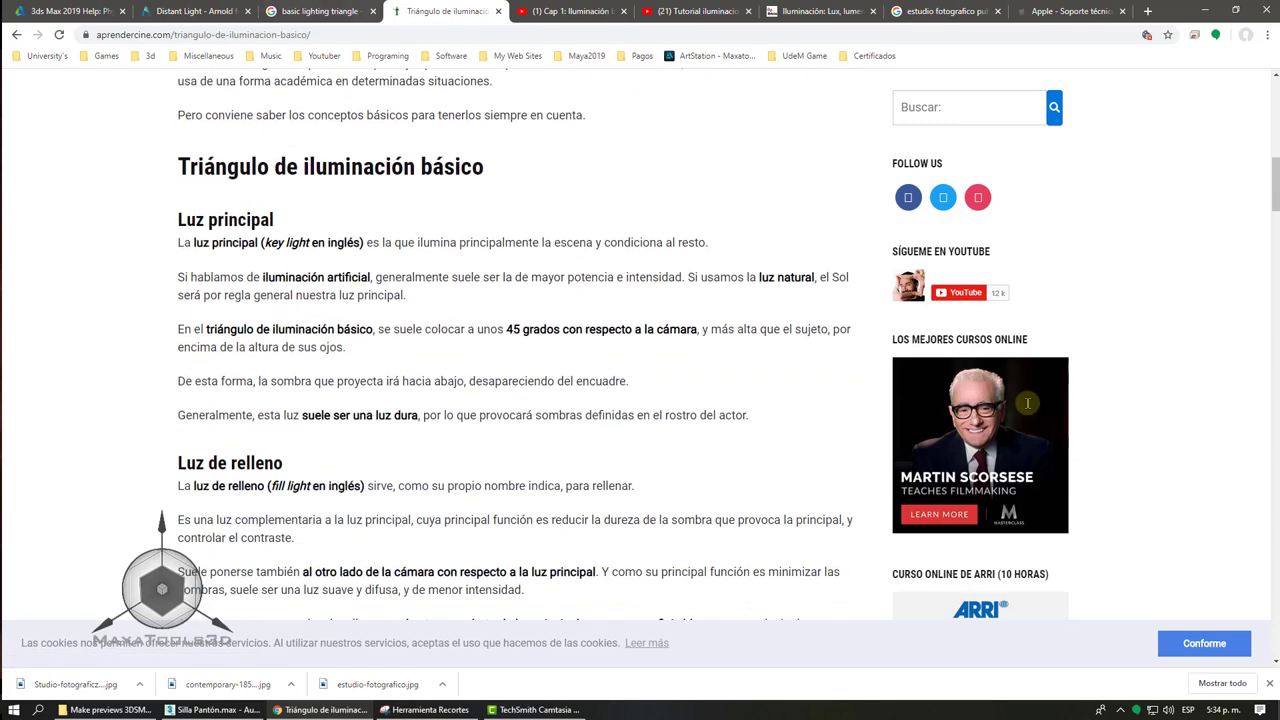
scroll(1028, 409, "up", 6)
scroll(700, 320, "up", 4)
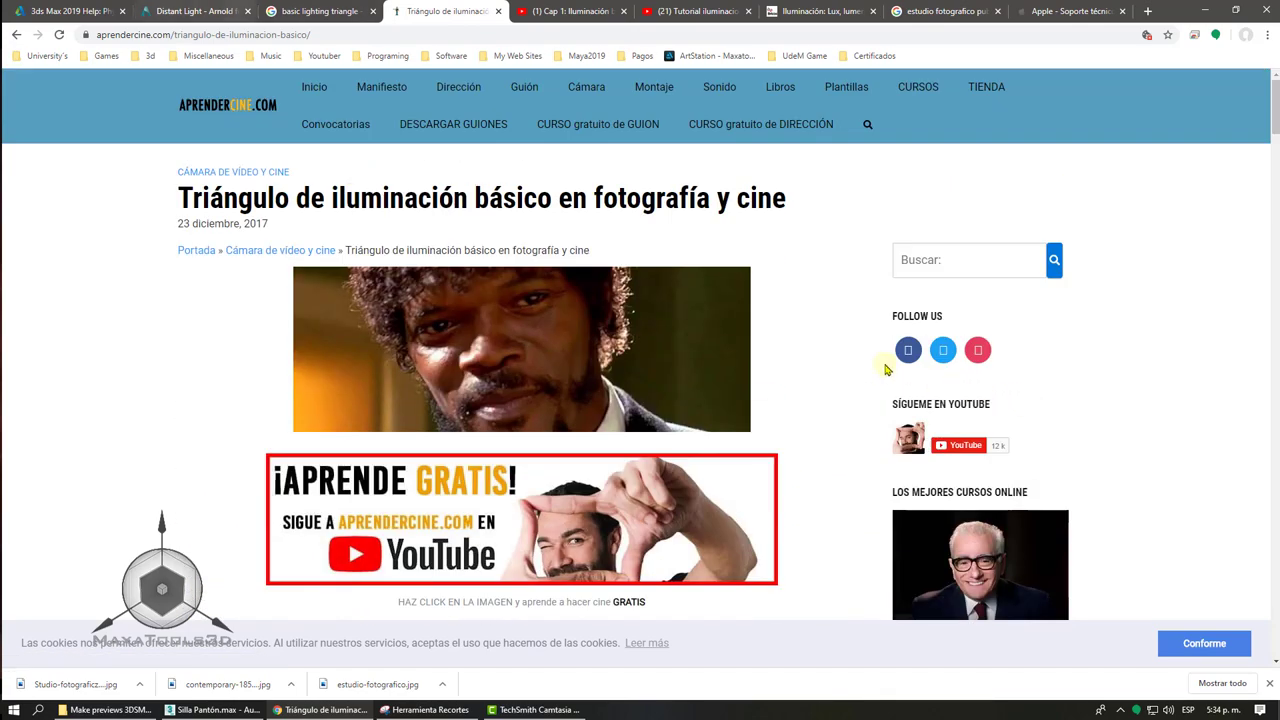
scroll(417, 229, "down", 5)
scroll(386, 400, "down", 3)
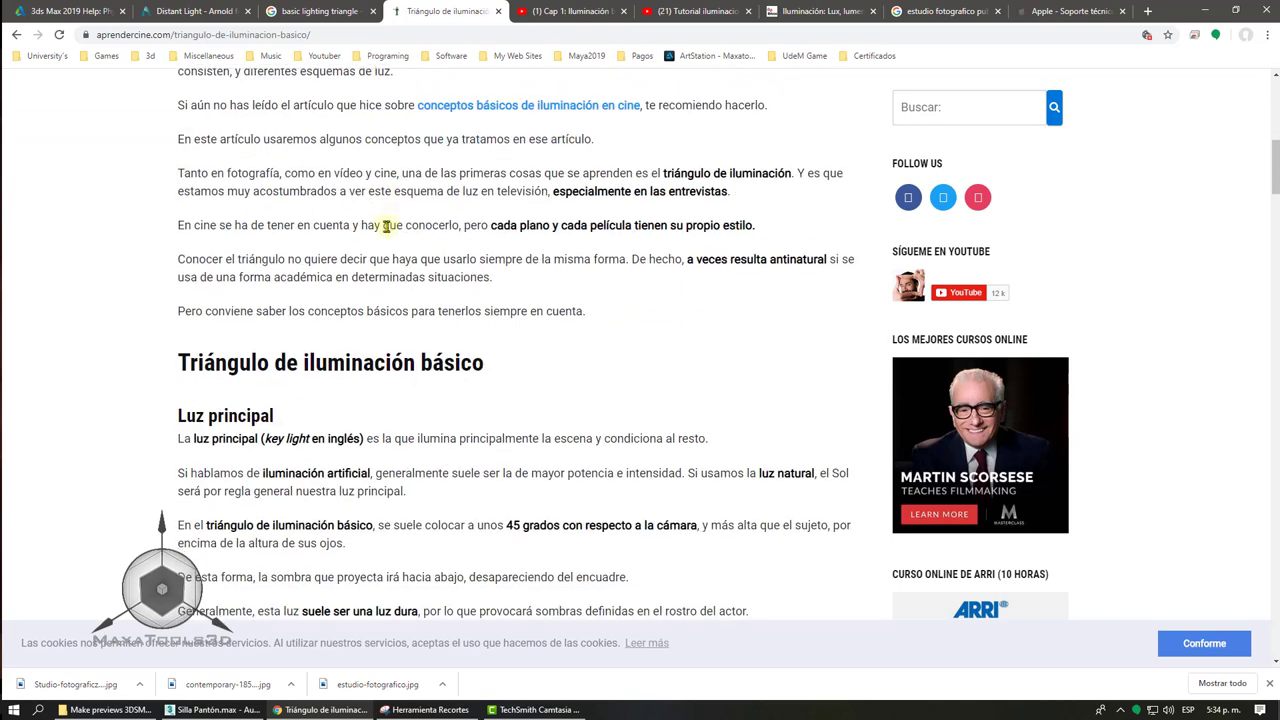
scroll(320, 209, "down", 3)
scroll(250, 190, "down", 1)
left_click_drag(187, 177, 363, 180)
left_click(265, 182)
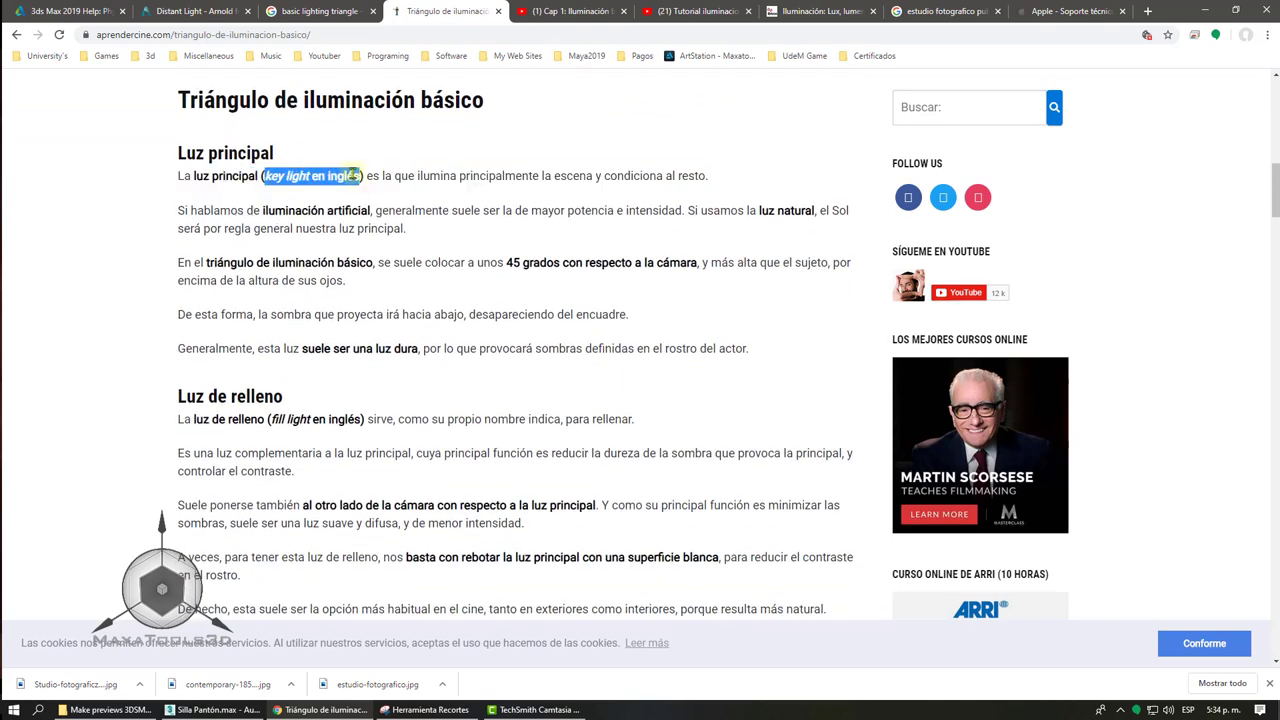
left_click(322, 232)
scroll(300, 260, "down", 2)
left_click_drag(270, 285, 322, 287)
scroll(310, 288, "down", 1)
scroll(310, 287, "down", 2)
scroll(325, 287, "down", 1)
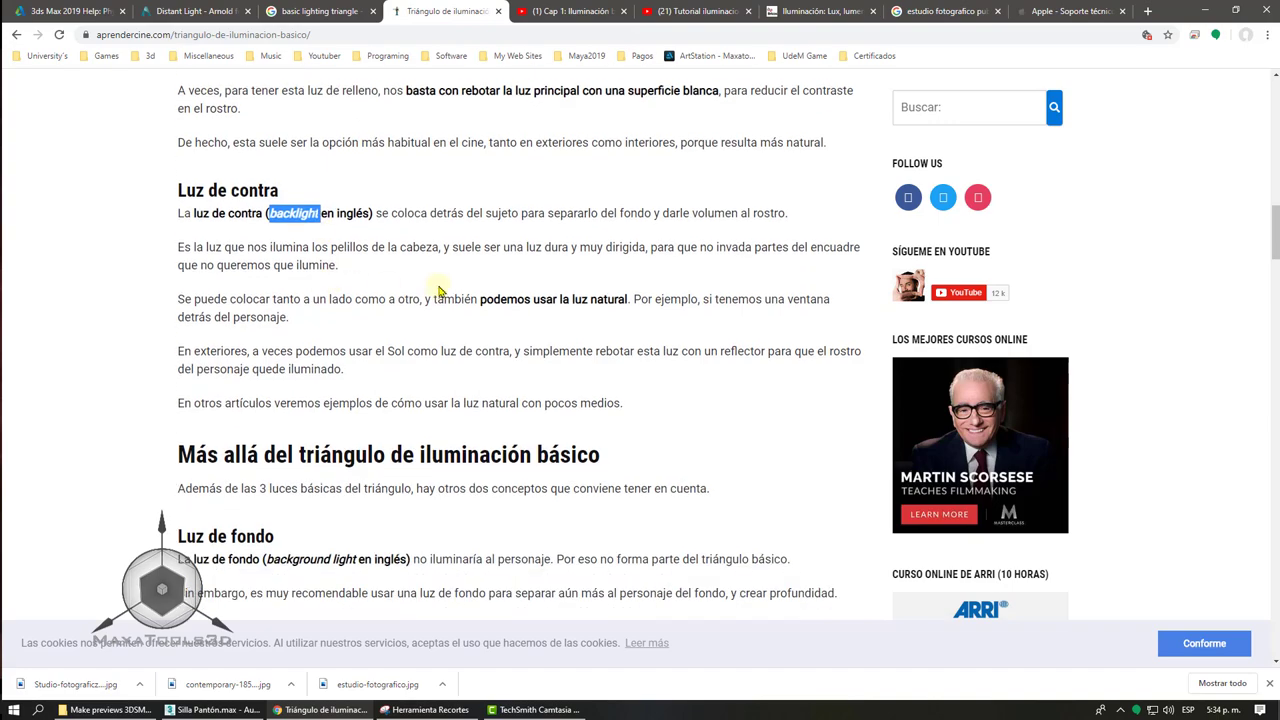
scroll(439, 290, "down", 2)
scroll(439, 290, "down", 4)
scroll(445, 275, "up", 1)
scroll(456, 250, "down", 3)
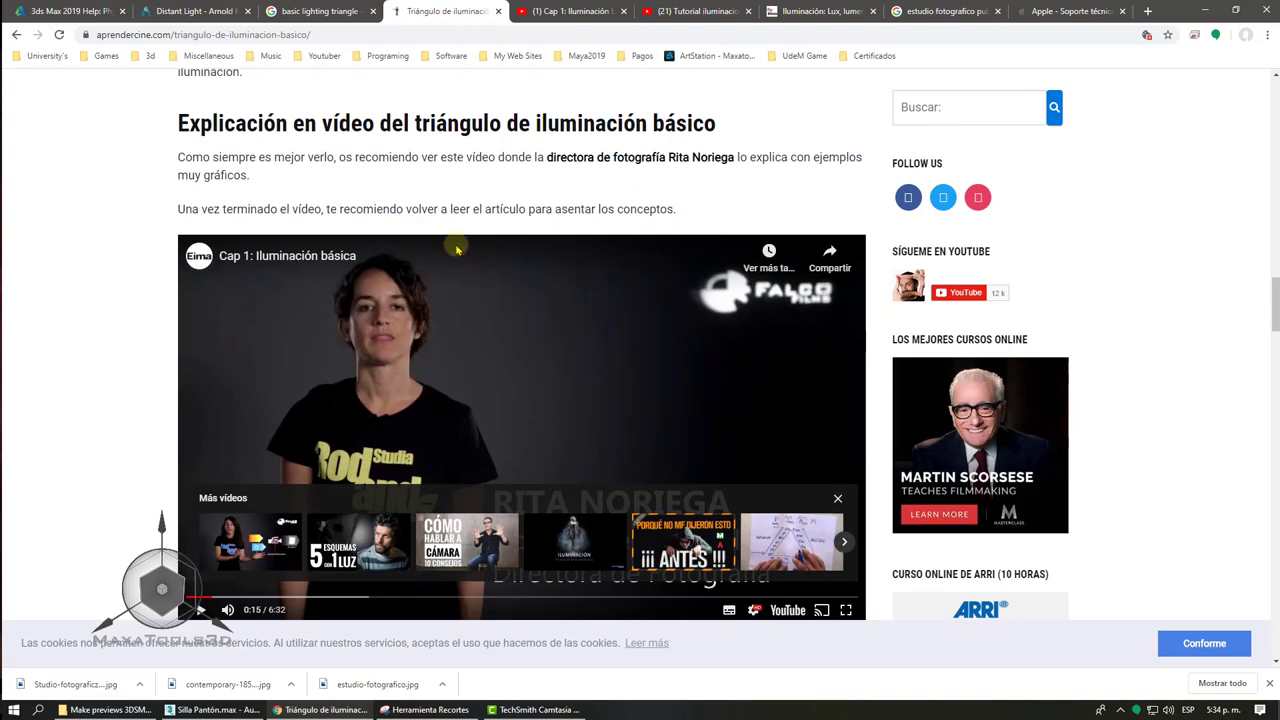
- Look over the lighting video's YouTube page, then return to the lighting-triangle article
left_click(558, 9)
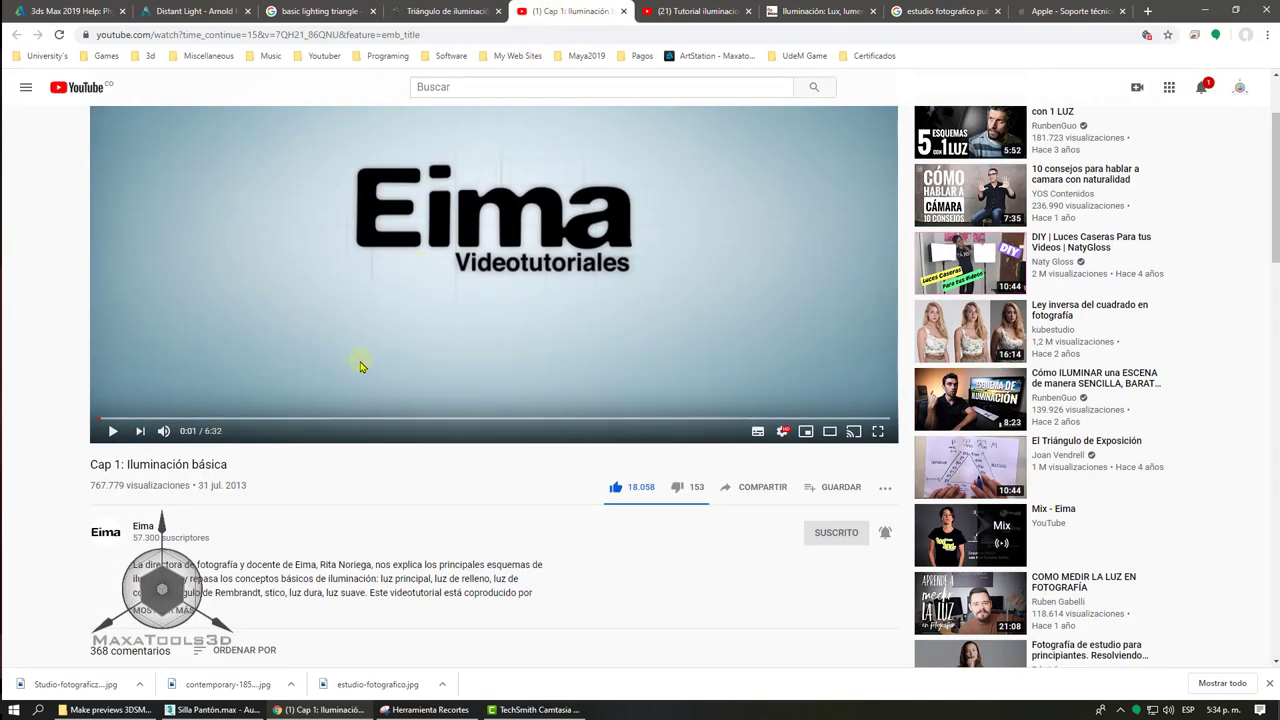
scroll(360, 366, "down", 2)
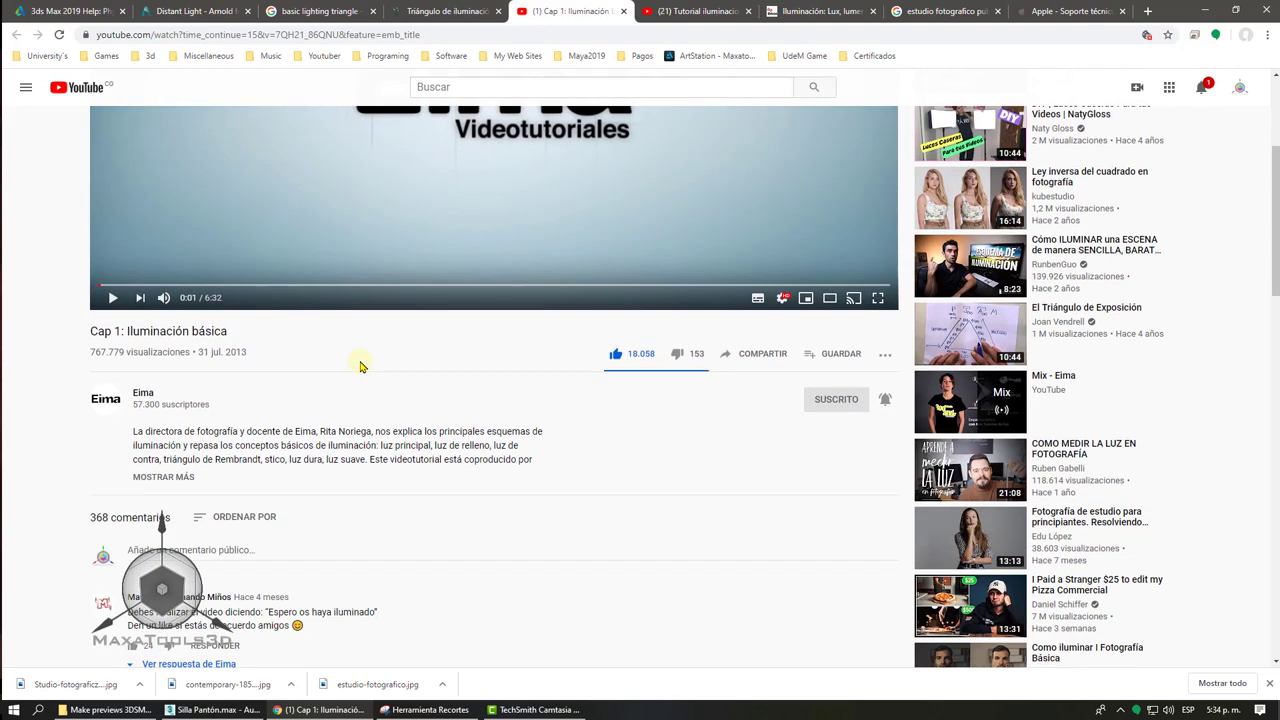
scroll(294, 414, "up", 2)
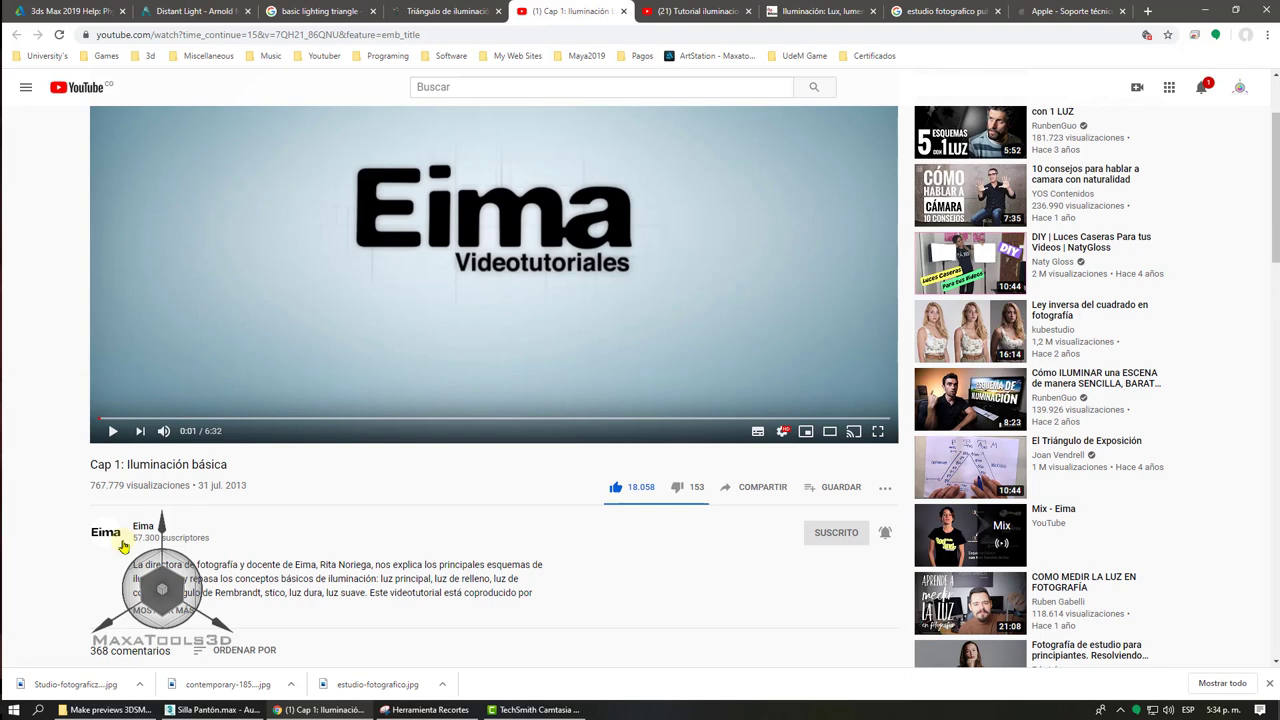
scroll(126, 545, "up", 2)
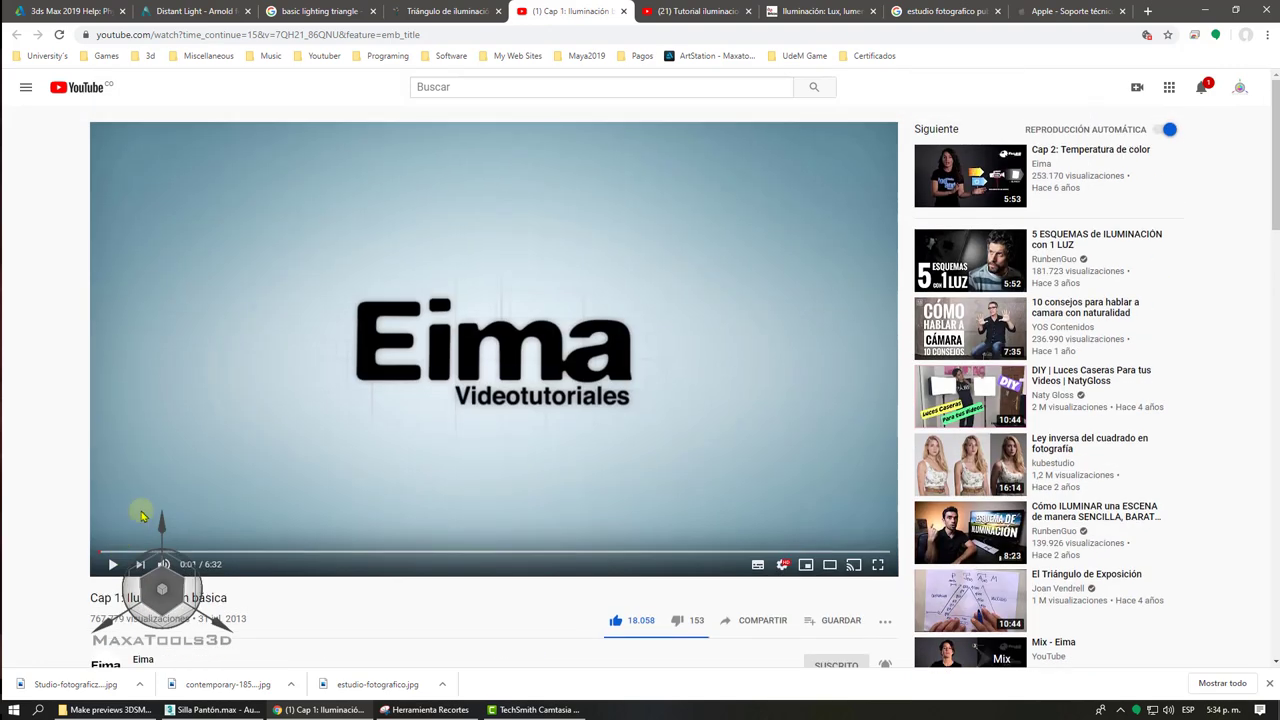
left_click(453, 10)
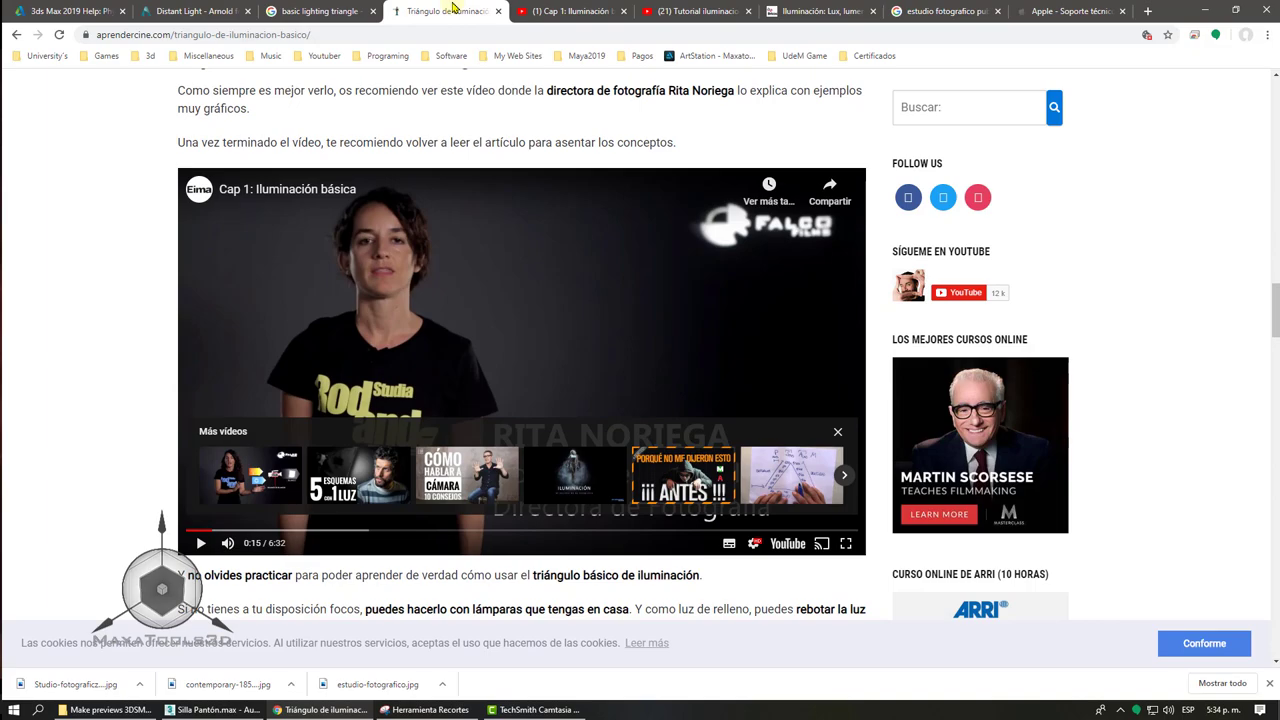
- Scroll up the article, glance at the 3ds Max chair scene, and come back to the article
scroll(520, 400, "up", 5)
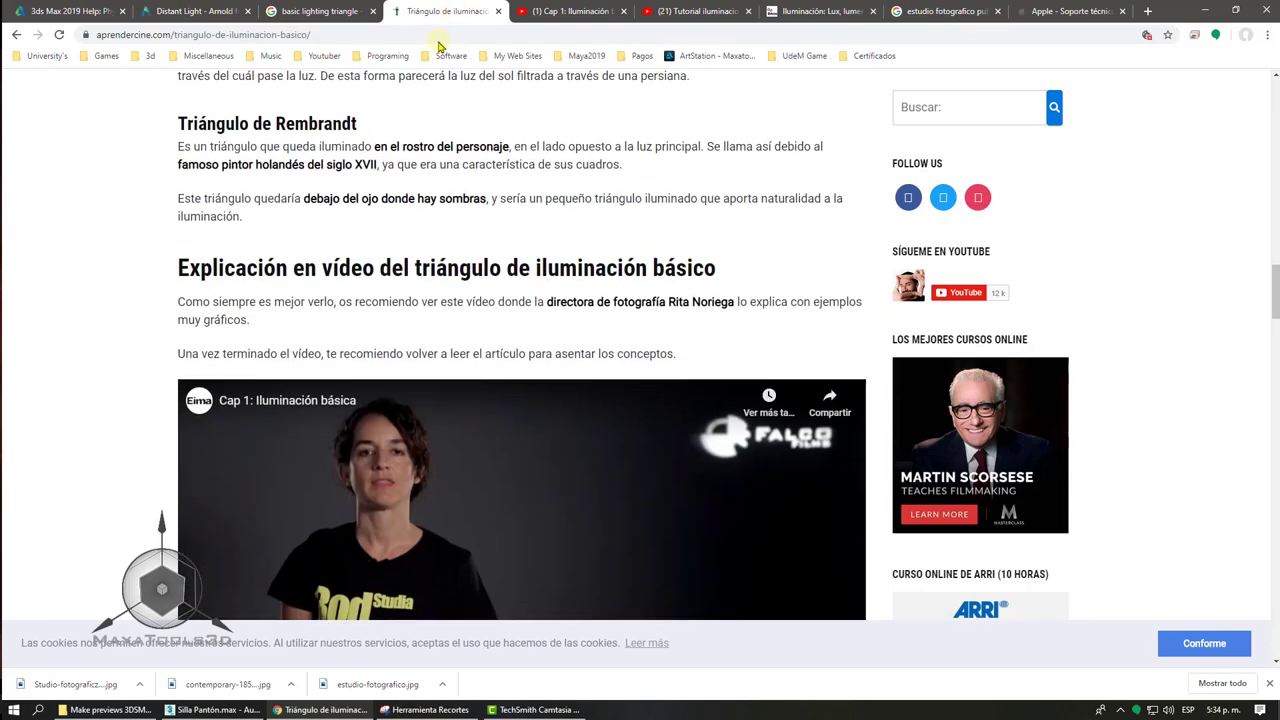
scroll(520, 400, "up", 10)
left_click(205, 710)
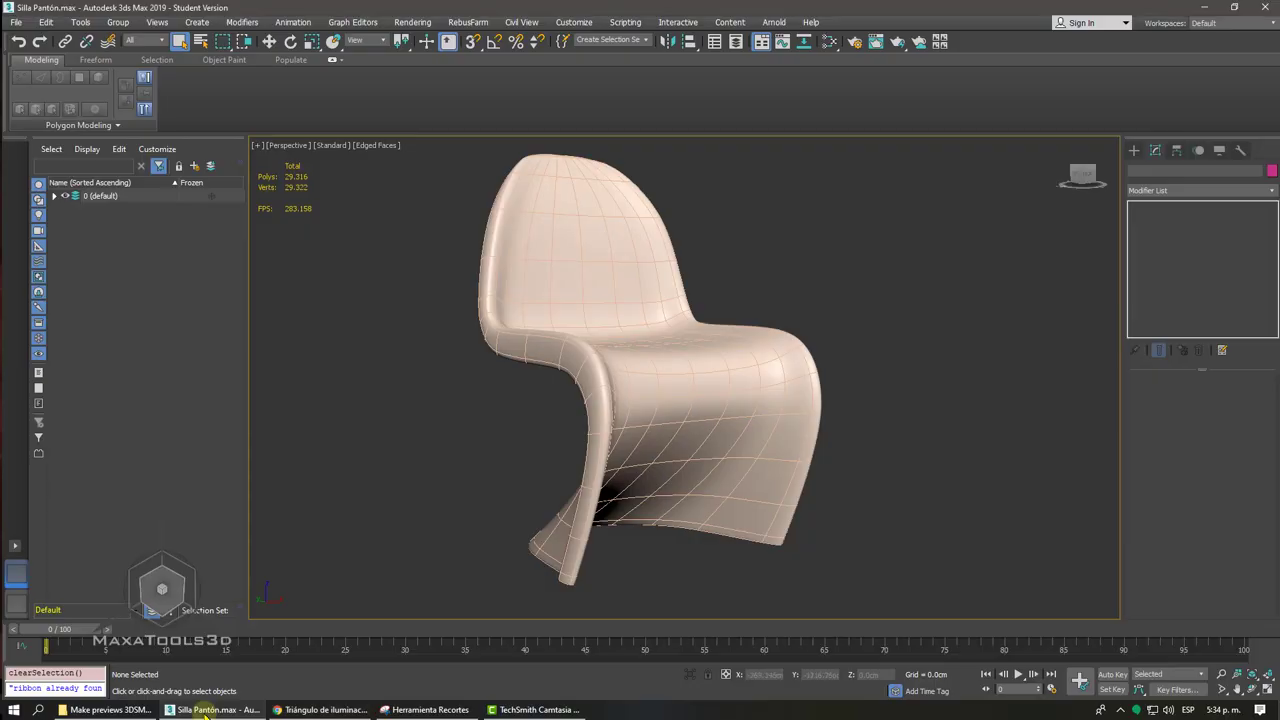
left_click(325, 710)
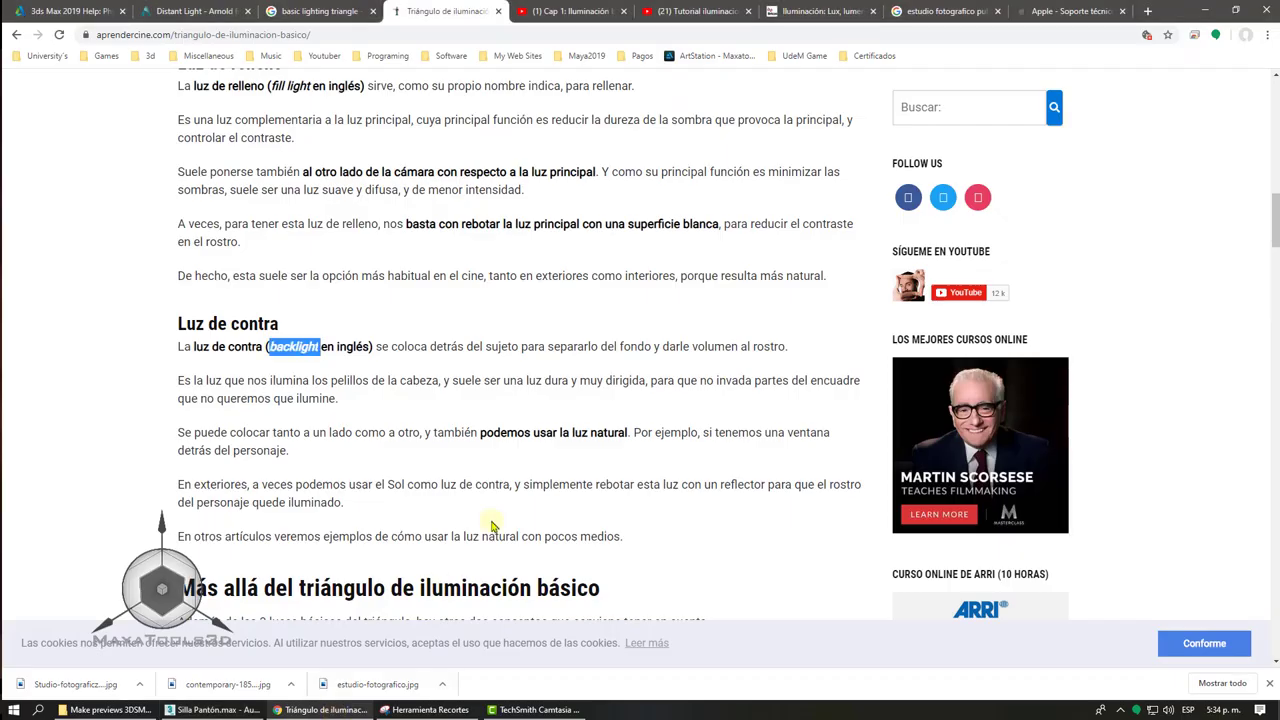
- Return to the 'estudio fotografico' image results and open the first downloaded studio photo
left_click(935, 11)
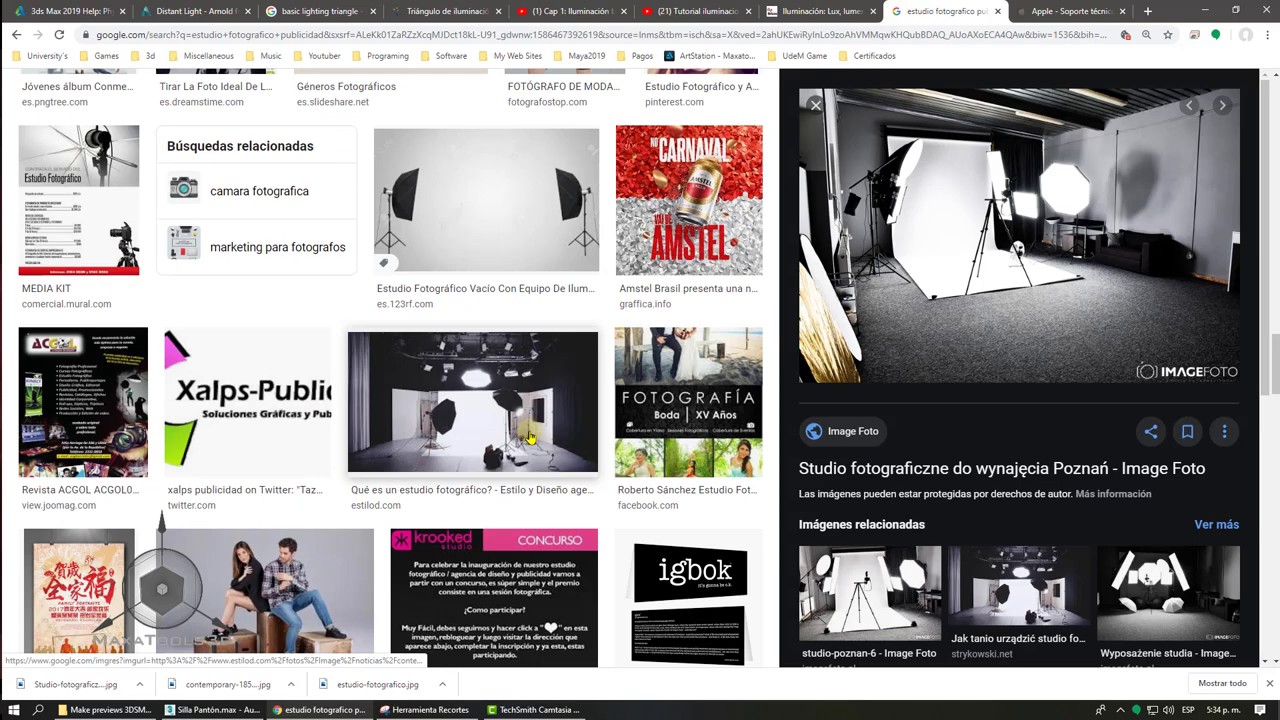
scroll(530, 437, "up", 1)
scroll(530, 437, "up", 2)
scroll(530, 437, "up", 2)
scroll(530, 437, "up", 2)
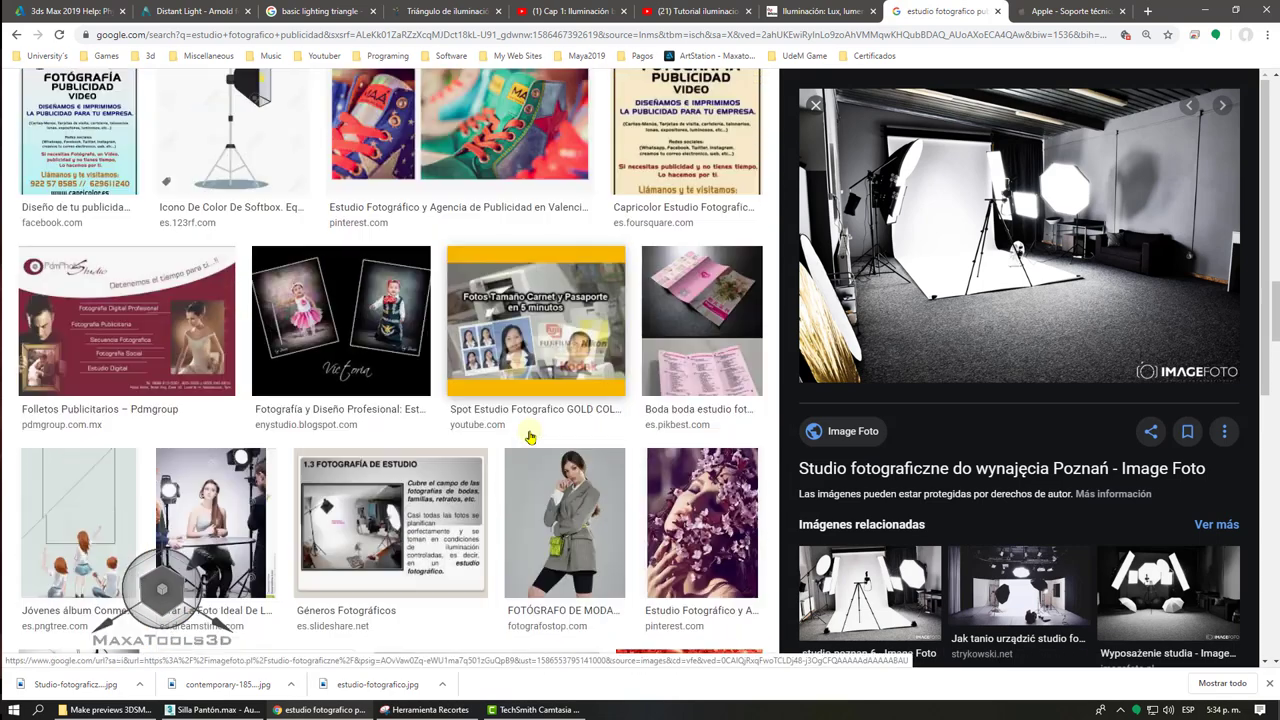
scroll(530, 437, "up", 3)
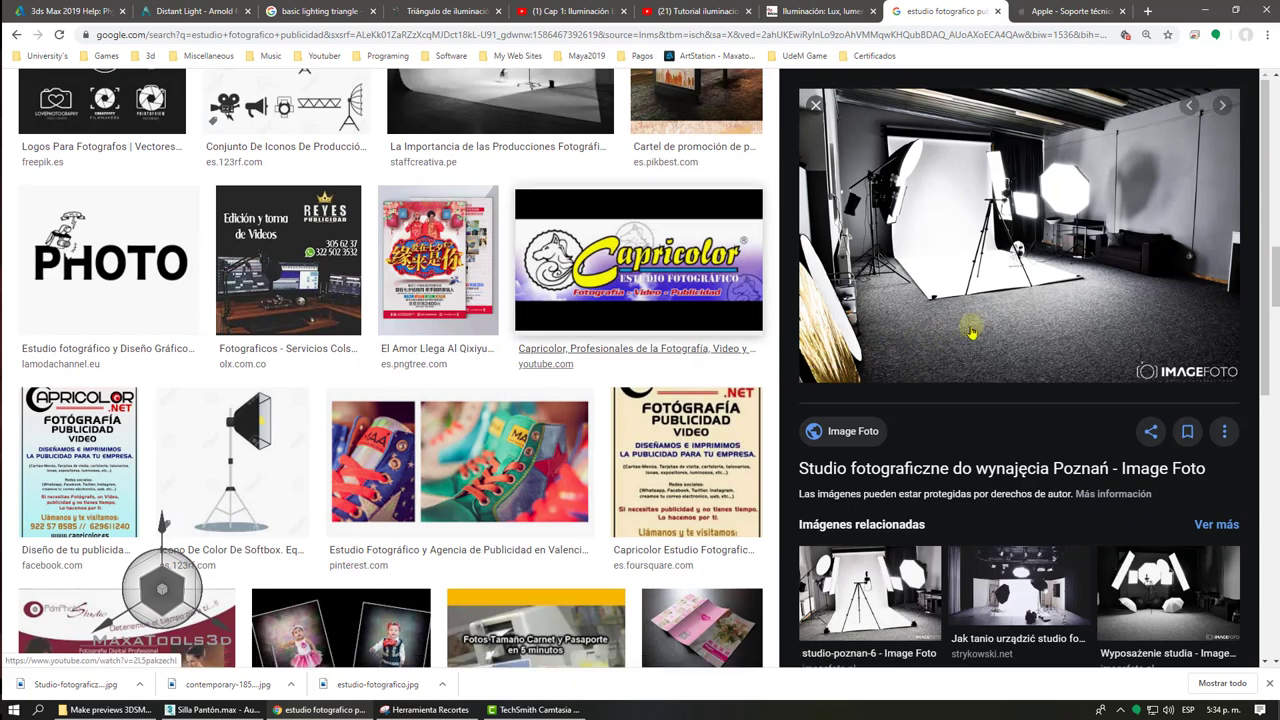
left_click(70, 688)
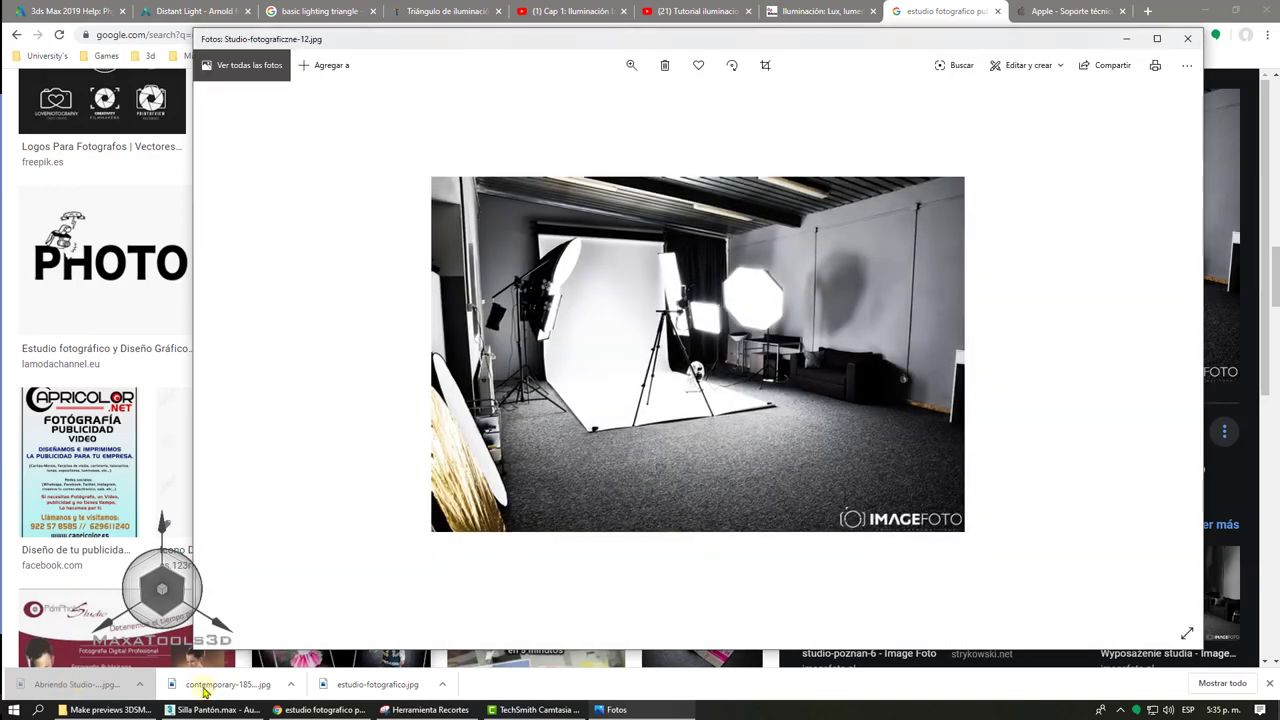
- View the contemporary and estudio-fotografico studio photos in Photos, then return to the chair scene
left_click(206, 688)
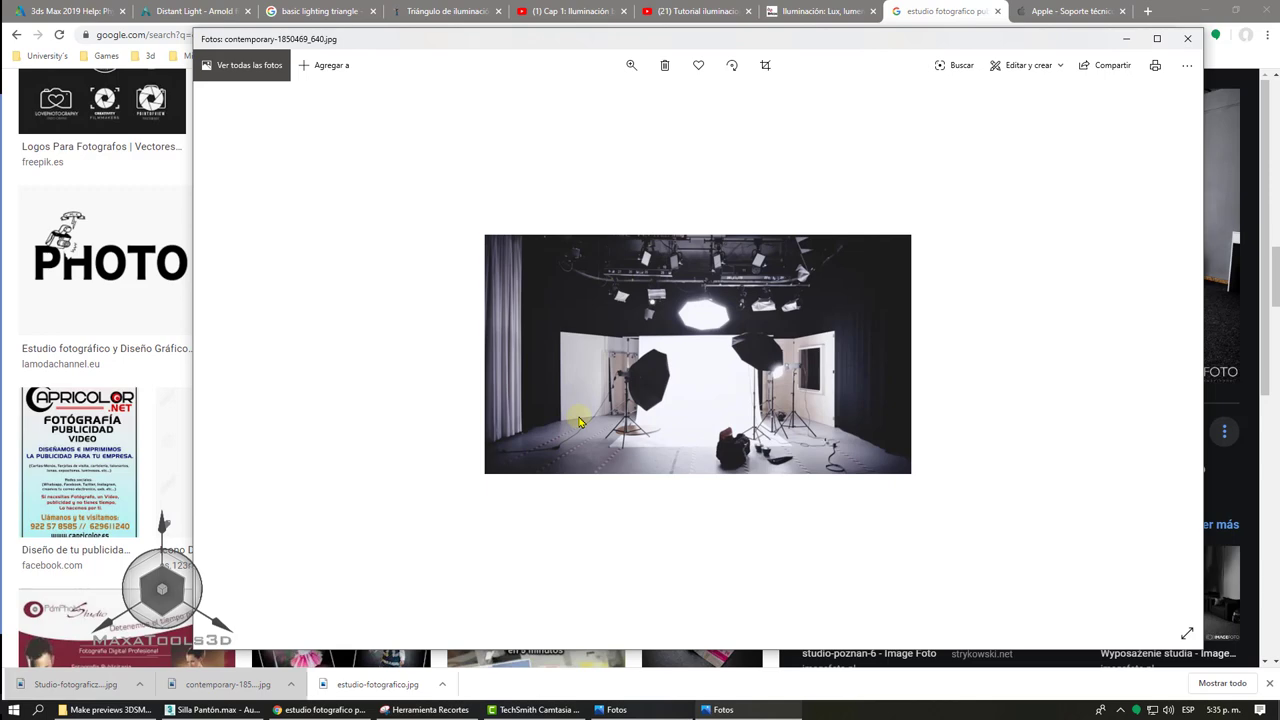
left_click(370, 684)
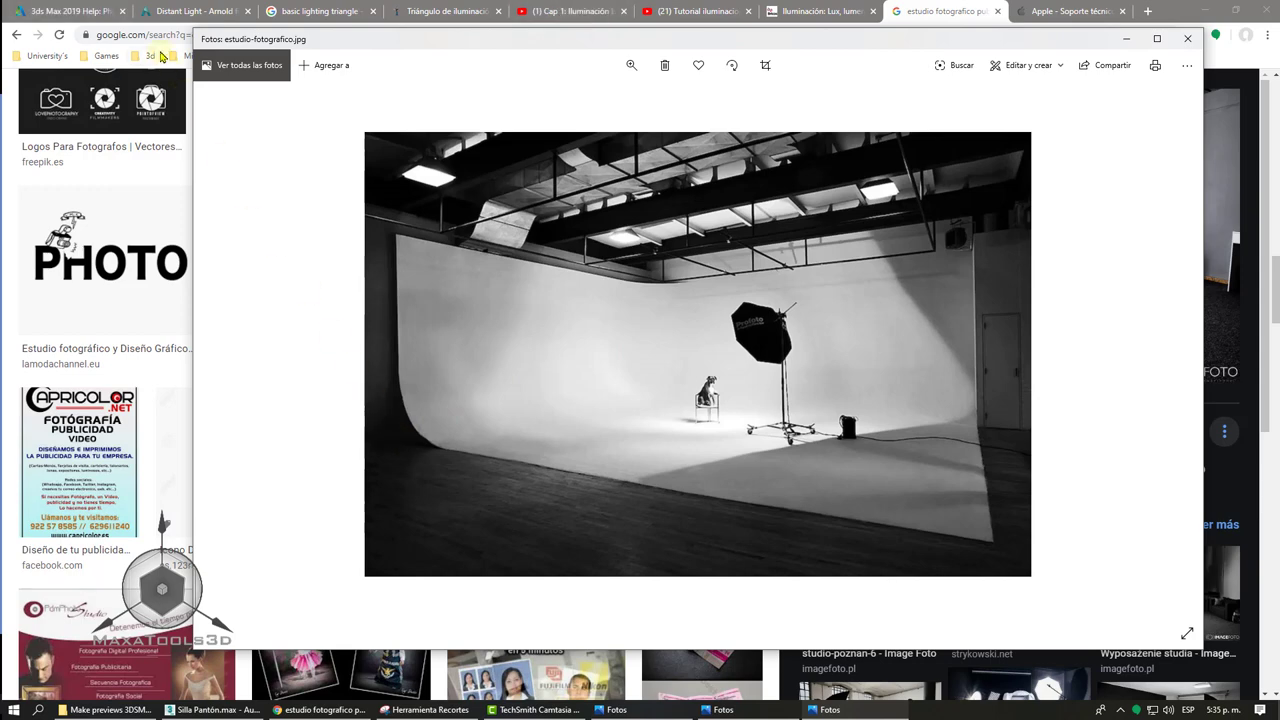
left_click(249, 710)
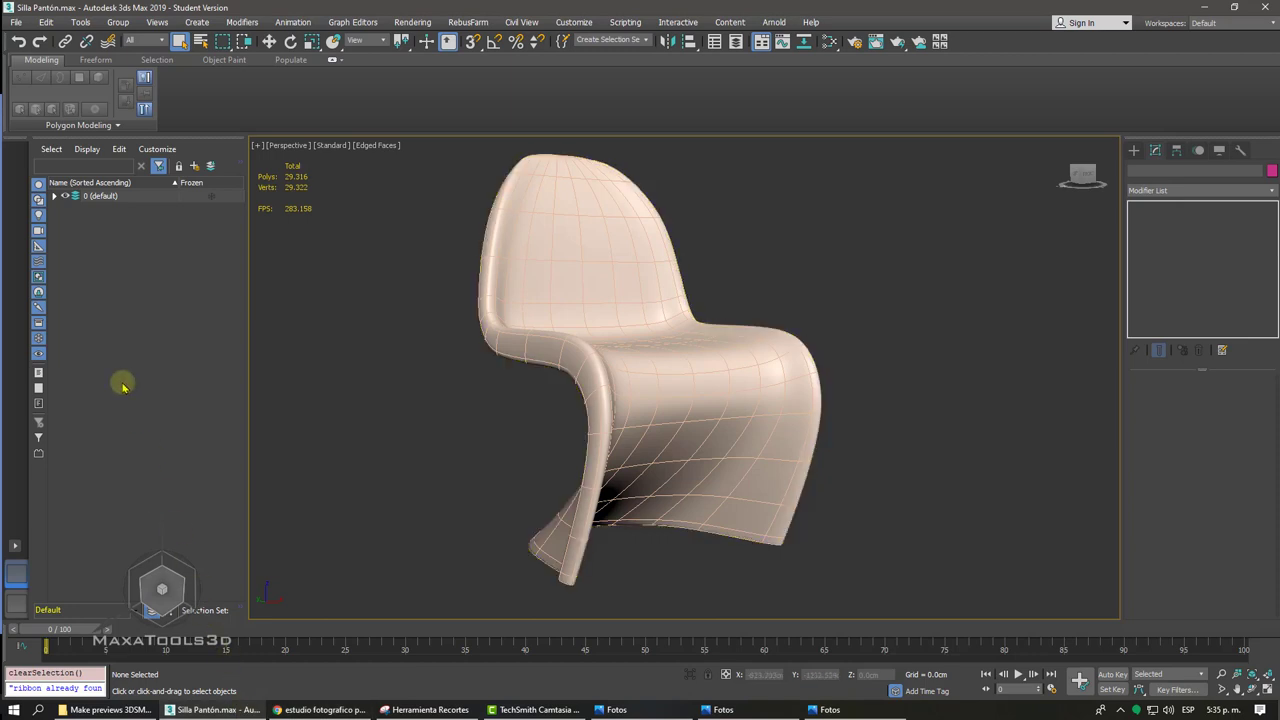
- Keep the blueprint planes hidden, select the Silla Panton chair, and switch to Move
left_click(77, 219)
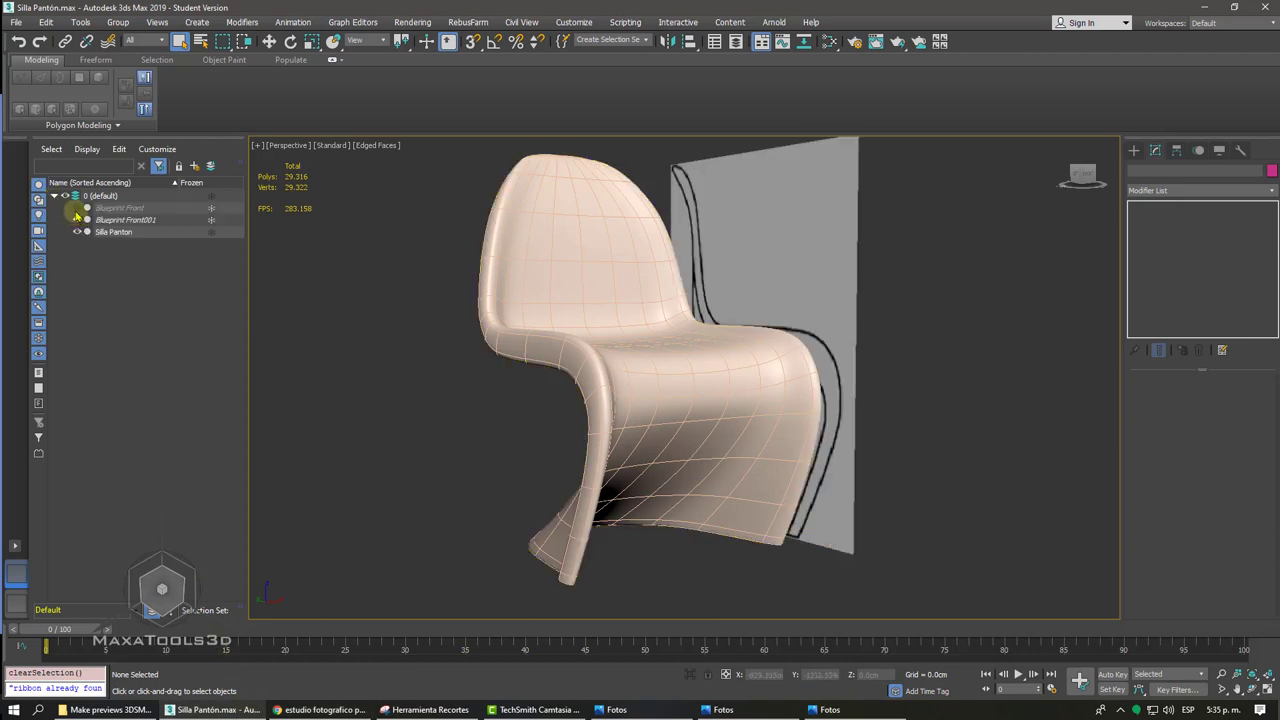
left_click(77, 207)
left_click(77, 219)
left_click(77, 207)
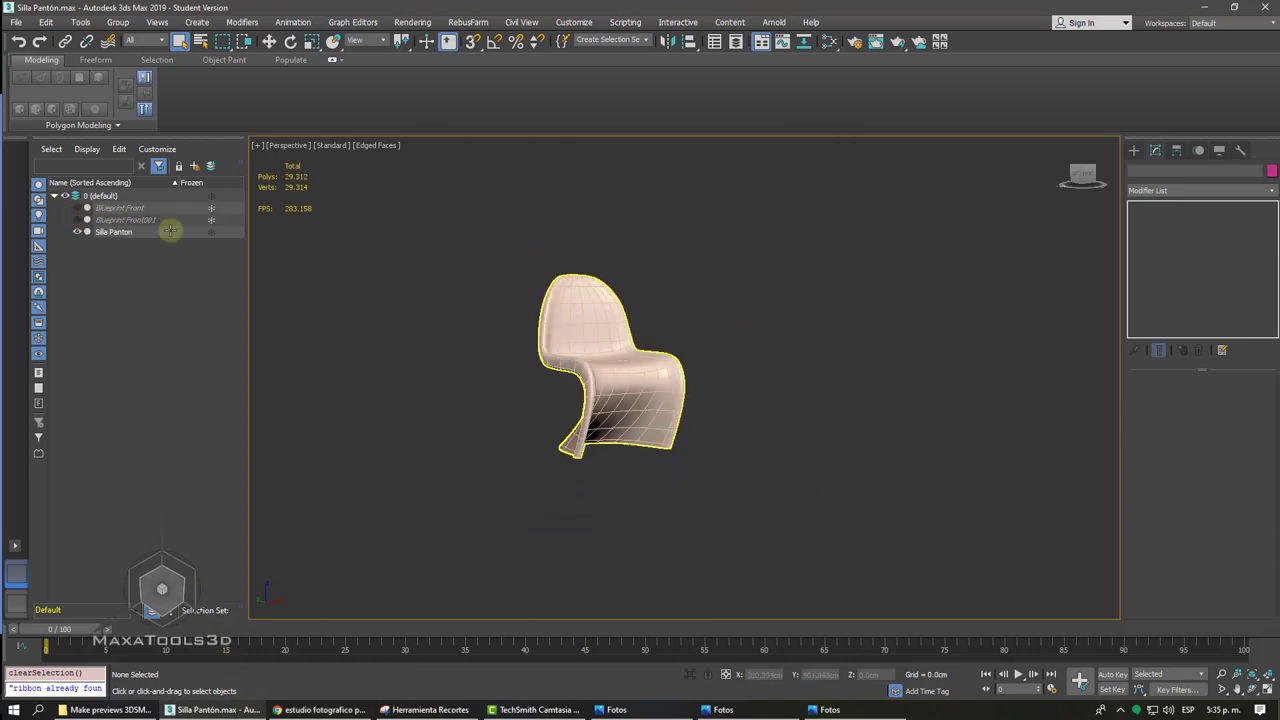
mouse_move(663, 343)
middle_mouse_down("alt")
mouse_move(737, 363)
mouse_move(686, 320)
middle_mouse_up("alt")
right_click(738, 362)
left_click(749, 376)
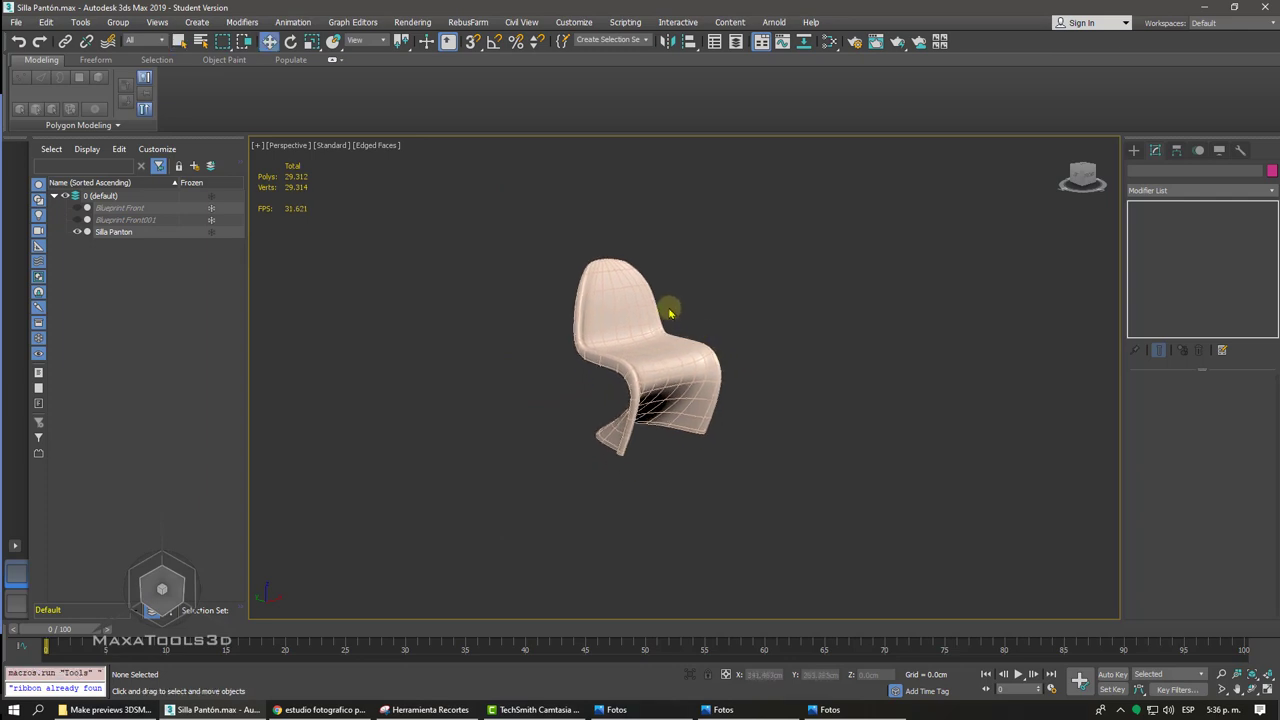
- View the chair from the Left and choose Splines under Create > Shapes
key("l")
scroll(668, 309, "up", 2)
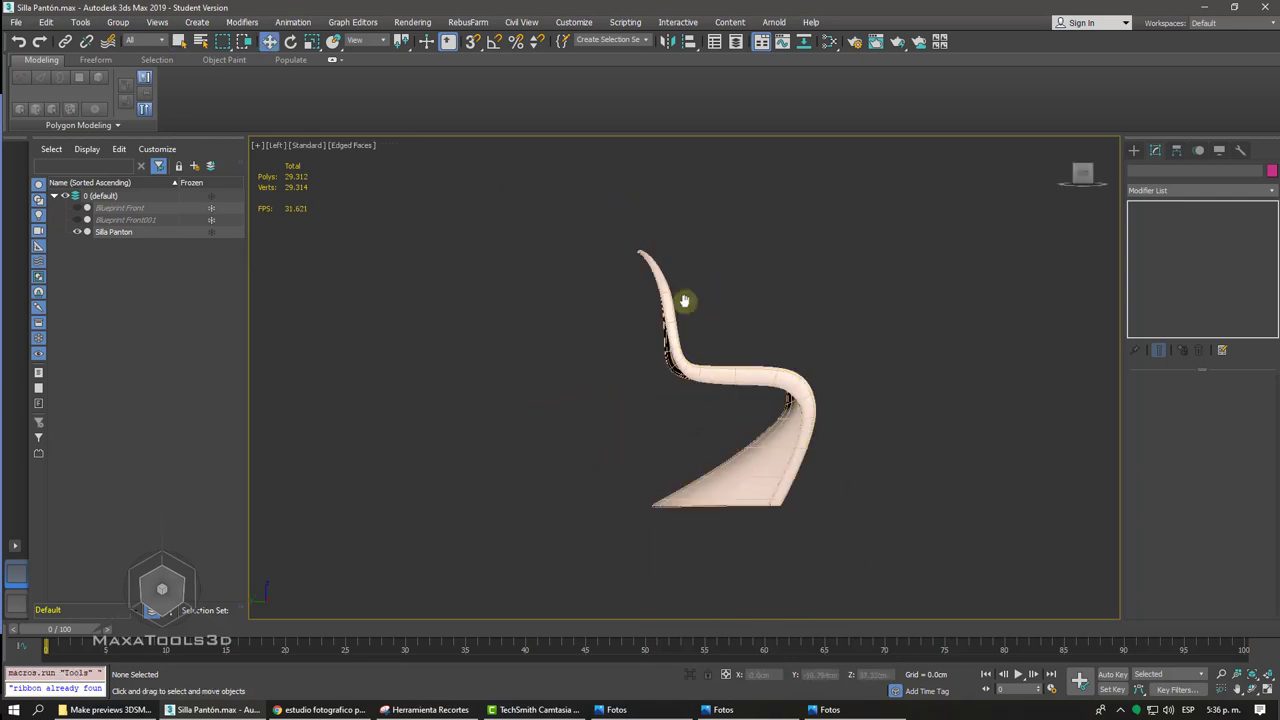
middle_click_drag(684, 300, 688, 316)
left_click(1133, 150)
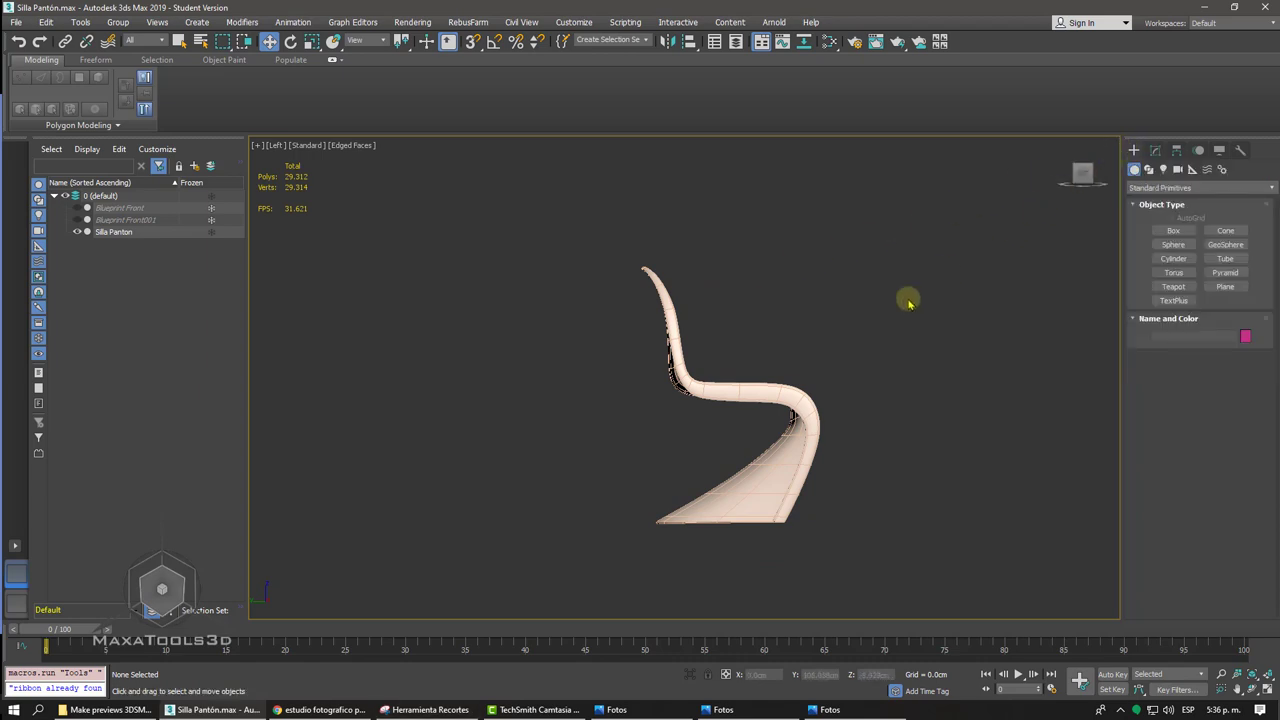
left_click(318, 709)
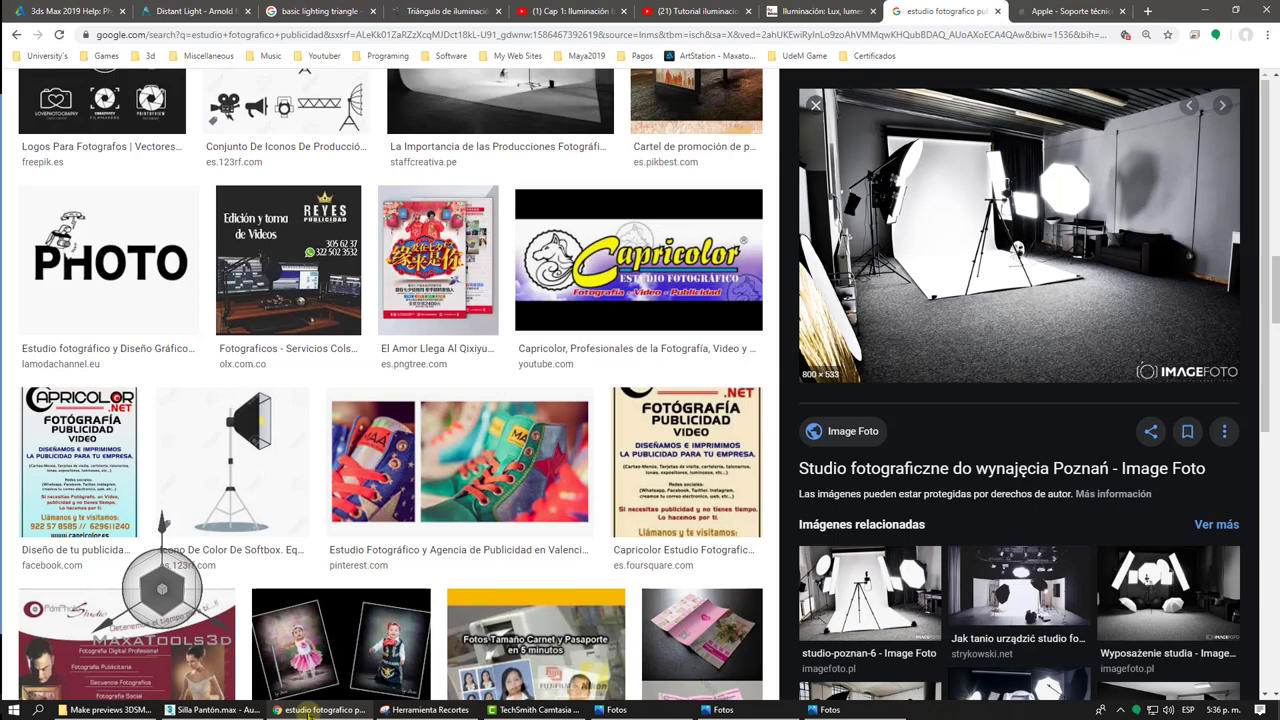
left_click(1211, 8)
left_click(1148, 169)
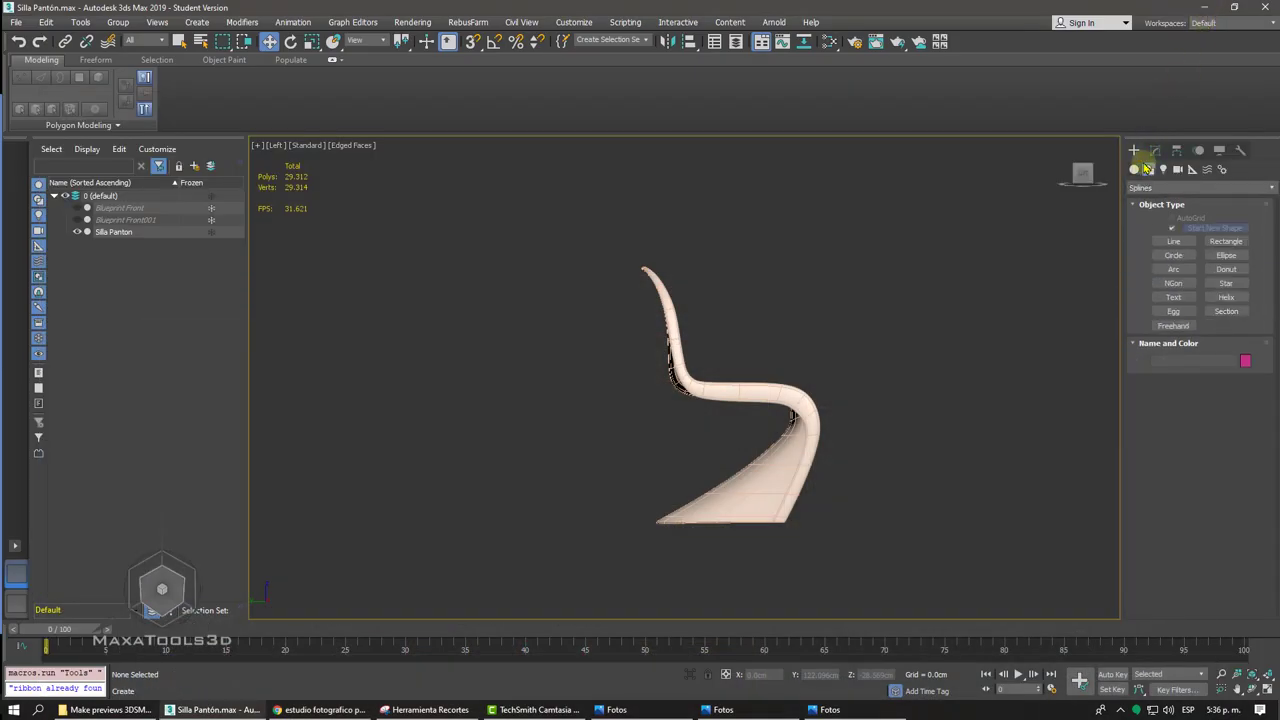
- Arm the Line tool, zoom to the chair, and show the home grid in the Left view
left_click(1176, 241)
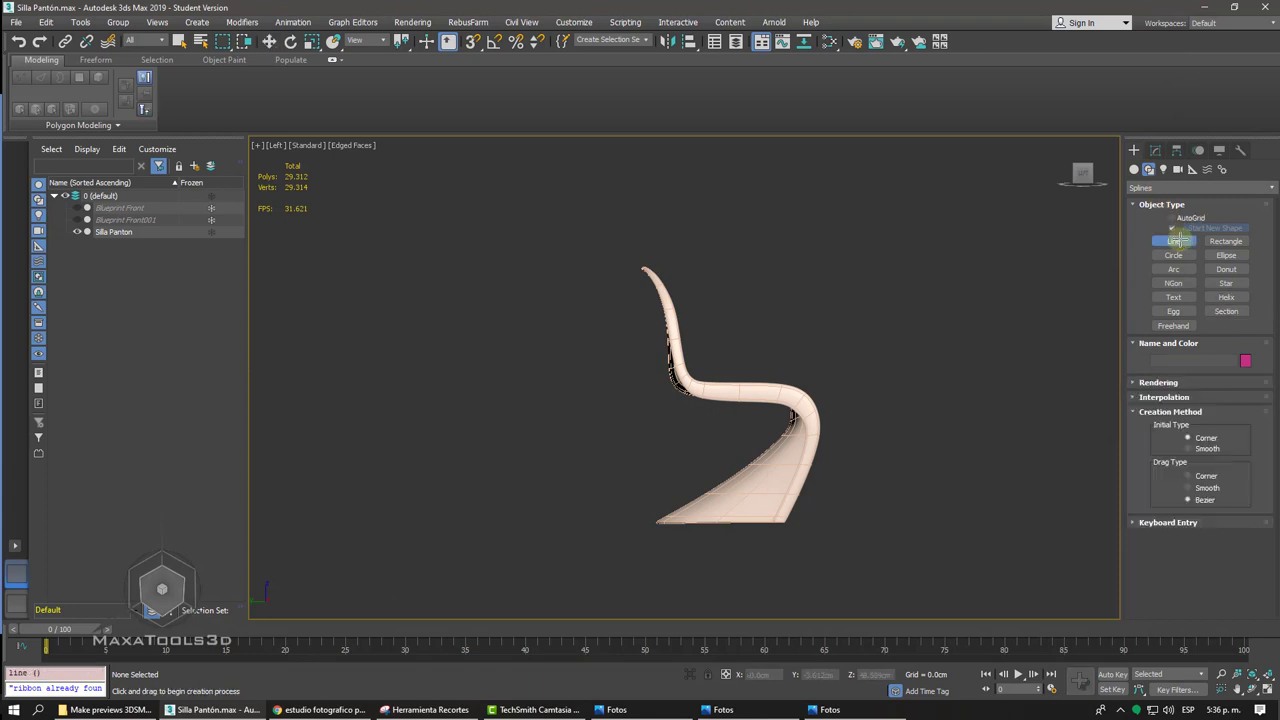
key("z")
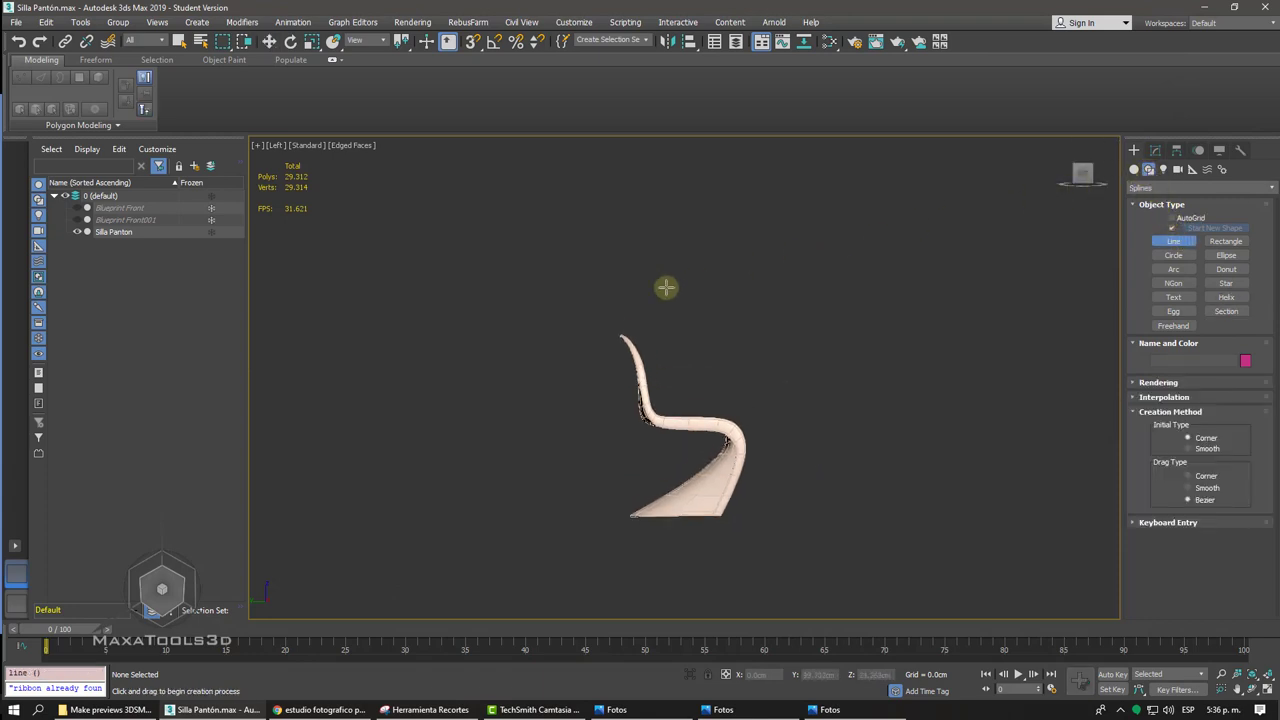
key("g")
middle_click_drag(528, 320, 535, 317)
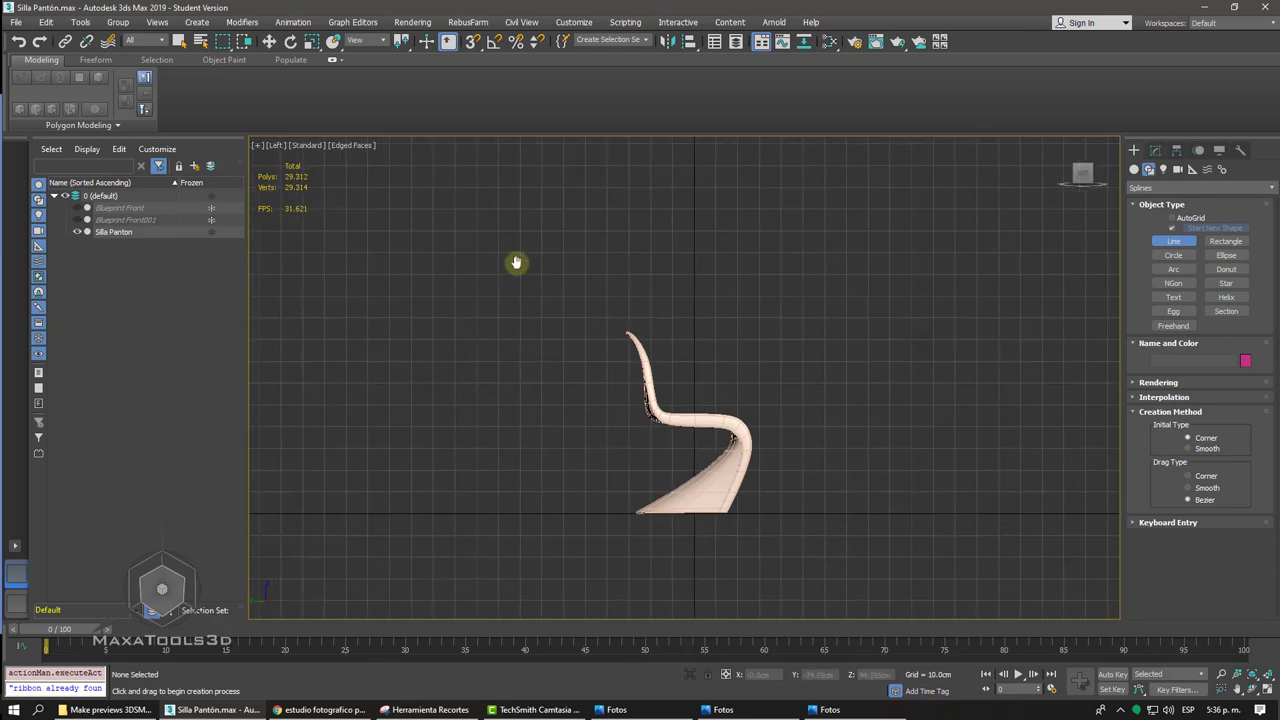
- Set snapping to Grid Points only and confirm the snap settings
right_click(474, 46)
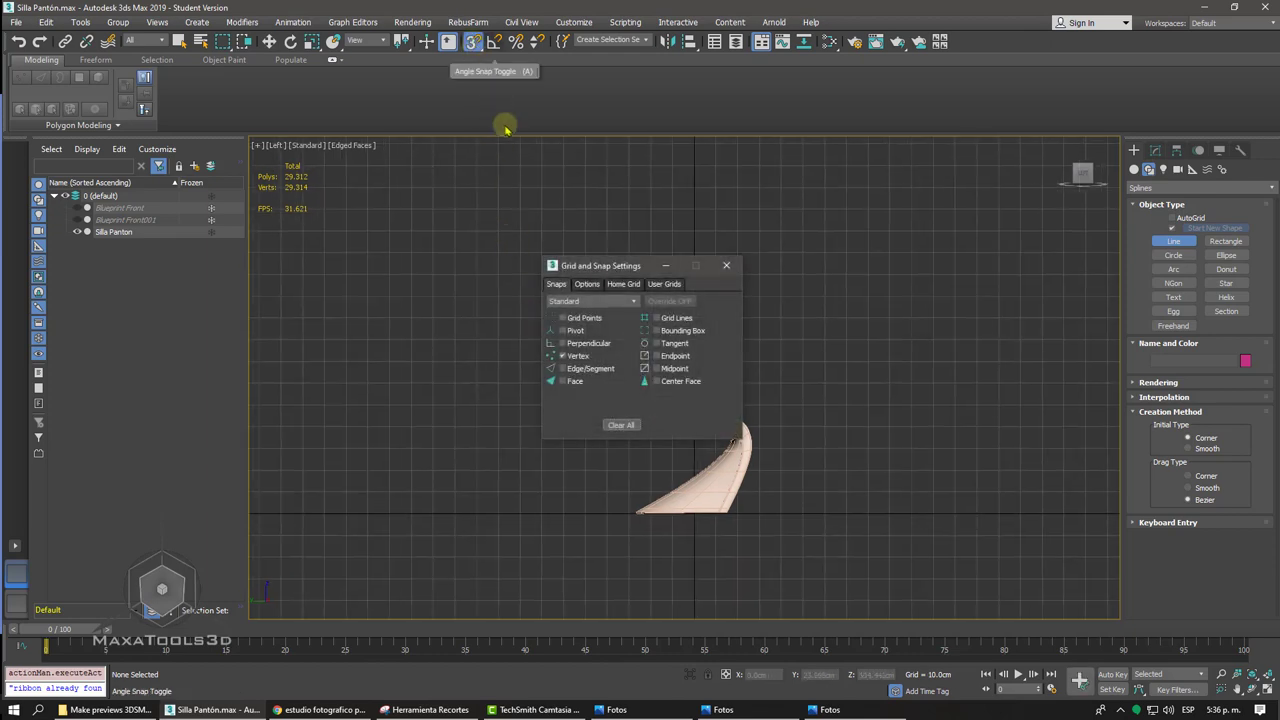
left_click(578, 356)
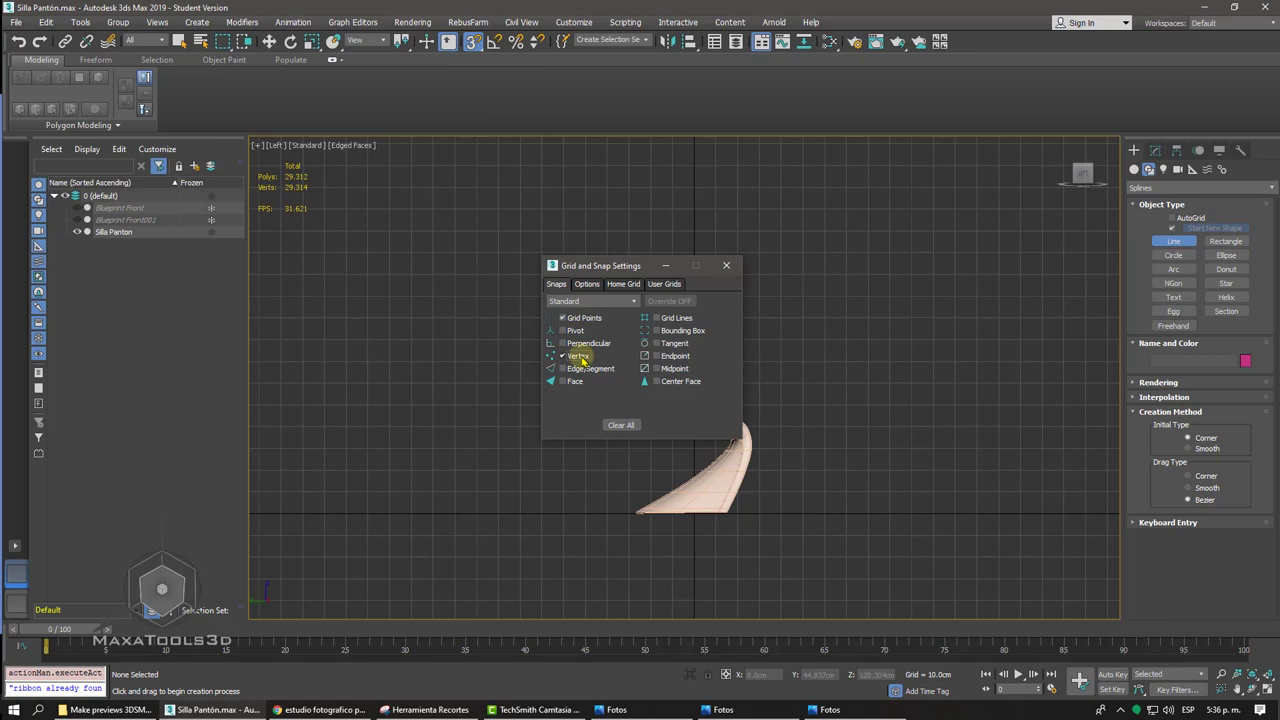
left_click(726, 265)
right_click(474, 46)
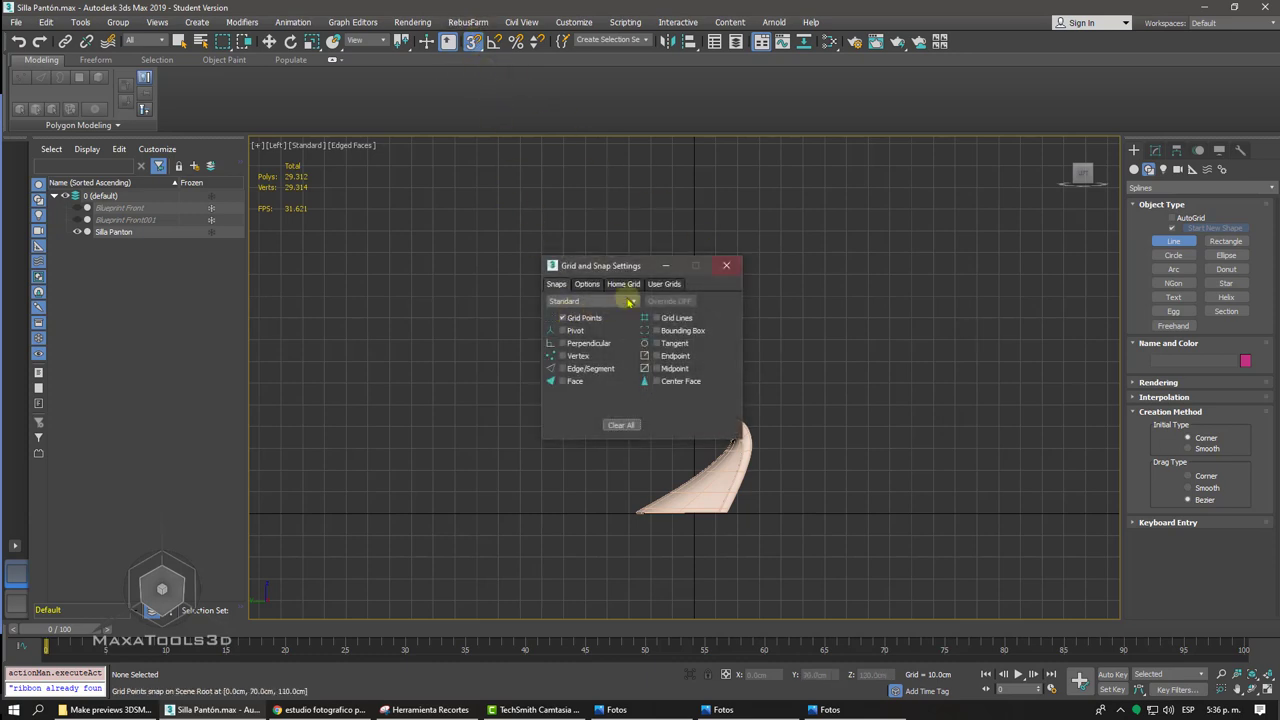
left_click(726, 265)
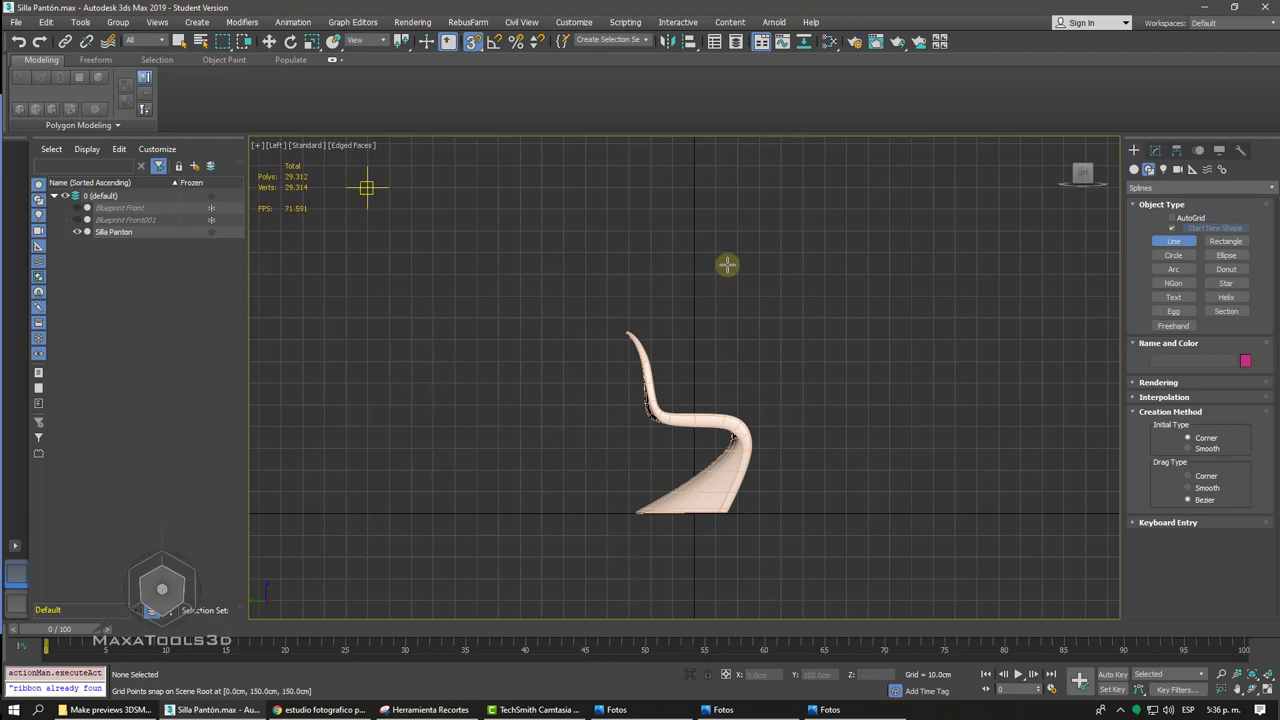
- Draw Line001 as an L: a tall vertical edge down to the floor, then a long floor edge
scroll(728, 265, "down", 2)
scroll(634, 280, "down", 3)
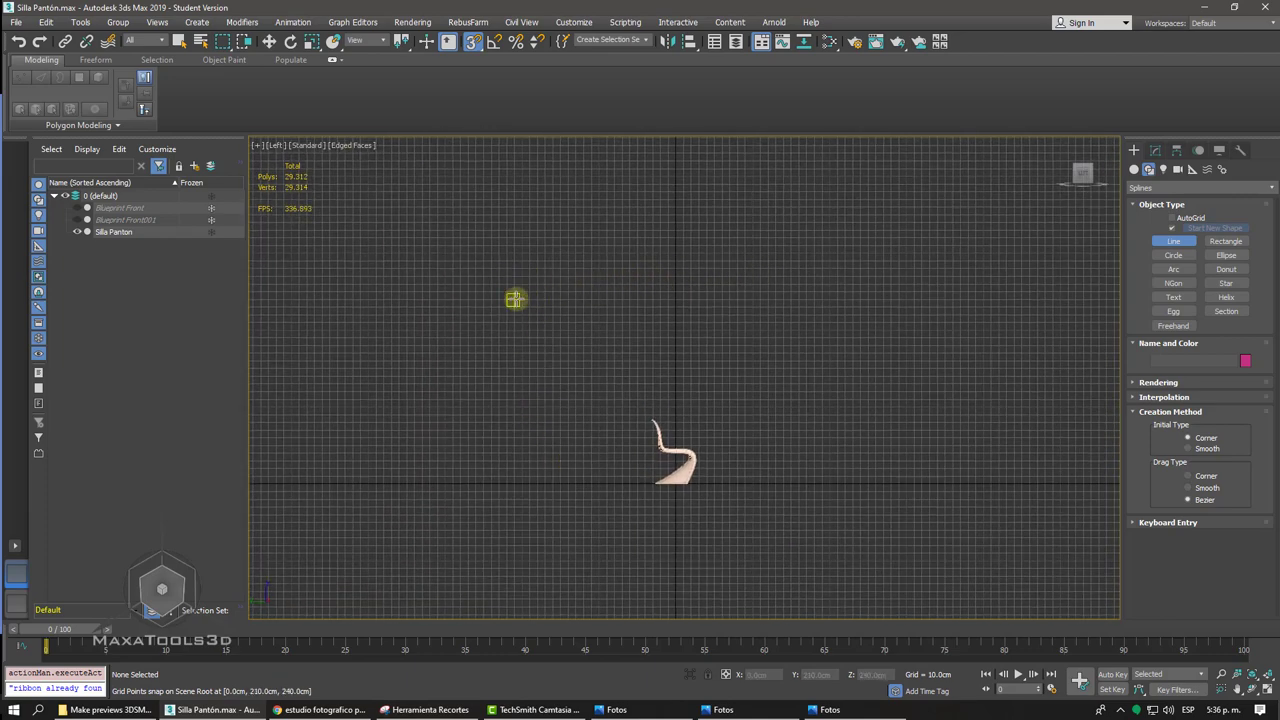
left_click(514, 299)
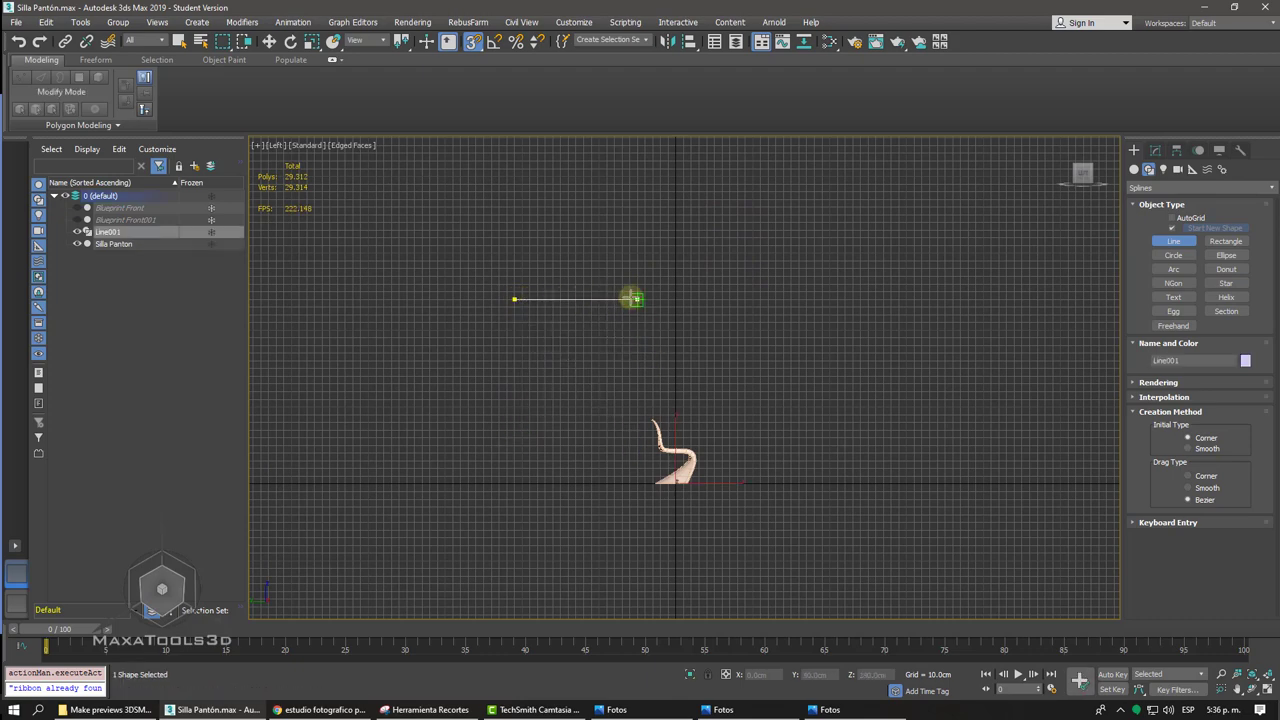
left_click(645, 299)
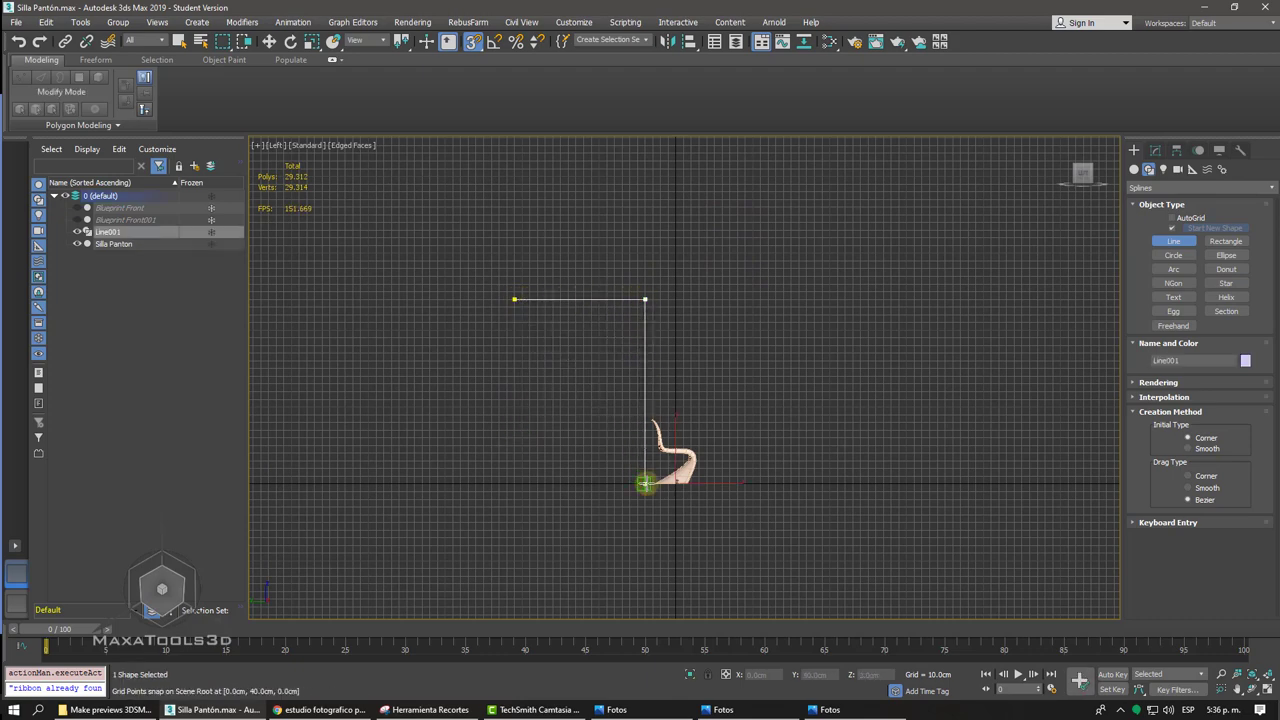
key("BackSpace")
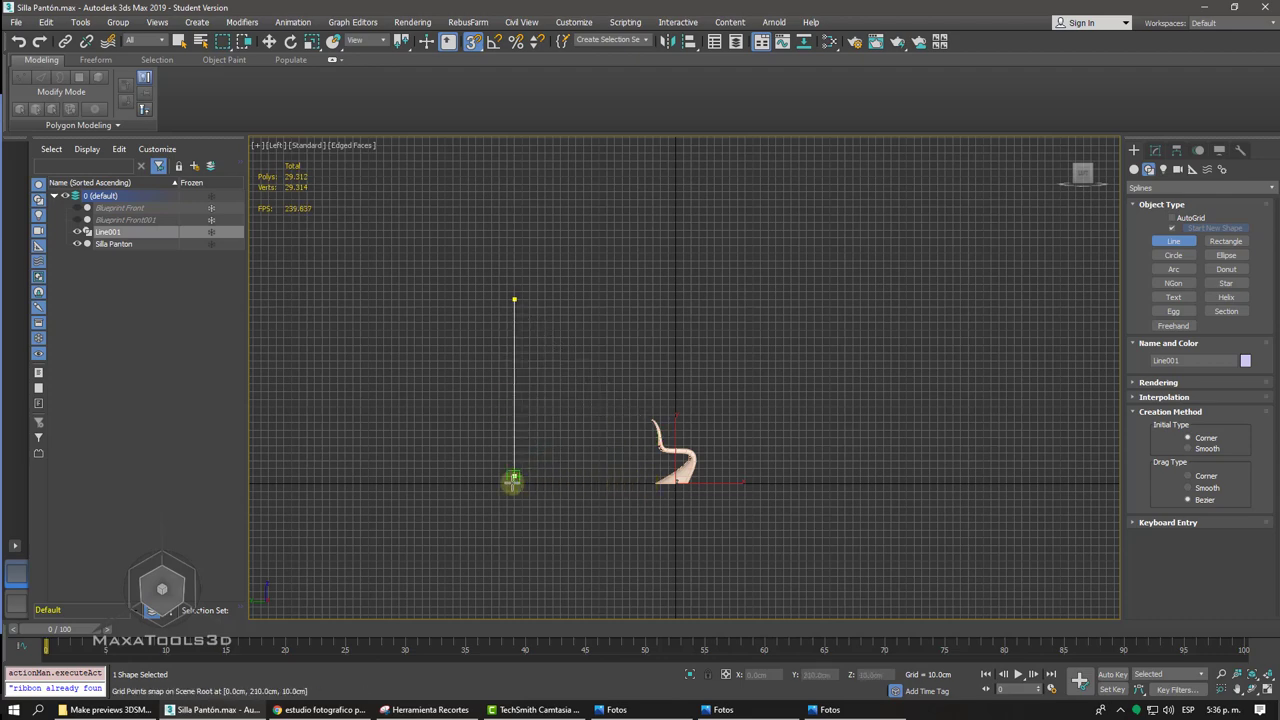
left_click(513, 484)
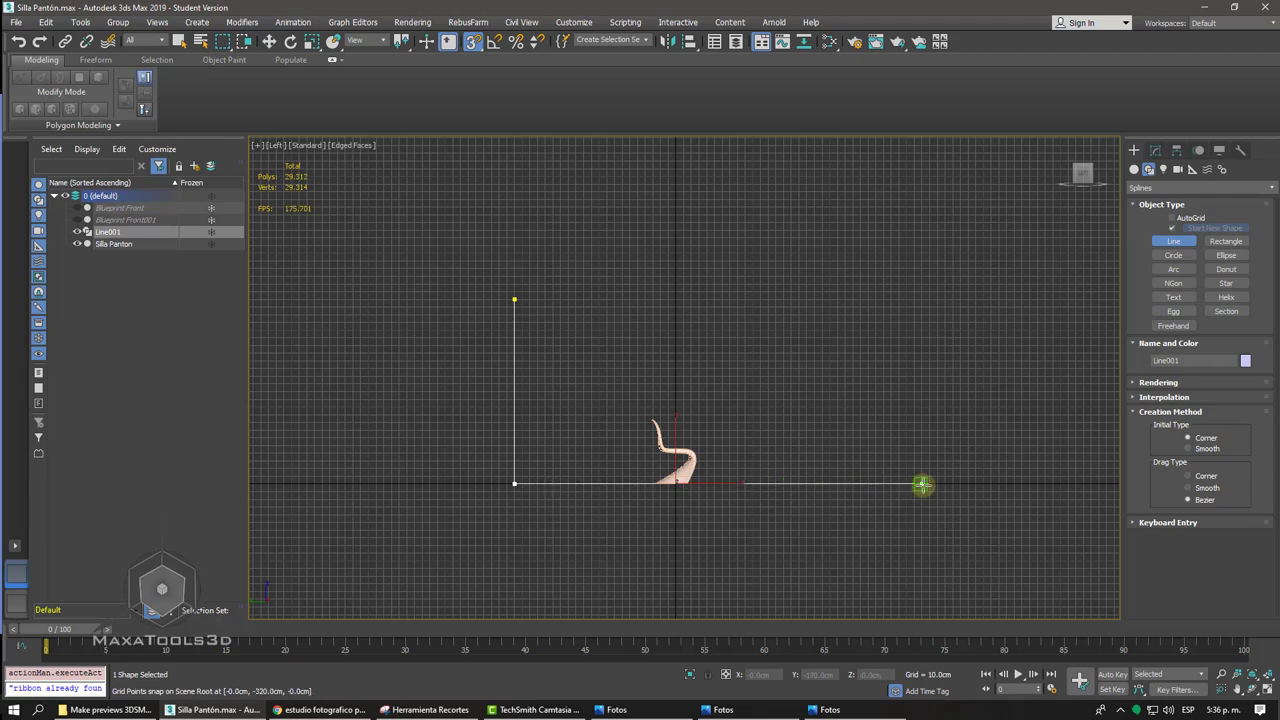
left_click(921, 484)
right_click(920, 484)
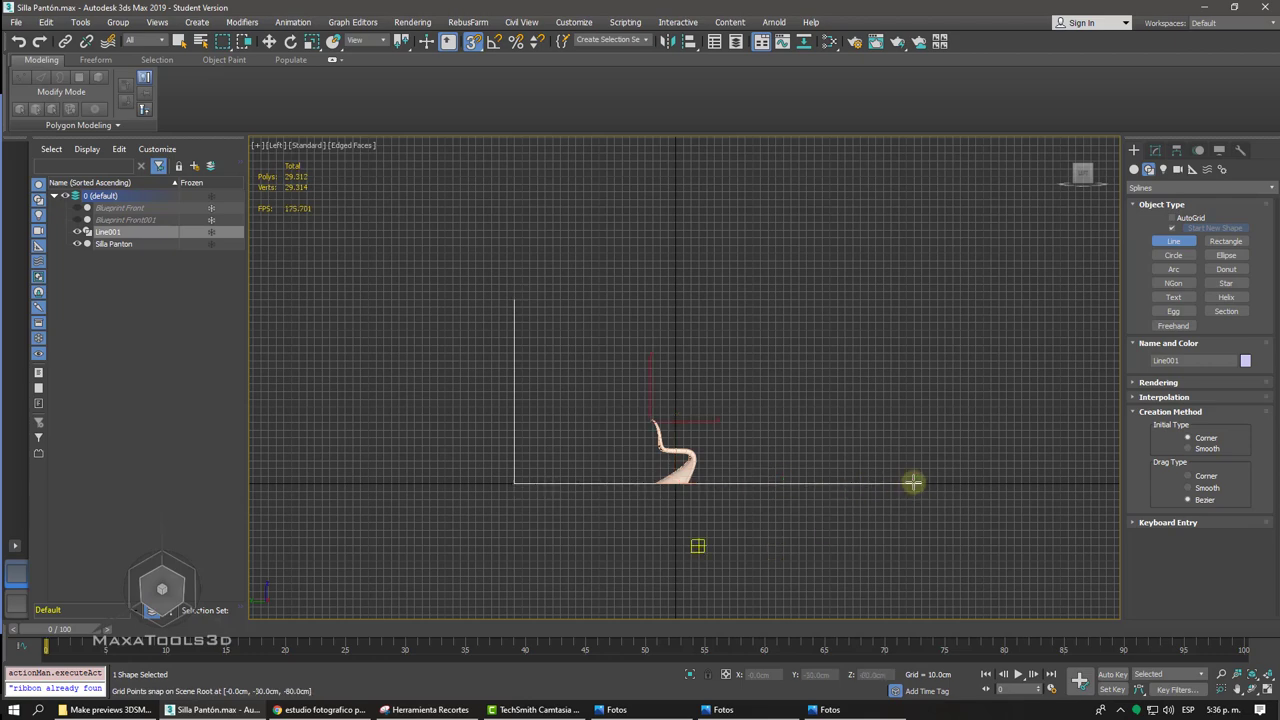
left_click(858, 709)
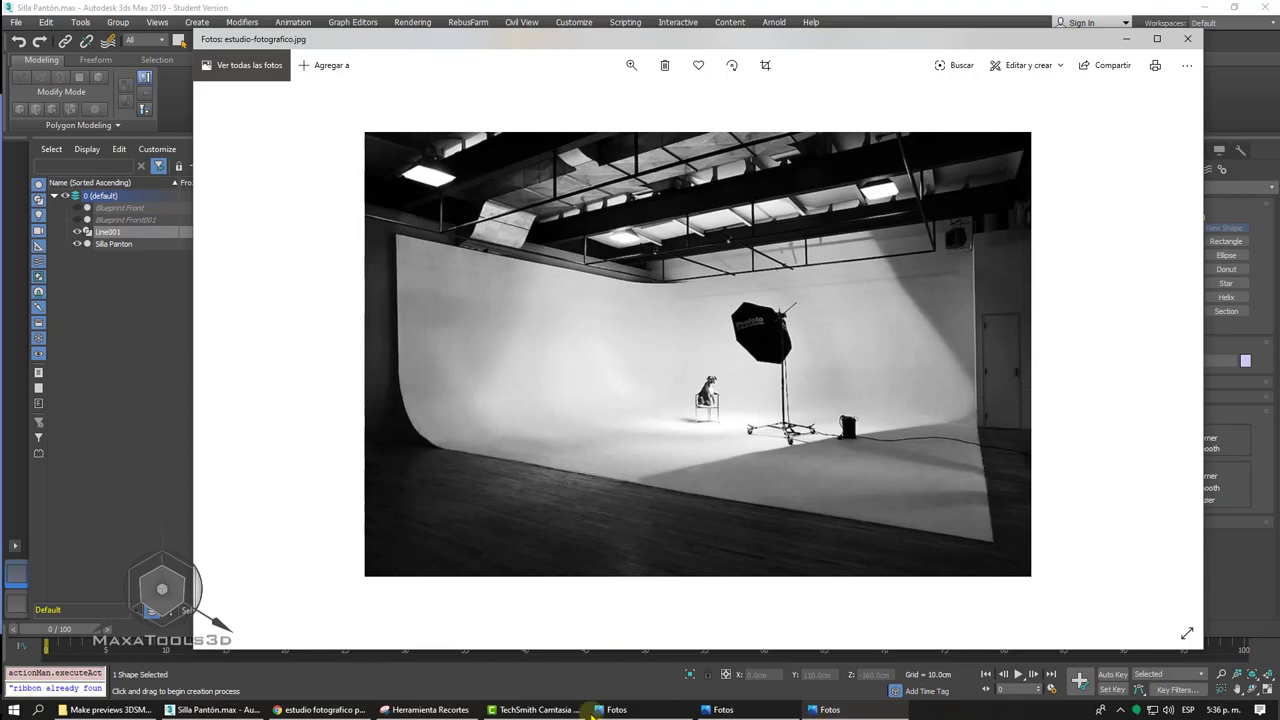
- Minimise the browser and the reference photo, then end Line creation in the viewport
left_click(320, 709)
scroll(390, 390, "up", 5)
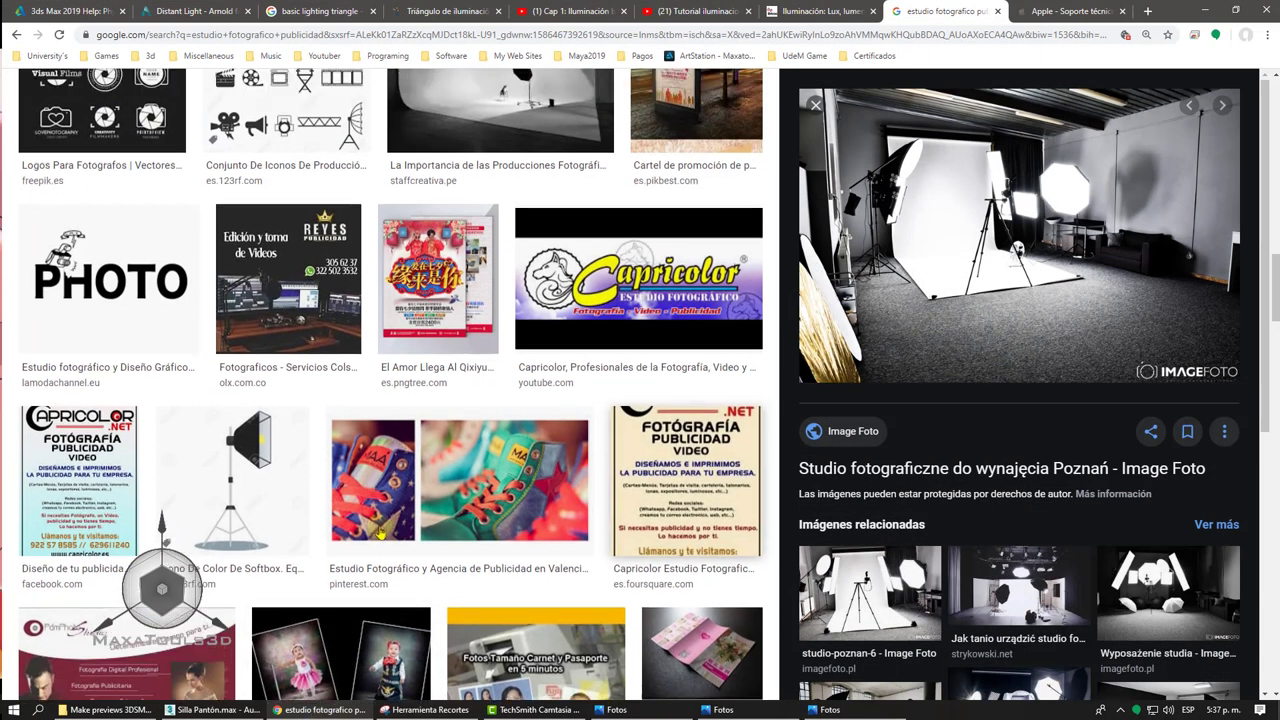
left_click(537, 10)
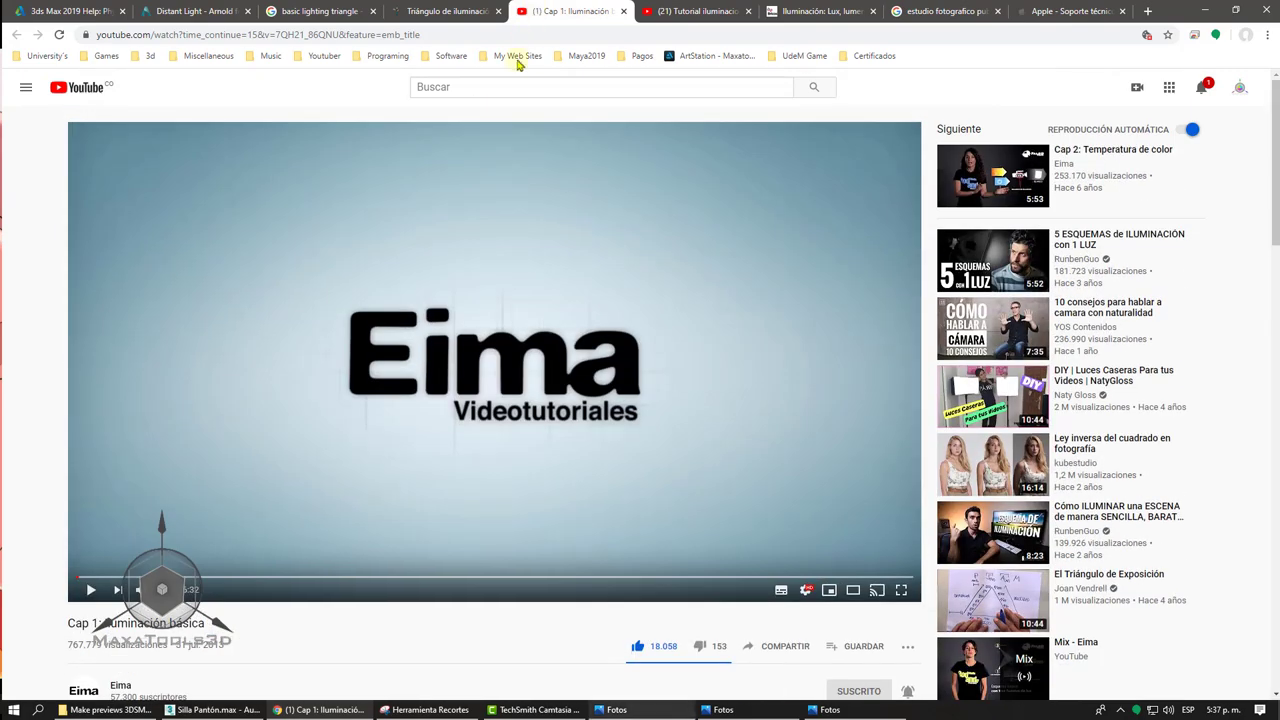
left_click(320, 709)
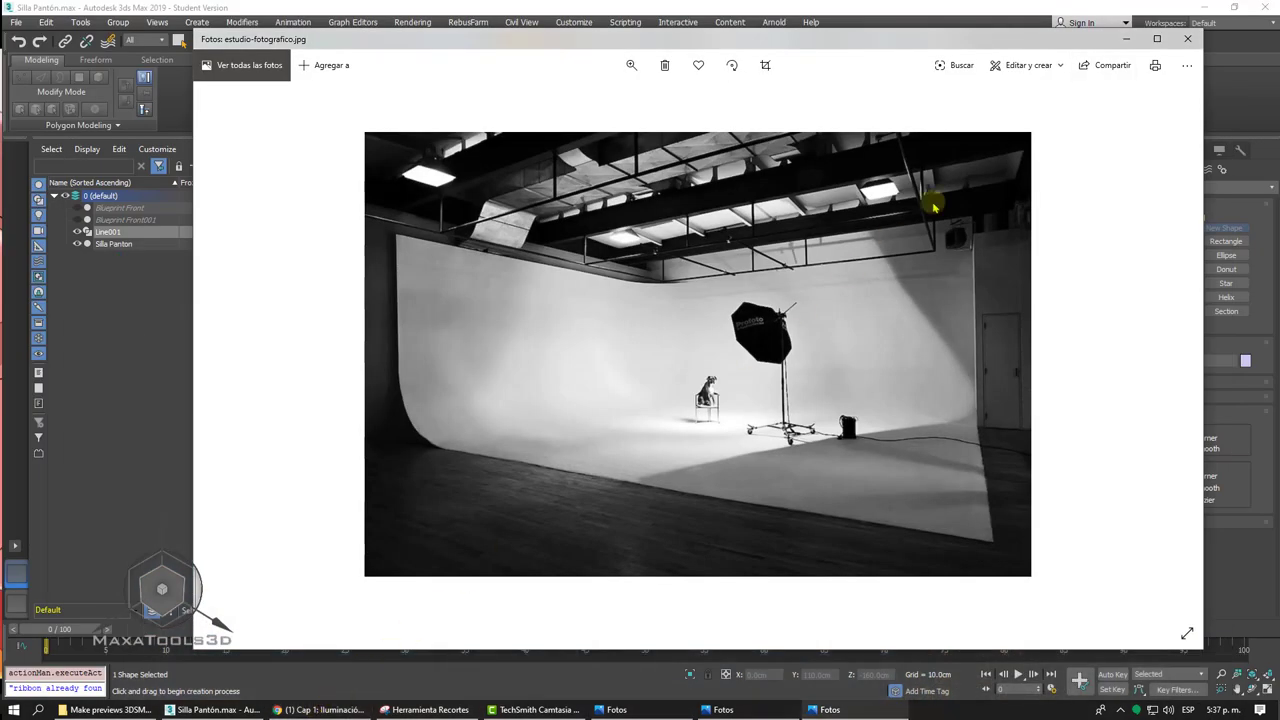
left_click(1127, 39)
right_click(615, 388)
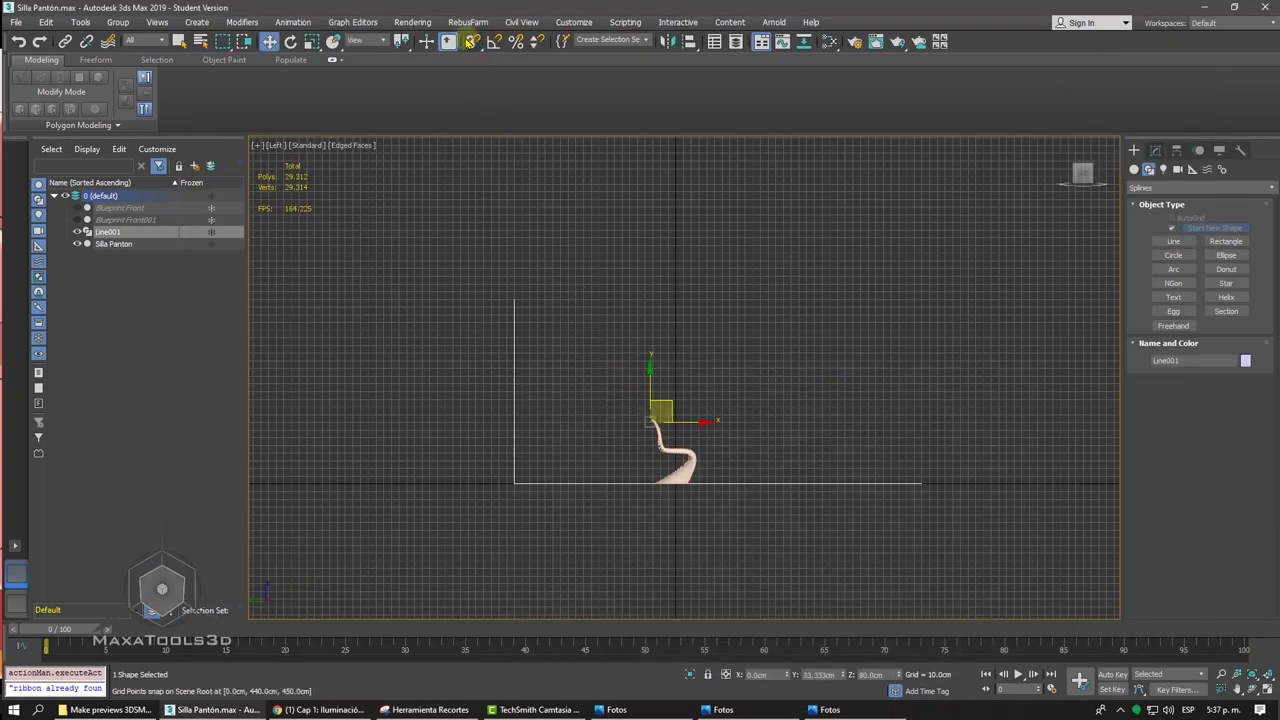
key("p")
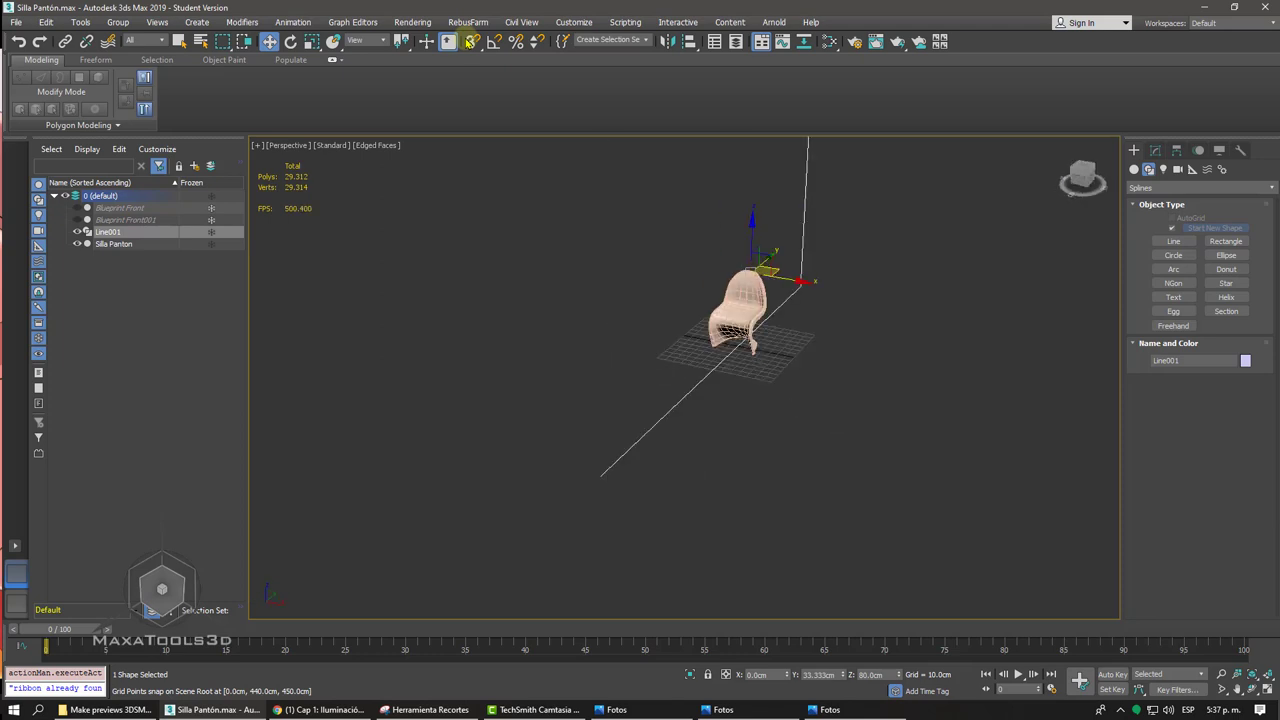
mouse_move(666, 137)
middle_mouse_down("alt")
mouse_move(863, 246)
mouse_move(586, 329)
mouse_move(508, 508)
middle_mouse_up("alt")
left_click(865, 247)
left_click(500, 458)
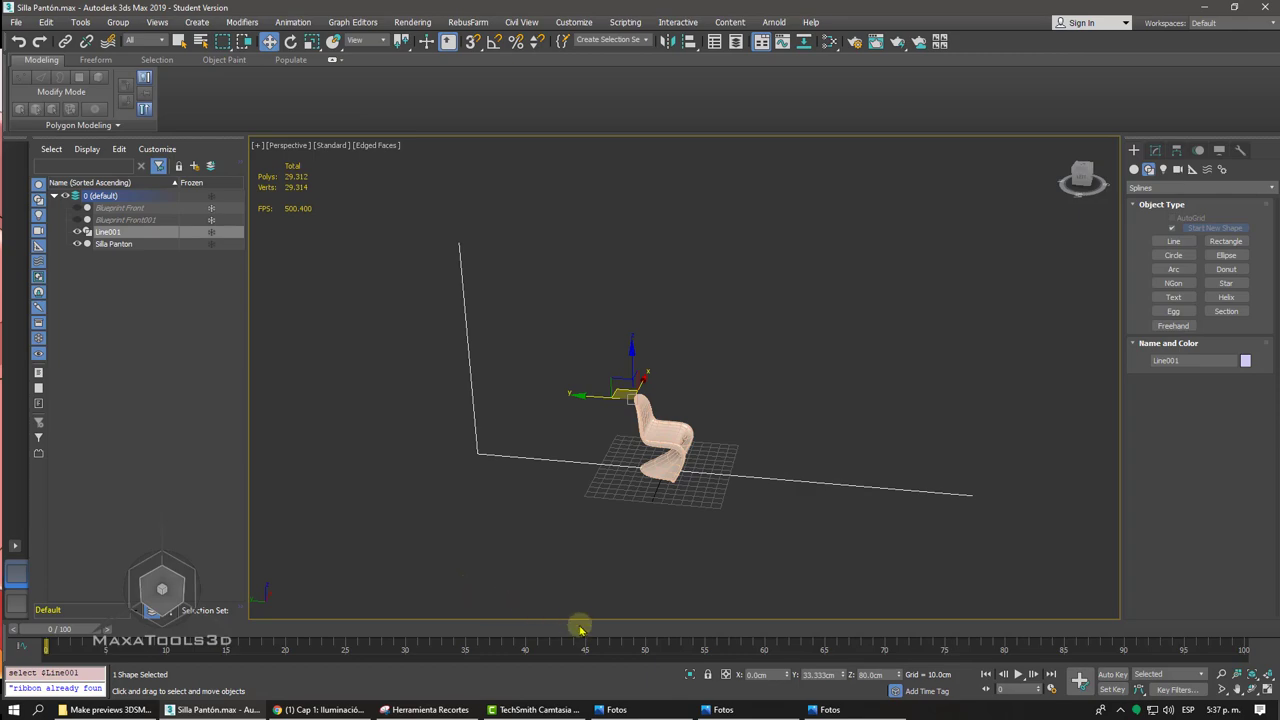
left_click(825, 709)
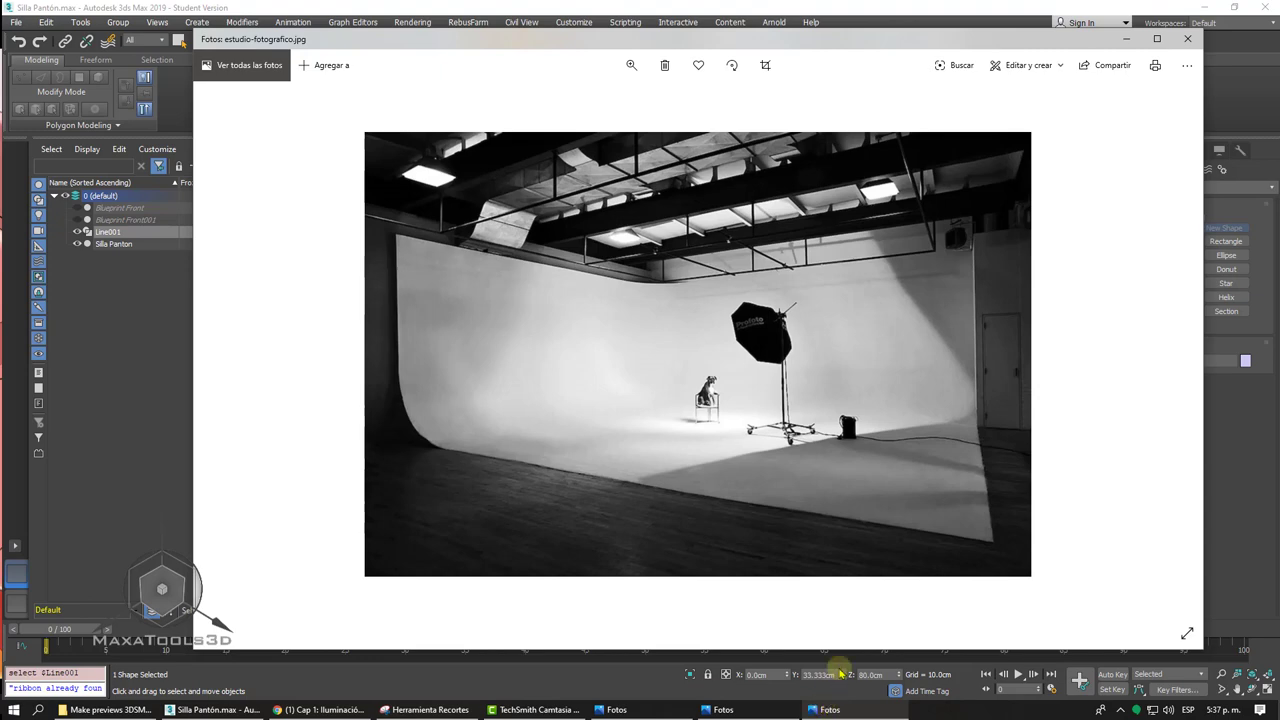
left_click(1127, 40)
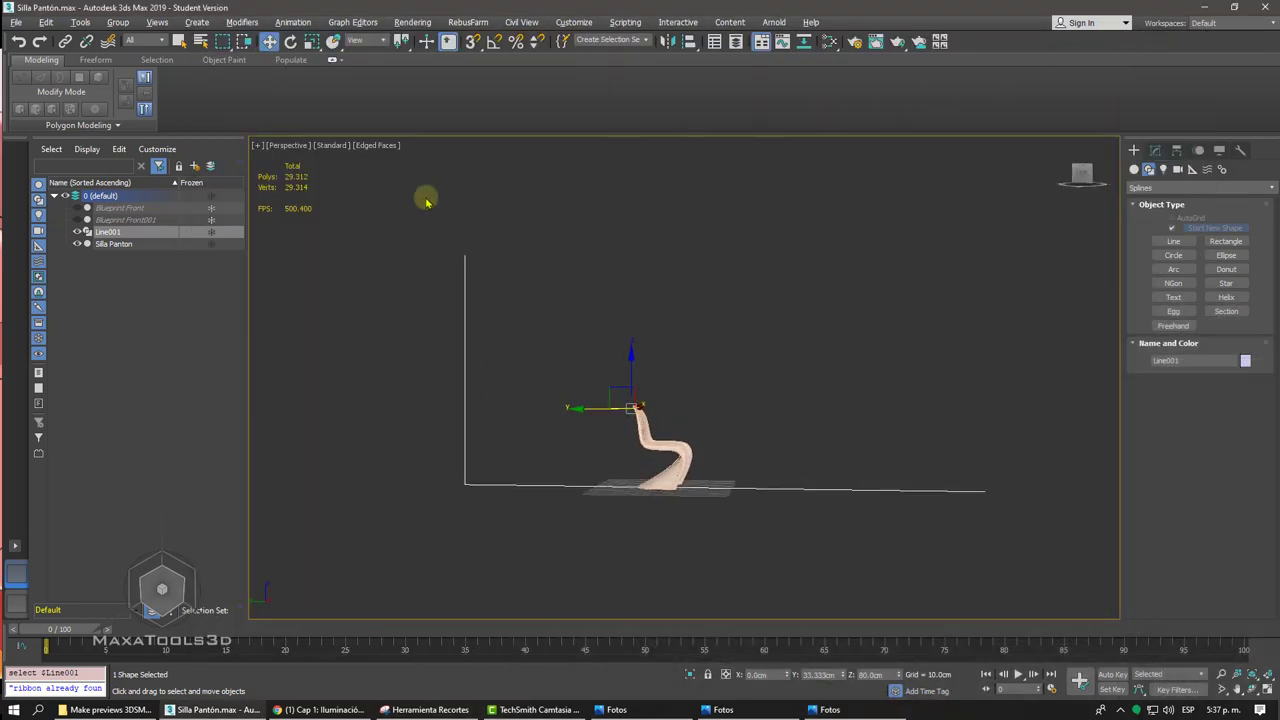
left_click_drag(393, 205, 591, 319)
- Select Line001 and, at Vertex level, drag its top vertex far upward
left_click(1150, 150)
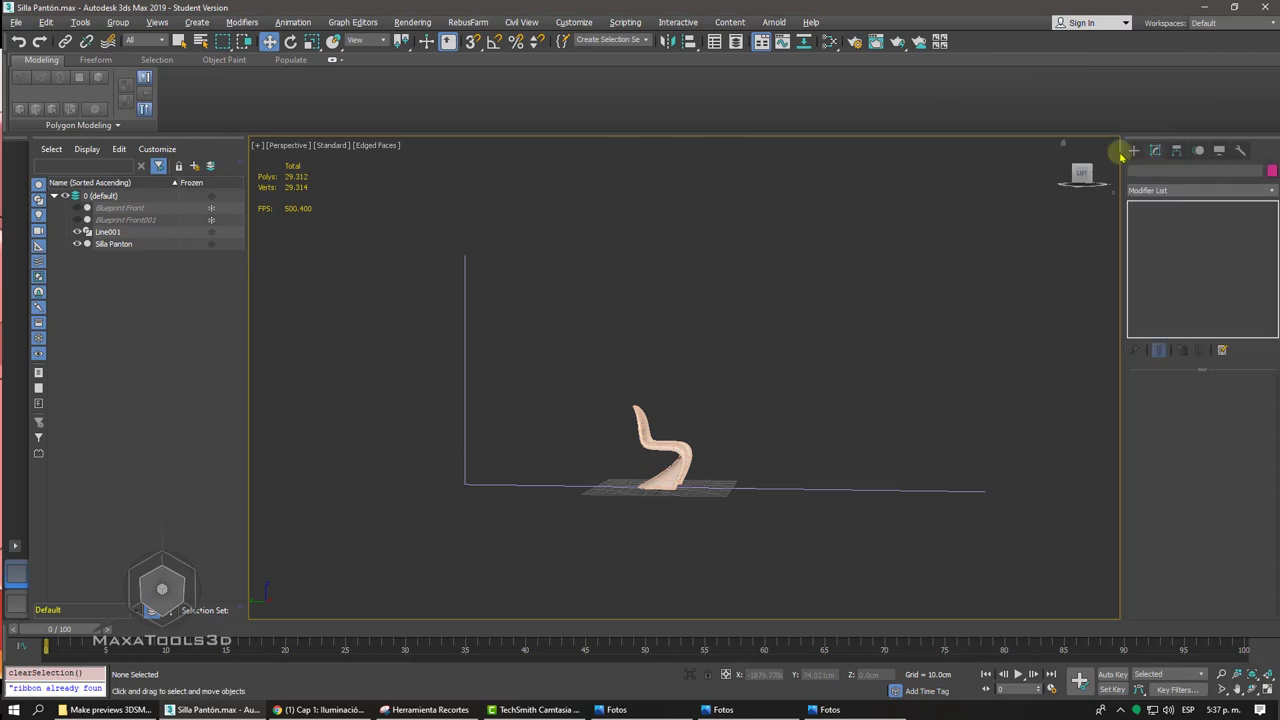
left_click_drag(649, 214, 267, 417)
left_click(464, 382)
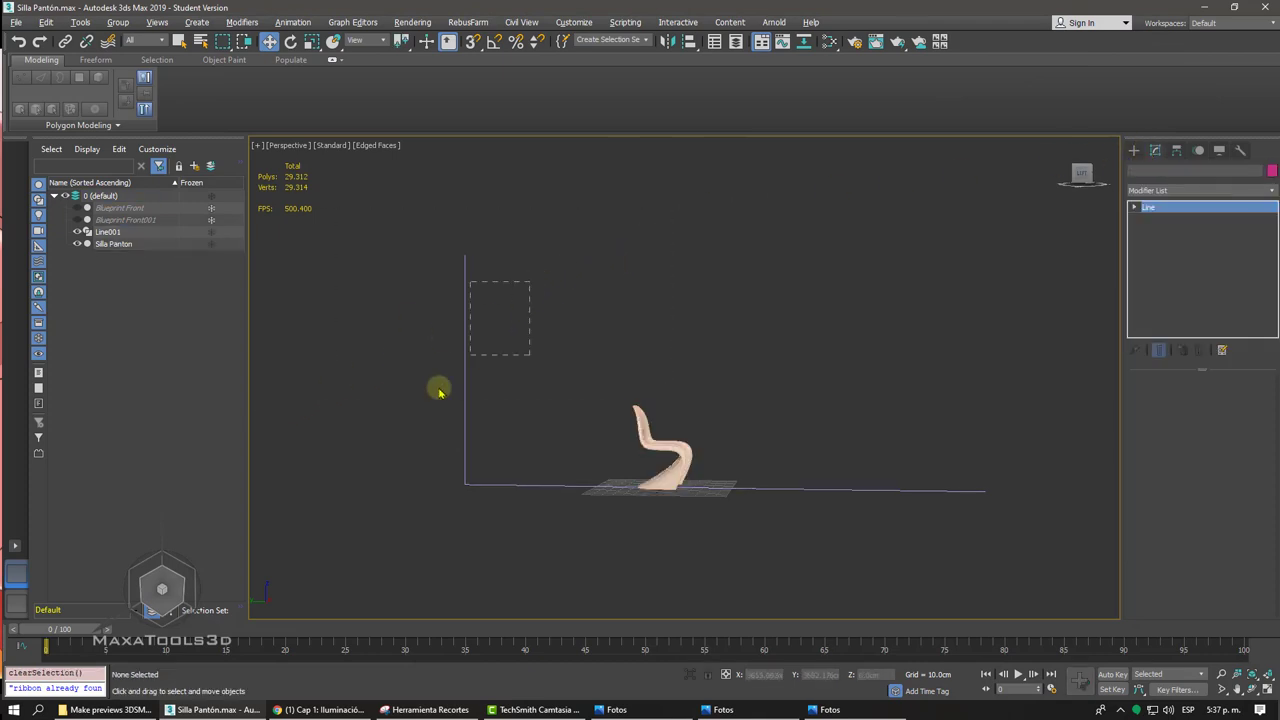
left_click(1138, 209)
left_click(1158, 218)
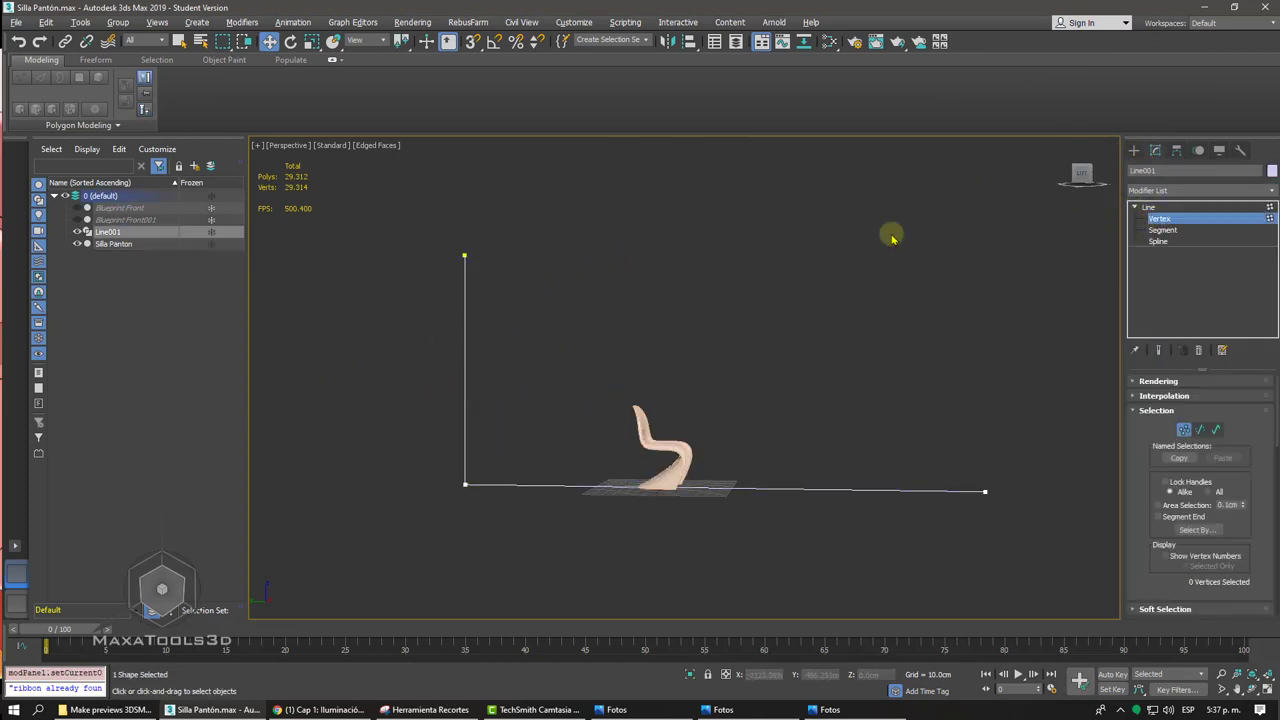
middle_click_drag(894, 234, 970, 314)
left_click_drag(457, 249, 543, 337)
left_click_drag(538, 287, 508, 106)
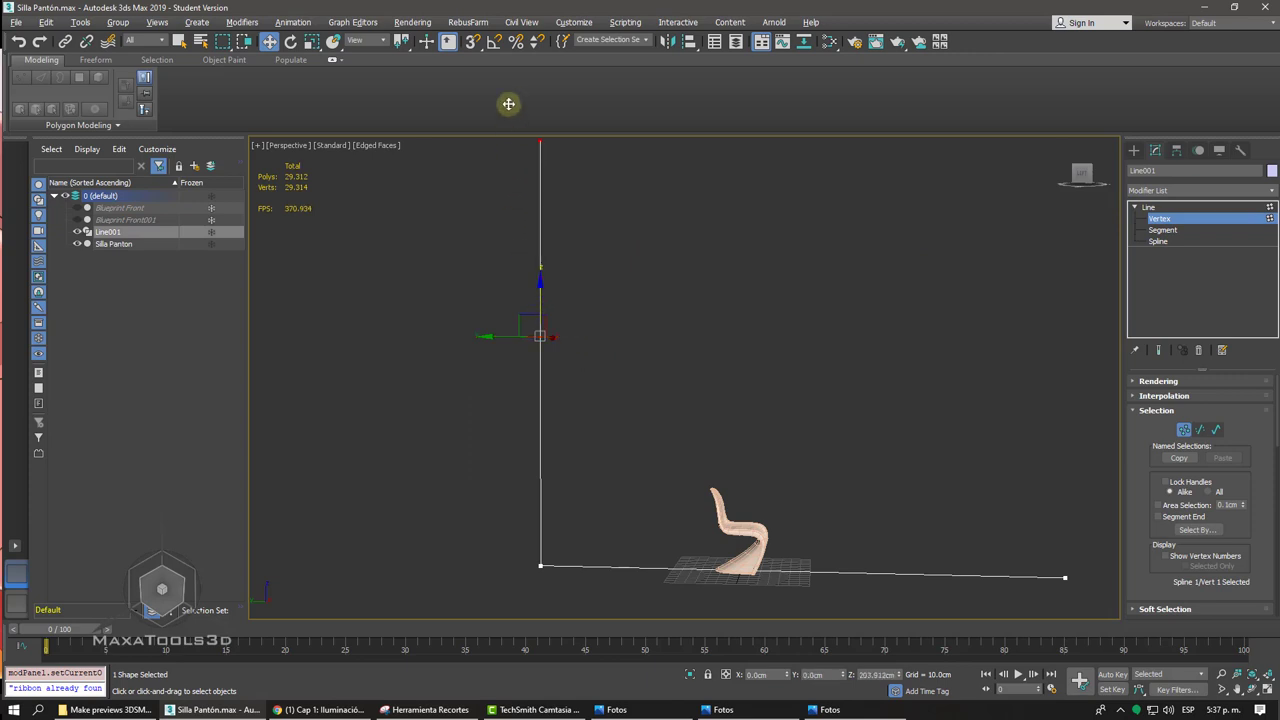
- Orbit and zoom around the taller backdrop profile, then switch back to the Left view
middle_click_drag(508, 120, 680, 373, "alt")
scroll(680, 373, "up", 5)
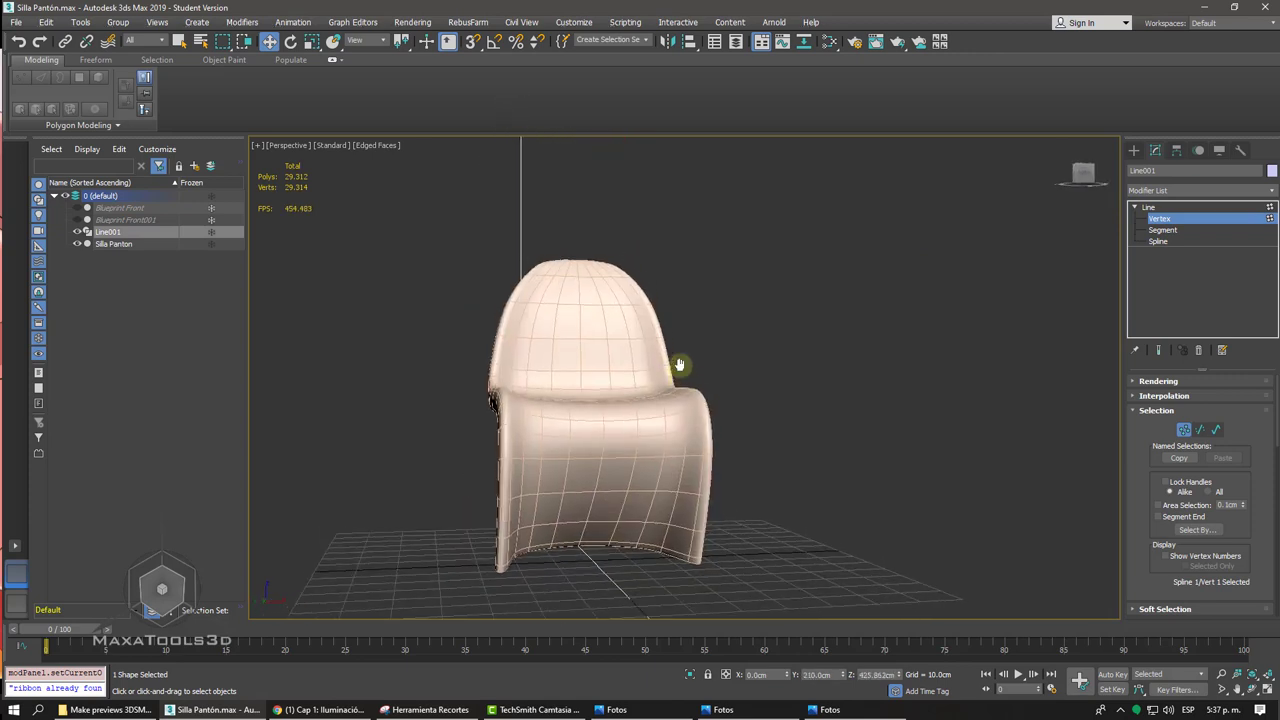
scroll(680, 372, "up", 3)
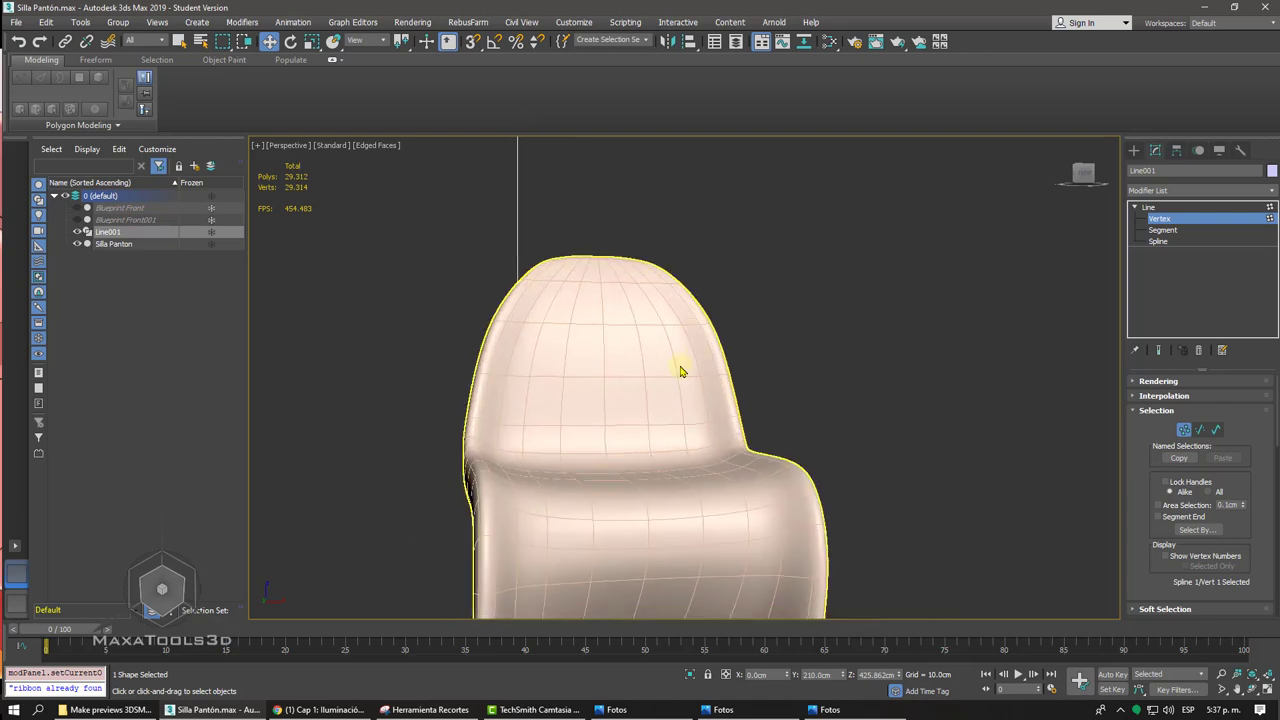
scroll(680, 372, "down", 10)
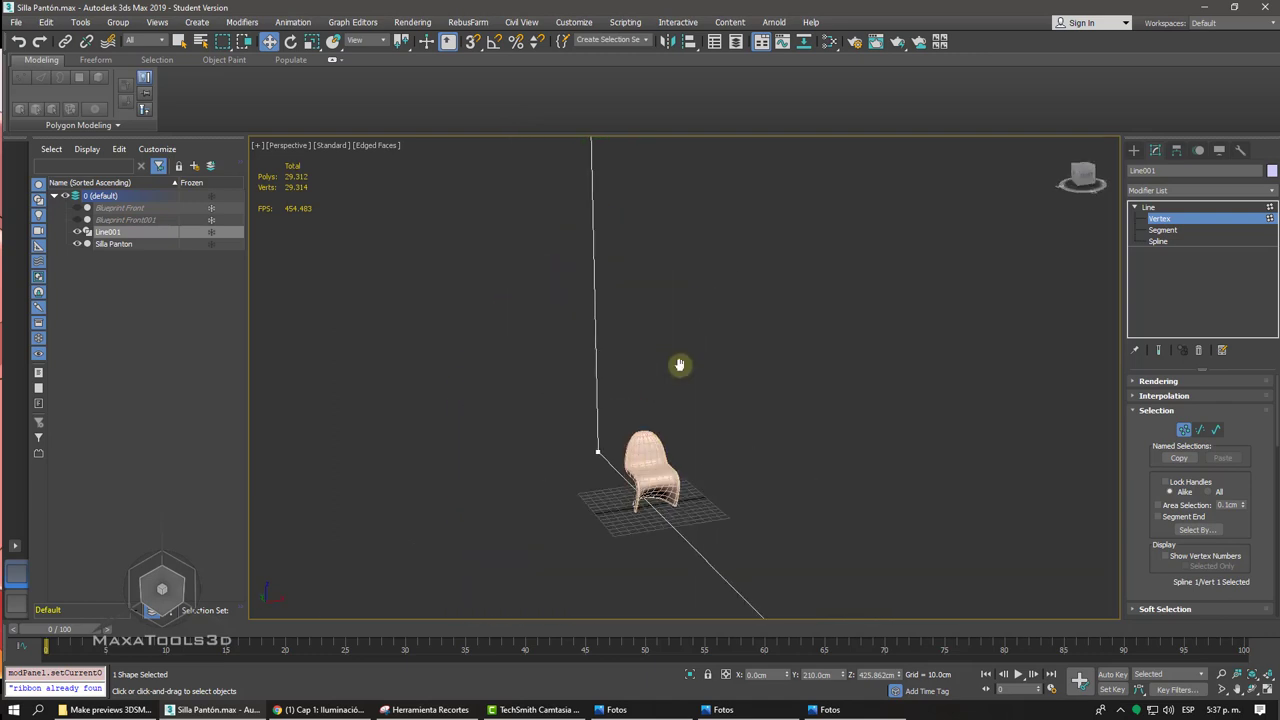
middle_click_drag(680, 372, 680, 372, "alt")
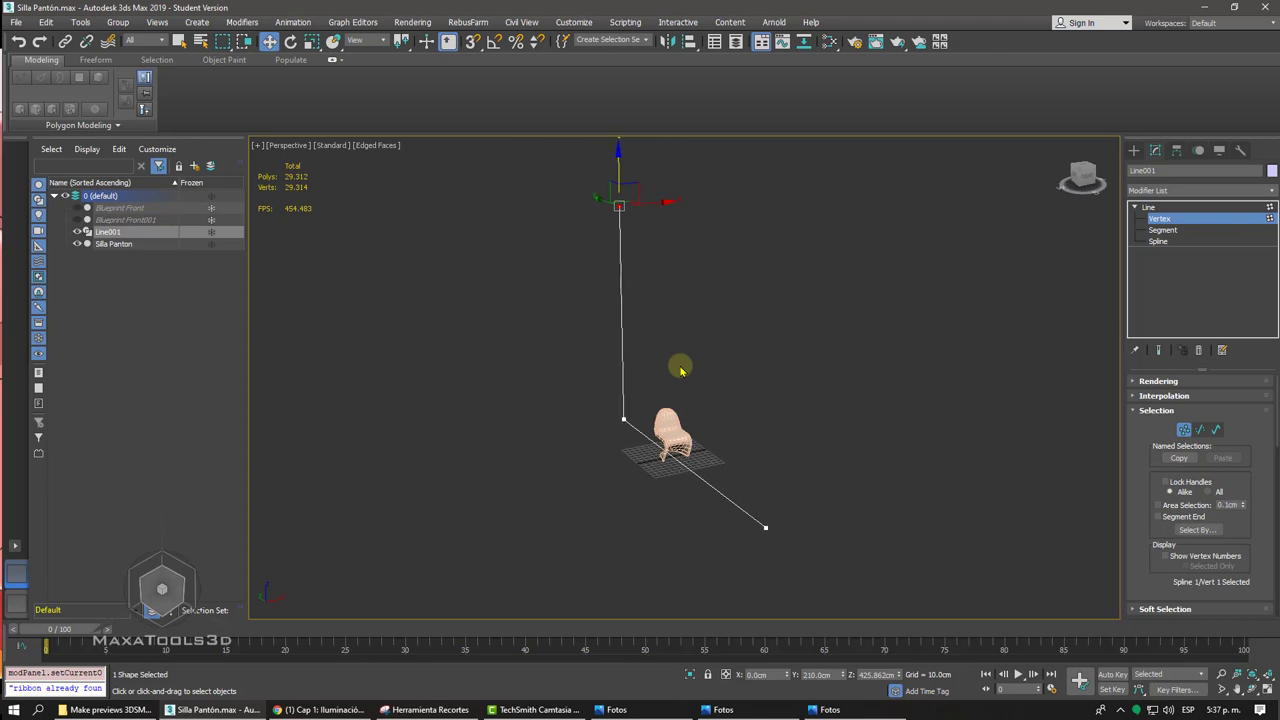
key("l")
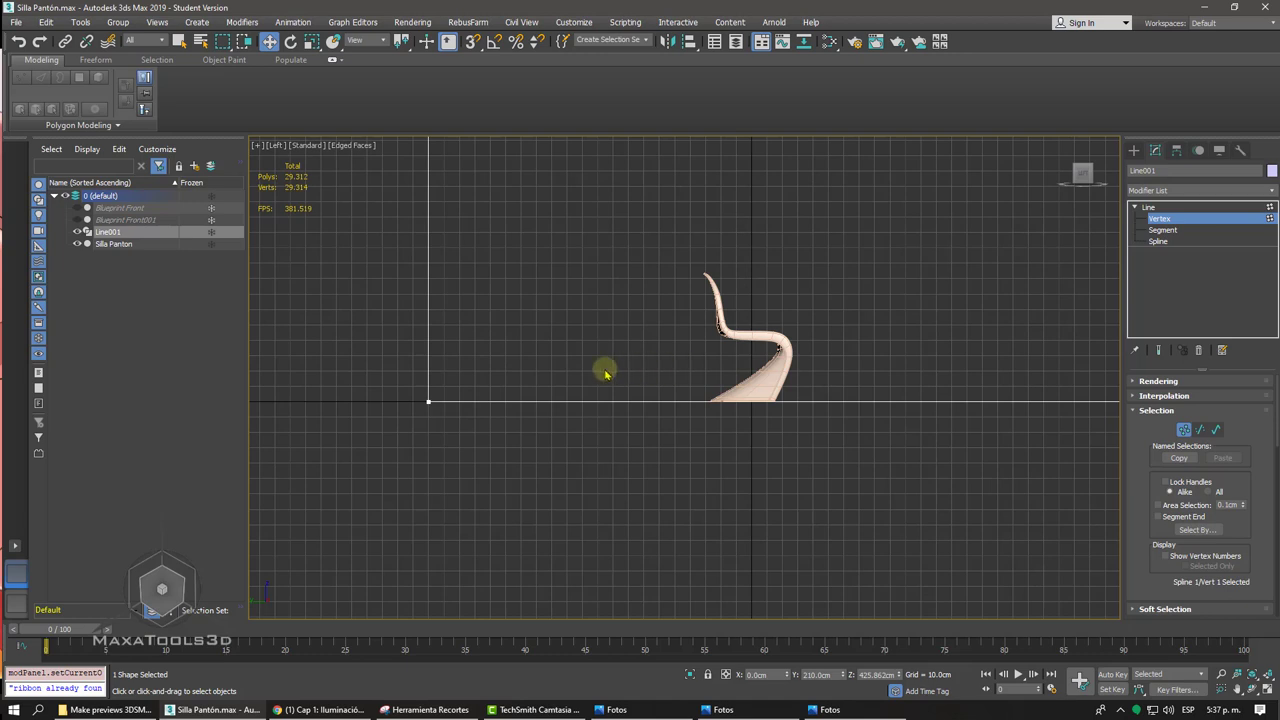
- Select the profile line's bottom corner vertex and fillet it into a rounded corner
left_click_drag(398, 368, 515, 478)
scroll(1180, 450, "down", 2)
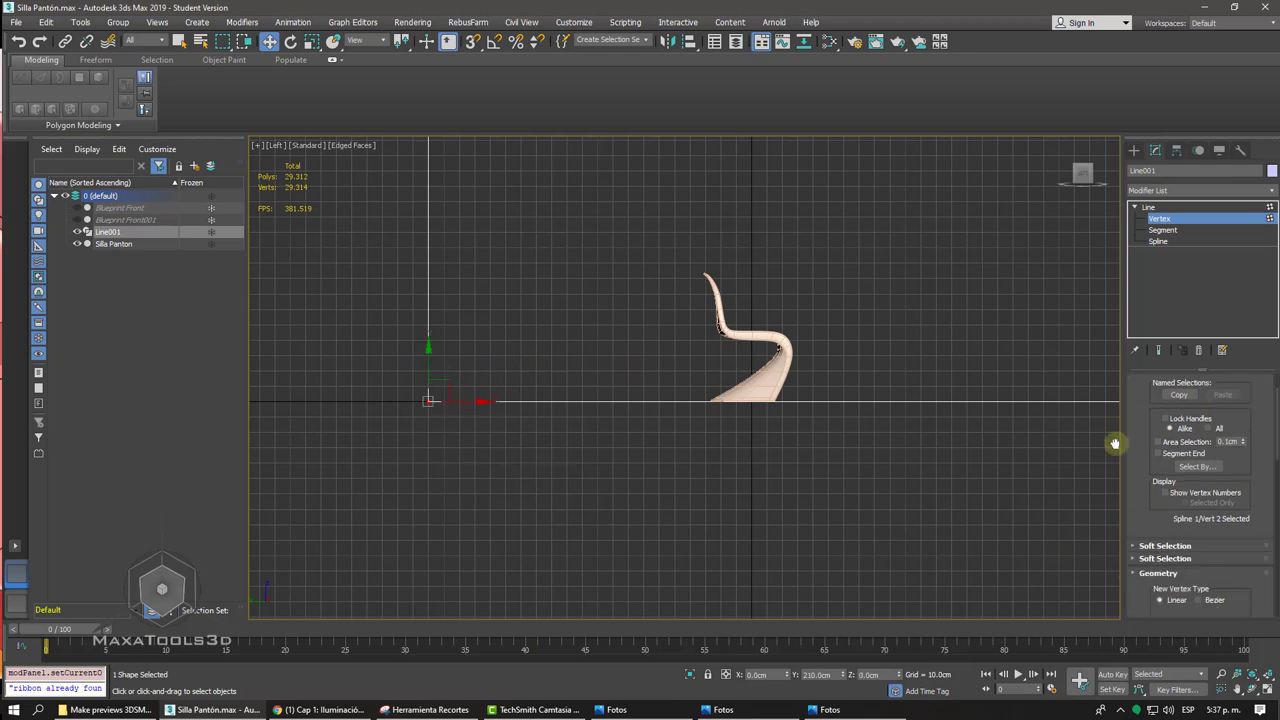
scroll(1180, 470, "down", 4)
scroll(1180, 500, "down", 3)
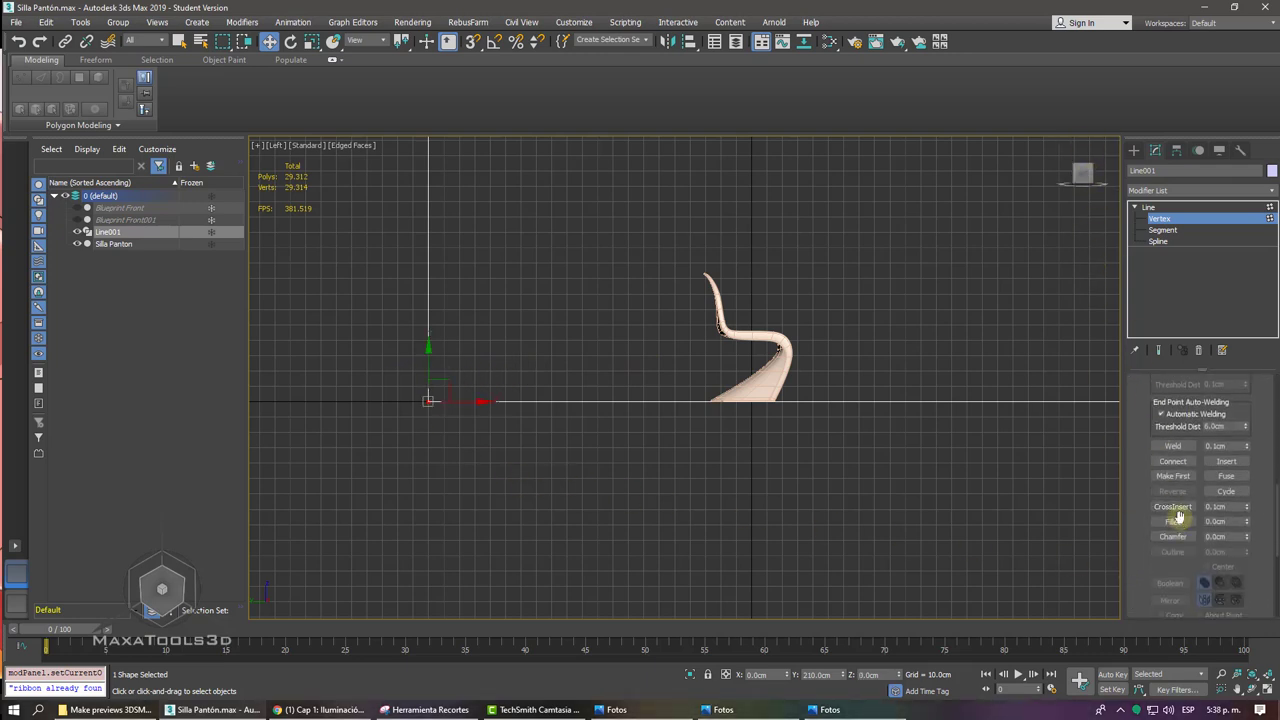
left_click(1174, 521)
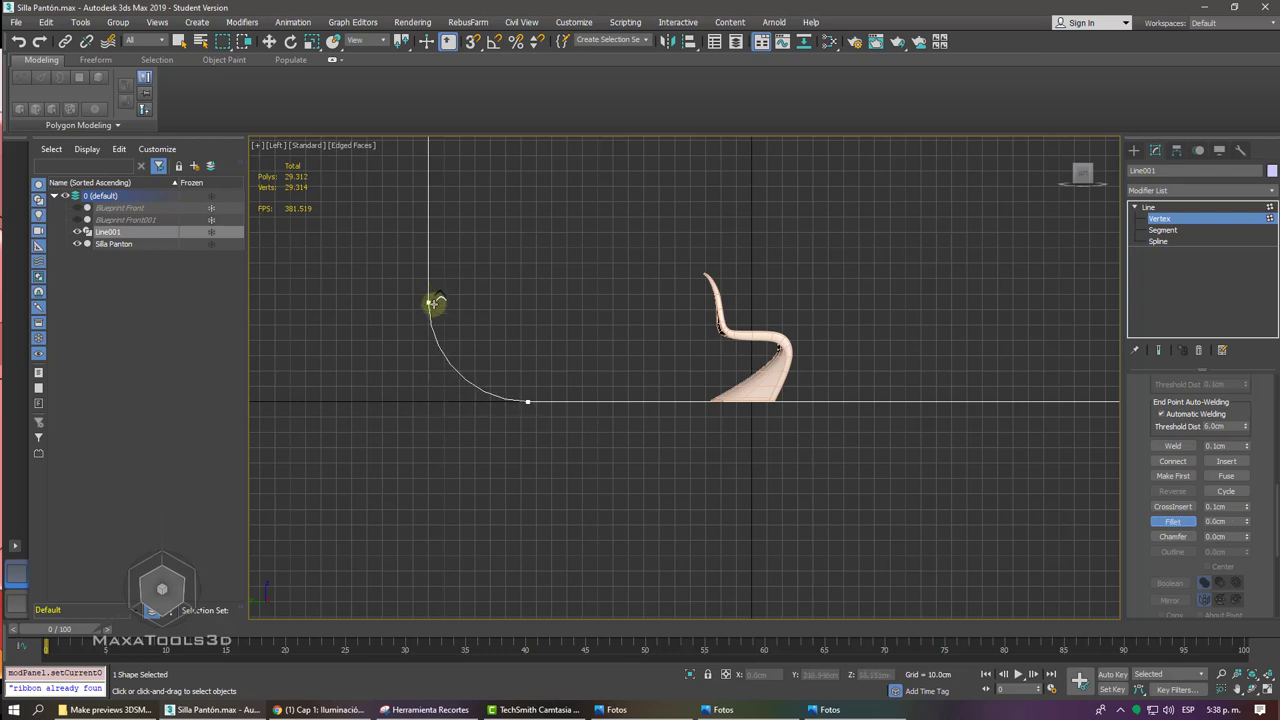
key("w")
- Pan and zoom along the rounded corner to inspect it beside the chair
scroll(570, 440, "up", 3)
scroll(568, 440, "up", 3)
scroll(566, 441, "up", 2)
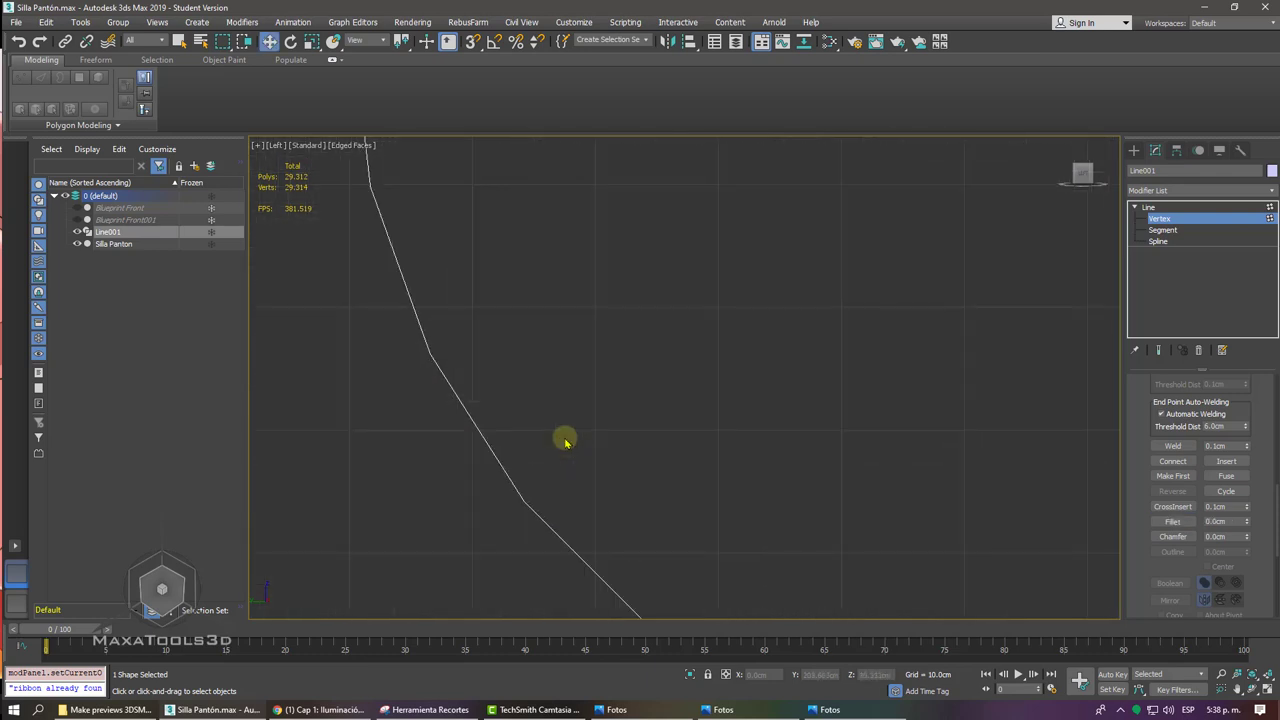
scroll(565, 442, "up", 2)
middle_click_drag(565, 440, 565, 442)
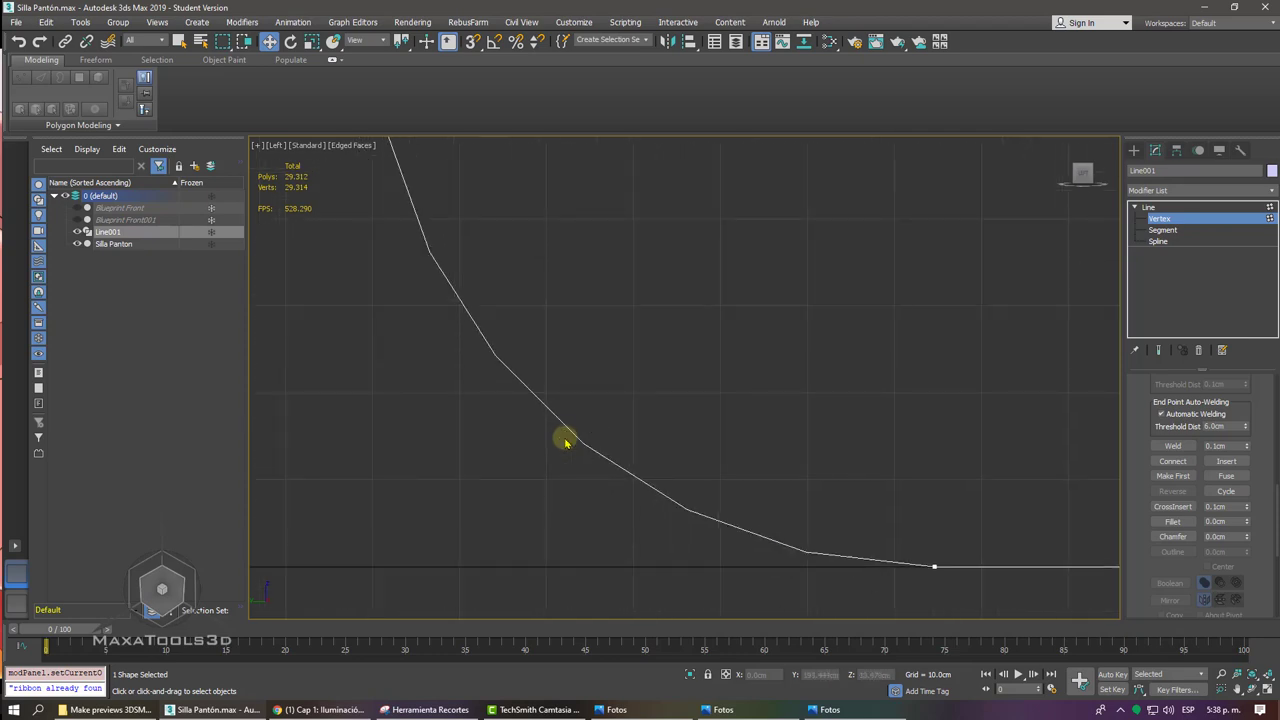
scroll(565, 442, "down", 1)
scroll(565, 442, "down", 2)
scroll(565, 442, "down", 1)
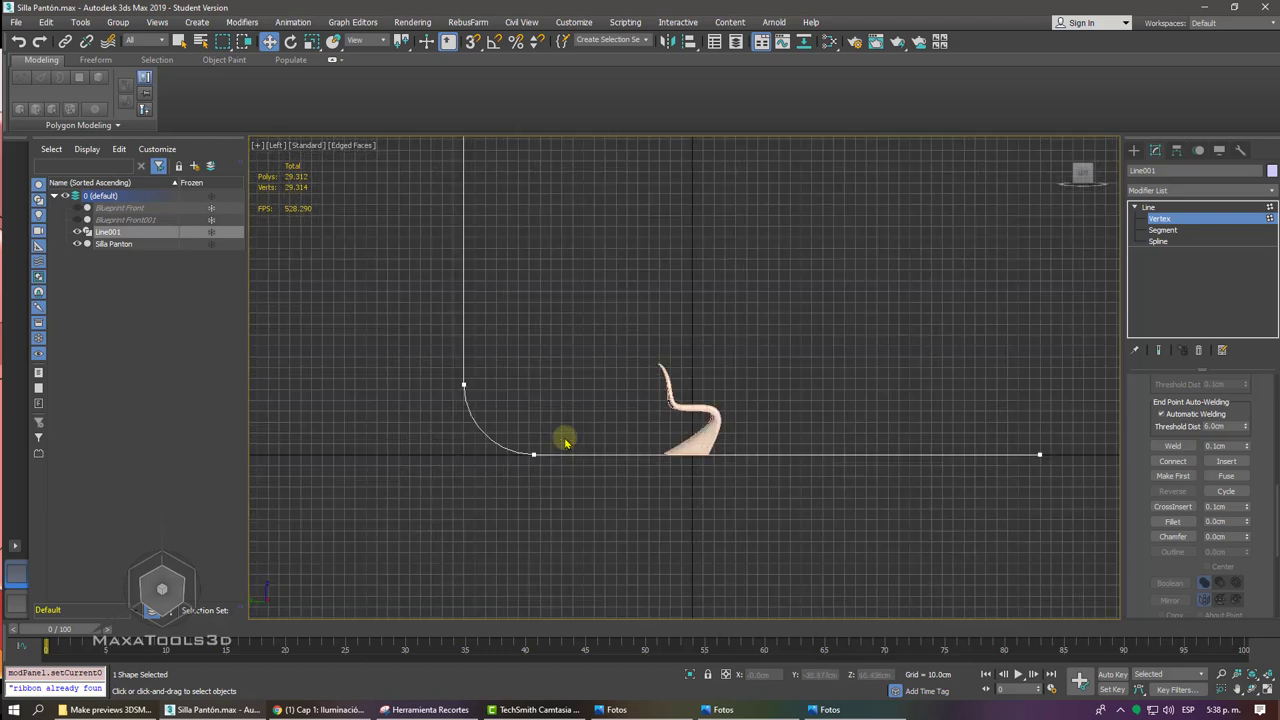
scroll(565, 442, "up", 2)
scroll(565, 442, "up", 2)
scroll(565, 440, "up", 1)
scroll(564, 437, "up", 1)
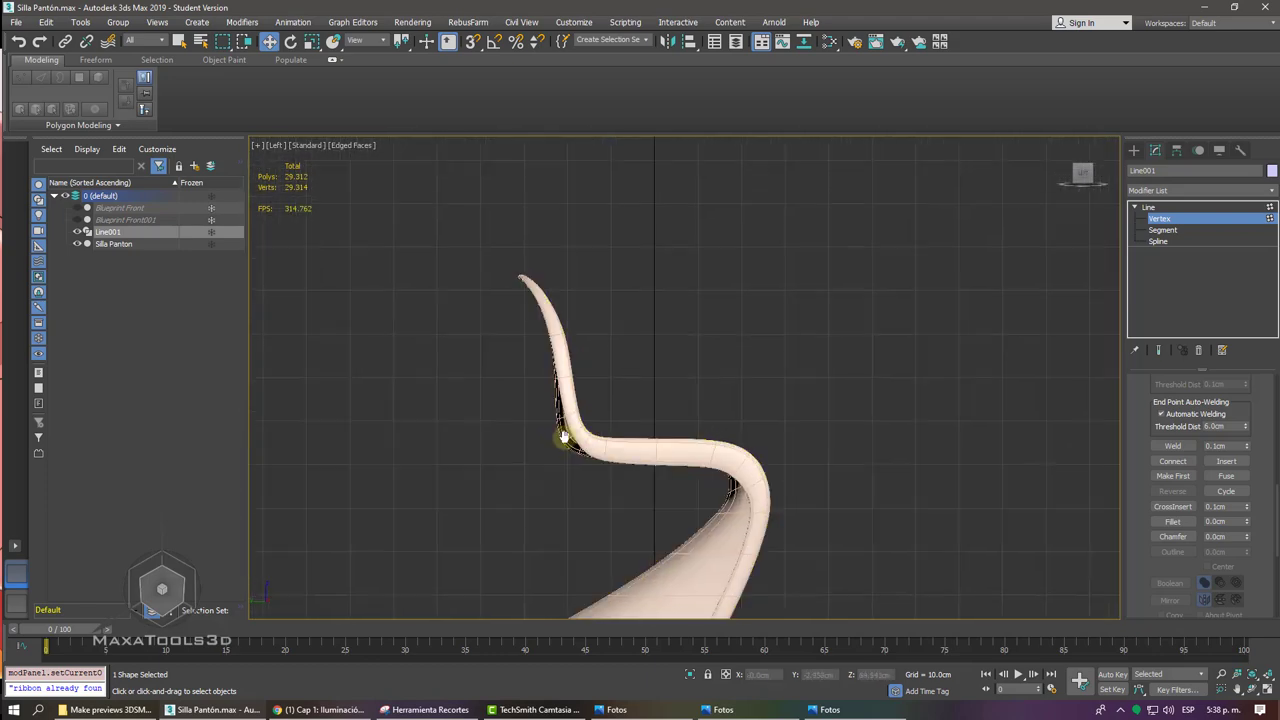
middle_click_drag(564, 437, 565, 442)
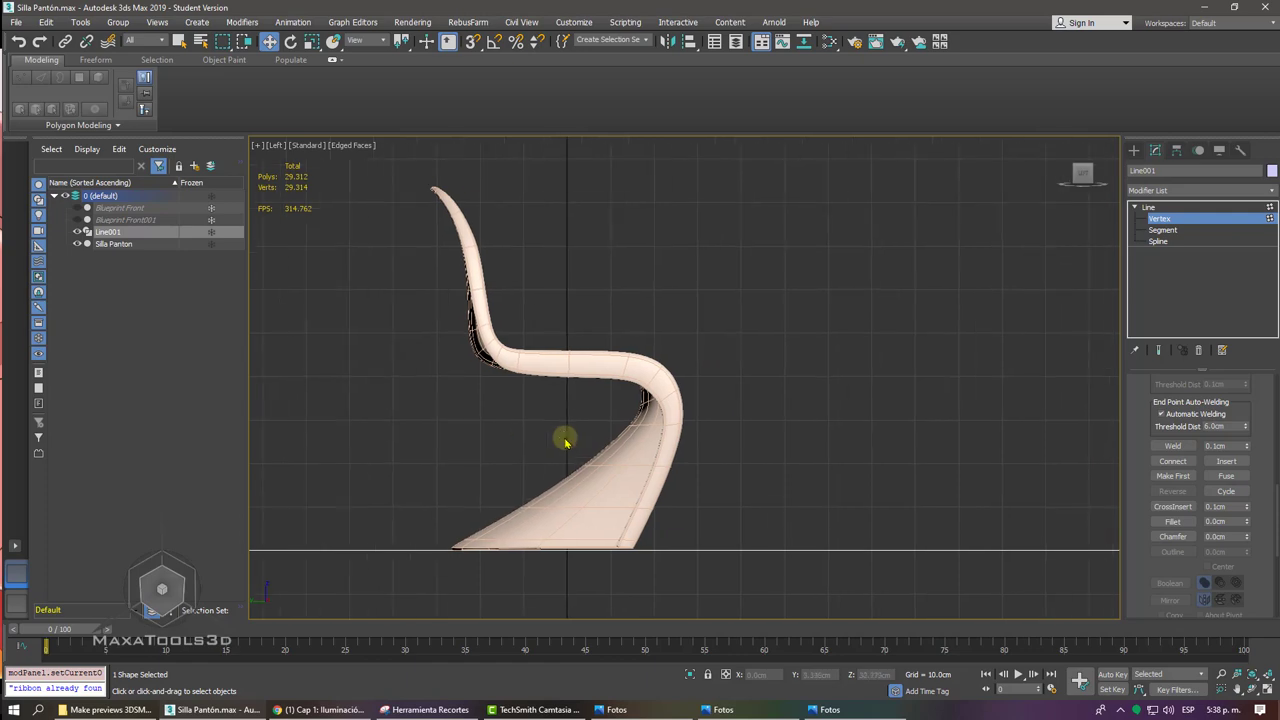
scroll(565, 442, "up", 2)
scroll(565, 442, "down", 2)
scroll(565, 442, "down", 1)
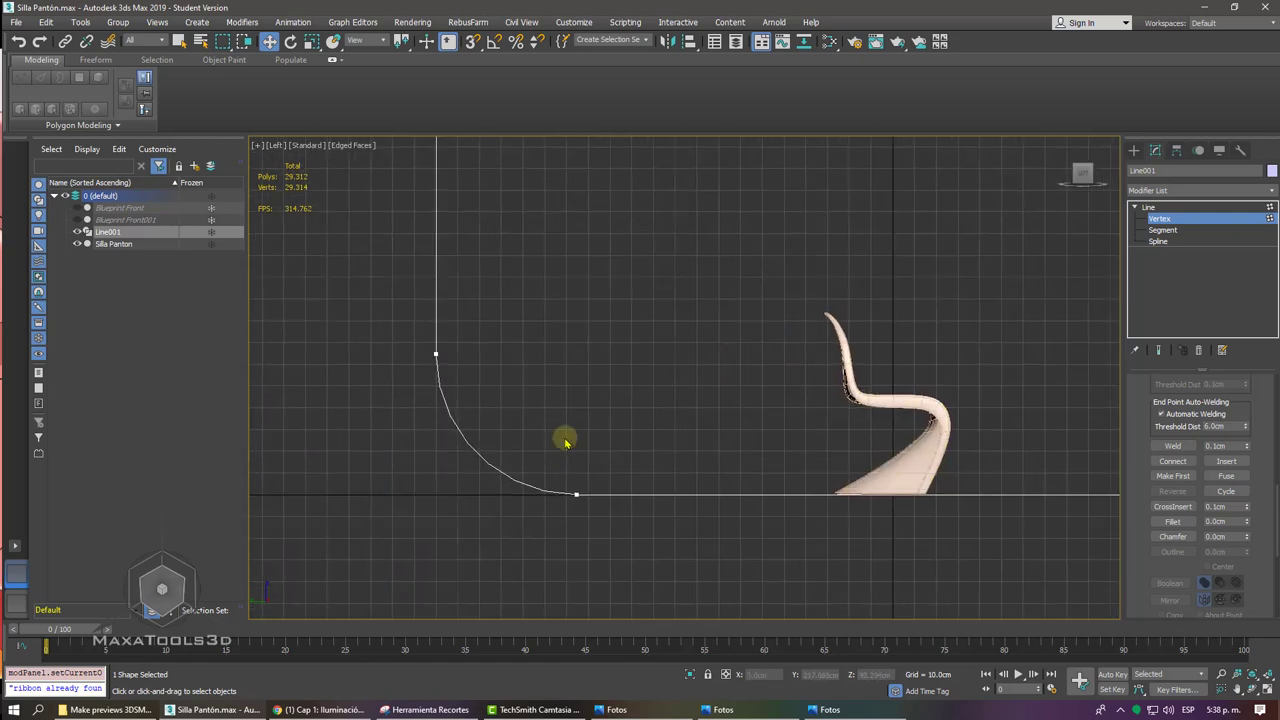
scroll(565, 442, "down", 1)
scroll(565, 442, "down", 1)
- Check the chair in Perspective view, then return to the Left side view
key("p")
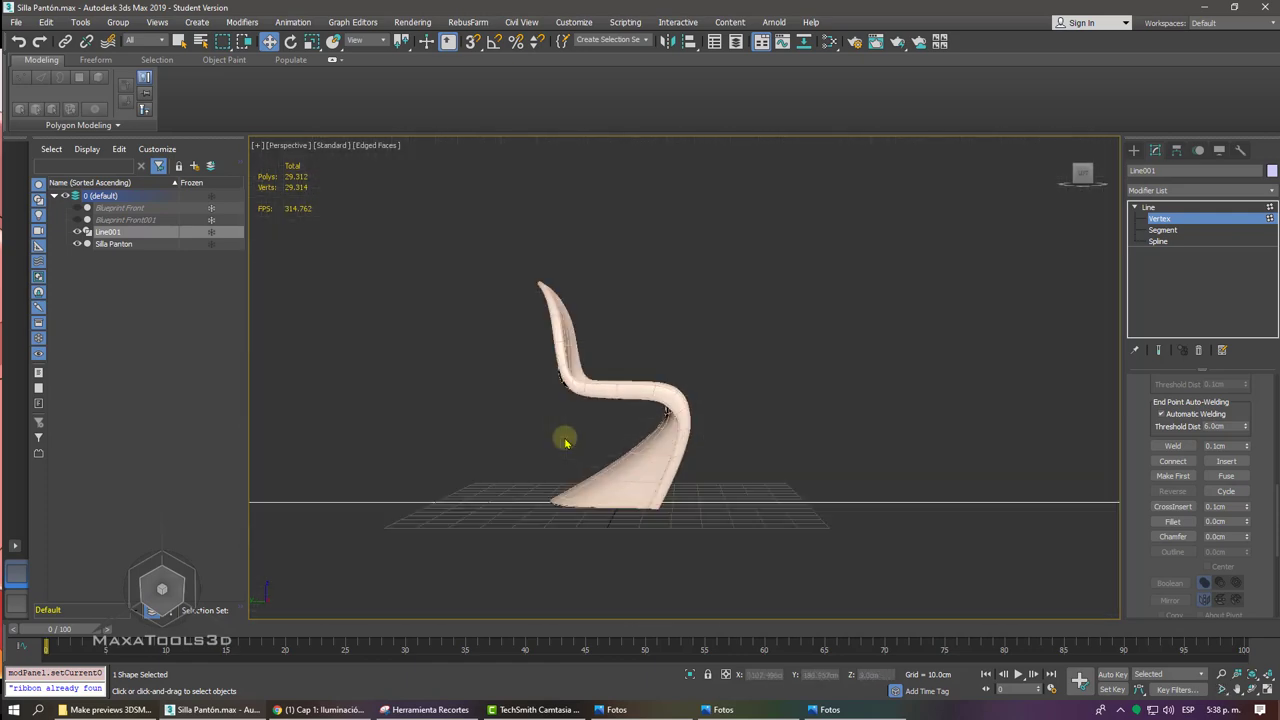
key("z")
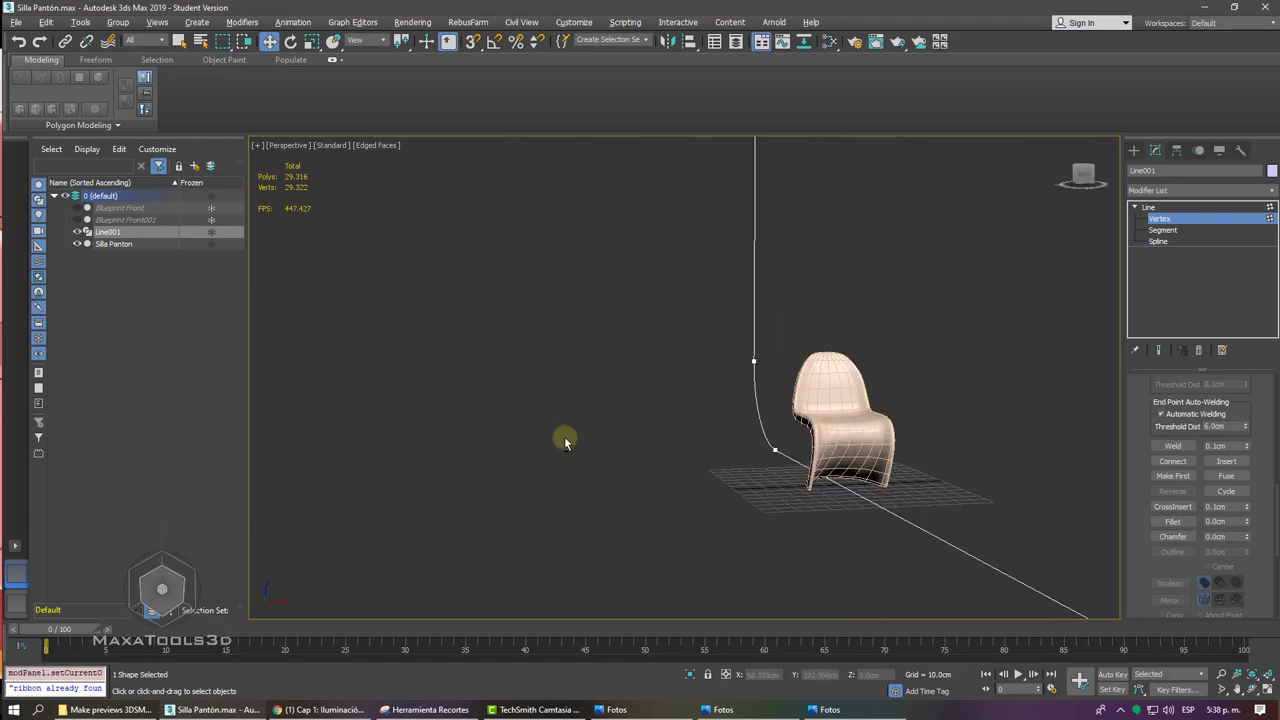
middle_click_drag(565, 437, 566, 442, "alt")
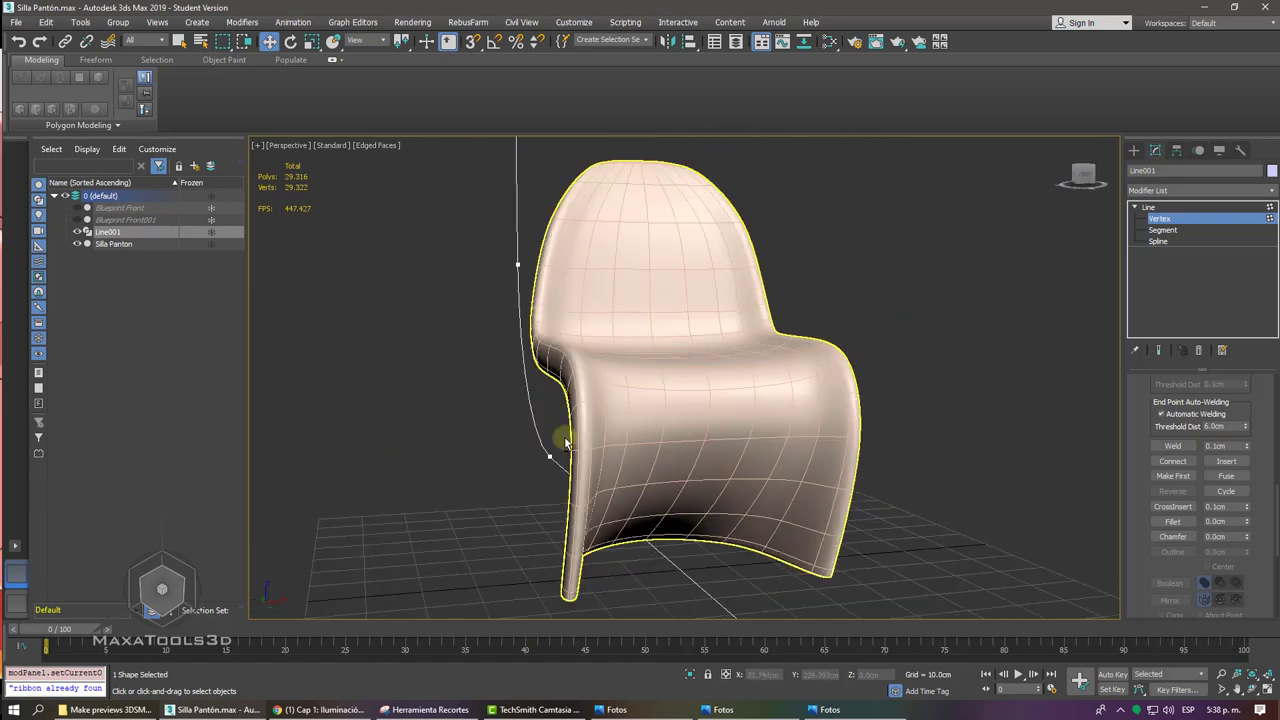
key("l")
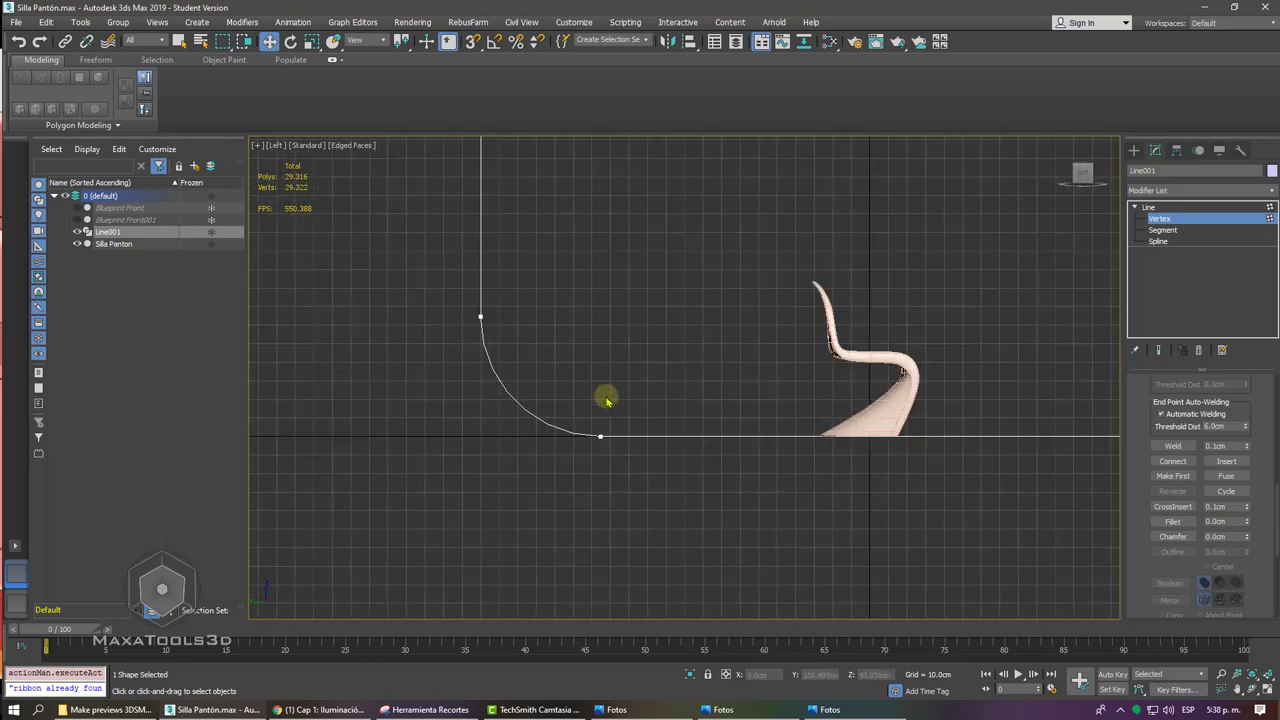
scroll(606, 400, "up", 3)
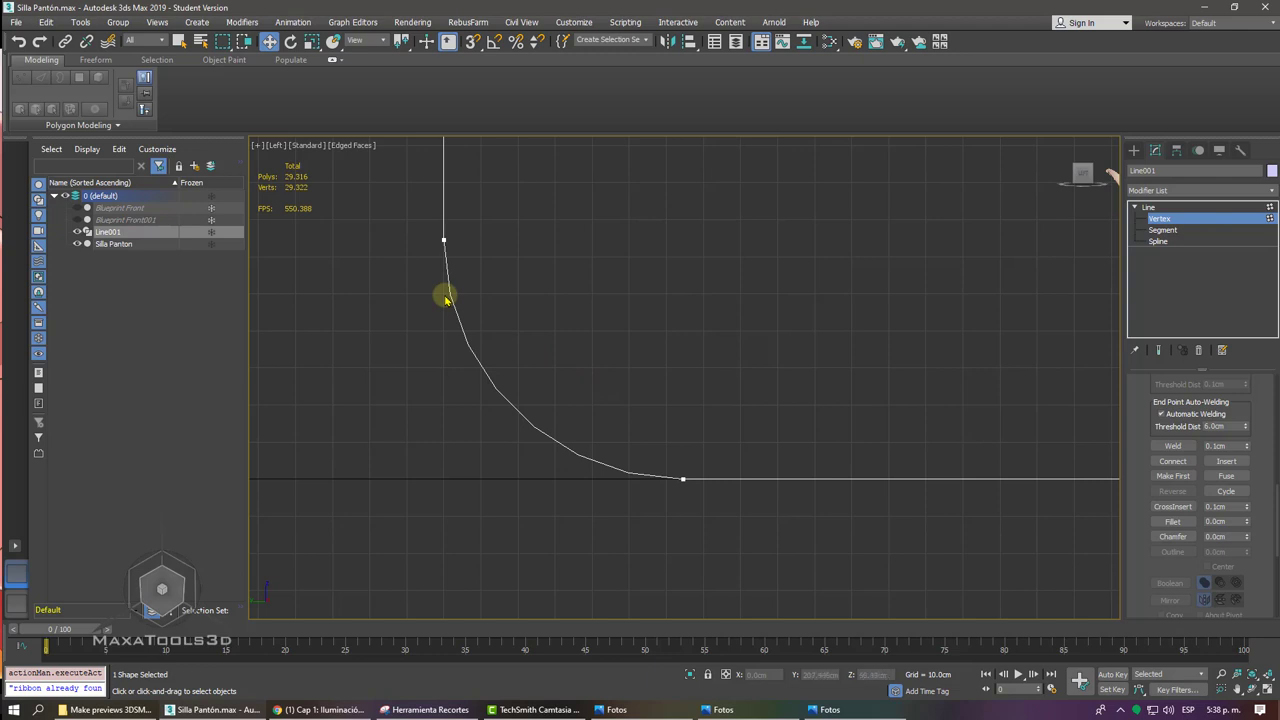
scroll(1124, 430, "up", 3)
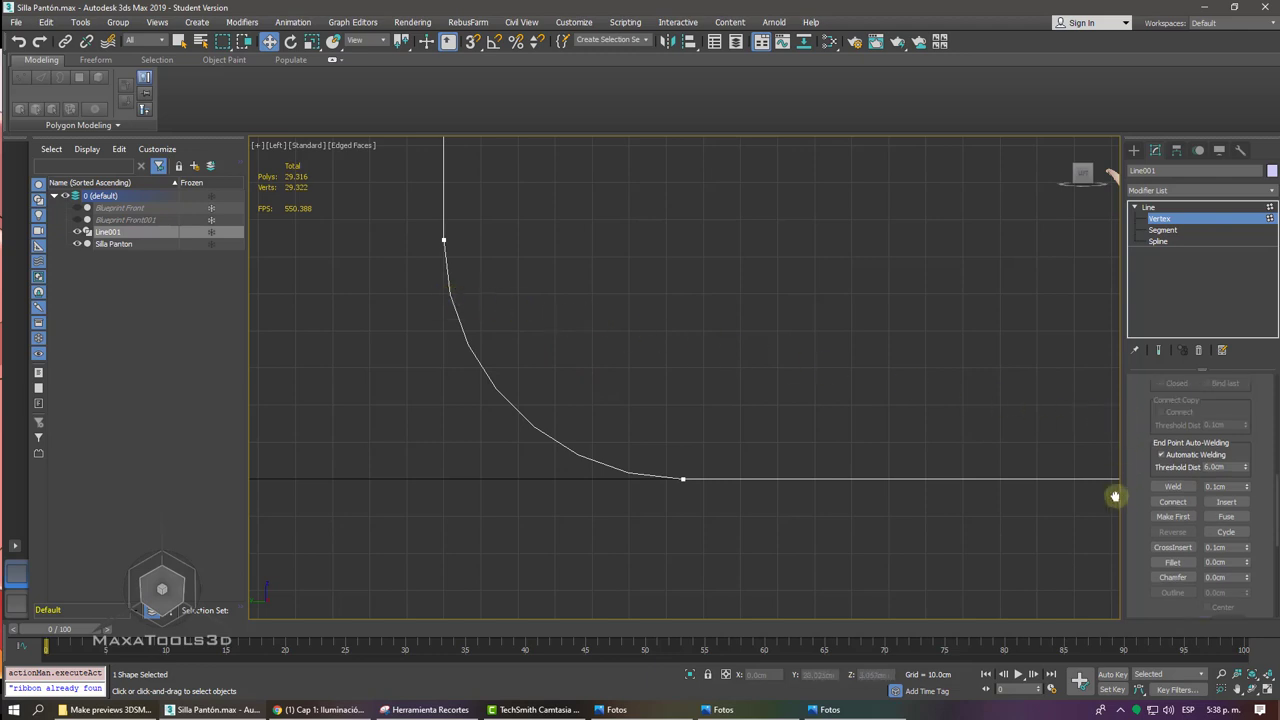
scroll(1118, 500, "up", 3)
left_click_drag(1143, 396, 1124, 640)
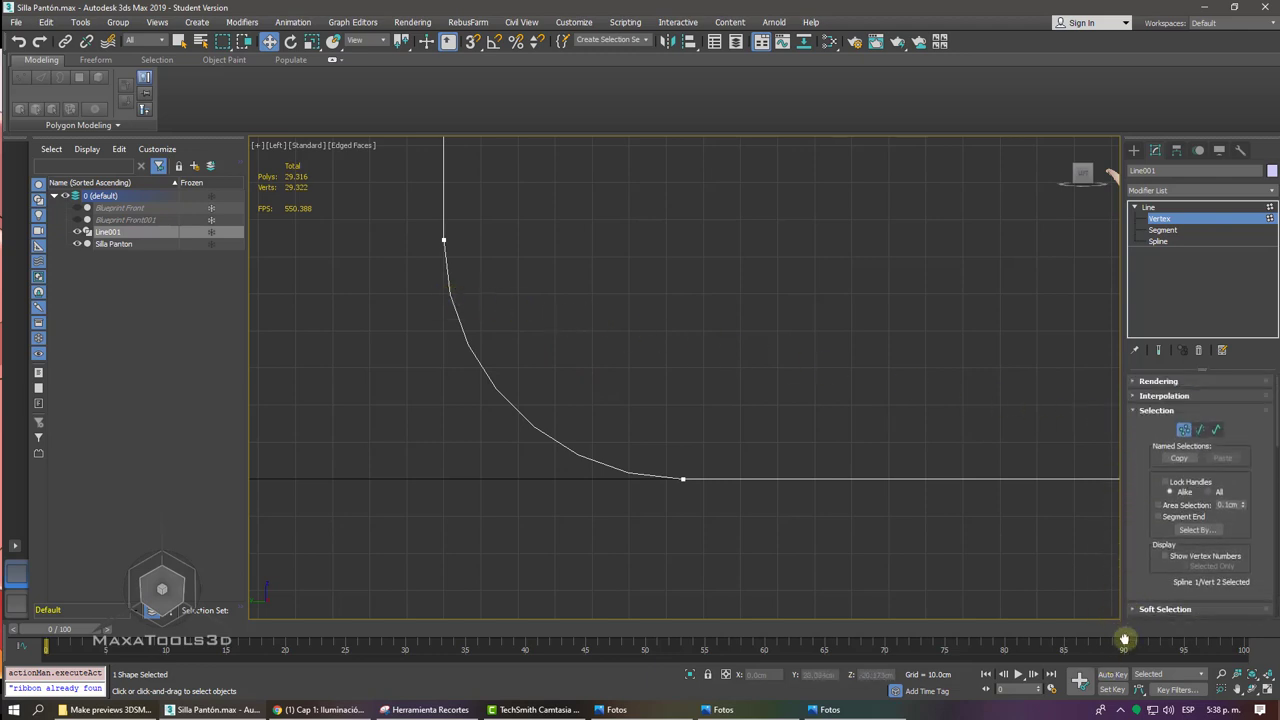
- Turn on Adaptive interpolation, toggle it to compare the curve, and exit Vertex mode
left_click(1218, 397)
left_click(1185, 435)
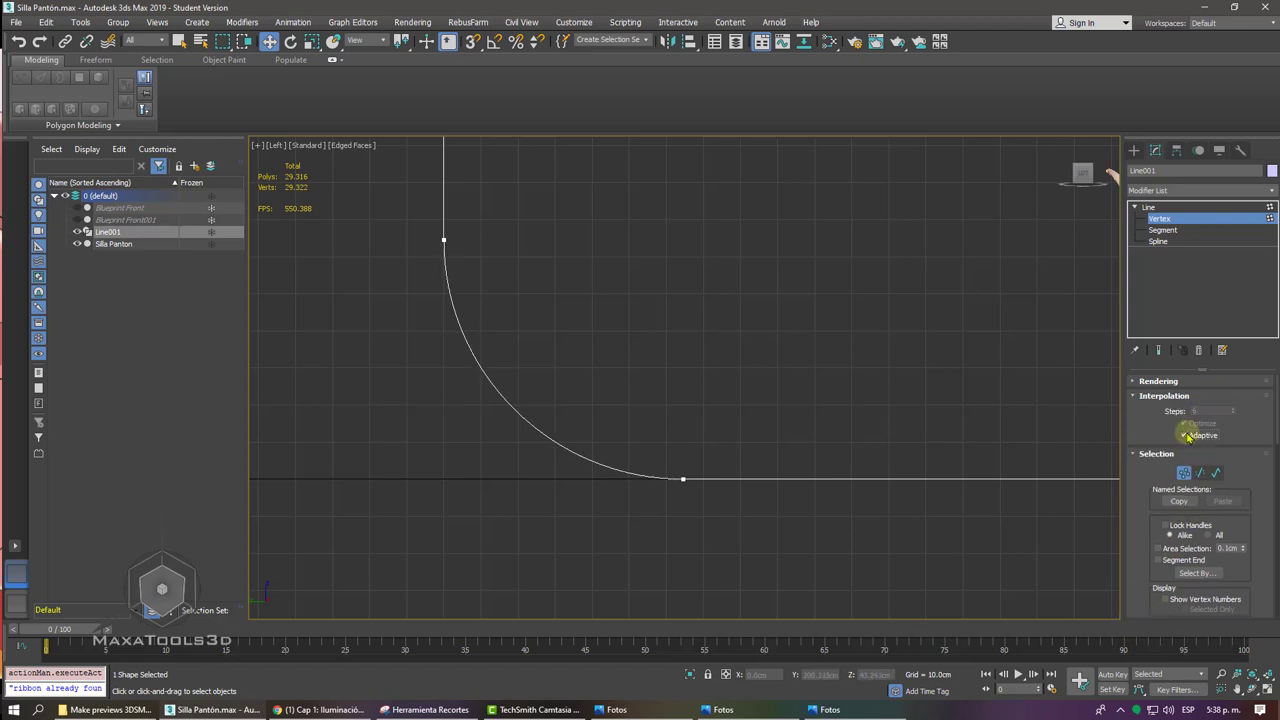
key("z")
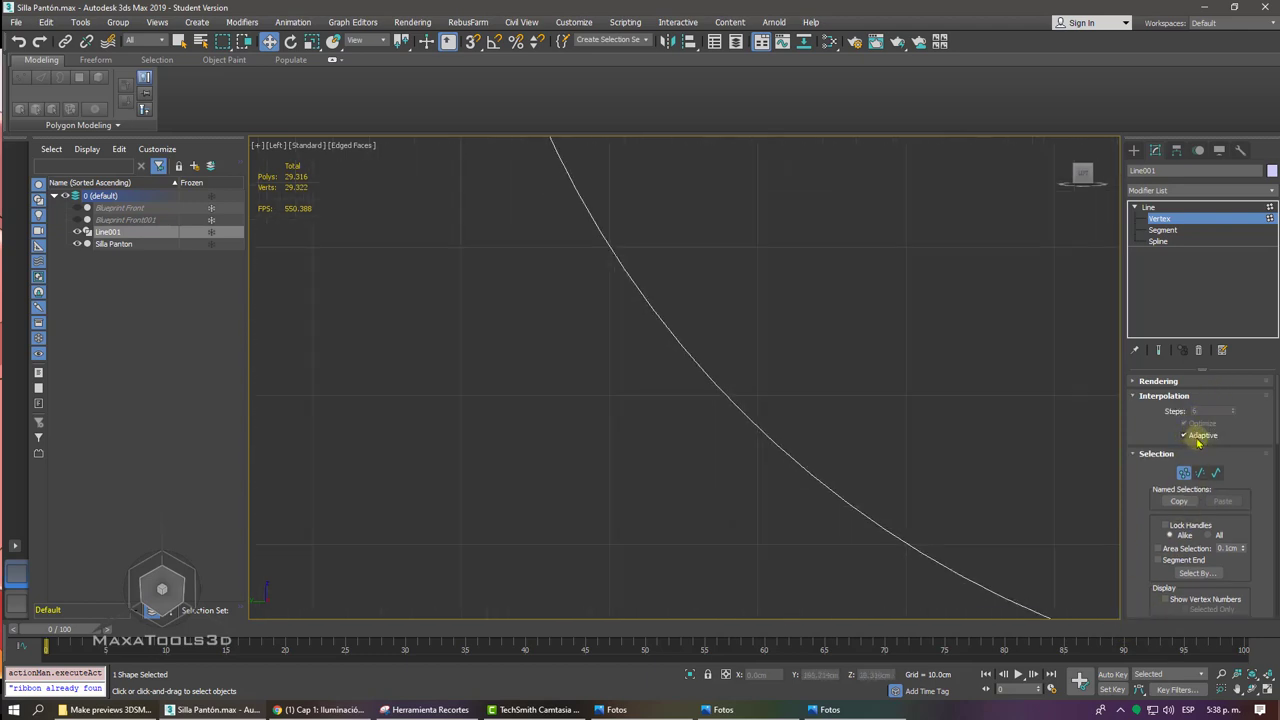
left_click(1197, 438)
left_click(1197, 438)
left_click(1197, 438)
left_click(1197, 437)
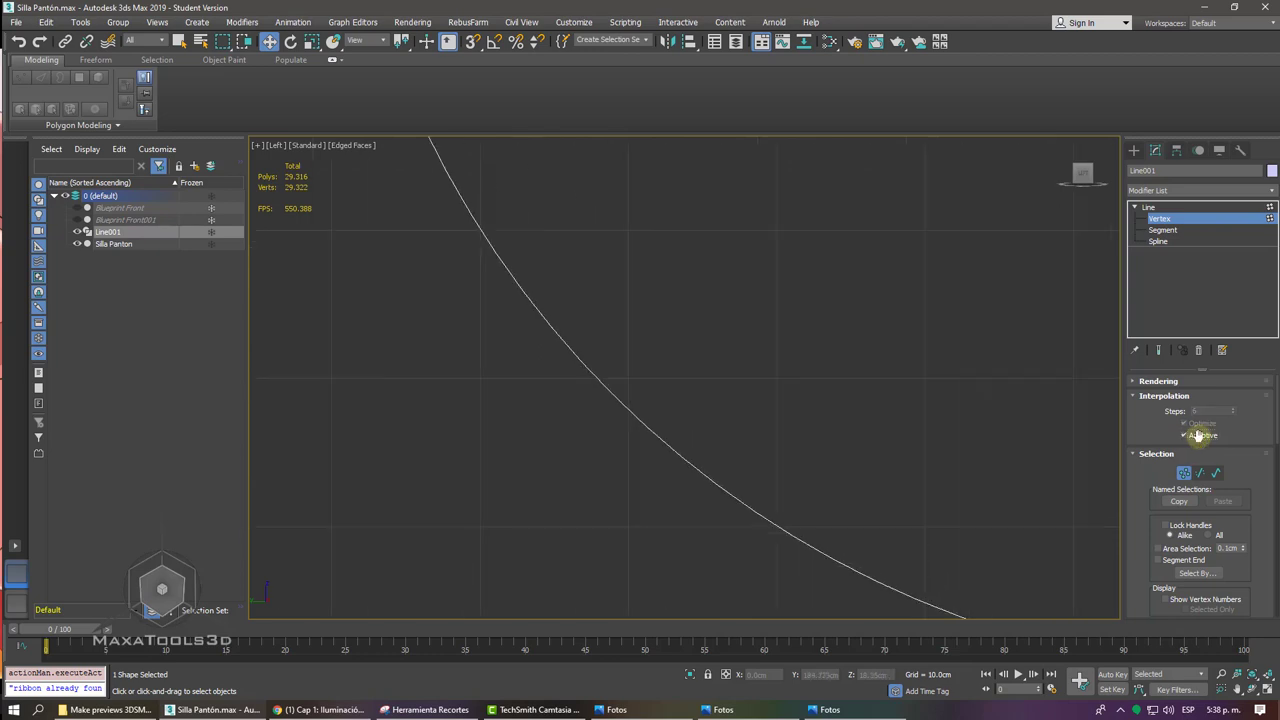
key("z")
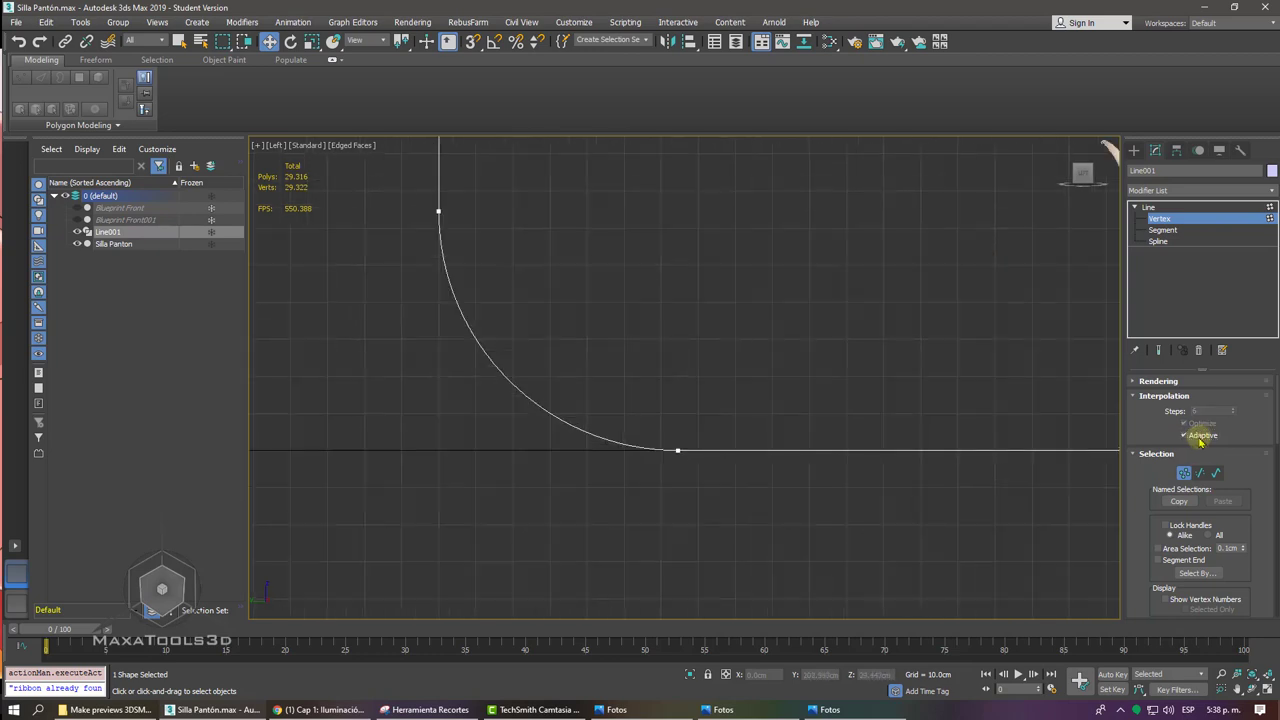
left_click(1149, 207)
scroll(400, 385, "down", 3)
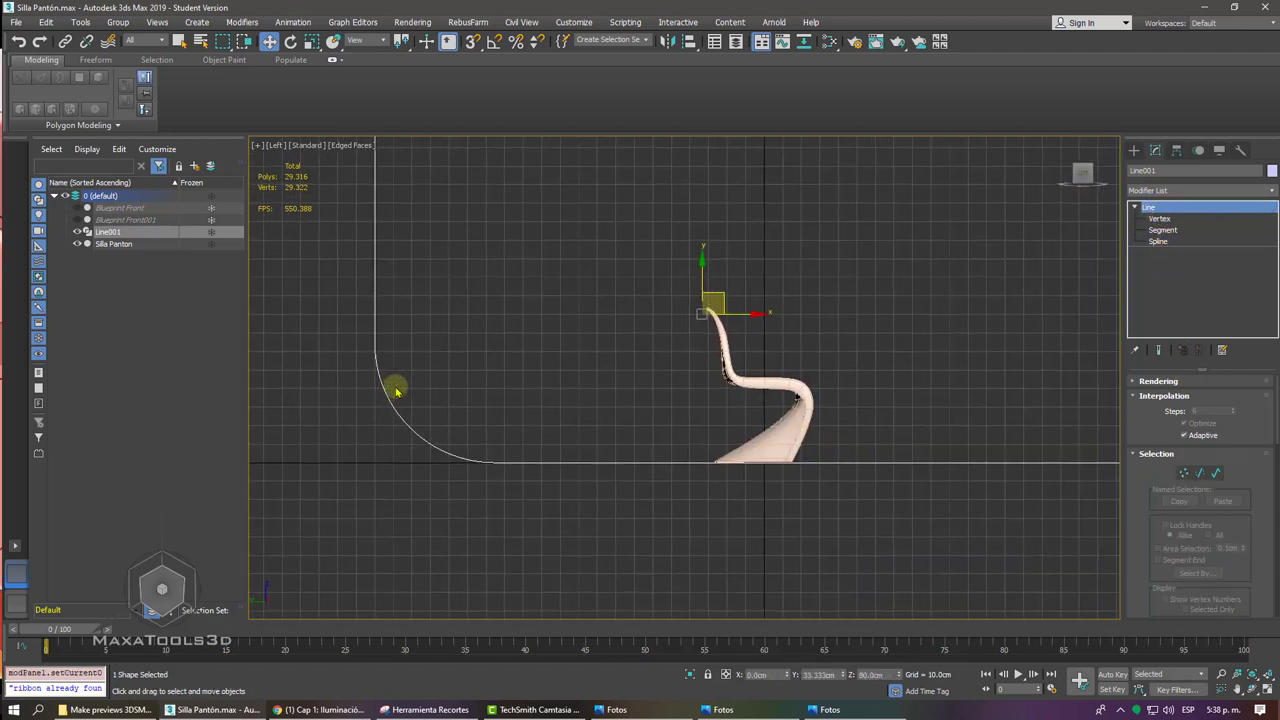
- Switch the viewport to Perspective and recentre the chair
key("p")
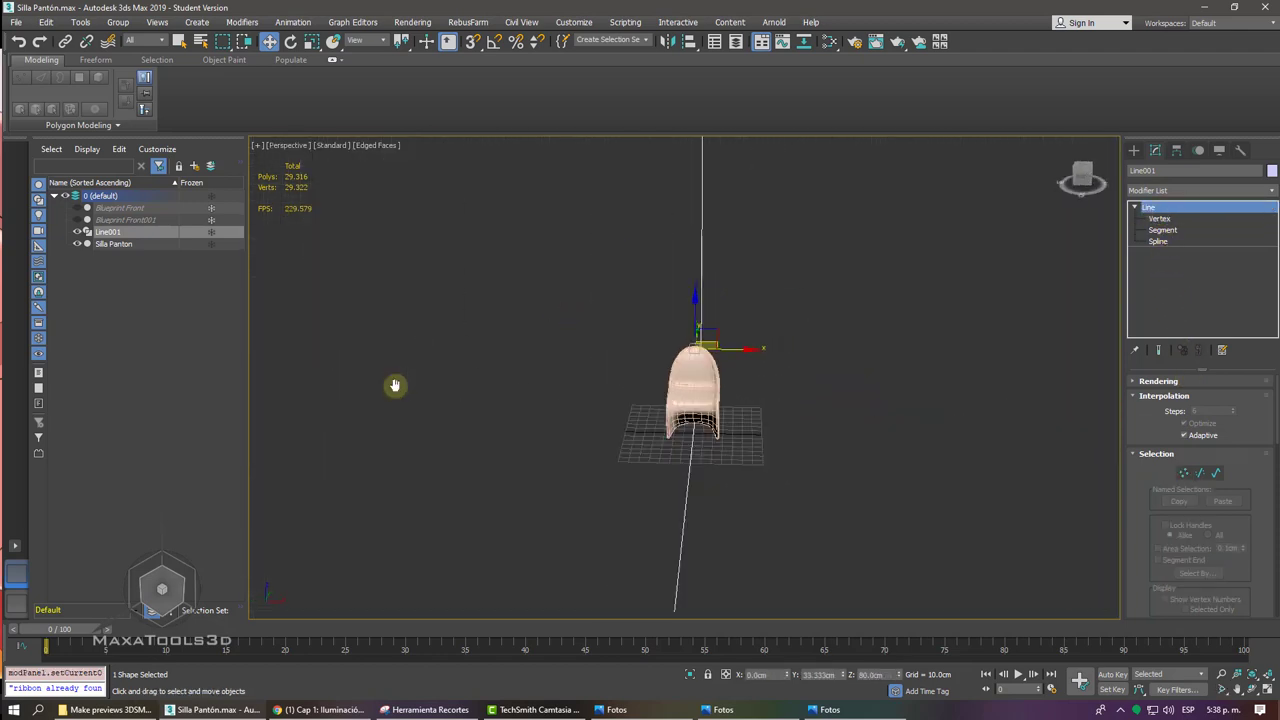
scroll(395, 386, "up", 2)
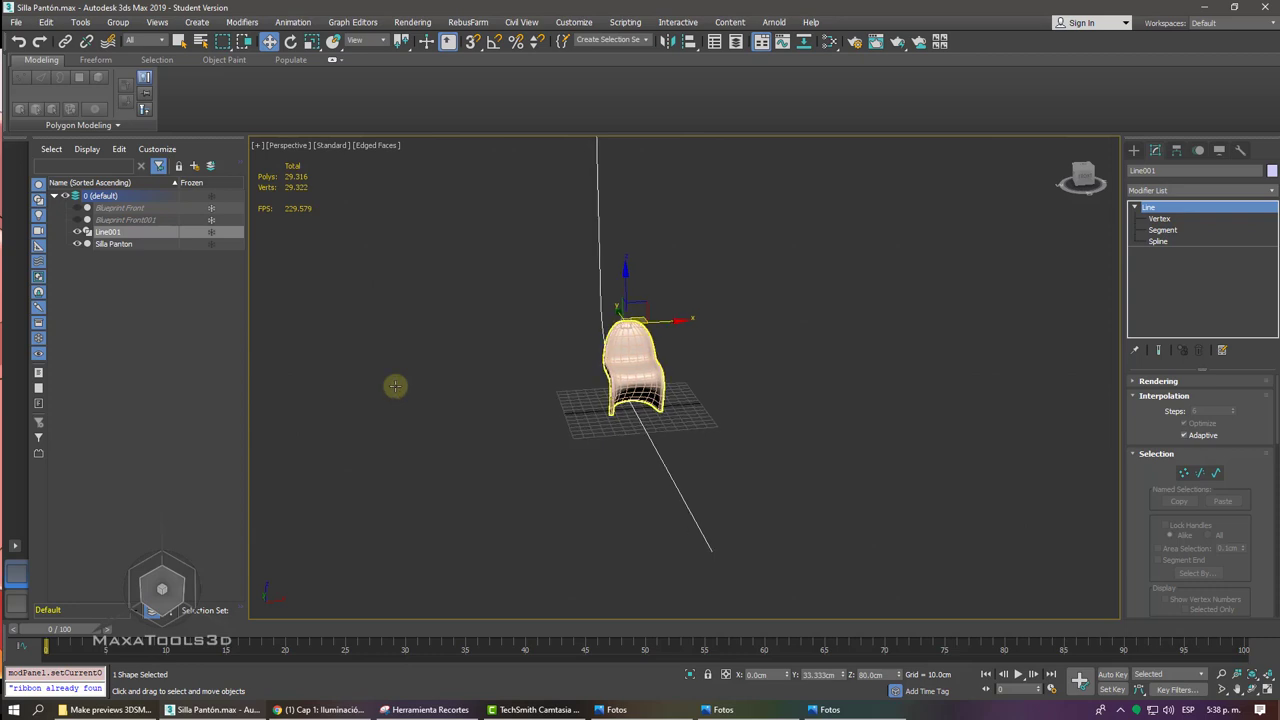
scroll(395, 386, "up", 2)
middle_click_drag(395, 388, 420, 380)
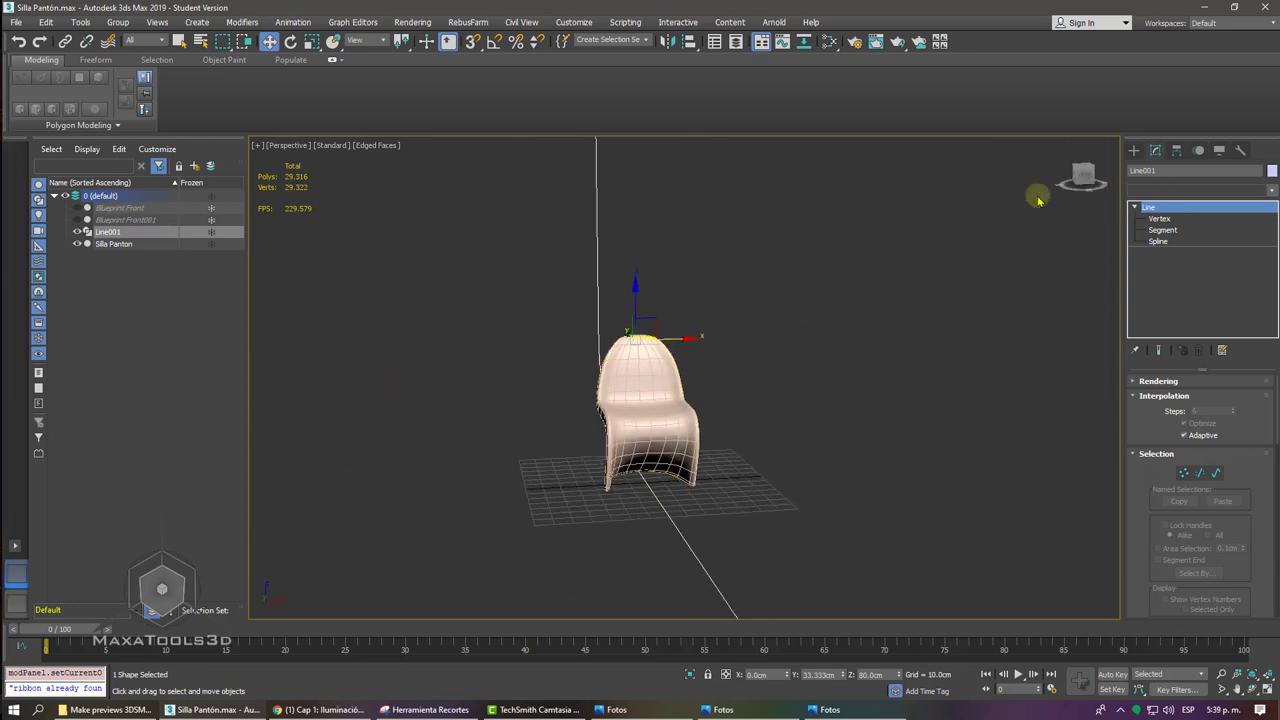
- Select Line001 and search all actions for 'extr' to find Extrude
key("x")
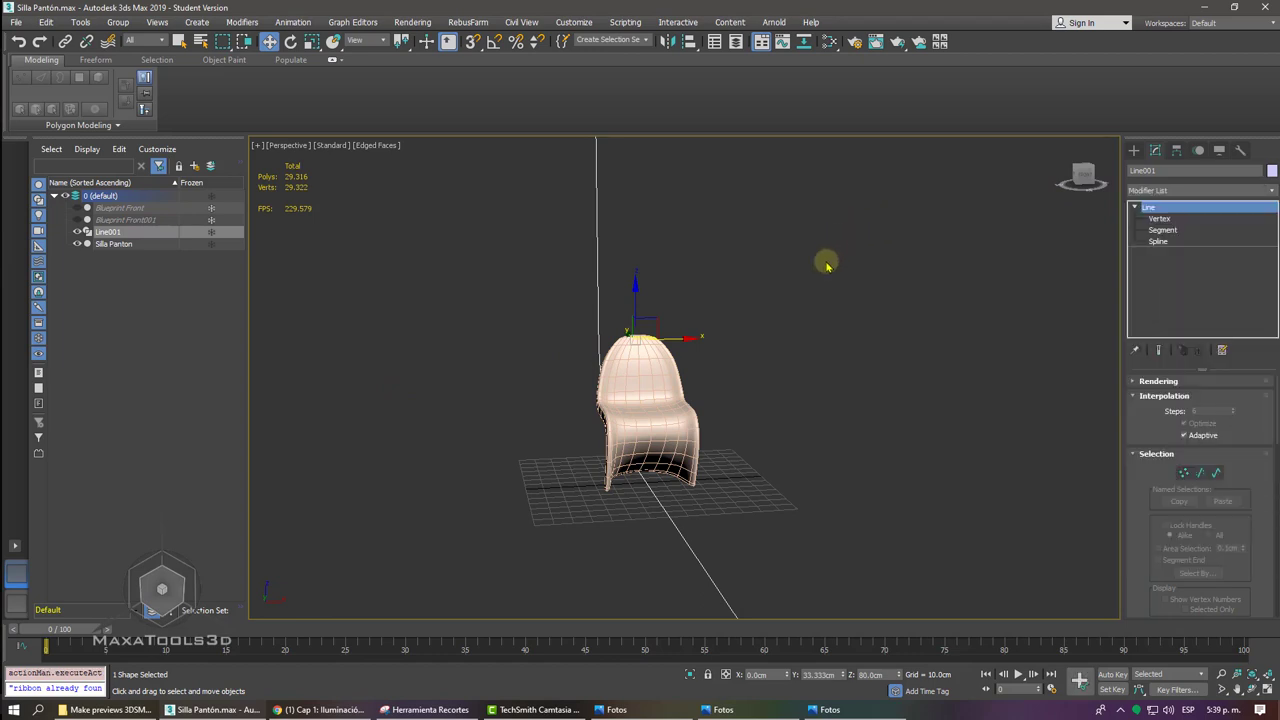
left_click(824, 266)
type("x")
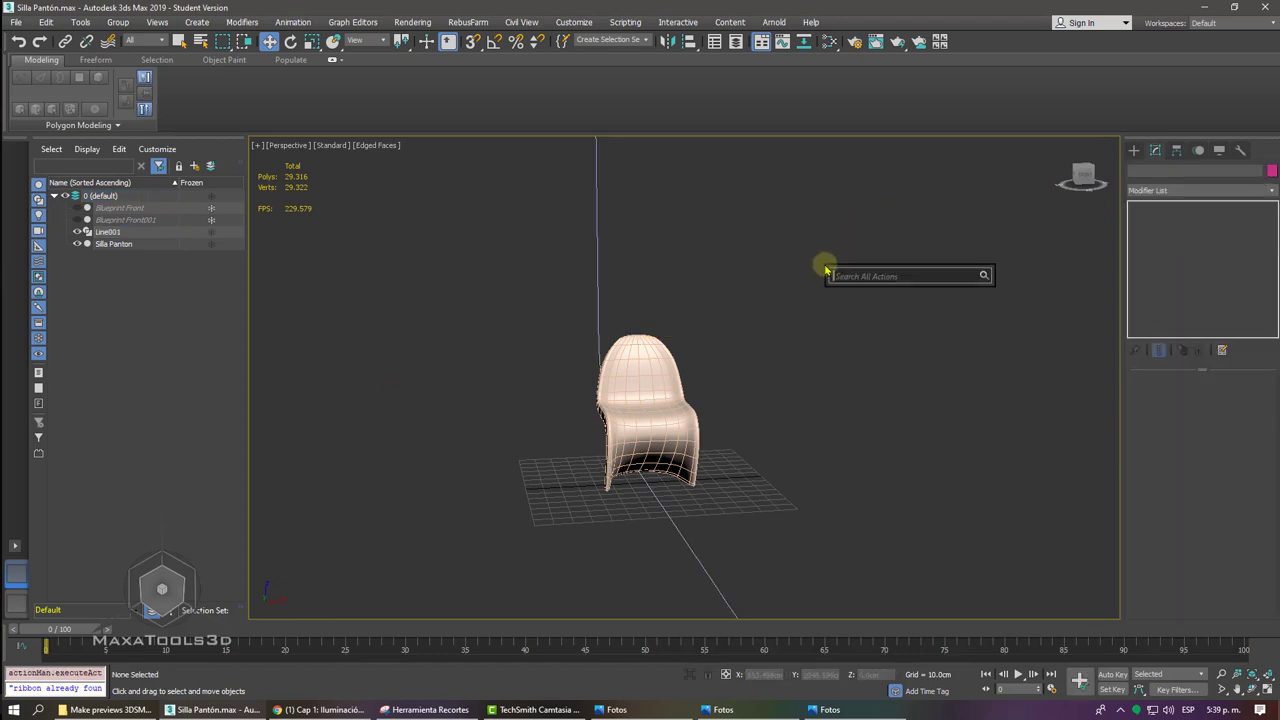
type("extr")
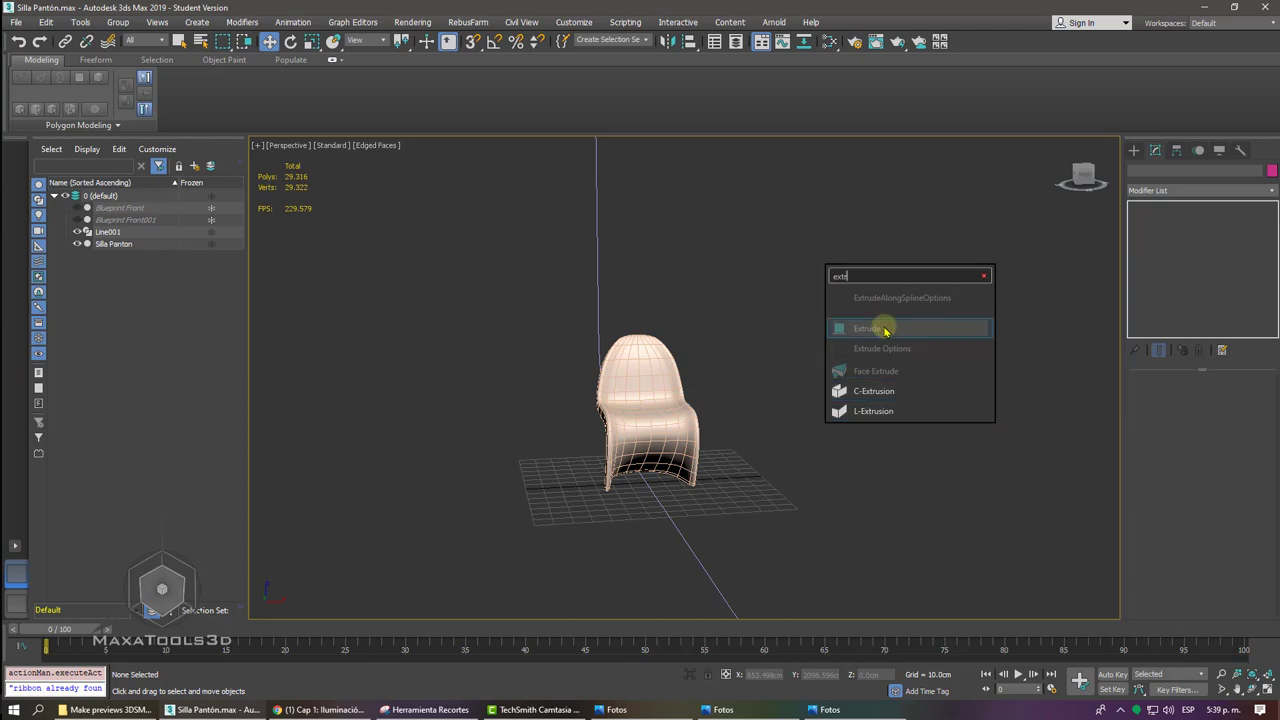
left_click(613, 228)
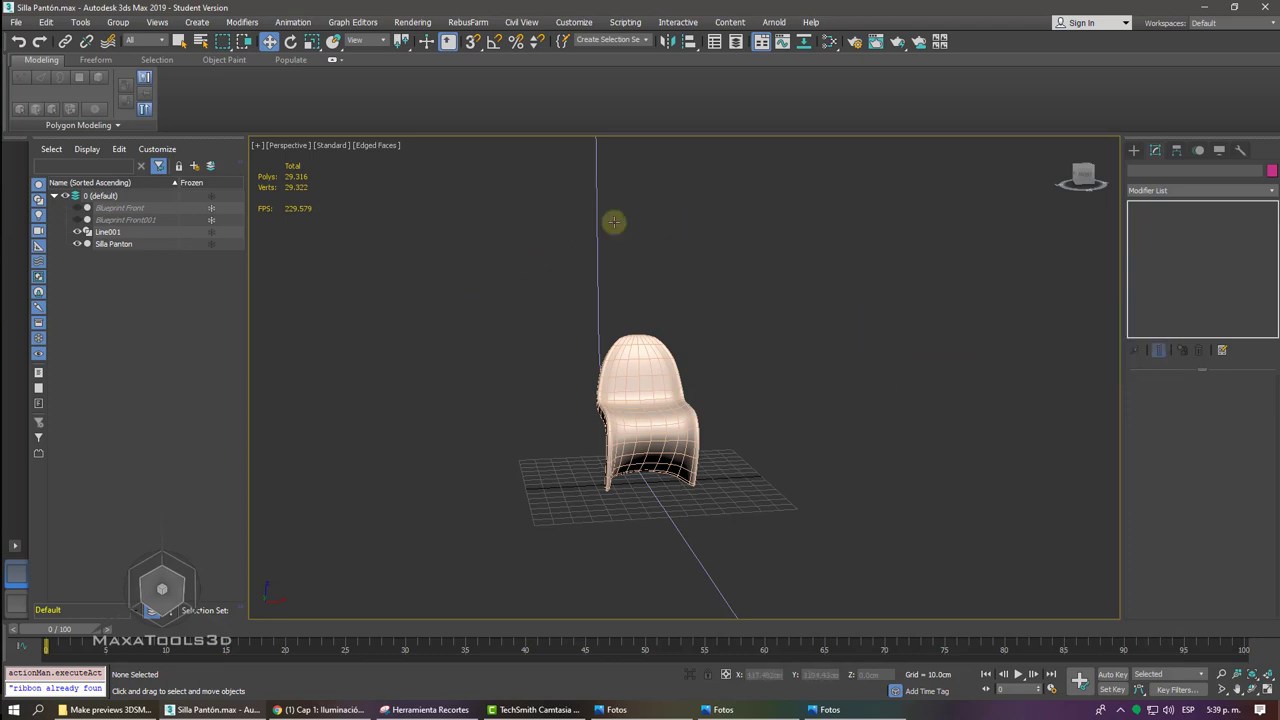
left_click_drag(613, 222, 580, 286)
type("x")
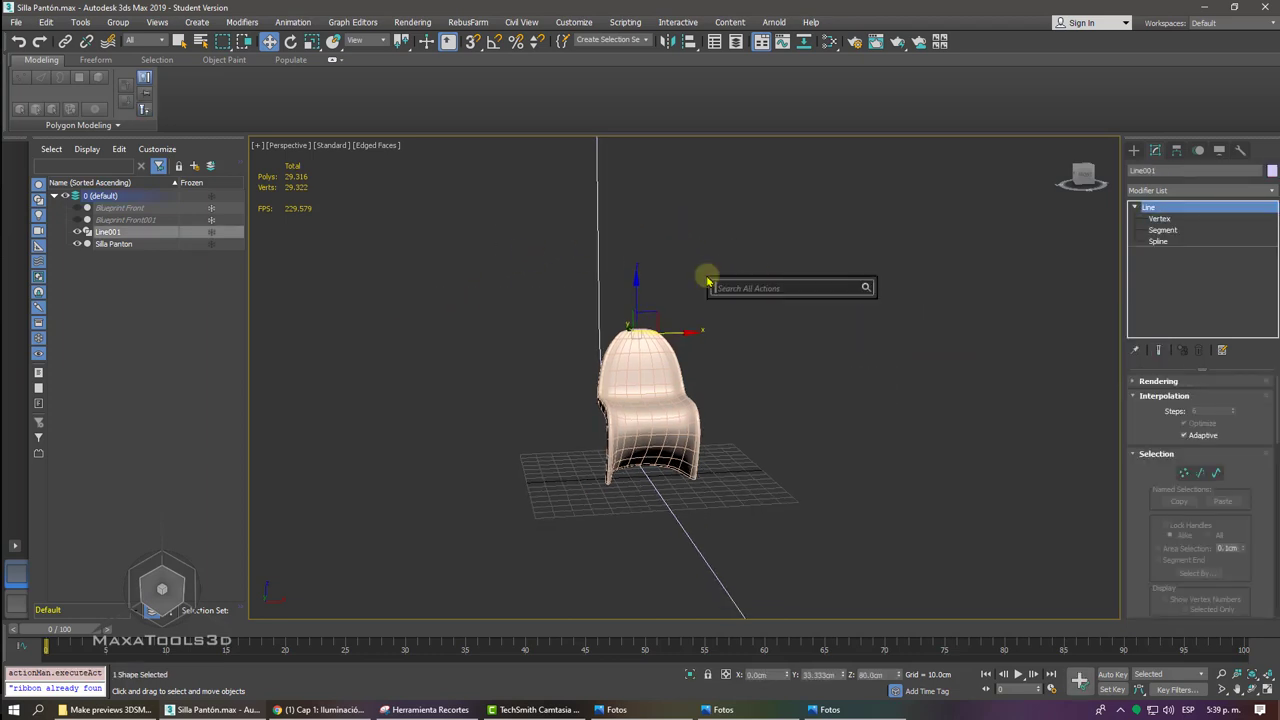
type("extrr")
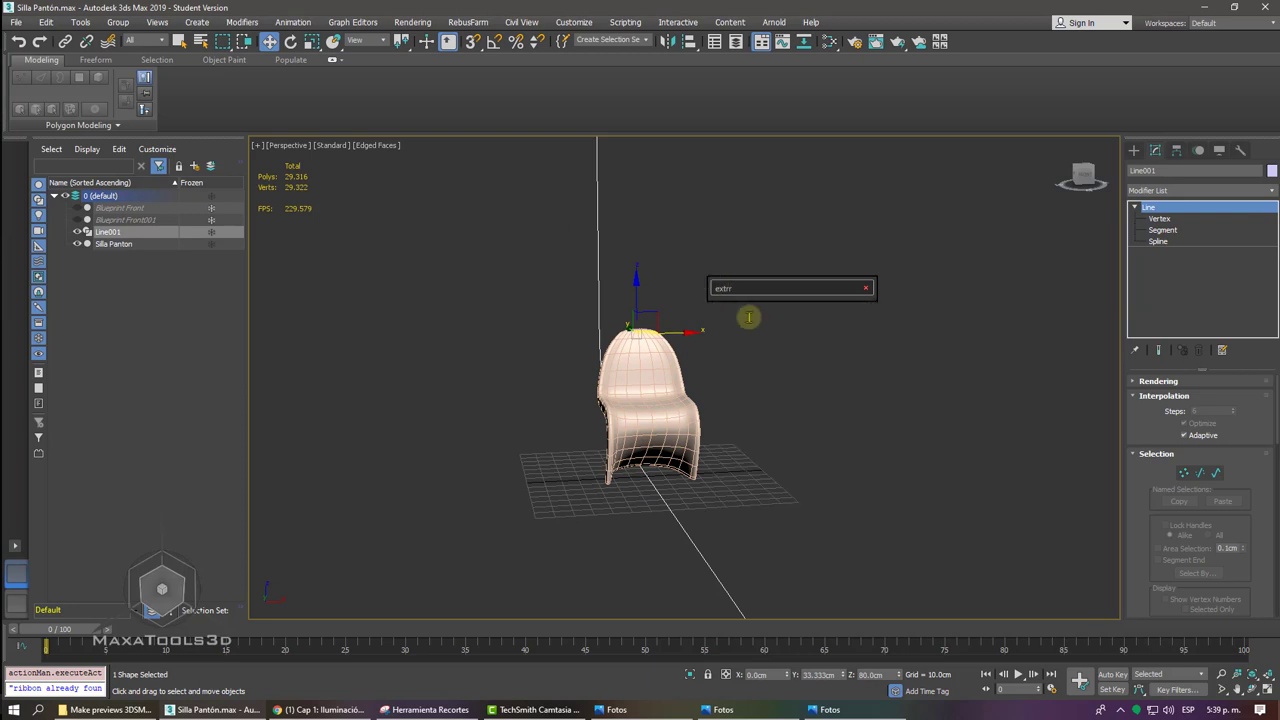
key("BackSpace")
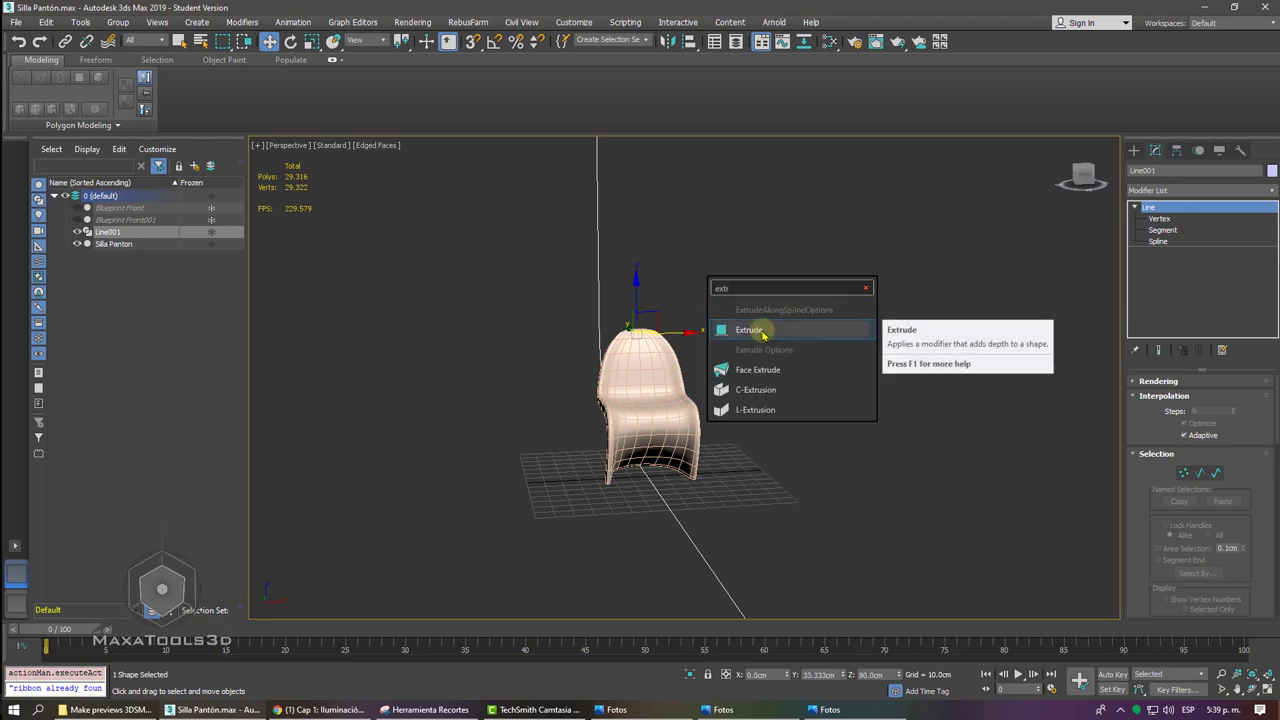
mouse_move(750, 330)
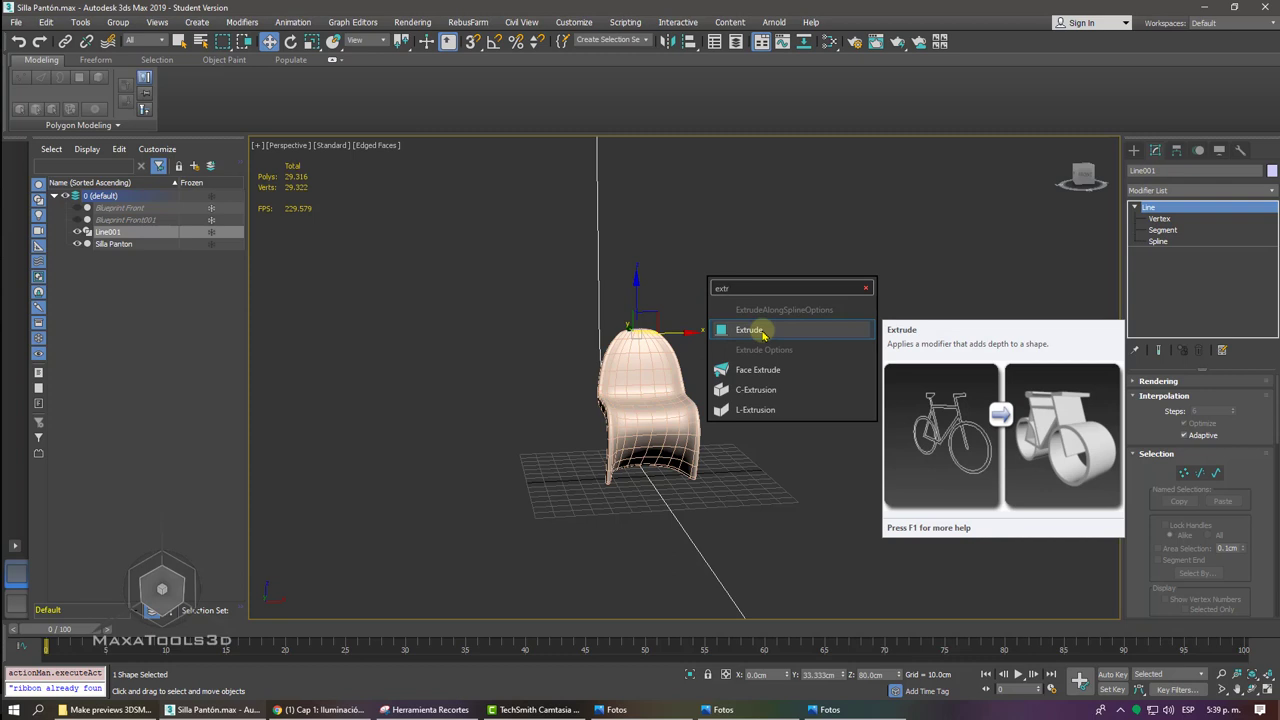
- Apply an Extrude modifier to Line001 with an Amount of 1000 cm
left_click(749, 330)
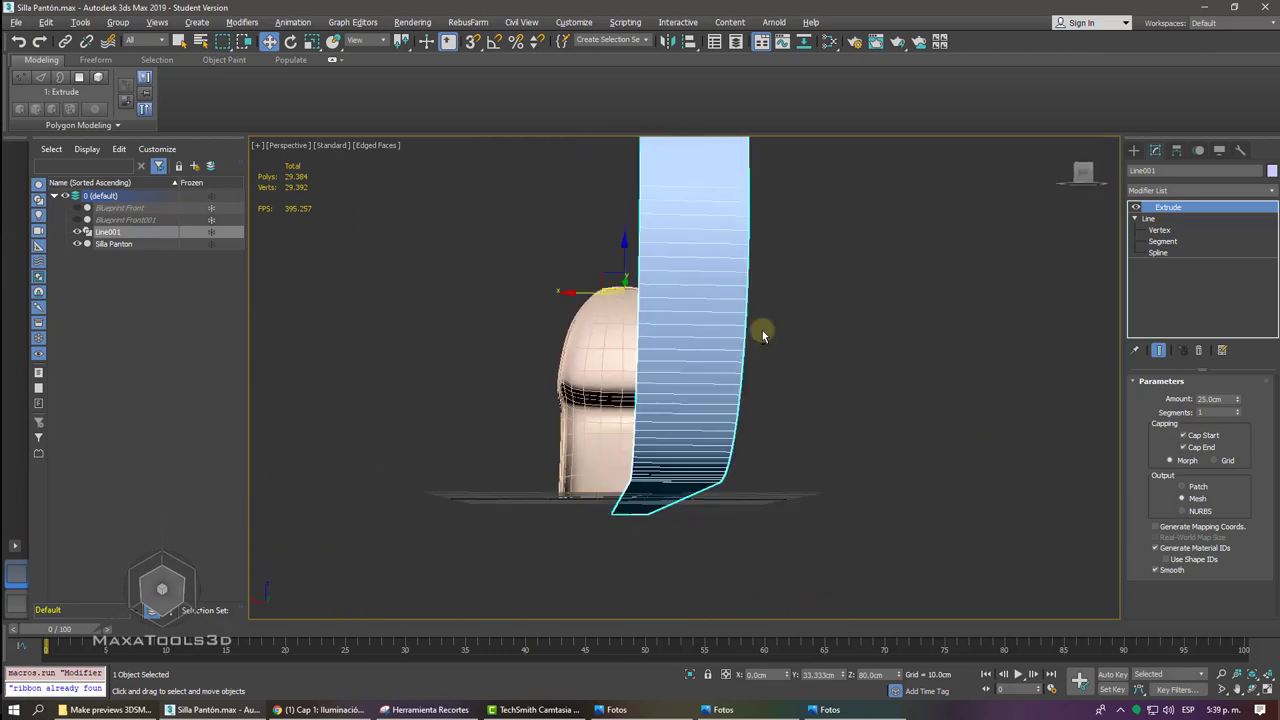
middle_click_drag(762, 330, 771, 331, "alt")
type("200")
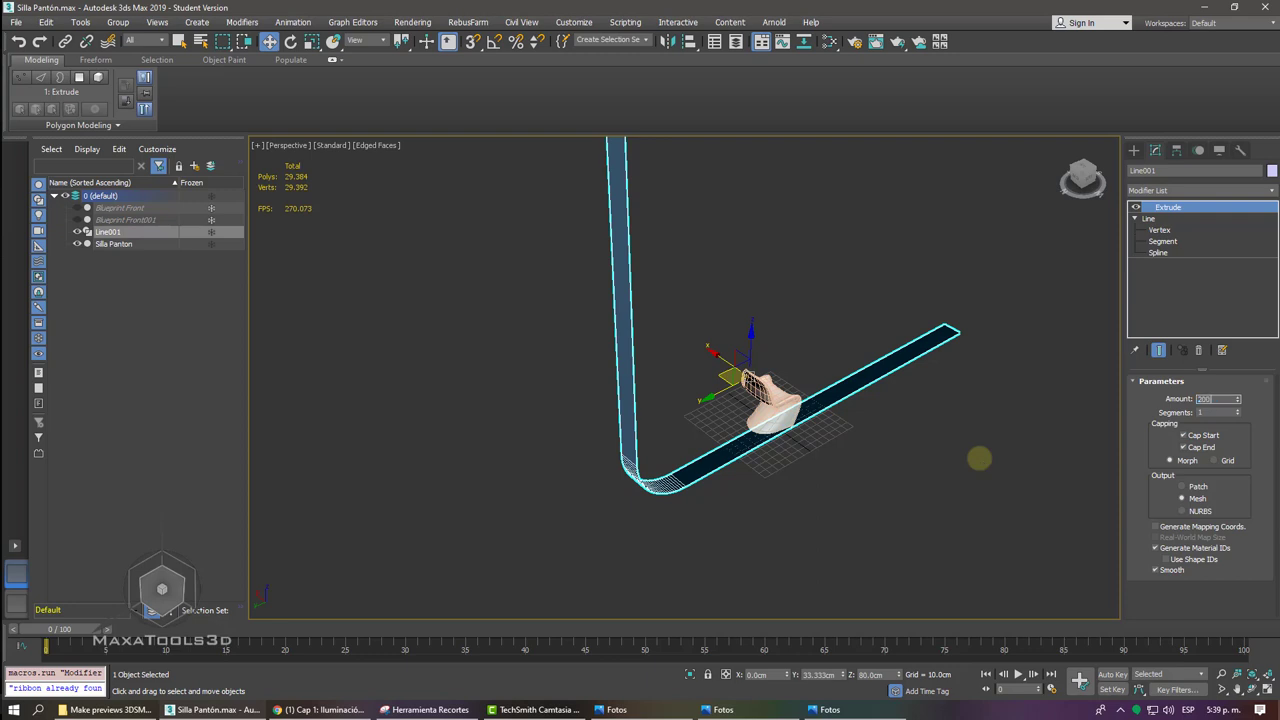
key("Return")
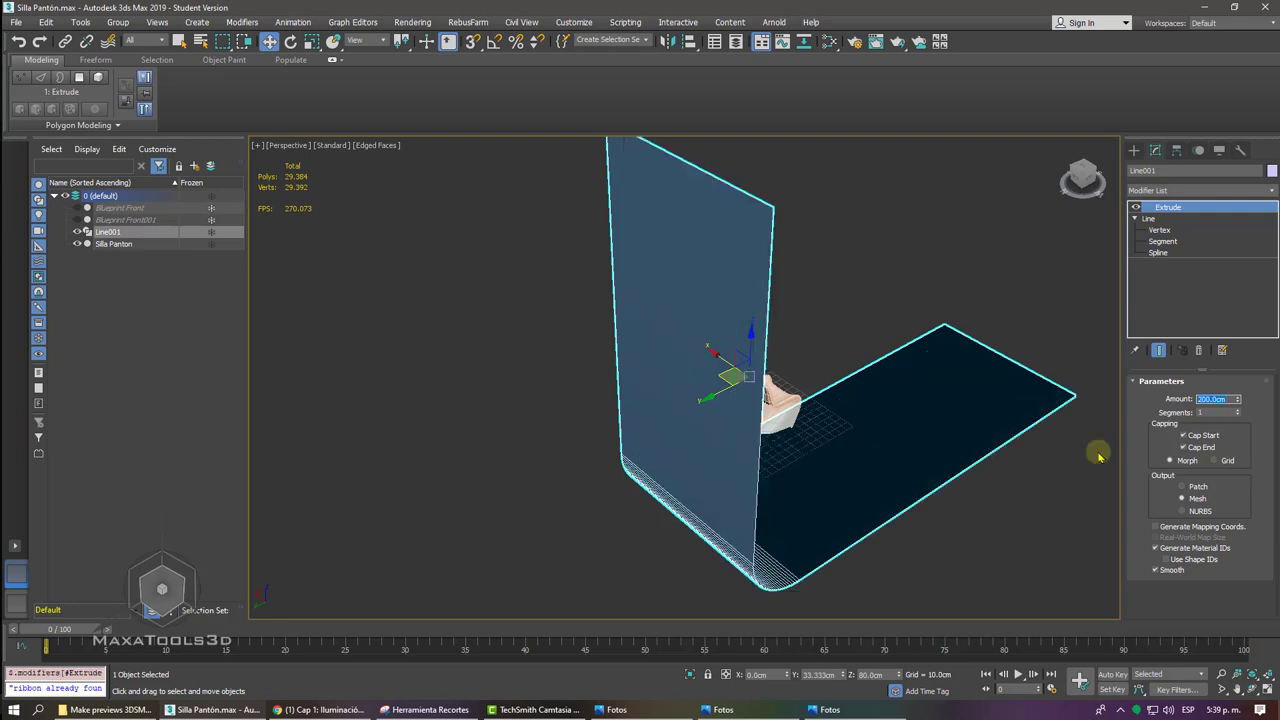
type("1000")
key("Return")
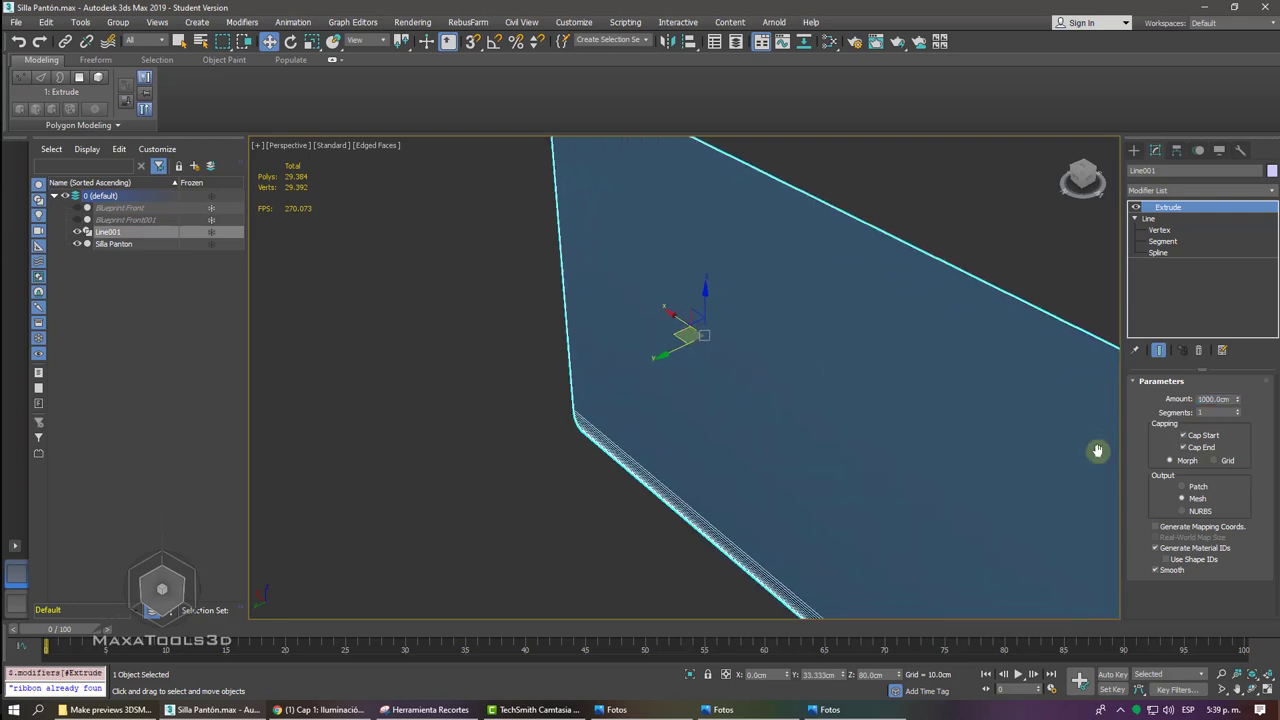
- Orbit and pan to view the curved backdrop diagonally, then clear the selection
middle_click_drag(1098, 456, 981, 422, "alt")
scroll(1098, 452, "down", 3)
scroll(1094, 449, "up", 1)
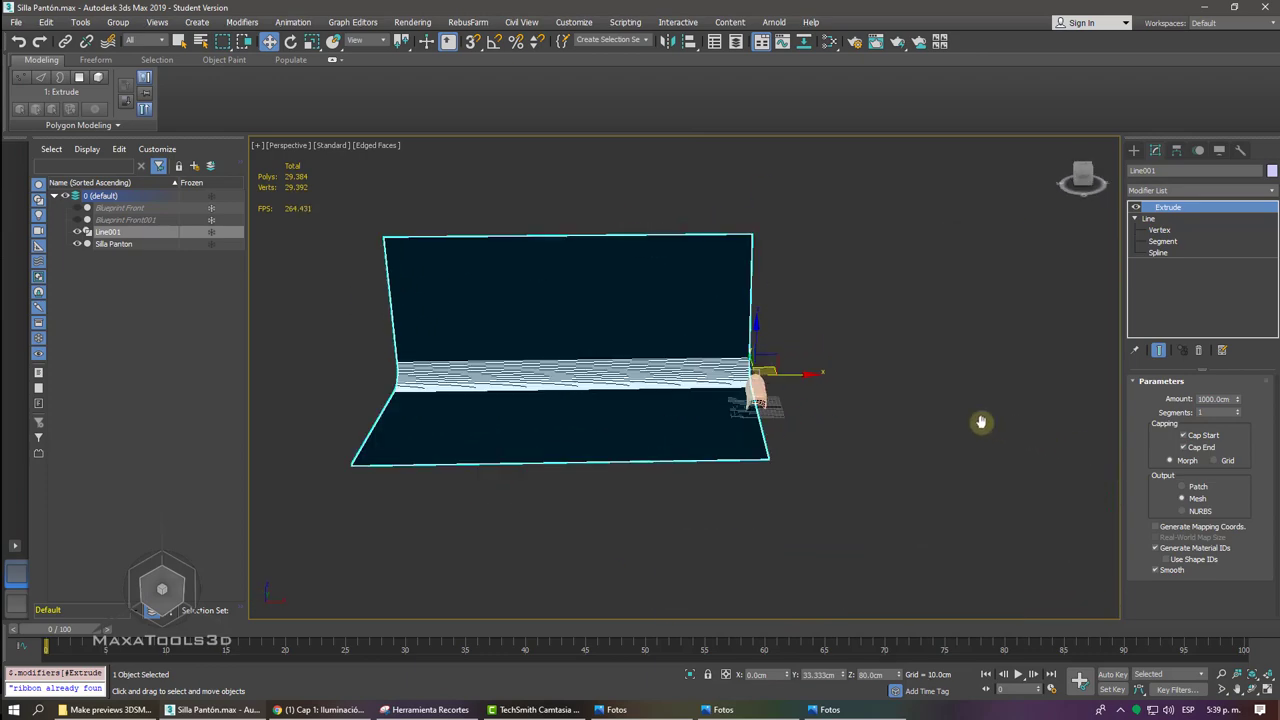
middle_click_drag(790, 375, 971, 369)
scroll(971, 370, "up", 3)
scroll(971, 370, "up", 3)
scroll(900, 443, "down", 3)
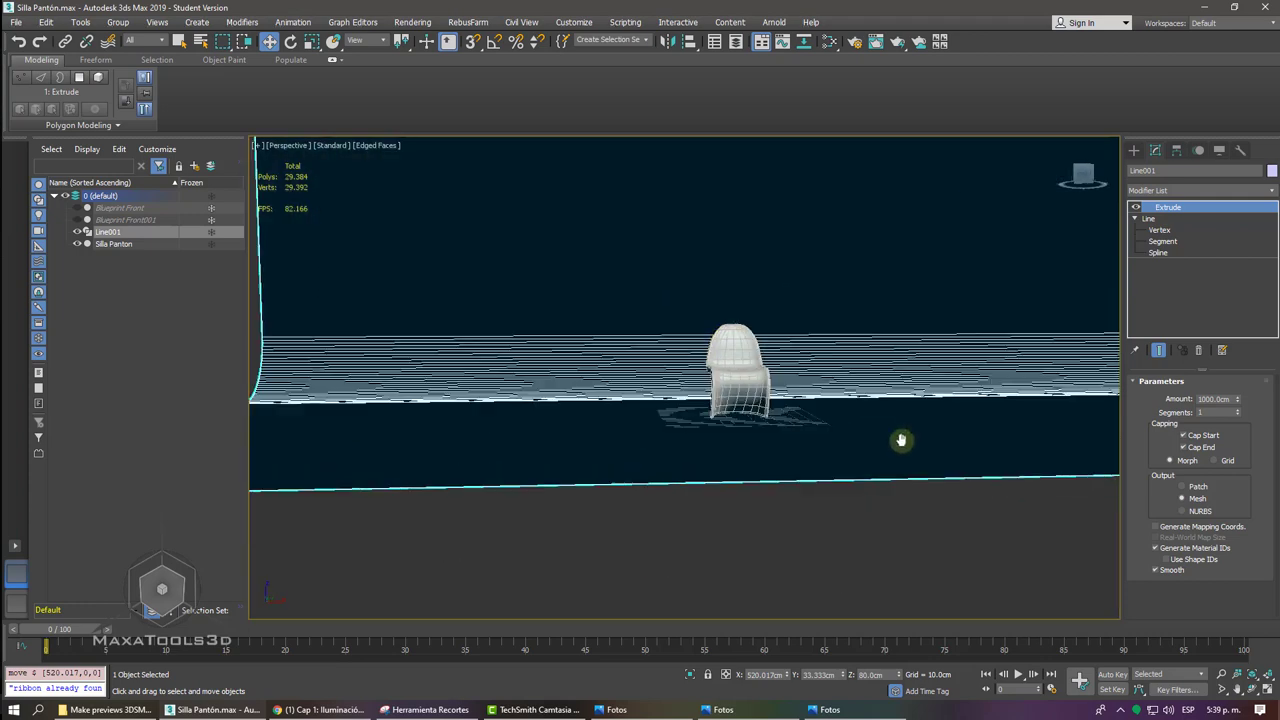
mouse_move(900, 443)
middle_mouse_down("alt")
mouse_move(831, 511)
mouse_move(843, 294)
middle_mouse_up("alt")
left_click(831, 511)
scroll(843, 294, "up", 2)
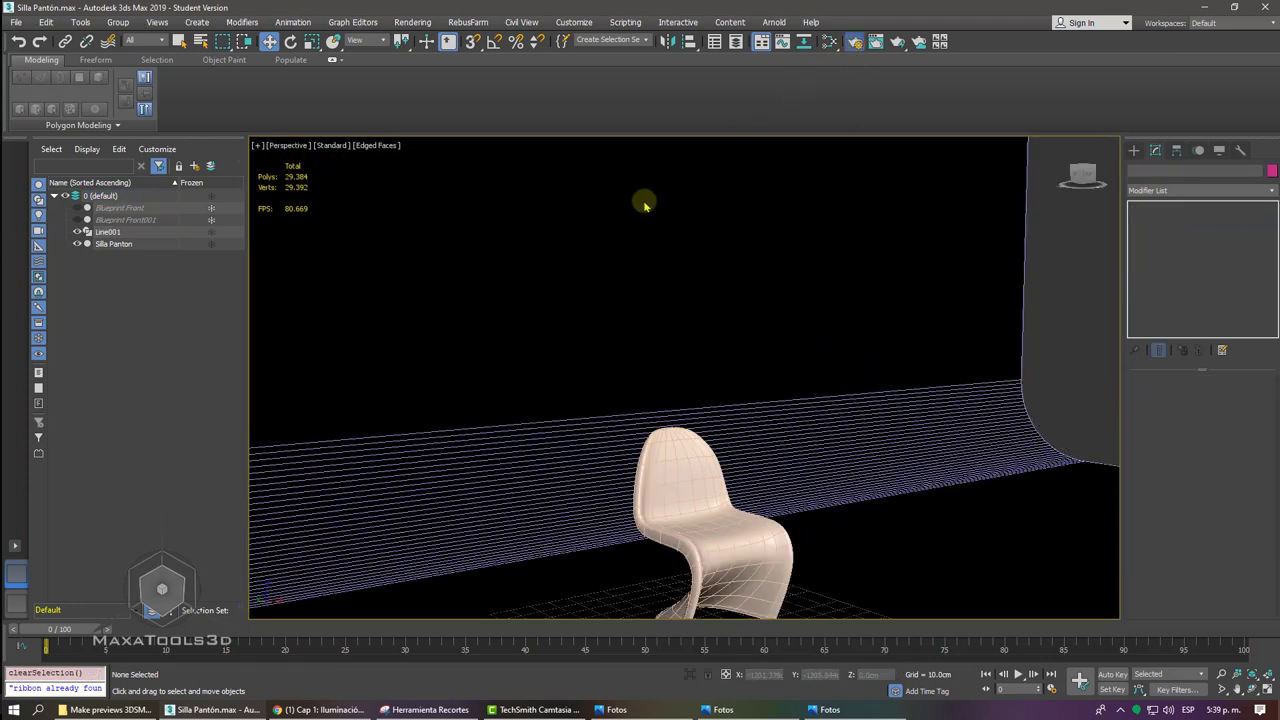
- Open and close Render Setup, then orbit to a front view of chair and backdrop
key("F10")
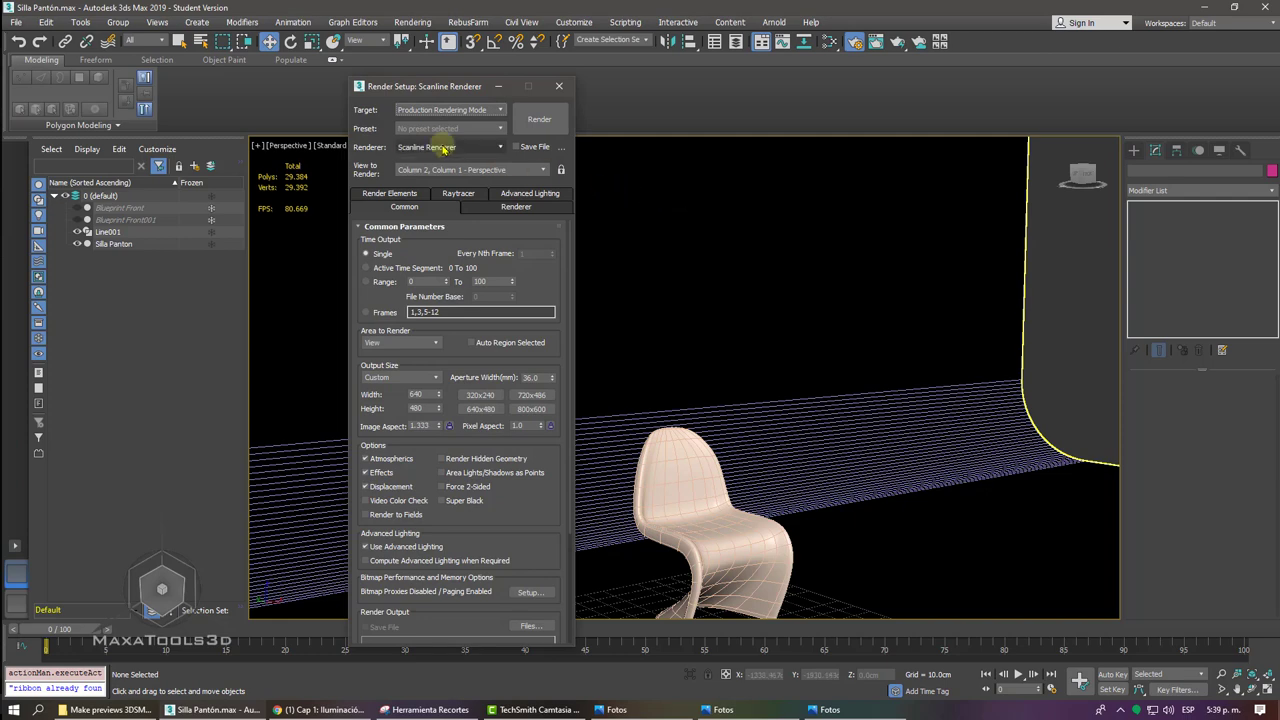
left_click(560, 87)
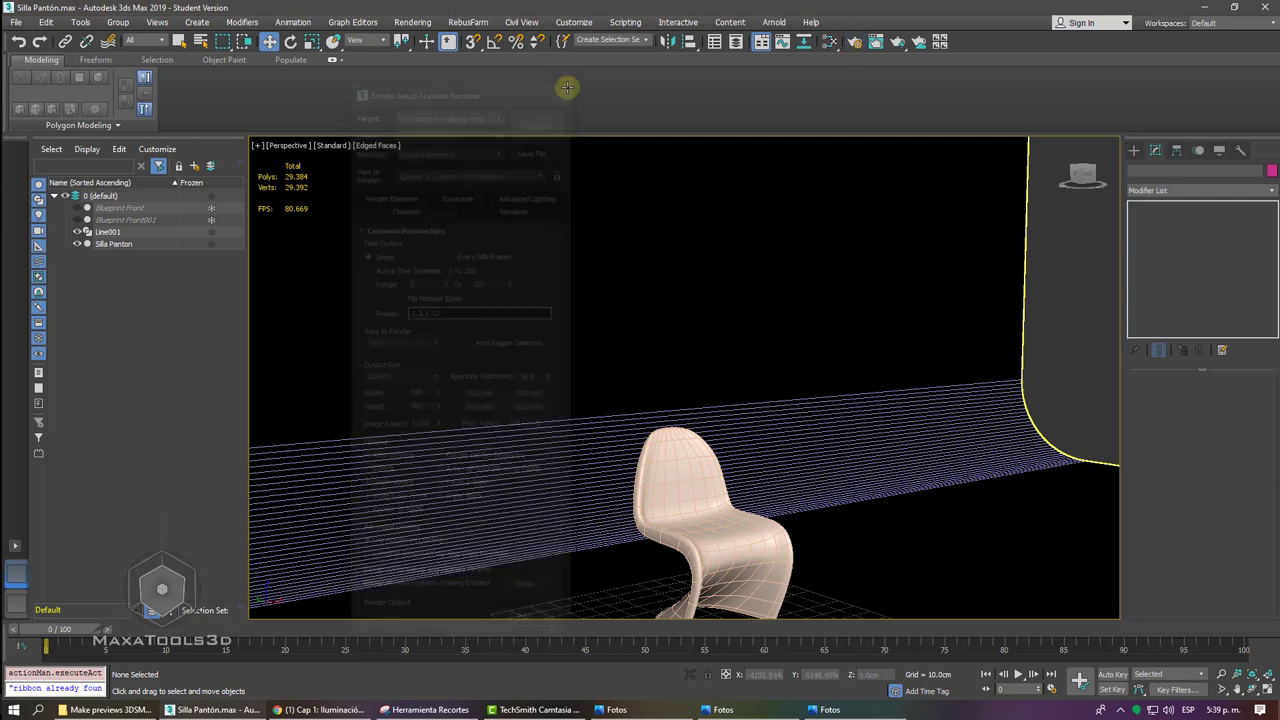
middle_click_drag(565, 86, 597, 90, "alt")
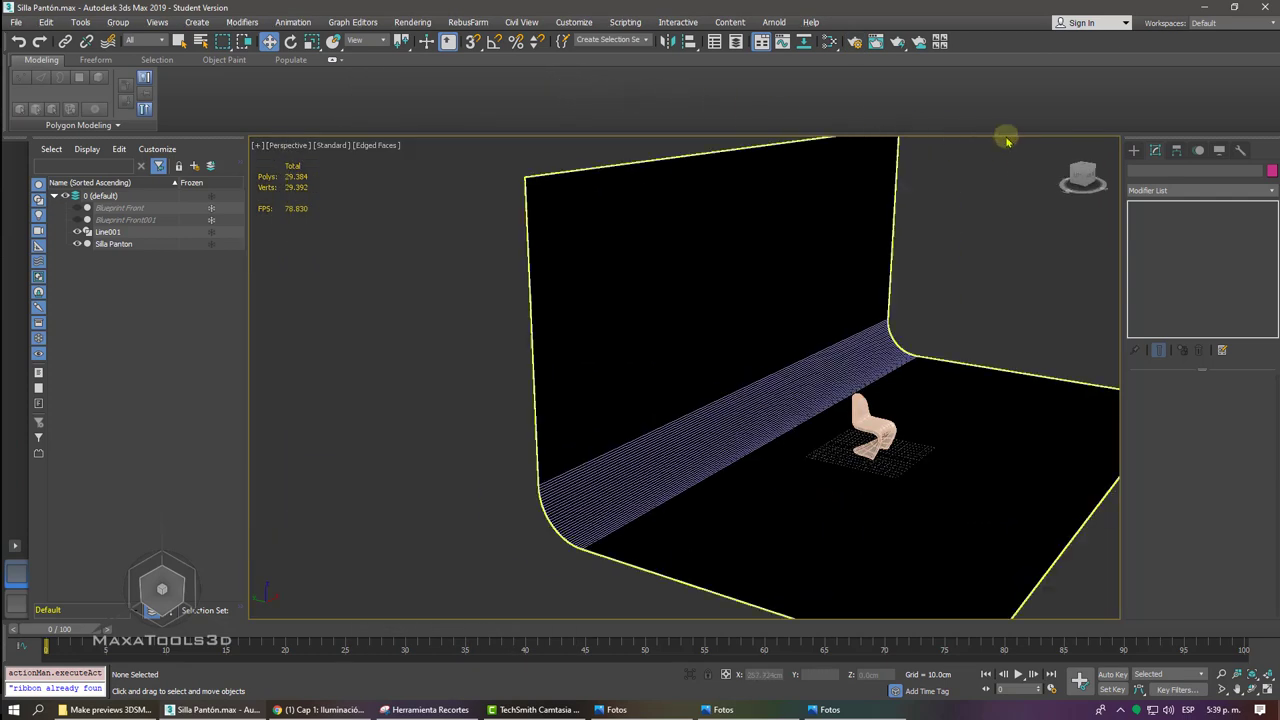
- Create a Standard Primitives Teapot above the backdrop floor and render a Shift+Q test image
left_click(1133, 150)
left_click(1134, 169)
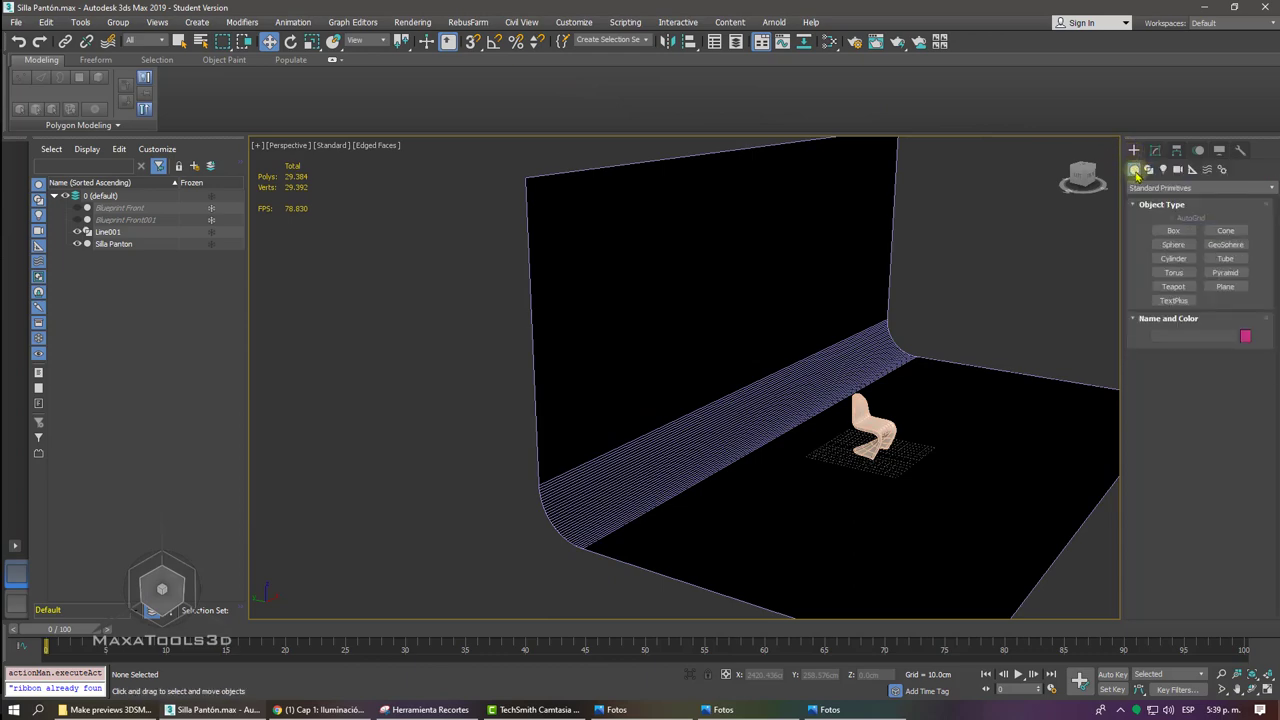
left_click(1173, 286)
middle_click_drag(1000, 340, 893, 336, "alt")
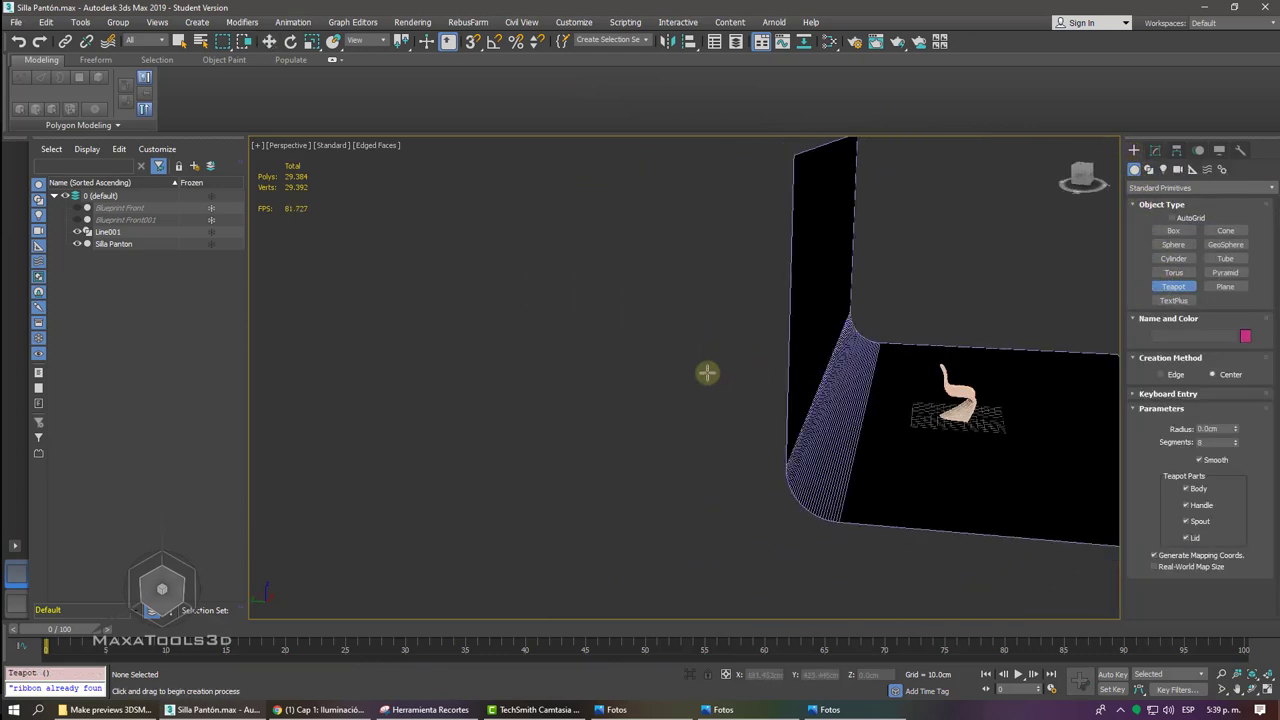
left_click_drag(707, 373, 790, 375)
right_click(806, 371)
middle_click_drag(806, 371, 820, 363, "alt")
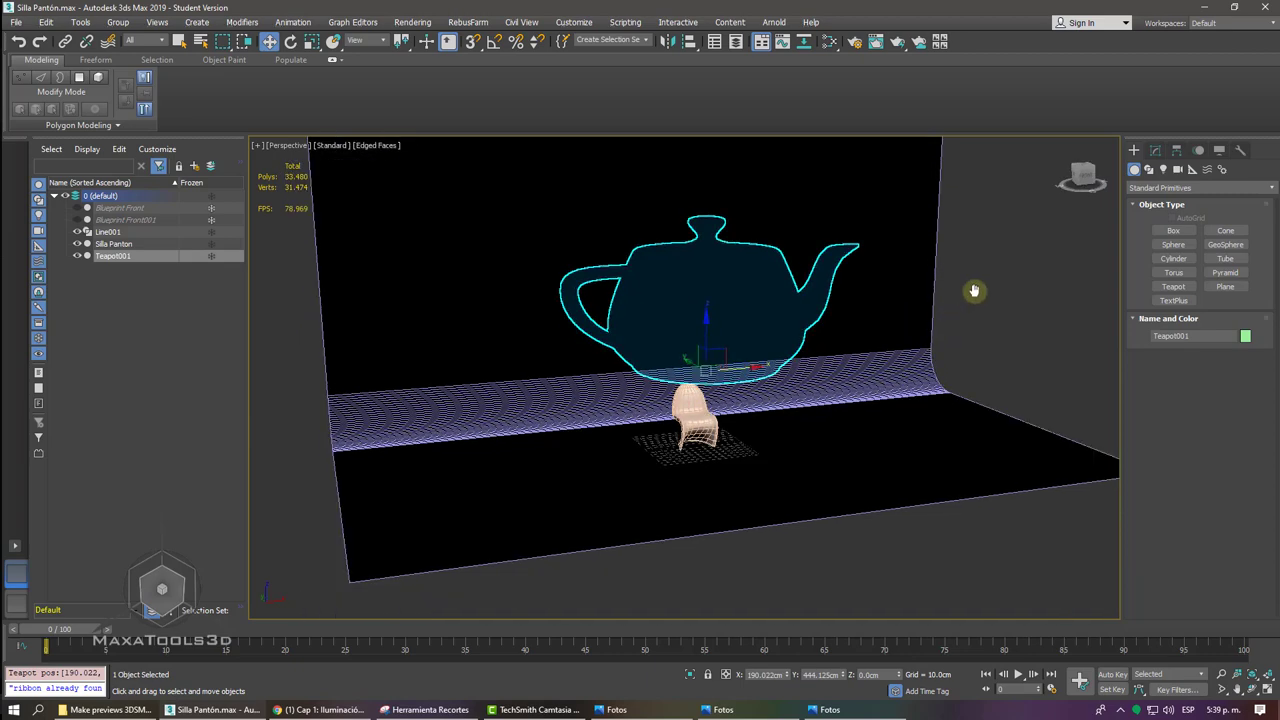
key("ctrl+z")
left_click(991, 282)
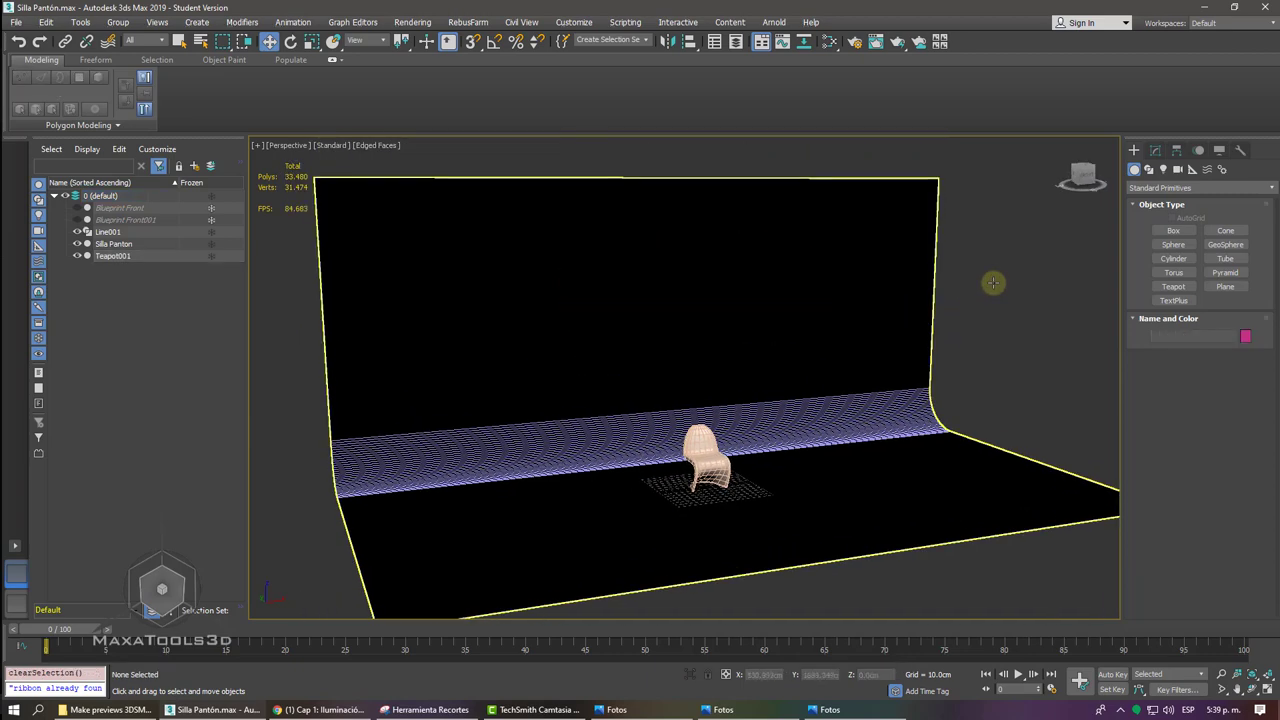
key("shift+q")
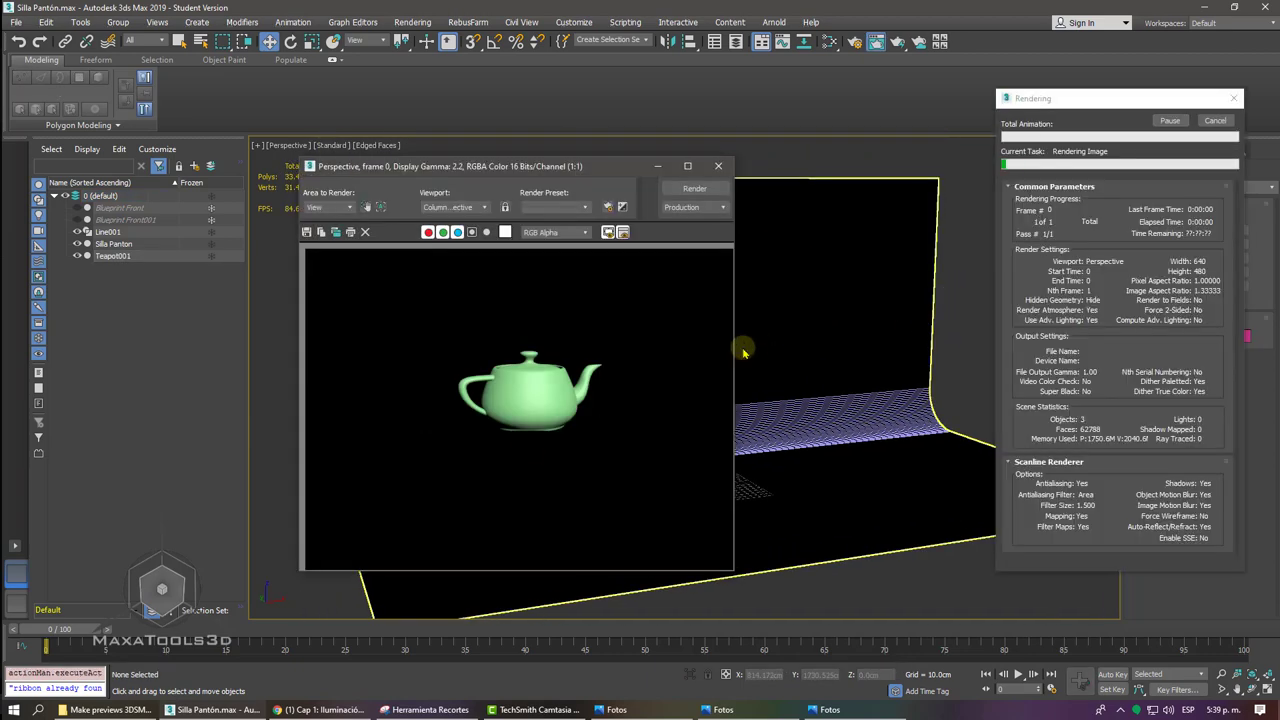
- Close the render and step back through earlier viewport views to the teapot
left_click(719, 166)
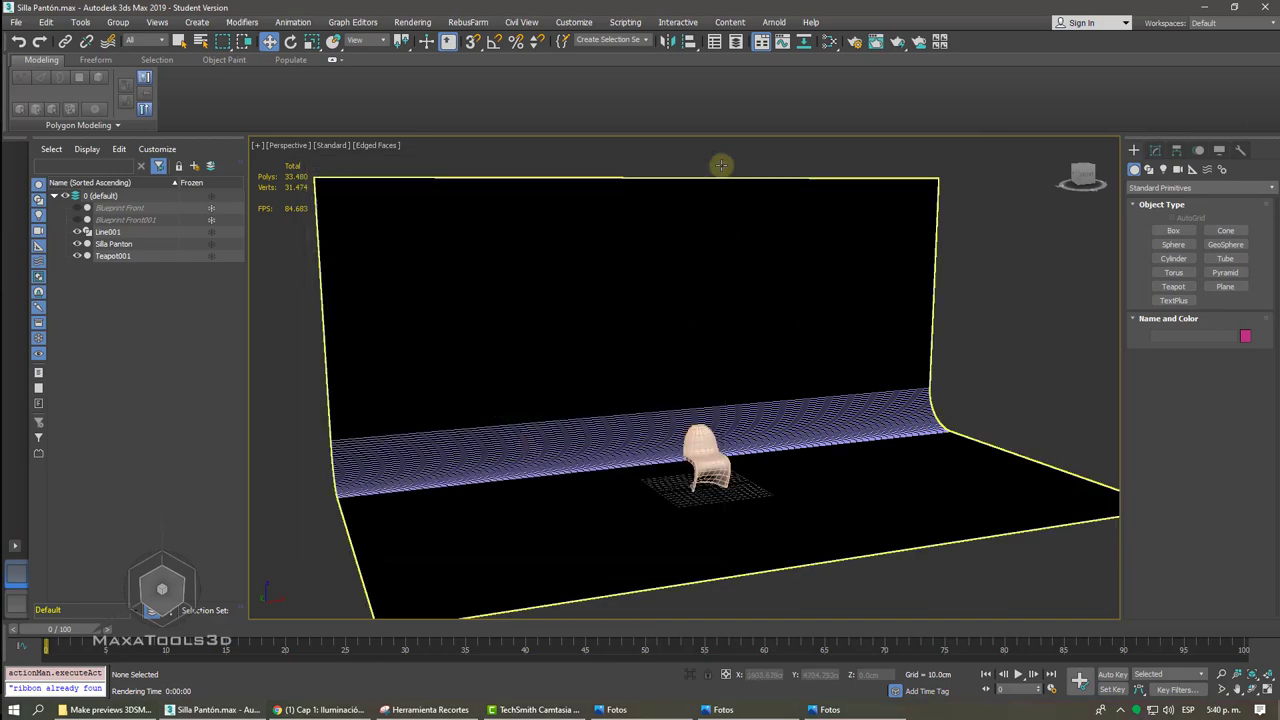
middle_click_drag(720, 164, 720, 164, "alt")
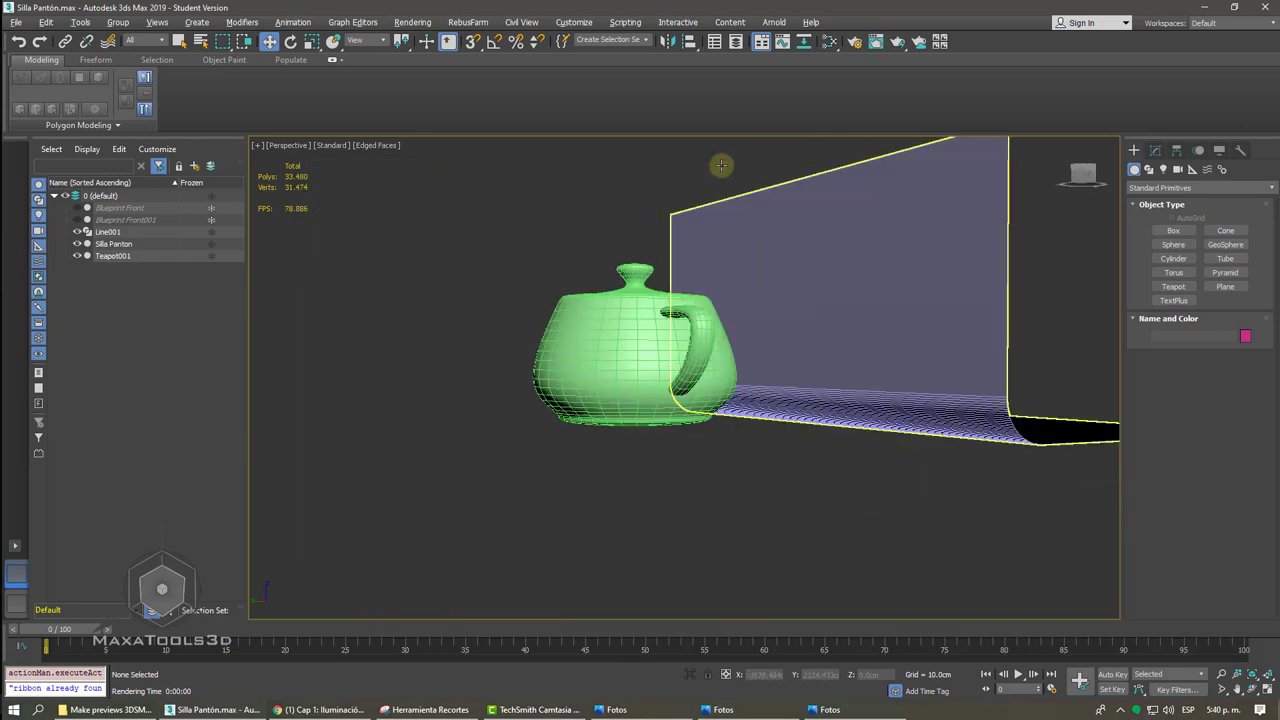
key("shift+z")
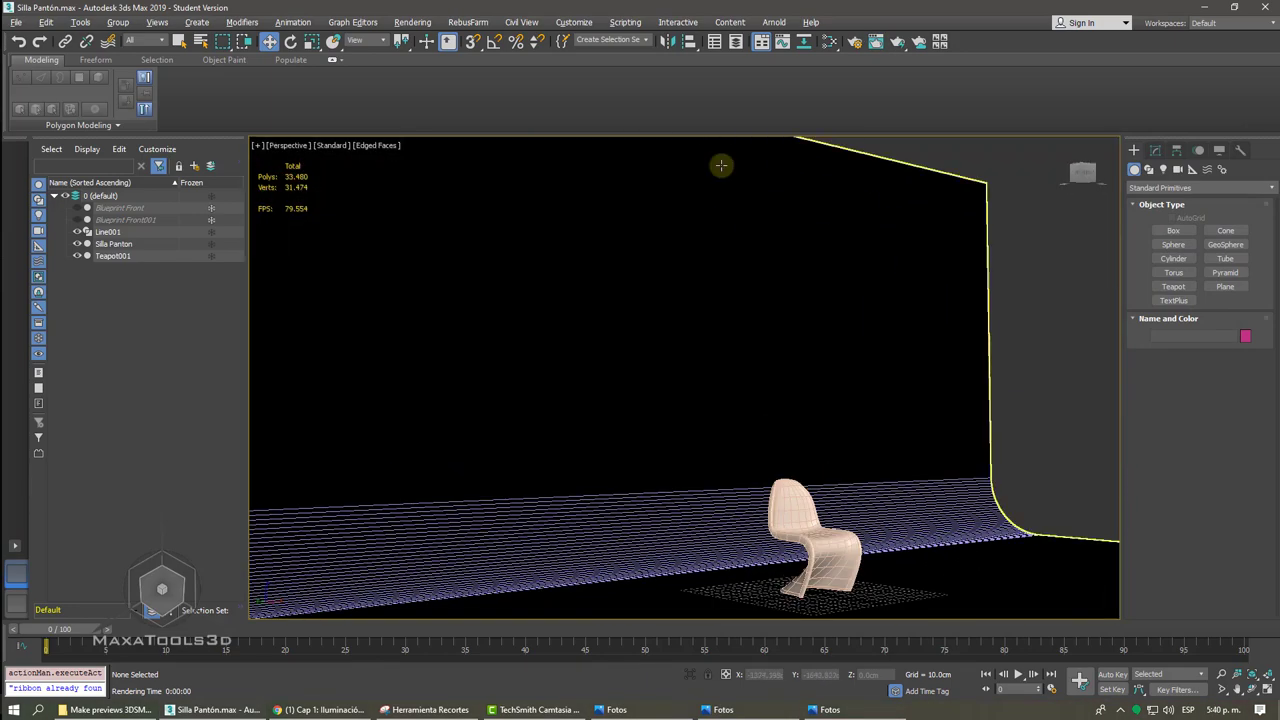
key("shift+y")
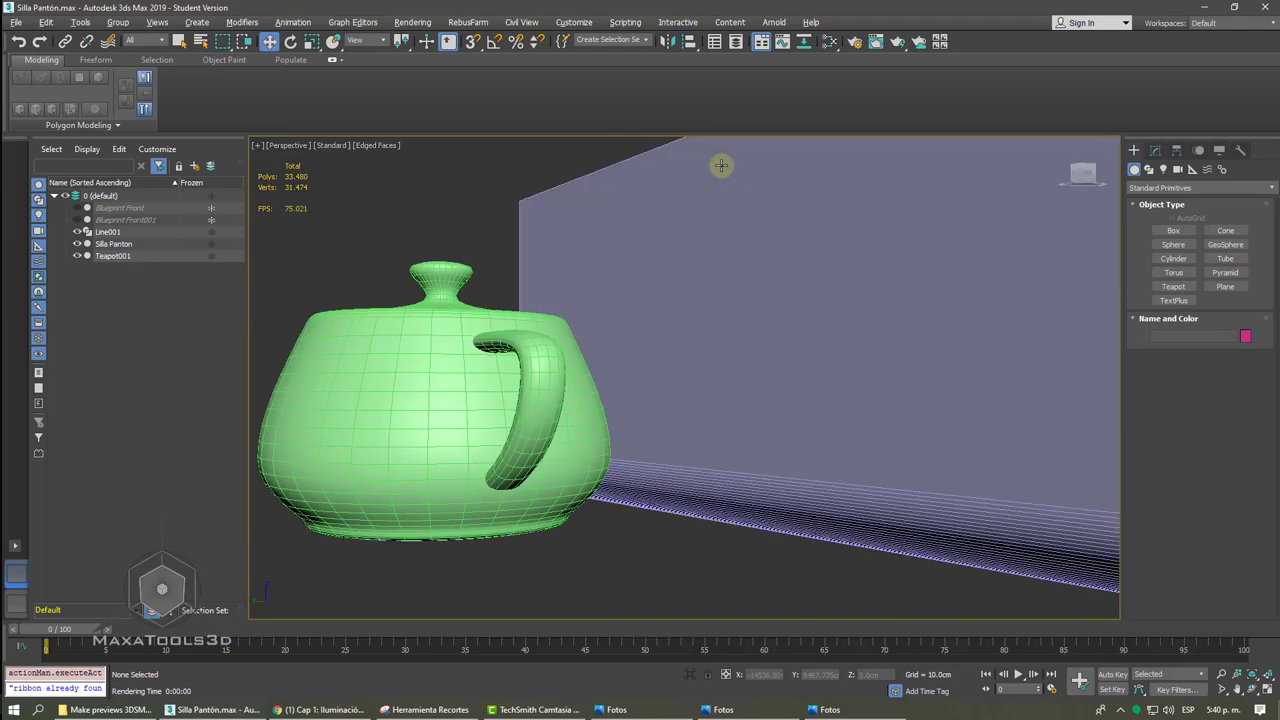
key("shift+z")
key("shift+y")
key("shift+z")
key("shift+z")
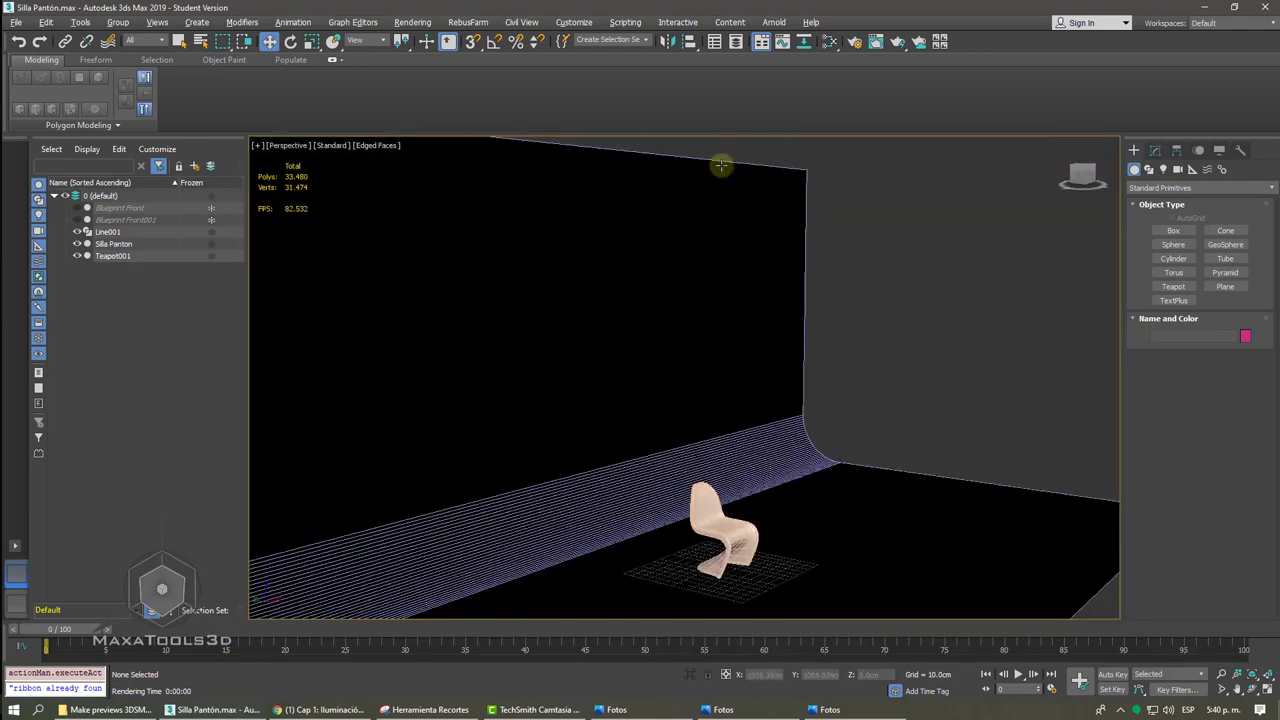
key("shift+y")
key("shift+z")
key("shift+z")
key("shift+y")
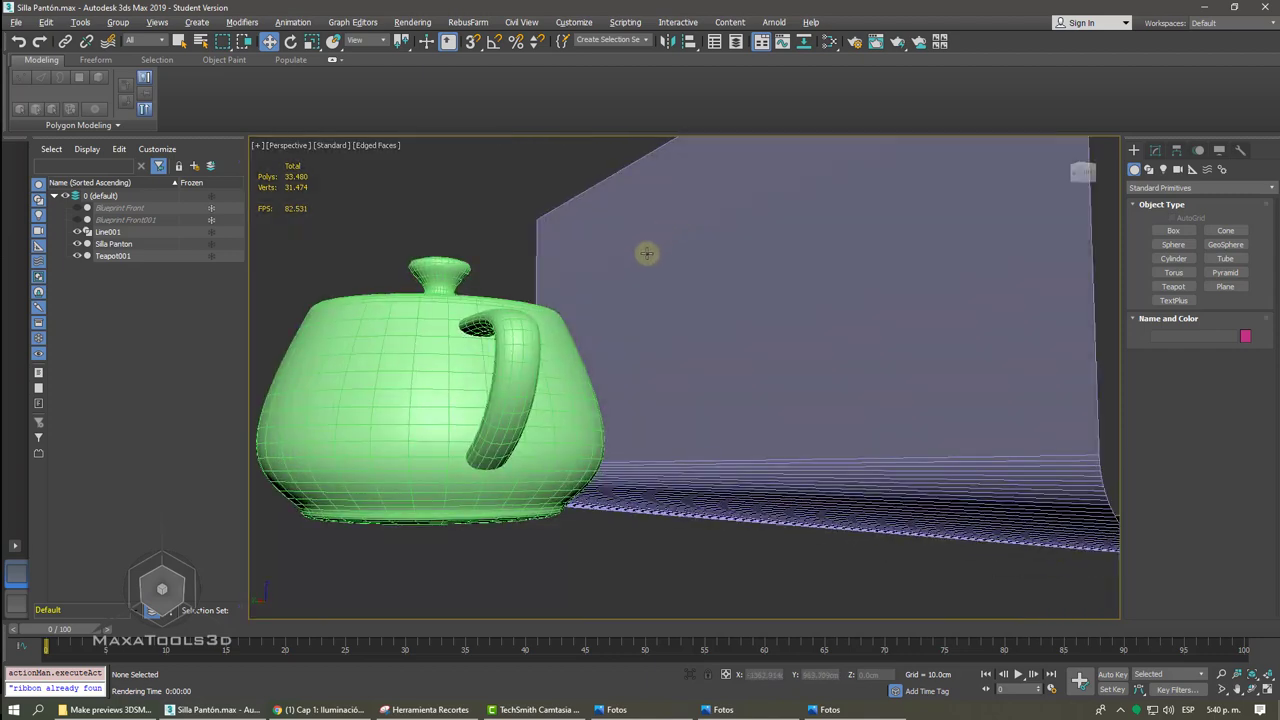
key("shift+y")
key("shift+z")
key("shift+z")
key("shift+z")
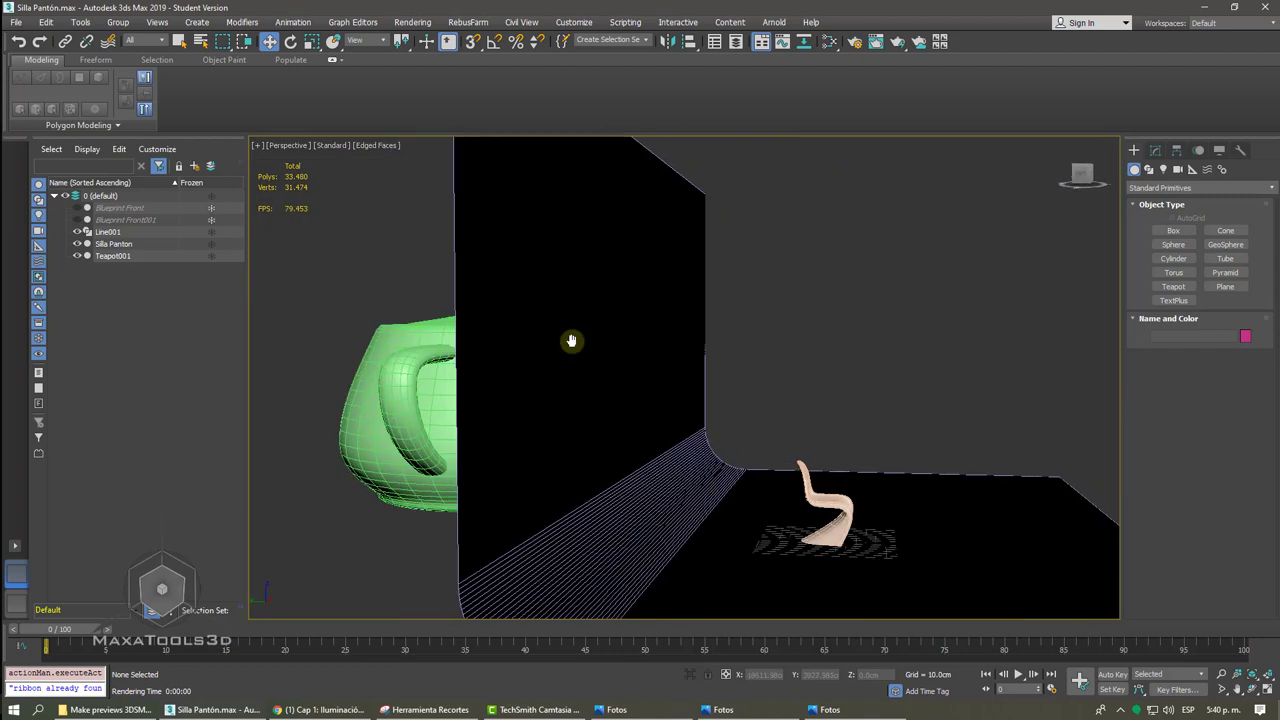
key("shift+z")
key("shift+z")
key("shift+z")
key("shift+z")
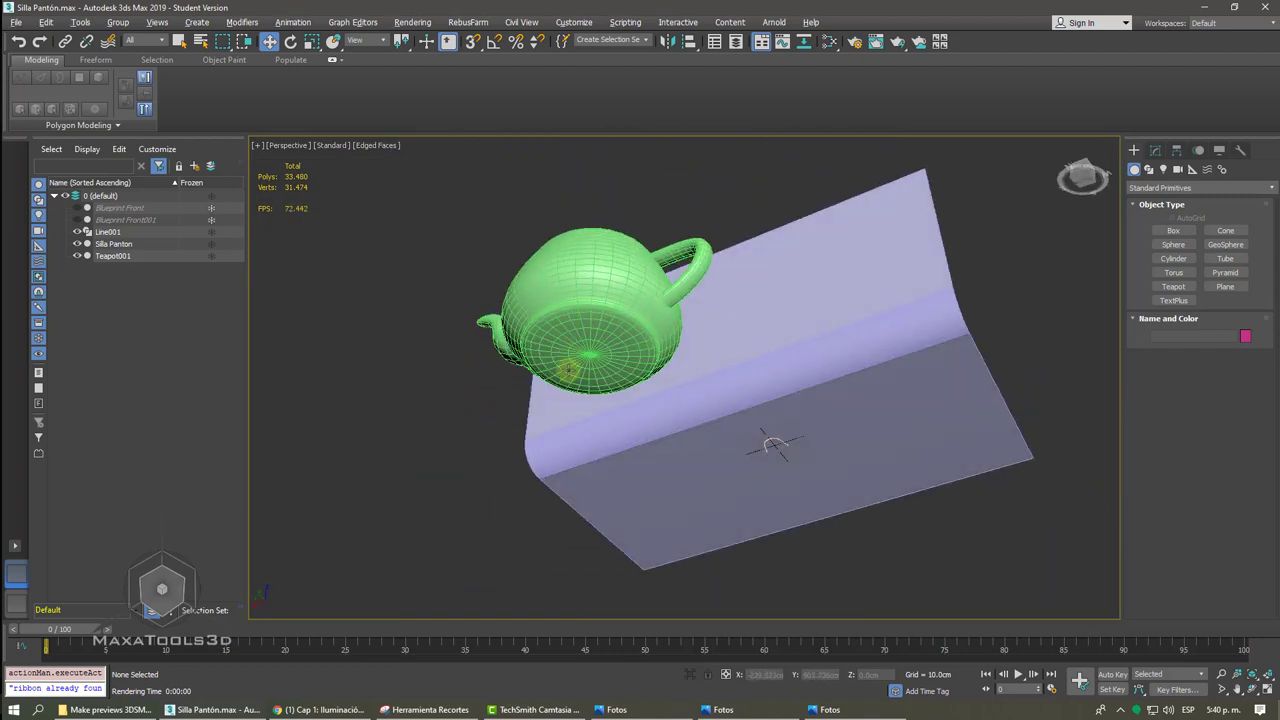
key("shift+y")
- Select the teapot and delete it from the scene
right_click(556, 474)
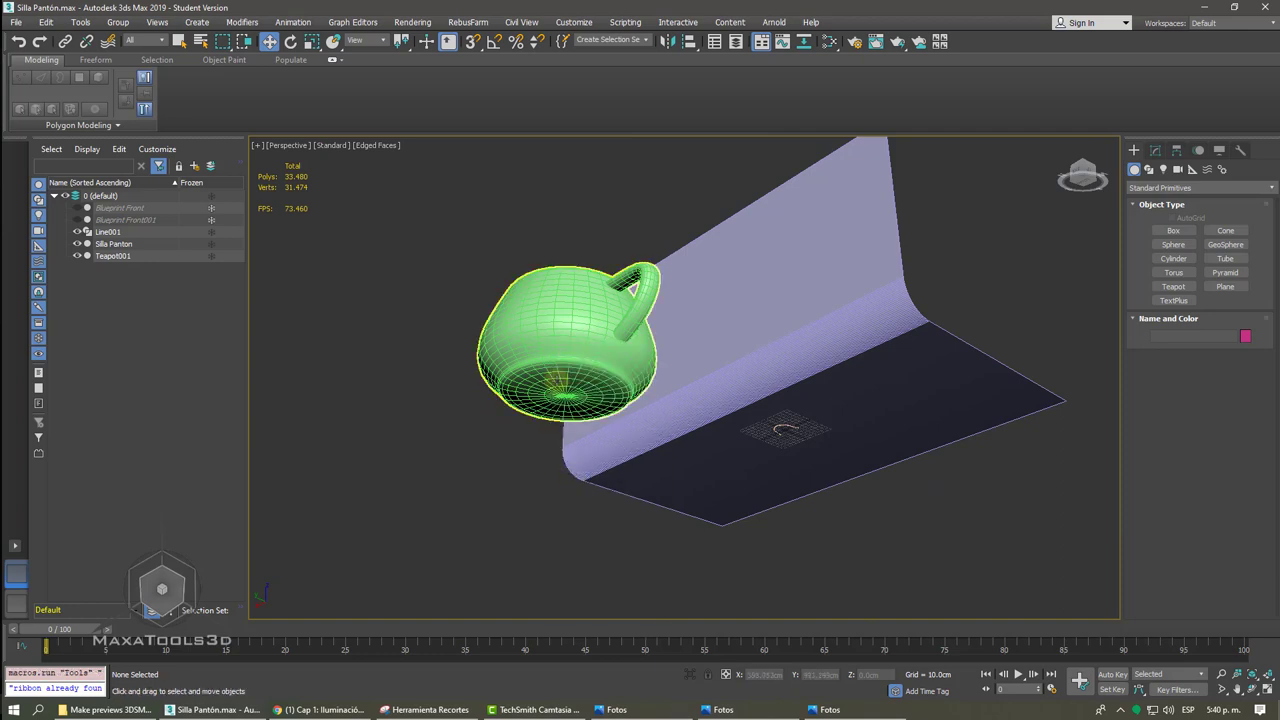
left_click(557, 382)
key("Delete")
- Restore the chair-and-backdrop view, turn off Edged Faces, and orbit to the backdrop's left edge
key("shift+z")
key("F4")
key("shift+z")
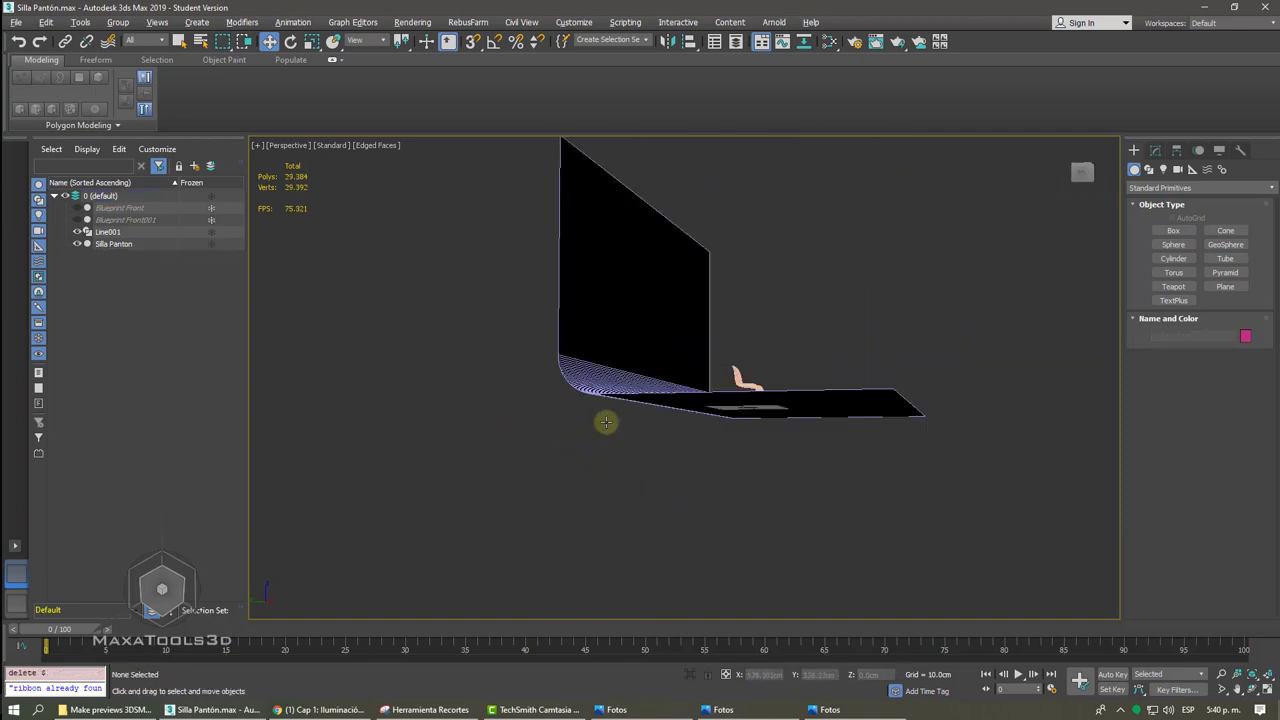
key("shift+z")
scroll(605, 421, "up", 2)
scroll(605, 421, "up", 2)
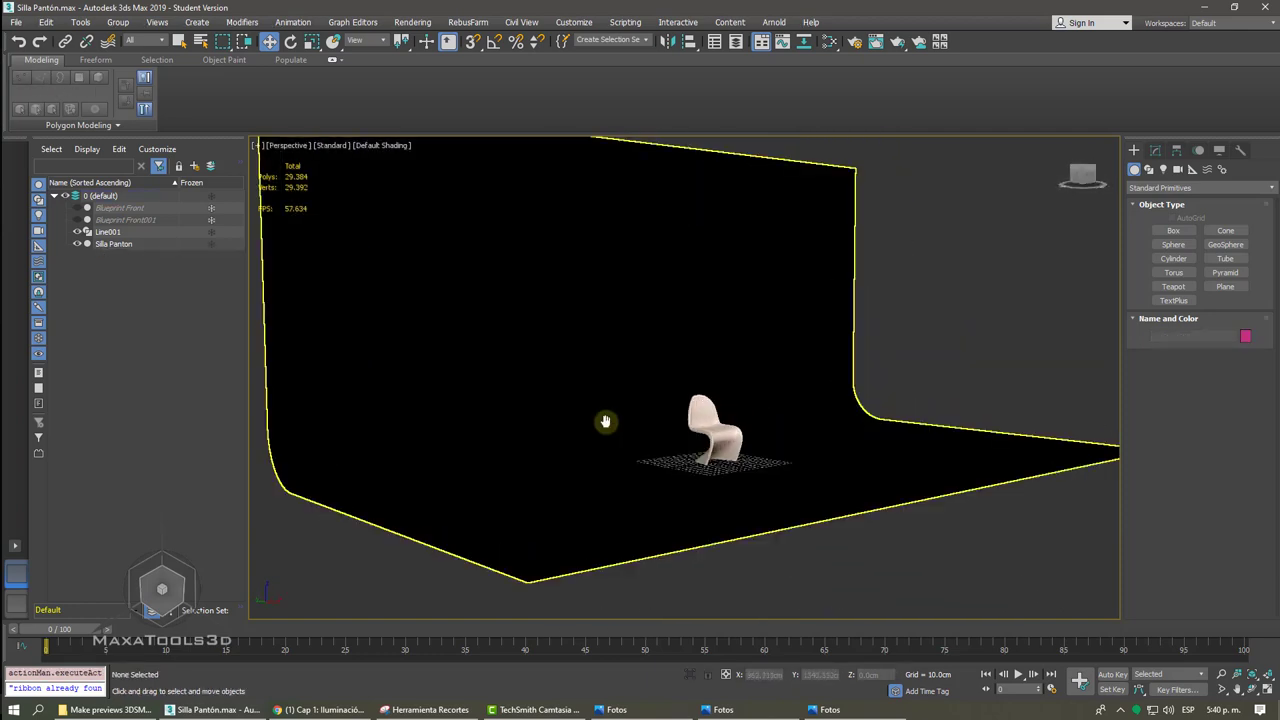
scroll(605, 421, "up", 1)
scroll(605, 421, "up", 2)
middle_click_drag(605, 421, 897, 294, "alt")
- Select Line001 and try a Normal modifier from the modifier list, then remove it
left_click(681, 361)
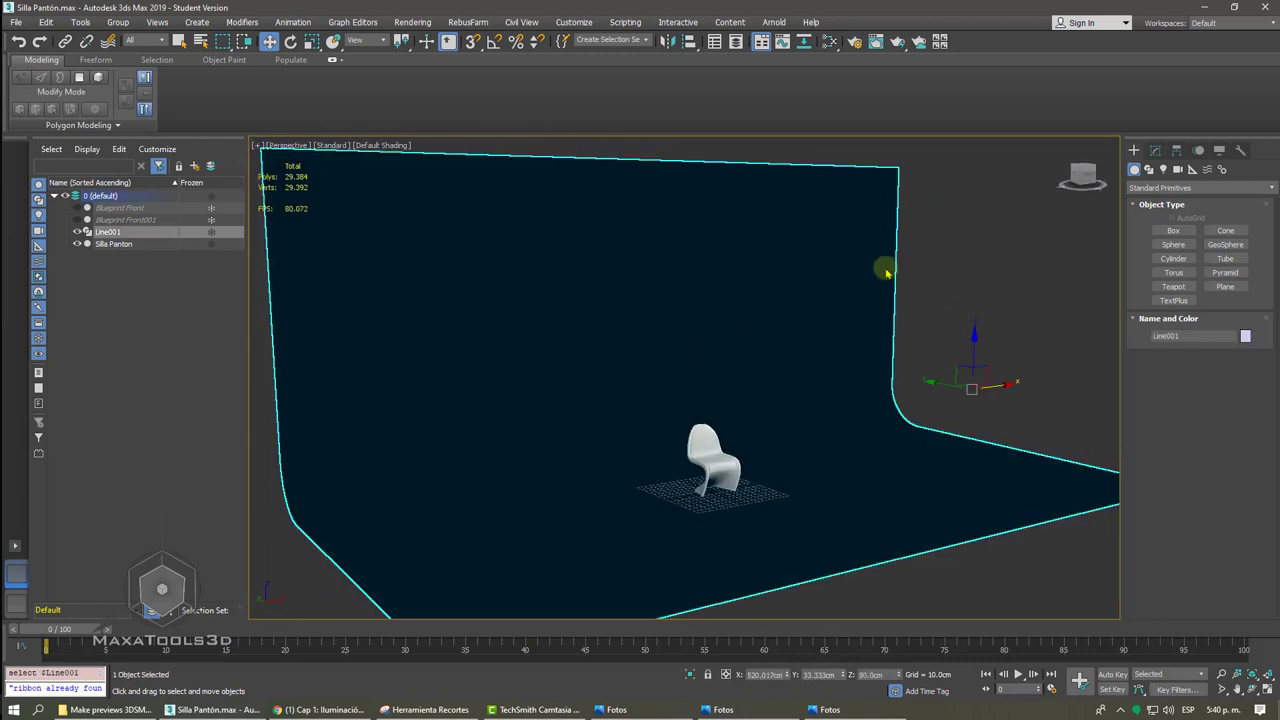
left_click(1154, 150)
left_click(1160, 191)
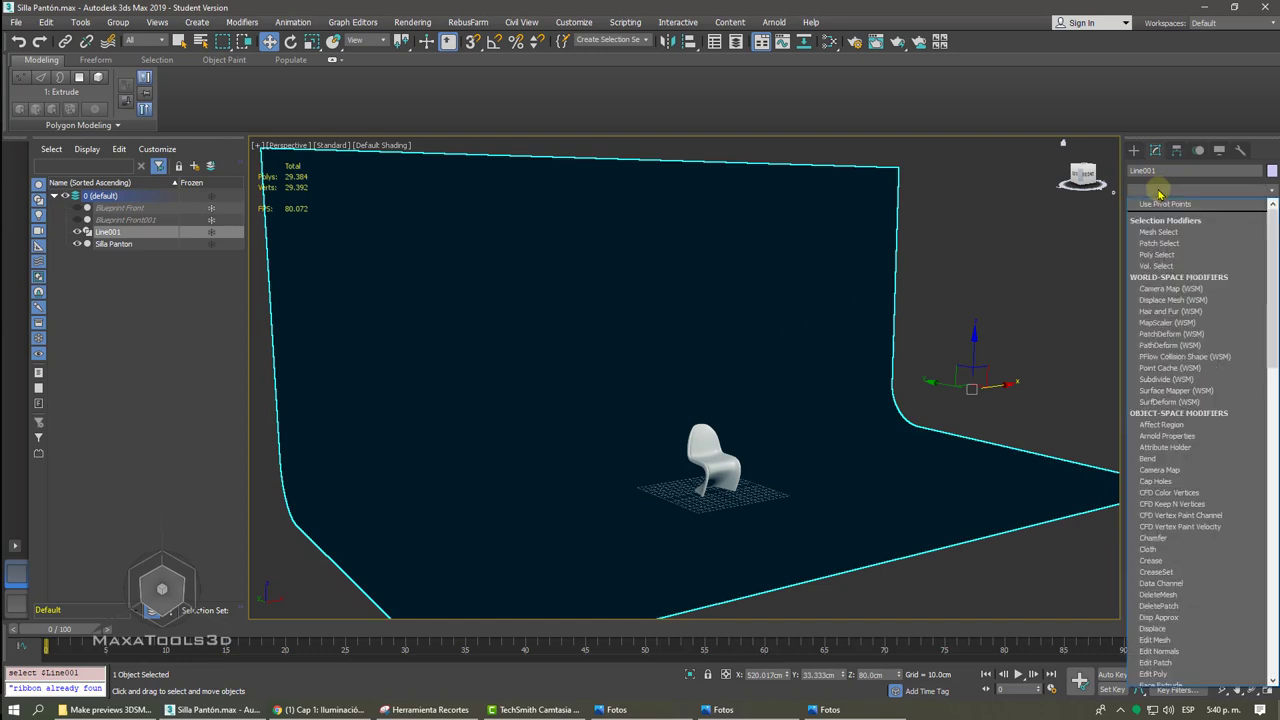
scroll(1160, 193, "down", 10)
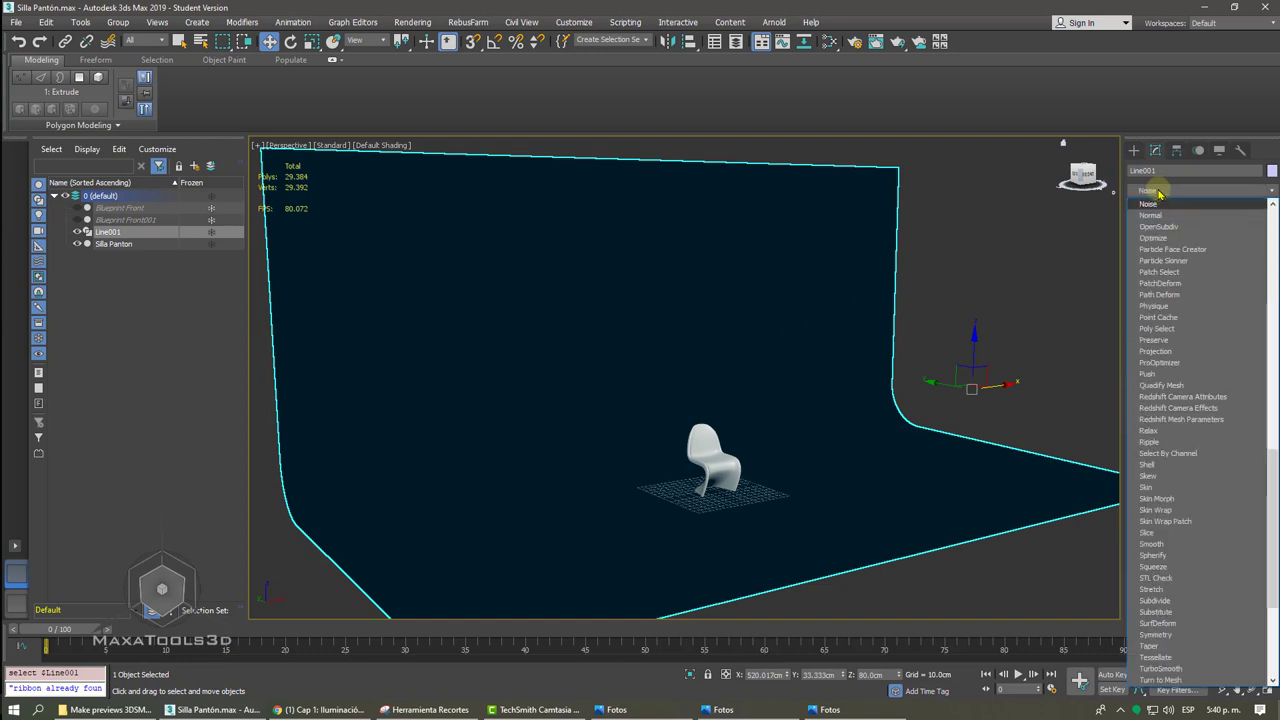
left_click(1160, 216)
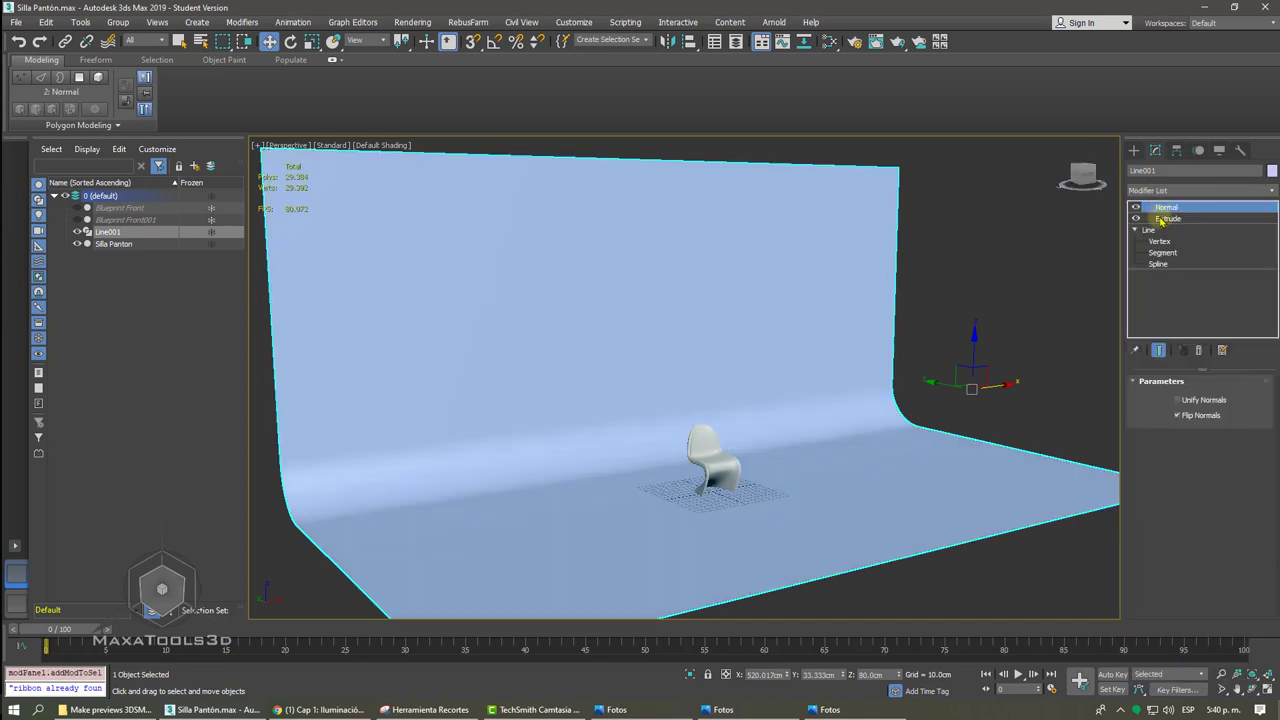
left_click(1198, 351)
- Add a Normal modifier via action search 'nor', enable Flip Normals, and test render
key("x")
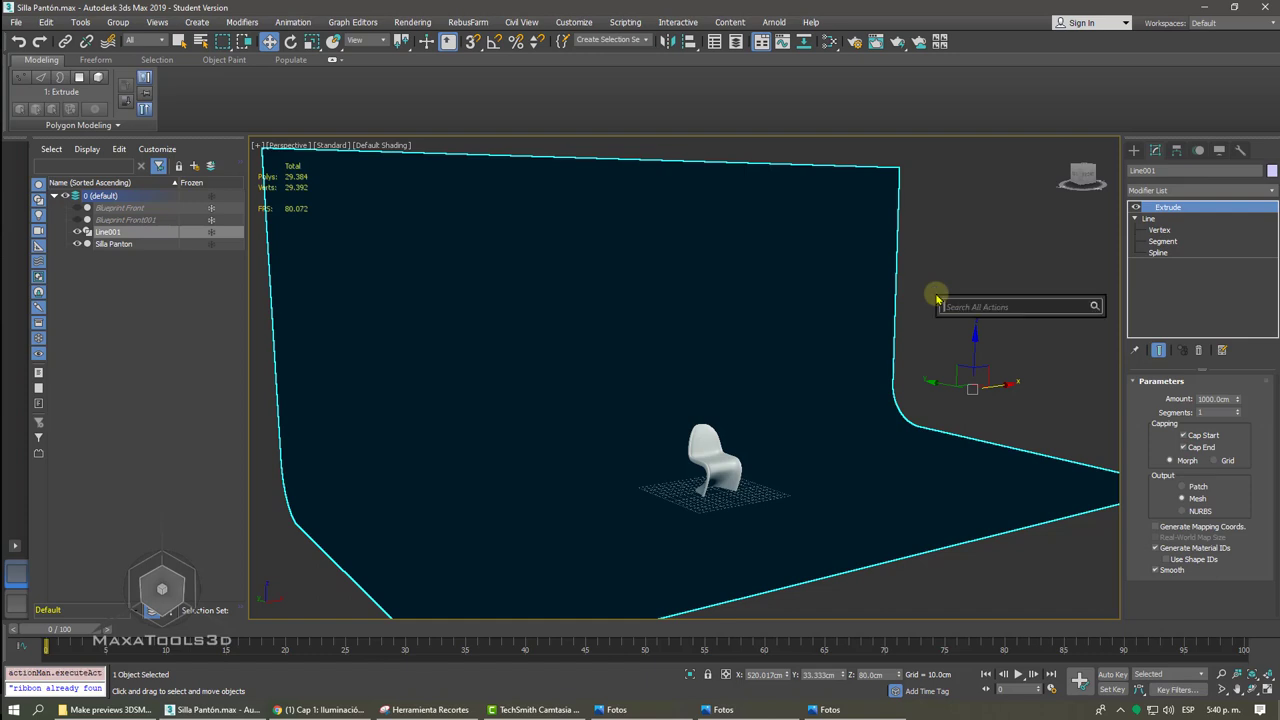
type("no")
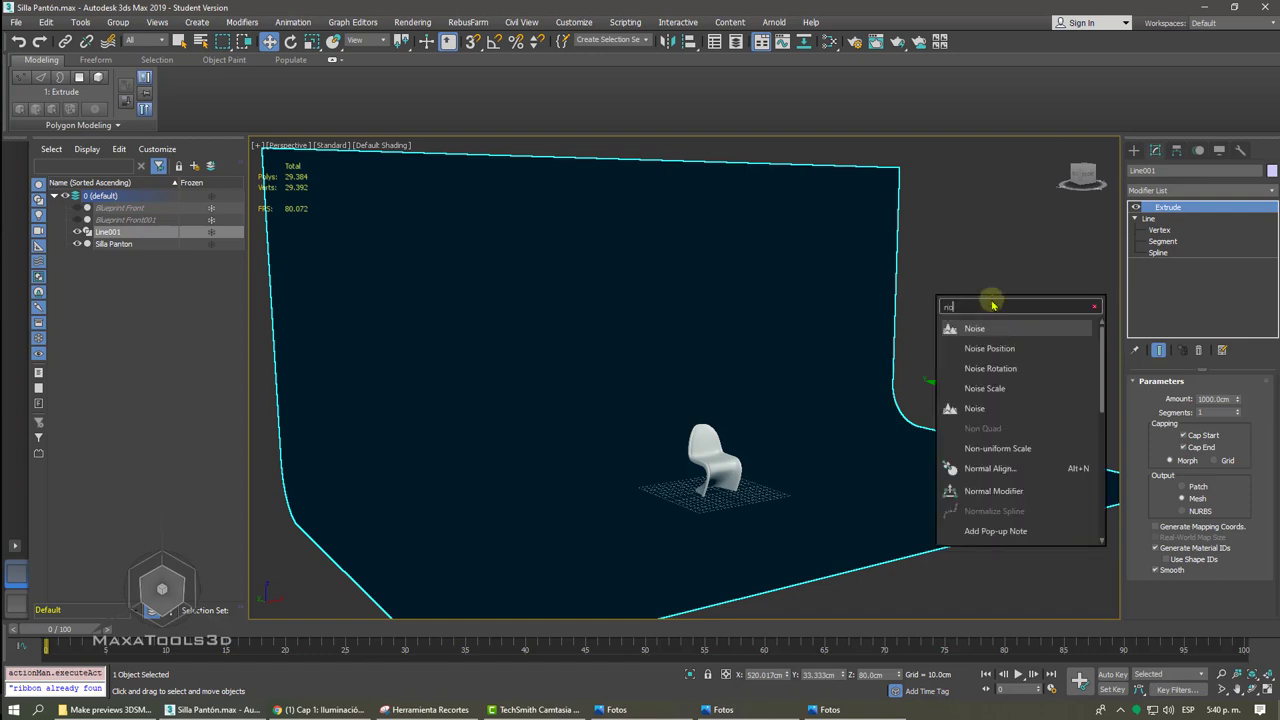
type("r")
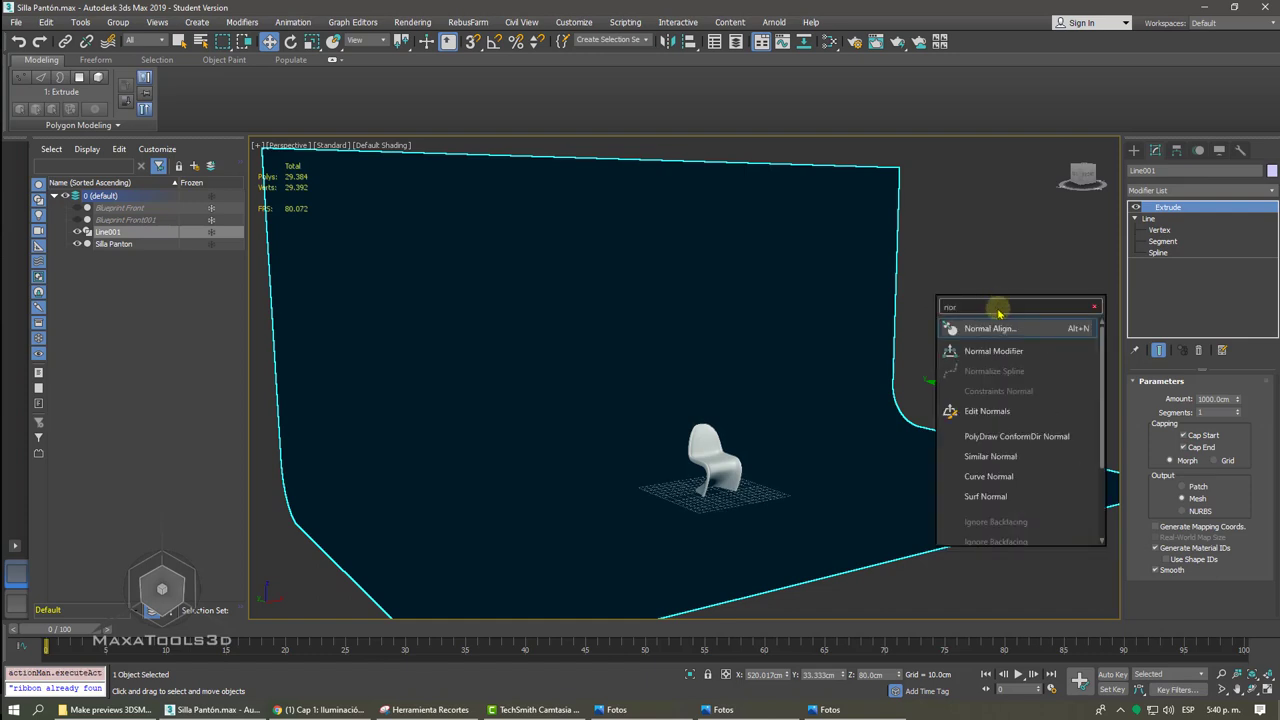
mouse_move(993, 351)
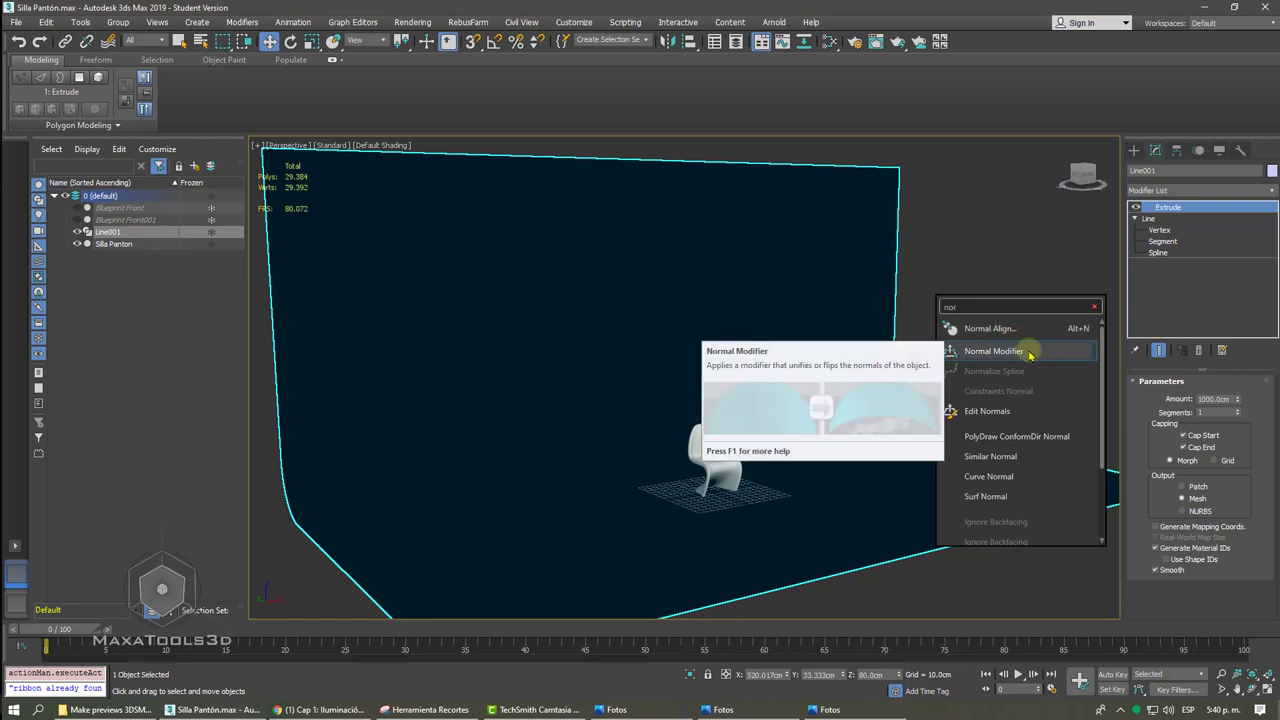
left_click(1029, 352)
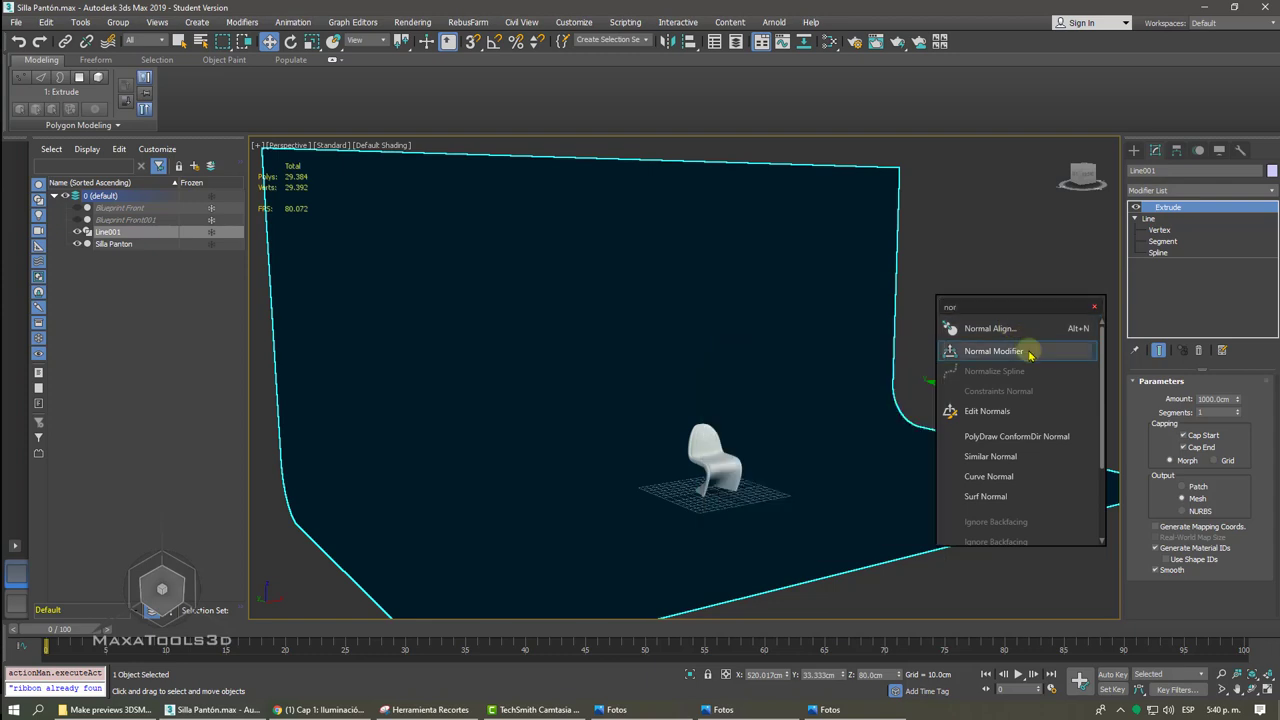
mouse_move(1029, 352)
middle_mouse_down("alt")
mouse_move(1005, 250)
mouse_move(841, 315)
mouse_move(930, 340)
middle_mouse_up("alt")
left_click(1003, 243)
left_click(843, 316)
left_click(1204, 415)
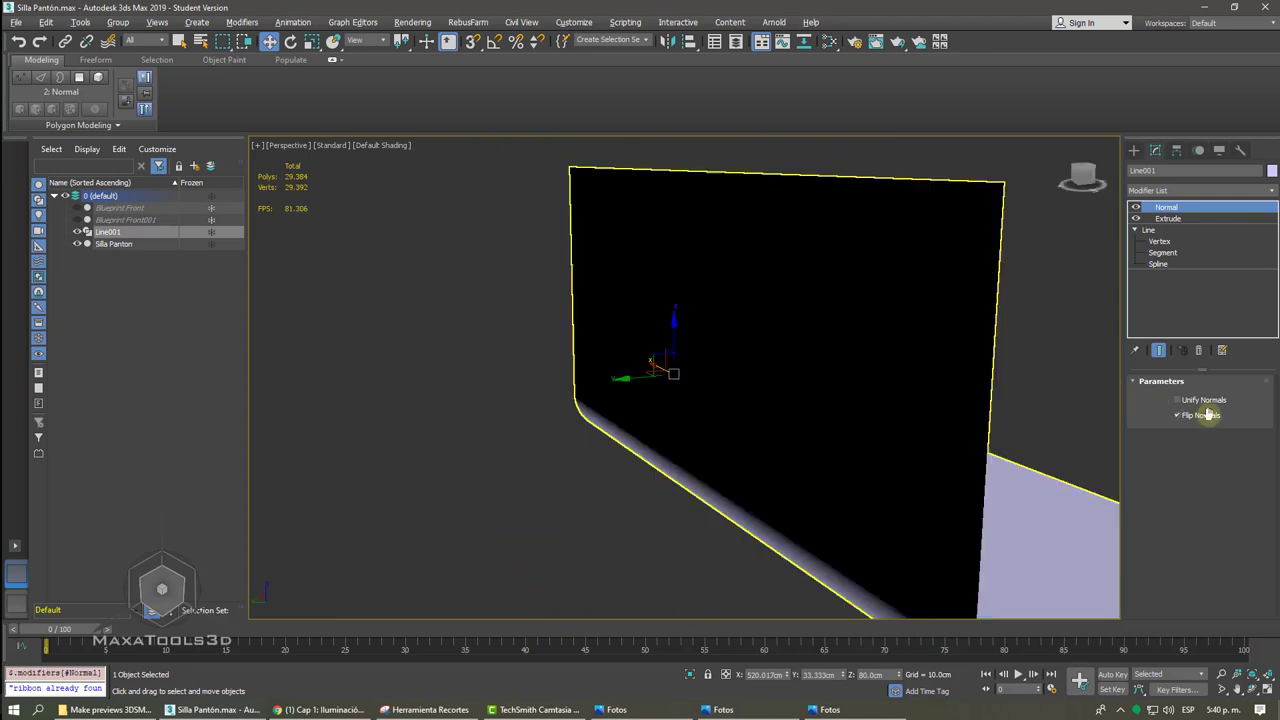
key("shift+q")
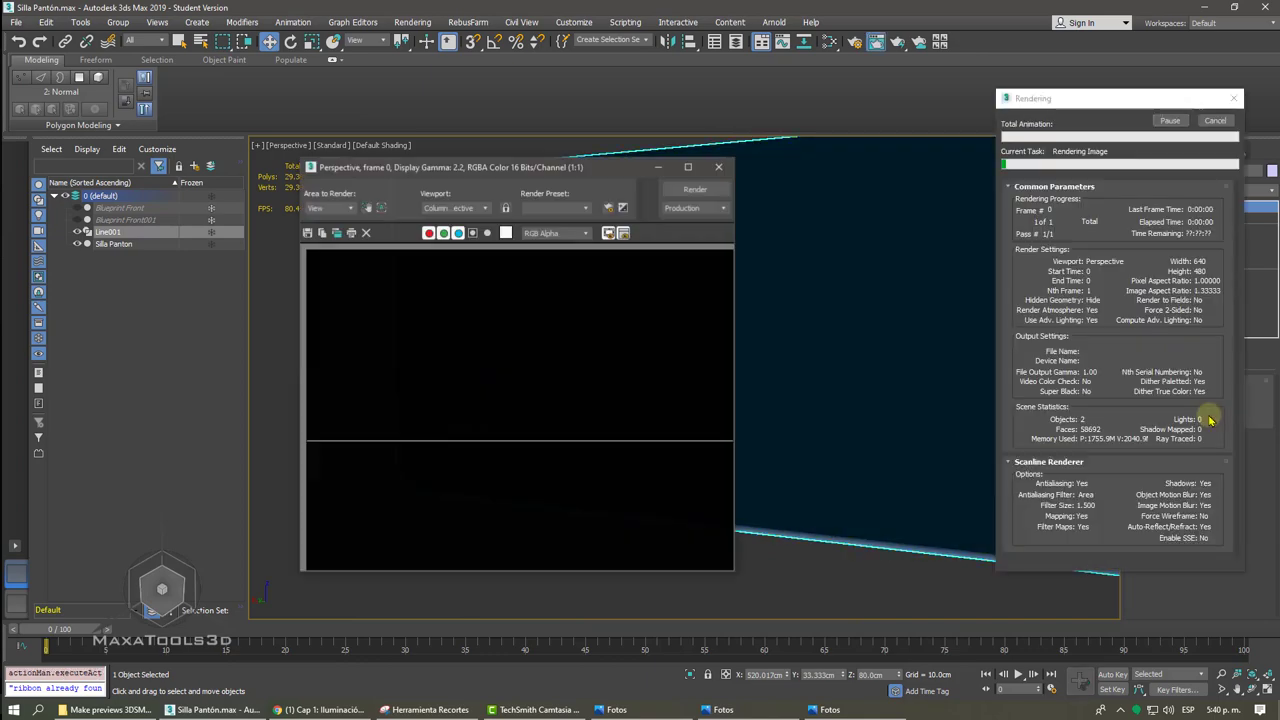
- Re-render the scene to check the backdrop, then close it and zoom in on the chair
left_click(718, 167)
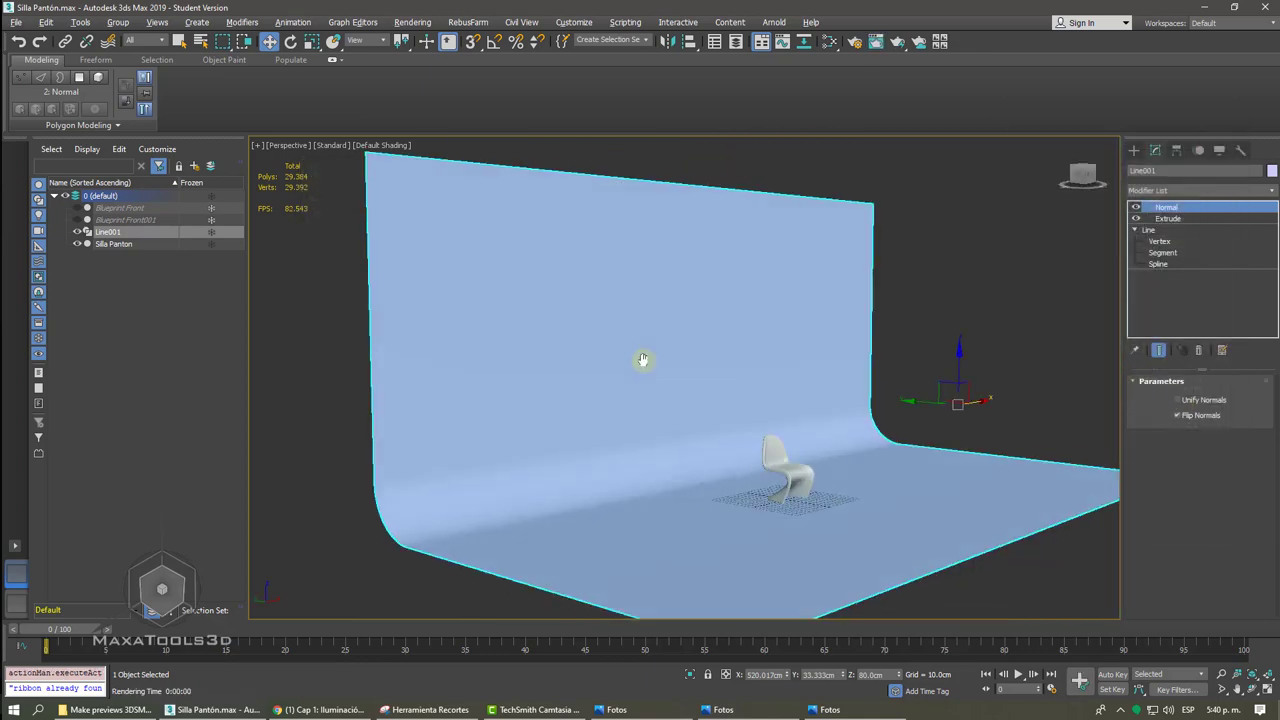
key("shift+q")
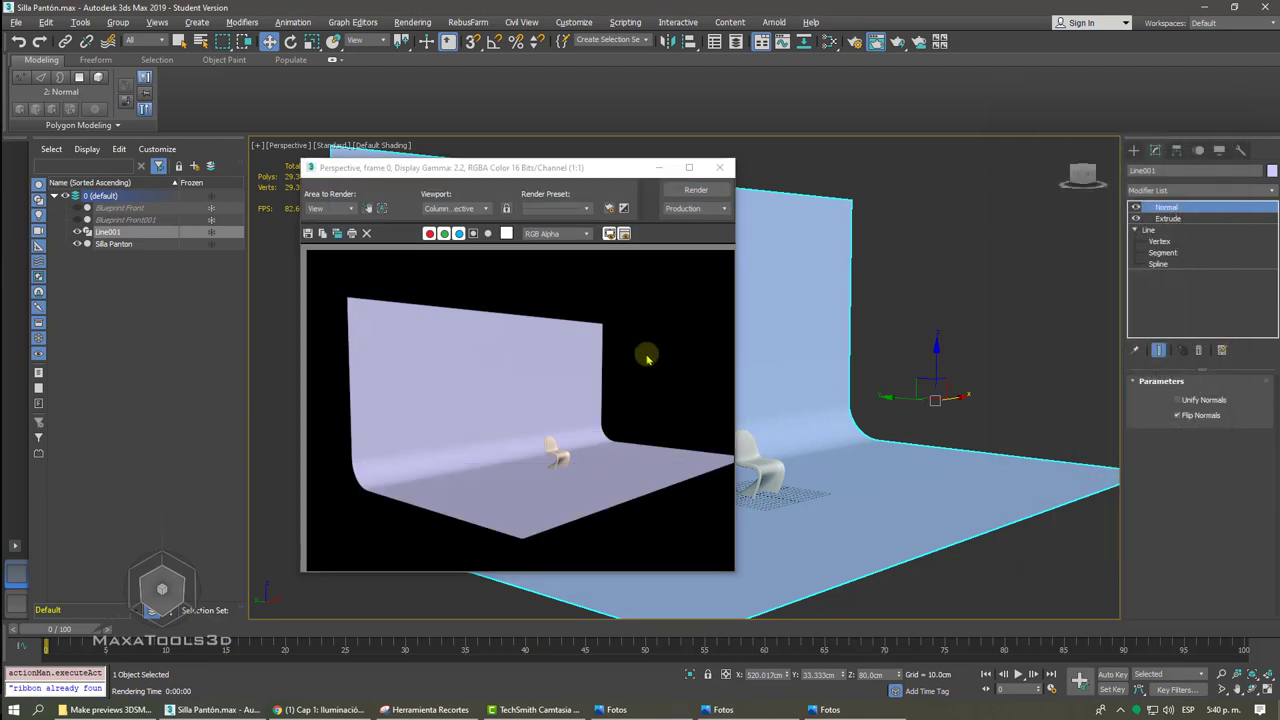
left_click(720, 168)
middle_click_drag(729, 166, 729, 168, "alt")
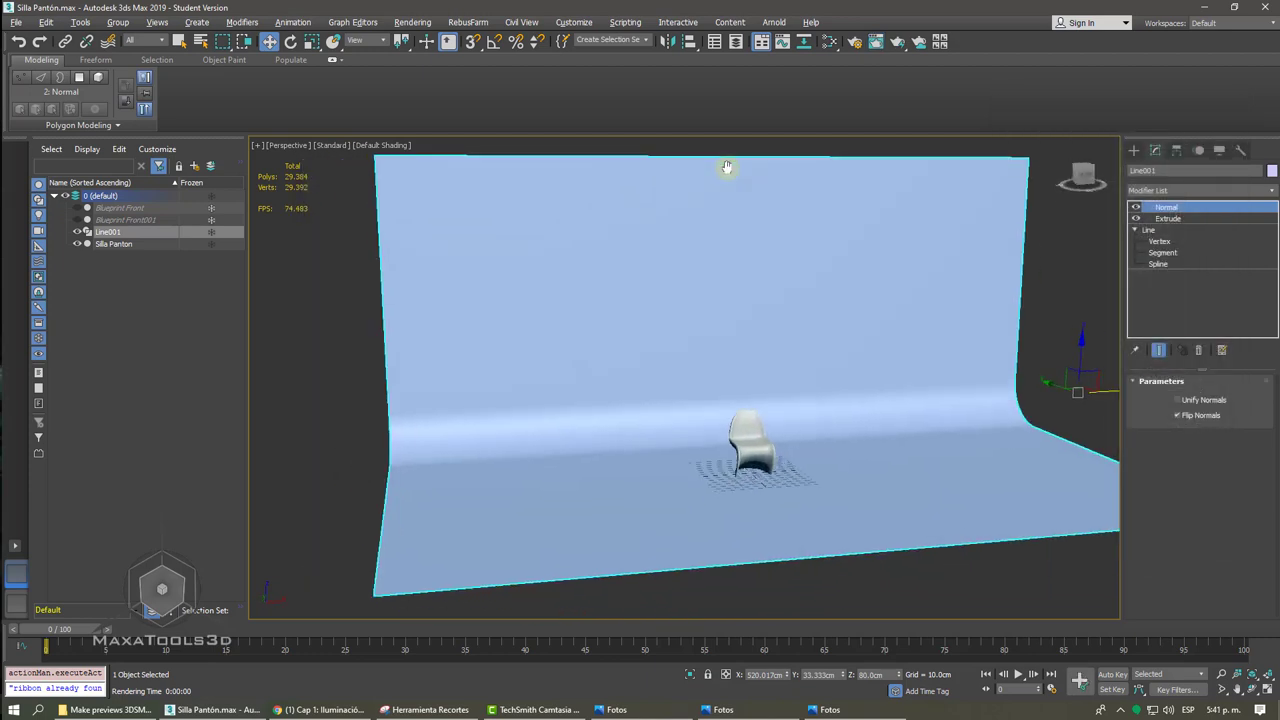
scroll(726, 233, "up", 5)
scroll(726, 233, "up", 5)
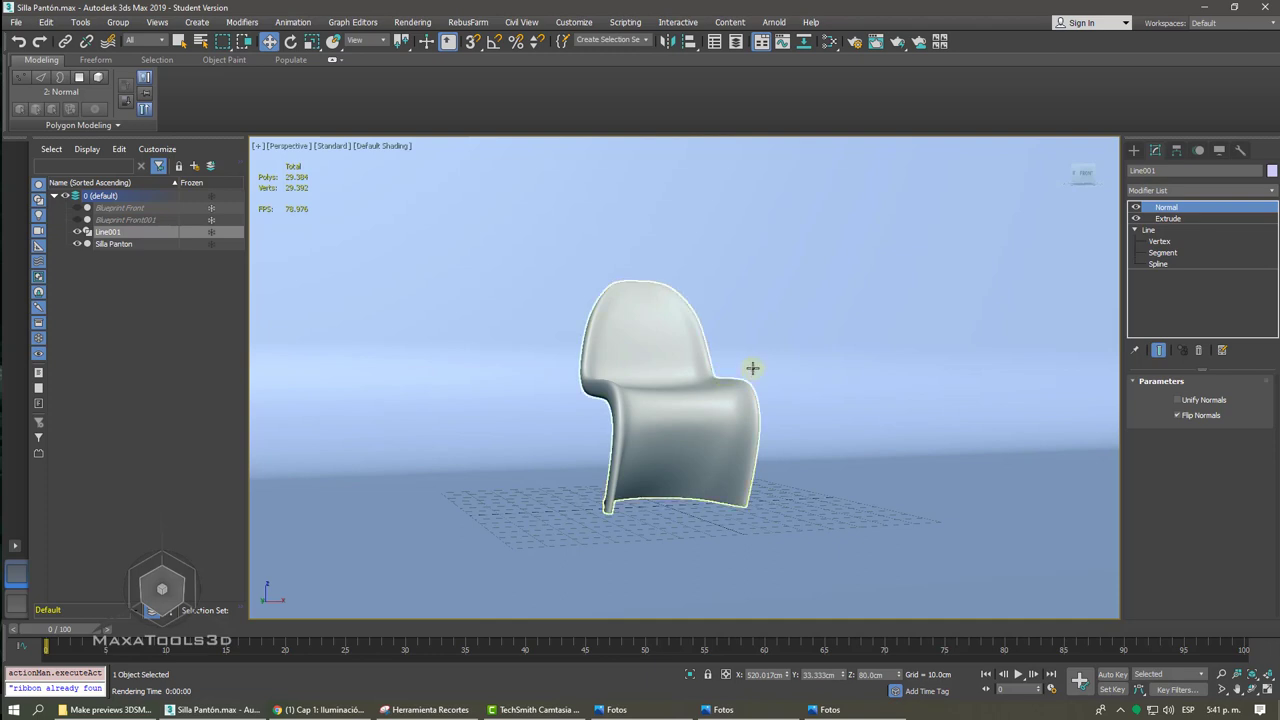
scroll(757, 366, "up", 2)
scroll(749, 369, "up", 3)
scroll(751, 366, "up", 3)
scroll(752, 368, "down", 4)
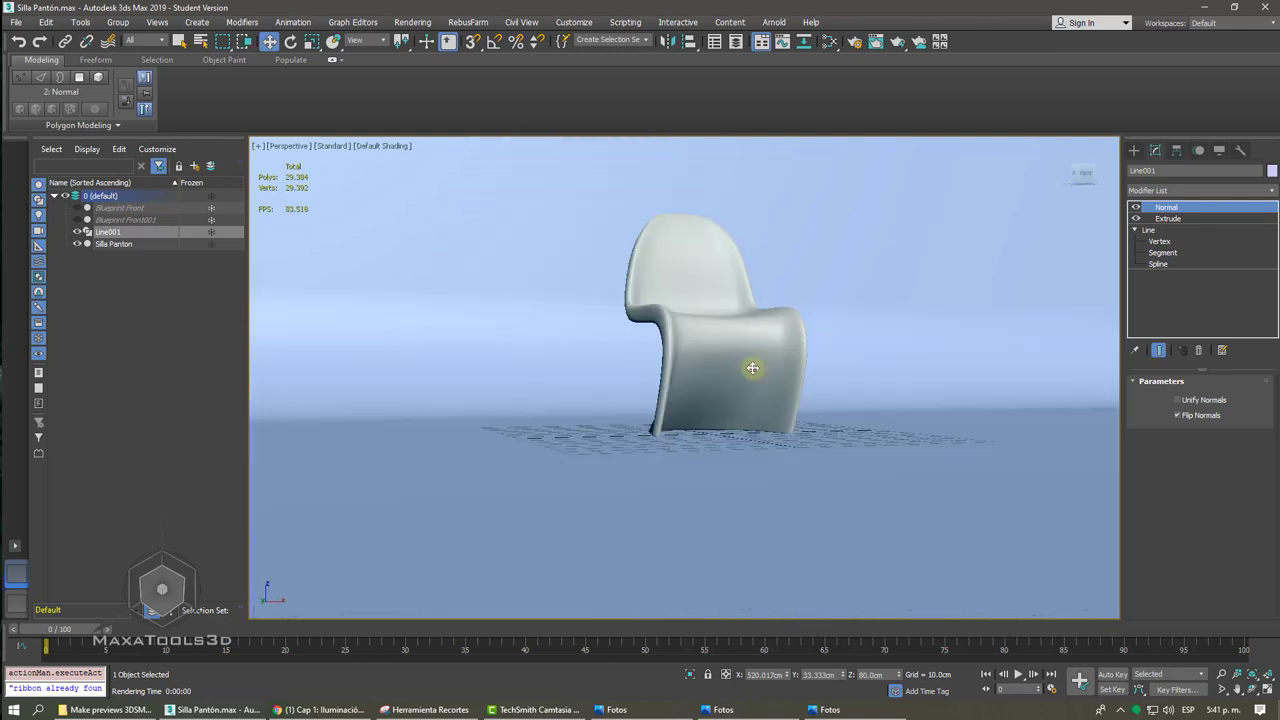
- In Render Setup, pick the Arnold renderer, apply the 800x600 output preset, and render
left_click(856, 44)
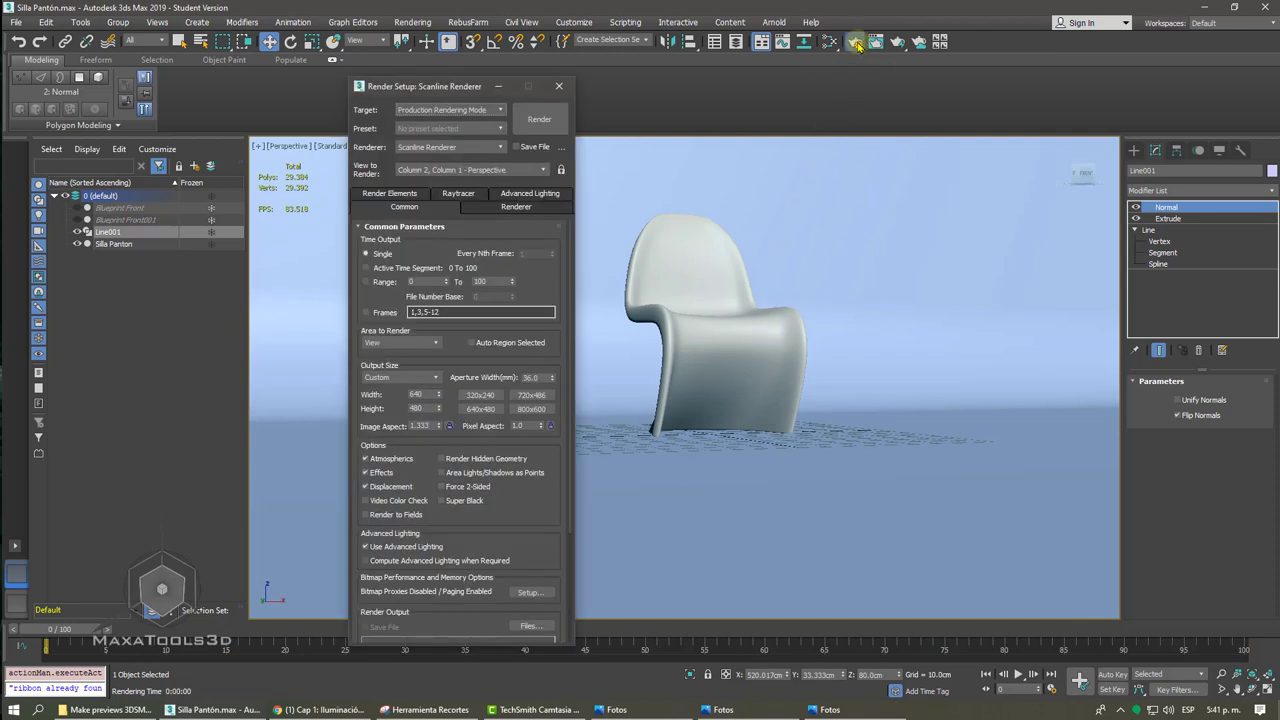
left_click(437, 146)
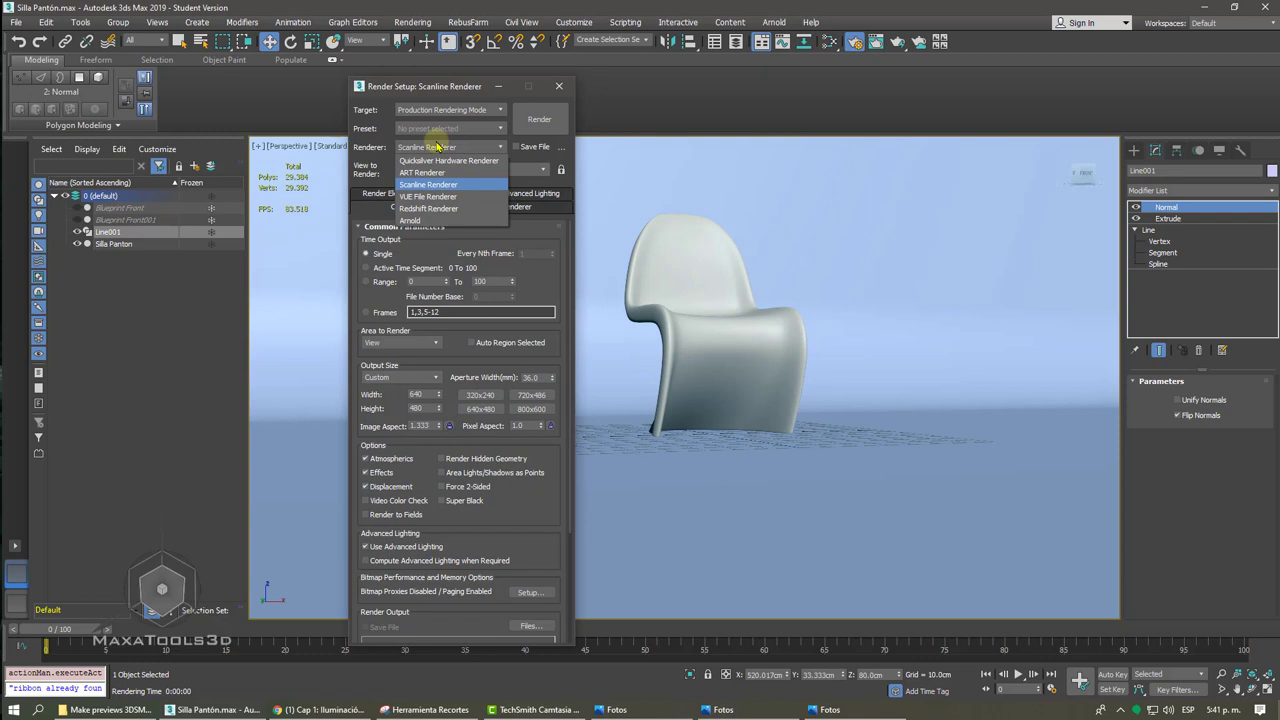
key("Up")
left_click(416, 221)
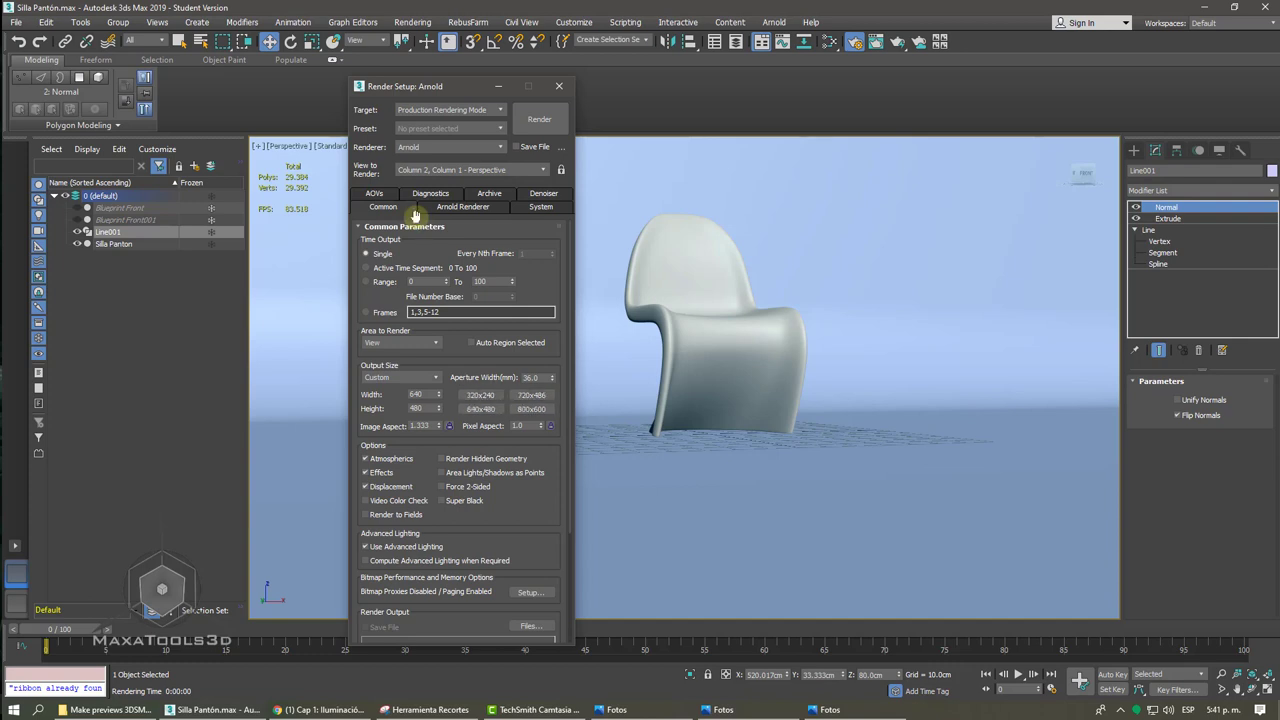
left_click(533, 410)
left_click_drag(424, 425, 404, 431)
left_click_drag(453, 91, 117, 138)
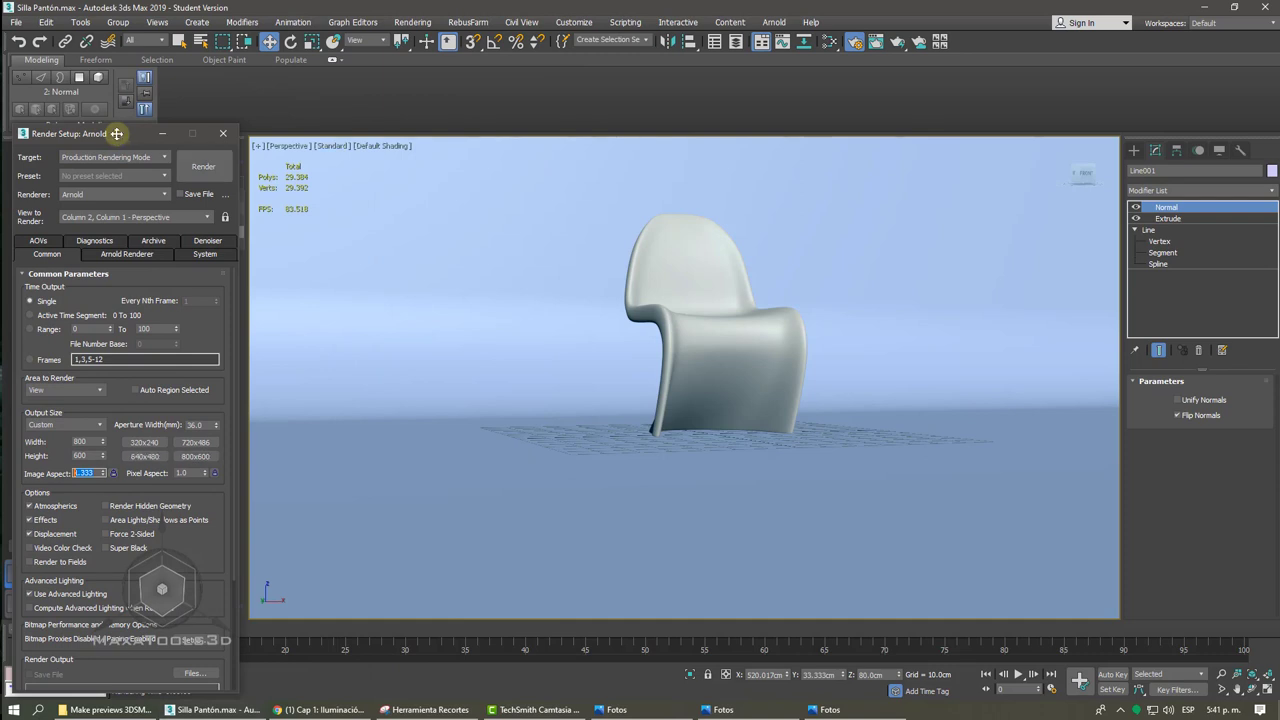
left_click(203, 166)
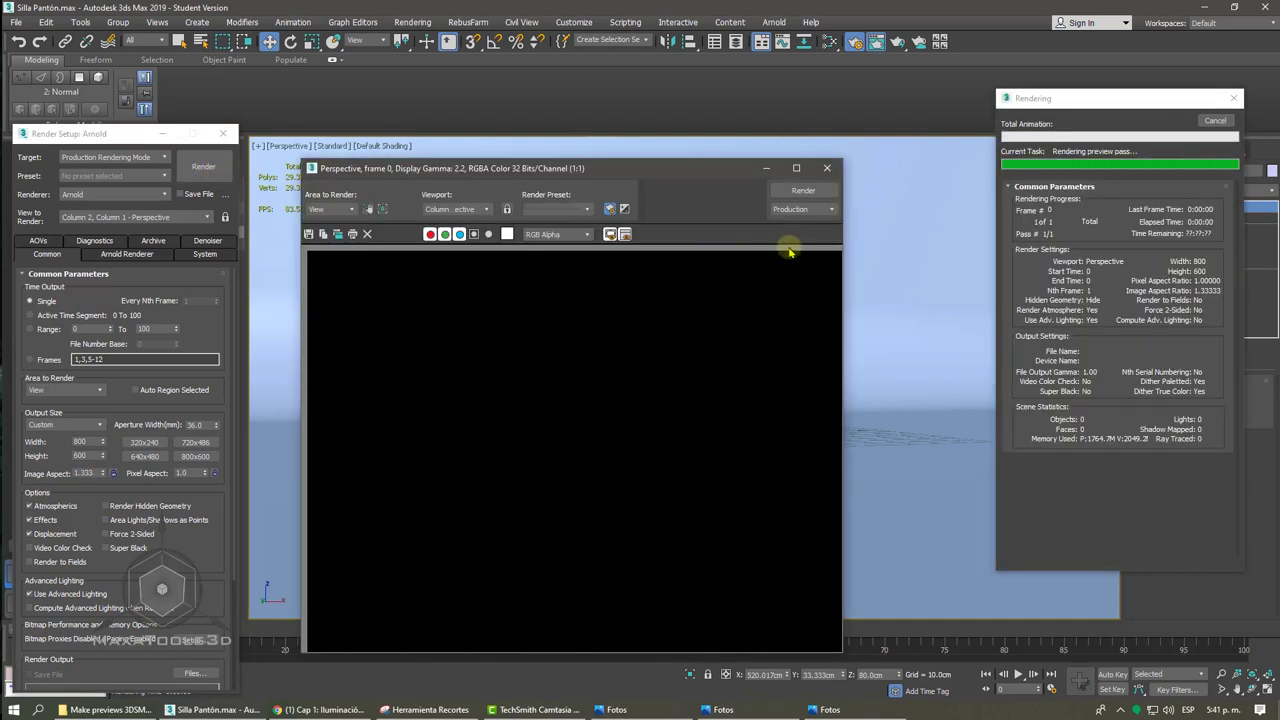
- Stop the render and zoom around the Rendered Frame Window to inspect the chair
mouse_move(508, 172)
left_mouse_down()
mouse_move(716, 255)
mouse_move(522, 162)
left_mouse_up()
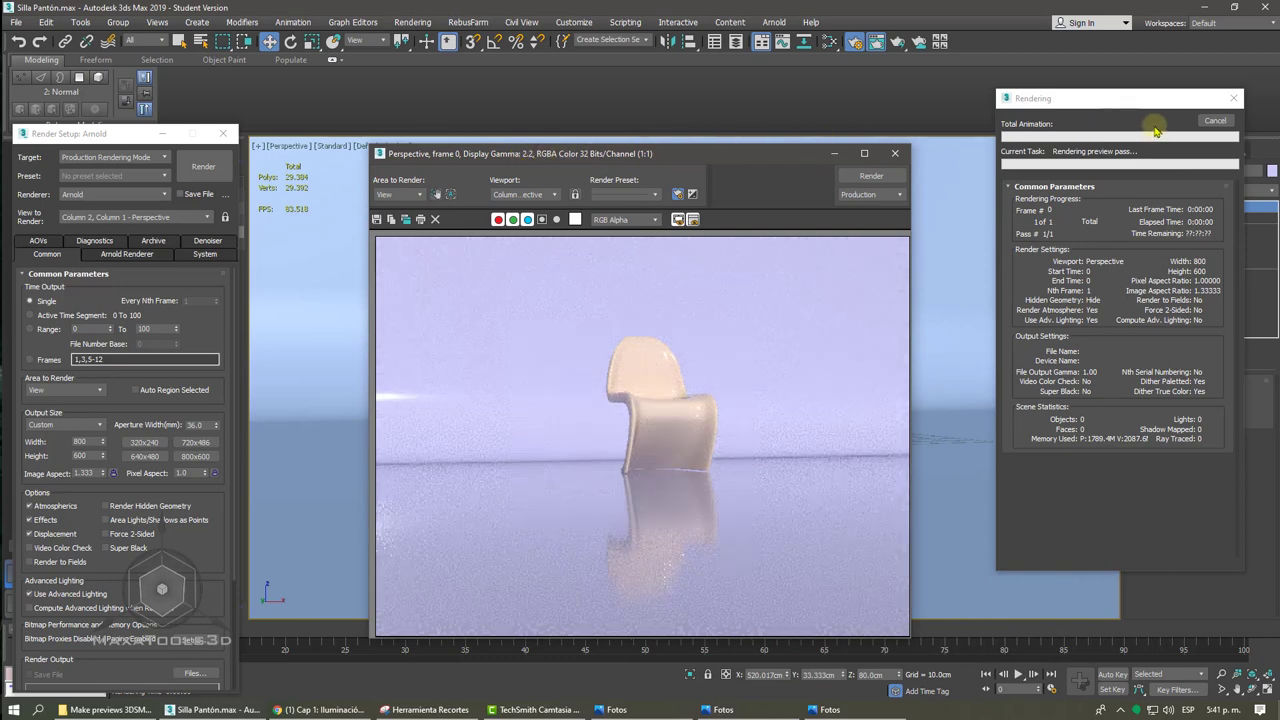
left_click(1213, 121)
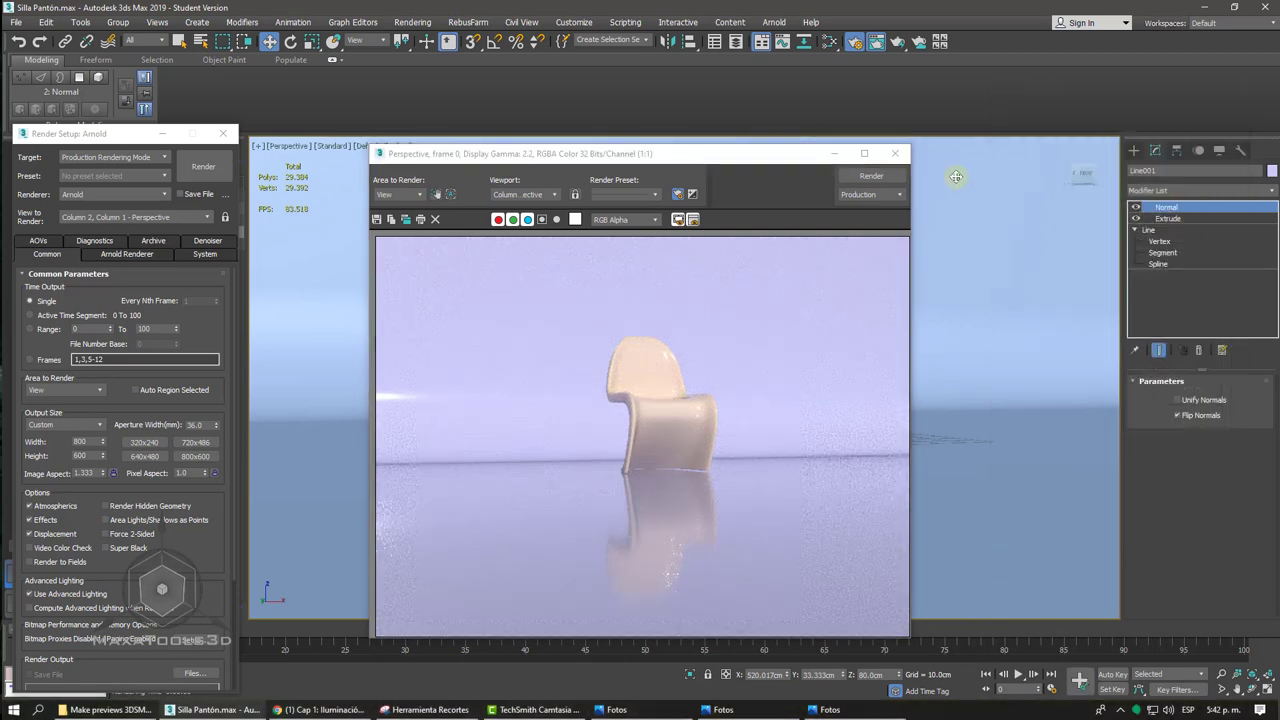
scroll(591, 497, "up", 3)
scroll(603, 483, "up", 2)
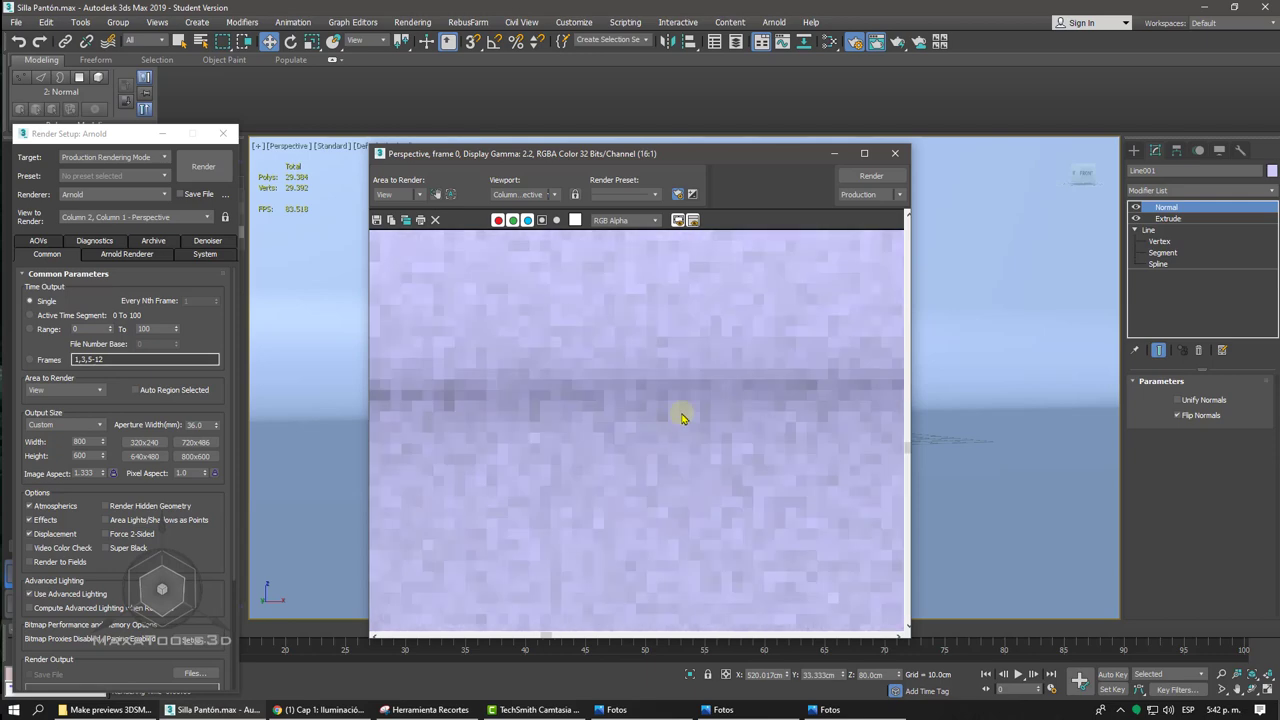
scroll(680, 414, "down", 6)
scroll(698, 405, "up", 2)
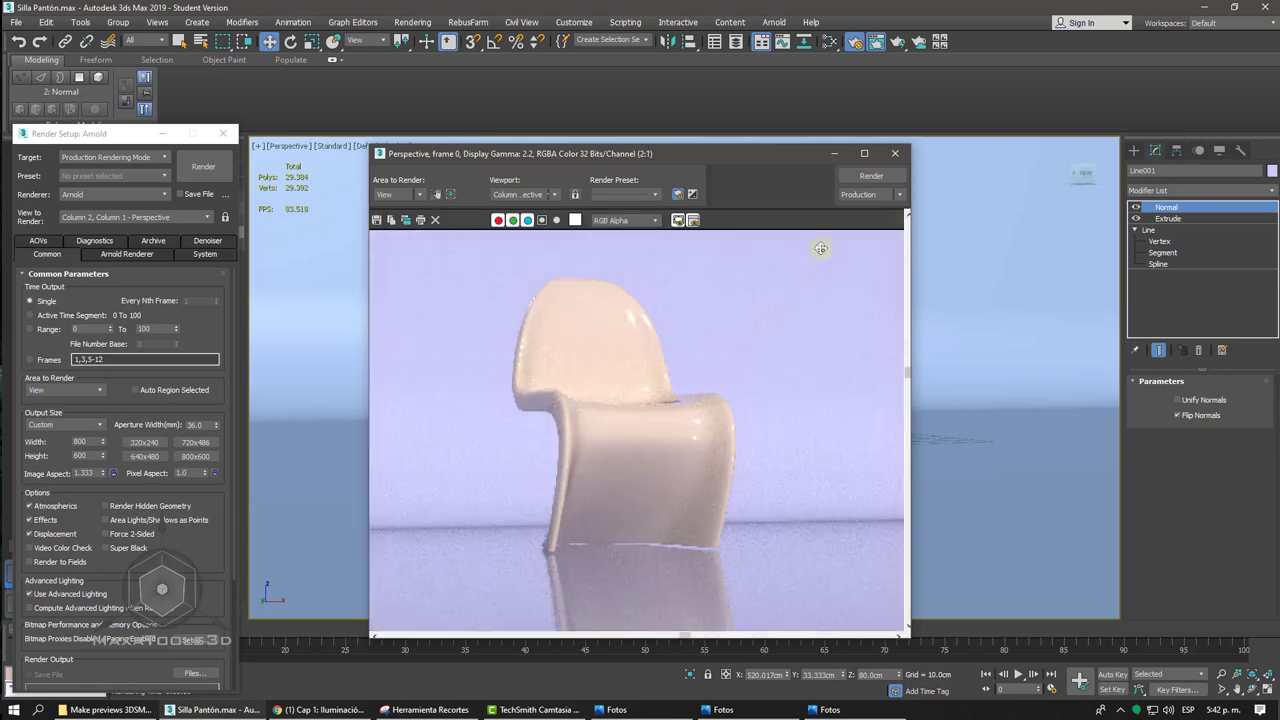
- Close the rendered image and orbit the Perspective view around the chair above its grid
left_click(895, 154)
mouse_move(826, 234)
middle_mouse_down("alt")
mouse_move(683, 400)
mouse_move(694, 386)
middle_mouse_up("alt")
scroll(684, 400, "down", 4)
scroll(694, 386, "up", 3)
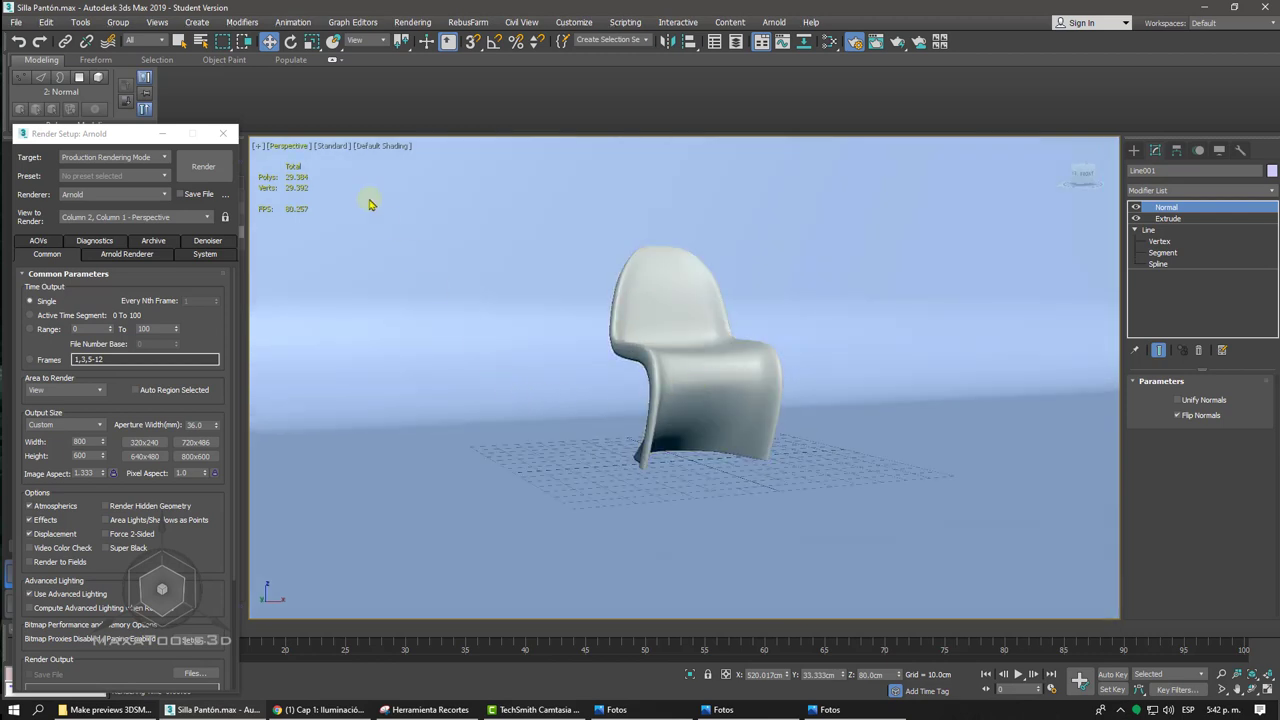
- Turn on Safe Frames (Shift+F) in the Perspective viewport and close Render Setup
left_click(330, 146)
left_click(286, 148)
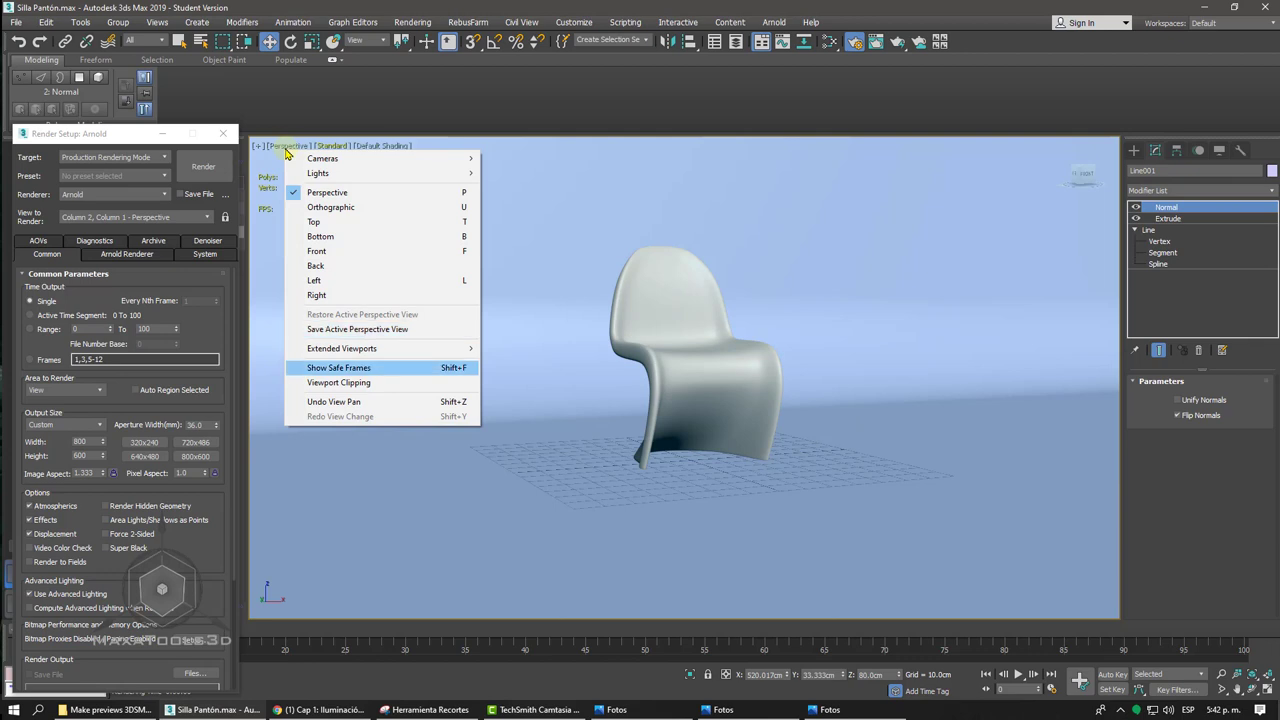
left_click(657, 338)
left_click(657, 338)
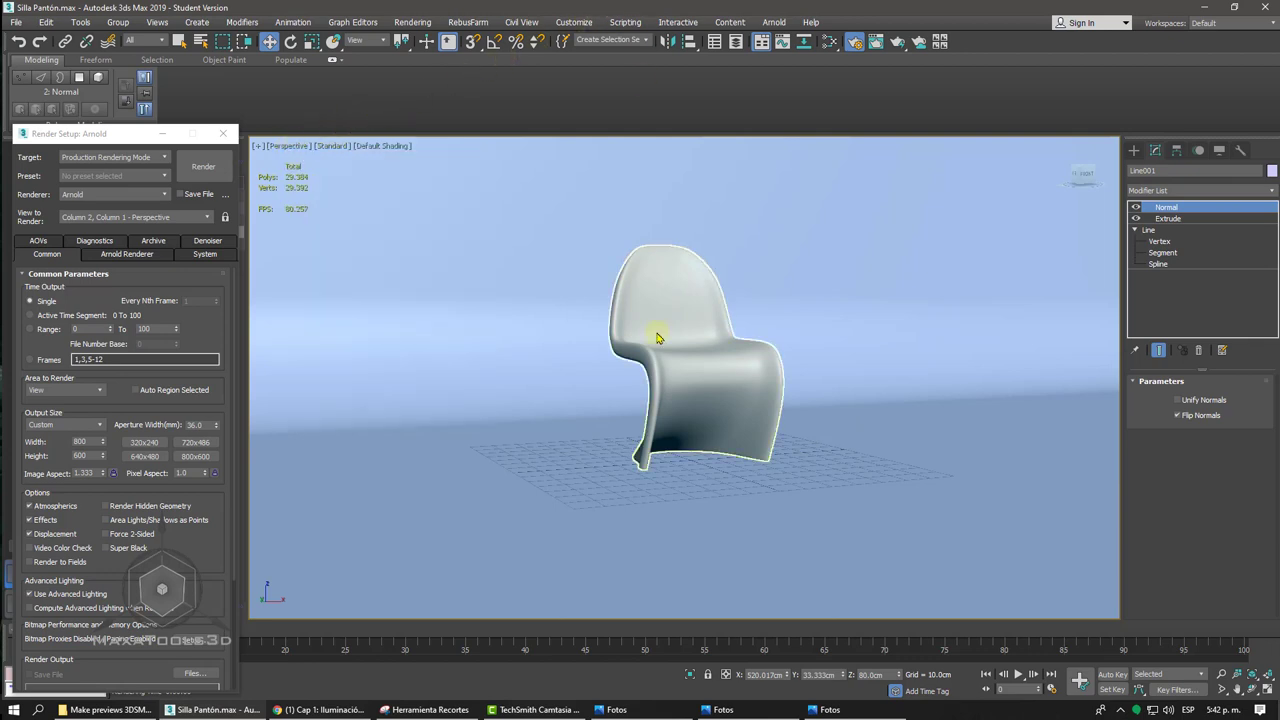
key("shift+f")
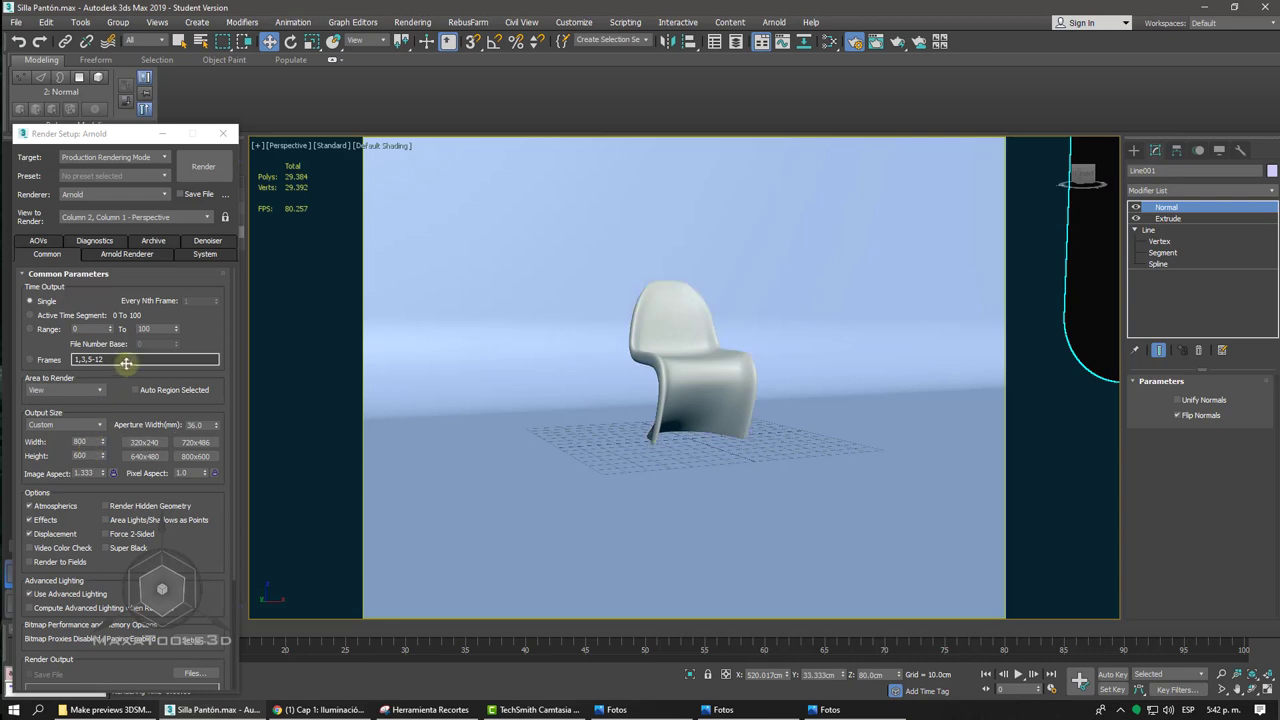
left_click(222, 133)
- Rotate Silla Panton slightly about its vertical Z axis
scroll(609, 333, "up", 3)
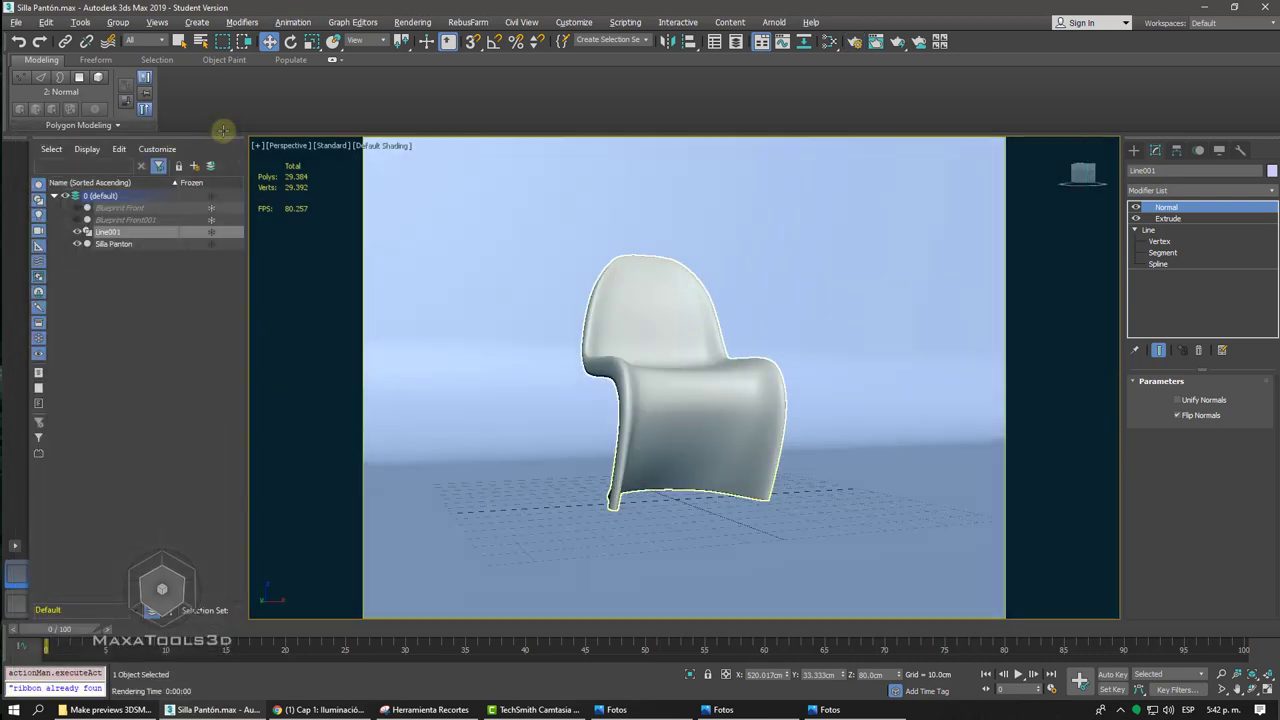
middle_click_drag(600, 340, 620, 335, "alt")
scroll(609, 333, "up", 4)
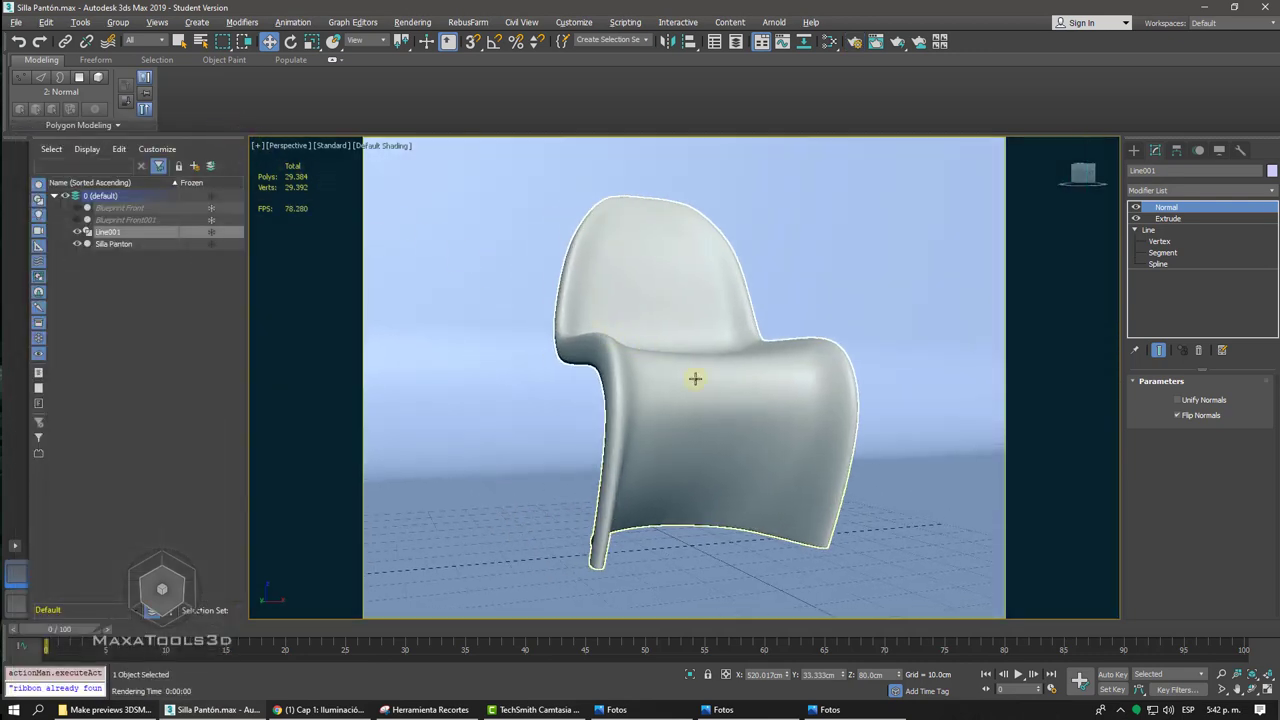
left_click(695, 378)
middle_click_drag(691, 374, 760, 400, "alt")
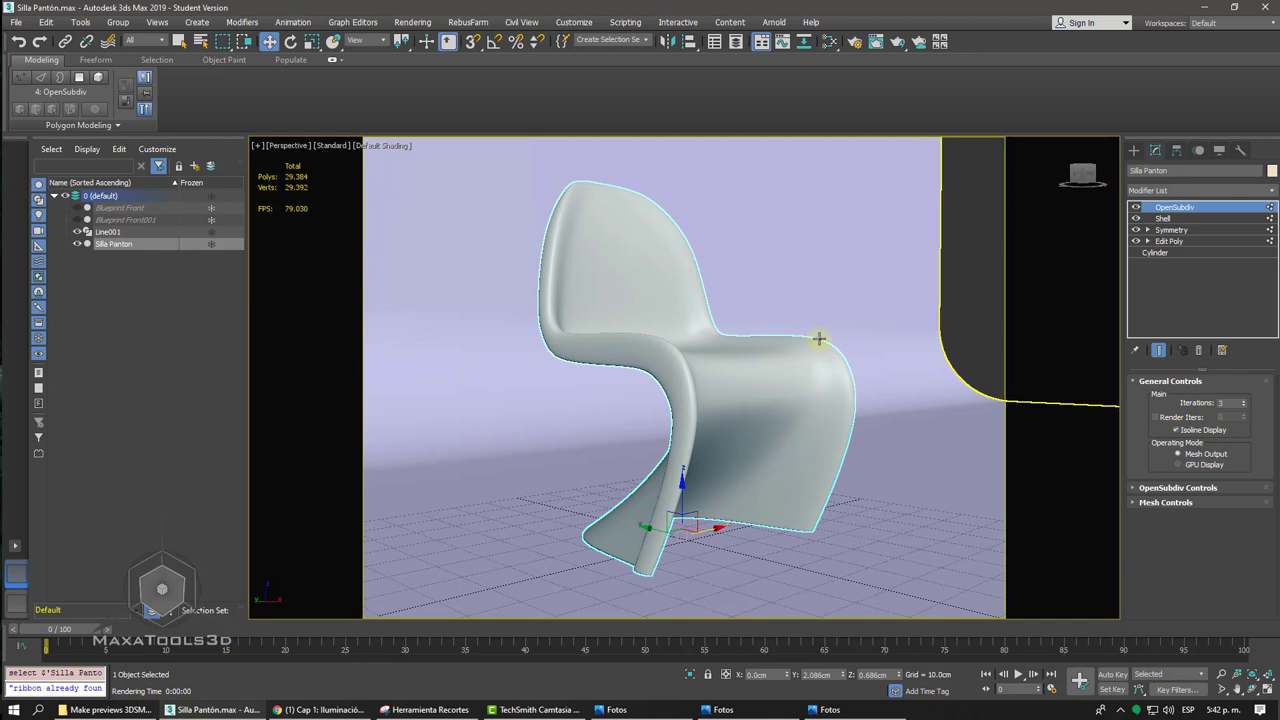
middle_click_drag(847, 309, 847, 309, "alt")
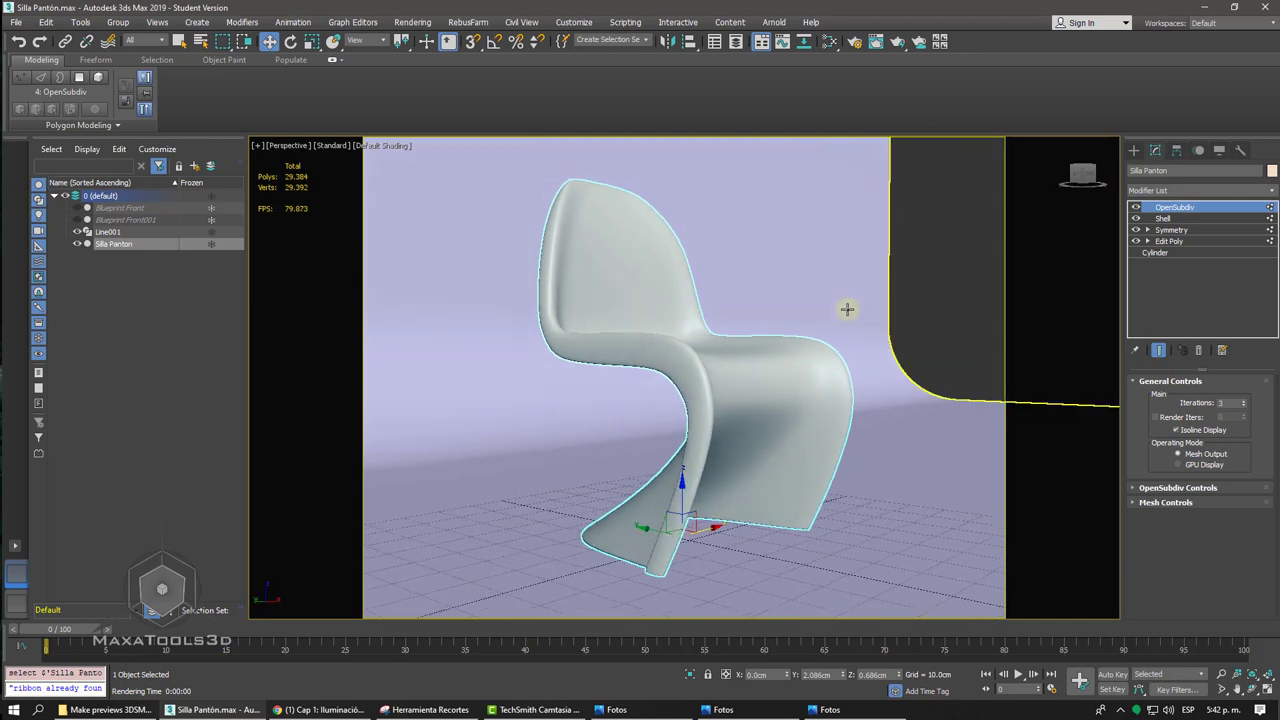
left_click(847, 309)
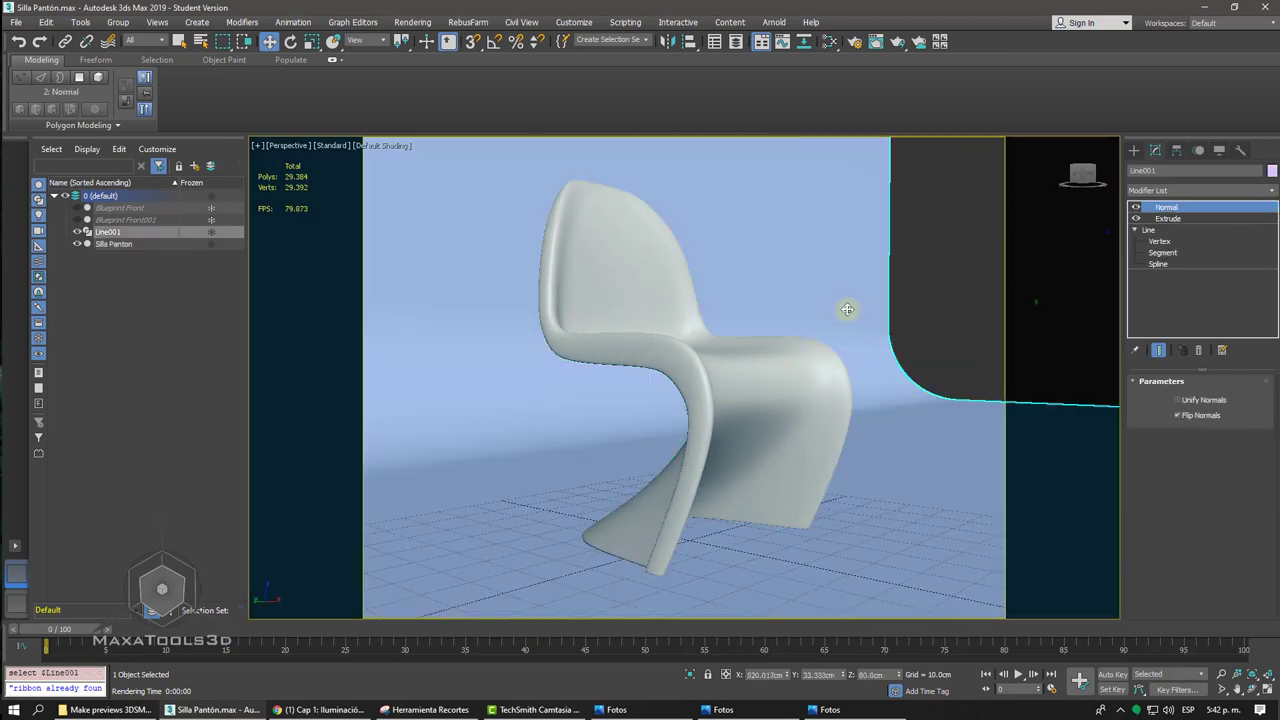
mouse_move(860, 382)
middle_mouse_down("alt")
mouse_move(857, 371)
mouse_move(823, 378)
middle_mouse_up("alt")
left_click(840, 372)
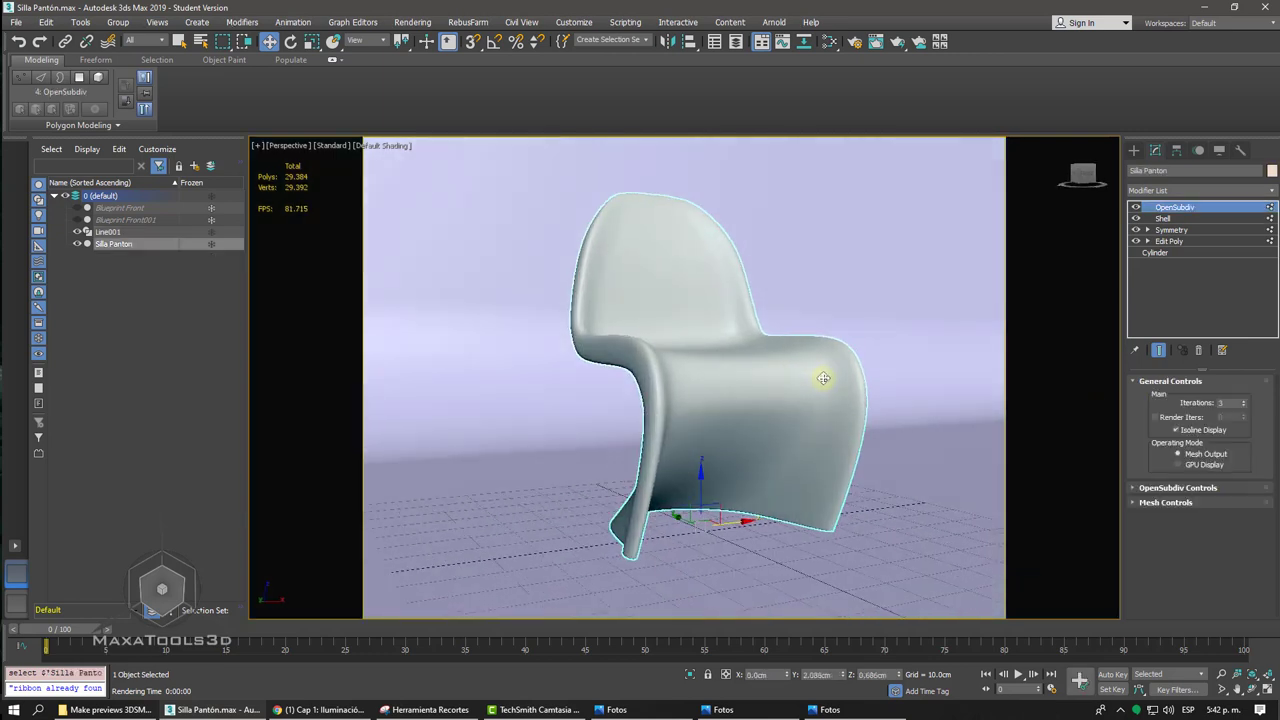
right_click(823, 378)
left_click(803, 403)
mouse_move(714, 523)
left_mouse_down()
mouse_move(697, 543)
mouse_move(727, 548)
mouse_move(729, 529)
left_mouse_up()
- Set Line001's Extrude Amount to 1830 cm
mouse_move(776, 391)
middle_mouse_down()
mouse_move(751, 391)
mouse_move(779, 364)
middle_mouse_up()
scroll(779, 364, "down", 5)
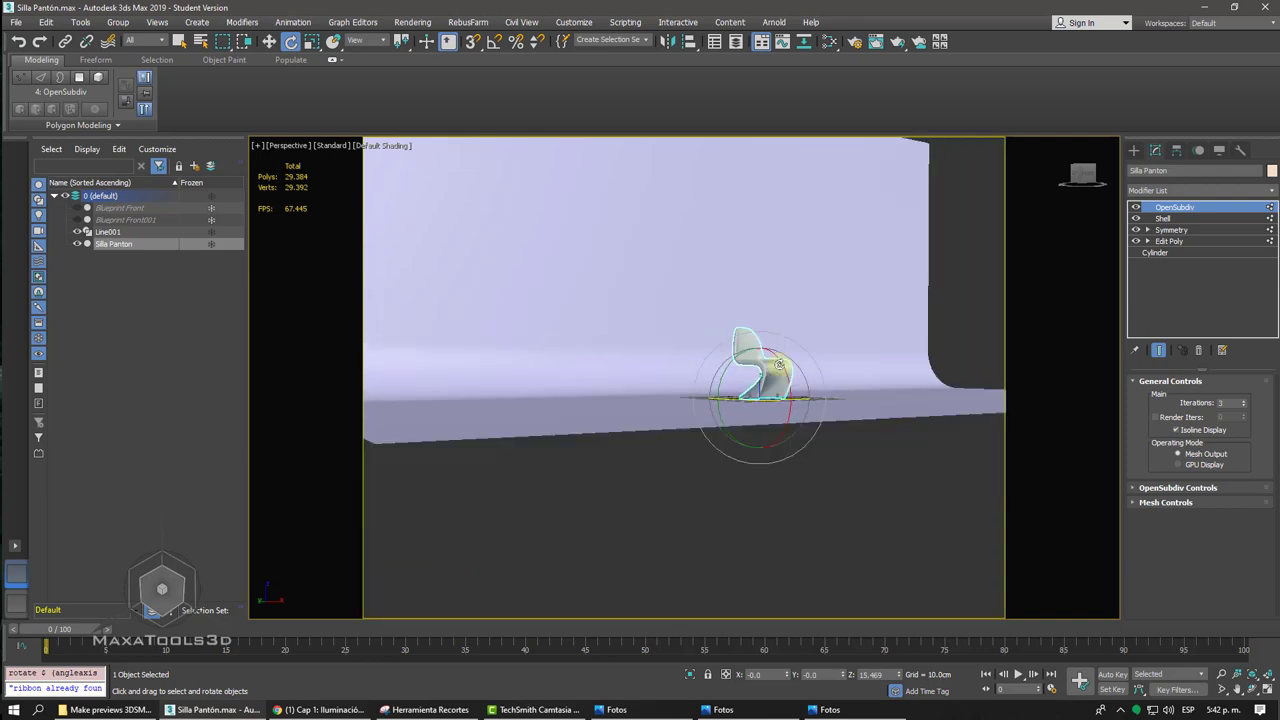
scroll(760, 360, "down", 3)
left_click(899, 292)
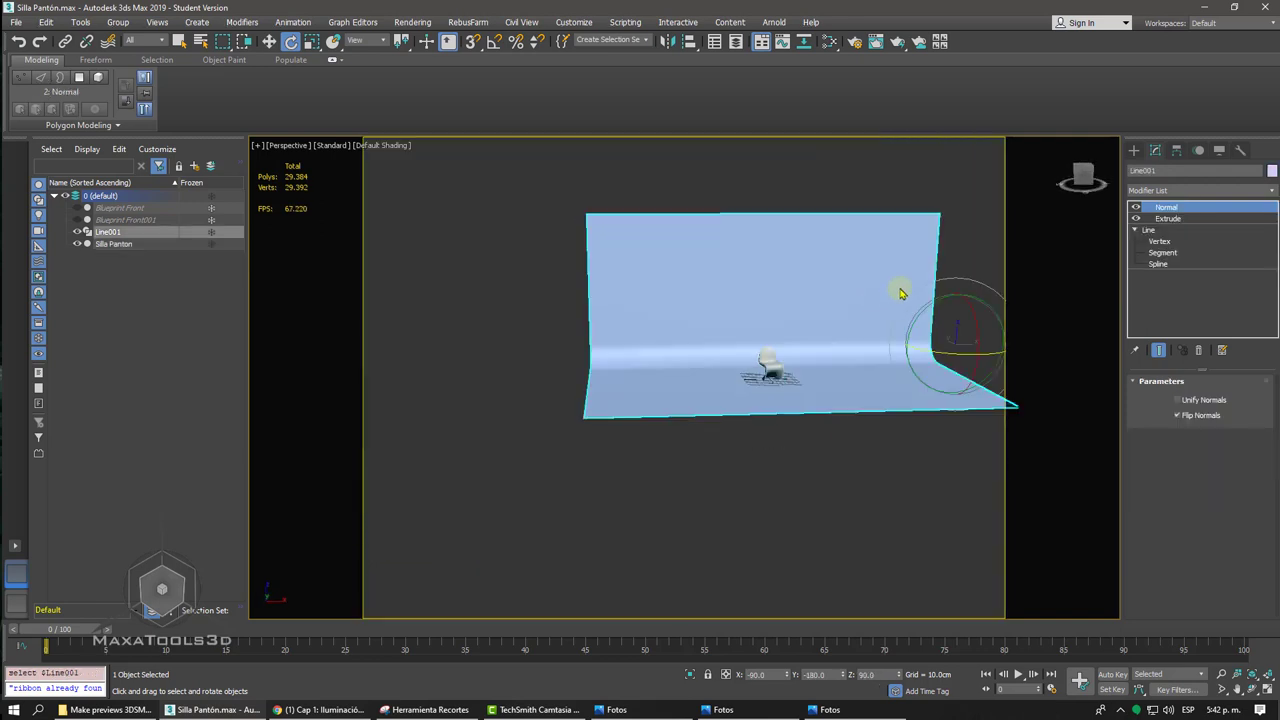
left_click(1168, 218)
mouse_move(1238, 400)
left_mouse_down()
mouse_move(1148, 83)
mouse_move(1070, 683)
left_mouse_up()
- Move the widened backdrop sideways along X behind the chair
scroll(770, 360, "down", 4)
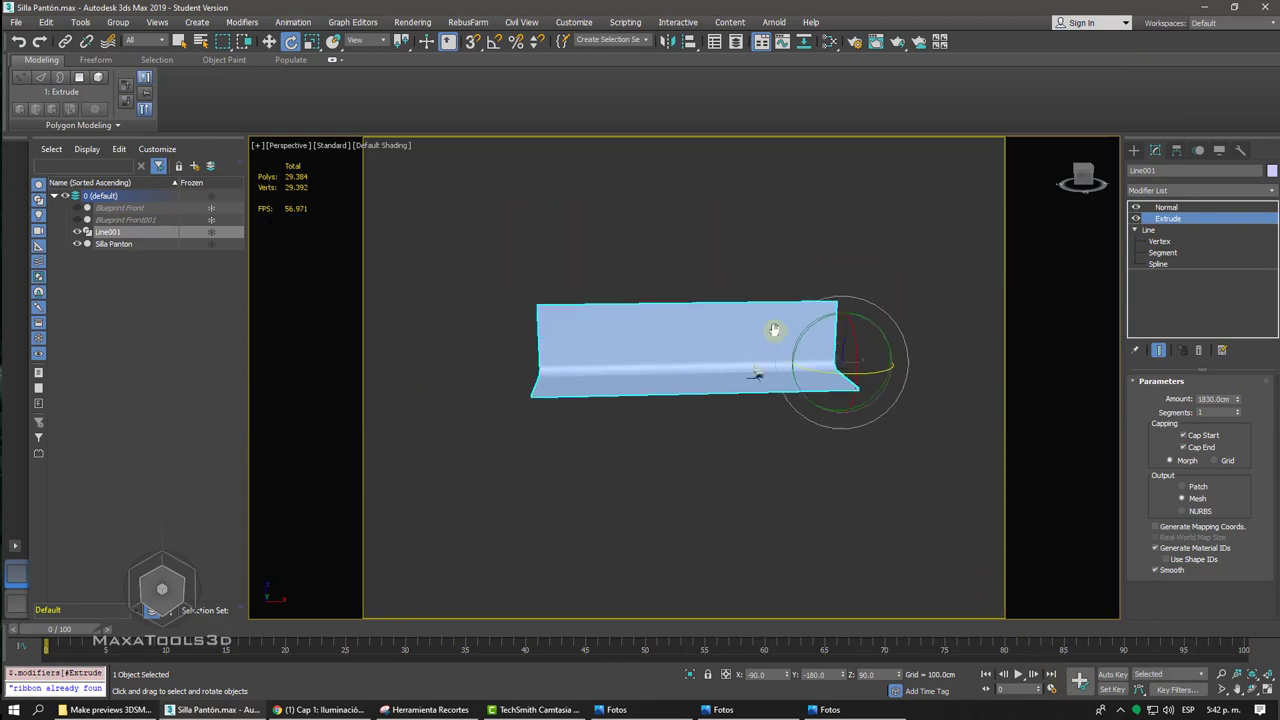
right_click(774, 345)
left_click(817, 345)
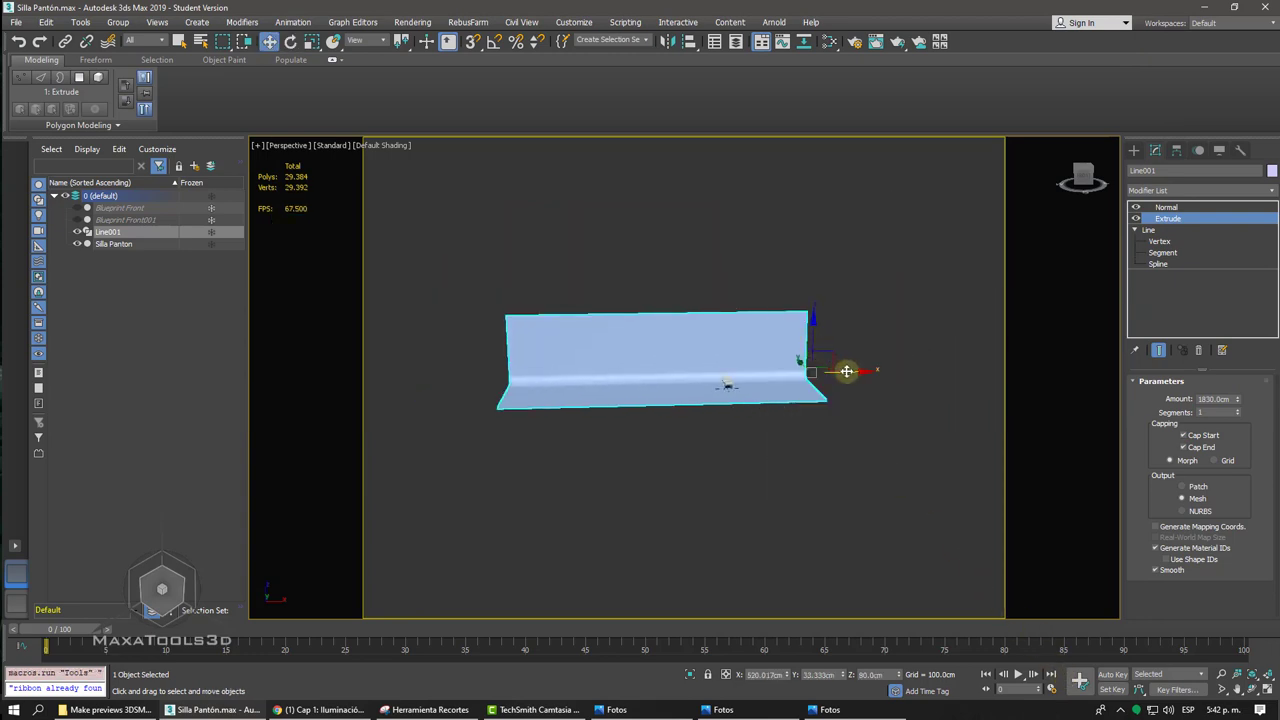
left_click_drag(848, 368, 903, 366)
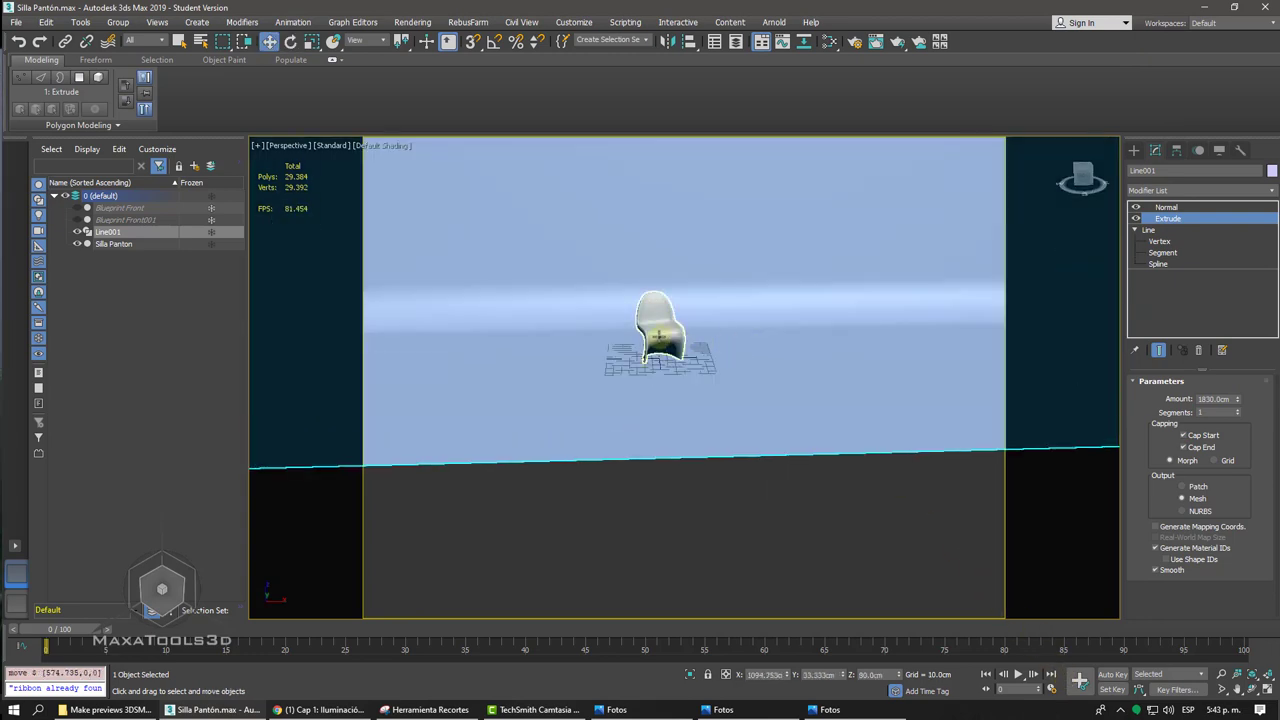
left_click(628, 319)
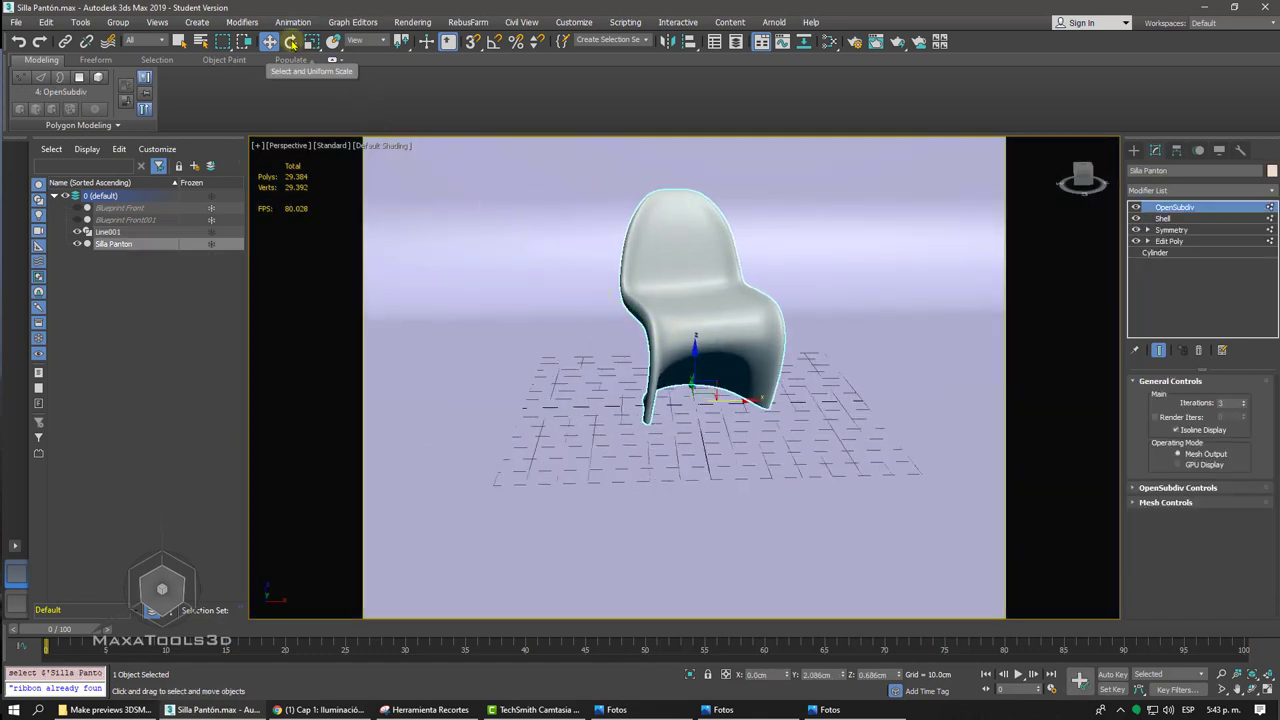
- Set the chair's Z rotation to 0 and save the scene, dismissing the warning
left_click(291, 41)
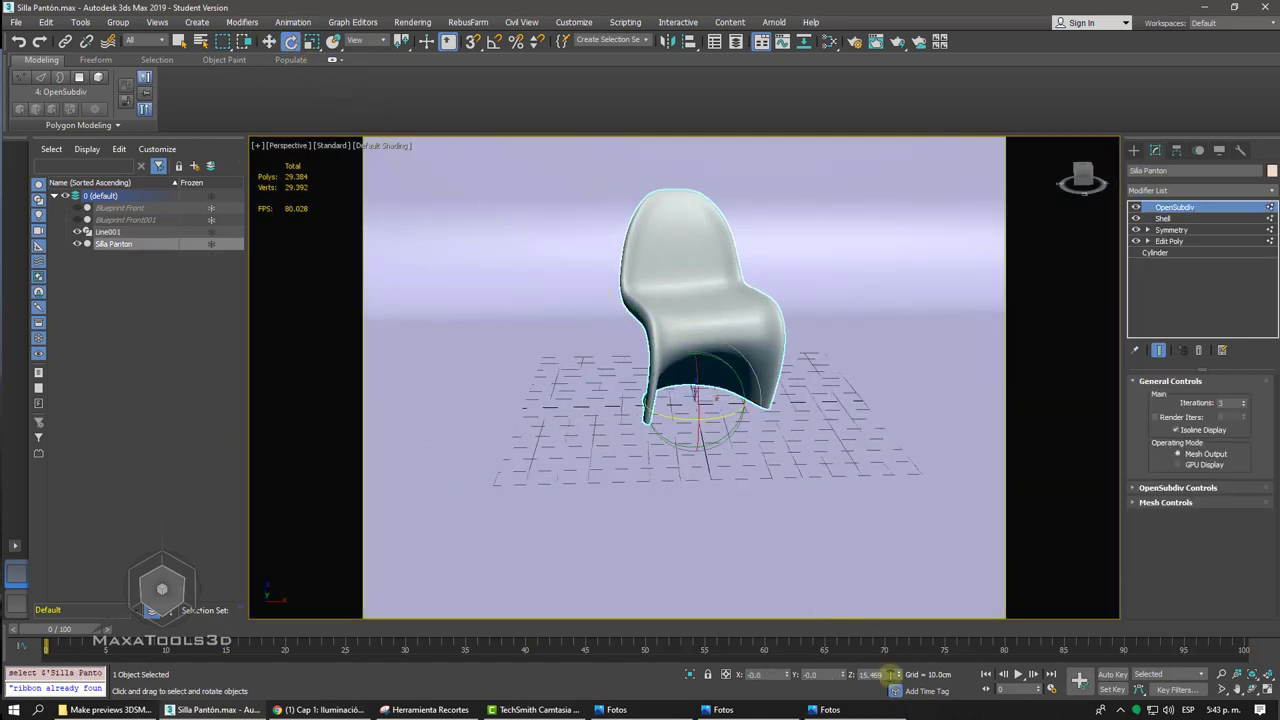
left_click(888, 675)
left_click(873, 675)
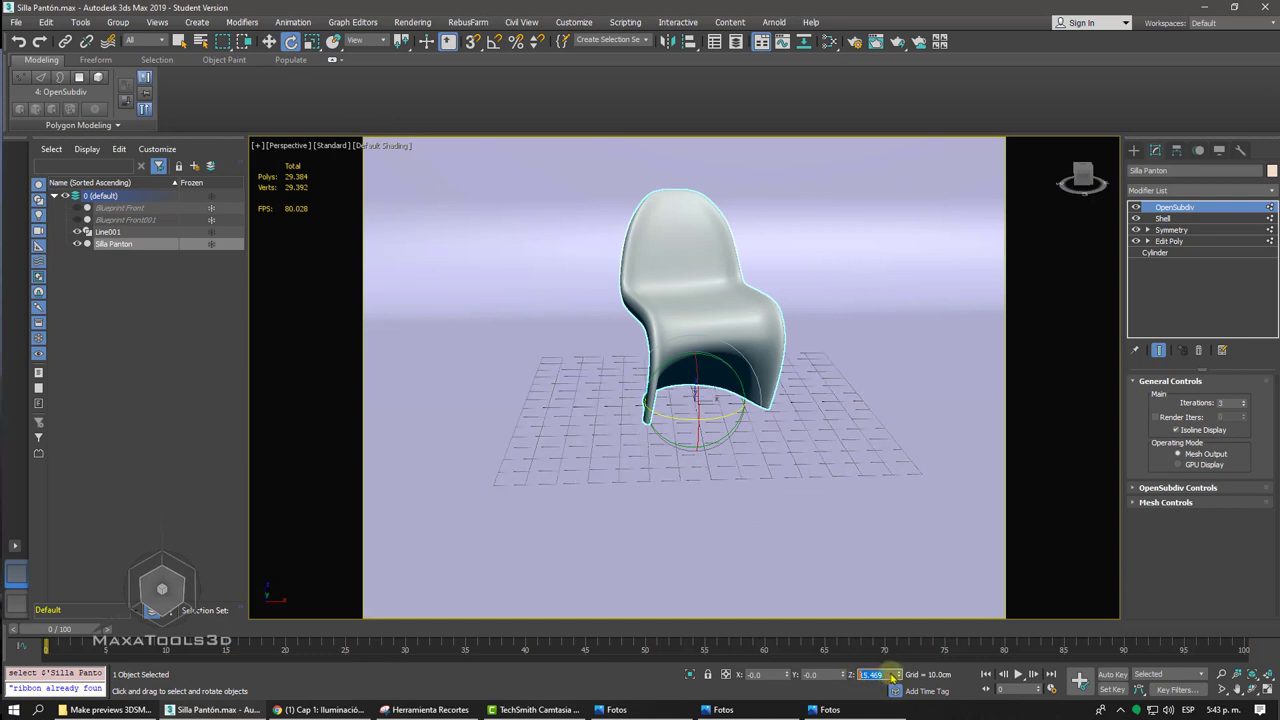
type("0")
key("Return")
key("ctrl+s")
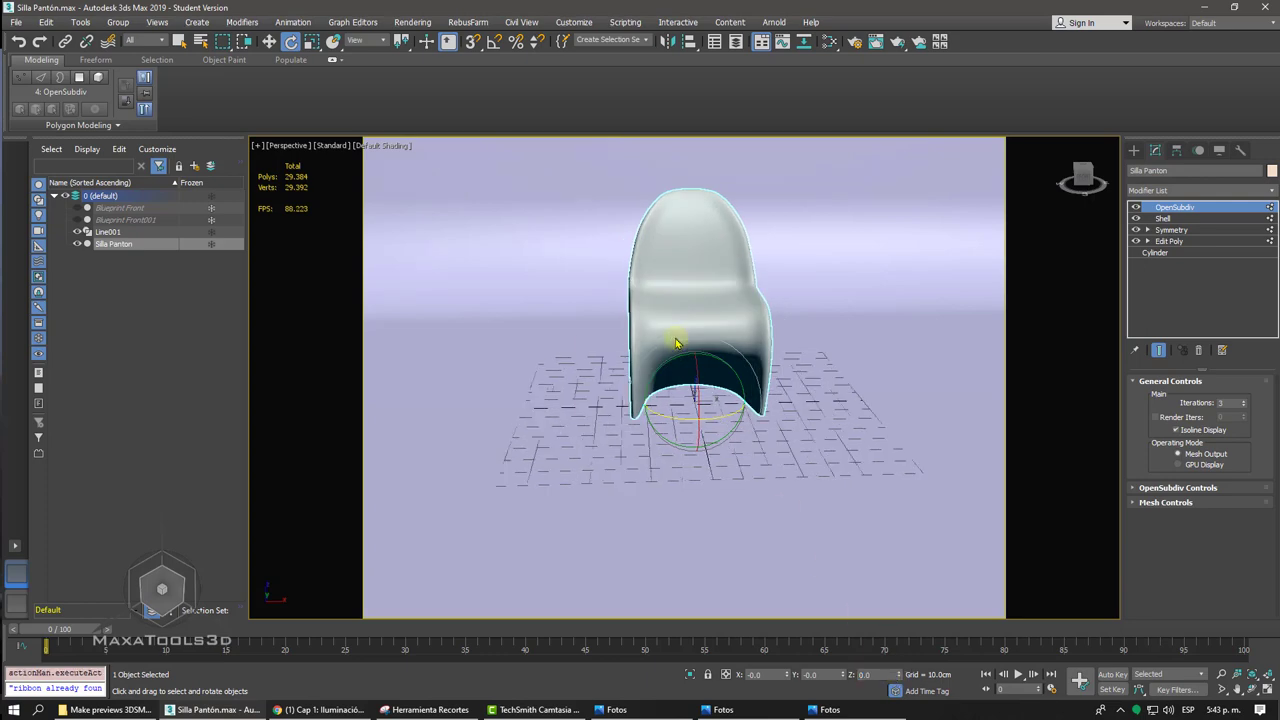
left_click(703, 328)
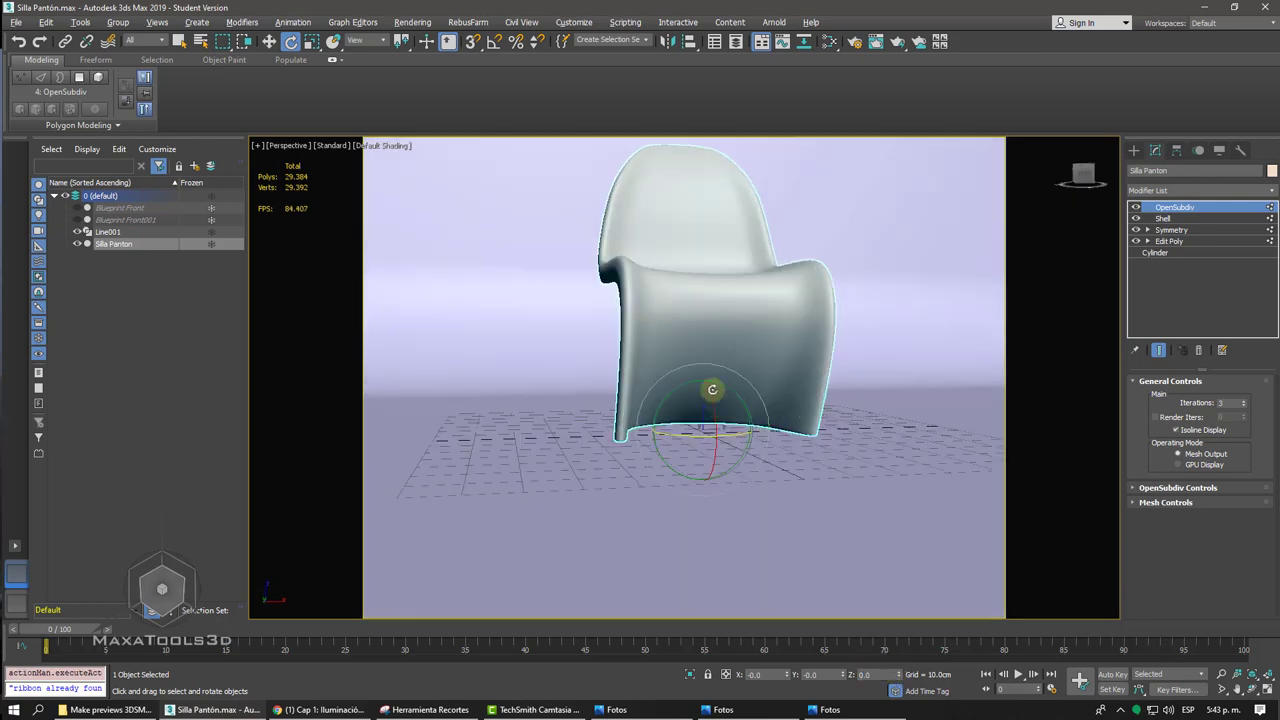
- Orbit and zoom the Perspective view to a close three-quarter angle on the chair
middle_click_drag(705, 328, 717, 420, "alt")
scroll(715, 413, "up", 2)
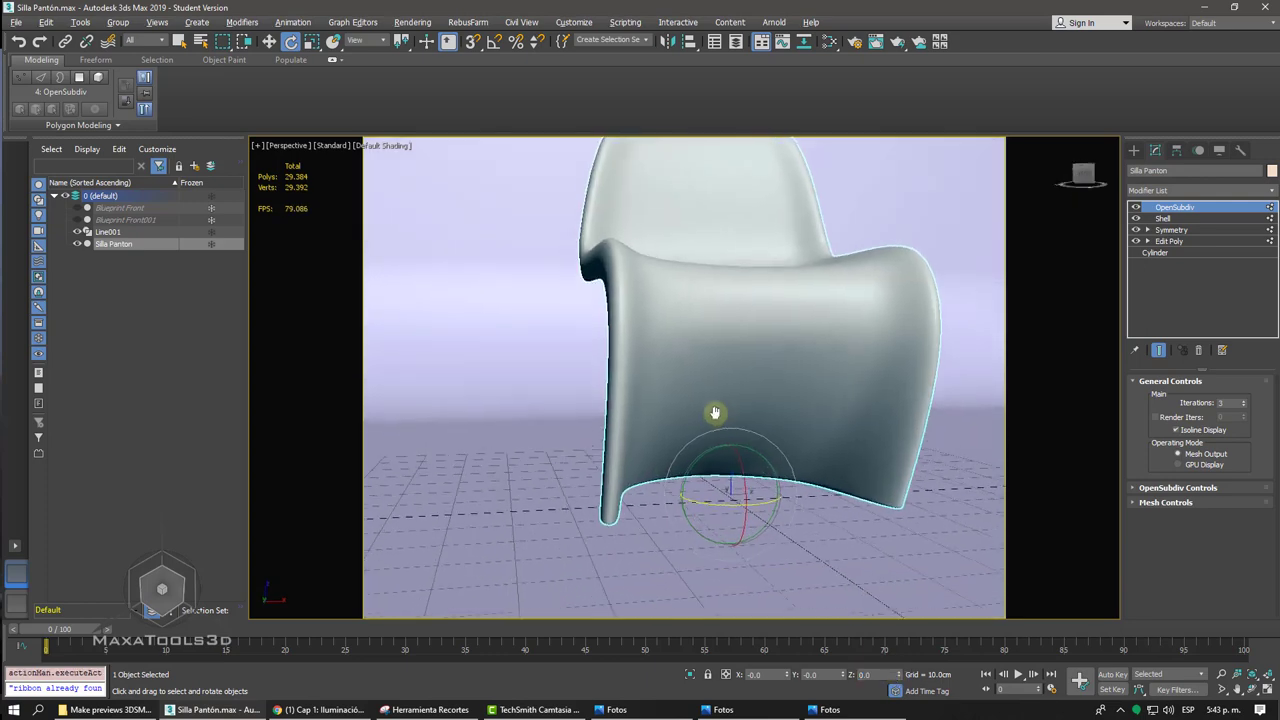
scroll(631, 437, "down", 3)
middle_click_drag(598, 446, 655, 451, "alt")
scroll(600, 443, "up", 2)
scroll(617, 449, "up", 2)
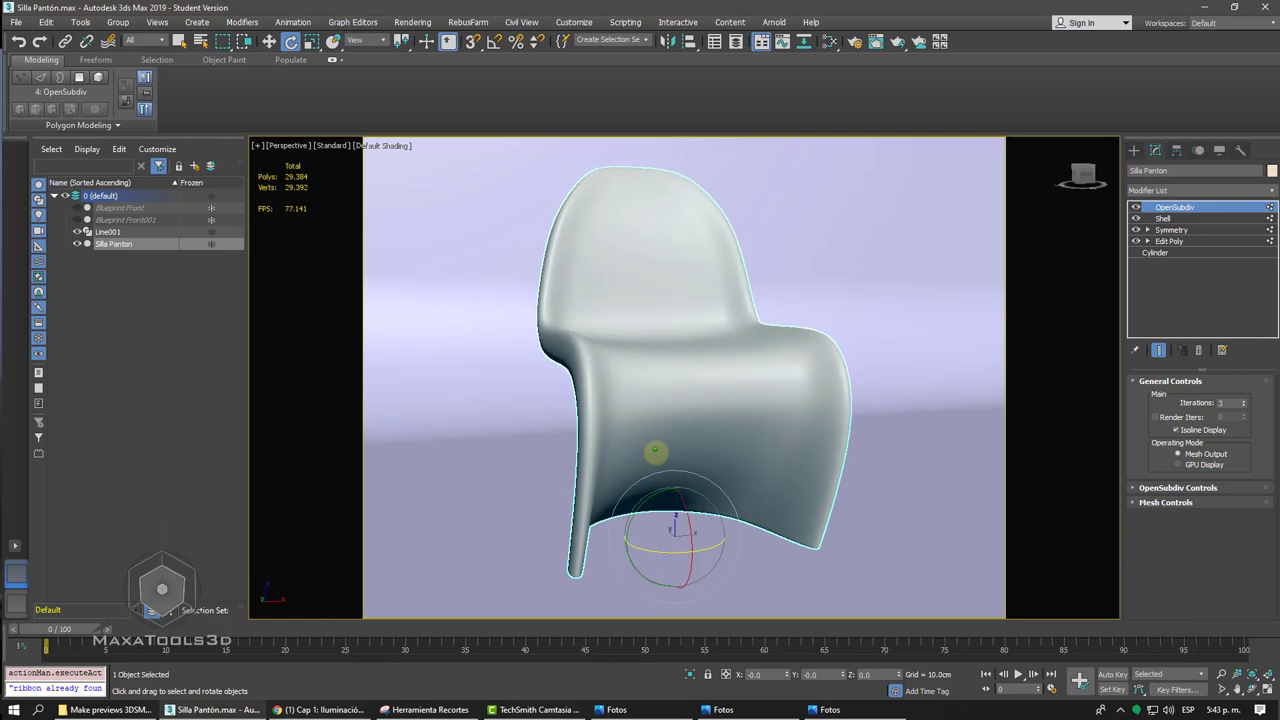
middle_click_drag(609, 263, 612, 265, "alt")
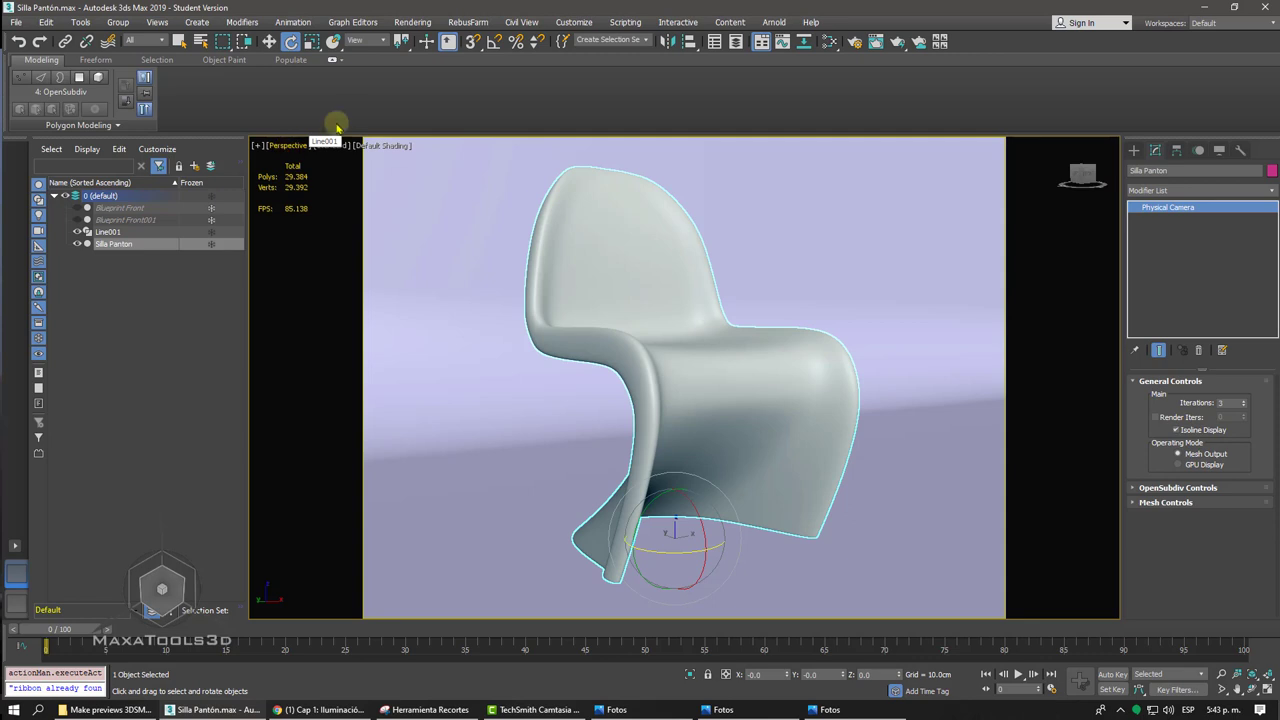
- Create a Physical Camera from the view and rename Line001 to Fondo Sinfin
key("ctrl+c")
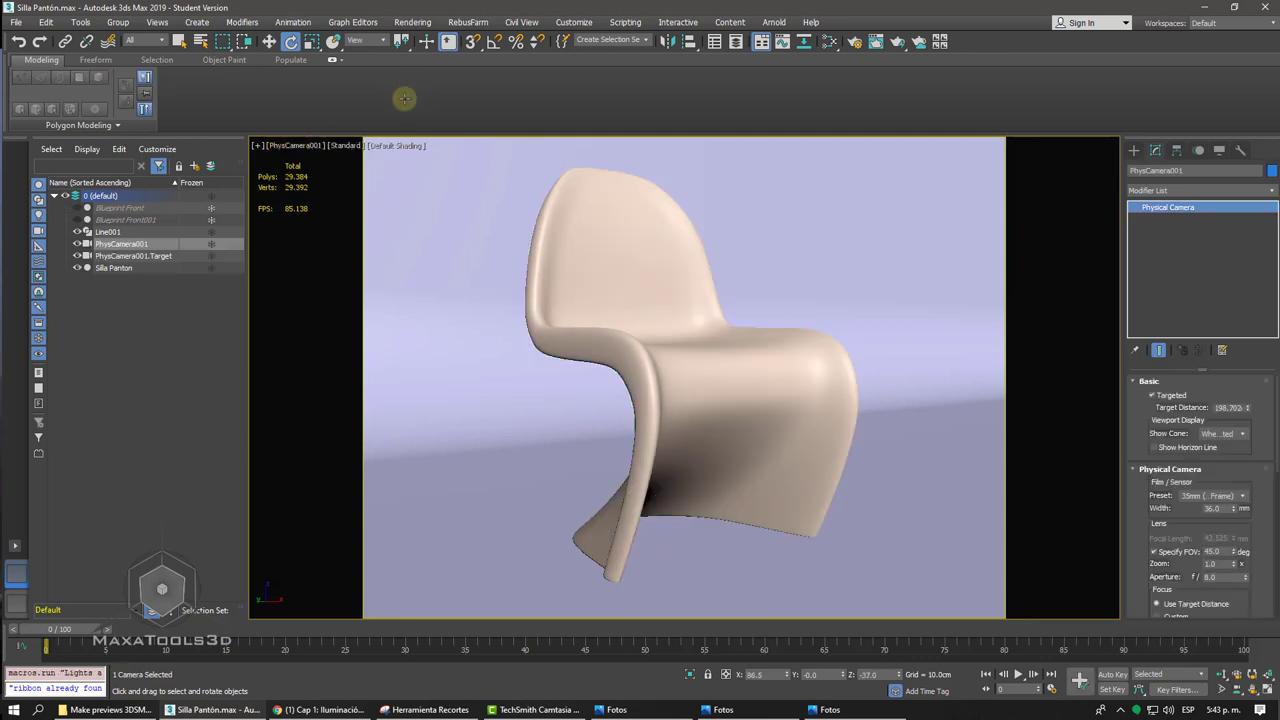
left_click(107, 231)
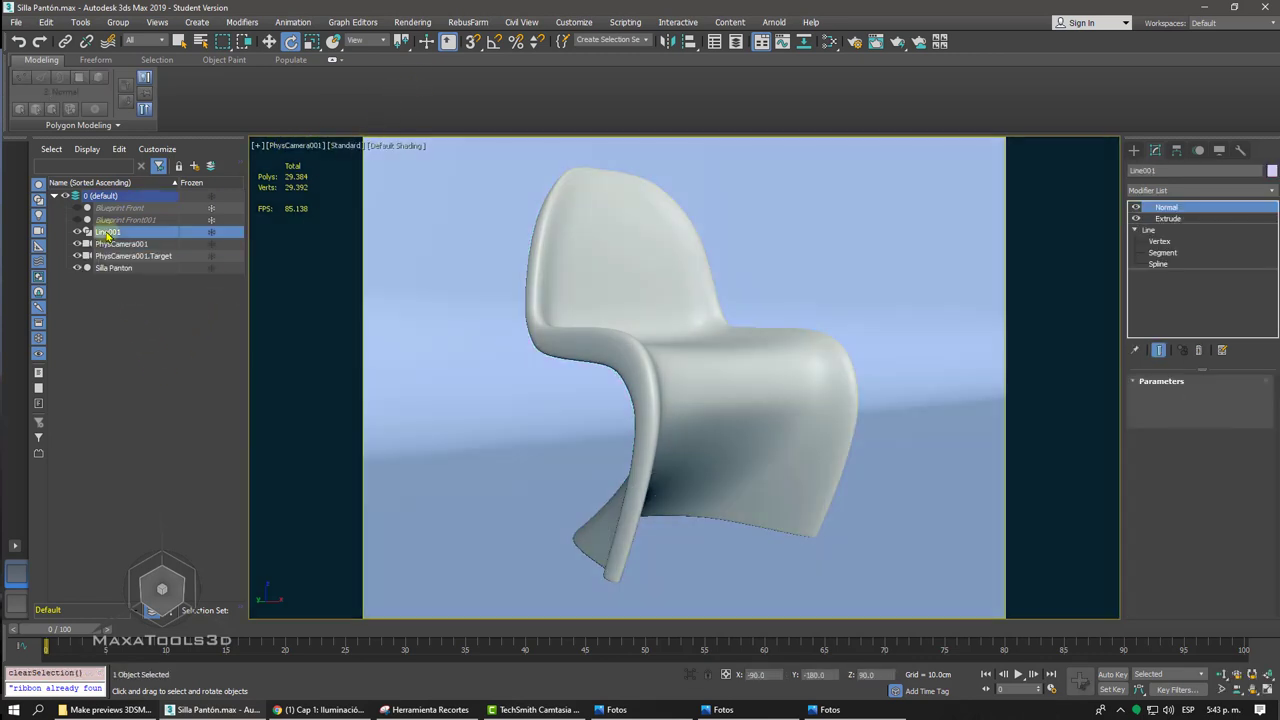
right_click(138, 231)
left_click(168, 285)
type("Fondo Sinfin")
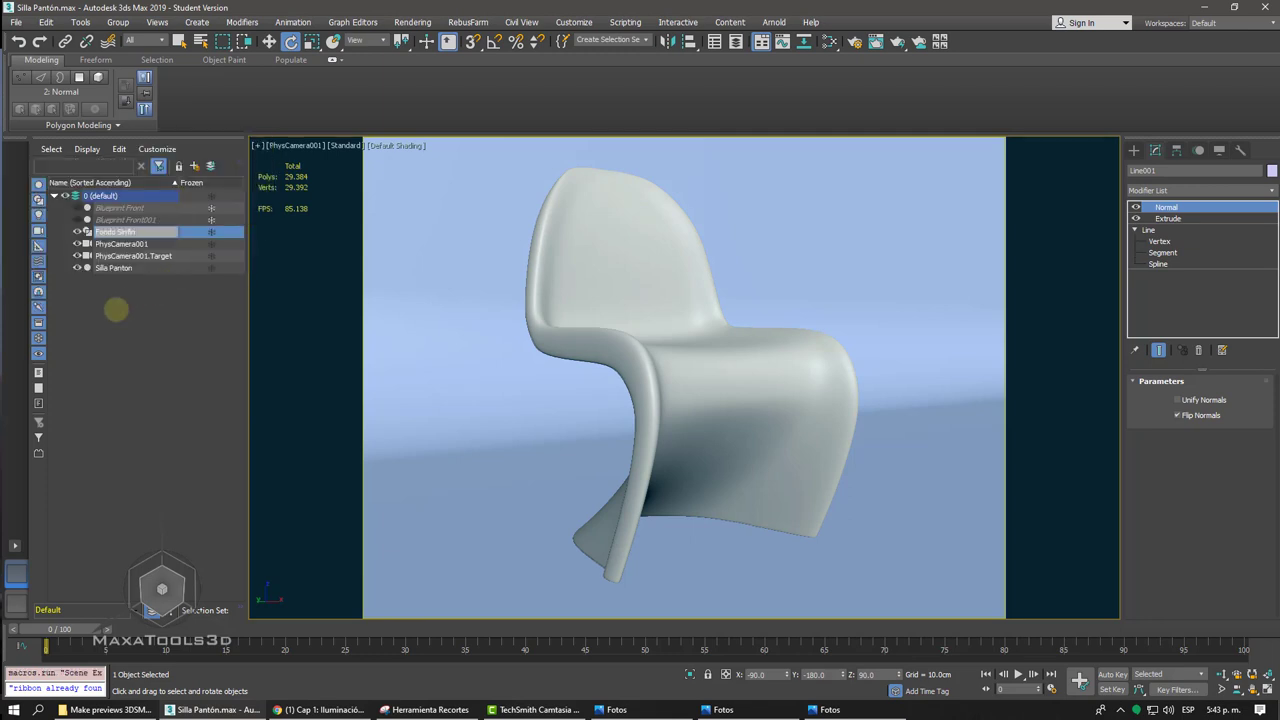
key("Return")
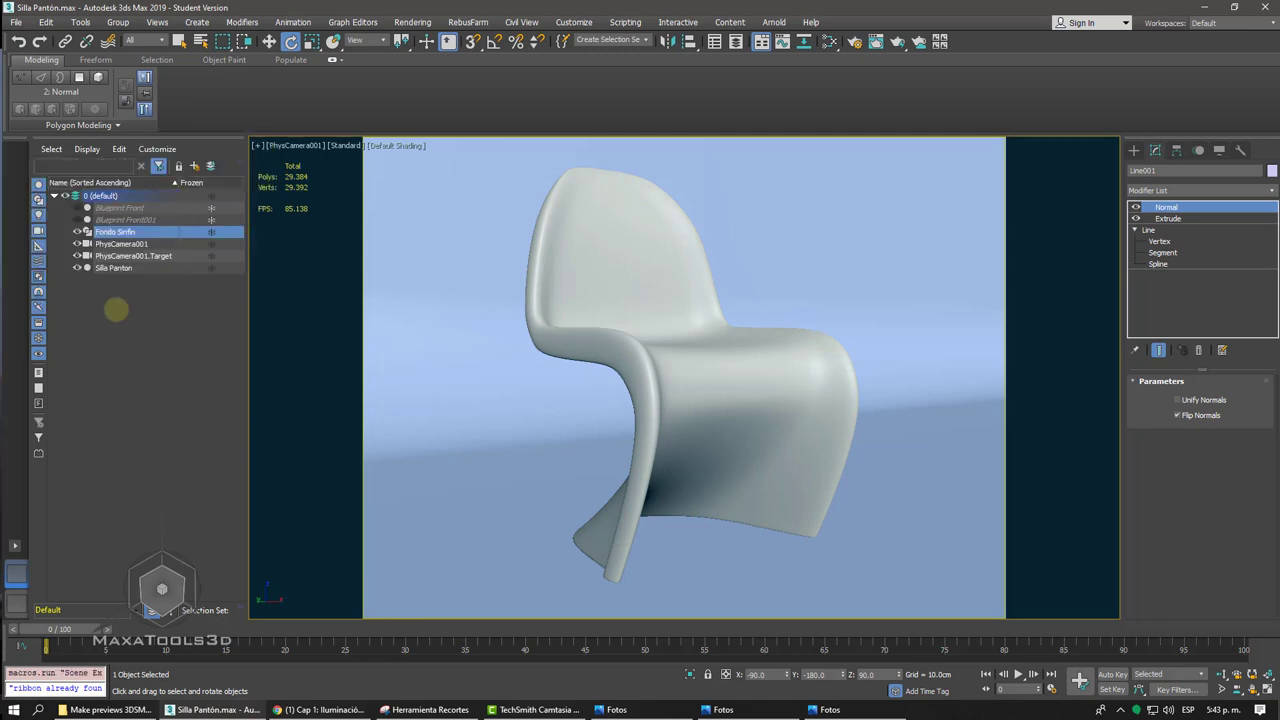
- Switch to Move in the camera viewport and pick the Truck Camera control
right_click(664, 334)
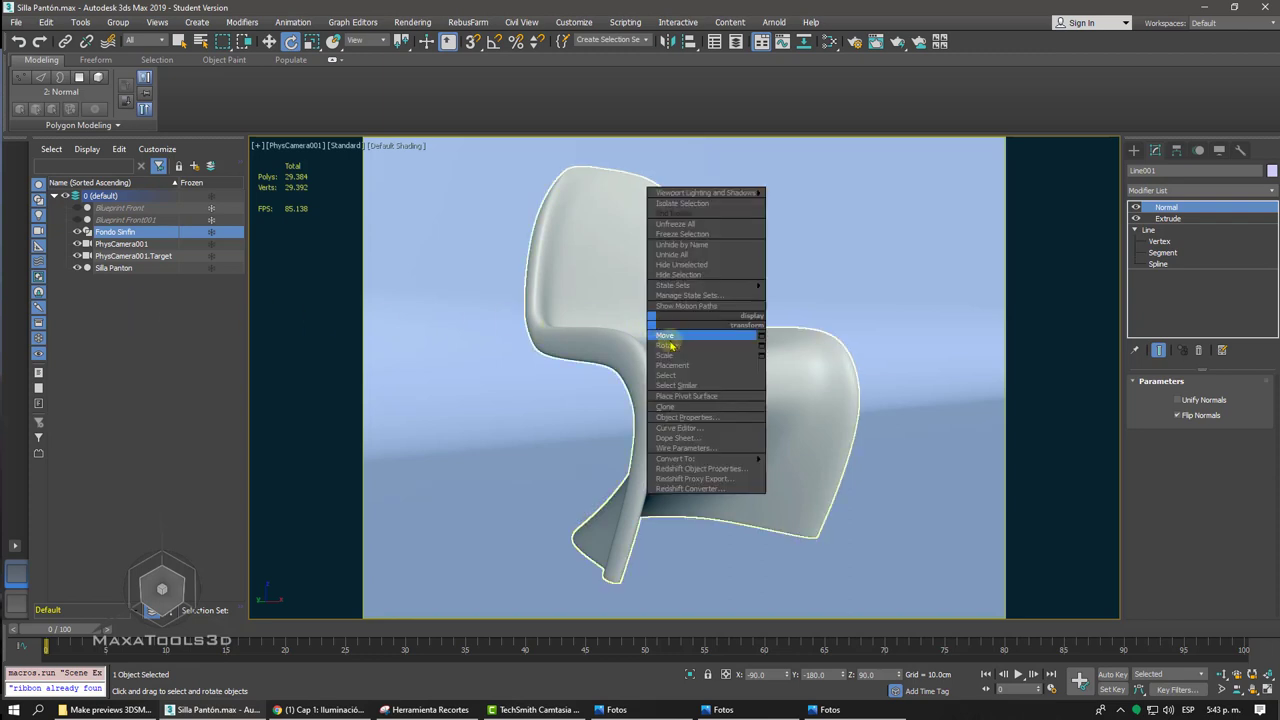
left_click(669, 340)
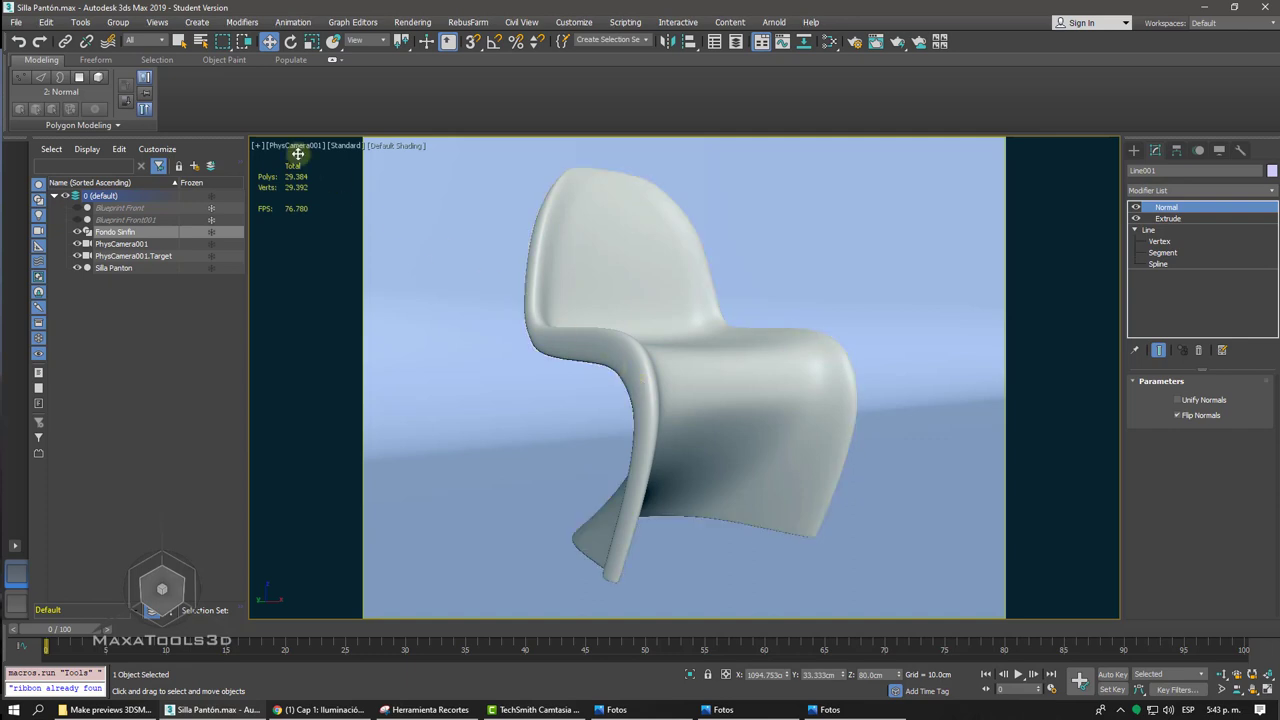
left_click(1238, 693)
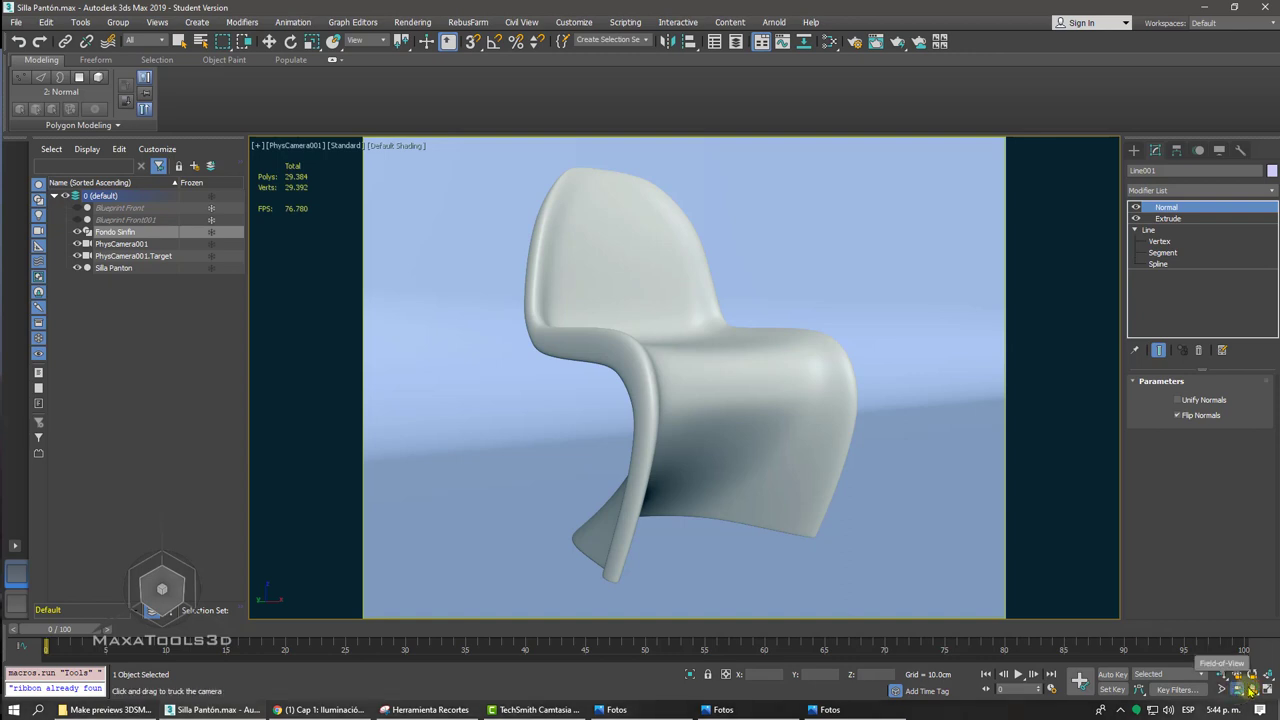
- Truck, orbit and dolly PhysCamera001 to frame the chair closer and more frontally
left_click_drag(771, 459, 762, 457)
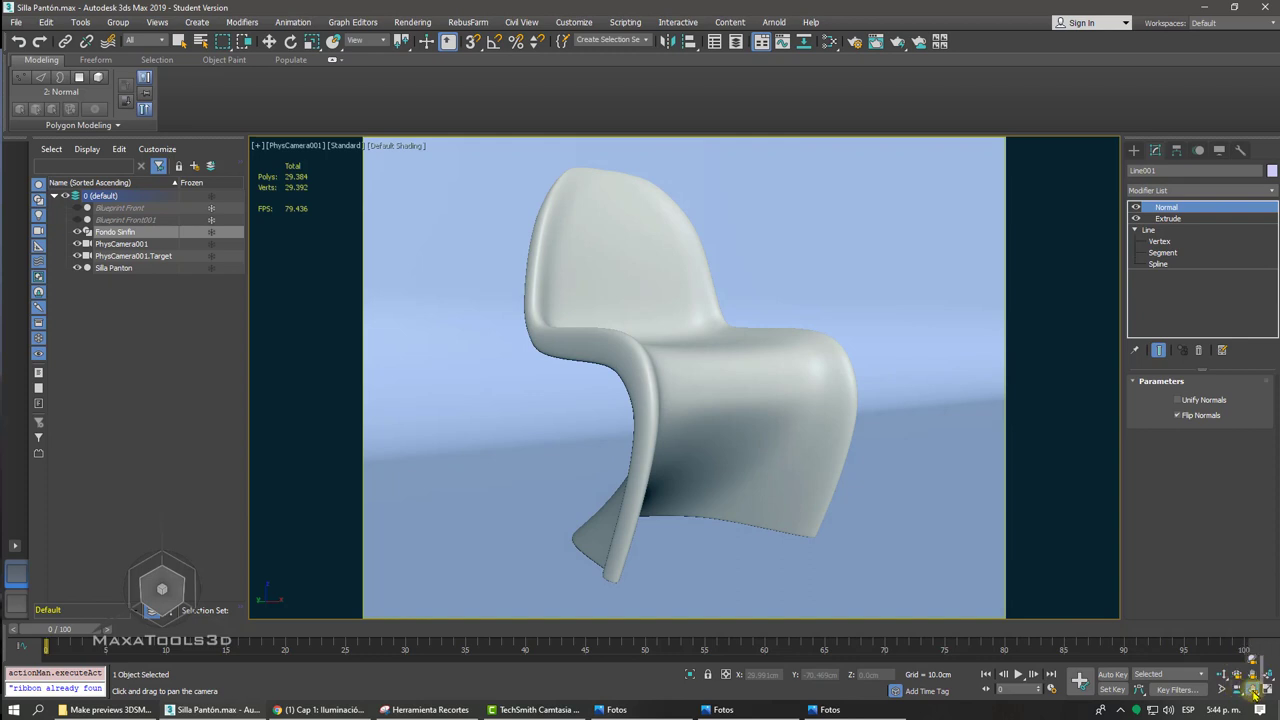
left_click(1253, 691)
mouse_move(678, 420)
left_mouse_down()
mouse_move(658, 422)
mouse_move(666, 414)
mouse_move(834, 497)
left_mouse_up()
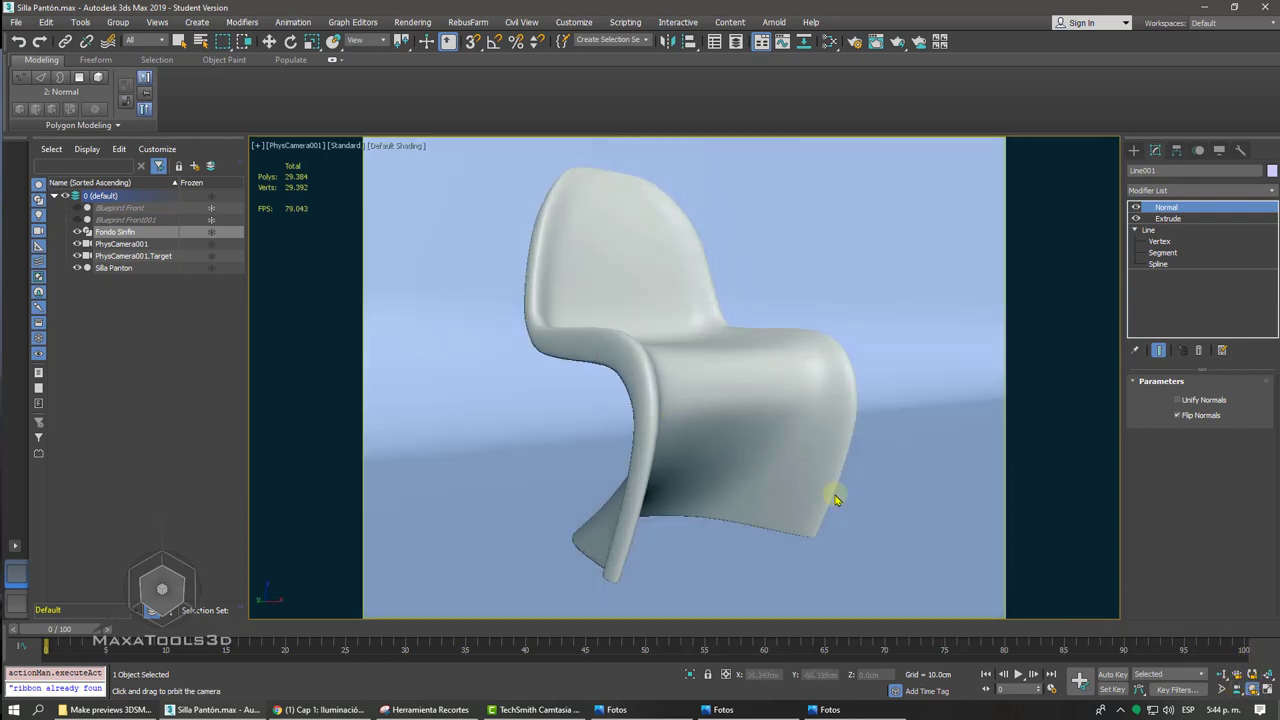
left_click_drag(711, 400, 634, 400)
left_click(1220, 671)
left_click(1236, 679)
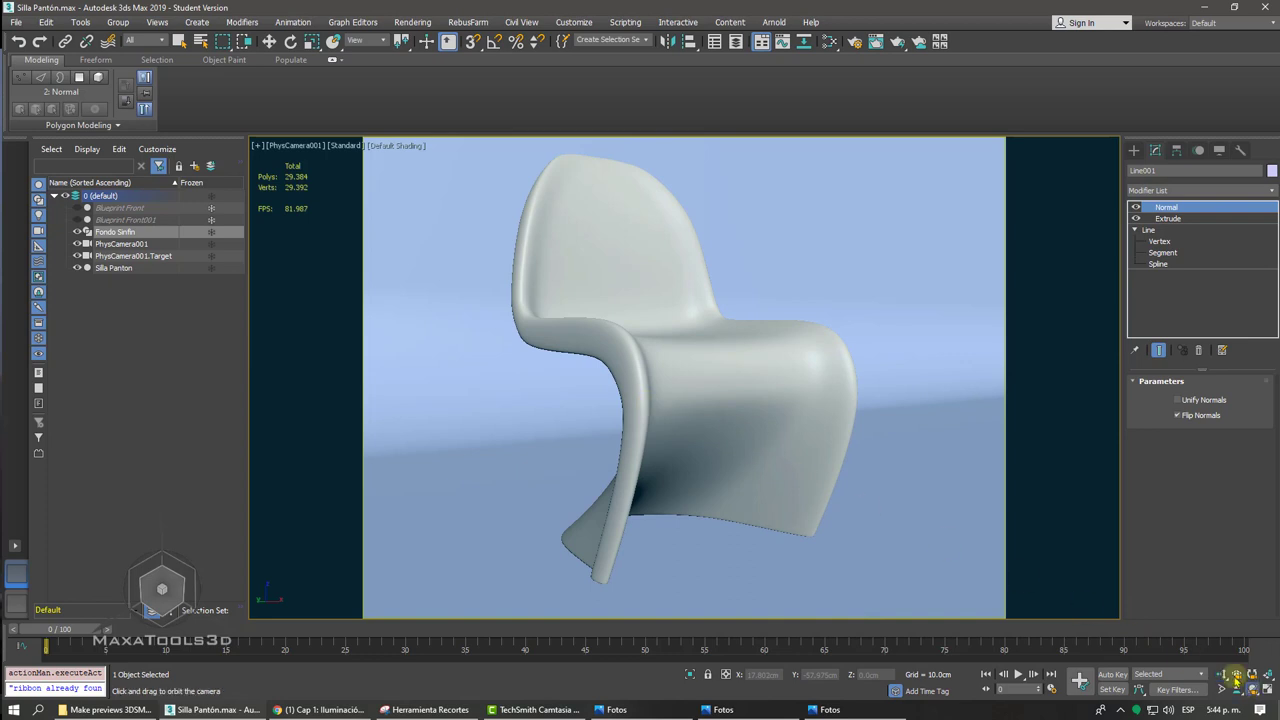
mouse_move(749, 372)
left_mouse_down()
mouse_move(737, 380)
mouse_move(749, 374)
left_mouse_up()
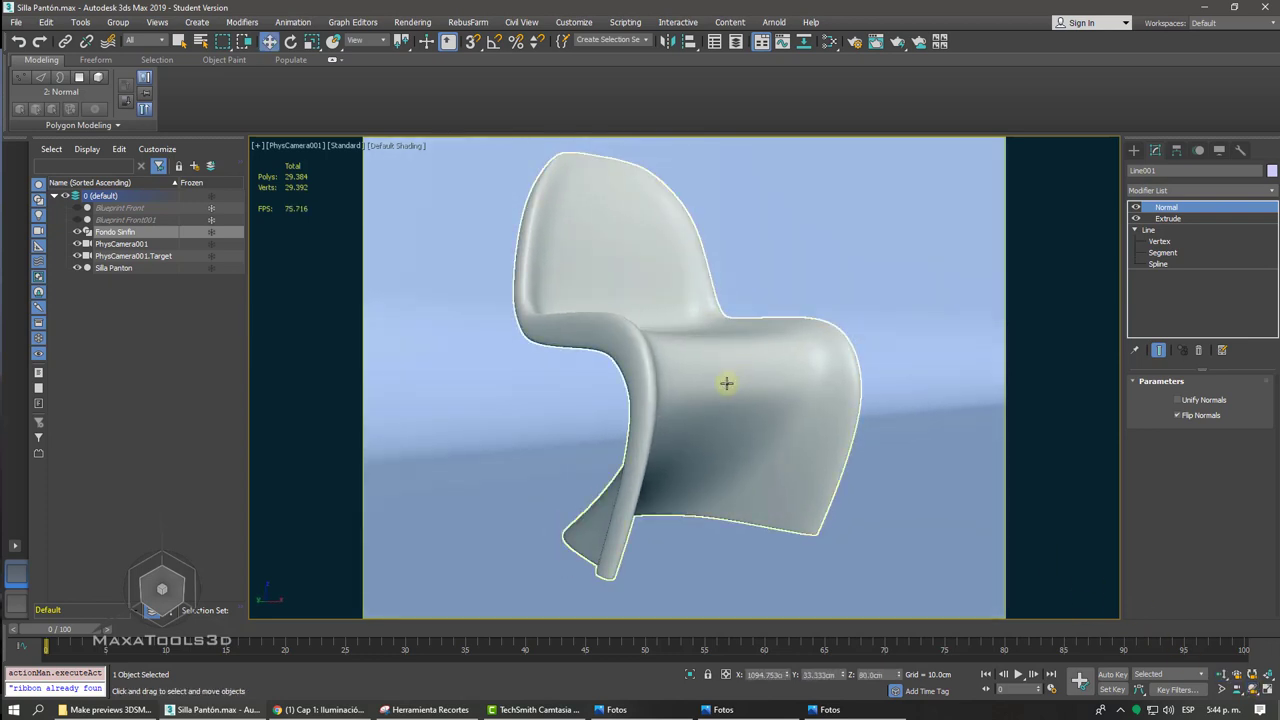
right_click(725, 386)
middle_click_drag(640, 403, 643, 404)
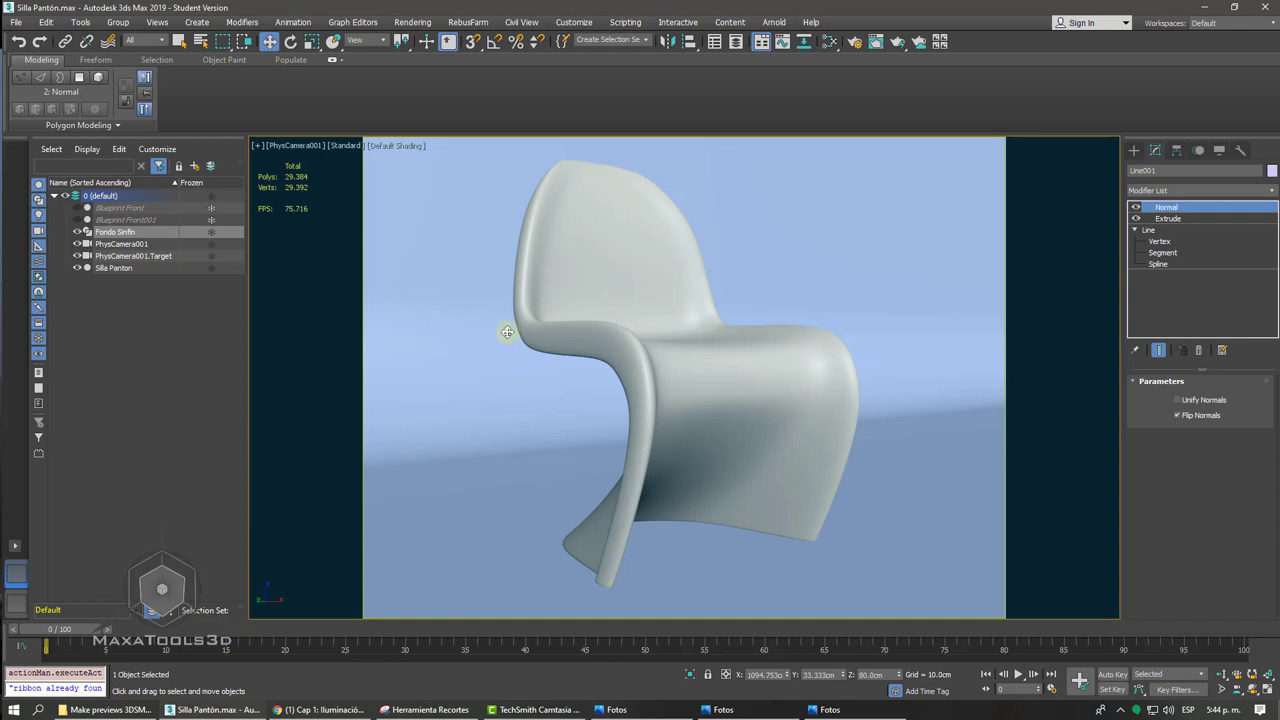
- In Perspective view, select the camera with its target and raise them slightly on Z
key("p")
scroll(431, 328, "down", 3)
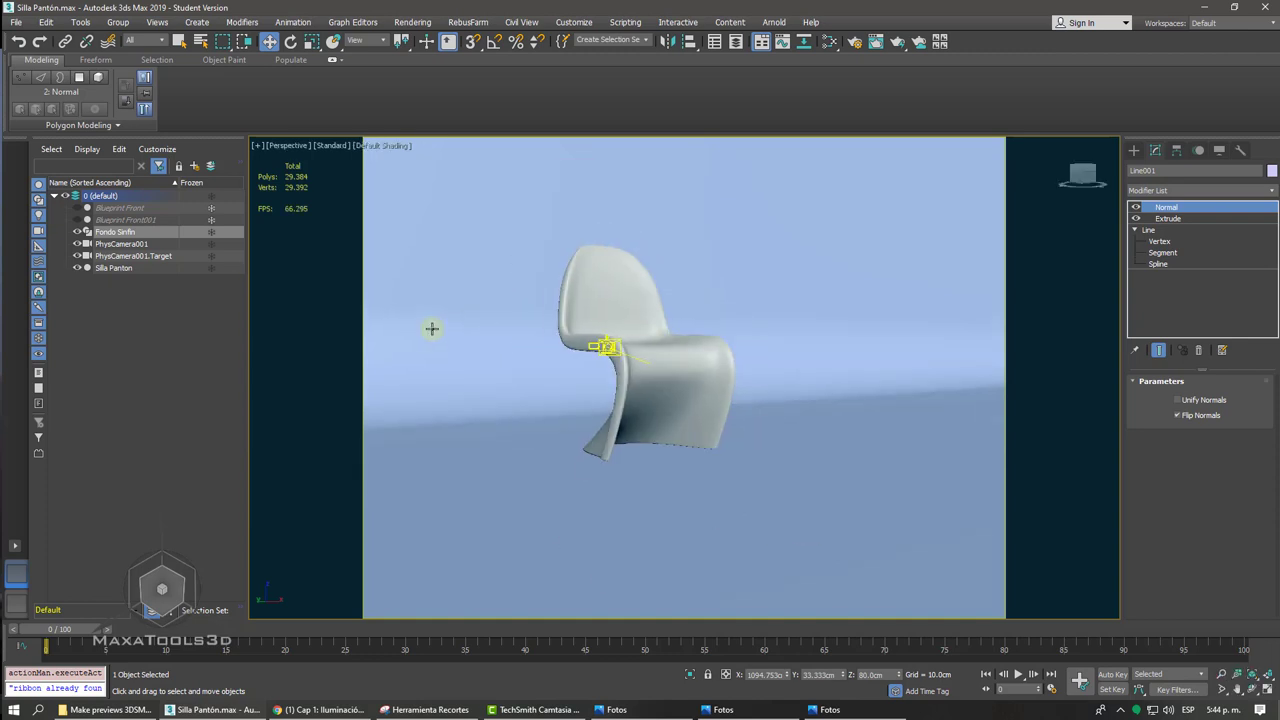
scroll(431, 328, "down", 5)
scroll(431, 328, "down", 2)
scroll(431, 328, "up", 8)
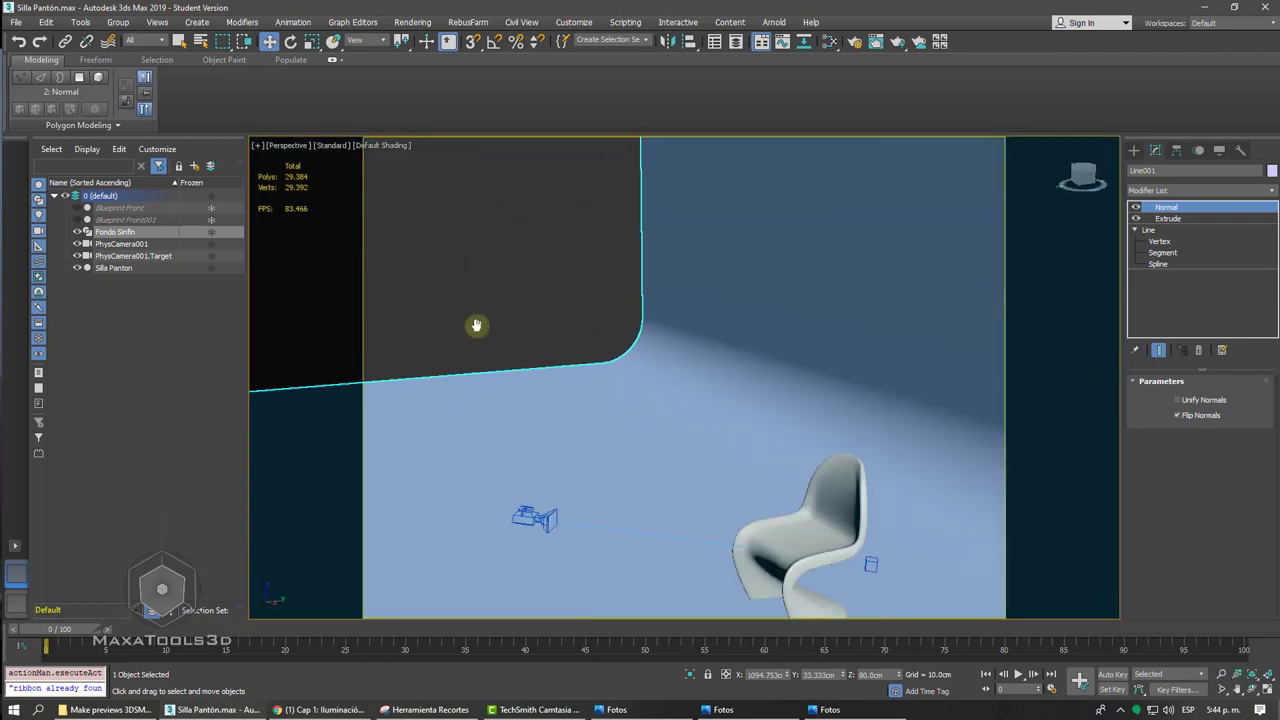
middle_click_drag(431, 328, 679, 313)
scroll(679, 313, "up", 2)
left_click(680, 313)
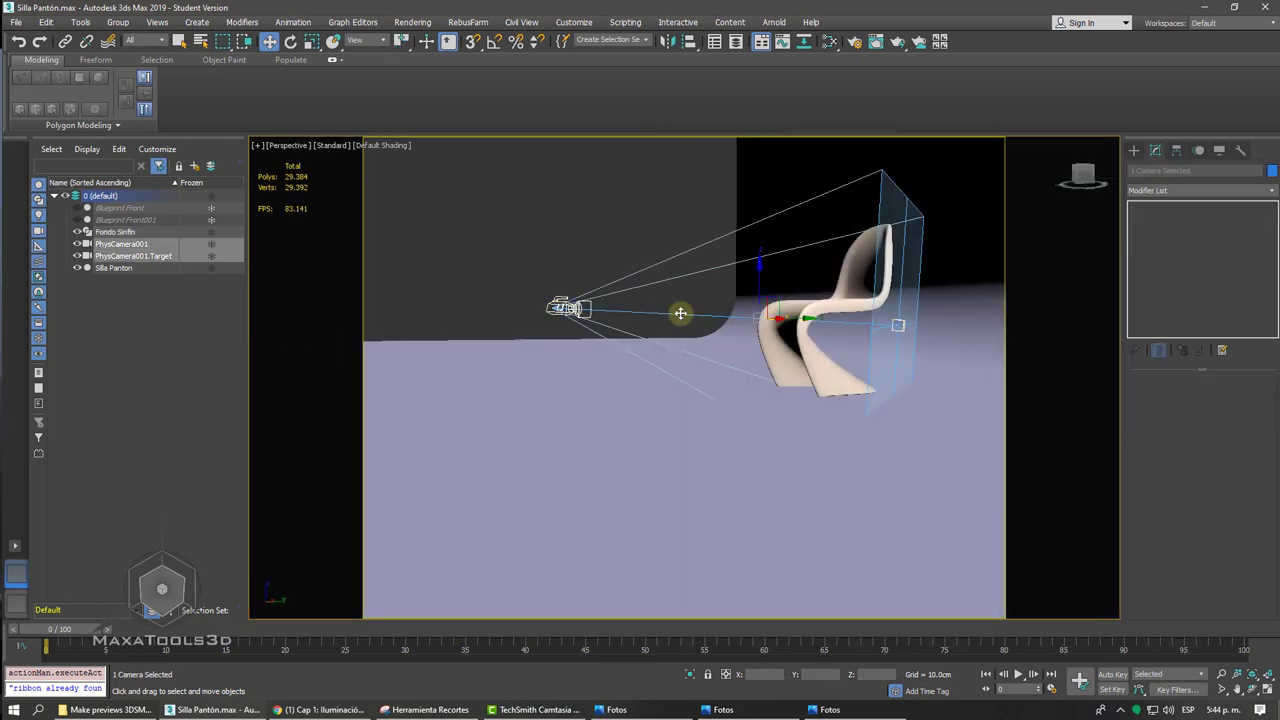
left_click_drag(760, 266, 760, 263)
- Check and refine the framing through the camera, then return to an orbited Perspective view
key("c")
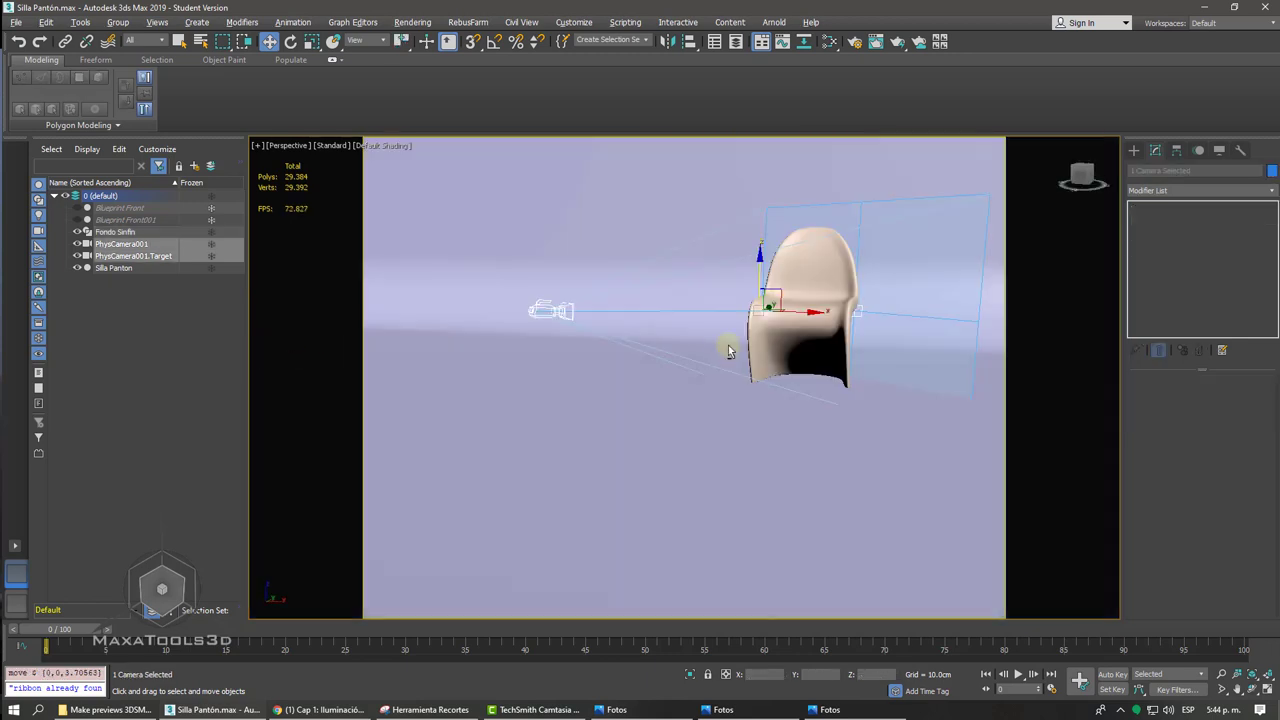
scroll(721, 362, "up", 2)
scroll(721, 362, "up", 3)
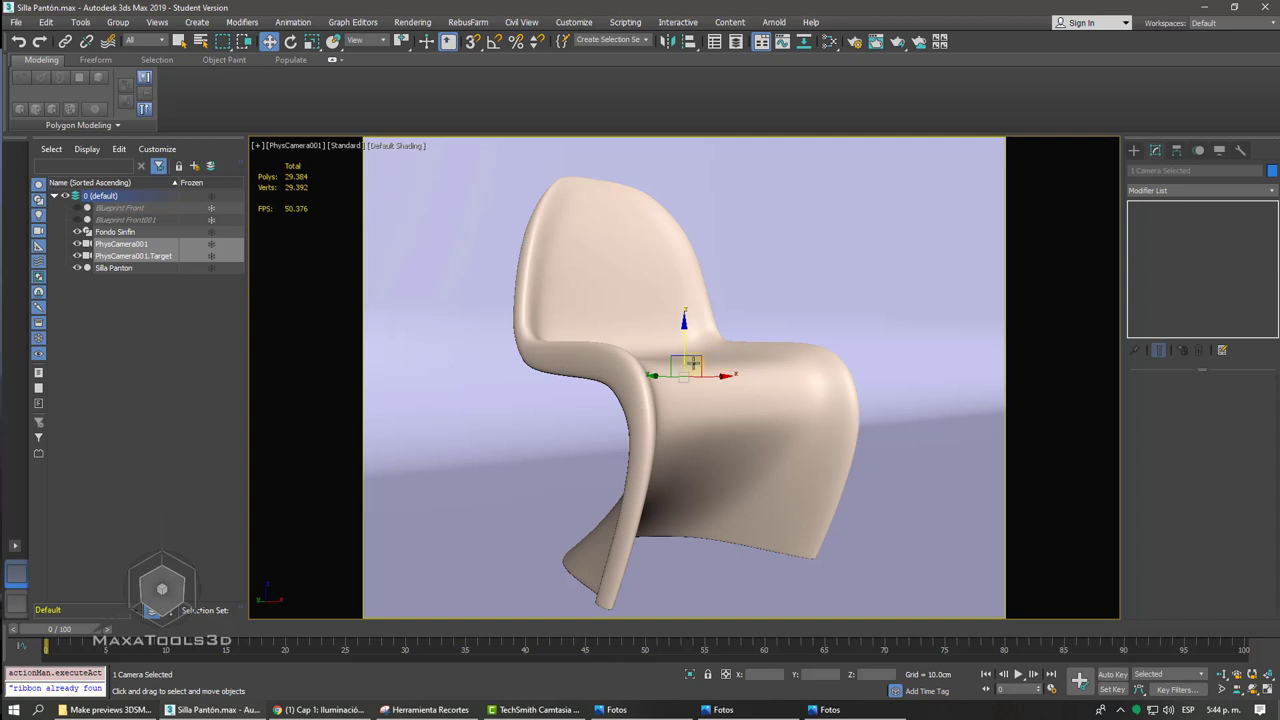
left_click_drag(692, 362, 647, 363)
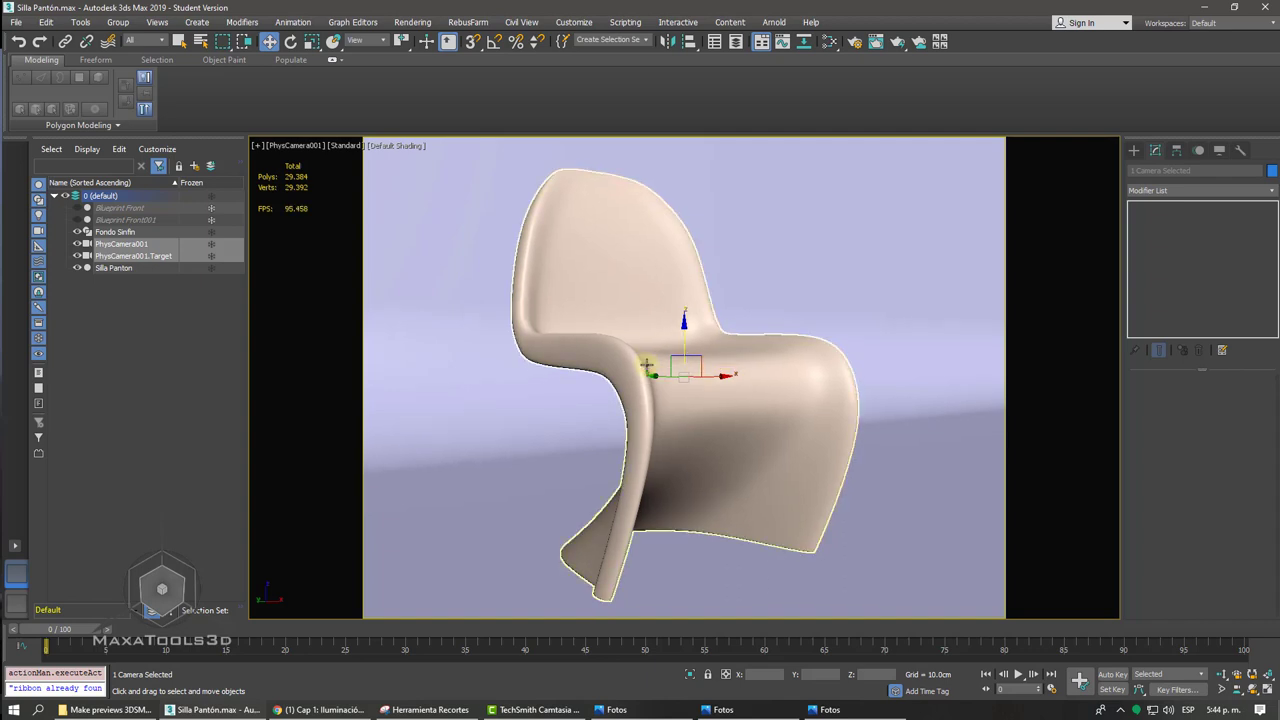
key("p")
scroll(647, 363, "up", 5)
scroll(647, 365, "down", 5)
middle_click_drag(647, 363, 643, 423, "alt")
scroll(647, 364, "up", 5)
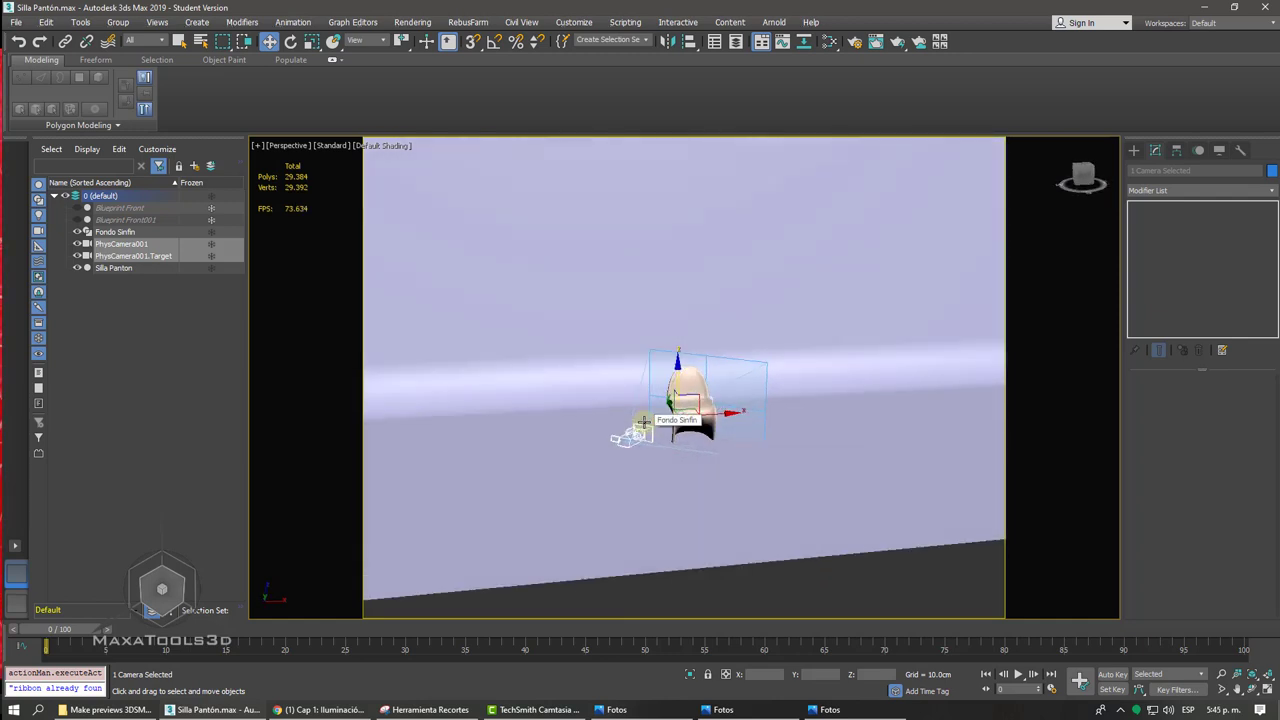
- Show all viewports with the top-left as the camera view, safe frames and smooth shading
key("alt+w")
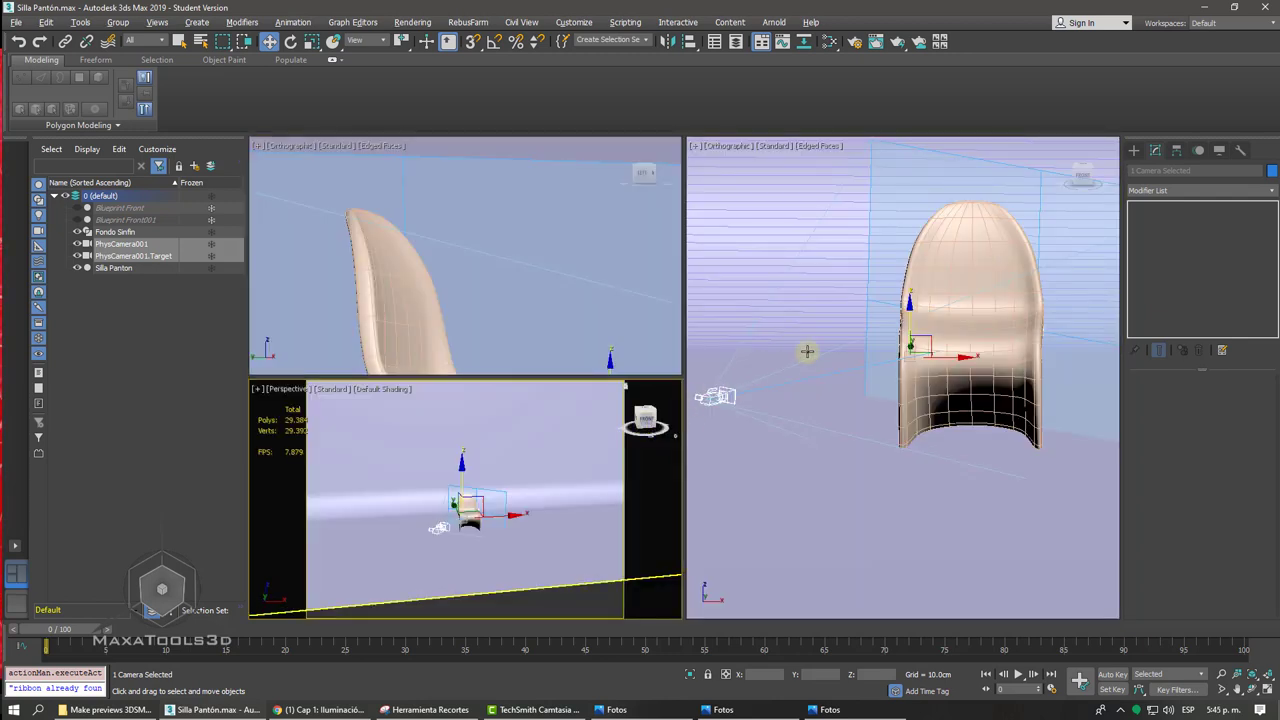
scroll(807, 350, "down", 3)
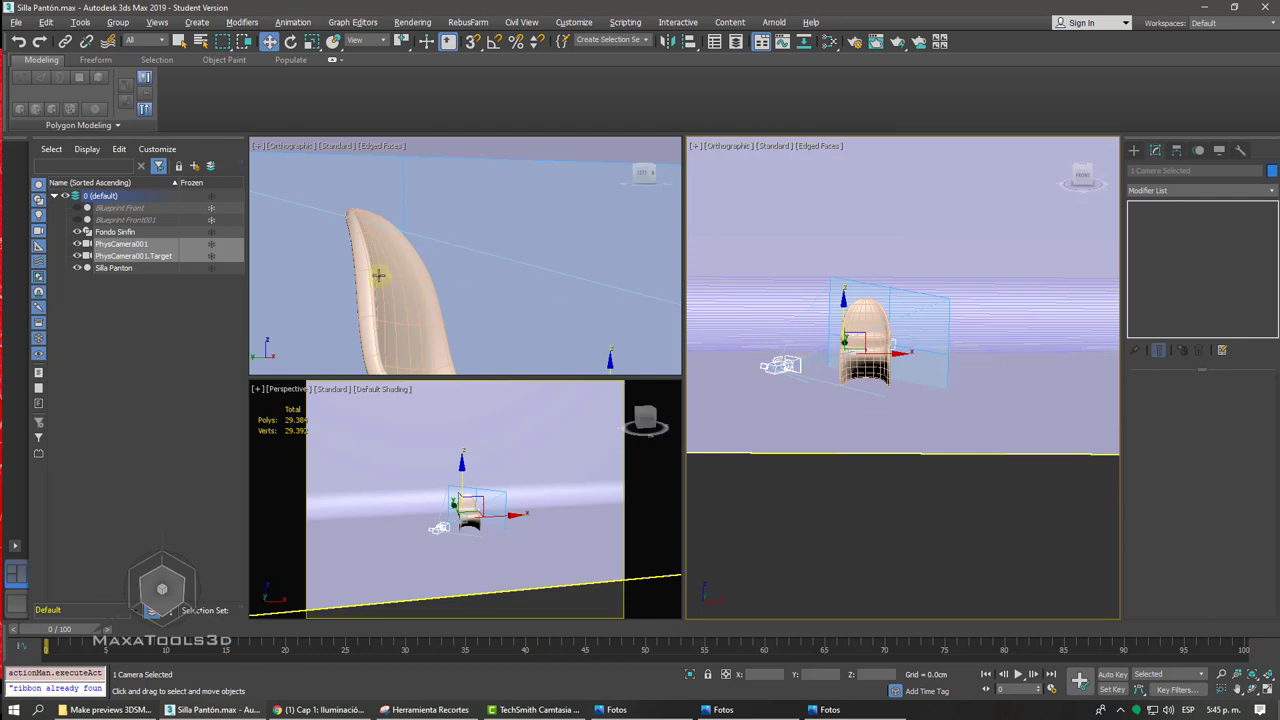
key("c")
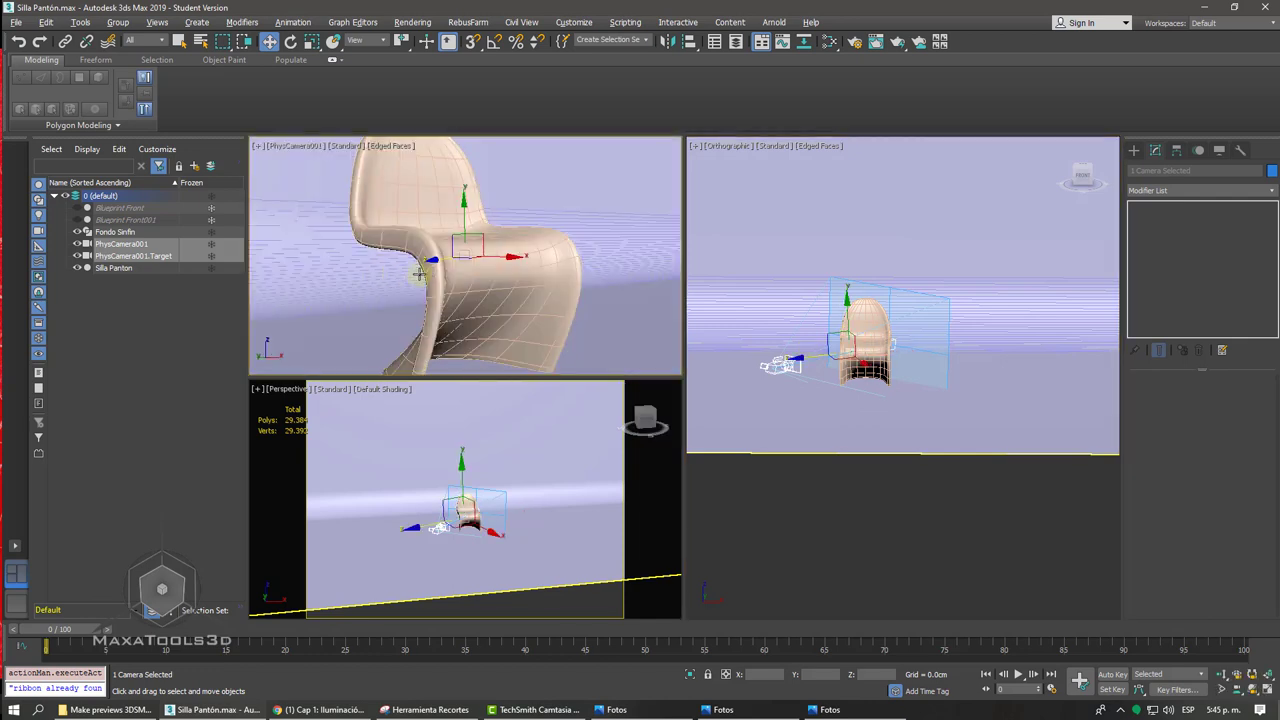
key("shift+f")
key("F4")
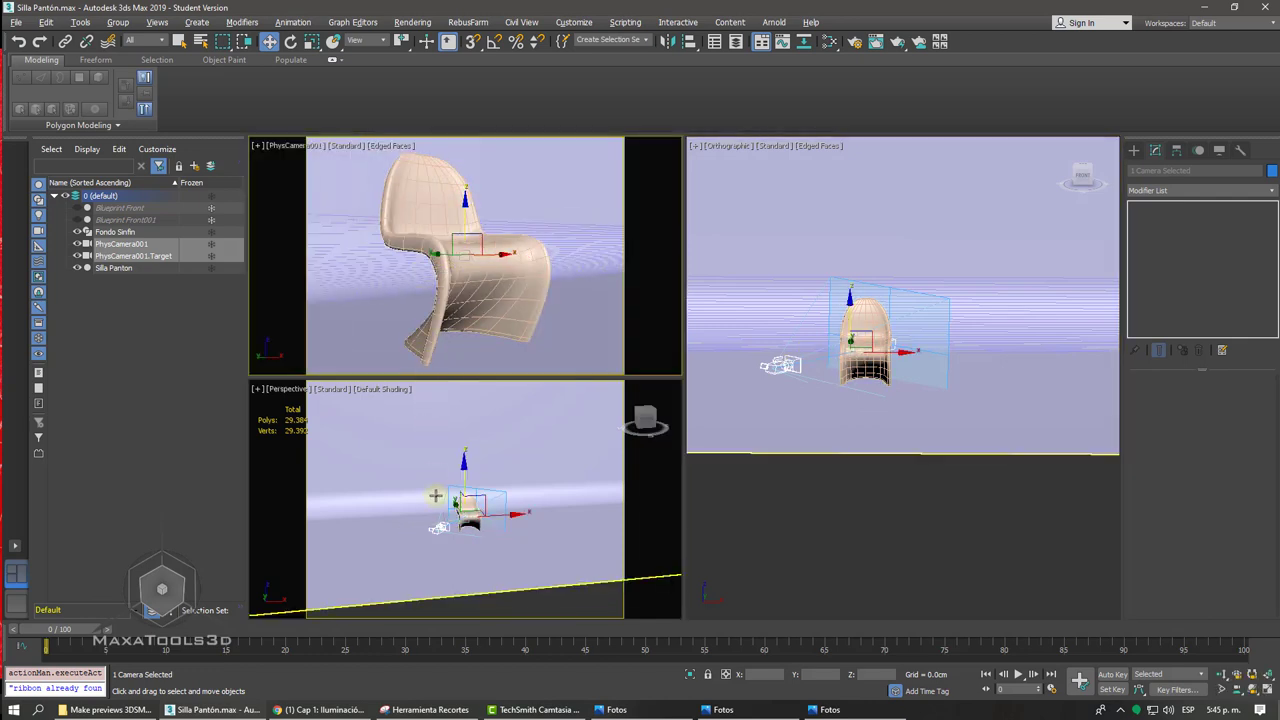
- Turn the lower-left viewport into a shaded Top view
left_click(437, 498)
key("z")
middle_click_drag(437, 498, 400, 494, "alt")
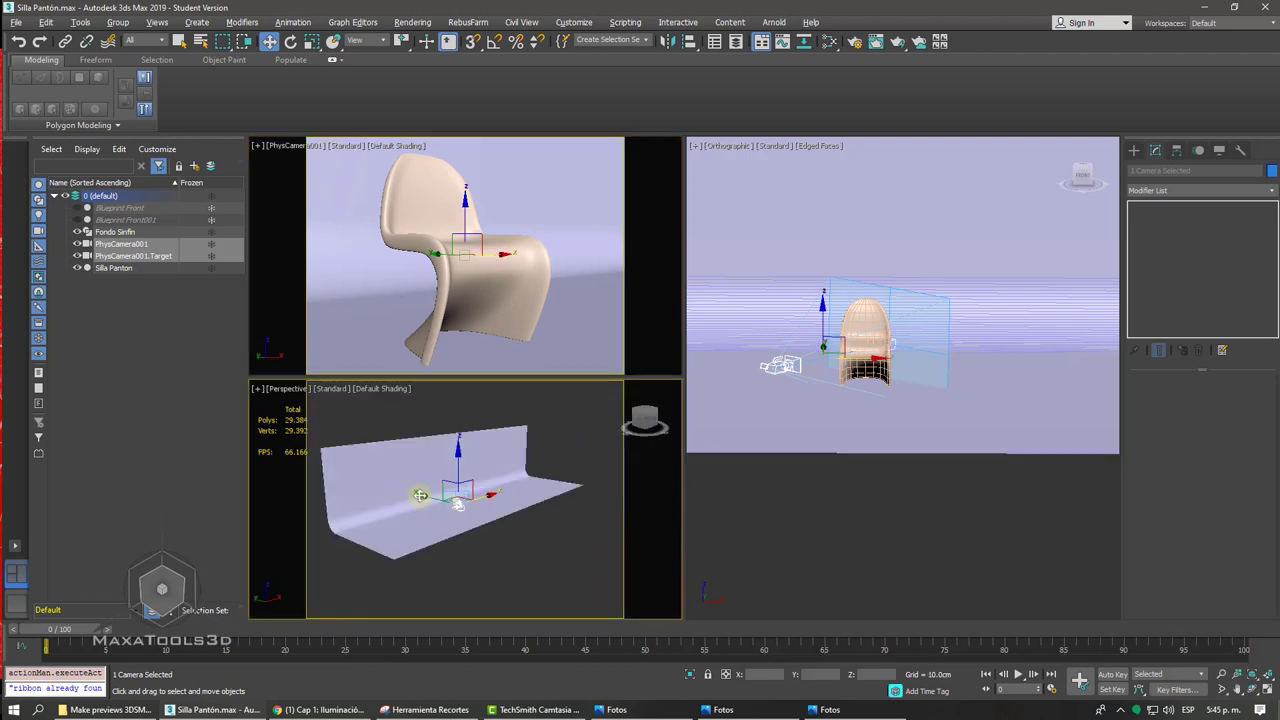
key("l")
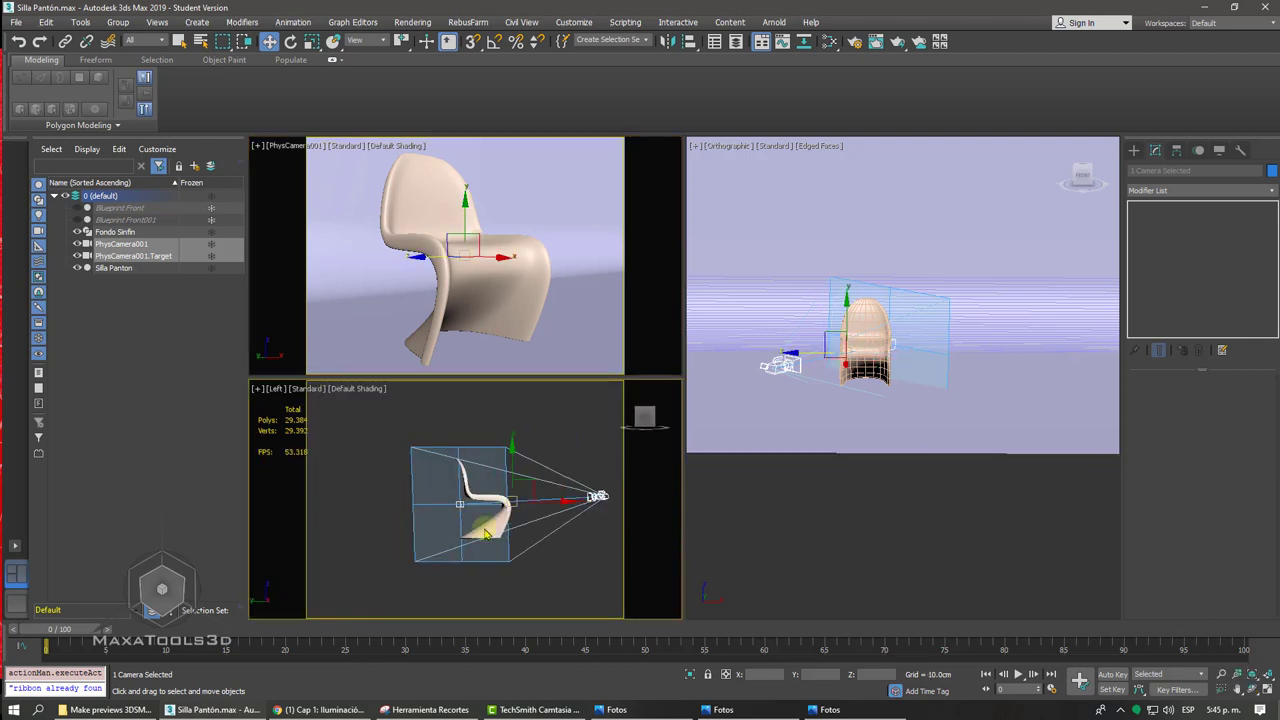
left_click(571, 566)
key("t")
scroll(452, 476, "down", 3)
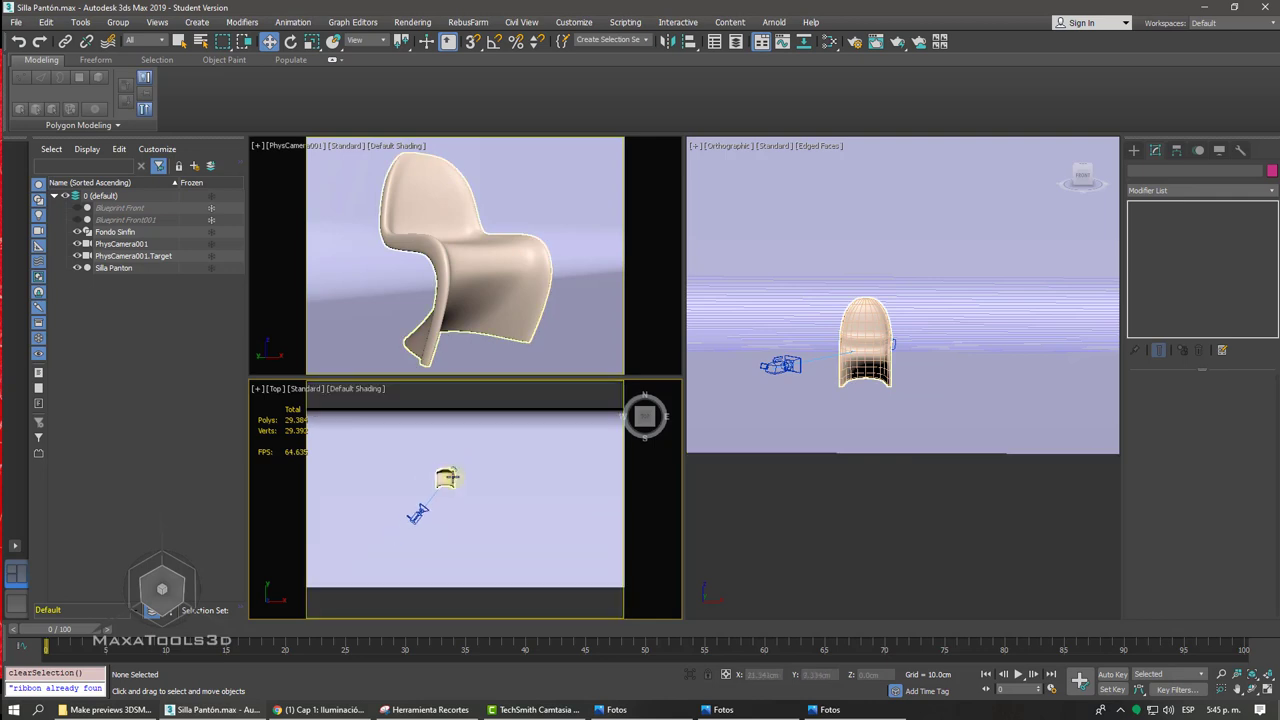
key("F3")
key("F3")
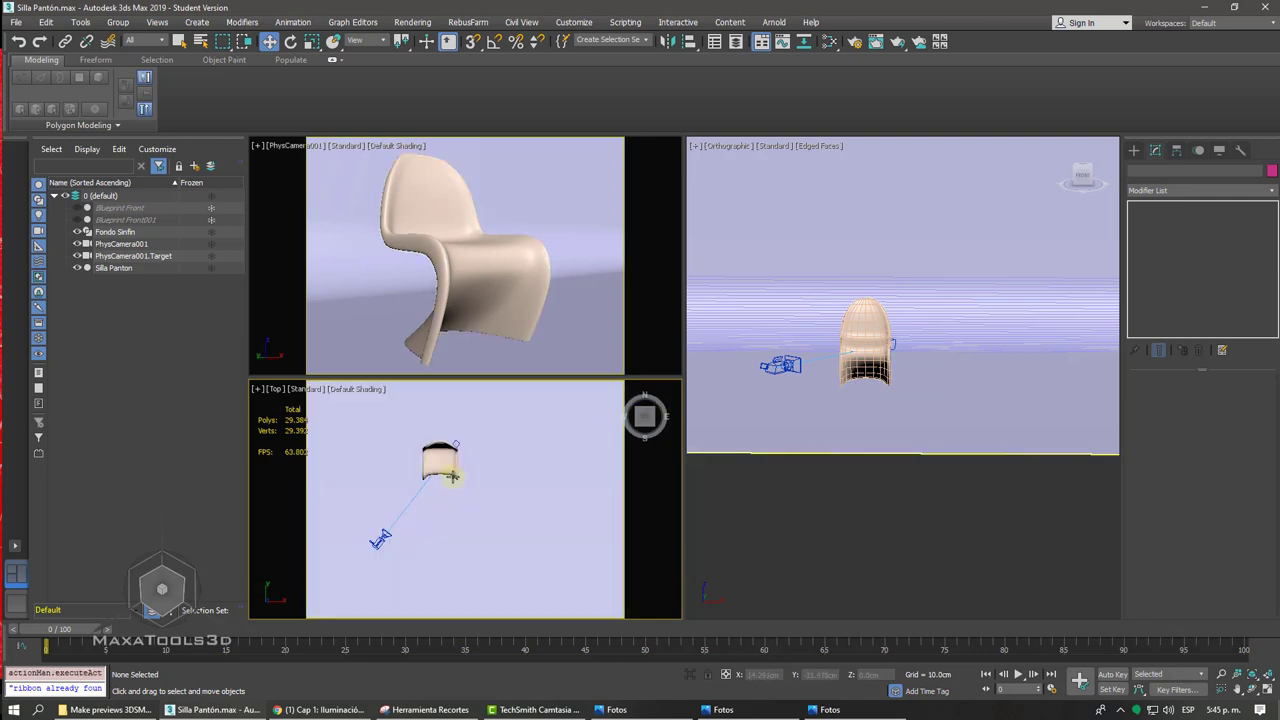
key("F3")
key("F3")
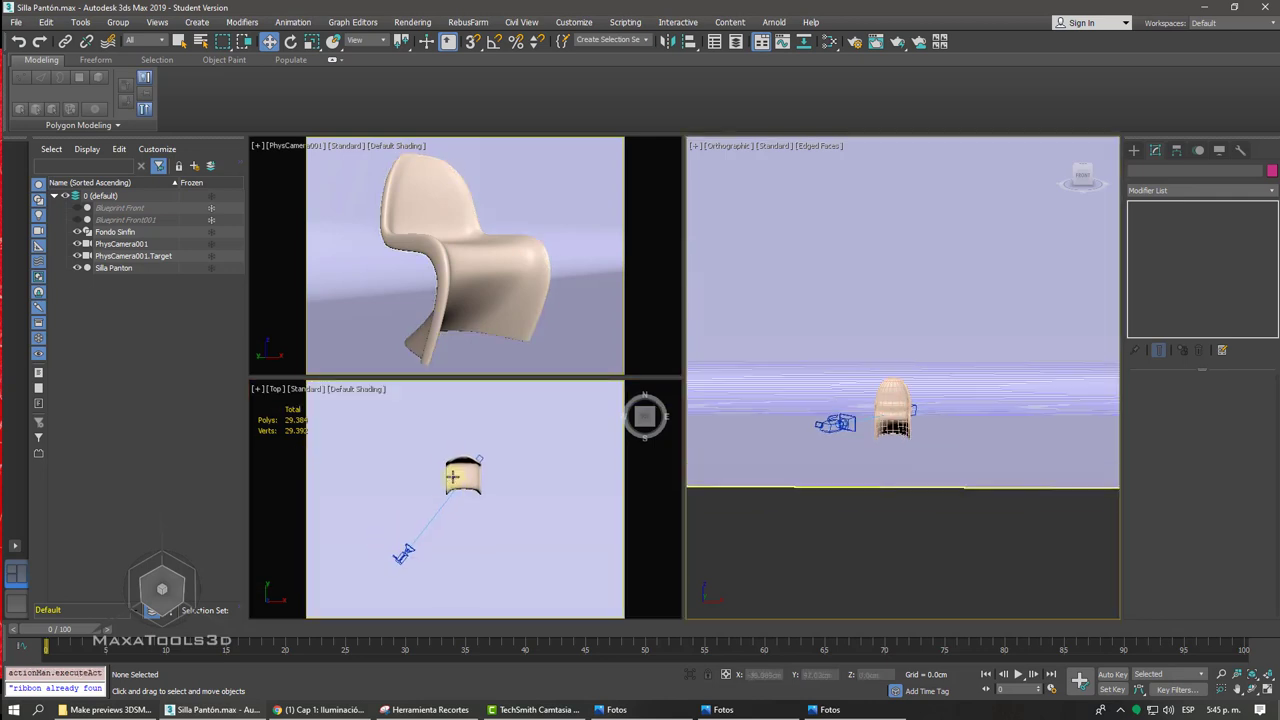
- Make the right viewport a Perspective view zoomed on the scene
key("p")
key("z")
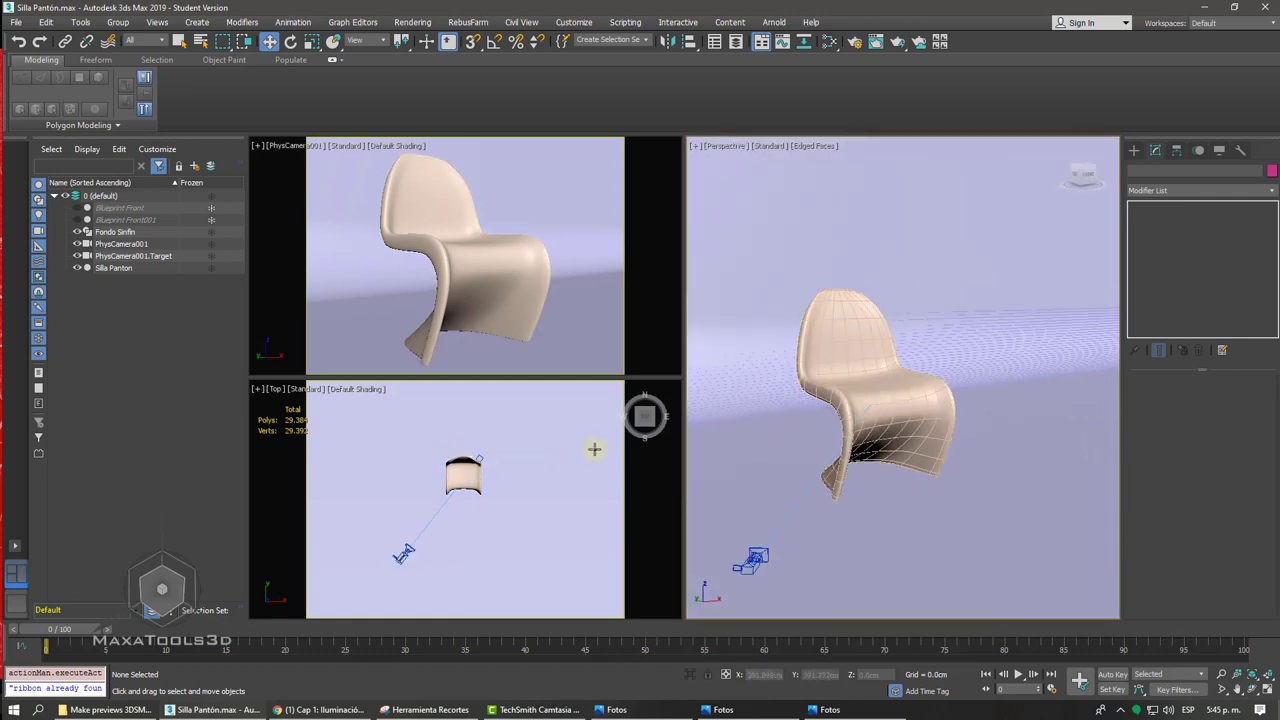
scroll(857, 392, "down", 8)
scroll(896, 391, "down", 5)
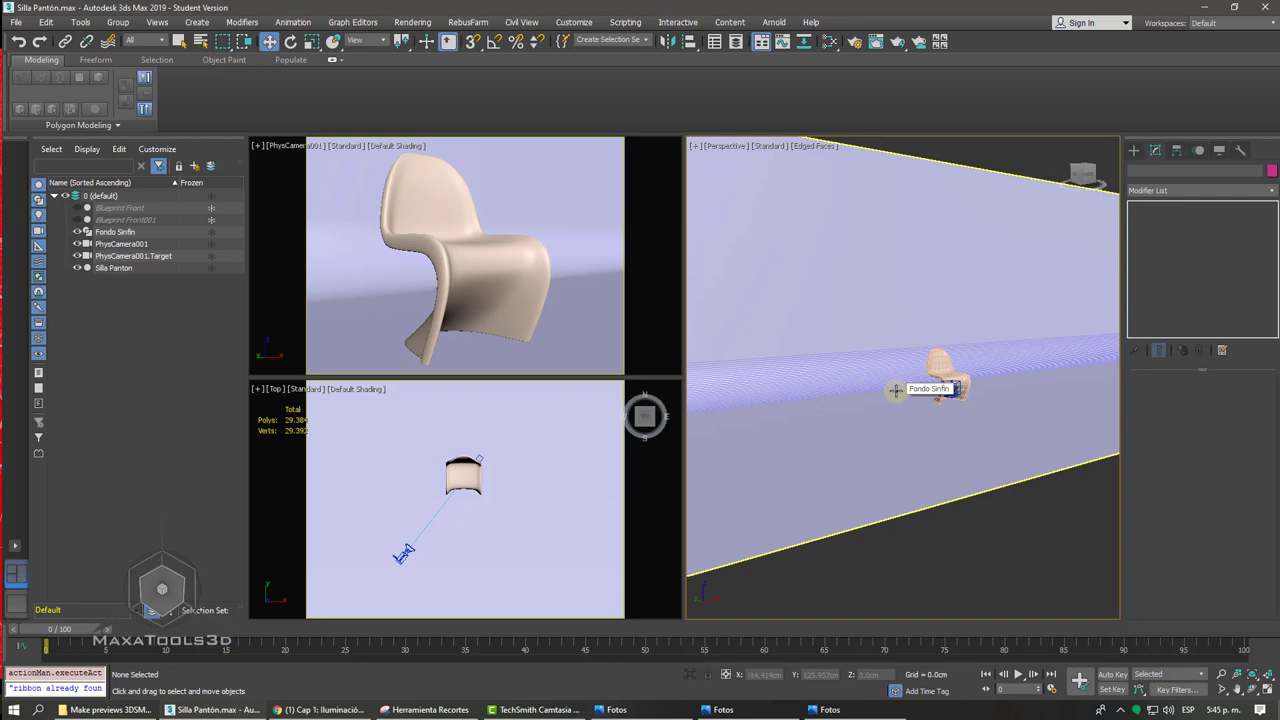
- Open Create > Lights and browse the Photometric and Standard light categories
left_click(1133, 150)
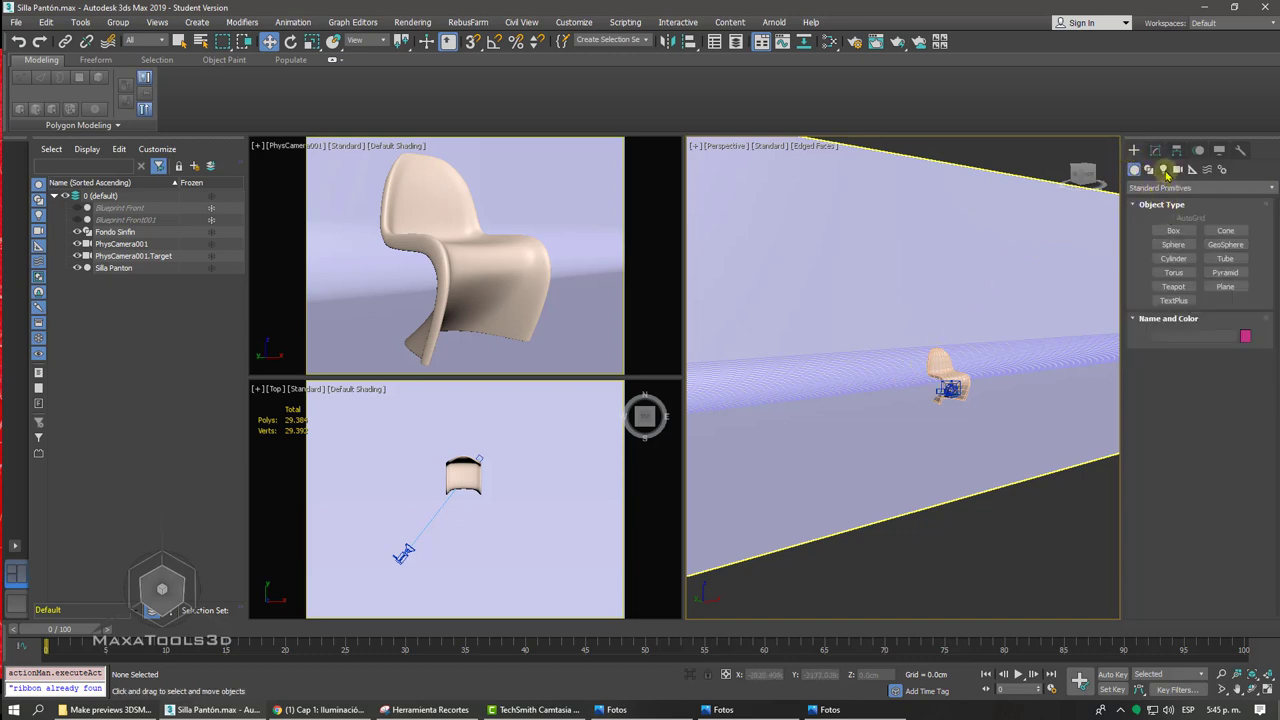
left_click(1163, 170)
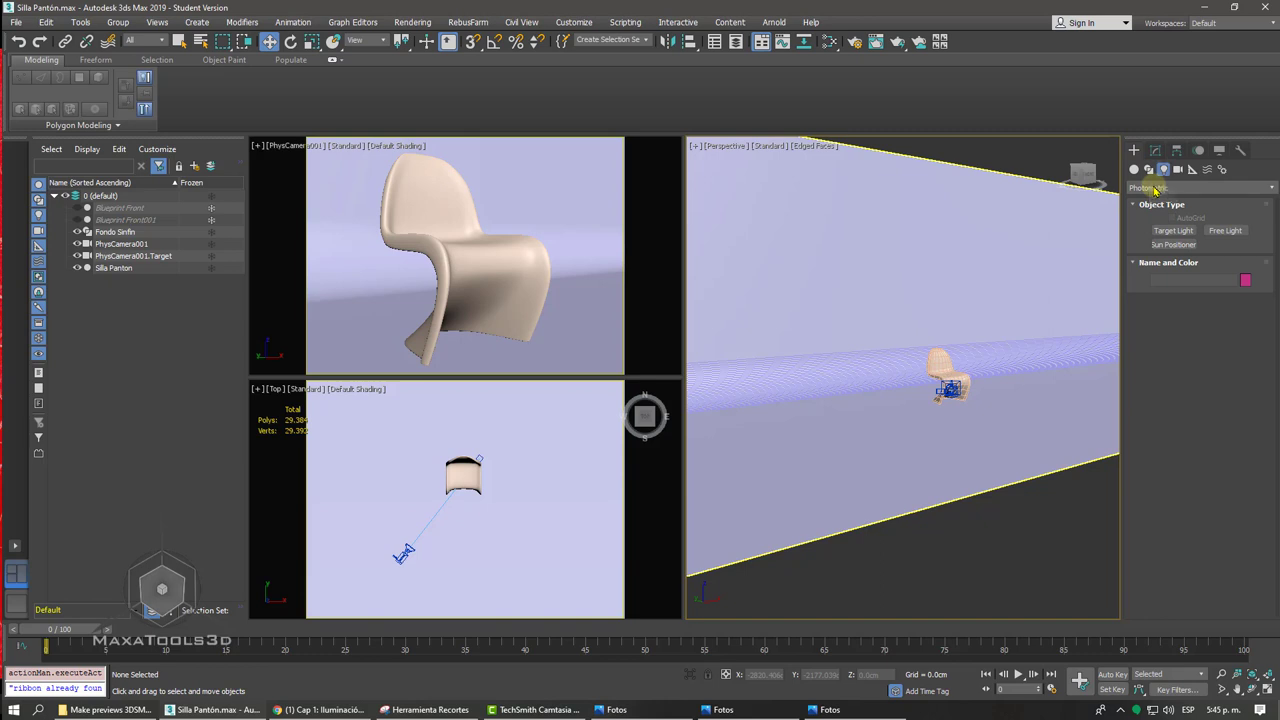
left_click(1155, 188)
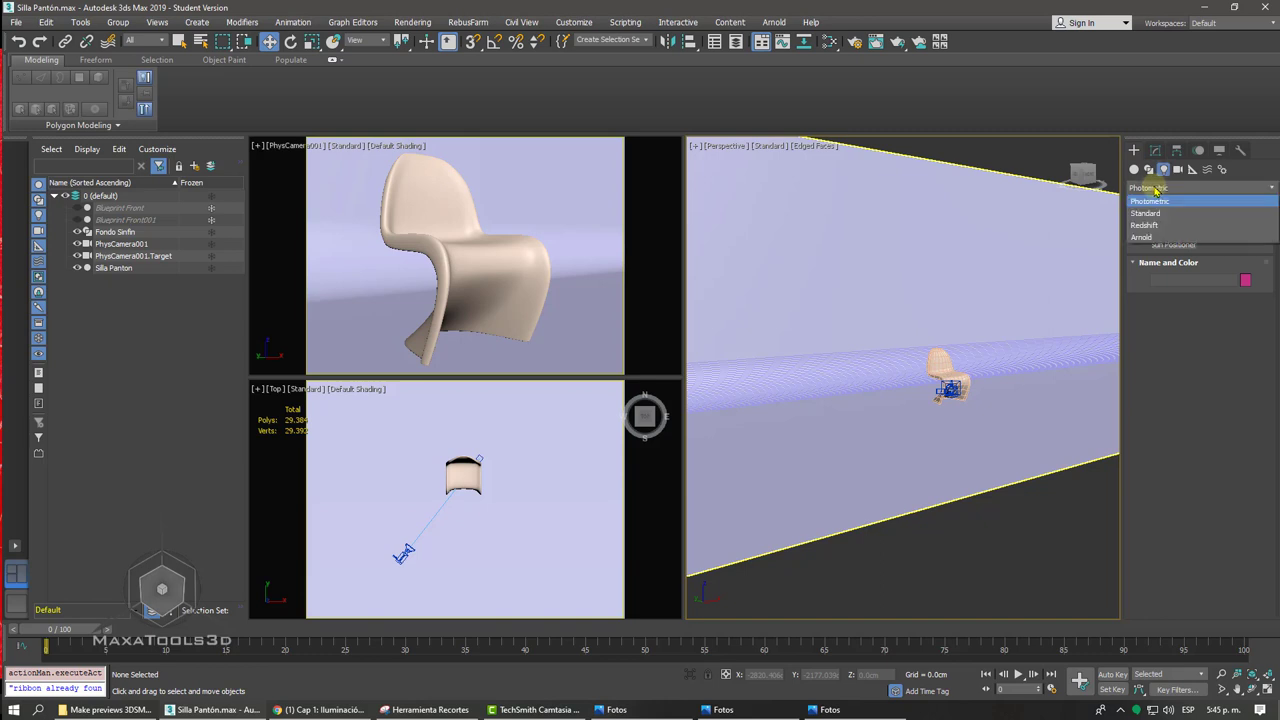
left_click(1155, 190)
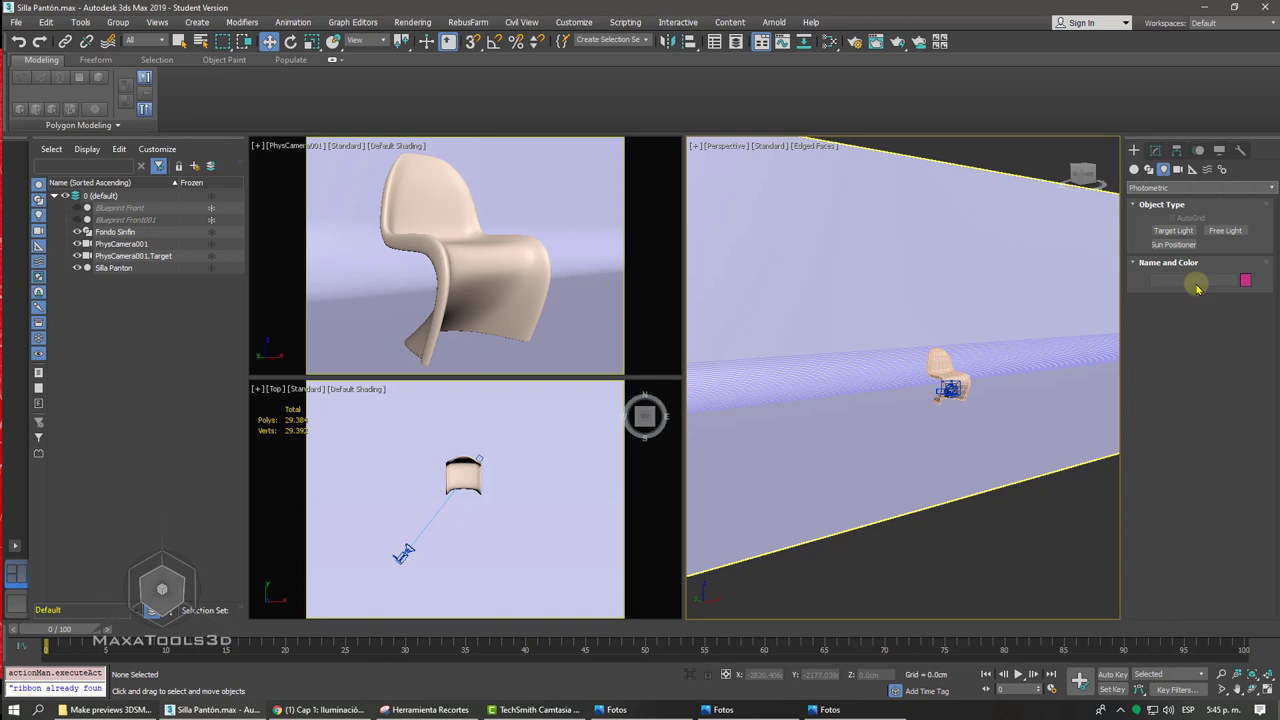
left_click(1152, 188)
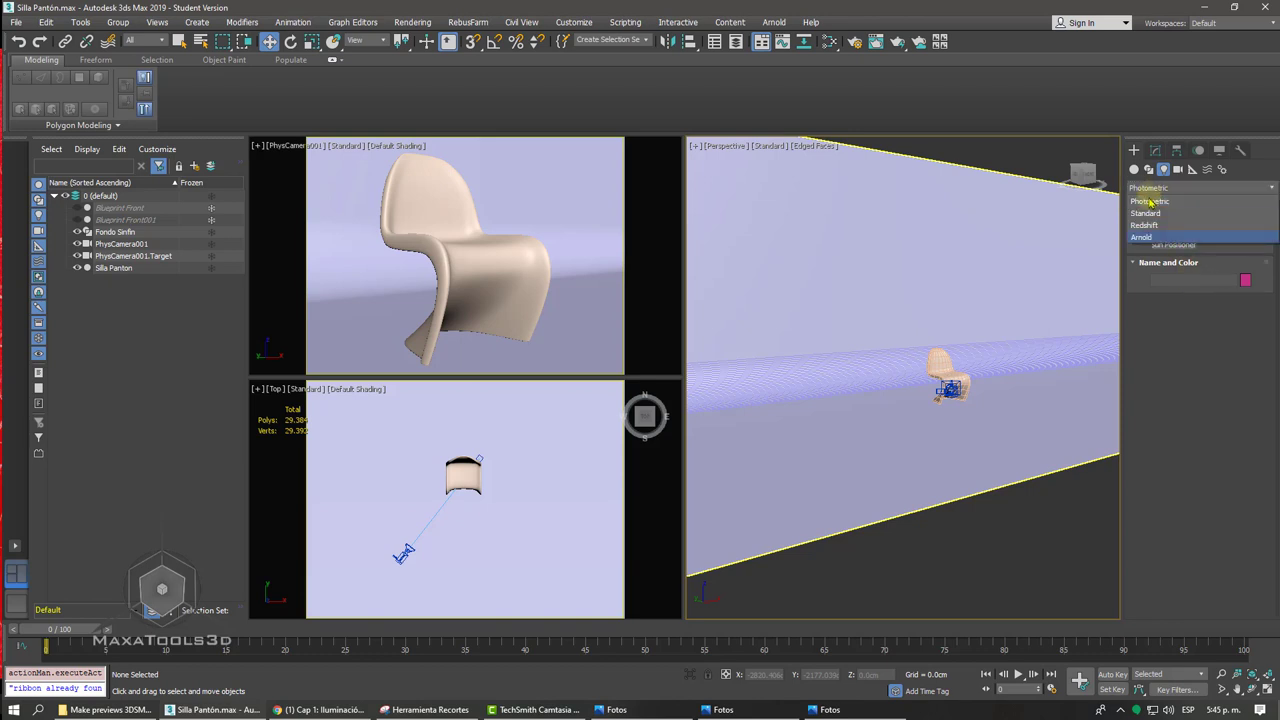
left_click(1148, 214)
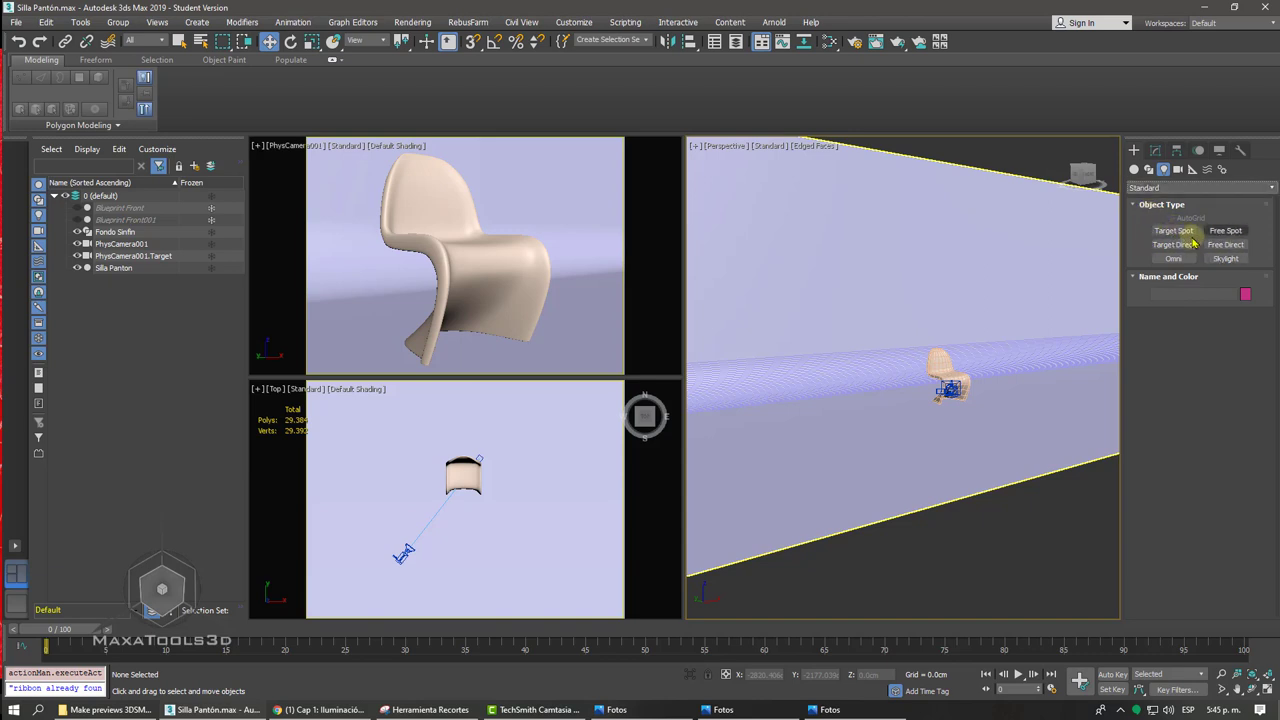
left_click(1162, 188)
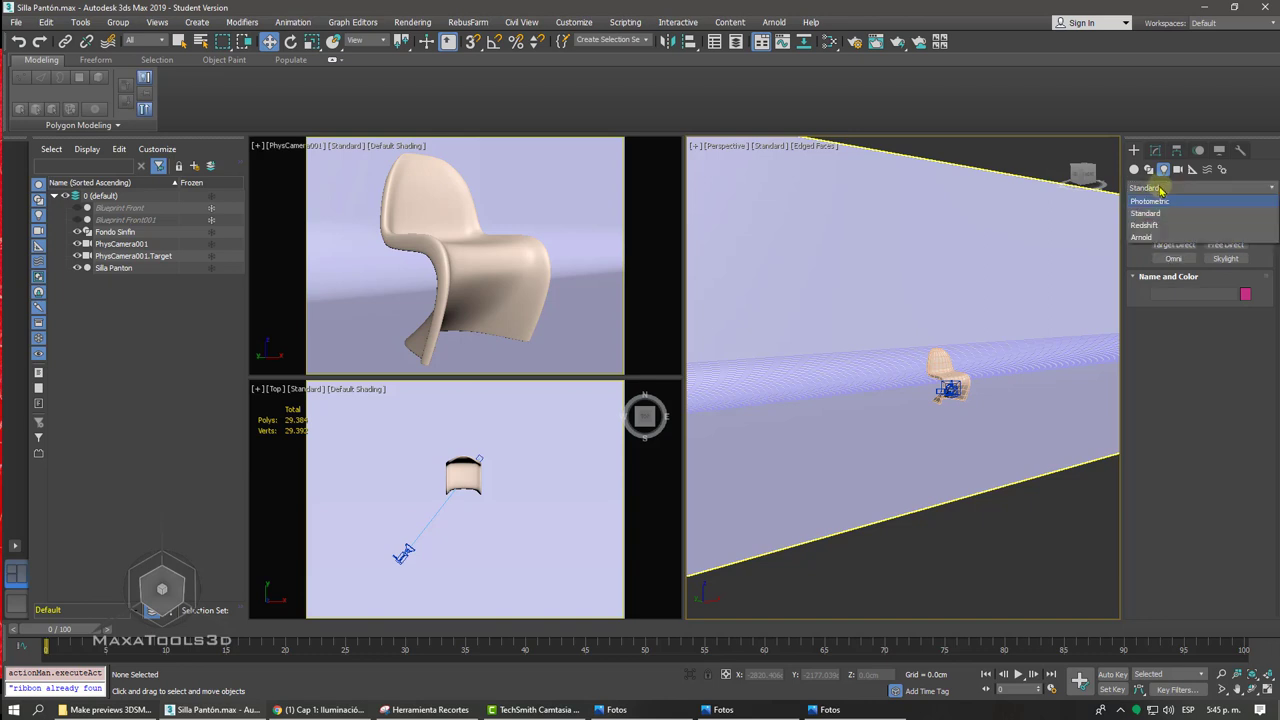
left_click(1173, 203)
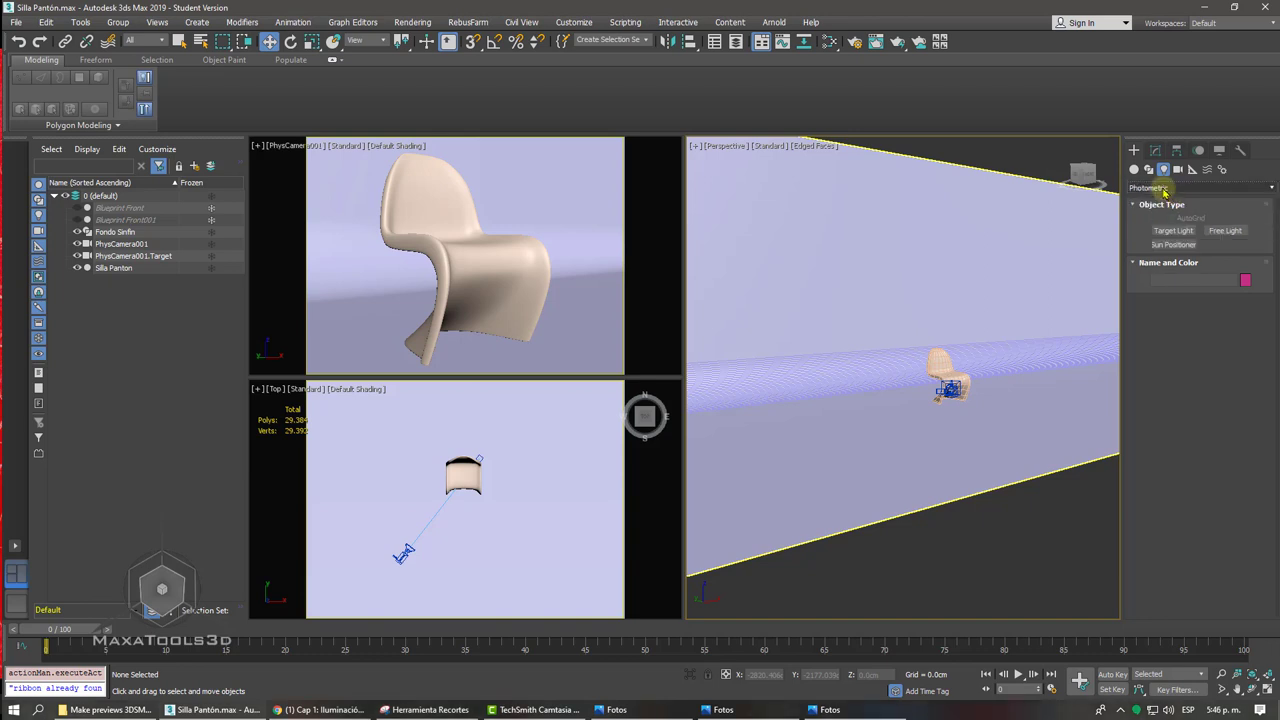
- Switch the light category to Arnold and pick Arnold Light, cancelling creation
left_click(1163, 188)
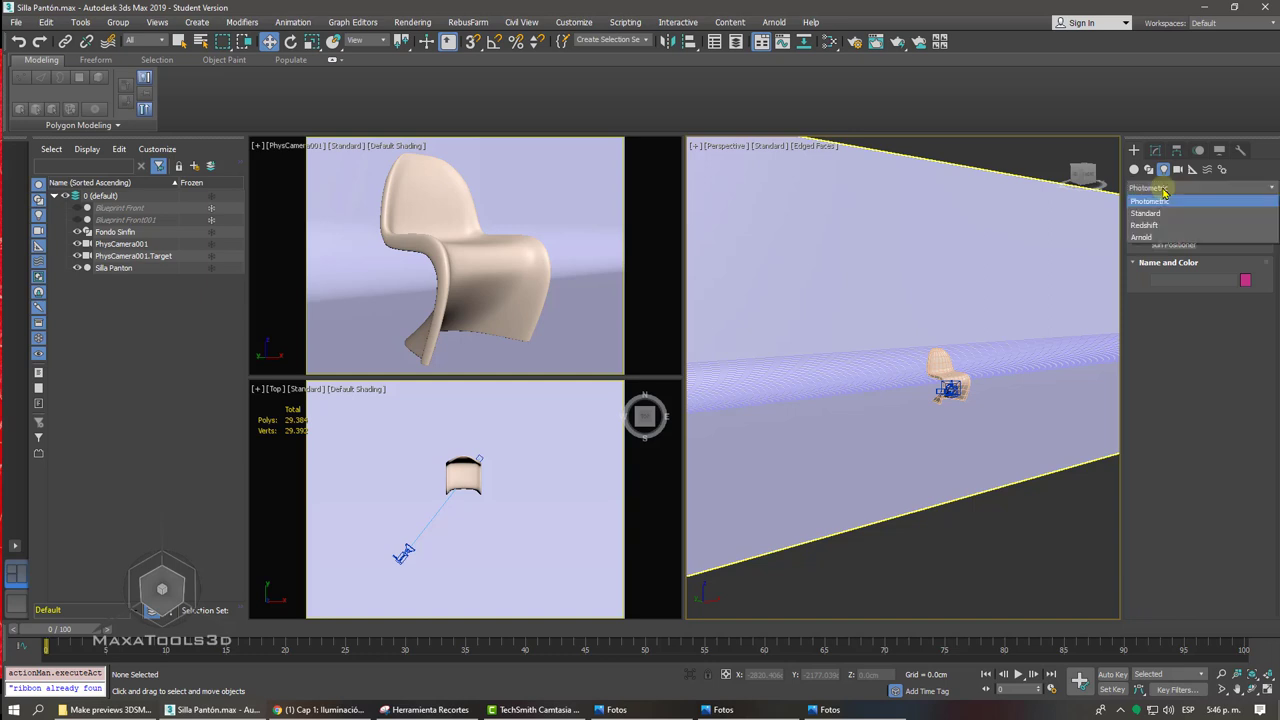
left_click(1160, 236)
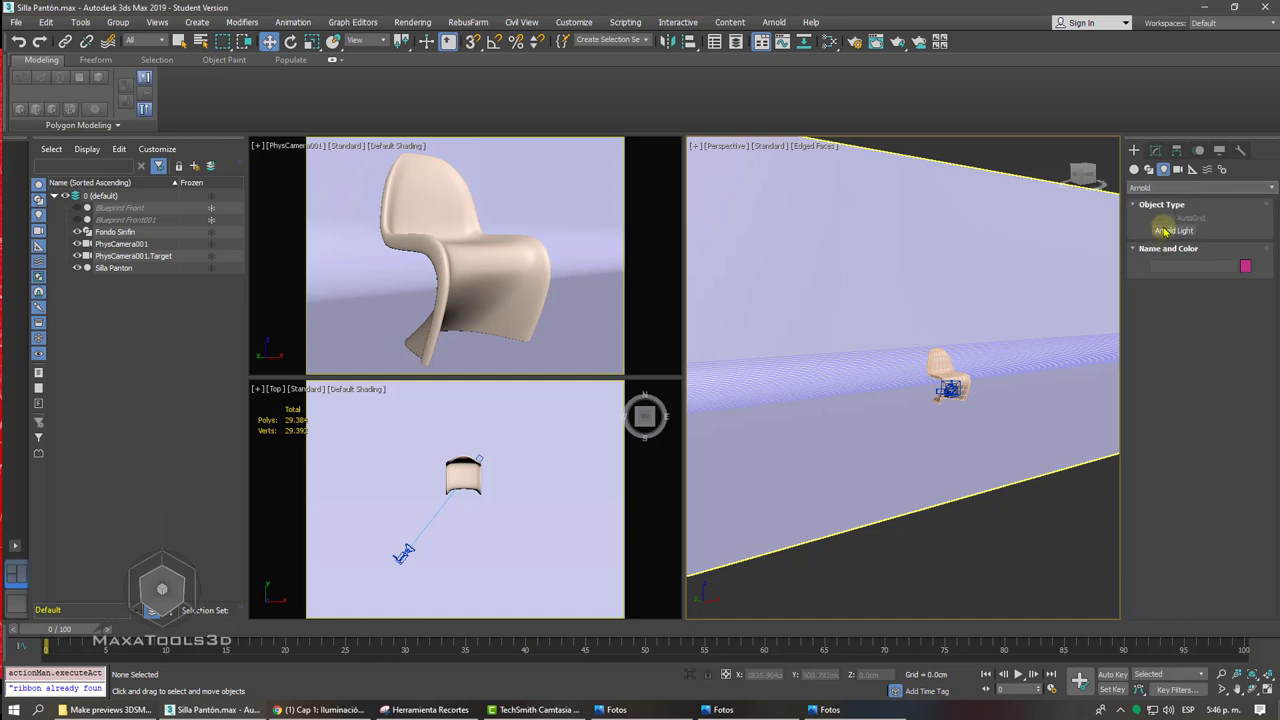
left_click(1166, 230)
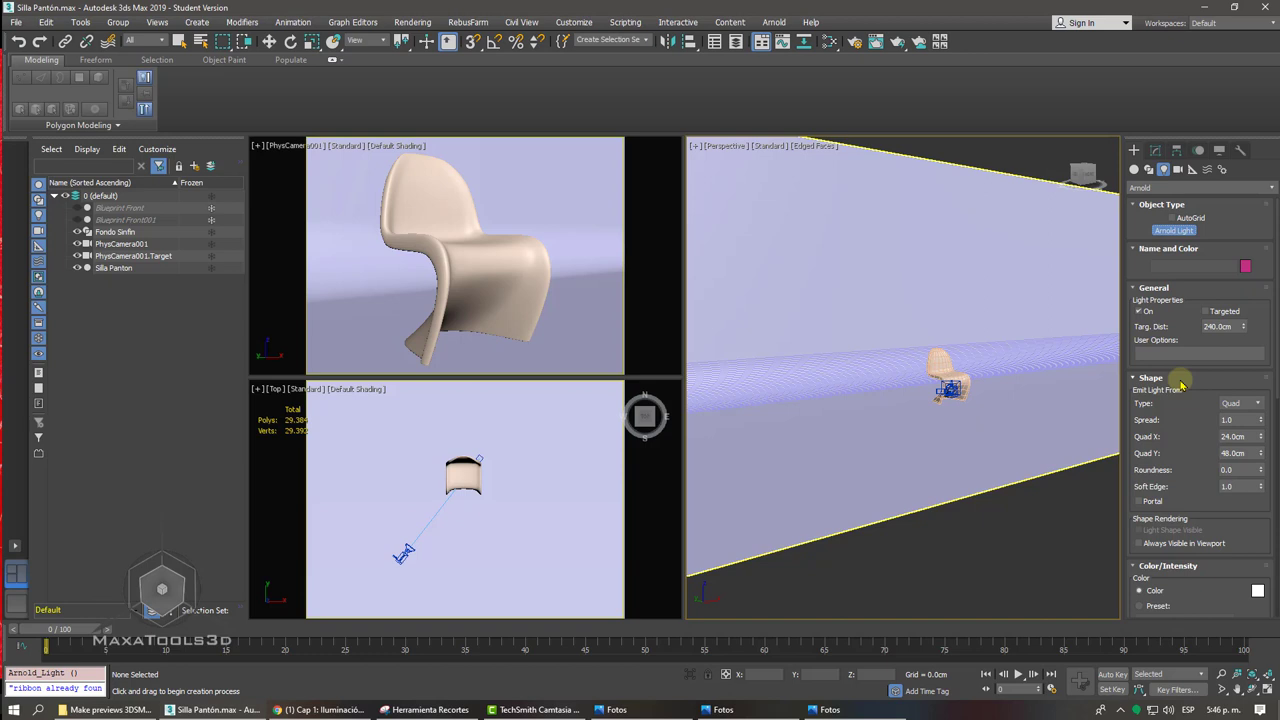
right_click(895, 272)
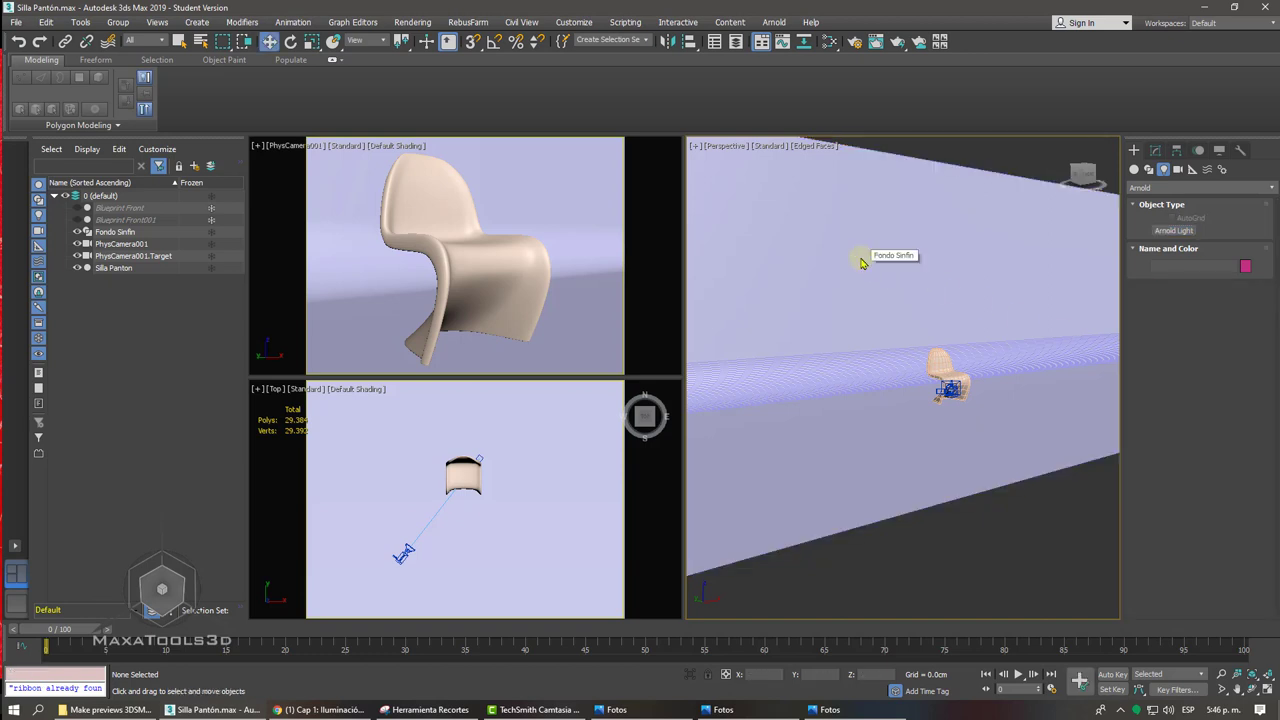
left_click(862, 262)
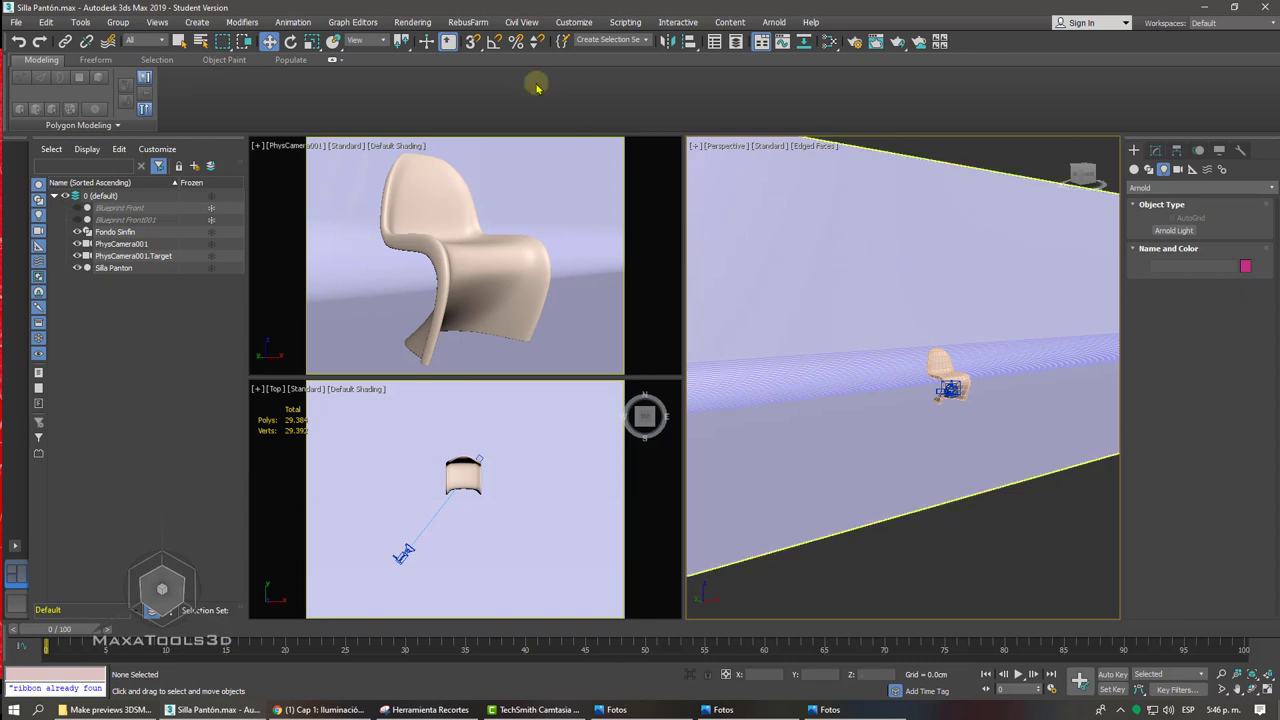
- Open Environment and Effects, then place a test physical camera and delete it
left_click(412, 22)
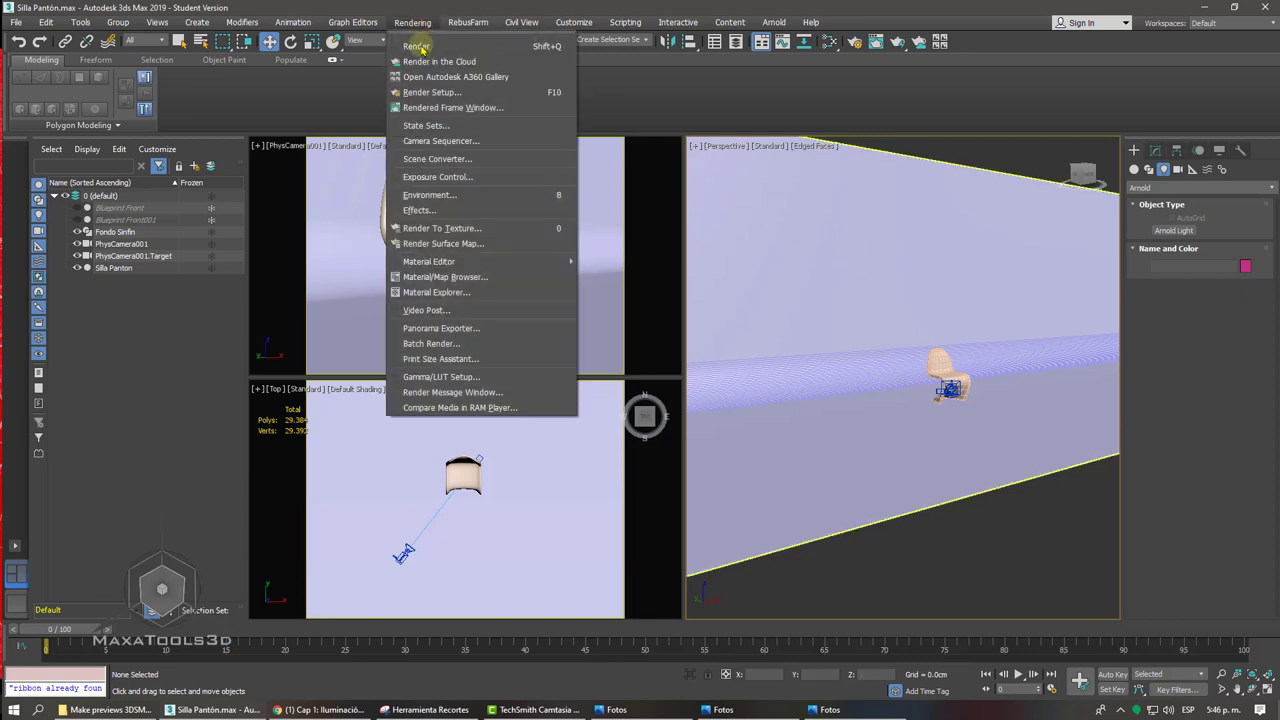
left_click(430, 196)
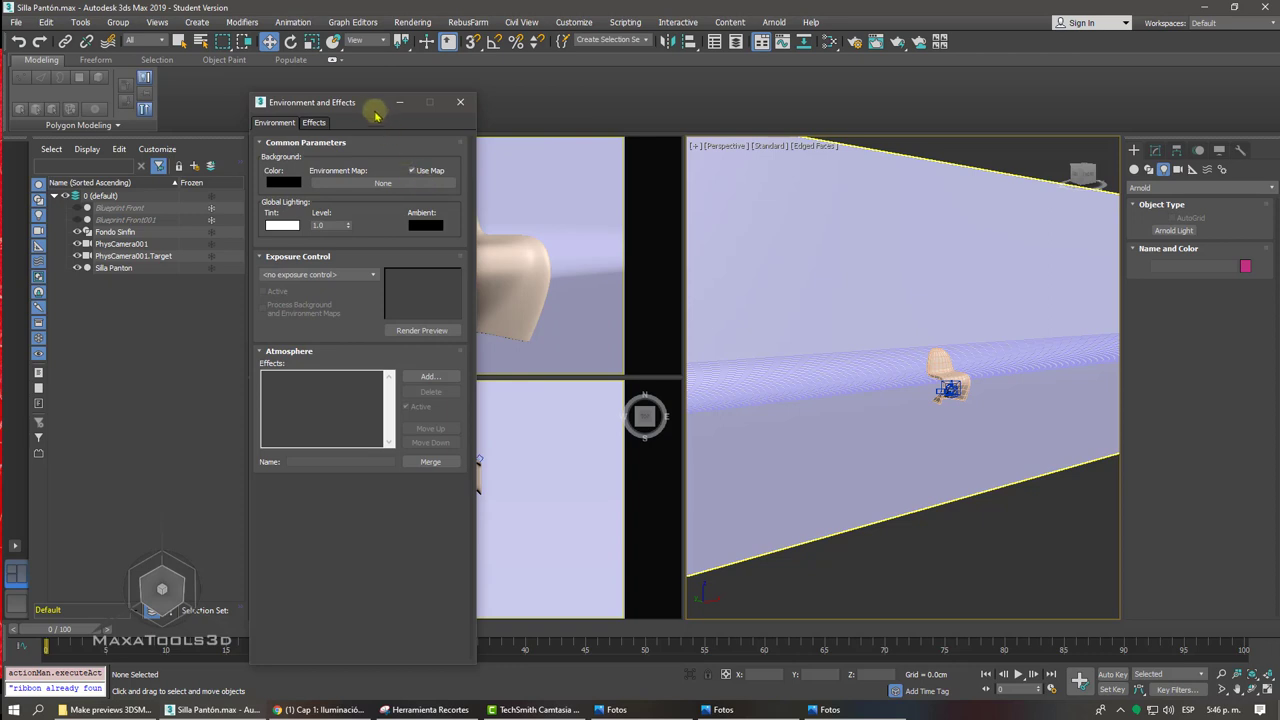
left_click_drag(384, 103, 655, 91)
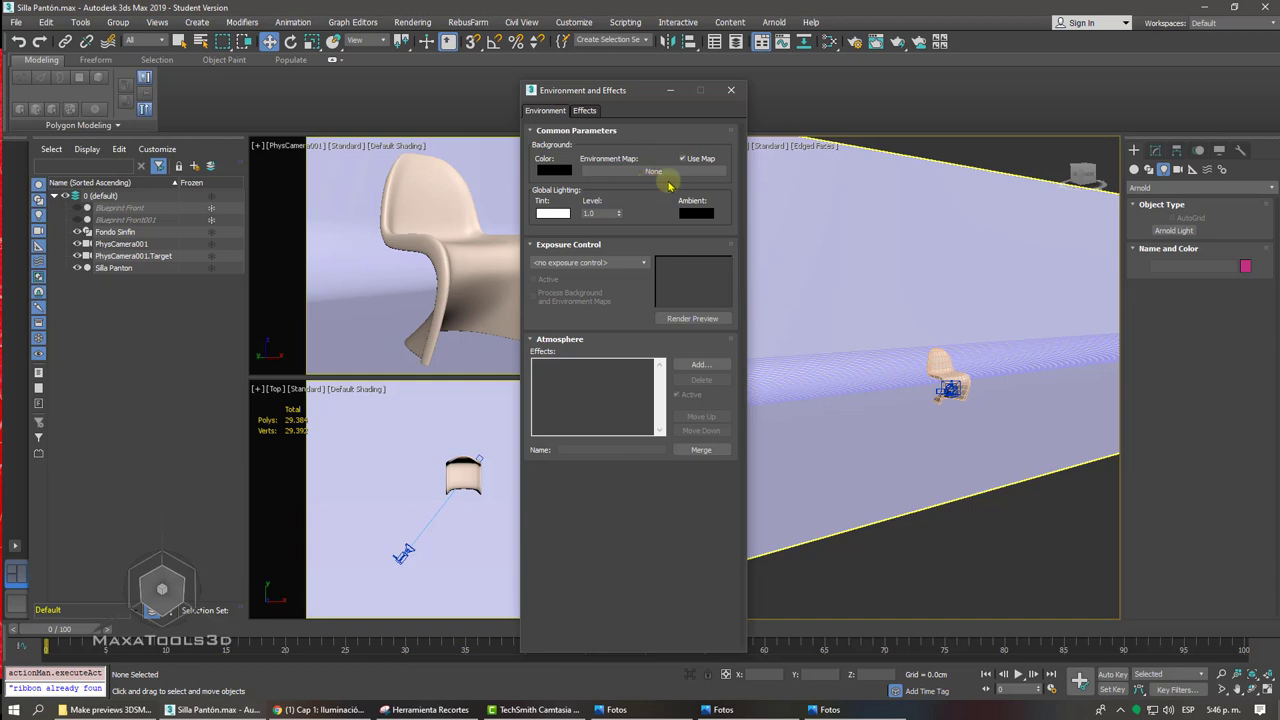
left_click(1178, 169)
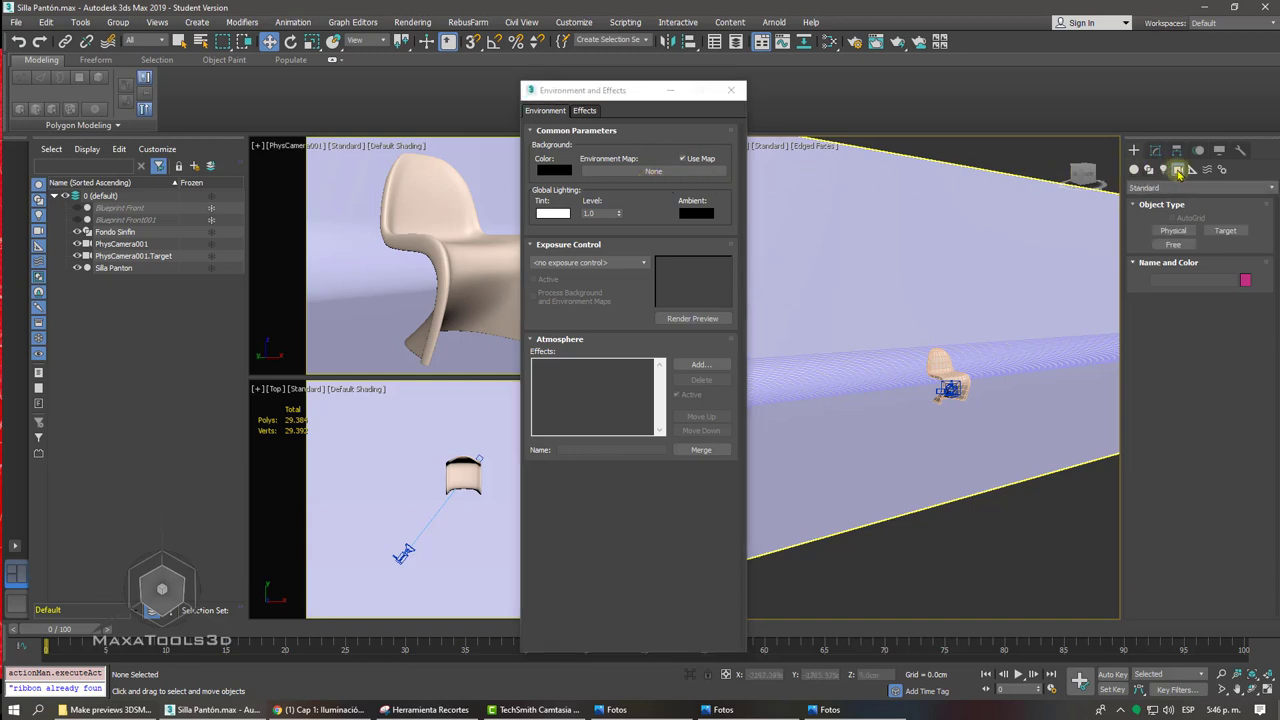
left_click(1174, 231)
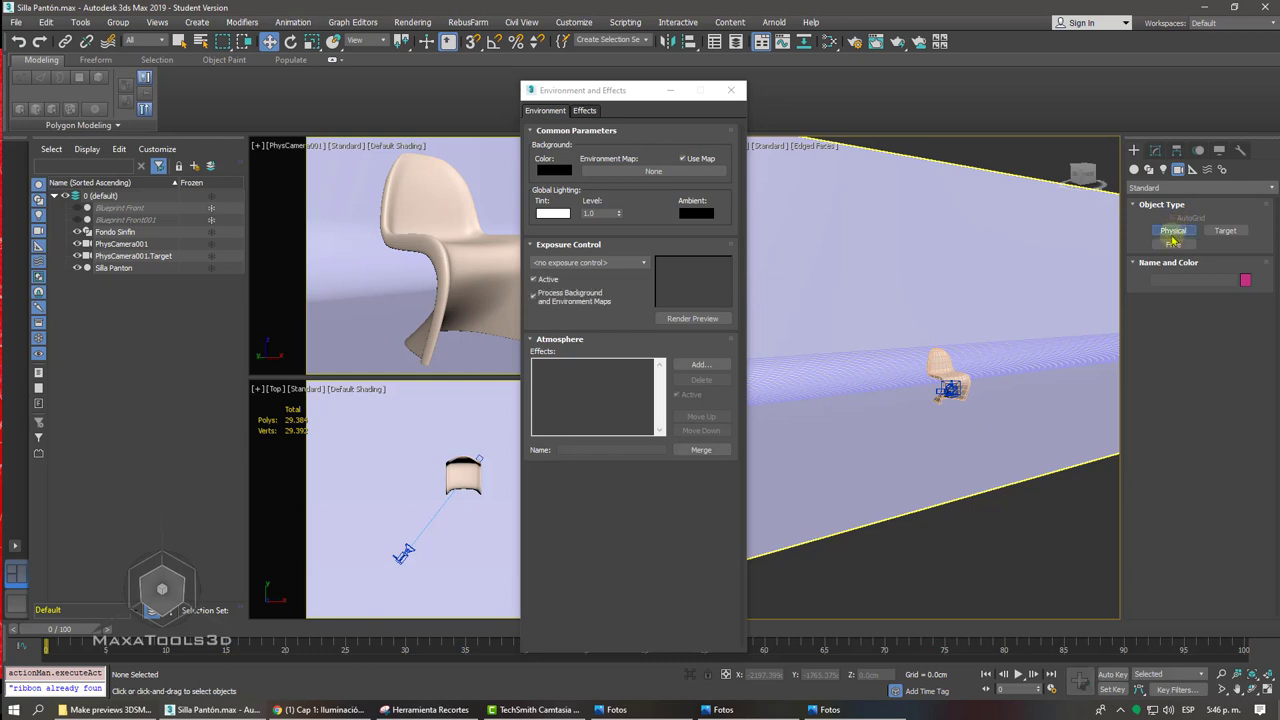
left_click_drag(1035, 515, 891, 463)
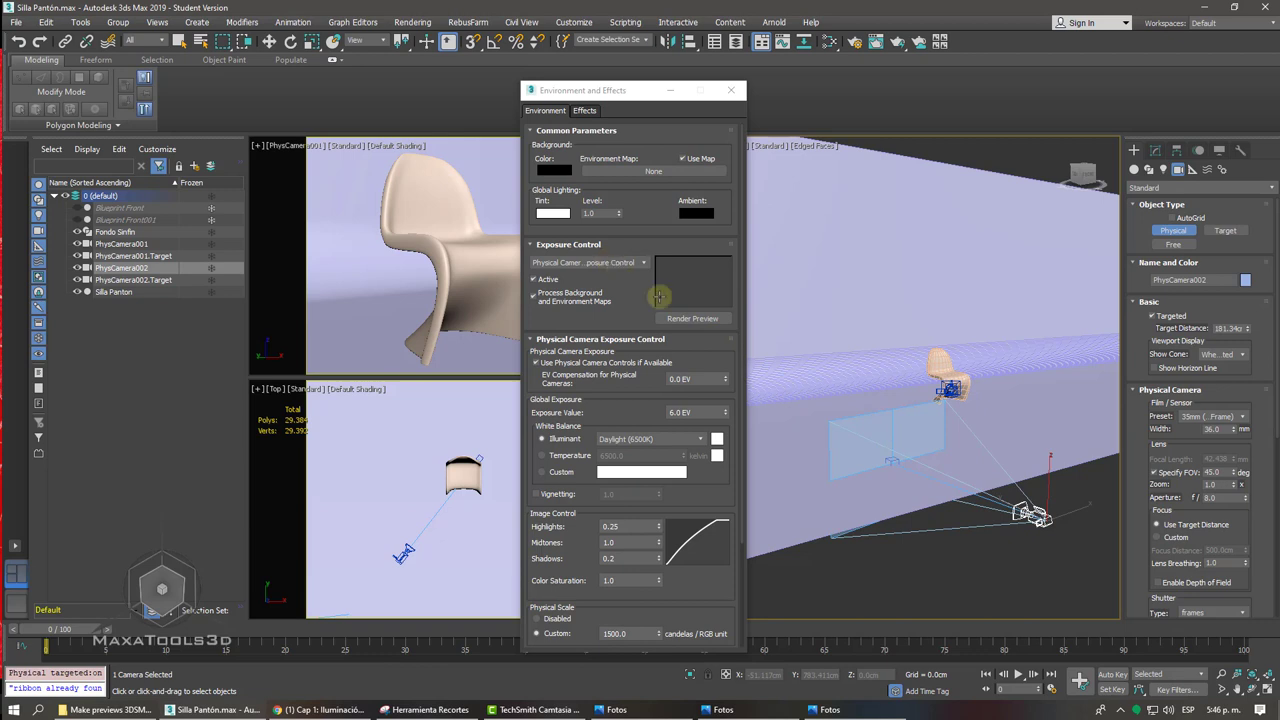
key("Delete")
- Try Physical Camera Exposure Control in the exposure dropdown, then set it back to none
left_click(588, 262)
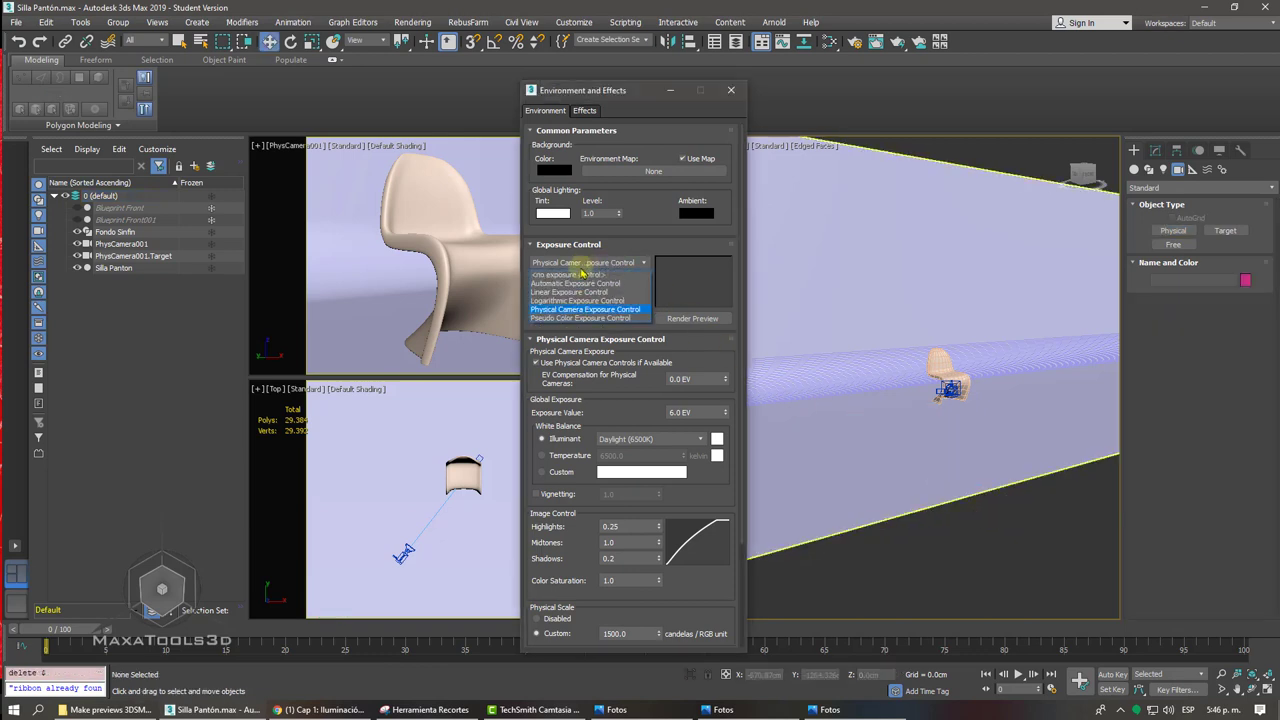
left_click(574, 276)
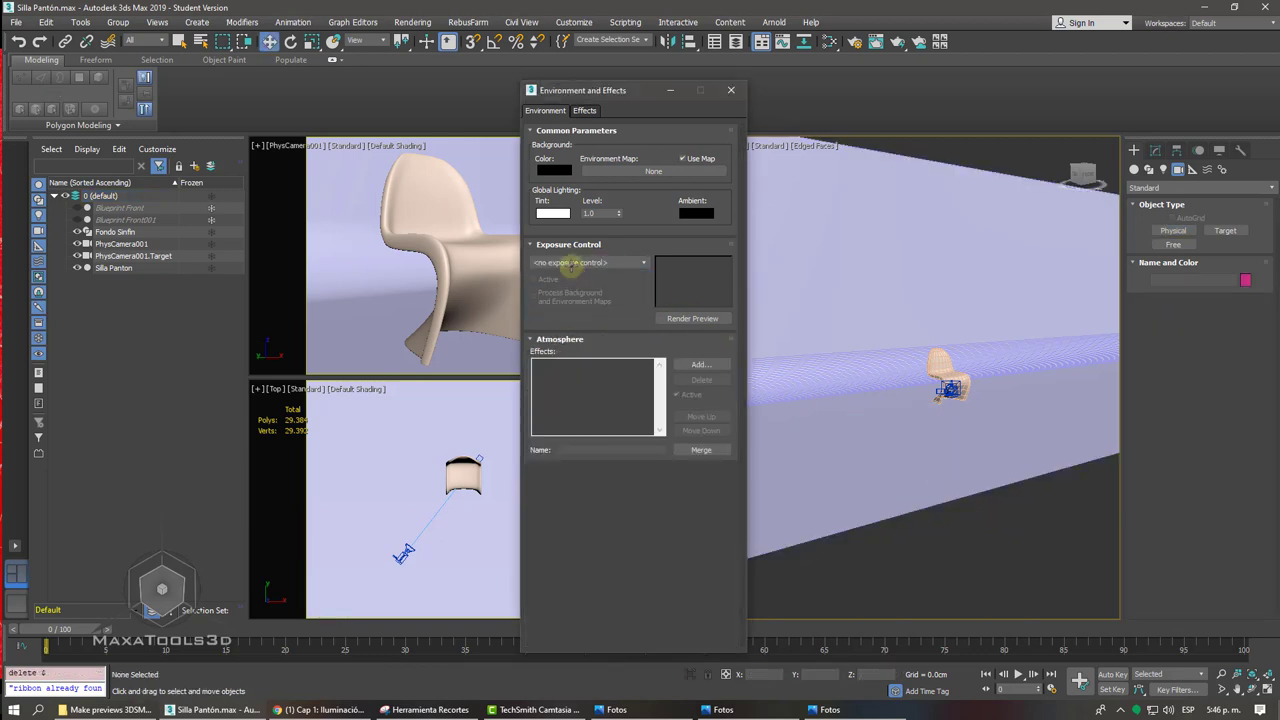
left_click(573, 262)
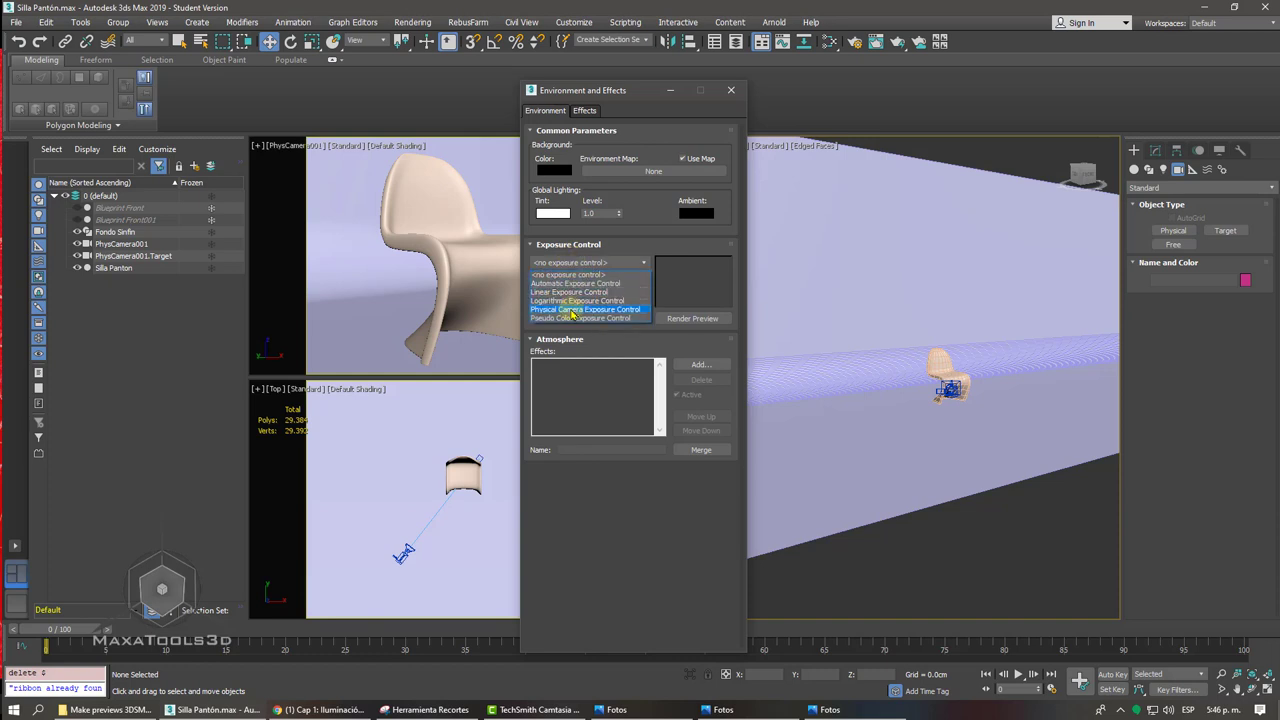
left_click(572, 310)
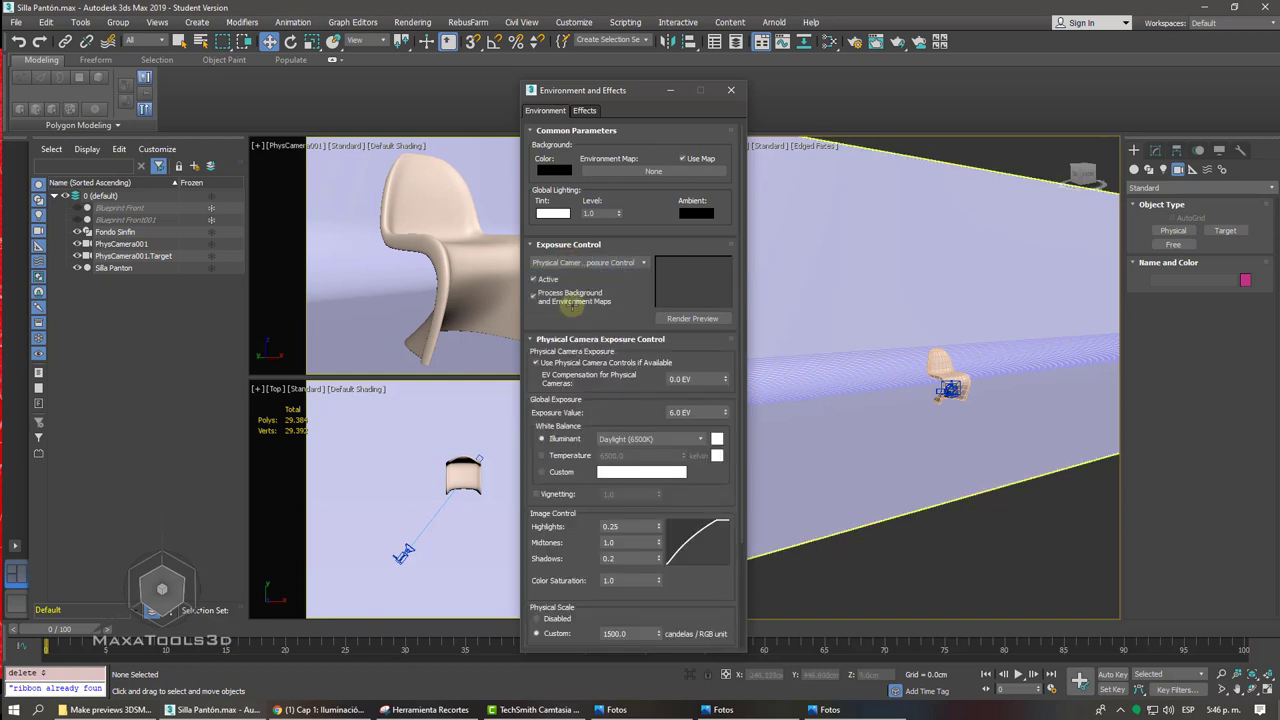
left_click(587, 263)
left_click(578, 276)
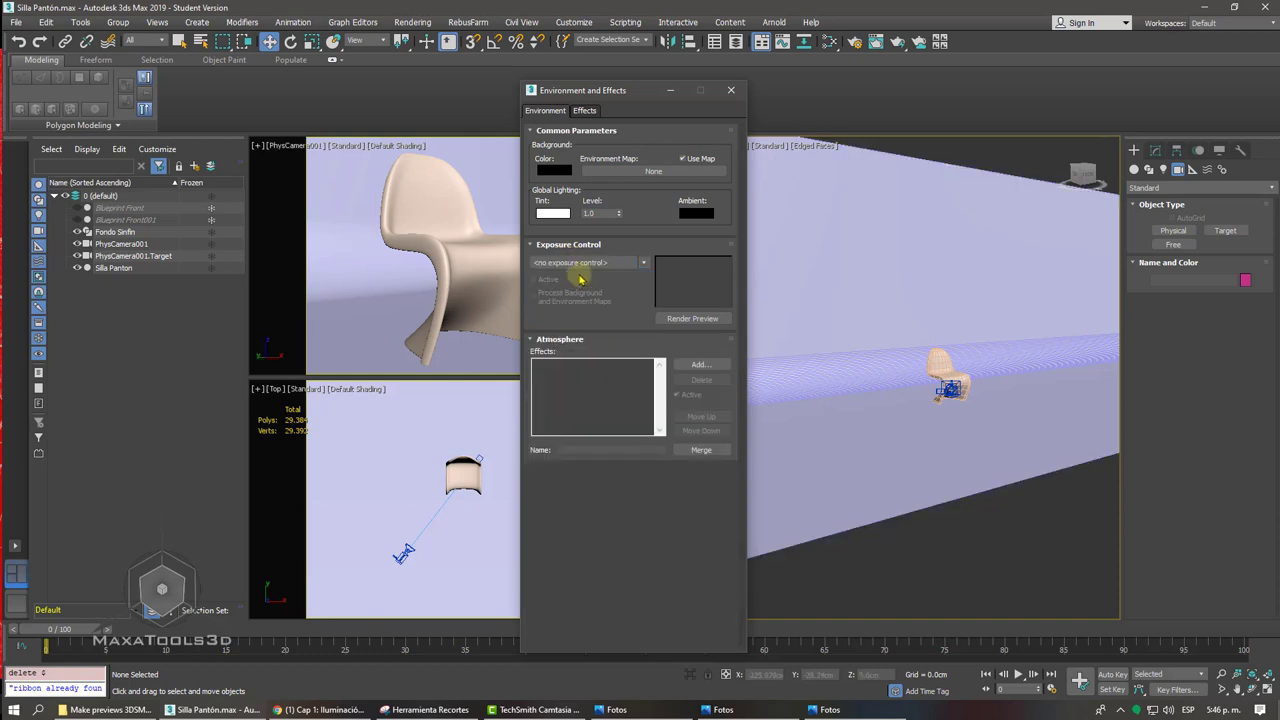
- Close Environment and Effects and show PhysCamera001's parameters in the Modify panel
left_click(726, 92)
left_click(950, 388)
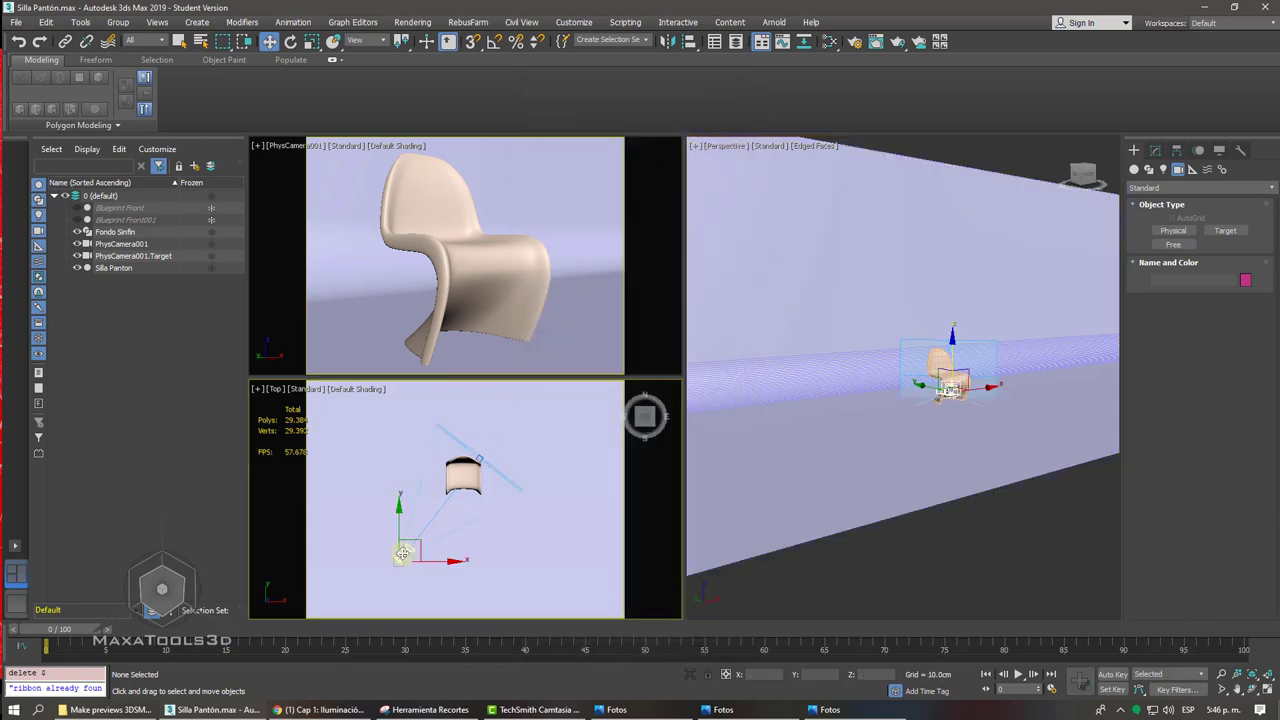
left_click(1157, 150)
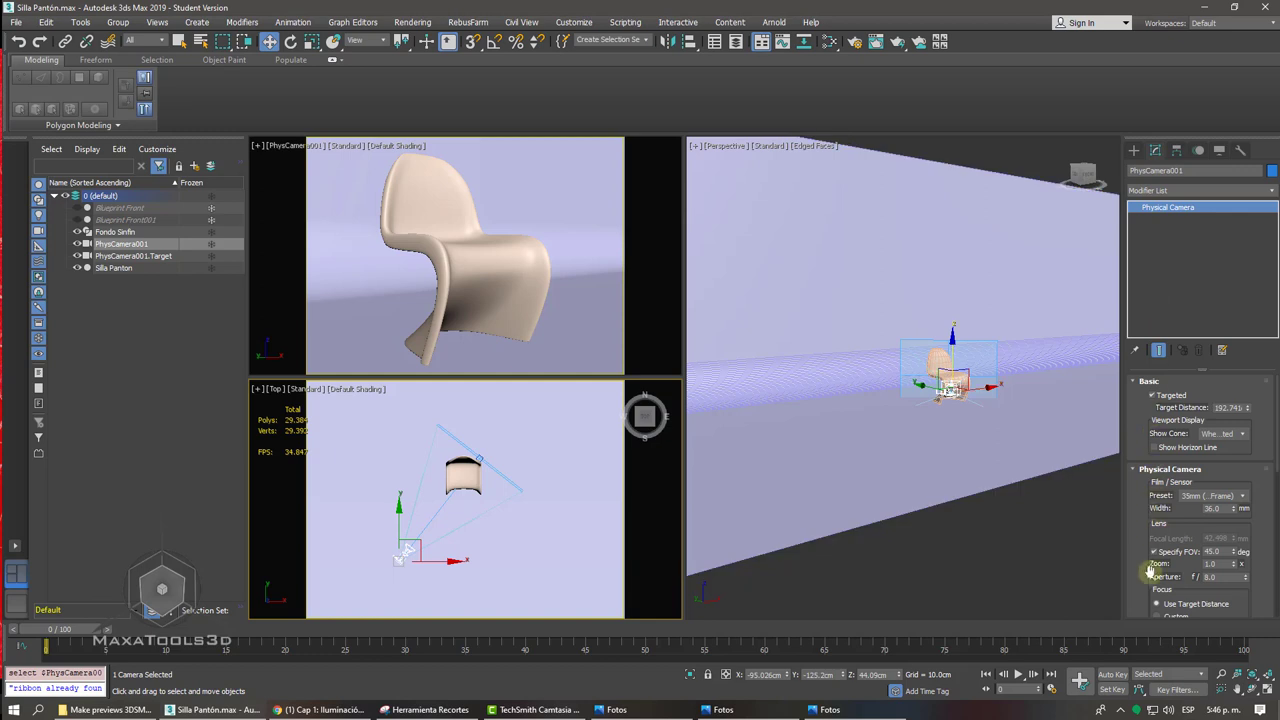
left_click_drag(1170, 560, 1170, 243)
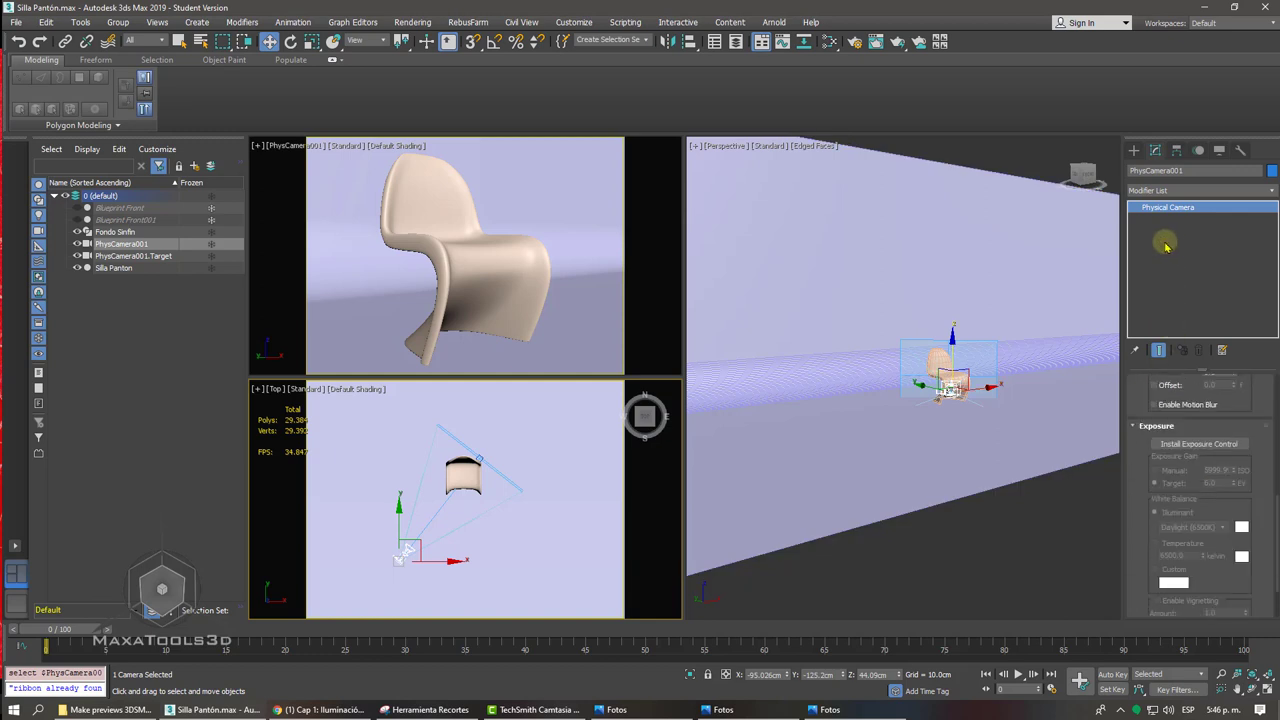
- Install Physical Camera Exposure Control and view through PhysCamera001 in the right viewport
left_click(412, 22)
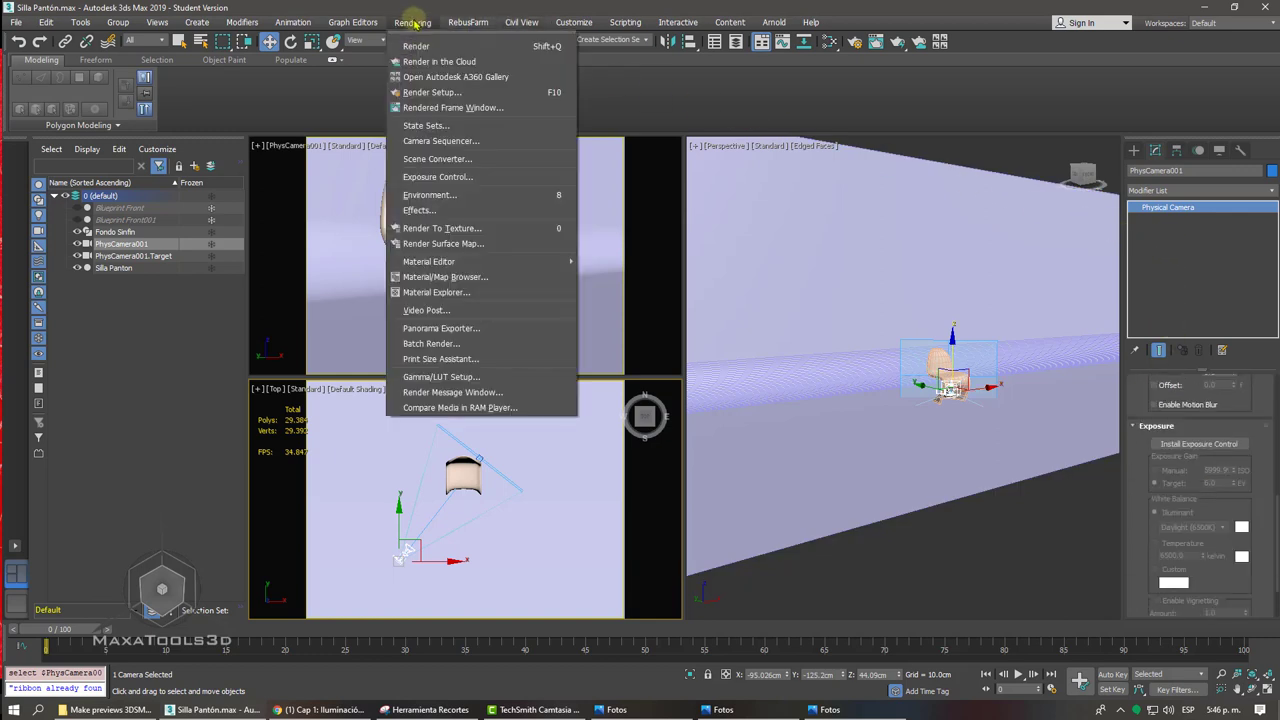
left_click(452, 181)
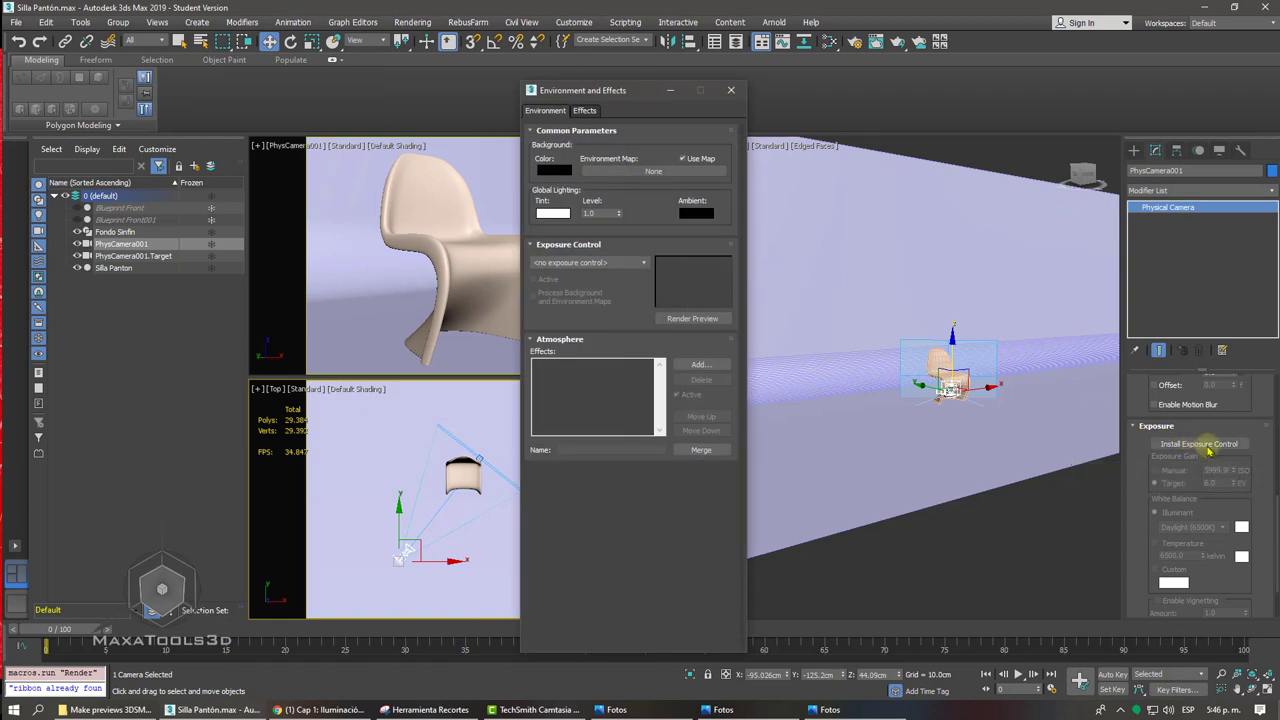
left_click(1210, 446)
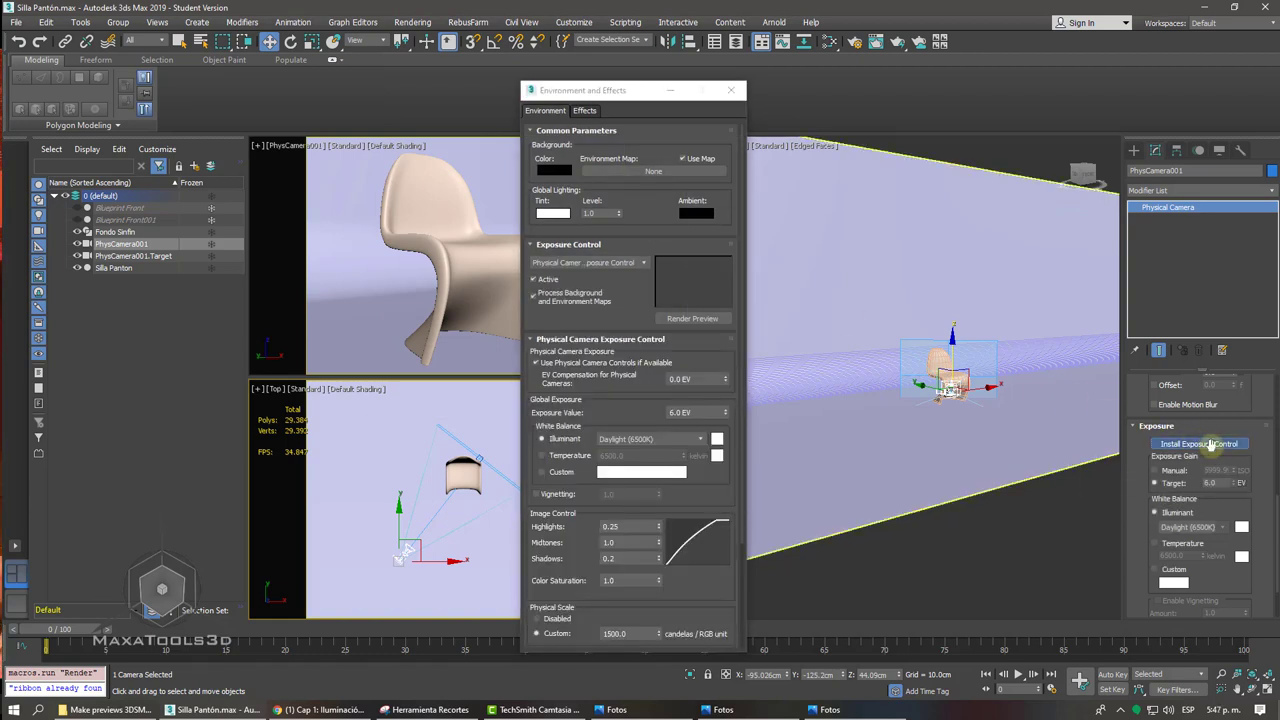
left_click(735, 93)
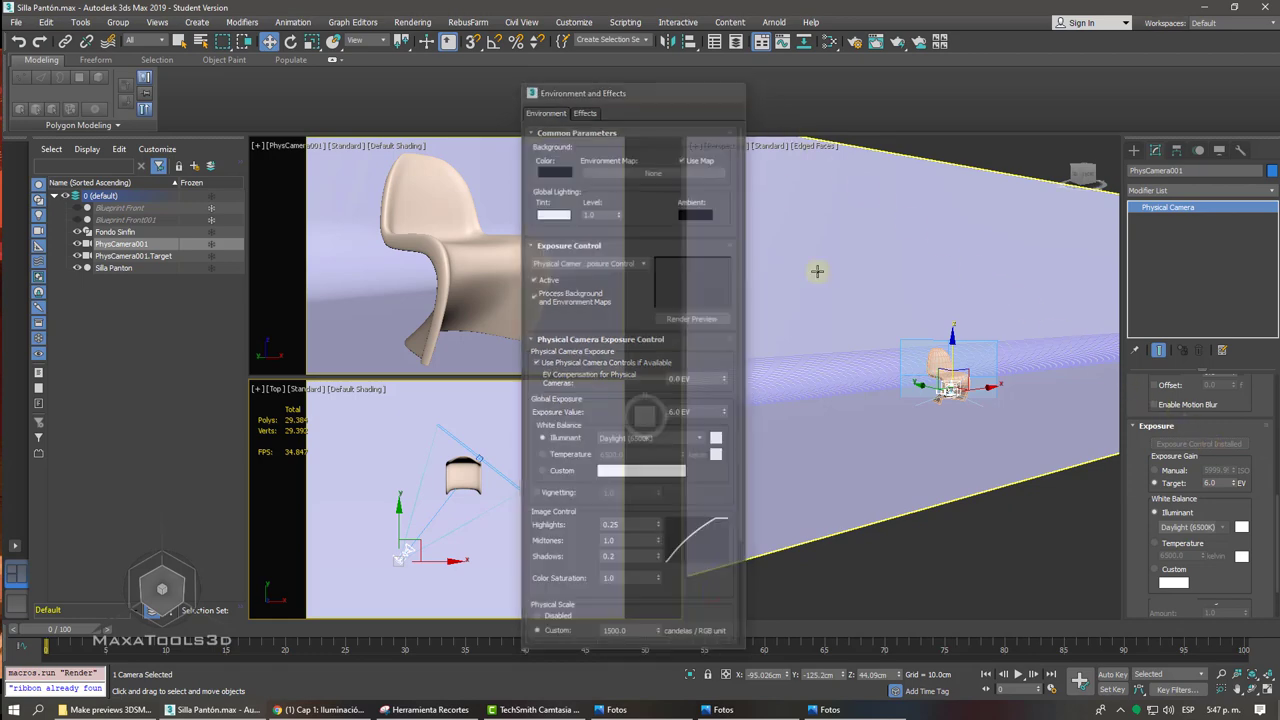
key("c")
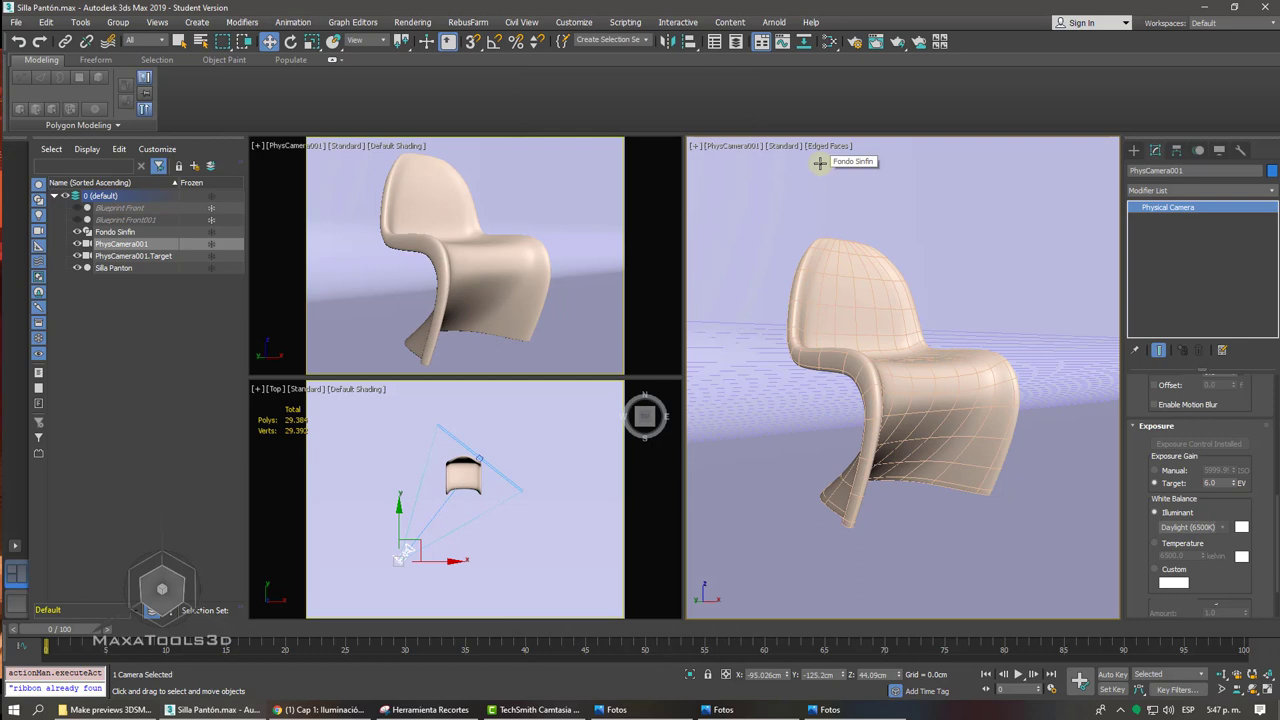
- Open the Slate Material Editor and add a Physical Material node
left_click(1134, 150)
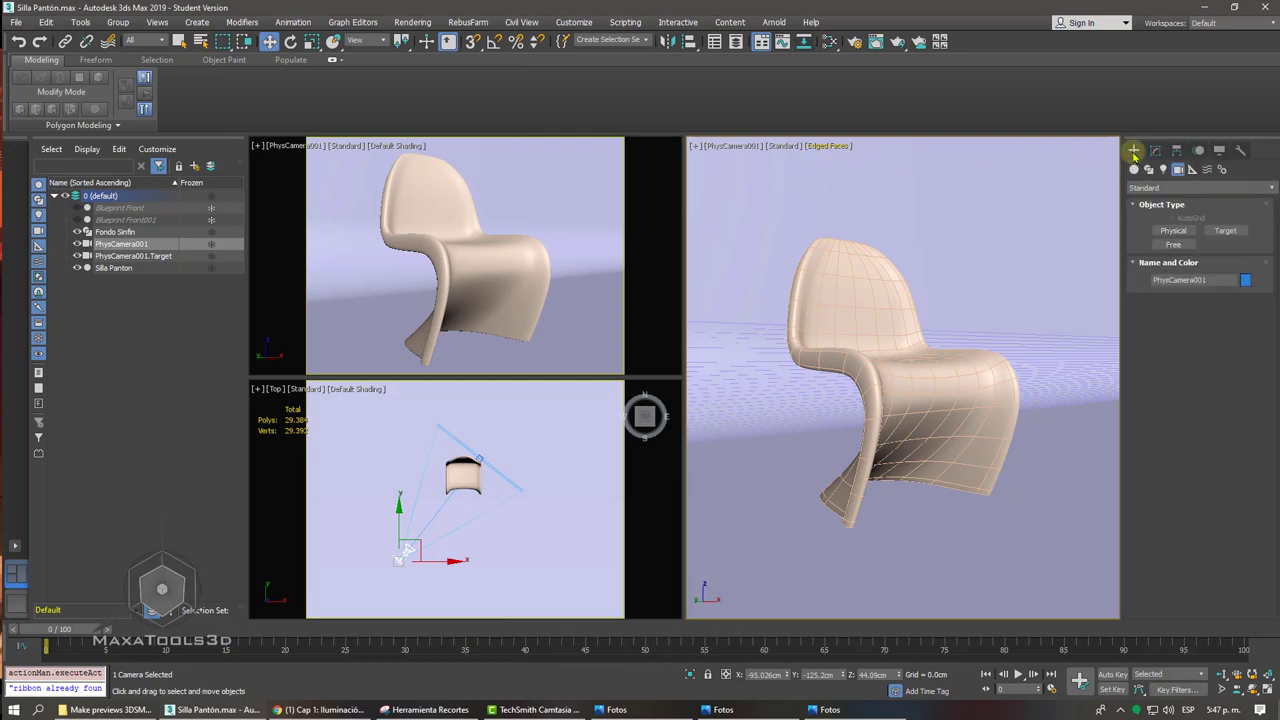
left_click(1162, 170)
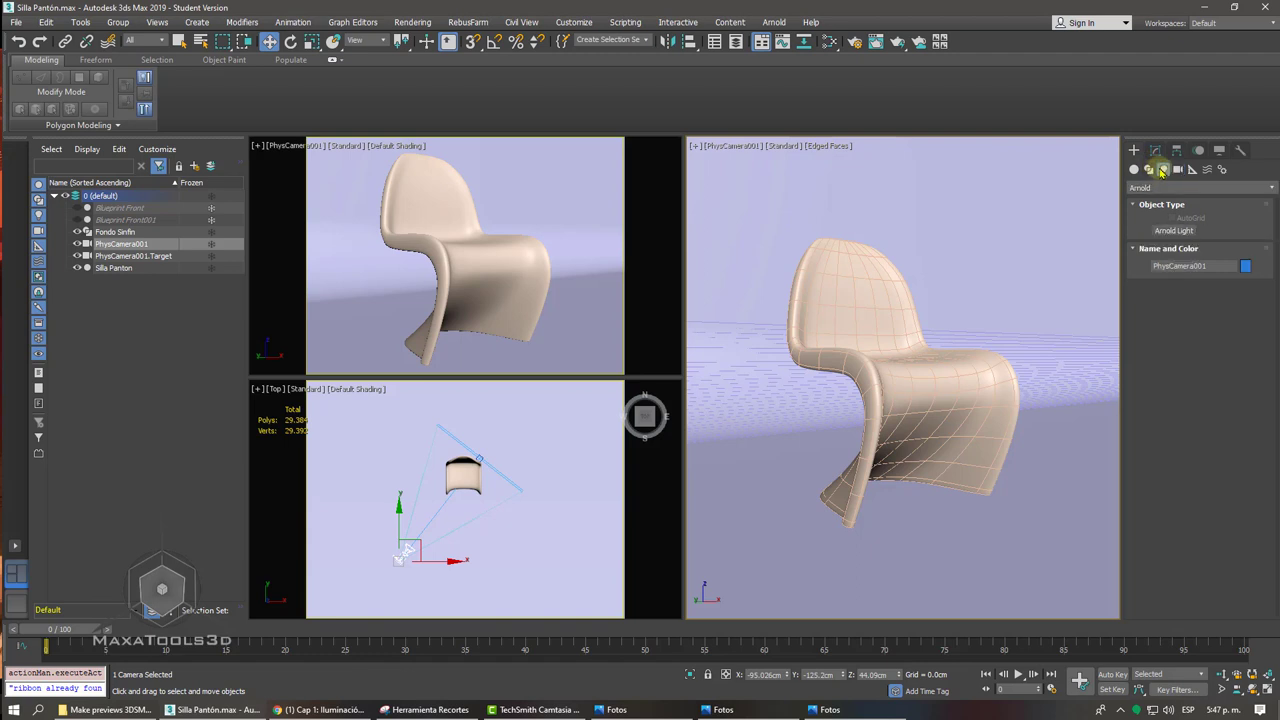
left_click(827, 43)
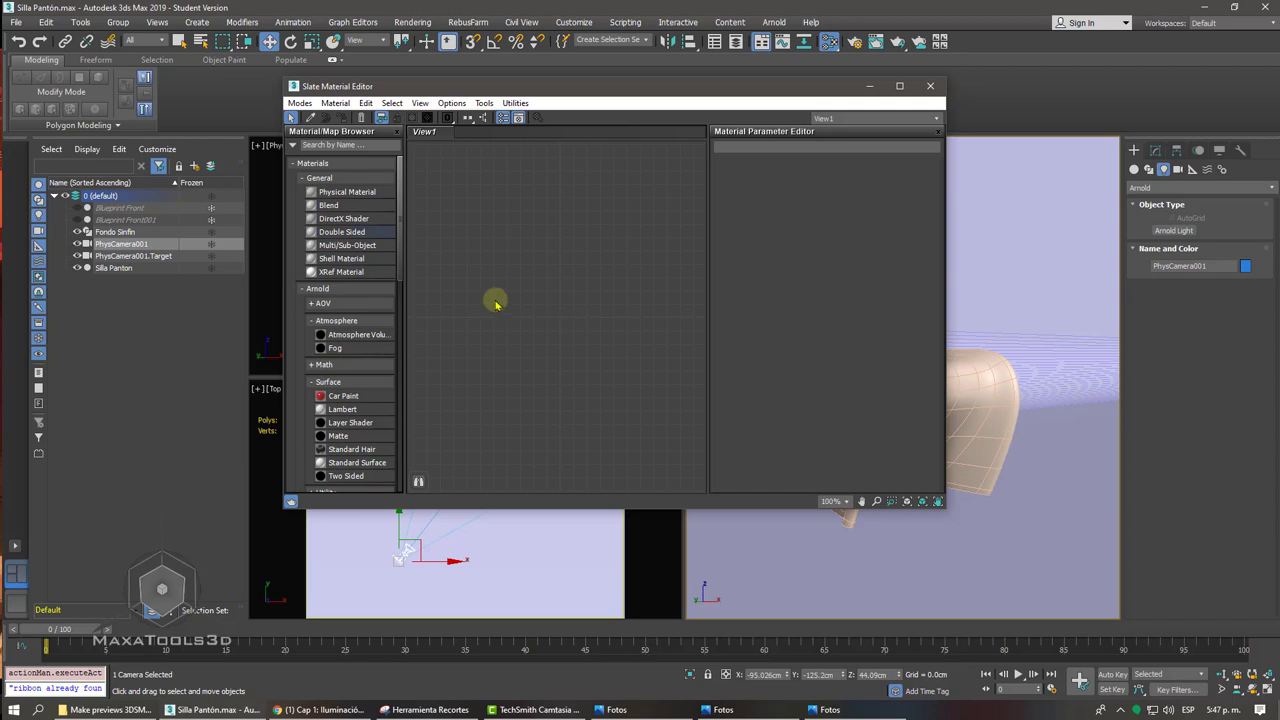
left_click_drag(340, 192, 468, 185)
- Add an Arnold Standard Surface node (Material #28) from the Arnold Surface list
left_click(330, 146)
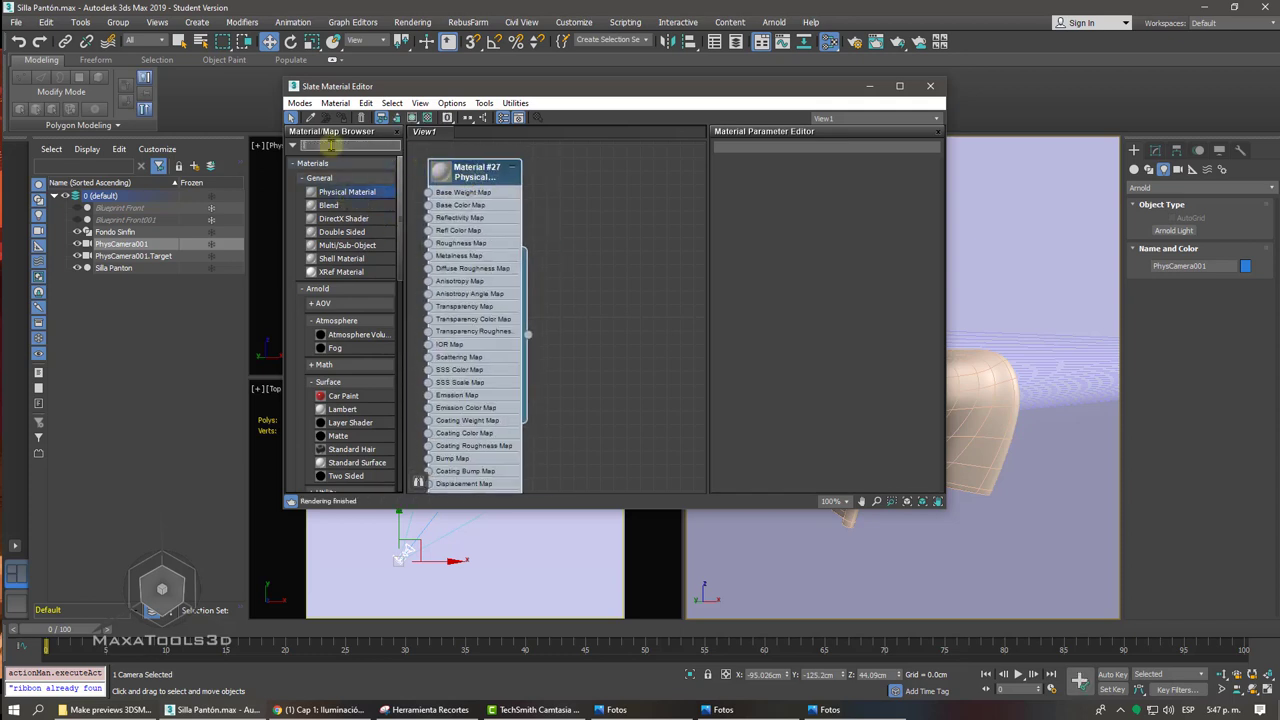
type("St")
type("a")
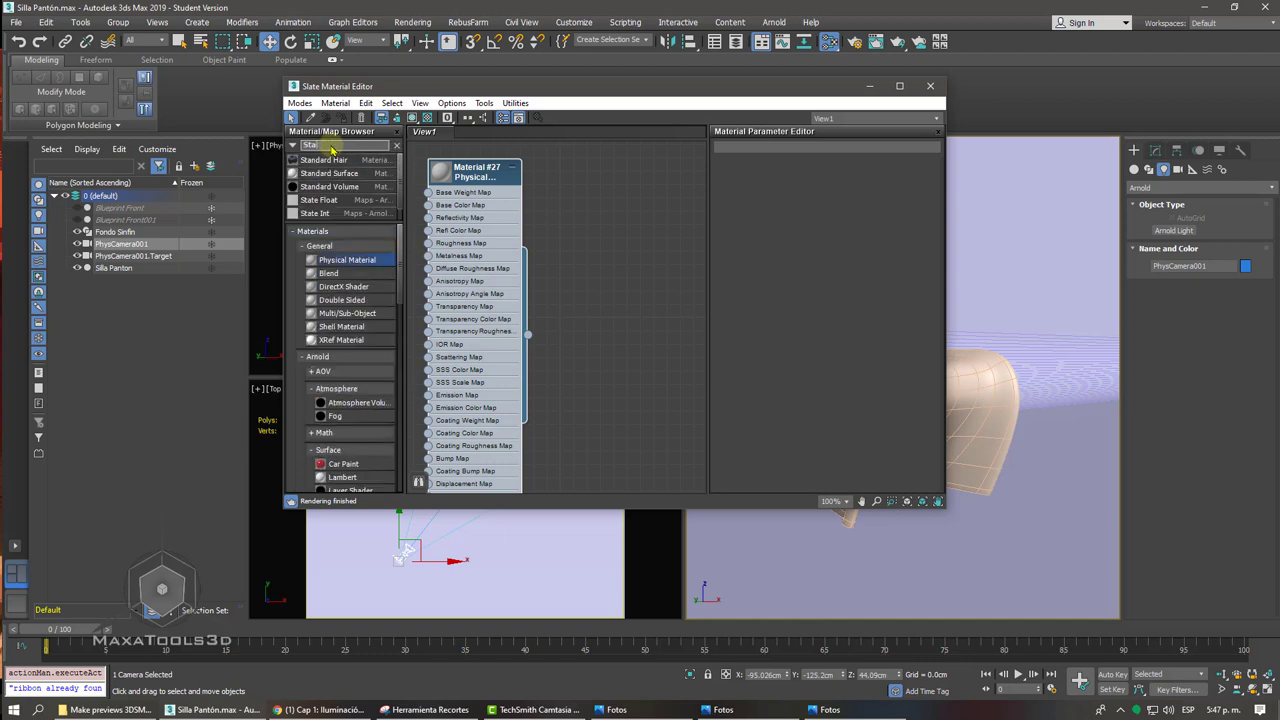
key("BackSpace")
key("BackSpace")
key("BackSpace")
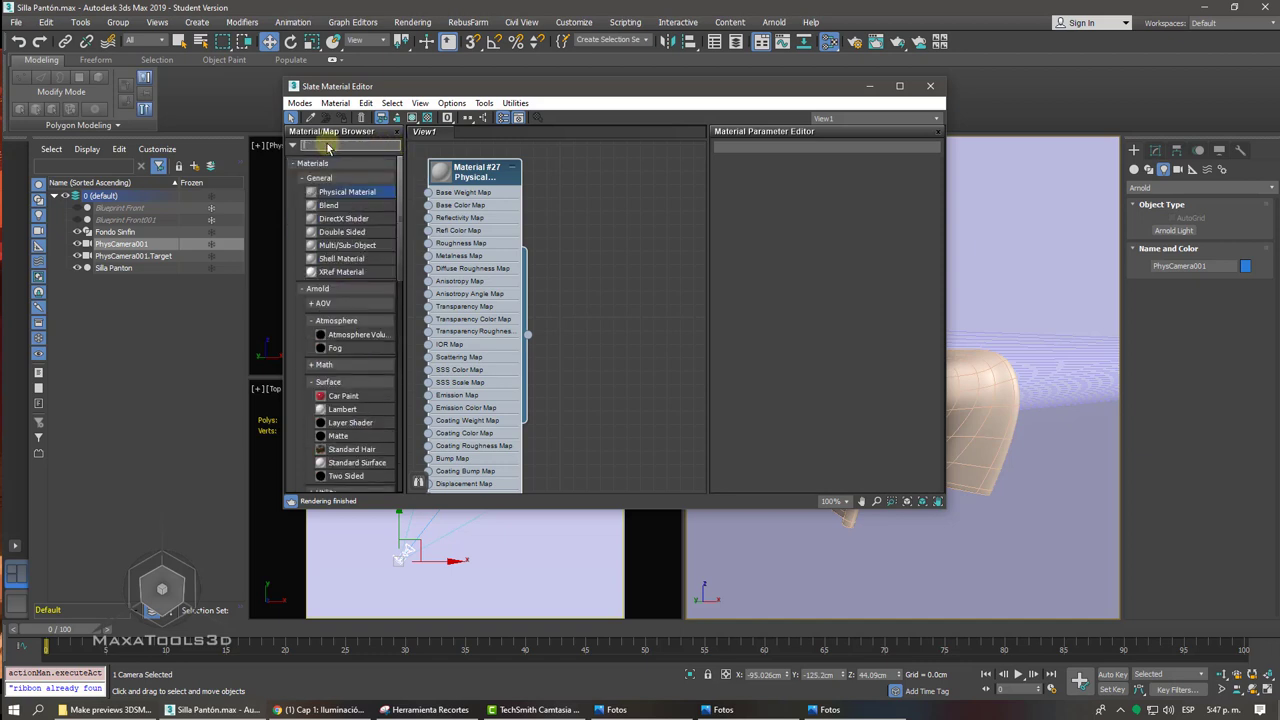
left_click(314, 320)
left_click(327, 356)
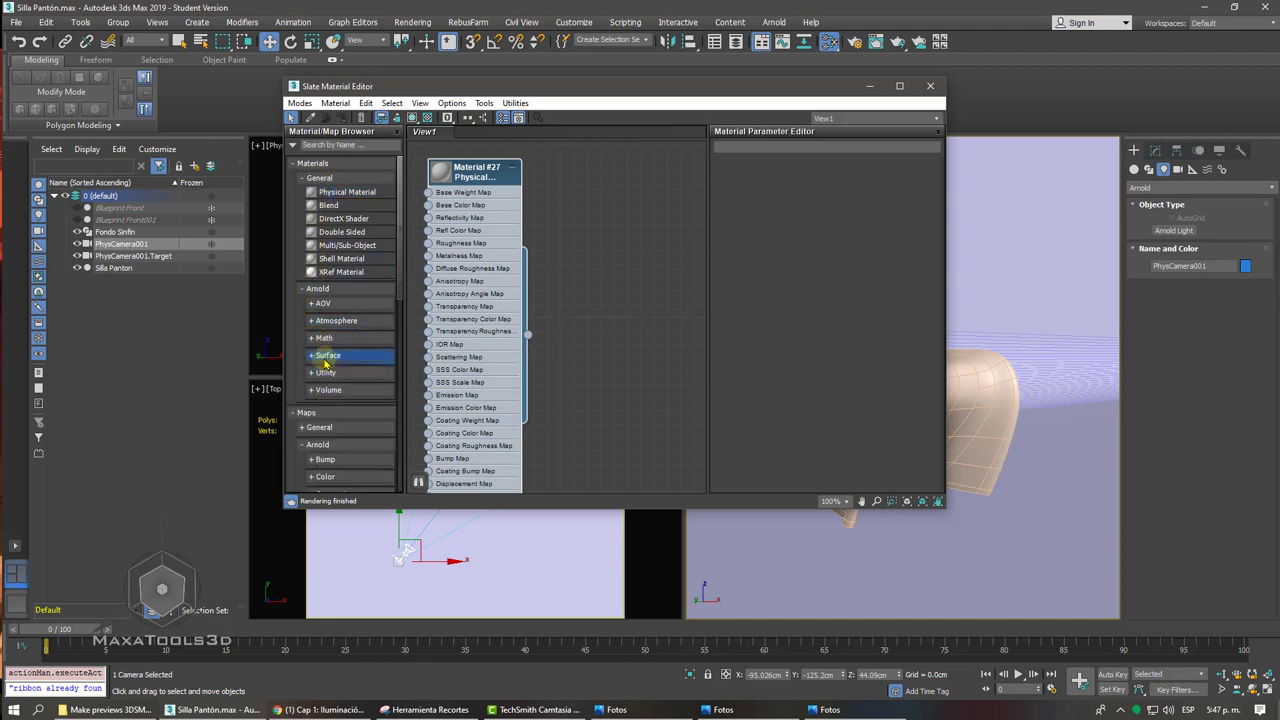
left_click(331, 356)
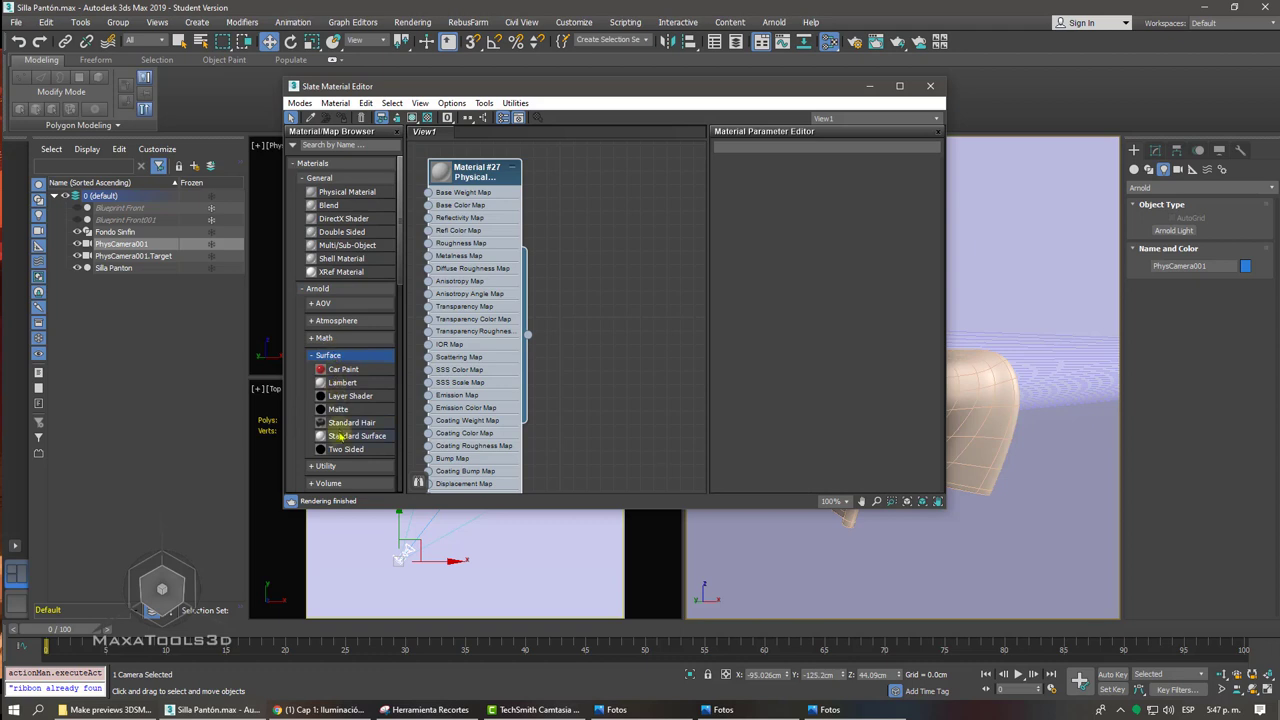
left_click_drag(347, 440, 617, 183)
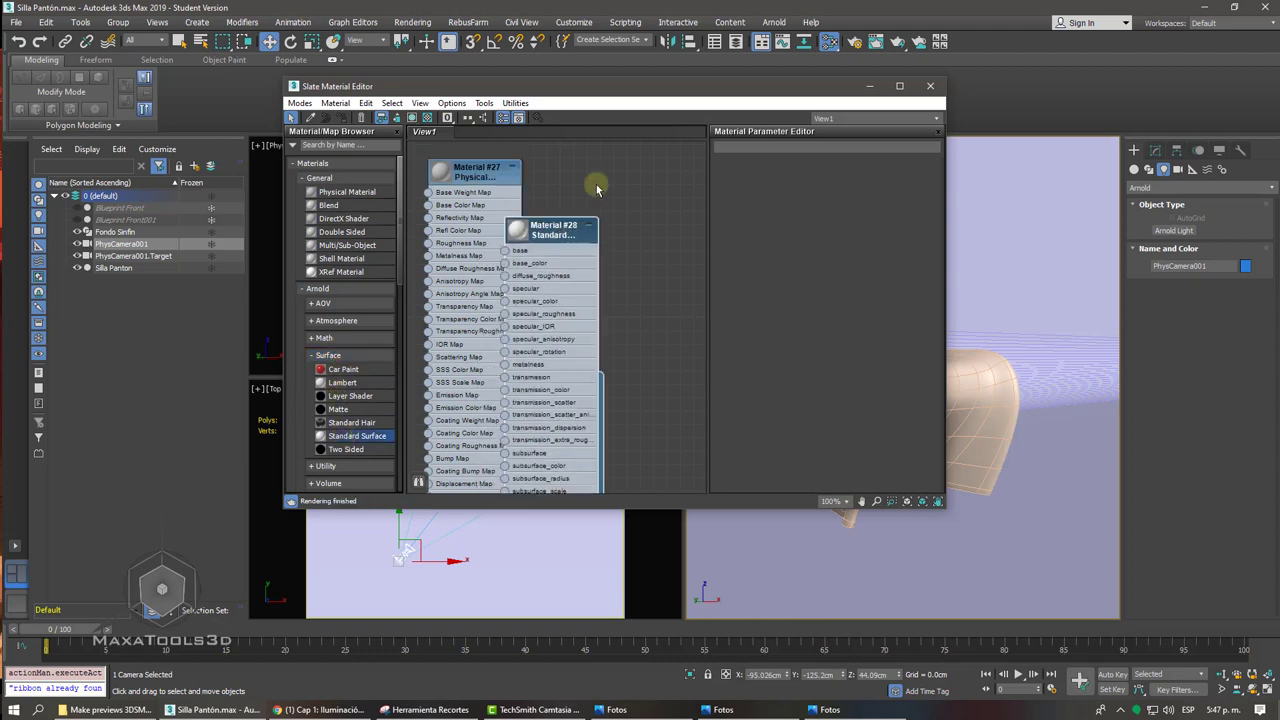
- Zoom the node view and expand Materials #28 and #27 to show their preview spheres
scroll(618, 180, "down", 2)
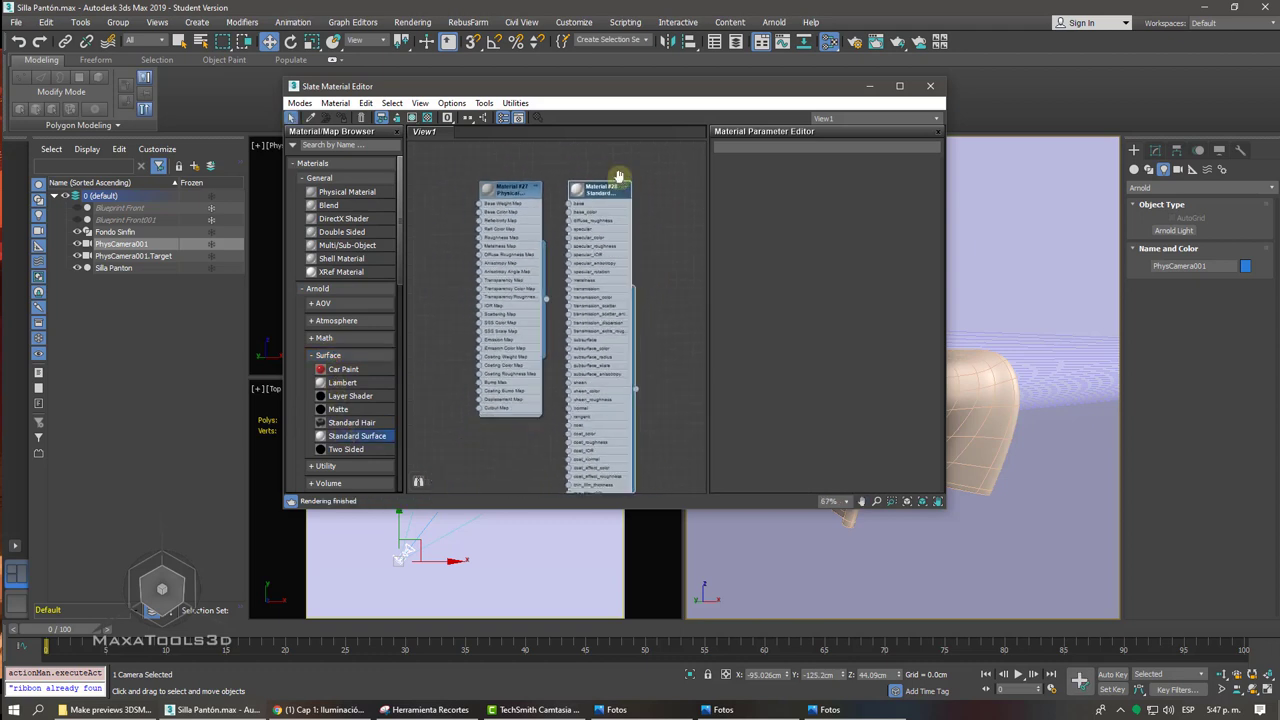
scroll(617, 178, "up", 2)
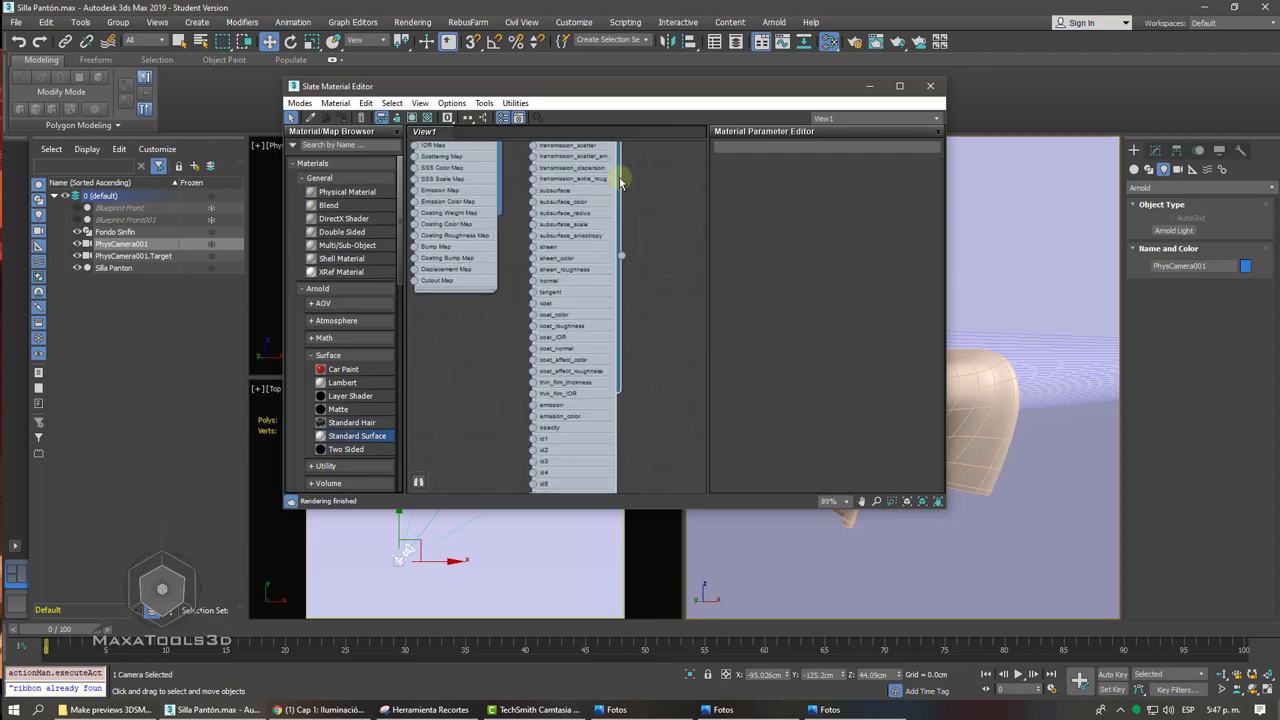
scroll(617, 178, "up", 1)
scroll(610, 178, "up", 2)
scroll(567, 205, "up", 2)
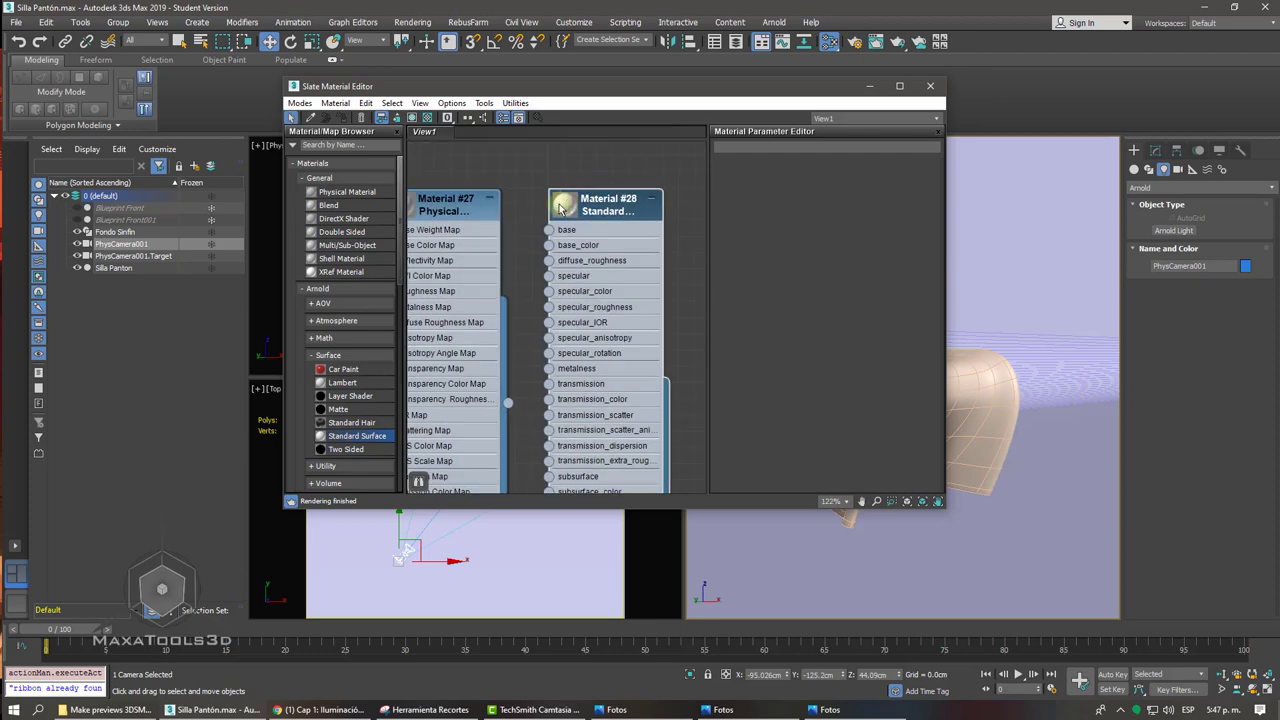
left_click(561, 206)
scroll(520, 200, "down", 1)
left_click(482, 190)
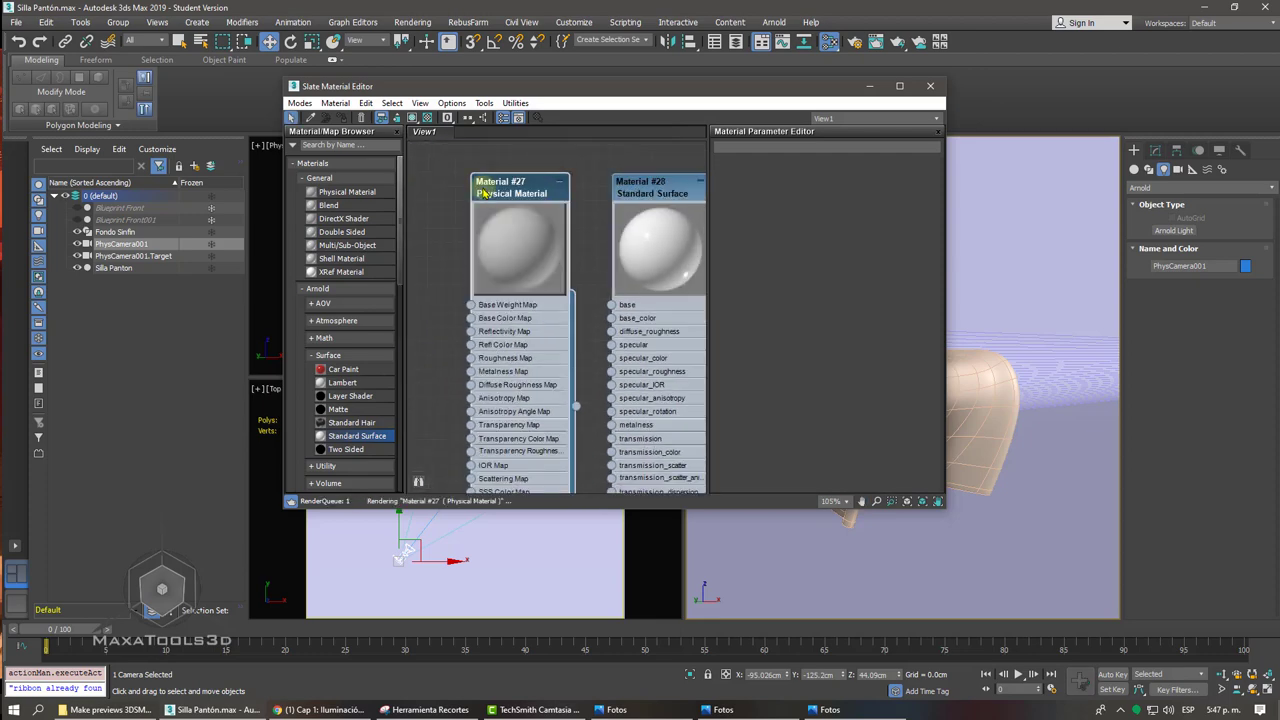
scroll(484, 192, "up", 1)
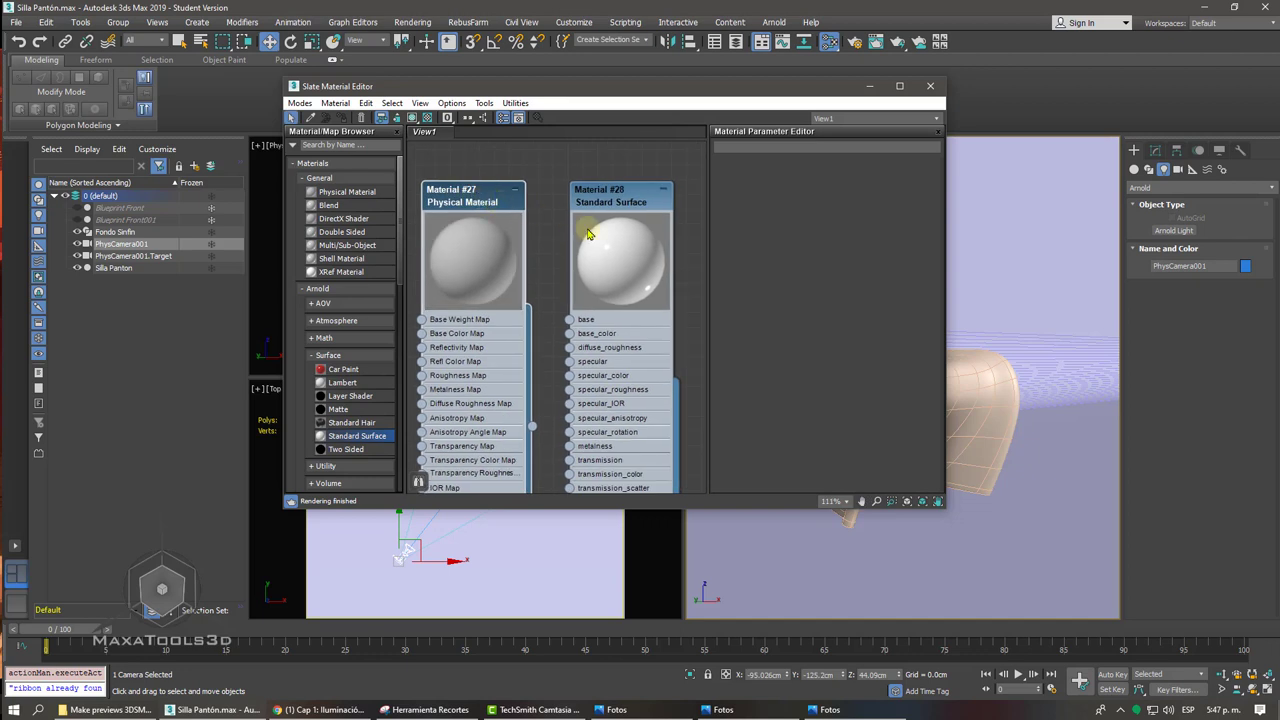
- Inspect Material #27 in Advanced mode, then delete the Physical Material node
double_click(462, 196)
left_click(848, 236)
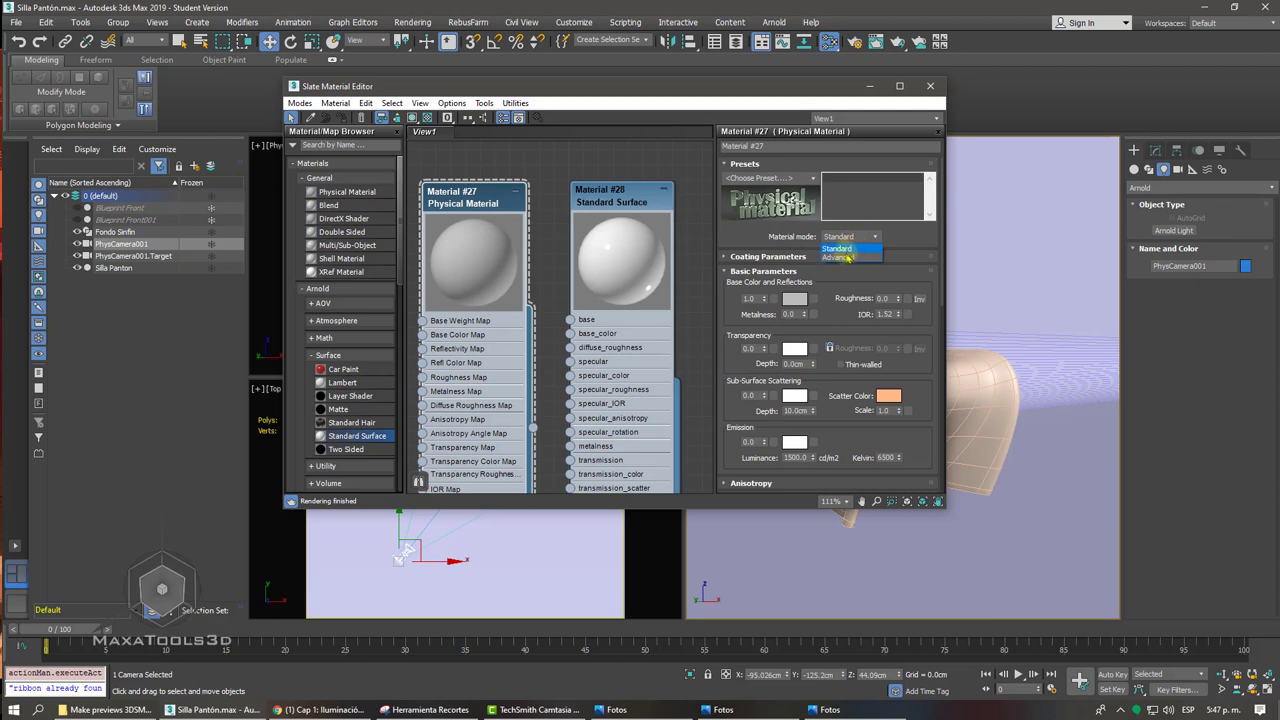
left_click(840, 258)
scroll(740, 420, "down", 5)
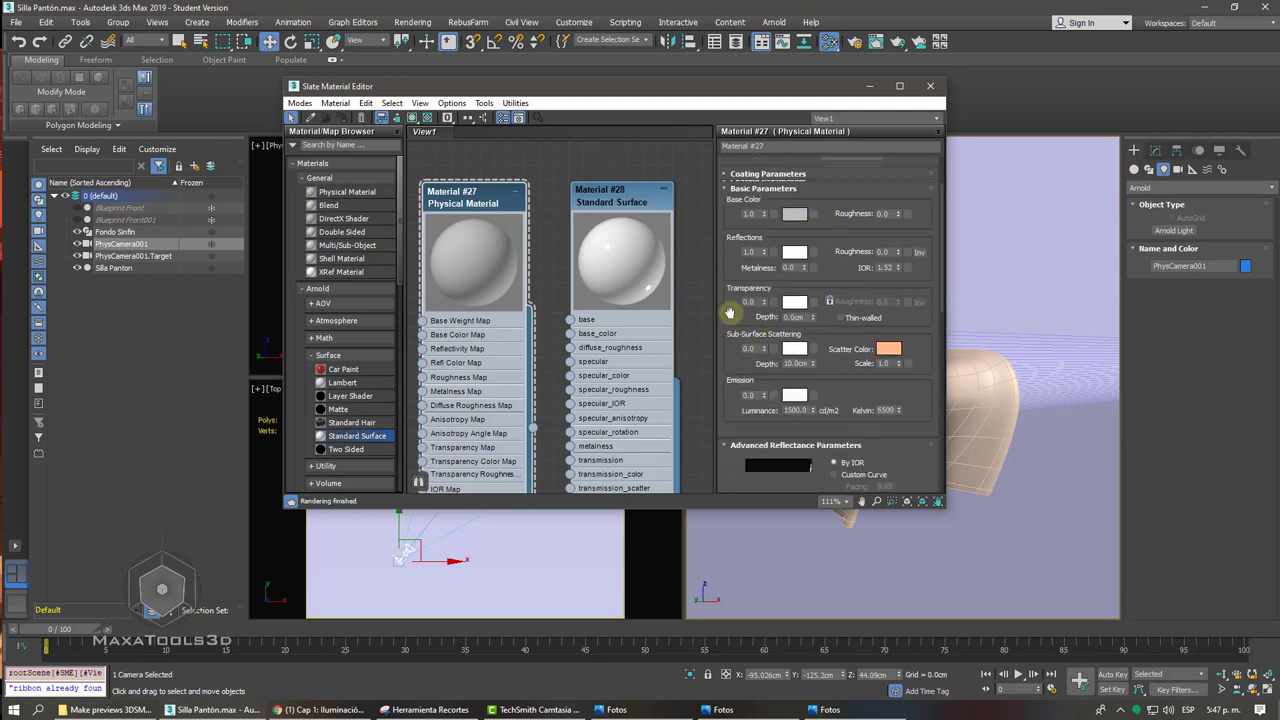
scroll(737, 421, "up", 4)
scroll(736, 290, "up", 1)
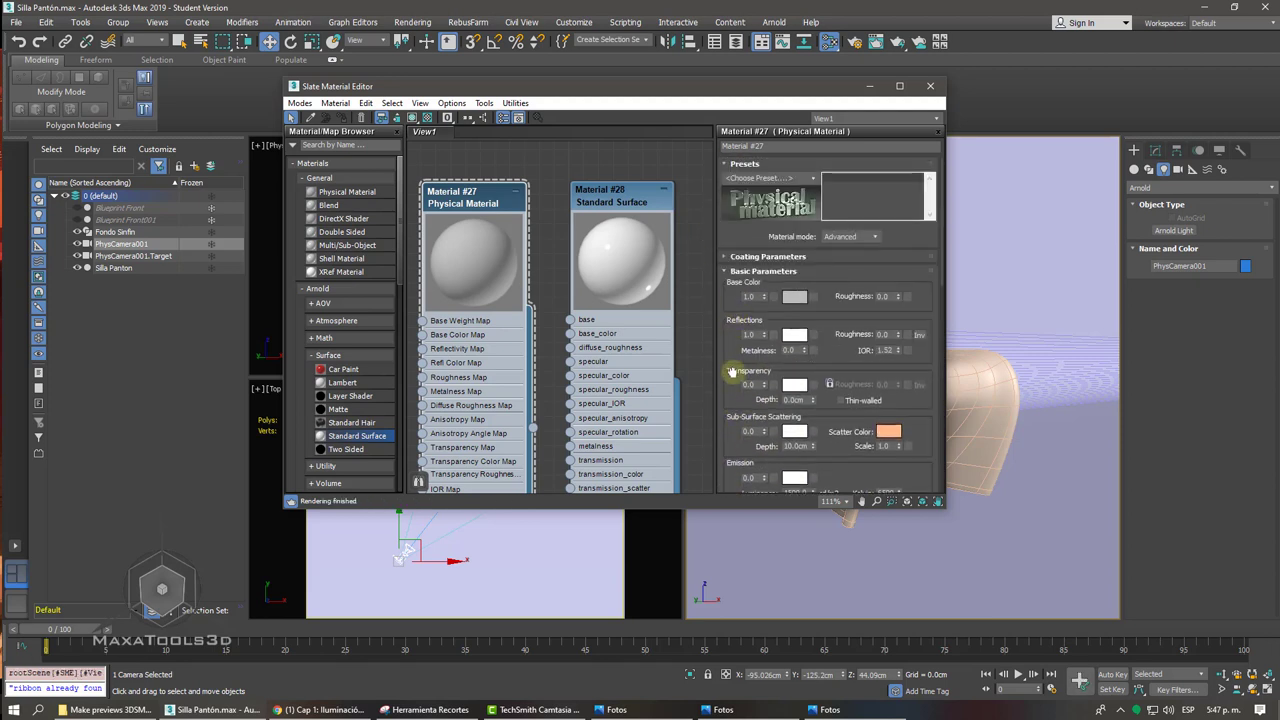
left_click(814, 179)
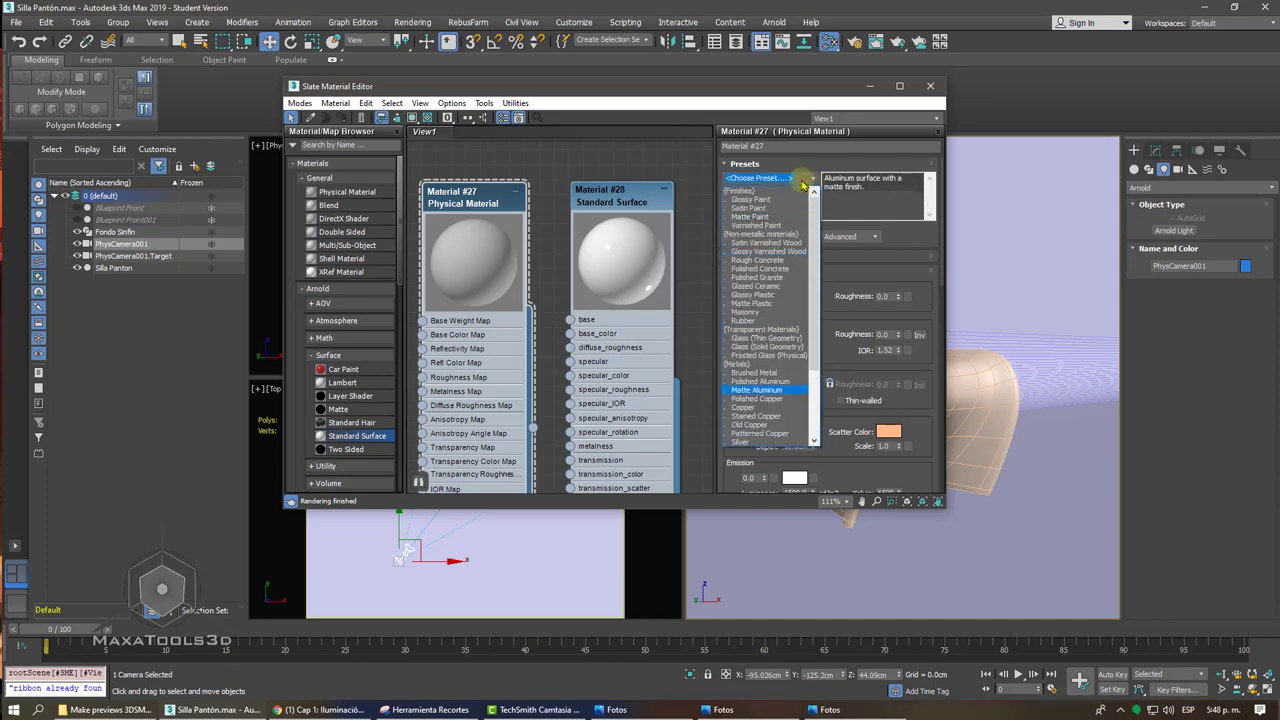
left_click(503, 193)
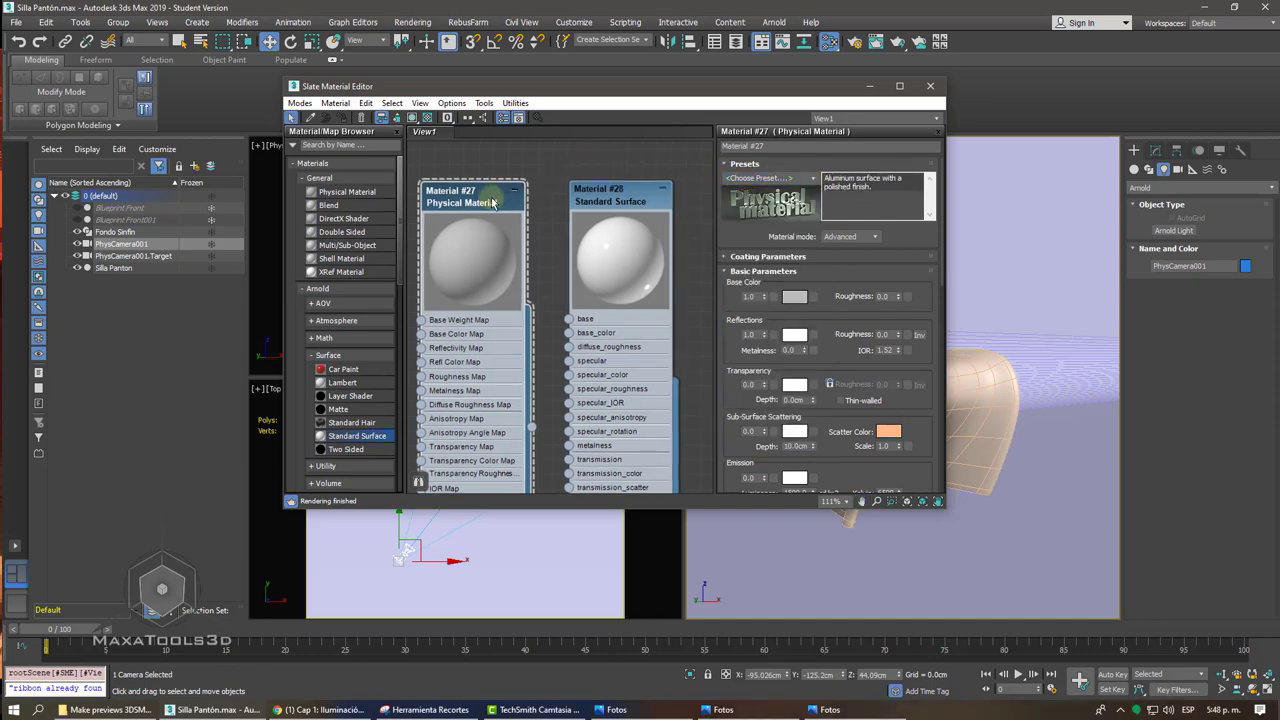
key("Delete")
mouse_move(601, 203)
left_mouse_down()
mouse_move(479, 190)
mouse_move(628, 193)
left_mouse_up()
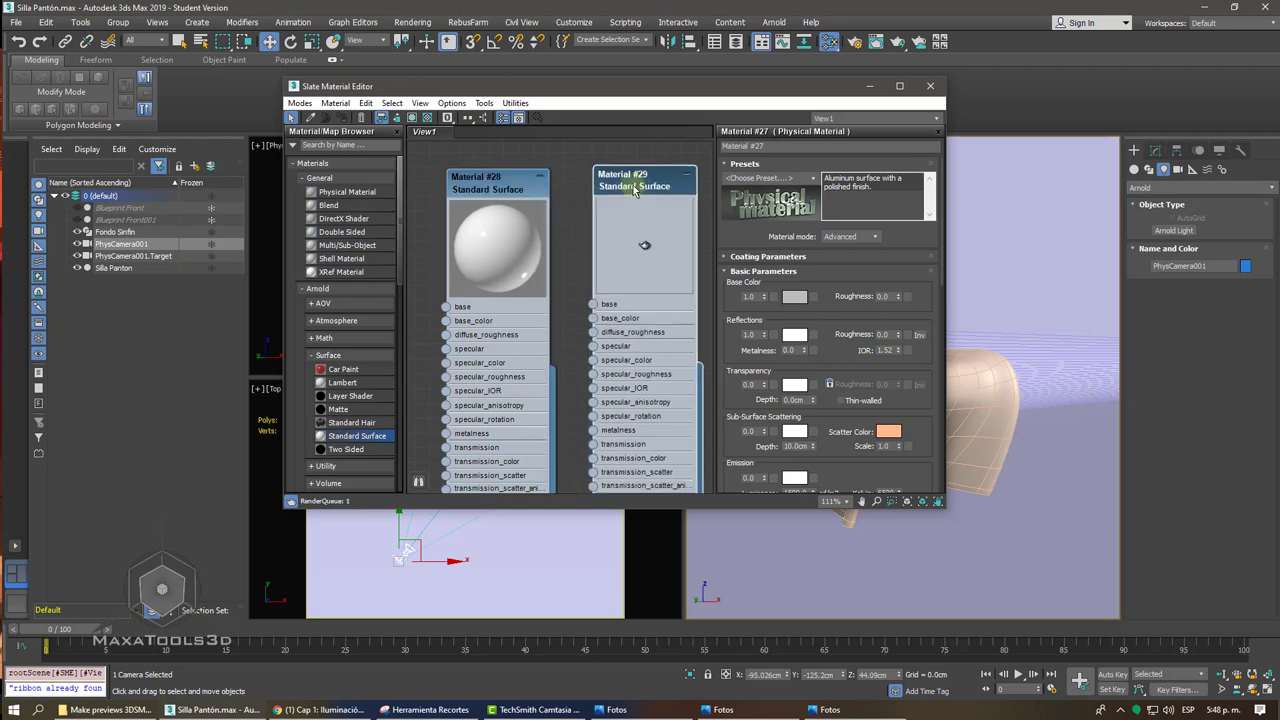
- Rename Material #28 to Sinfin and Material #29 to Silla
double_click(497, 185)
left_click(748, 146)
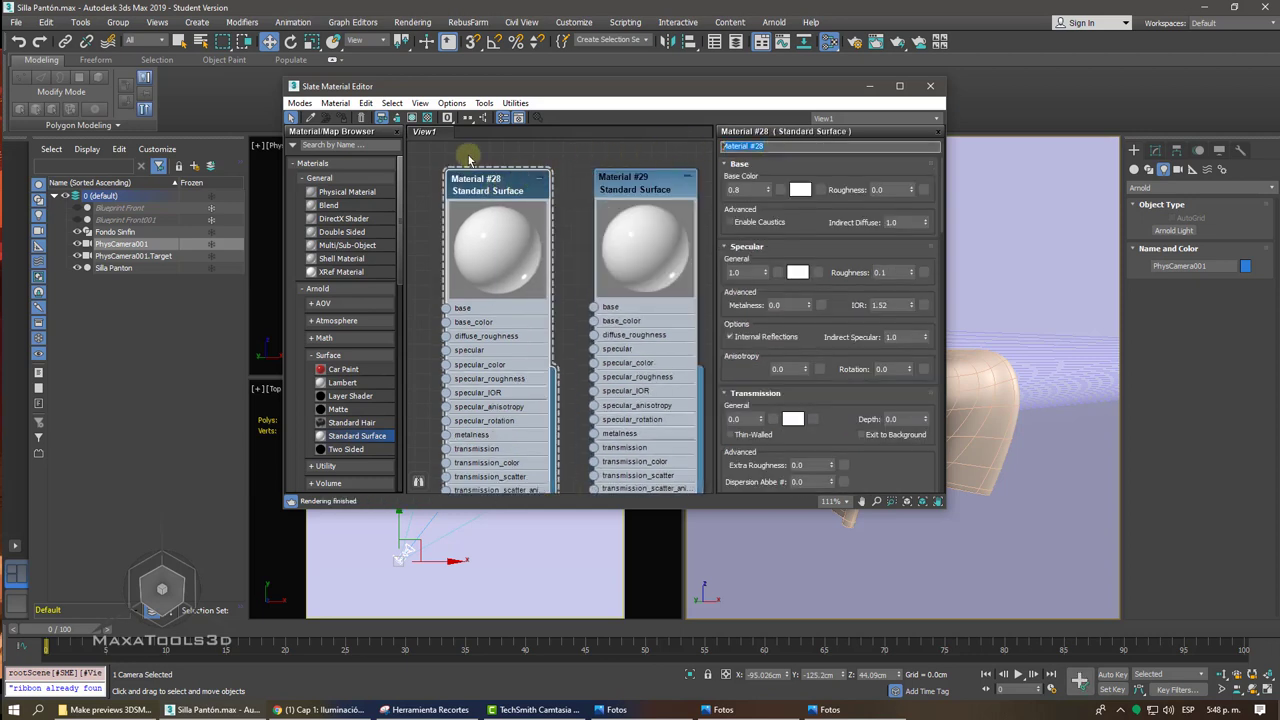
type("Sinfin")
double_click(611, 179)
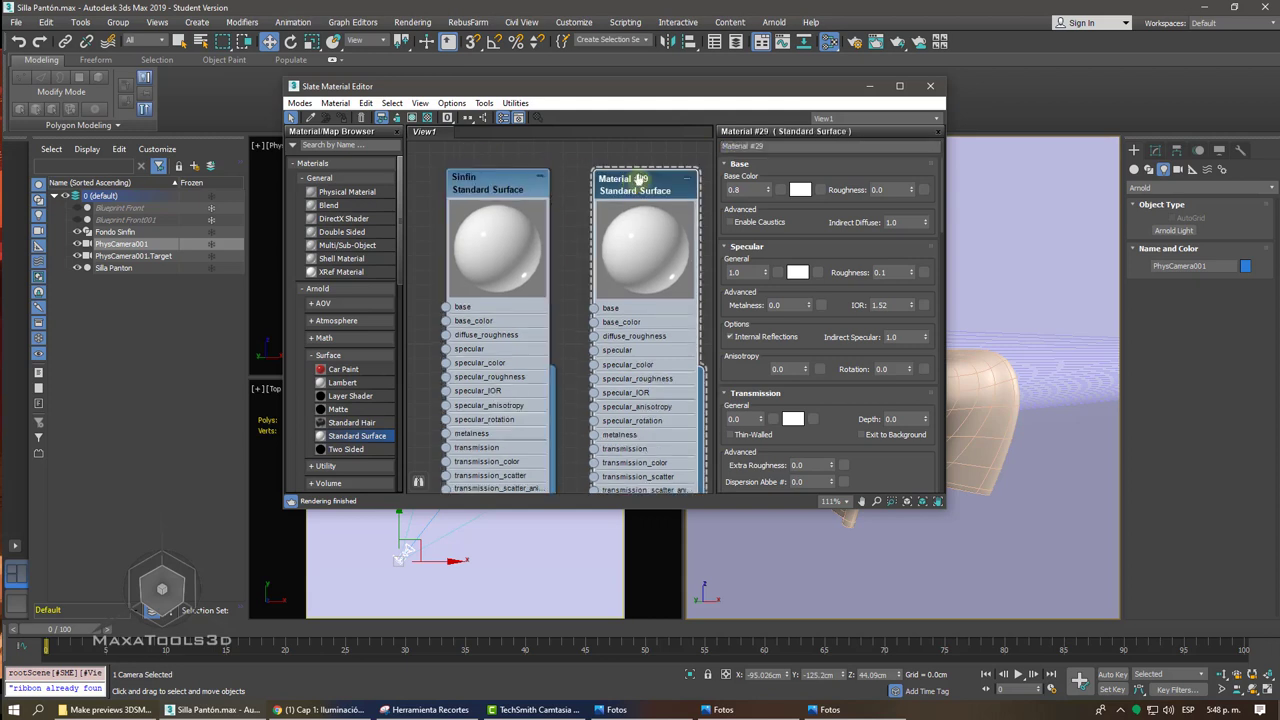
left_click(770, 146)
type("Silla")
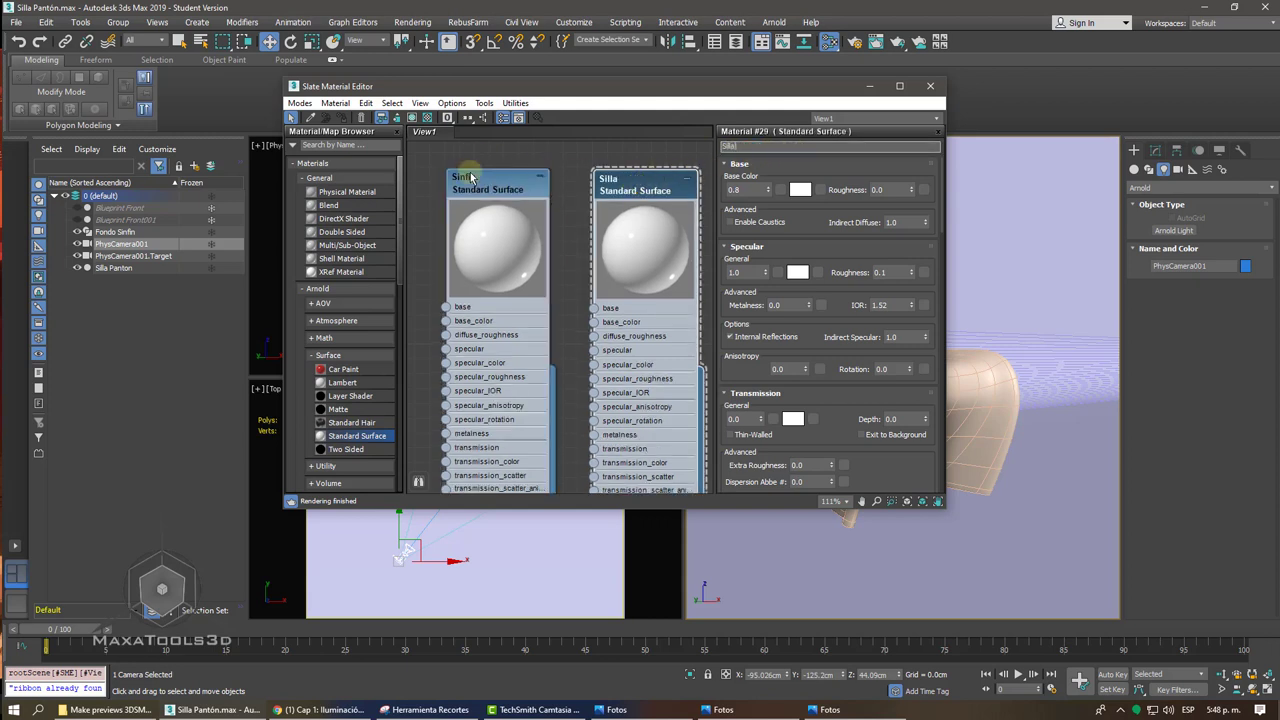
- Reset Sinfin's specular weight to 0.0 and assign Sinfin to the Fondo Sinfin backdrop
double_click(500, 190)
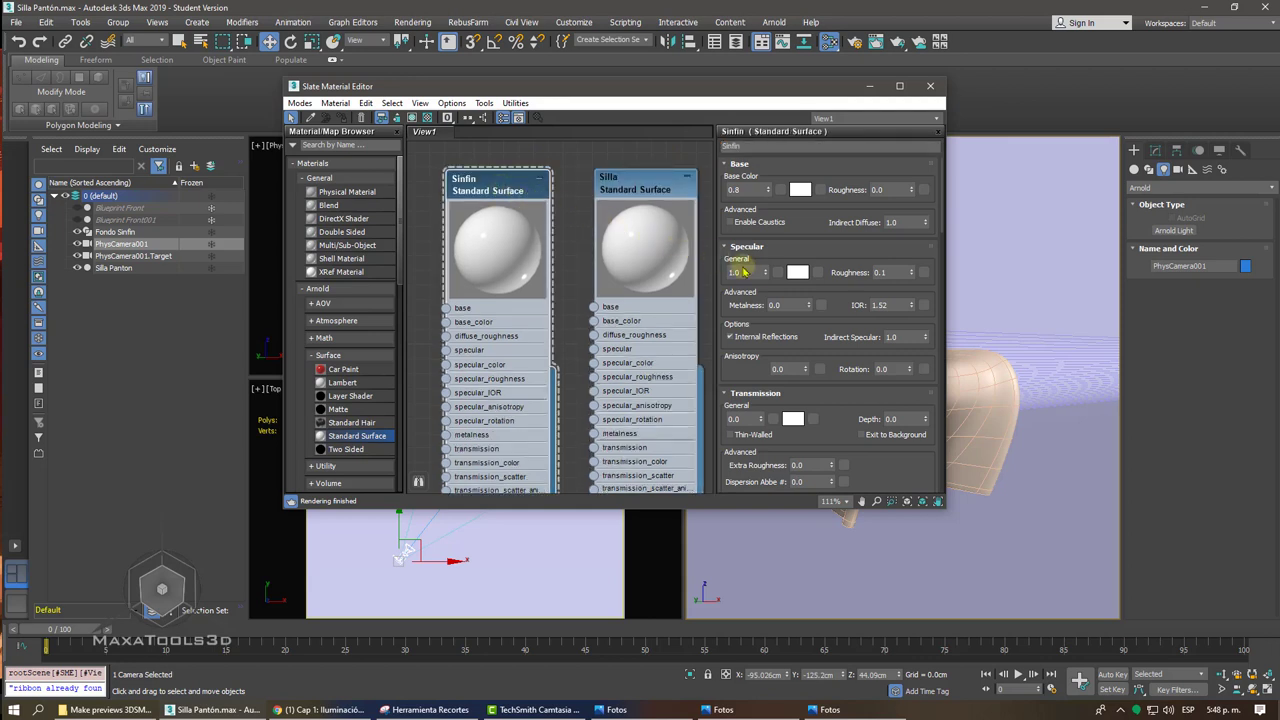
left_click(762, 273)
right_click(765, 276)
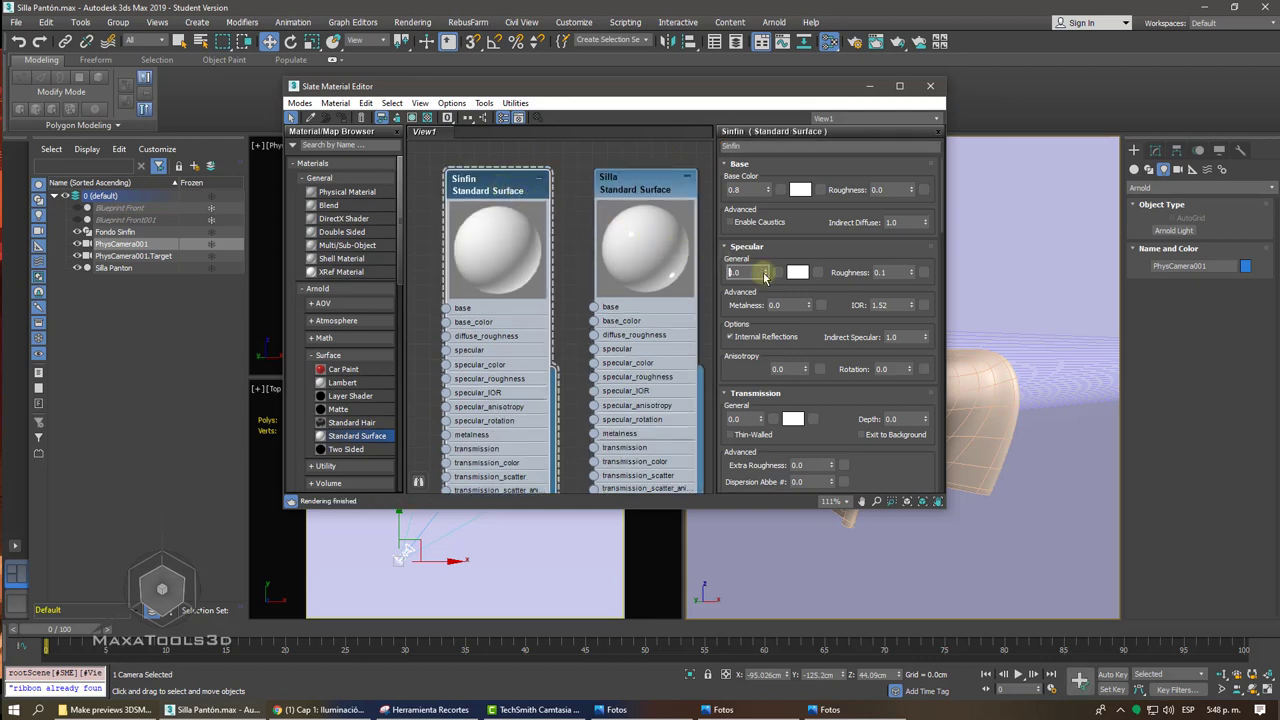
scroll(560, 320, "down", 2)
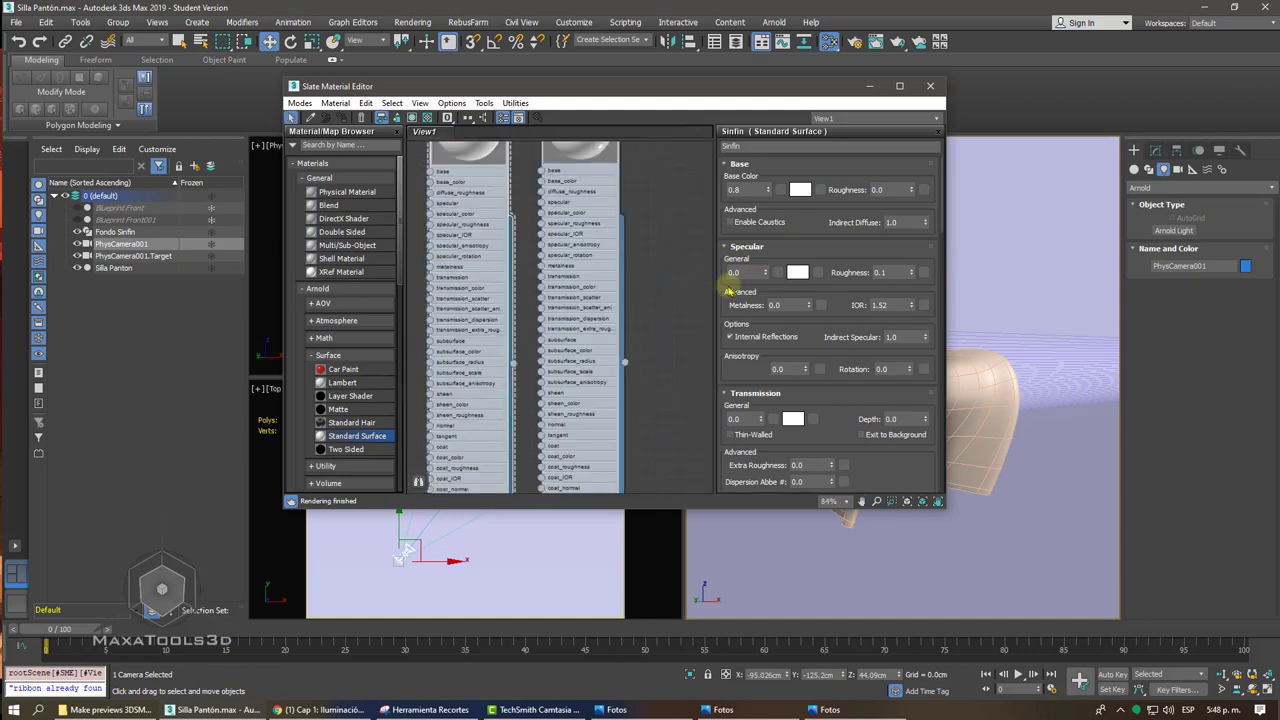
left_click_drag(513, 363, 987, 211)
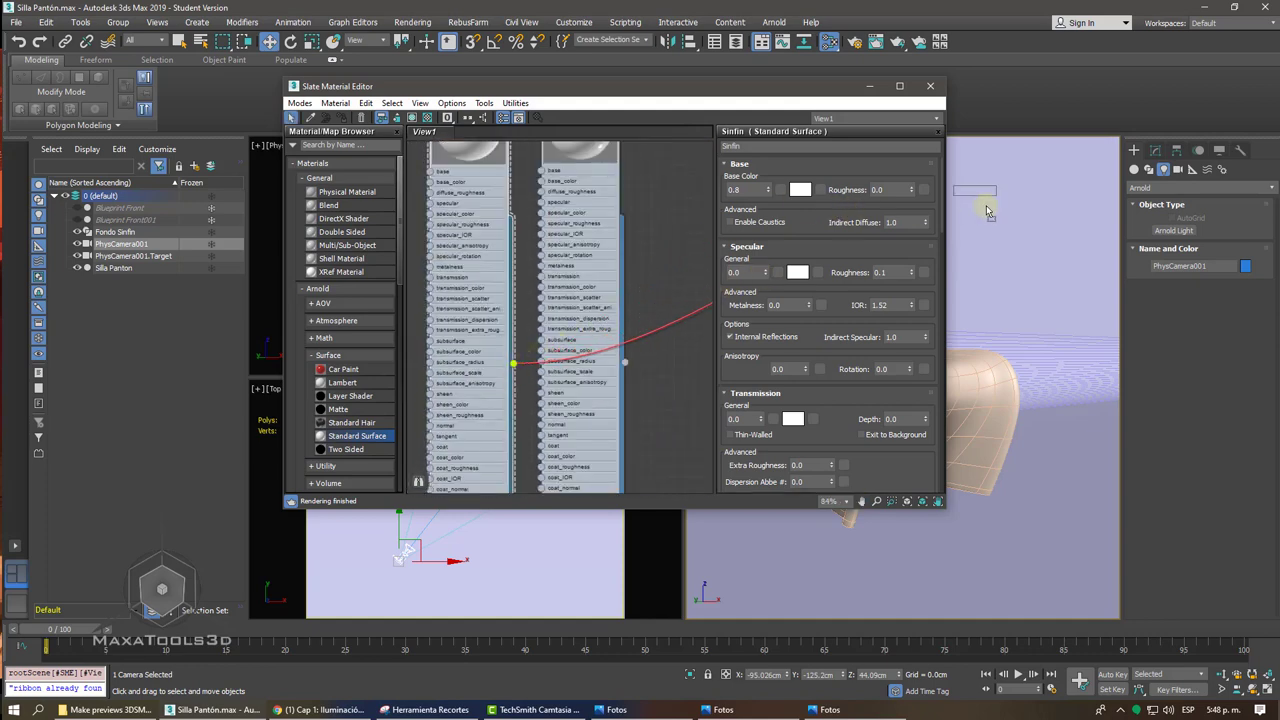
scroll(605, 157, "up", 2)
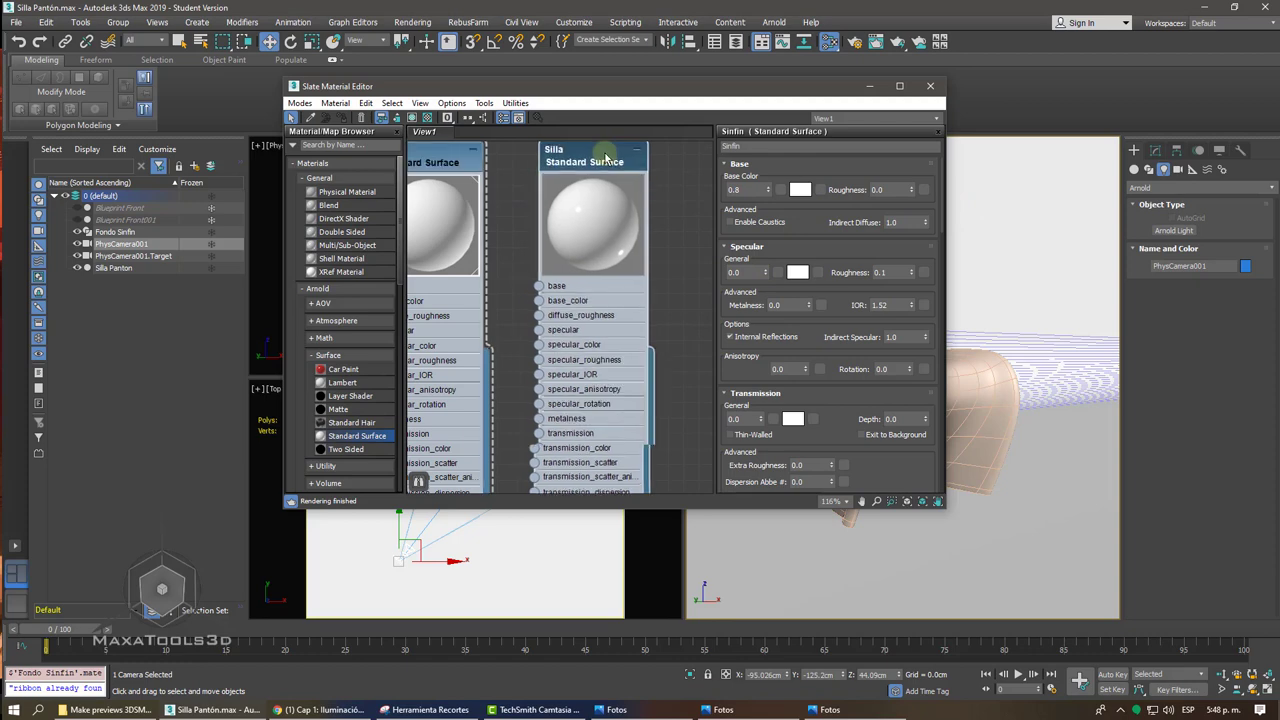
scroll(605, 157, "up", 1)
scroll(621, 154, "up", 1)
scroll(611, 170, "up", 1)
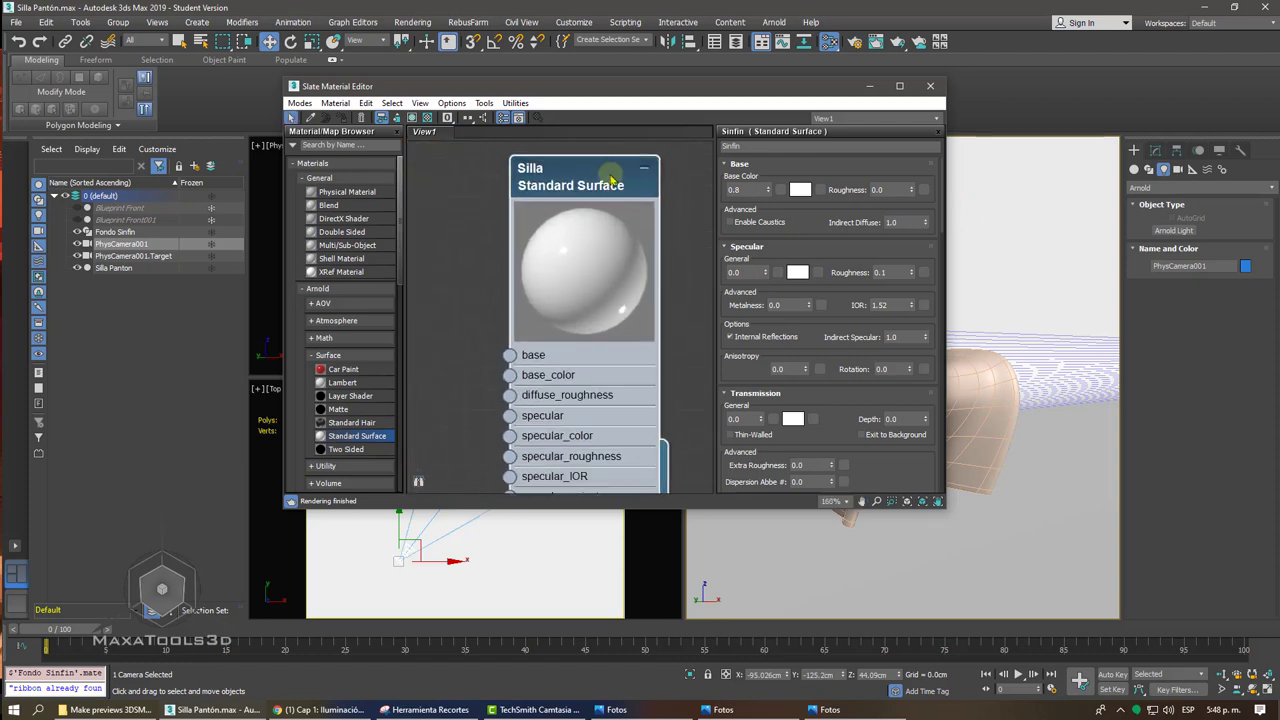
left_click(320, 710)
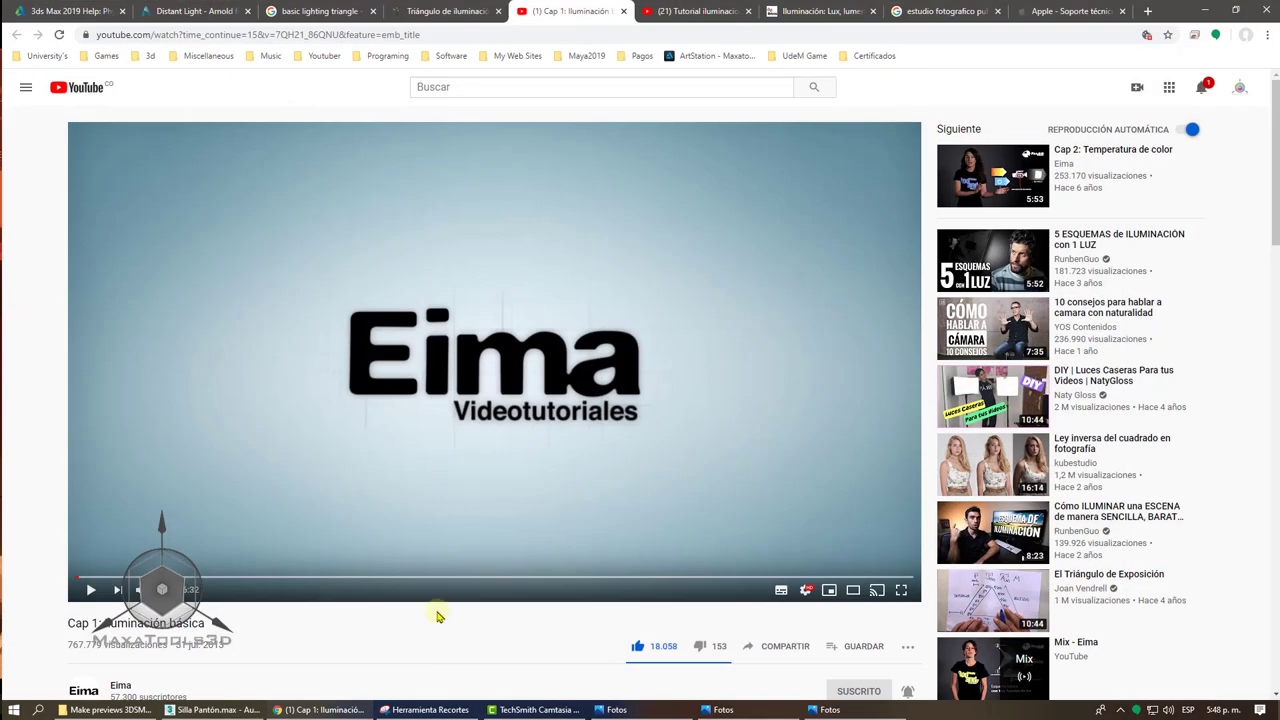
- Search Google Images for 'silla panton', preview a Panton chair photo, then minimize Chrome
left_click(1149, 11)
type("S")
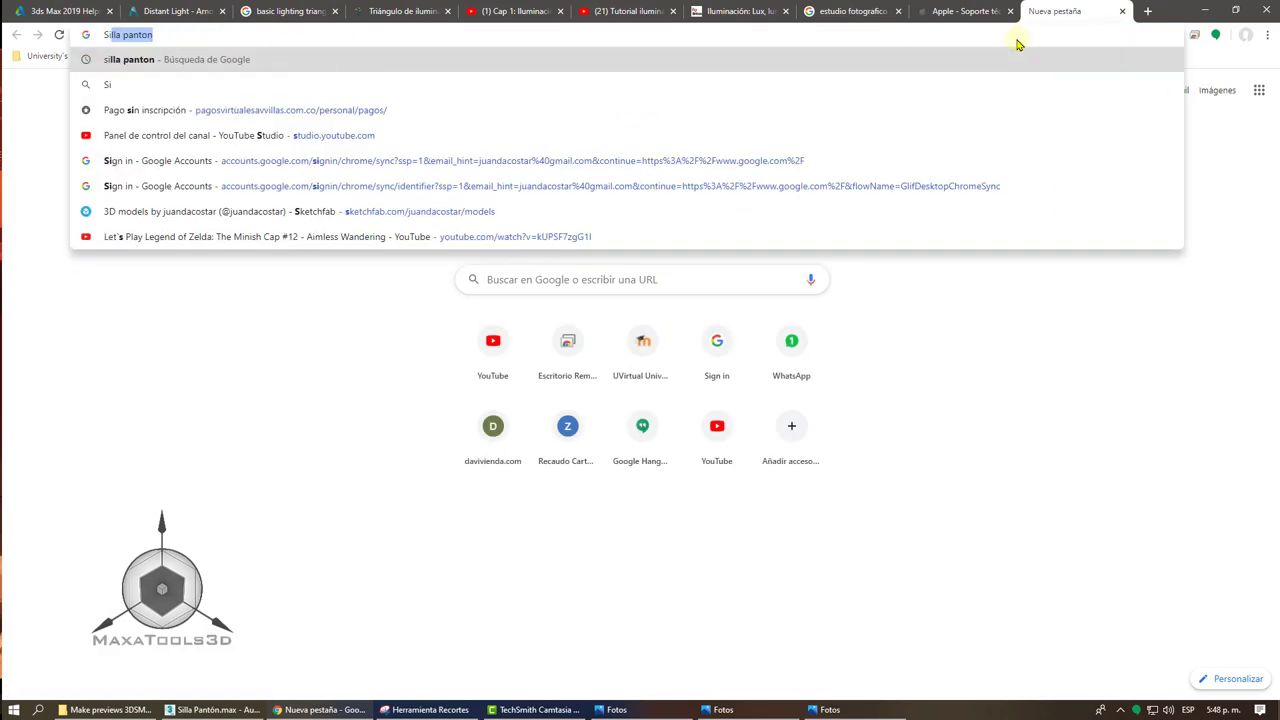
type("ill")
key("Return")
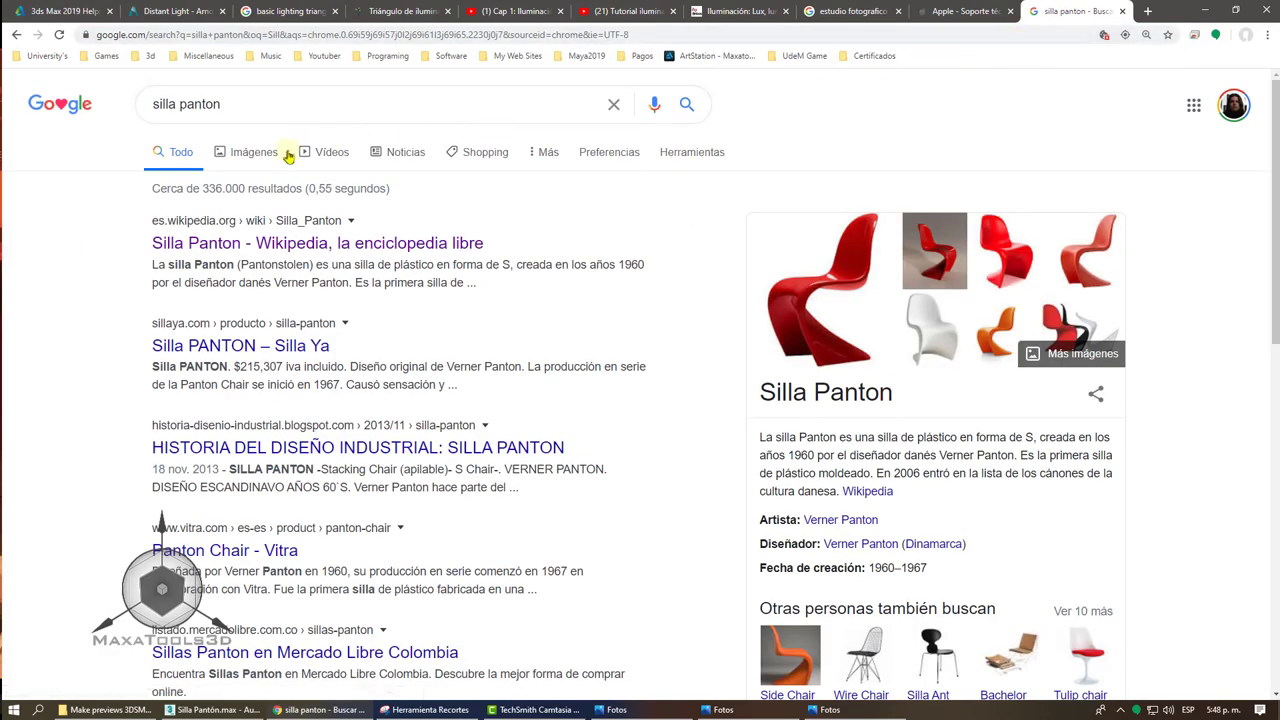
left_click(245, 160)
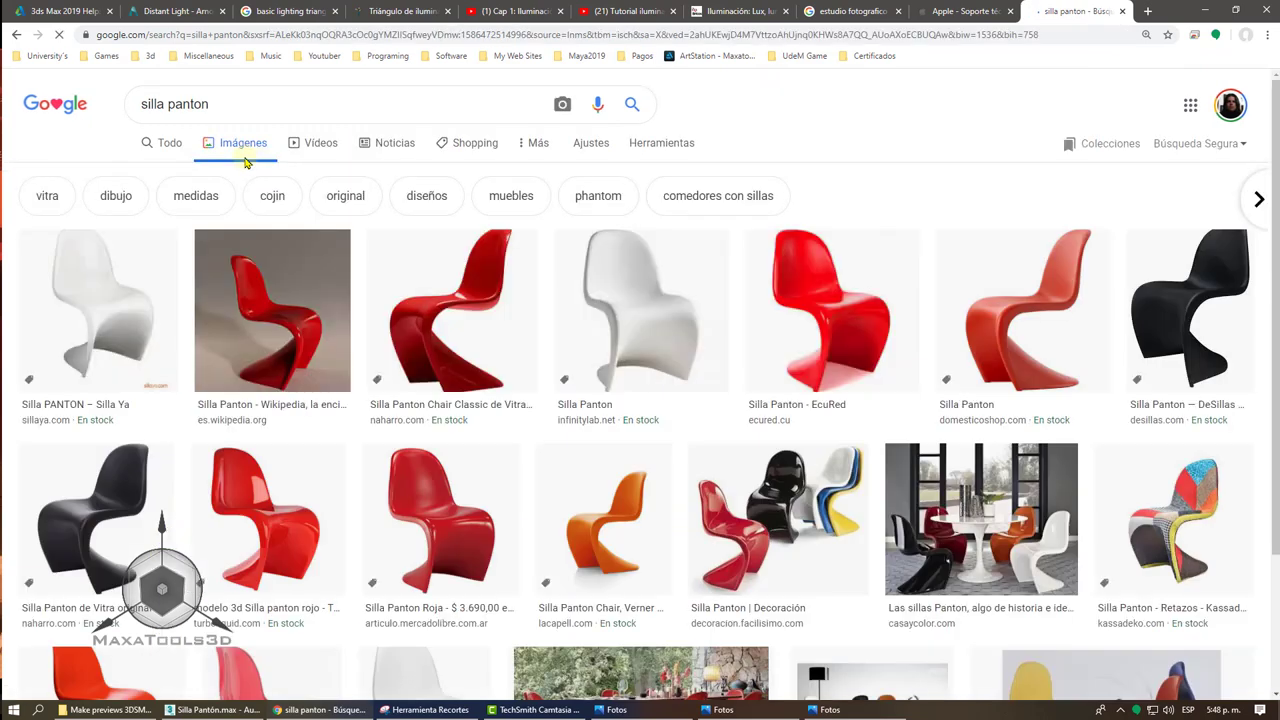
scroll(757, 334, "down", 2)
left_click(792, 351)
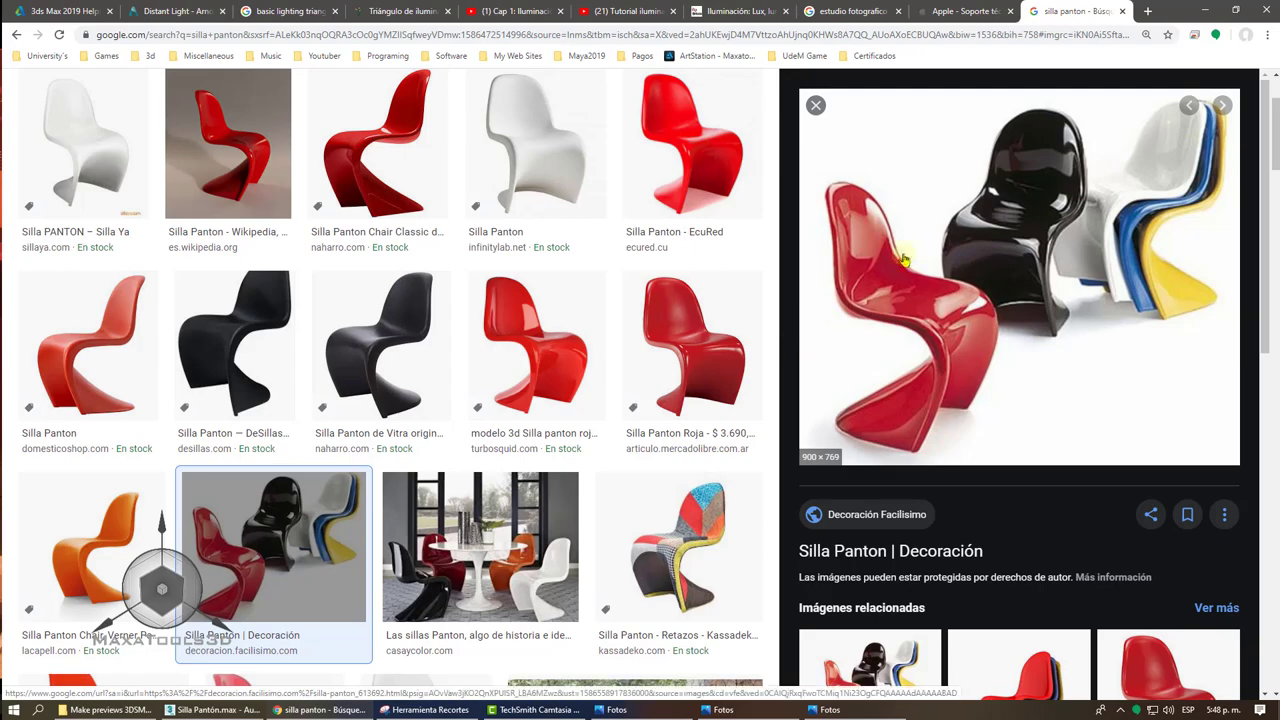
left_click(1205, 10)
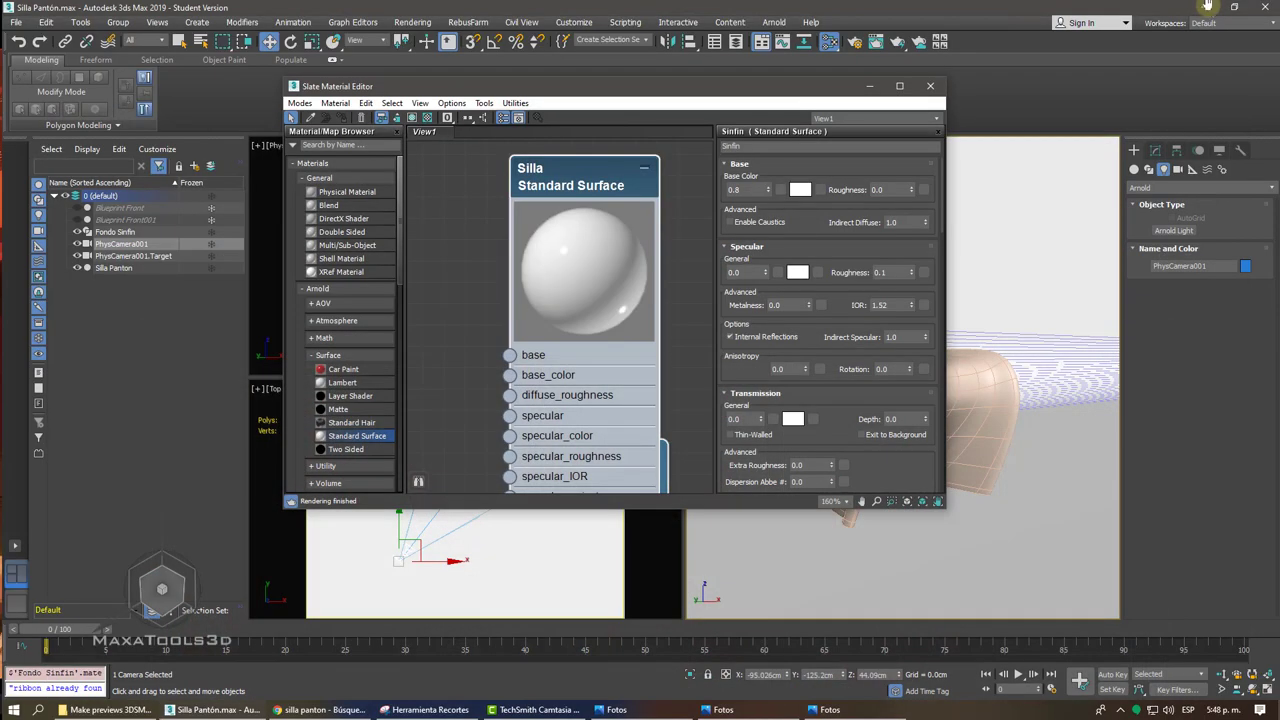
- Retype Sinfin's Specular Roughness field to 0.1
scroll(557, 237, "down", 1)
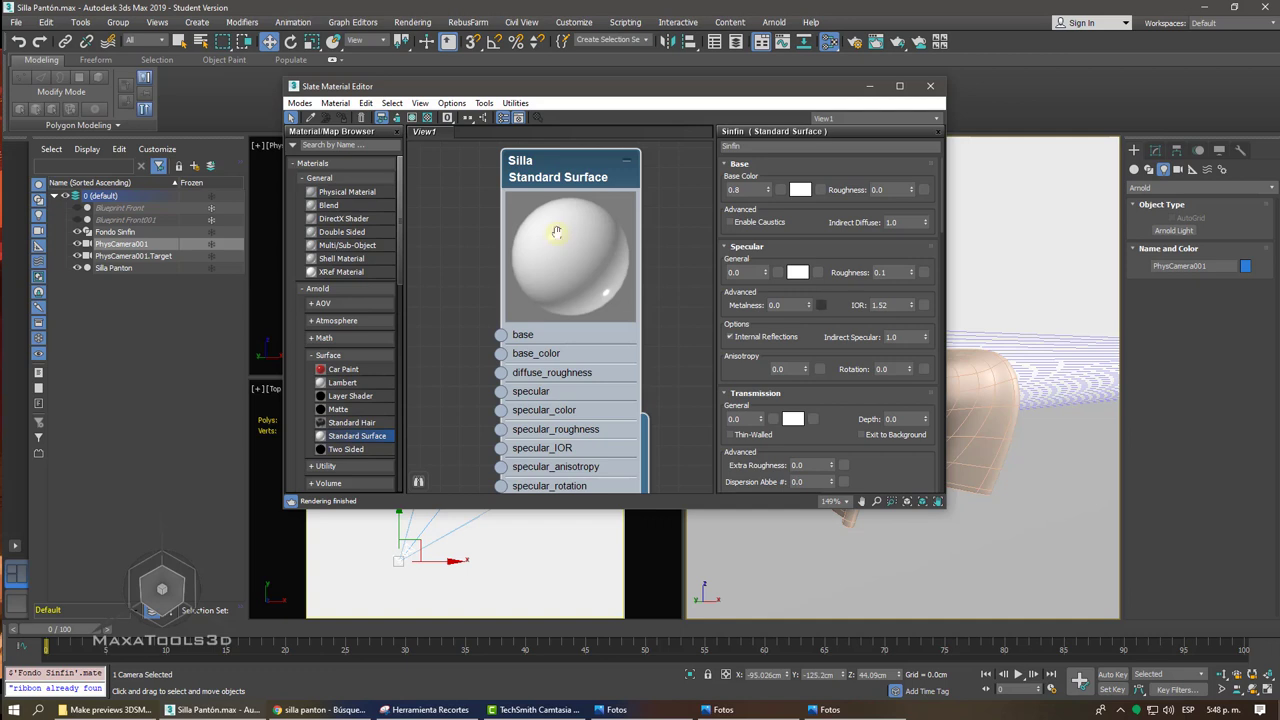
left_click(911, 271)
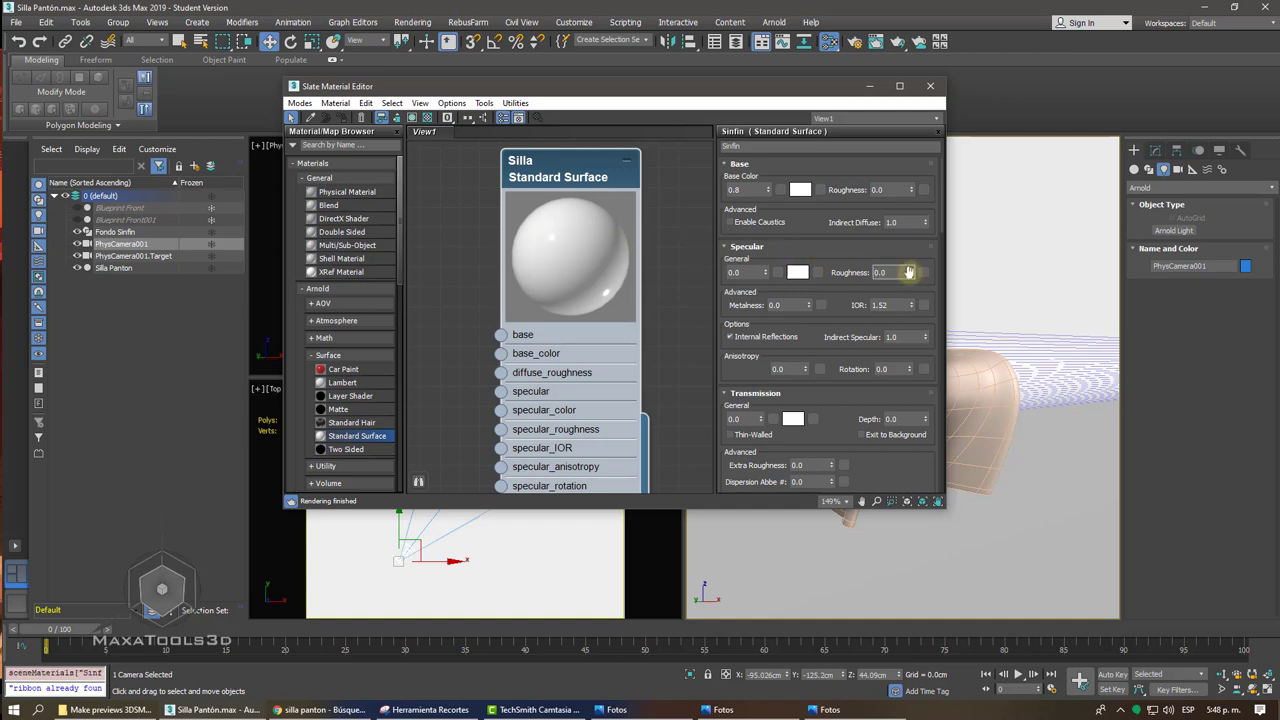
double_click(900, 274)
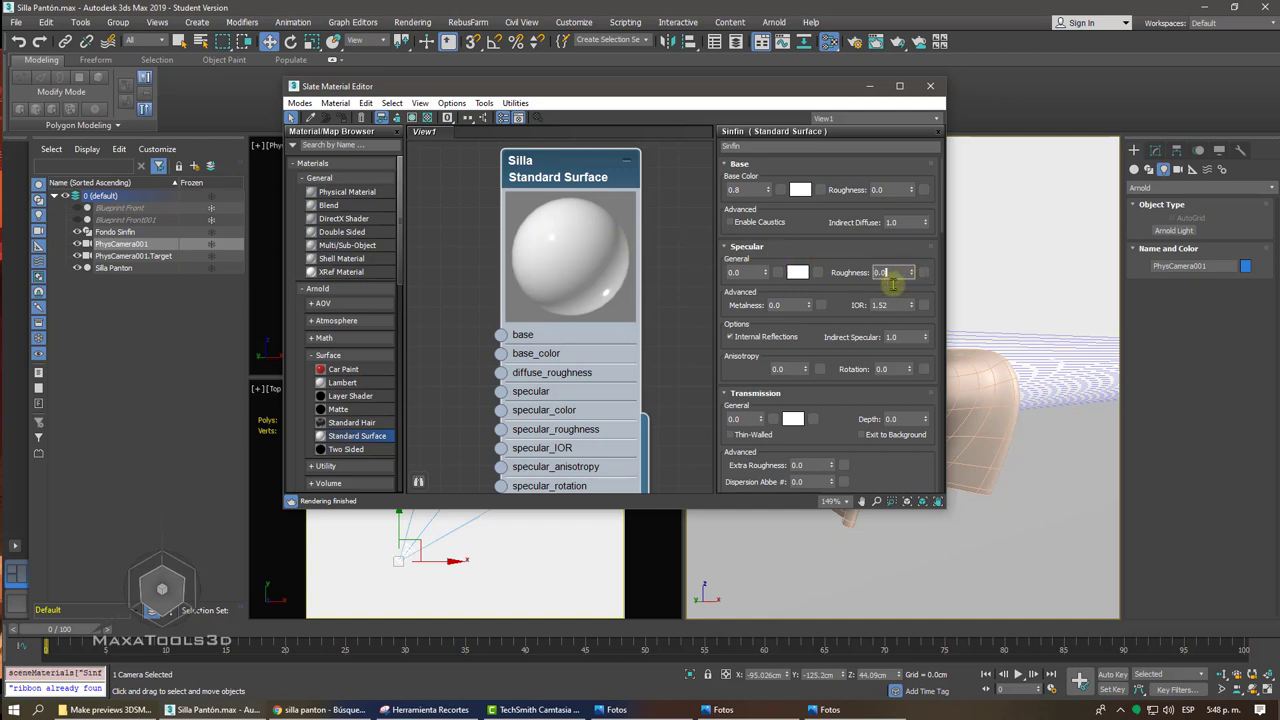
type("0.")
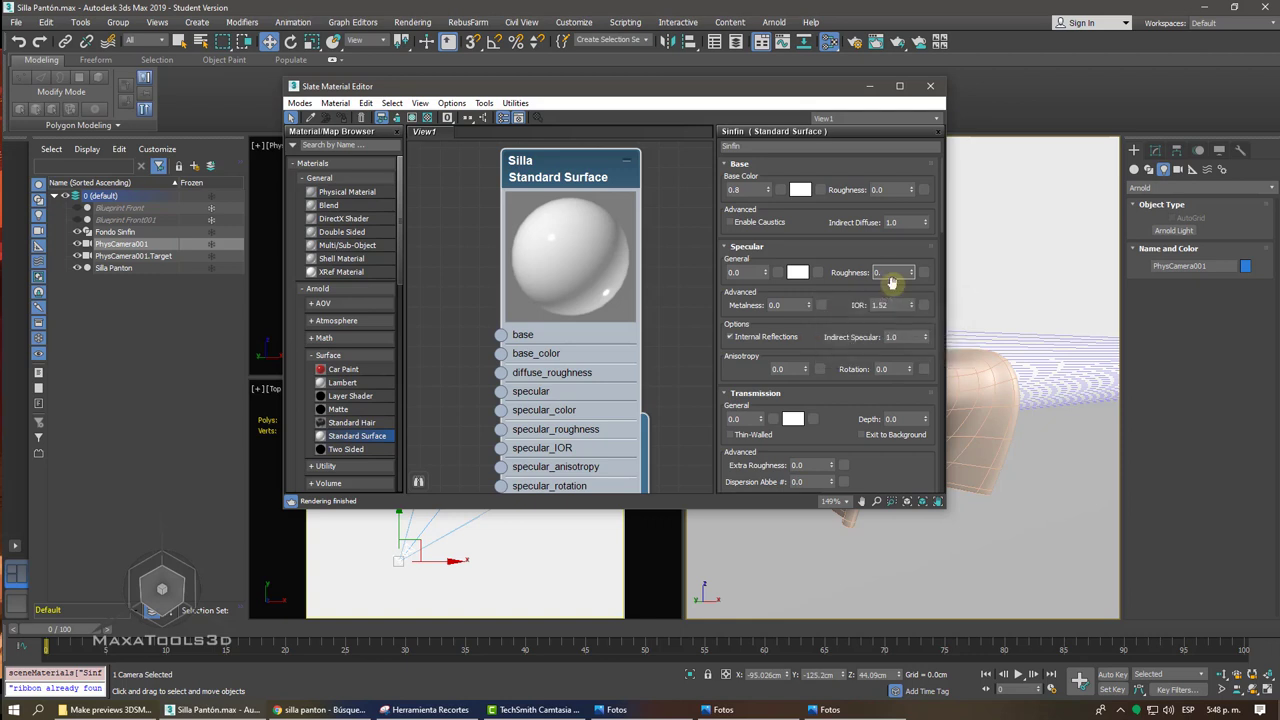
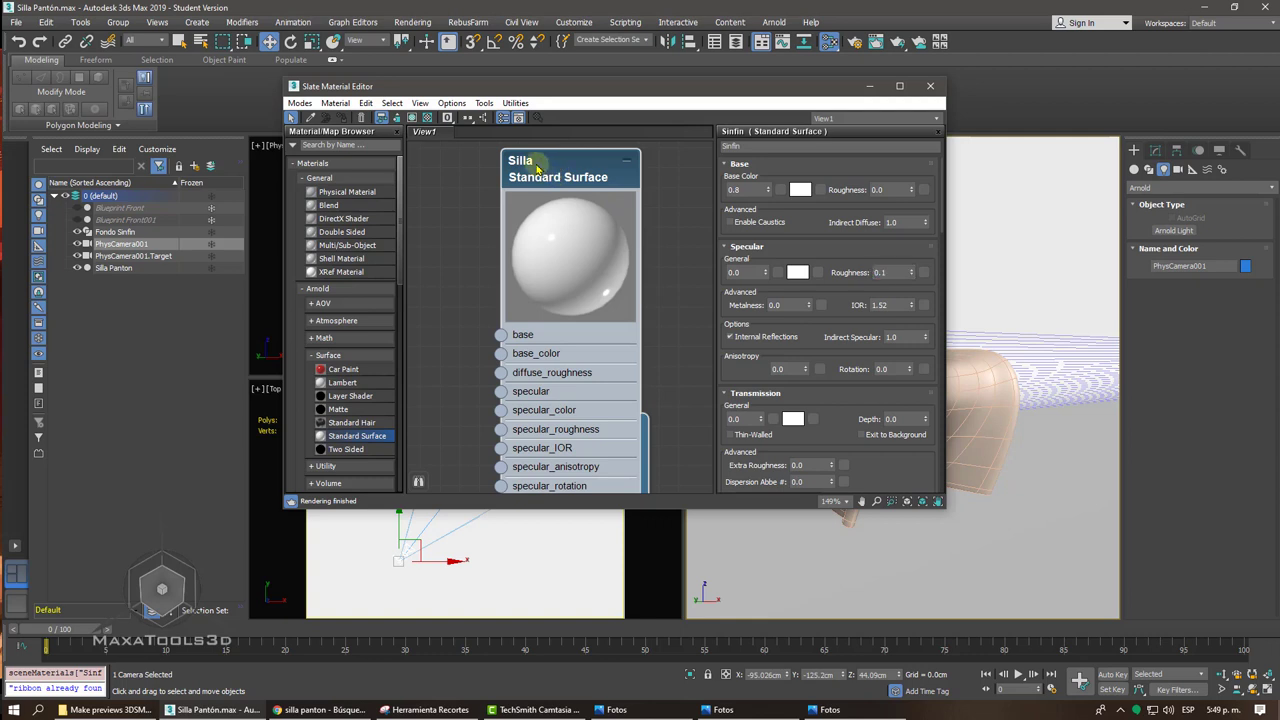
- Select the Silla material and set its base colour to a dark red
left_click(537, 168)
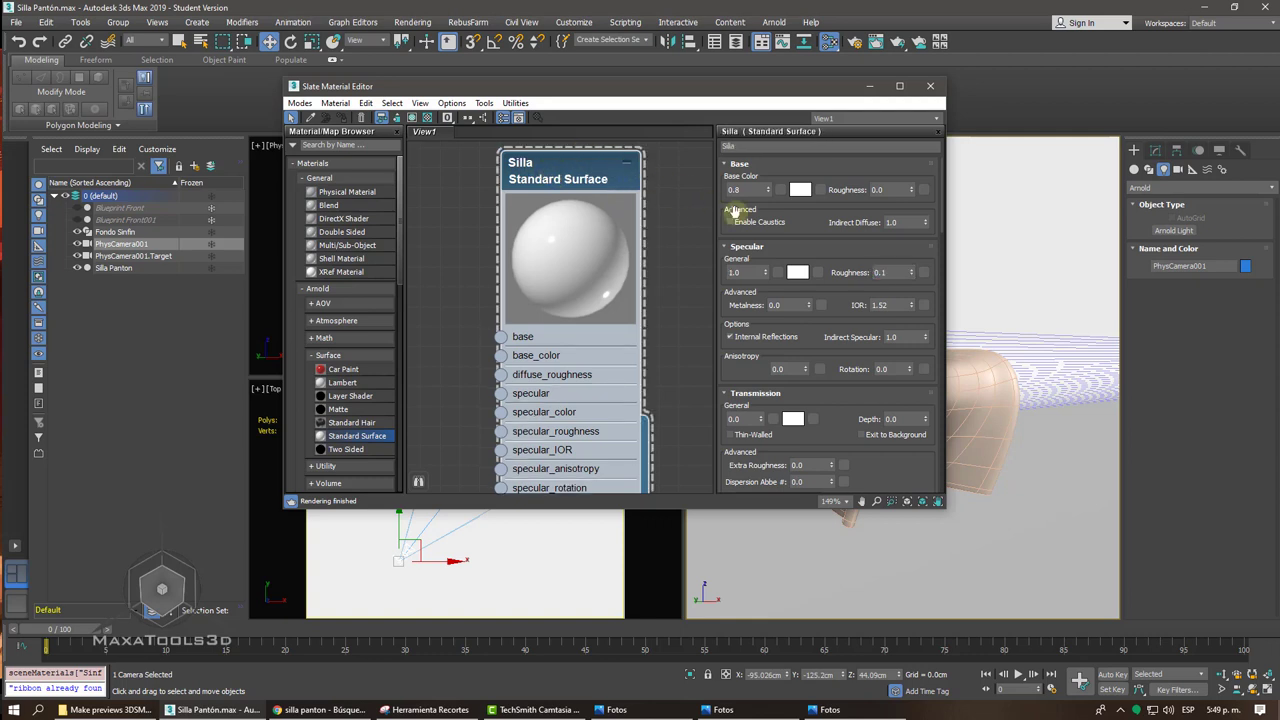
left_click(893, 272)
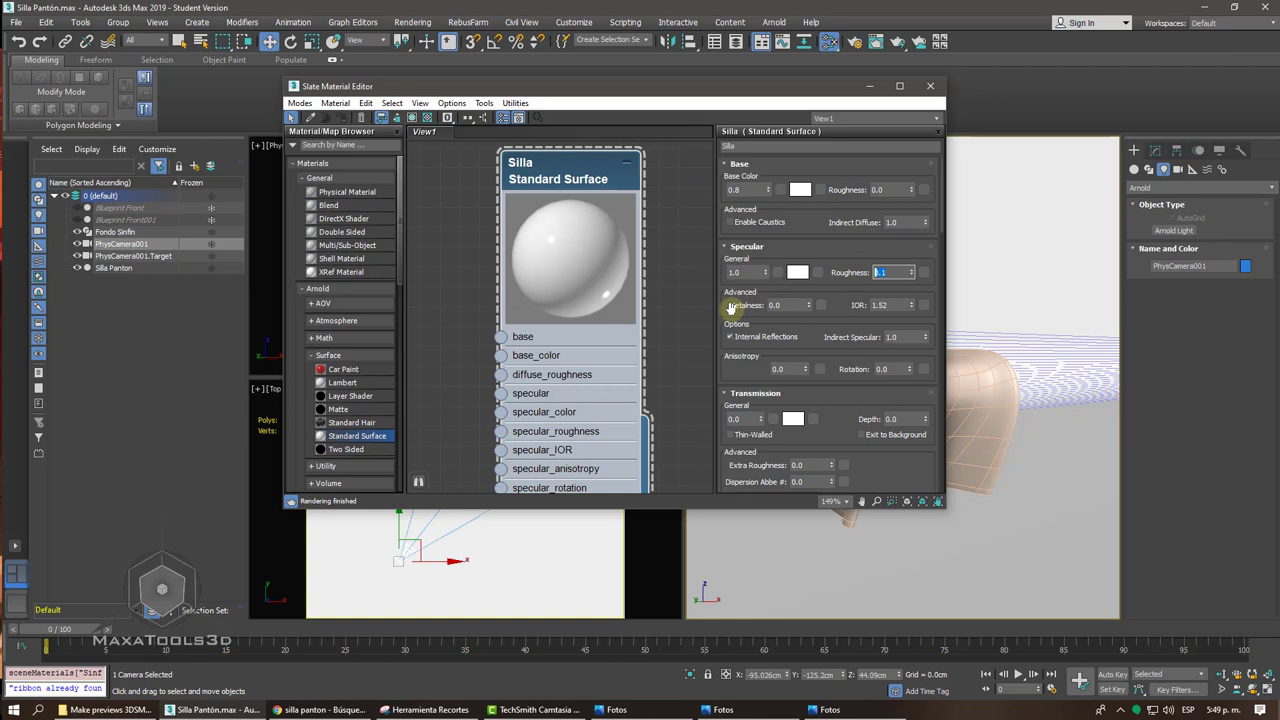
left_click(800, 190)
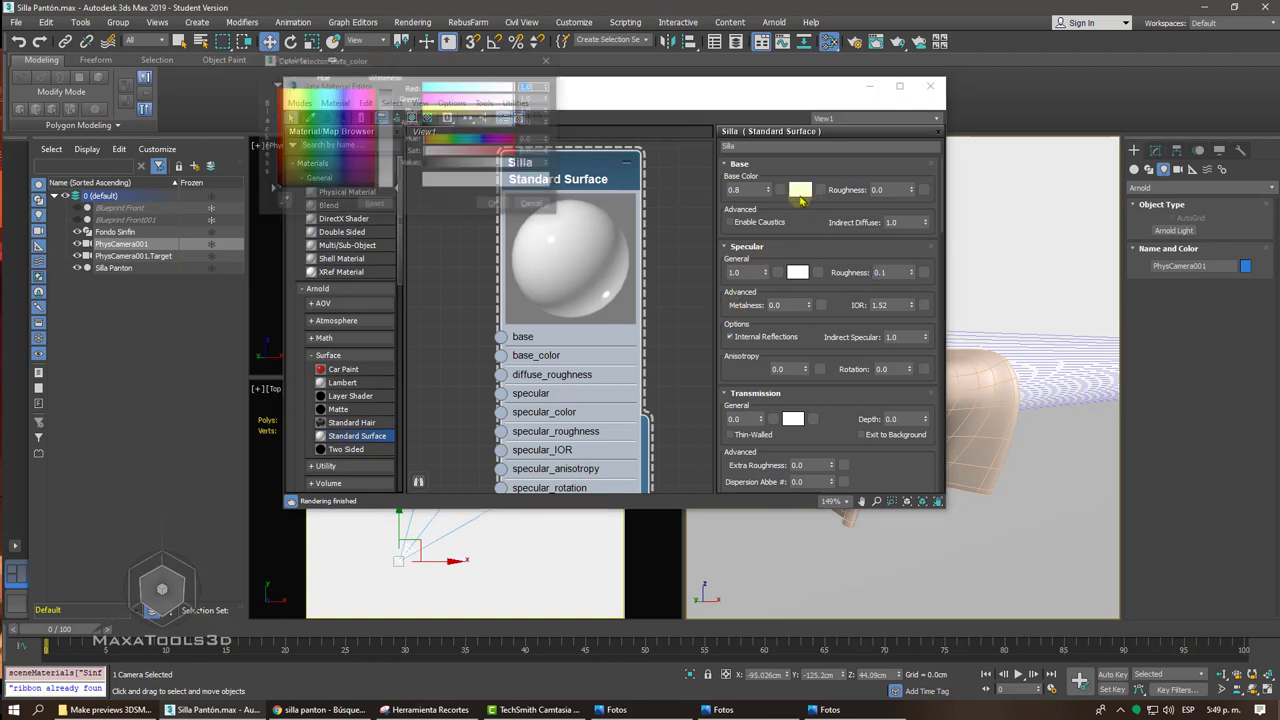
left_click_drag(385, 160, 395, 97)
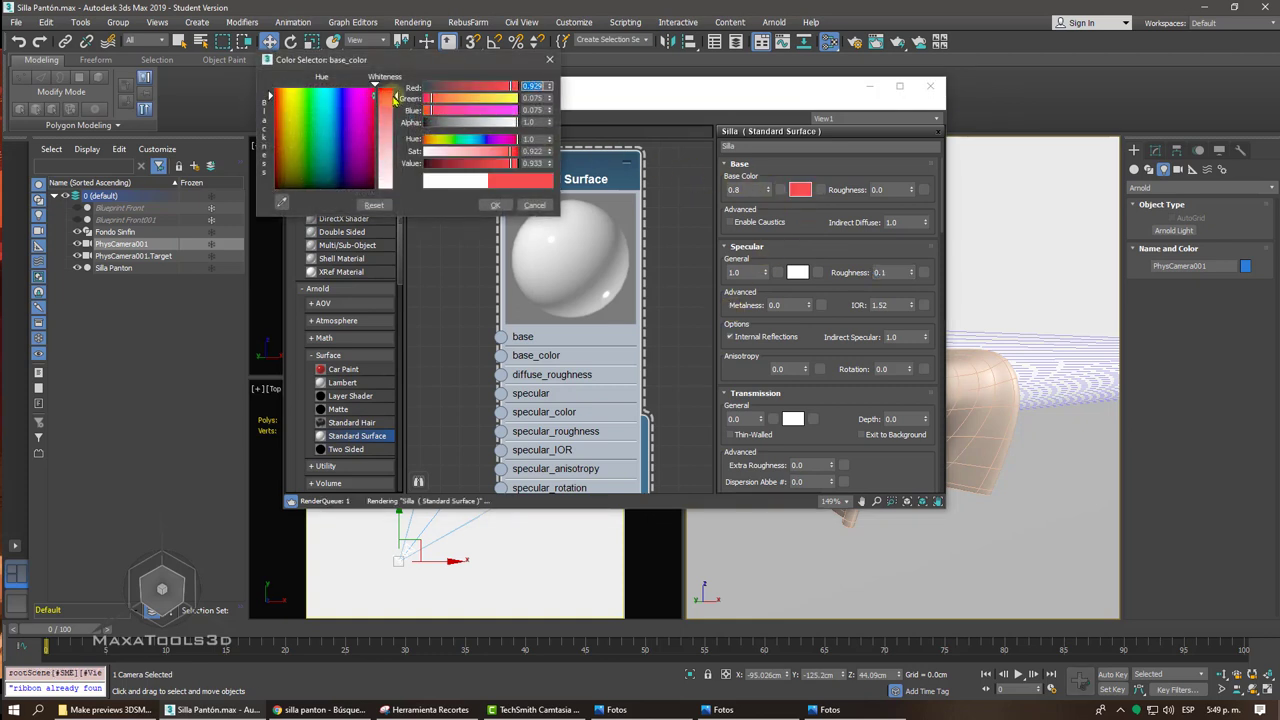
left_click_drag(475, 163, 460, 170)
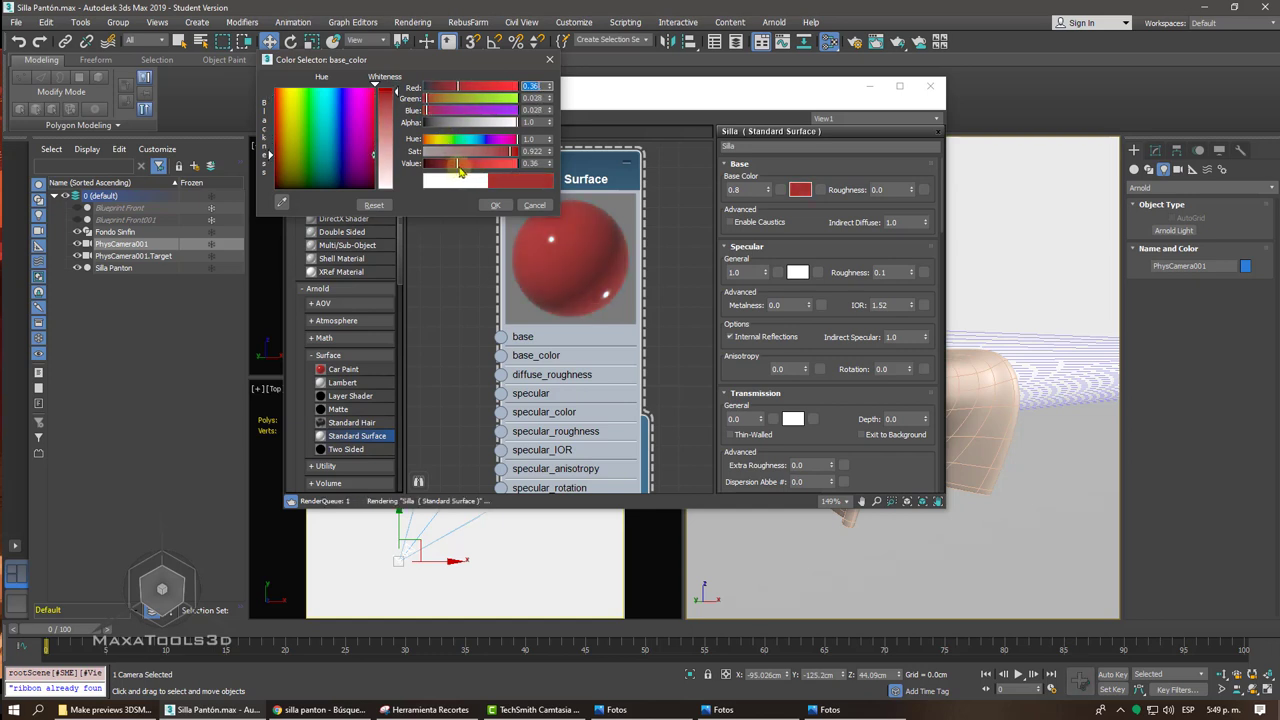
left_click_drag(459, 87, 456, 87)
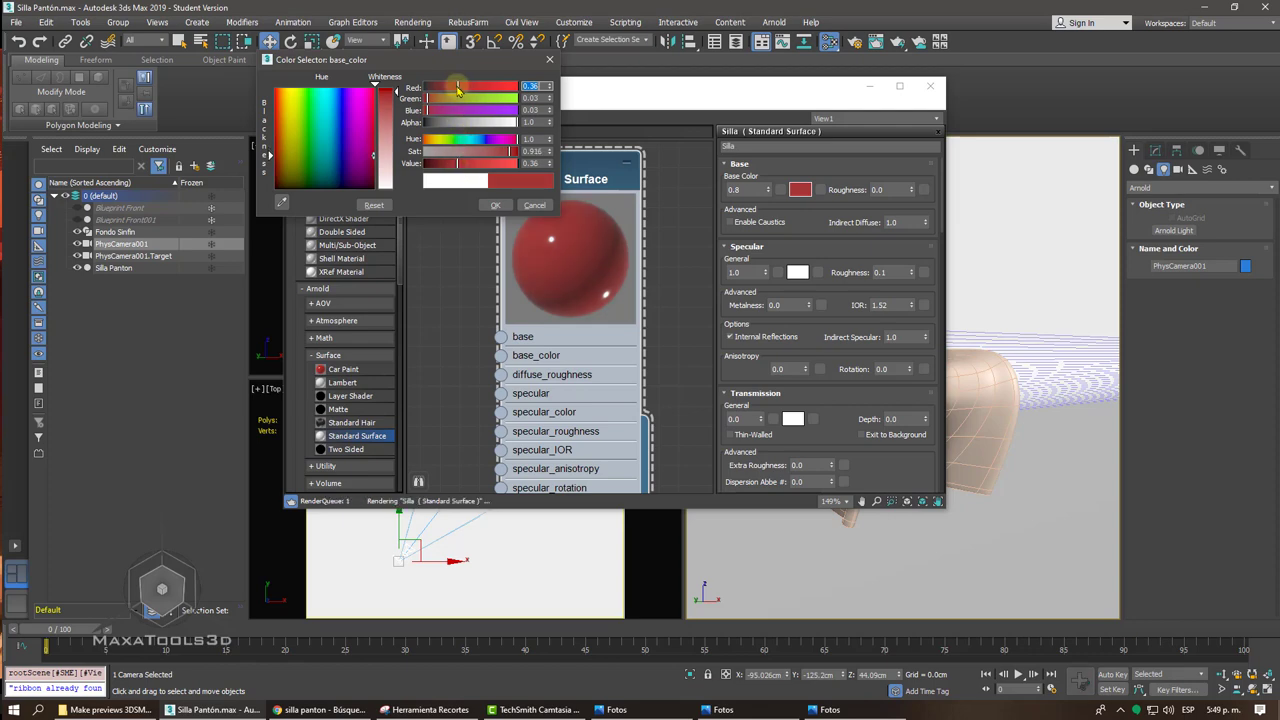
left_click(496, 205)
- Adjust the Silla specular roughness, trying 0.59 and 0 before settling on 0.1
scroll(508, 209, "up", 1)
scroll(512, 210, "up", 1)
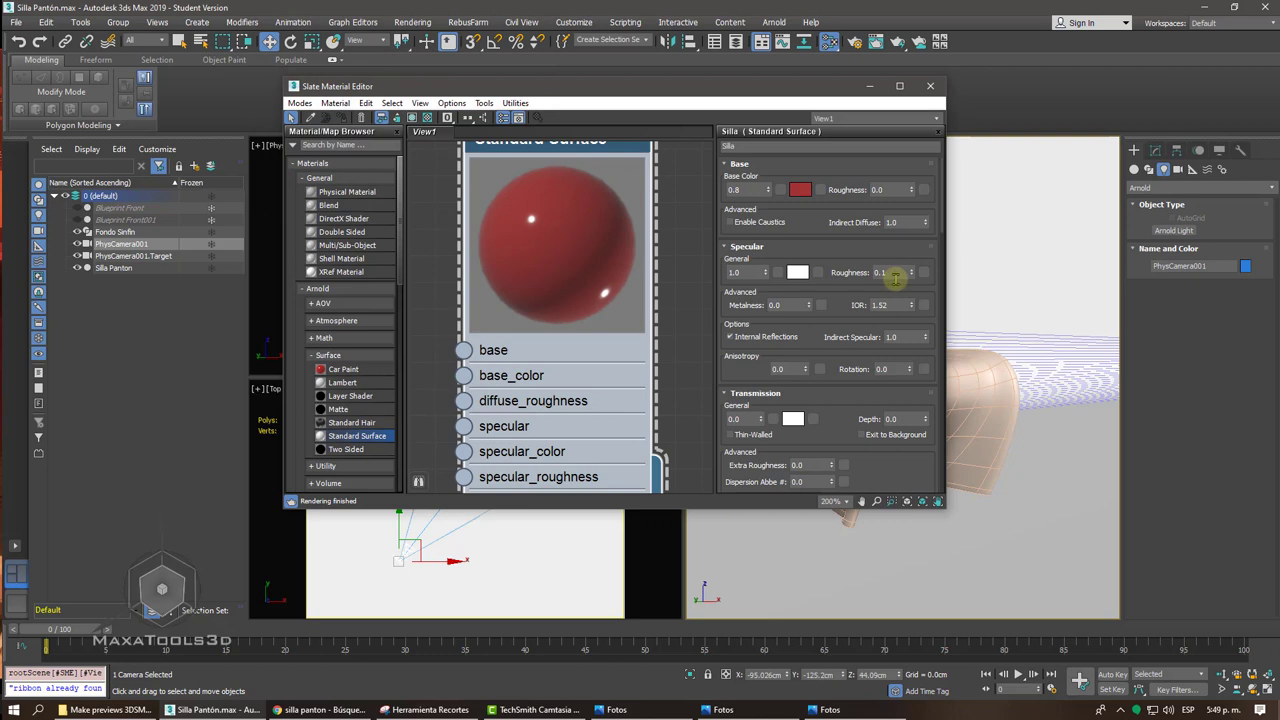
left_click_drag(910, 272, 890, 230)
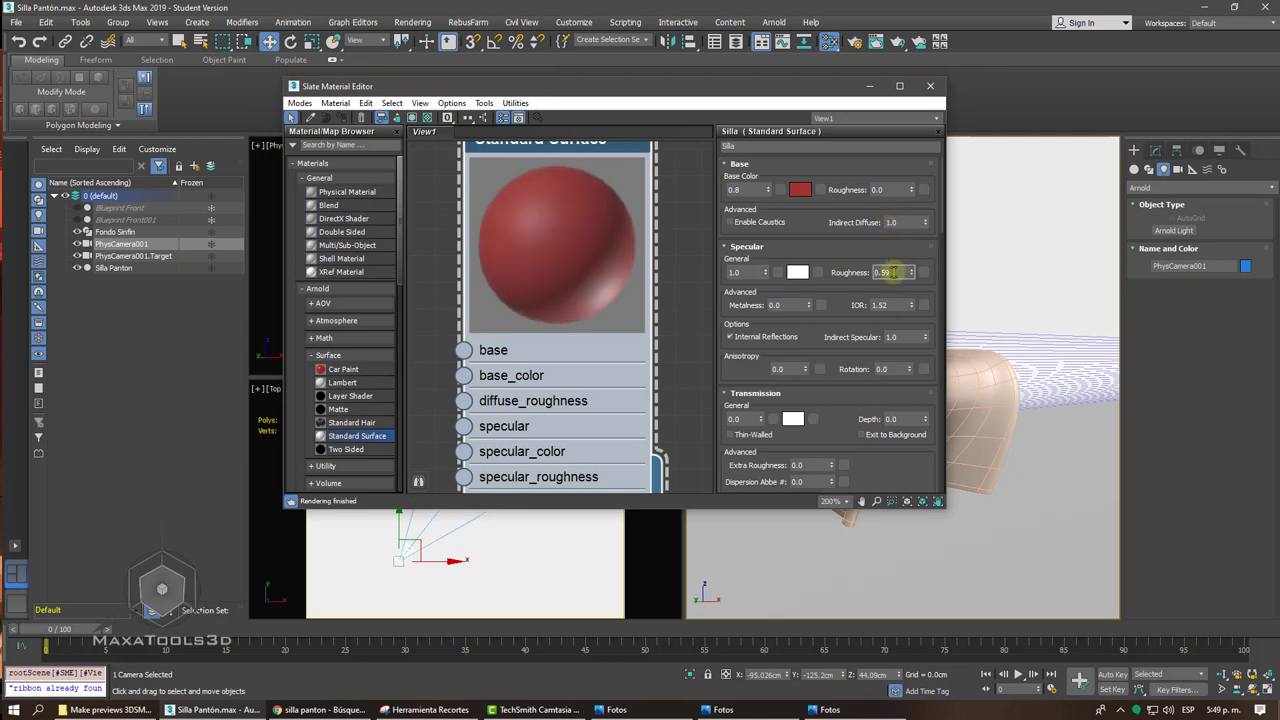
type("0")
key("Return")
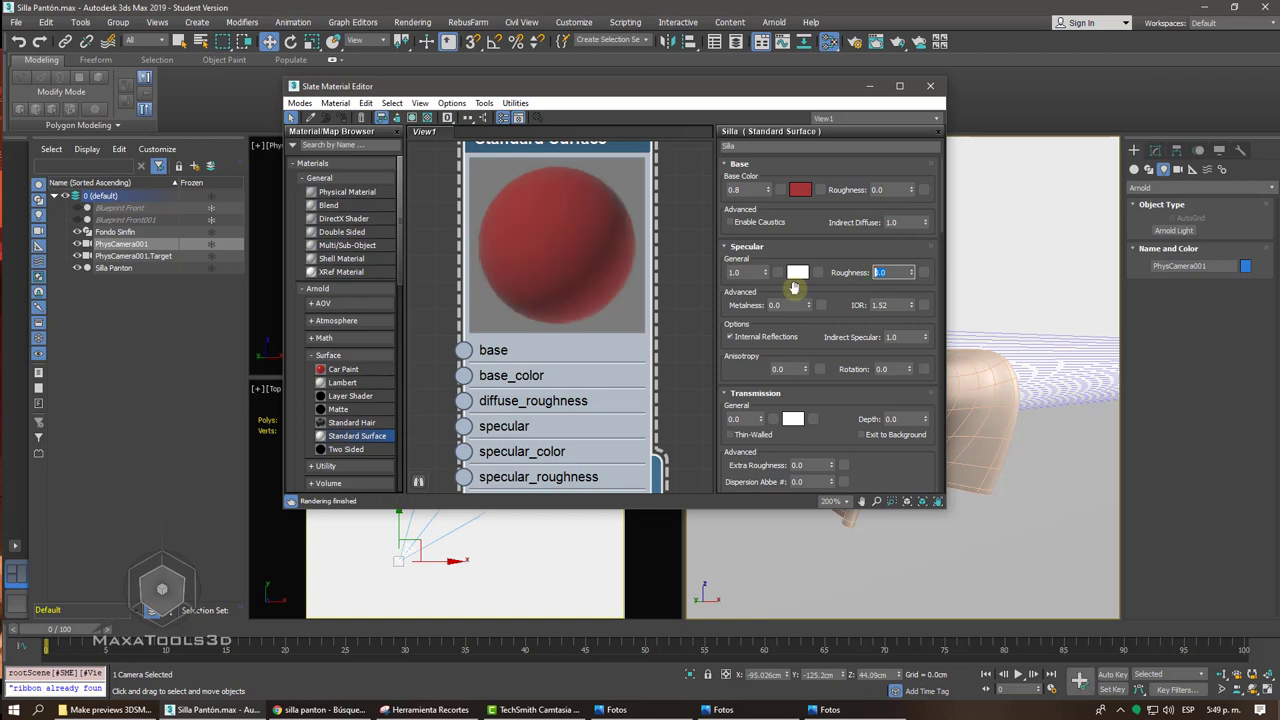
left_click(892, 273)
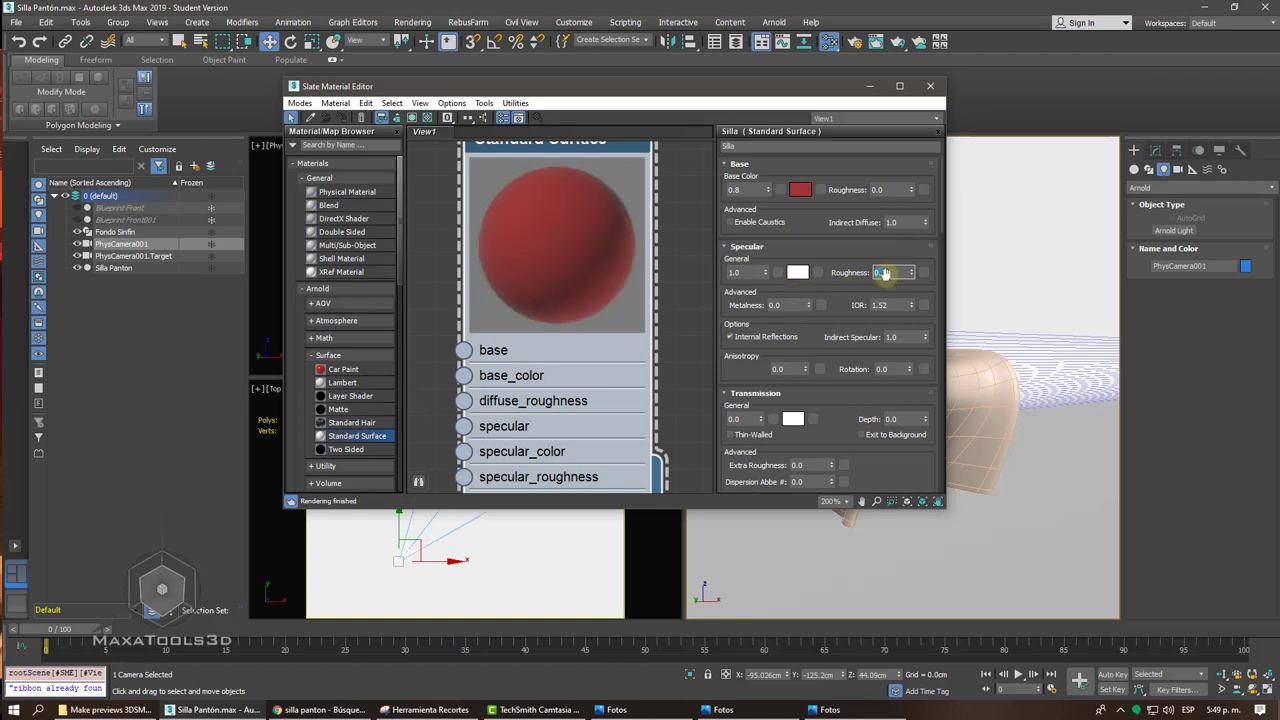
type("1")
key("Return")
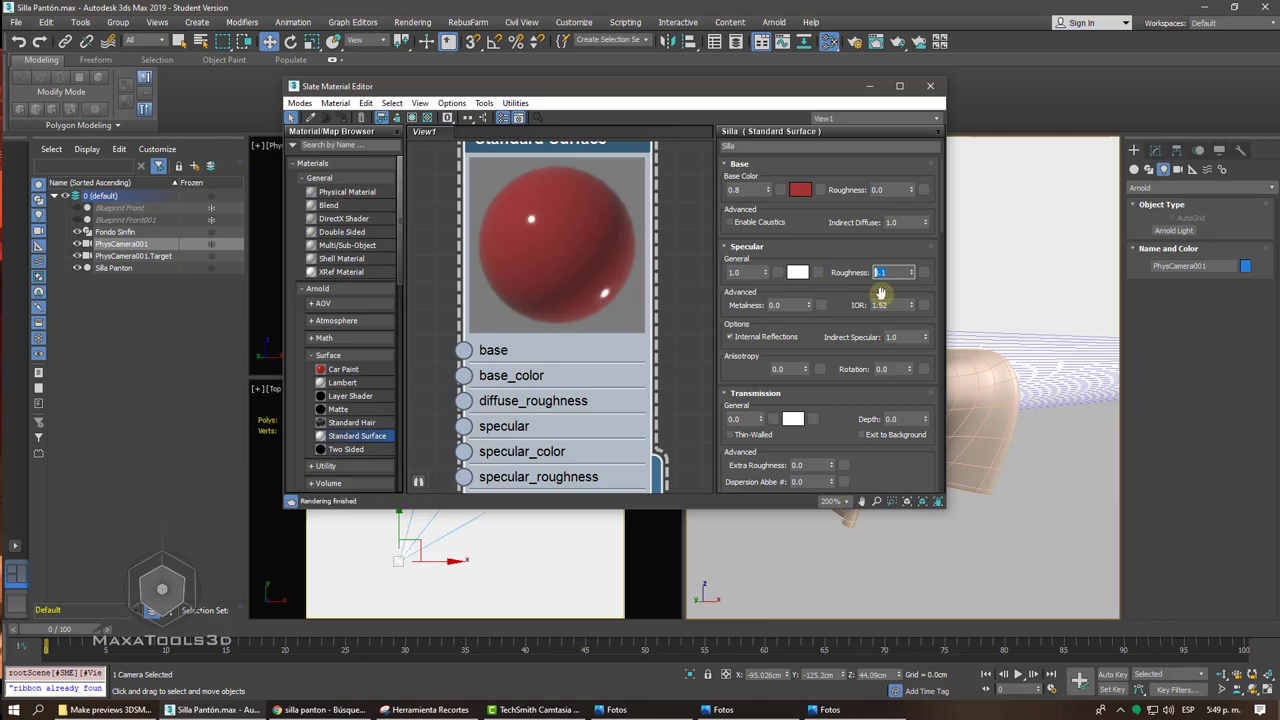
- Move the material editor aside to reveal the chair and frame all material nodes
scroll(648, 322, "down", 3)
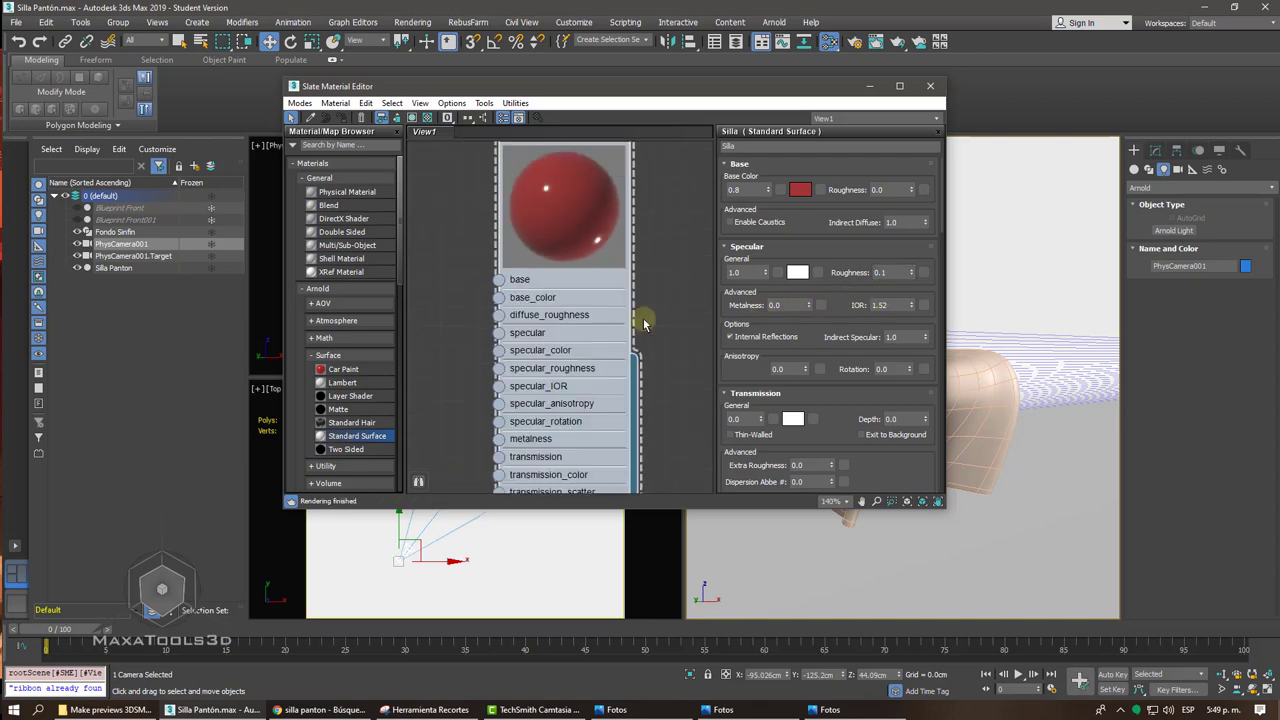
scroll(644, 324, "down", 2)
scroll(644, 324, "down", 1)
scroll(644, 324, "down", 1)
mouse_move(597, 381)
left_mouse_down()
mouse_move(896, 397)
mouse_move(955, 376)
left_mouse_up()
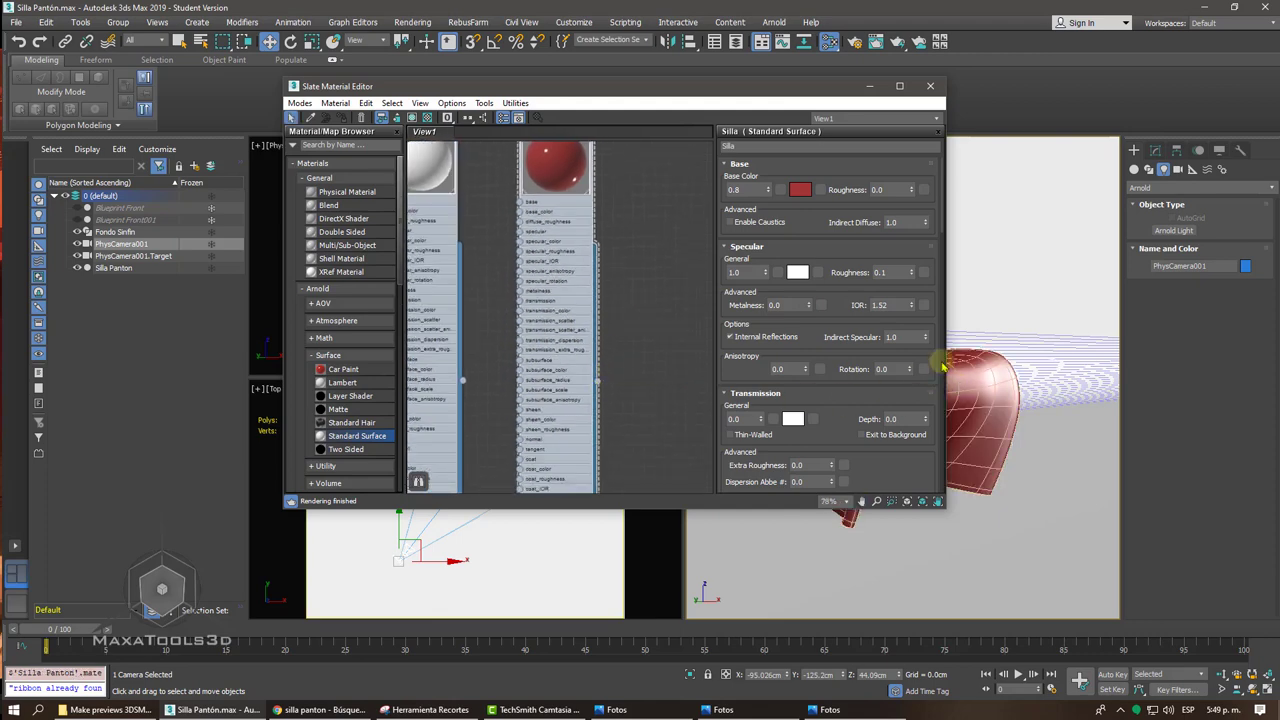
left_click_drag(546, 87, 258, 76)
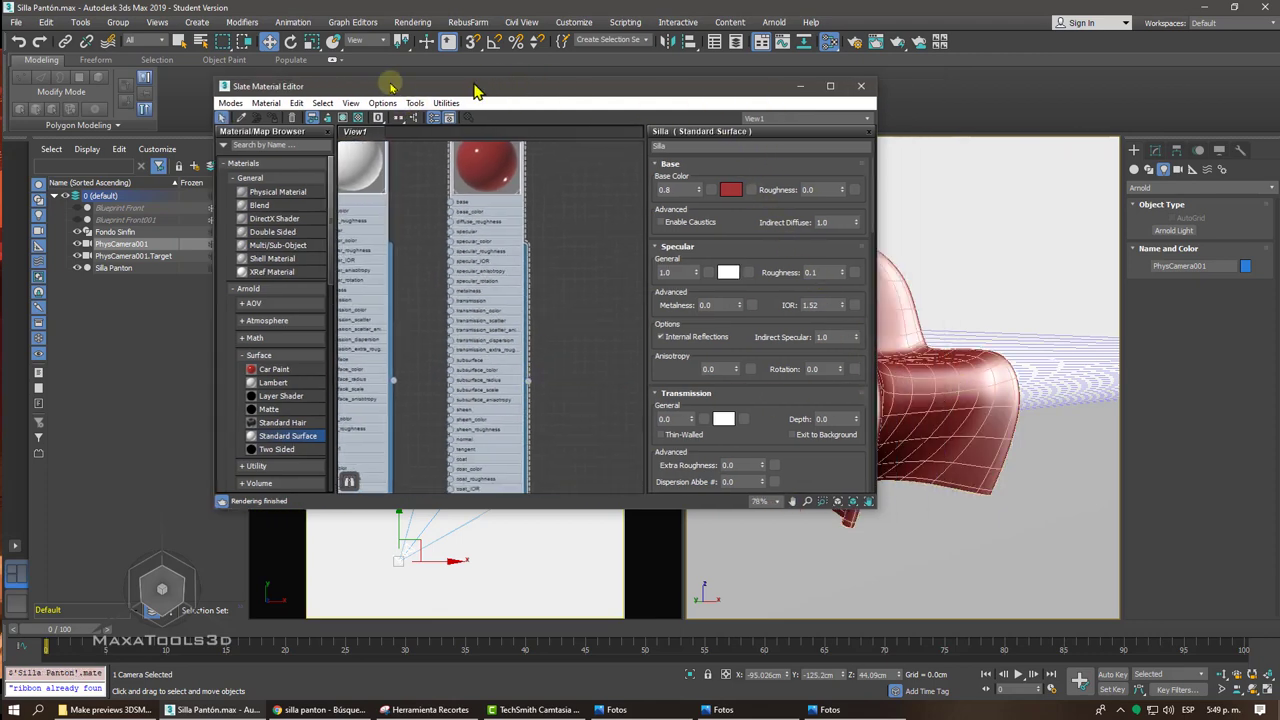
key("z")
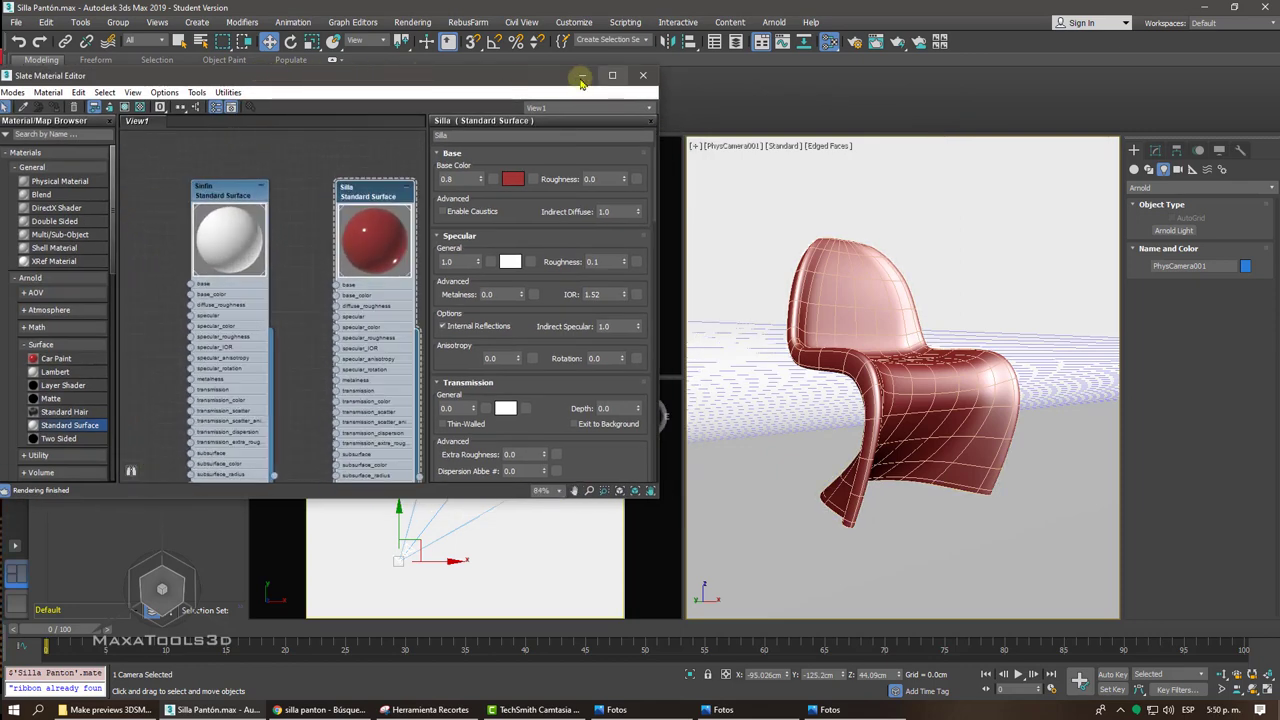
- Close the material editor, set the render target to ActiveShade, and render the red chair
left_click(642, 76)
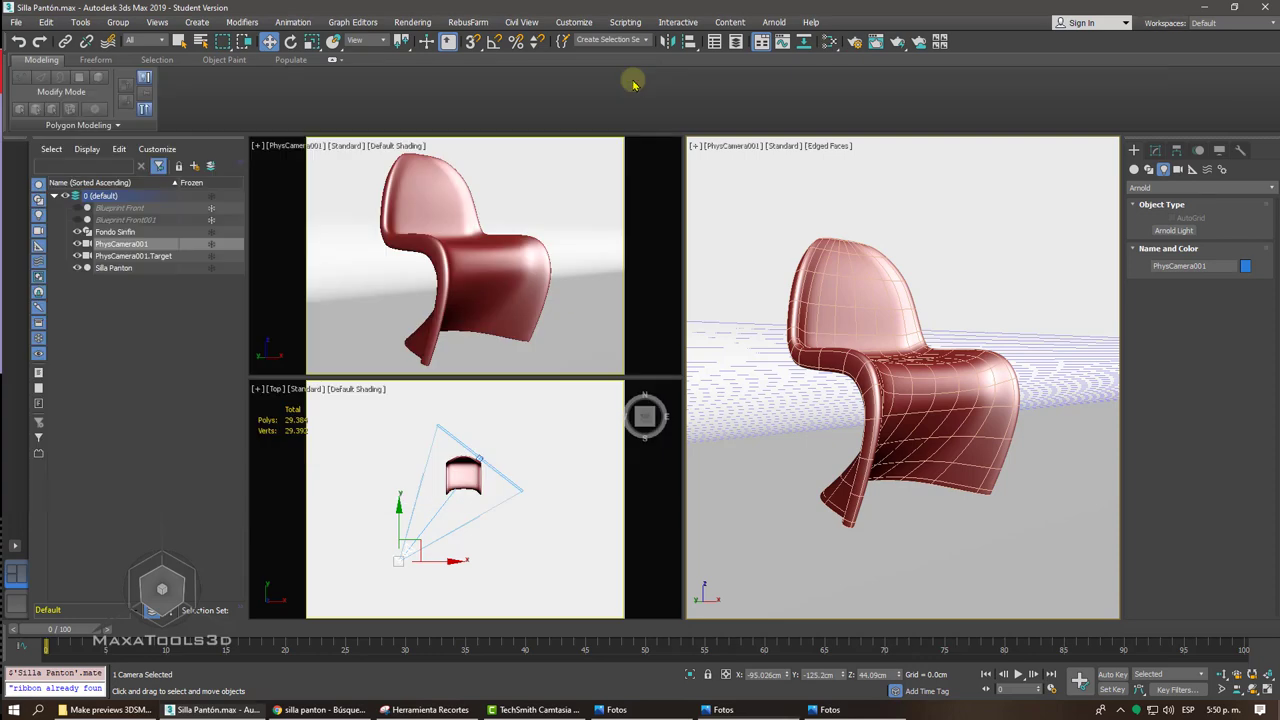
left_click(853, 48)
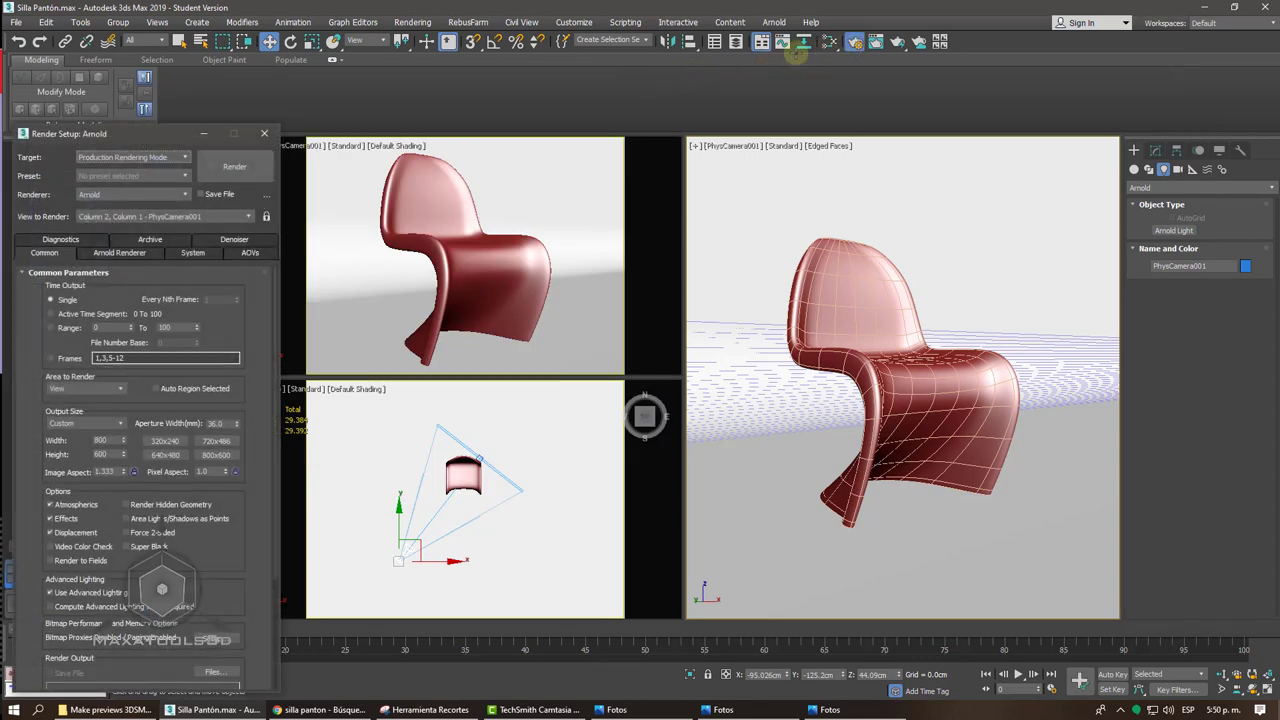
mouse_move(163, 130)
left_mouse_down()
mouse_move(785, 112)
mouse_move(722, 84)
mouse_move(590, 68)
left_mouse_up()
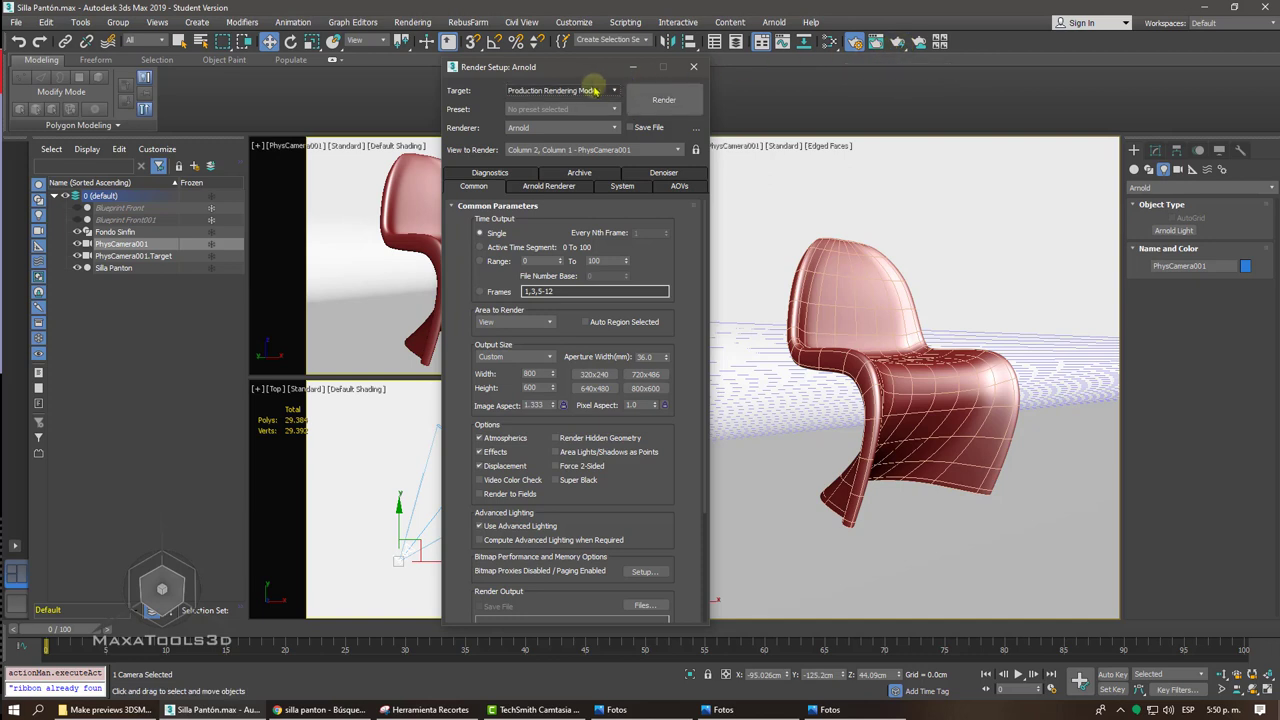
left_click(588, 90)
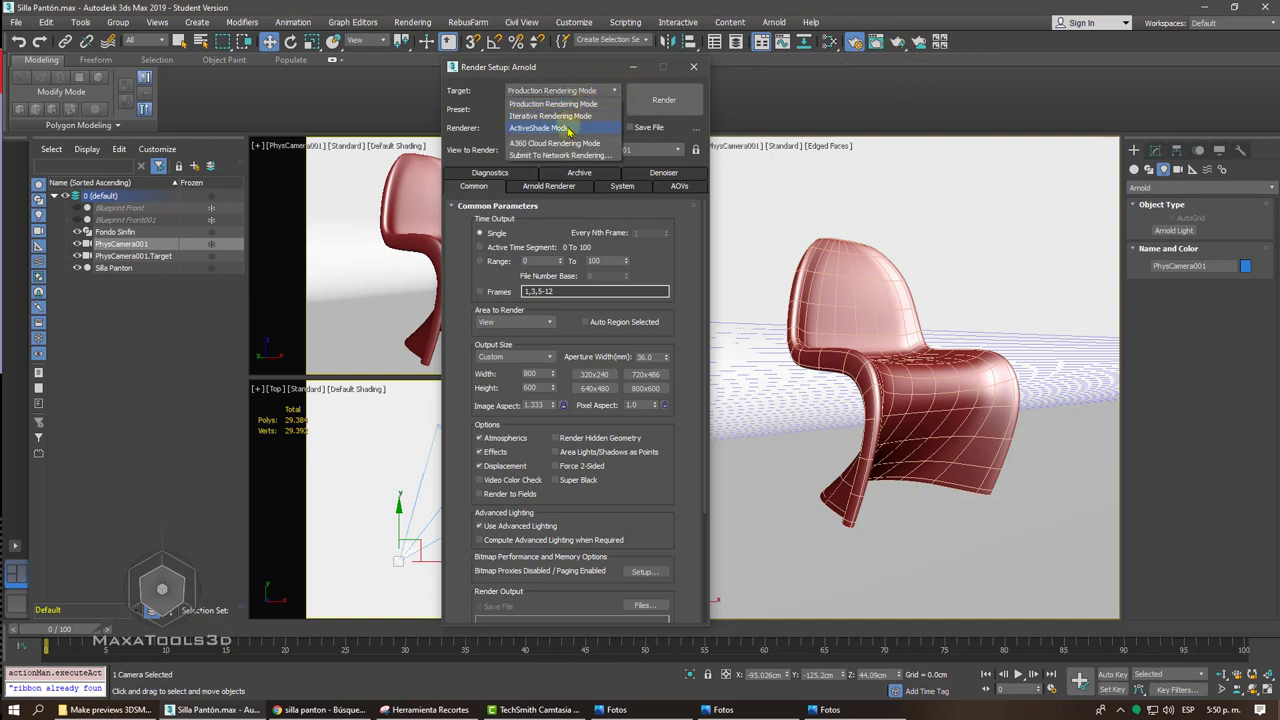
left_click(567, 129)
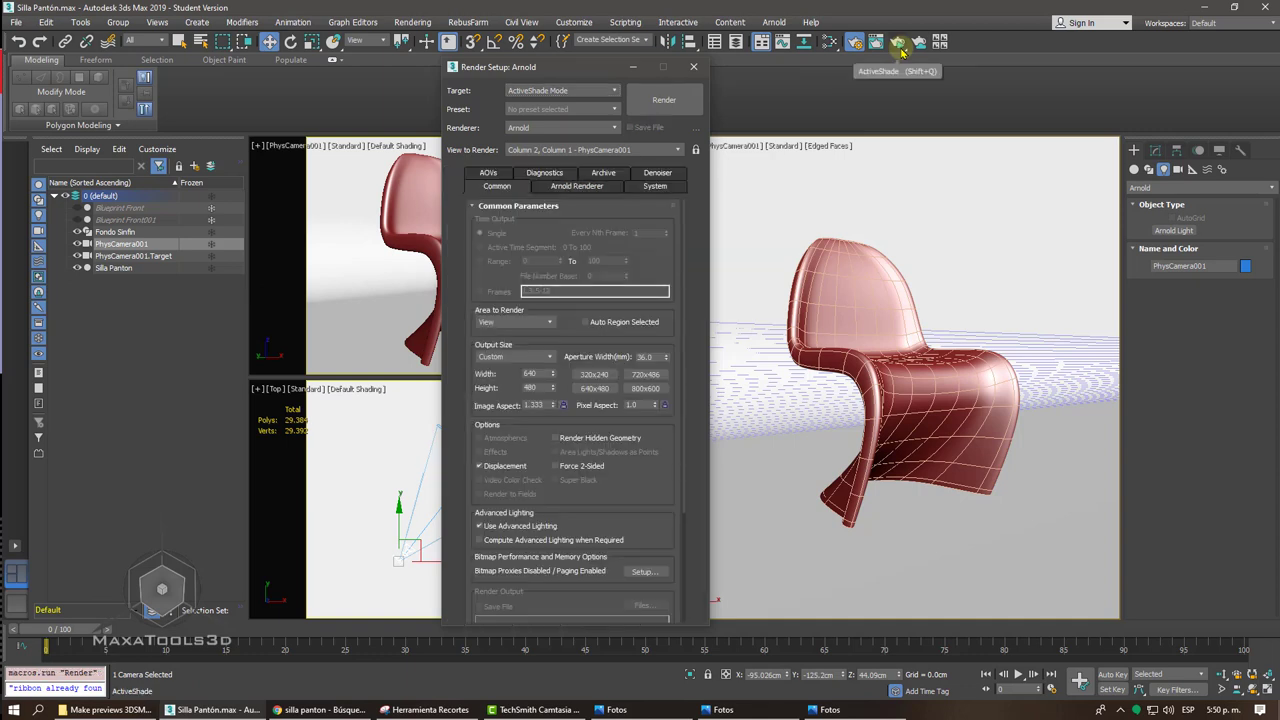
left_click(899, 46)
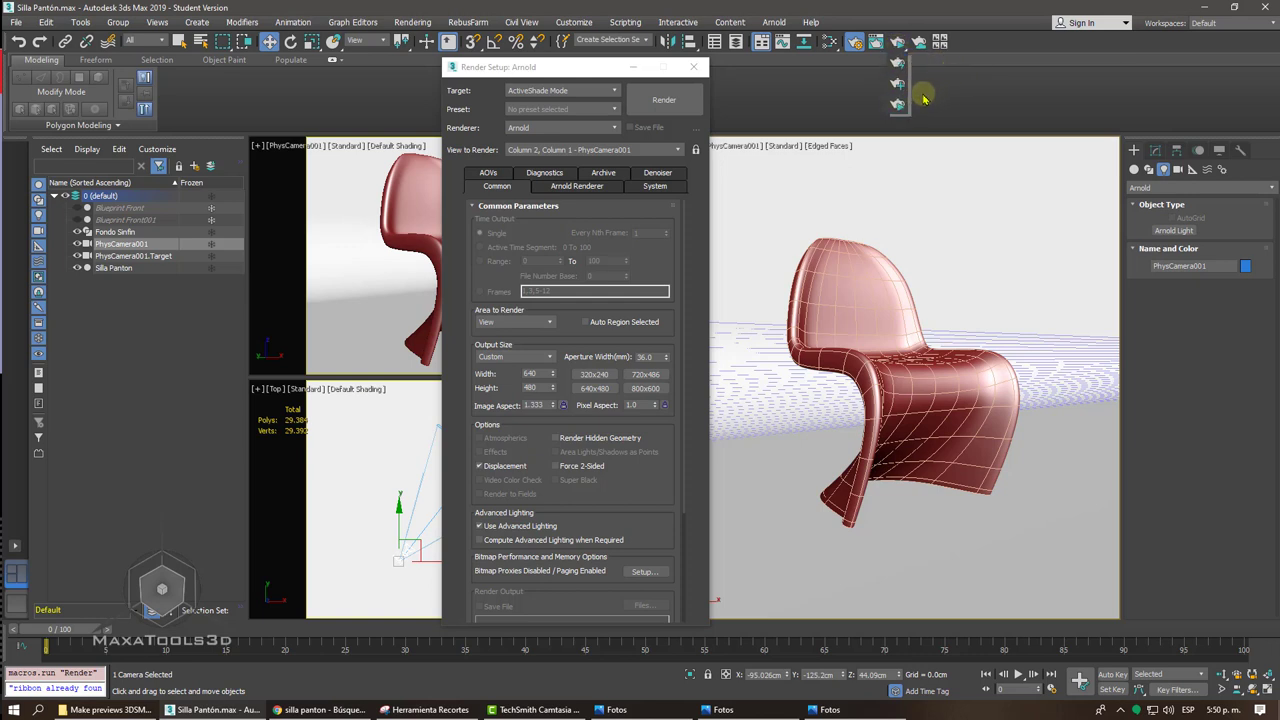
left_click(900, 63)
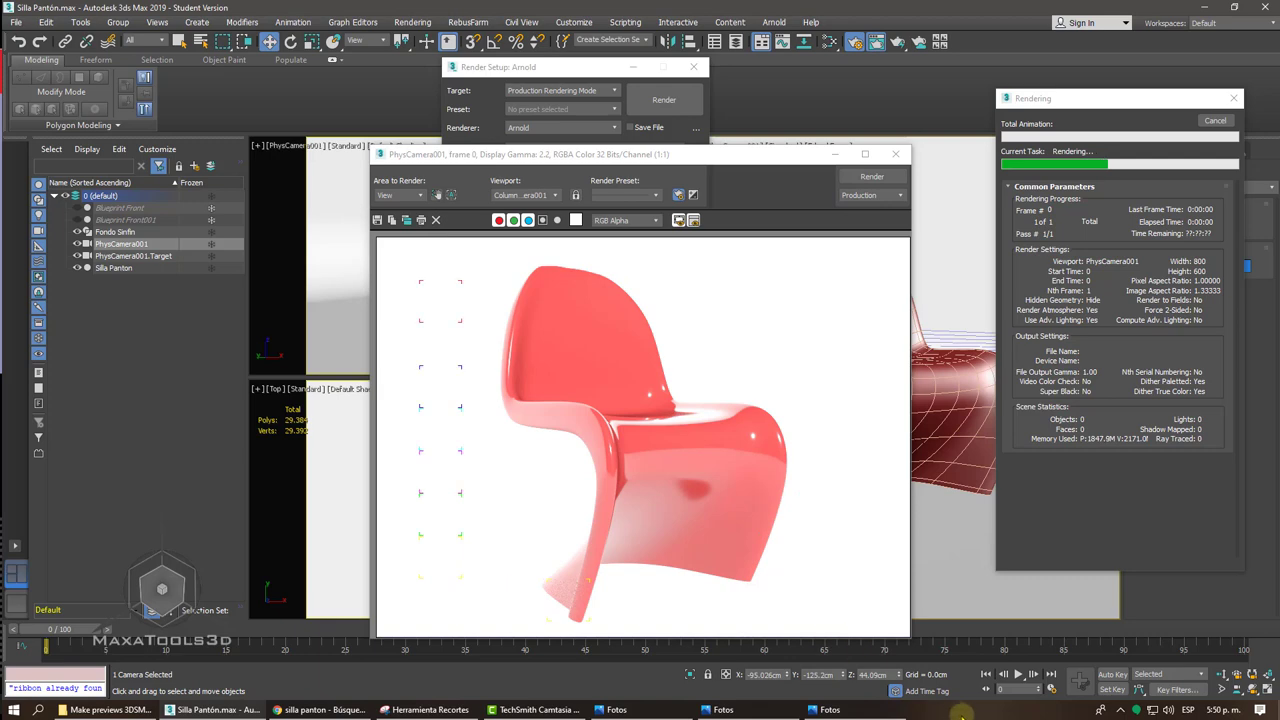
right_click(962, 716)
left_click(1011, 651)
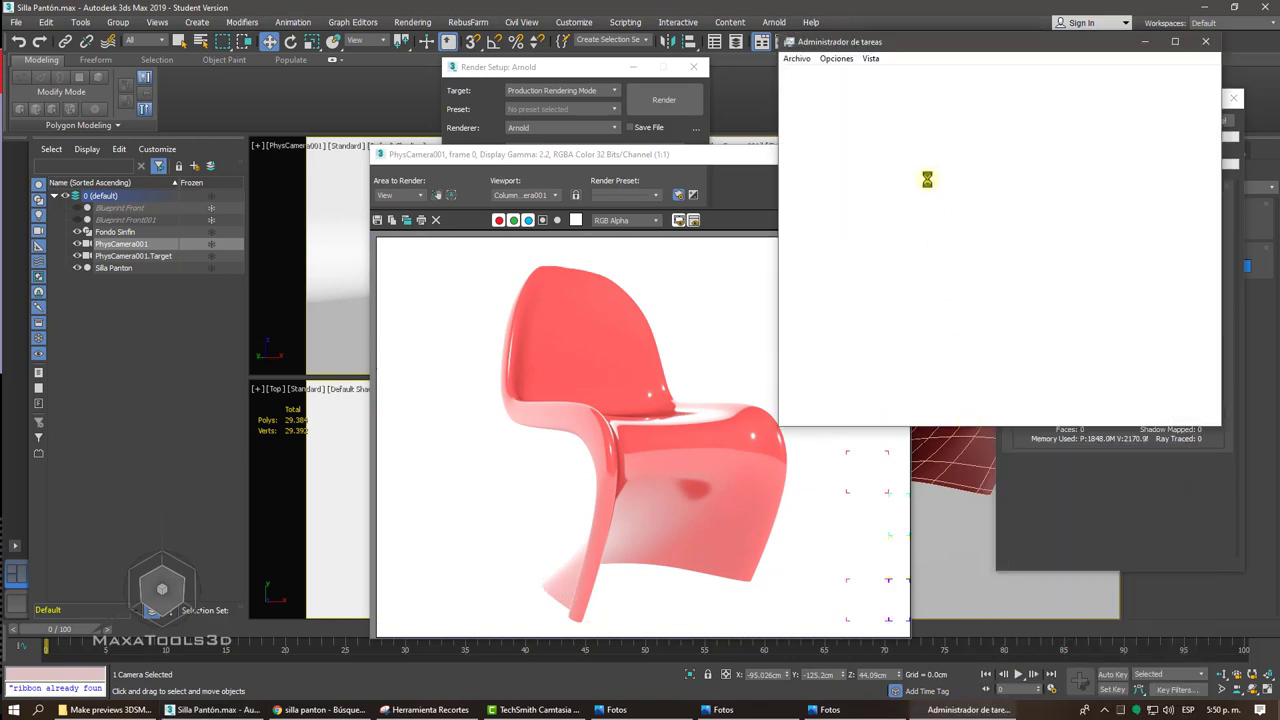
left_click_drag(905, 50, 653, 91)
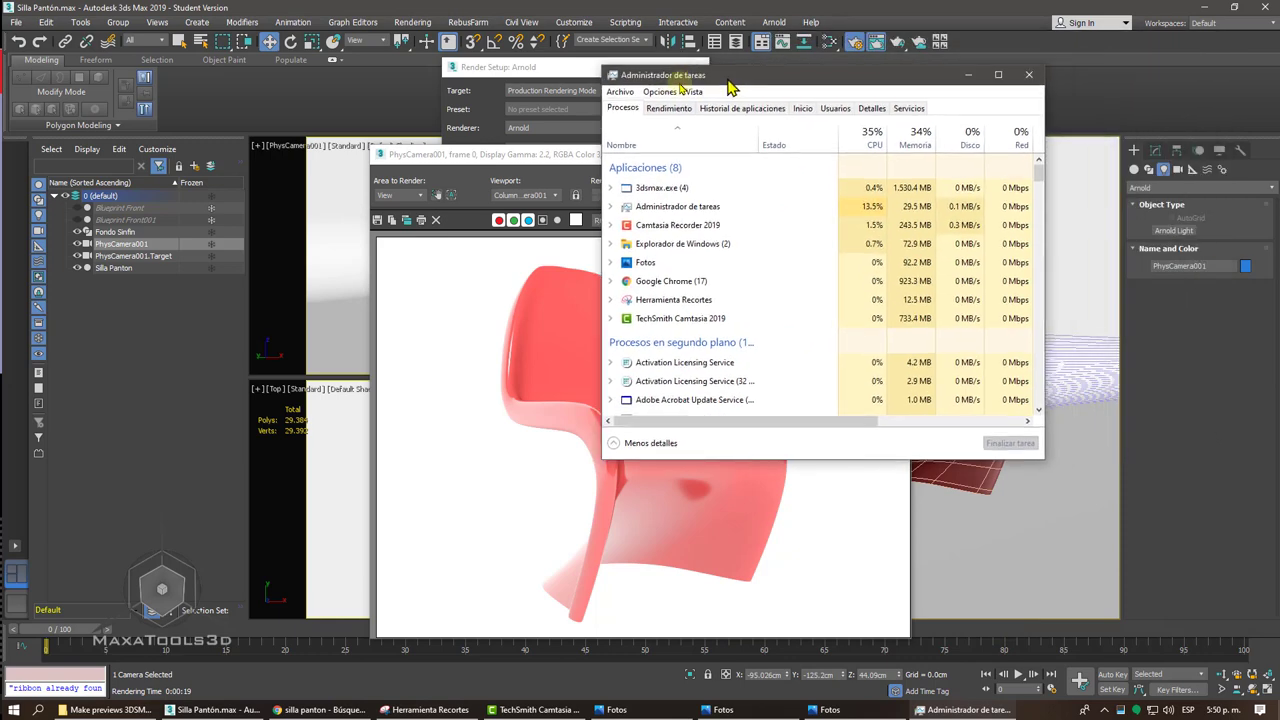
left_click(600, 116)
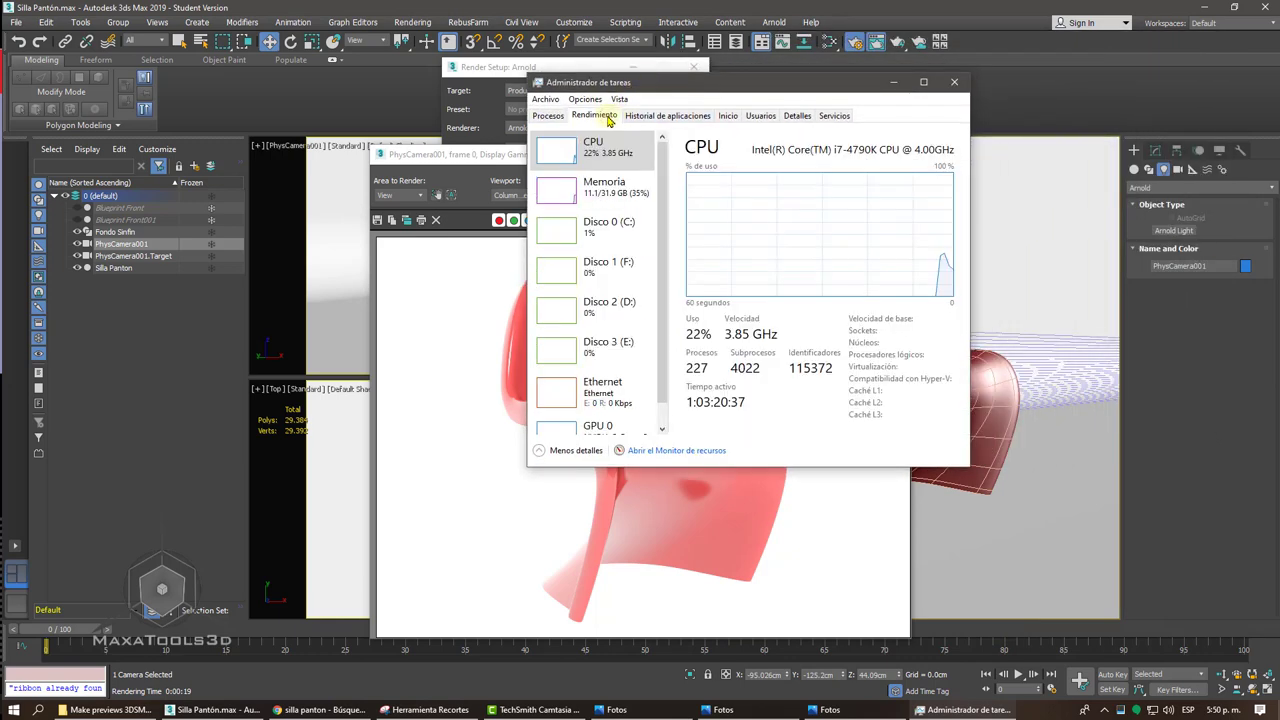
right_click(755, 194)
mouse_move(809, 203)
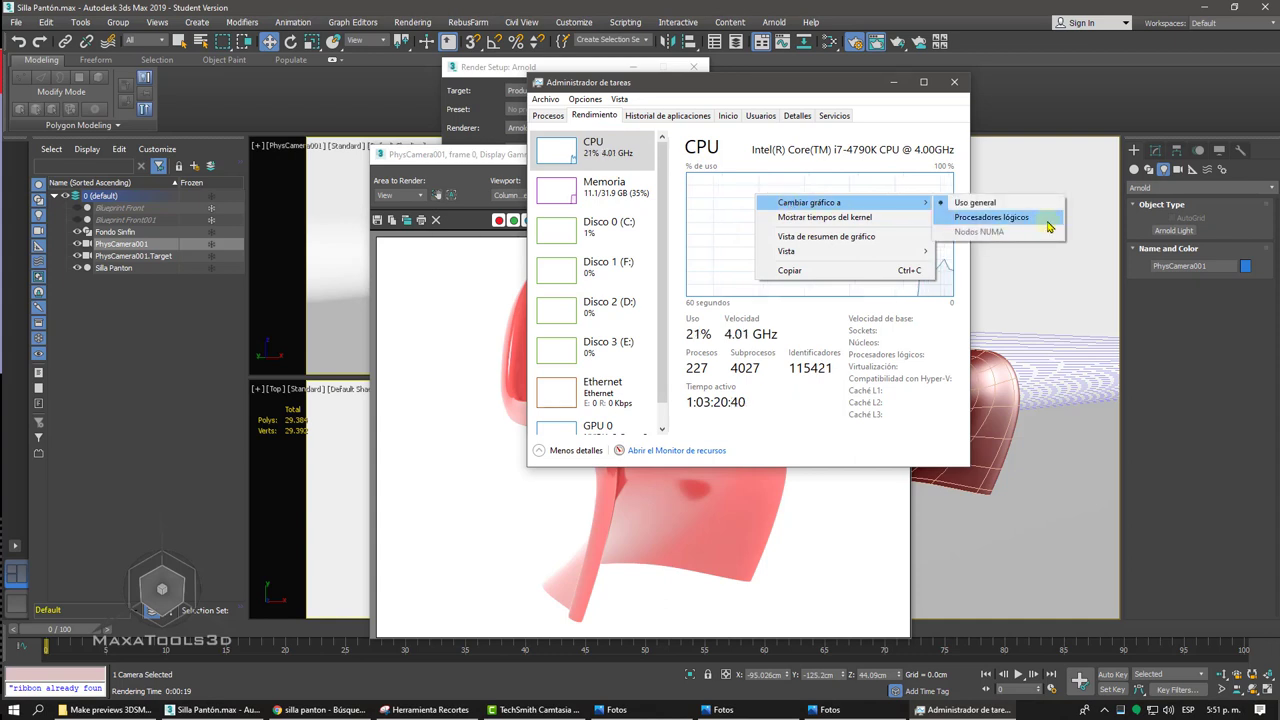
left_click(1047, 220)
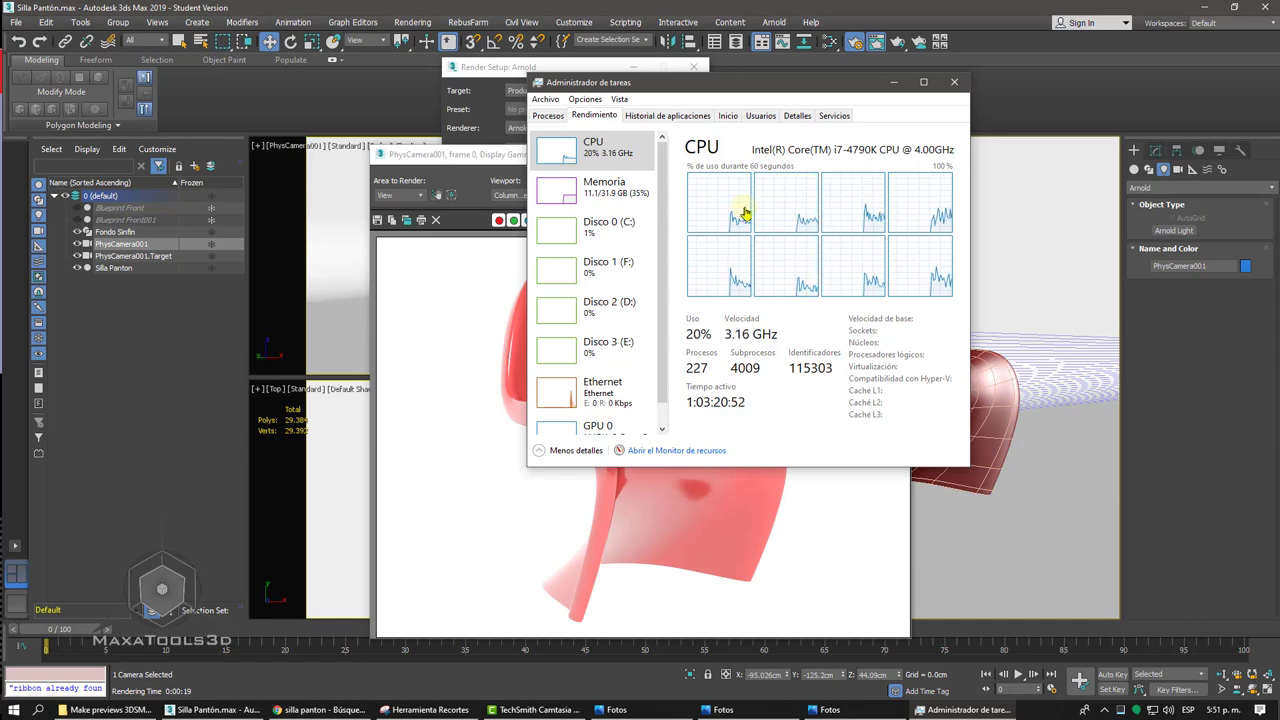
left_click(954, 82)
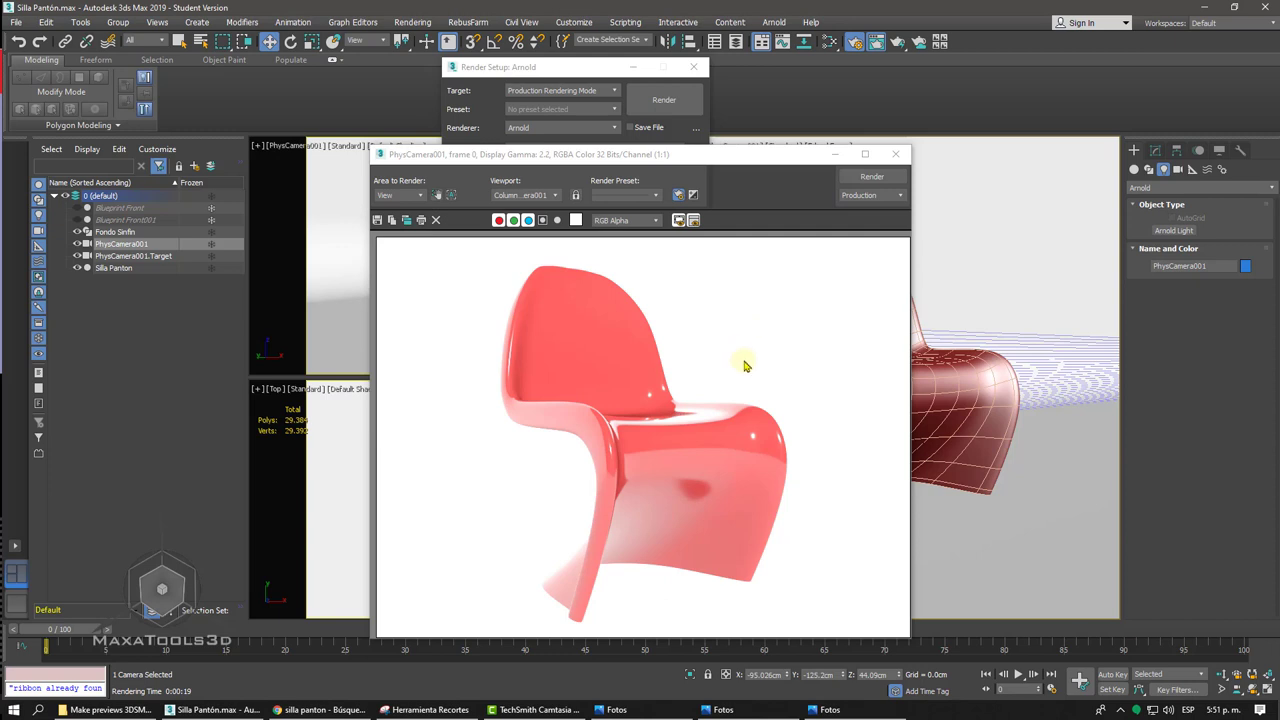
- Close the rendered frame and Render Setup, then run an ActiveShade render of the chair
left_click(748, 430)
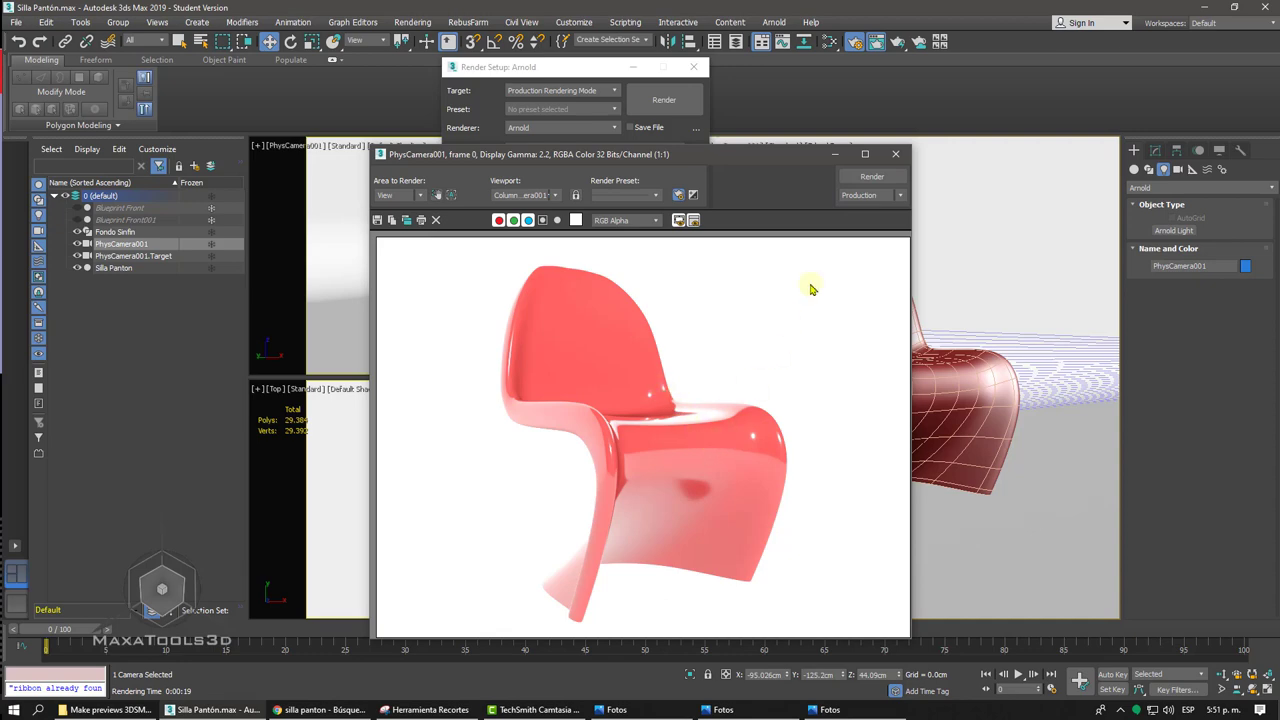
left_click(895, 153)
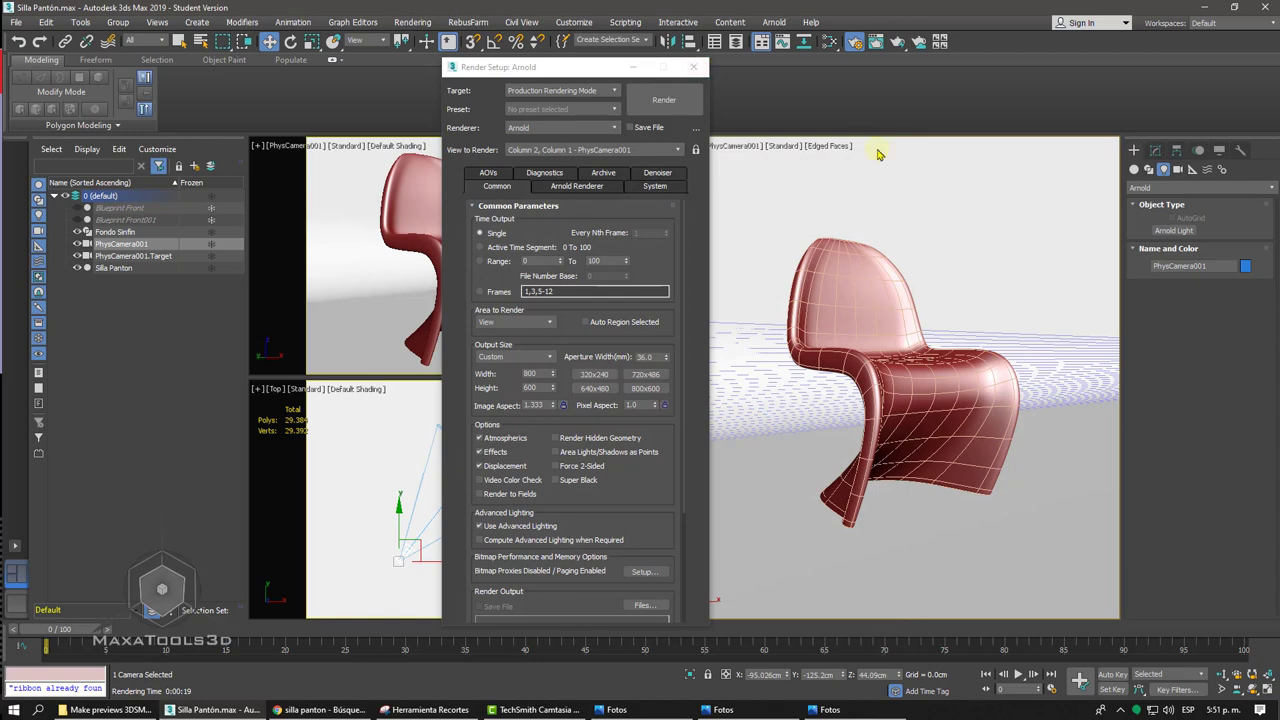
left_click(693, 67)
left_click(897, 41)
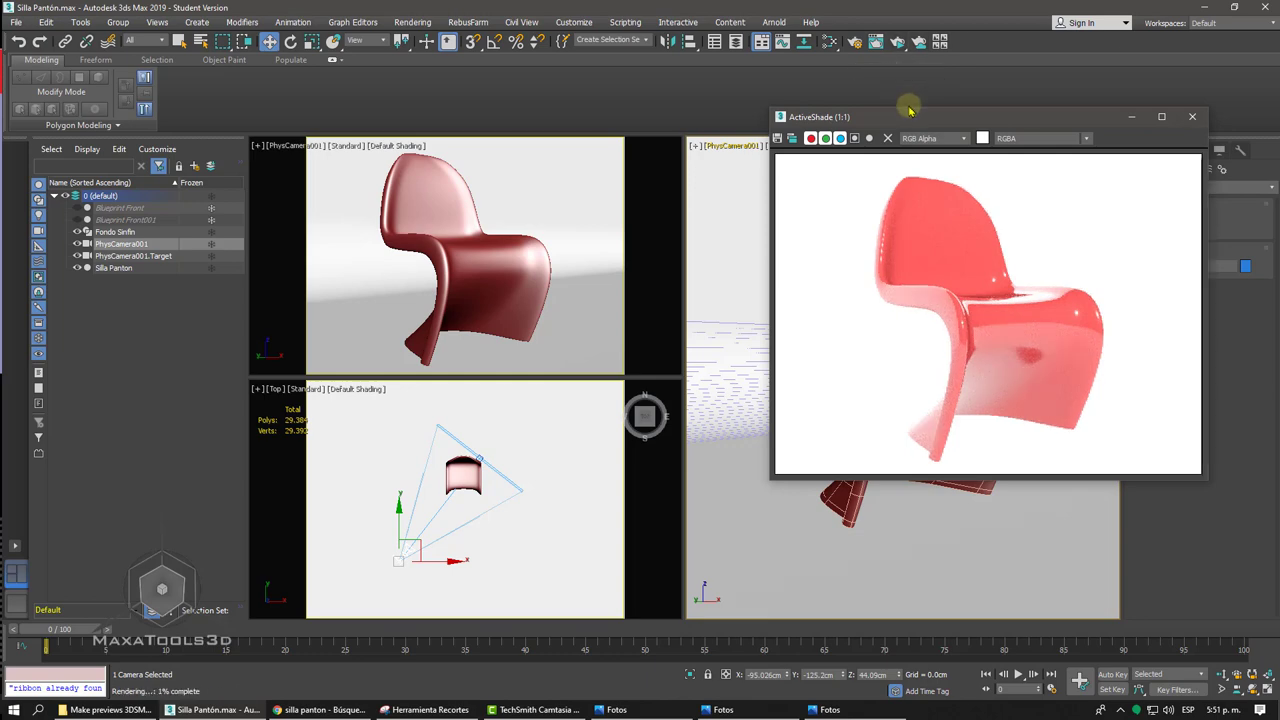
left_click_drag(845, 116, 352, 109)
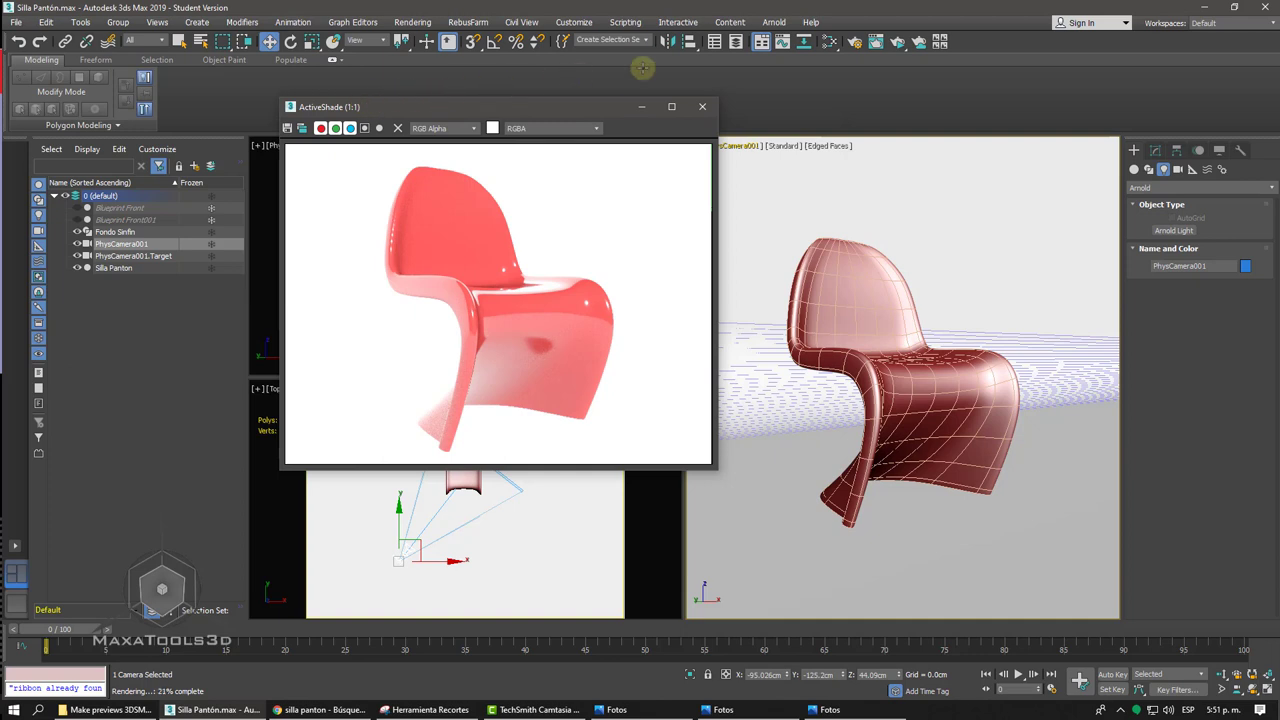
left_click(852, 42)
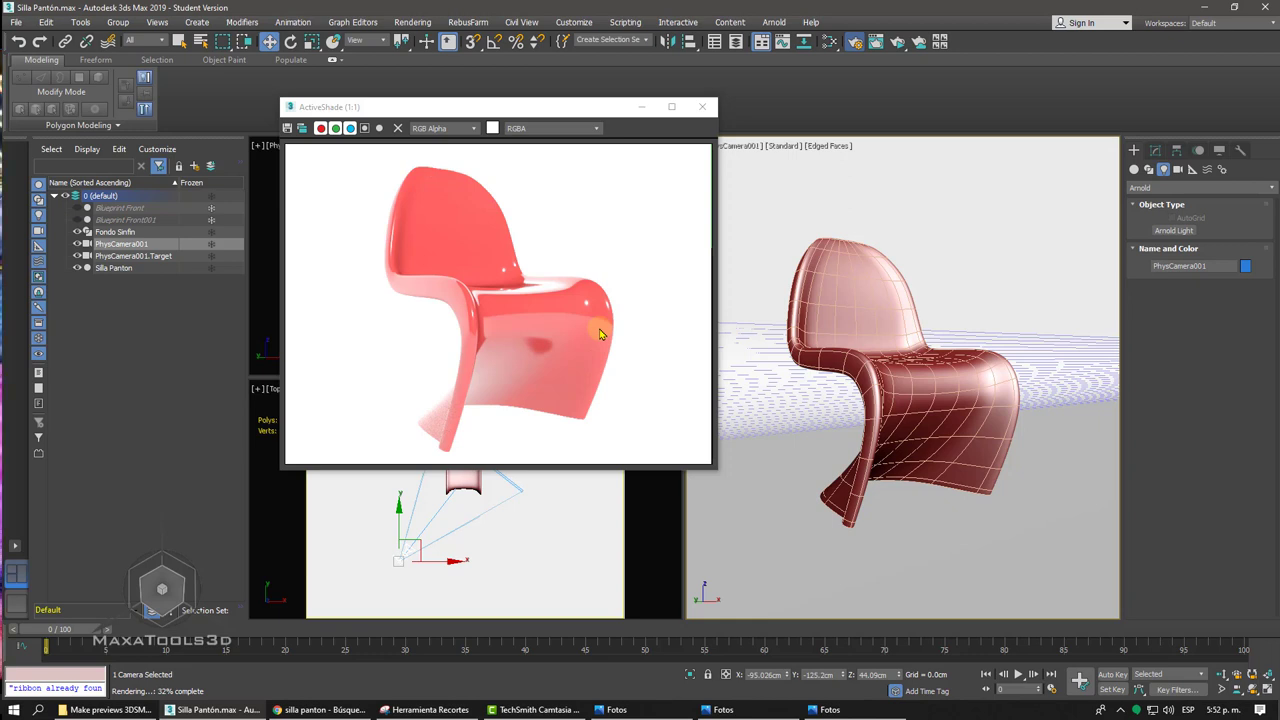
- Confirm Arnold is the assigned renderer, then reposition the ActiveShade window
key("F10")
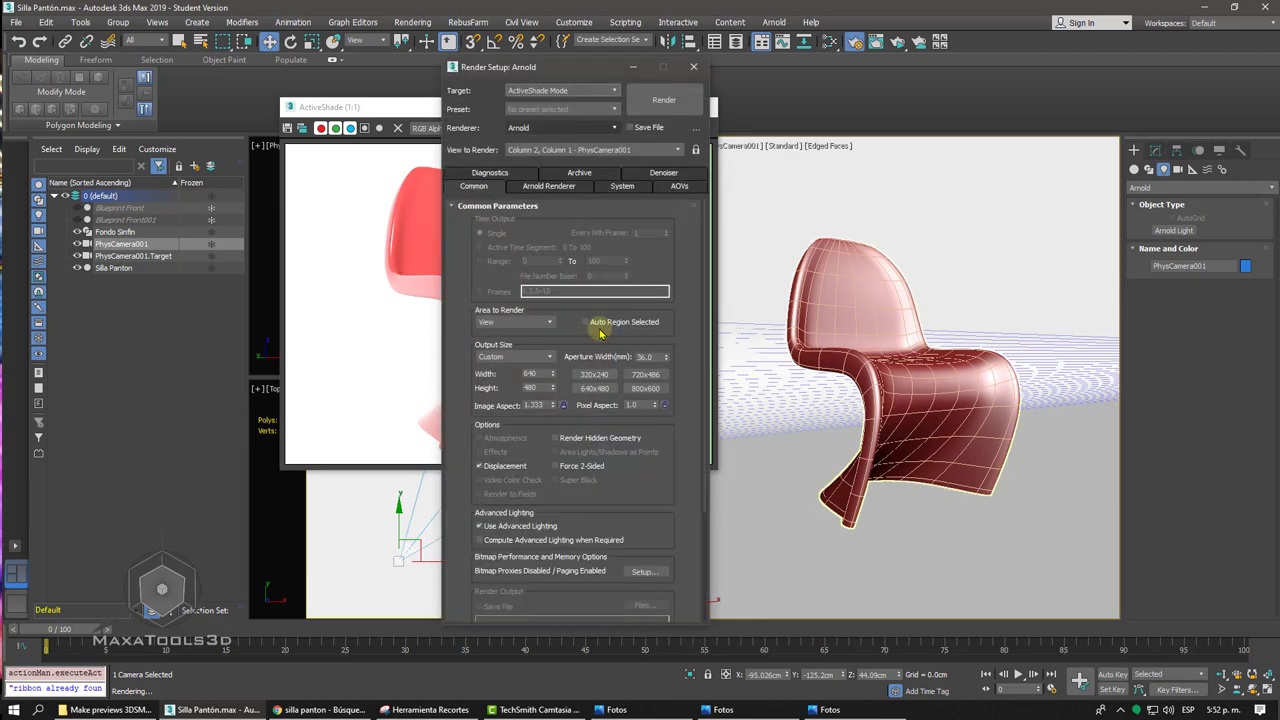
scroll(664, 540, "down", 3)
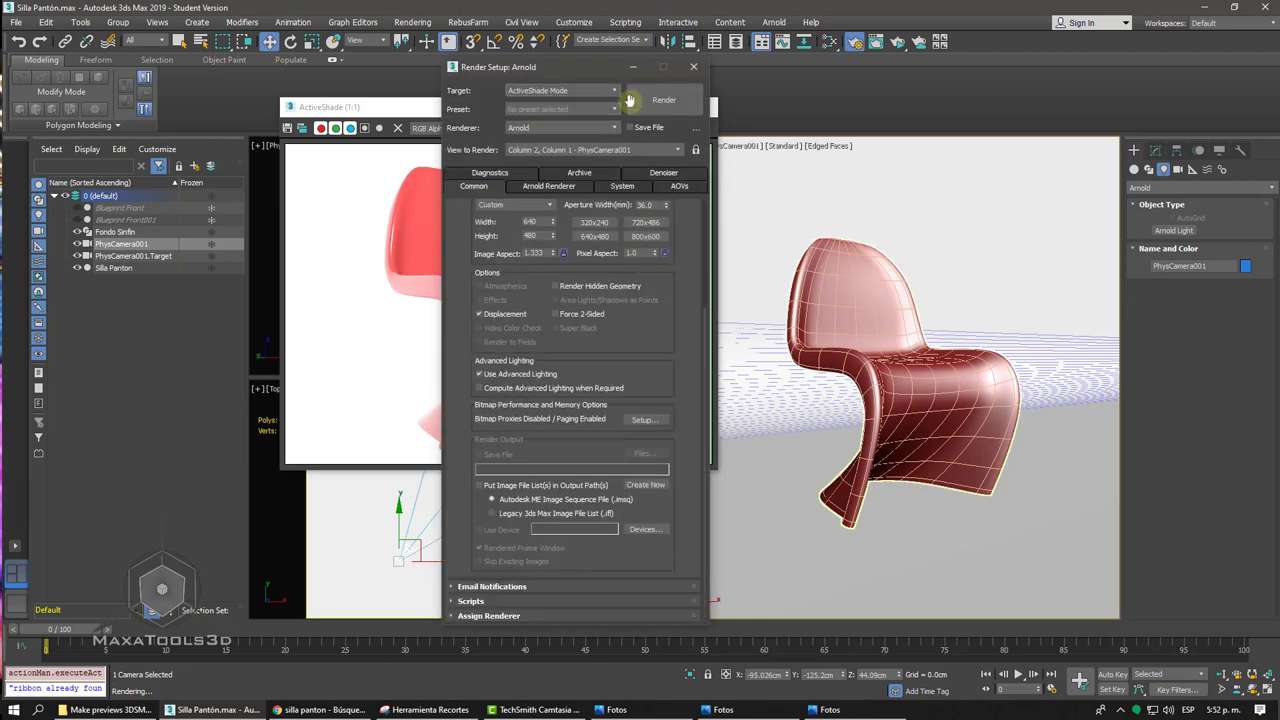
left_click(472, 616)
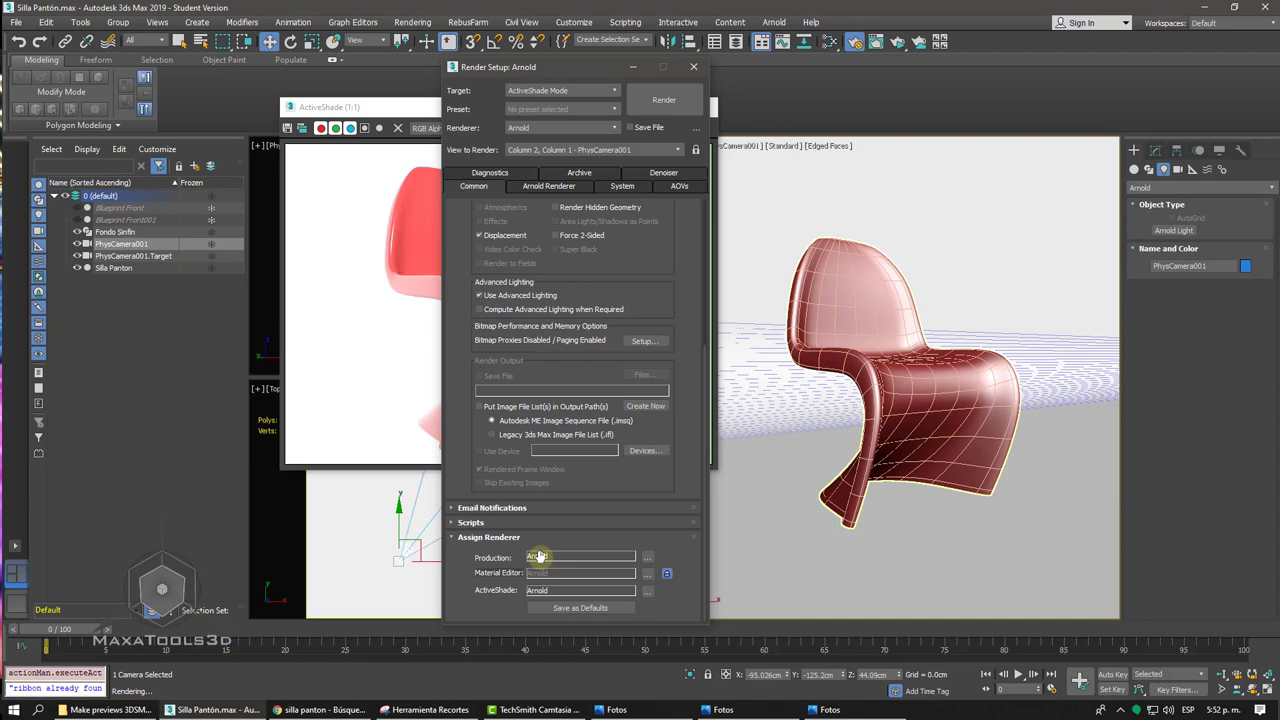
left_click(692, 67)
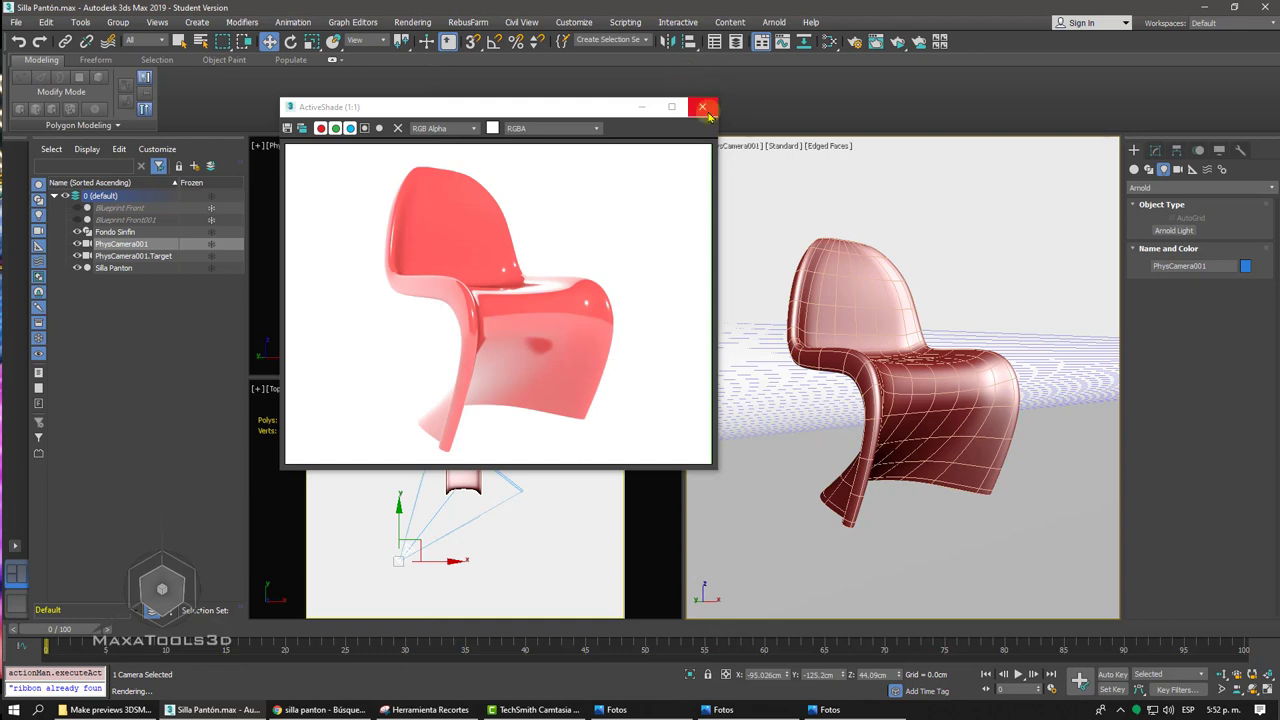
mouse_move(592, 113)
left_mouse_down()
mouse_move(1005, 200)
mouse_move(451, 177)
left_mouse_up()
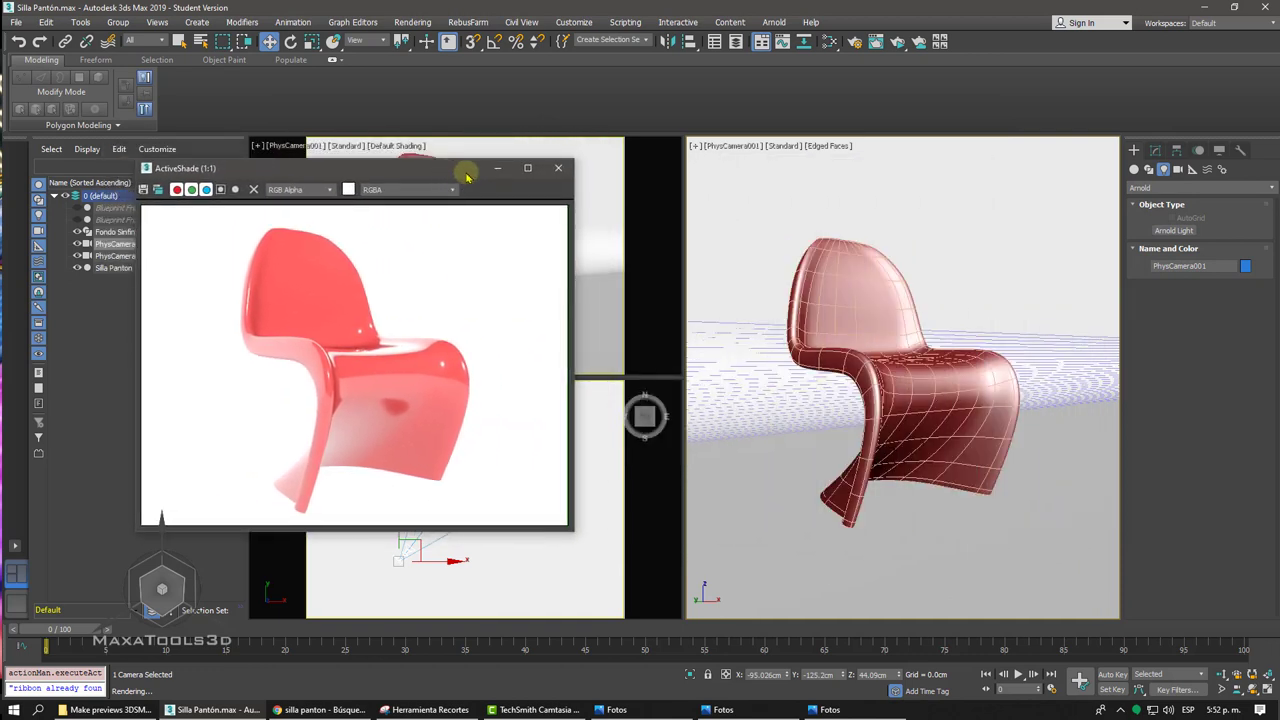
- Place a targeted Arnold light aimed at the chair in the Top viewport
left_click(1174, 230)
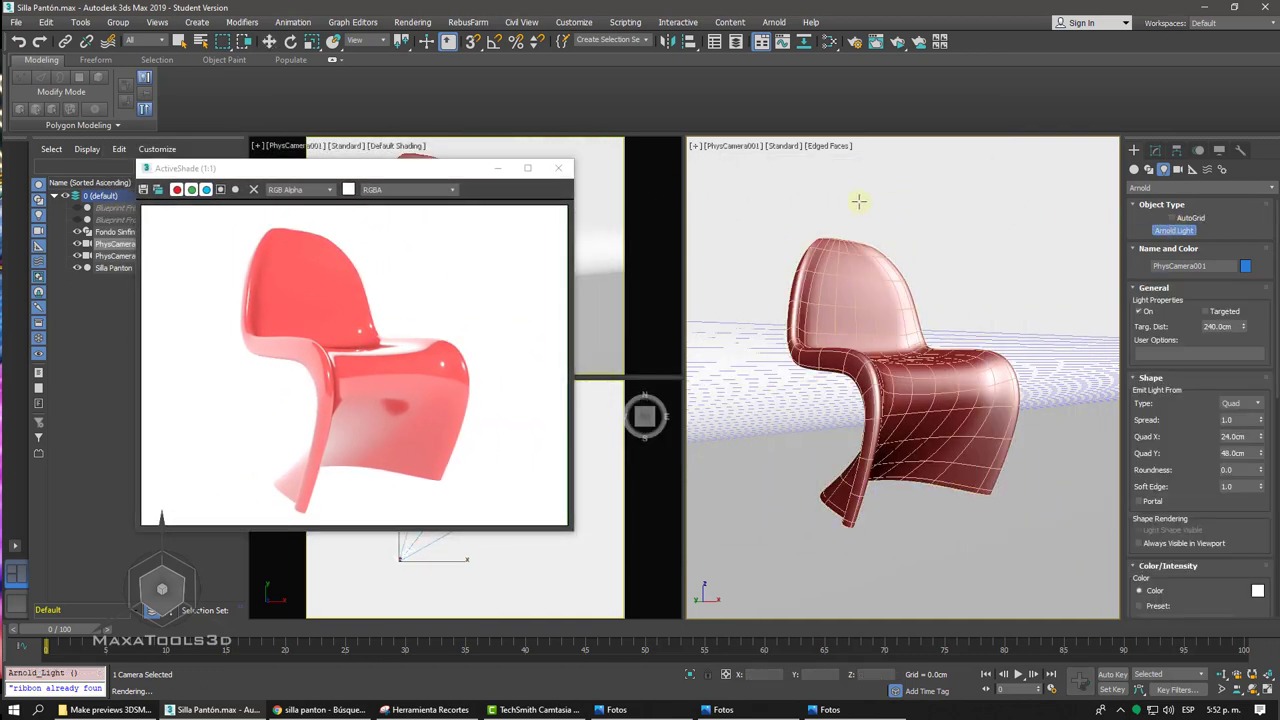
left_click_drag(451, 171, 208, 188)
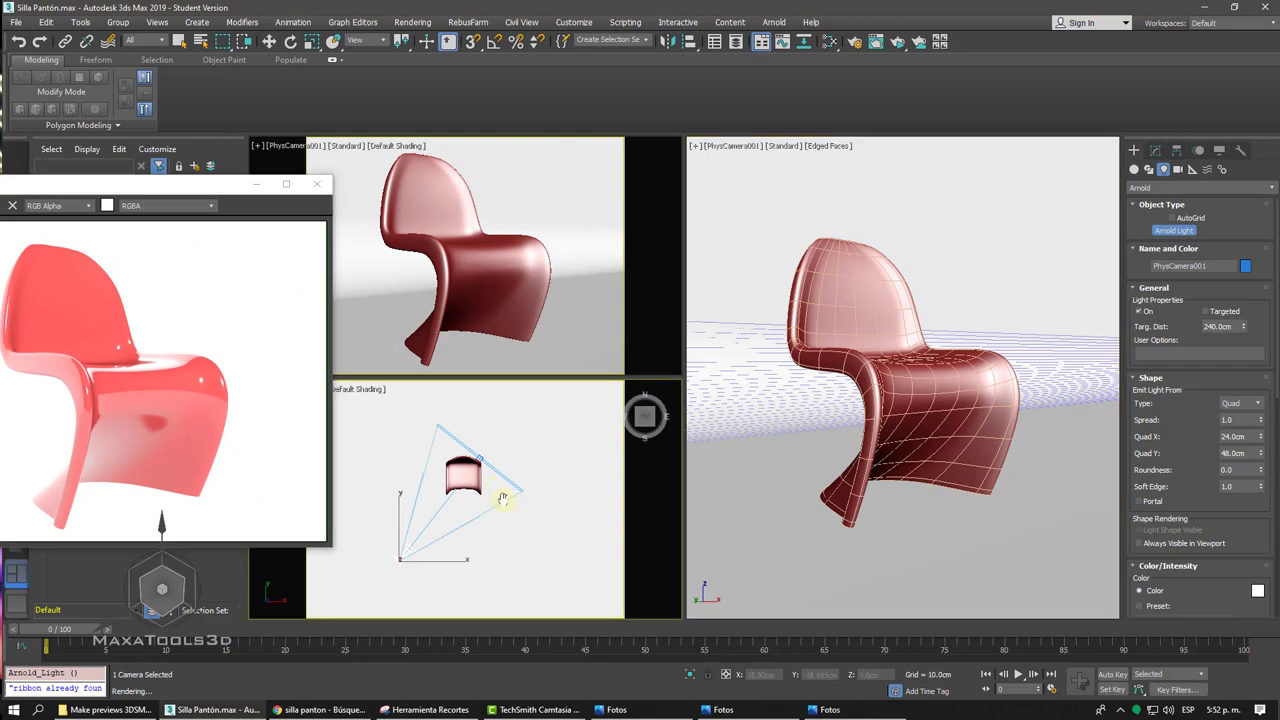
scroll(503, 498, "down", 3)
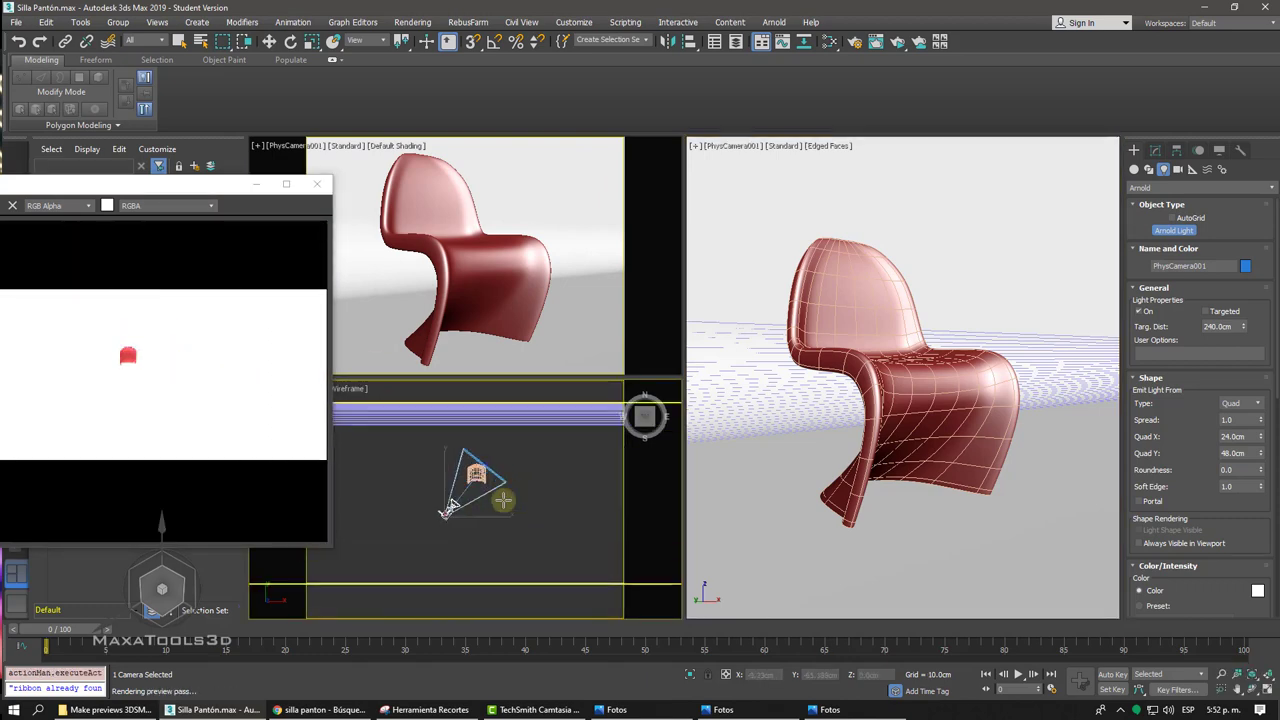
left_click_drag(505, 502, 527, 530)
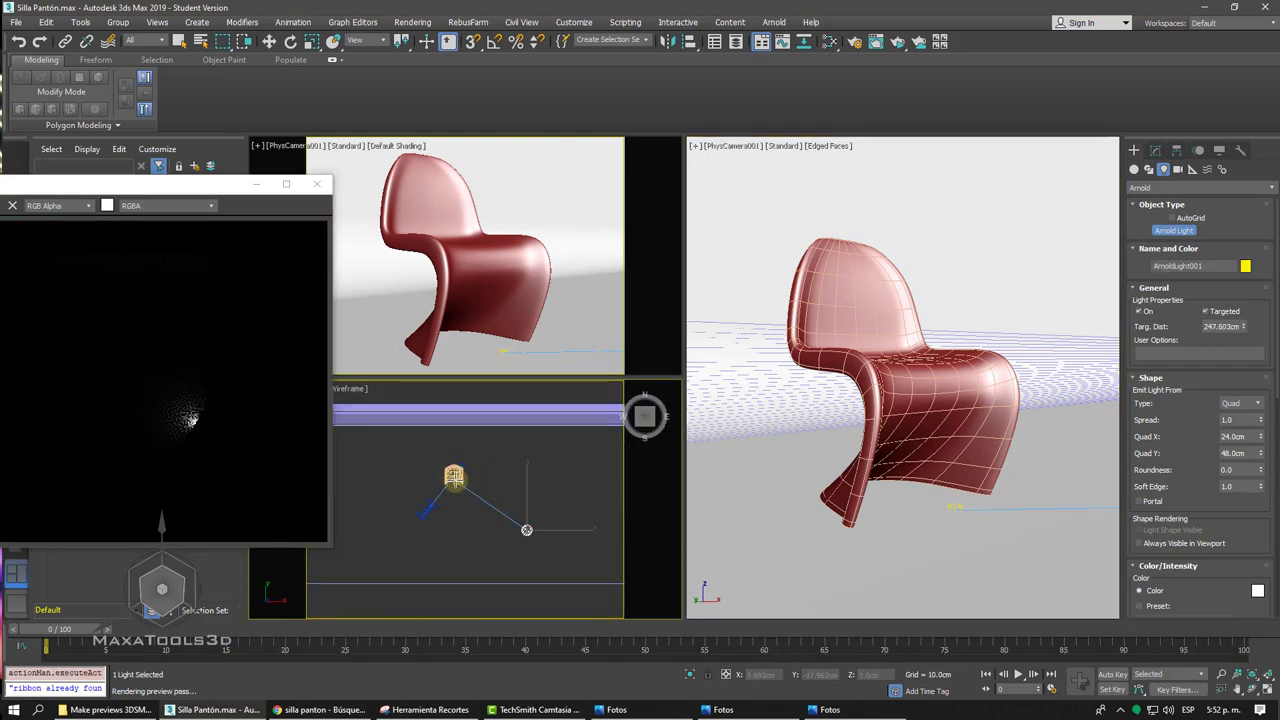
right_click(514, 530)
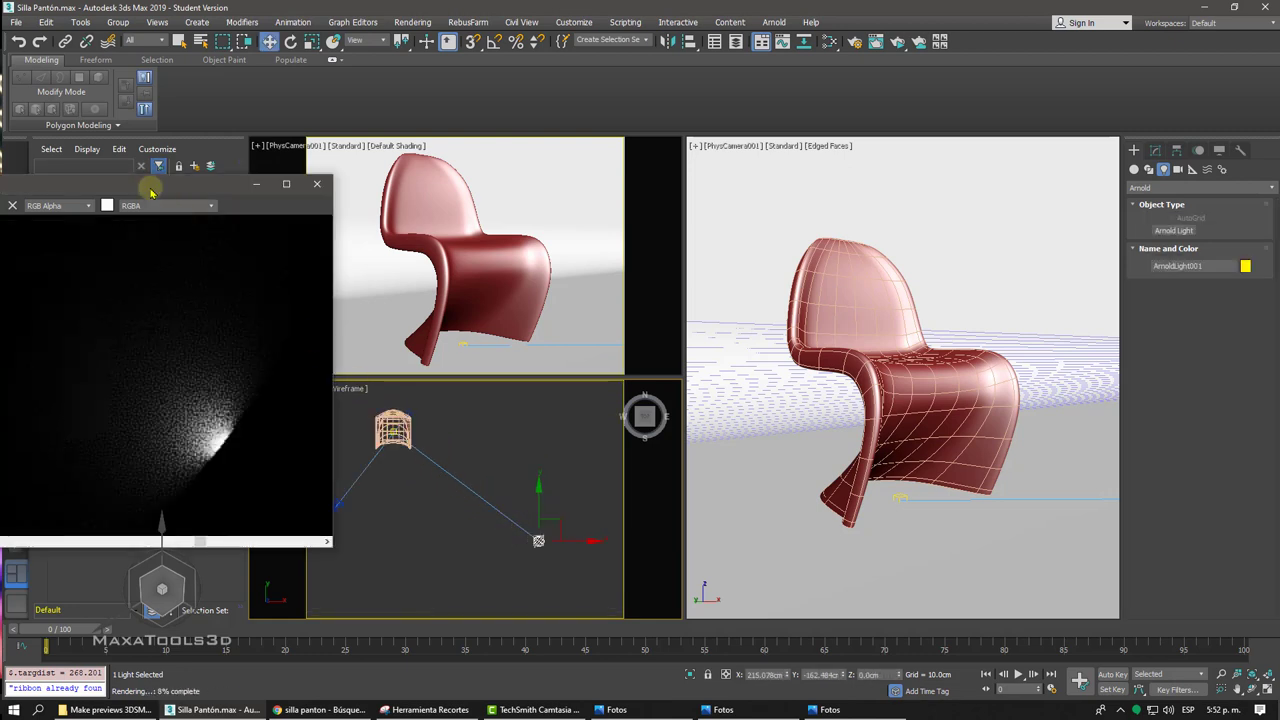
- Inspect the darkened ActiveShade render, then switch to the Panton chair image search
left_click_drag(152, 192, 437, 178)
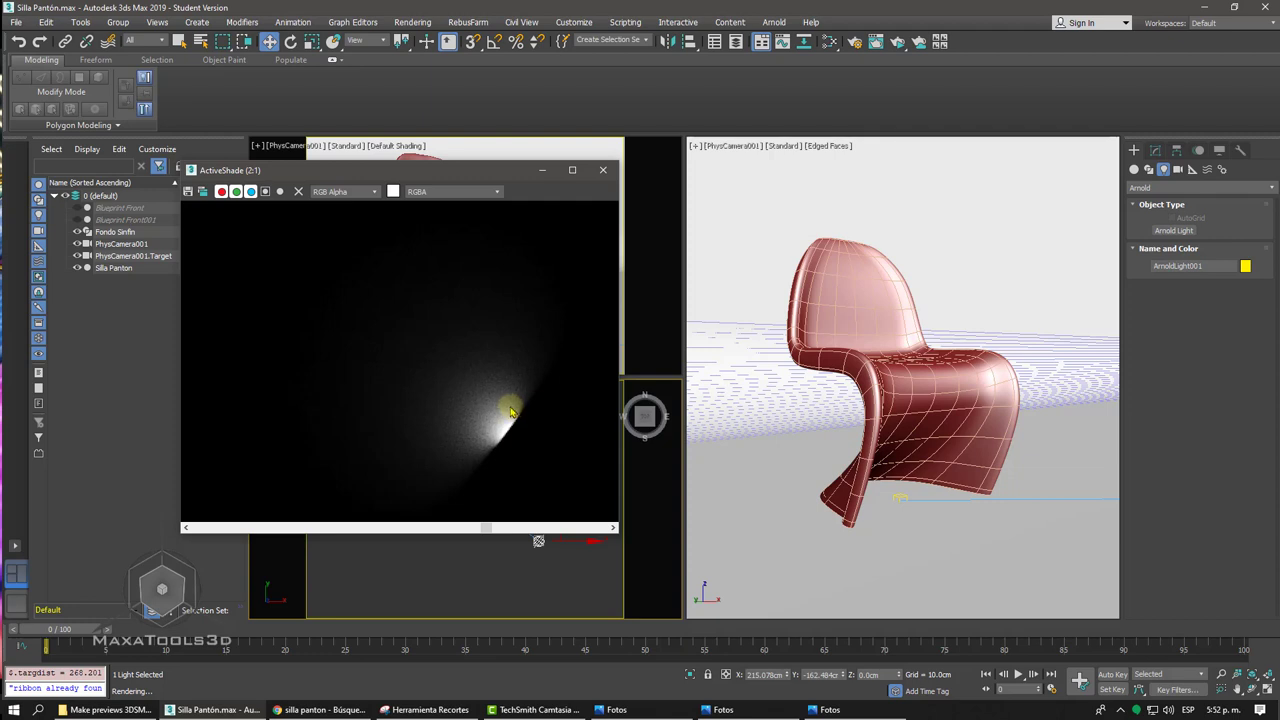
scroll(497, 392, "up", 2)
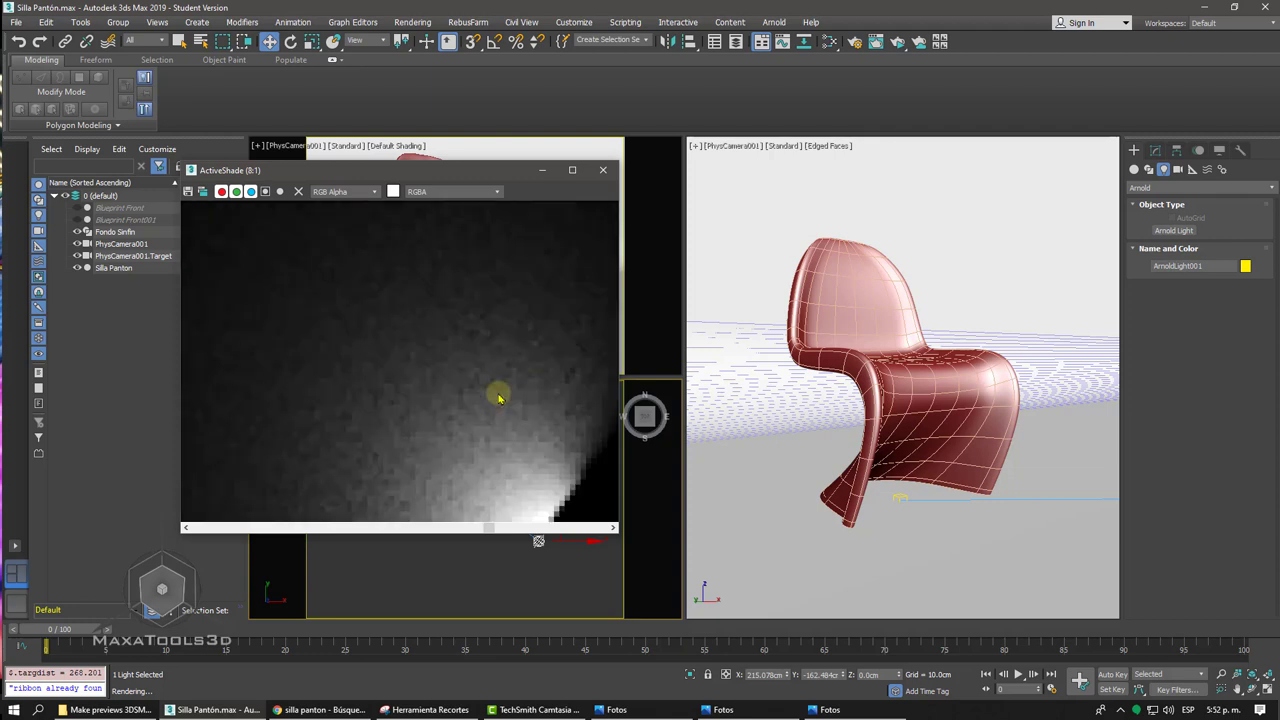
middle_click_drag(431, 411, 433, 417)
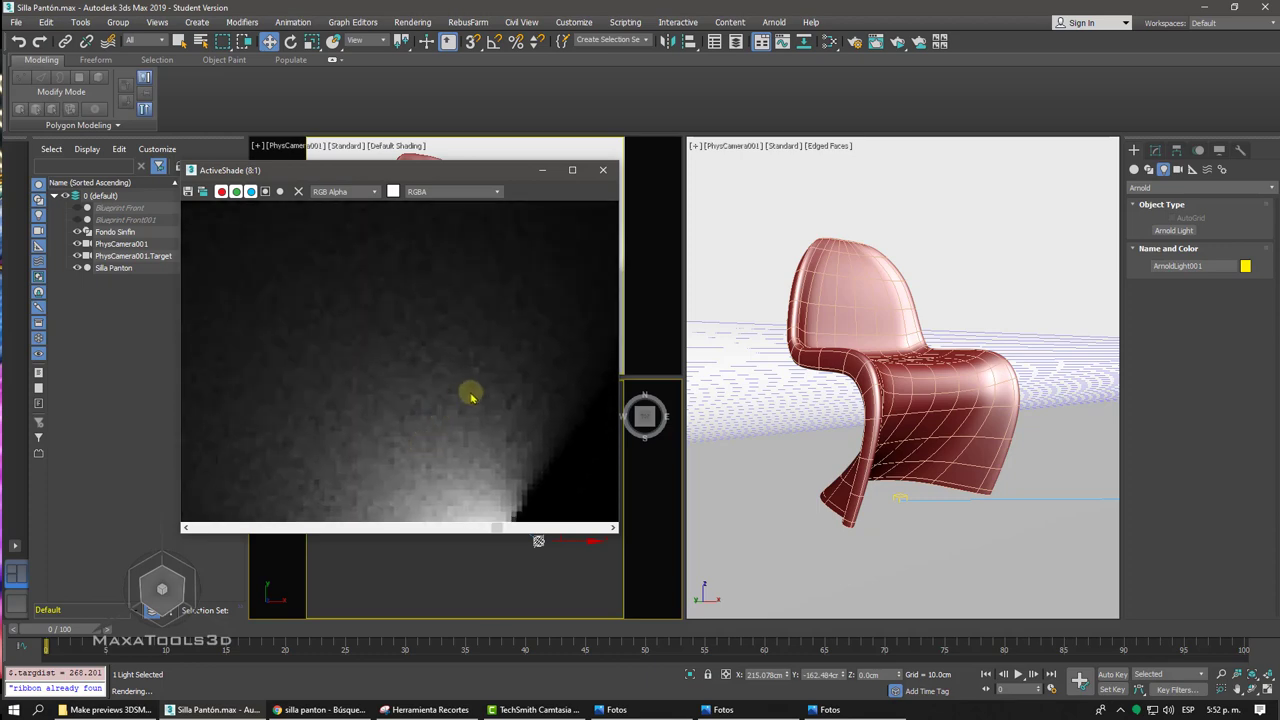
scroll(485, 389, "down", 1)
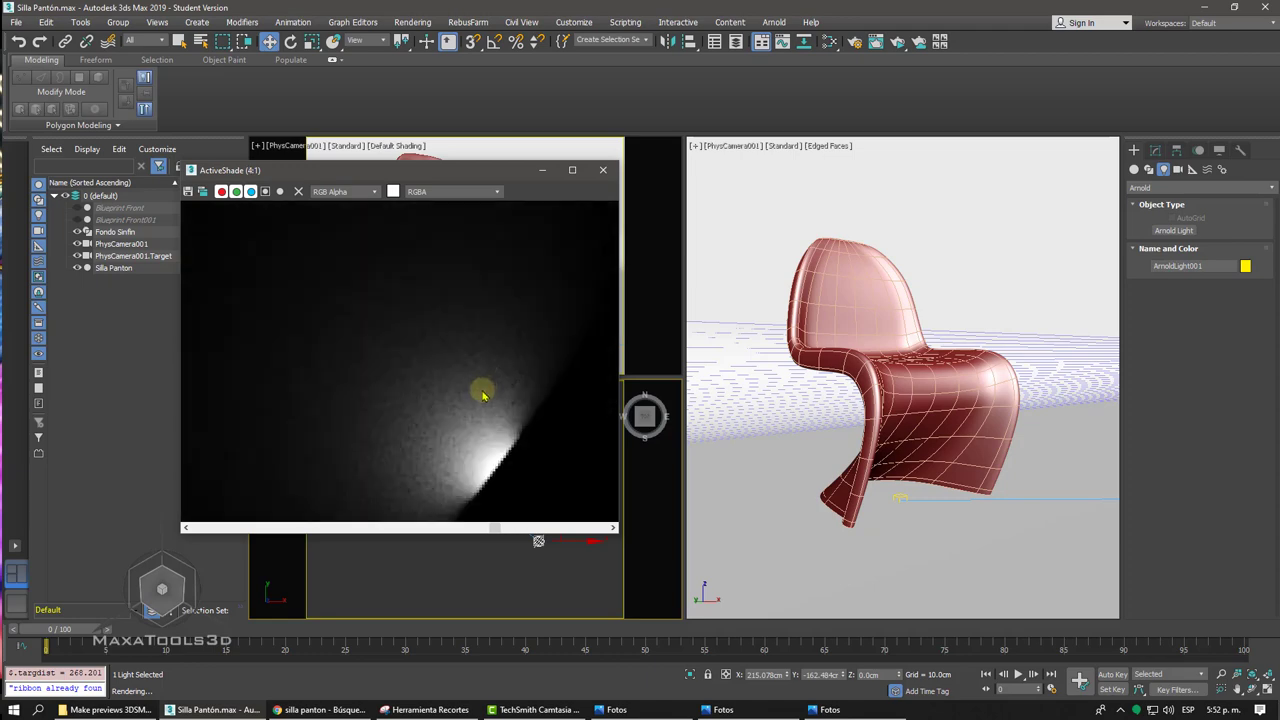
scroll(484, 391, "down", 2)
scroll(483, 395, "up", 1)
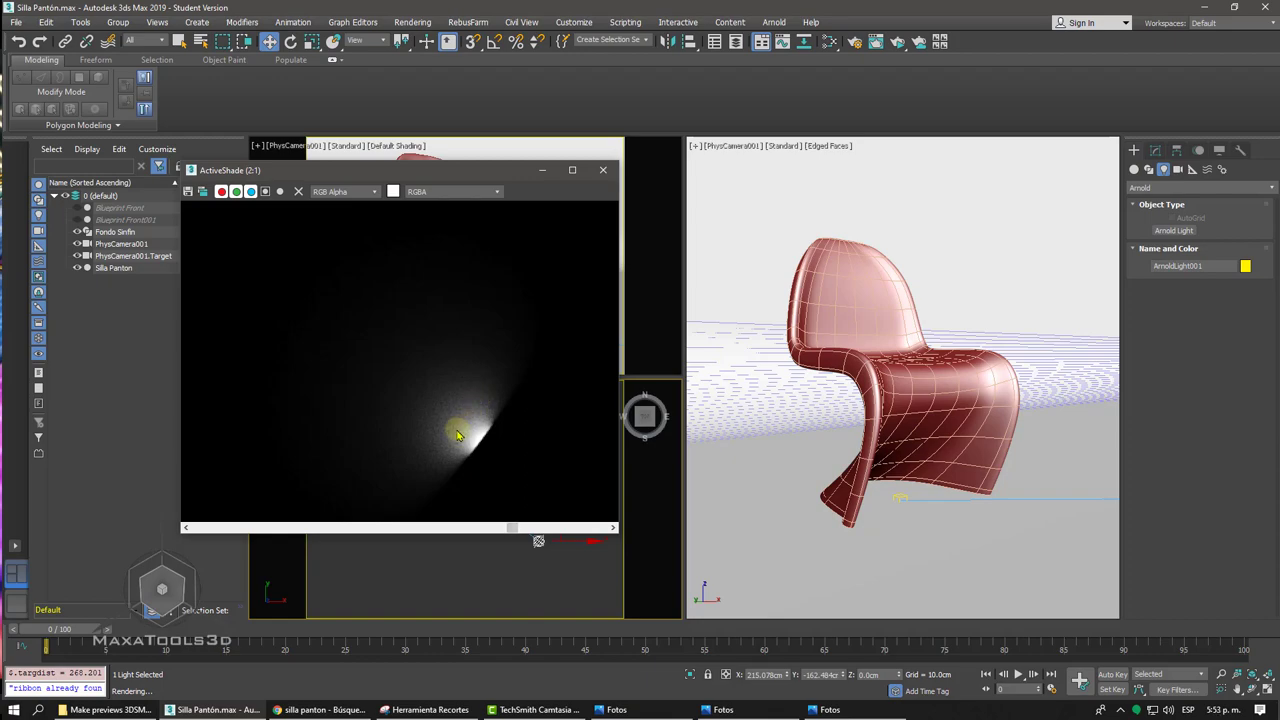
left_click(330, 709)
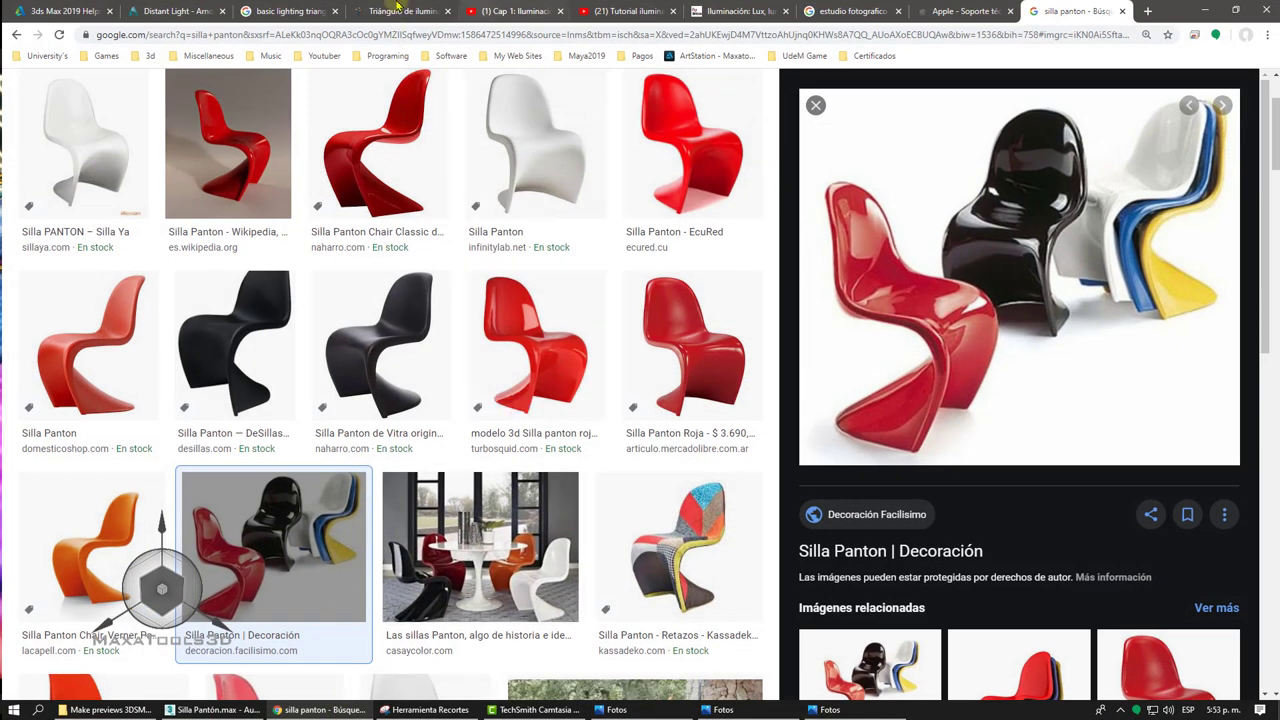
- Open the lighting triangle article tab and scroll through it
left_click(397, 10)
scroll(449, 291, "up", 5)
scroll(449, 291, "up", 5)
scroll(451, 296, "up", 5)
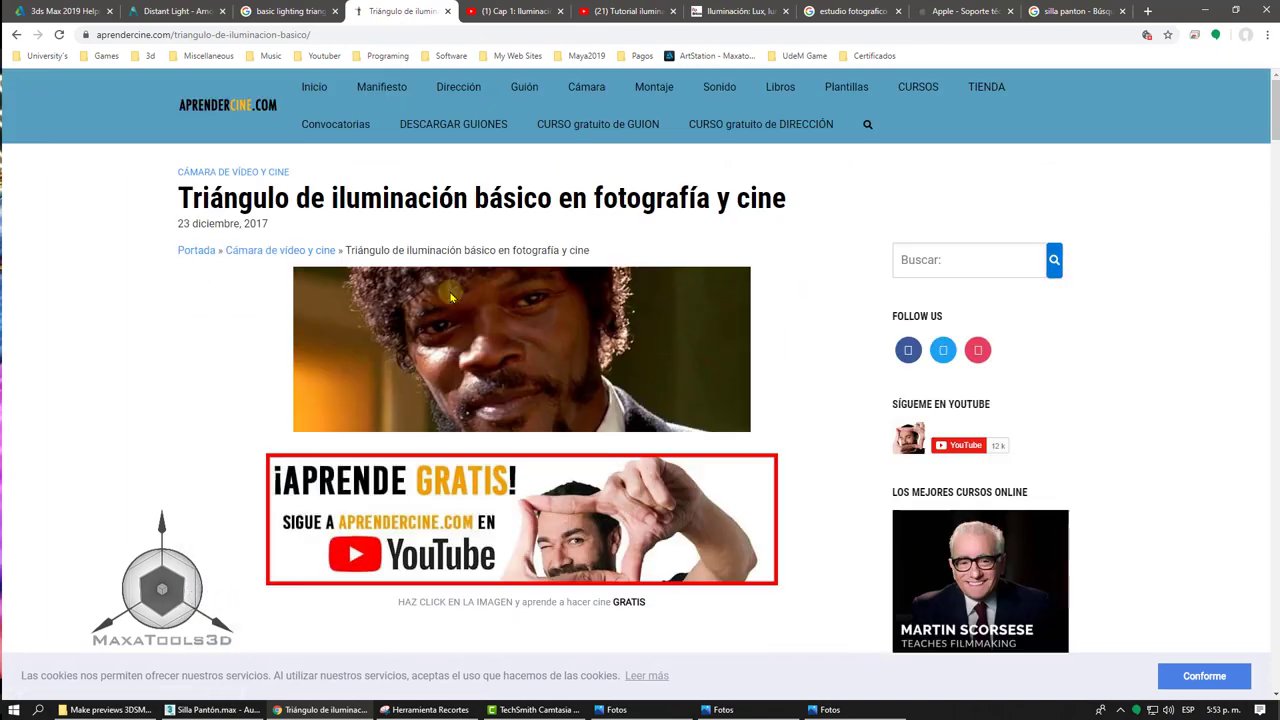
scroll(451, 296, "down", 3)
scroll(451, 296, "down", 5)
scroll(451, 296, "down", 3)
scroll(519, 360, "down", 3)
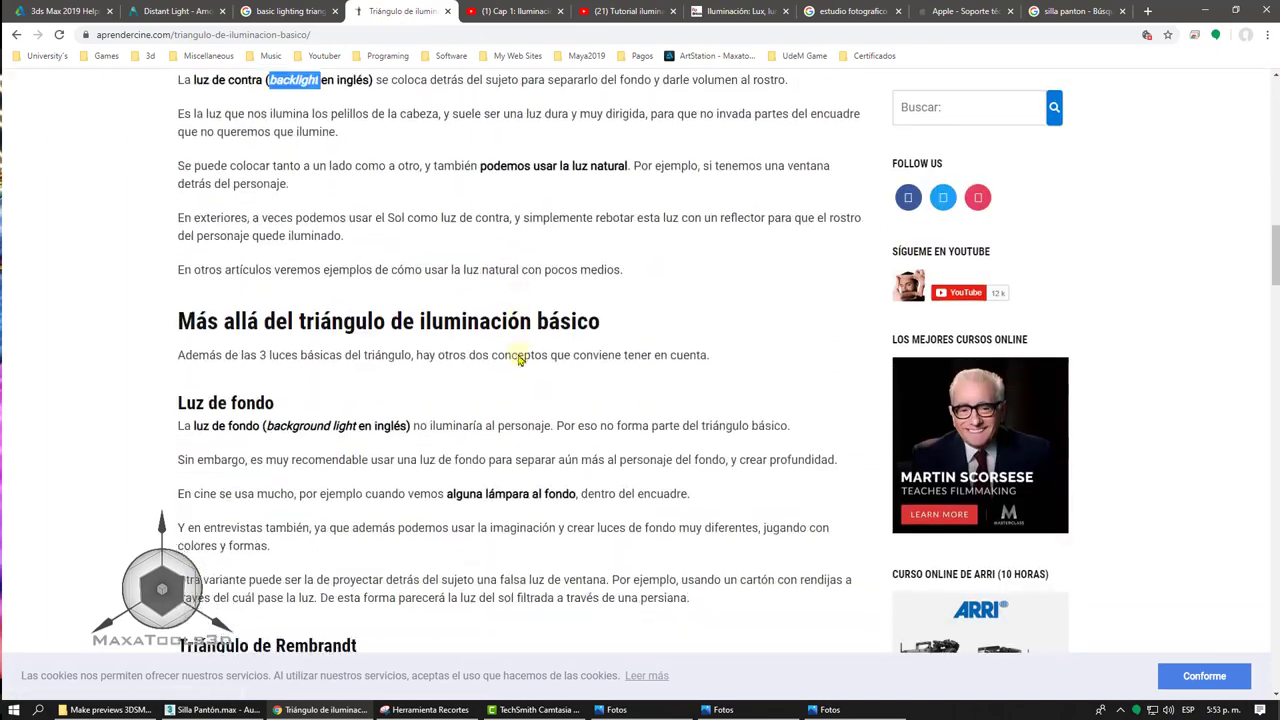
scroll(519, 360, "down", 5)
scroll(519, 360, "down", 4)
scroll(430, 220, "up", 1)
scroll(341, 79, "up", 3)
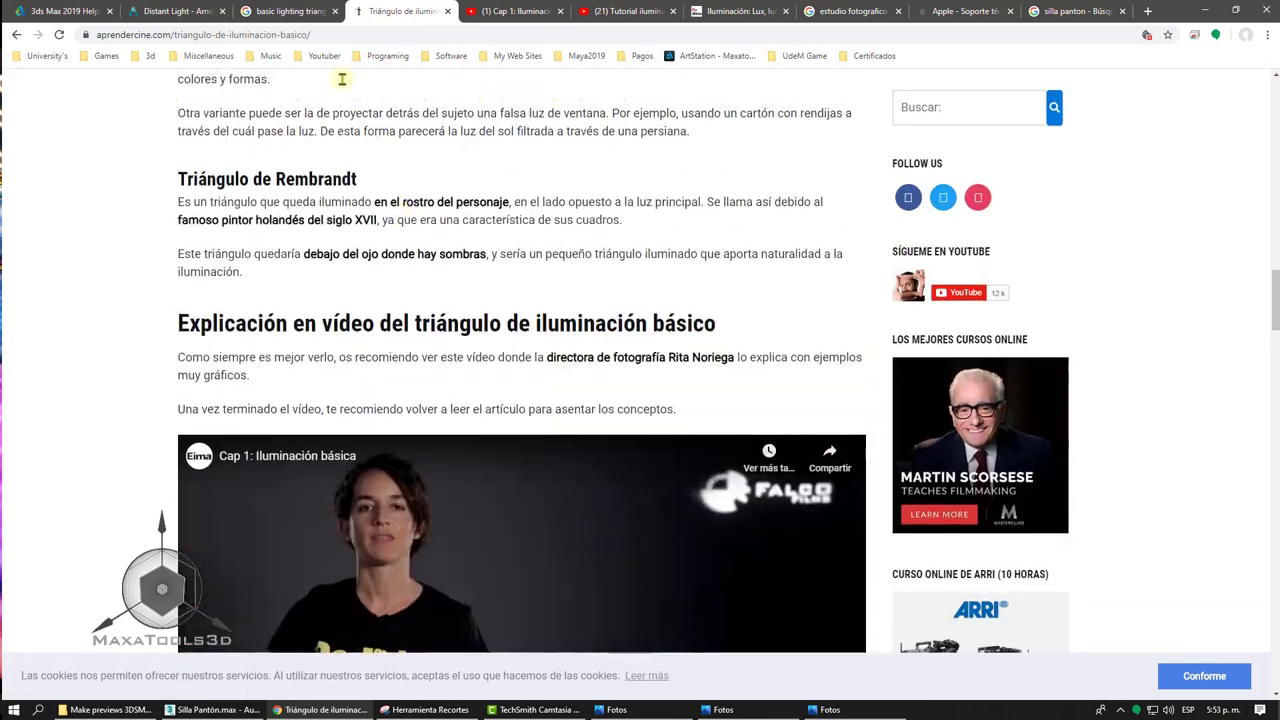
scroll(341, 79, "up", 3)
- Enlarge the Standard Three-Point Lighting diagram and bring the Triangulo de luces document forward
left_click(291, 9)
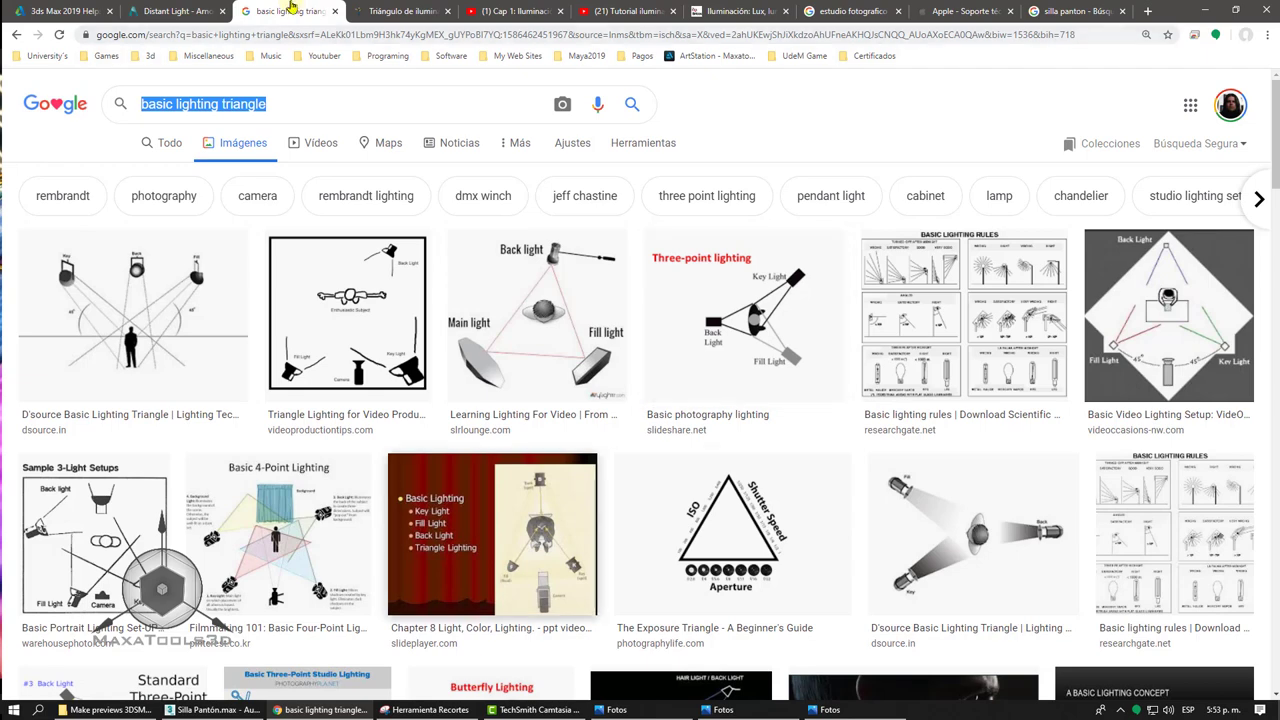
left_click(410, 12)
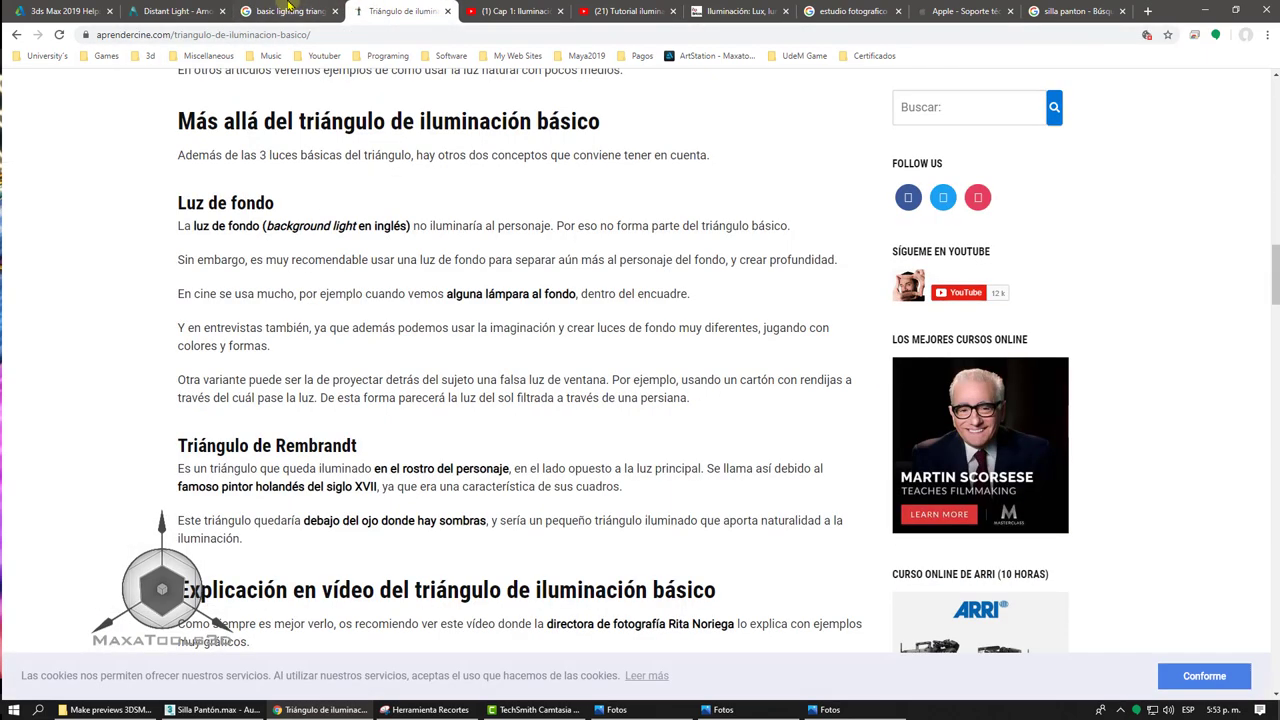
left_click(290, 11)
scroll(262, 305, "down", 1)
scroll(262, 305, "down", 3)
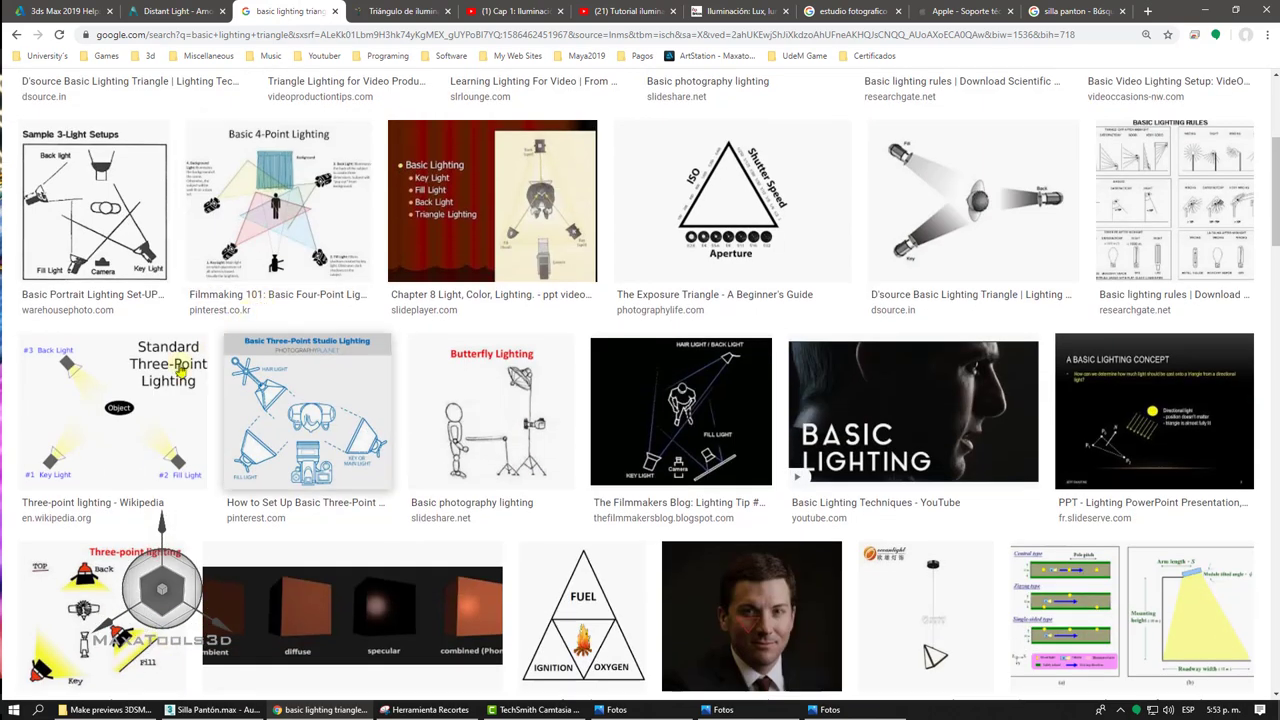
left_click(143, 402)
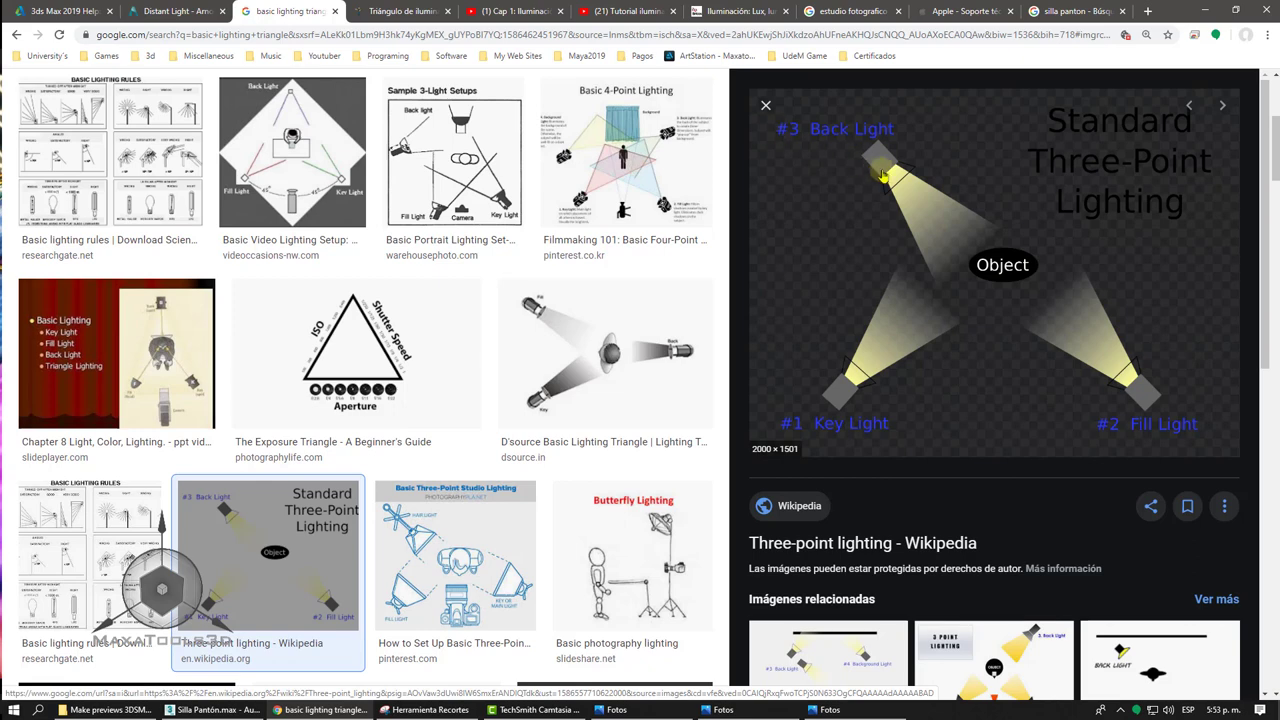
left_click(1205, 10)
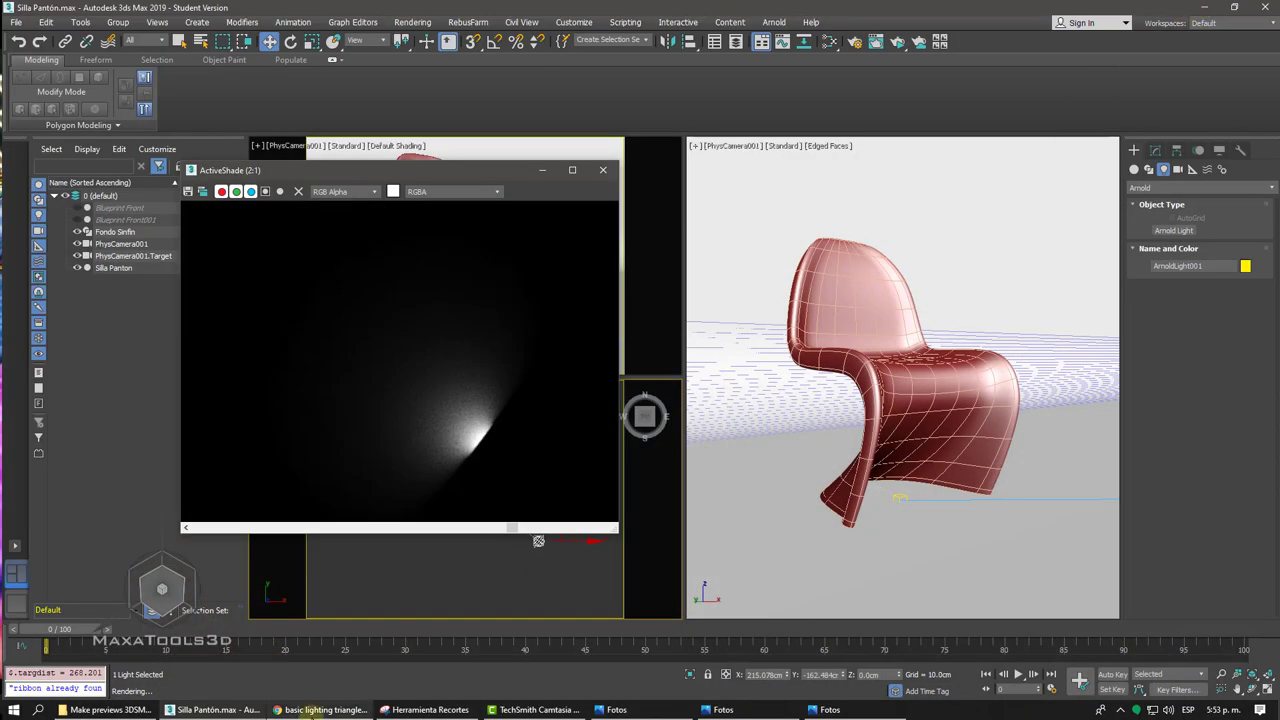
left_click(316, 710)
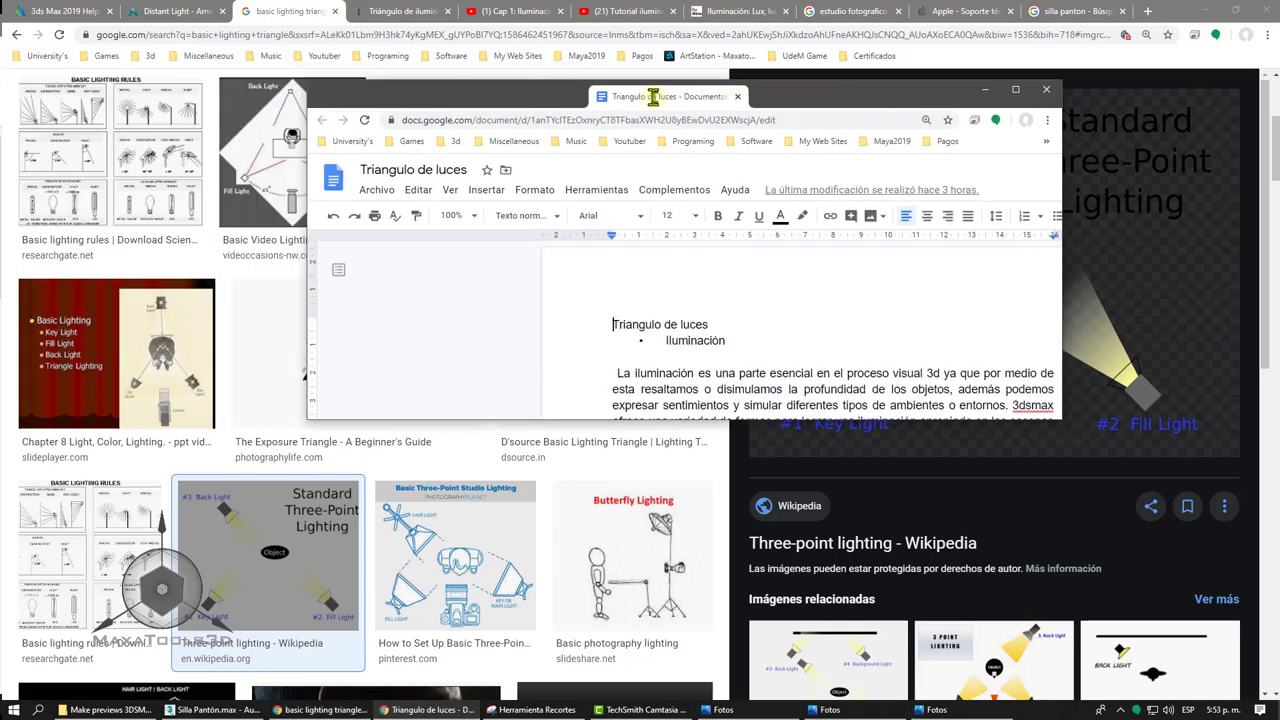
- Maximize the Triangulo de luces document and scroll to the key, fill and back light diagram
double_click(654, 106)
scroll(654, 97, "down", 2)
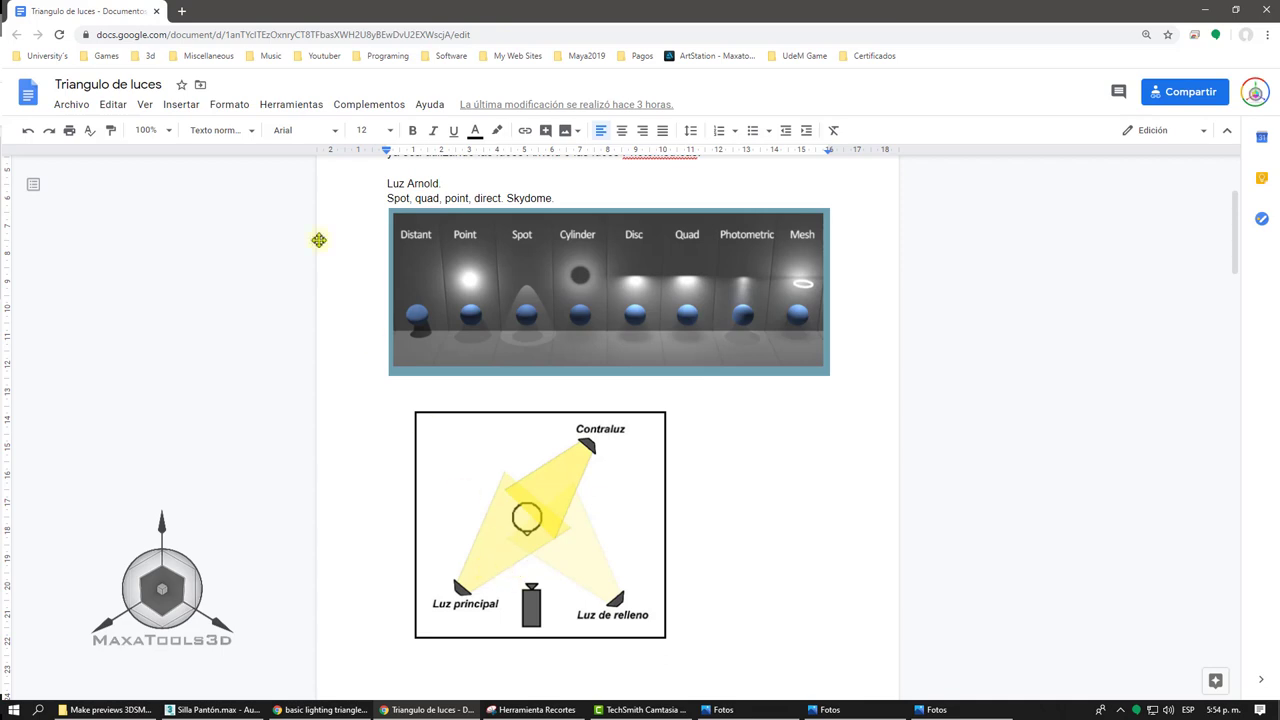
left_click(181, 8)
- Search Google Images for 'fotografia flash' and browse the results
type("fo")
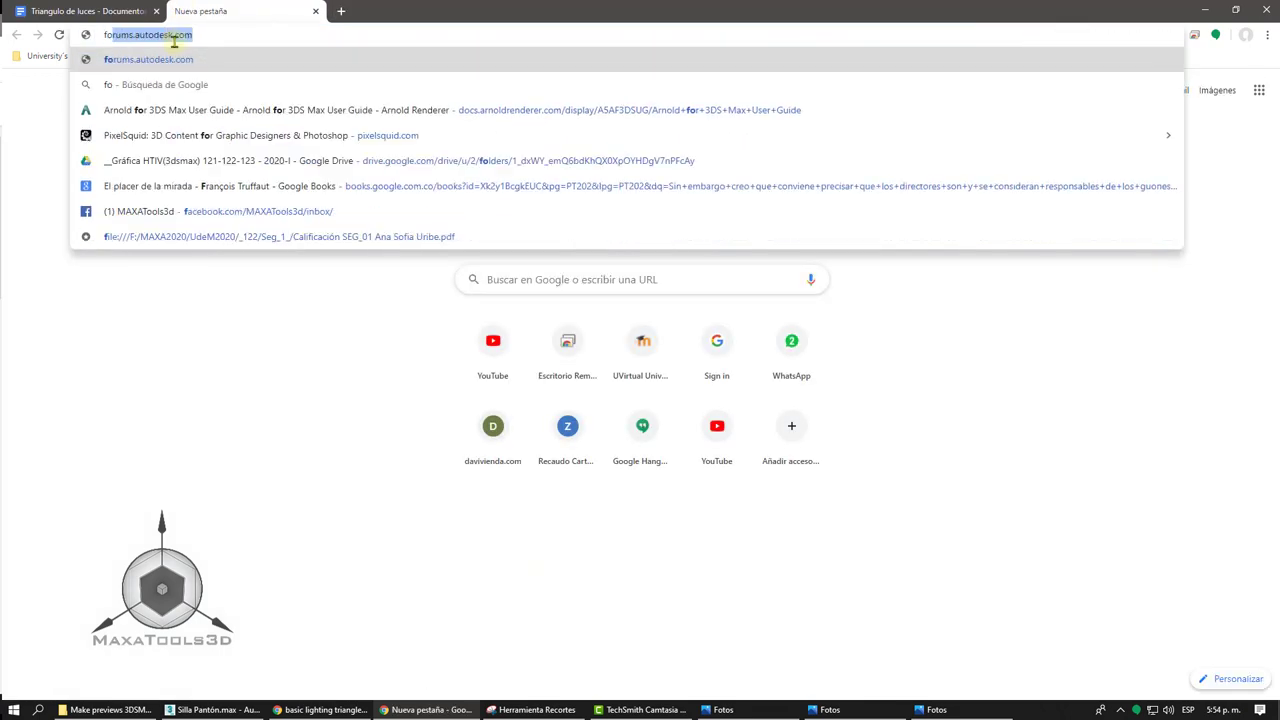
type("togra")
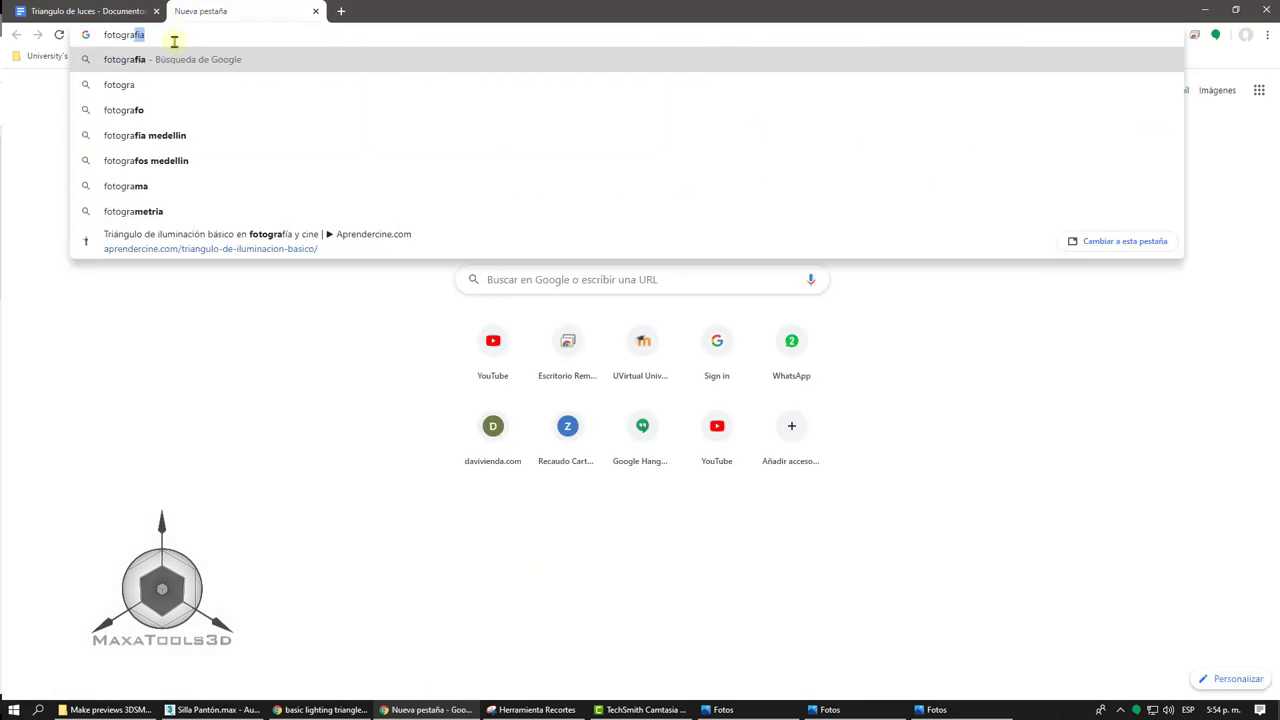
type("fia flas")
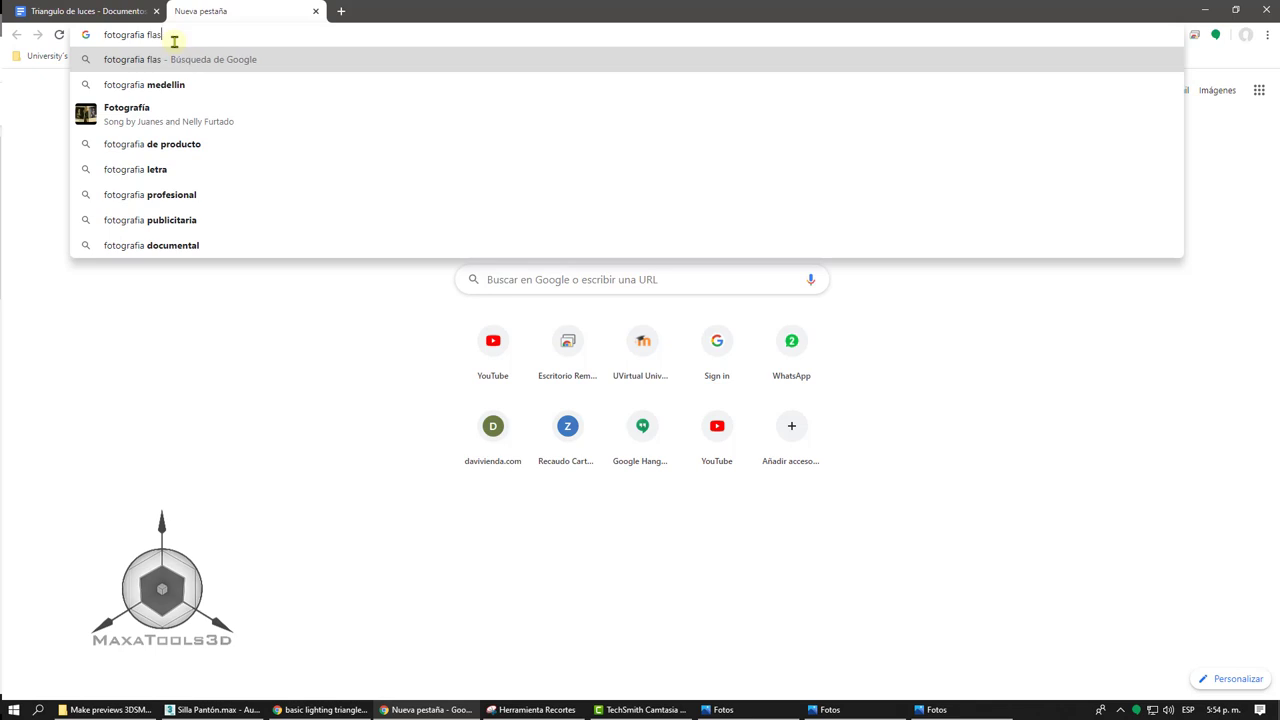
type("g")
key("BackSpace")
type("h")
key("Return")
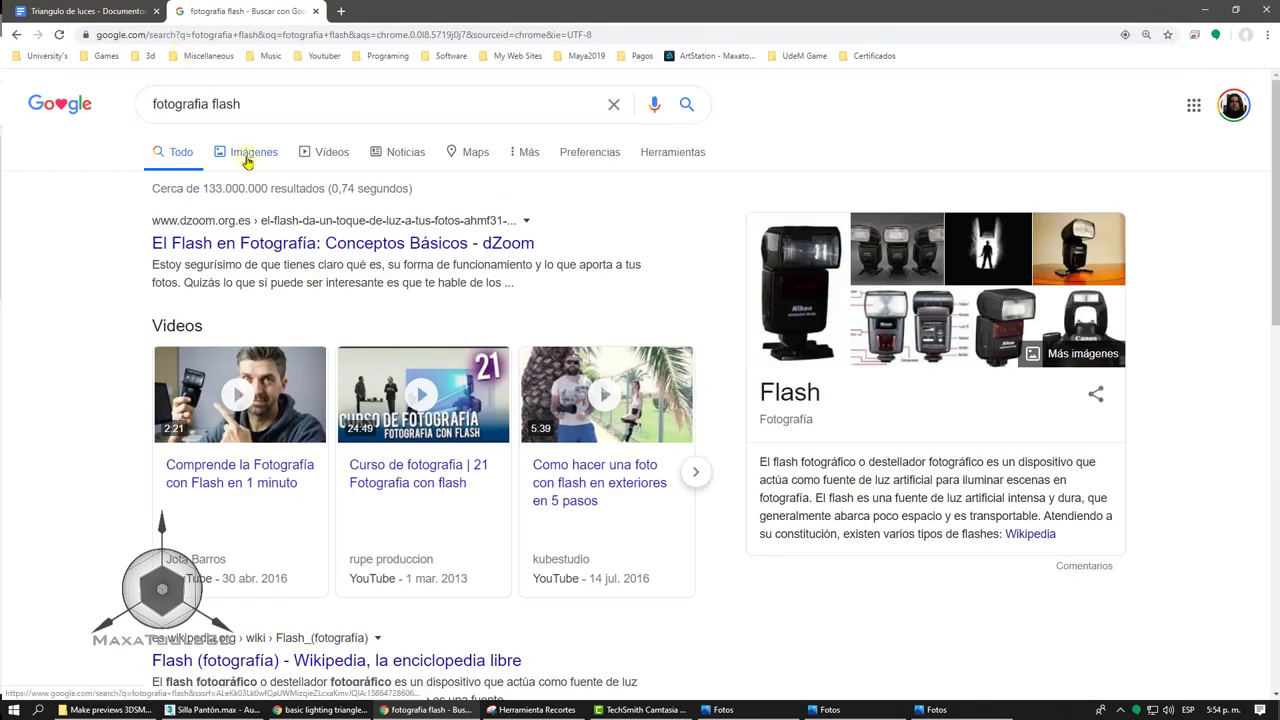
left_click(247, 154)
scroll(591, 329, "down", 1)
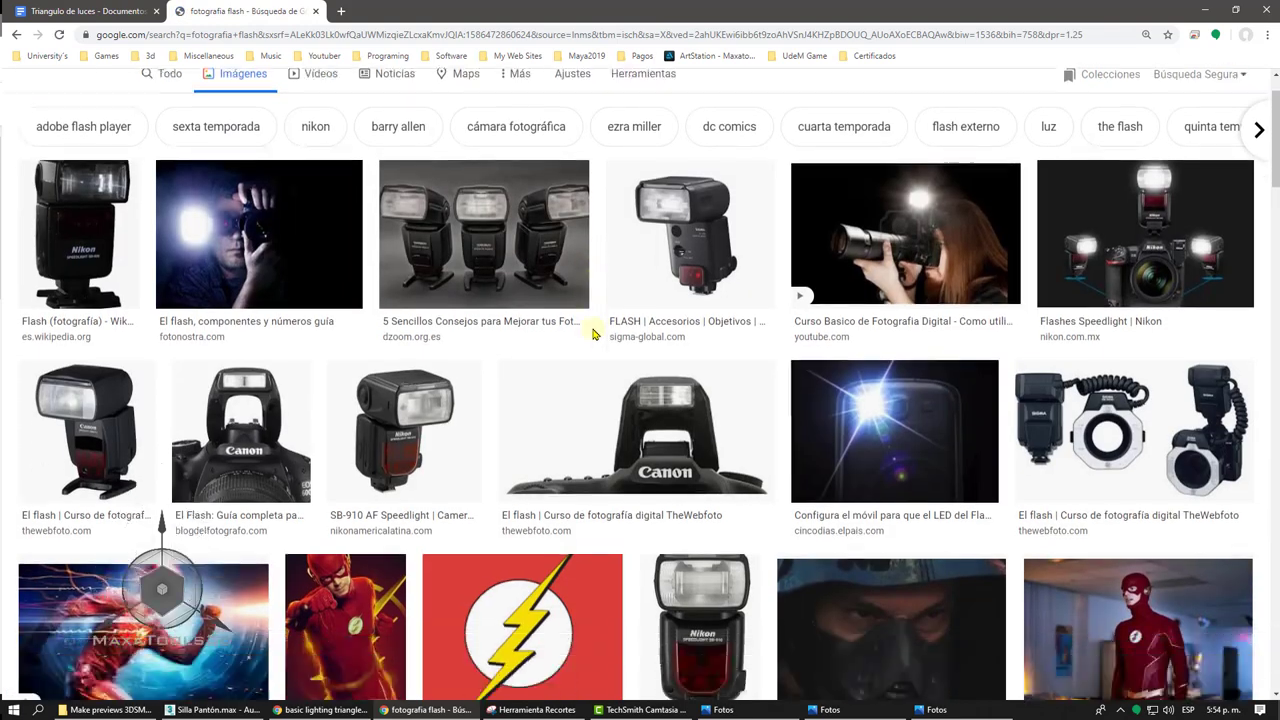
scroll(591, 329, "down", 5)
scroll(594, 334, "down", 2)
scroll(594, 334, "down", 5)
scroll(594, 334, "down", 5)
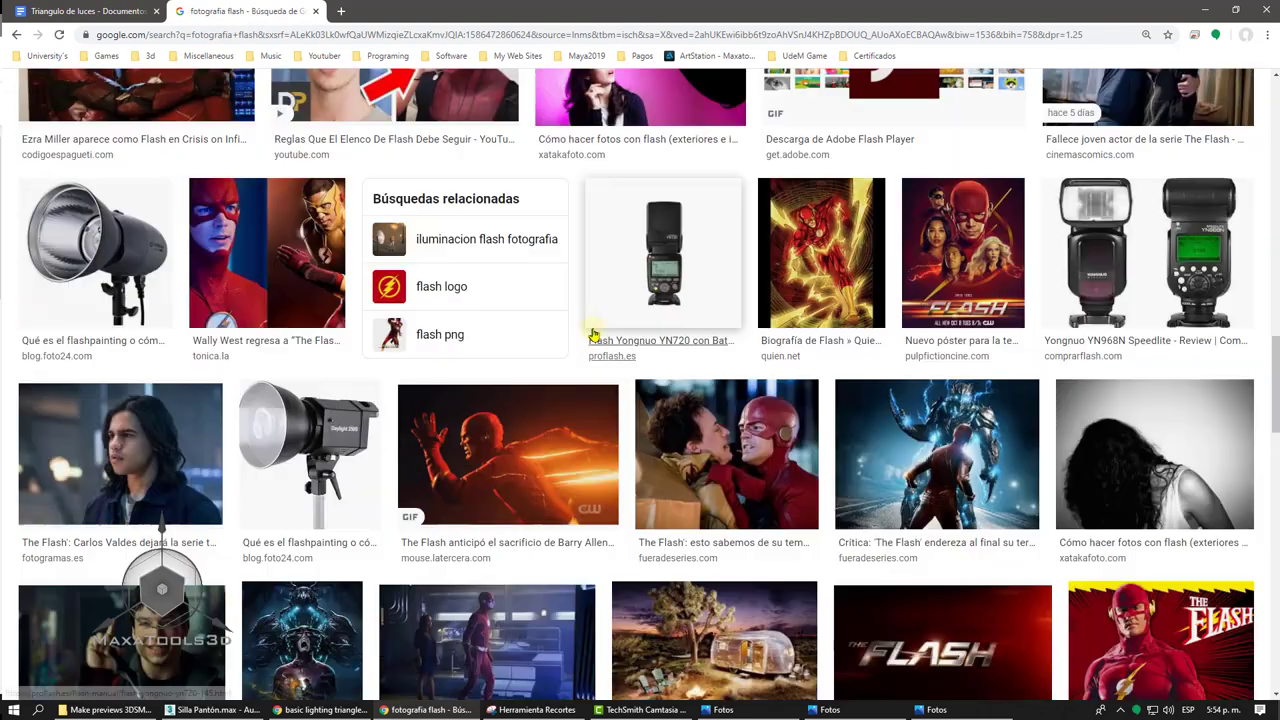
scroll(594, 334, "up", 6)
scroll(594, 334, "up", 10)
scroll(594, 334, "up", 2)
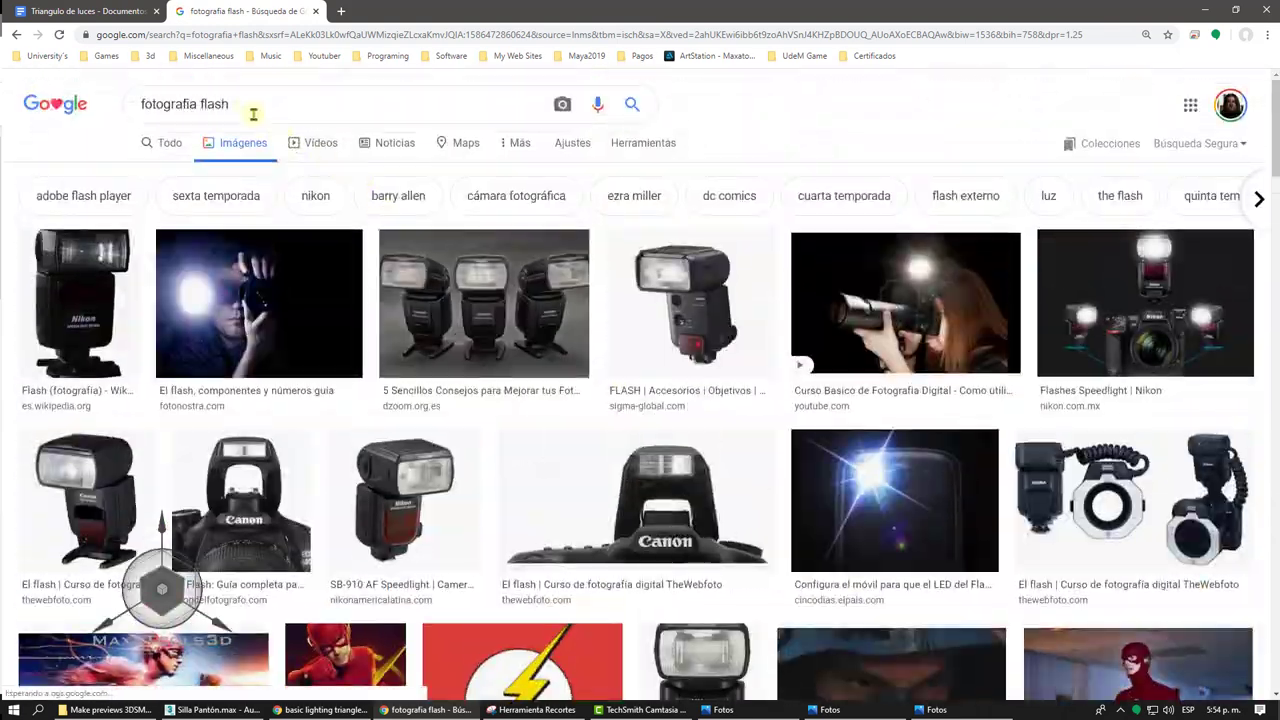
- Change the search to 'fotografia casual' and preview the Outfits Juveniles y Casuales image
left_click_drag(230, 108, 201, 115)
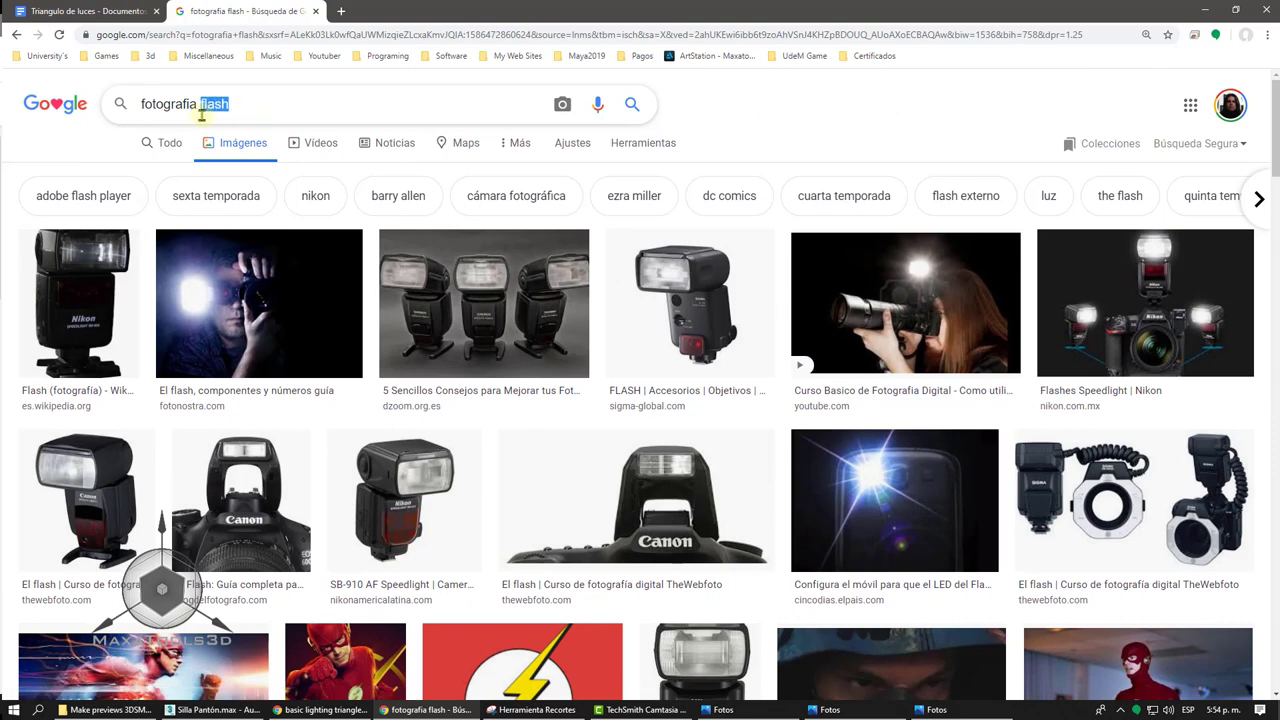
key("BackSpace")
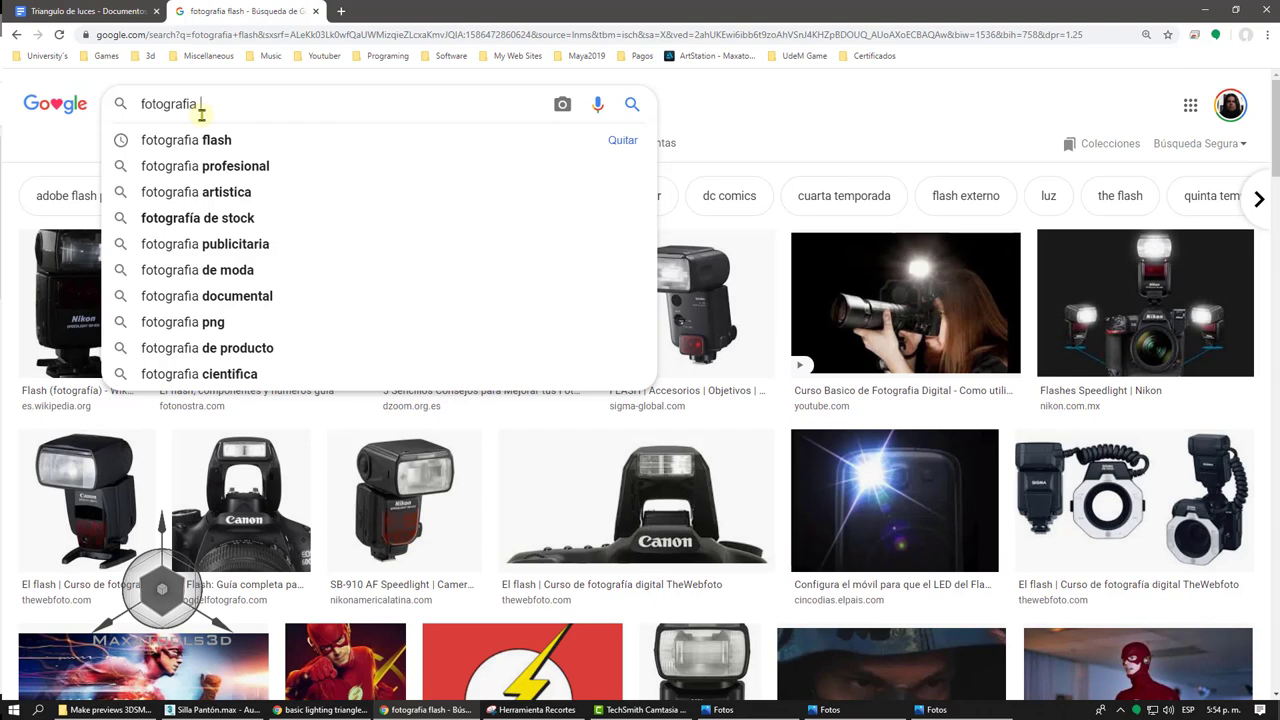
type("casual")
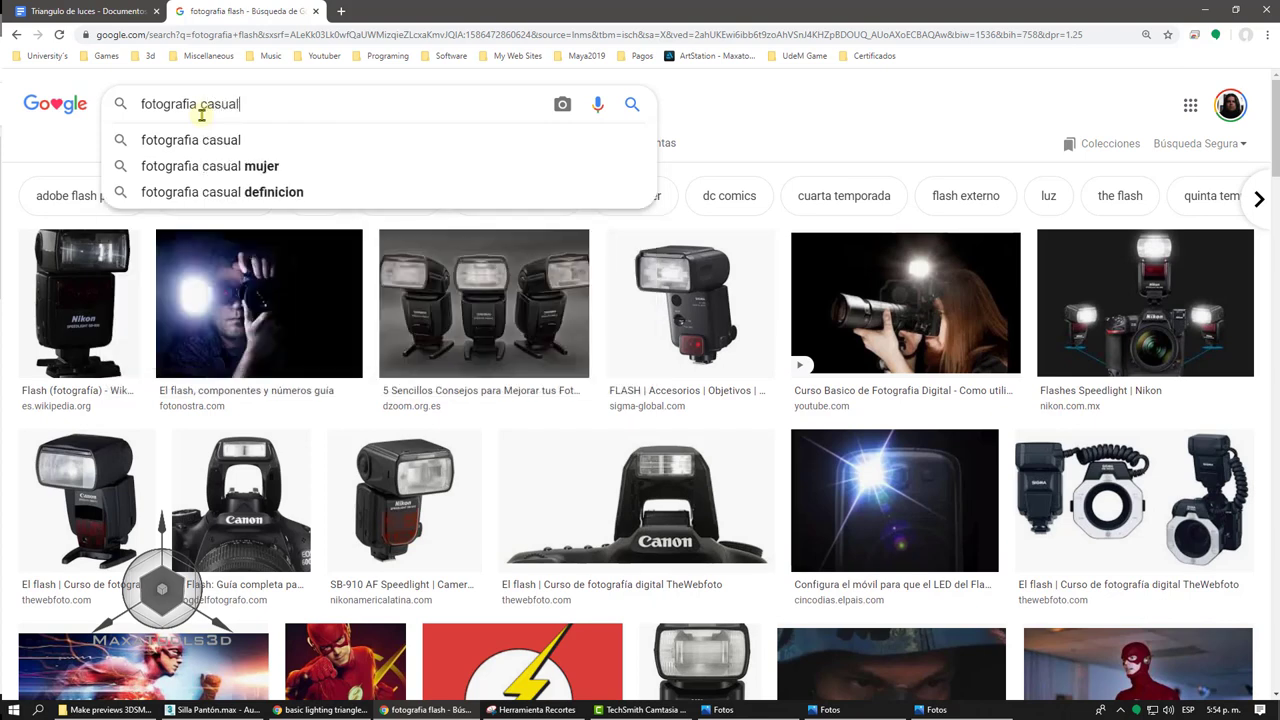
key("Return")
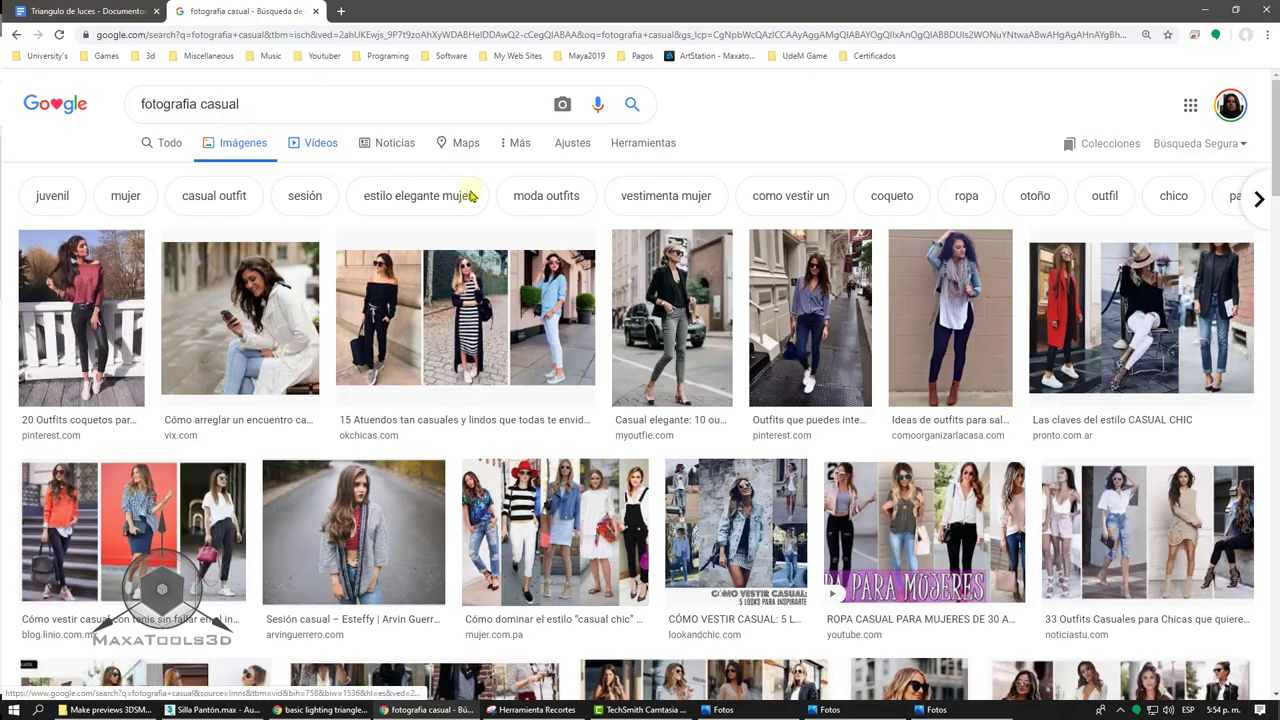
scroll(918, 322, "down", 3)
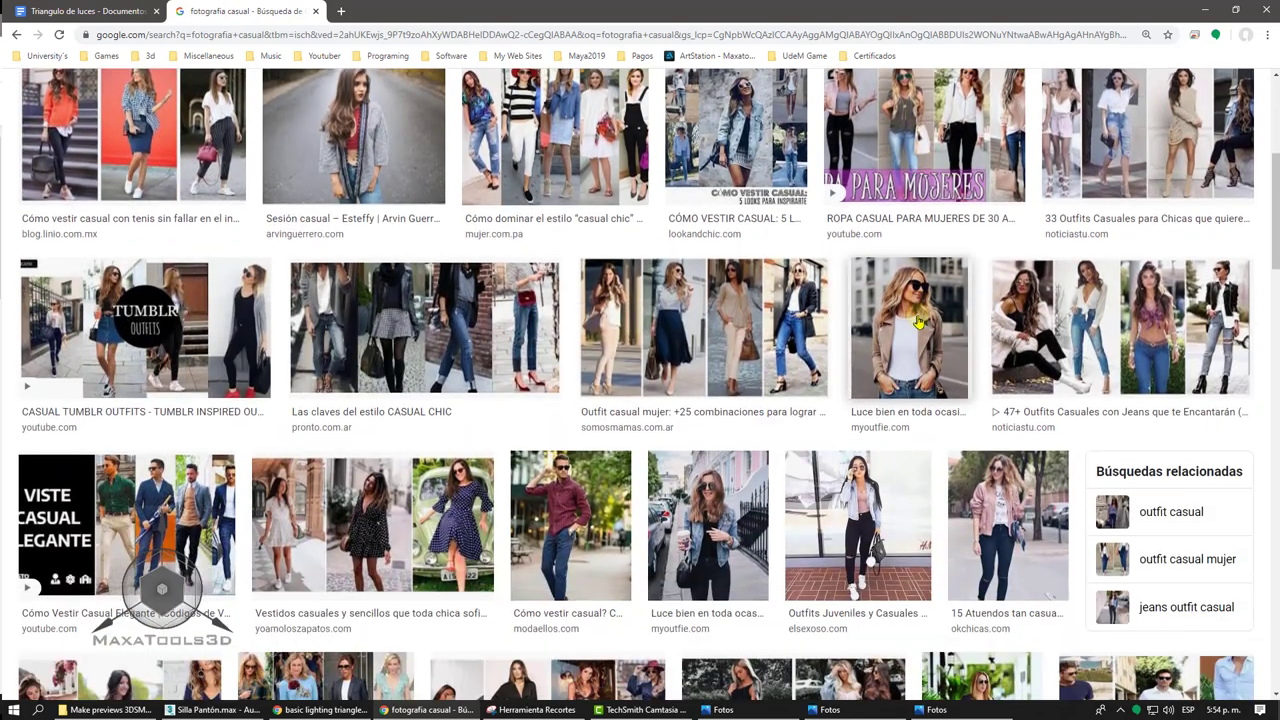
scroll(918, 322, "down", 2)
scroll(918, 322, "down", 1)
scroll(918, 322, "up", 1)
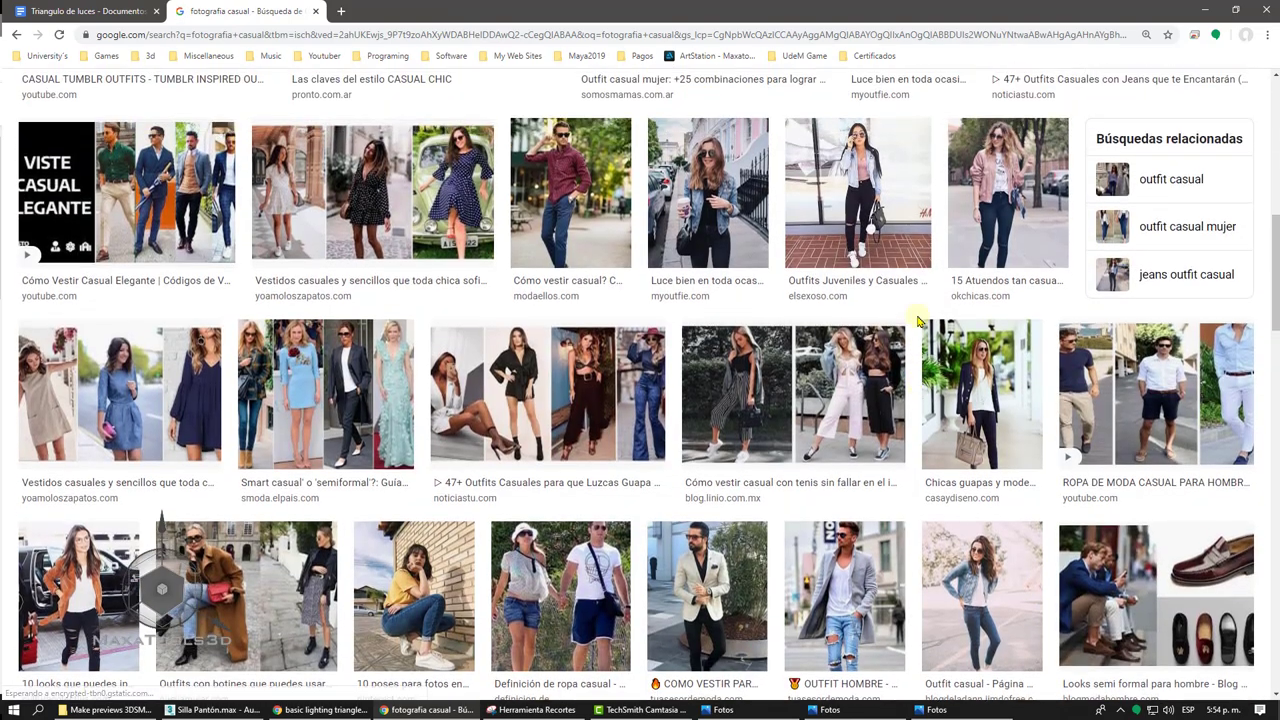
left_click(875, 235)
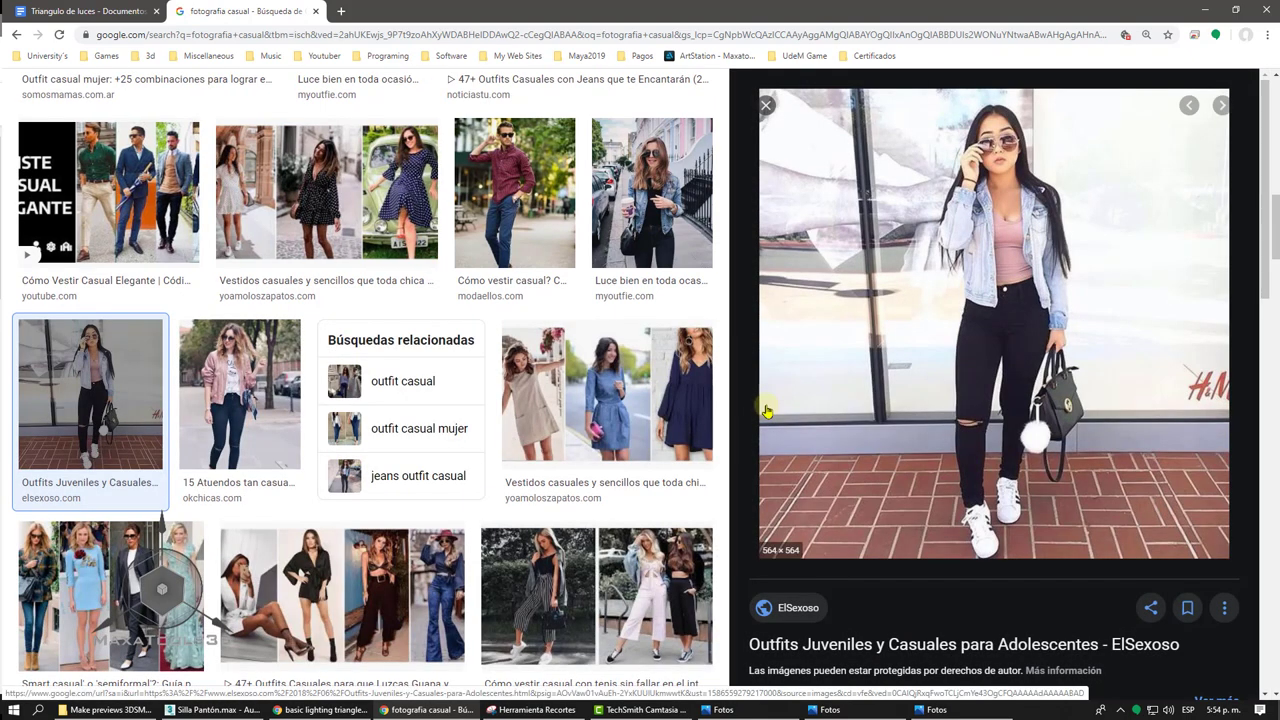
scroll(400, 400, "up", 10)
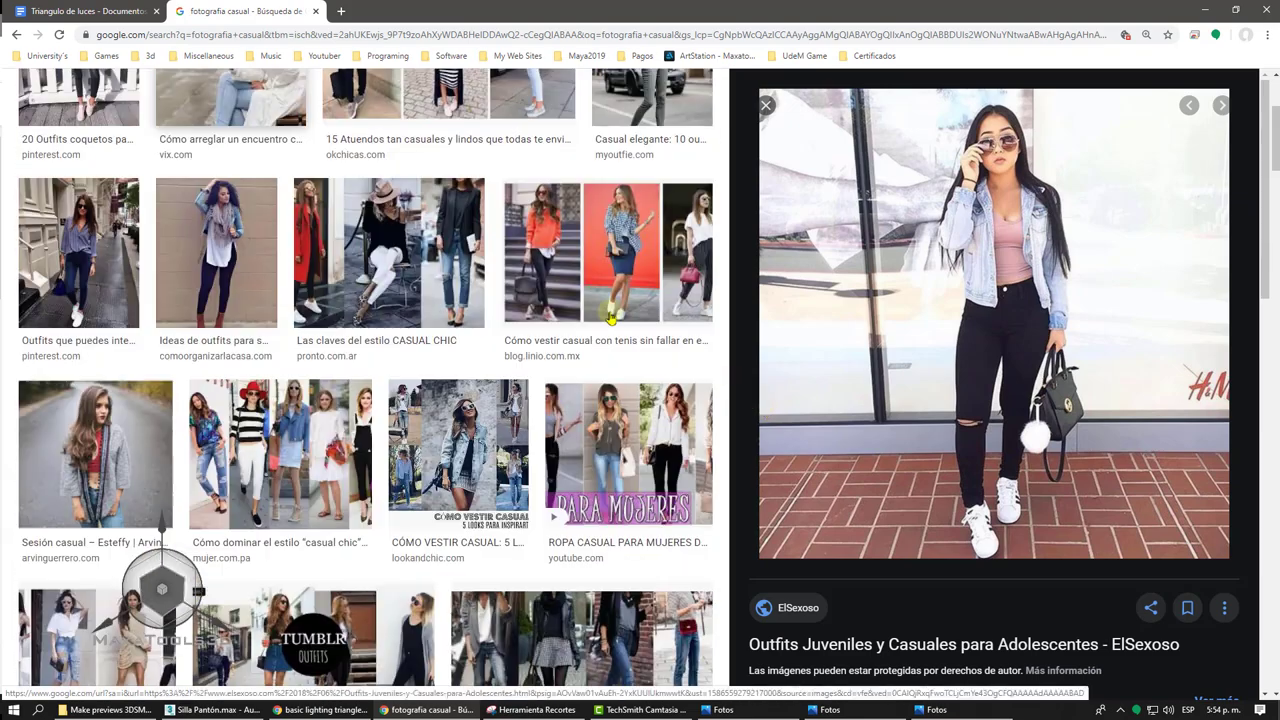
- Search images for 'noticiero', preview two newscast results, then return to the Triangulo de luces document
type("no")
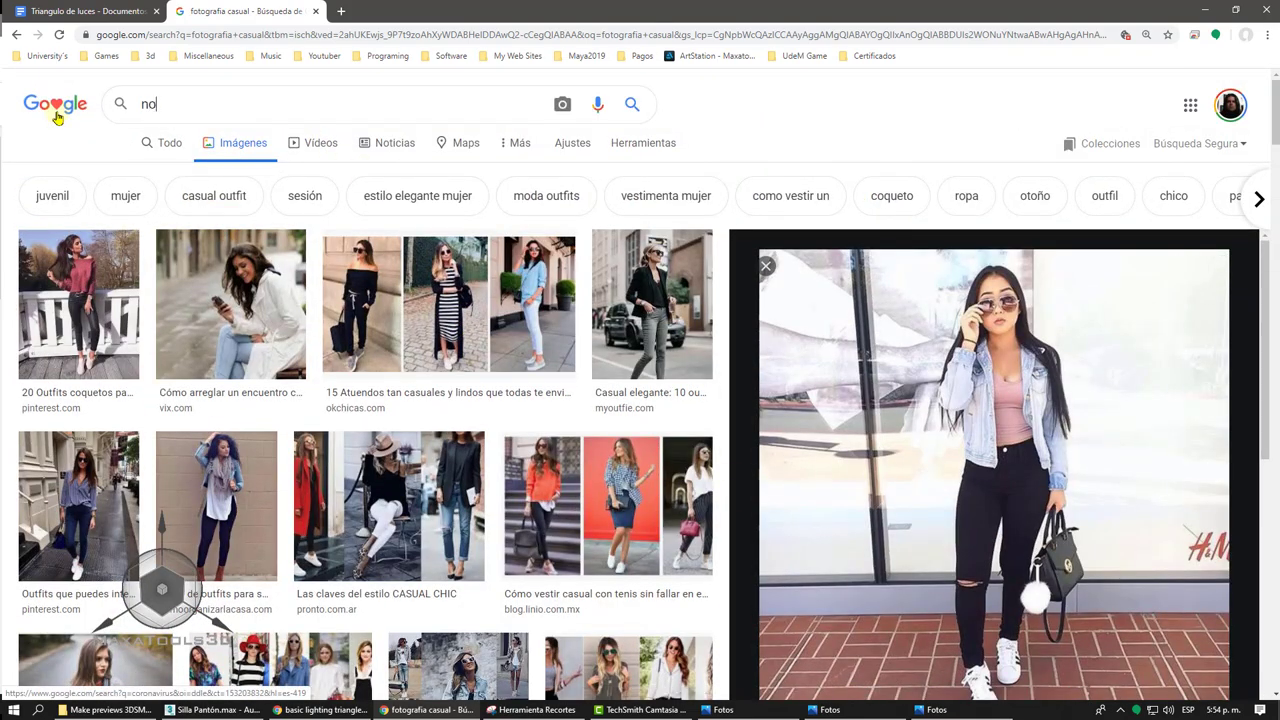
type("ticiero")
key("Return")
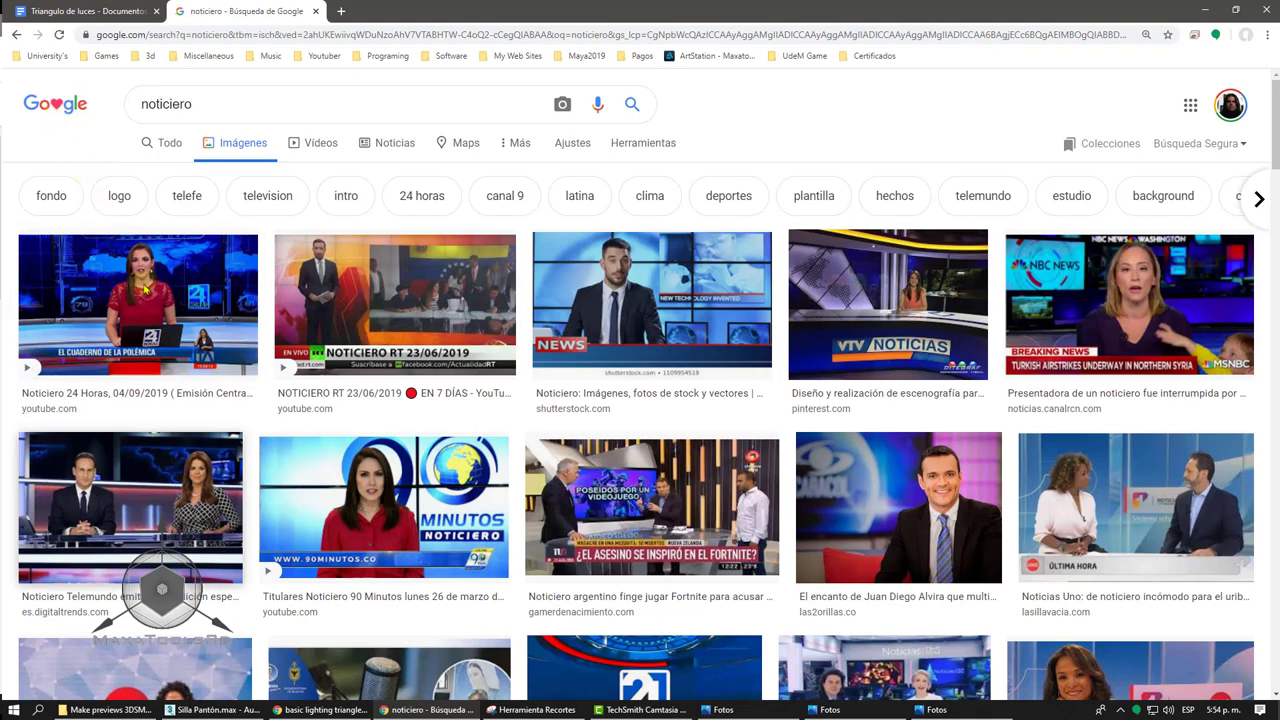
left_click(148, 295)
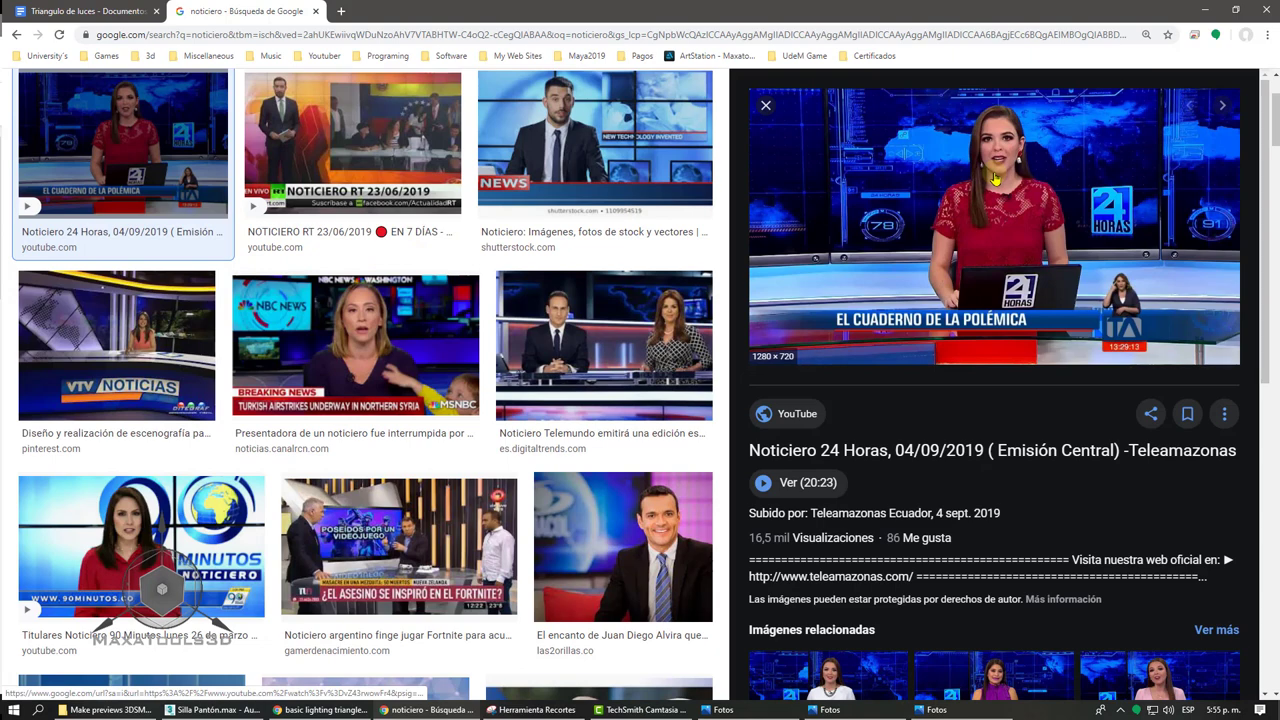
left_click(160, 500)
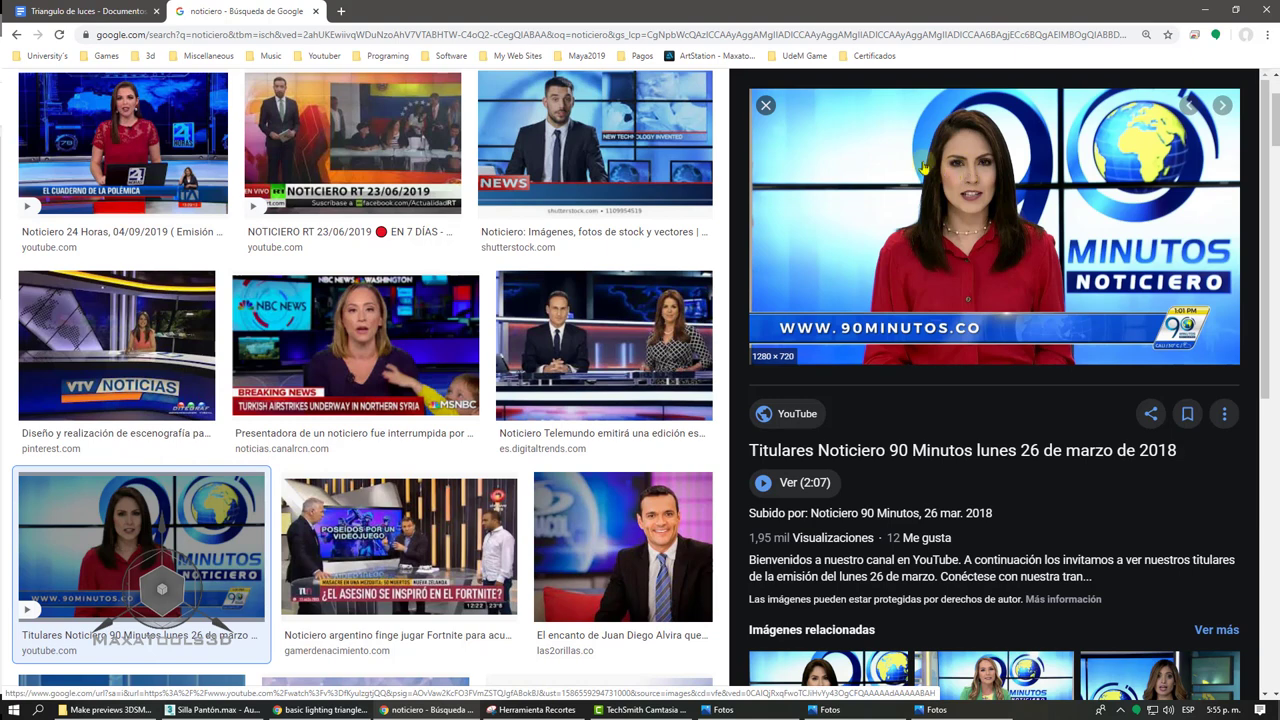
left_click(105, 8)
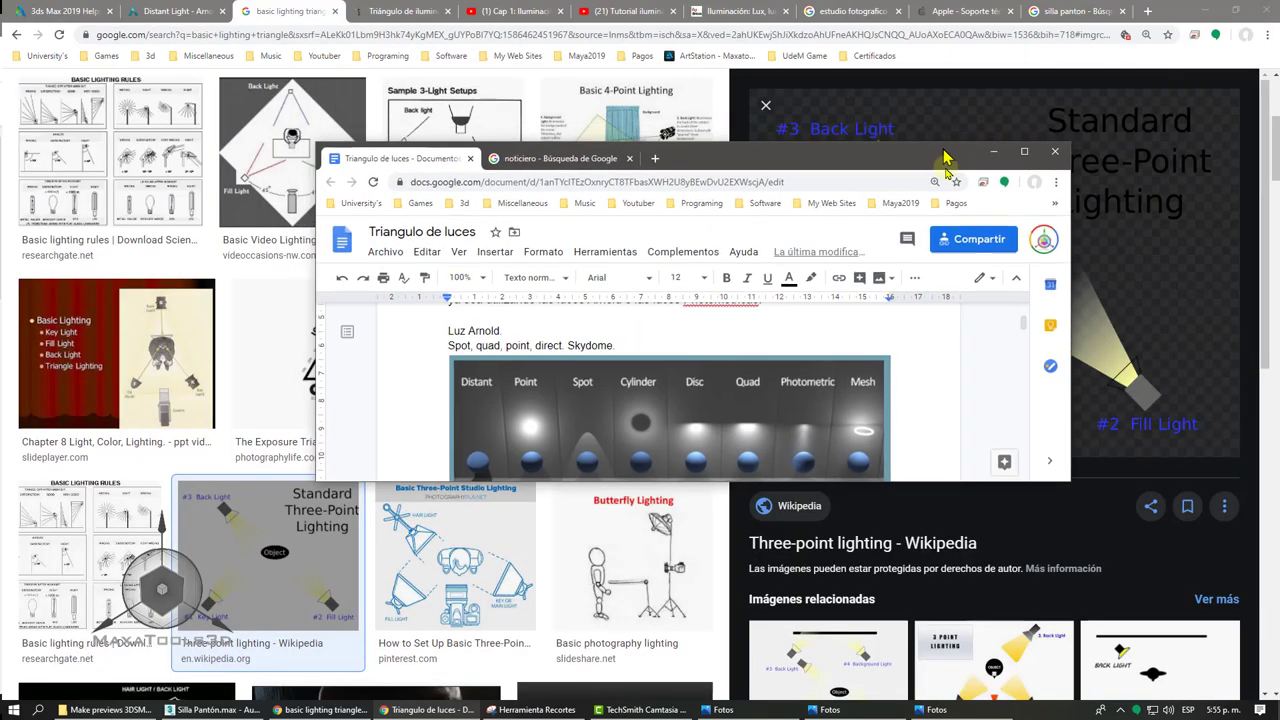
- Scrub the Cap 1: Iluminación básica video to the semi-lateral and fill light scene
left_click_drag(1141, 7, 943, 157)
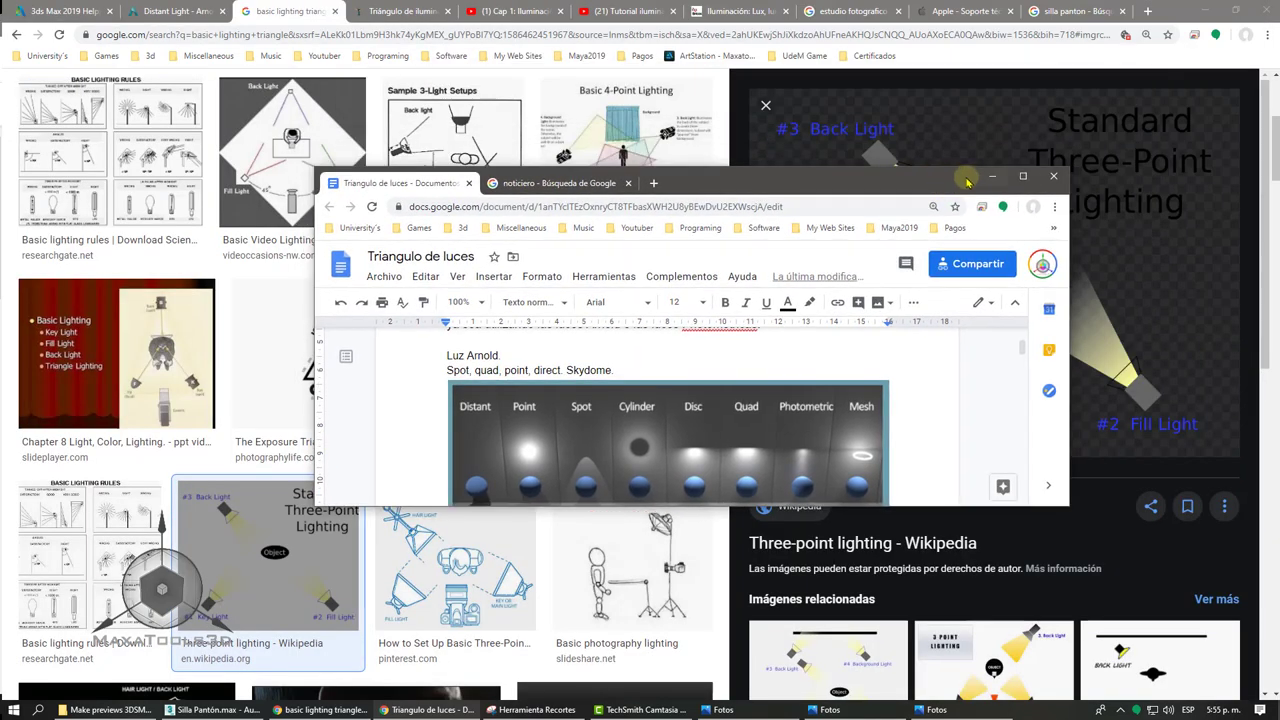
left_click(620, 11)
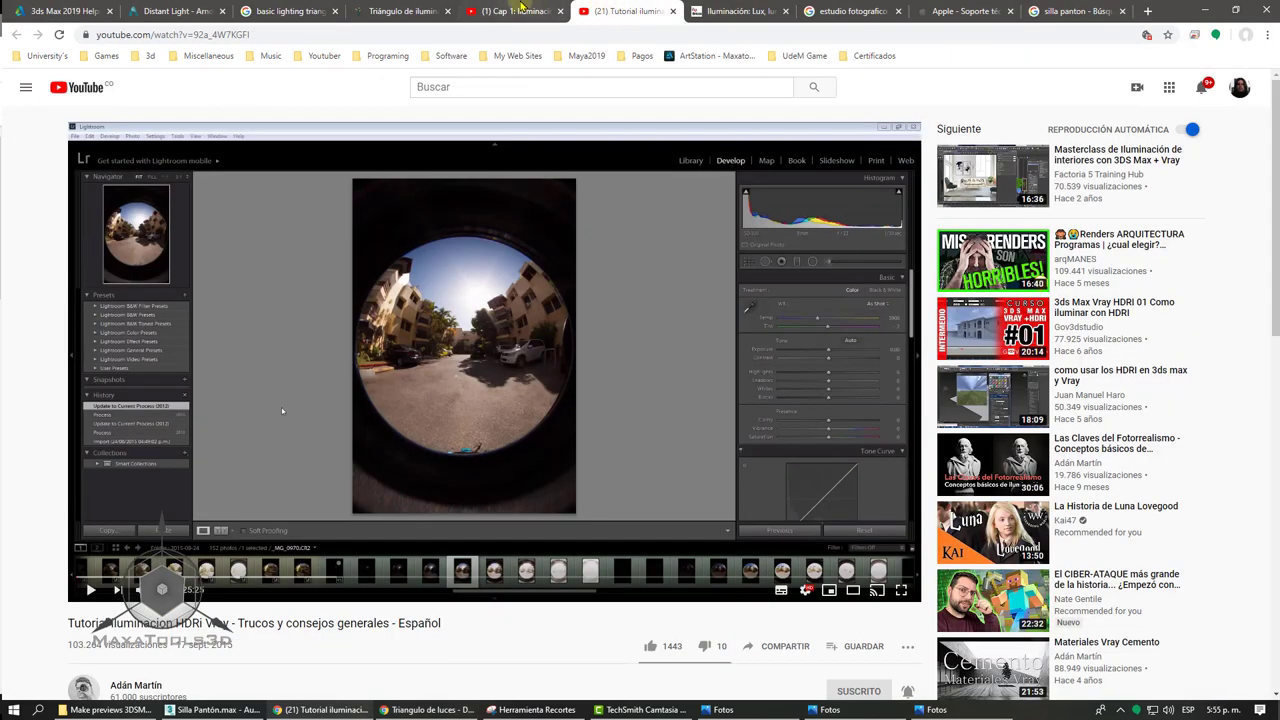
left_click(520, 11)
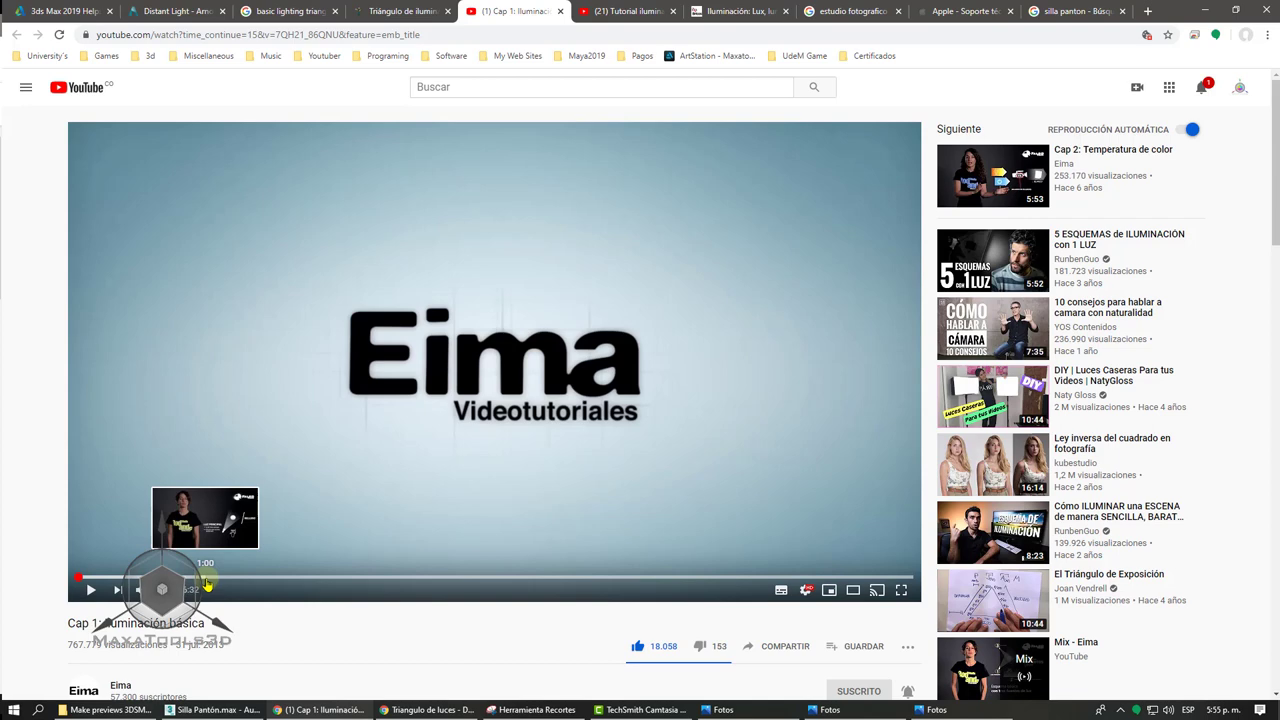
left_click(225, 578)
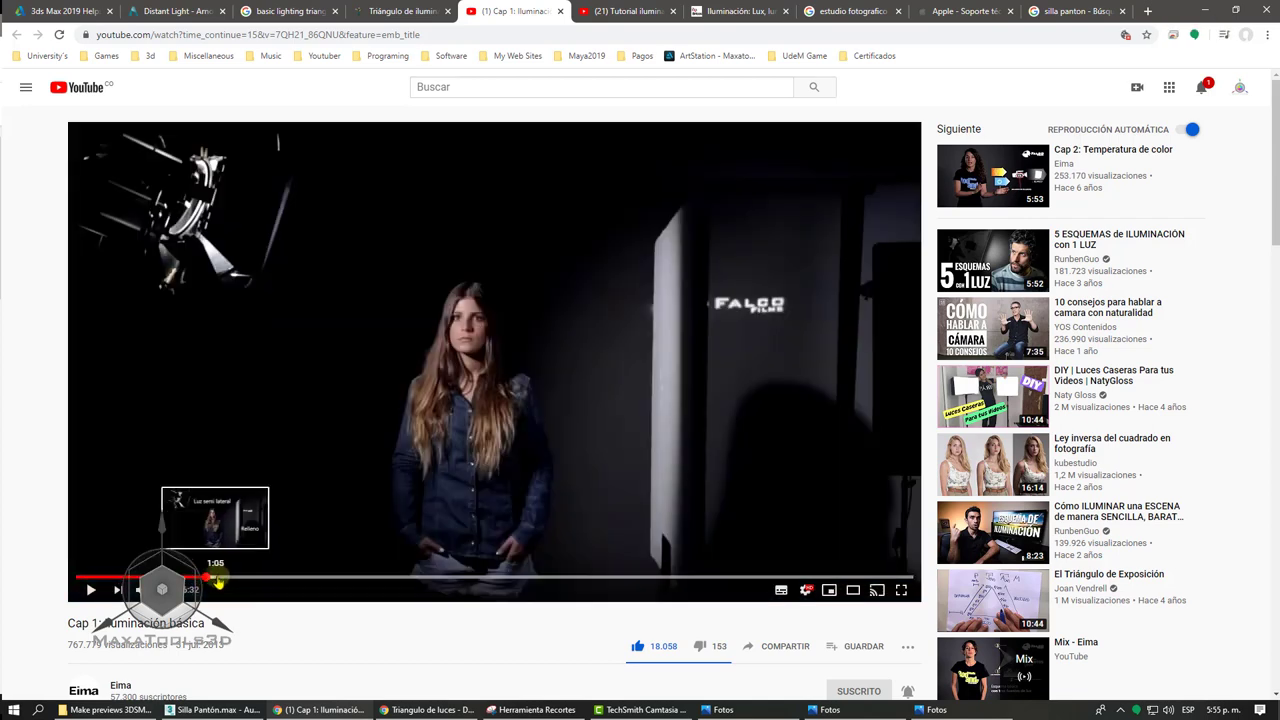
left_click_drag(227, 580, 213, 580)
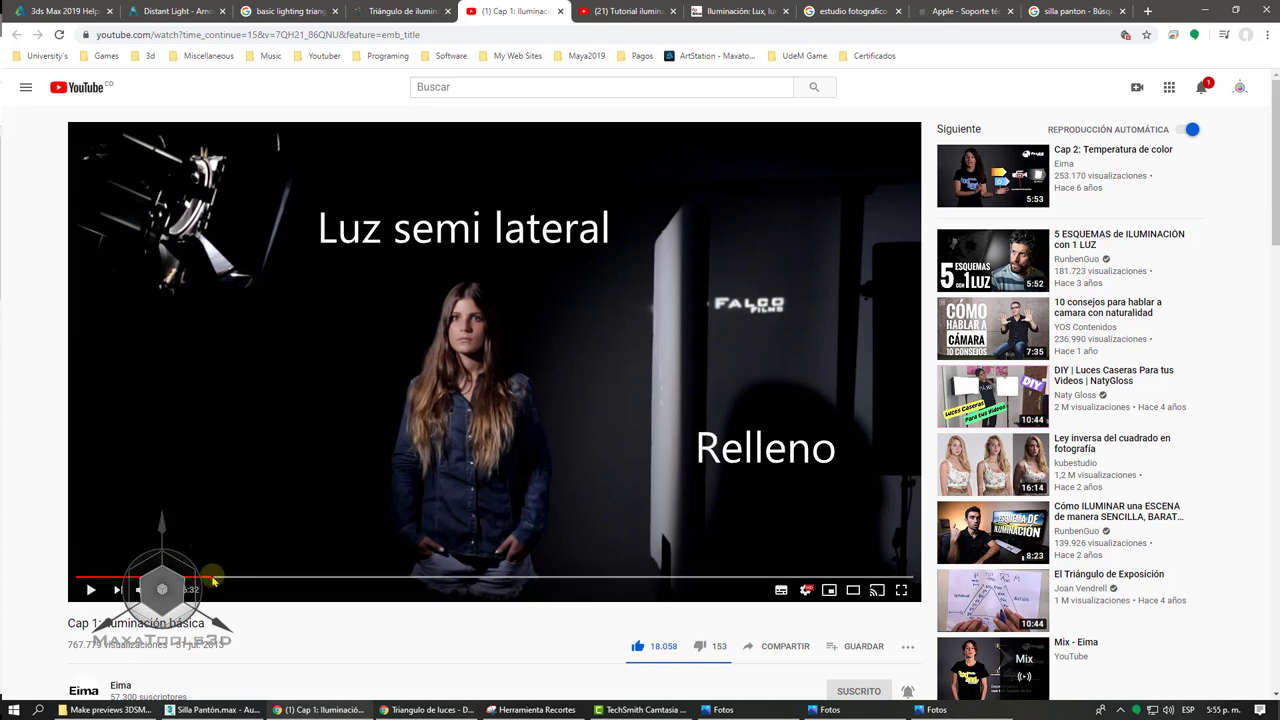
left_click_drag(205, 580, 172, 582)
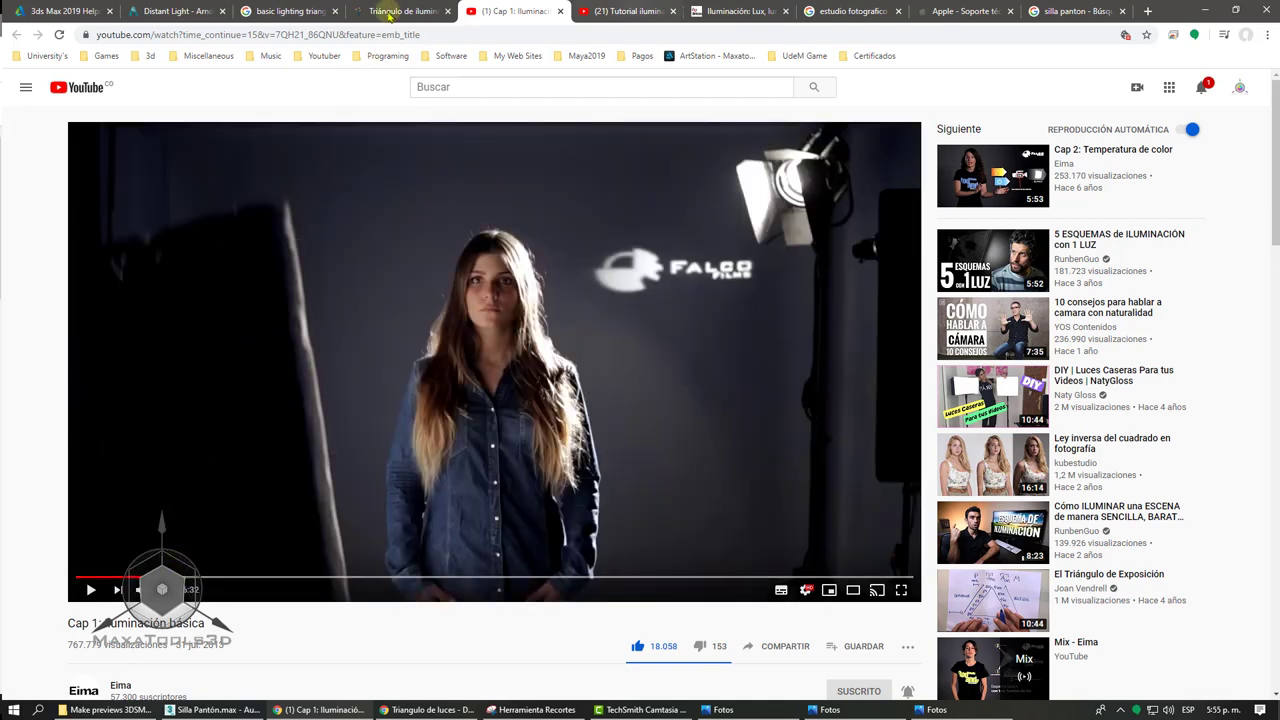
- Return to the lighting triangle article and scroll to its embedded video
left_click(395, 10)
scroll(507, 446, "down", 3)
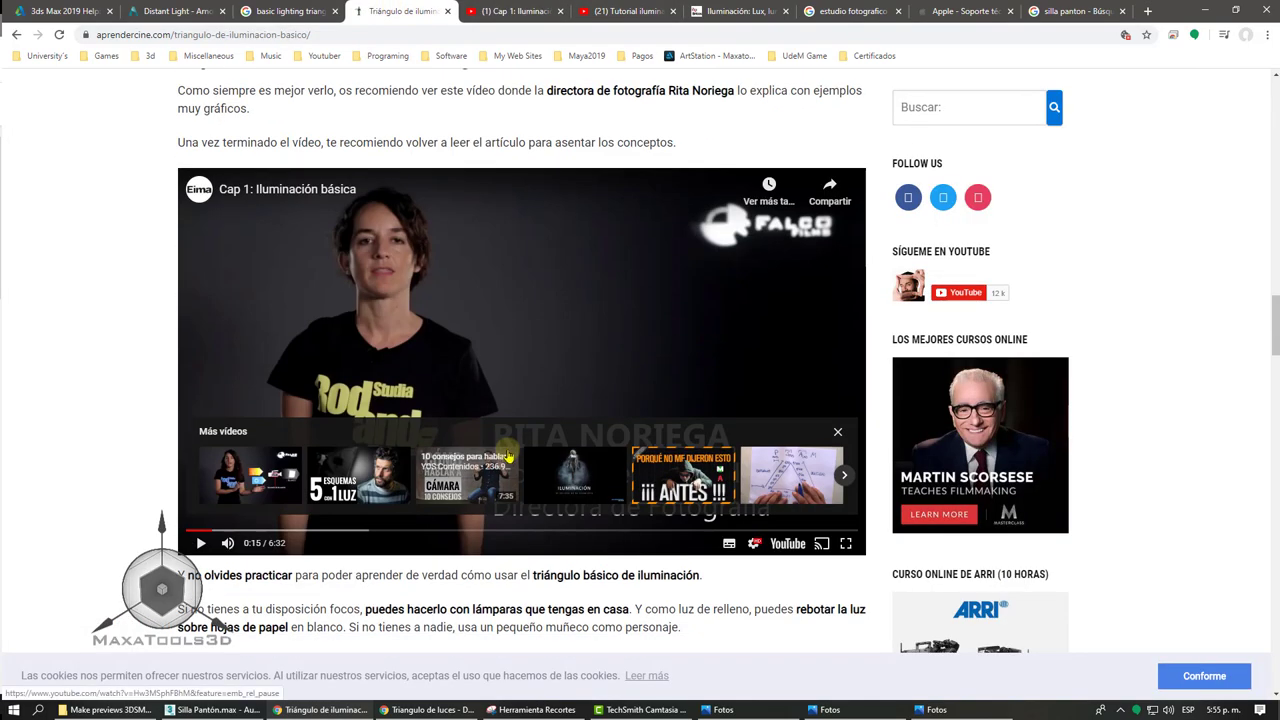
scroll(507, 450, "down", 2)
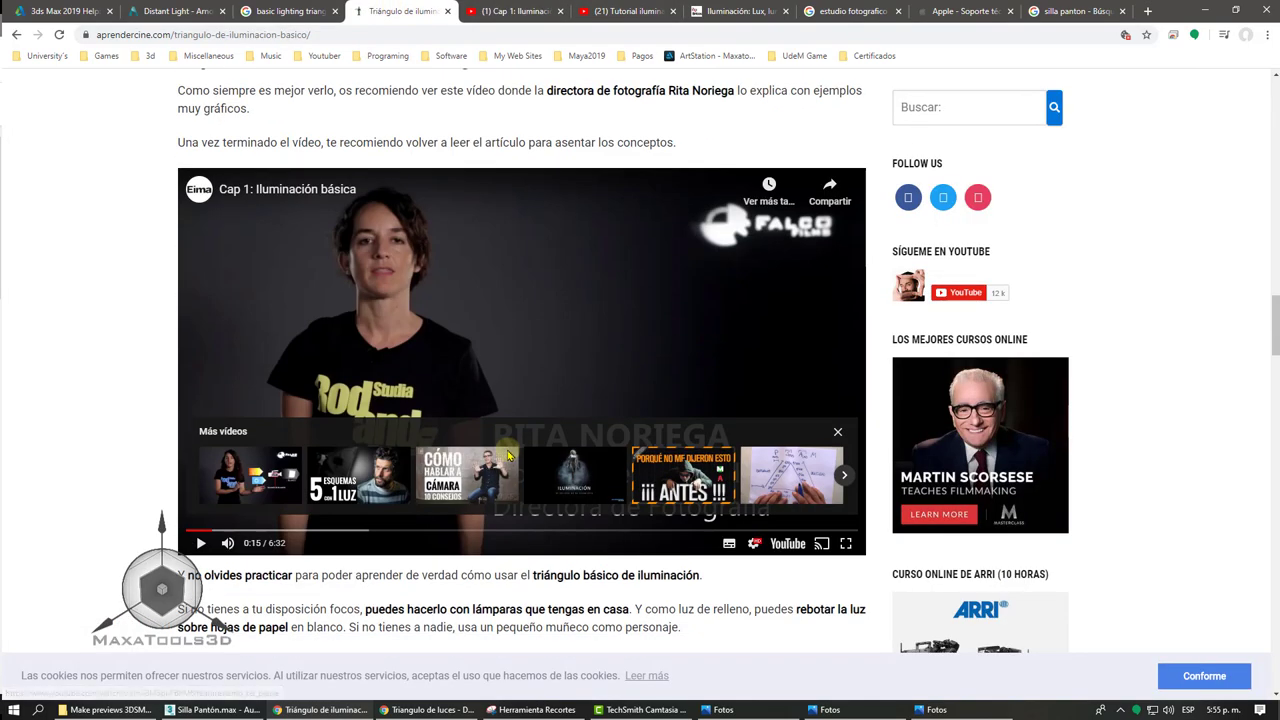
- Back in 3ds Max, make ArnoldLight001 a Distant light and start an ActiveShade preview
left_click(1205, 9)
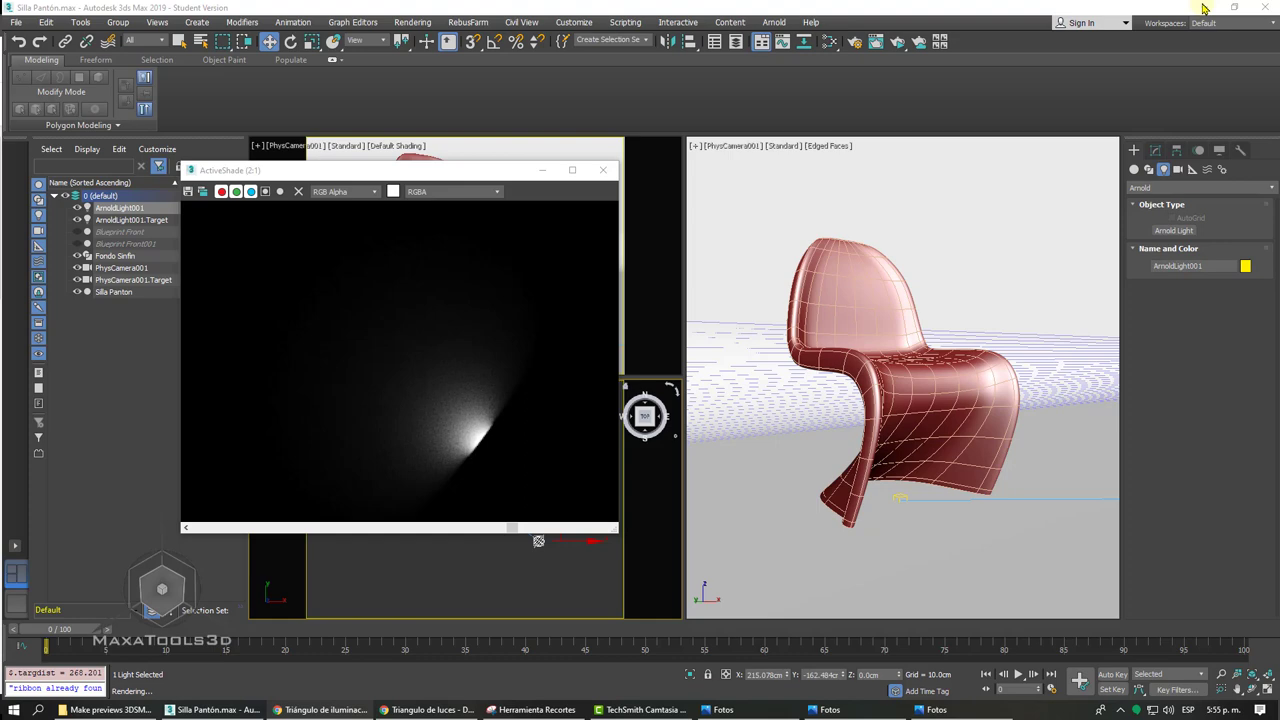
left_click(542, 170)
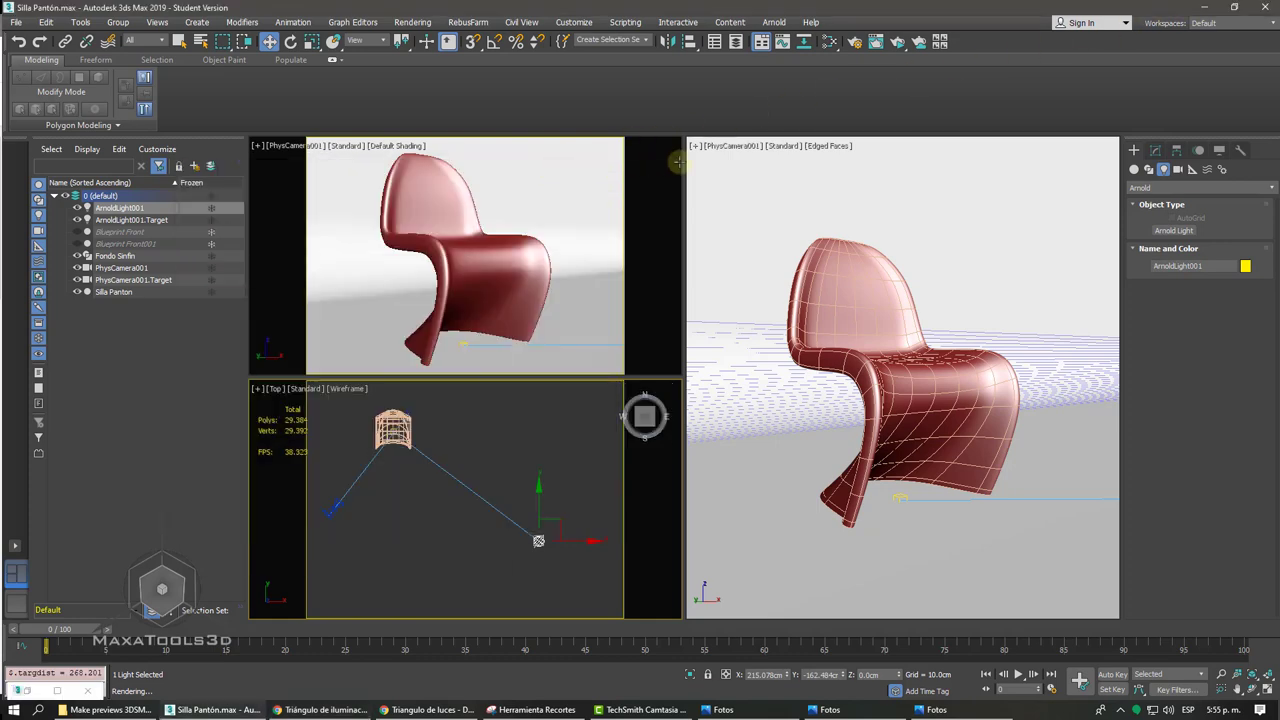
left_click(1155, 149)
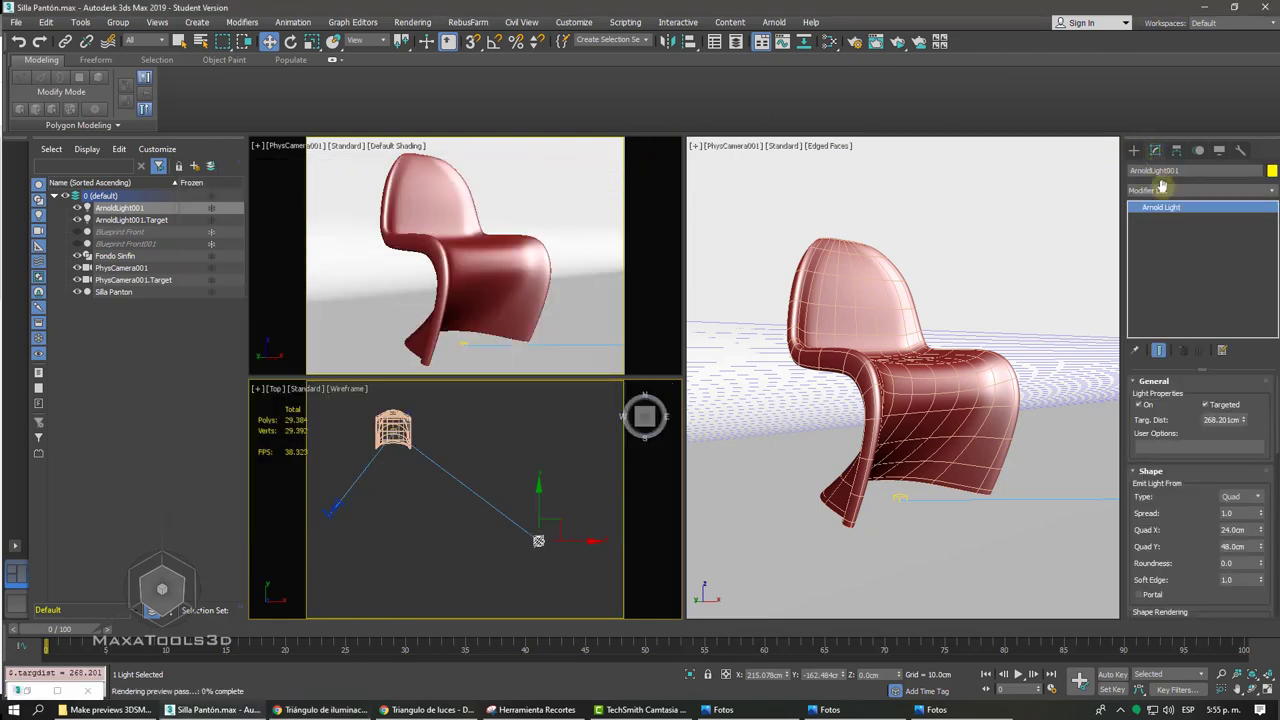
left_click(1243, 498)
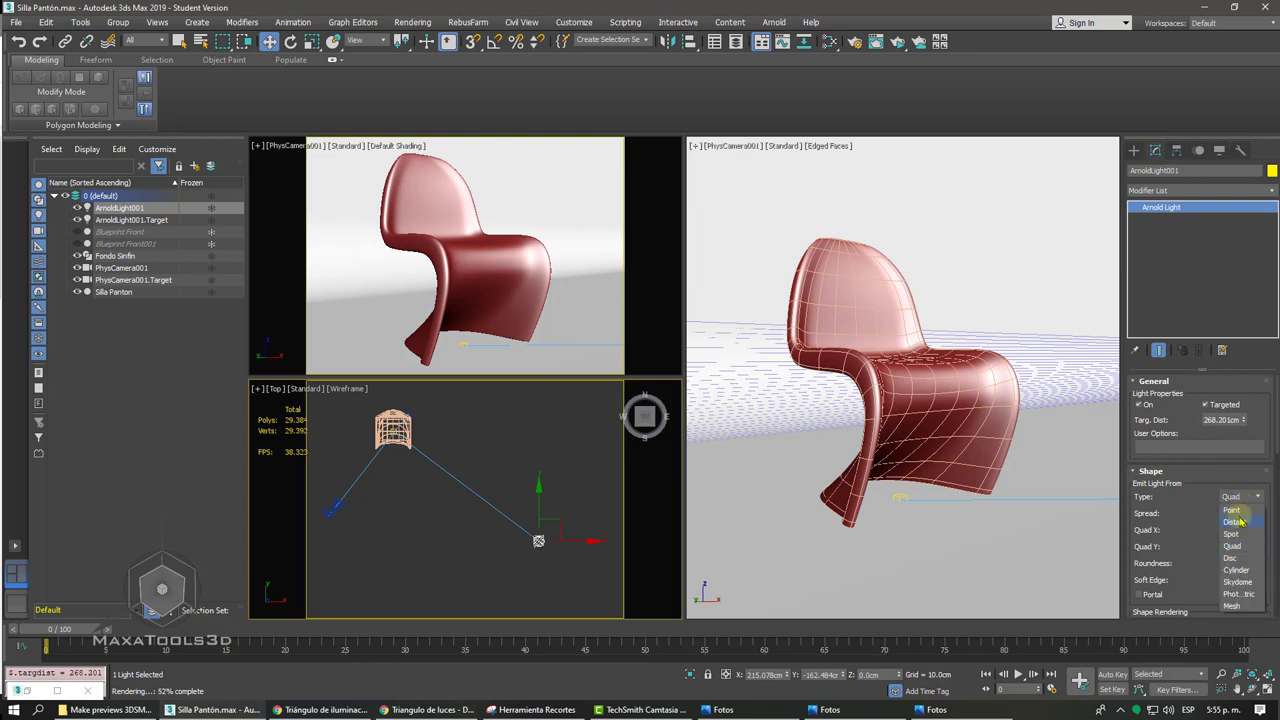
left_click(1237, 522)
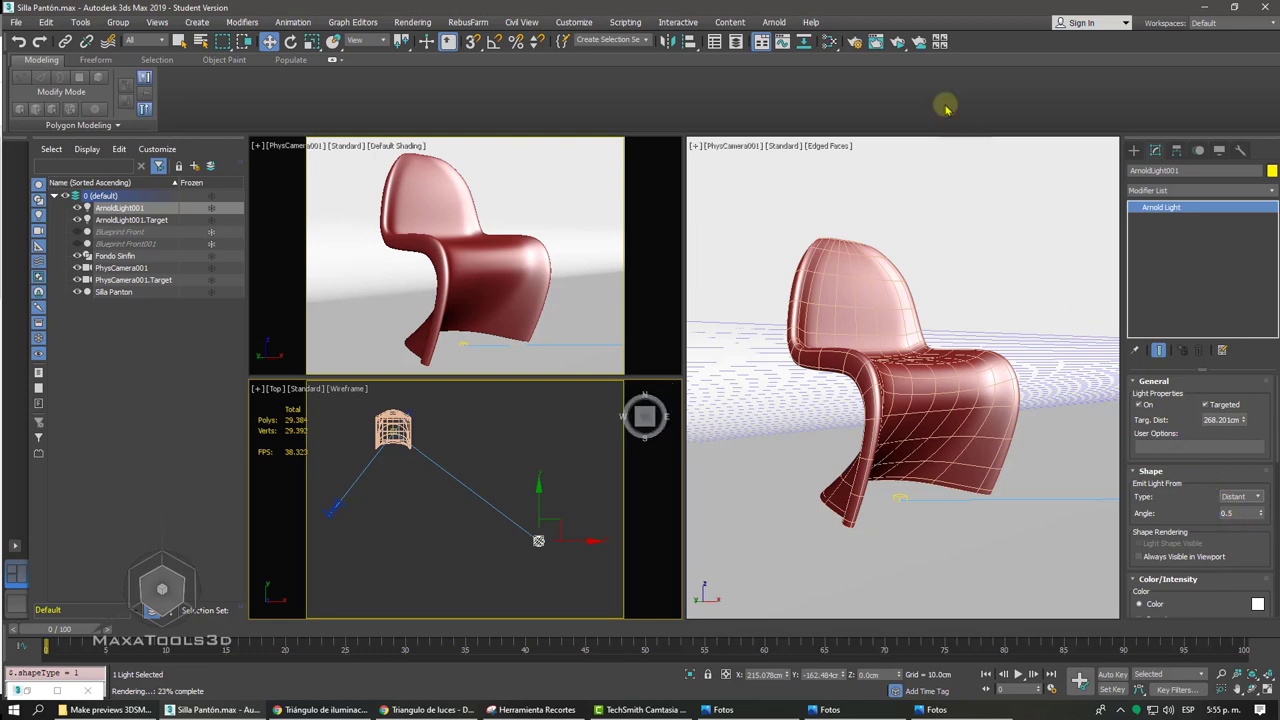
left_click(897, 41)
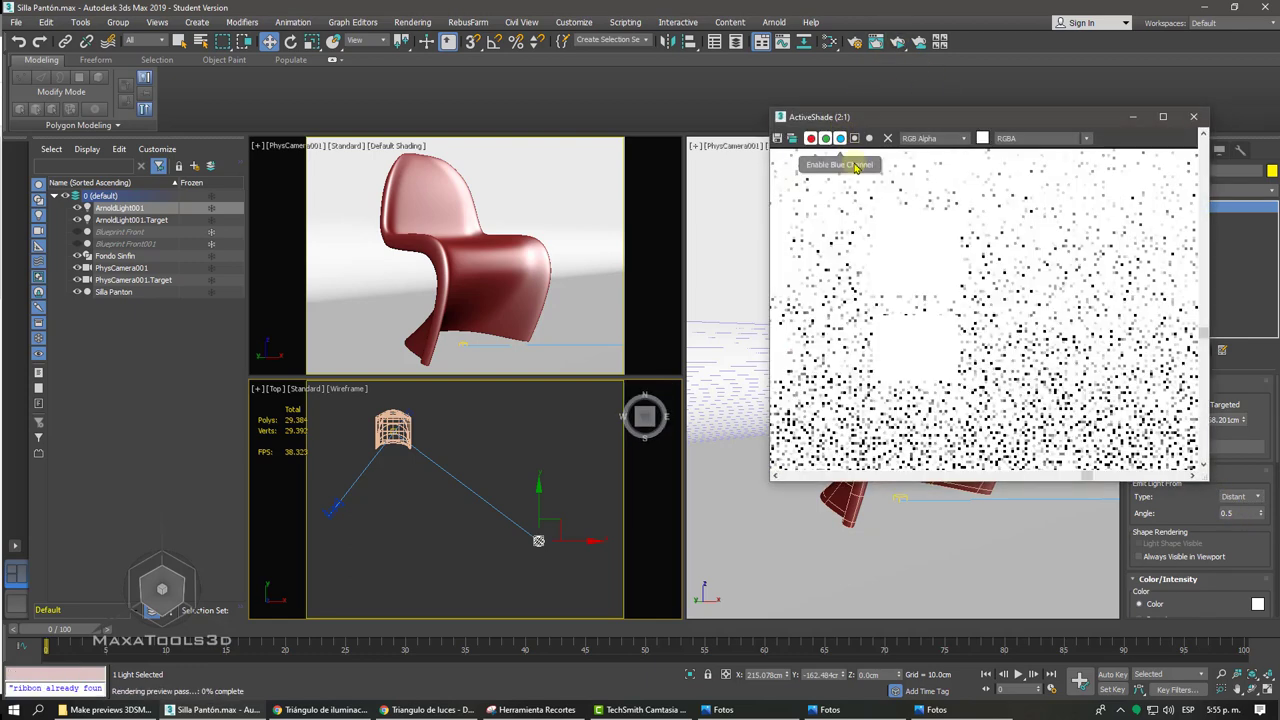
- Try the Quad shape, then set the light back to Distant with angle 0.5
scroll(903, 308, "down", 2)
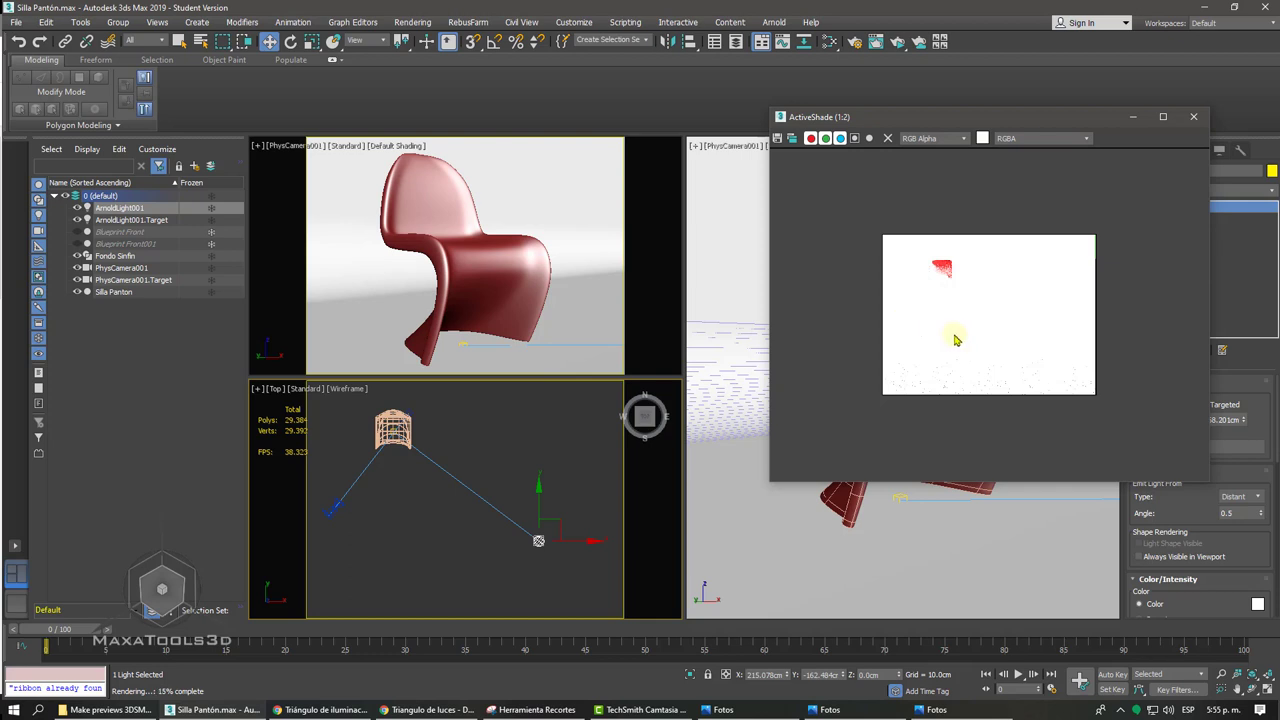
left_click(1250, 499)
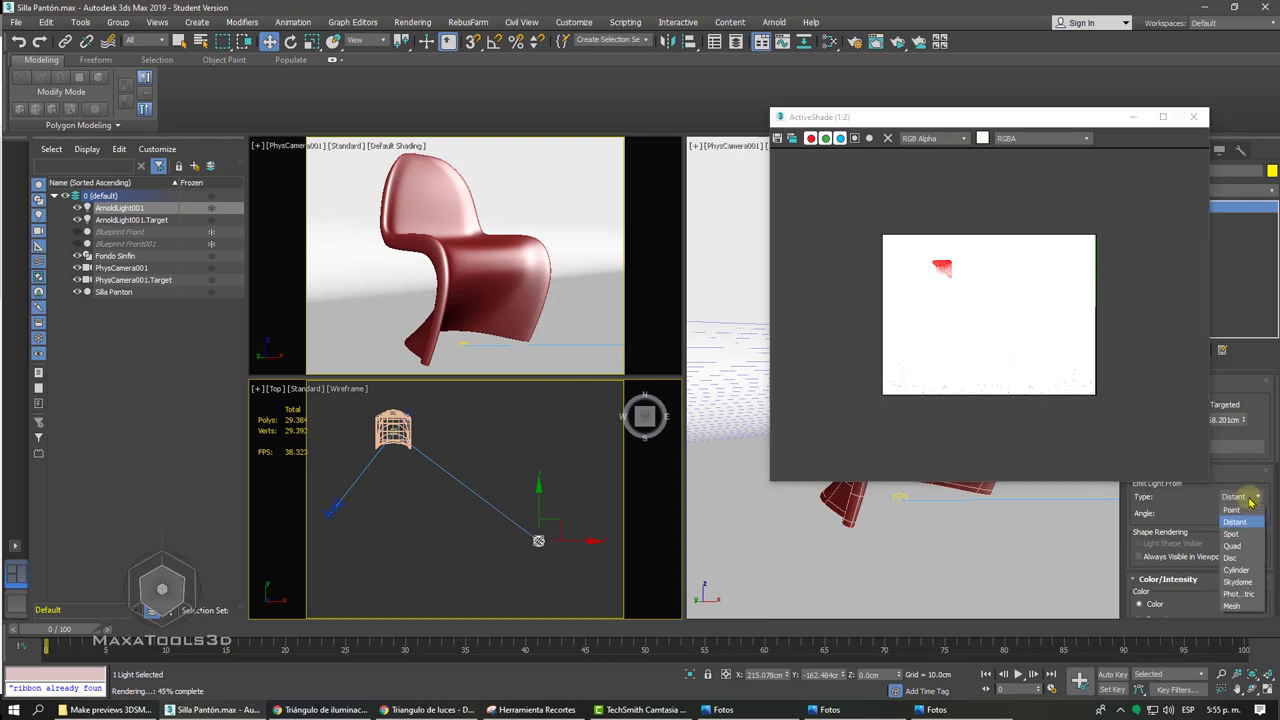
left_click(1240, 546)
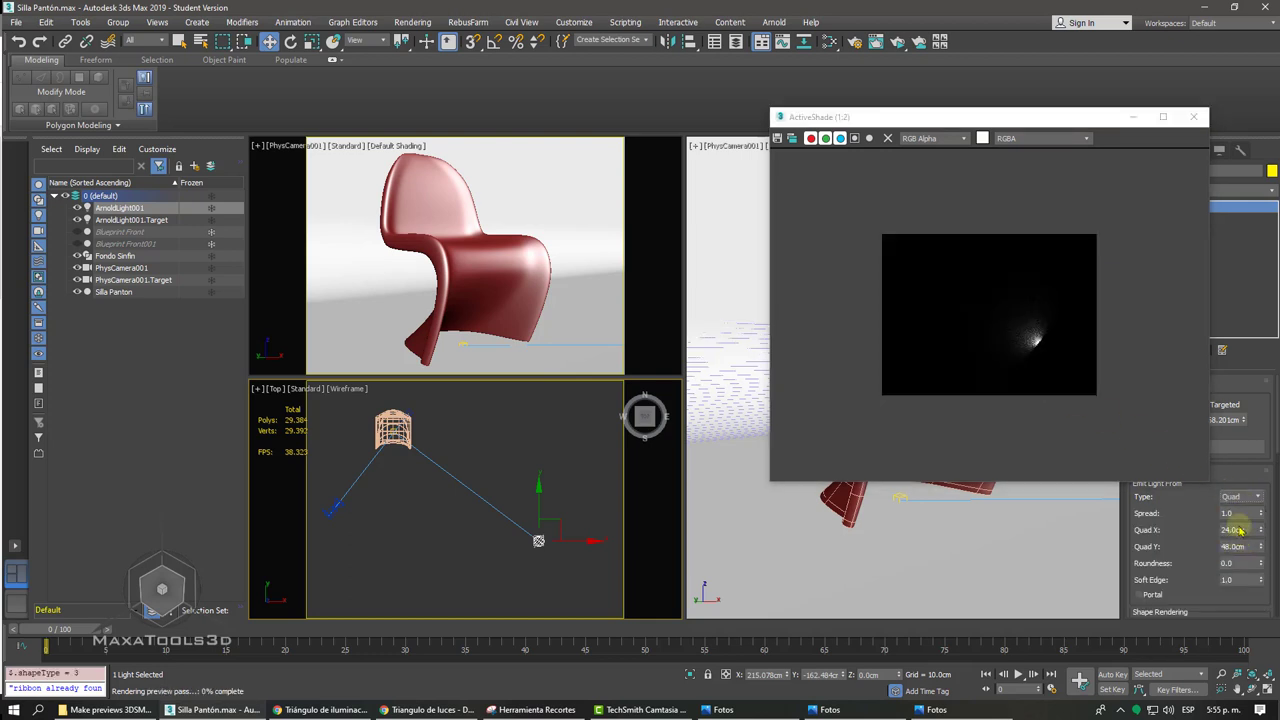
left_click(1237, 497)
left_click(1240, 518)
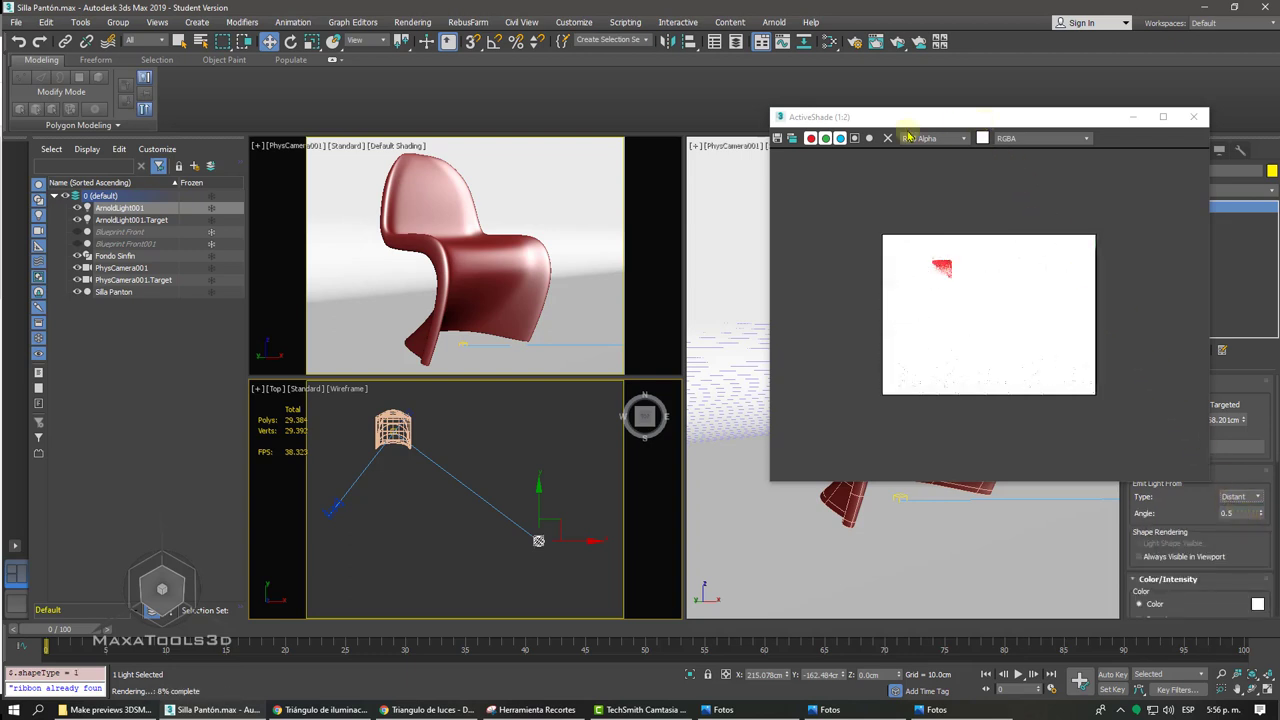
left_click_drag(984, 124, 770, 120)
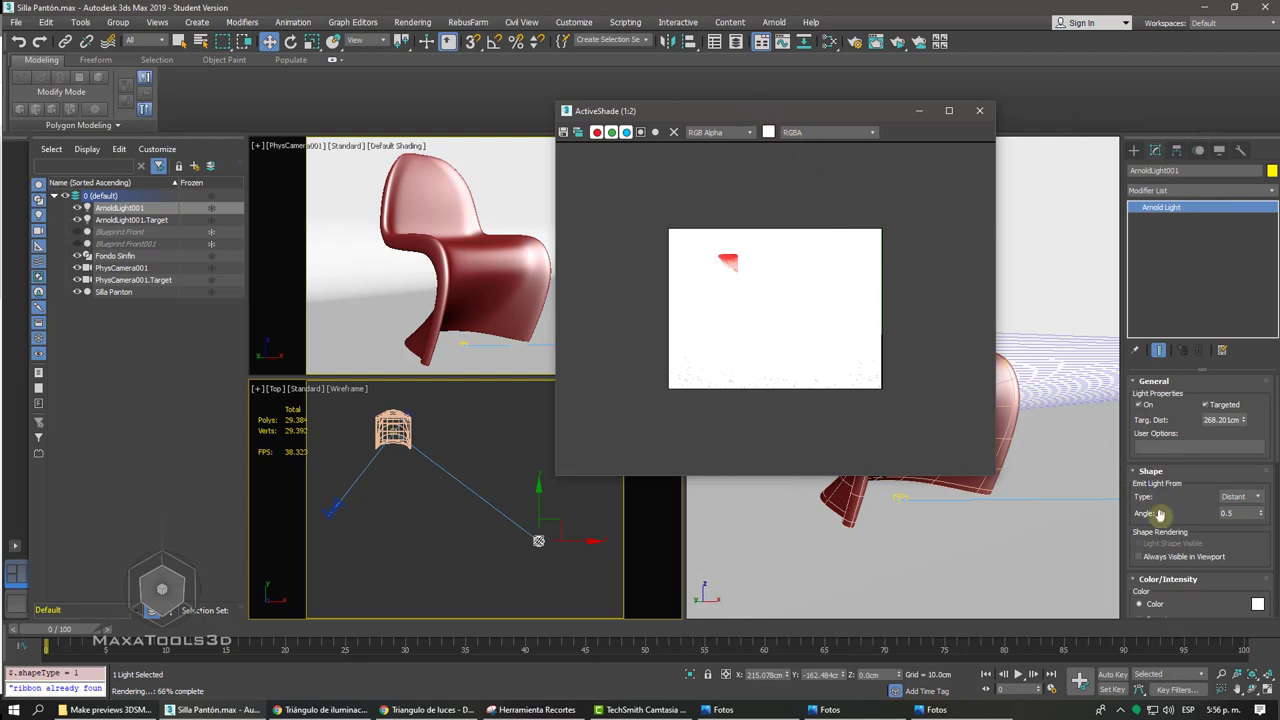
- Set ArnoldLight001's exposure to 1 and zoom ActiveShade to inspect the grey-lit red chair
left_click_drag(1160, 514, 1108, 300)
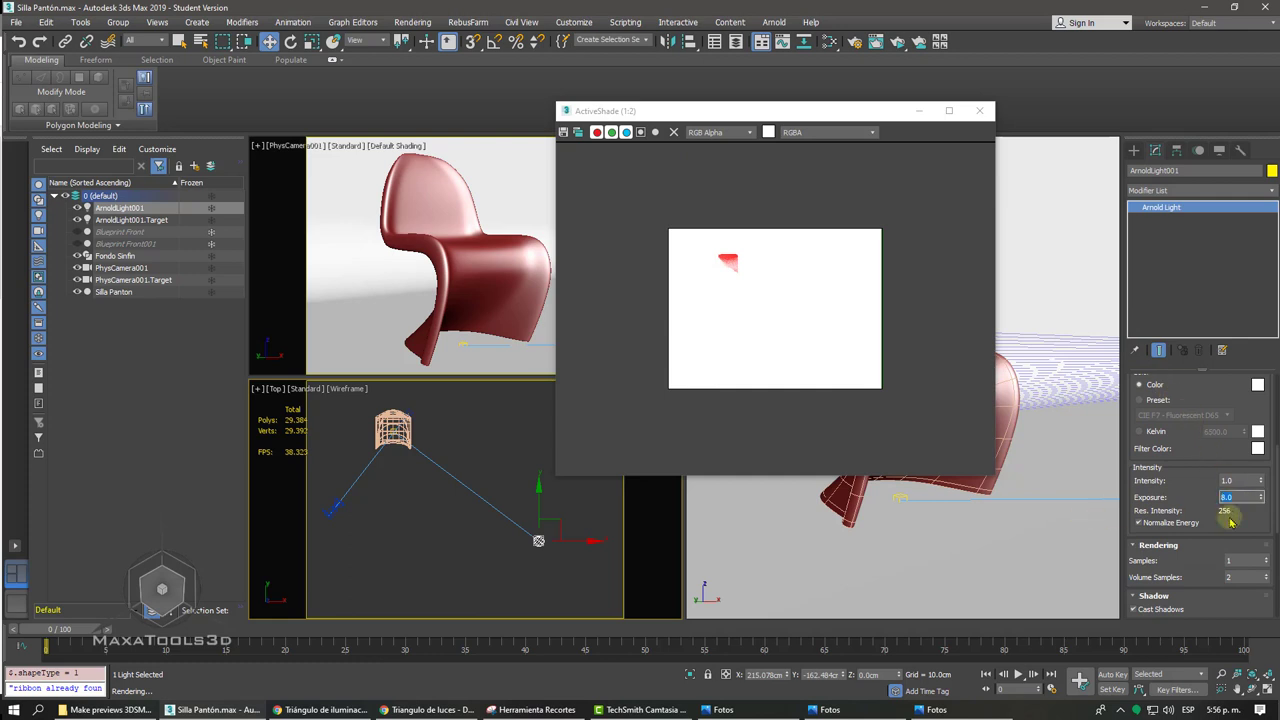
type("1")
key("Return")
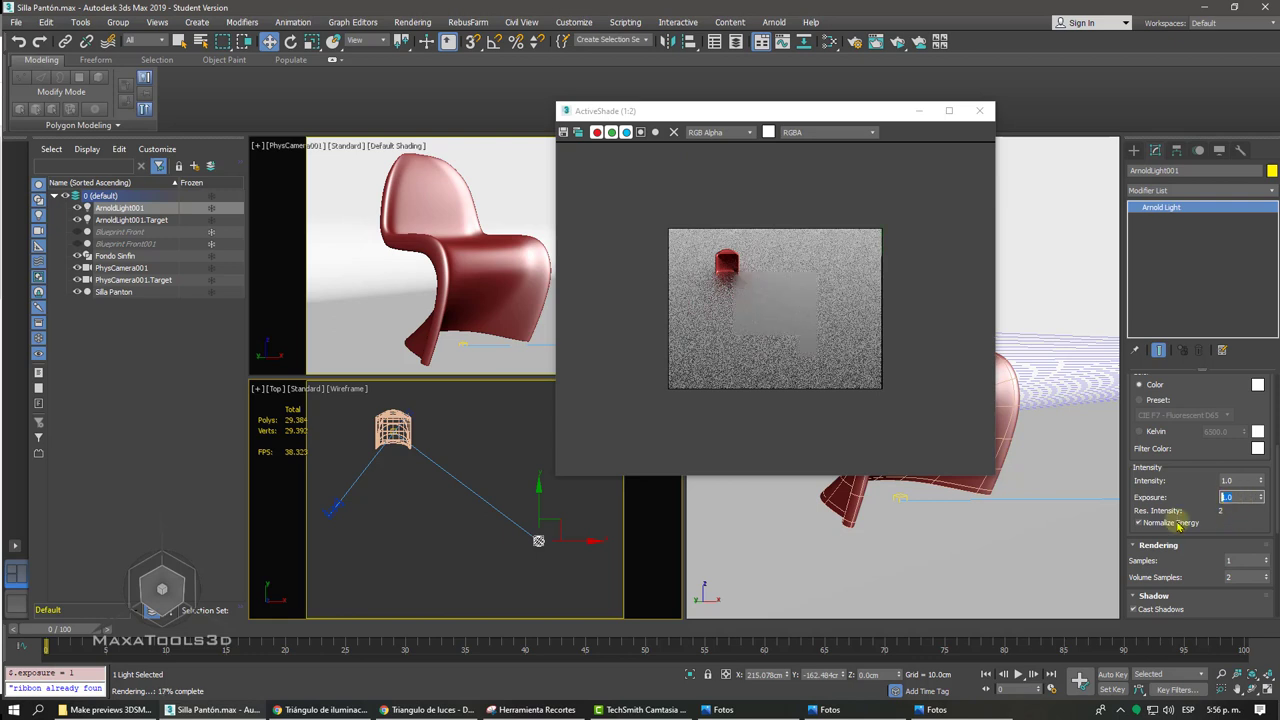
double_click(1232, 481)
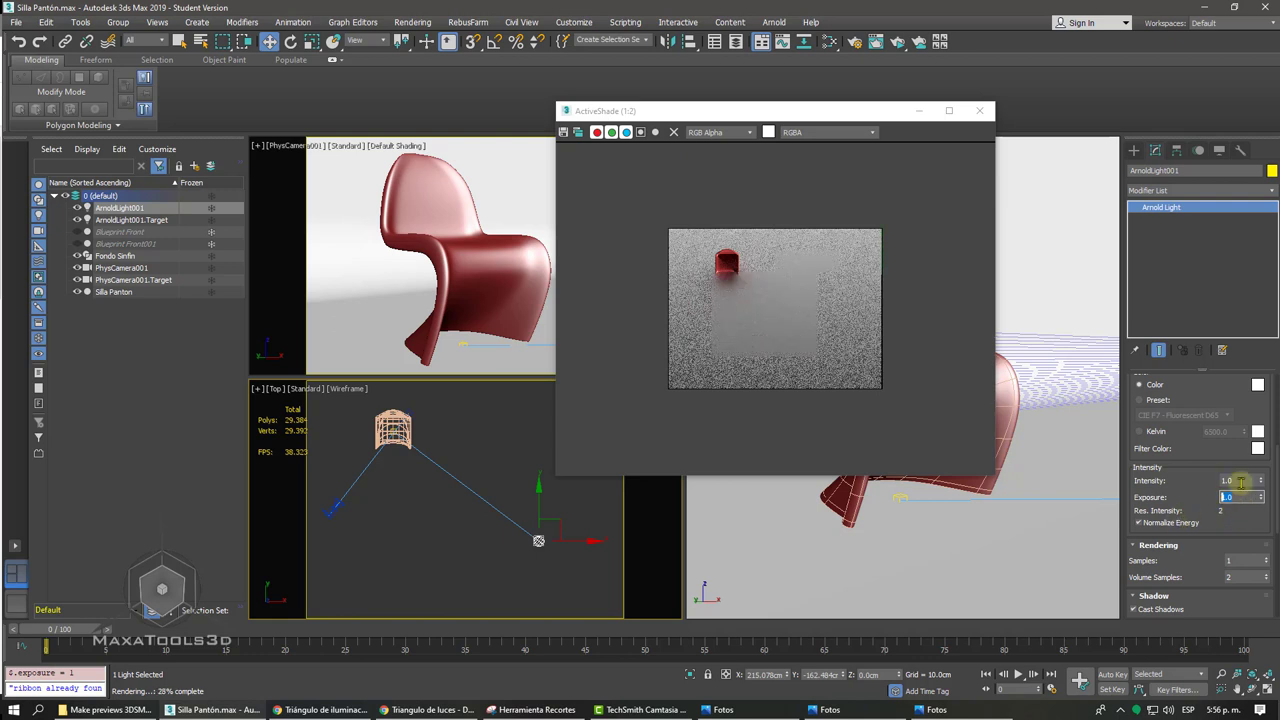
left_click(733, 287)
scroll(733, 287, "up", 1)
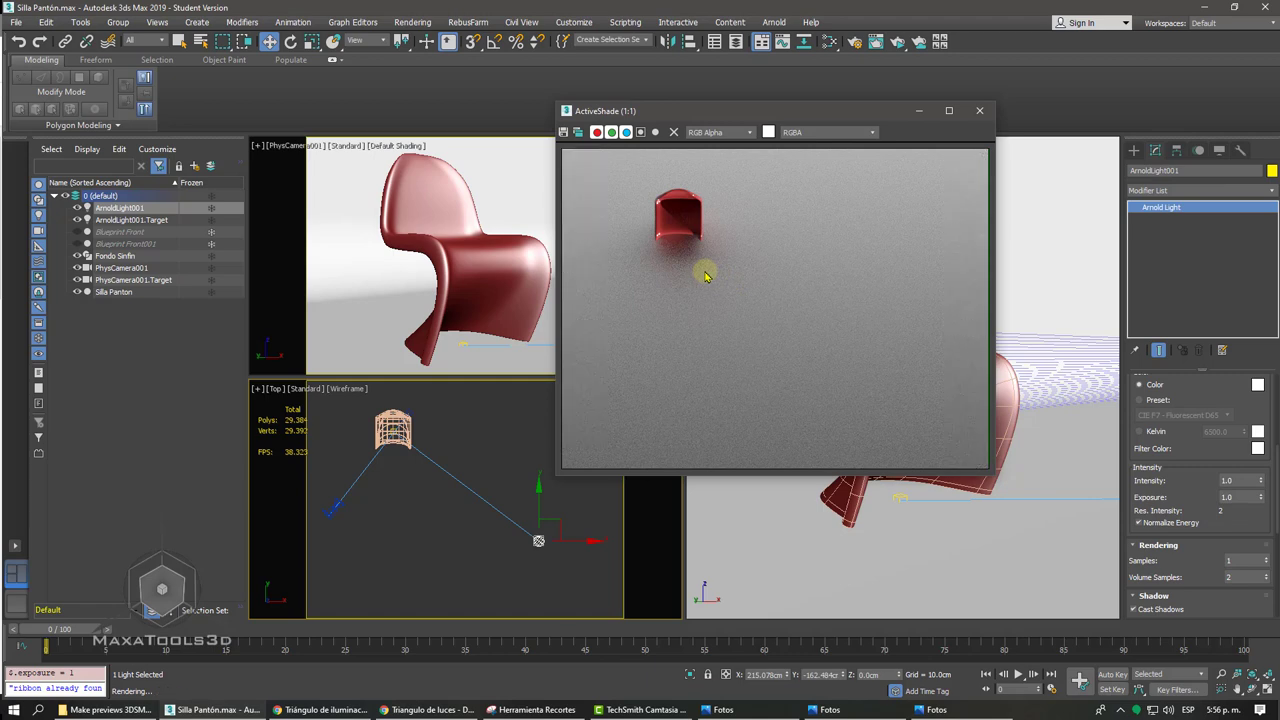
scroll(705, 276, "up", 3)
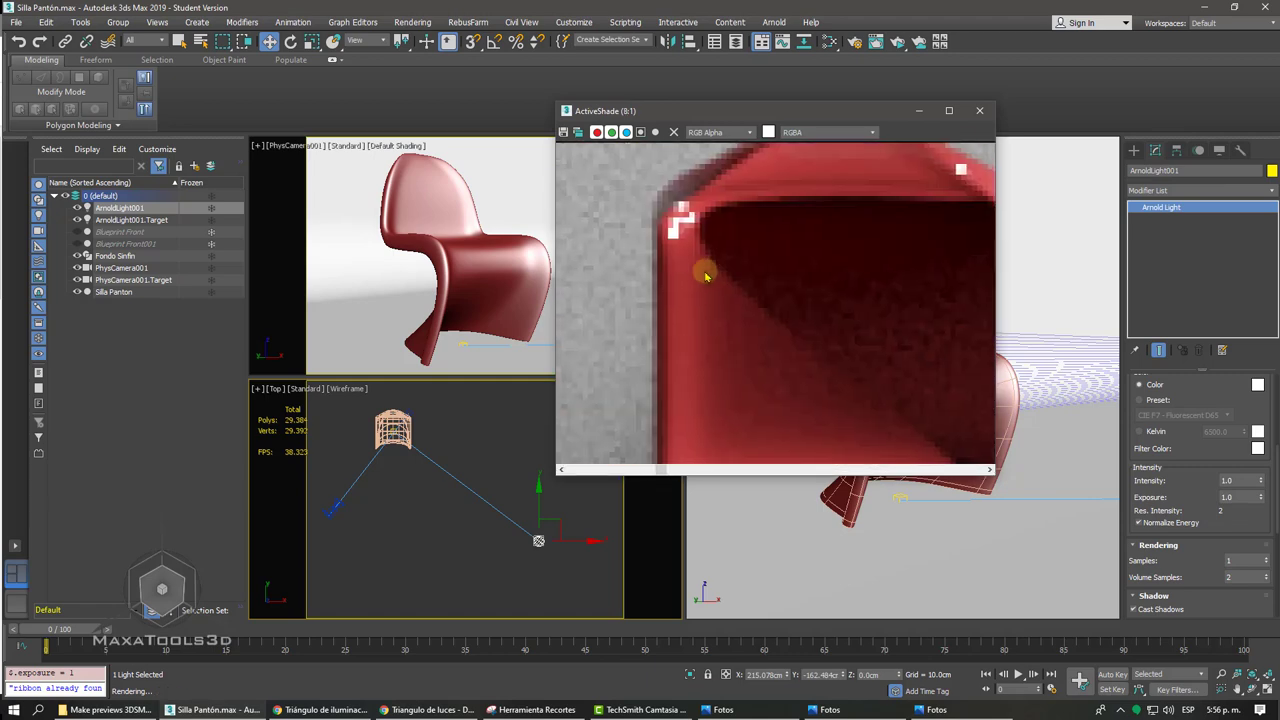
scroll(705, 276, "down", 2)
scroll(705, 276, "down", 2)
scroll(705, 276, "up", 1)
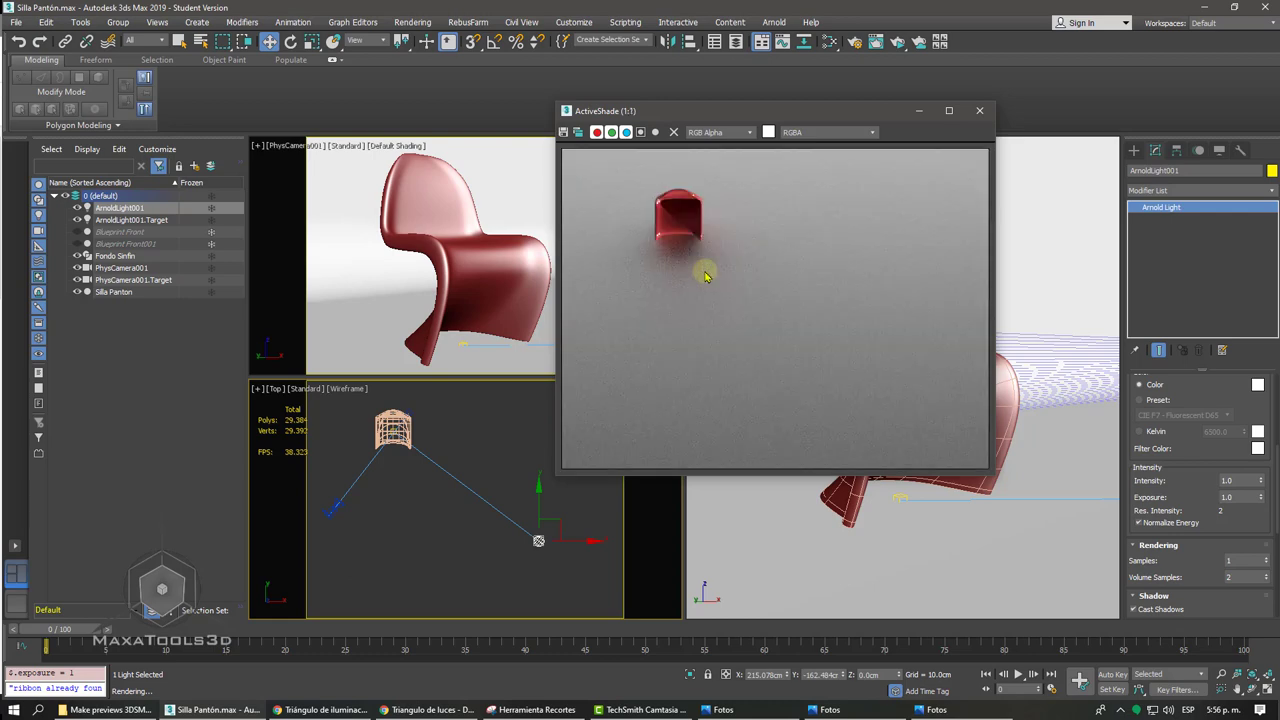
- Render the ActiveShade preview through the camera view and move its window aside
left_click_drag(800, 114, 848, 268)
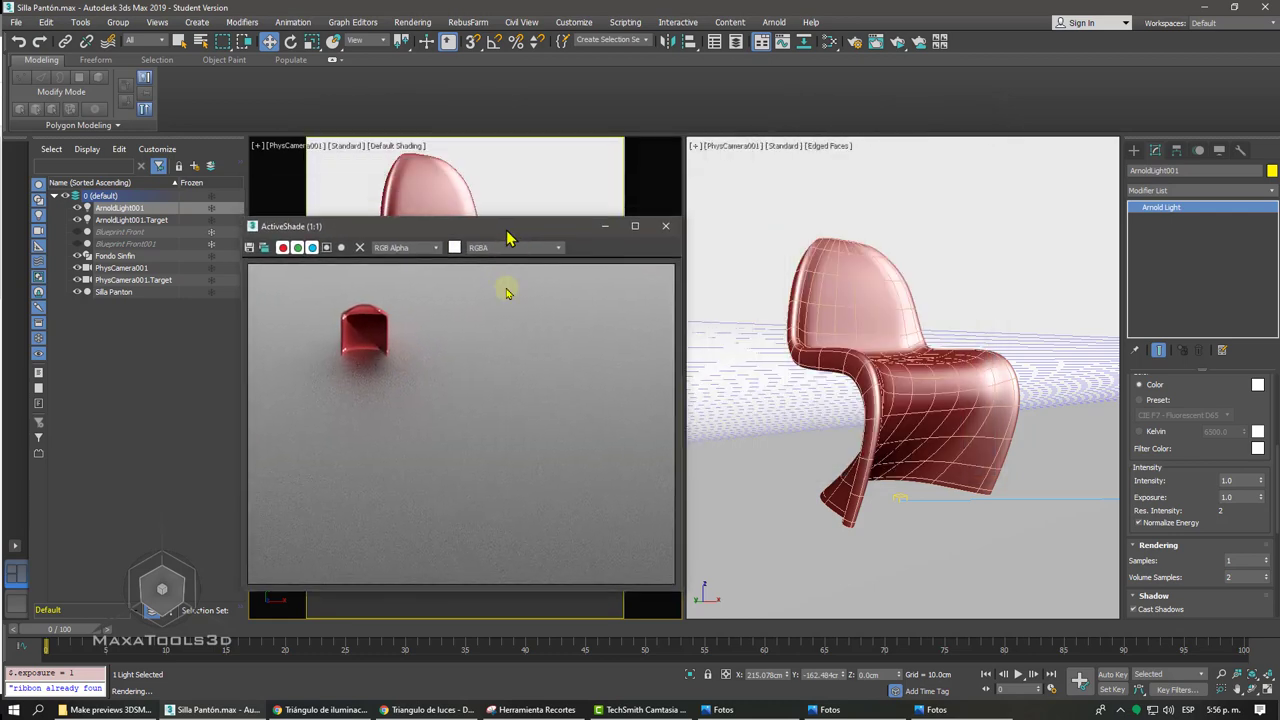
middle_click(508, 162)
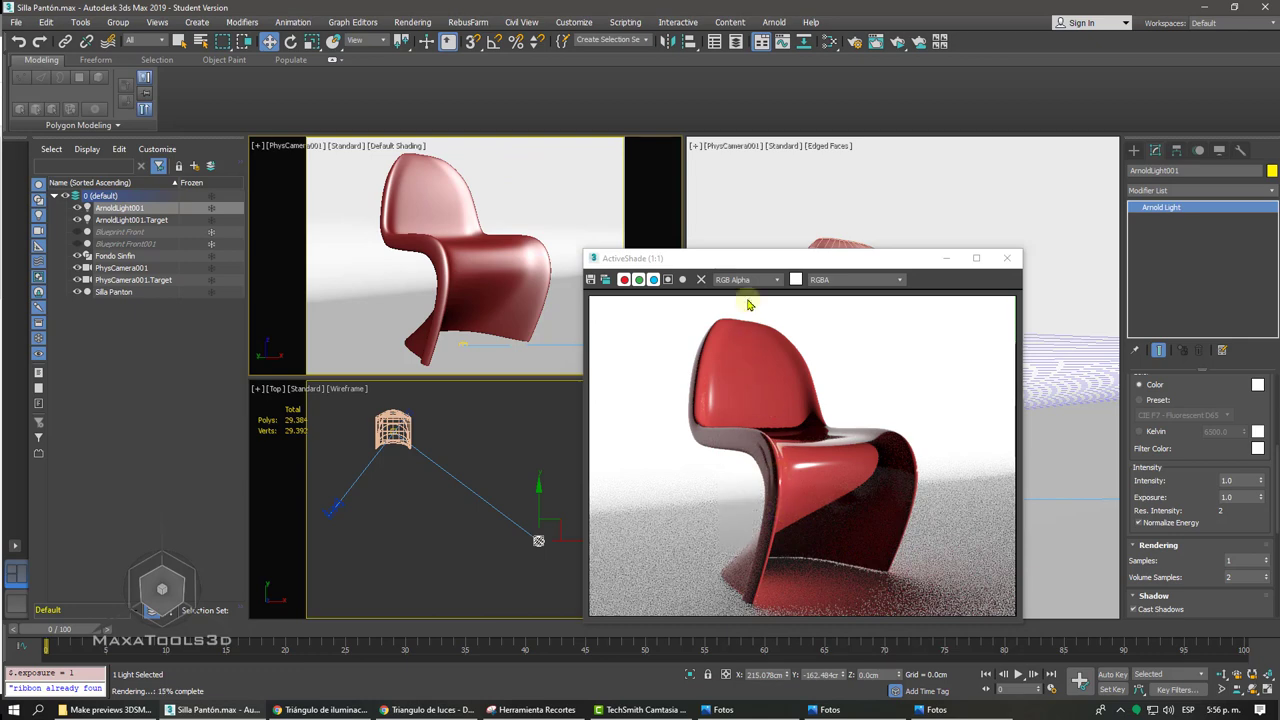
mouse_move(768, 259)
left_mouse_down()
mouse_move(912, 162)
mouse_move(915, 137)
left_mouse_up()
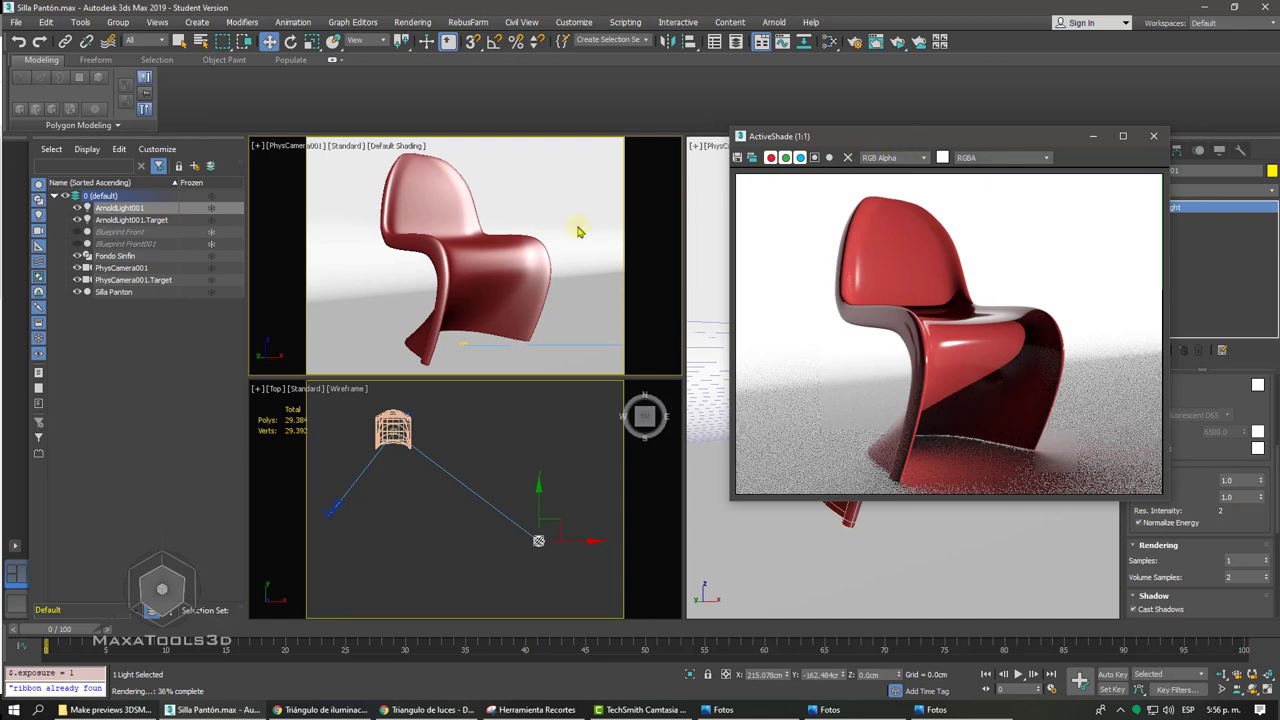
- Select the Panton chair and lower it to Z 0.133 cm
left_click(482, 258)
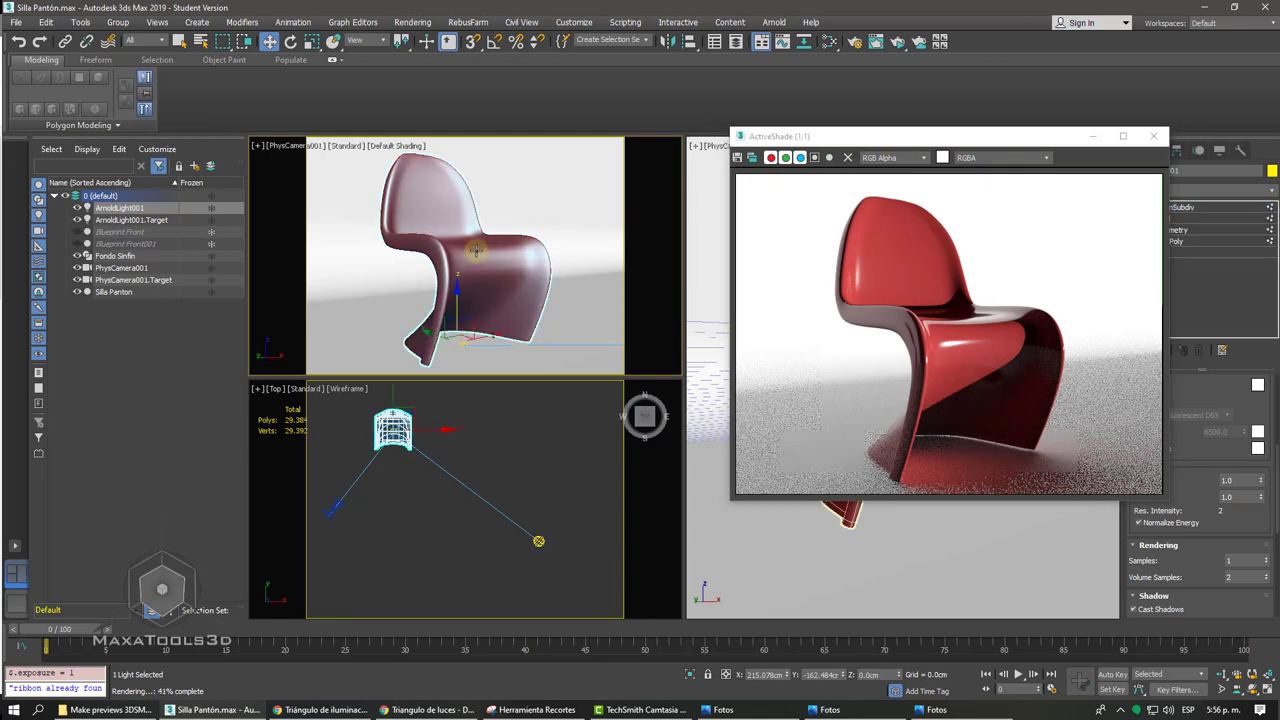
right_click(490, 268)
left_click(493, 272)
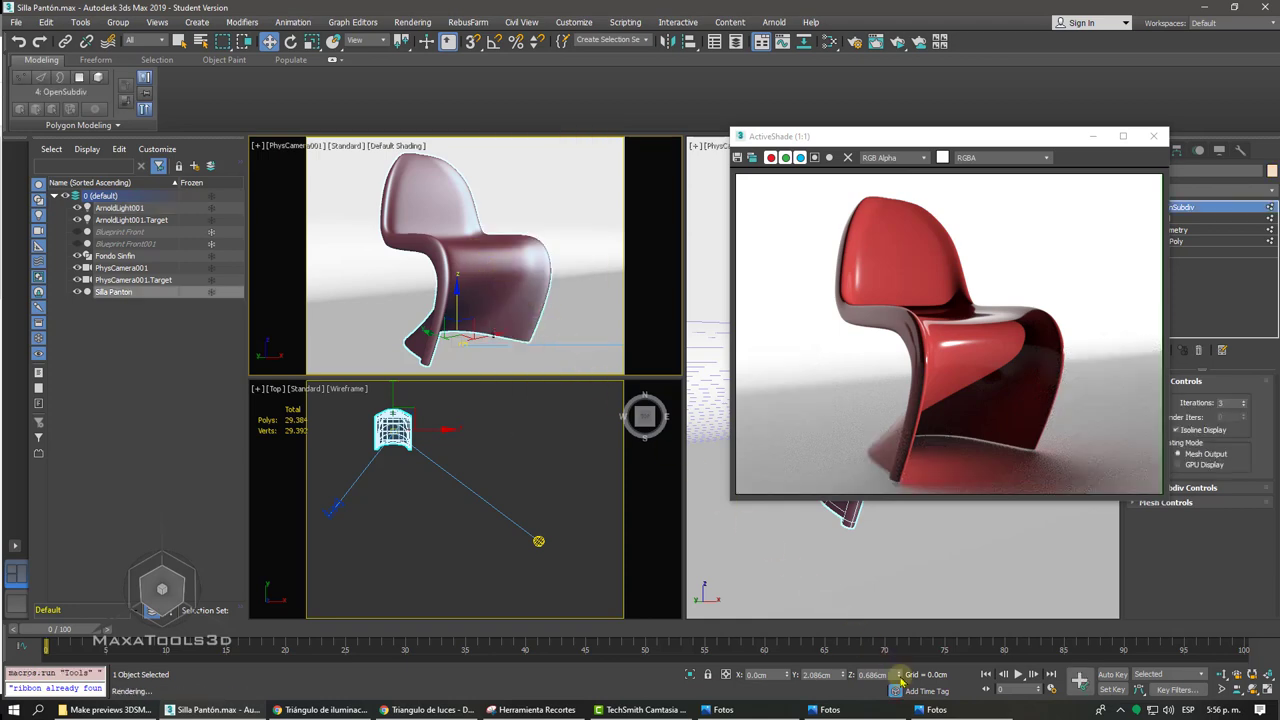
left_click_drag(901, 681, 899, 676)
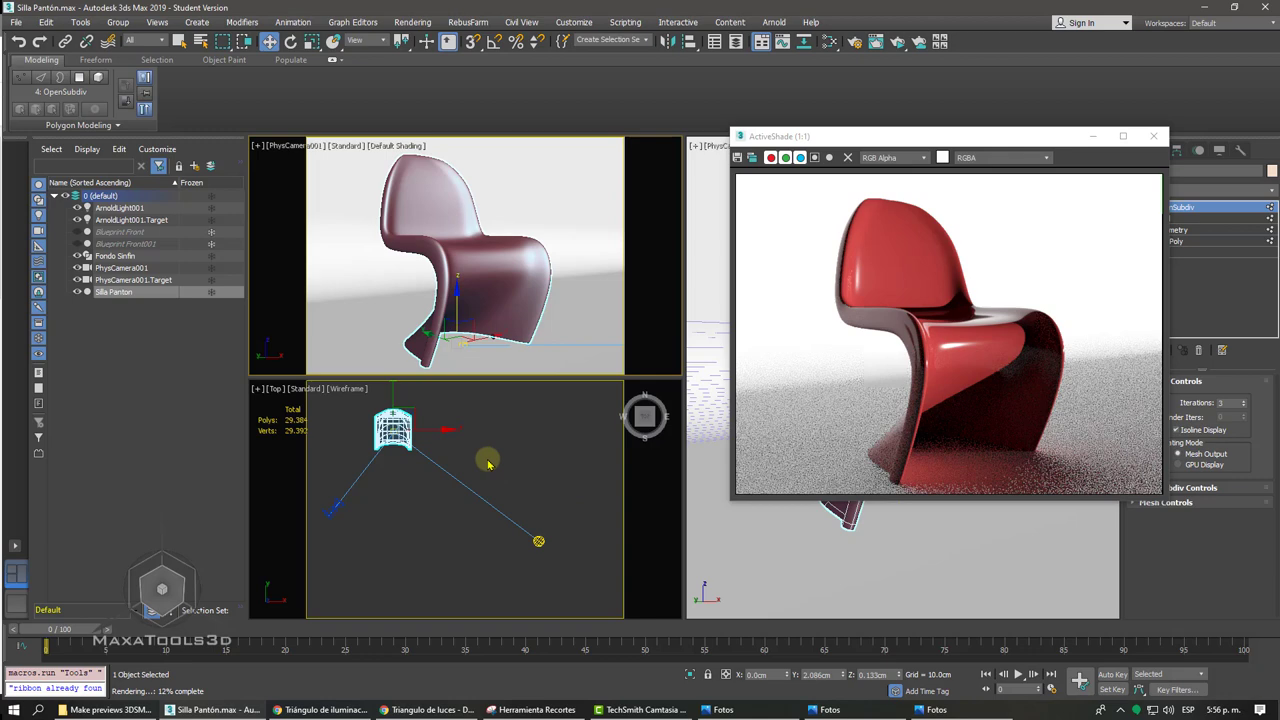
- In Front view, select the Arnold key light and move it lower
key("f")
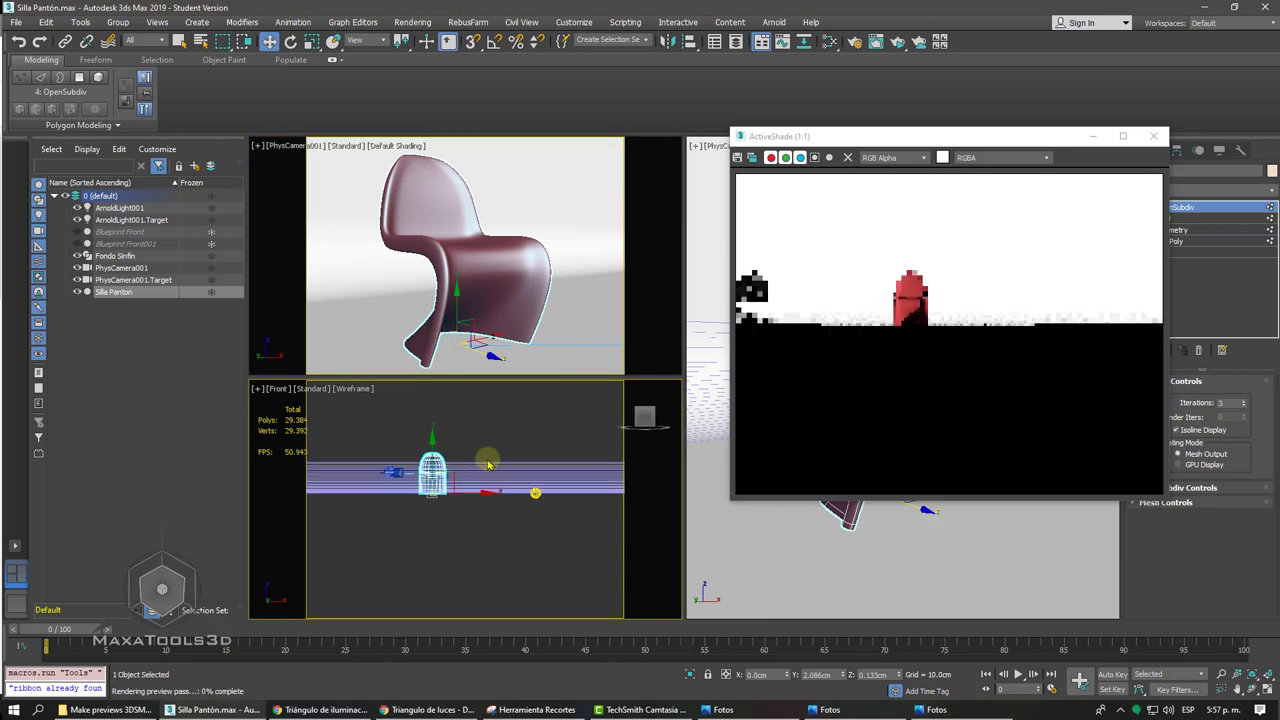
middle_click_drag(487, 458, 548, 434)
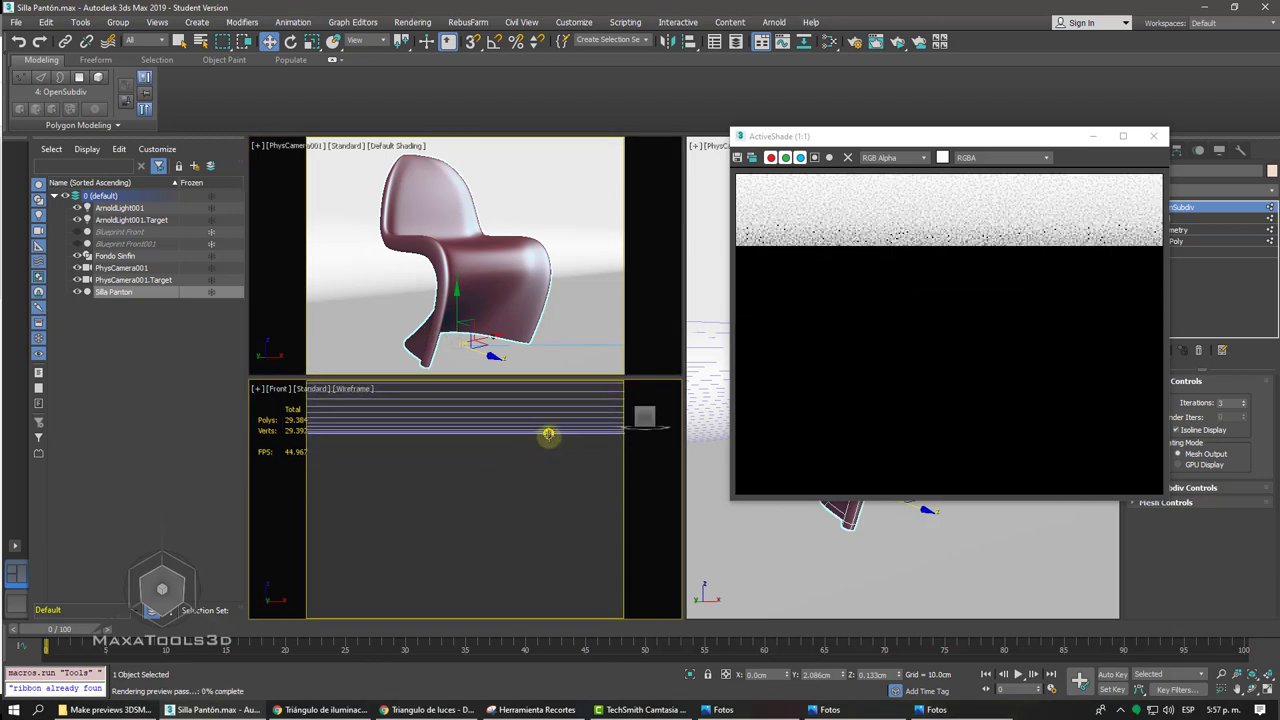
left_click(548, 436)
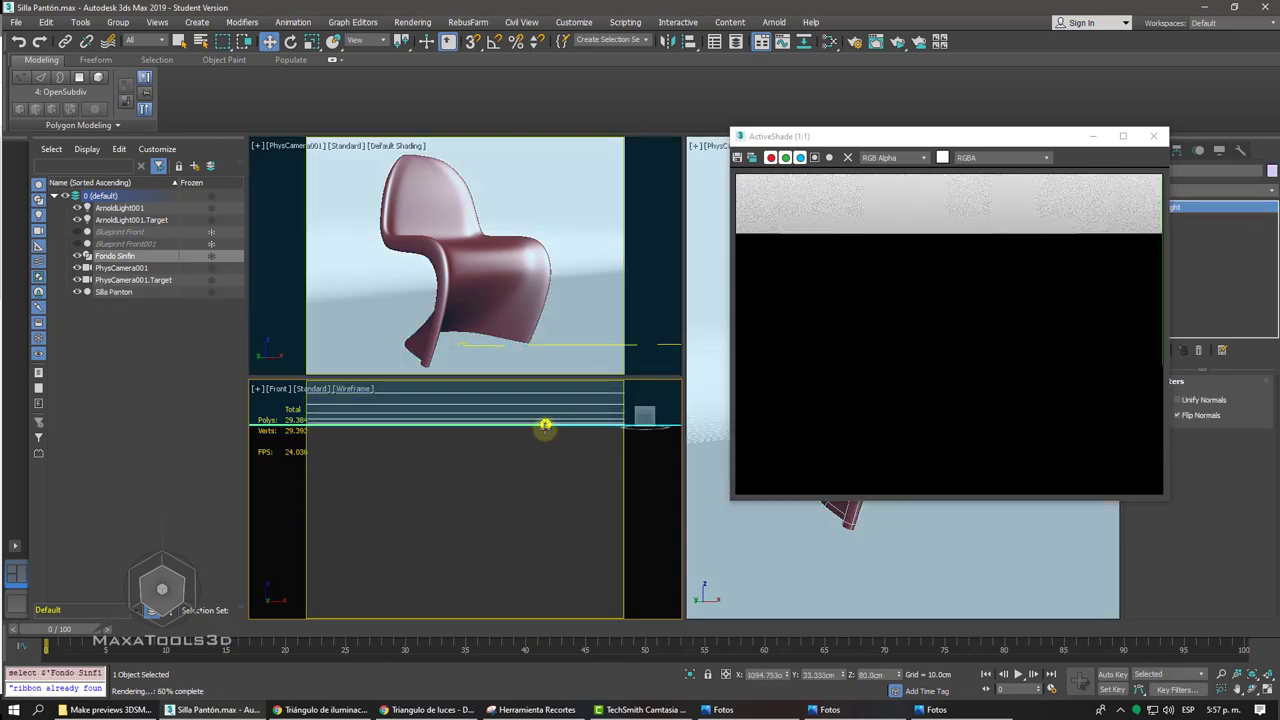
left_click_drag(545, 428, 536, 490)
- Raise the Arnold key light up-left so its target distance reads 291.058 cm
scroll(537, 497, "down", 5)
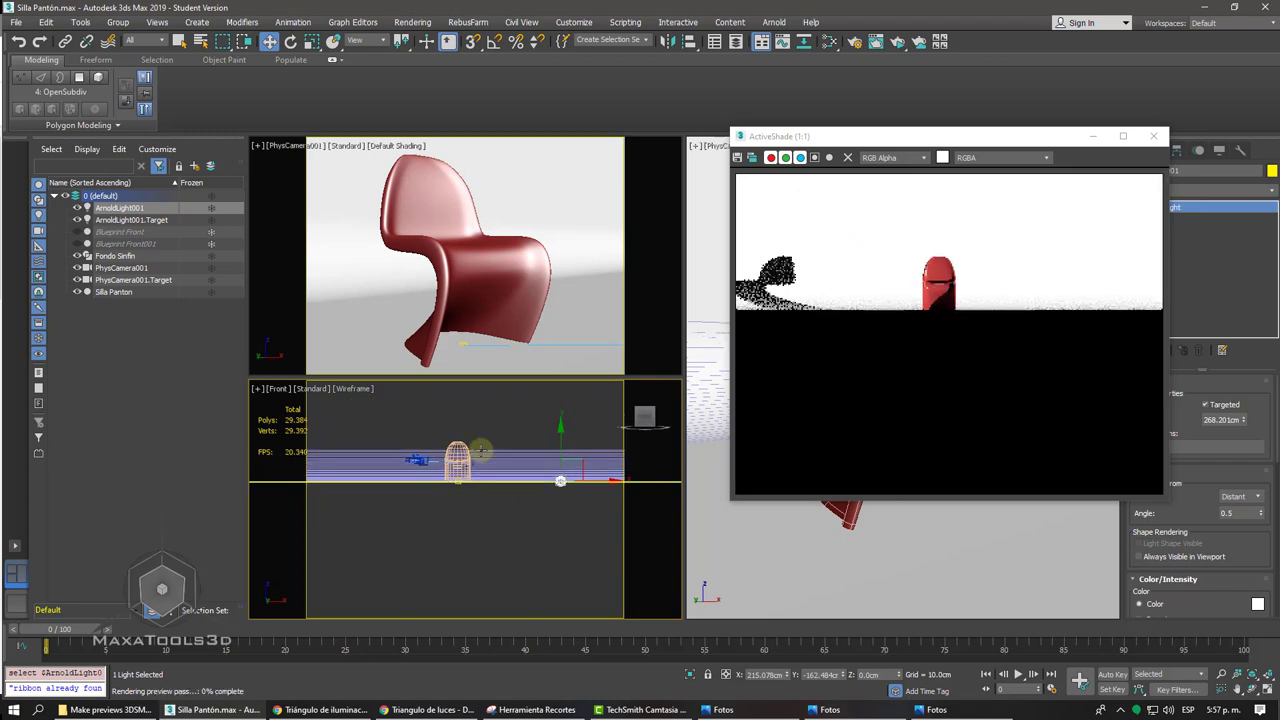
scroll(481, 457, "up", 5)
scroll(474, 513, "up", 2)
scroll(474, 513, "up", 2)
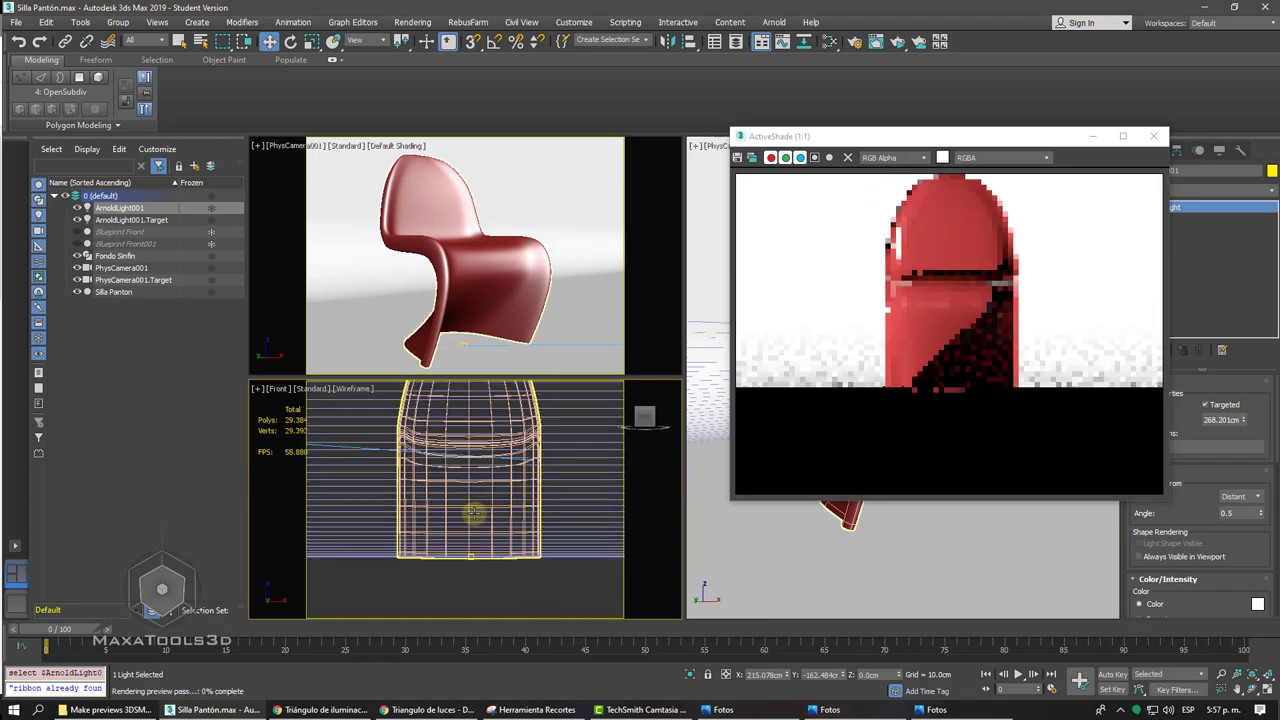
scroll(474, 513, "up", 2)
scroll(474, 512, "up", 2)
middle_click_drag(460, 386, 500, 443)
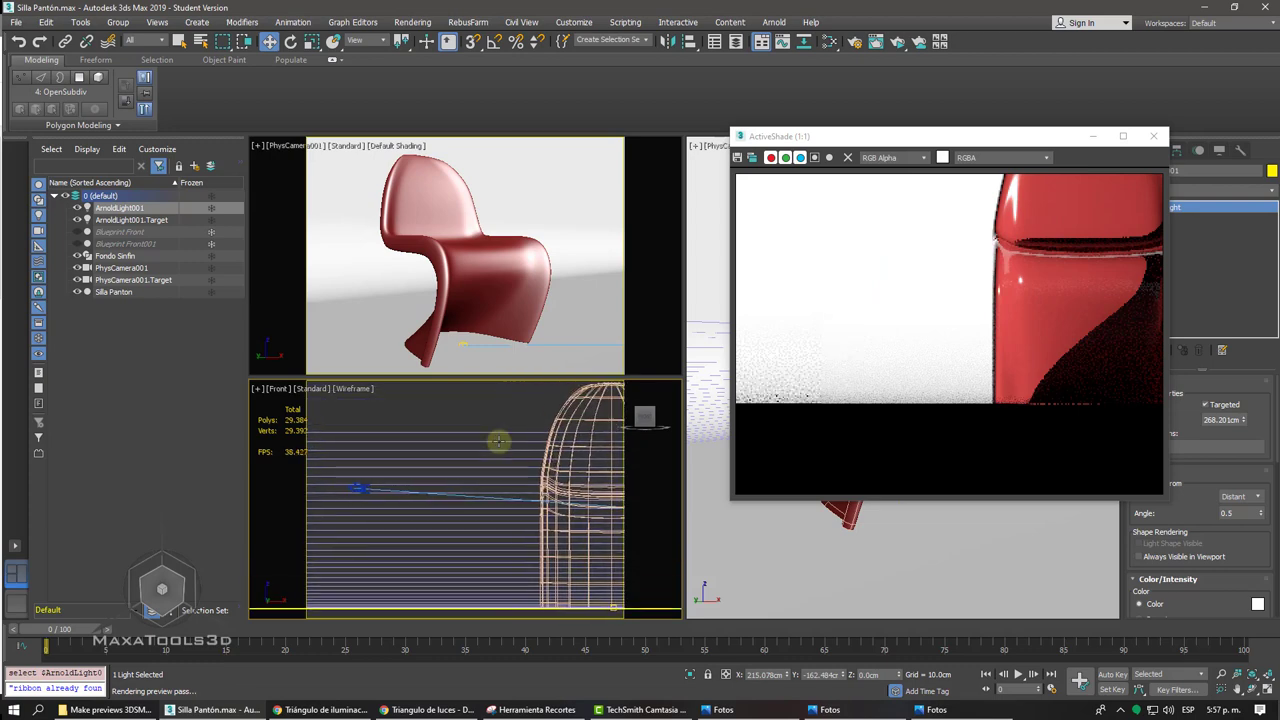
scroll(400, 500, "down", 2)
scroll(400, 500, "down", 3)
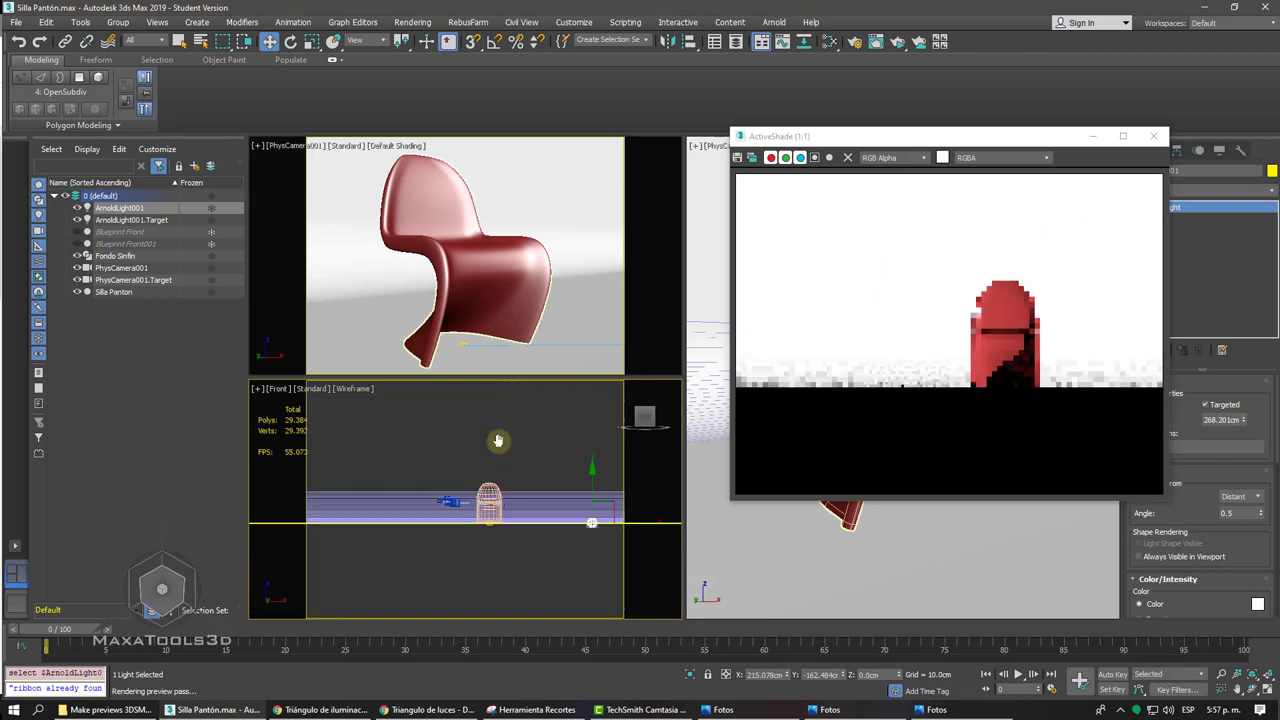
scroll(400, 500, "down", 2)
left_click_drag(563, 498, 505, 392)
middle_click_drag(505, 392, 471, 497, "alt")
- In Top view, move the key light up-left to a 240.474 cm target distance, rendering from the camera
key("t")
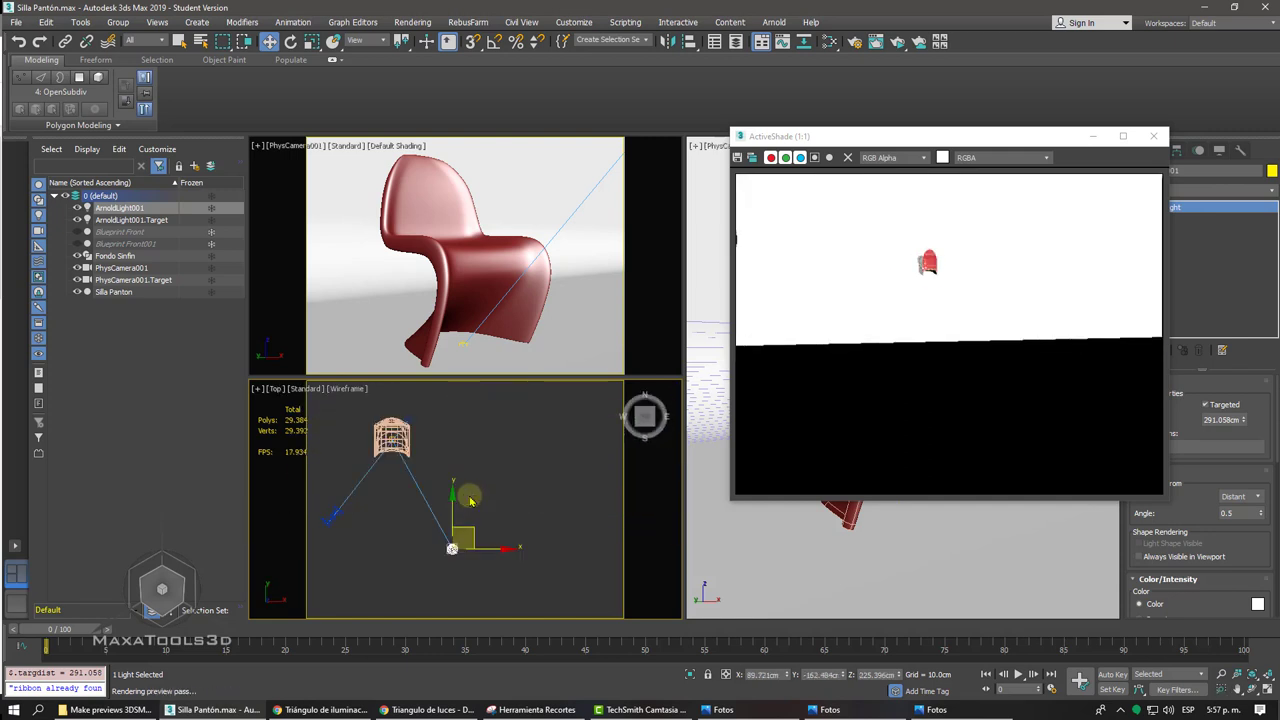
mouse_move(491, 491)
left_mouse_down()
mouse_move(520, 457)
mouse_move(418, 484)
left_mouse_up()
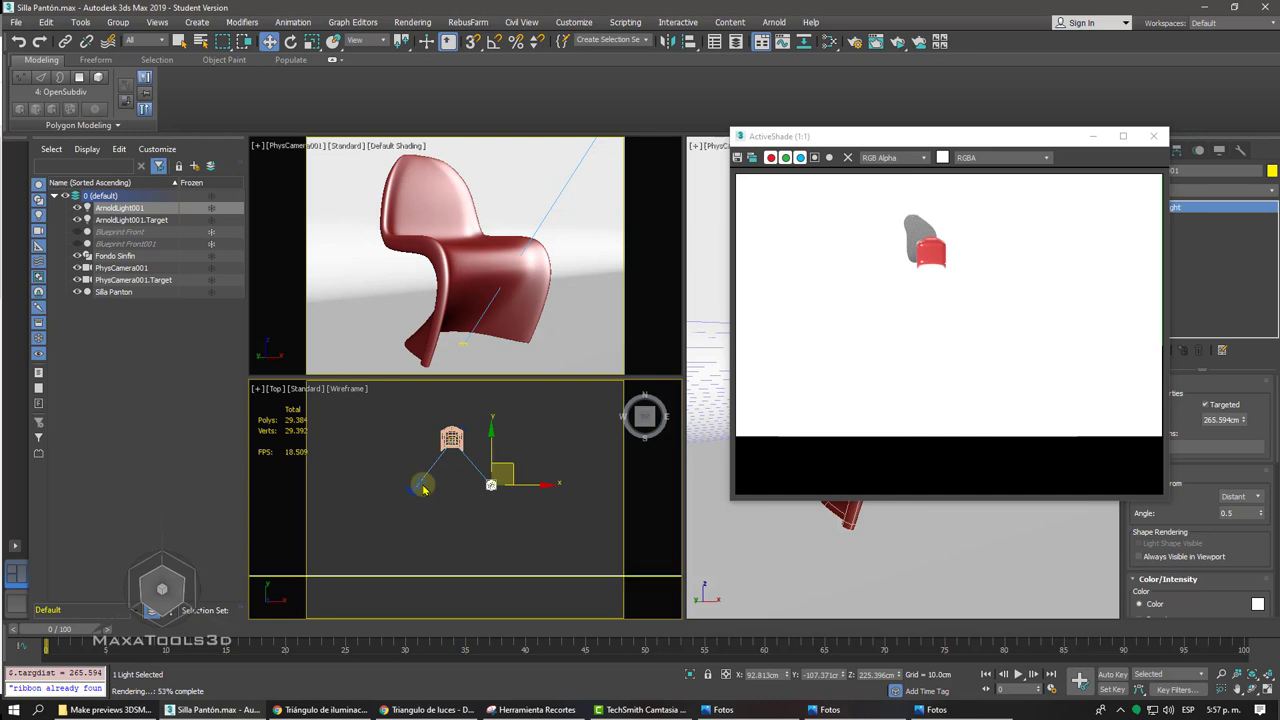
right_click(558, 316)
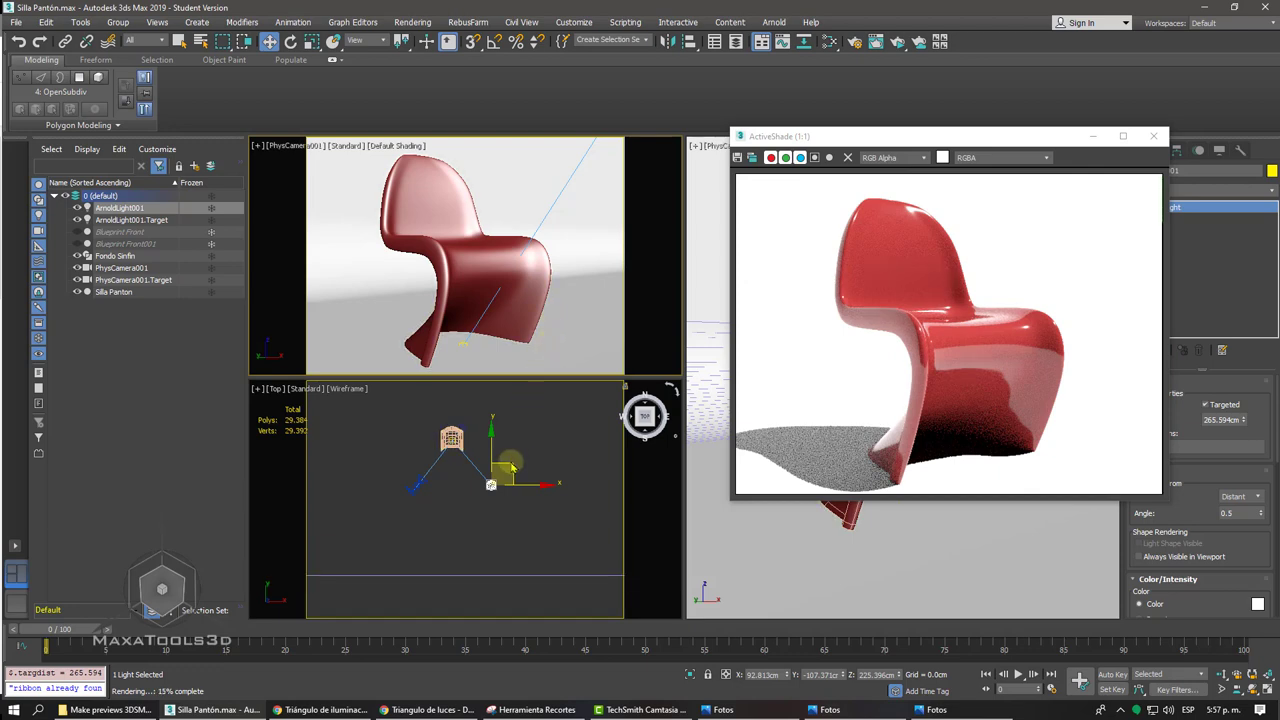
left_click_drag(511, 467, 503, 457)
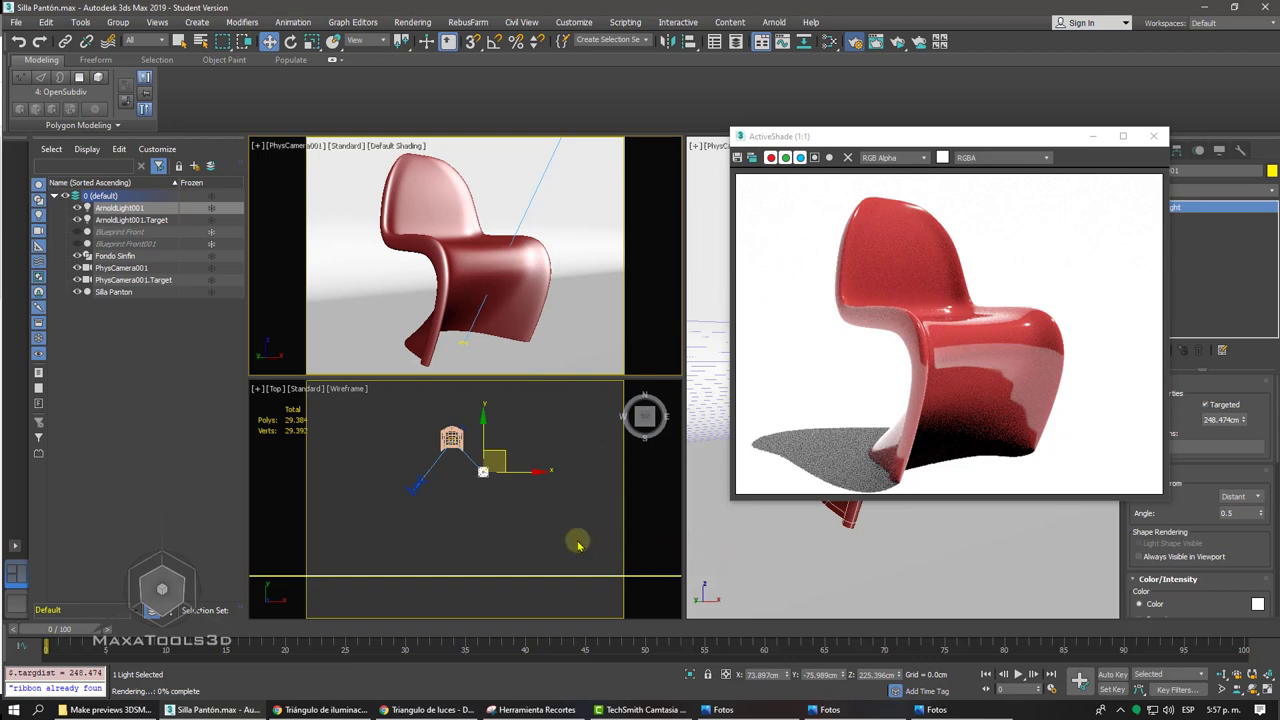
key("F10")
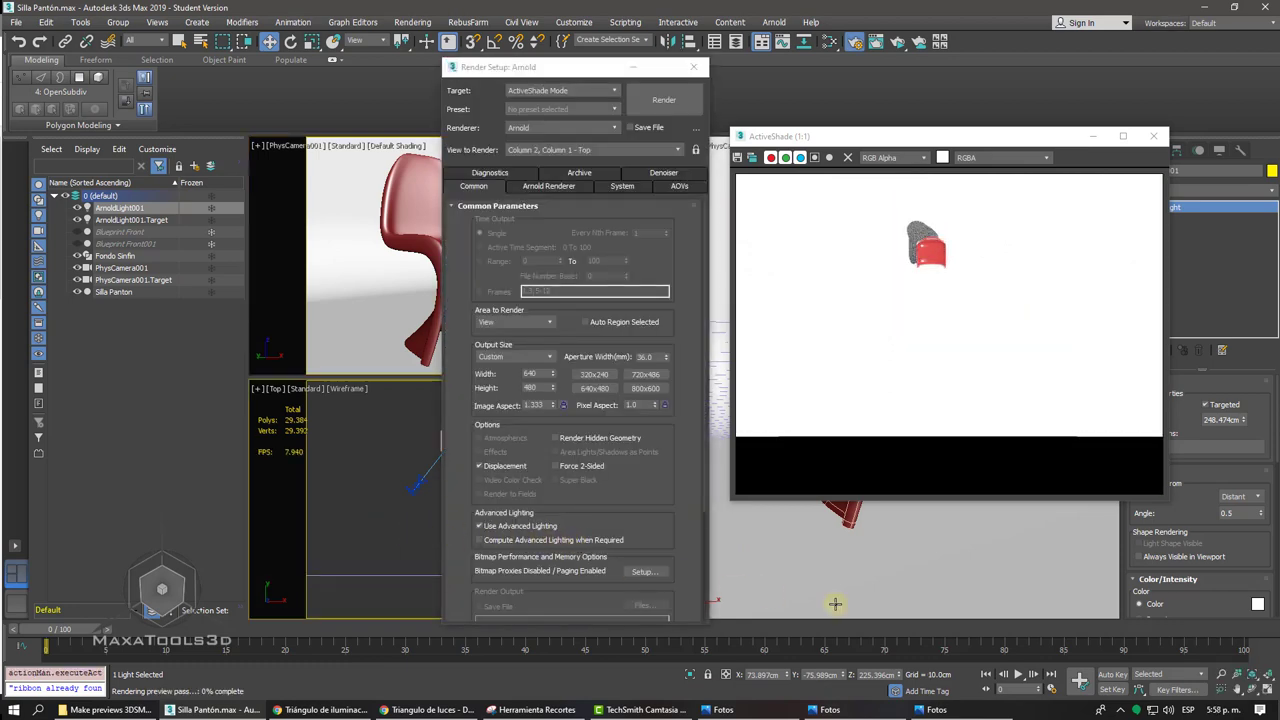
- Lock ActiveShade rendering to the PhysCamera001 view and close Render Setup
right_click(380, 460)
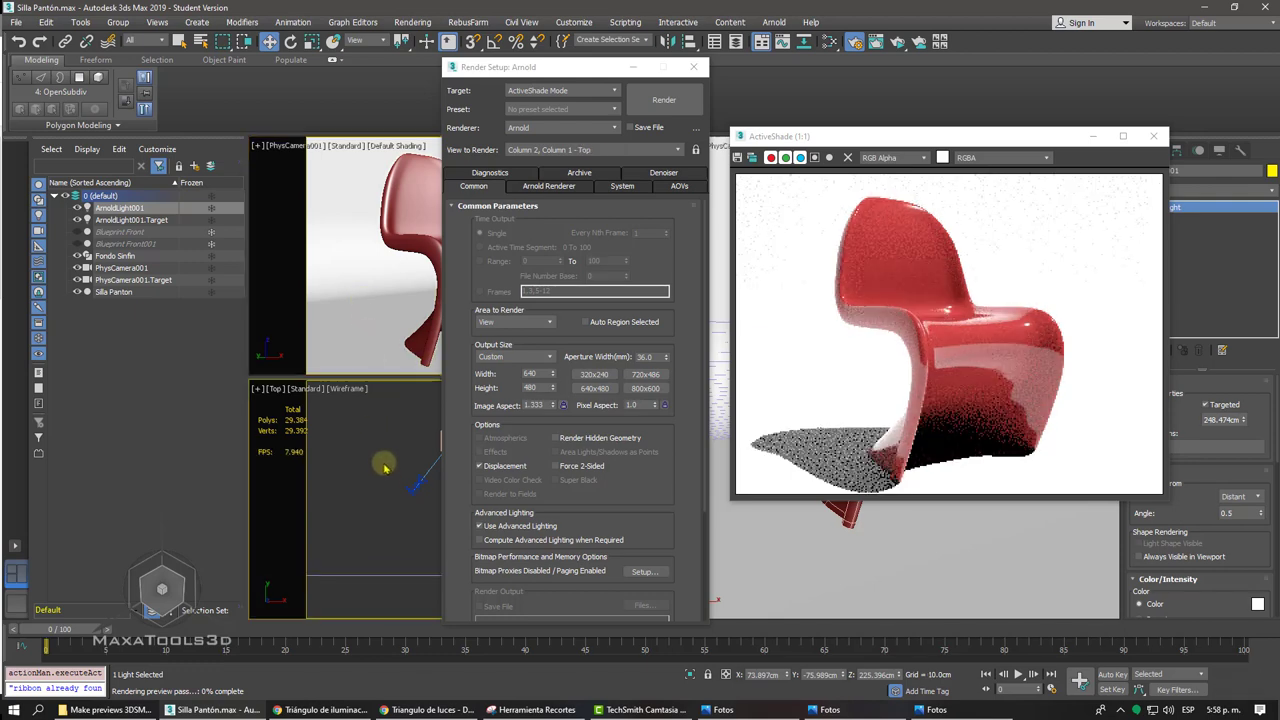
right_click(357, 213)
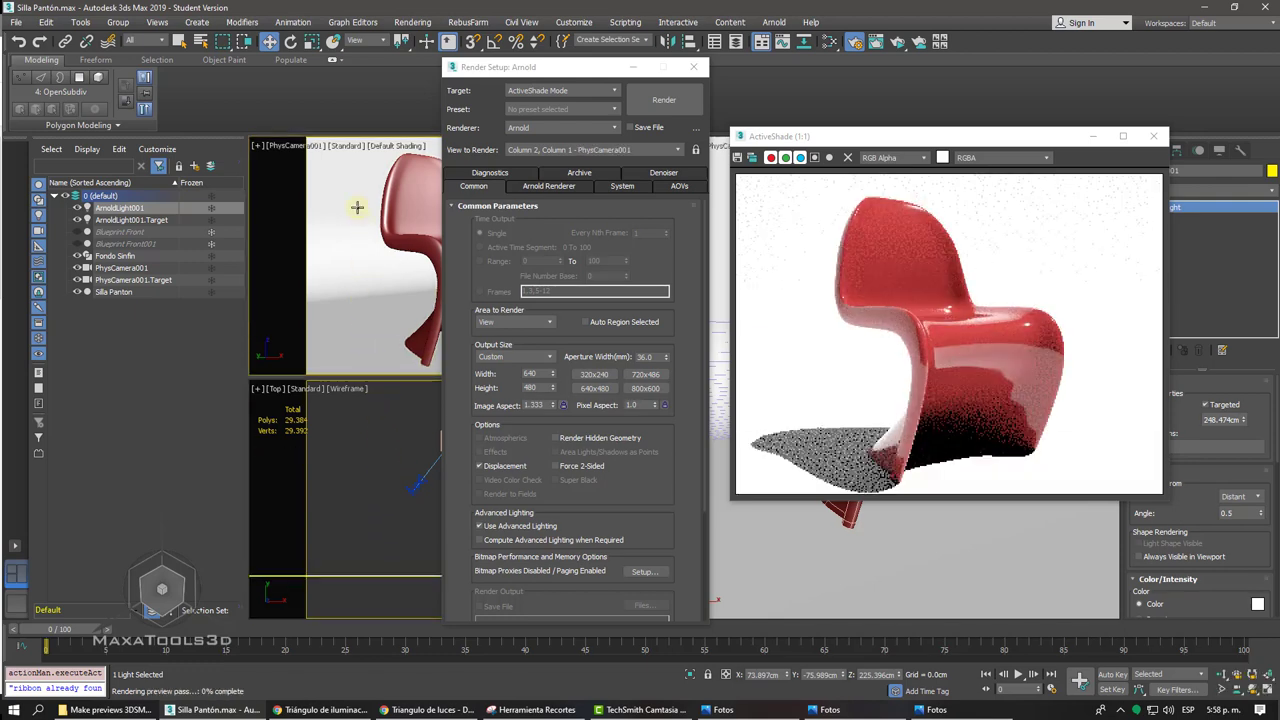
left_click(695, 151)
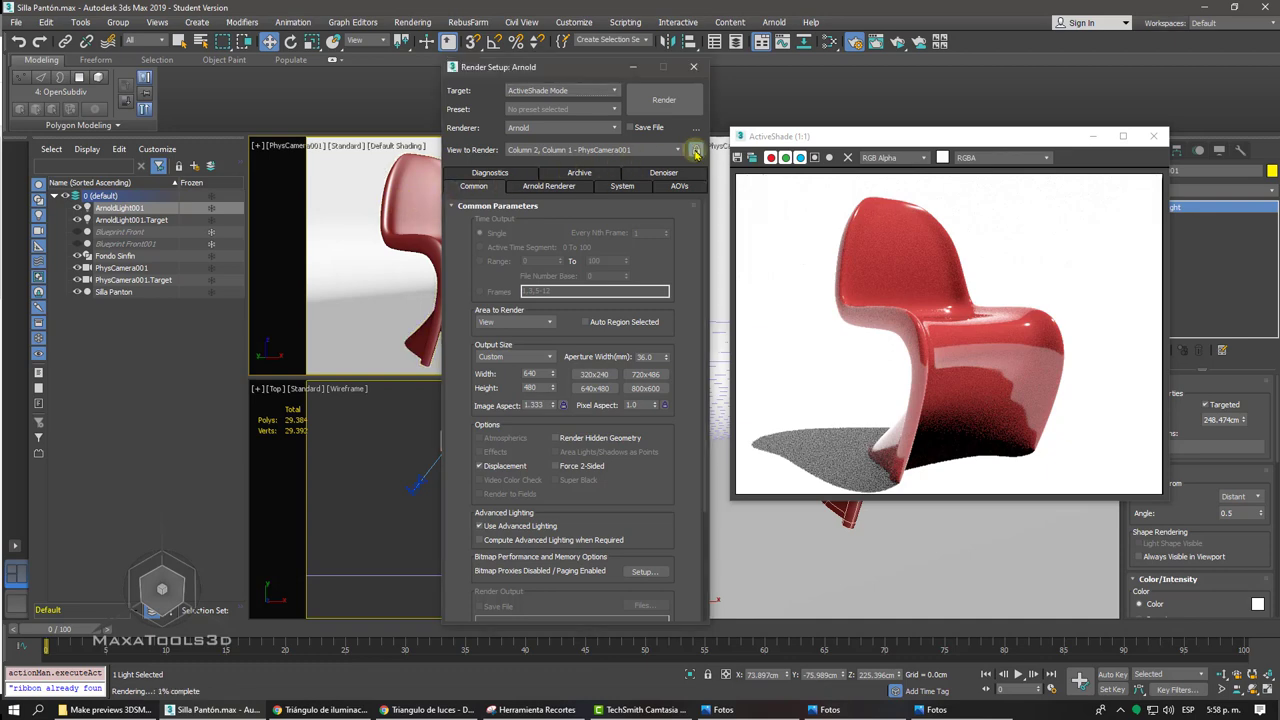
left_click(634, 66)
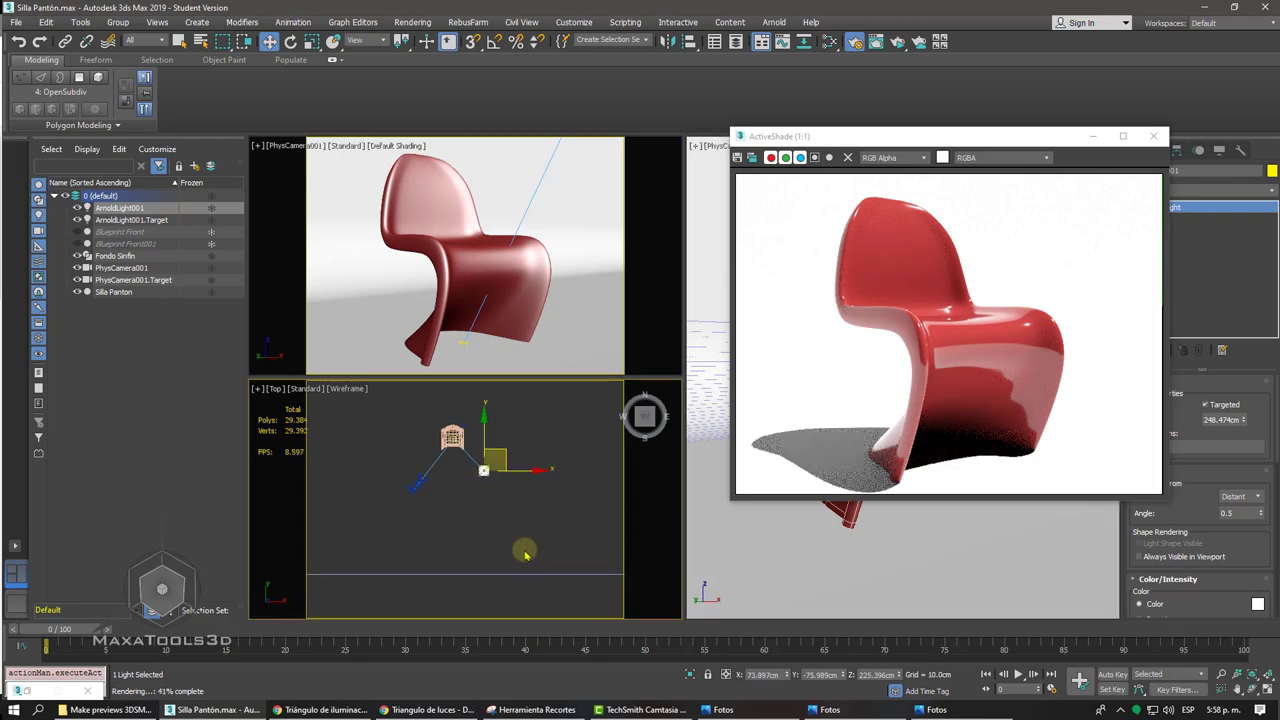
- Move the key light up-right to a 286.772 cm target distance and enlarge the chair in the camera framing
mouse_move(500, 463)
left_mouse_down()
mouse_move(514, 456)
mouse_move(520, 478)
mouse_move(506, 487)
left_mouse_up()
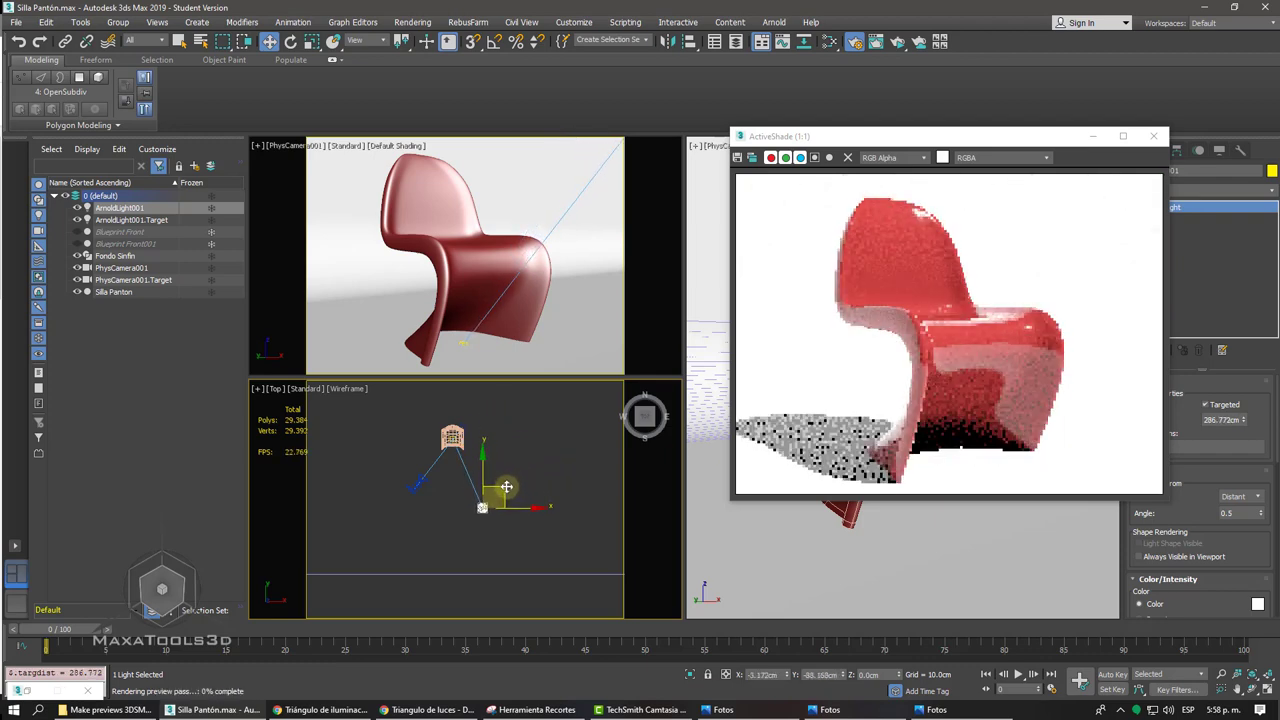
middle_click_drag(470, 300, 485, 320)
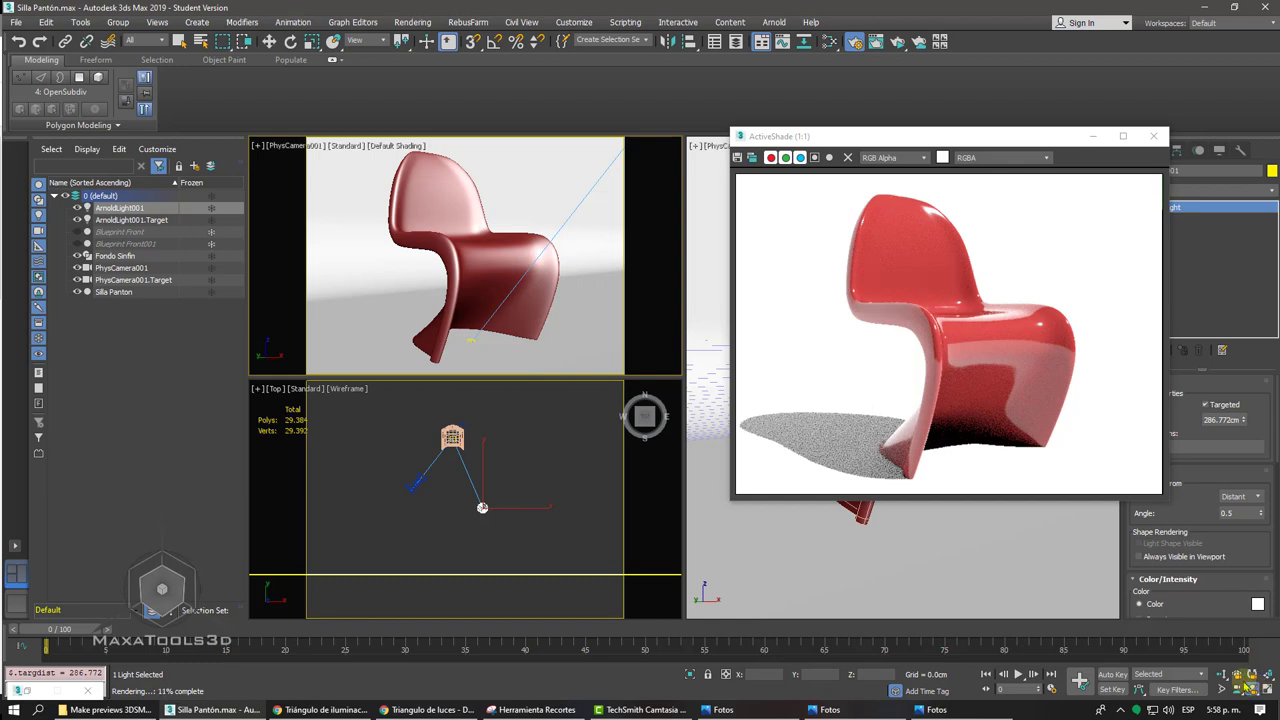
left_click_drag(112, 206, 118, 210)
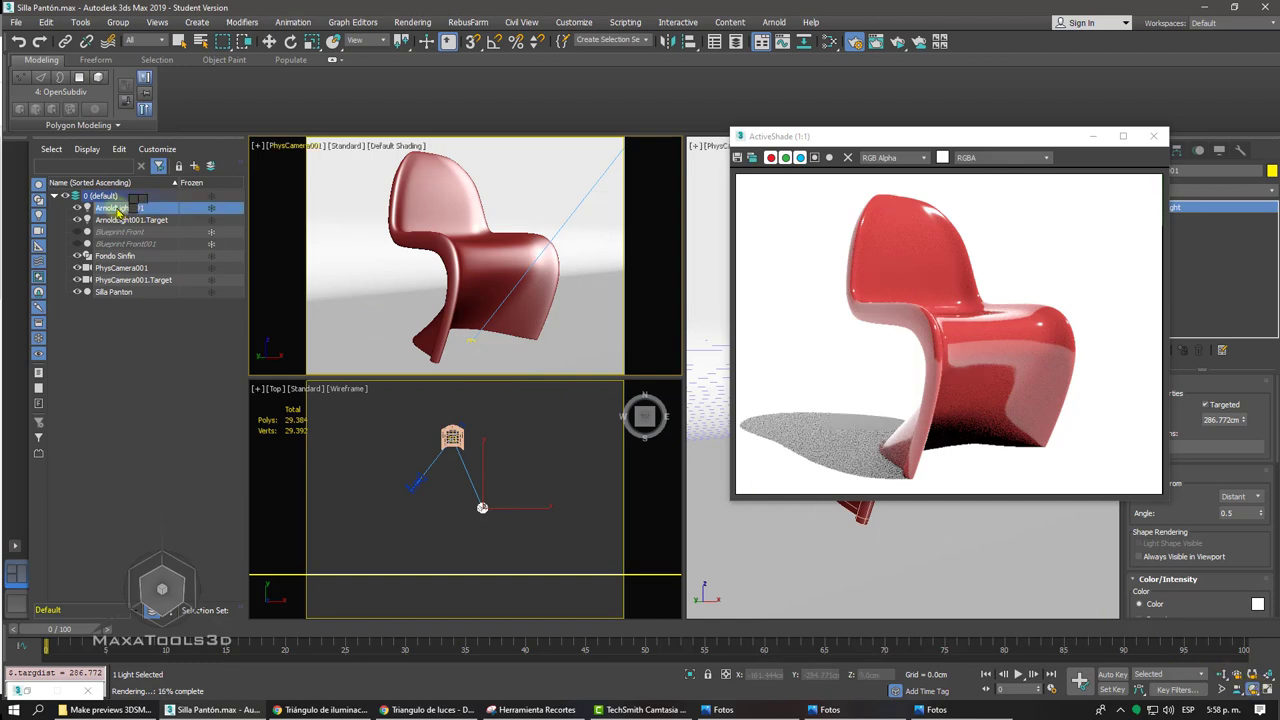
- Rename ArnoldLight001 to 'ArnoldLight Ppal', its target becoming 'ArnoldLight Ppal.Target'
right_click(118, 210)
left_click(176, 259)
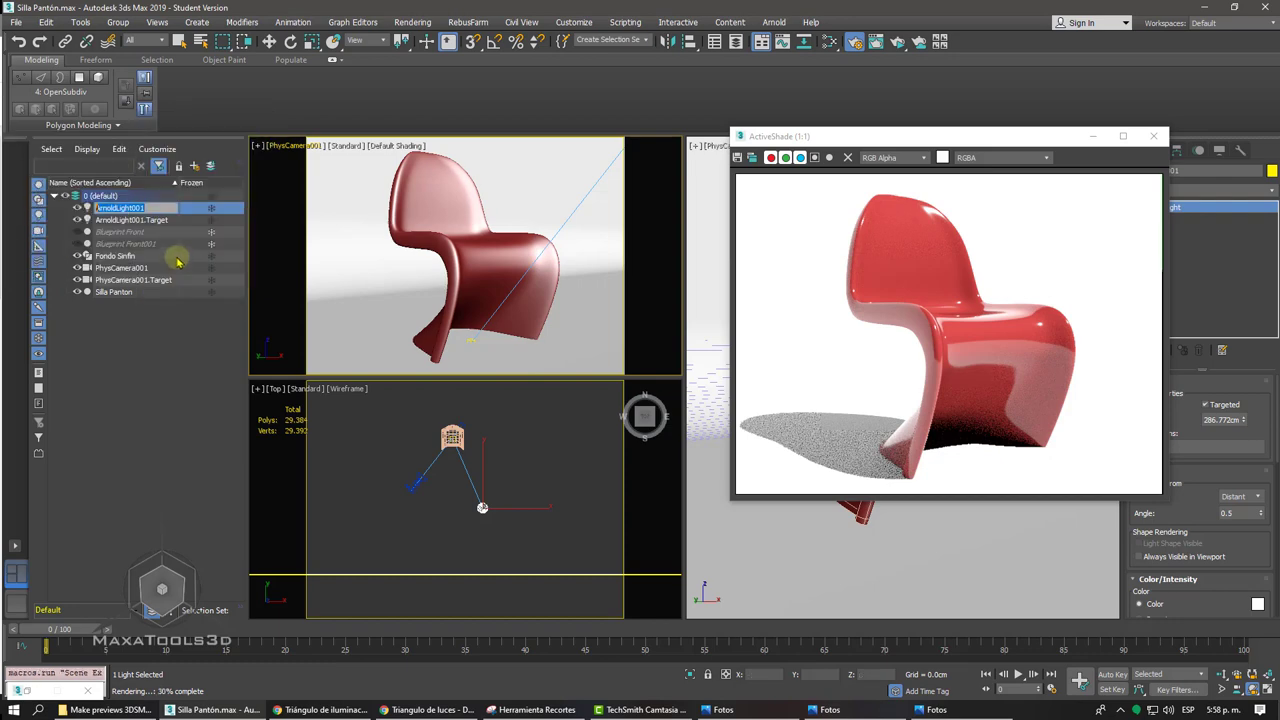
left_click_drag(160, 212, 158, 218)
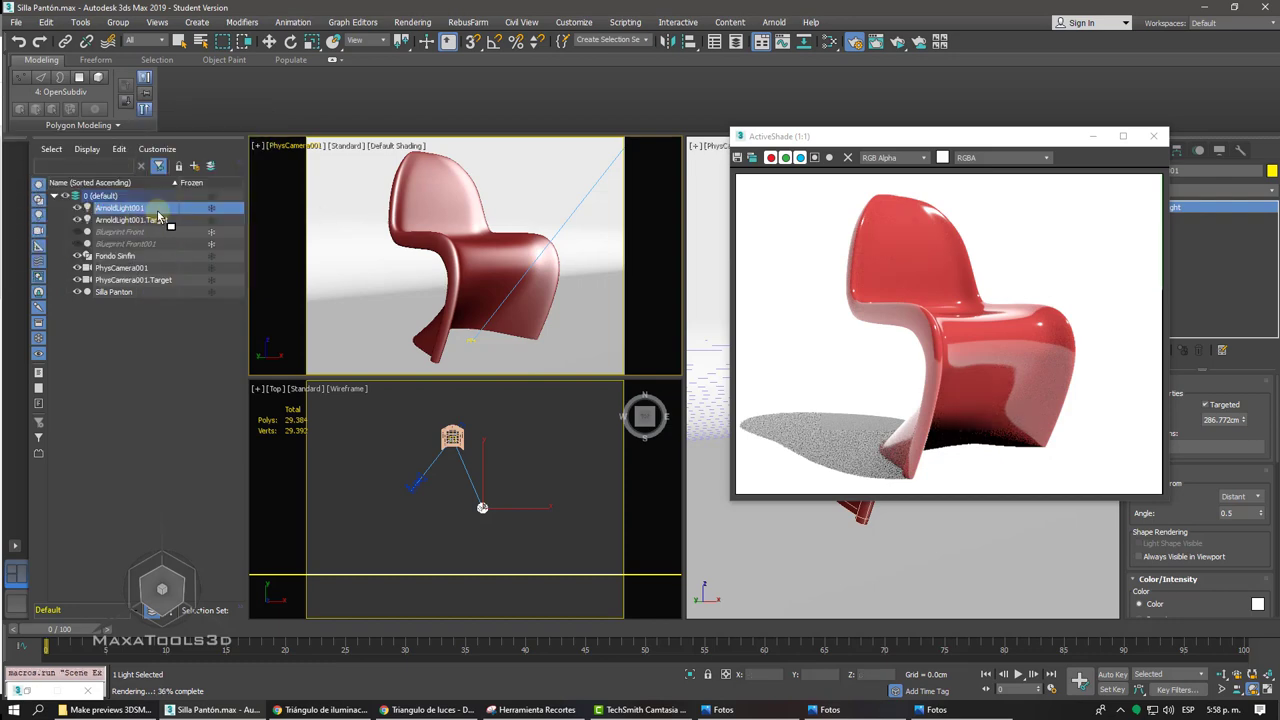
left_click(150, 208)
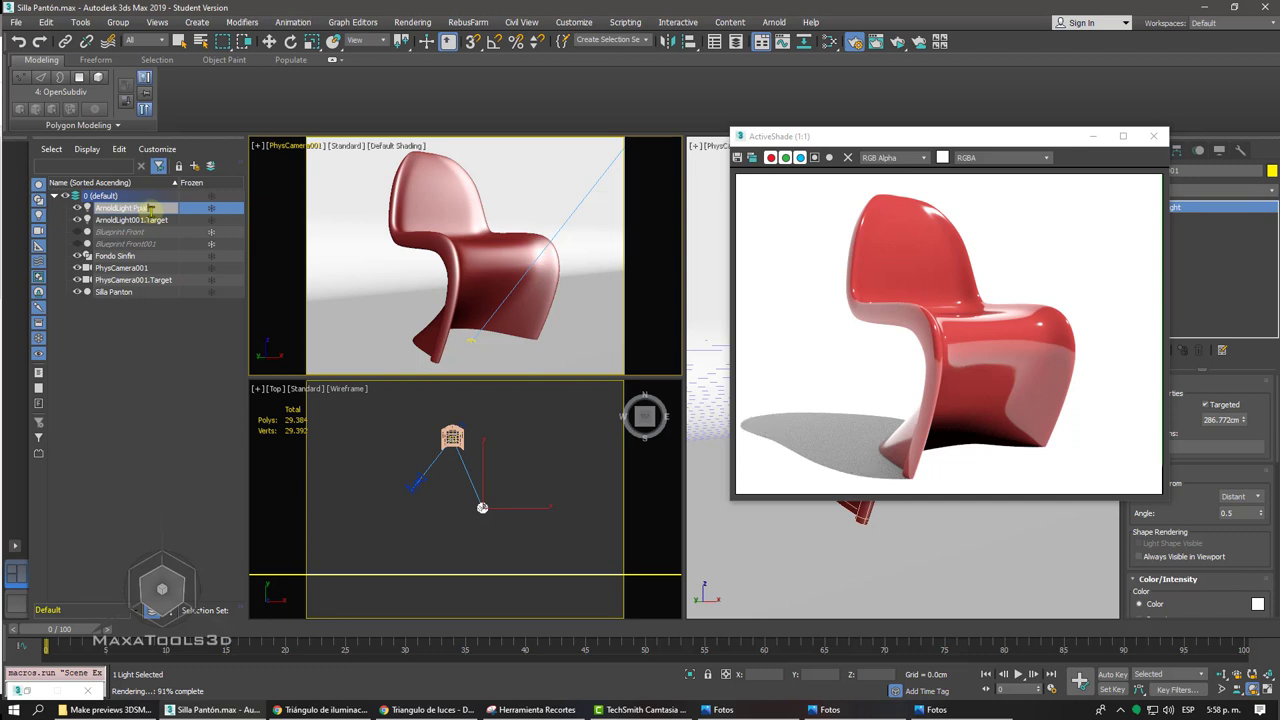
key("Return")
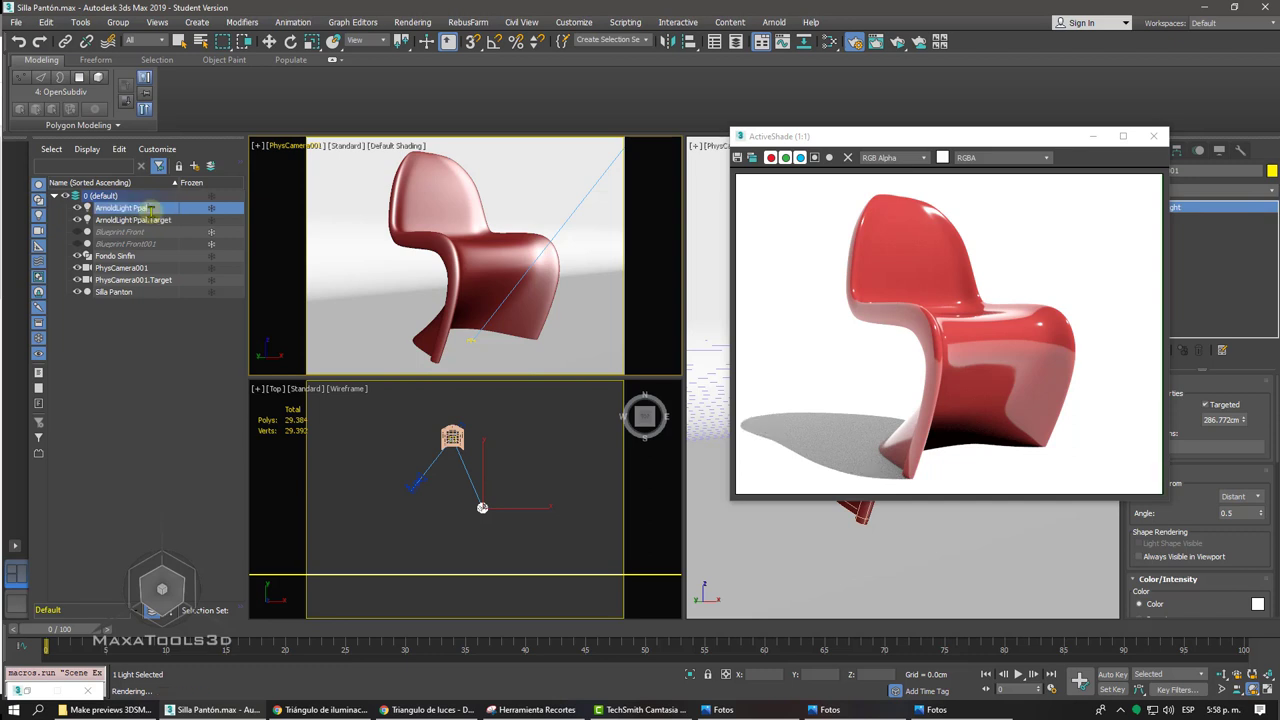
left_click(132, 220)
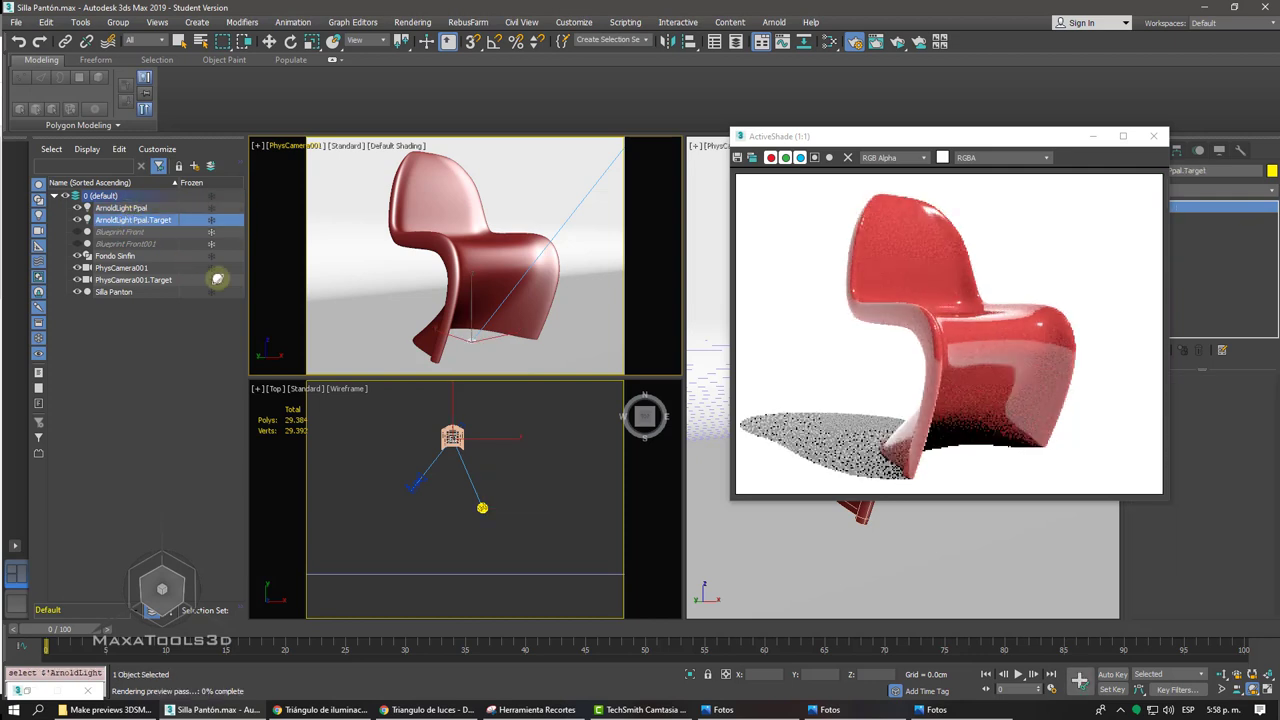
- Select the ArnoldLight Ppal light and restart the ActiveShade render
key("w")
left_click(454, 437)
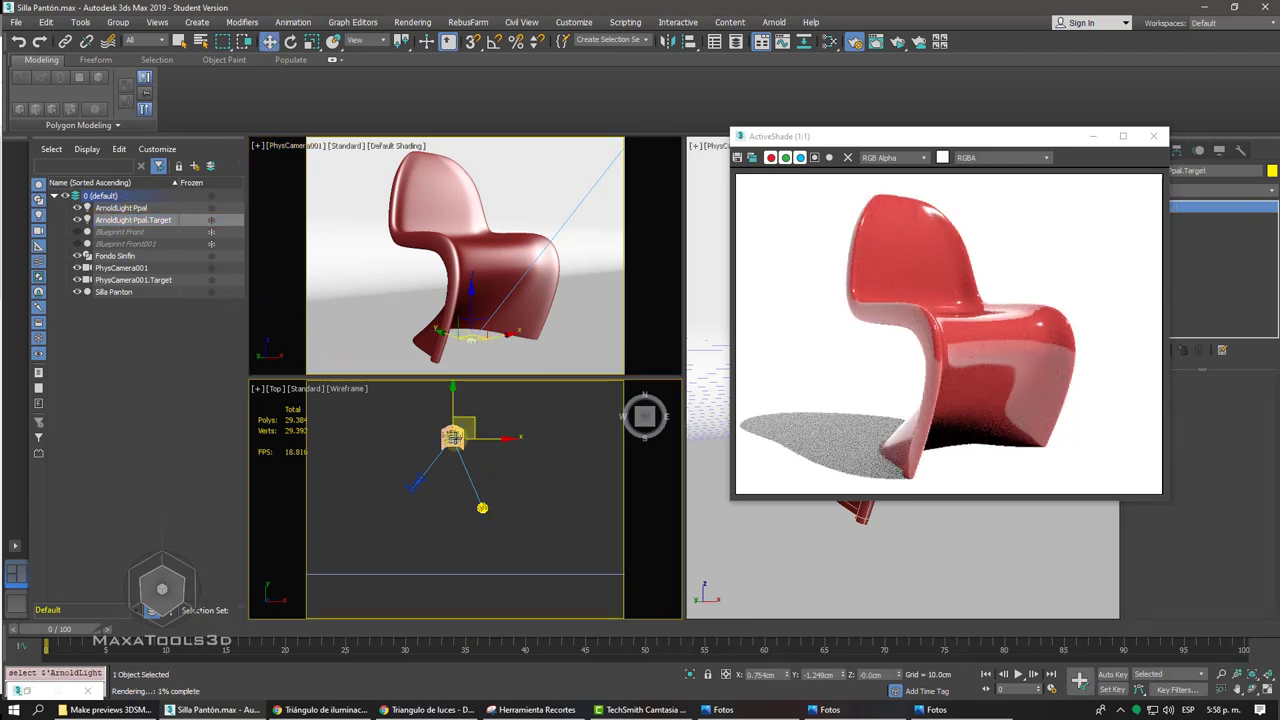
left_click(482, 508)
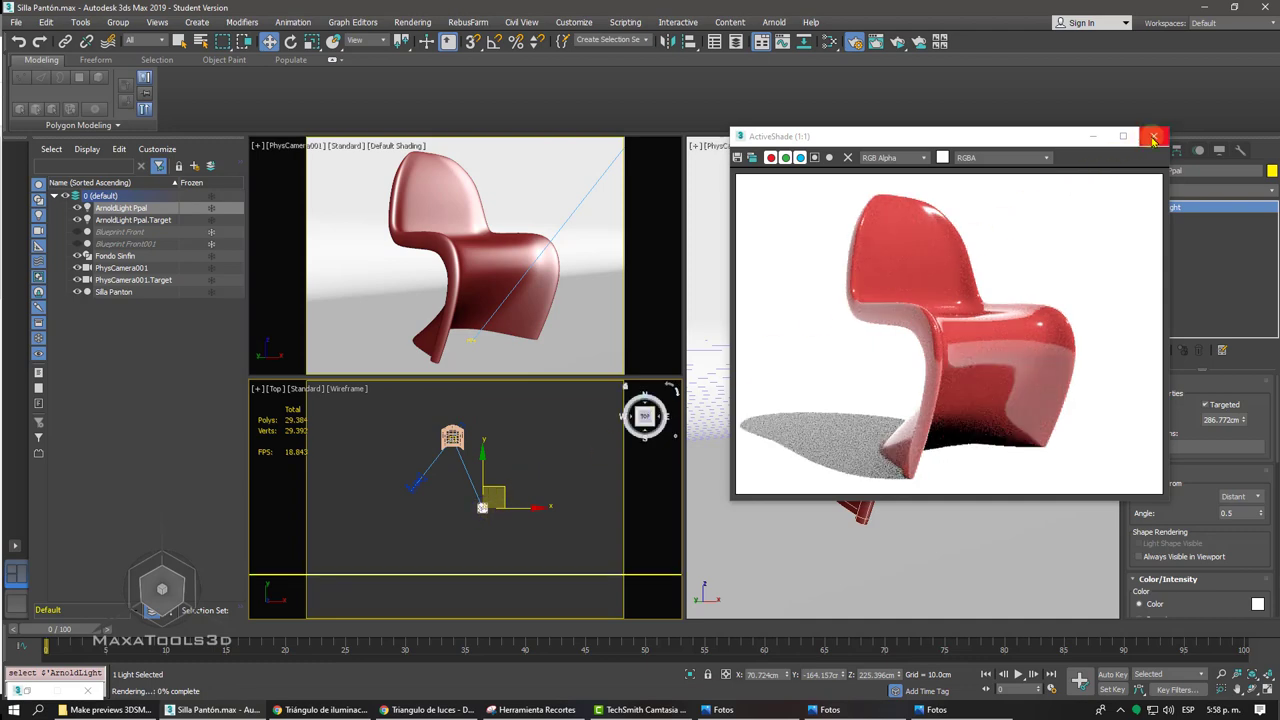
left_click(1153, 138)
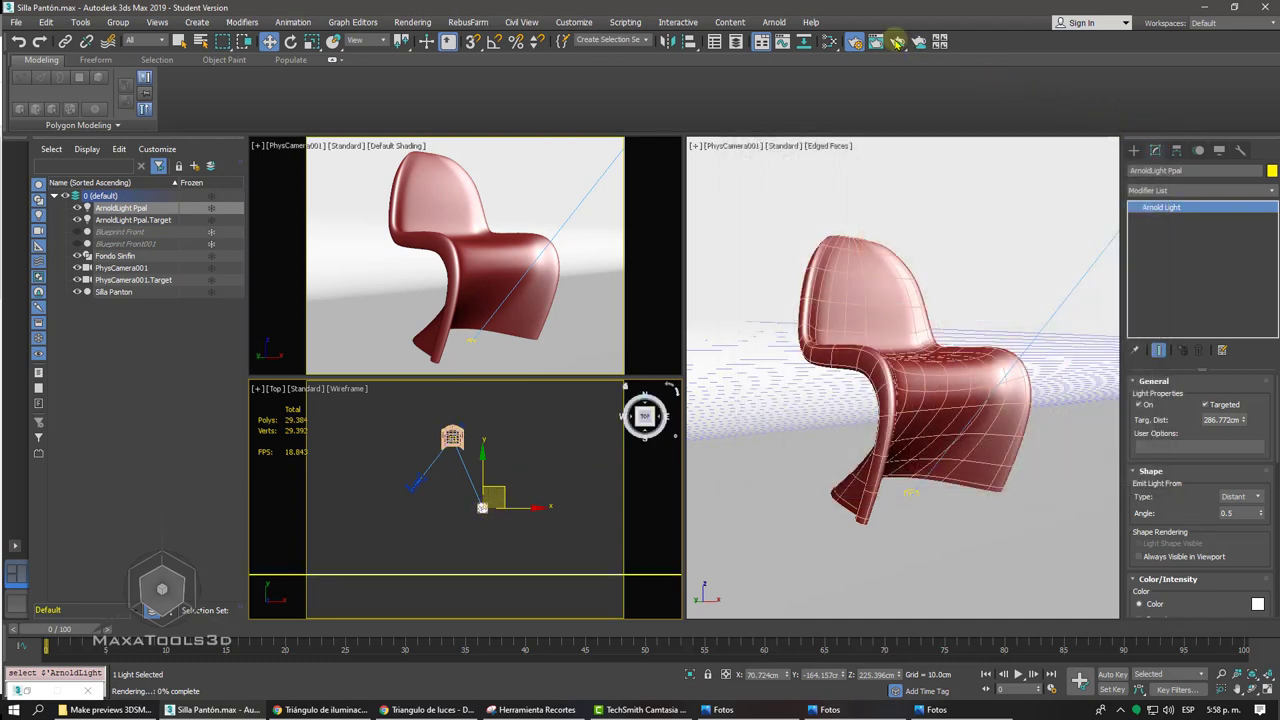
left_click(897, 41)
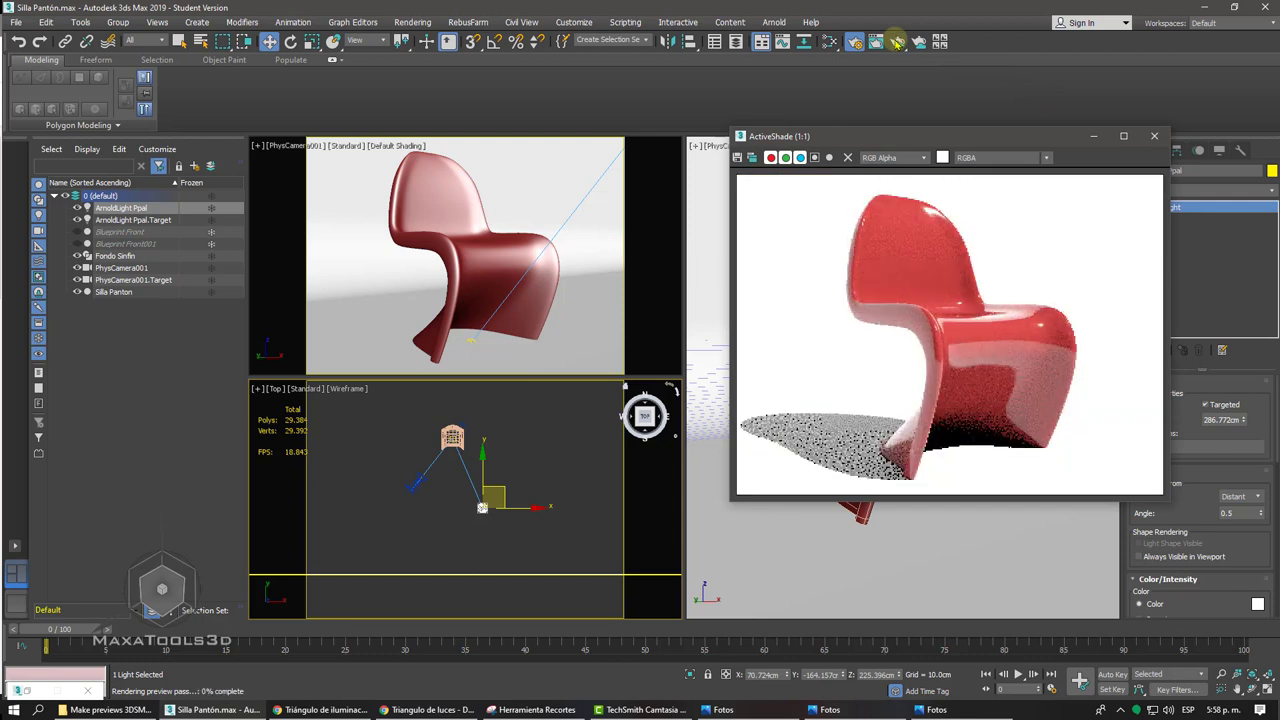
- Move the ActiveShade window to the lower left, leaving the camera viewport uncovered
mouse_move(853, 140)
left_mouse_down()
mouse_move(126, 66)
mouse_move(378, 37)
left_mouse_up()
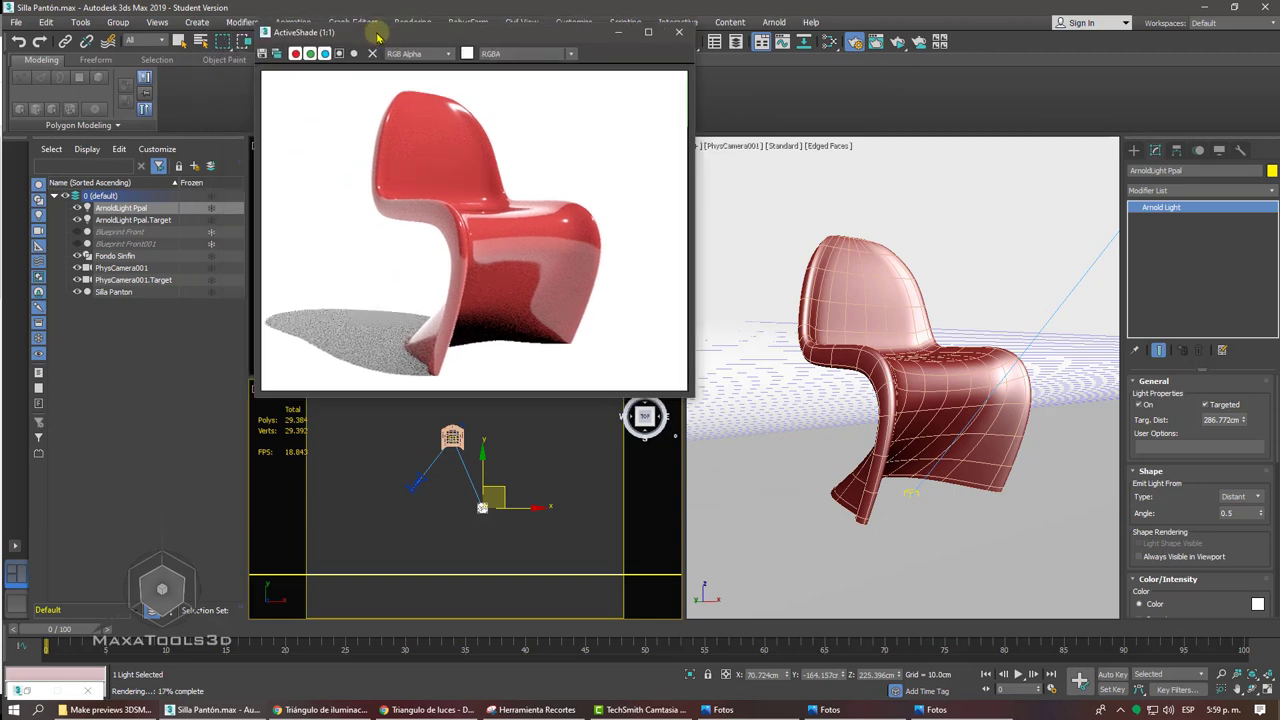
mouse_move(262, 32)
left_mouse_down()
mouse_move(286, 145)
mouse_move(238, 282)
mouse_move(188, 355)
left_mouse_up()
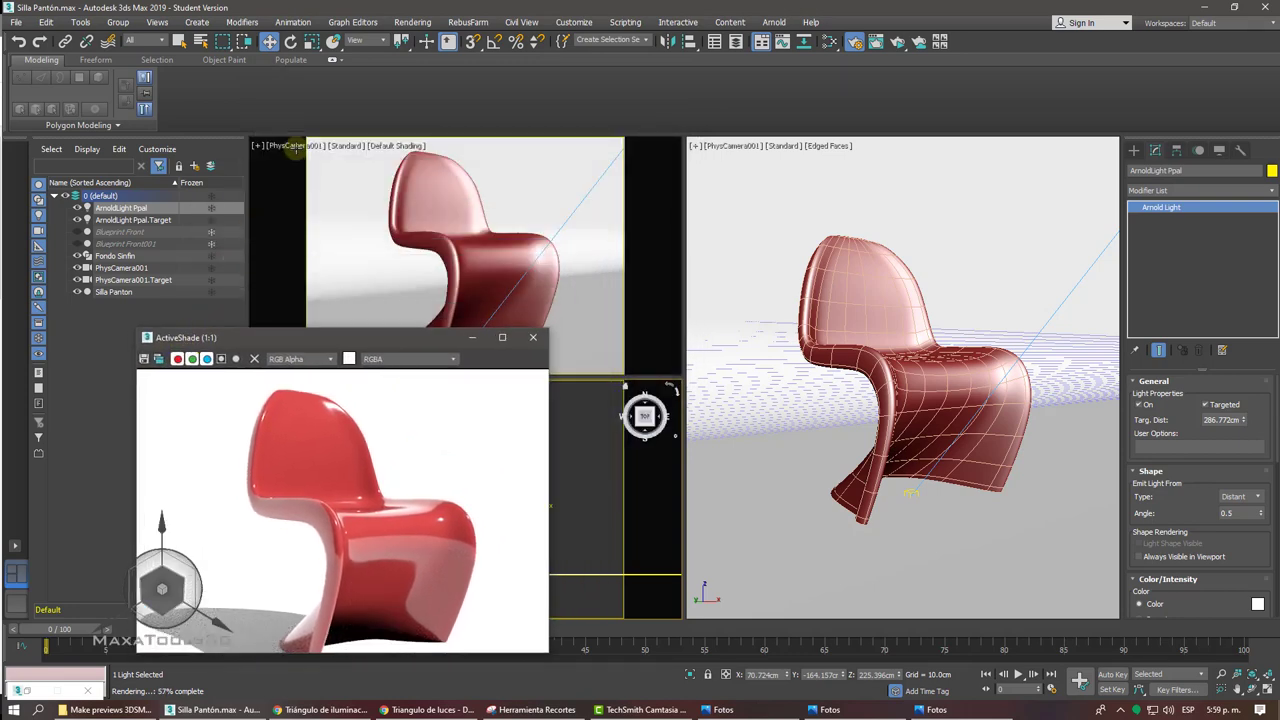
left_click(296, 149)
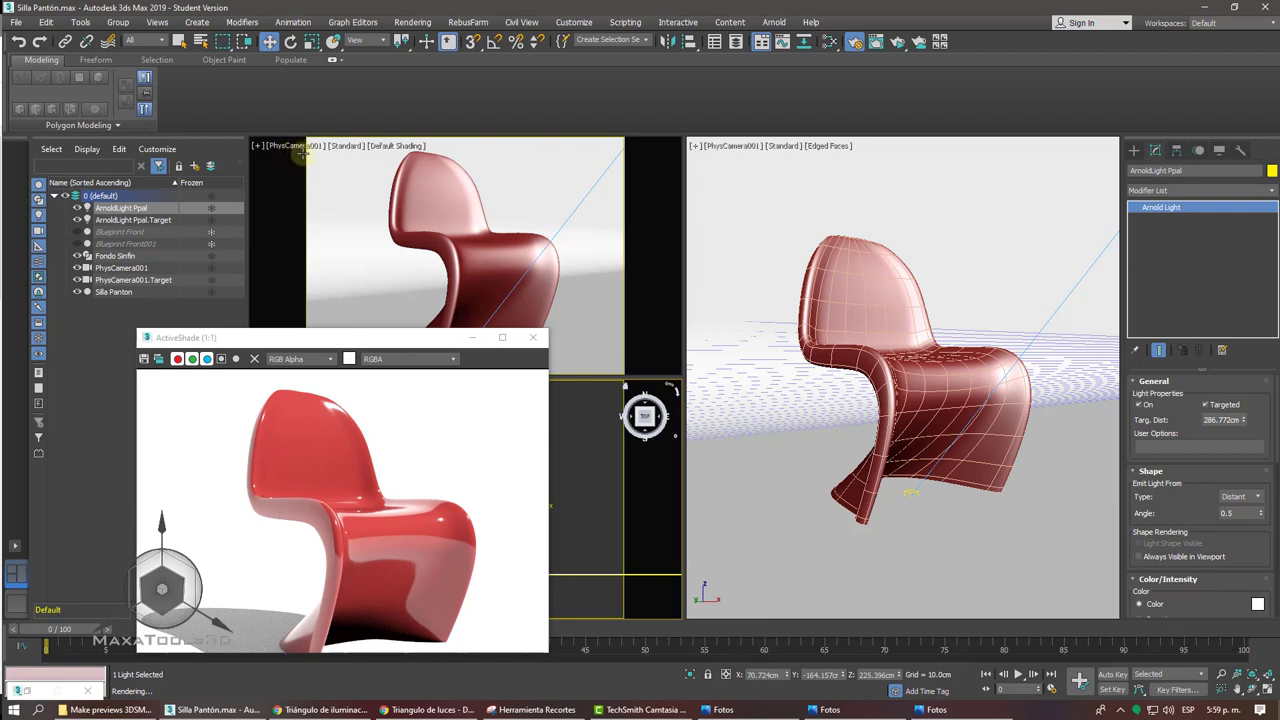
left_click_drag(422, 345, 362, 336)
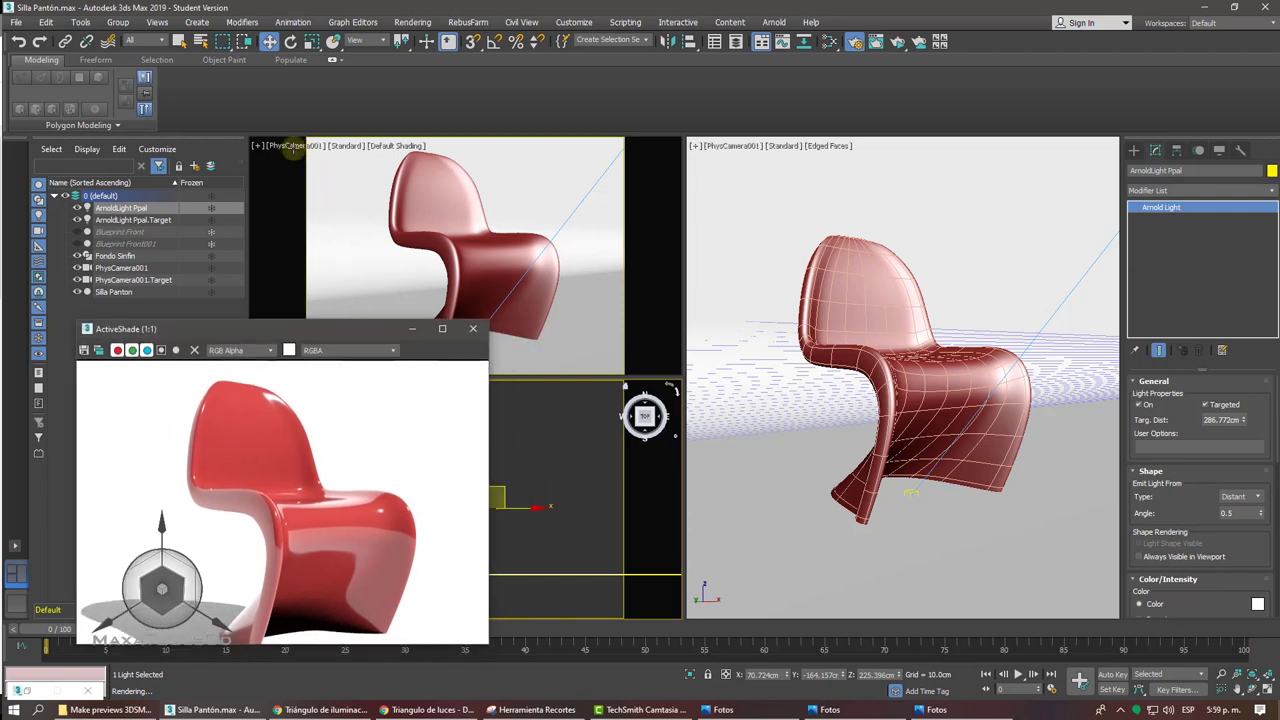
left_click(296, 147)
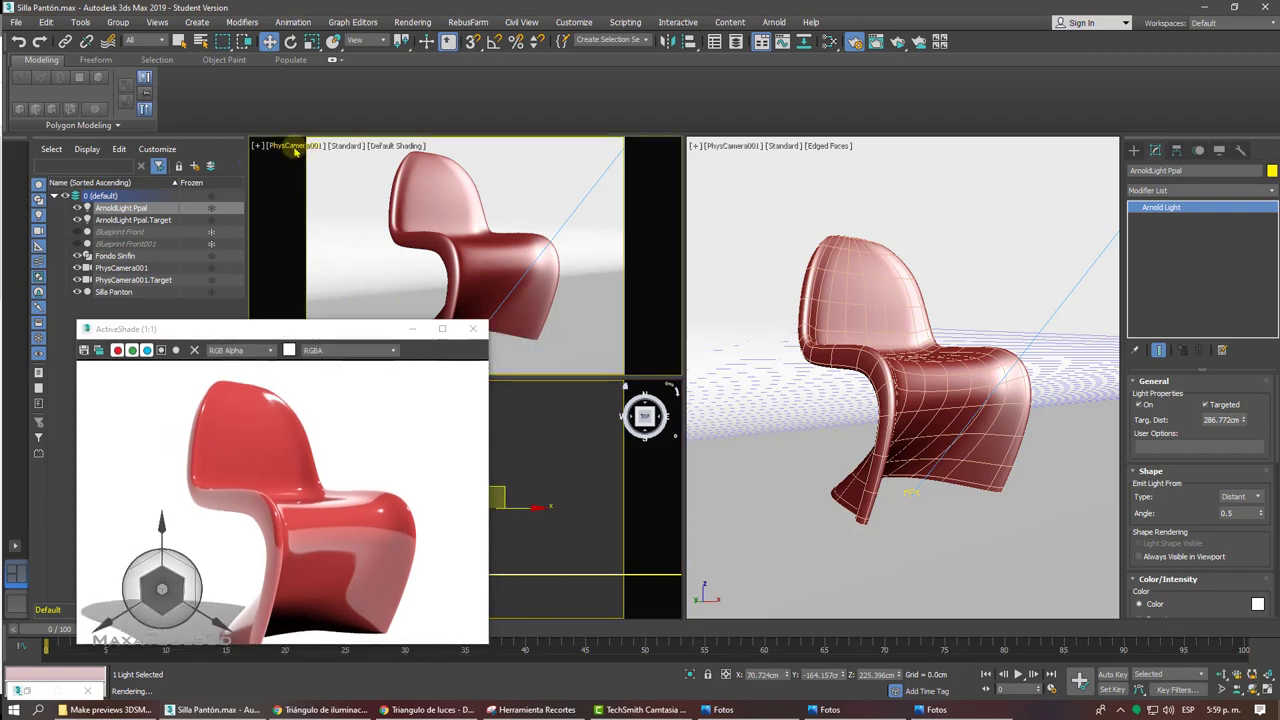
left_click(296, 147)
mouse_move(331, 158)
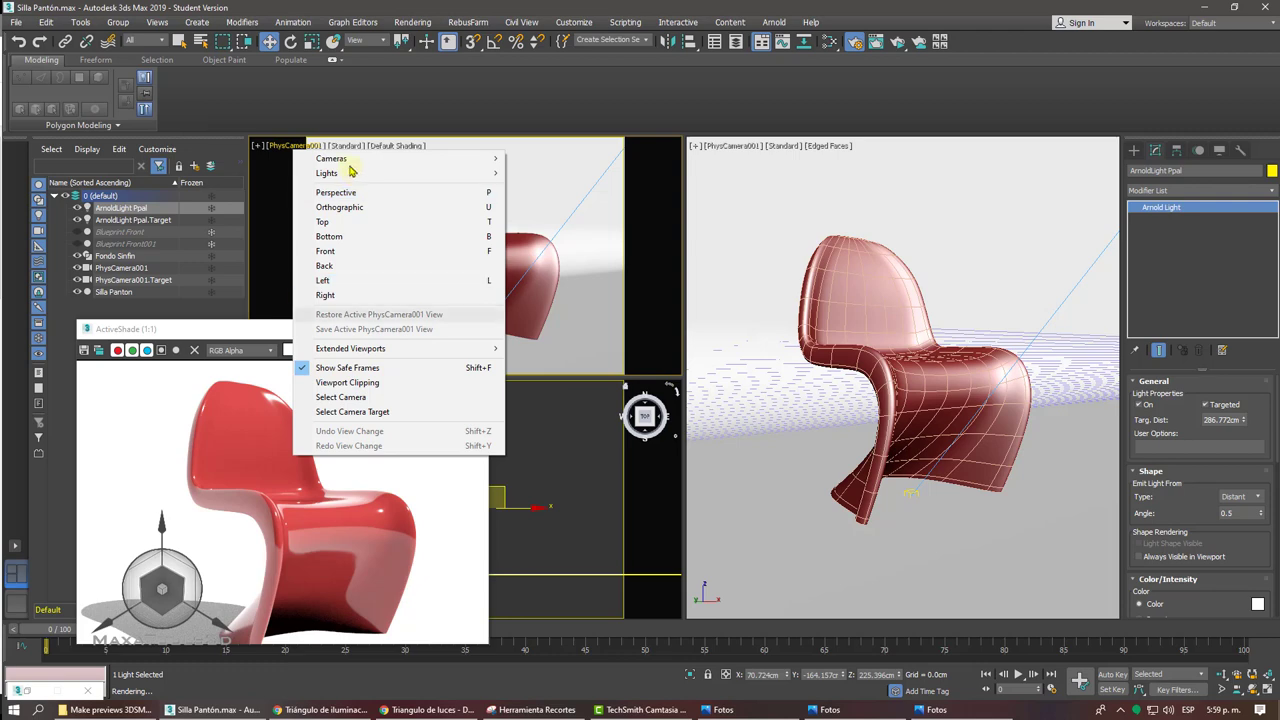
- Show ActiveShade in the camera viewport, reposition the key light, and Shift-drag a copy opposite it
left_click(341, 148)
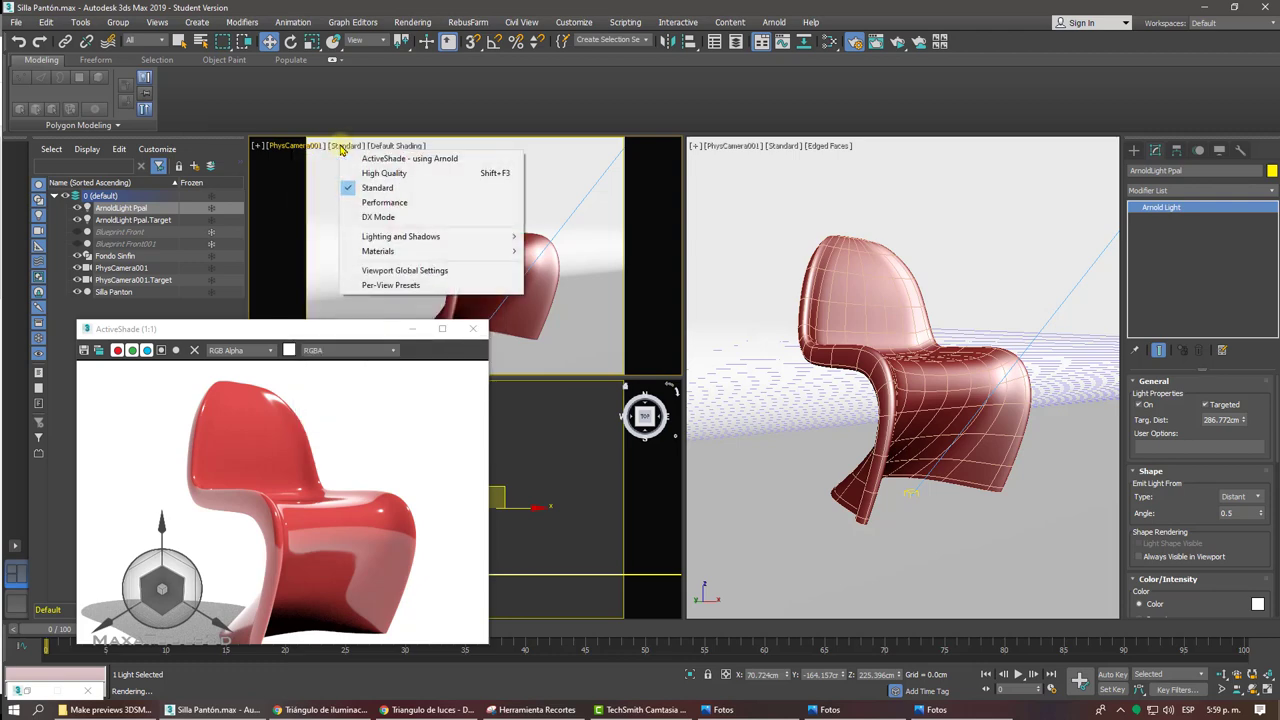
left_click(375, 160)
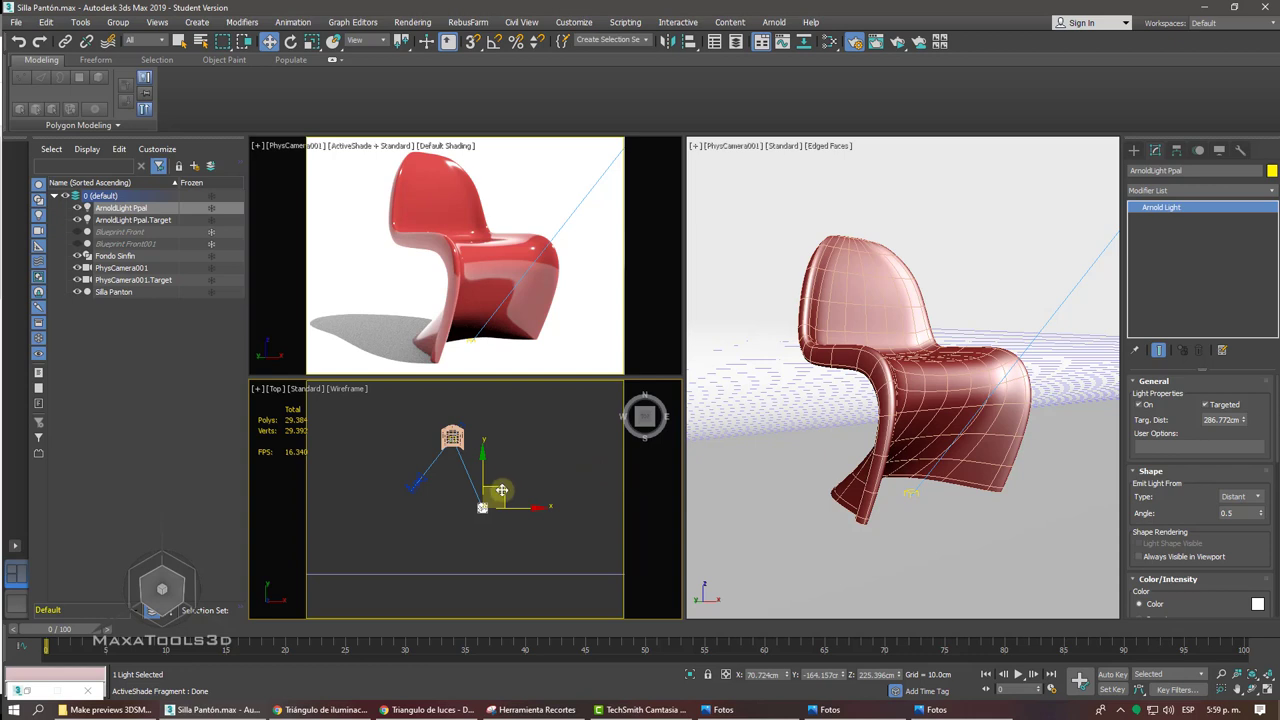
mouse_move(501, 490)
left_mouse_down()
mouse_move(492, 512)
mouse_move(495, 499)
left_mouse_up()
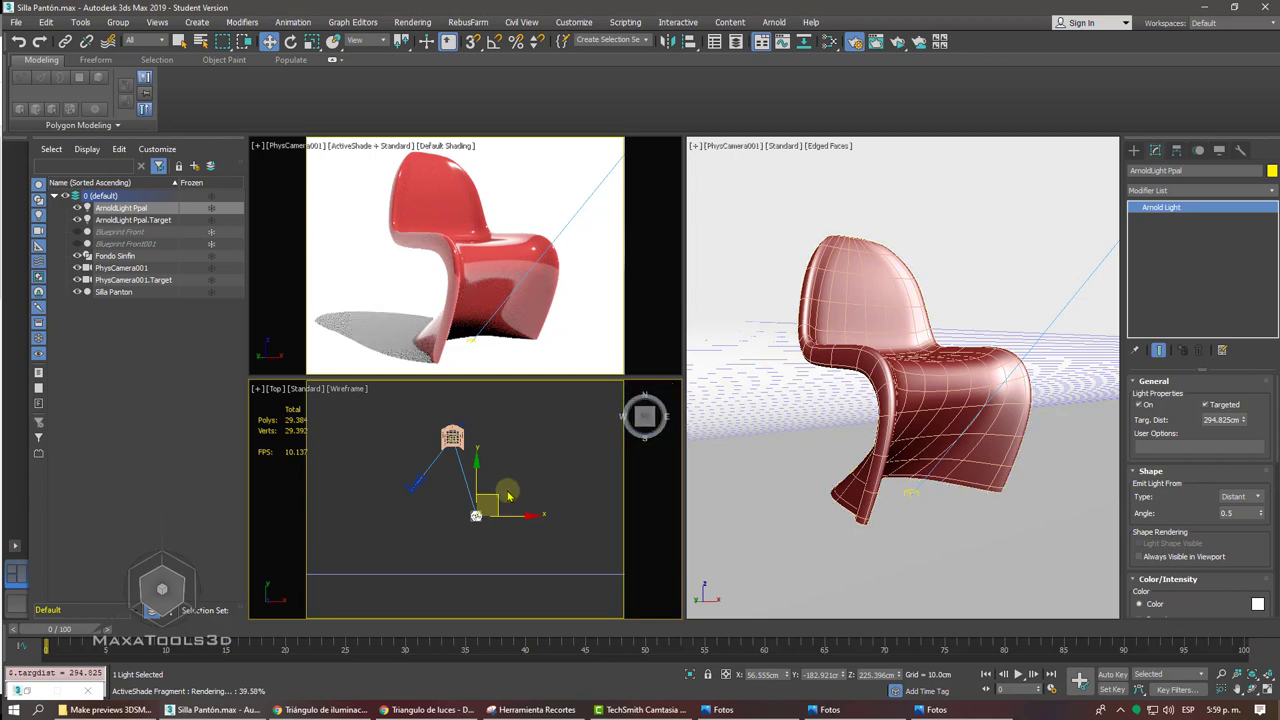
left_click_drag(498, 493, 491, 482)
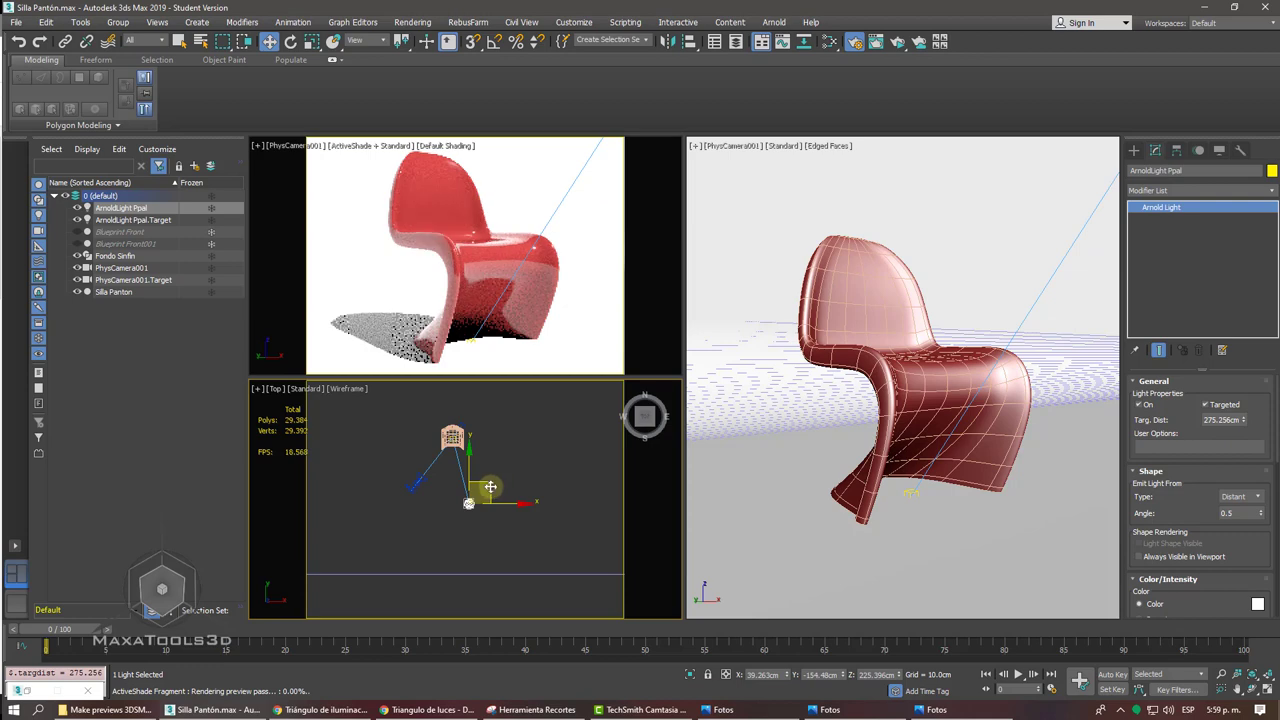
left_click_drag(491, 482, 499, 476)
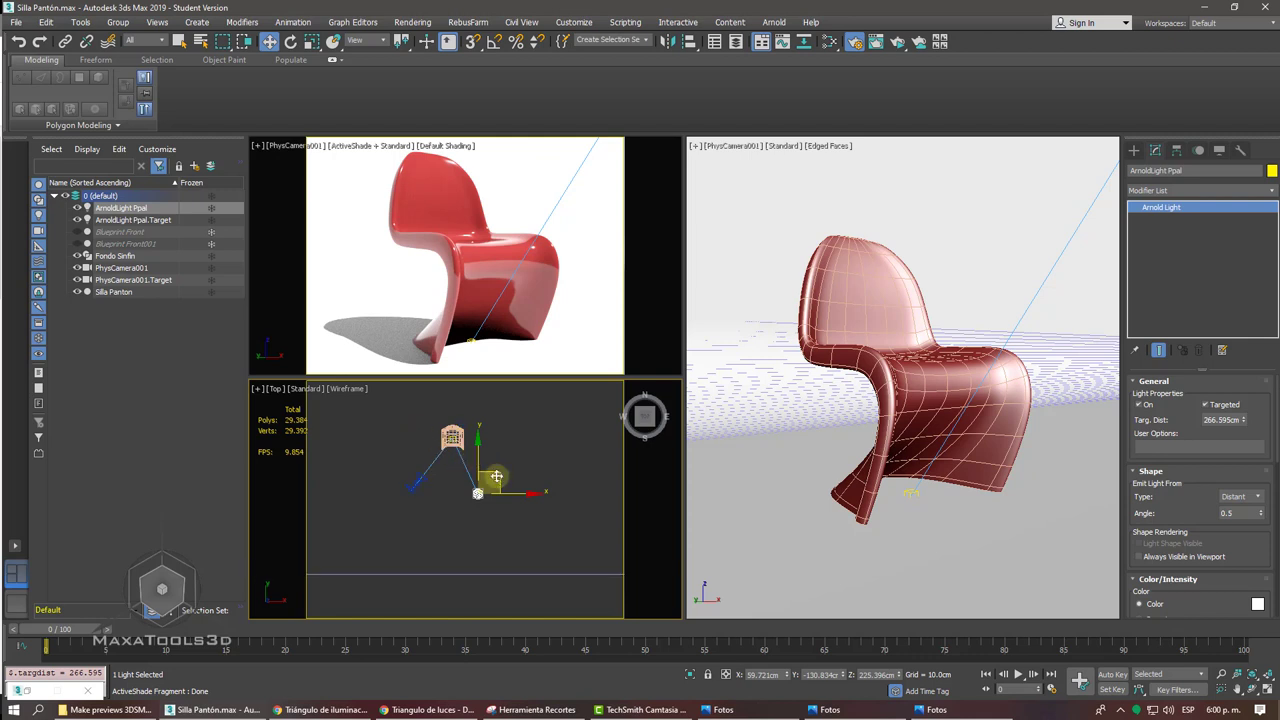
left_click_drag(496, 476, 413, 433)
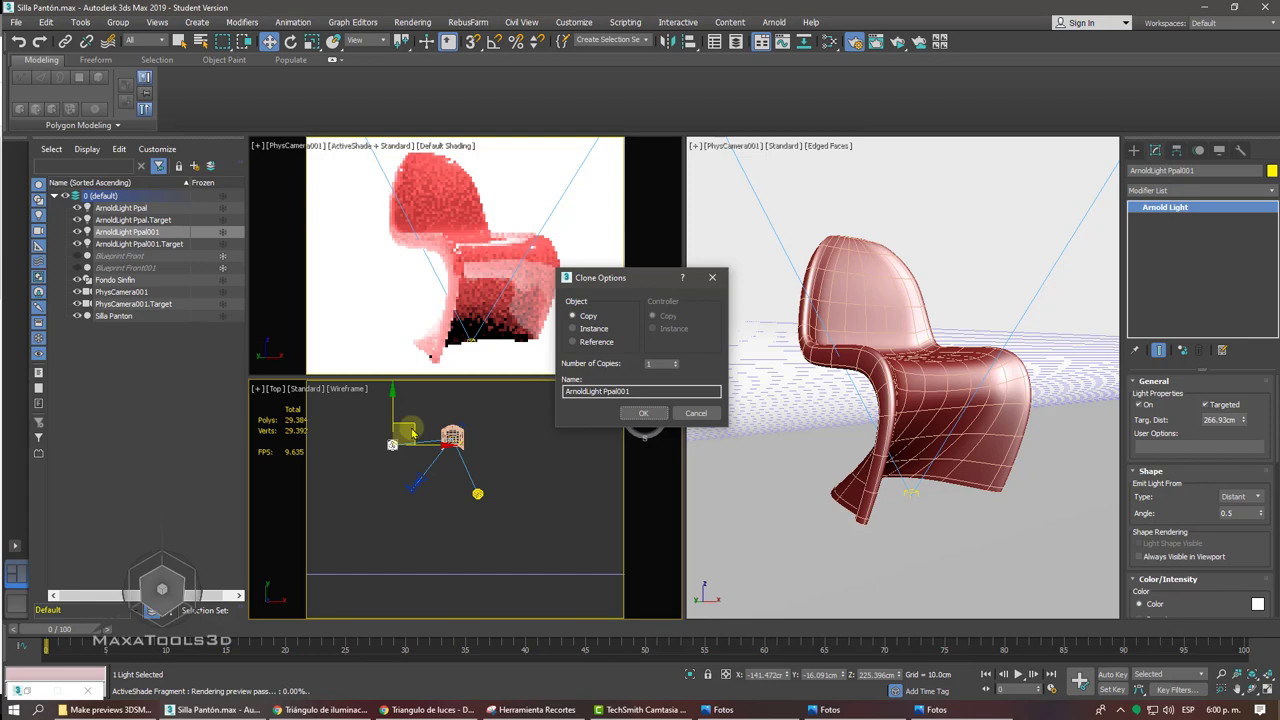
- Name the cloned light 'ArnoldLight Secundaria' and confirm the copy
left_click_drag(603, 392, 660, 403)
type("Secund")
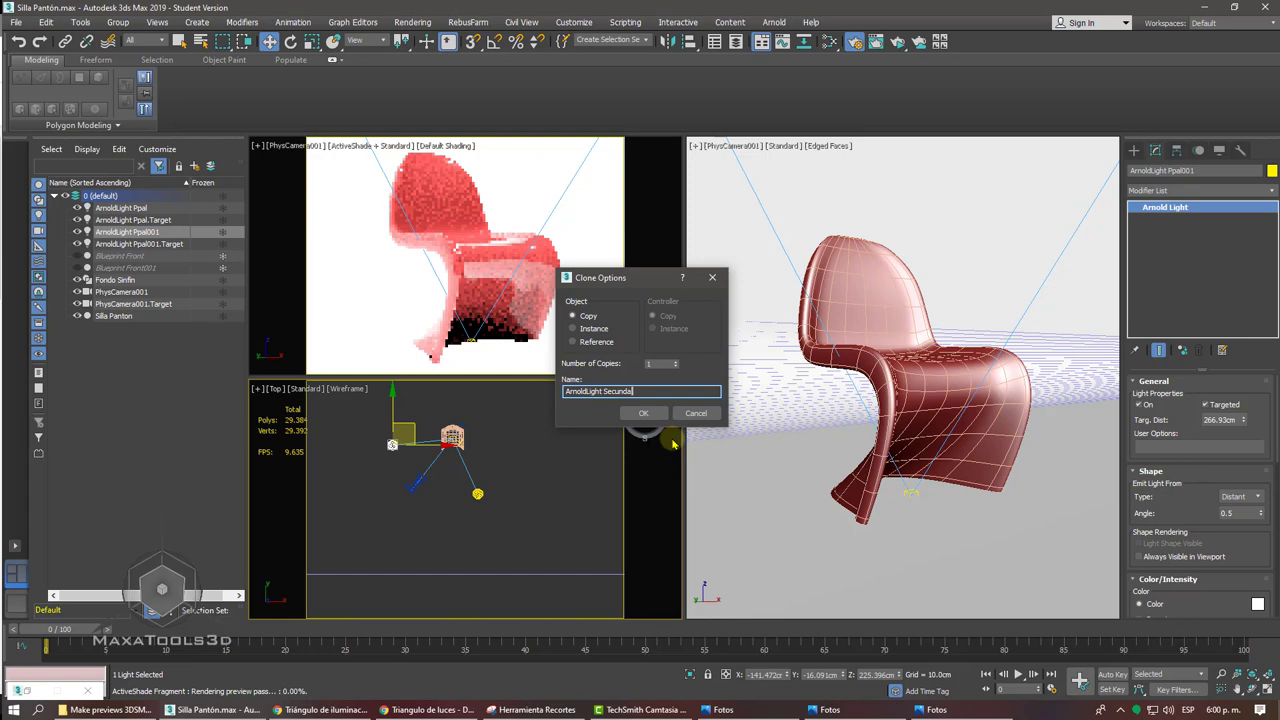
type("rn")
type("o")
key("Return")
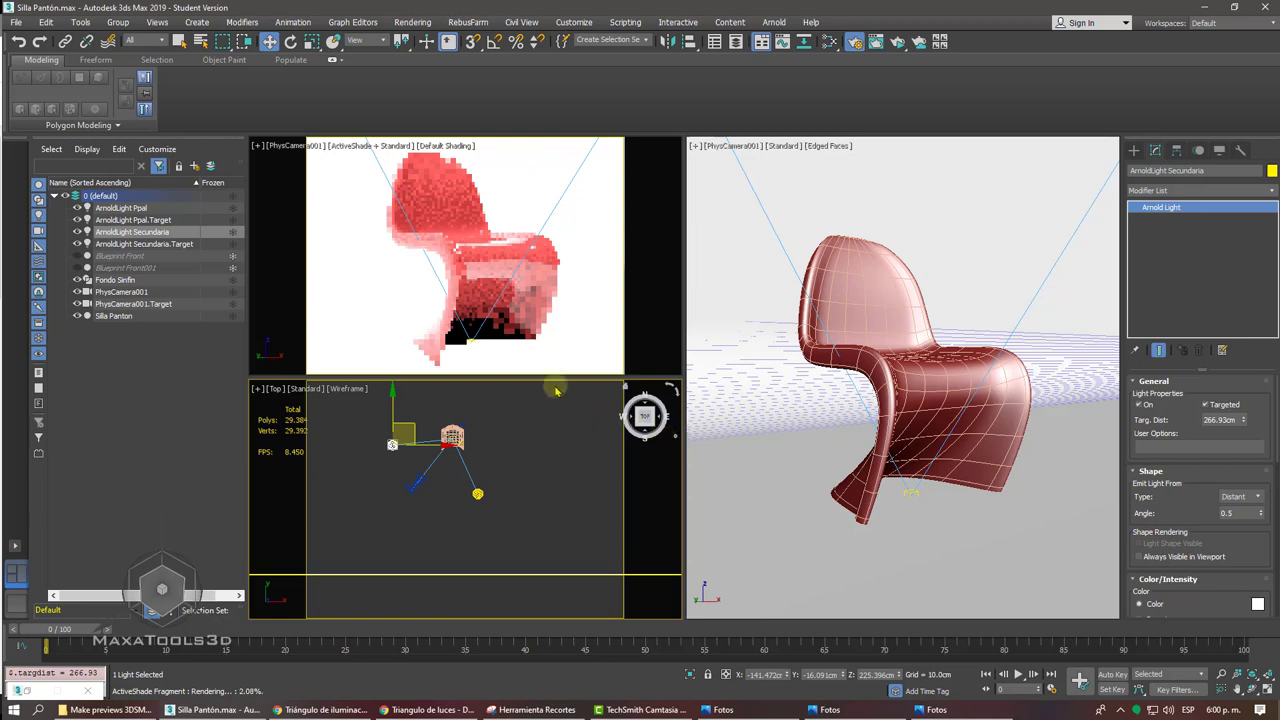
left_click(120, 196)
- Rename the main light to 'ArnoldLight Ppal (Key Light)'
left_click(120, 208)
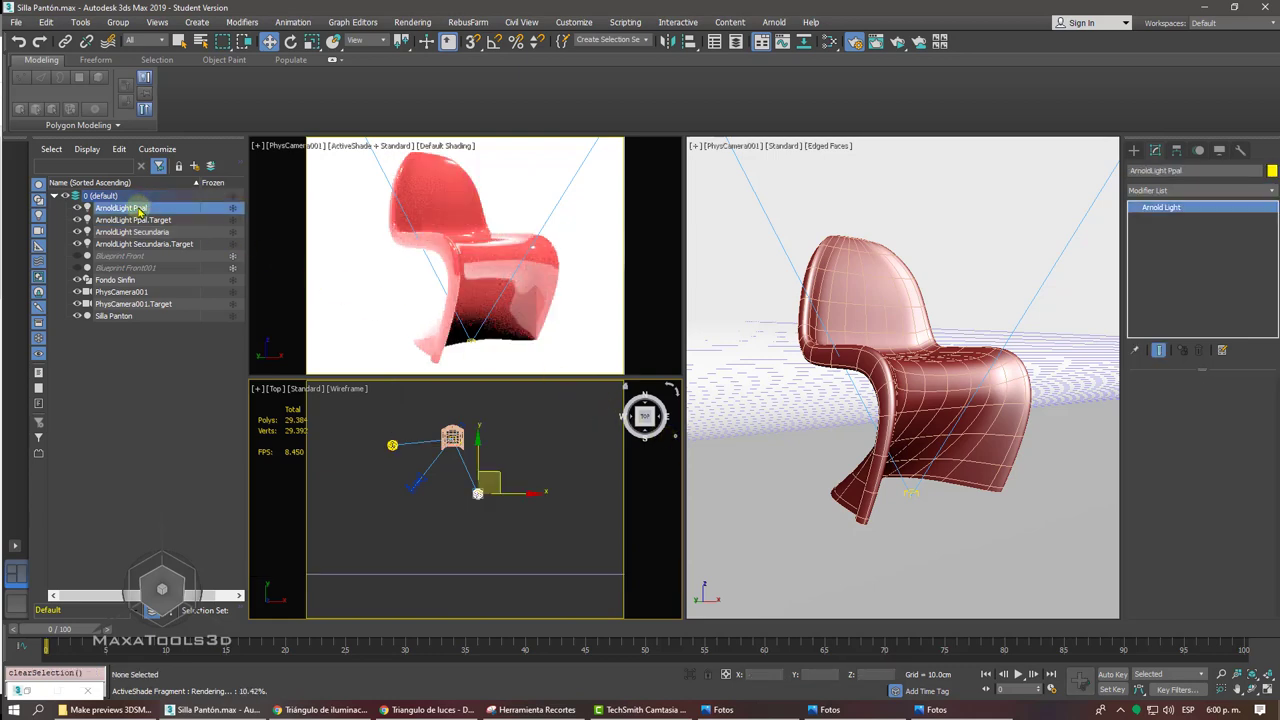
right_click(147, 219)
left_click(160, 259)
type("(Key Light)")
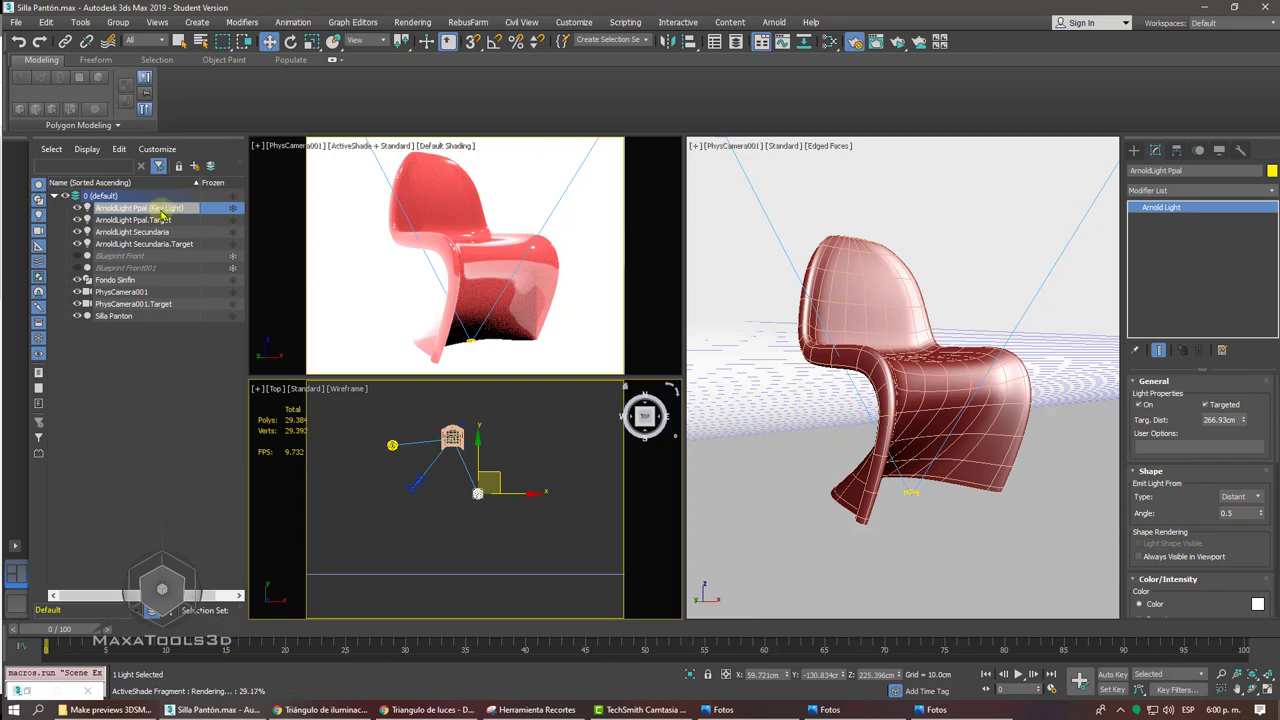
key("Return")
- Rename the secondary light to 'ArnoldLight Secundaria (Fill Light)' and widen the Name column
left_click(162, 233)
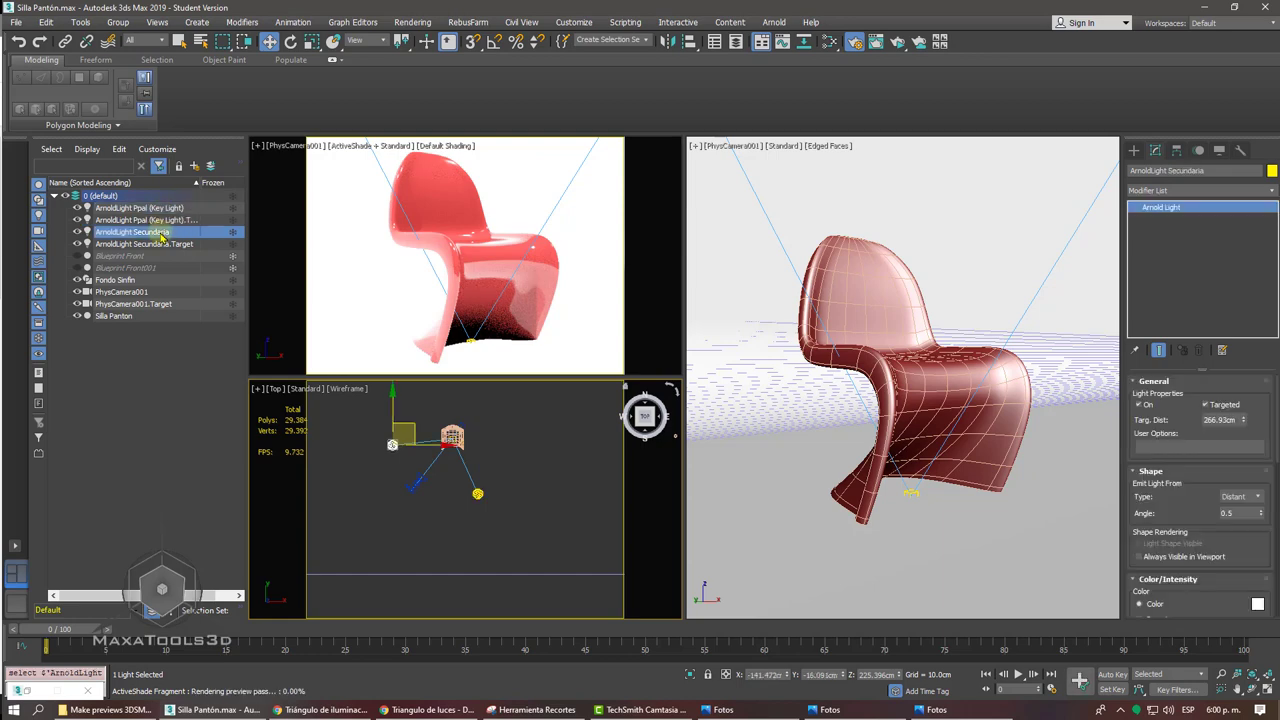
right_click(162, 233)
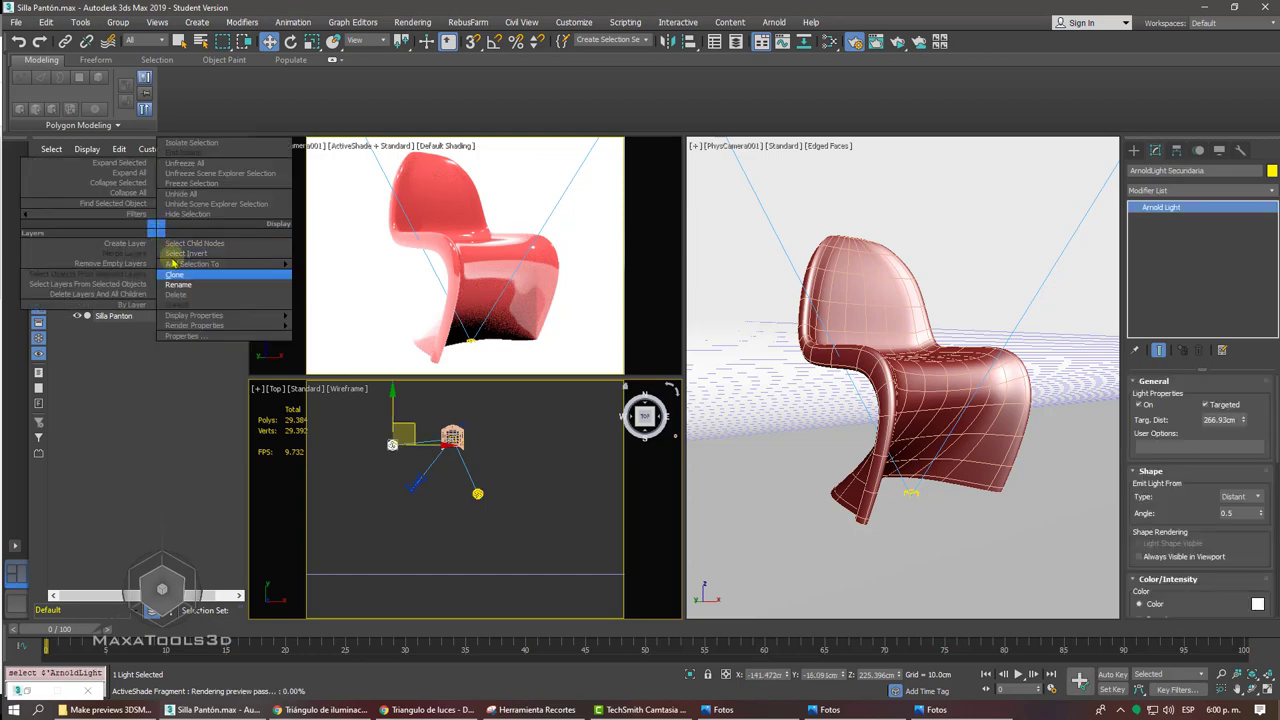
left_click(180, 275)
left_click(178, 232)
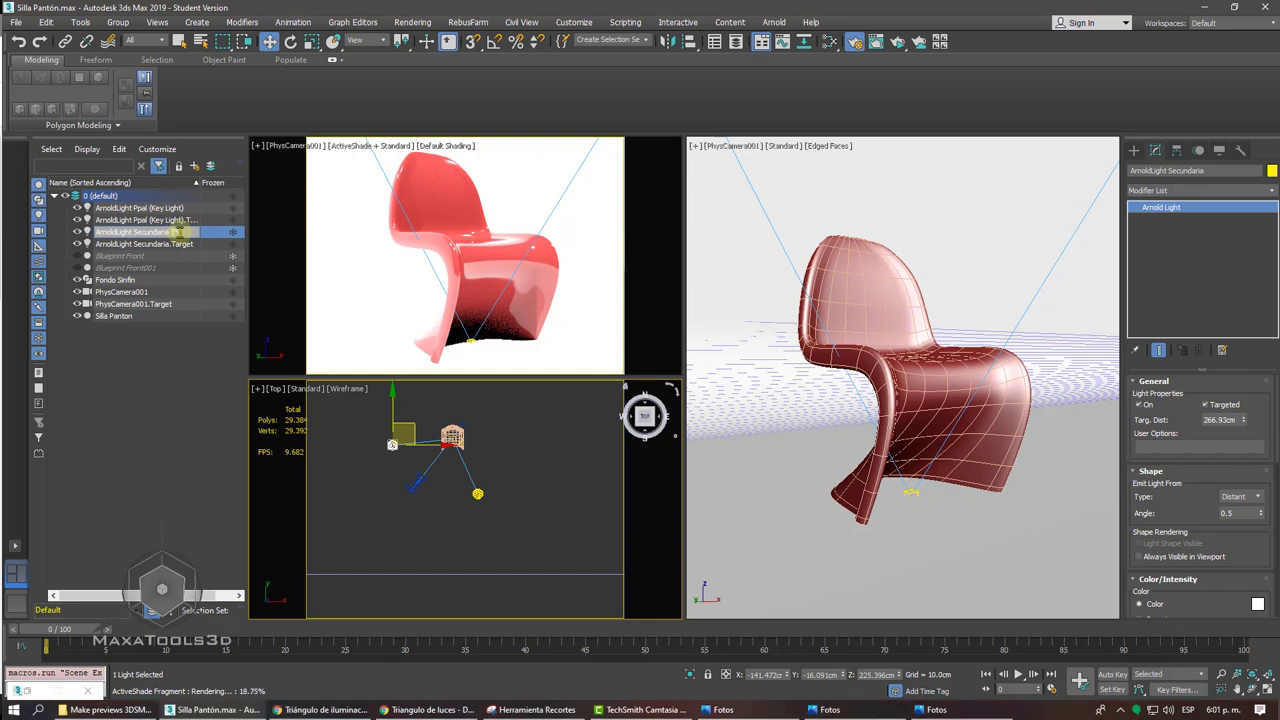
type("ill Light)")
key("Return")
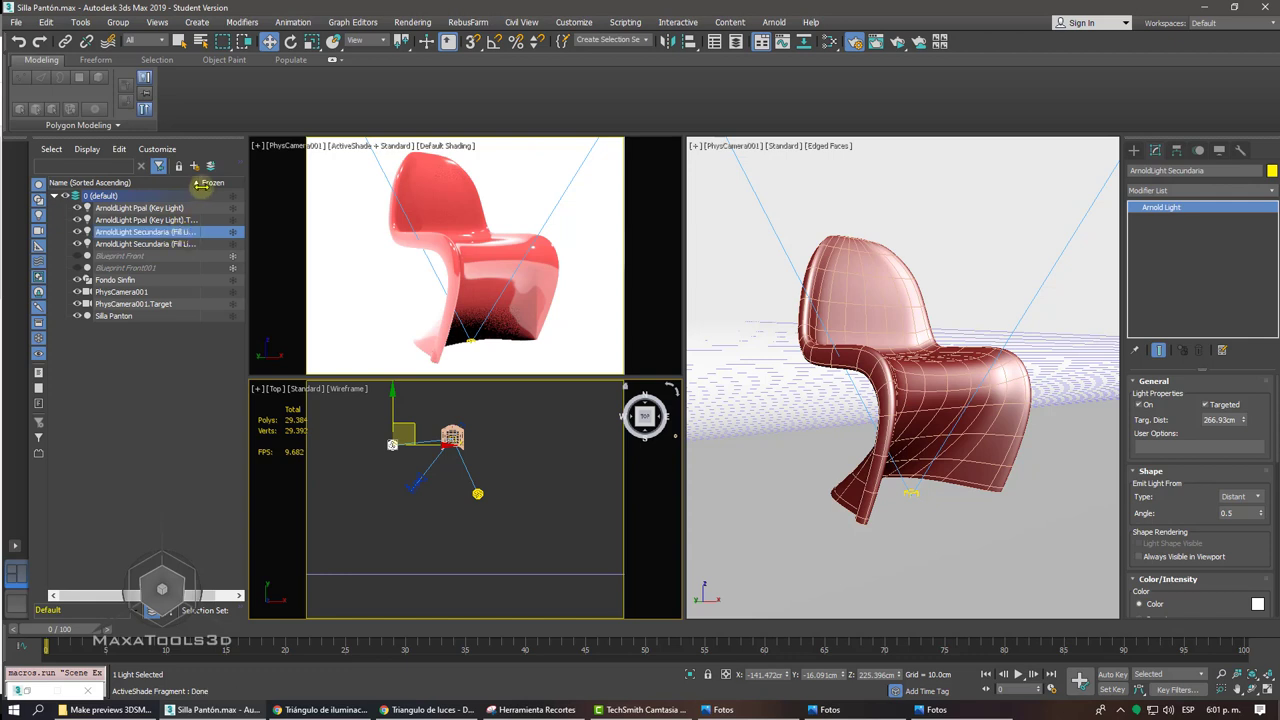
left_click_drag(194, 184, 255, 206)
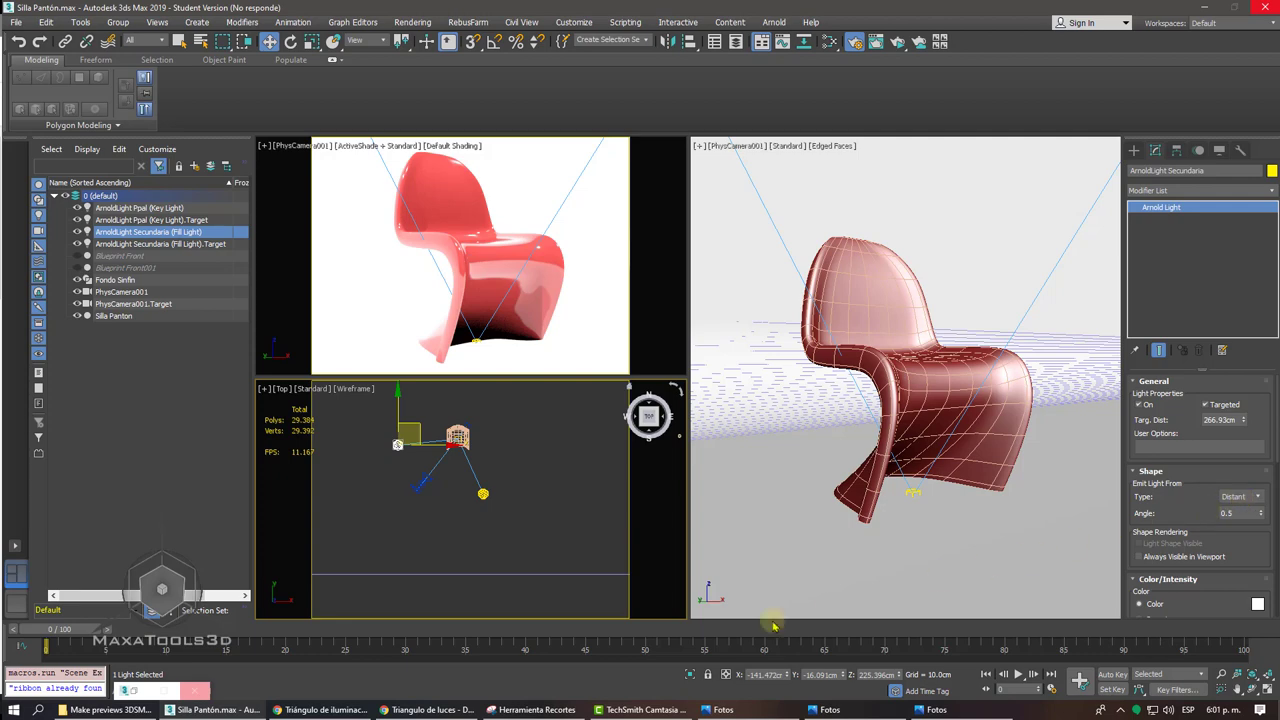
- Seek the lighting-triangle article video to the key-light section at 1:42, then minimize Chrome
left_click(410, 709)
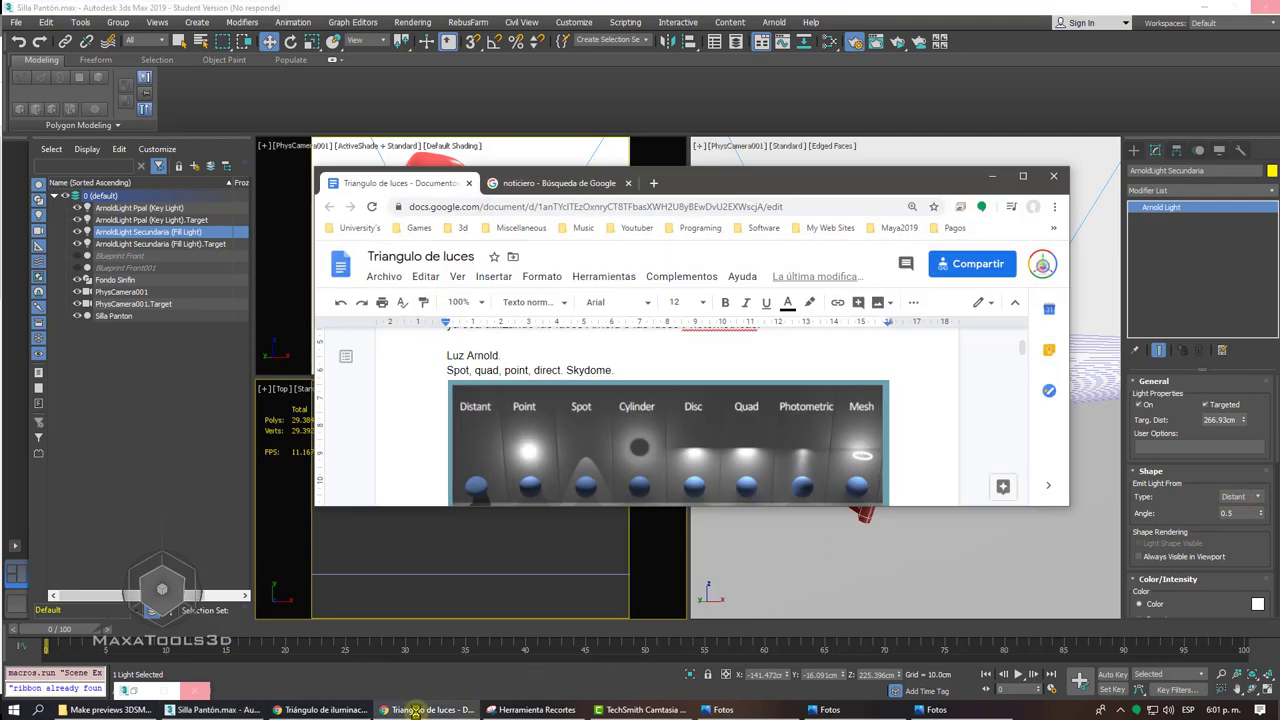
left_click(318, 709)
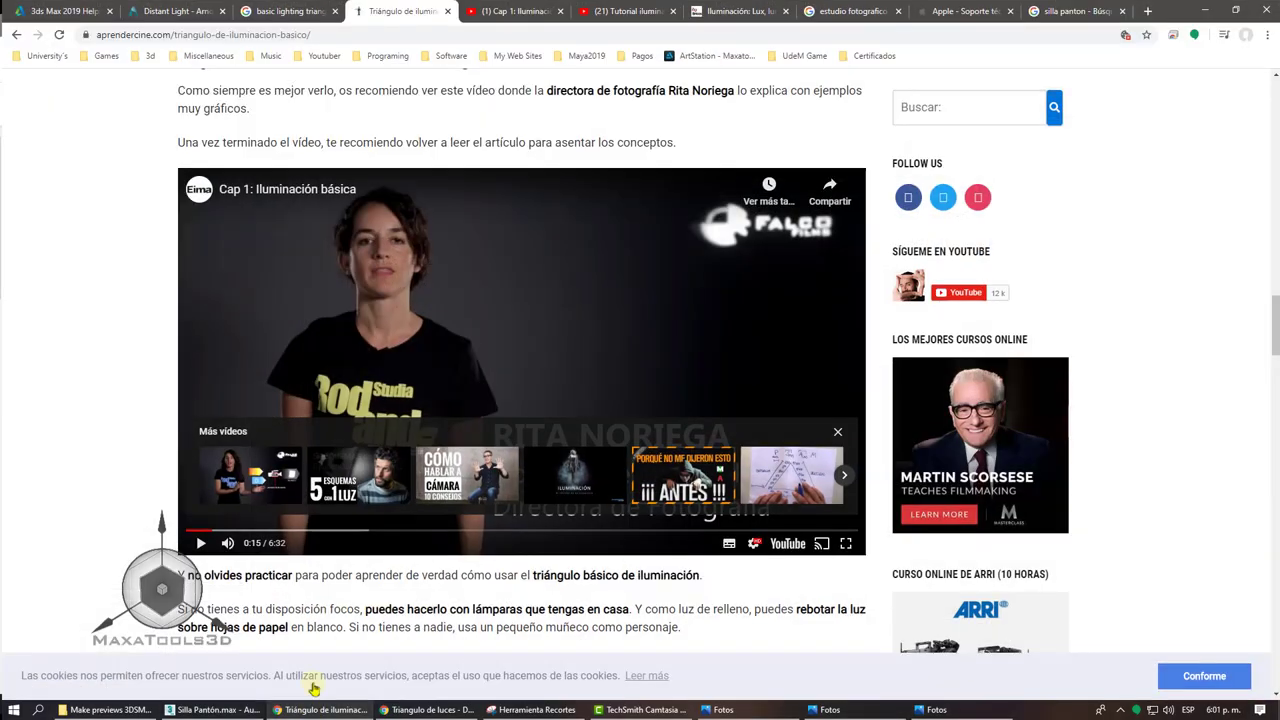
left_click(328, 532)
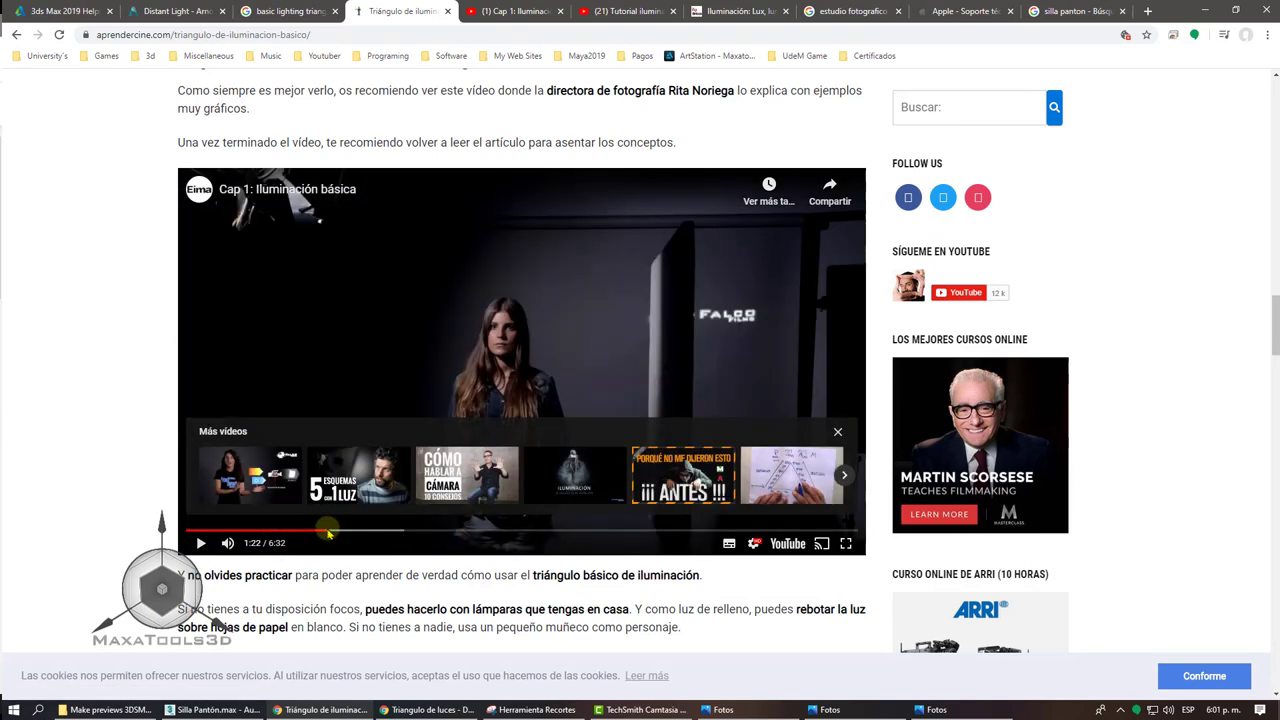
left_click(355, 532)
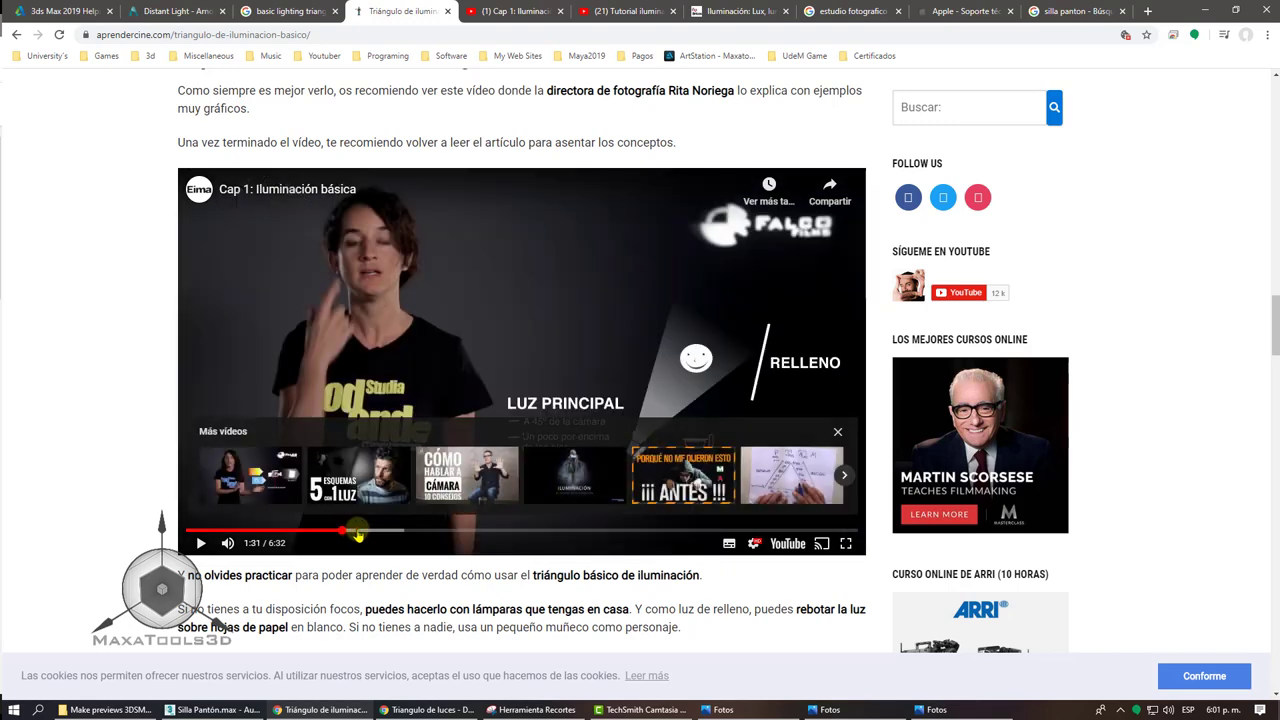
left_click_drag(357, 535, 340, 538)
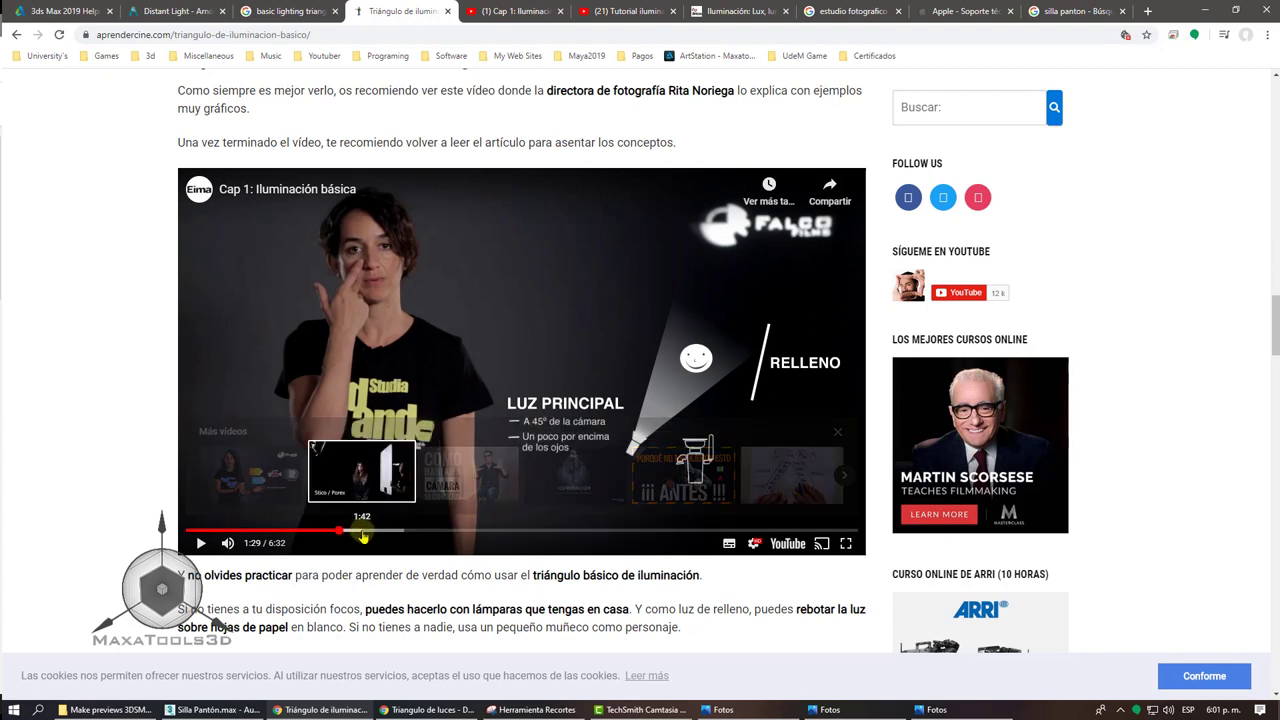
left_click(363, 537)
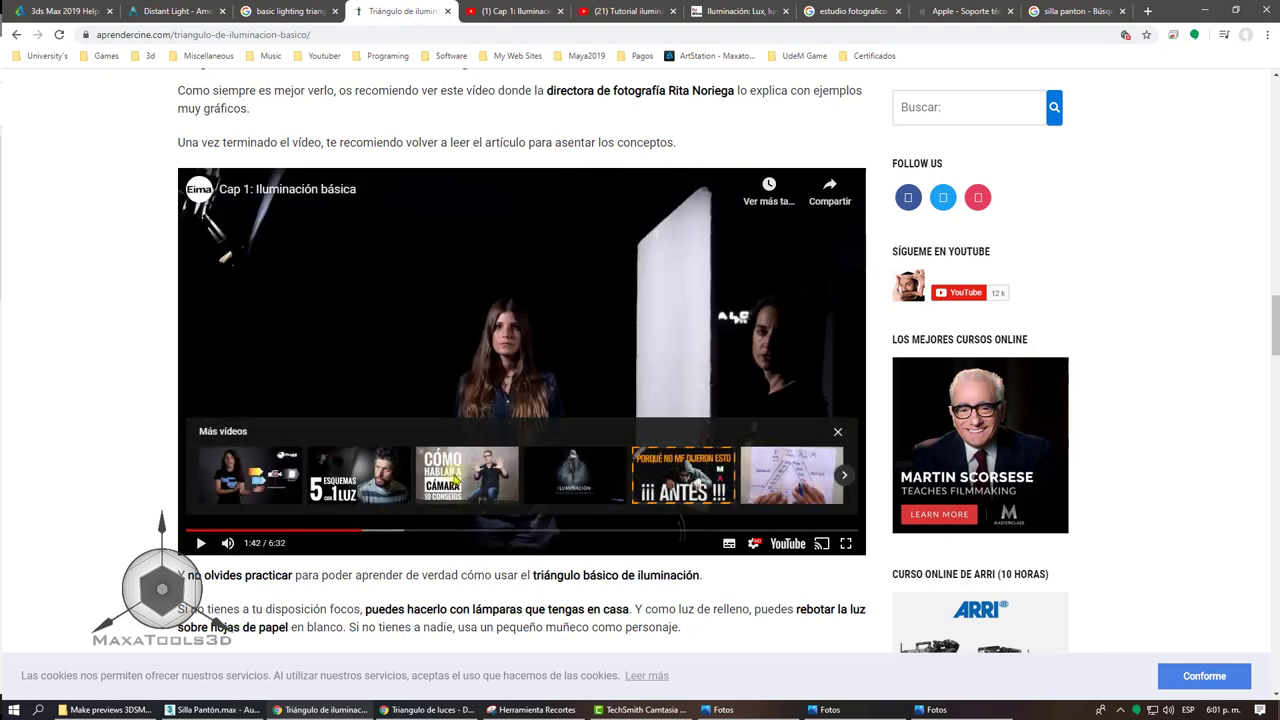
left_click(1204, 10)
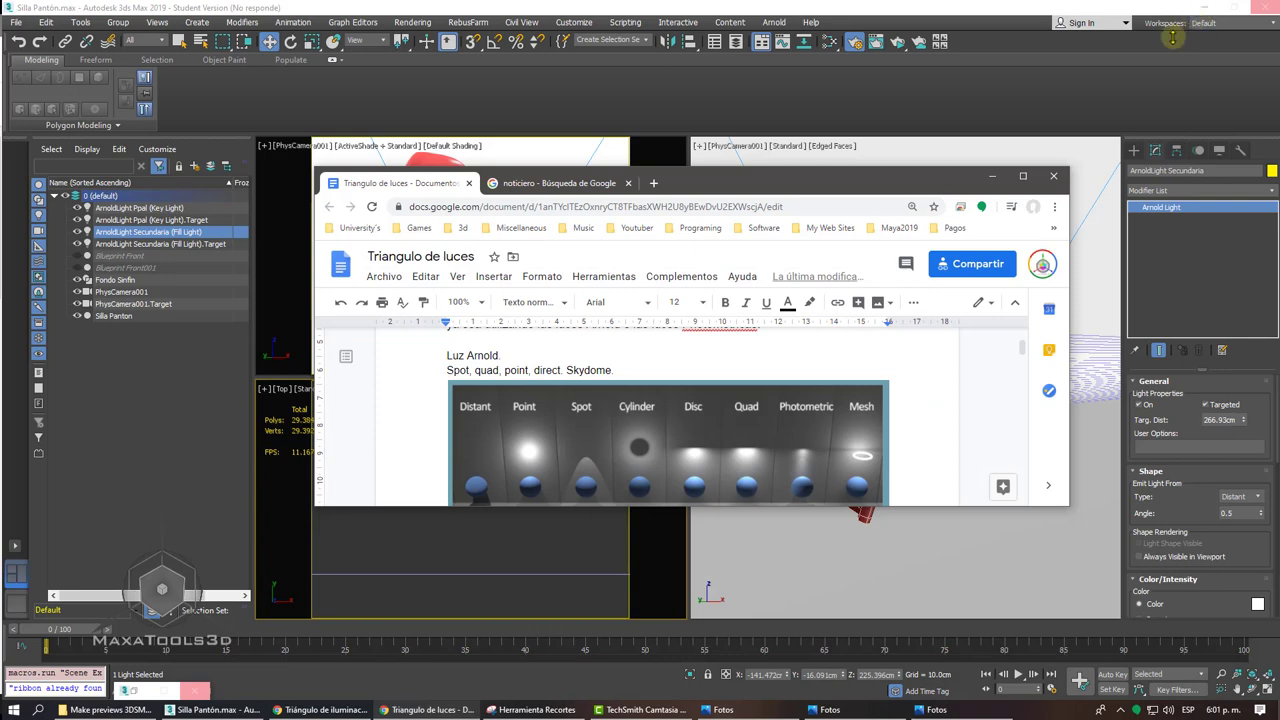
- Minimize the Docs window and view the studio and interior reference photos
left_click(991, 176)
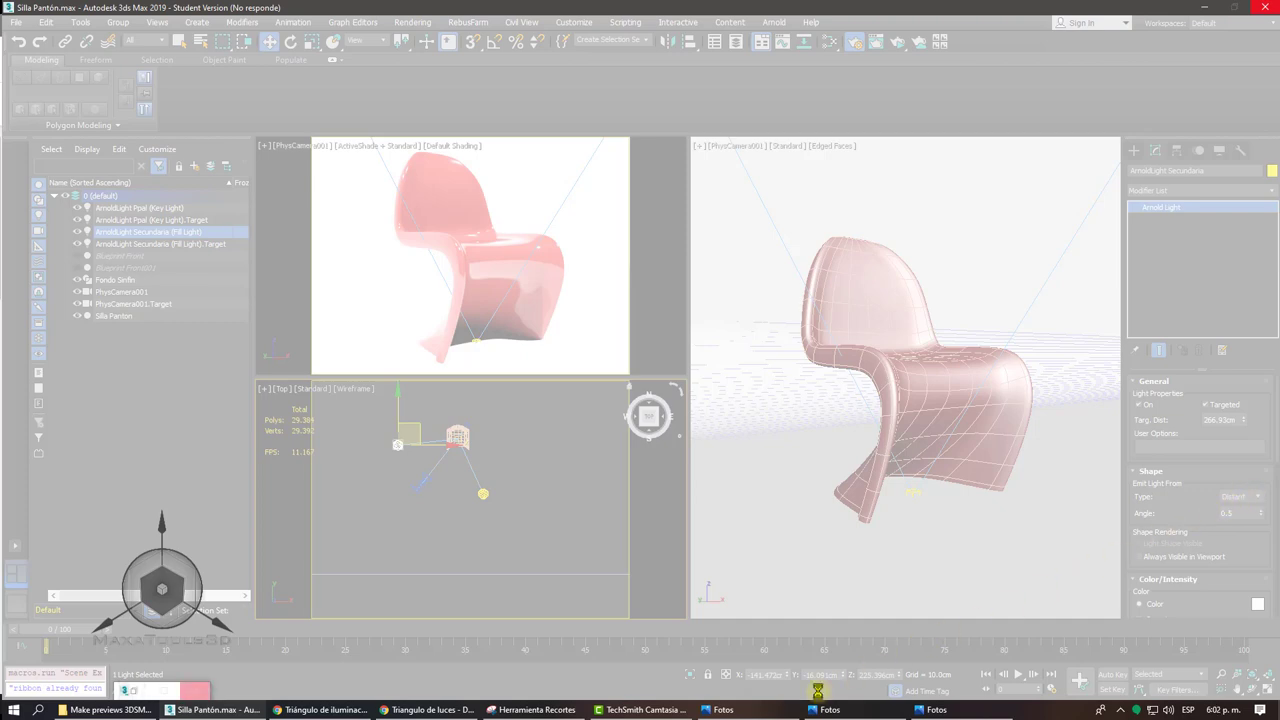
left_click(750, 710)
left_click(1189, 40)
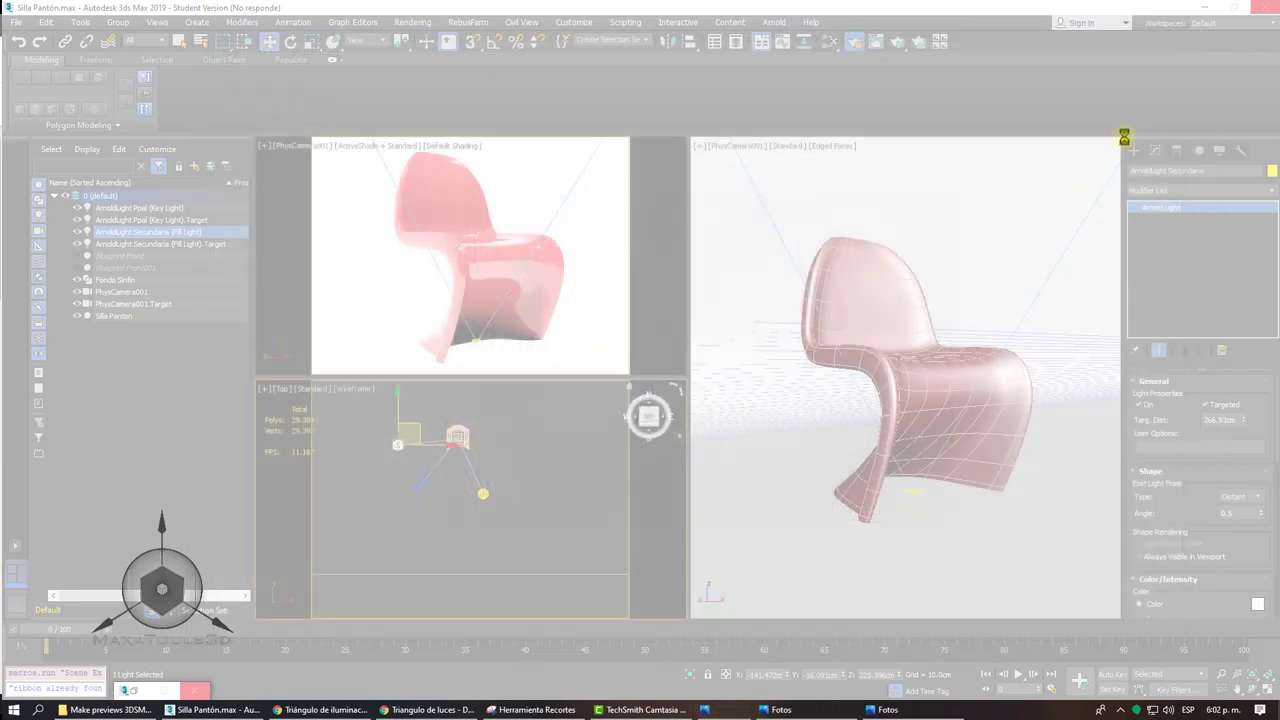
left_click(723, 710)
- Close the reference photos and bring up the Cap 1: Iluminación básica YouTube page
left_click(1187, 39)
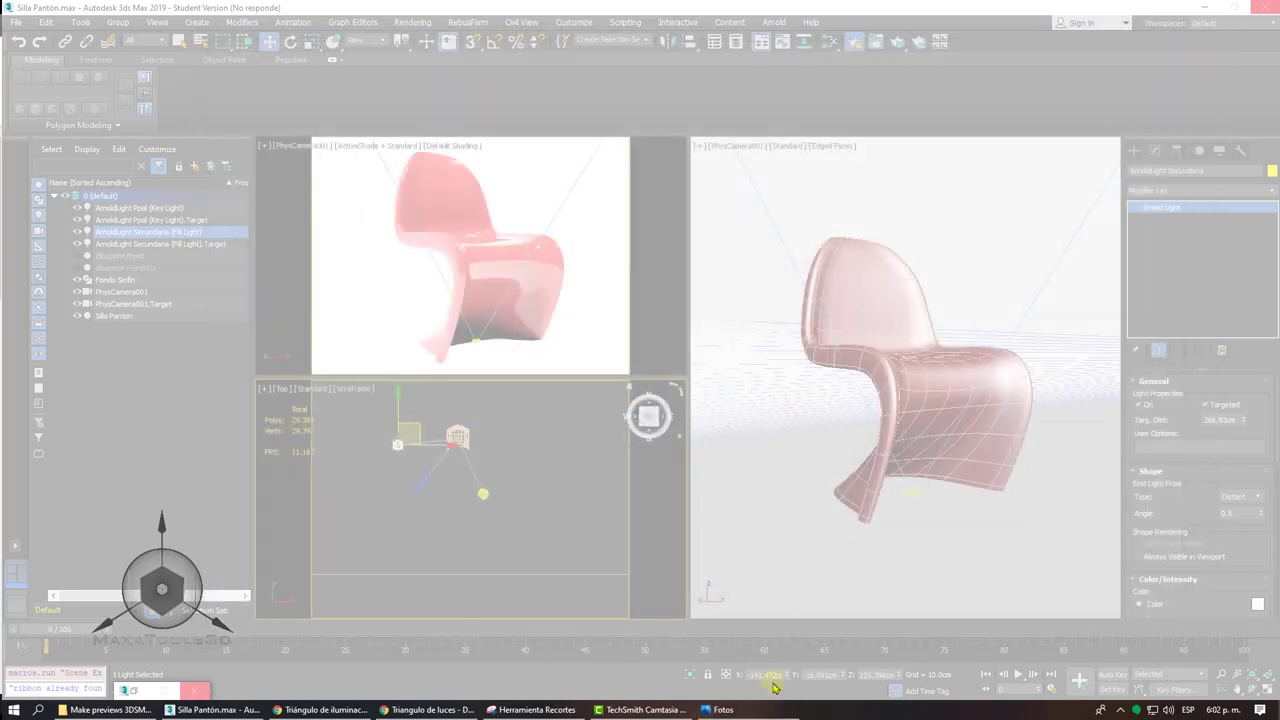
left_click(723, 710)
left_click(1187, 39)
left_click(322, 710)
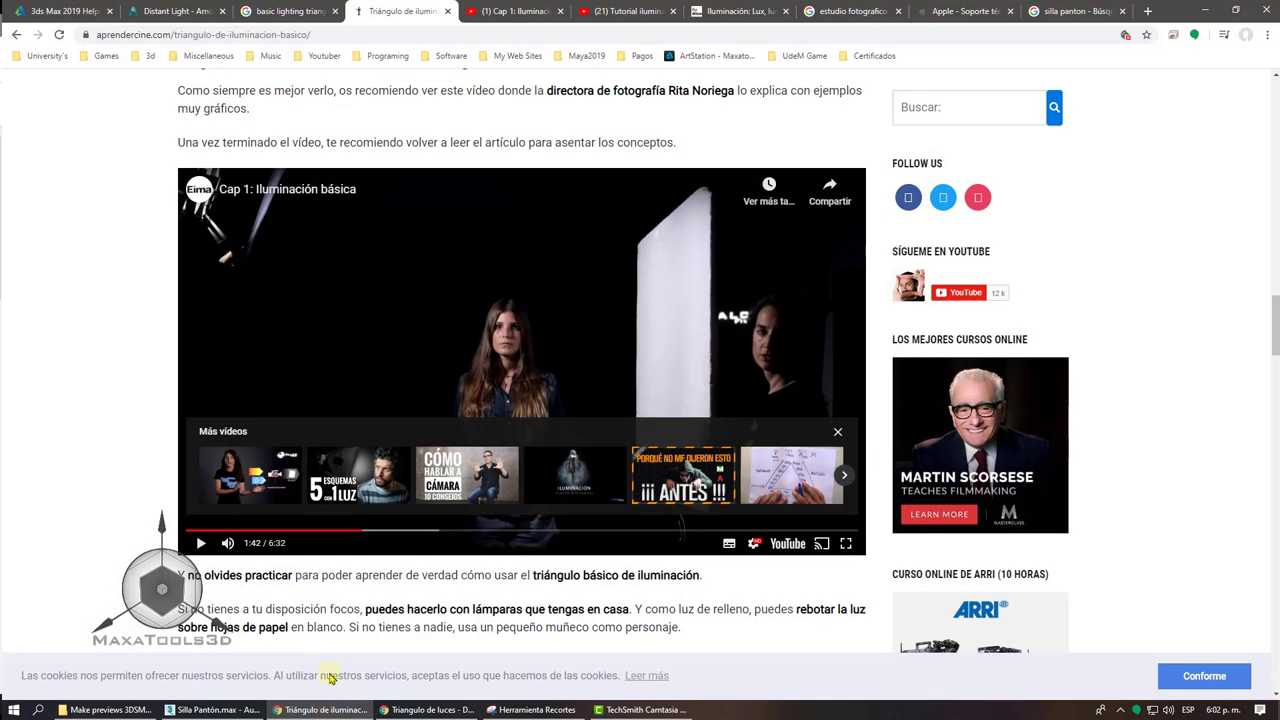
left_click(488, 11)
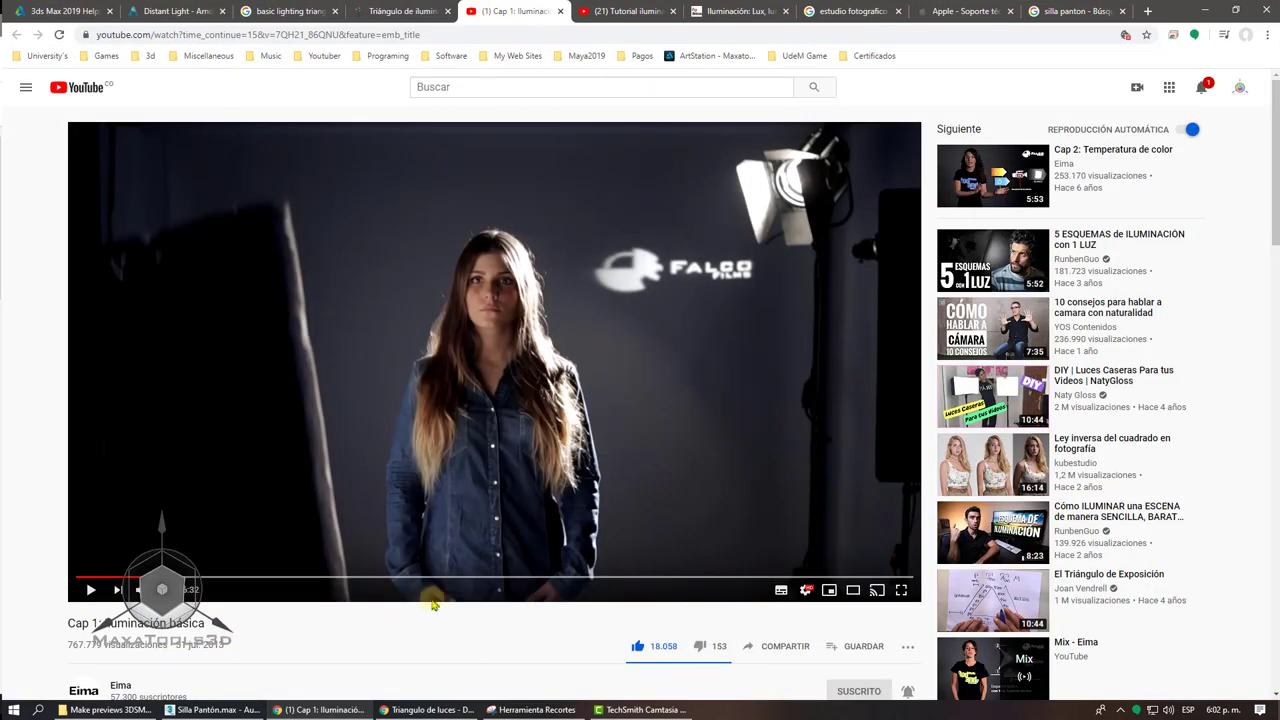
- Merge the Triangulo de luces doc into the main browser and close the news search window
left_click(425, 710)
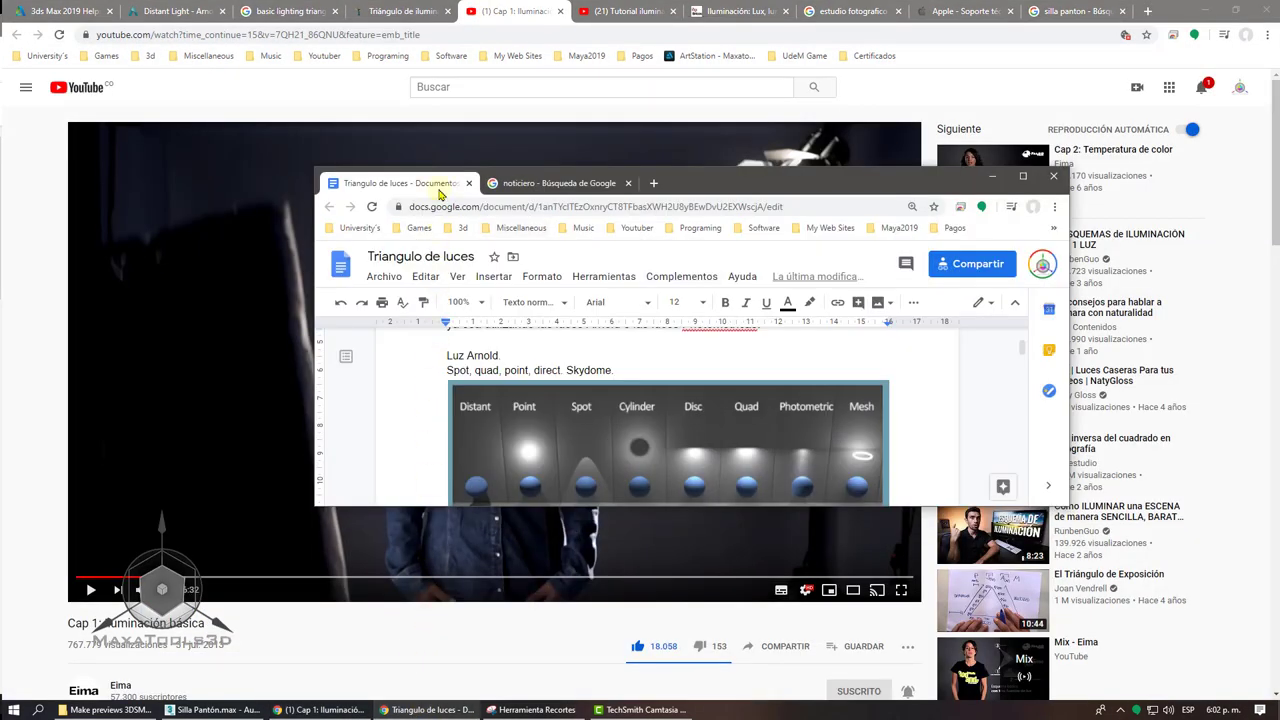
left_click_drag(440, 193, 430, 15)
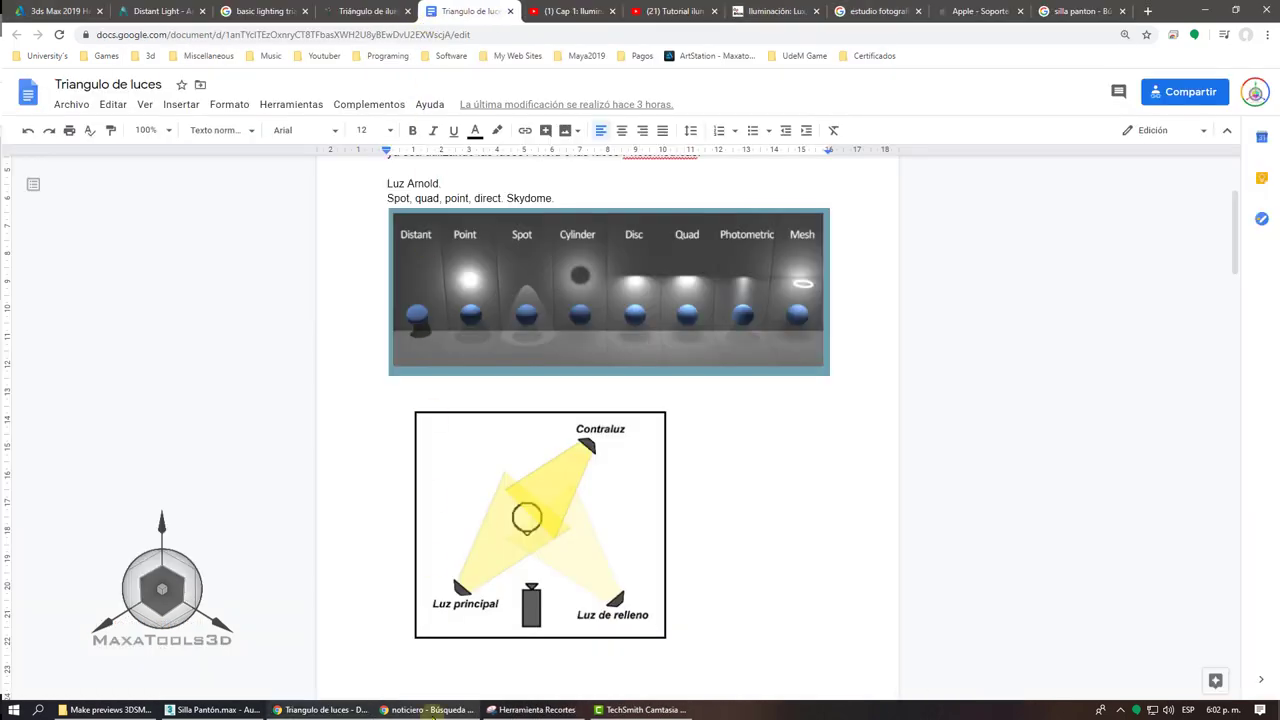
left_click(434, 709)
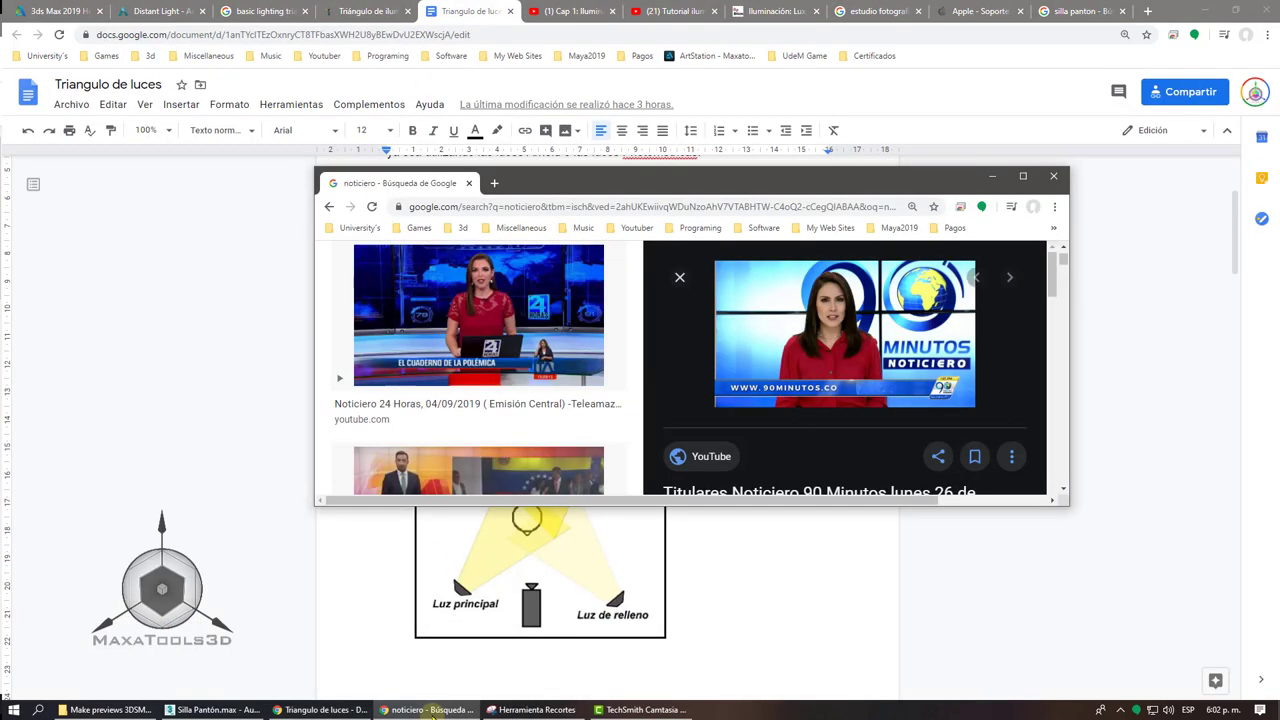
left_click(1055, 177)
scroll(694, 443, "down", 4)
scroll(694, 443, "up", 4)
scroll(694, 443, "up", 3)
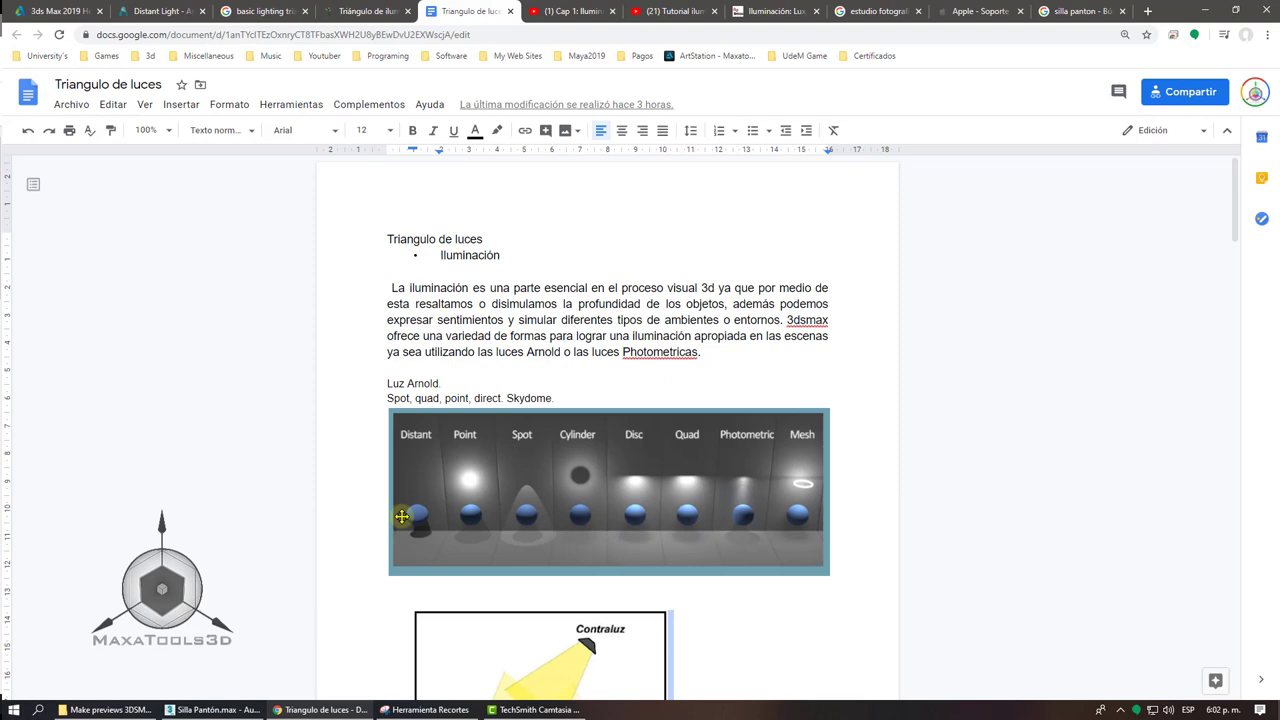
scroll(401, 516, "down", 5)
scroll(401, 516, "up", 1)
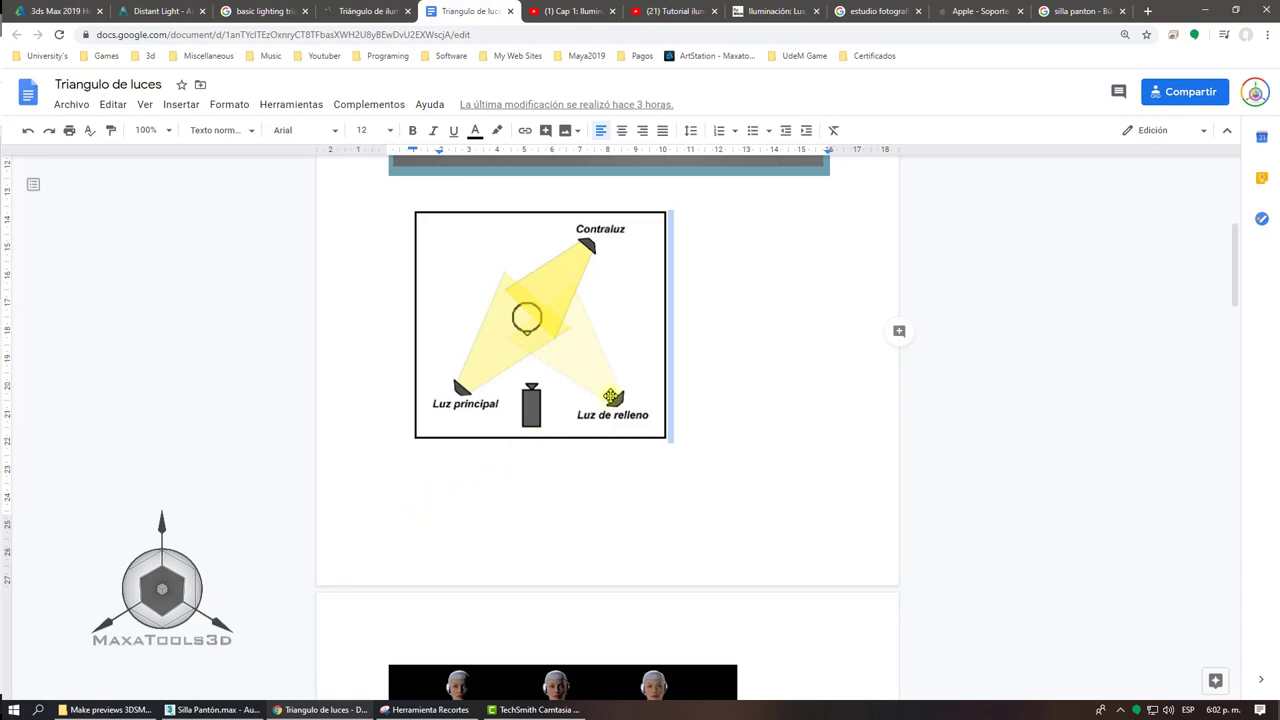
scroll(591, 372, "down", 5)
scroll(591, 369, "up", 1)
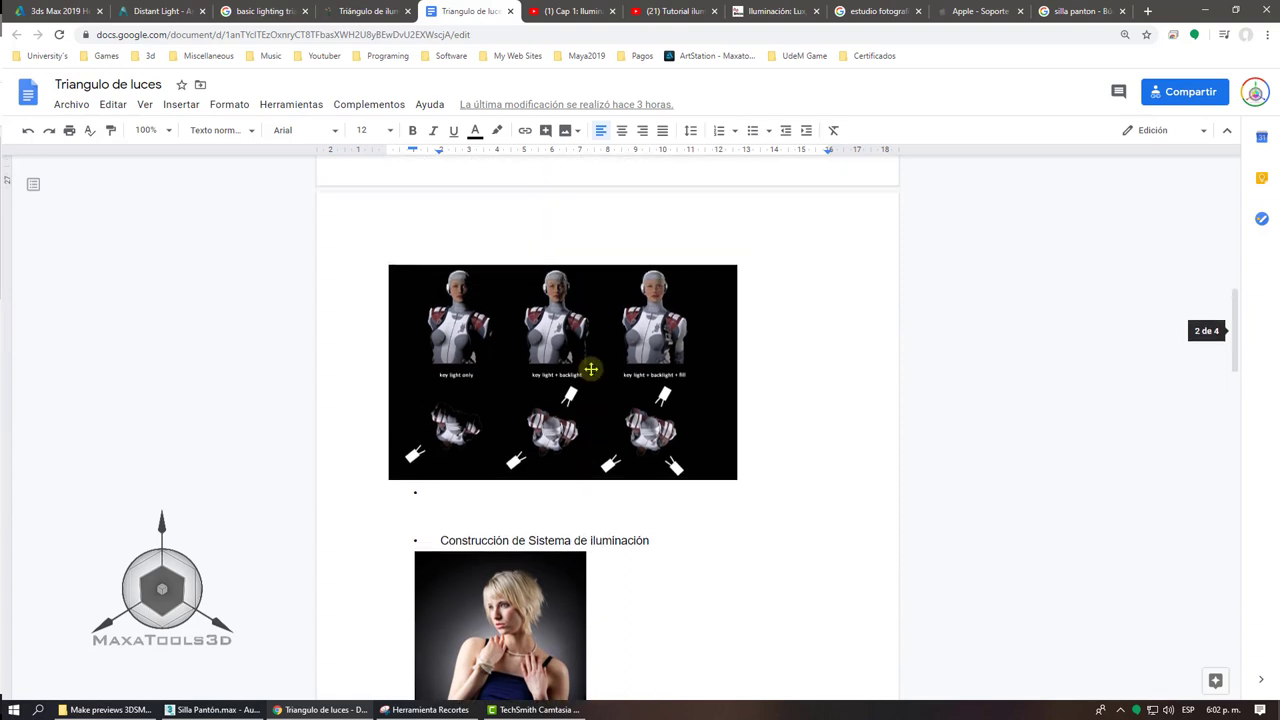
scroll(591, 369, "up", 1)
- Enlarge the robot lighting comparison image across the page and return to the Silla Pantón scene
left_click(670, 480)
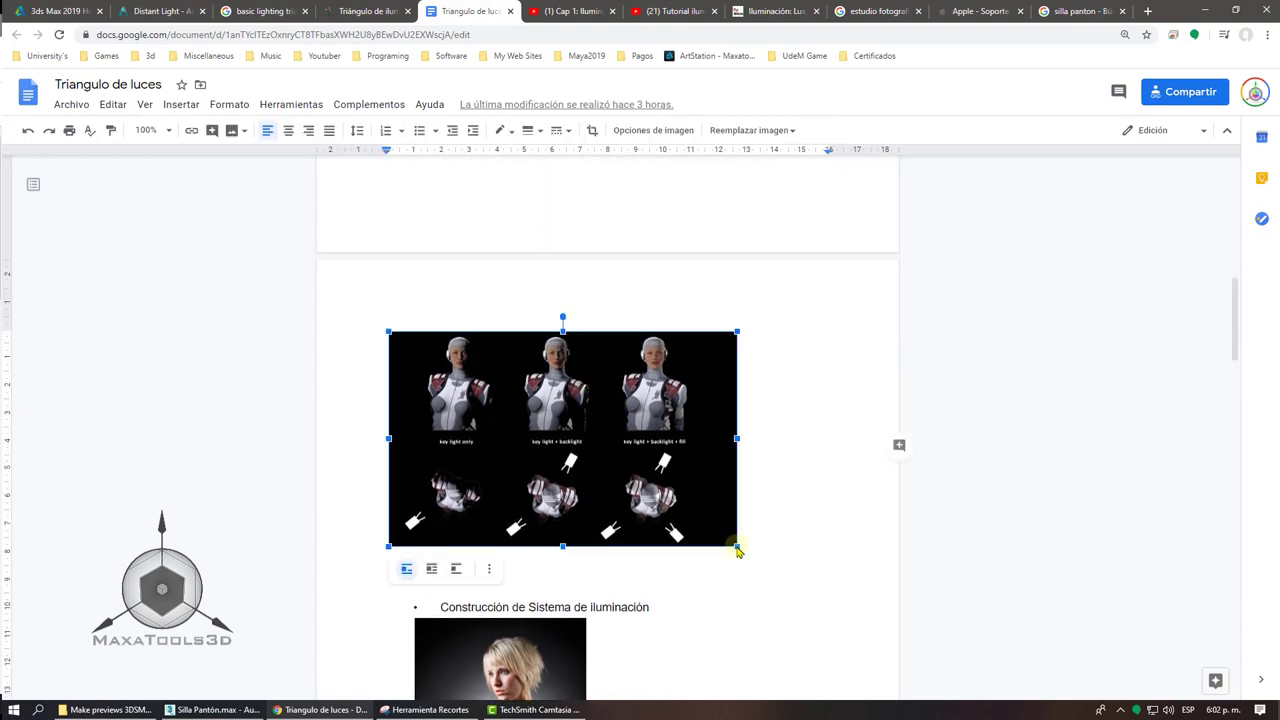
left_click_drag(736, 546, 808, 619)
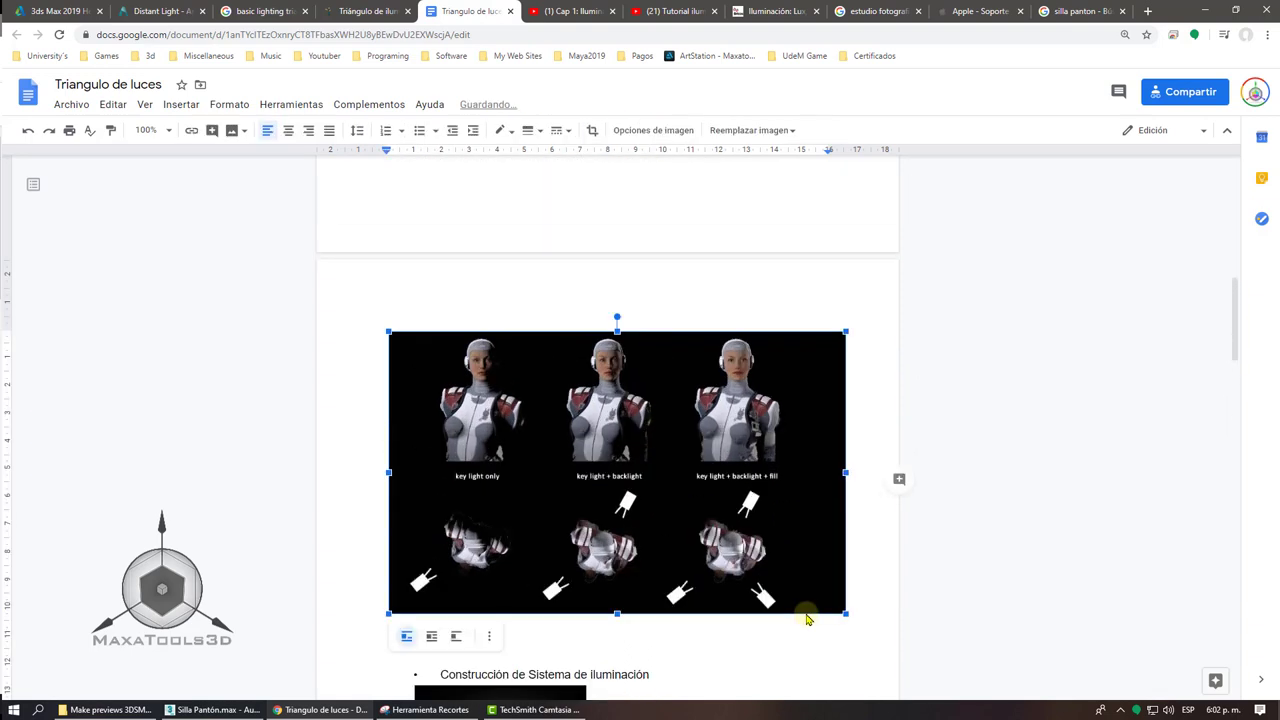
scroll(808, 619, "down", 2)
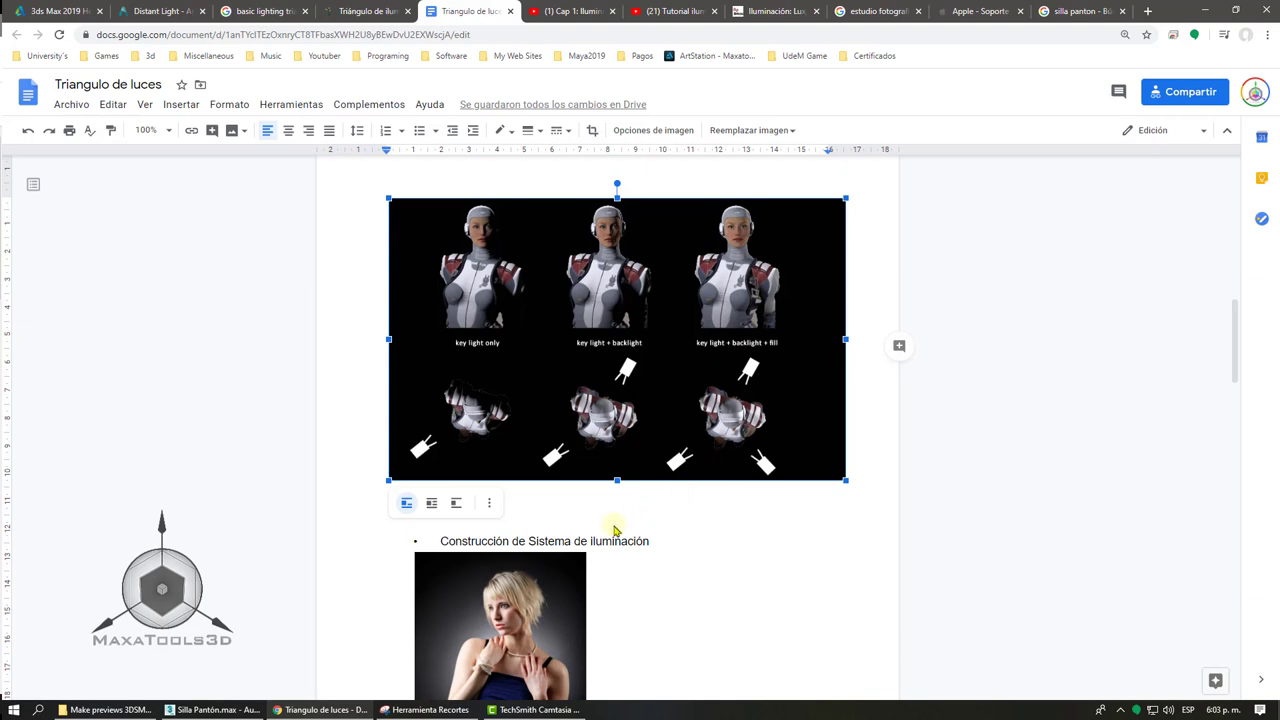
left_click(210, 709)
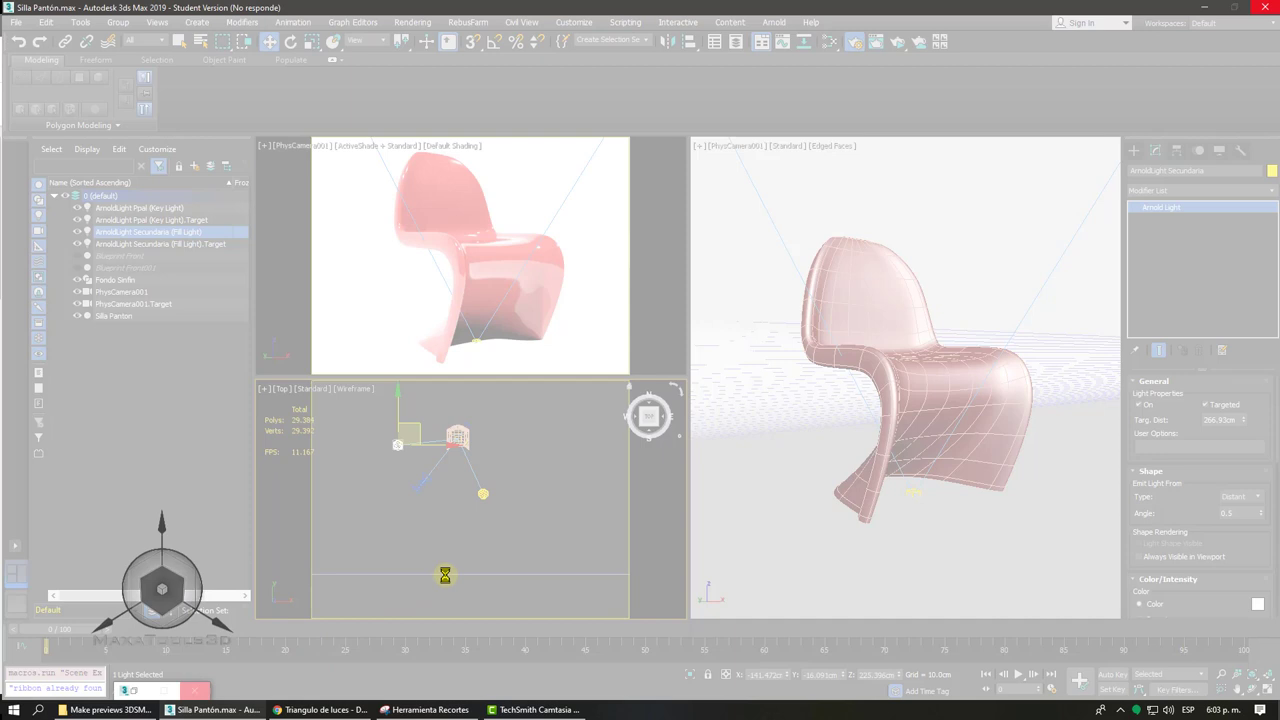
- Launch a second 3ds Max 2019 session and bring up the Make previews 3DSMAX folder
left_click(14, 709)
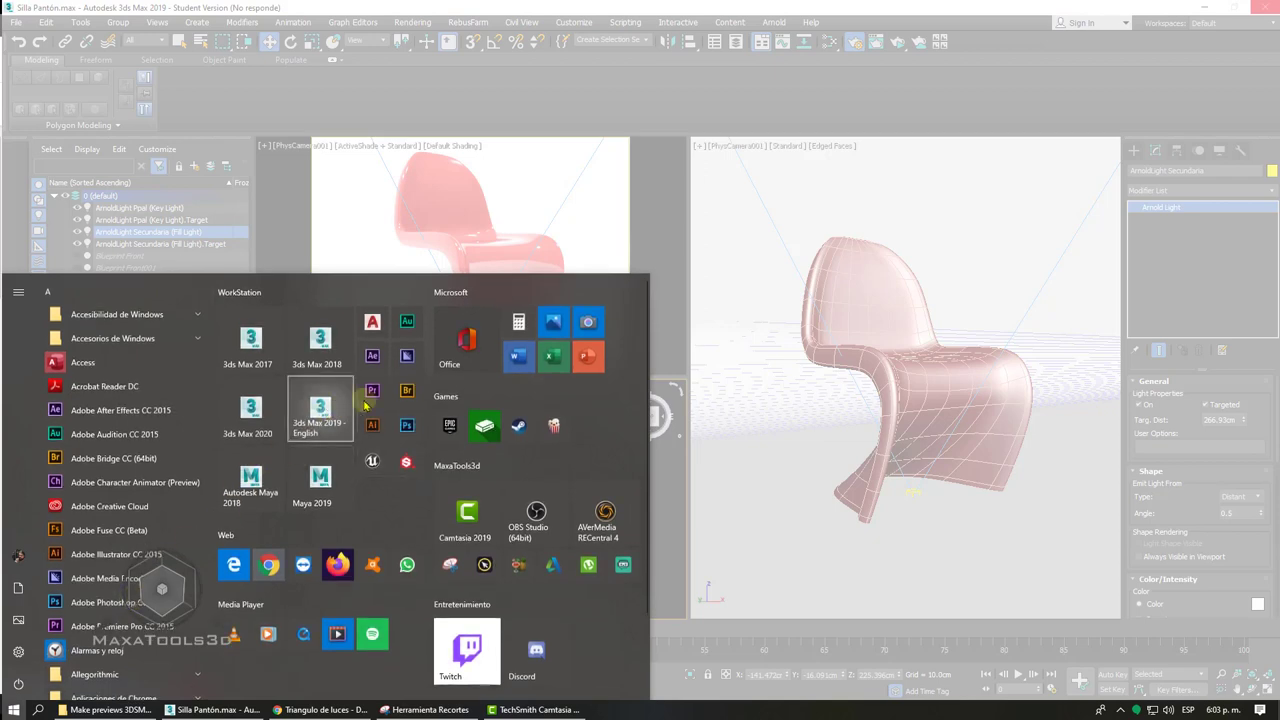
left_click(320, 410)
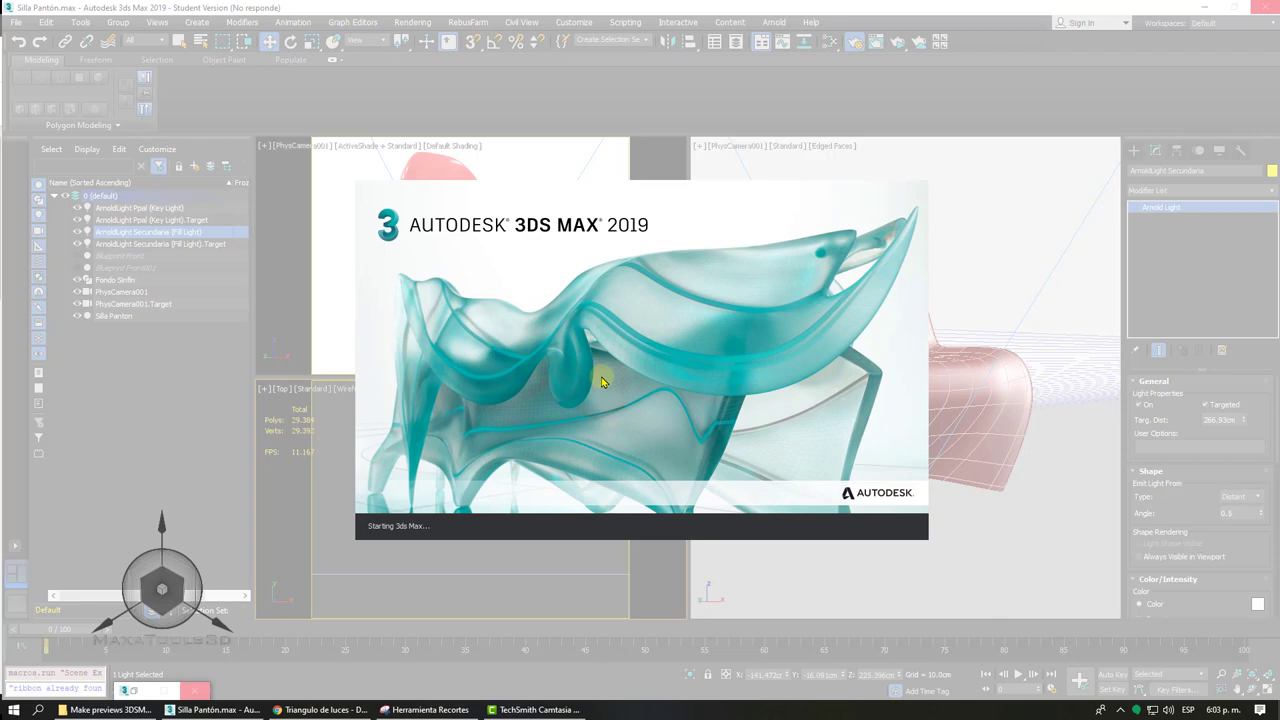
left_click(113, 710)
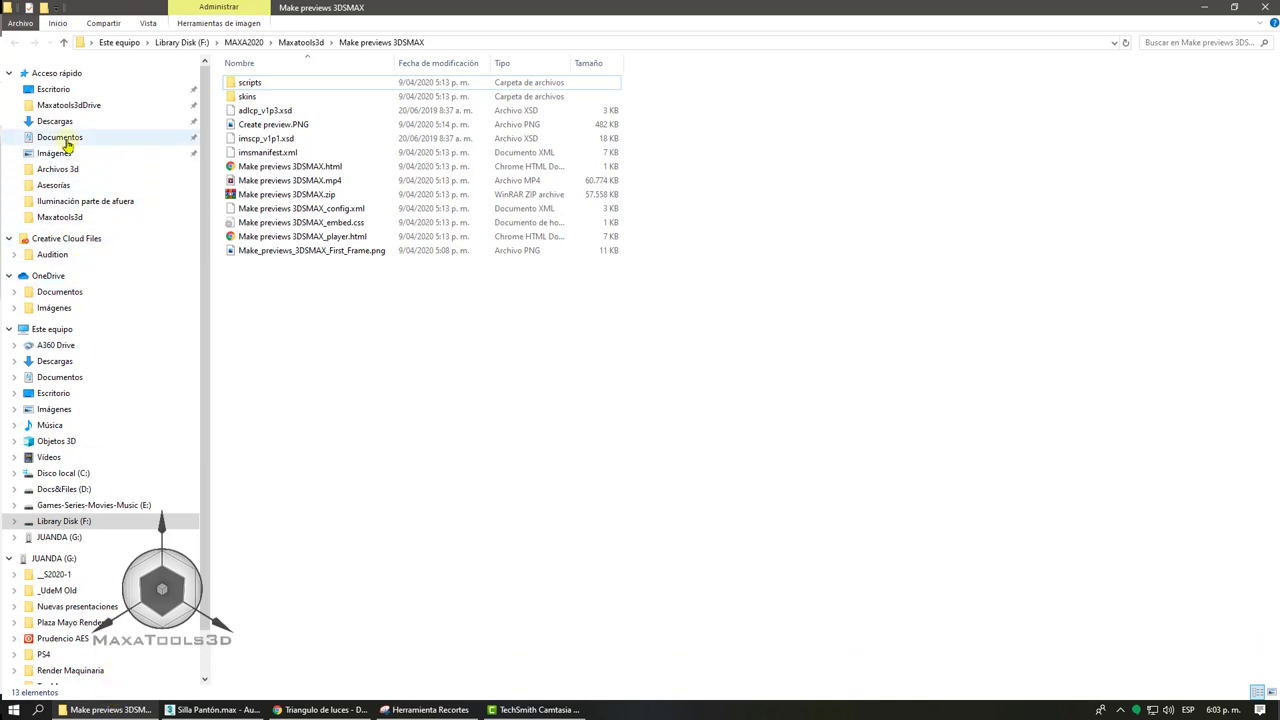
- Browse to Documentos > 3dsMax > autoback and drag AutoBackup02.max over to the new 3ds Max
left_click(70, 138)
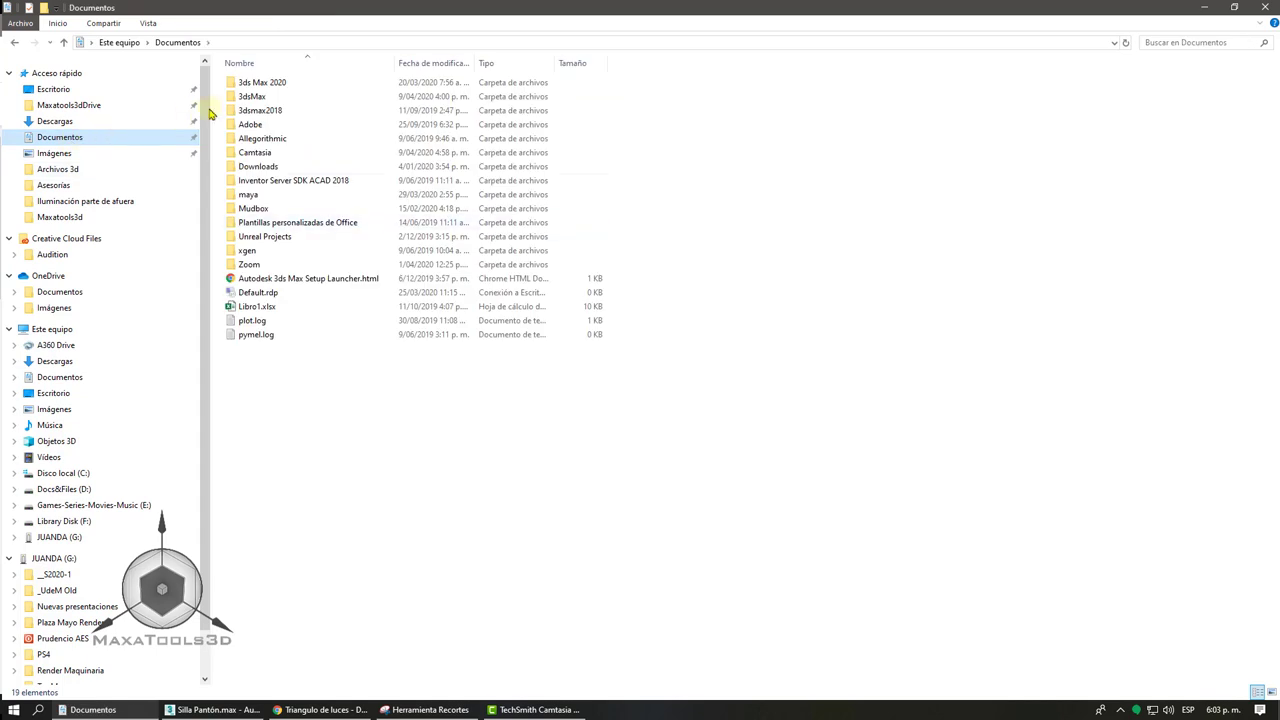
double_click(250, 97)
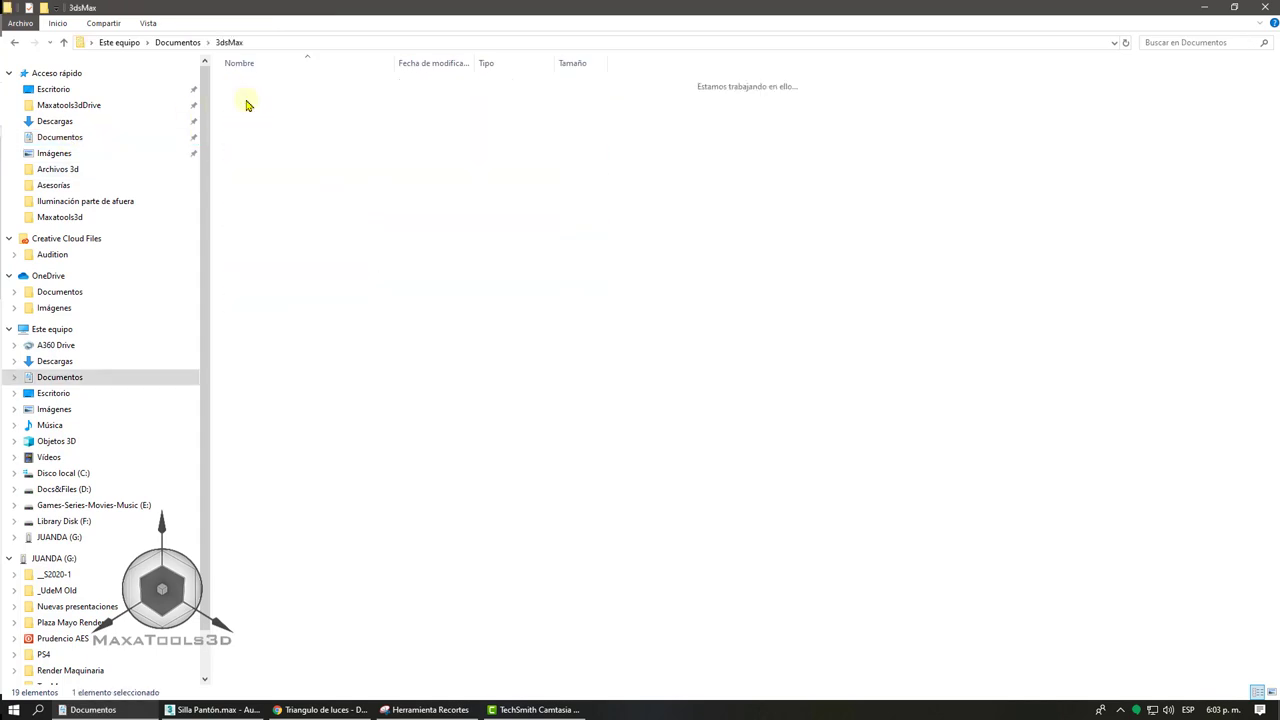
left_click(177, 42)
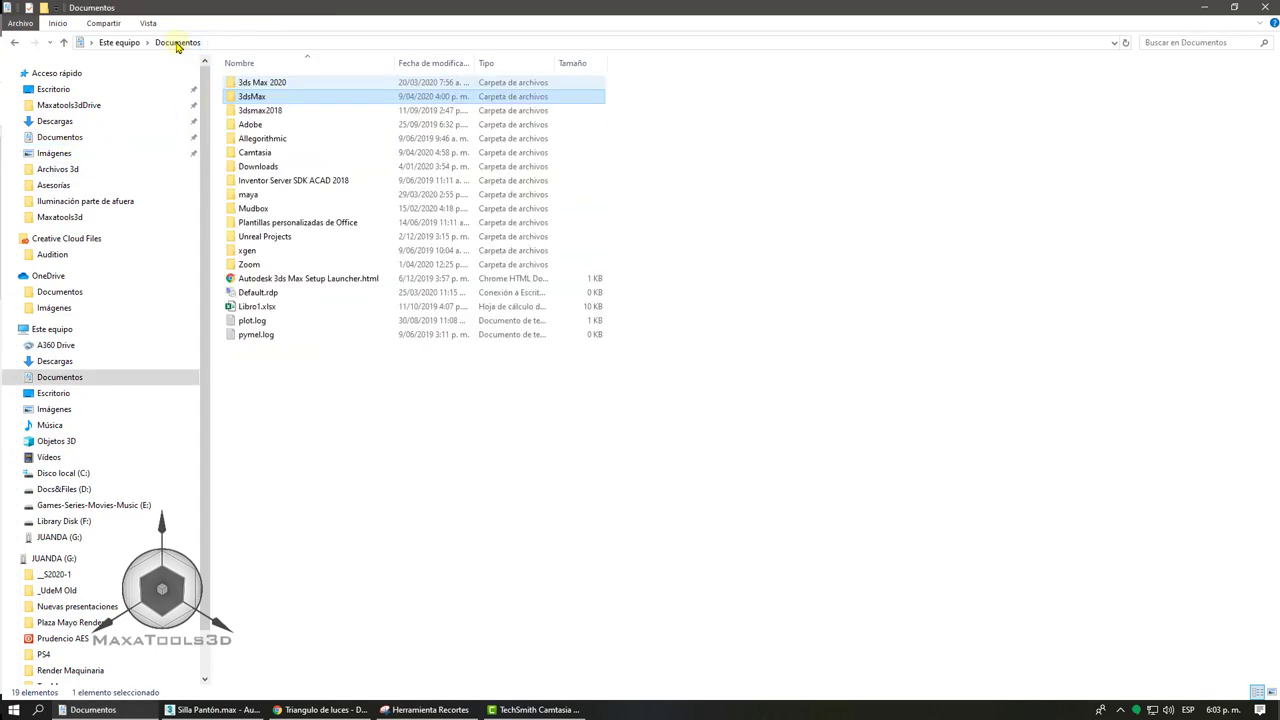
double_click(251, 97)
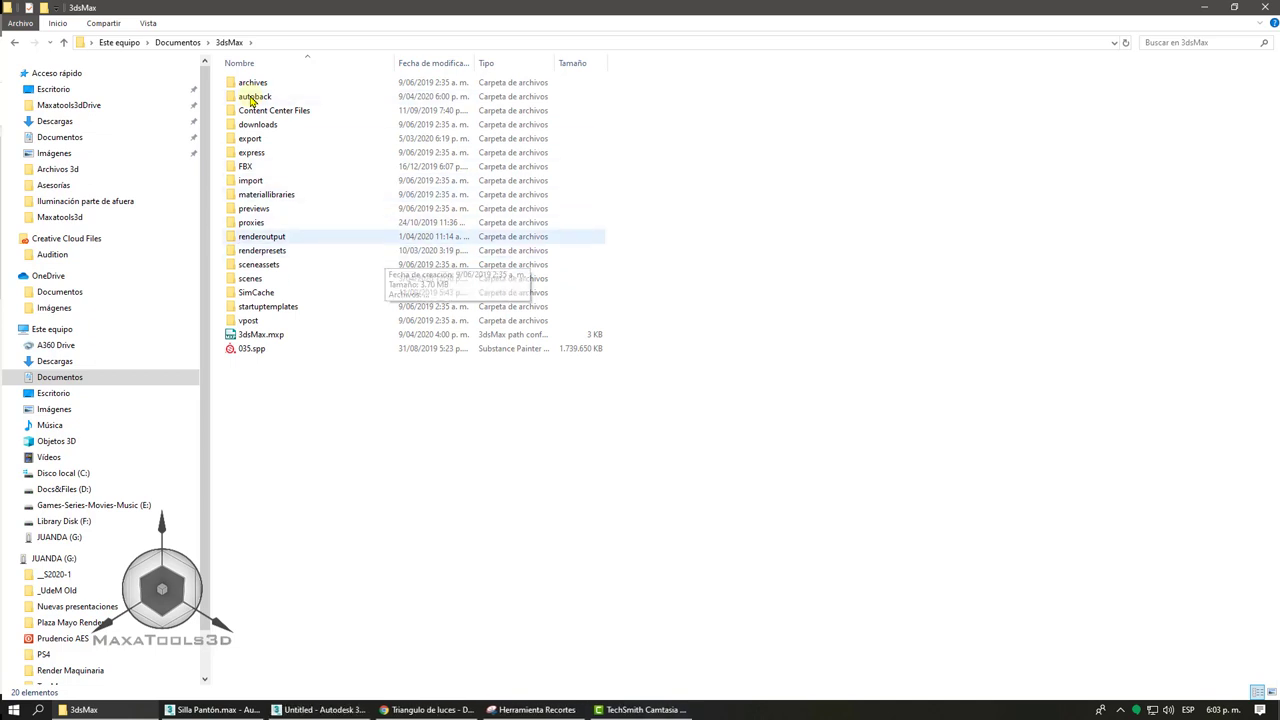
double_click(253, 97)
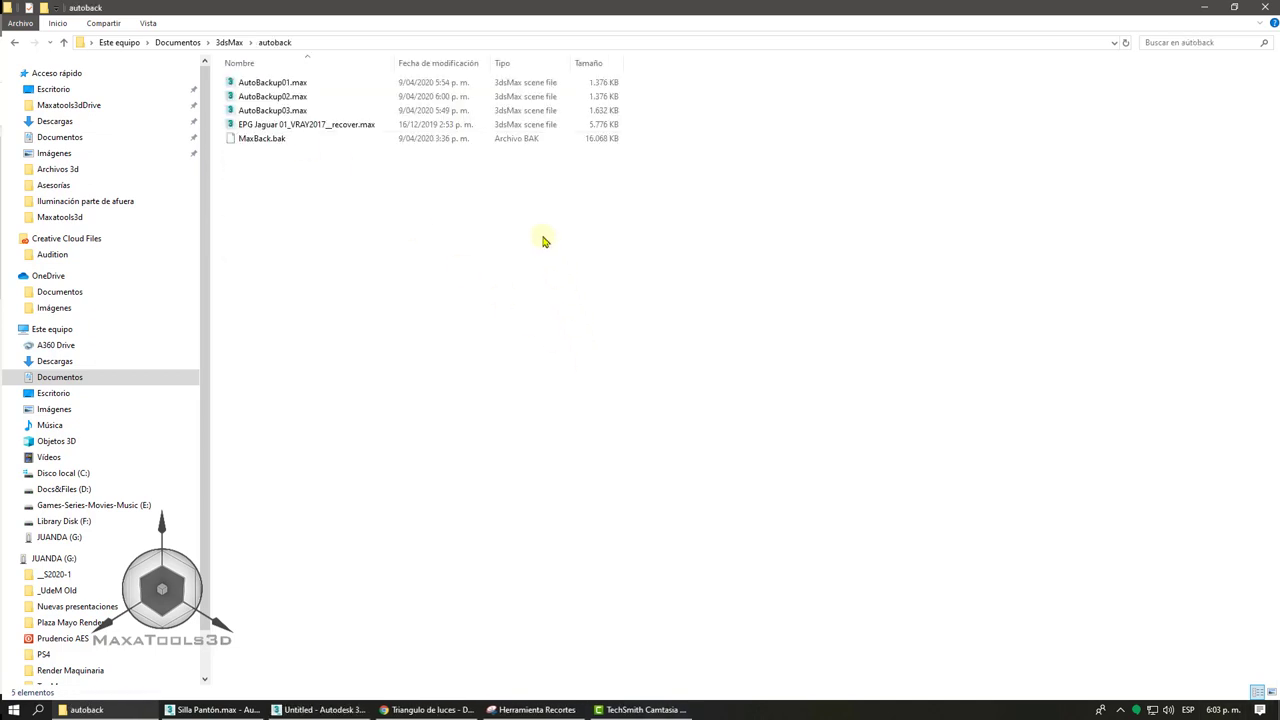
left_click(453, 98)
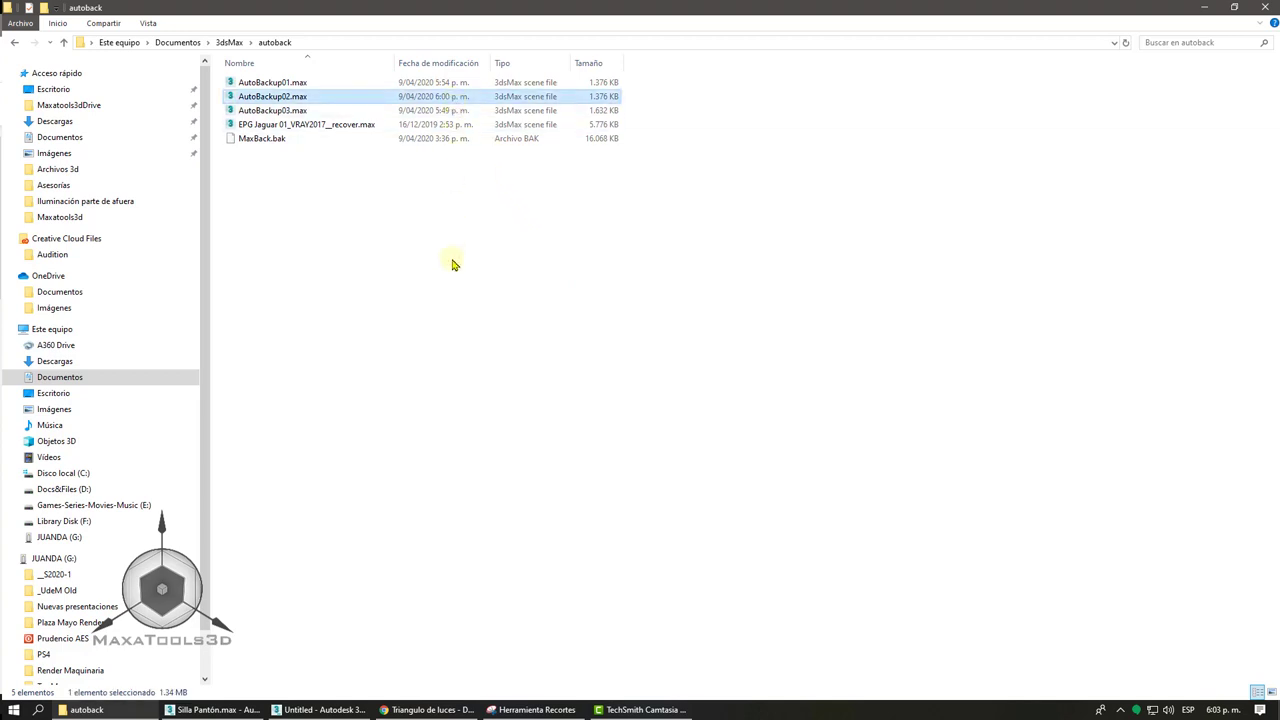
key("Down")
left_click(290, 102)
mouse_move(266, 100)
left_mouse_down()
mouse_move(347, 712)
mouse_move(743, 495)
left_mouse_up()
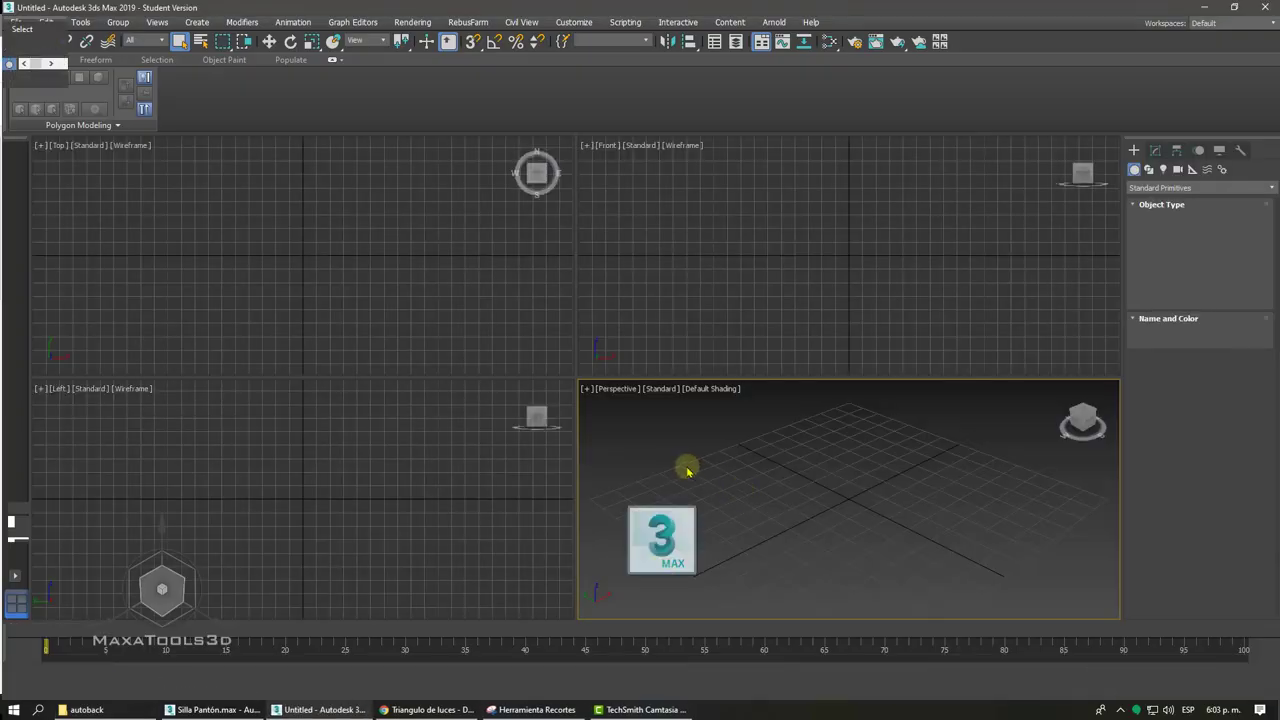
- Open AutoBackup02.max in the new session and force-close the frozen Silla Pantón session
left_click_drag(687, 471, 746, 488)
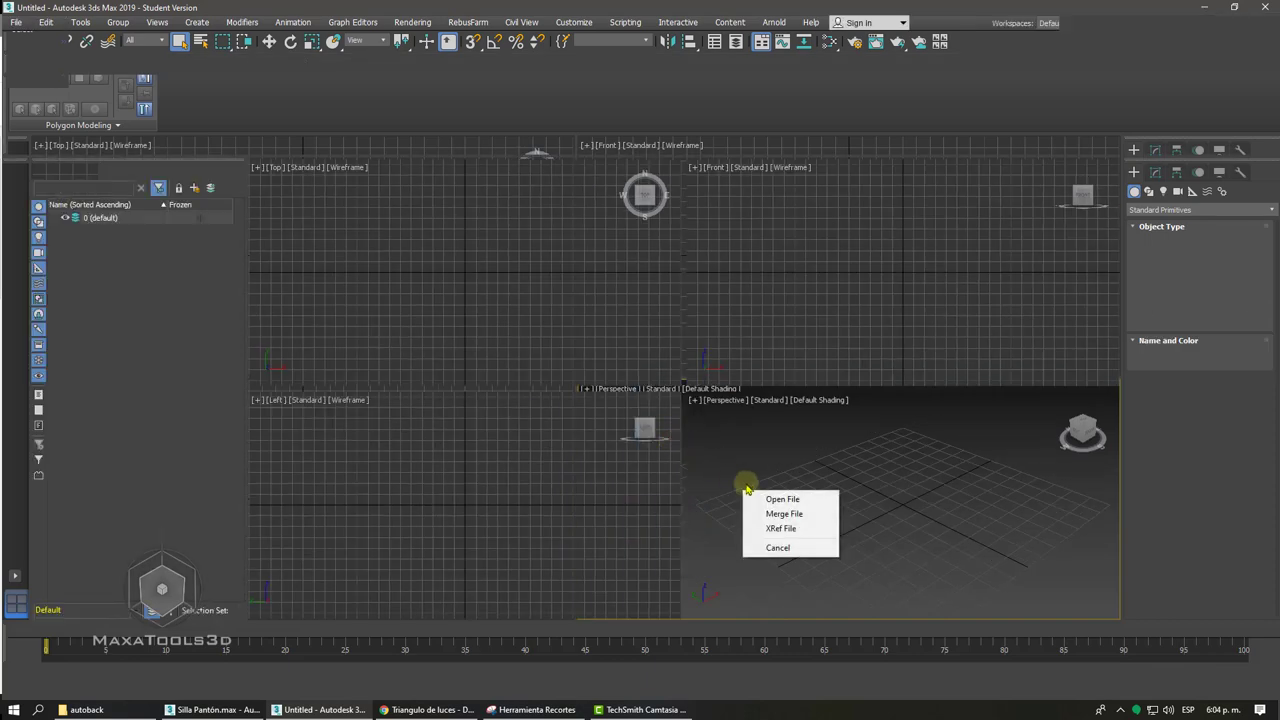
left_click(769, 500)
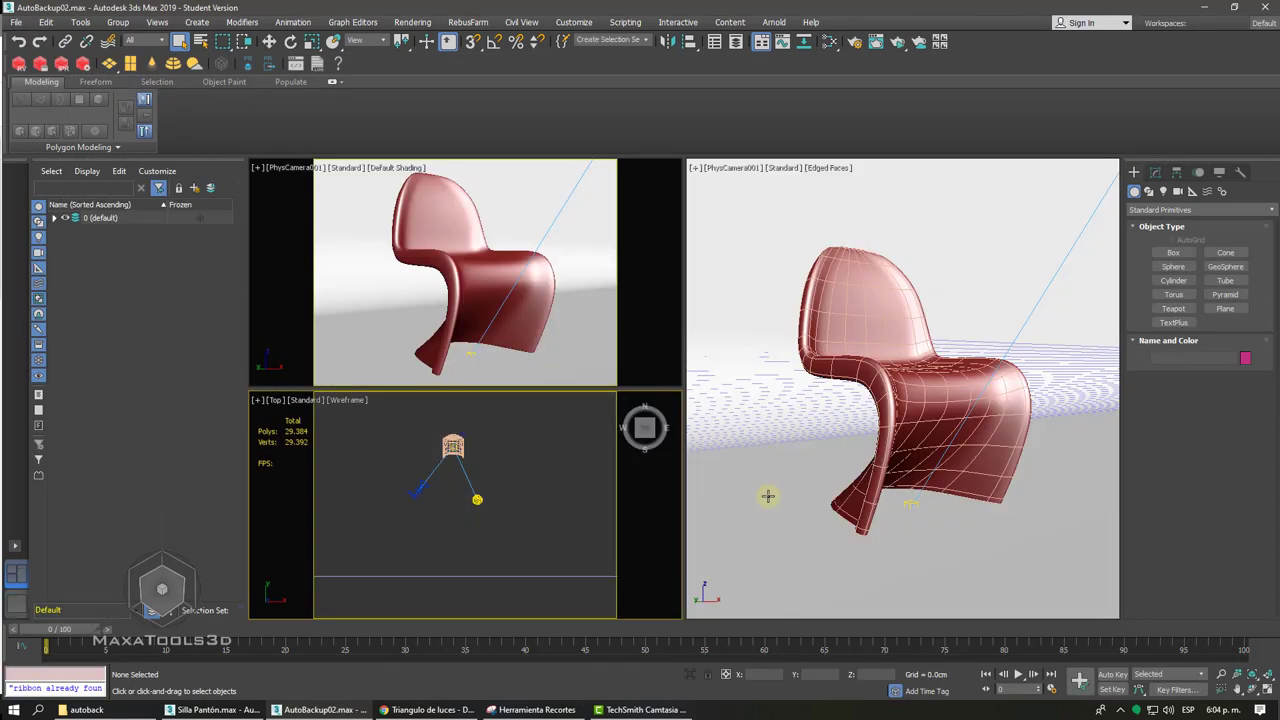
left_click(211, 710)
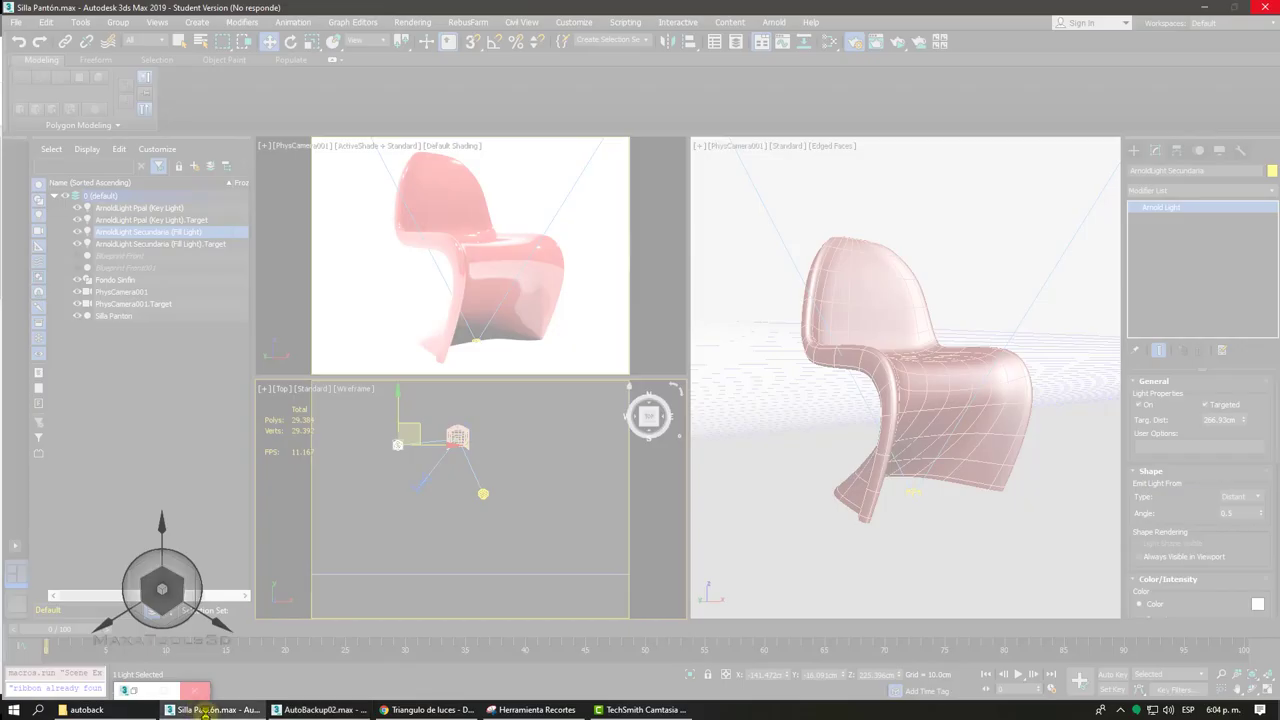
right_click(211, 710)
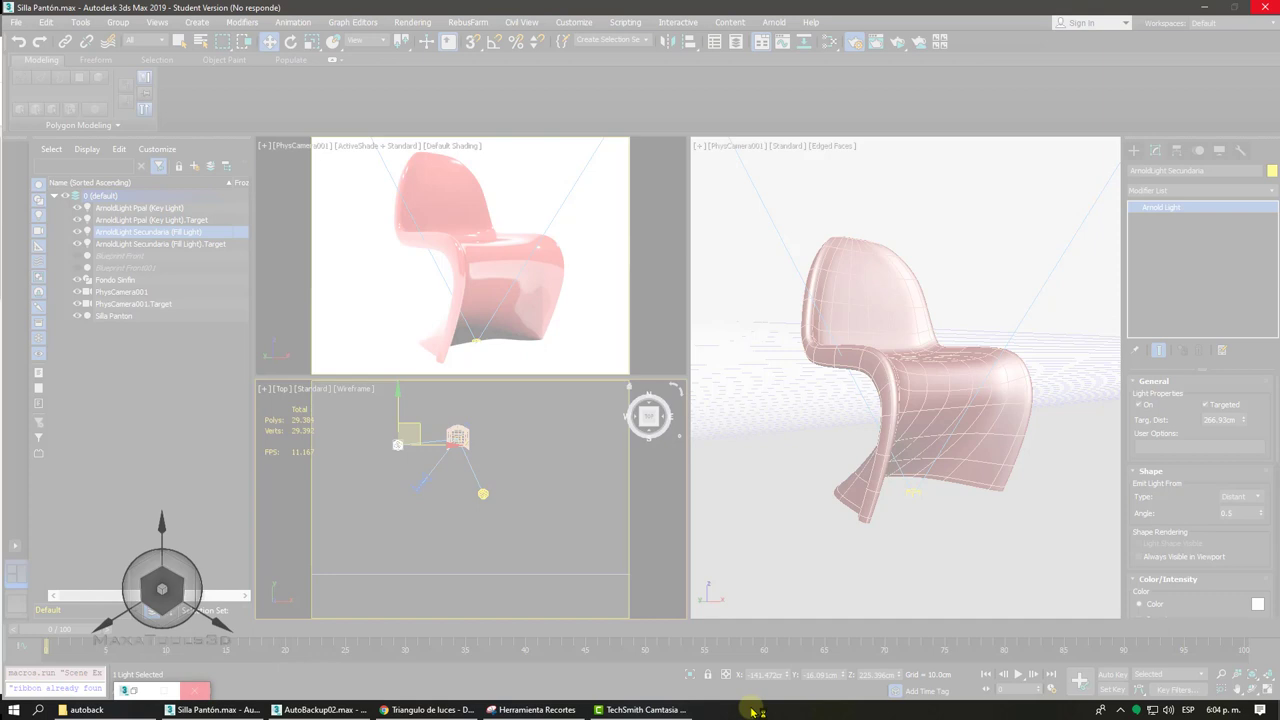
left_click(598, 368)
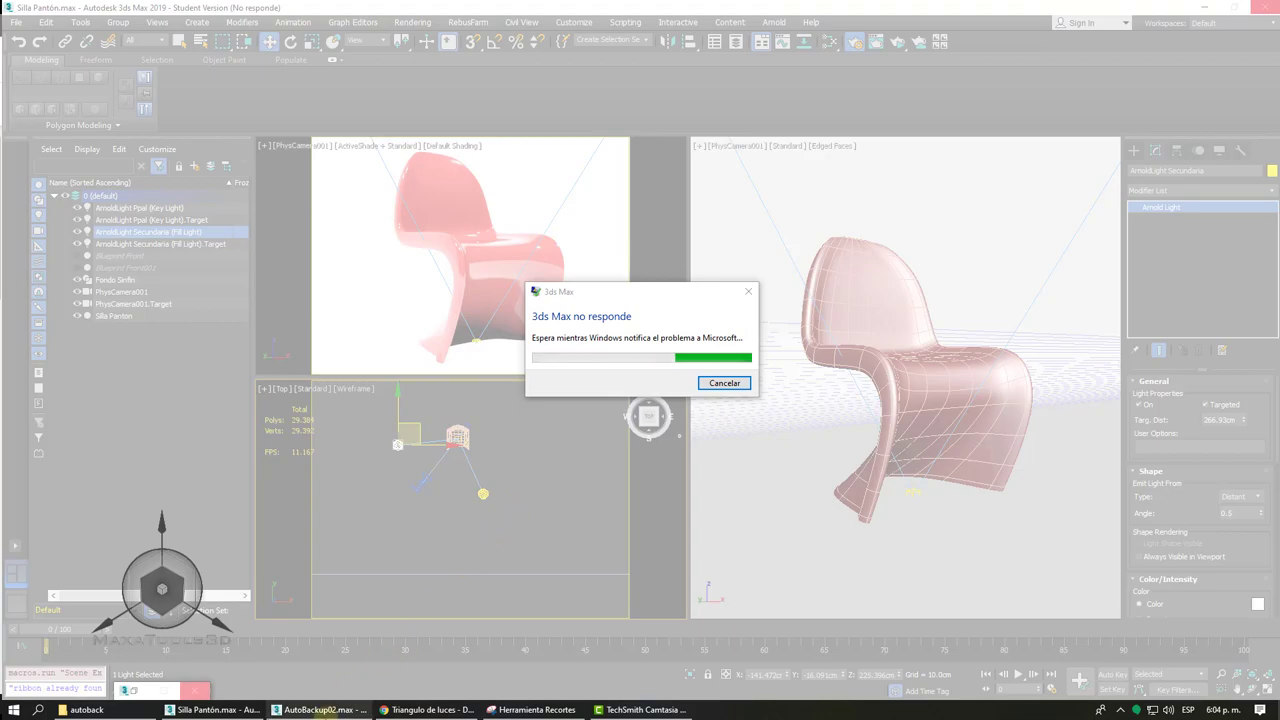
- Start File > Save As in the AutoBackup02.max session
left_click(322, 710)
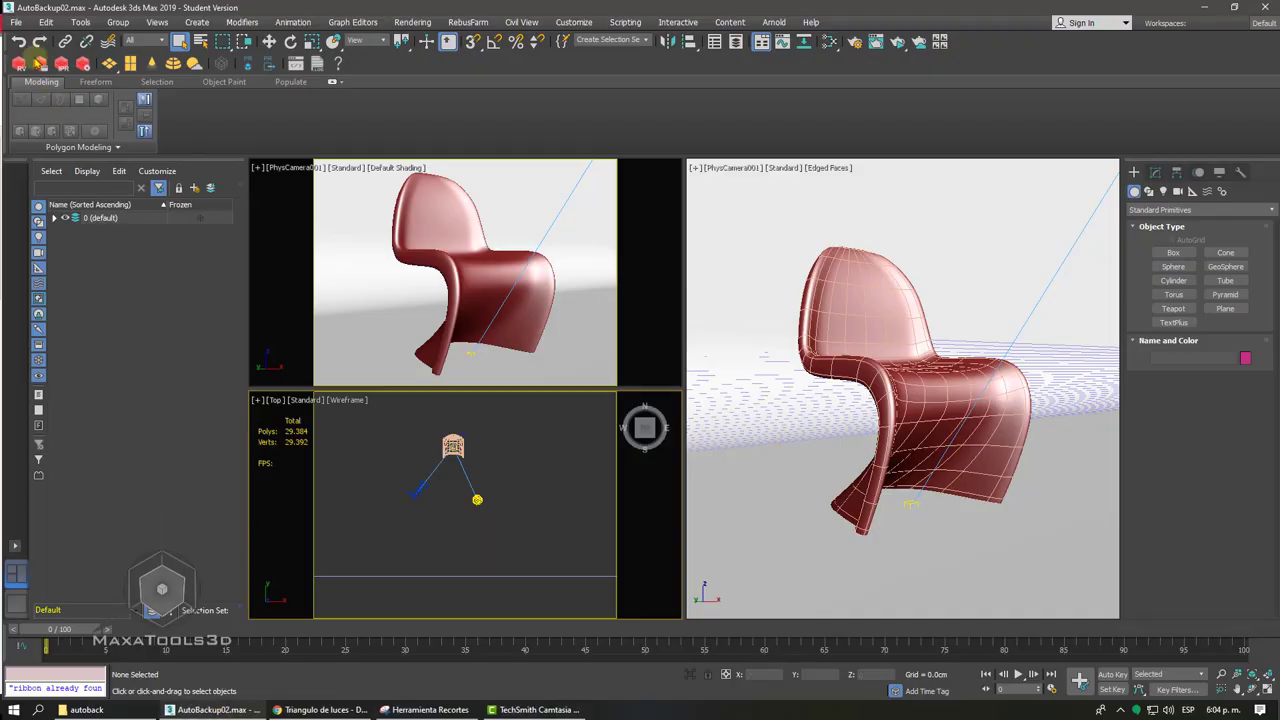
left_click(16, 22)
left_click(37, 141)
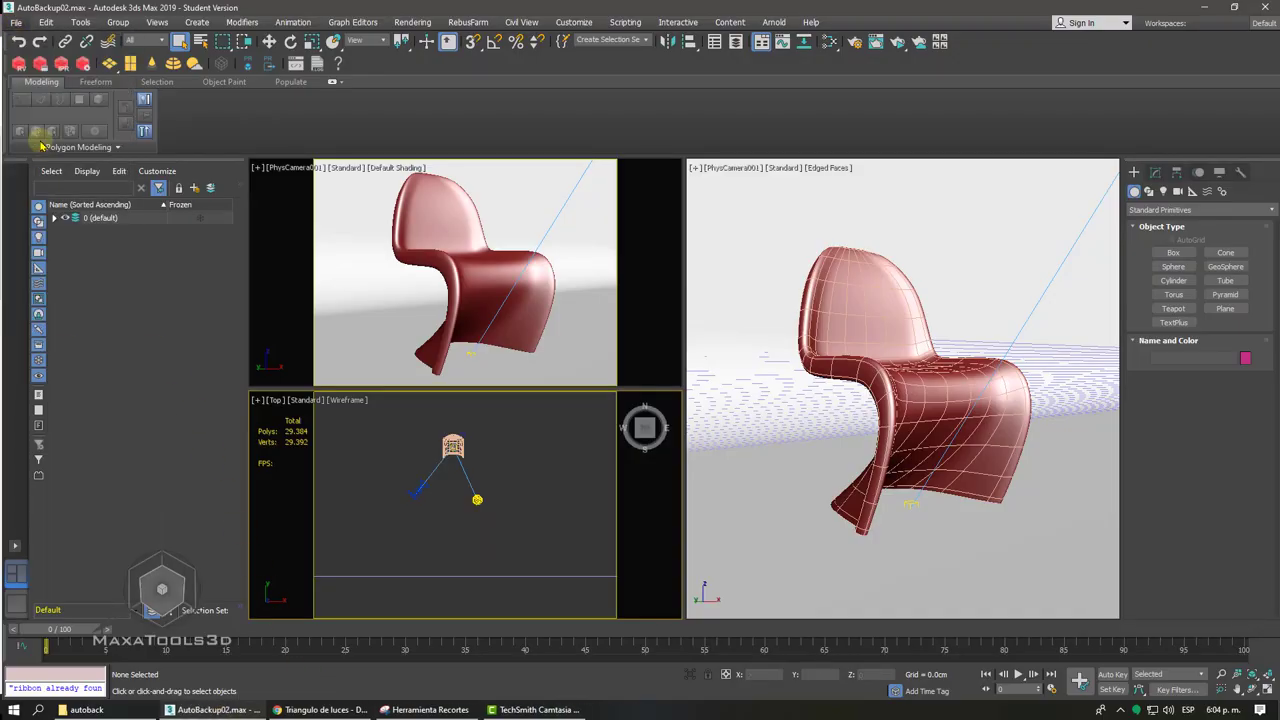
- Save the scene as Silla Pantón Light YOutube.max in the Archivos 3d folder
left_click(740, 117)
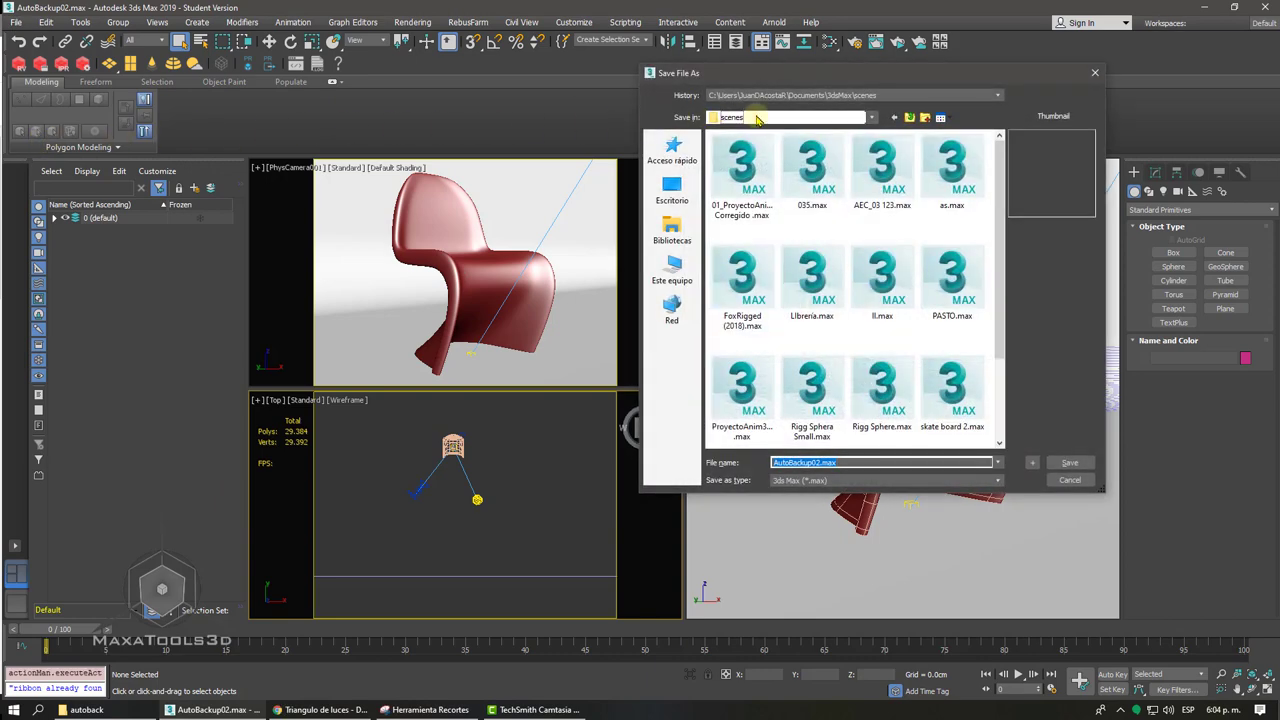
left_click(752, 112)
left_click(760, 96)
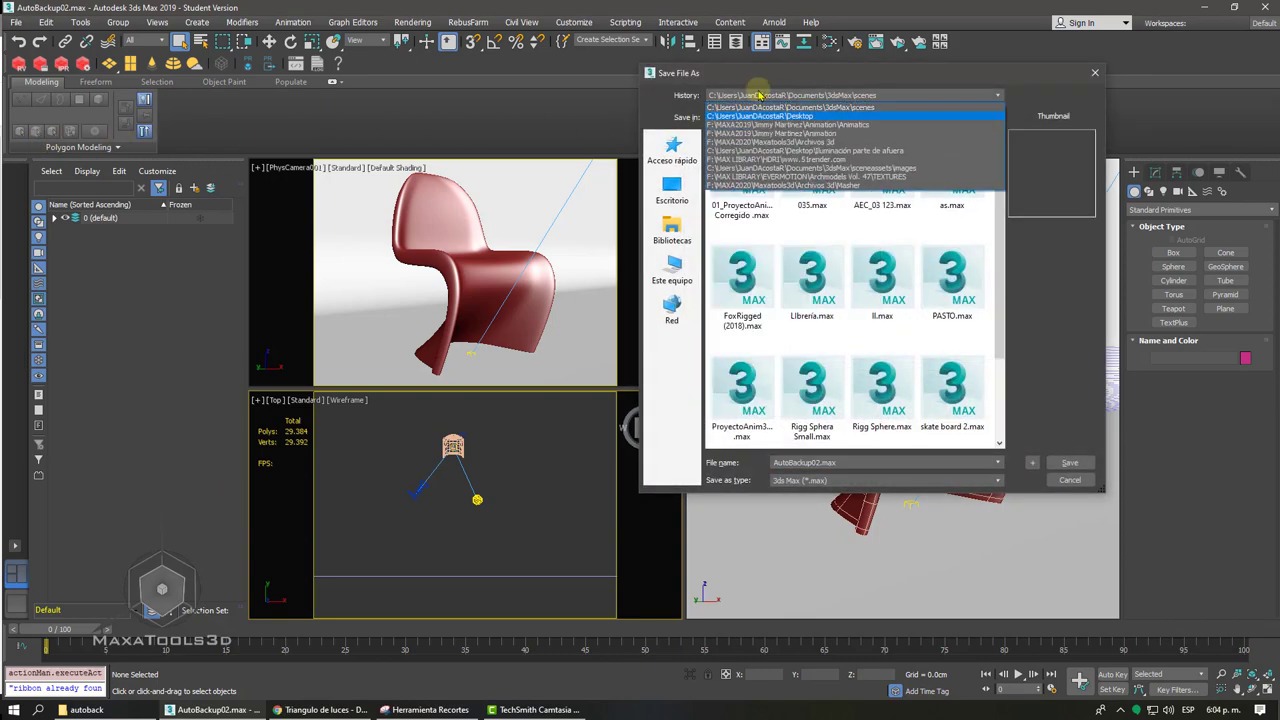
left_click(802, 142)
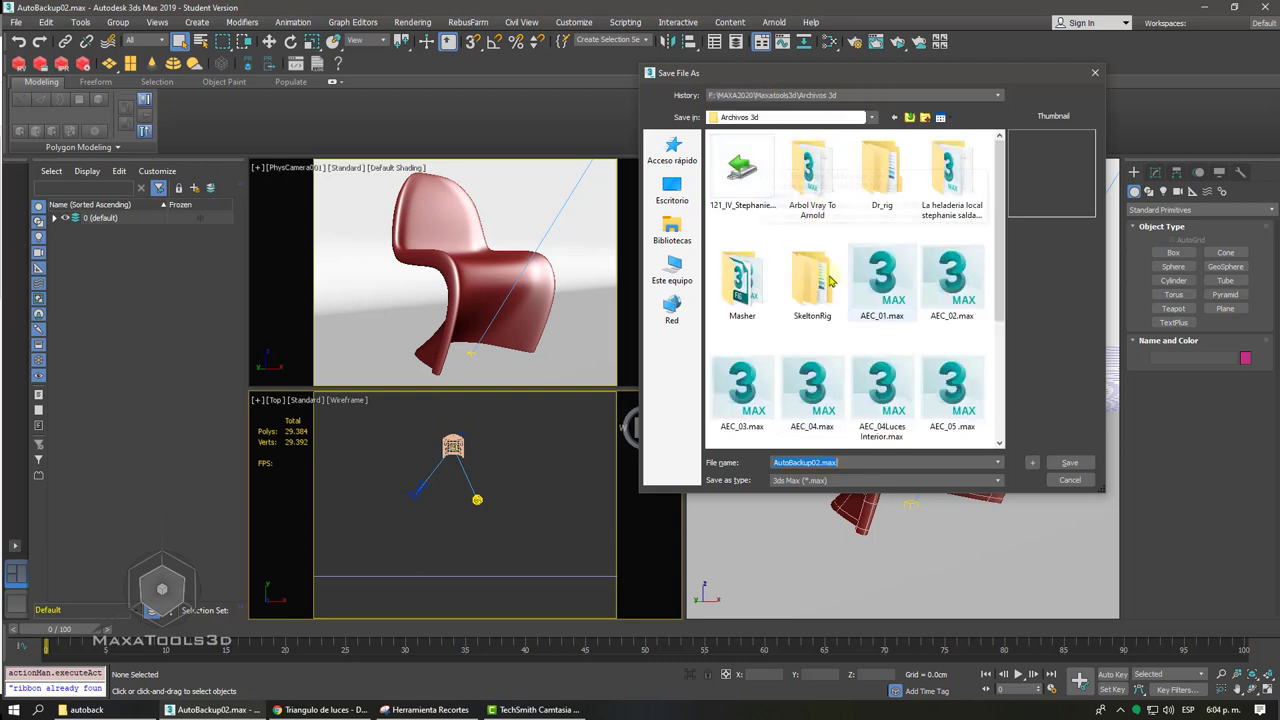
type("si")
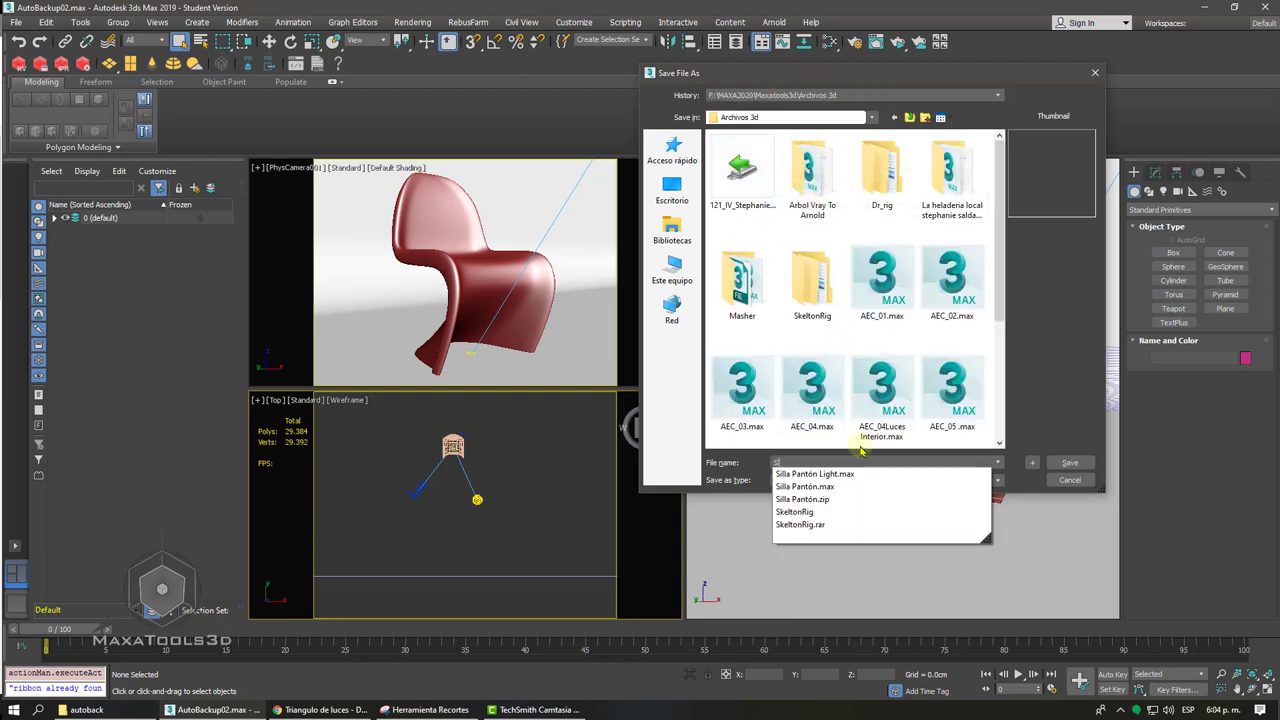
type("lla")
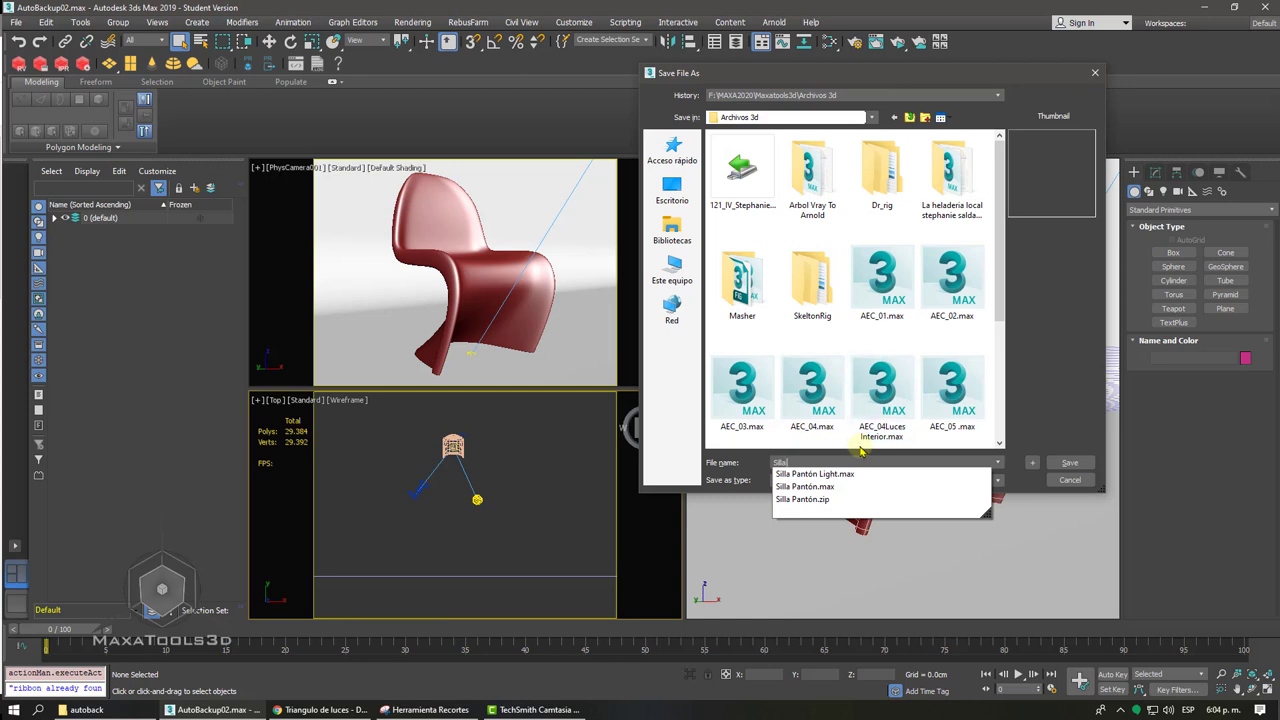
left_click(835, 474)
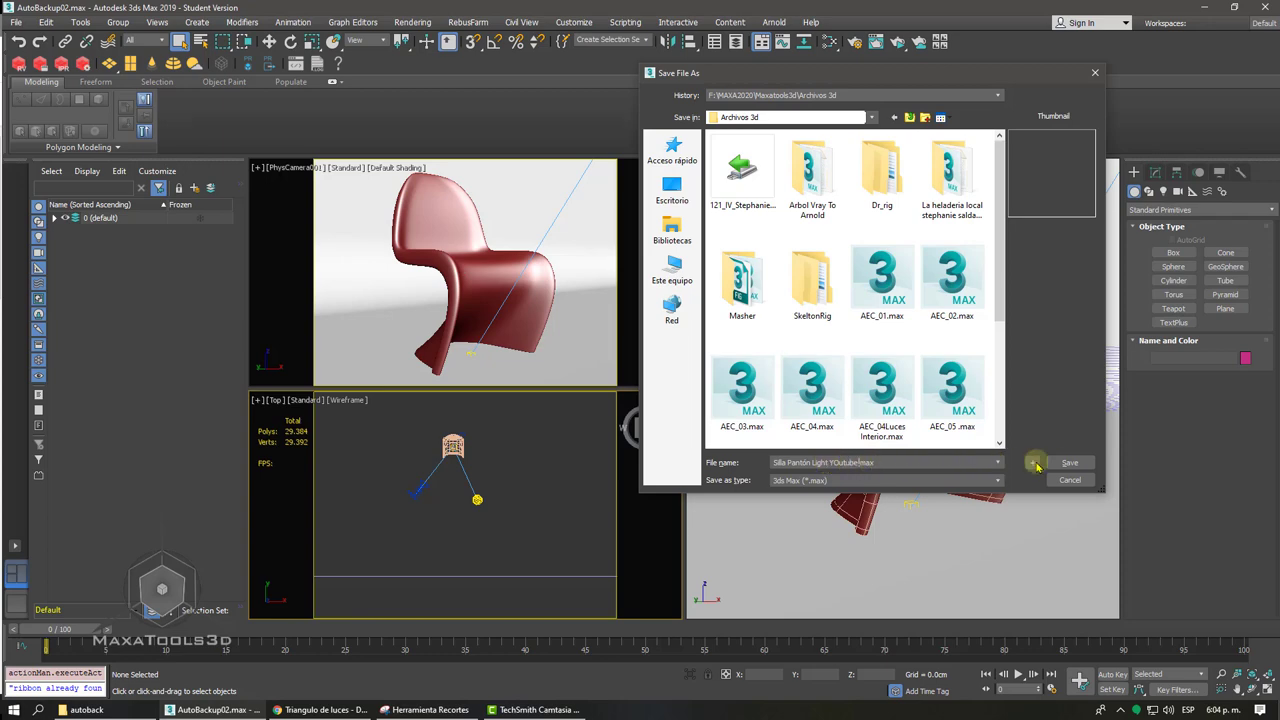
left_click(1069, 462)
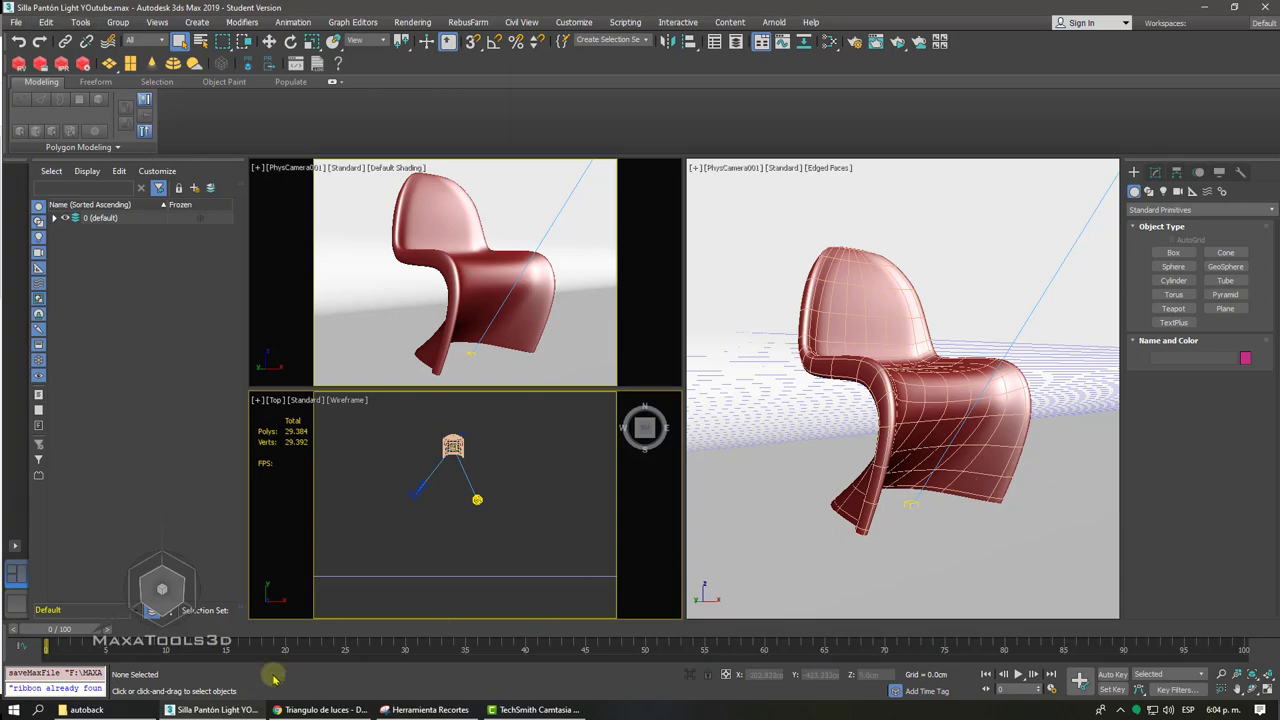
left_click(143, 713)
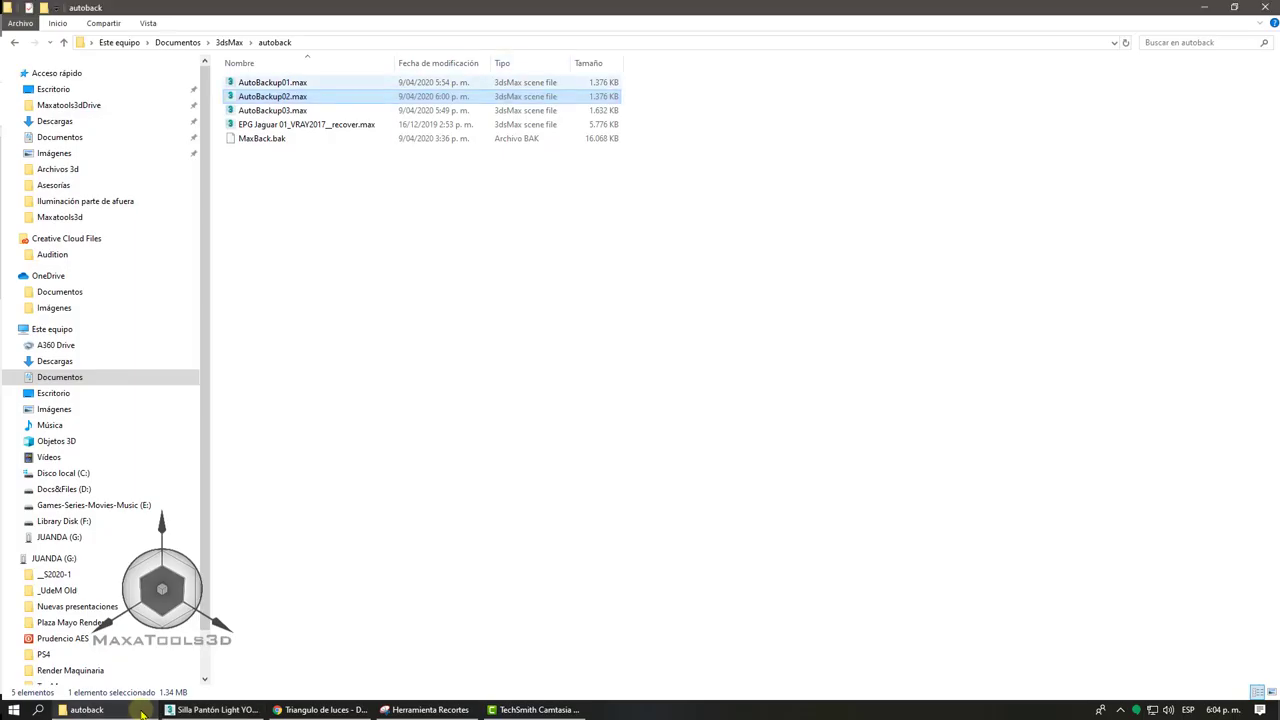
- Open Preferences > Files and check the Auto Backup file count
left_click(222, 712)
left_click(572, 22)
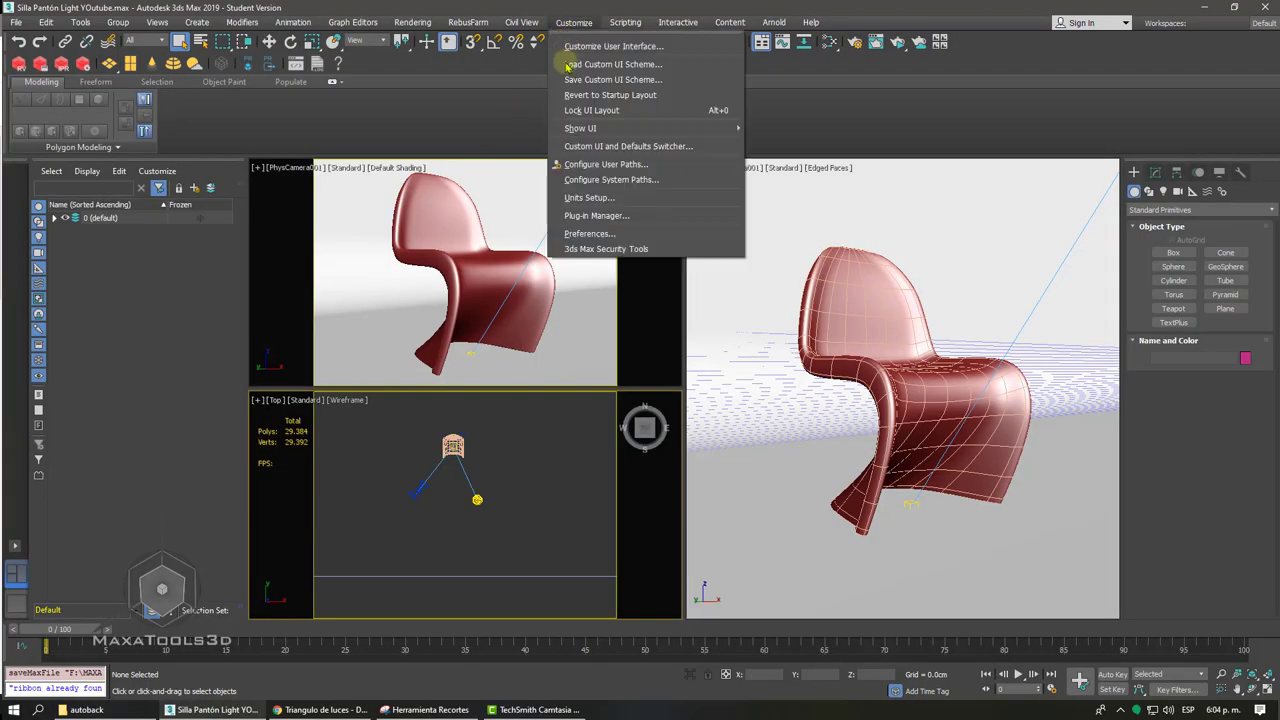
left_click(585, 234)
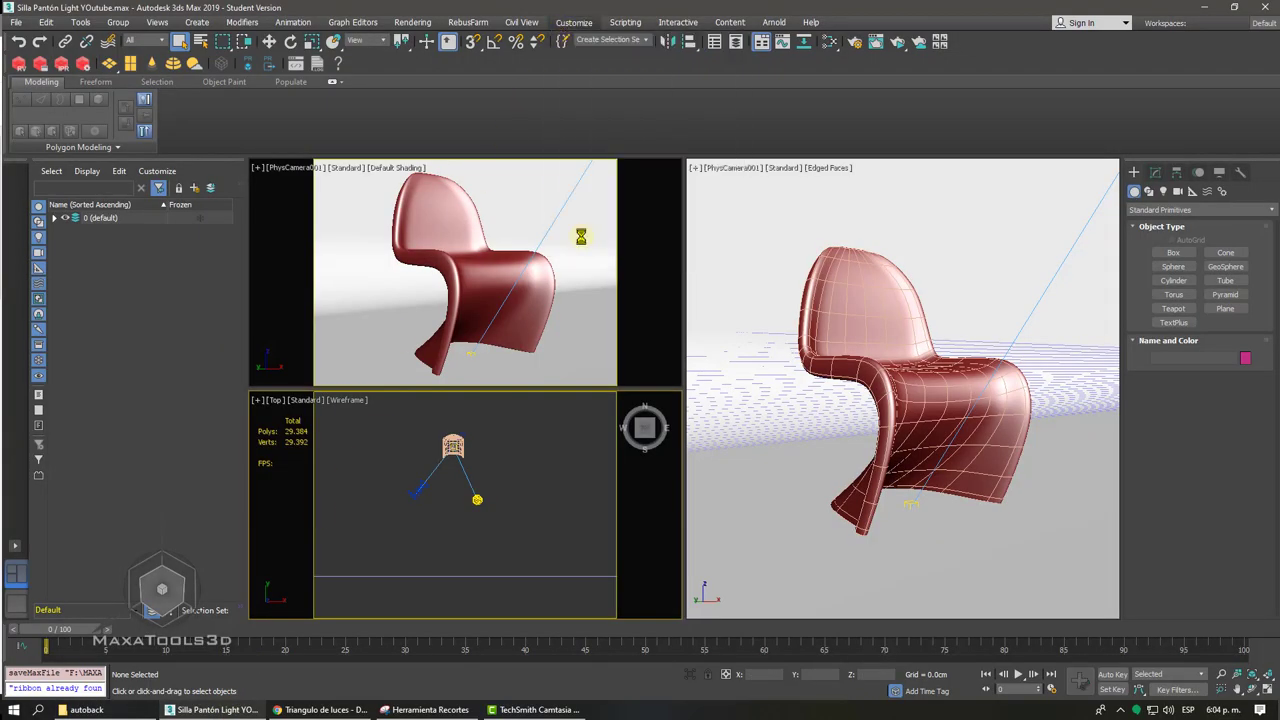
left_click(523, 176)
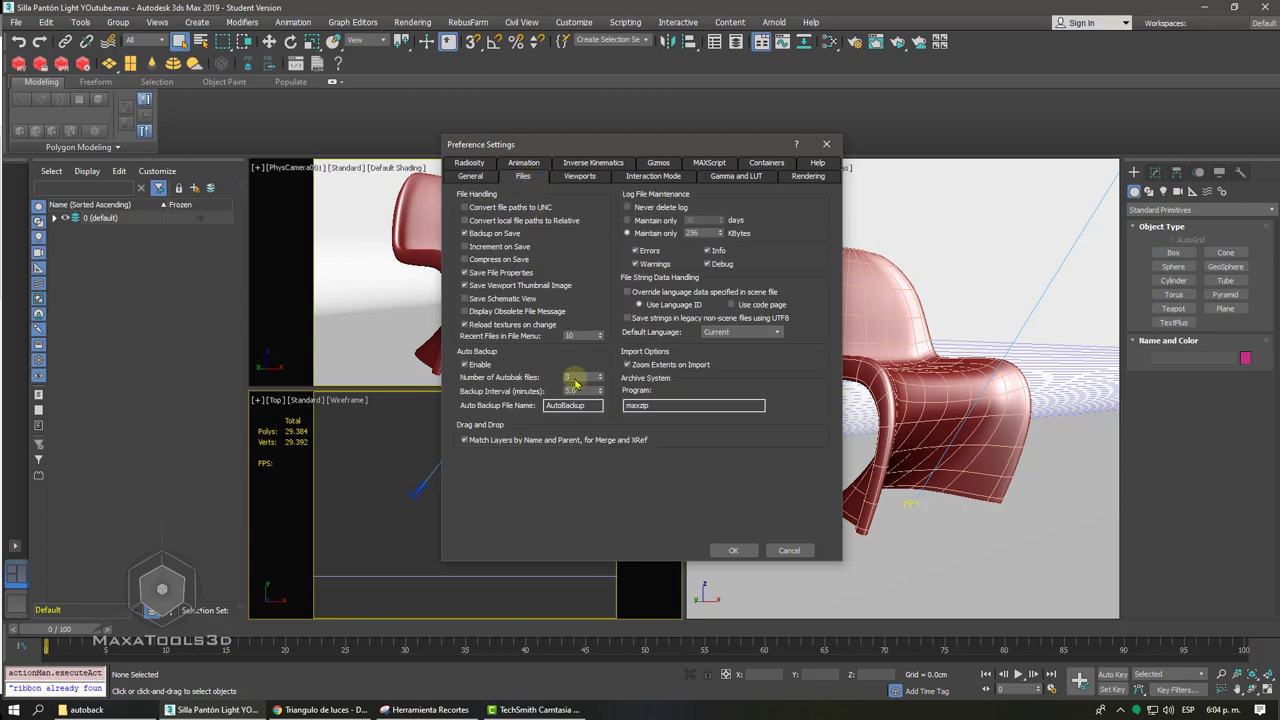
double_click(575, 379)
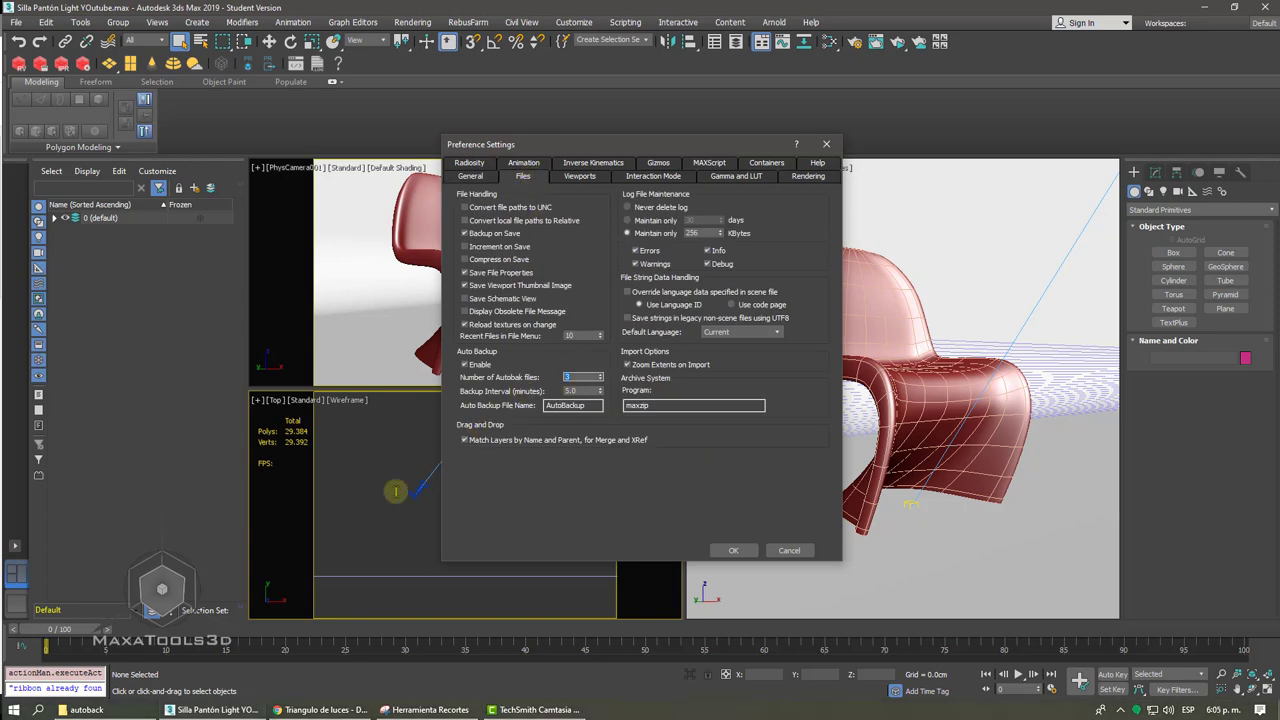
- Delete the EPG Jaguar recovery file from the autoback folder
left_click(135, 705)
mouse_move(394, 178)
left_mouse_down()
mouse_move(305, 82)
mouse_move(323, 186)
left_mouse_up()
right_click(294, 127)
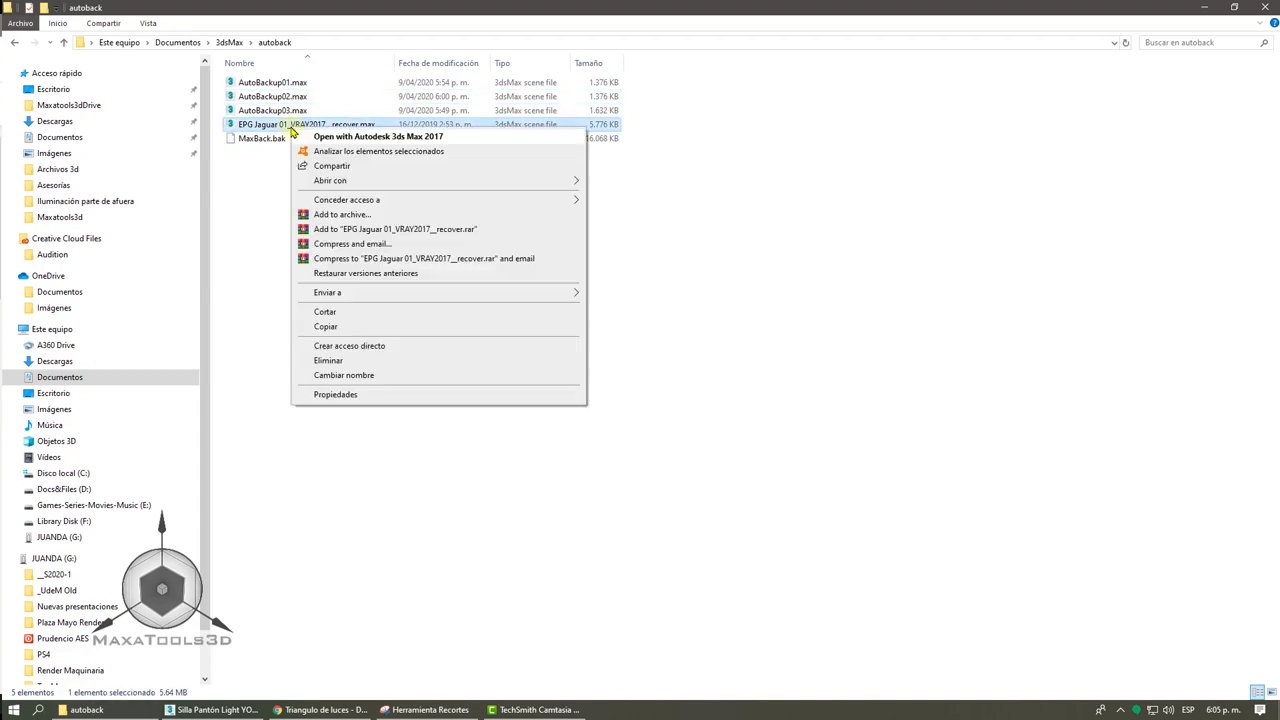
left_click(355, 361)
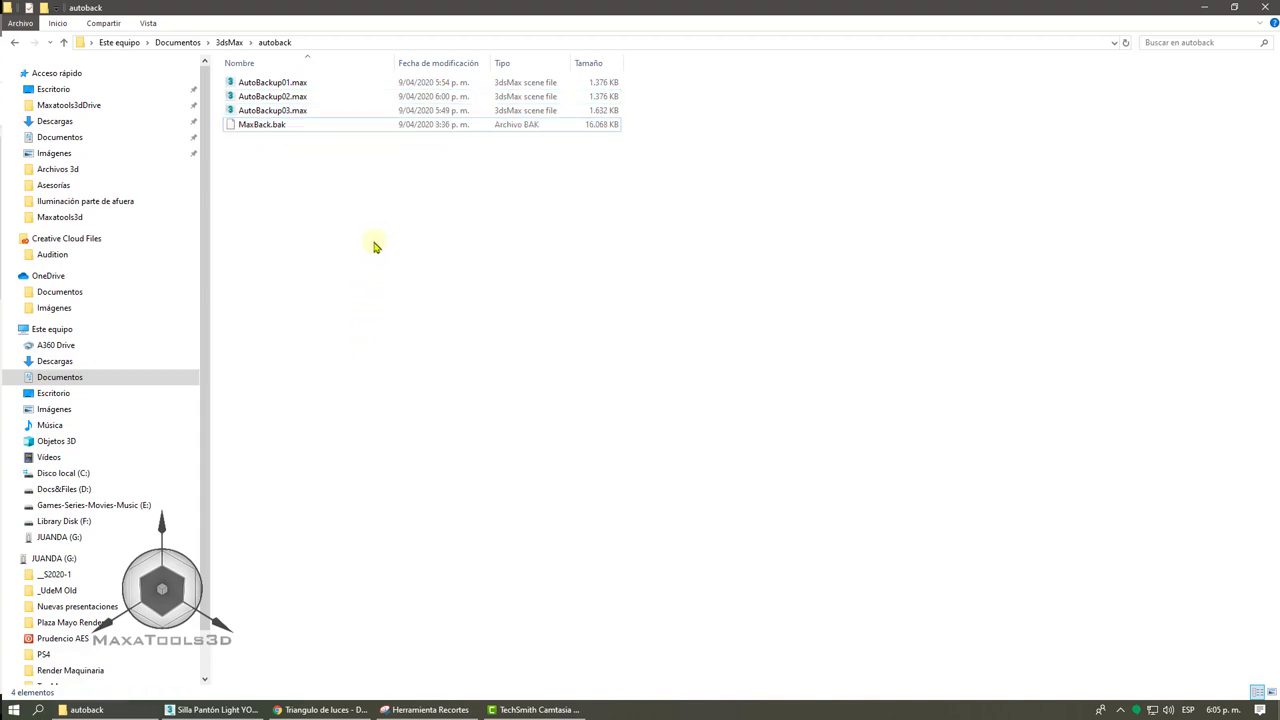
- Enter a 5-minute backup interval, then cancel Preferences without applying changes
left_click(248, 705)
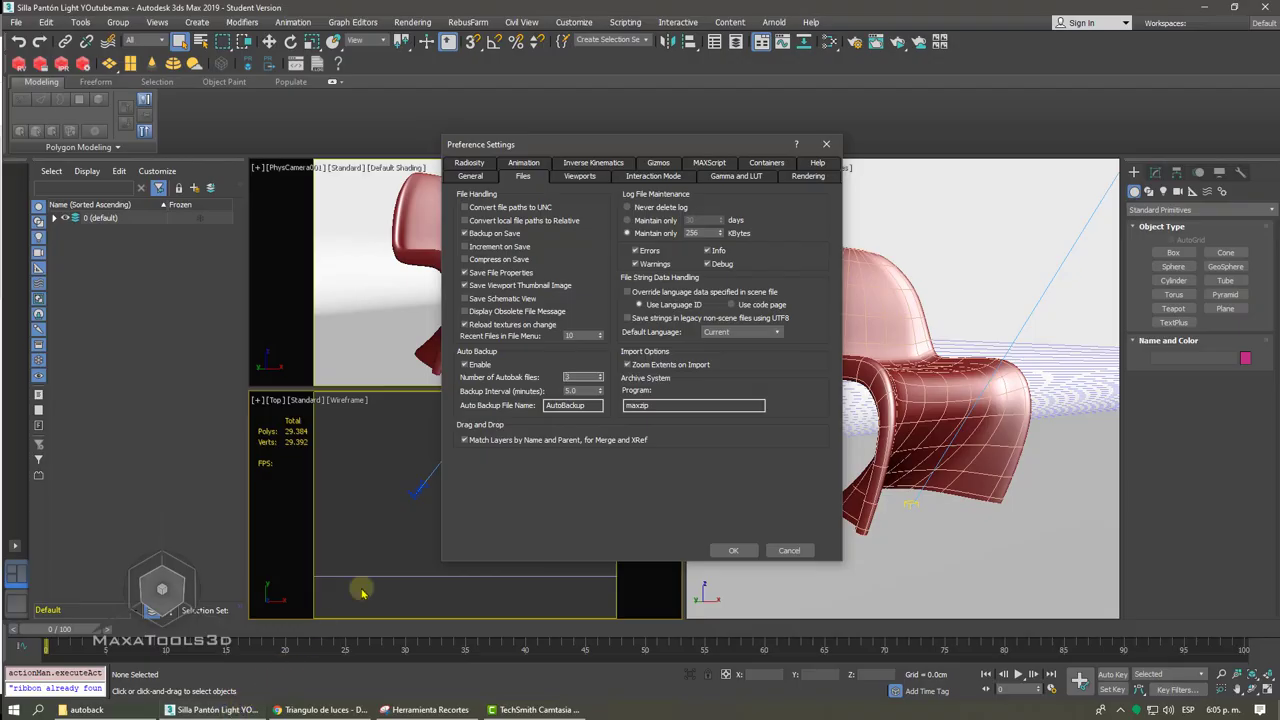
double_click(570, 390)
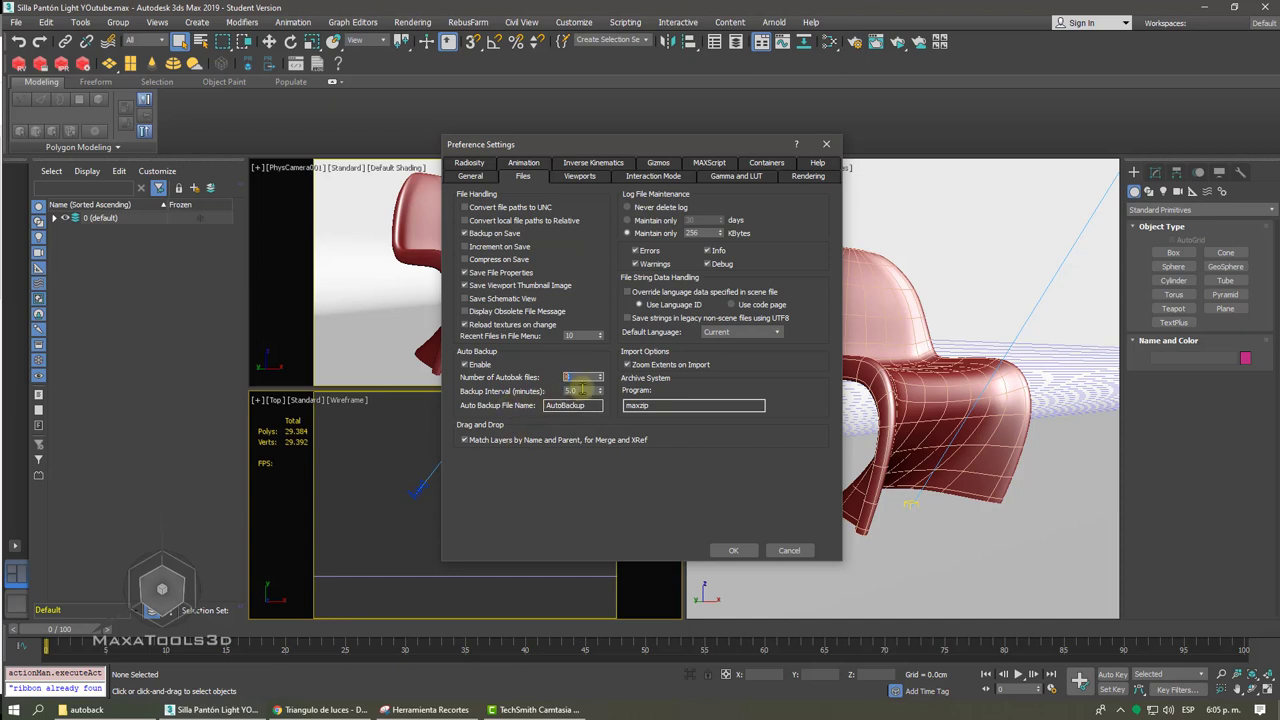
type("5")
key("Tab")
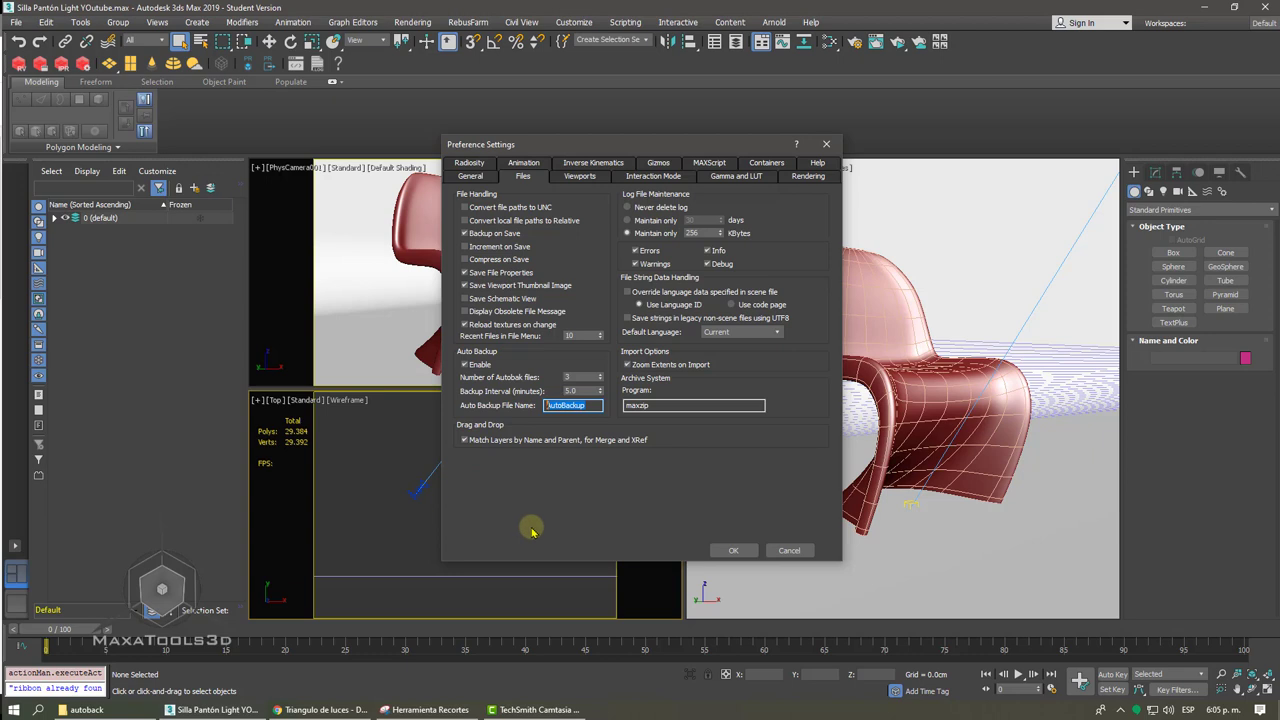
left_click(790, 550)
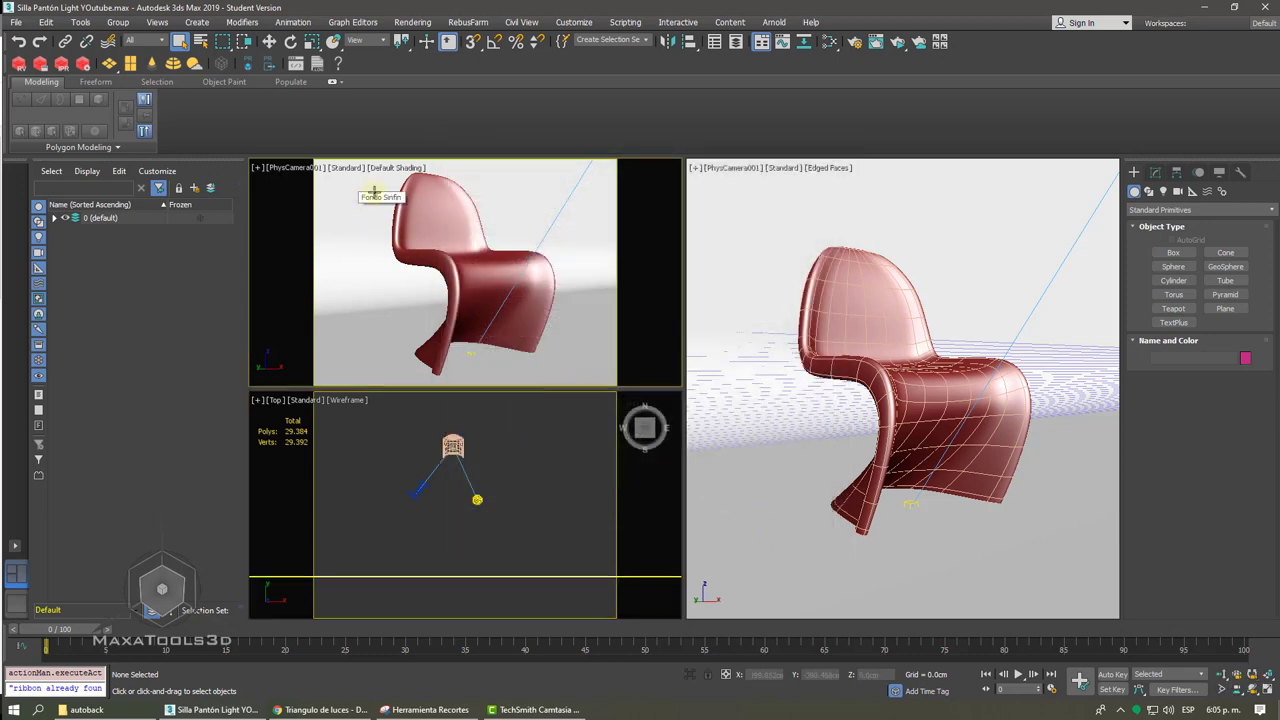
- Switch the camera viewport to ActiveShade rendering instead of the floating ActiveShade window
left_click(897, 42)
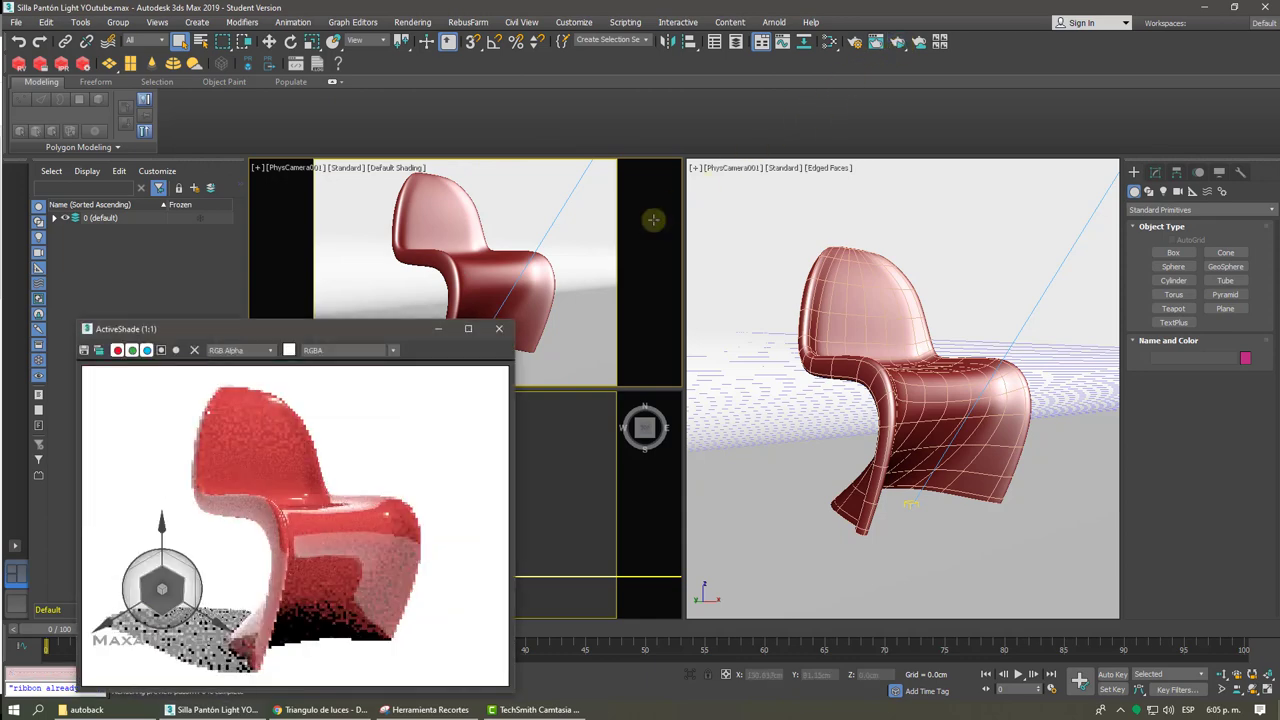
left_click(499, 328)
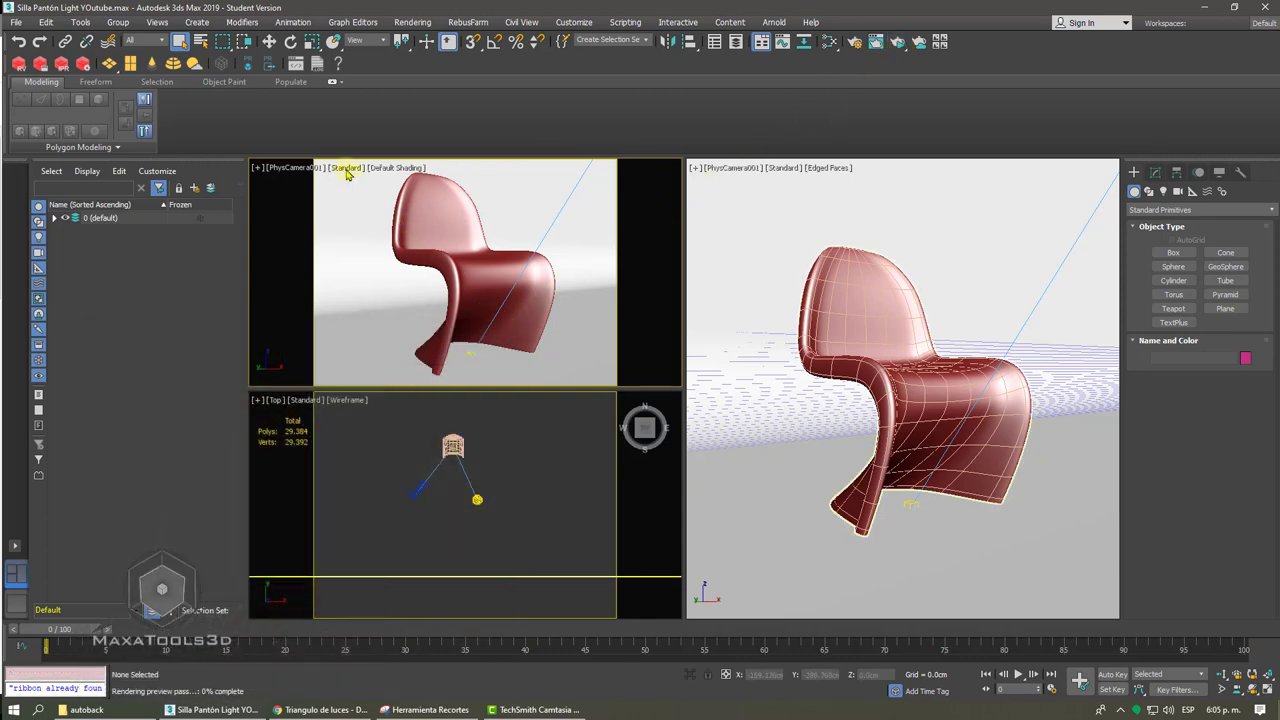
left_click(347, 168)
left_click(389, 180)
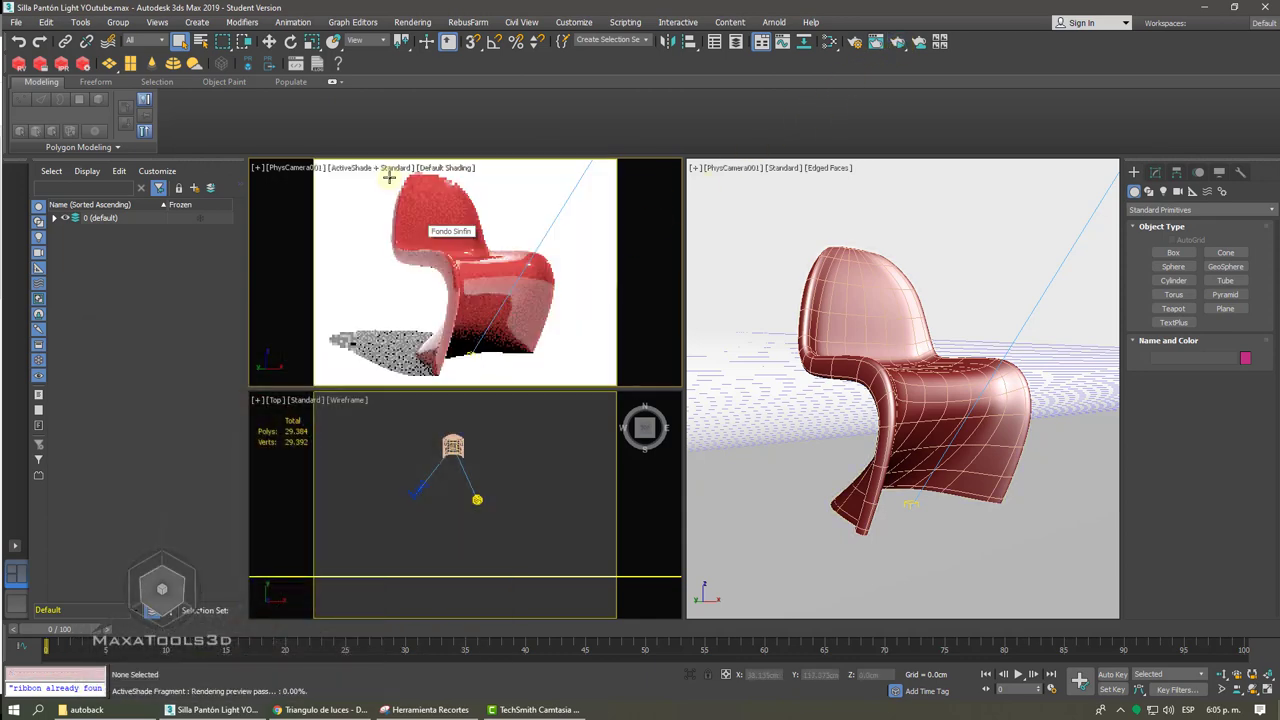
- Save the scene and select the key light in the Top view
left_click(16, 22)
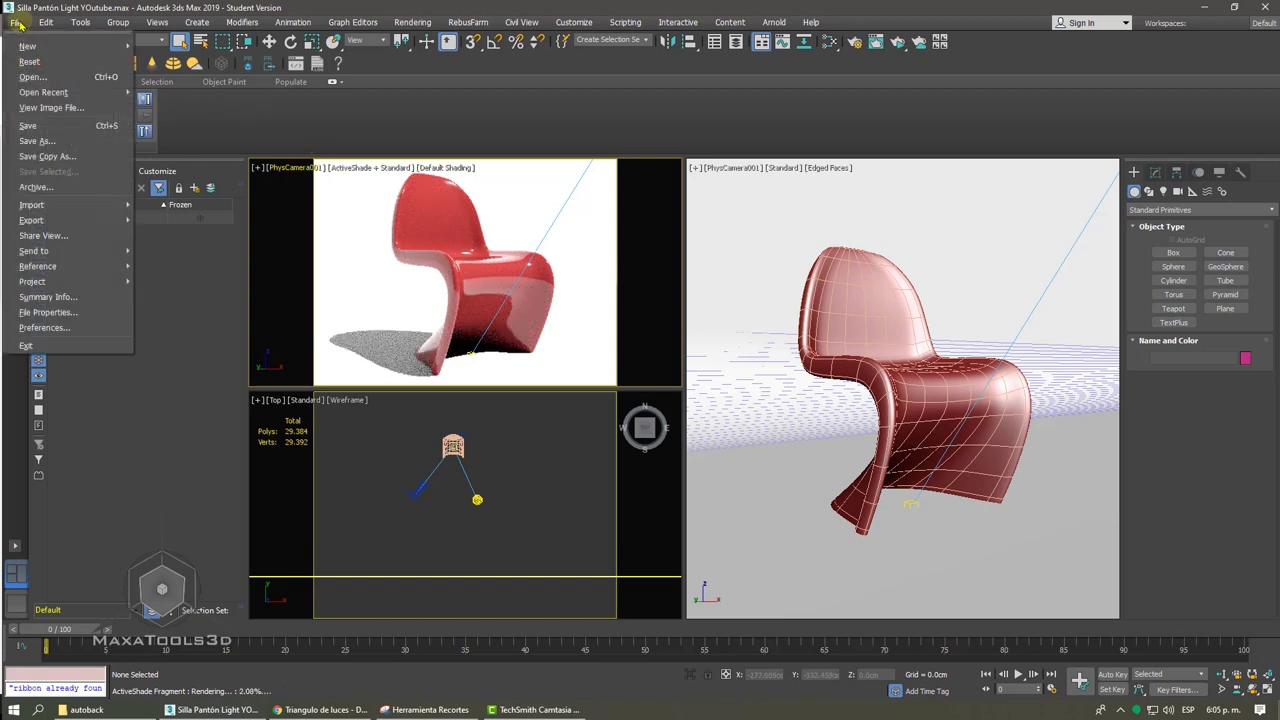
left_click(47, 124)
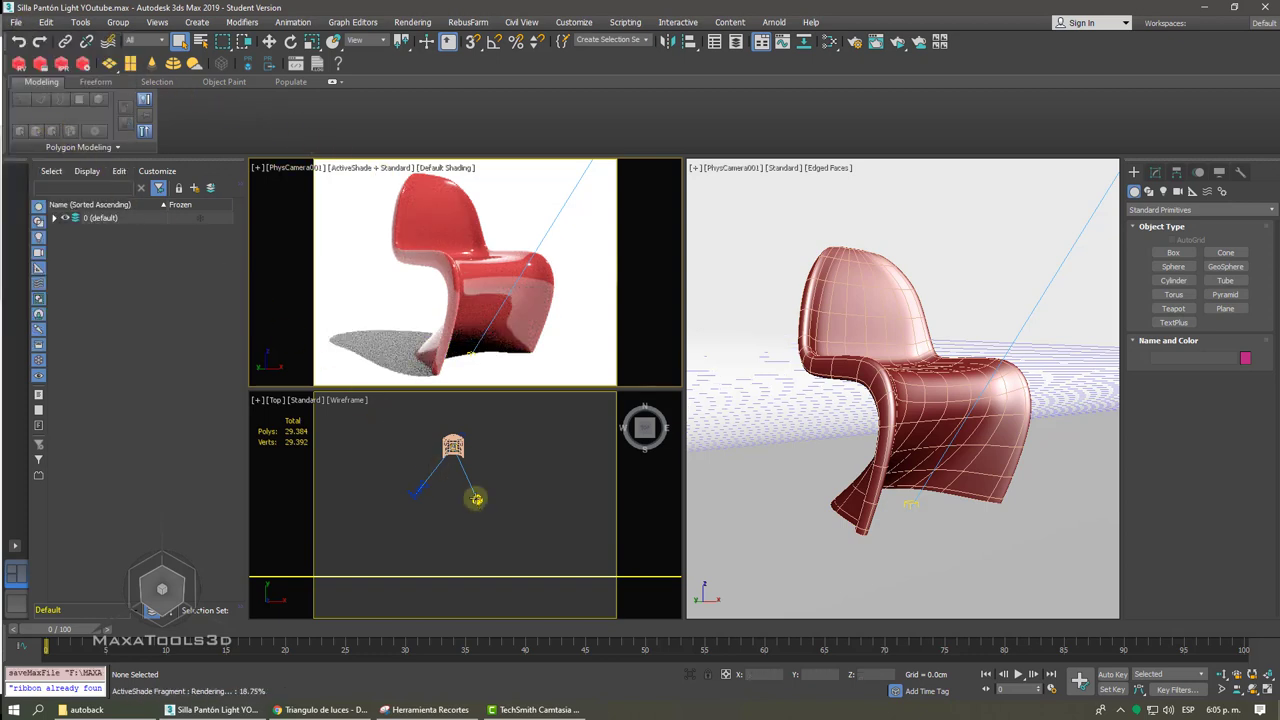
left_click(477, 500)
- Shift-move clone the key light as an independent copy, ArnoldLight Ppal001, up and left of the chair
right_click(489, 489)
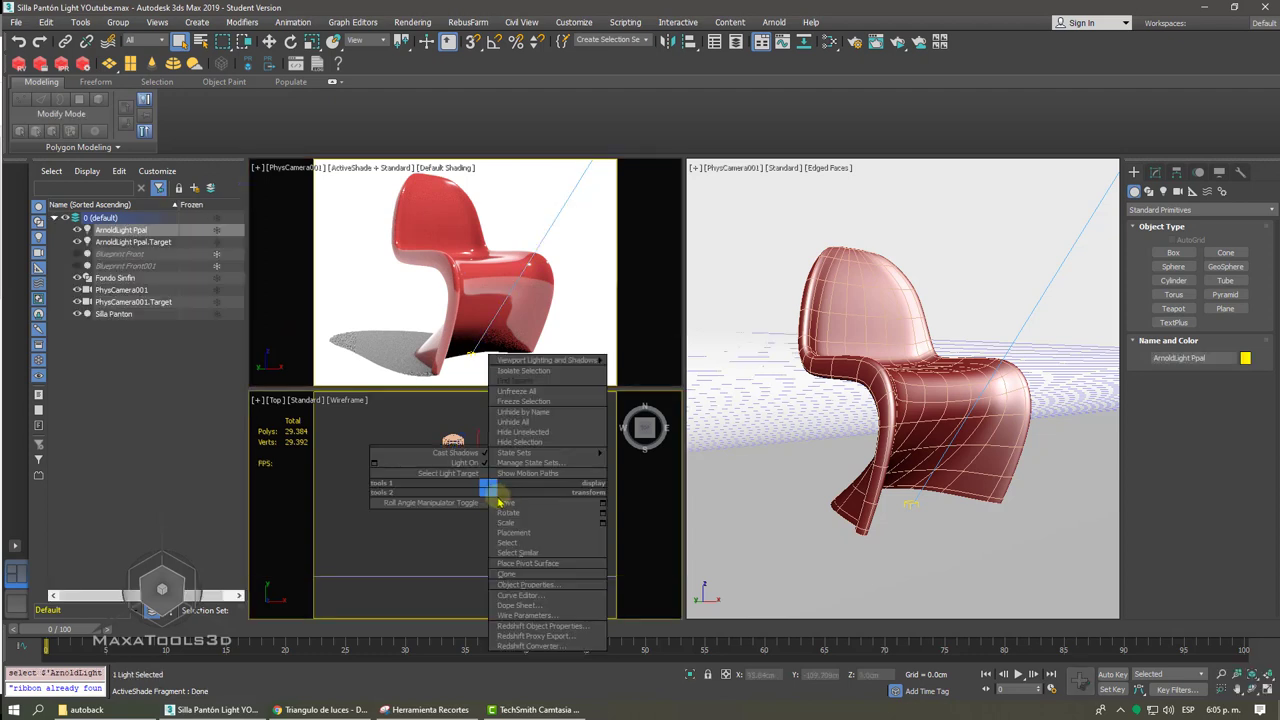
left_click(502, 501)
left_click_drag(503, 500, 400, 499)
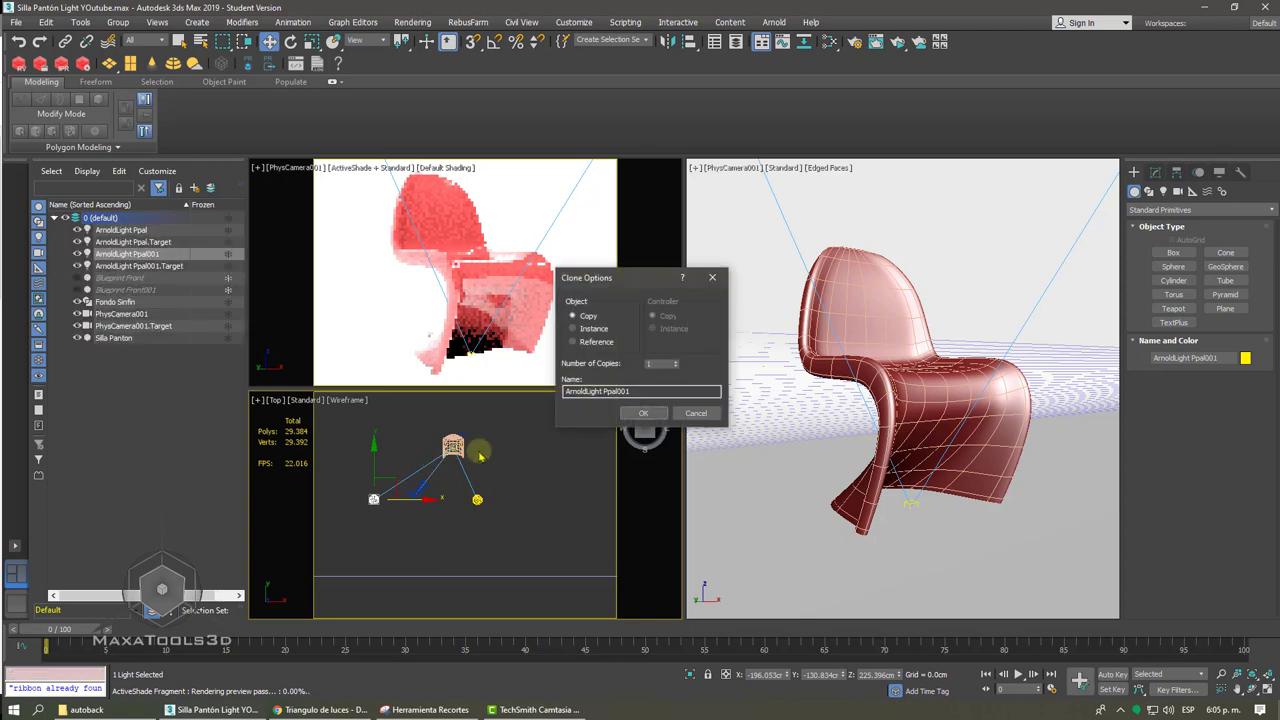
left_click(643, 414)
mouse_move(395, 481)
left_mouse_down()
mouse_move(408, 440)
mouse_move(420, 440)
left_mouse_up()
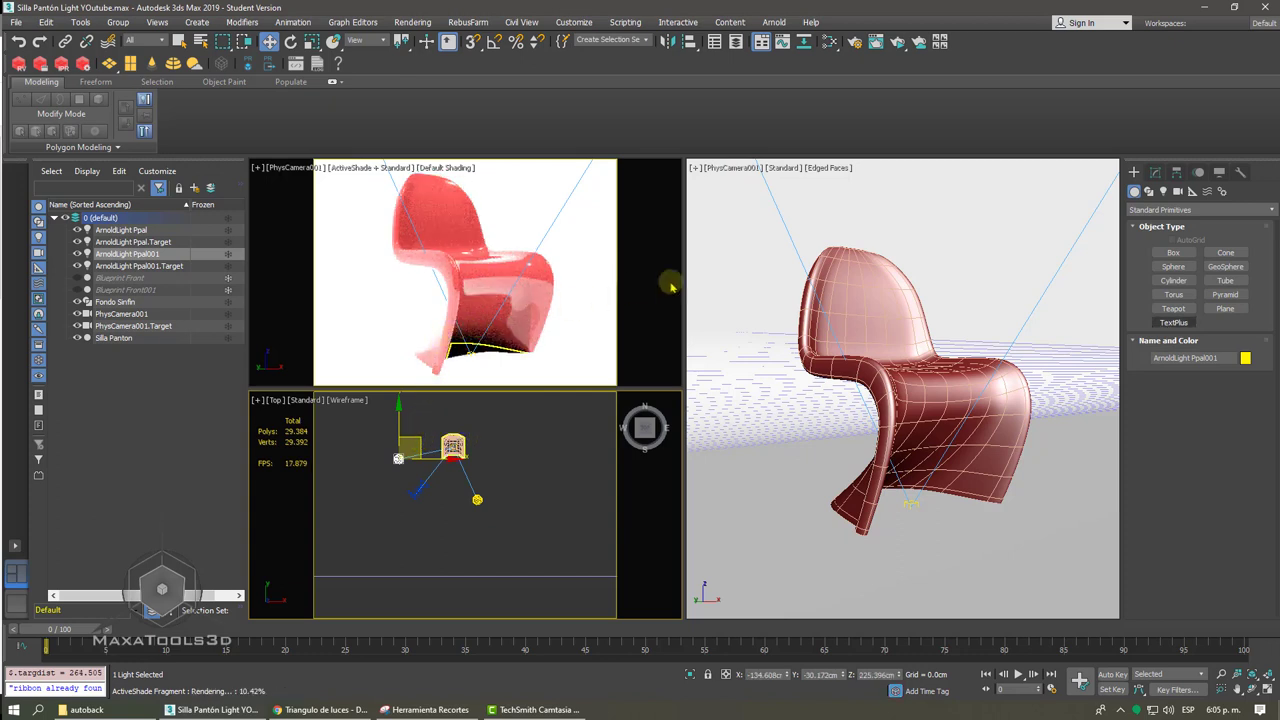
left_click(1157, 172)
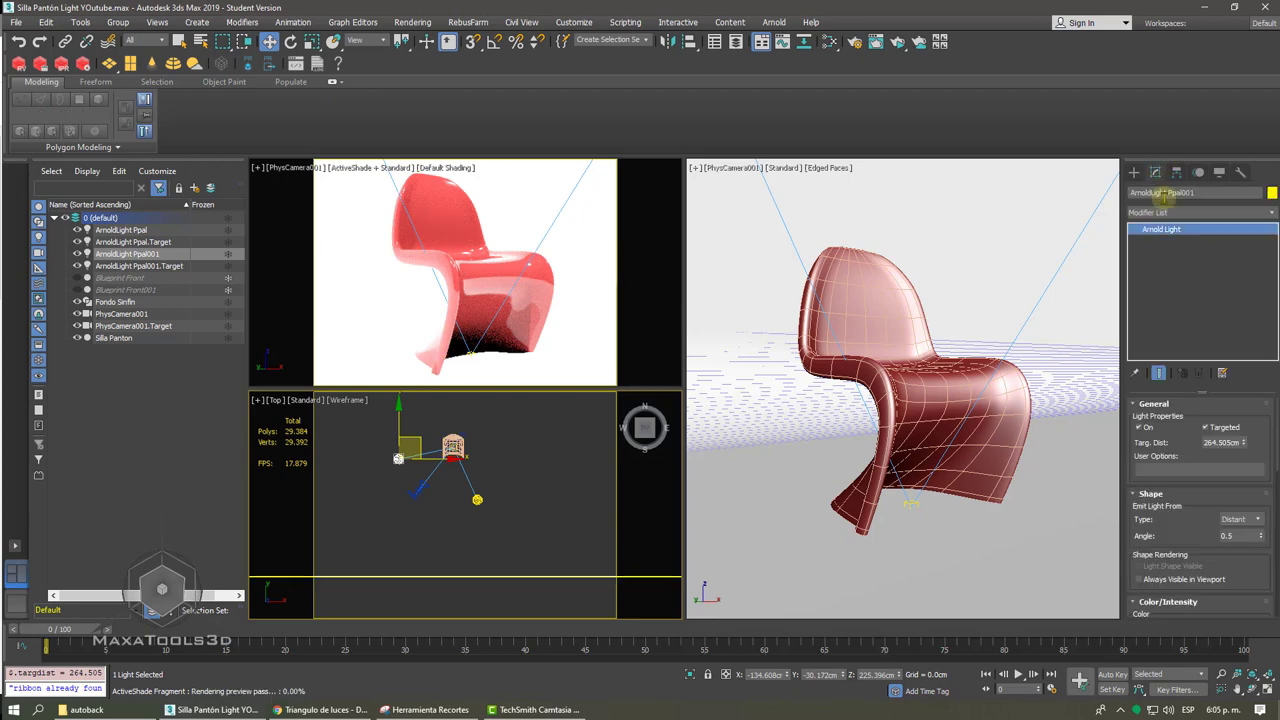
- Switch ArnoldLight Ppal001's emission shape to Quad and nudge the light slightly in the Top view
left_click_drag(1213, 521, 1230, 493)
left_click(1238, 491)
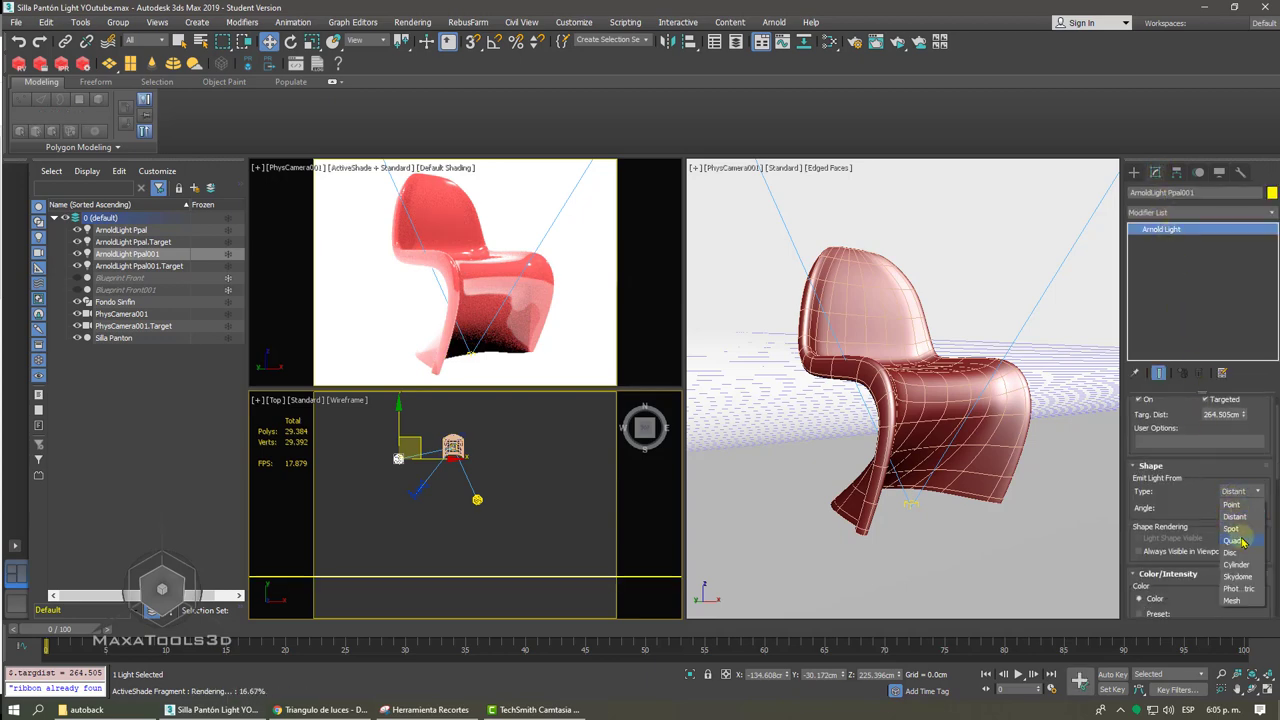
left_click(1238, 540)
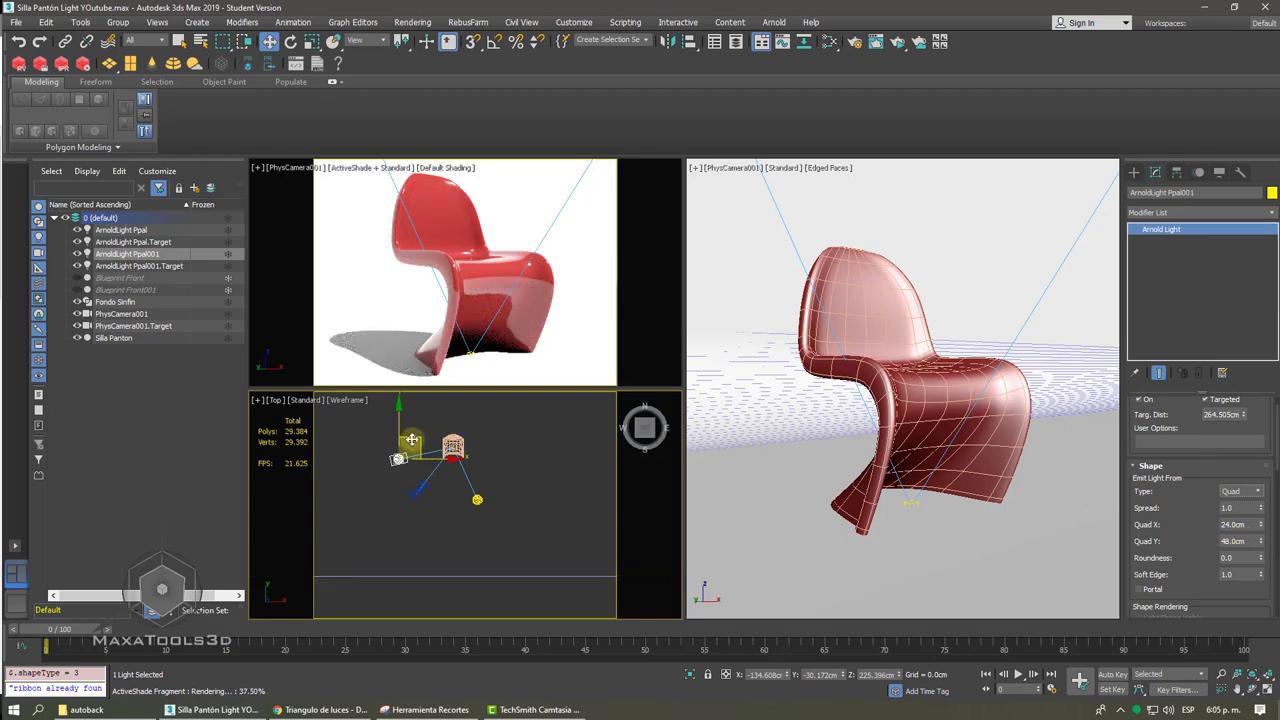
left_click_drag(409, 444, 400, 440)
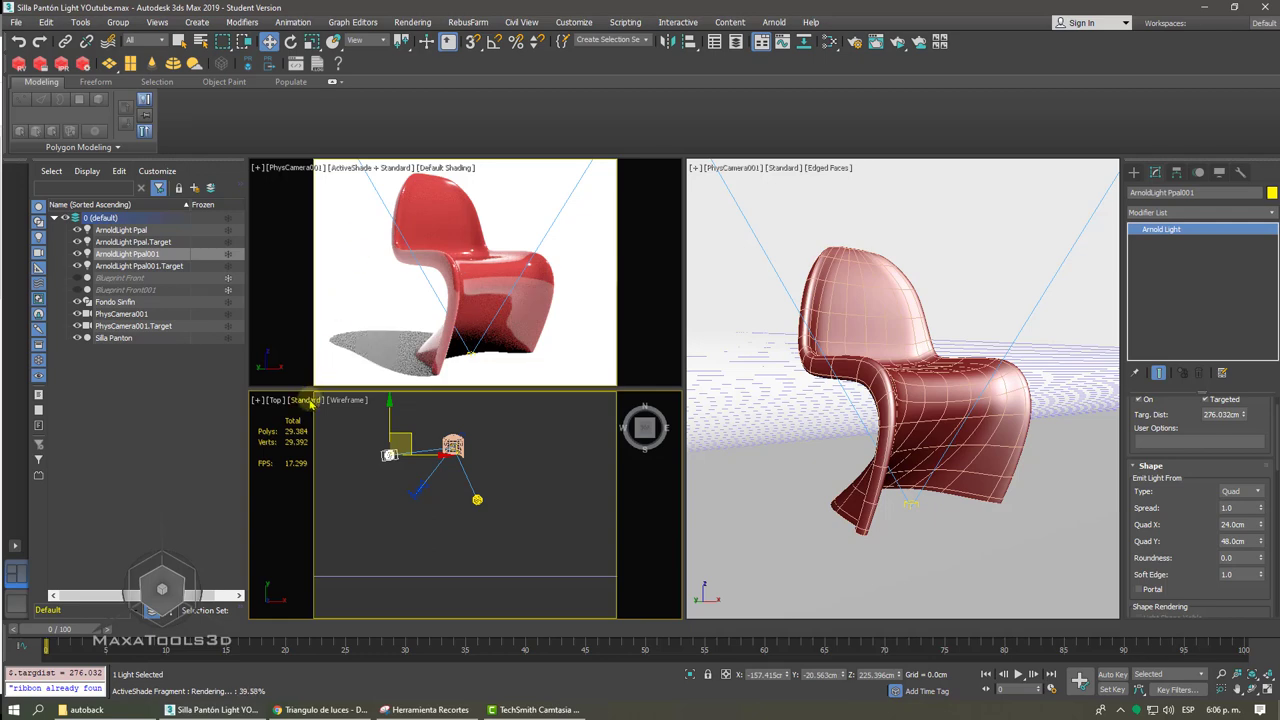
left_click(418, 490)
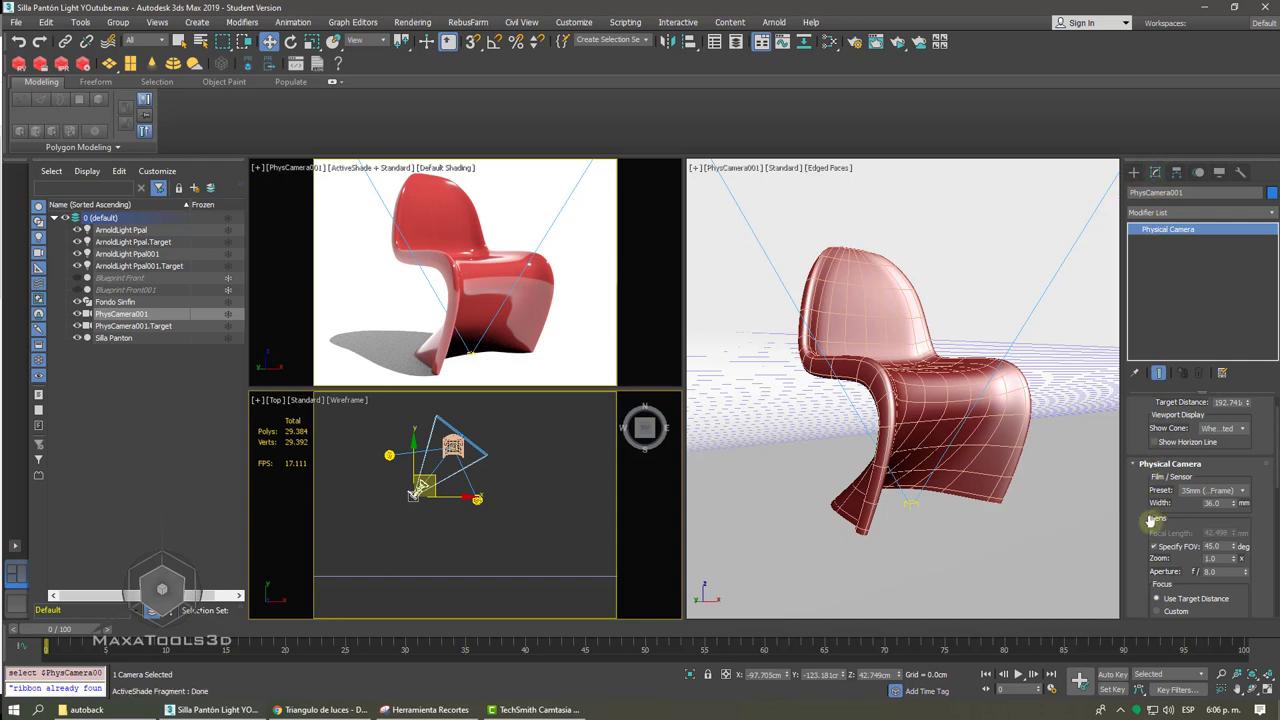
- Scroll to the camera's Exposure Gain Target value and select it for editing
left_click_drag(1151, 520, 1134, 244)
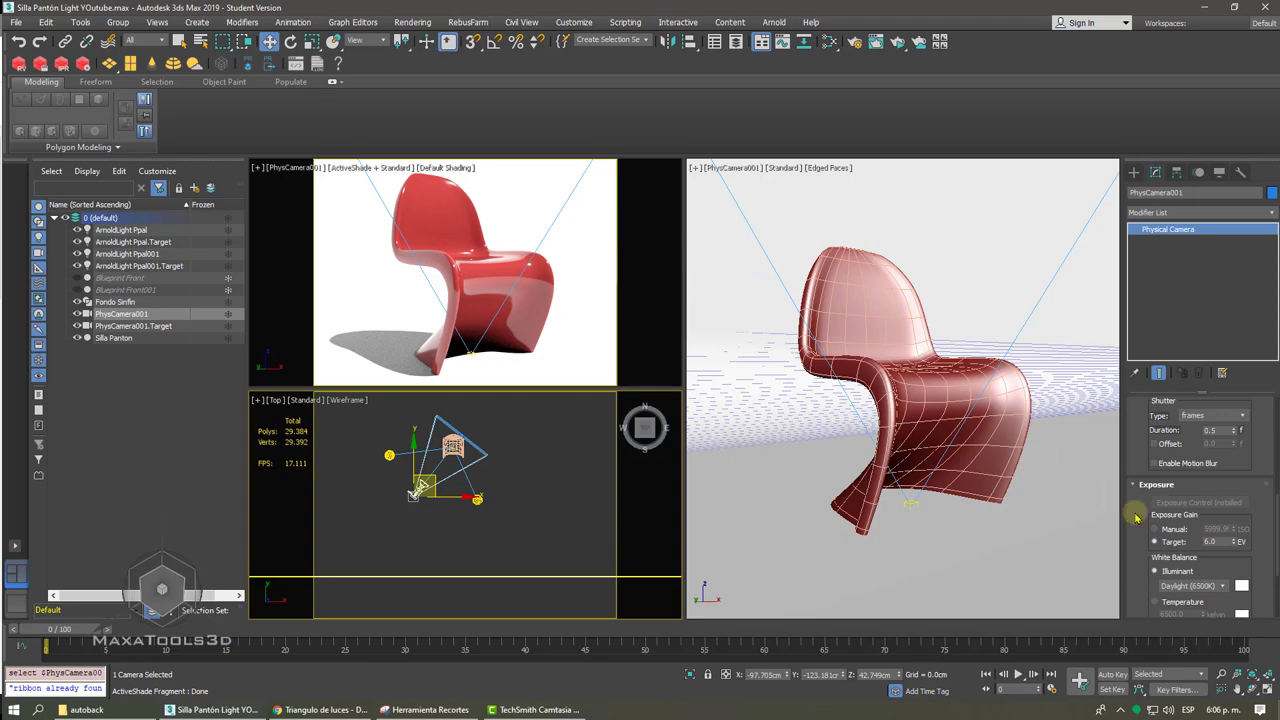
left_click_drag(1136, 517, 1140, 489)
double_click(1210, 513)
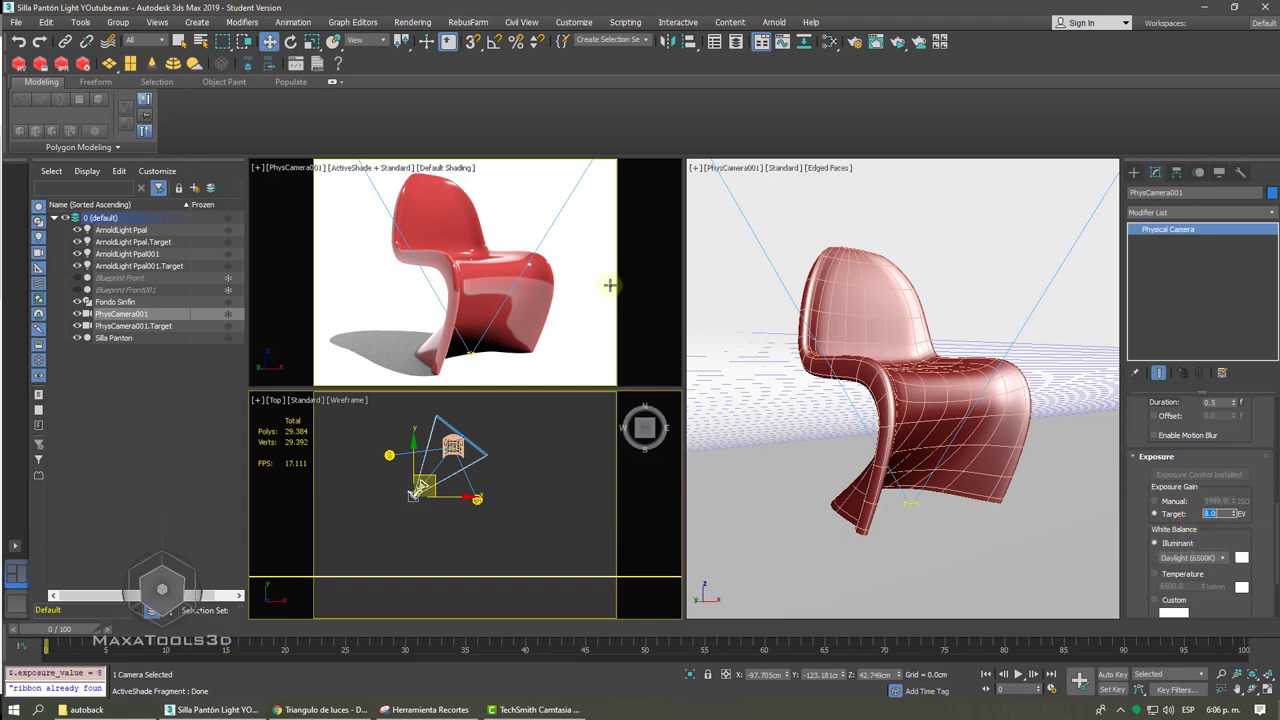
right_click(578, 272)
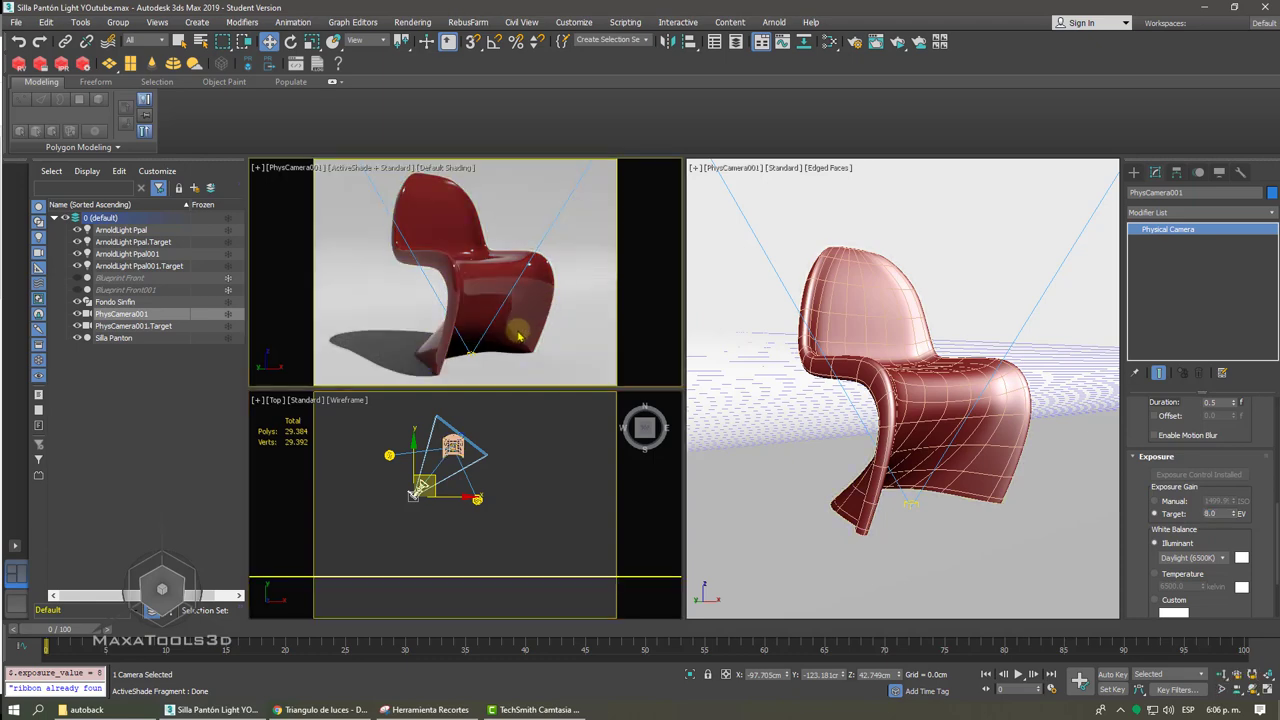
- Reposition the fill light in the Top view, then reselect the key light, fill light and camera
right_click(389, 455)
left_click_drag(389, 455, 402, 437)
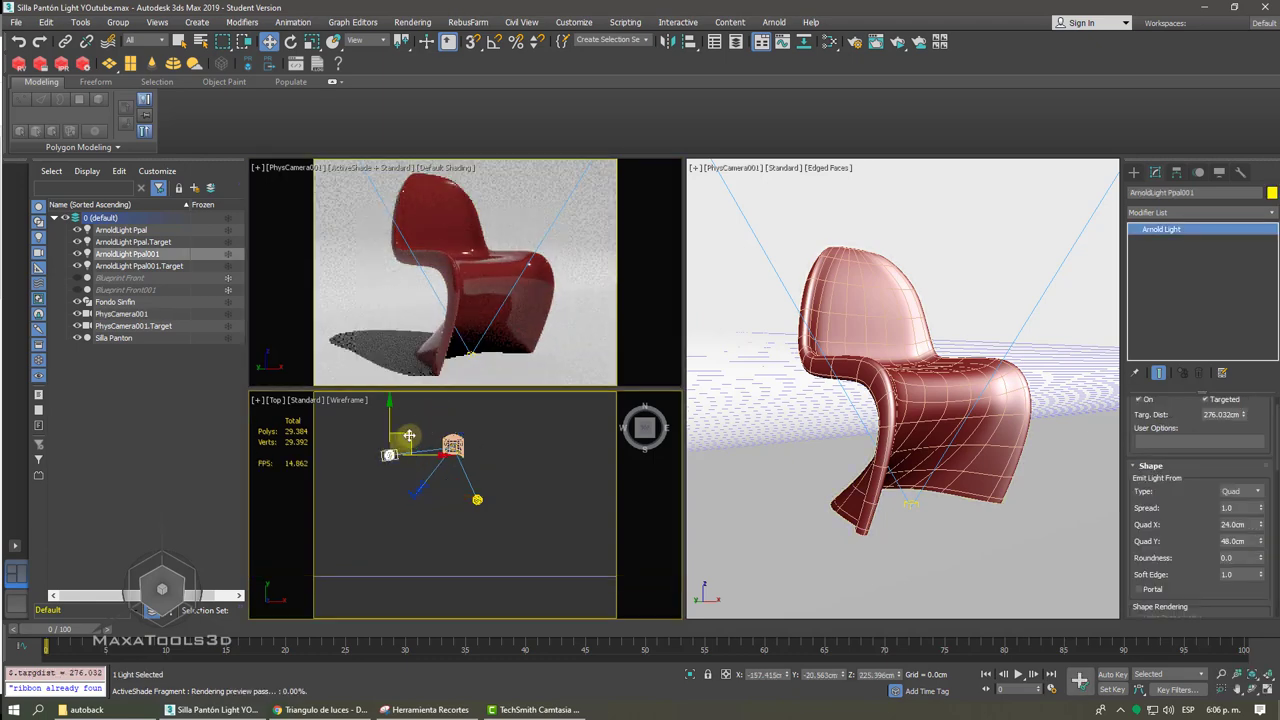
left_click(477, 499)
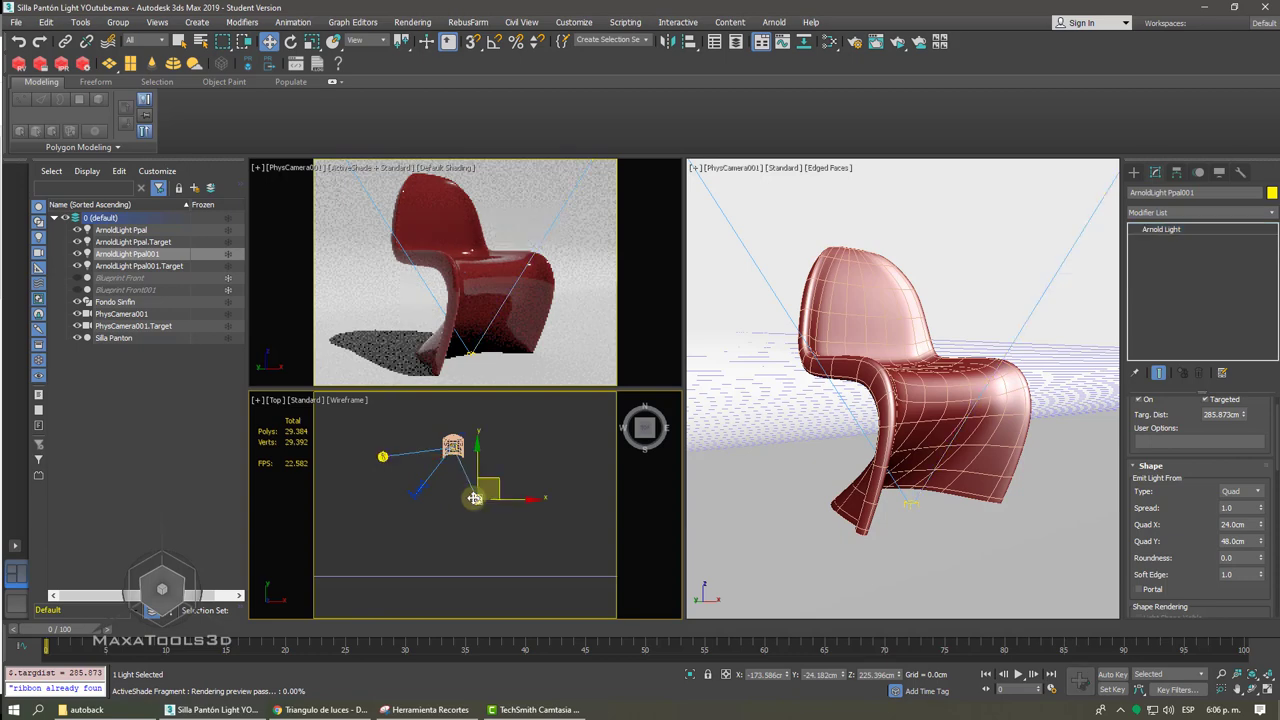
left_click(382, 457)
left_click(418, 488)
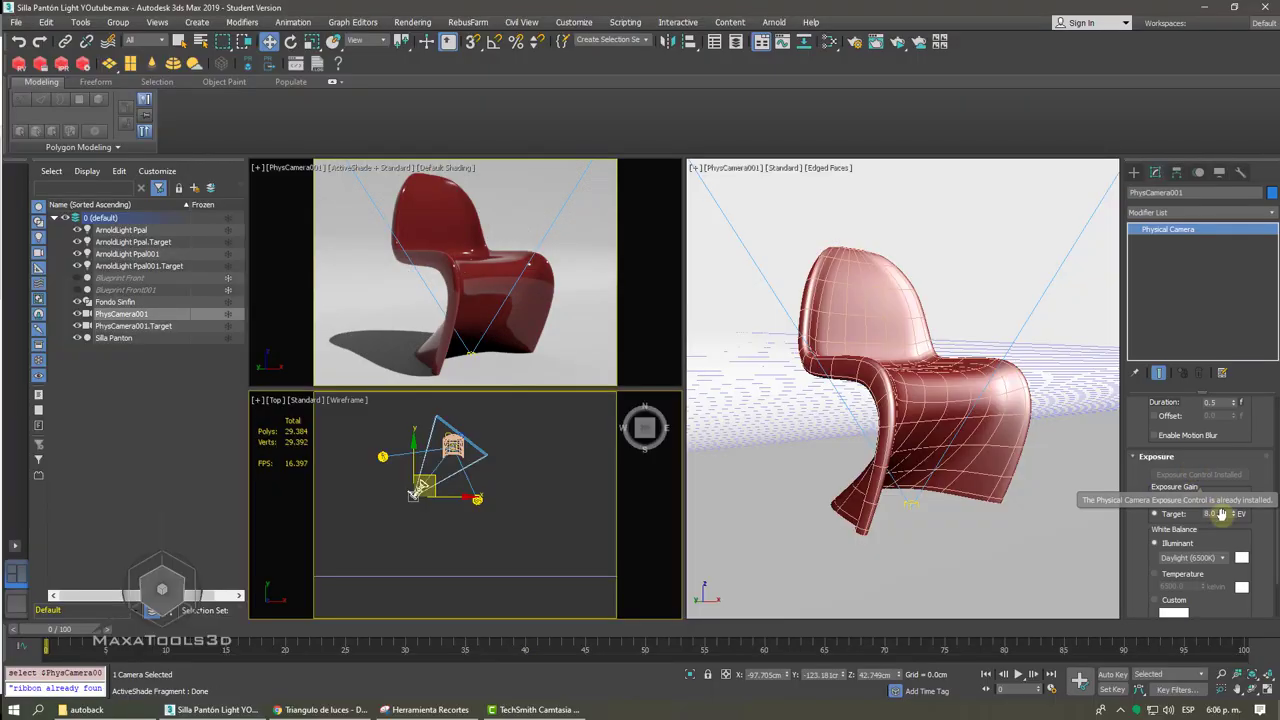
- Enter a camera exposure target of 7.0 EV, then reselect ArnoldLight Ppal001
type("7")
key("Return")
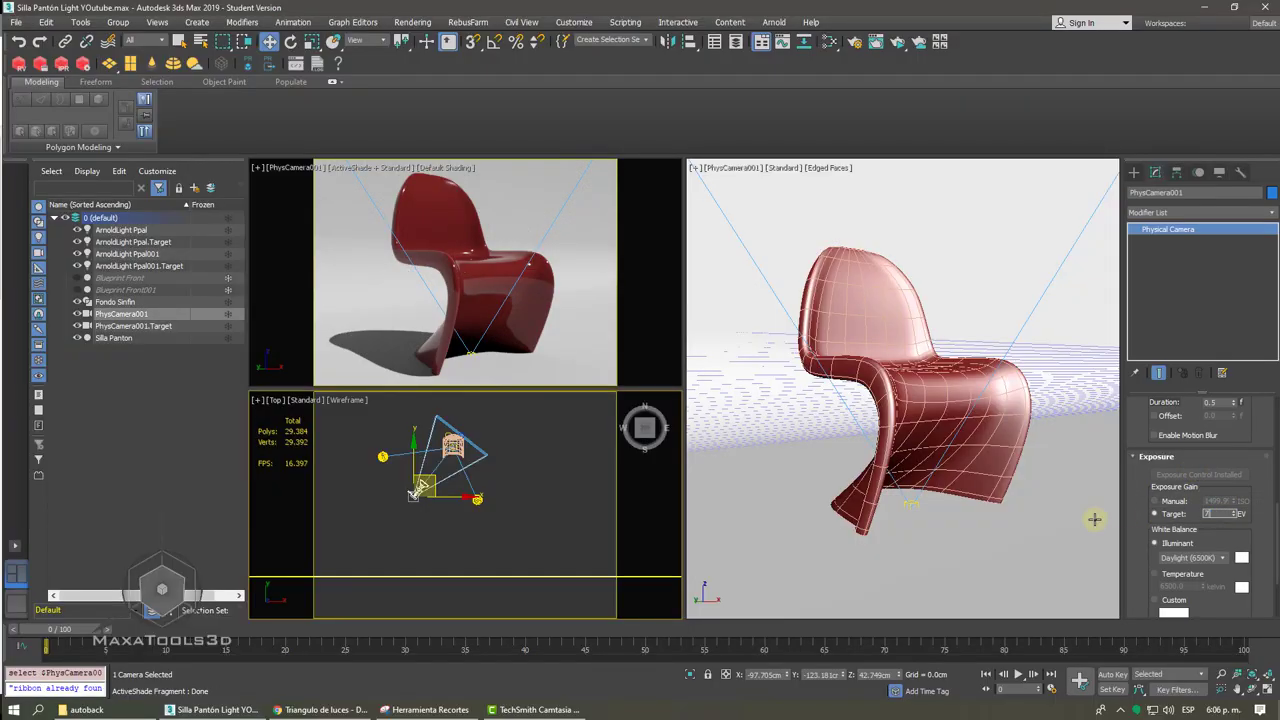
right_click(346, 278)
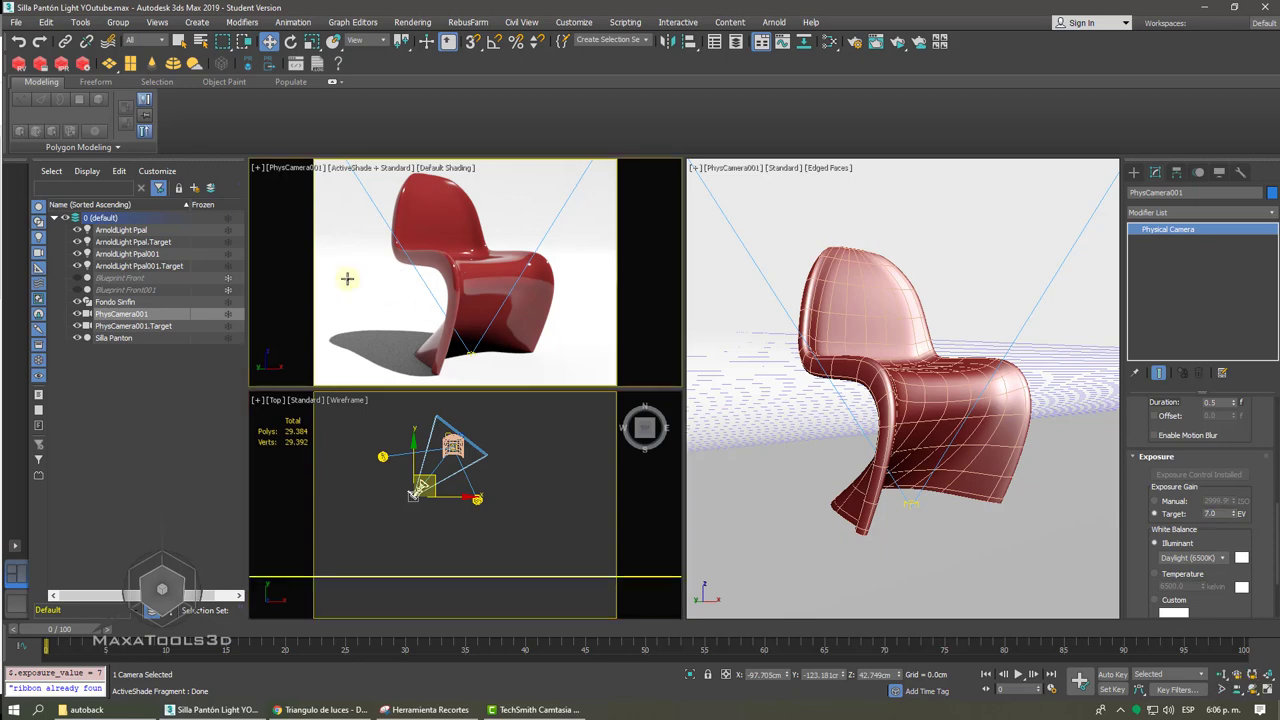
left_click(380, 458)
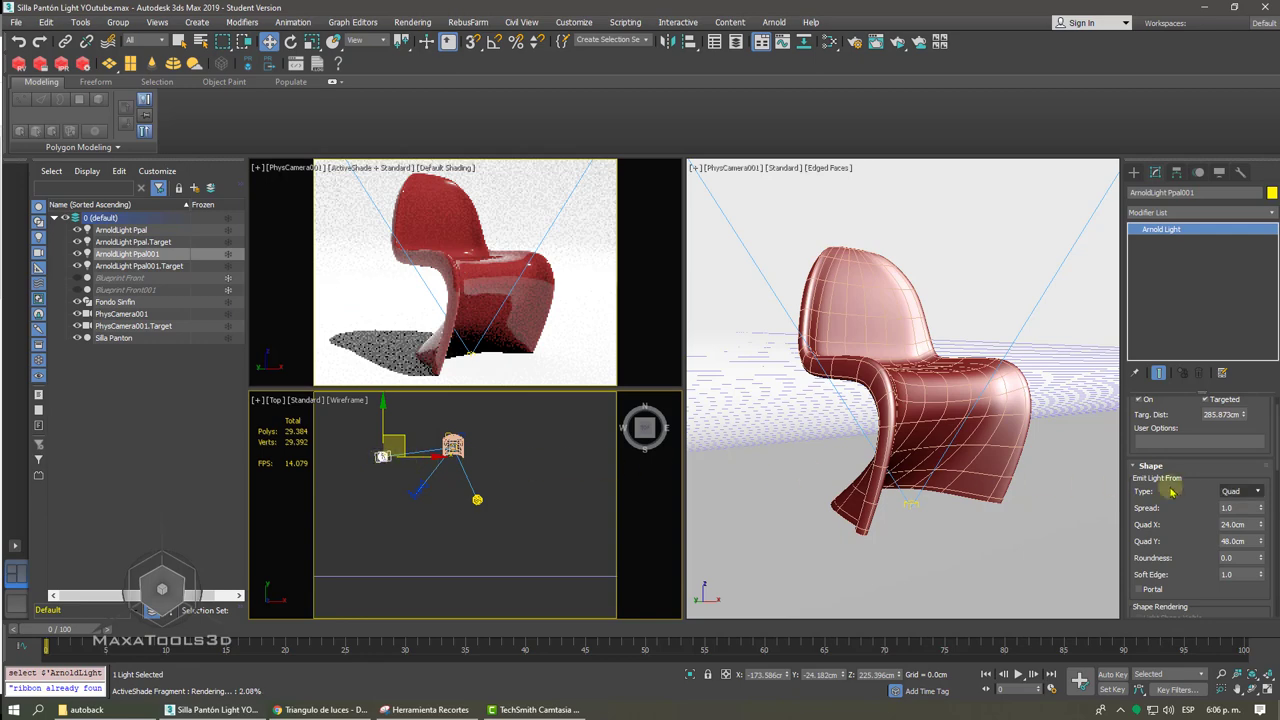
- Keep the second light's shape as Quad and size it to 127.813 × 124.66 cm
left_click(1240, 492)
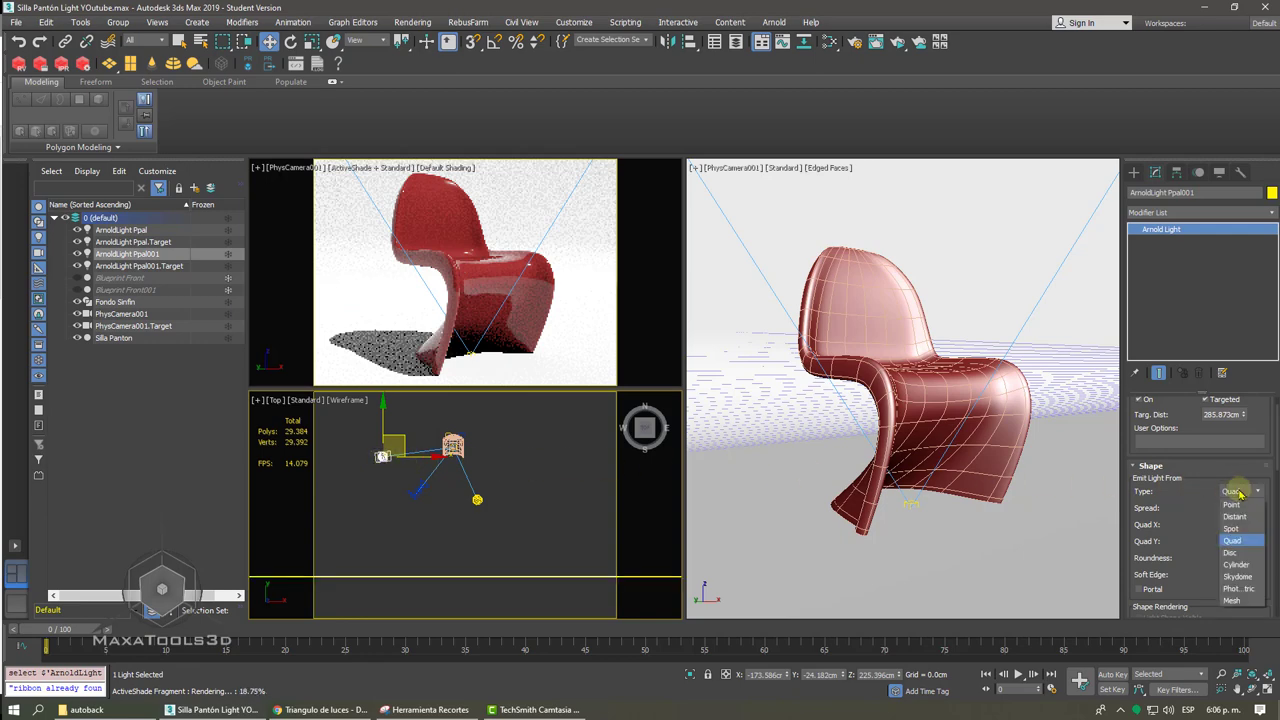
left_click(1232, 540)
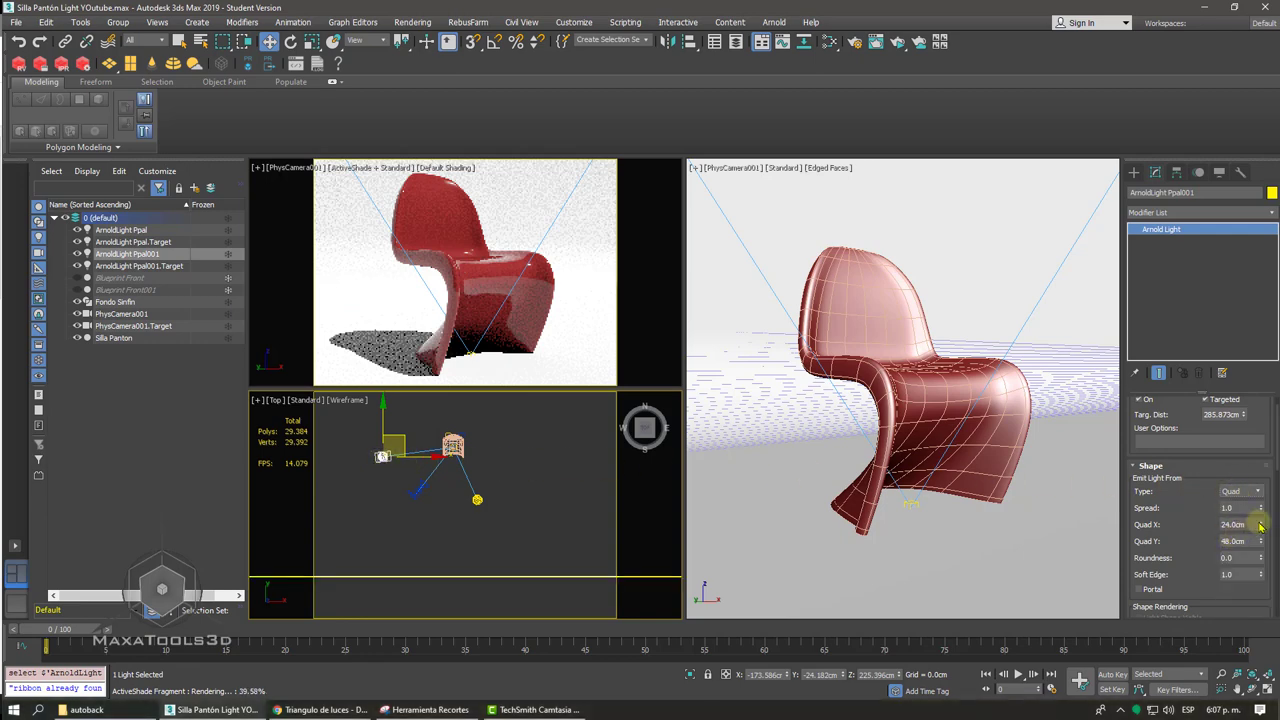
left_click_drag(1261, 526, 1234, 377)
left_click_drag(1261, 541, 1257, 491)
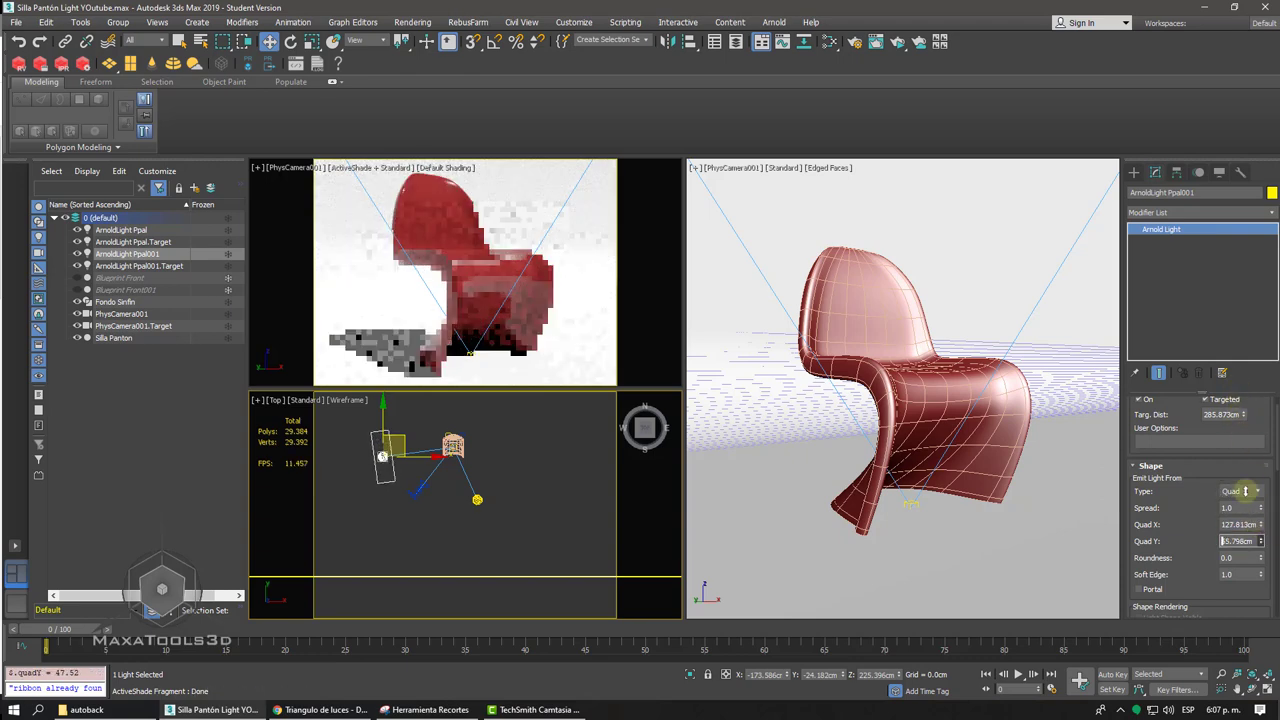
type("124.66")
key("Return")
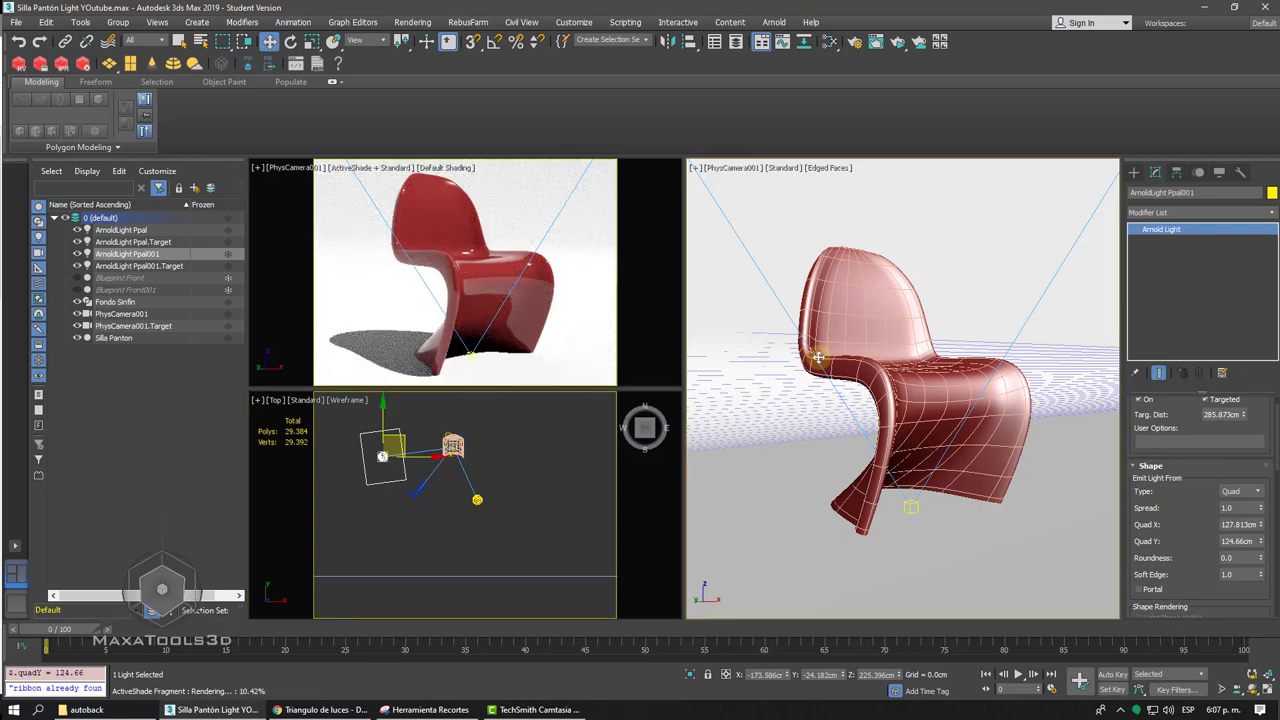
- In a perspective view, move the quad light lower and closer to the chair
key("p")
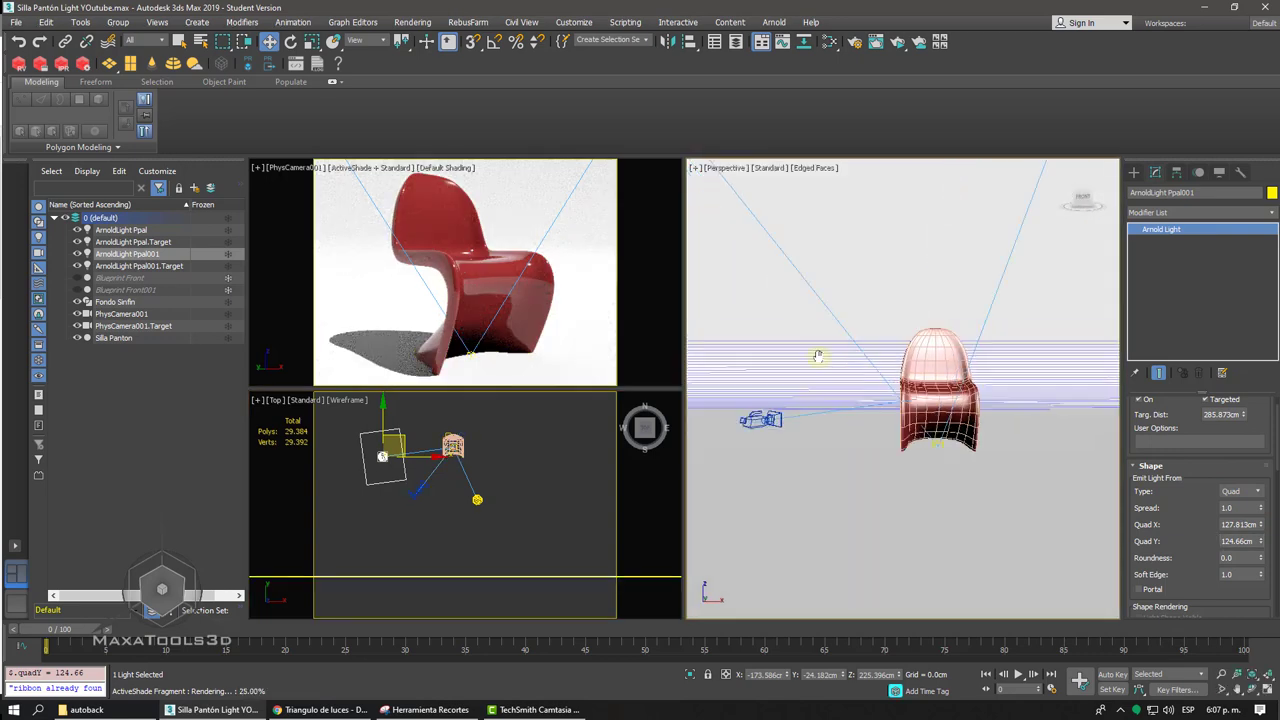
middle_click_drag(818, 357, 845, 325, "alt")
left_click_drag(845, 322, 844, 339)
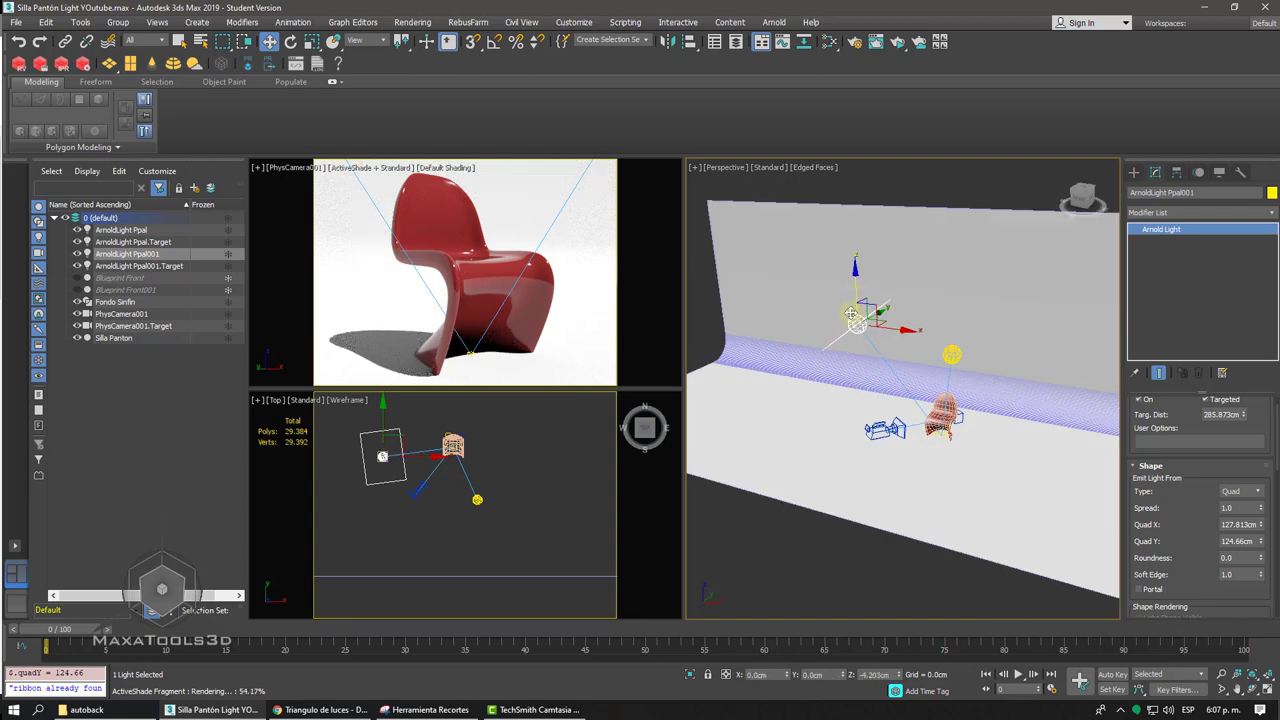
middle_click_drag(845, 339, 885, 362, "alt")
left_click_drag(893, 370, 915, 393)
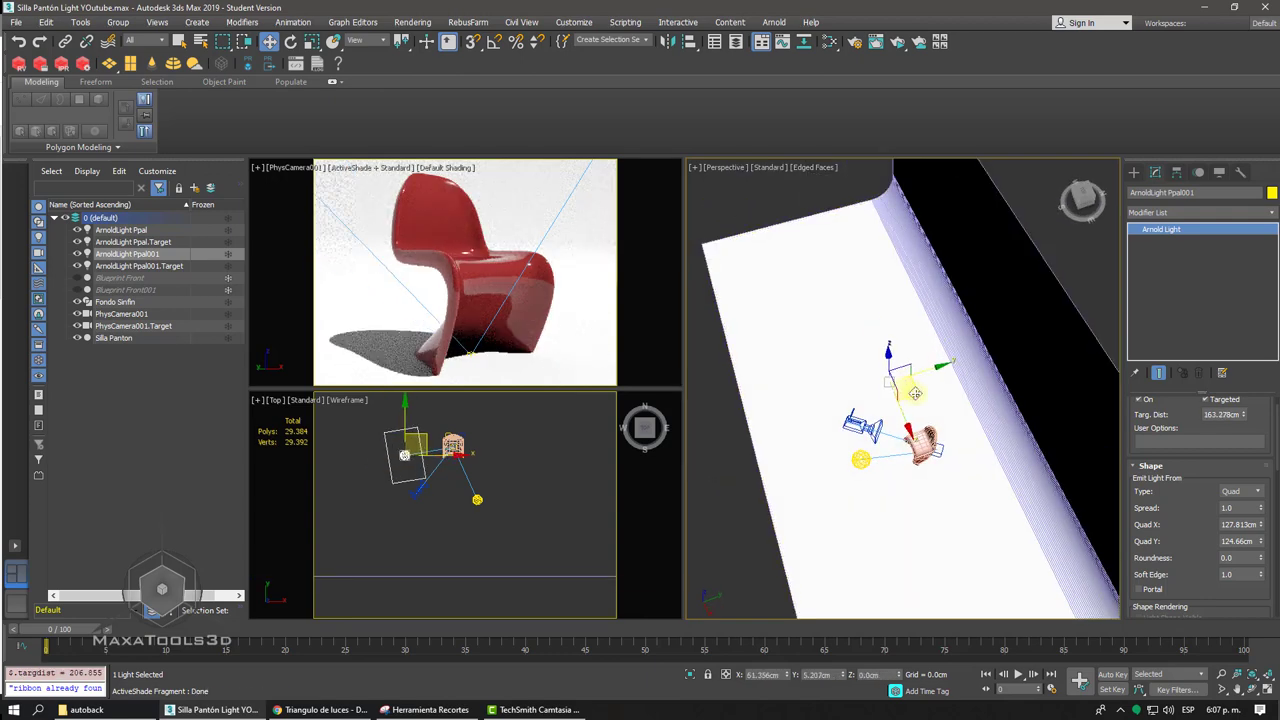
middle_click_drag(915, 393, 807, 423, "alt")
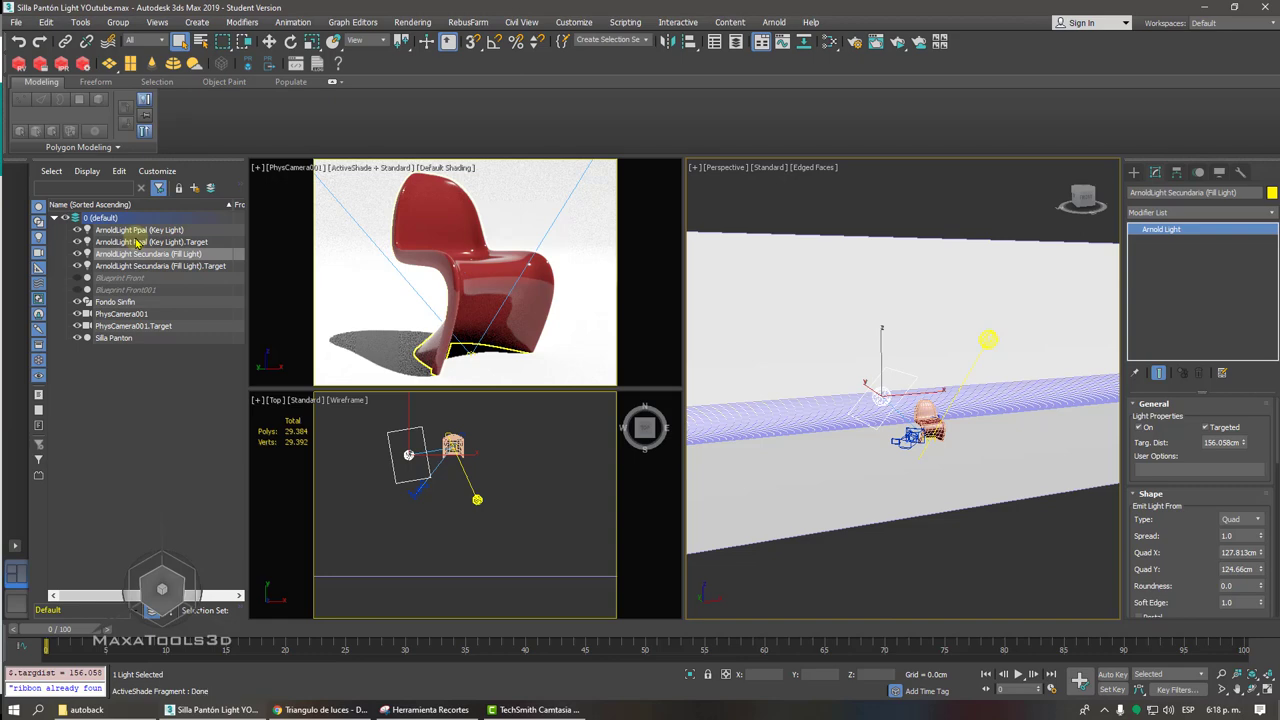
- Raise the fill light's Exposure to 2 in the Intensity rollout
left_click_drag(1185, 575, 1137, 247)
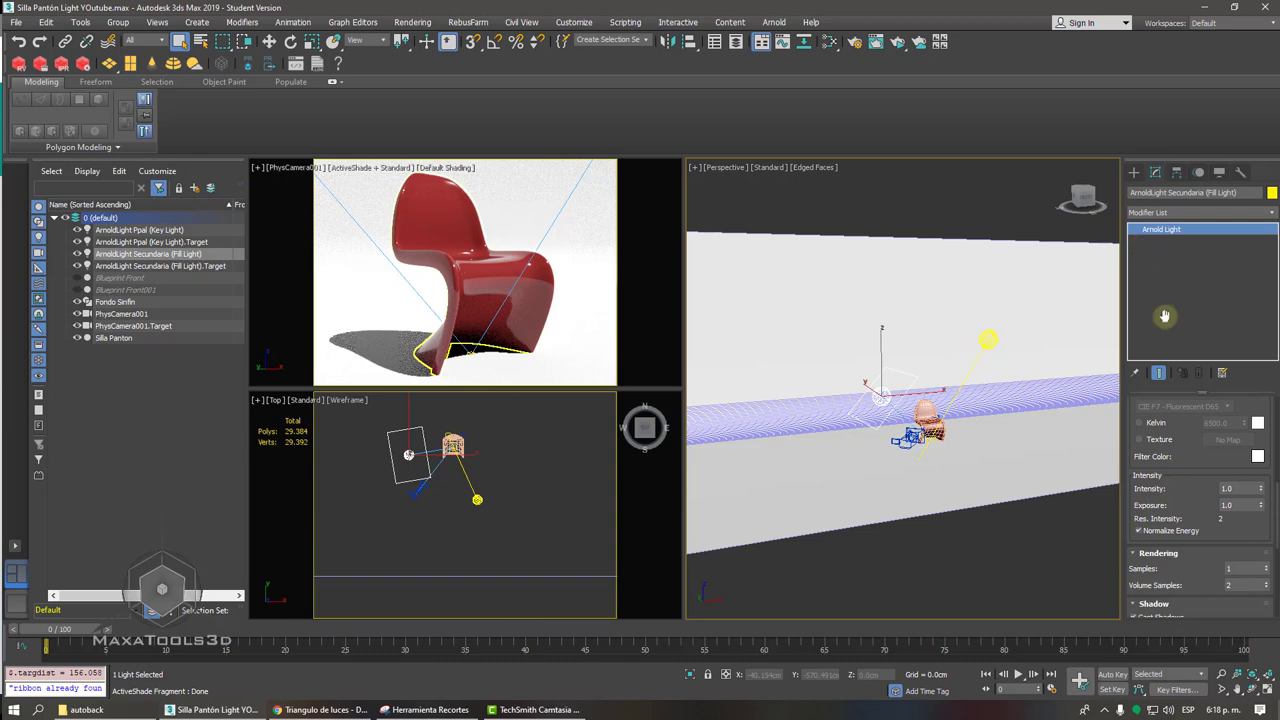
left_click(1232, 505)
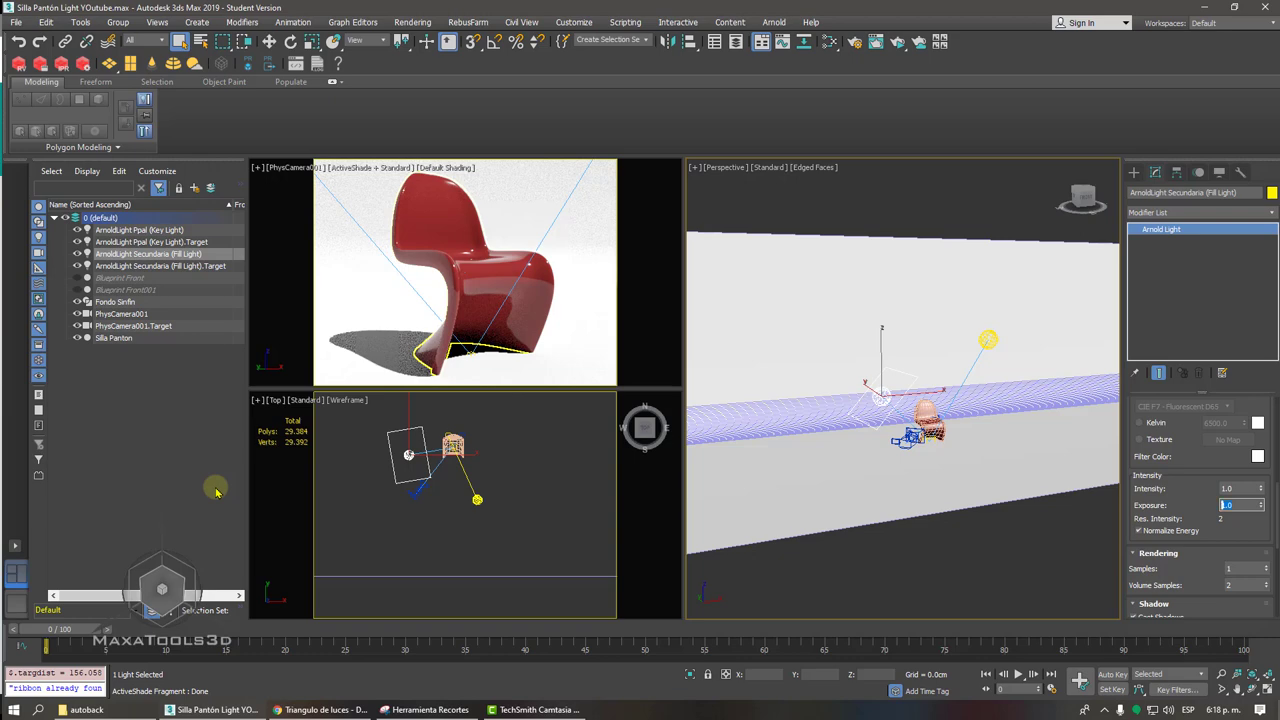
double_click(1222, 488)
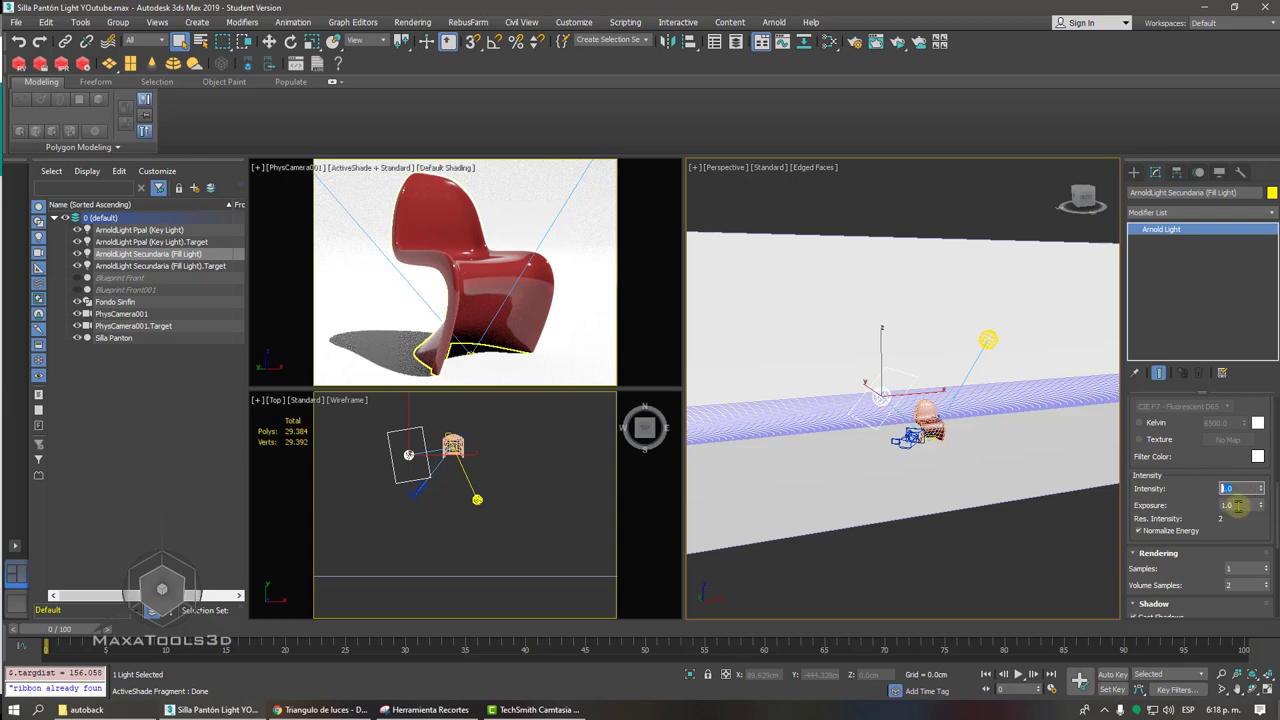
double_click(1227, 505)
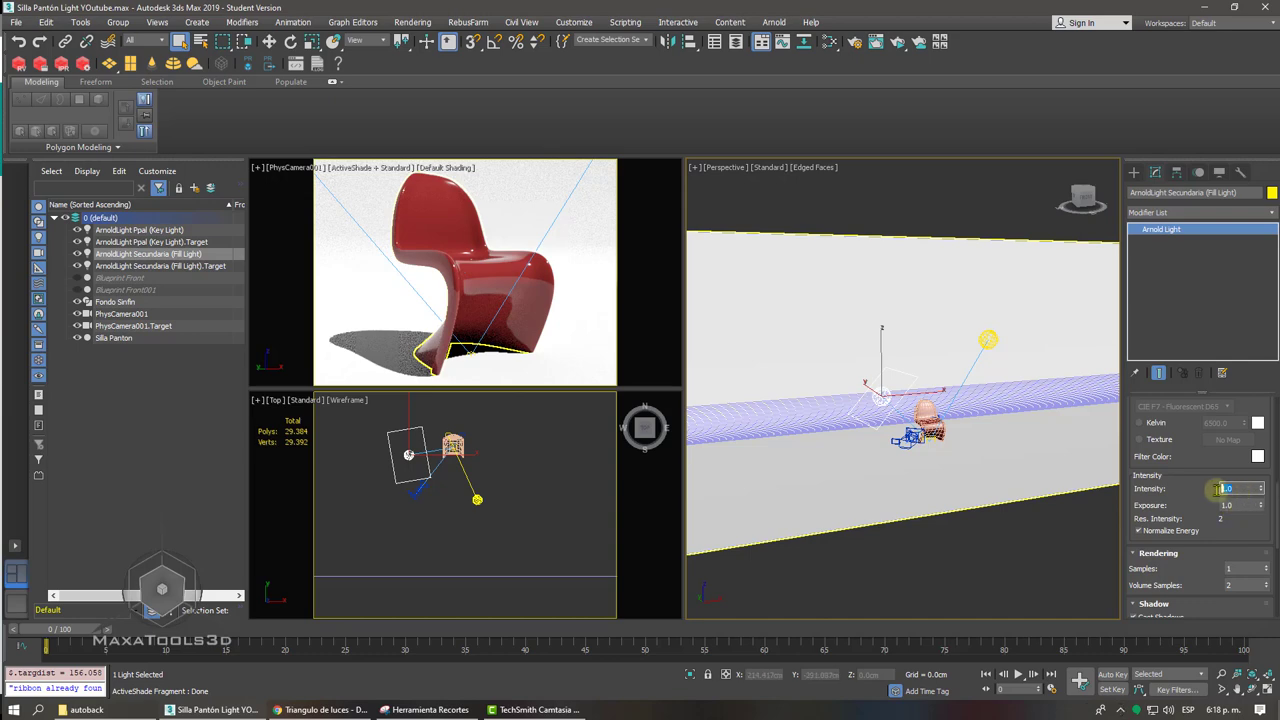
double_click(1232, 505)
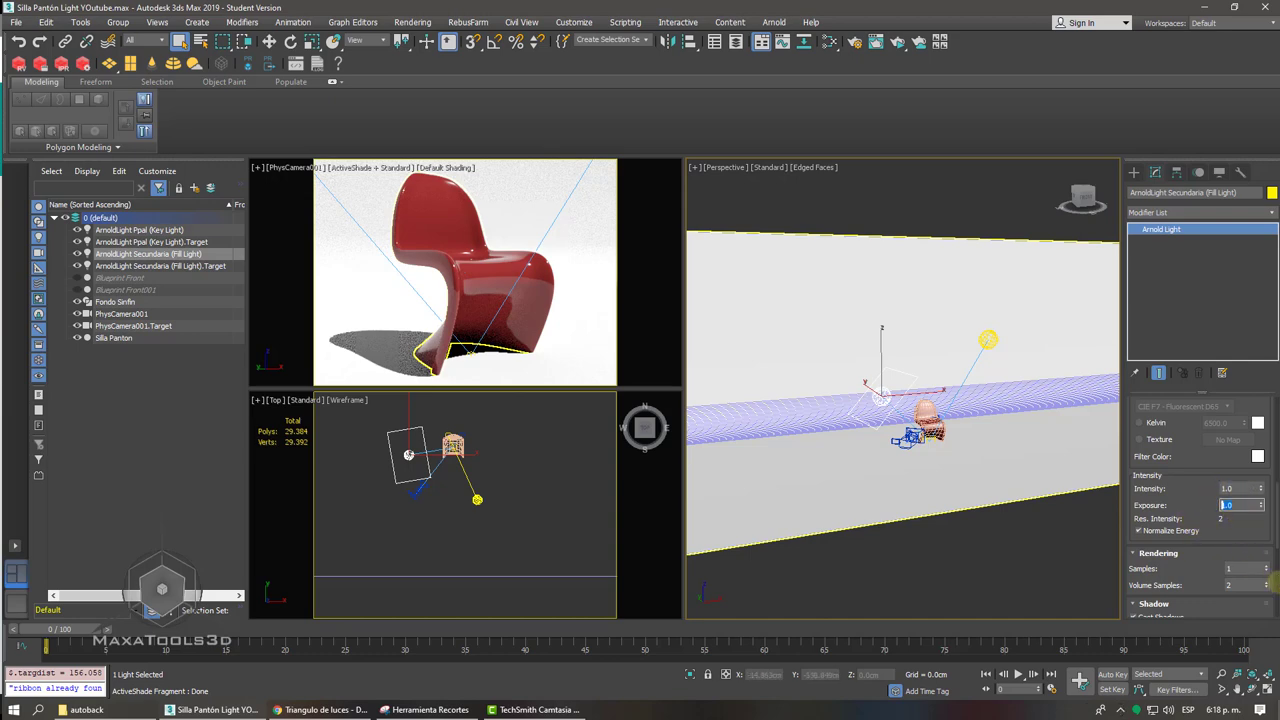
type("2")
key("Return")
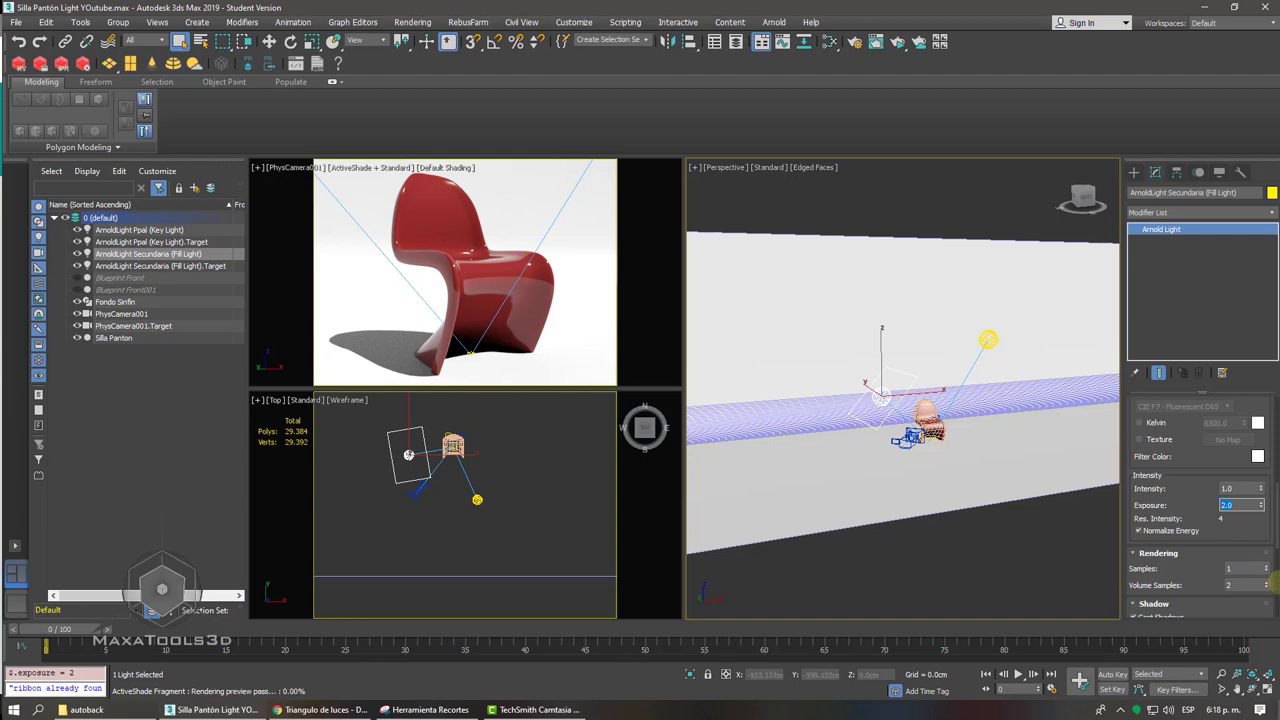
- Check the ActiveShade render, then return the fill light's Exposure to 1
left_click(552, 291)
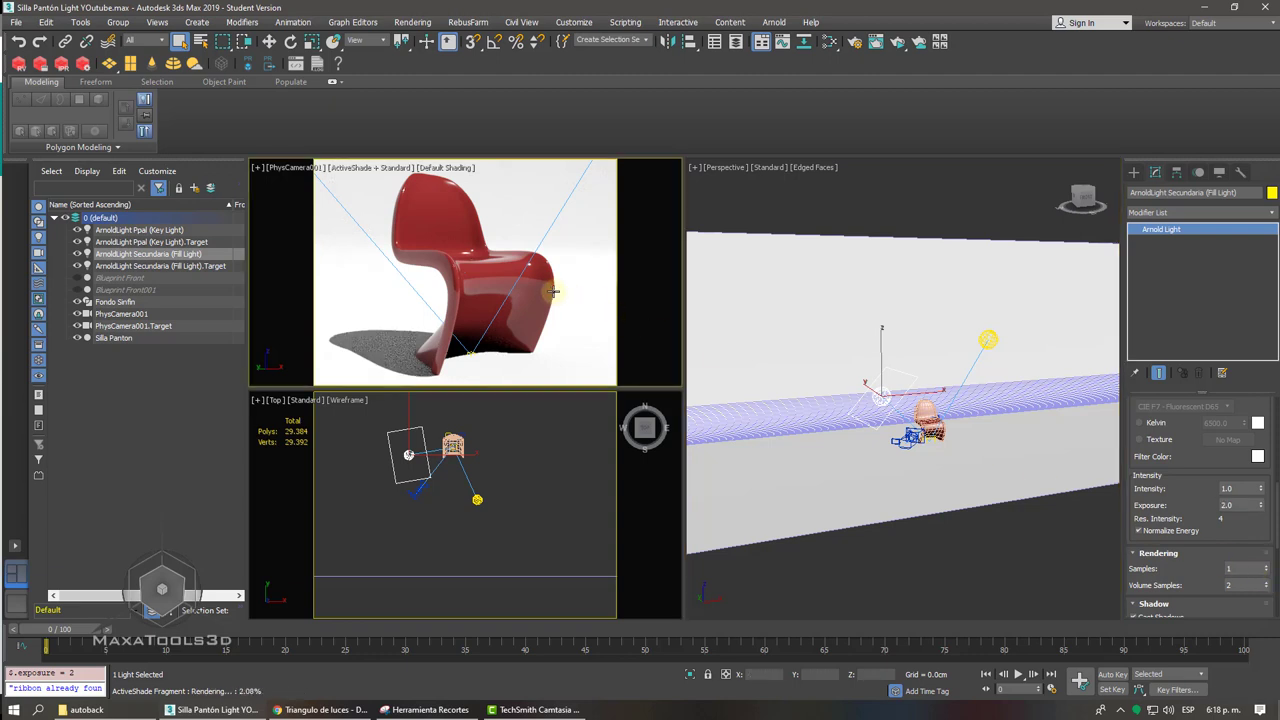
double_click(1240, 505)
type("1")
key("Return")
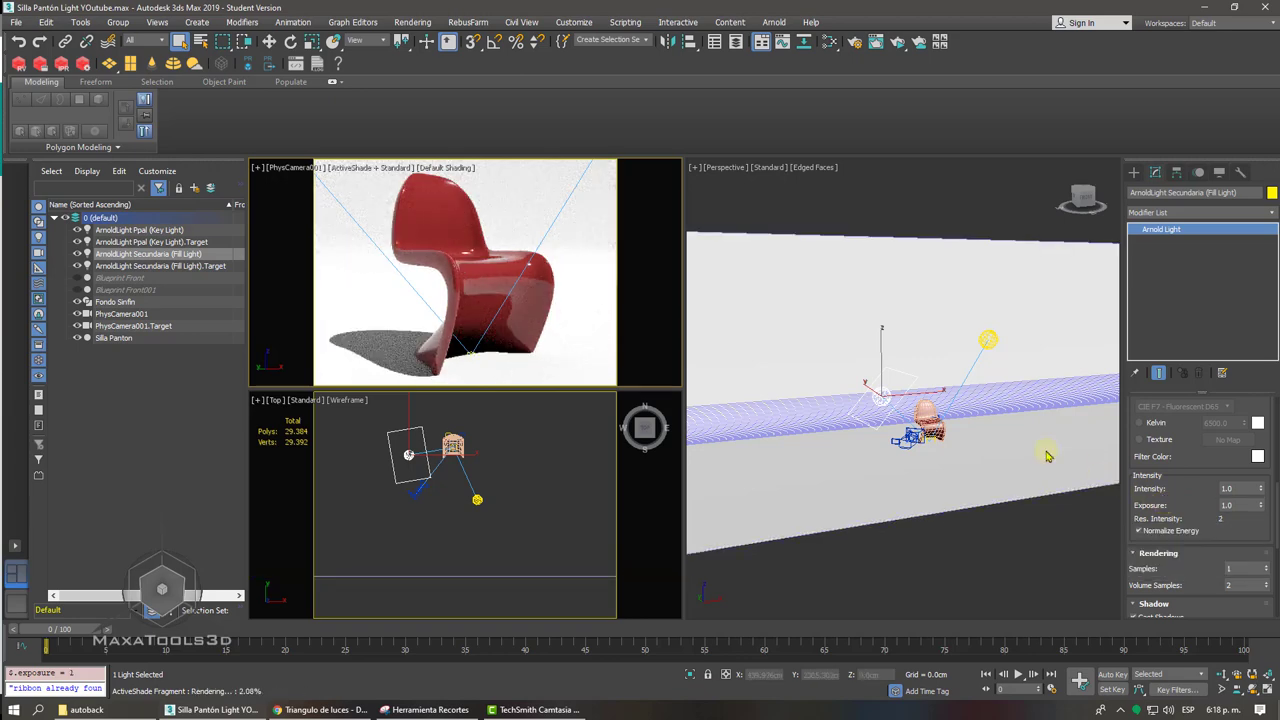
left_click(84, 24)
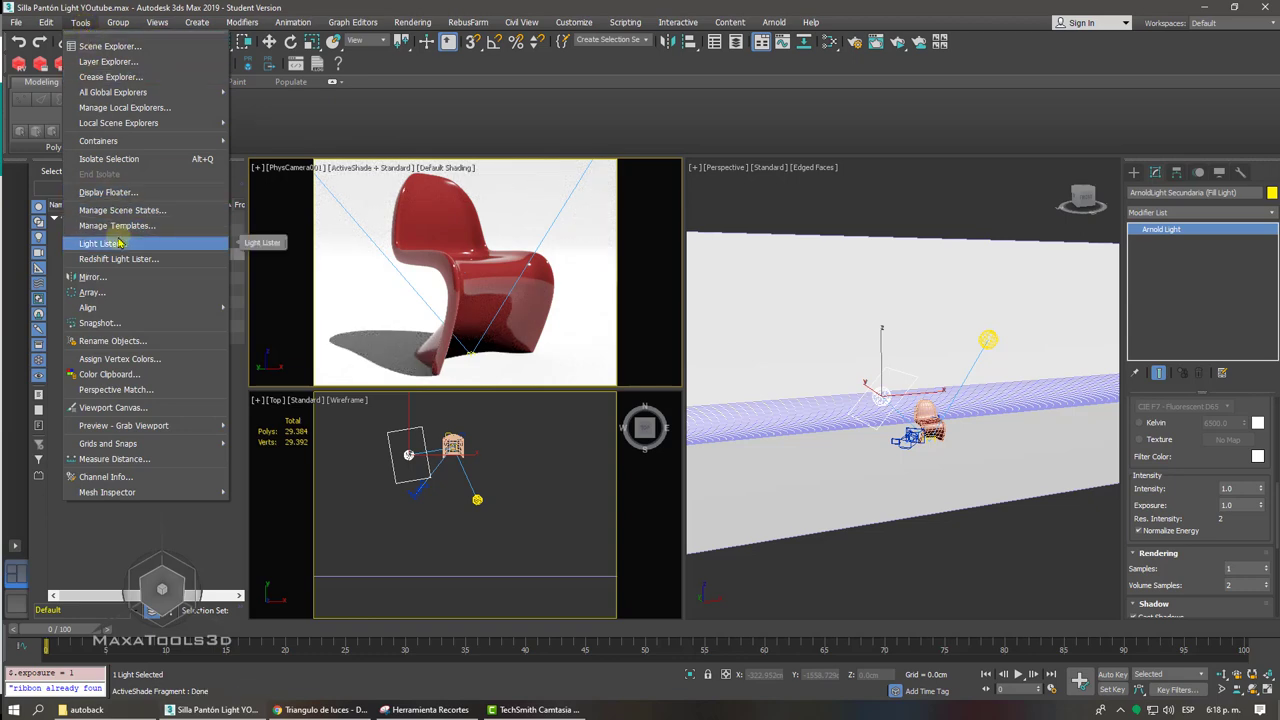
mouse_move(100, 243)
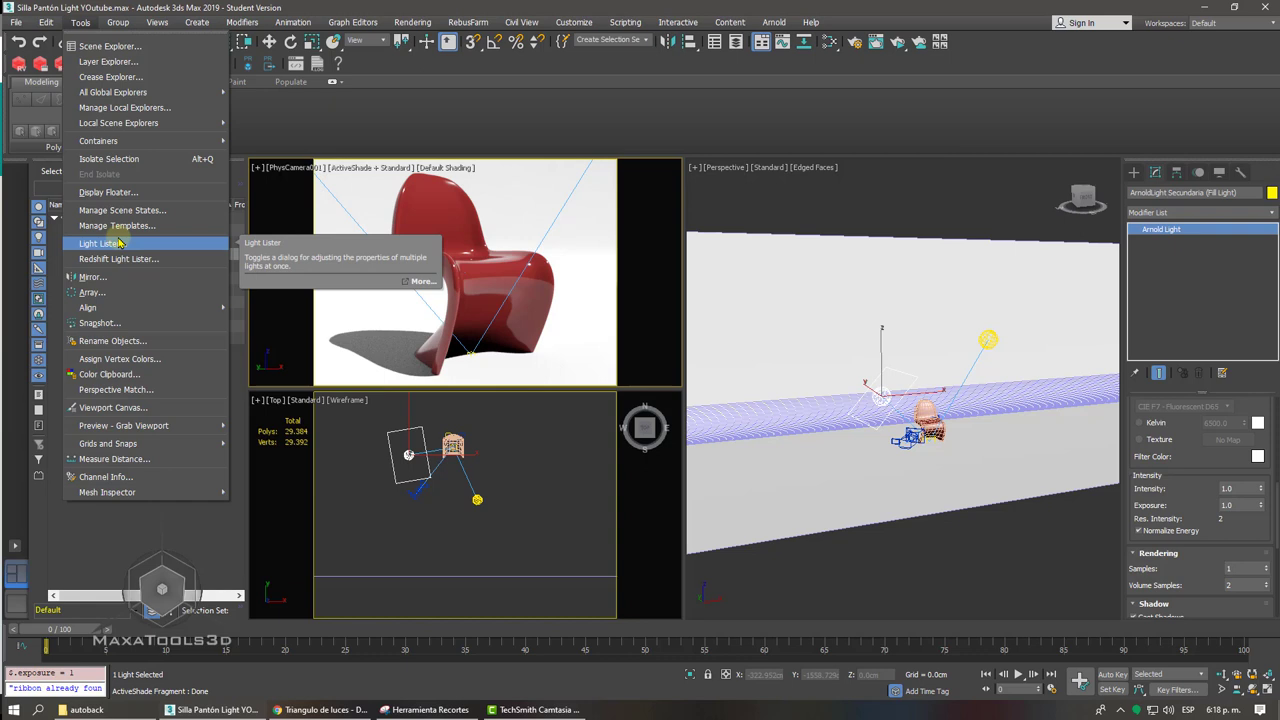
- Open Tools > Light Lister, move the dialog up-left, and select the Key Light and Fill Light rows
key("Down")
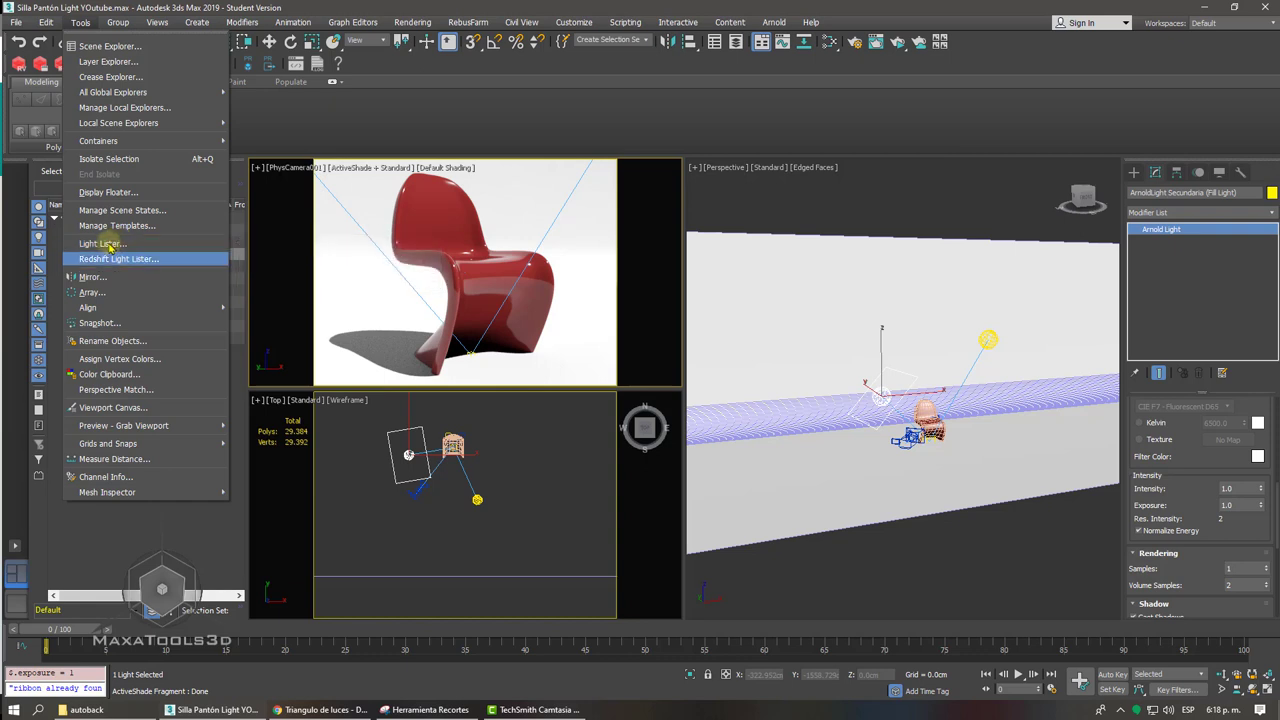
left_click(110, 245)
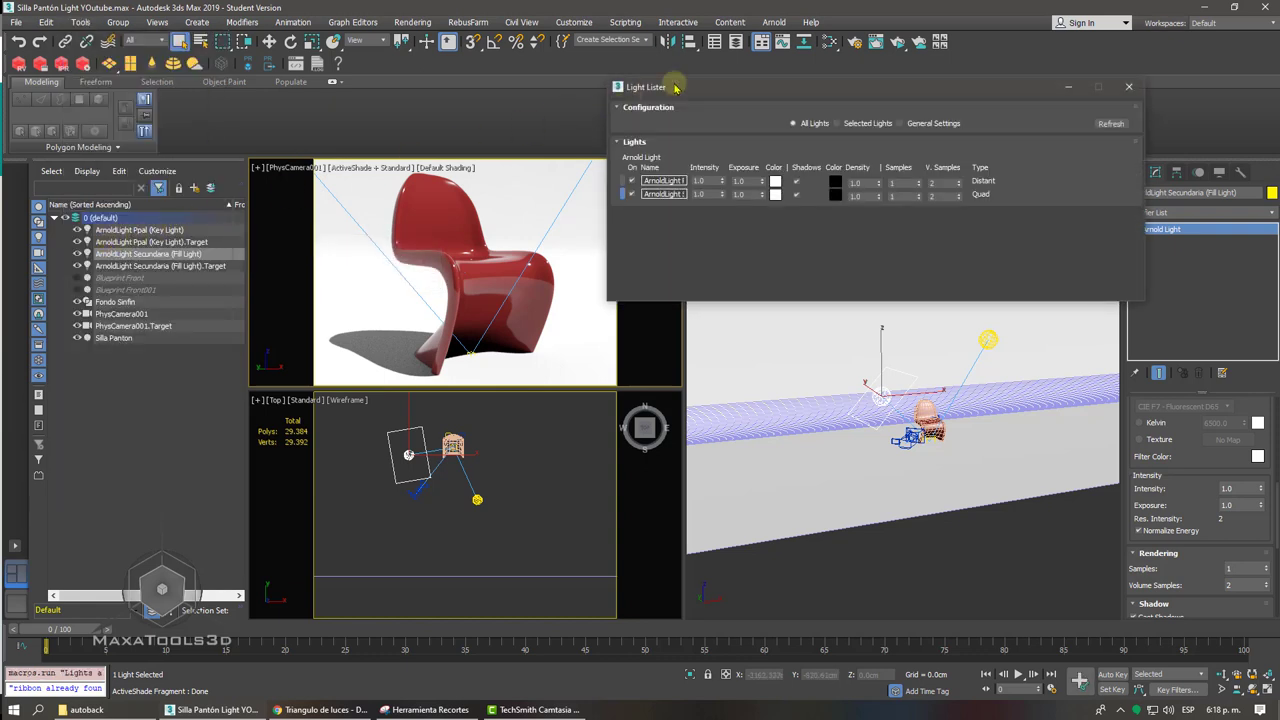
left_click_drag(668, 86, 519, 68)
left_click(474, 165)
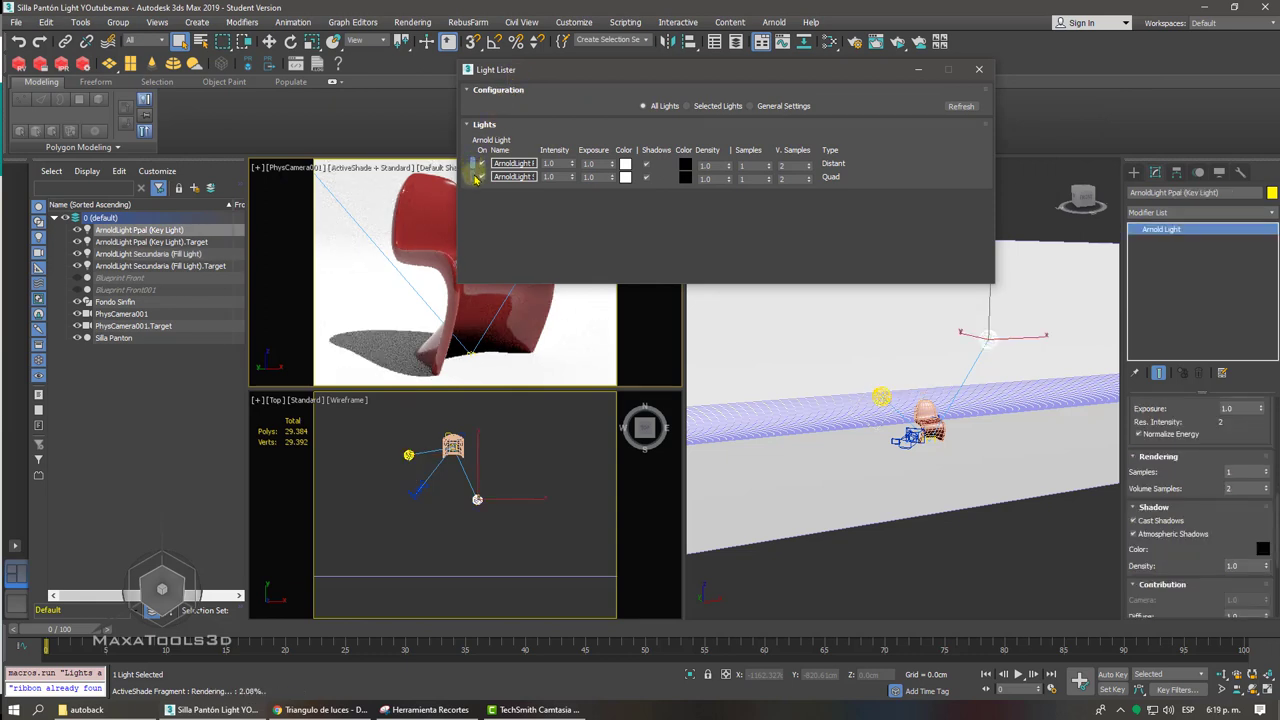
left_click(476, 177)
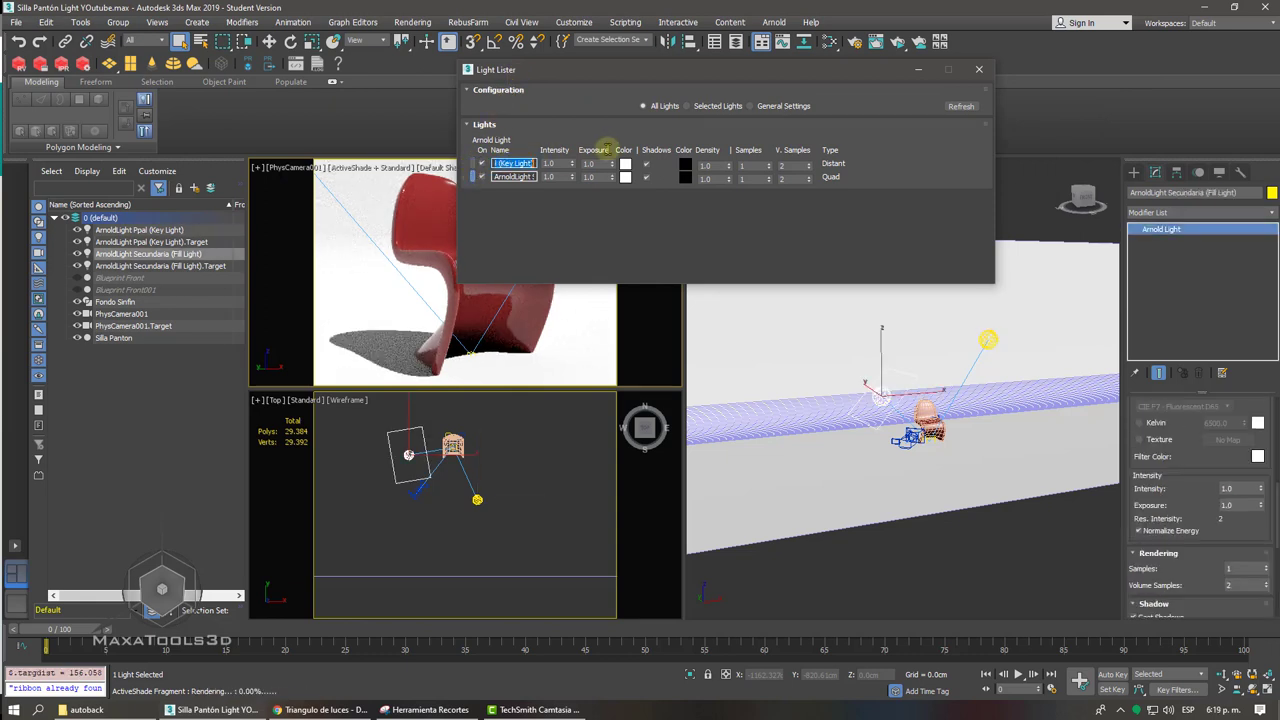
left_click(516, 177)
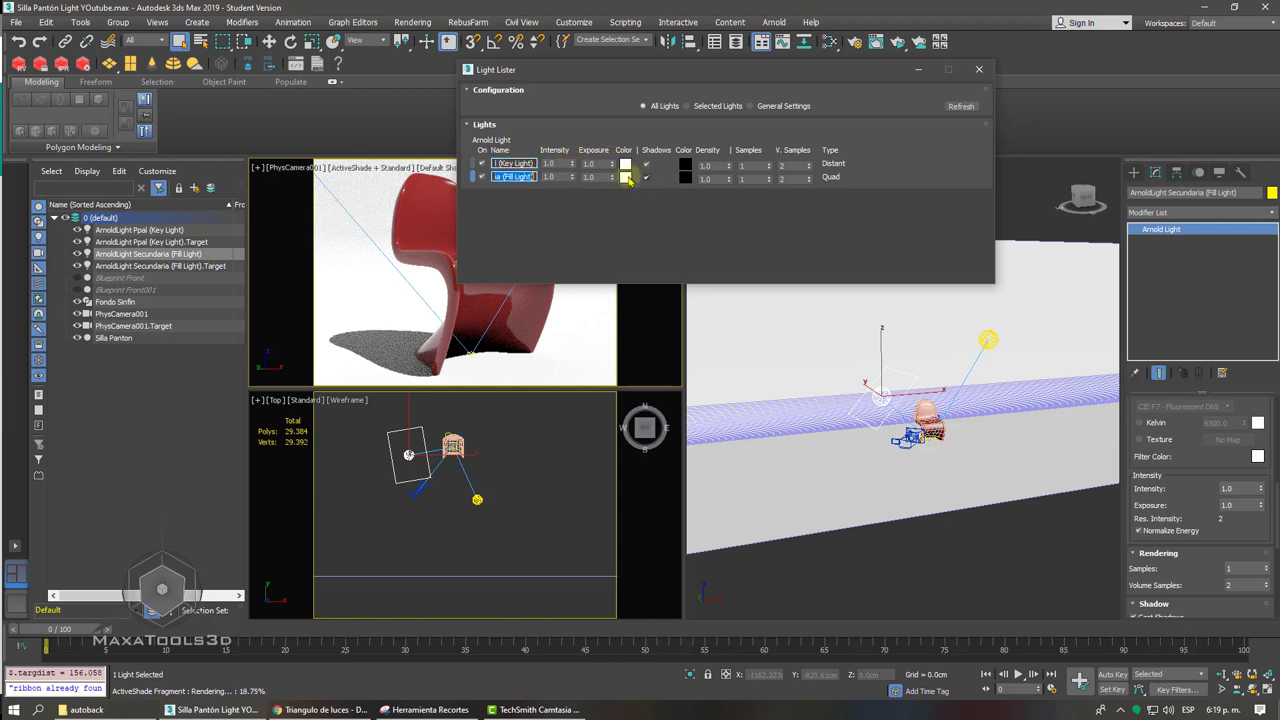
left_click(458, 193)
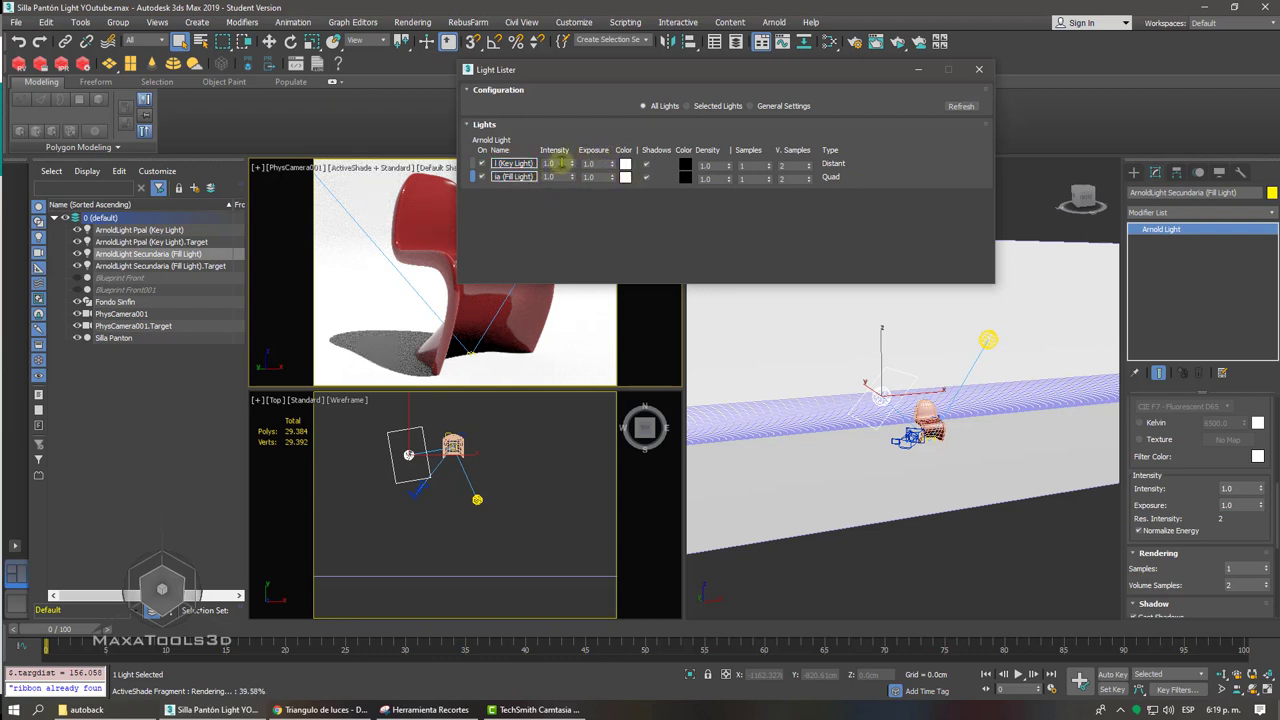
- Adjust Light Lister intensities, bringing the Key Light to 0.8 and the Fill Light to 0.5
left_click(560, 177)
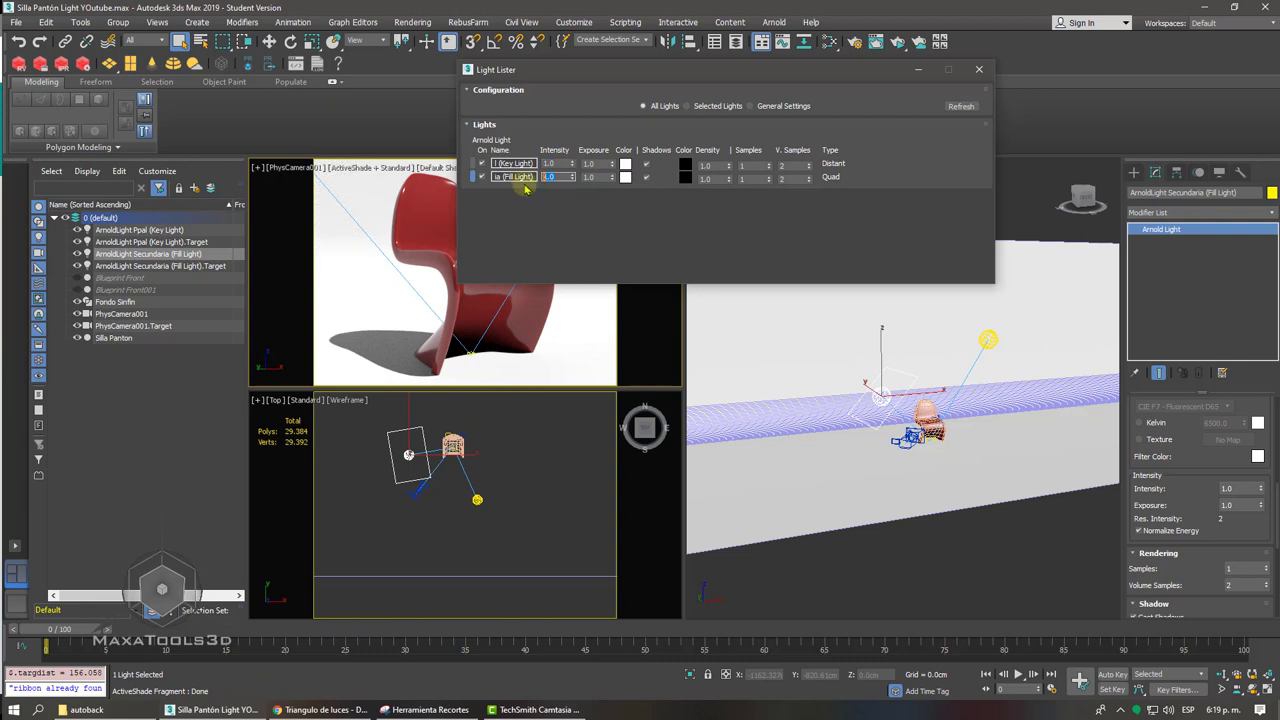
left_click(590, 177)
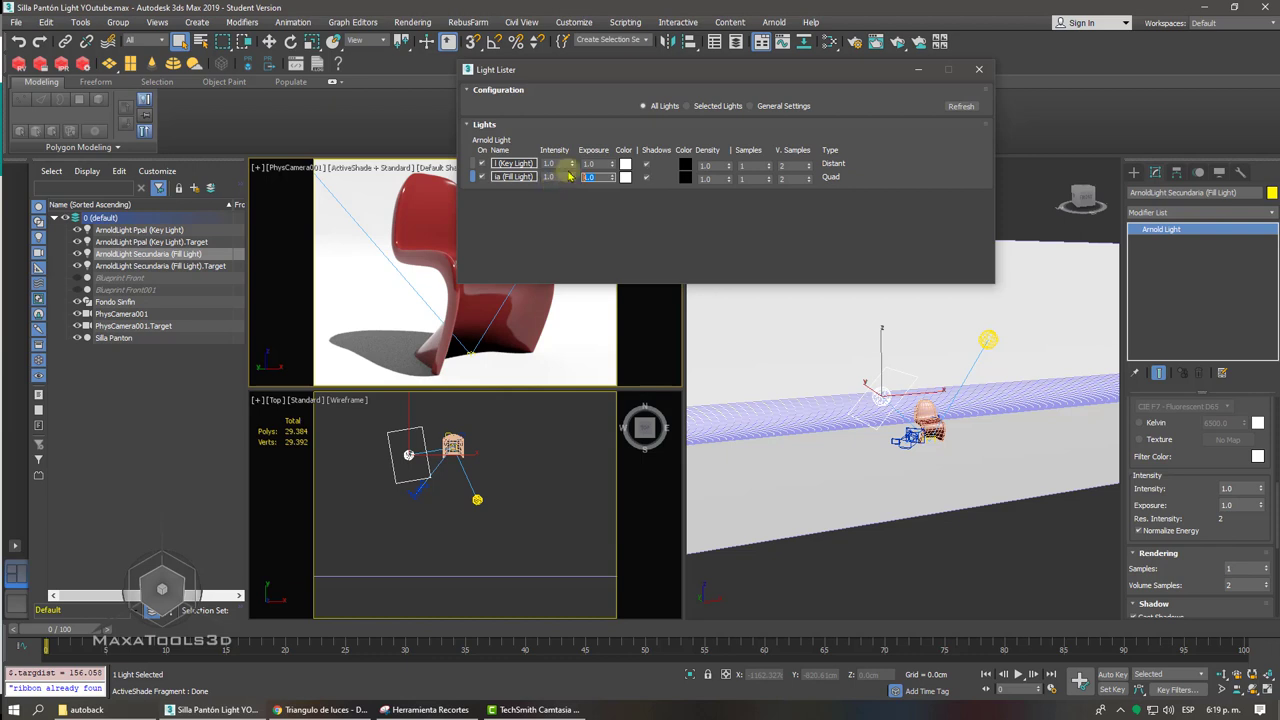
mouse_move(571, 163)
left_mouse_down()
mouse_move(564, 181)
mouse_move(563, 165)
left_mouse_up()
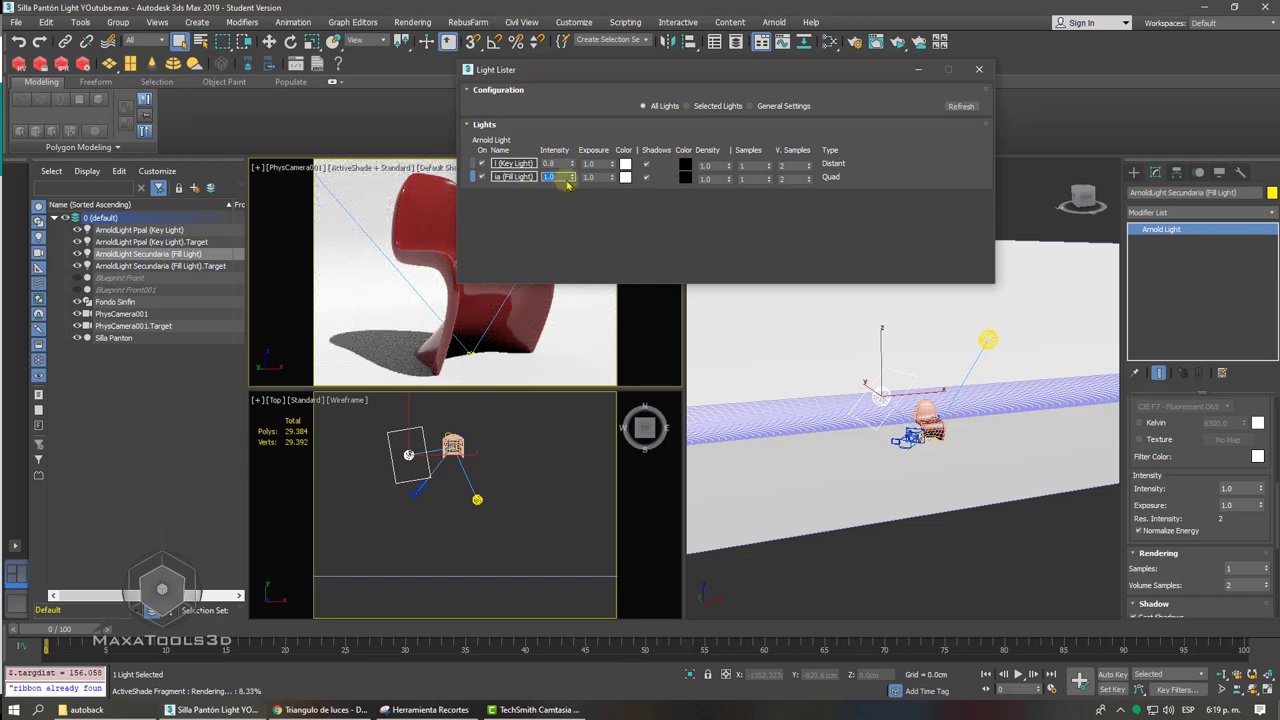
left_click_drag(571, 177, 567, 180)
double_click(556, 177)
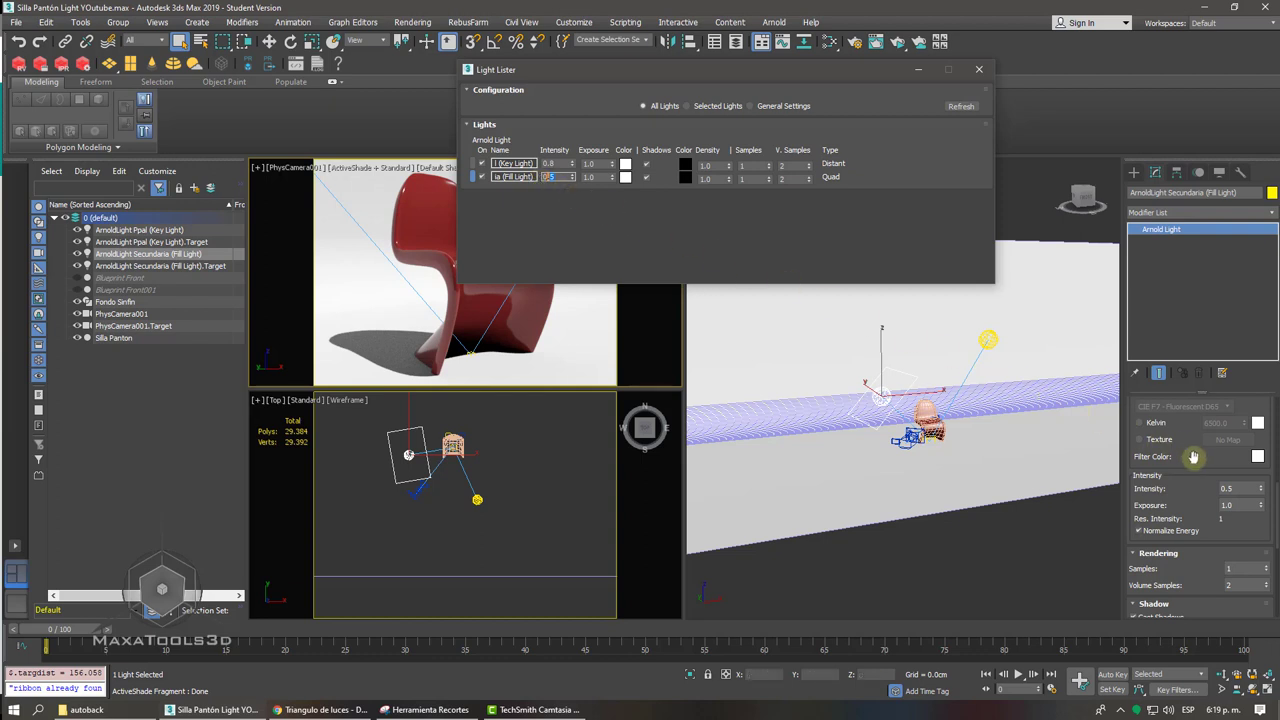
left_click_drag(1192, 458, 1162, 590)
- Change the Fill Light's Shape Type from Quad to Distant
left_click_drag(1191, 433, 1175, 543)
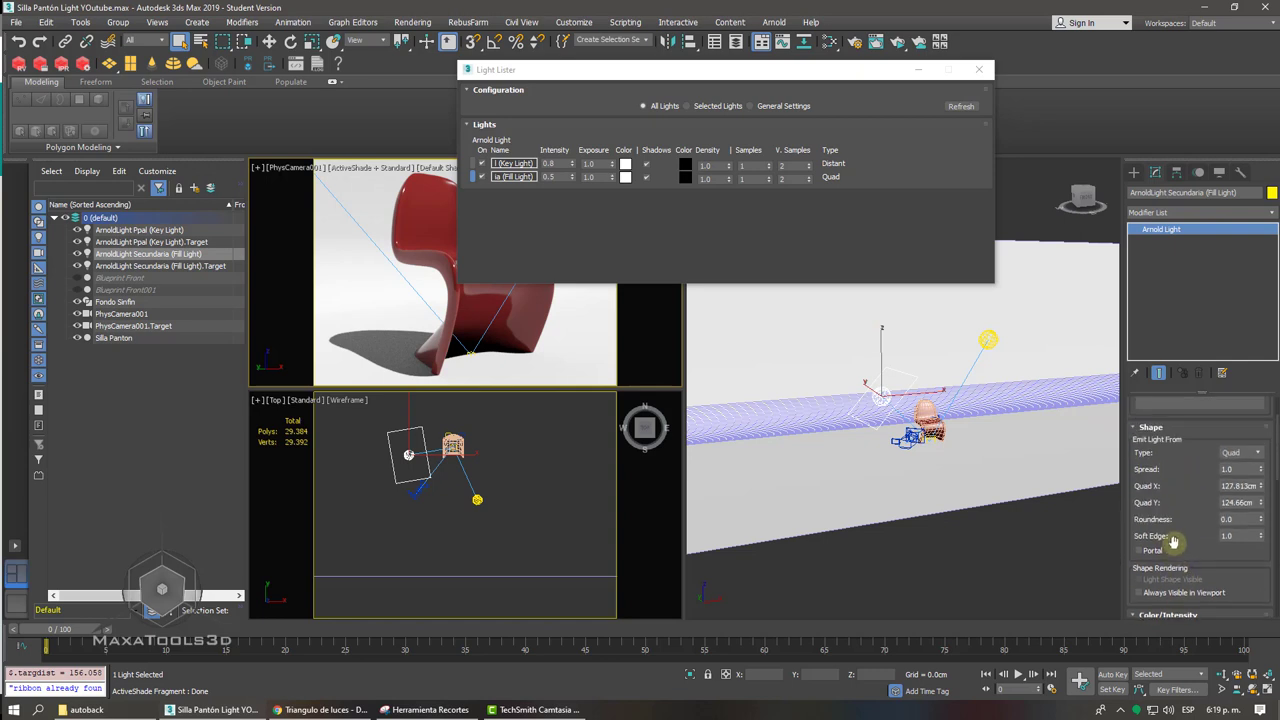
left_click(1232, 453)
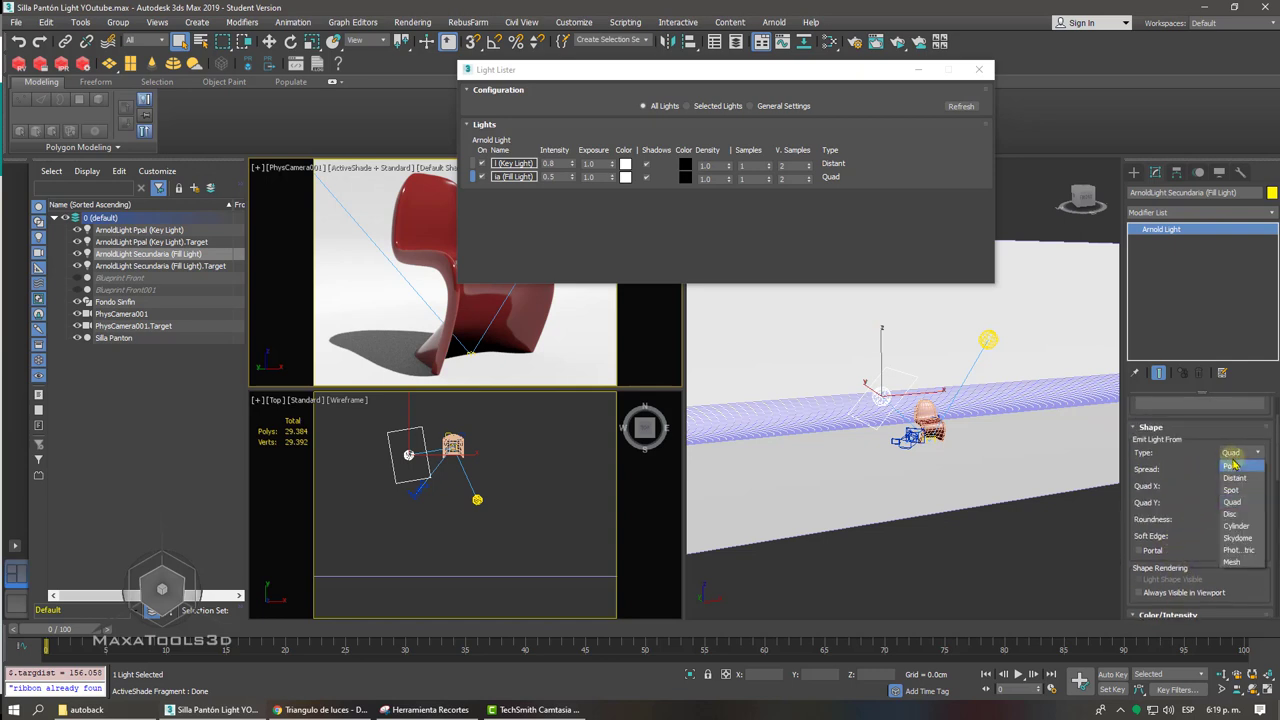
left_click(1235, 478)
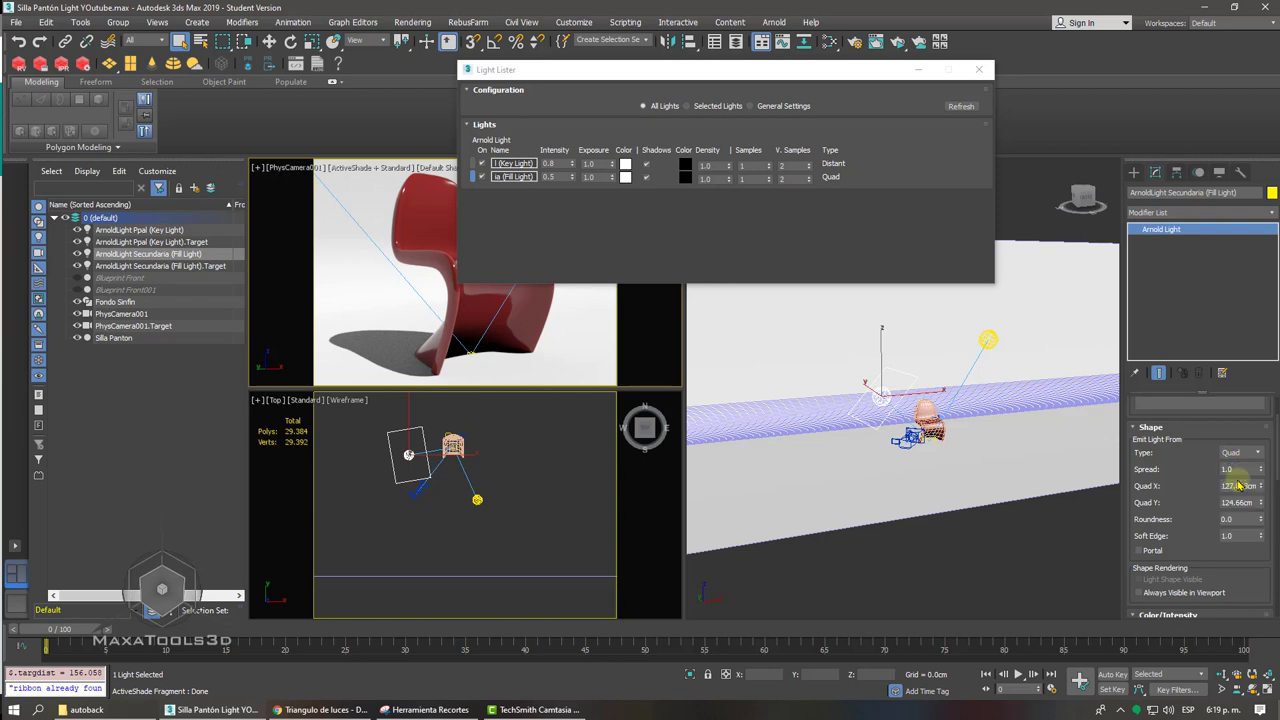
left_click(549, 163)
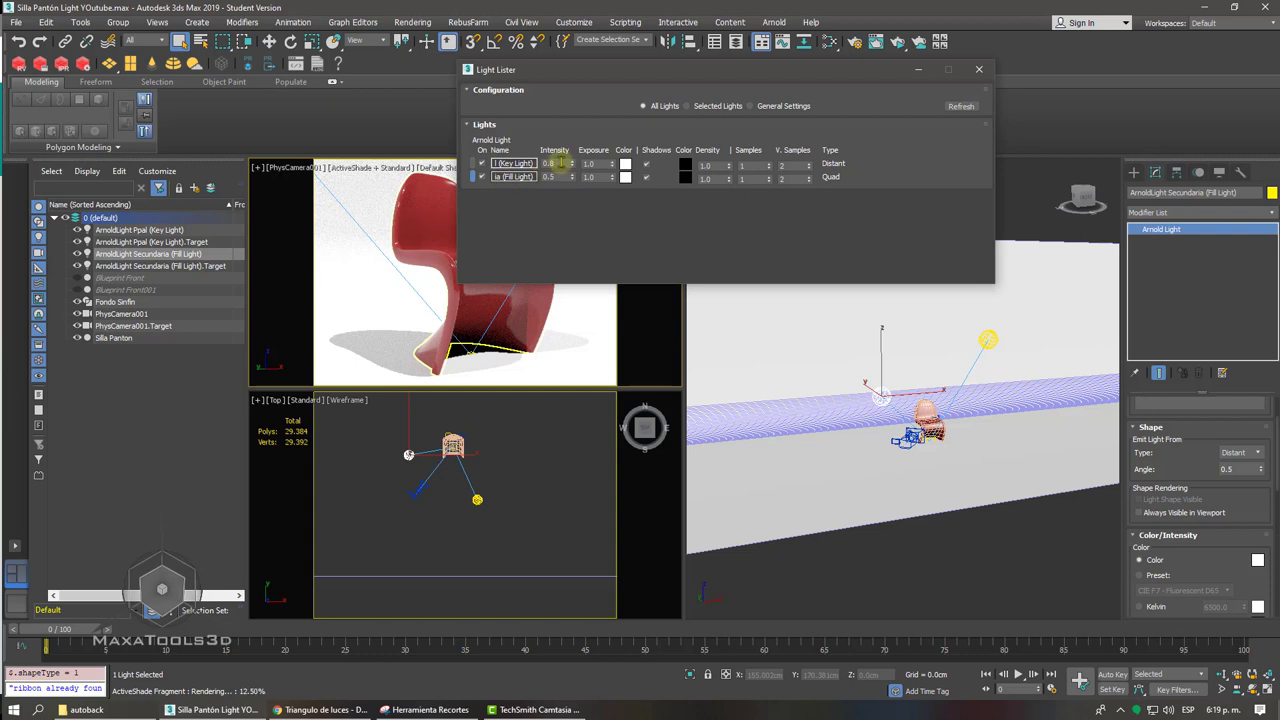
- Set Key Light intensity to 1.0 and Fill Light intensity to 0.5 in the Light Lister
type("1")
key("Tab")
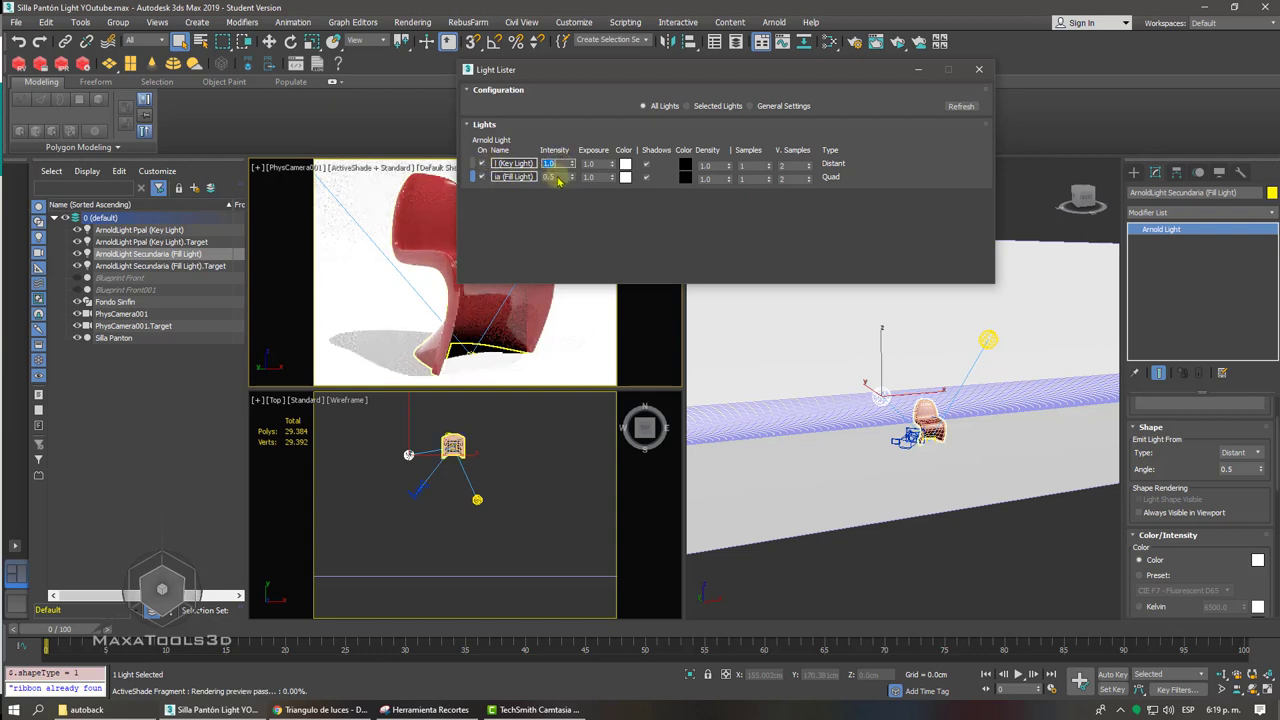
type("1")
key("Return")
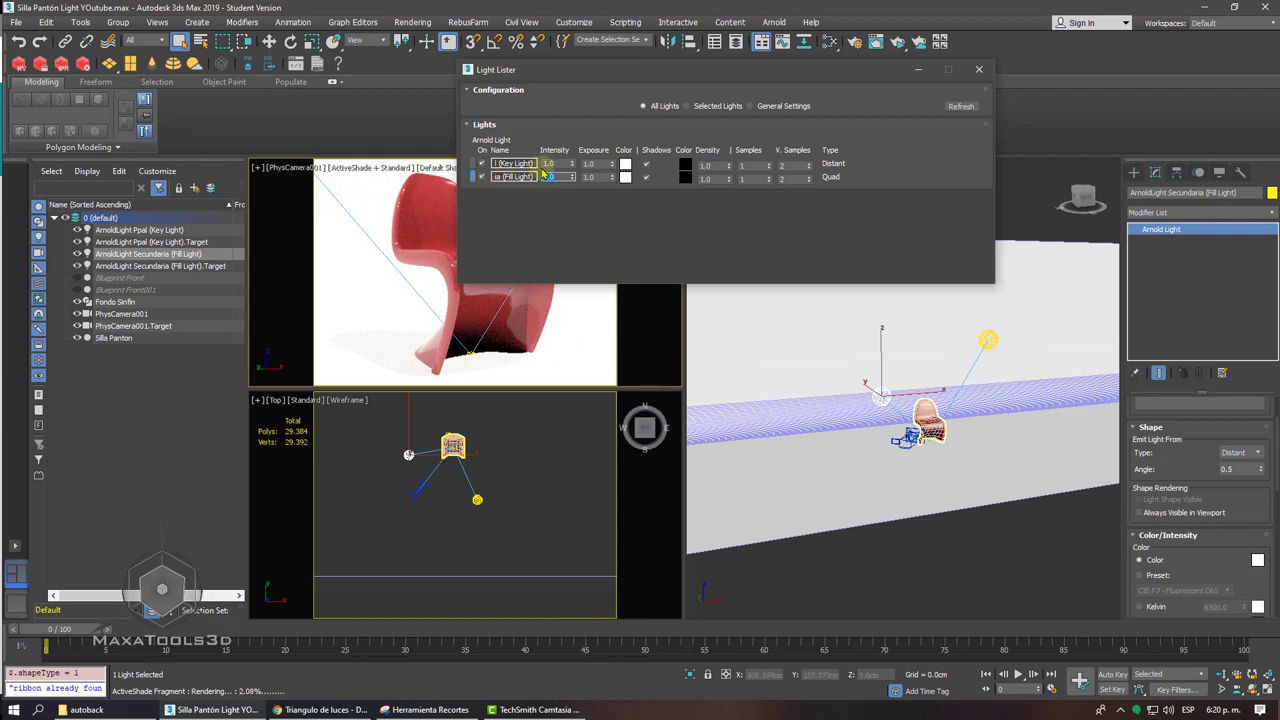
left_click_drag(572, 163, 570, 165)
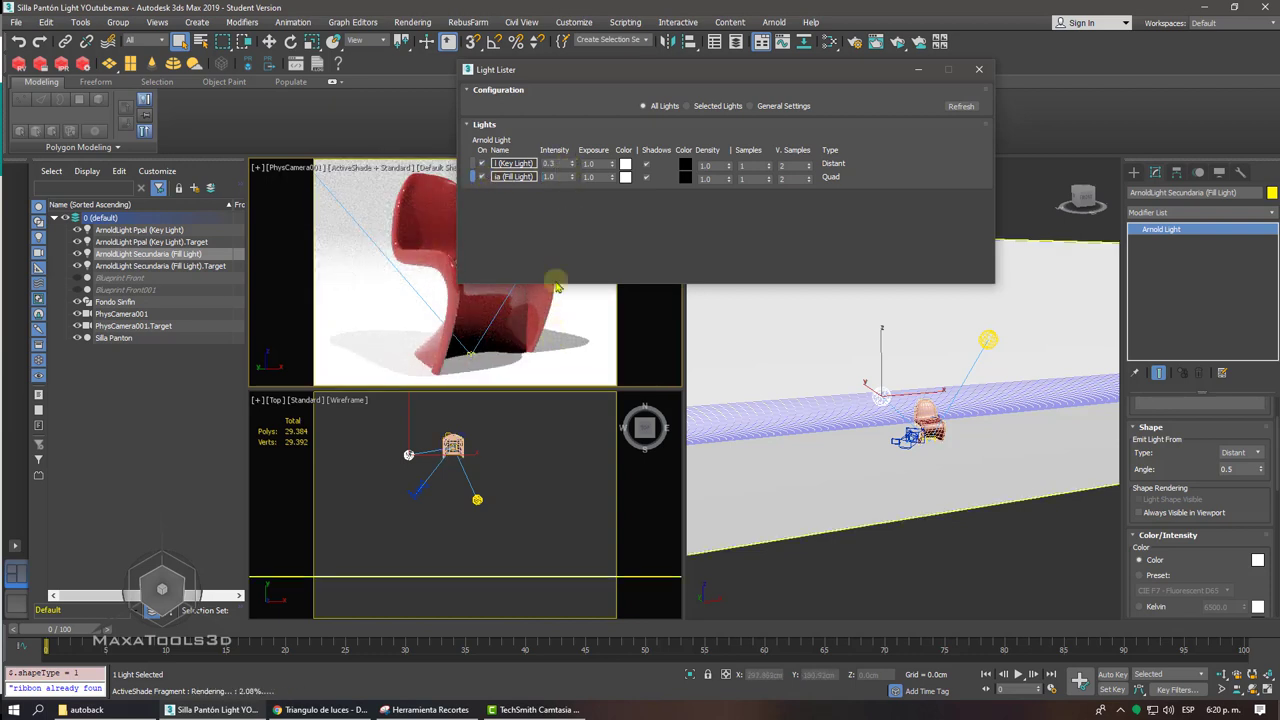
double_click(550, 164)
type("1")
key("Return")
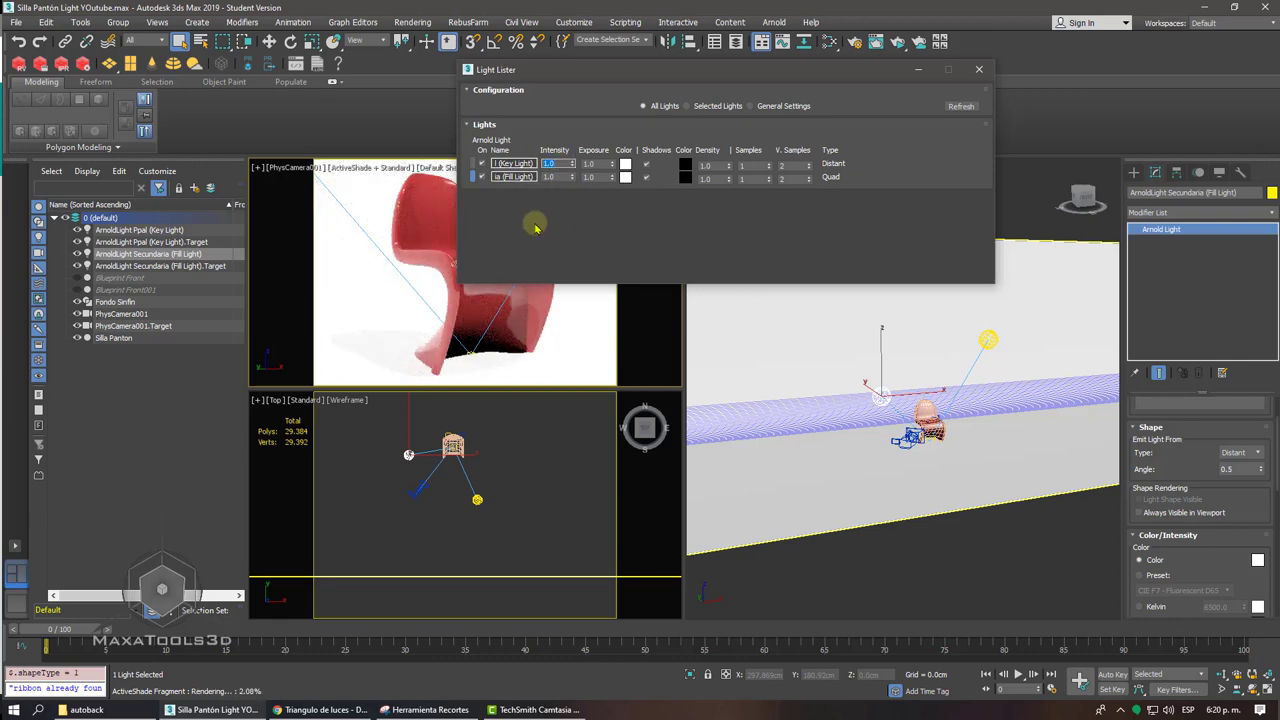
left_click(558, 177)
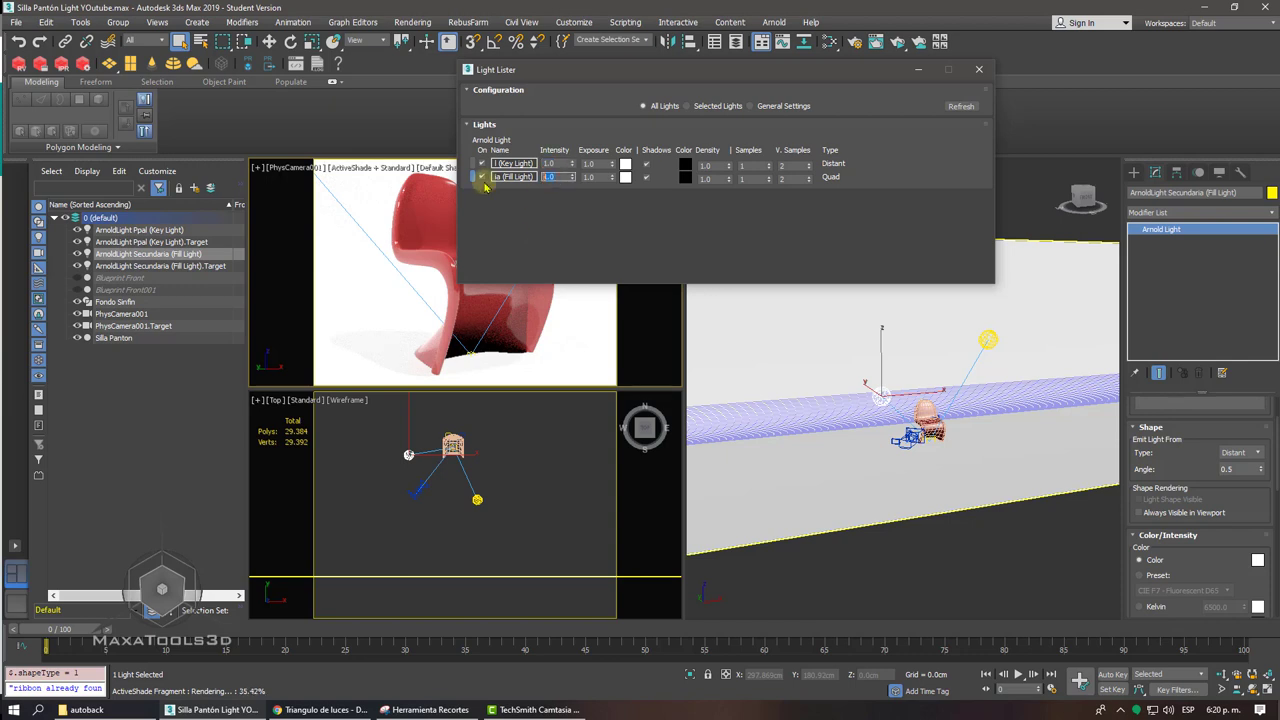
type("0.5")
key("Return")
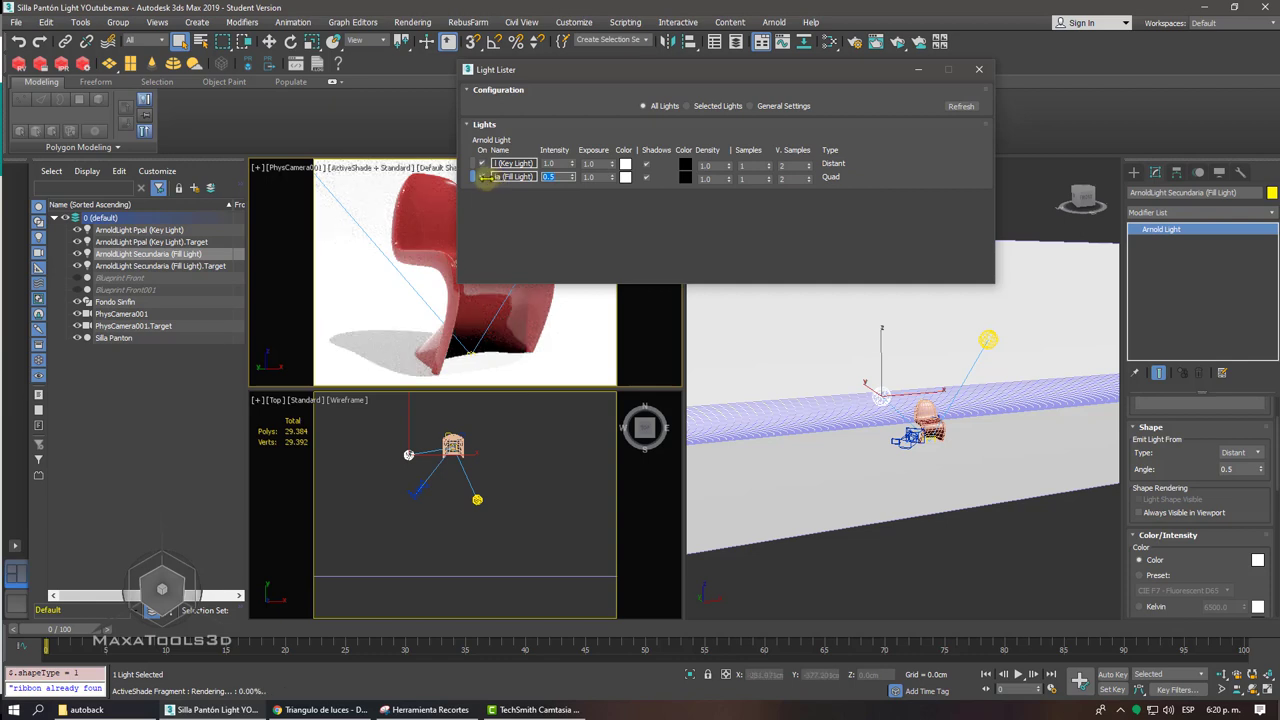
- Toggle each light off and on to compare, then disable the Fill Light's shadows
left_click(482, 178)
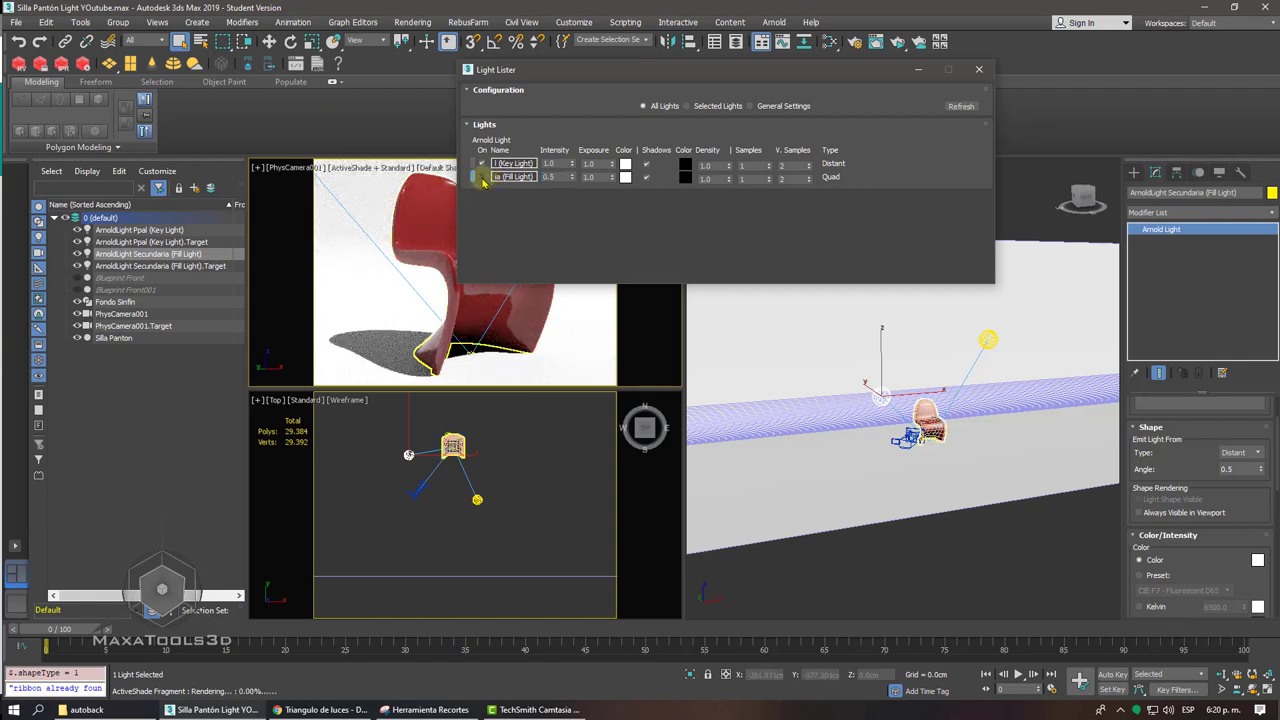
left_click(482, 178)
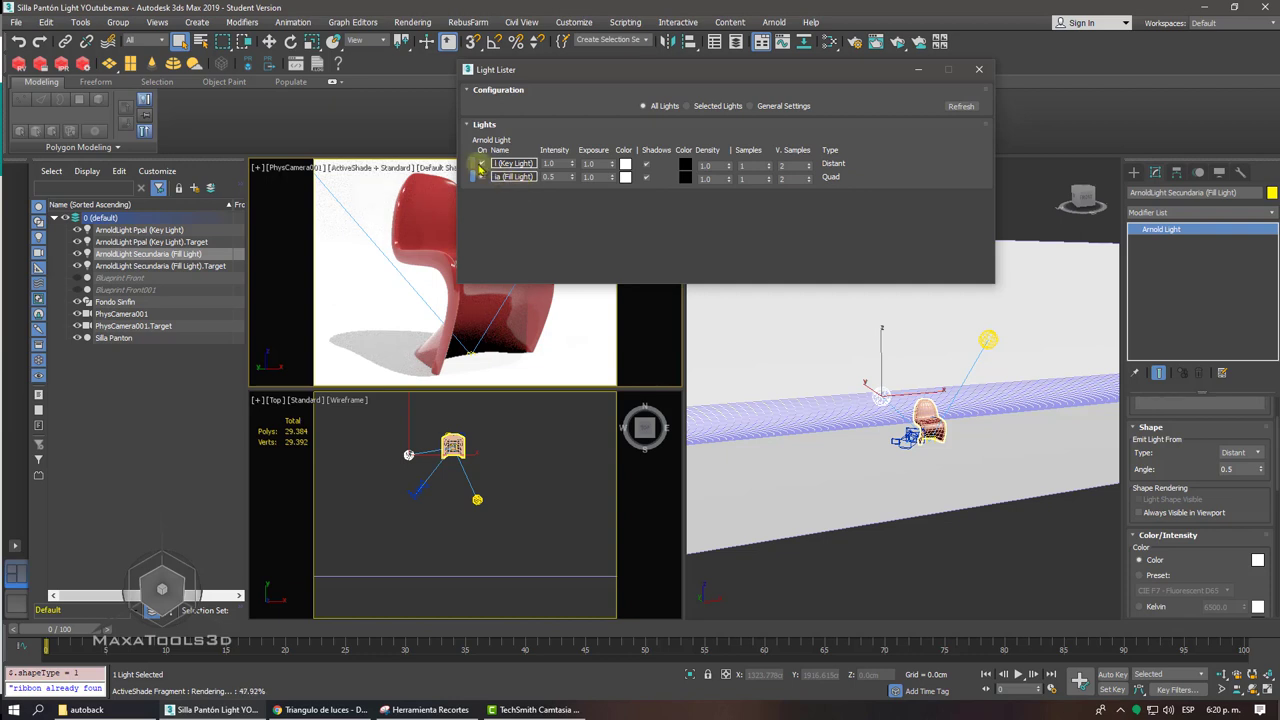
left_click(480, 164)
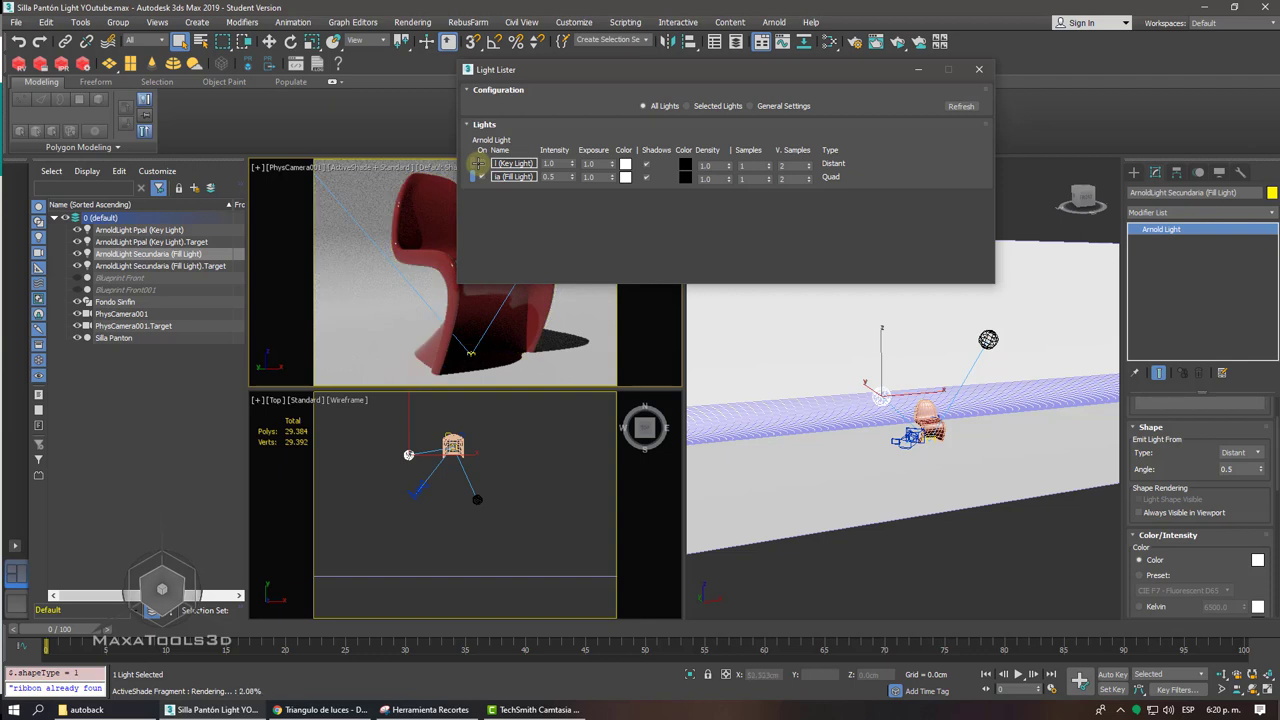
left_click(480, 164)
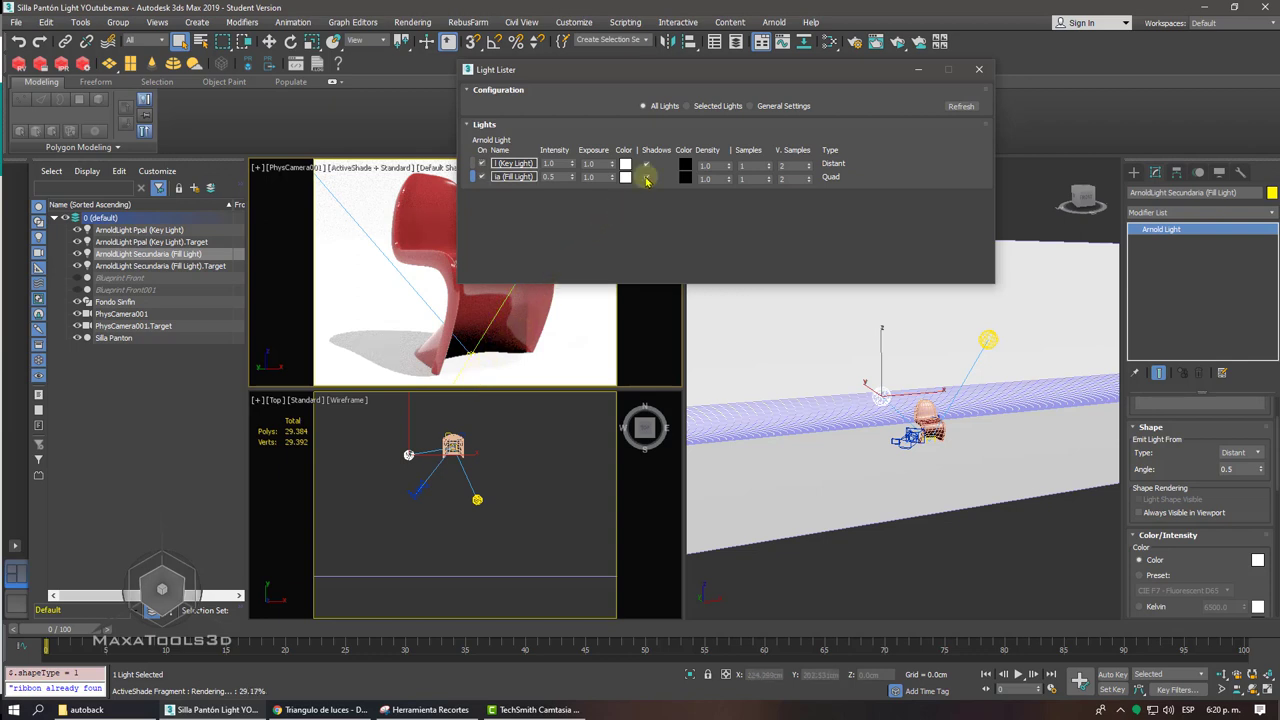
left_click(646, 178)
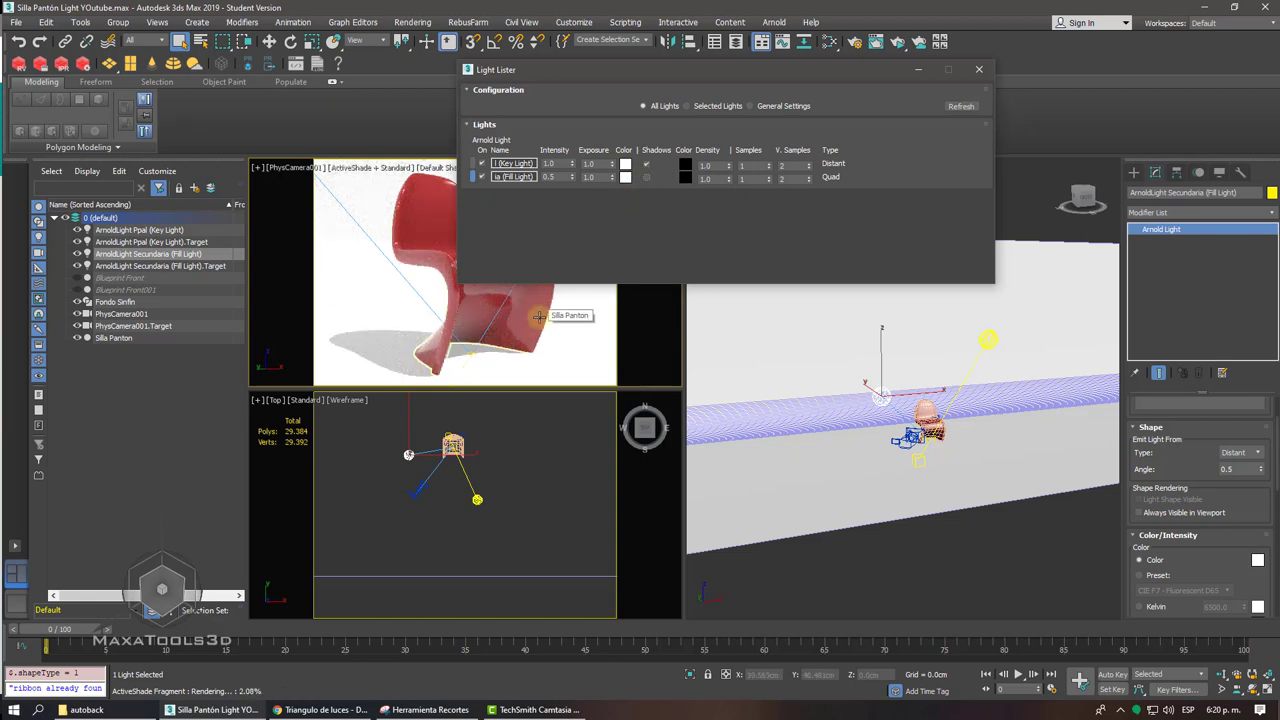
- Browse the Chrome reference tabs, including the Lux, lumen y candela article and photo studio images, then minimize Chrome
left_click(313, 710)
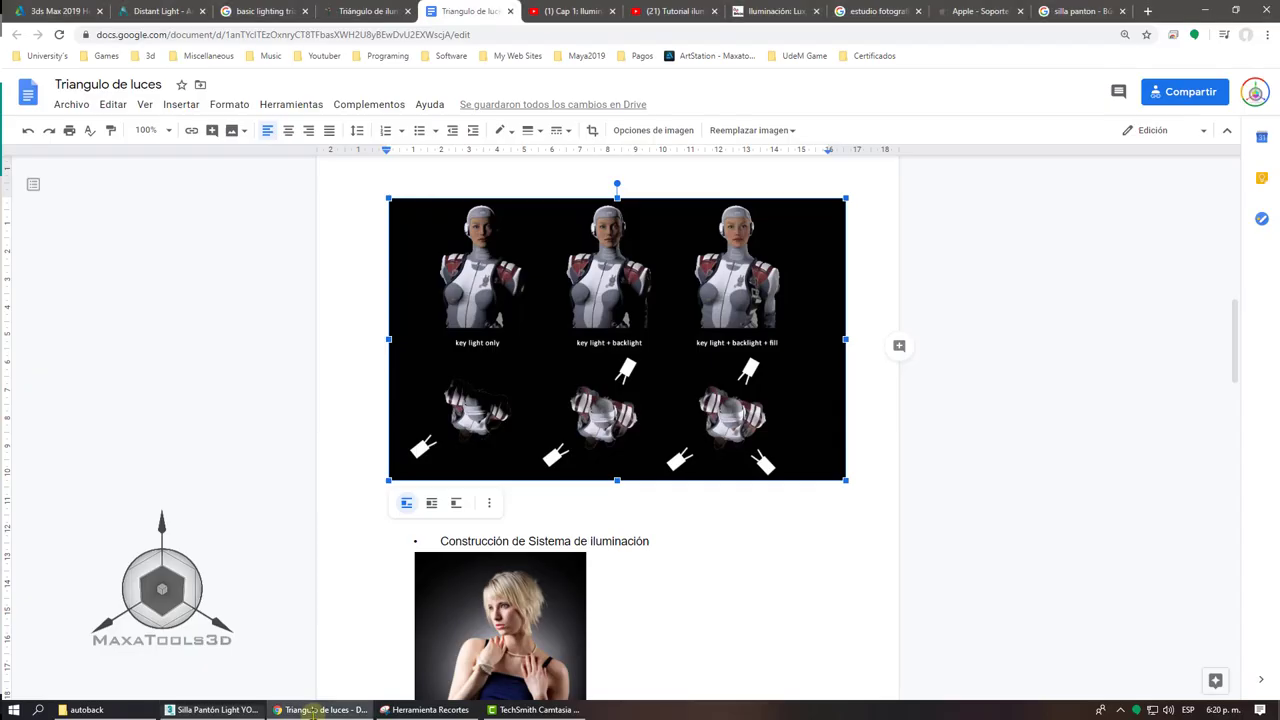
left_click(678, 11)
left_click(762, 11)
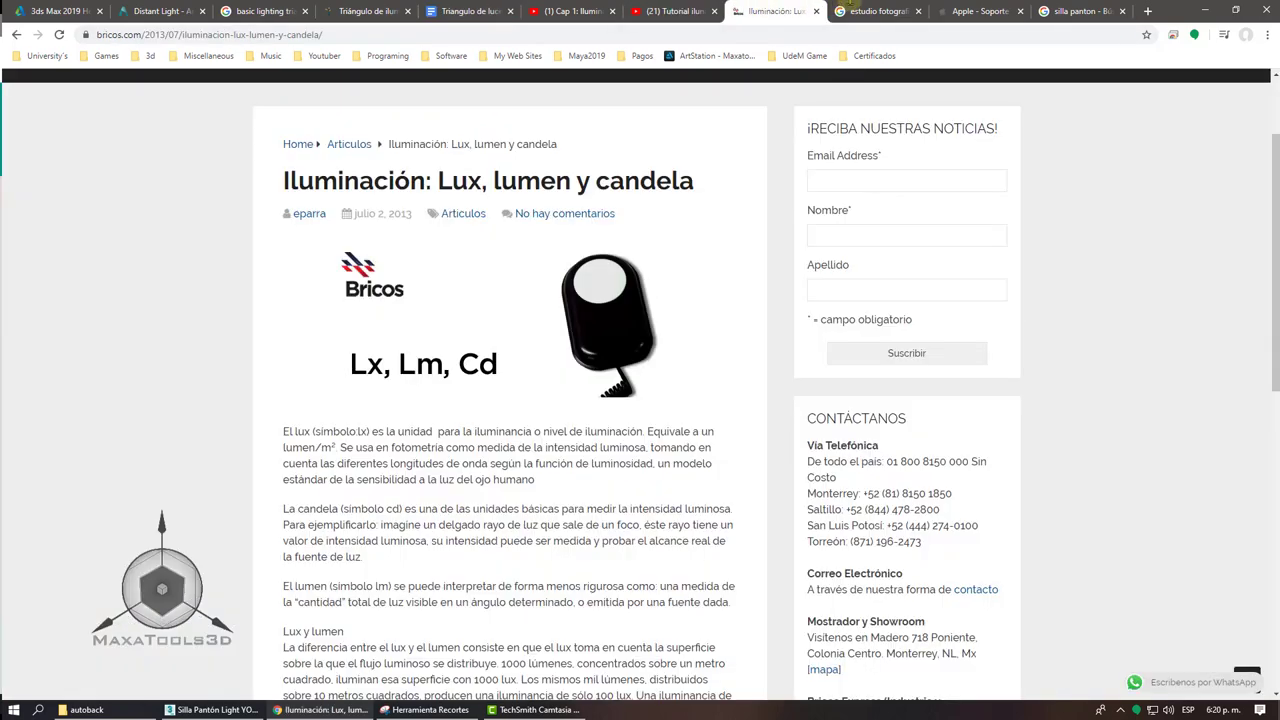
left_click(850, 8)
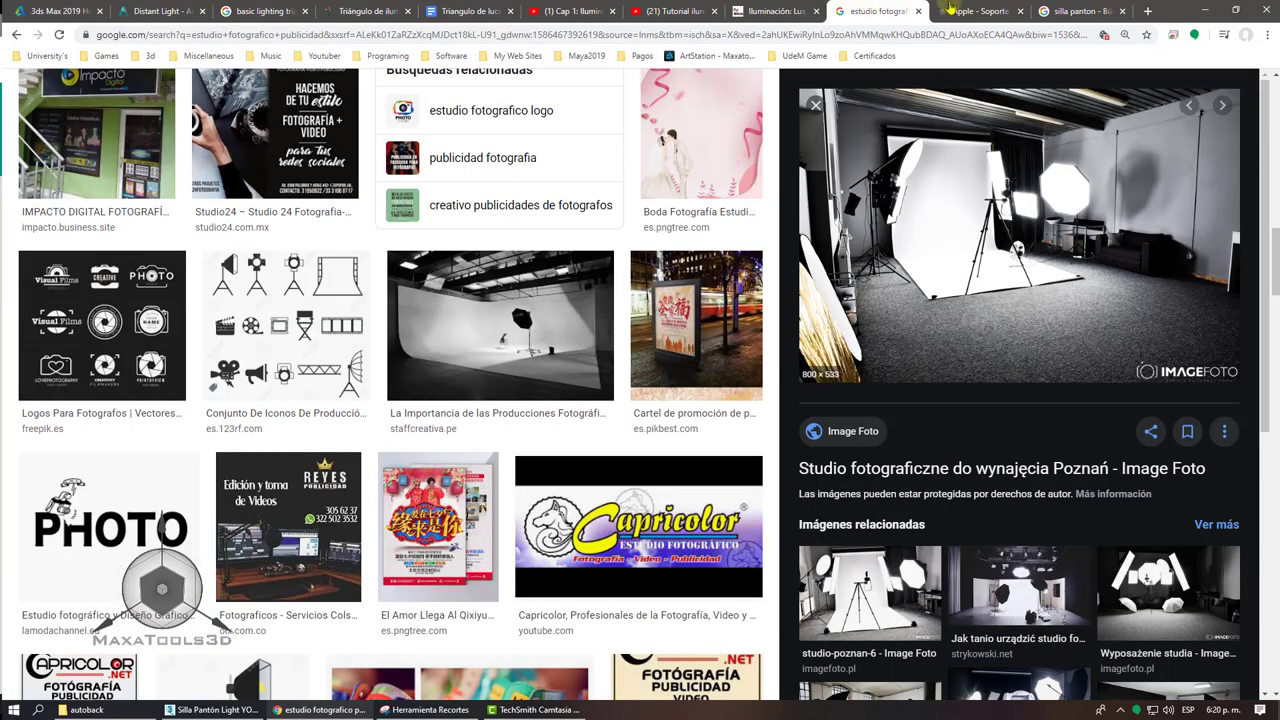
left_click(1205, 10)
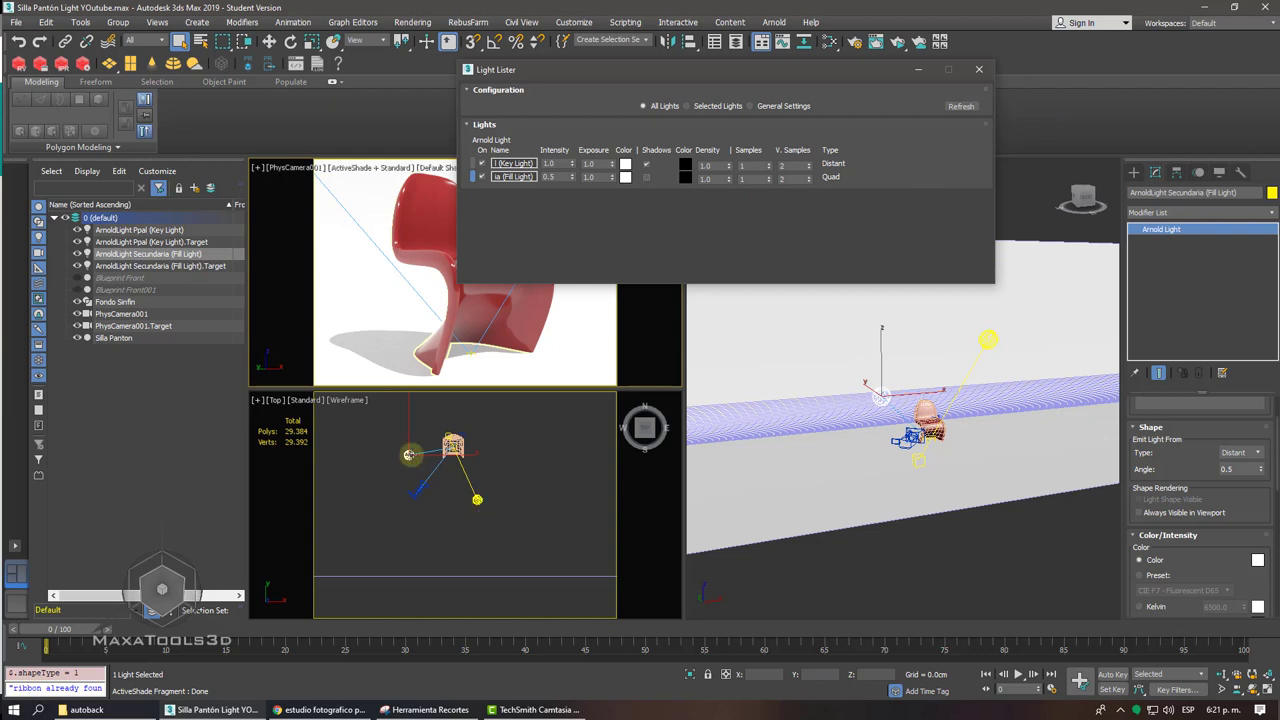
left_click(409, 455)
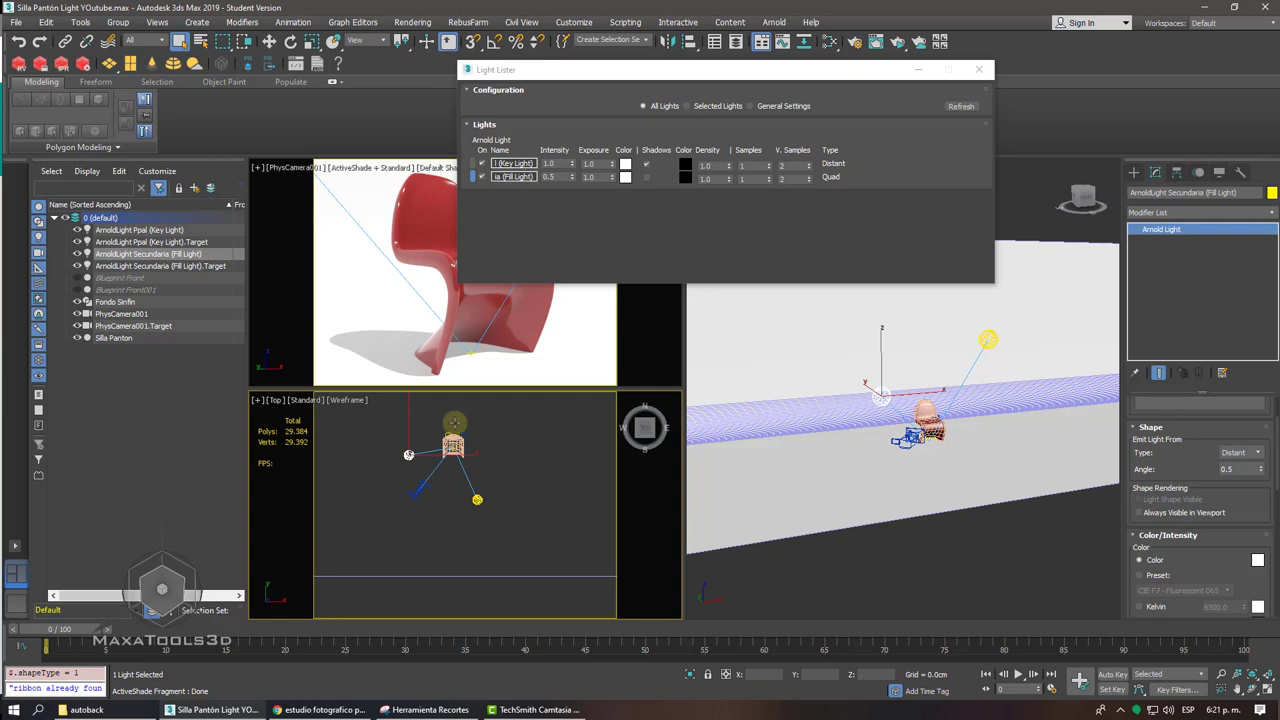
- Set the Sinfin material's Base Color to black in the Slate Material Editor
left_click(830, 42)
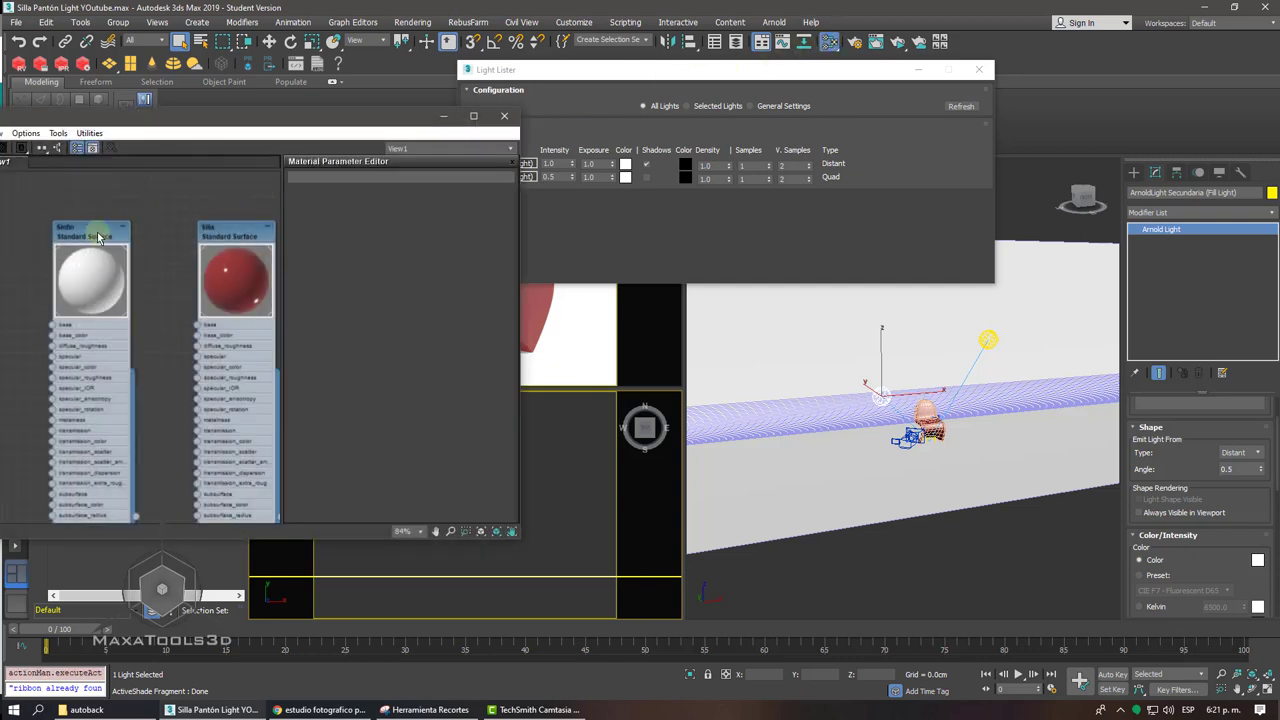
double_click(97, 237)
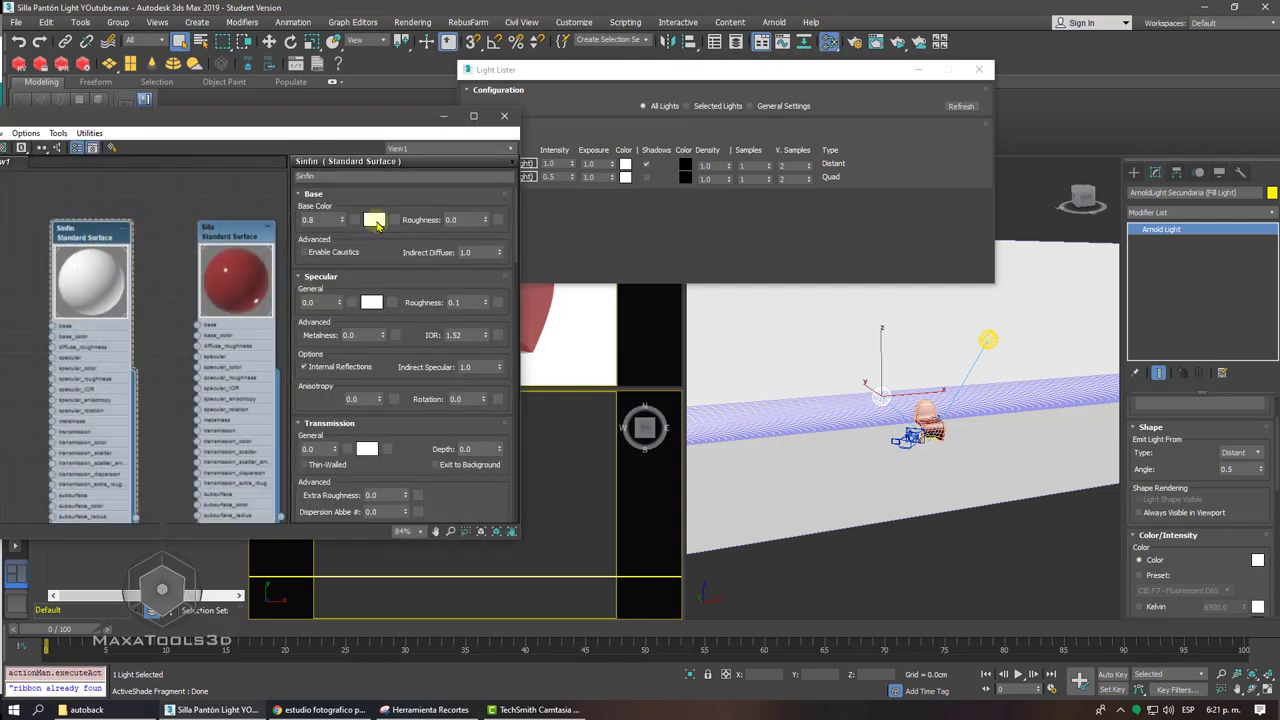
left_click(374, 221)
left_click_drag(388, 100, 388, 186)
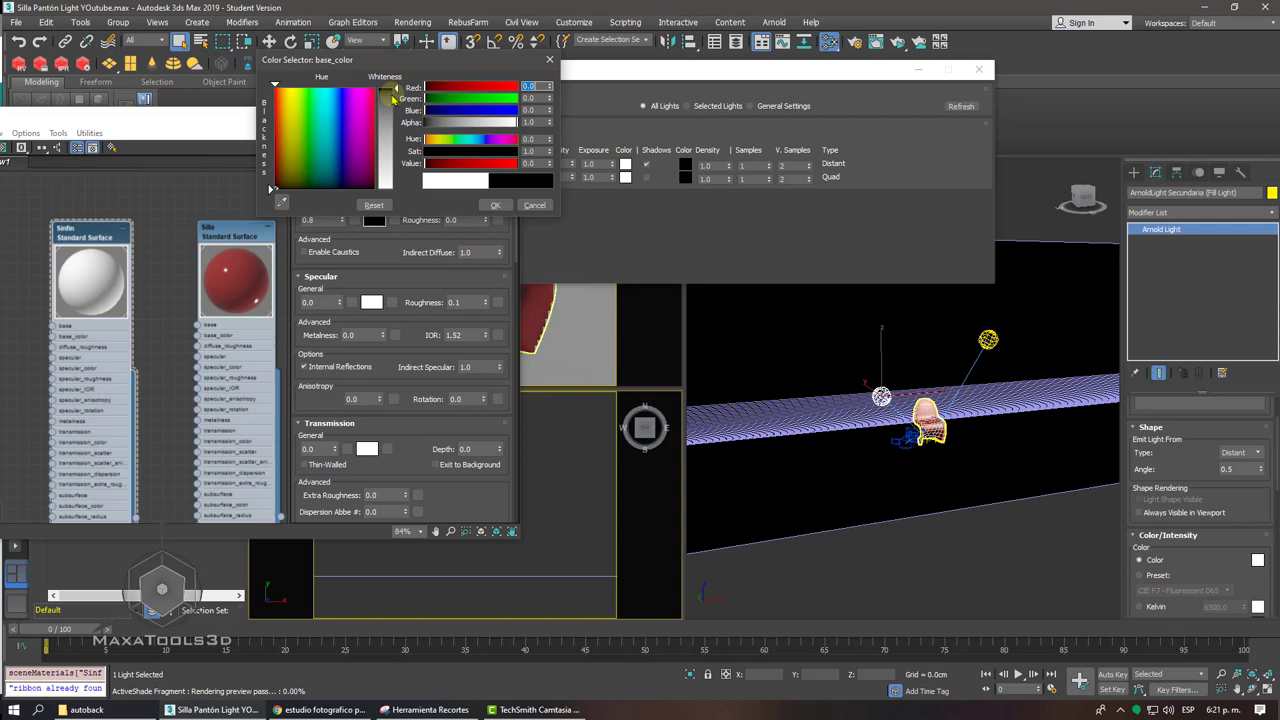
left_click(496, 206)
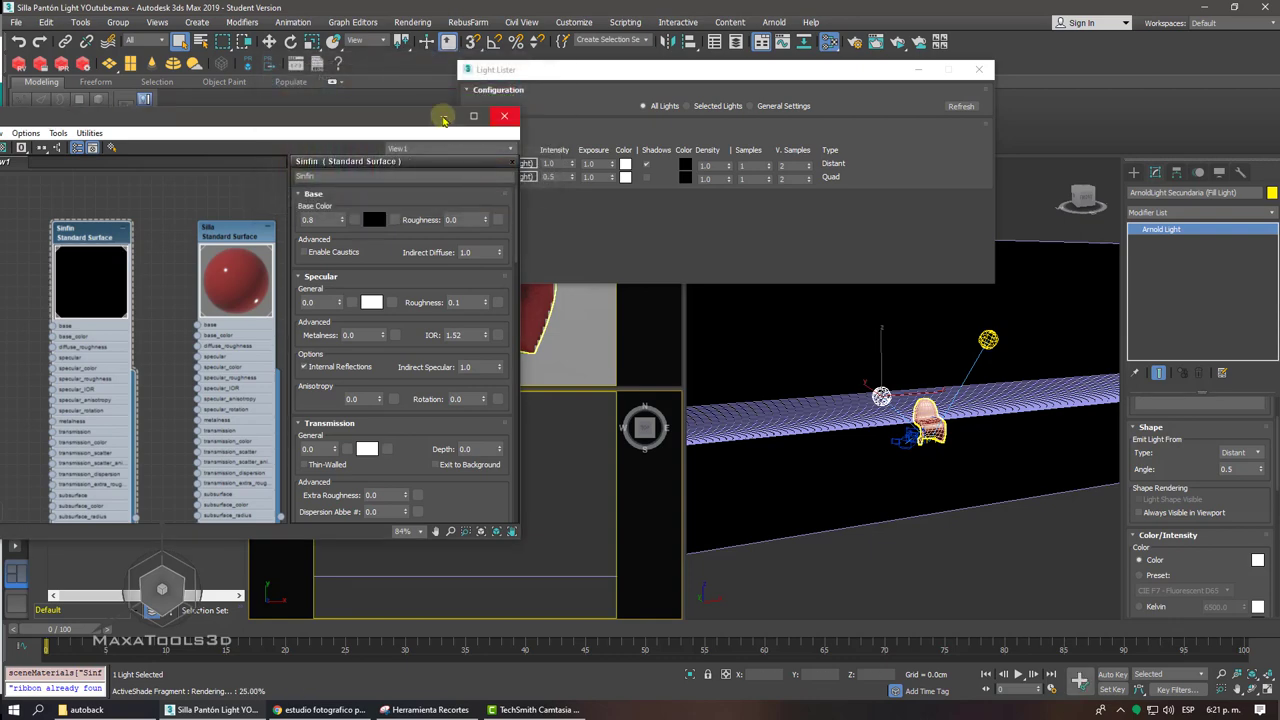
- Minimize the material editor, move the Light Lister down, and activate the camera view
left_click(444, 116)
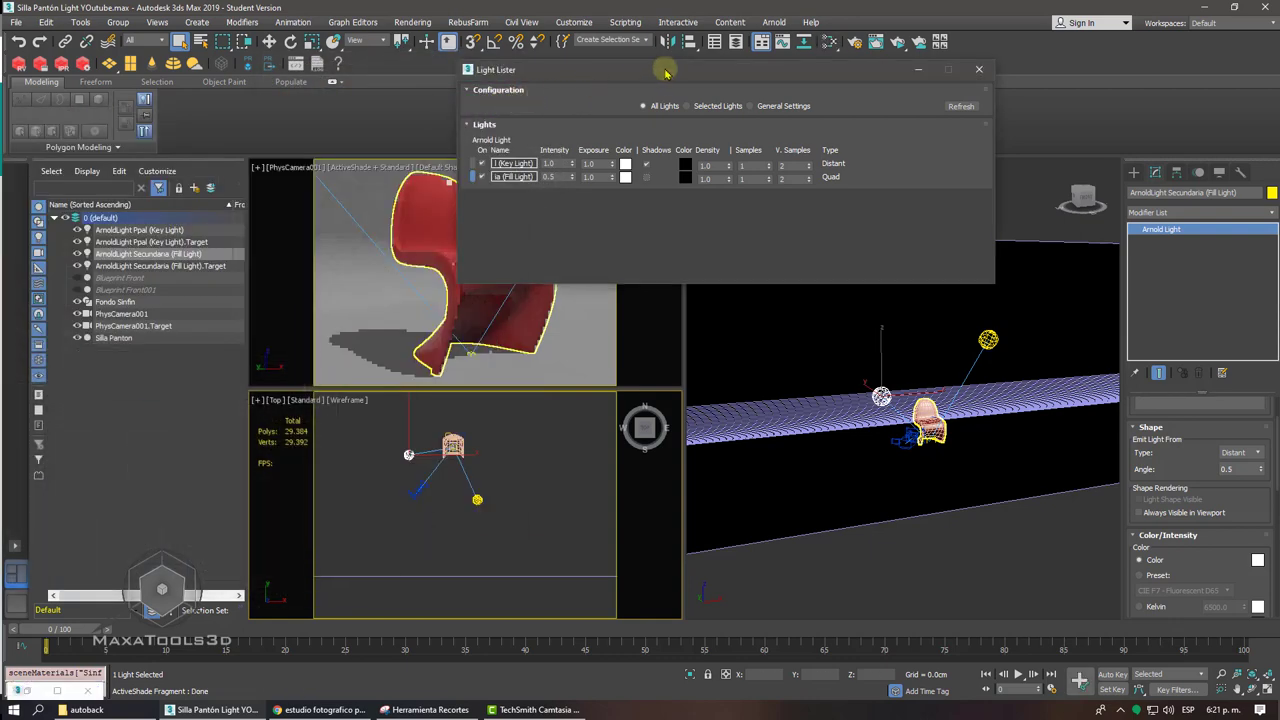
left_click_drag(665, 73, 421, 436)
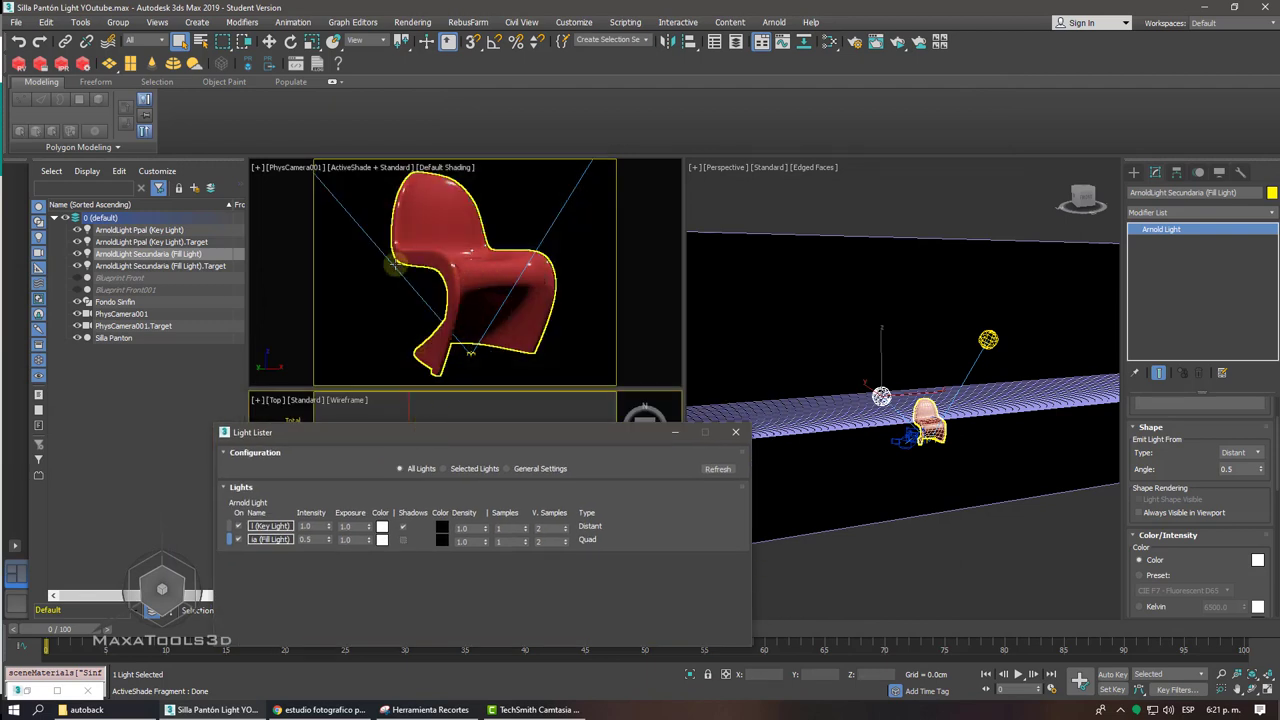
left_click(395, 263)
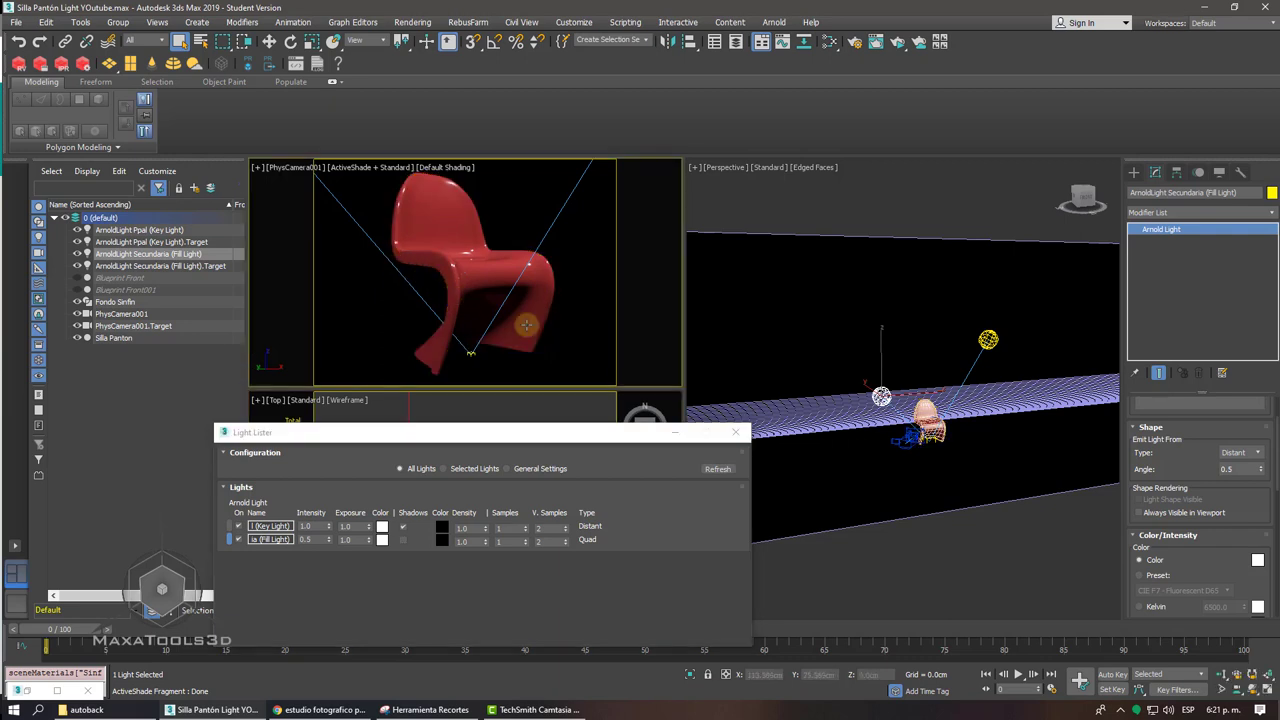
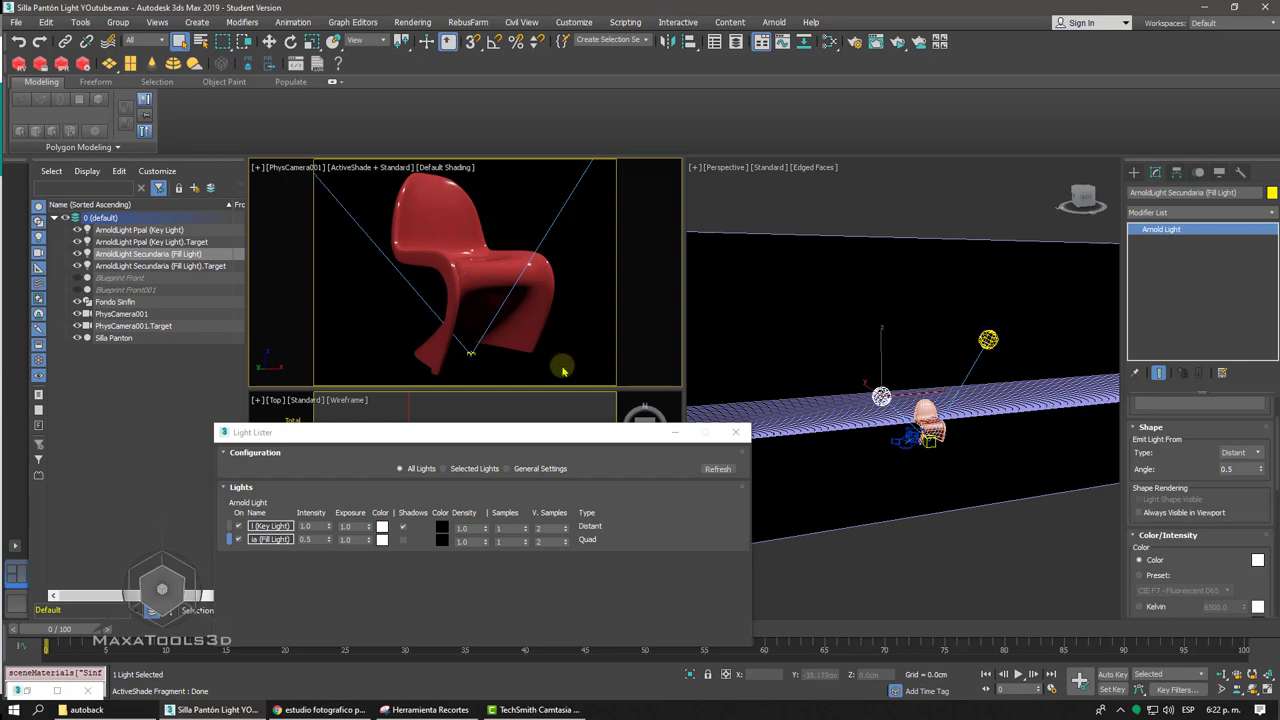
- Move the Light Lister aside and raise the Sinfin material's specular weight in the Slate Material Editor
mouse_move(506, 439)
left_mouse_down()
mouse_move(584, 404)
mouse_move(760, 274)
left_mouse_up()
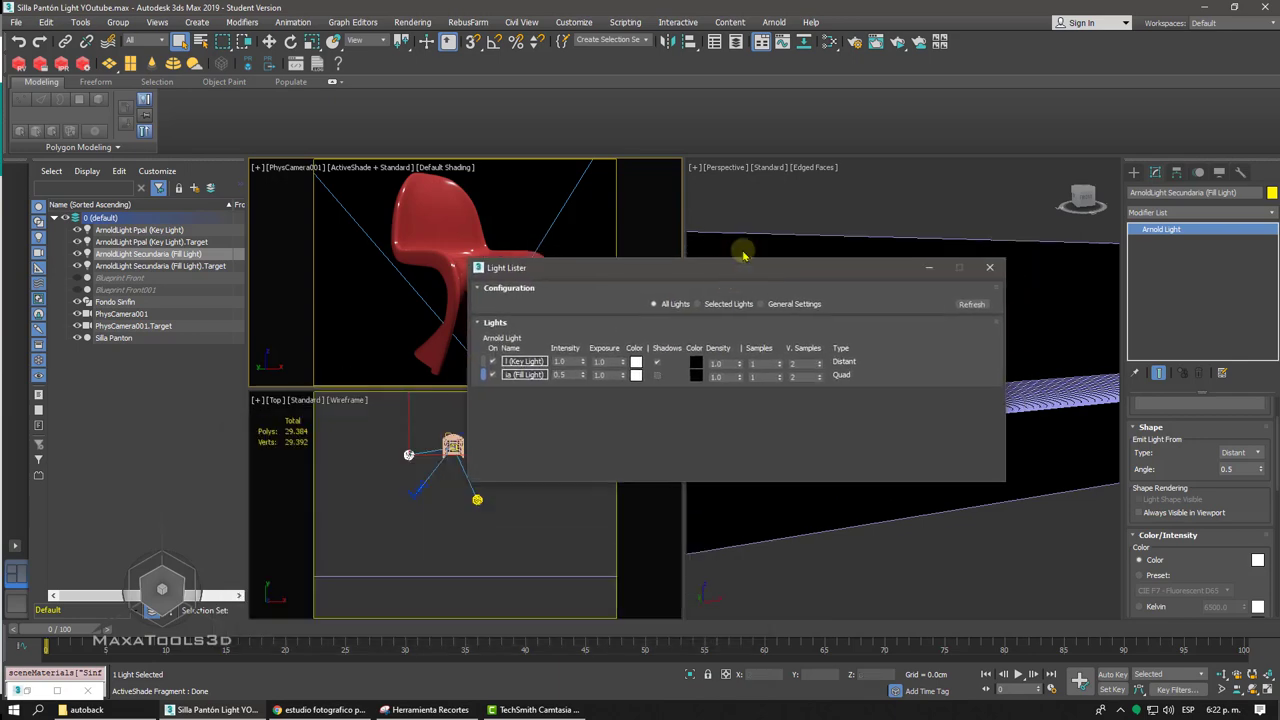
left_click(829, 42)
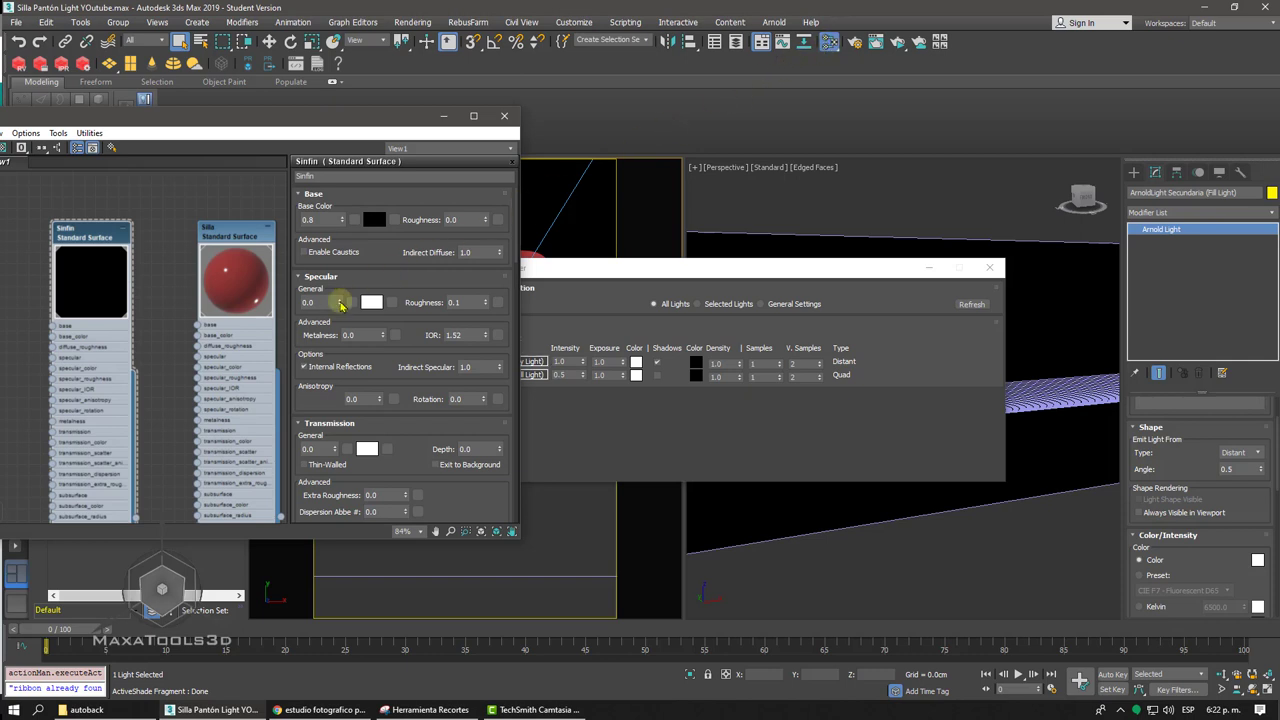
left_click_drag(341, 302, 343, 223)
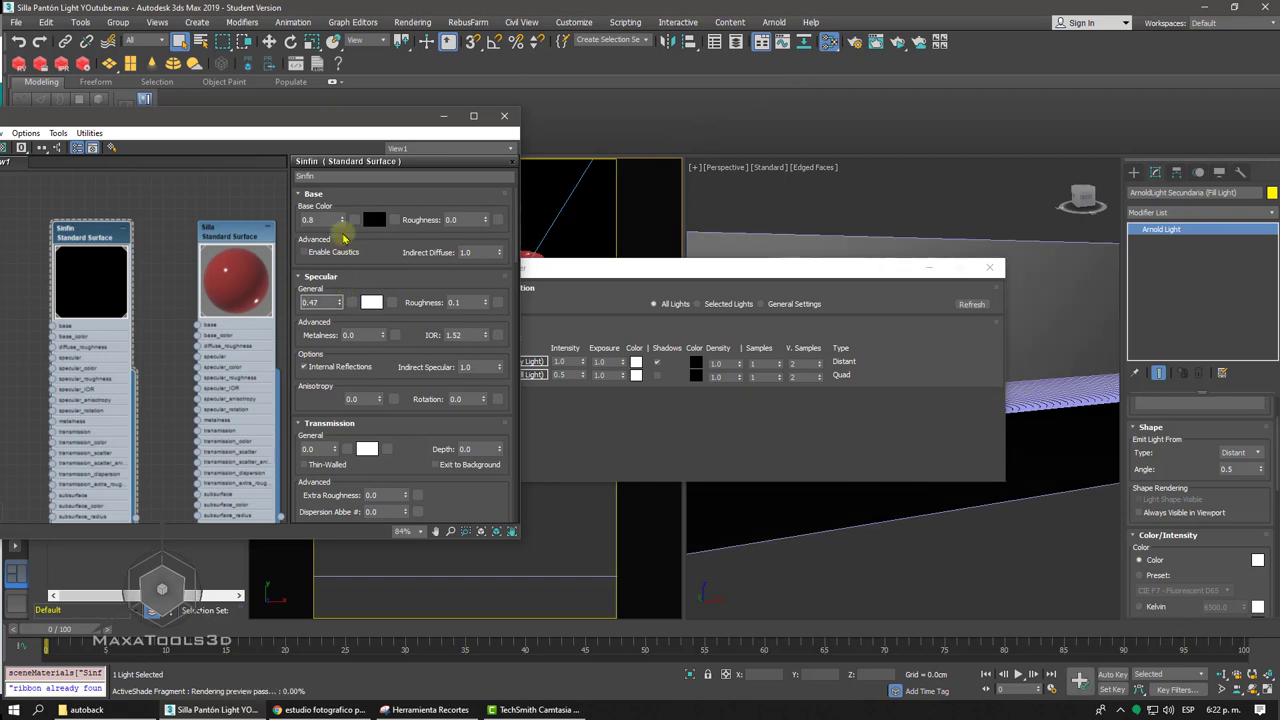
left_click_drag(358, 122, 81, 135)
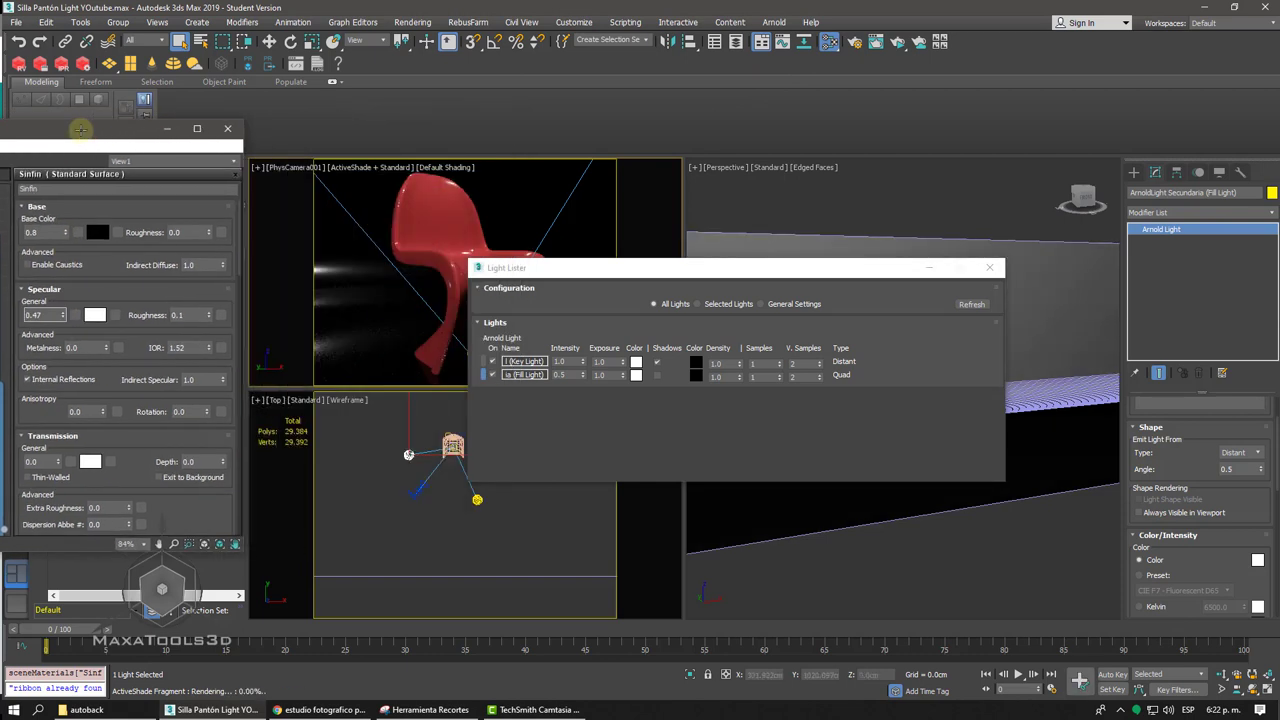
left_click_drag(100, 128, 879, 165)
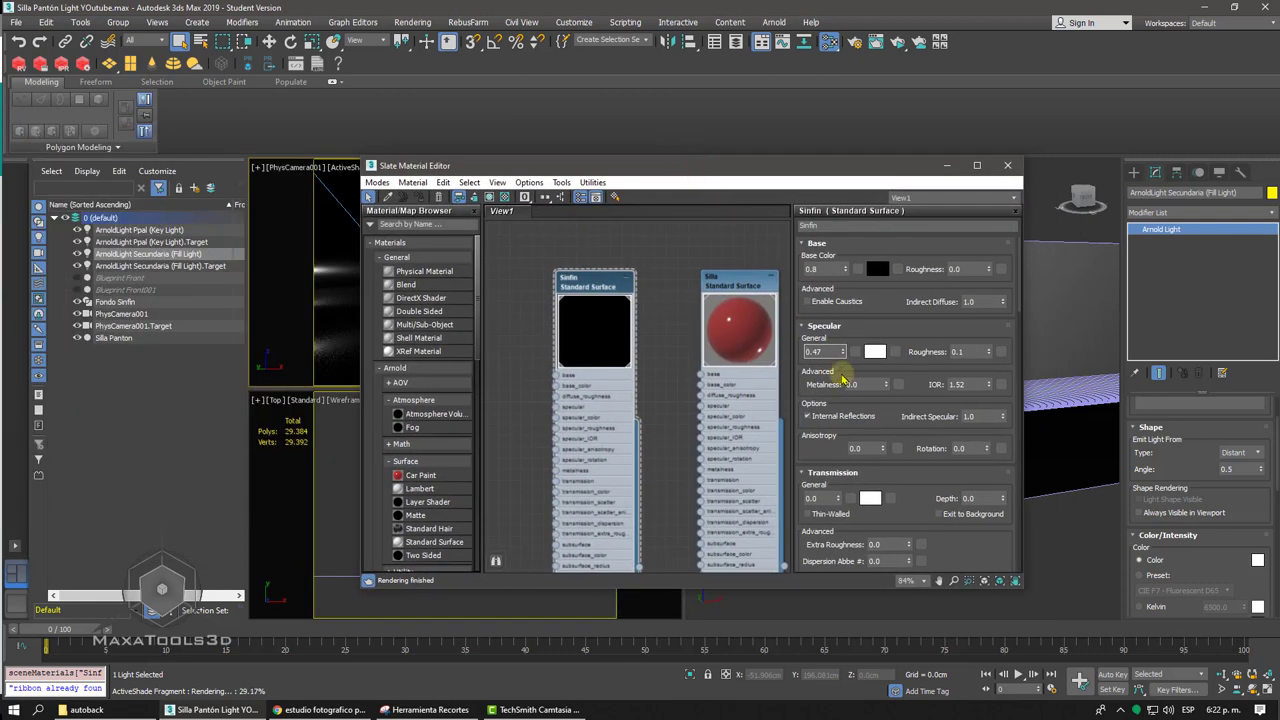
- Recheck Sinfin's specular weight, then close the material editor and minimize the Light Lister
right_click(843, 350)
left_click(843, 327)
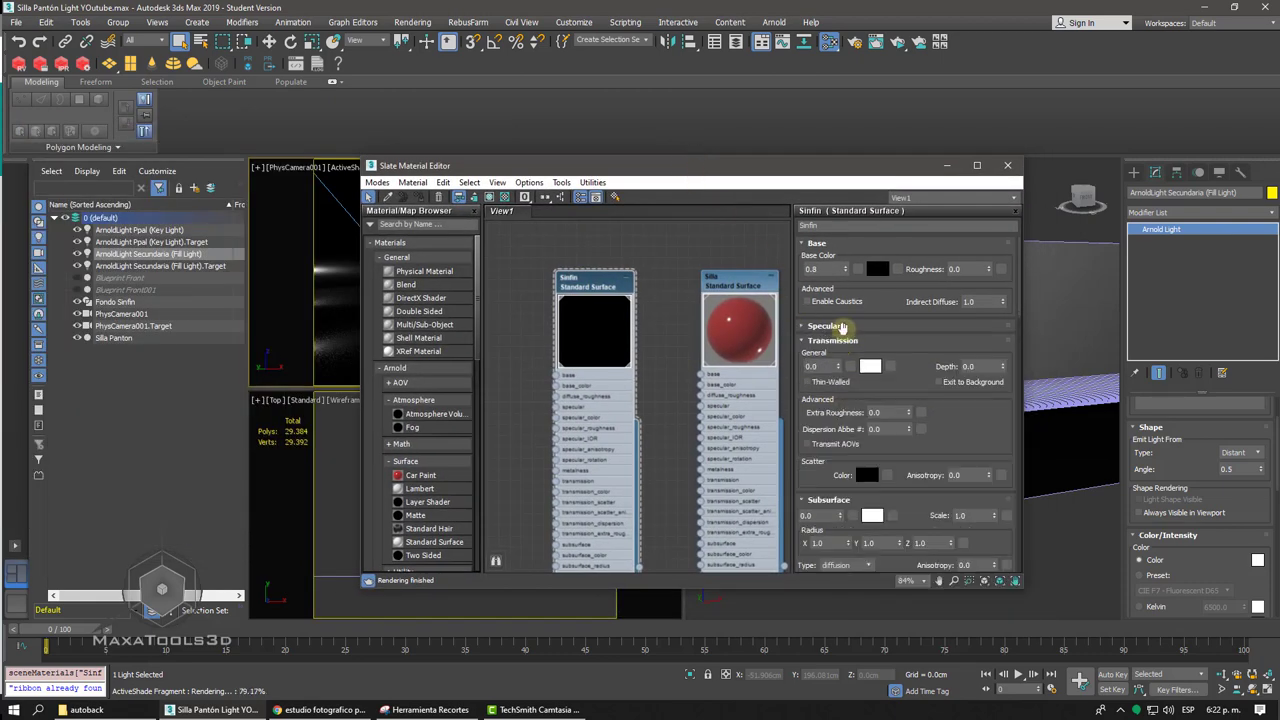
left_click(843, 327)
left_click(843, 352)
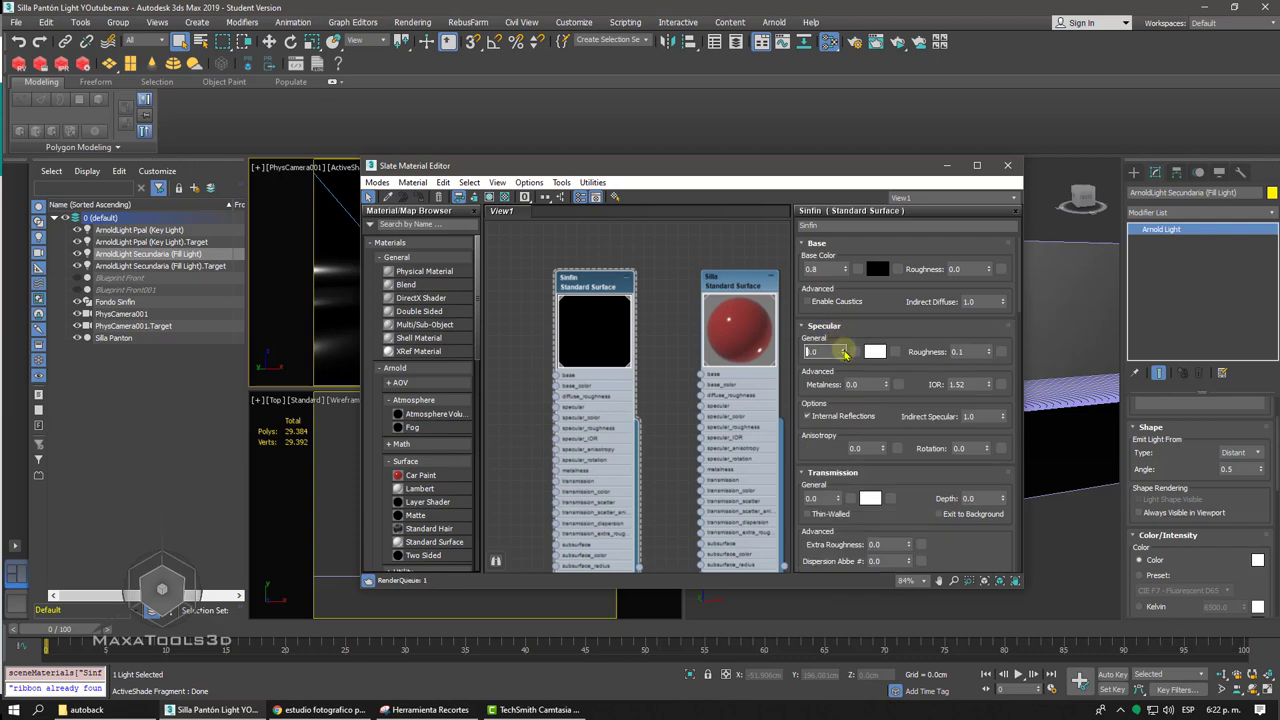
left_click(1007, 165)
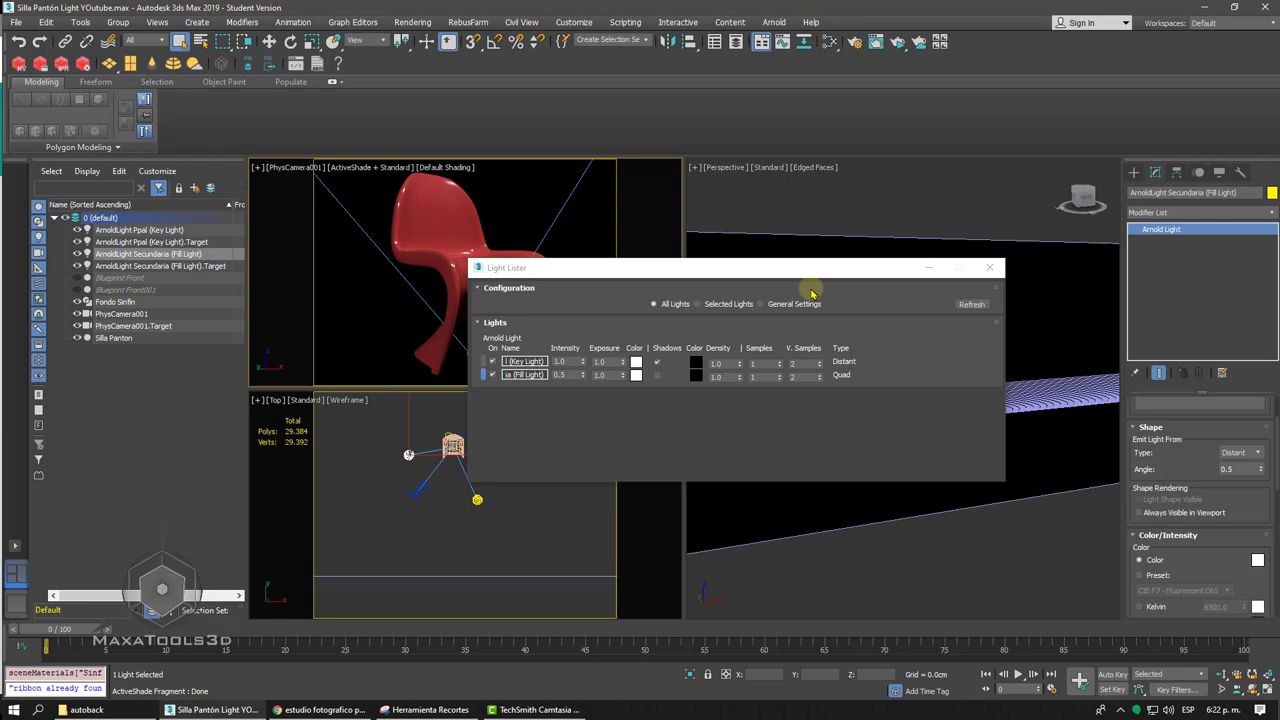
left_click(929, 268)
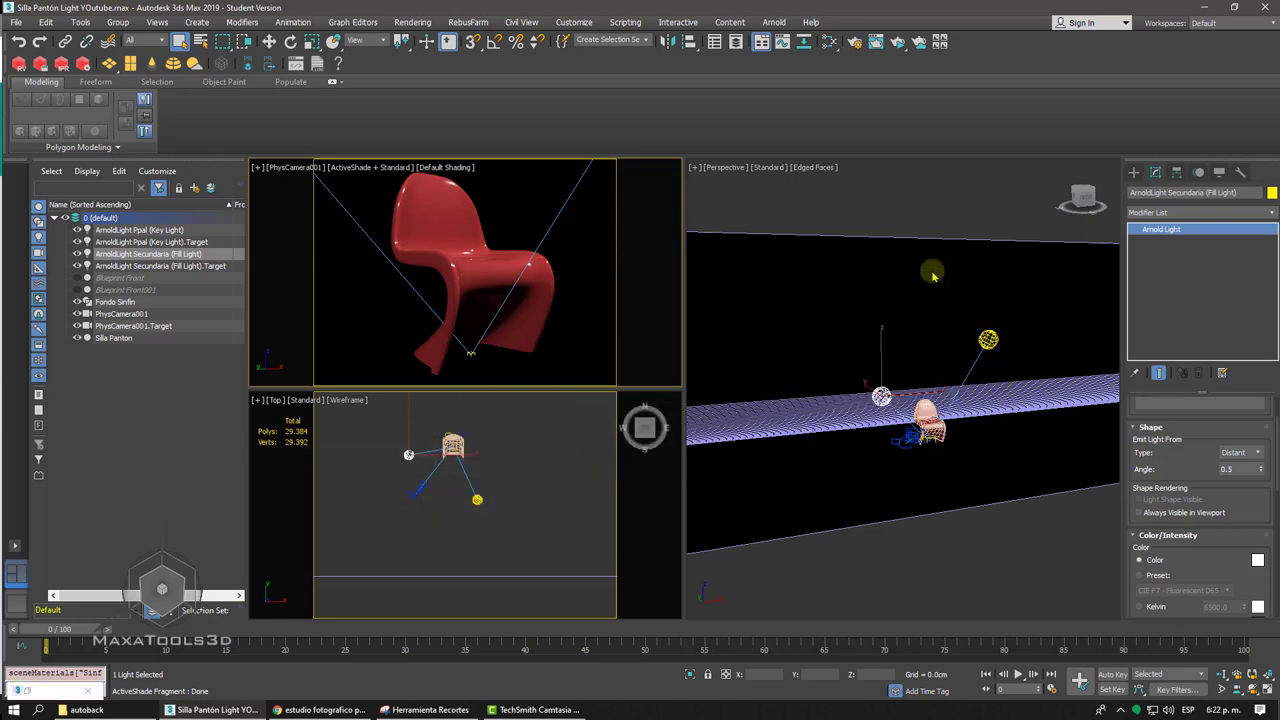
- In Chrome, view the Triangulo de luces notes, then the 'Triángulo de iluminación básico' article
left_click(318, 709)
scroll(400, 400, "up", 3)
scroll(400, 400, "up", 3)
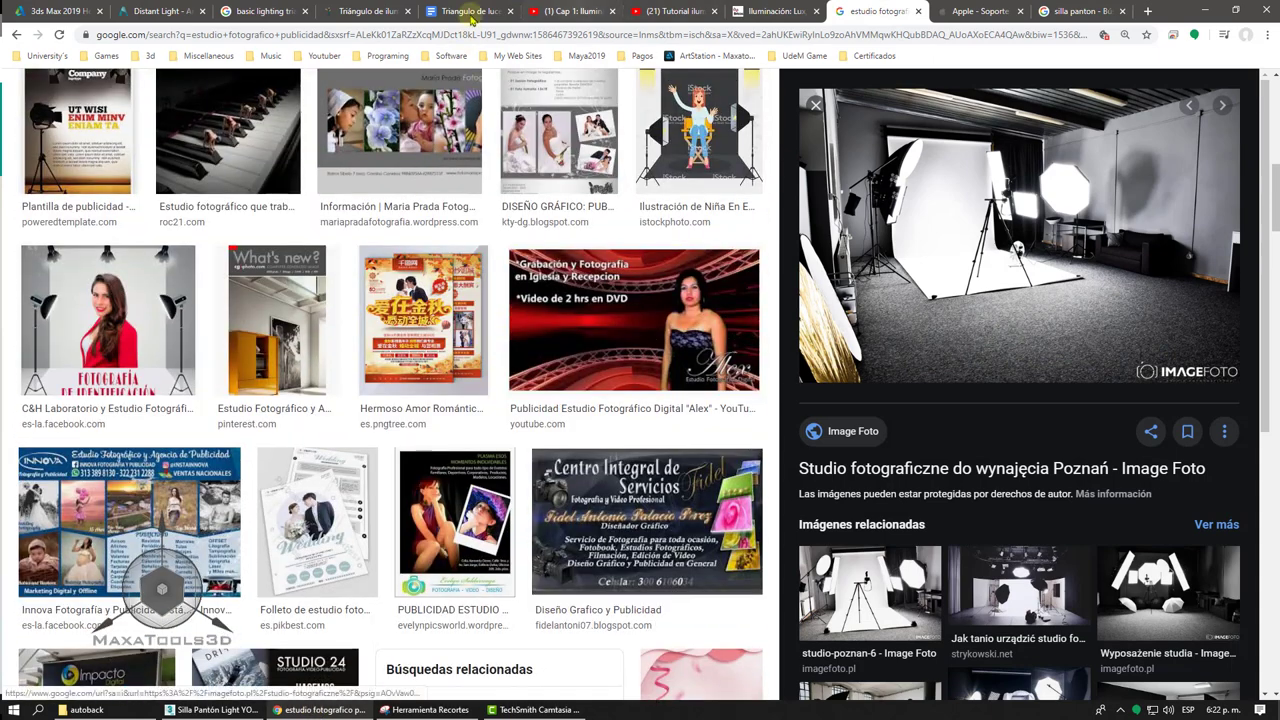
left_click(476, 7)
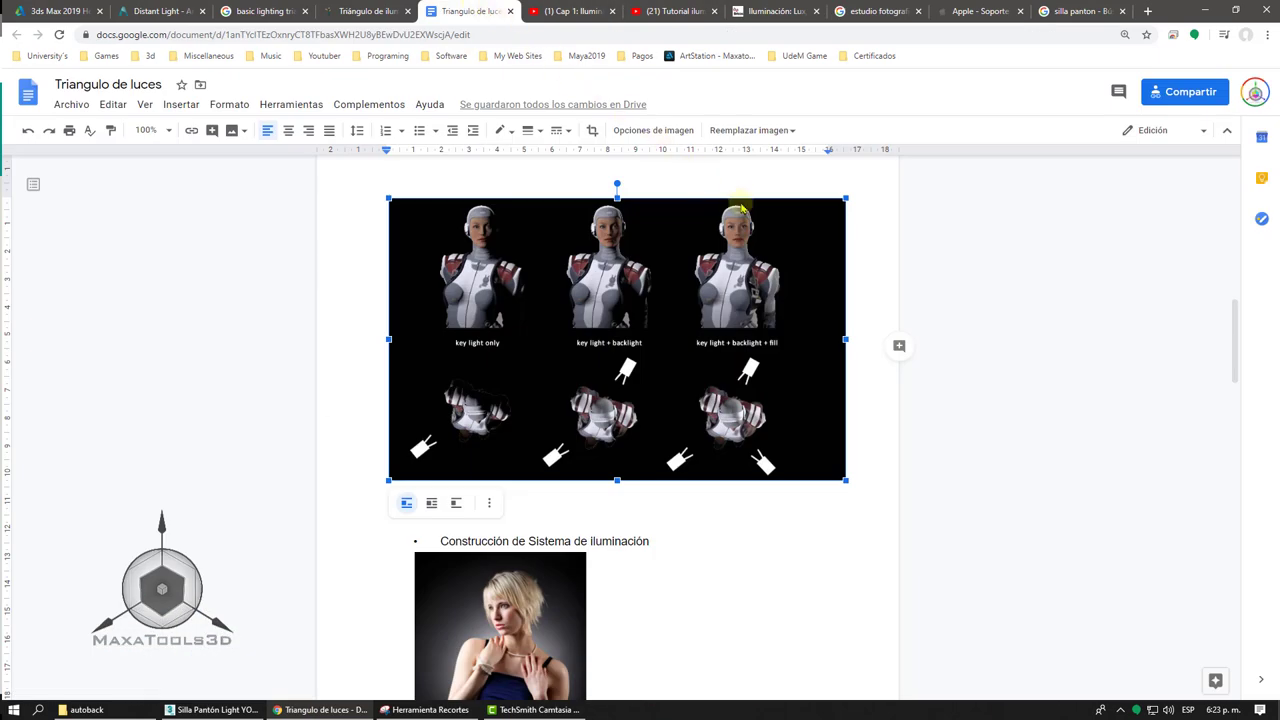
left_click(367, 10)
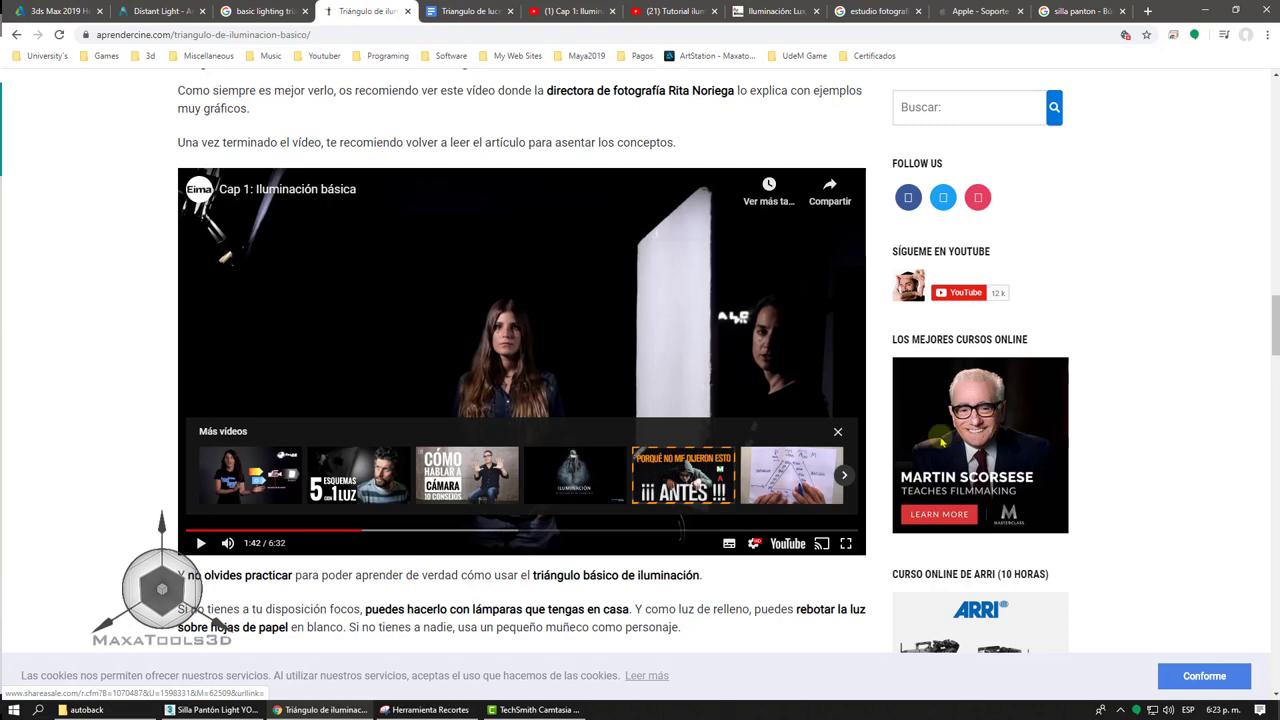
mouse_move(689, 531)
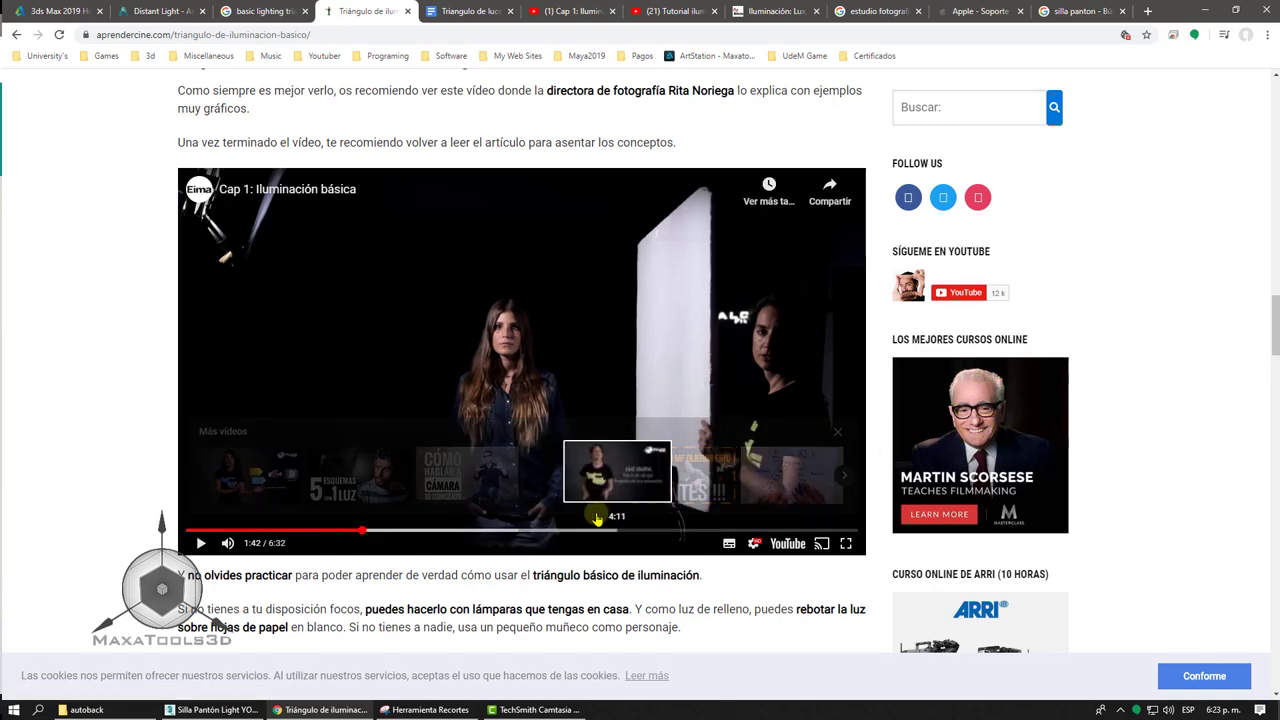
- Jump the lighting video to 4:42 and scroll through the Triangulo de luces notes
left_click(670, 532)
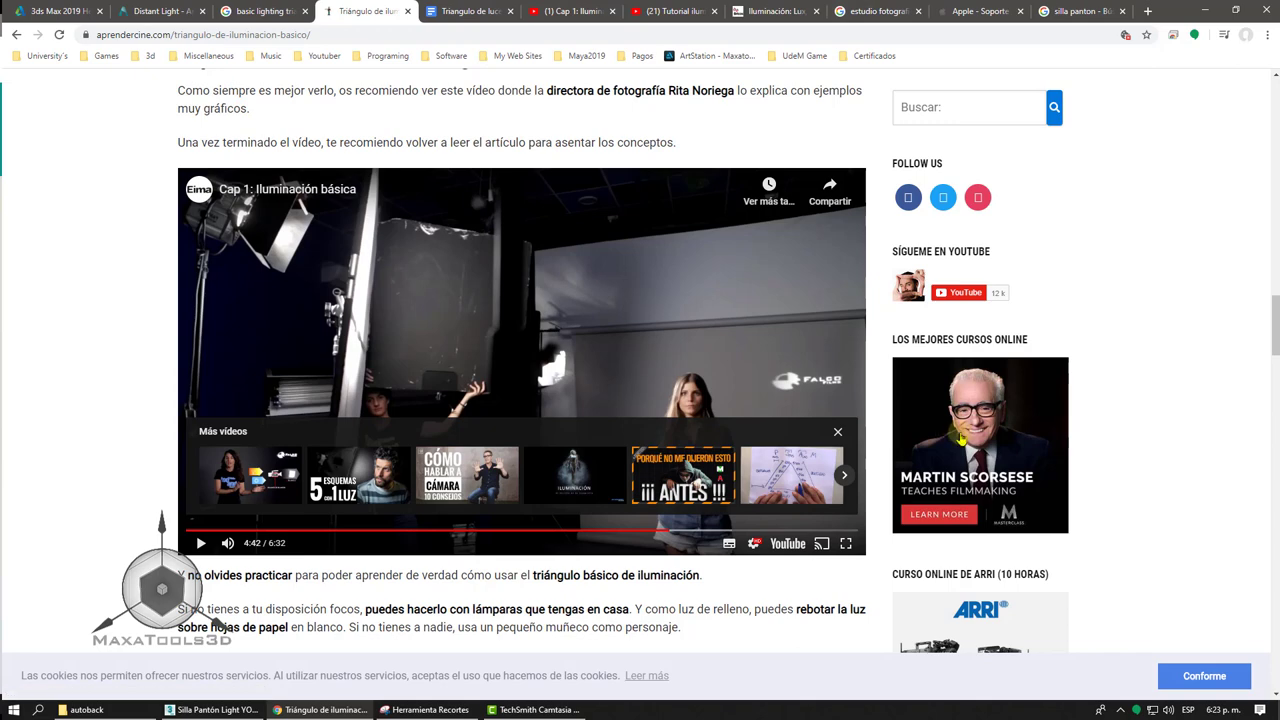
left_click(470, 11)
scroll(555, 383, "down", 5)
scroll(594, 520, "up", 9)
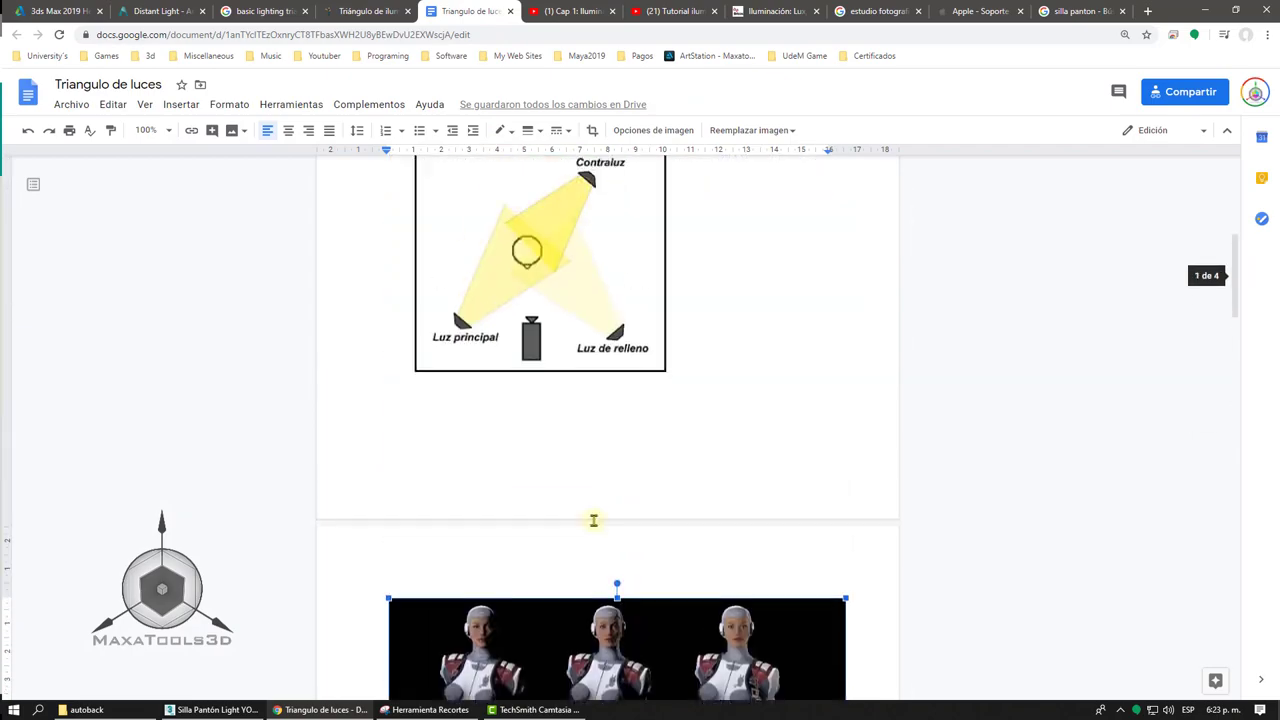
scroll(595, 511, "up", 5)
scroll(595, 511, "down", 3)
scroll(595, 511, "up", 1)
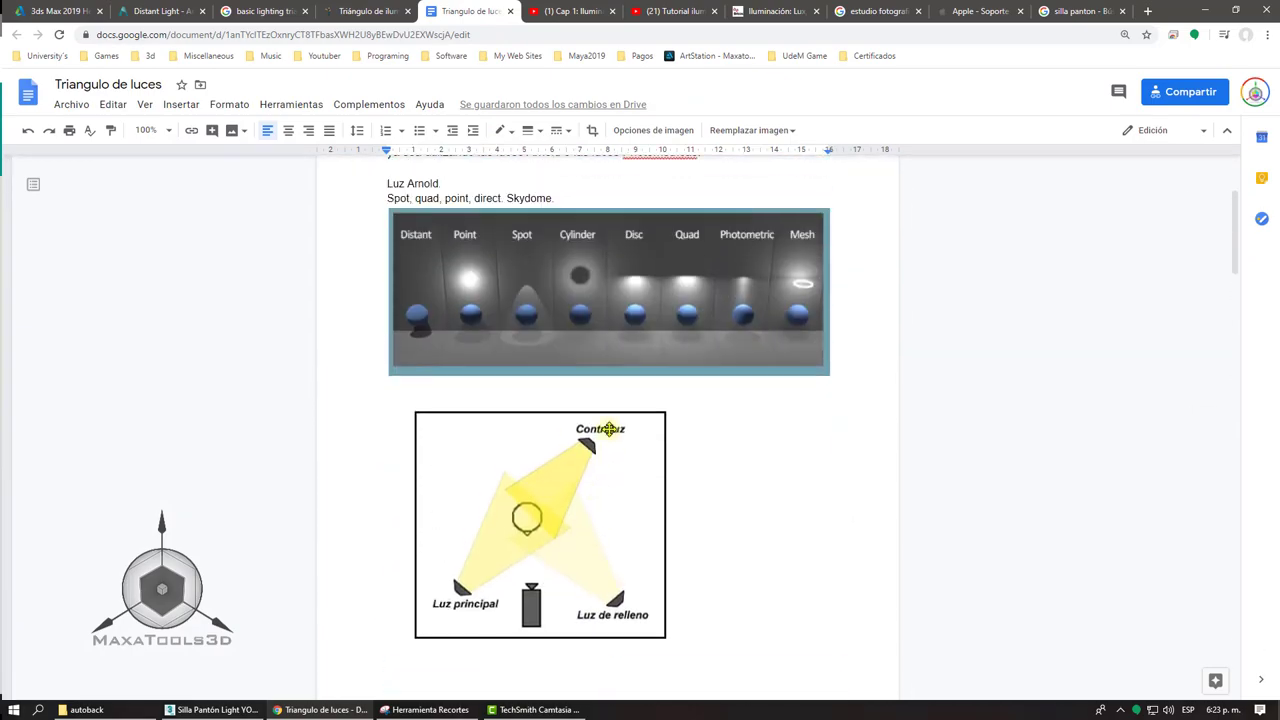
- Review the lighting article's sections, then minimize Chrome to return to 3ds Max
key("ctrl+Page_Up")
scroll(444, 385, "down", 5)
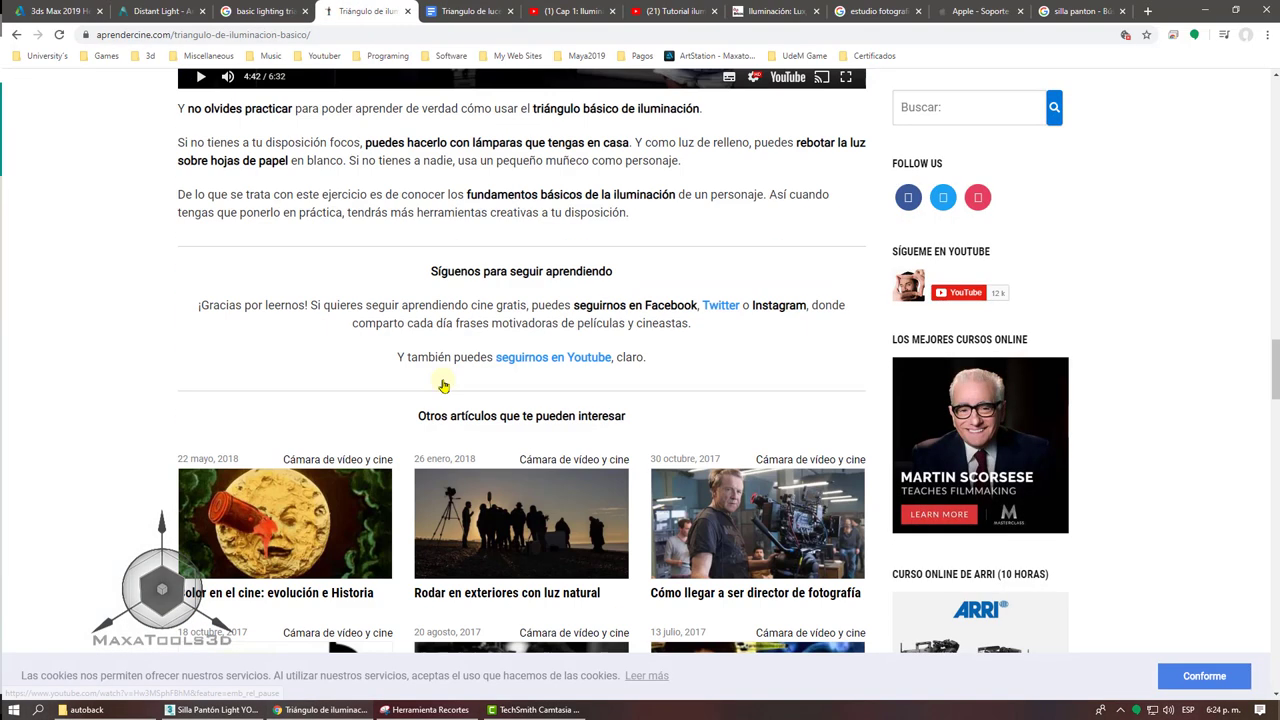
scroll(444, 385, "up", 6)
scroll(443, 380, "up", 4)
scroll(417, 386, "down", 1)
scroll(393, 391, "up", 2)
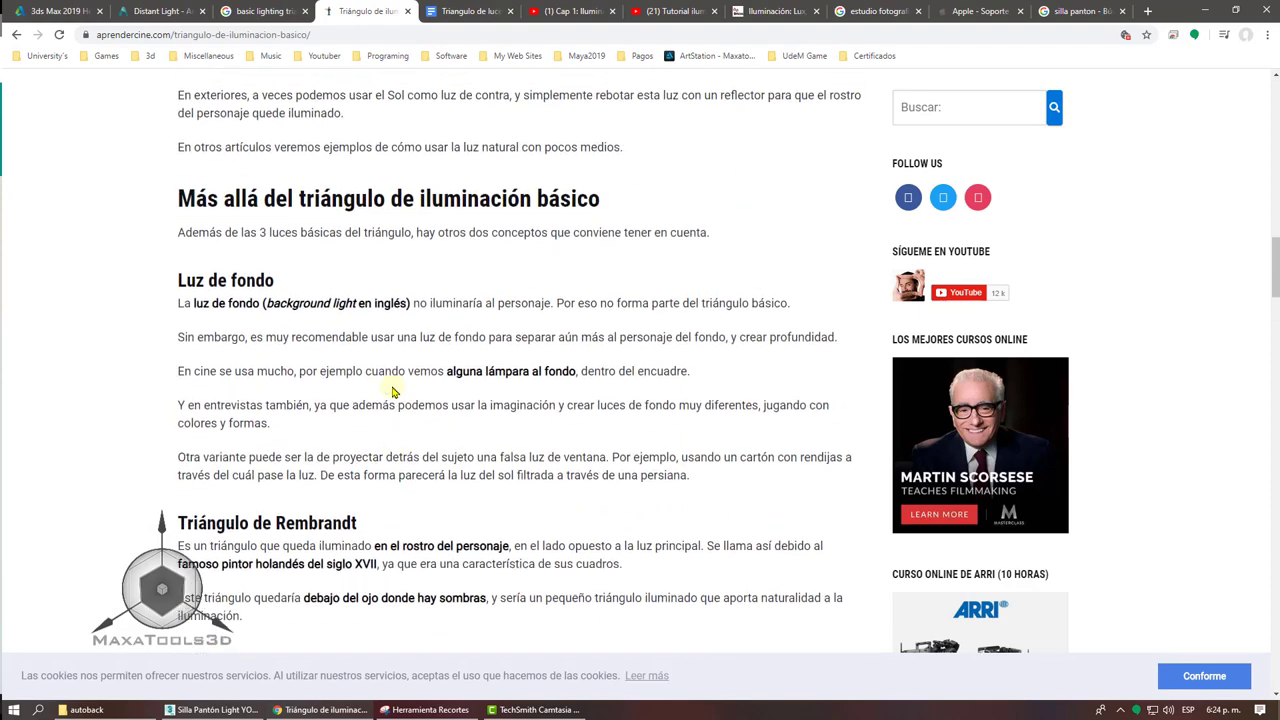
scroll(392, 389, "up", 5)
left_click(352, 429)
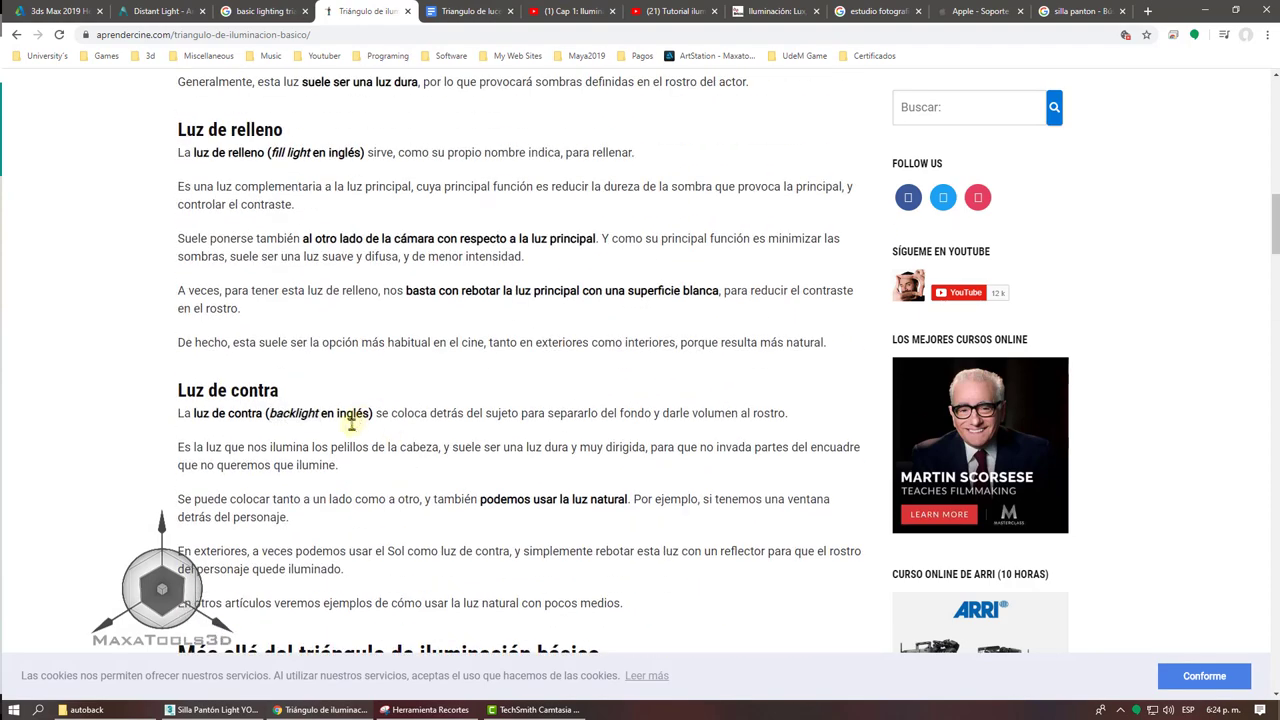
scroll(352, 424, "up", 1)
scroll(837, 189, "down", 1)
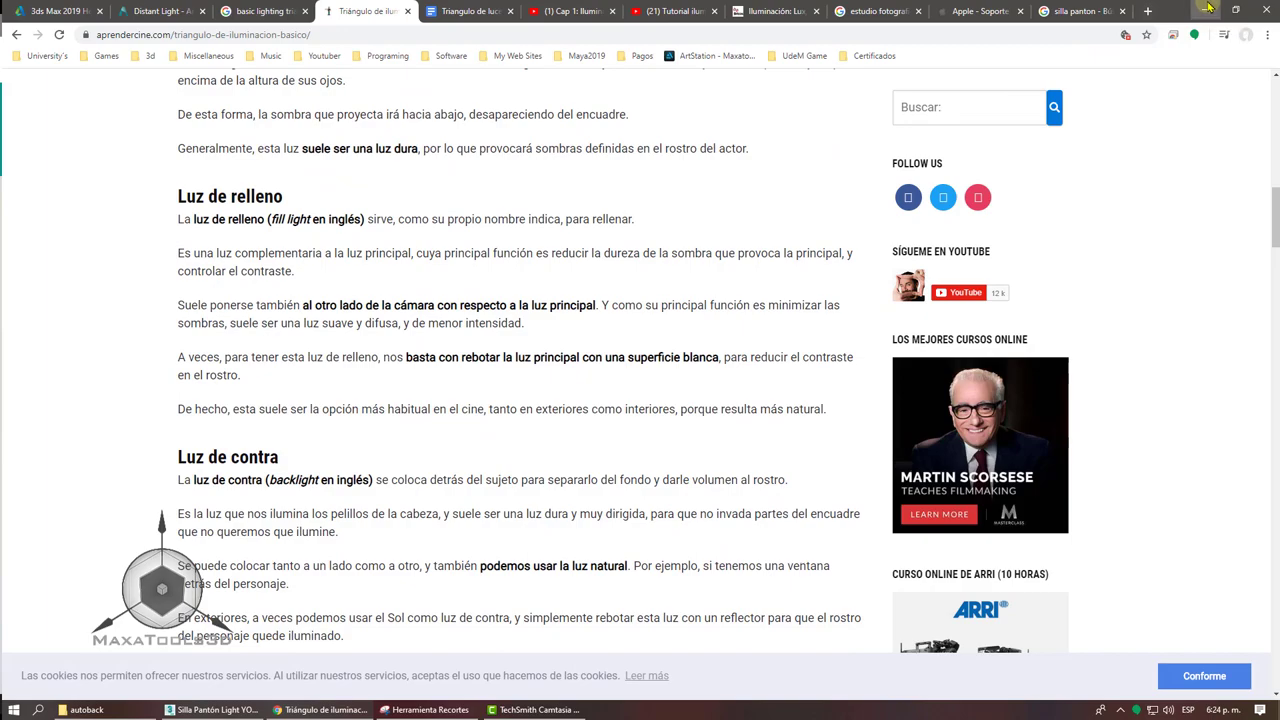
left_click(1206, 10)
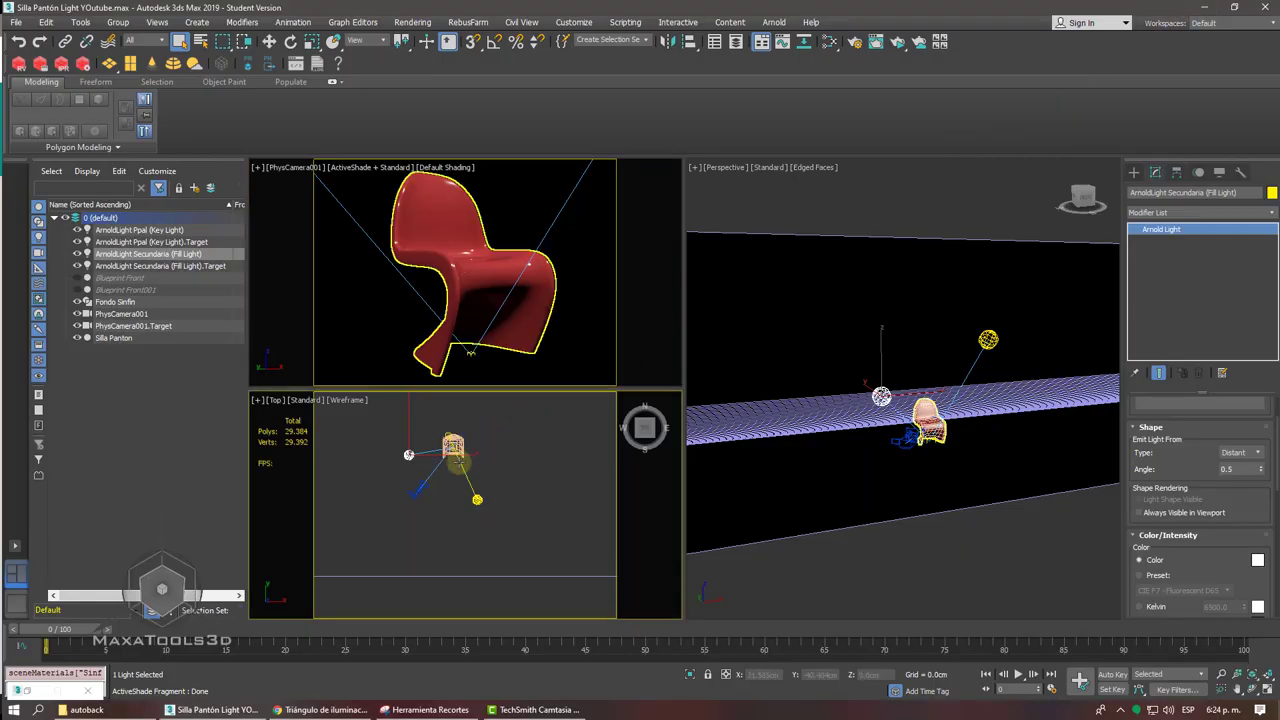
- With Move from the Top viewport quad menu, drag the Fill Light up and right around the chair
right_click(456, 463)
left_click(500, 508)
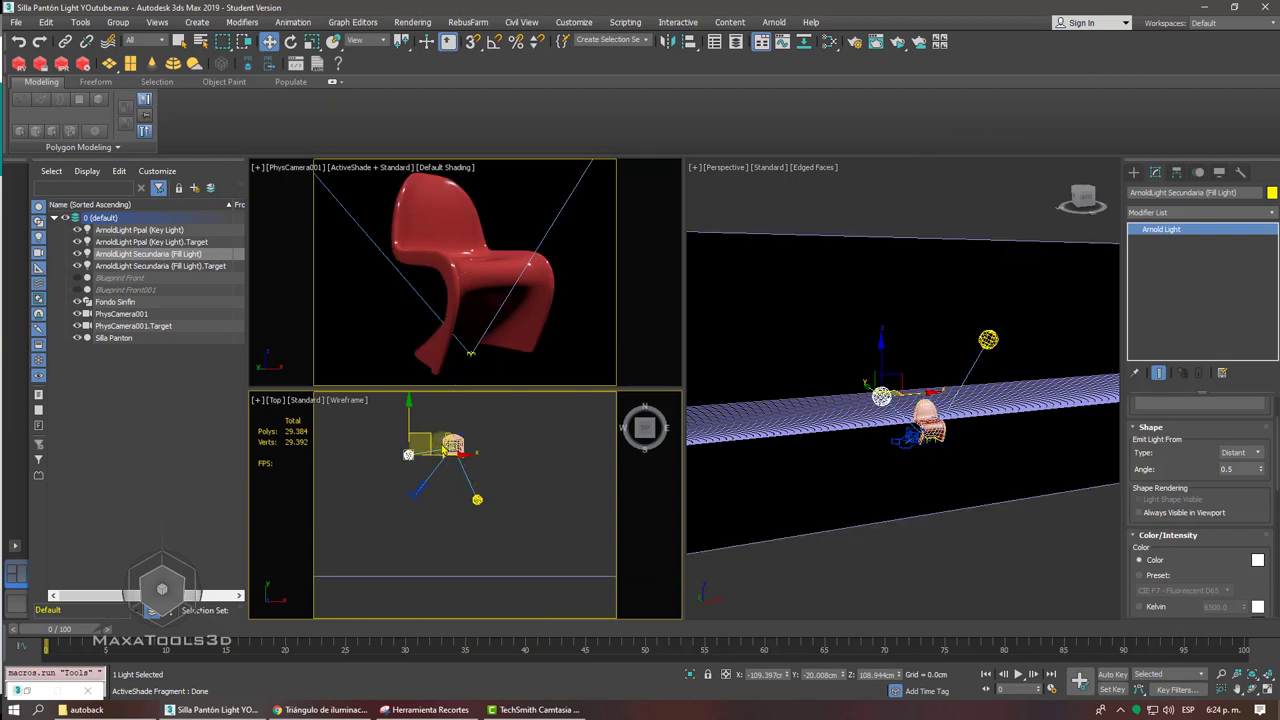
scroll(441, 443, "up", 2)
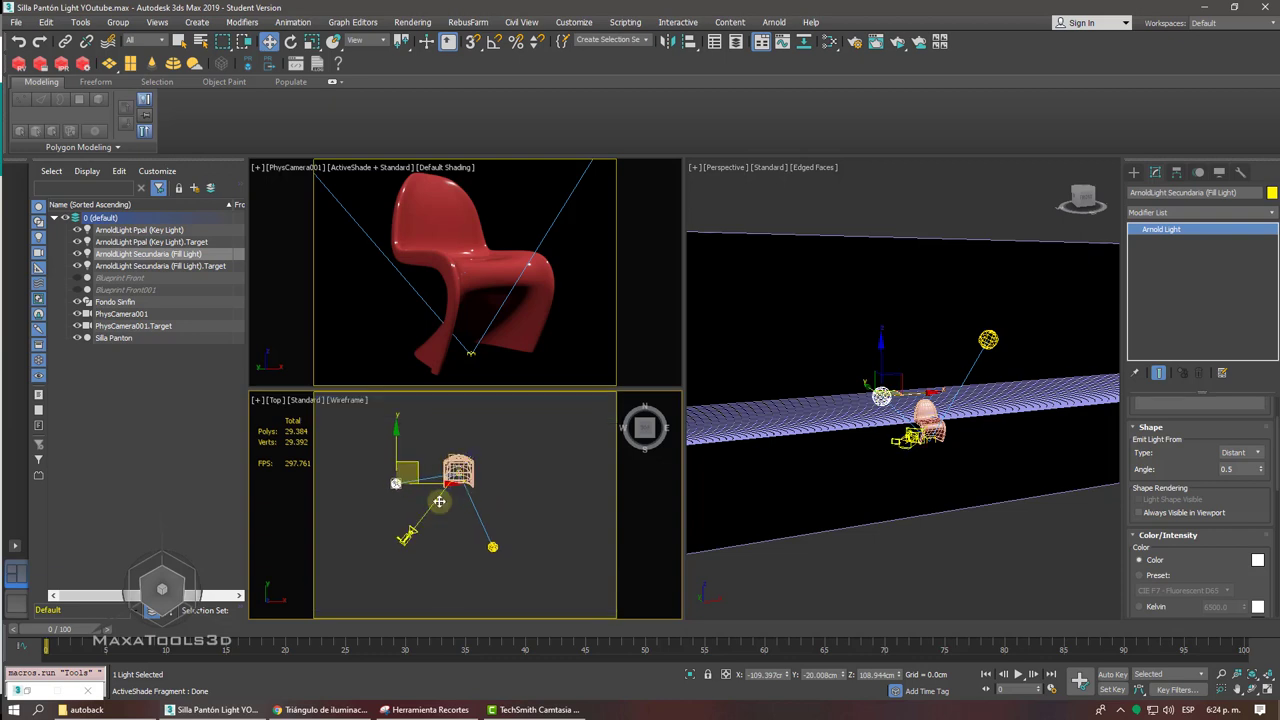
left_click_drag(1236, 570, 1214, 445)
double_click(1238, 540)
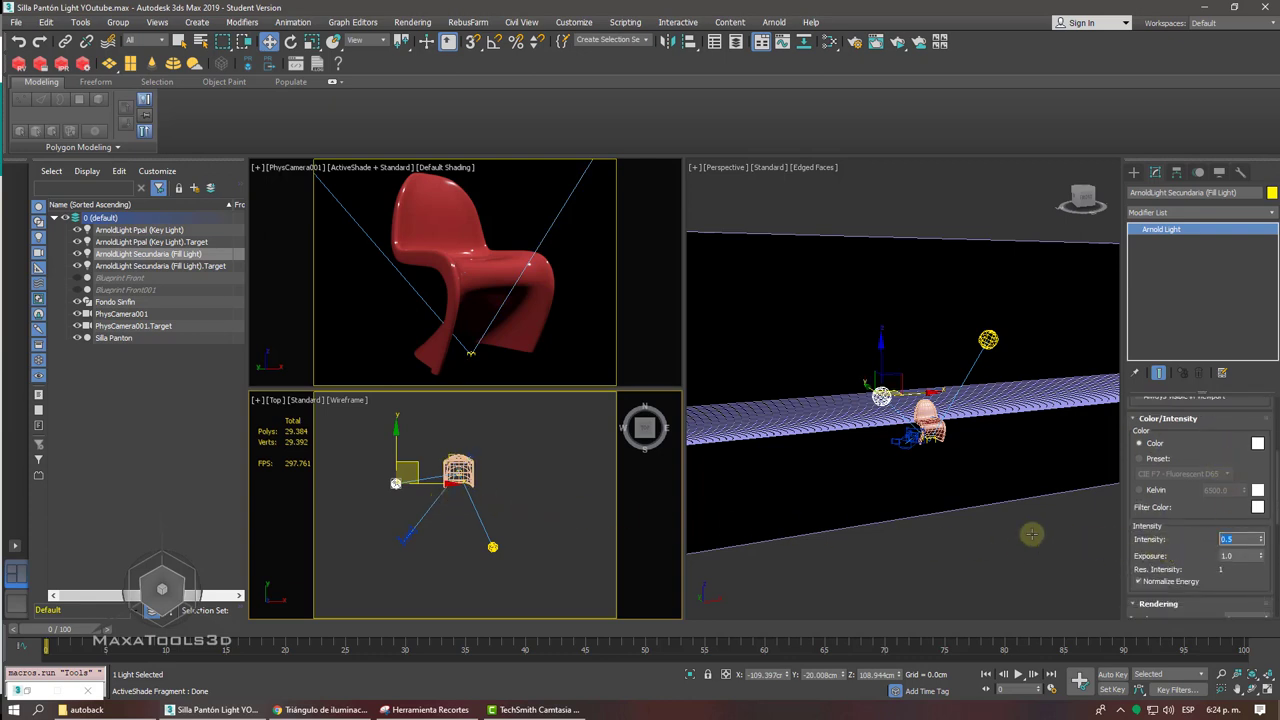
left_click_drag(408, 460, 520, 364)
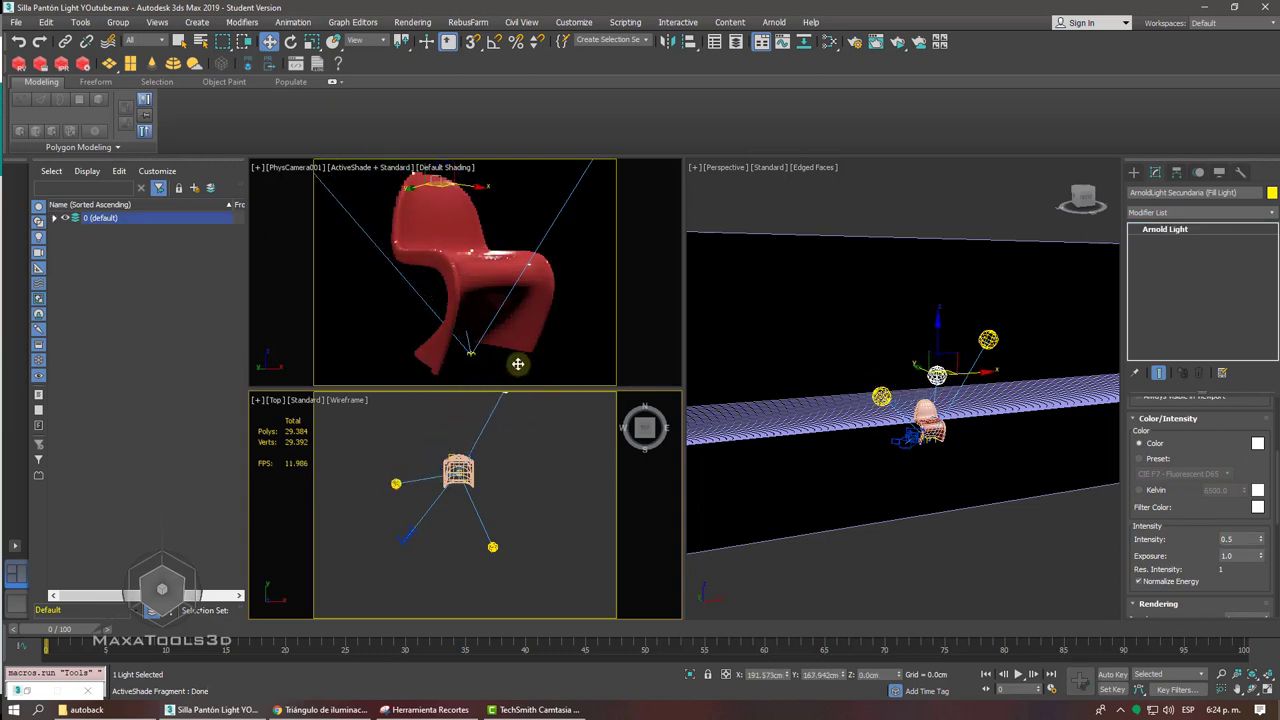
mouse_move(520, 364)
left_mouse_down()
mouse_move(466, 368)
mouse_move(523, 354)
mouse_move(503, 391)
mouse_move(503, 370)
left_mouse_up()
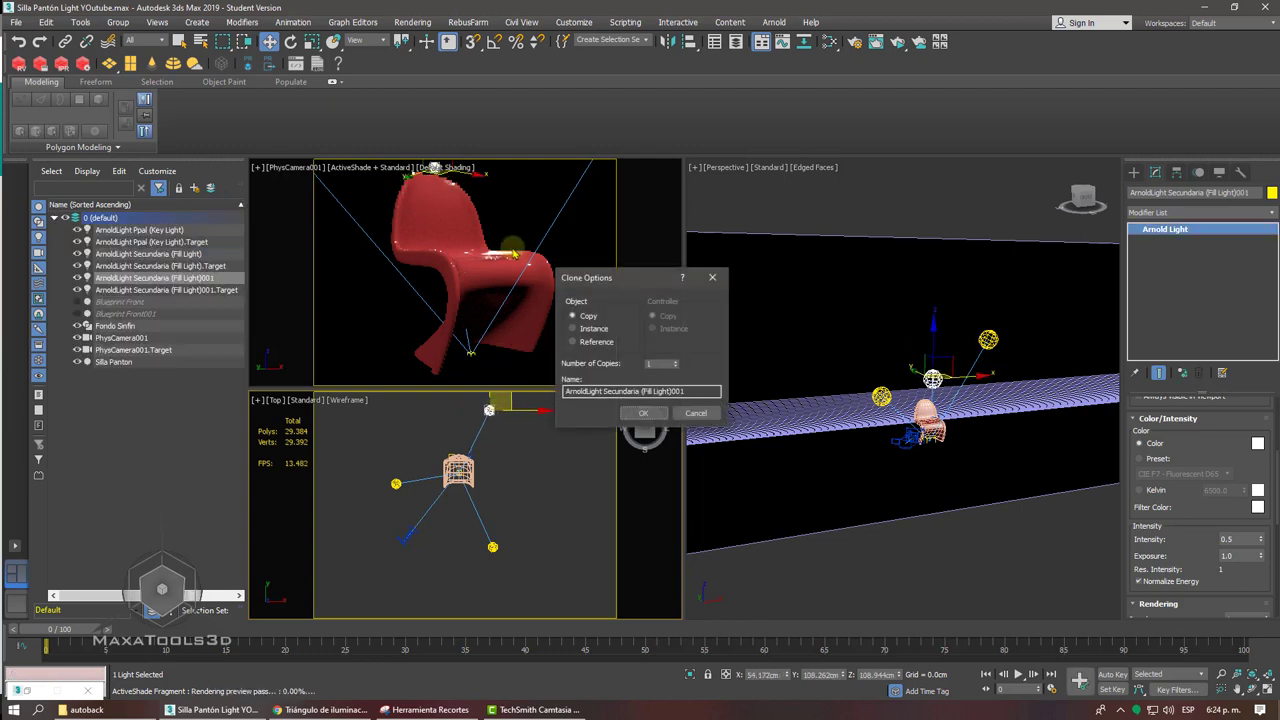
- Create the Fill Light copy, raise it about 10 cm on Z, and set its intensity to 0.57
left_click(643, 413)
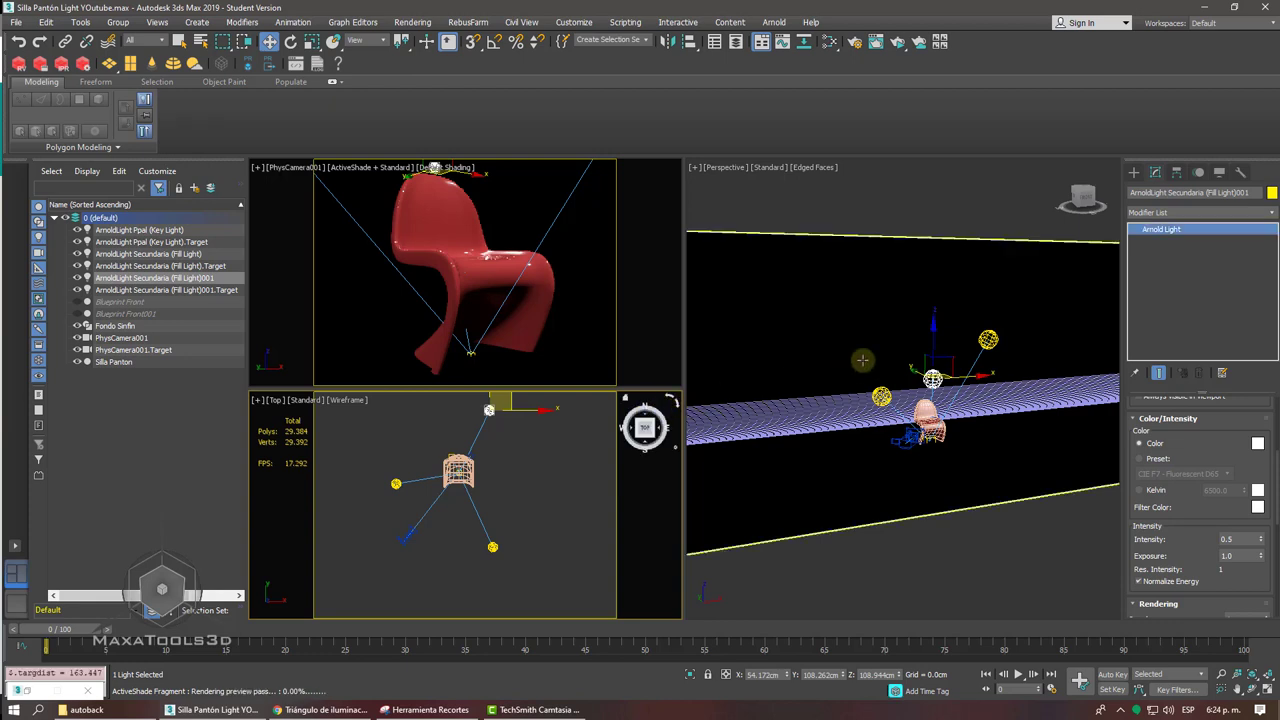
left_click_drag(931, 352, 922, 340)
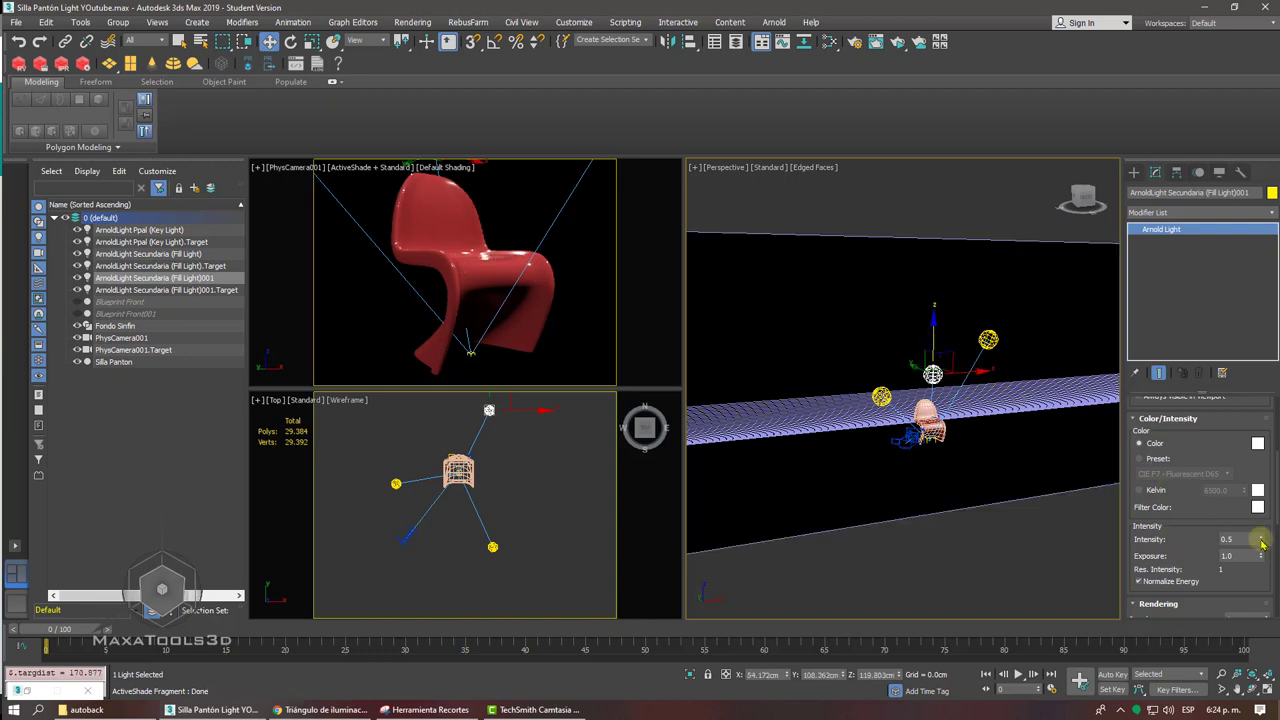
mouse_move(1260, 539)
left_mouse_down()
mouse_move(1255, 517)
mouse_move(1243, 515)
mouse_move(1245, 531)
left_mouse_up()
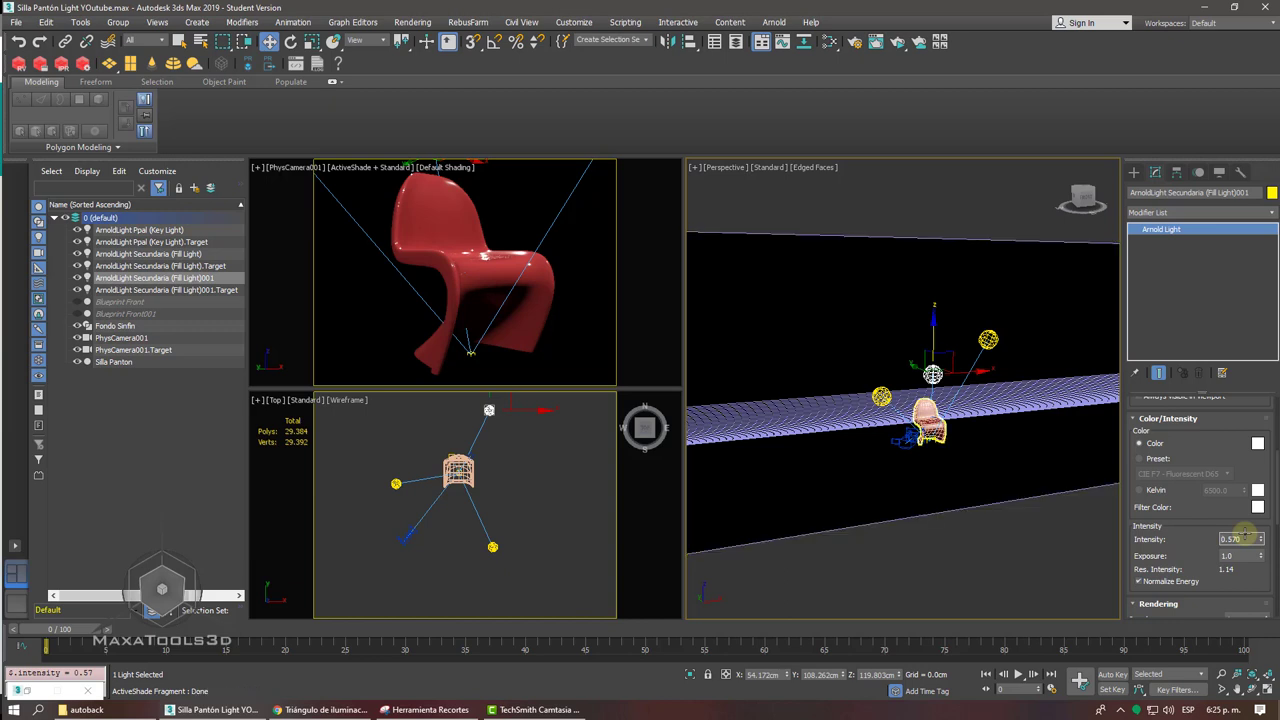
left_click(468, 223)
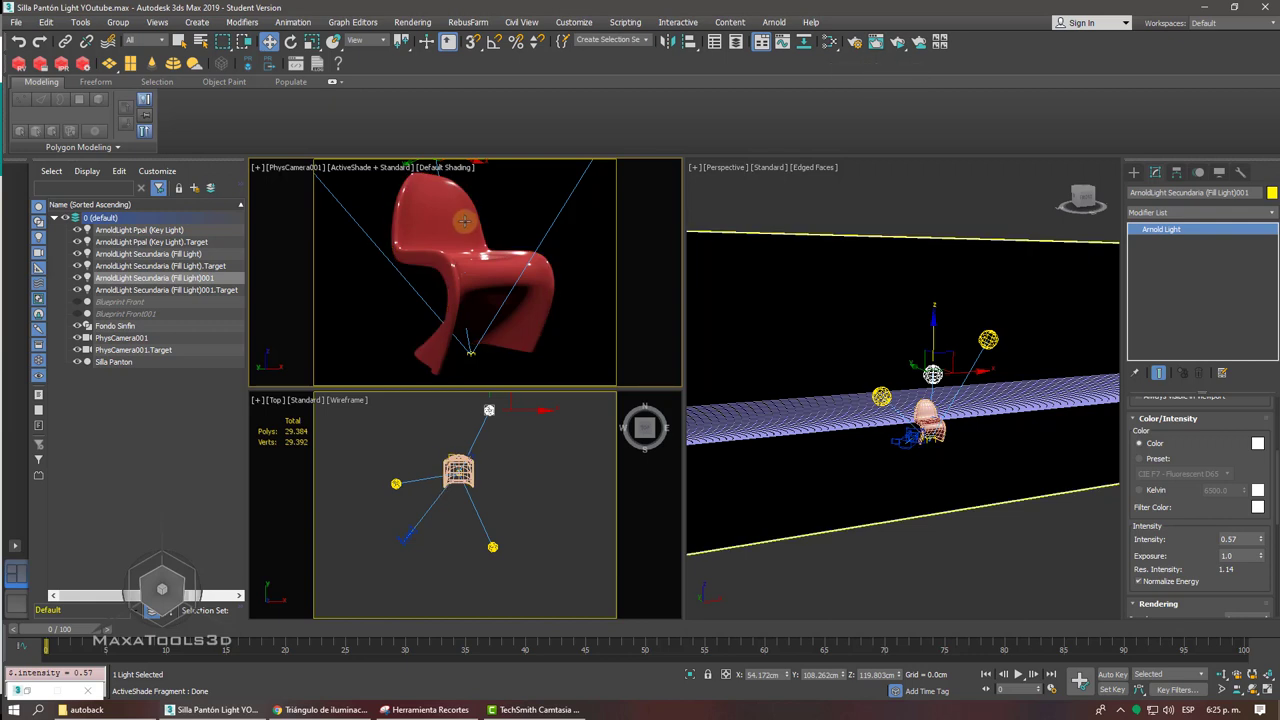
- Set the camera viewport to Standard shading, run a production render, and zoom the frame buffer to inspect the chair
left_click(378, 167)
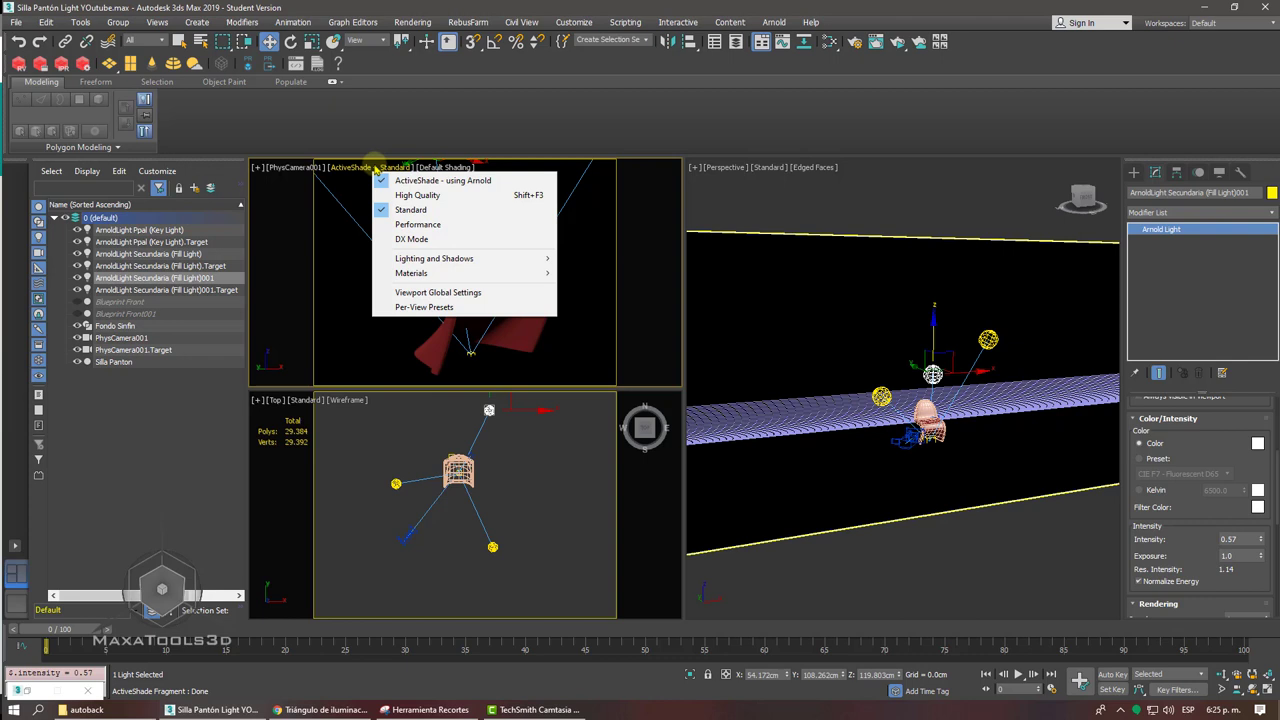
left_click(428, 181)
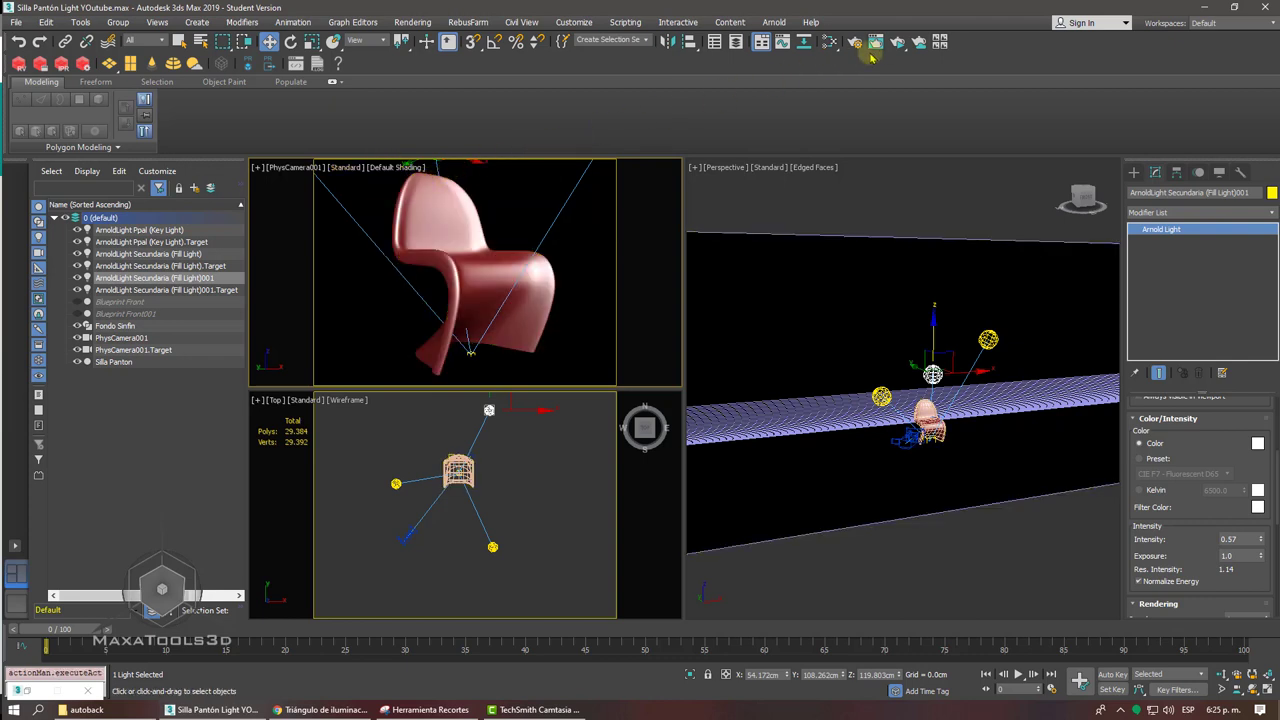
left_click_drag(896, 42, 897, 65)
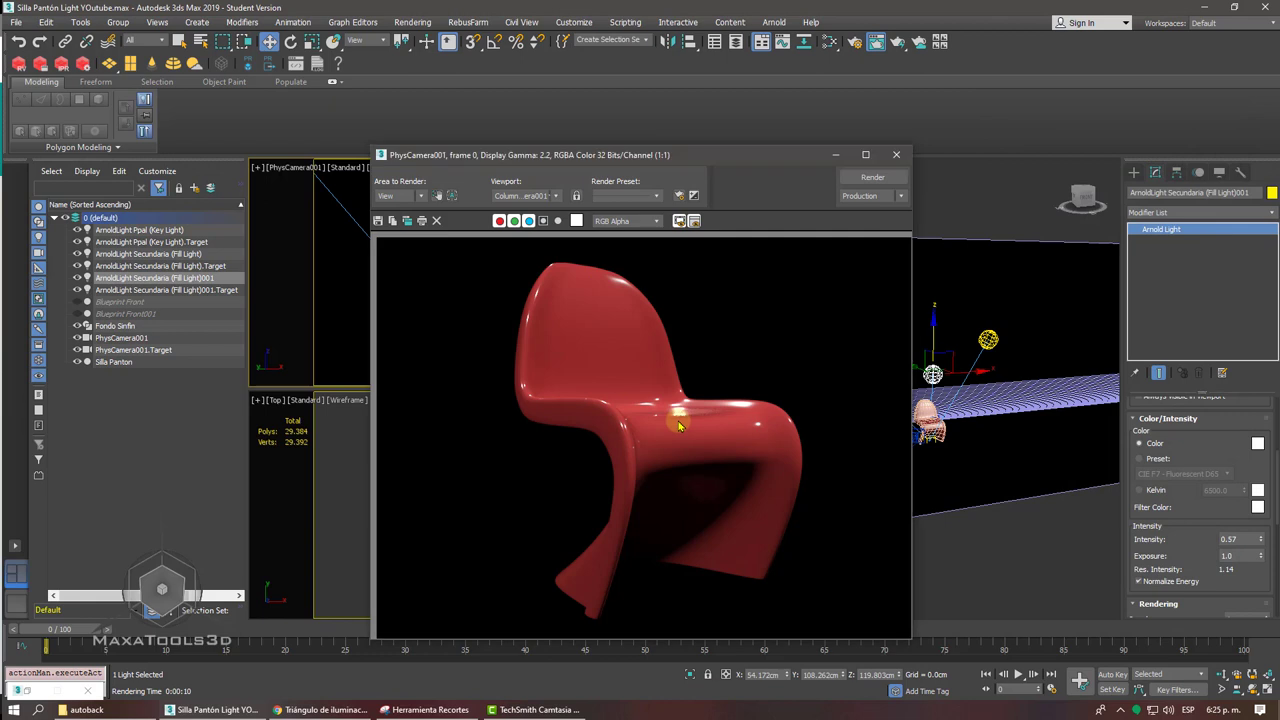
scroll(678, 425, "up", 2)
scroll(678, 425, "down", 1)
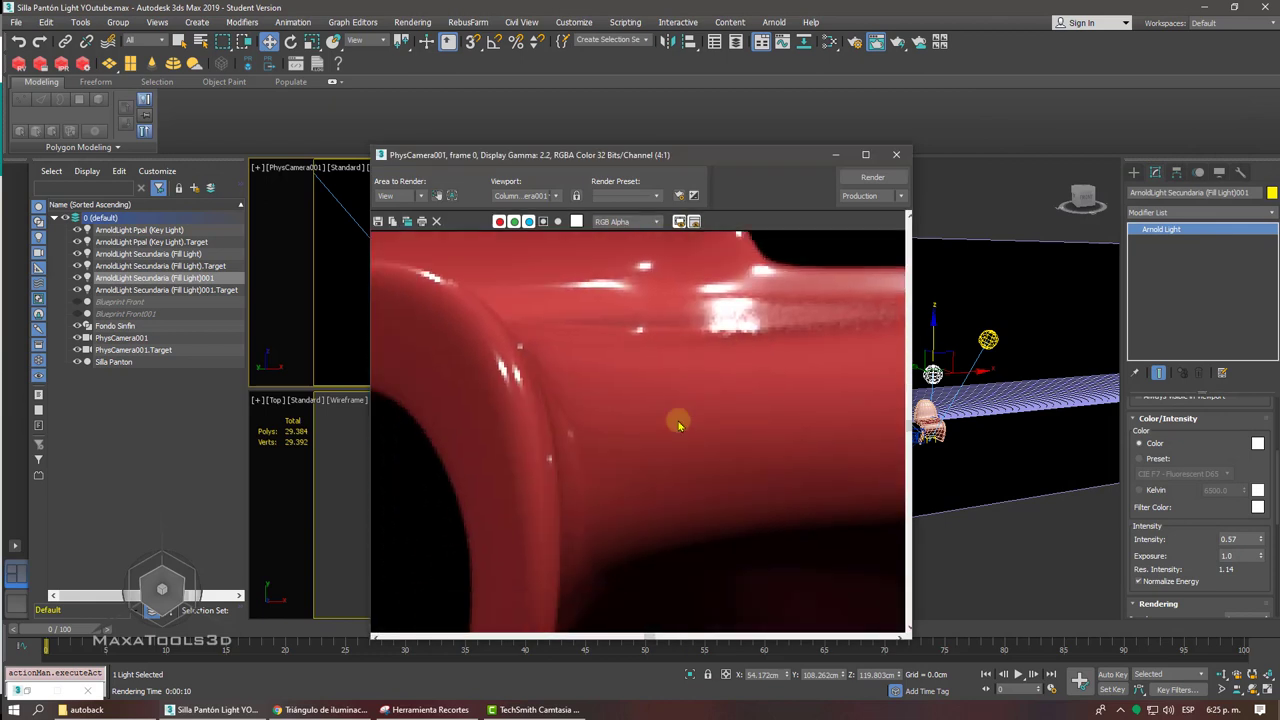
scroll(678, 425, "down", 1)
scroll(678, 425, "down", 1)
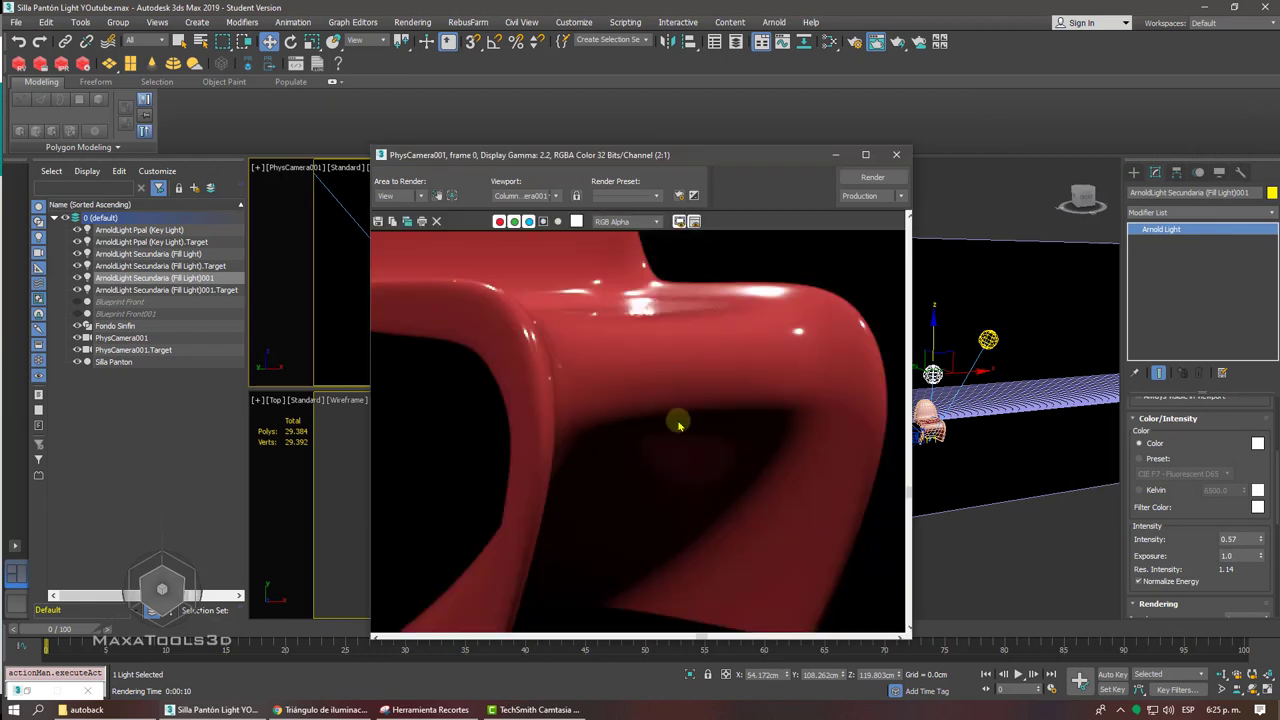
scroll(678, 425, "down", 1)
scroll(678, 425, "down", 1)
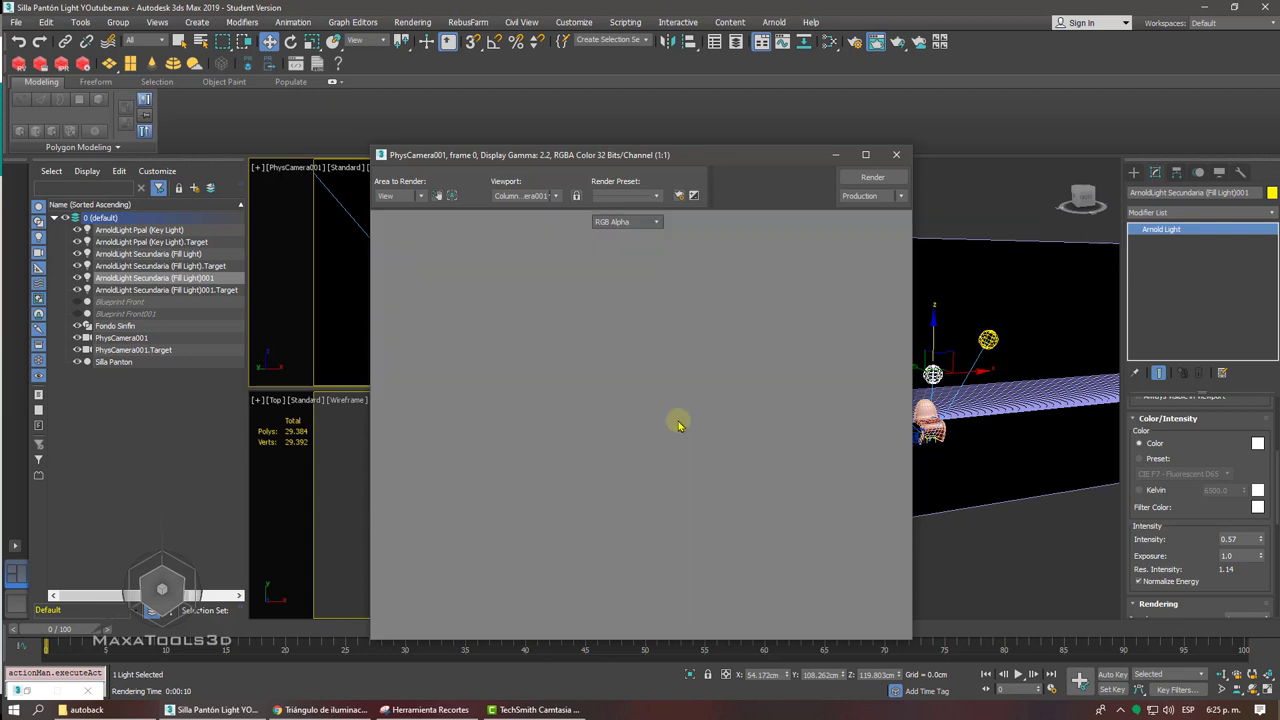
scroll(703, 372, "up", 1)
- Open Render Setup and bring up the Arnold Renderer sampling and ray depth settings
left_click(855, 44)
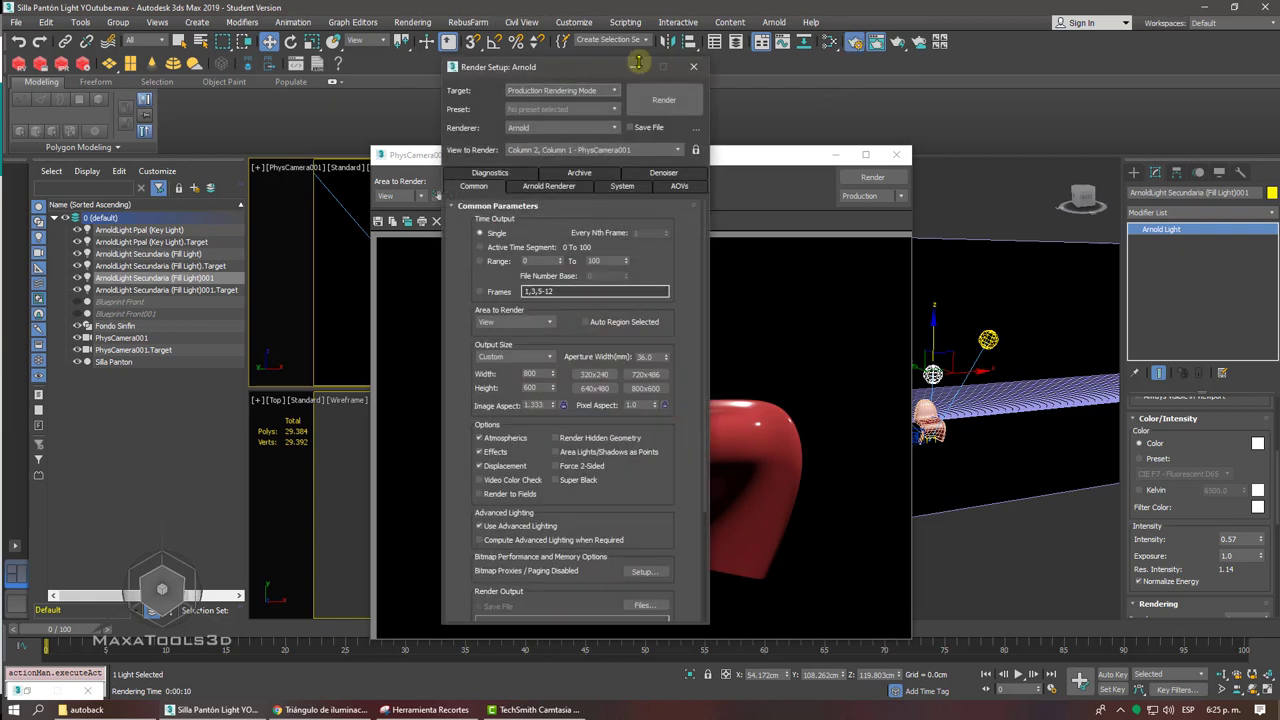
left_click_drag(563, 66, 619, 84)
left_click(411, 23)
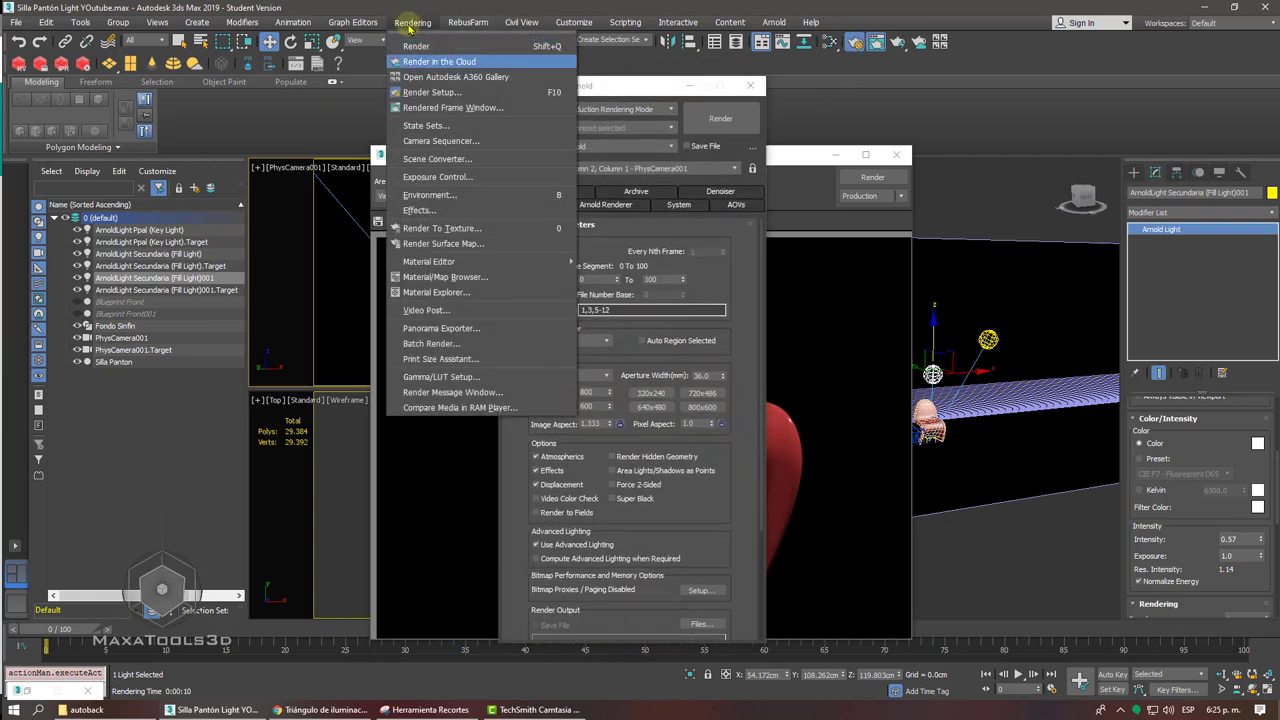
left_click(624, 88)
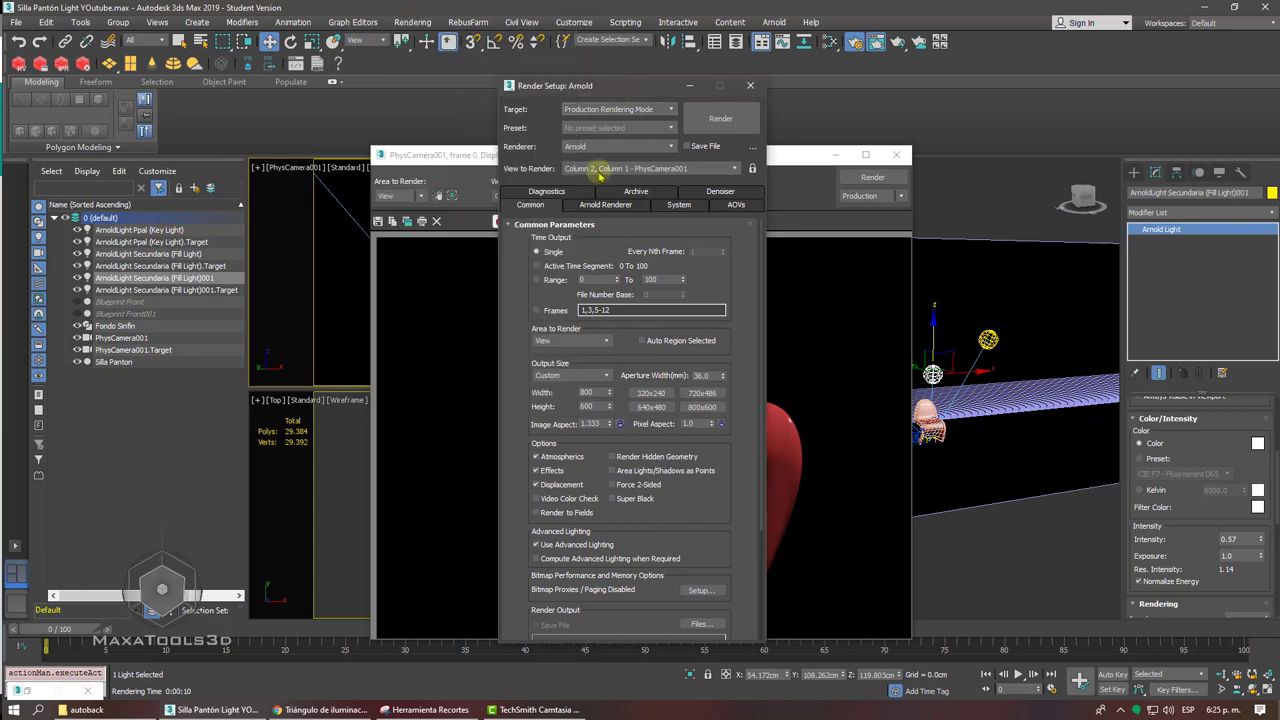
left_click(590, 206)
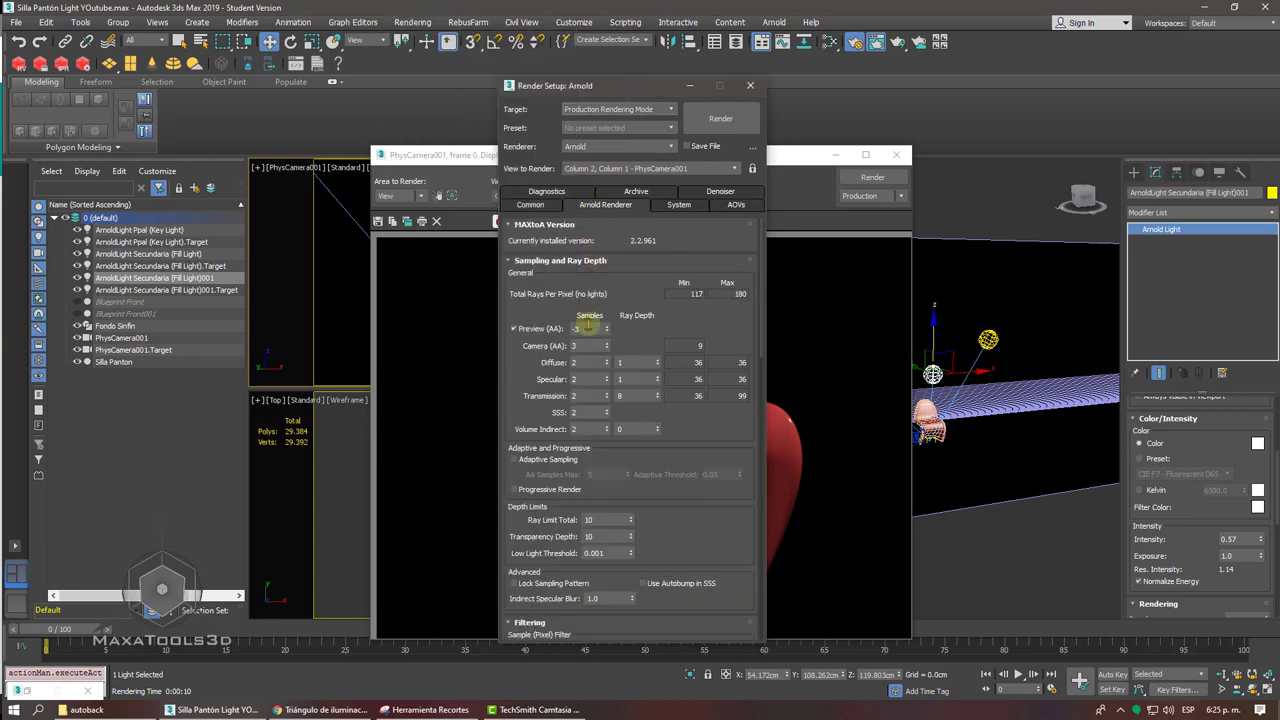
- Review Diffuse, Specular, Transmission and SSS samples at 2, then display the Denoiser options
left_click(586, 362)
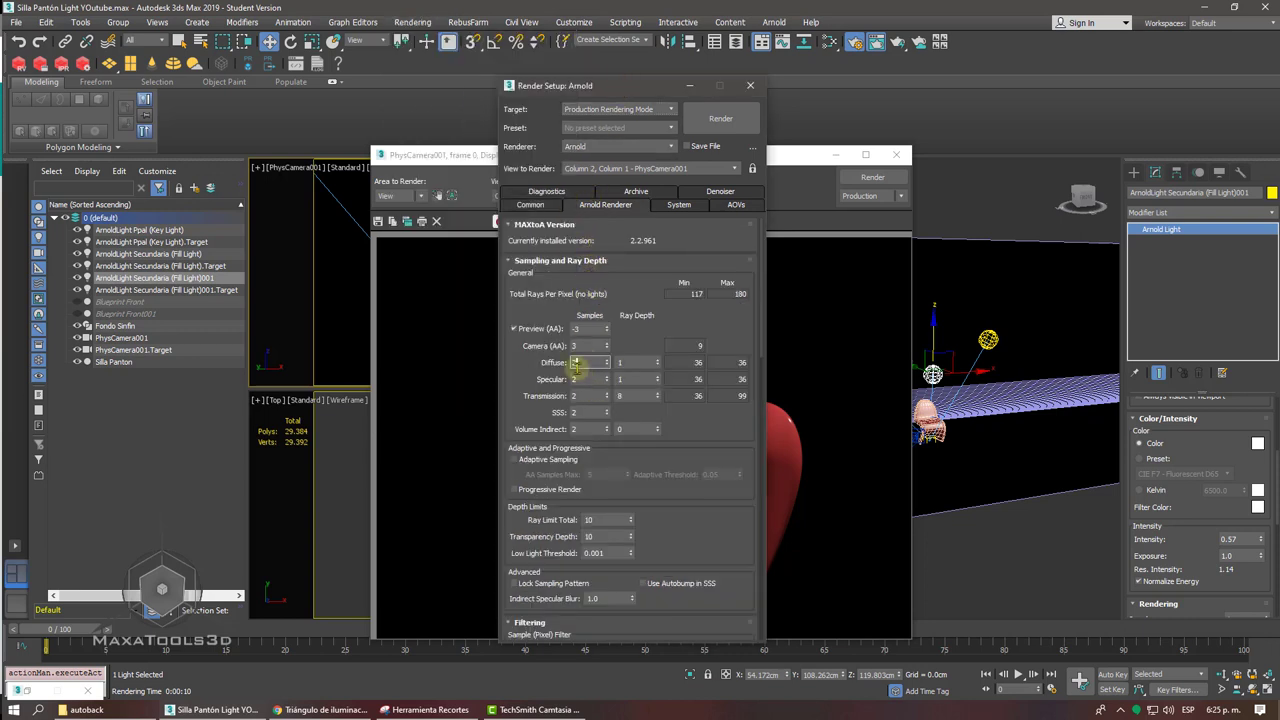
key("Tab")
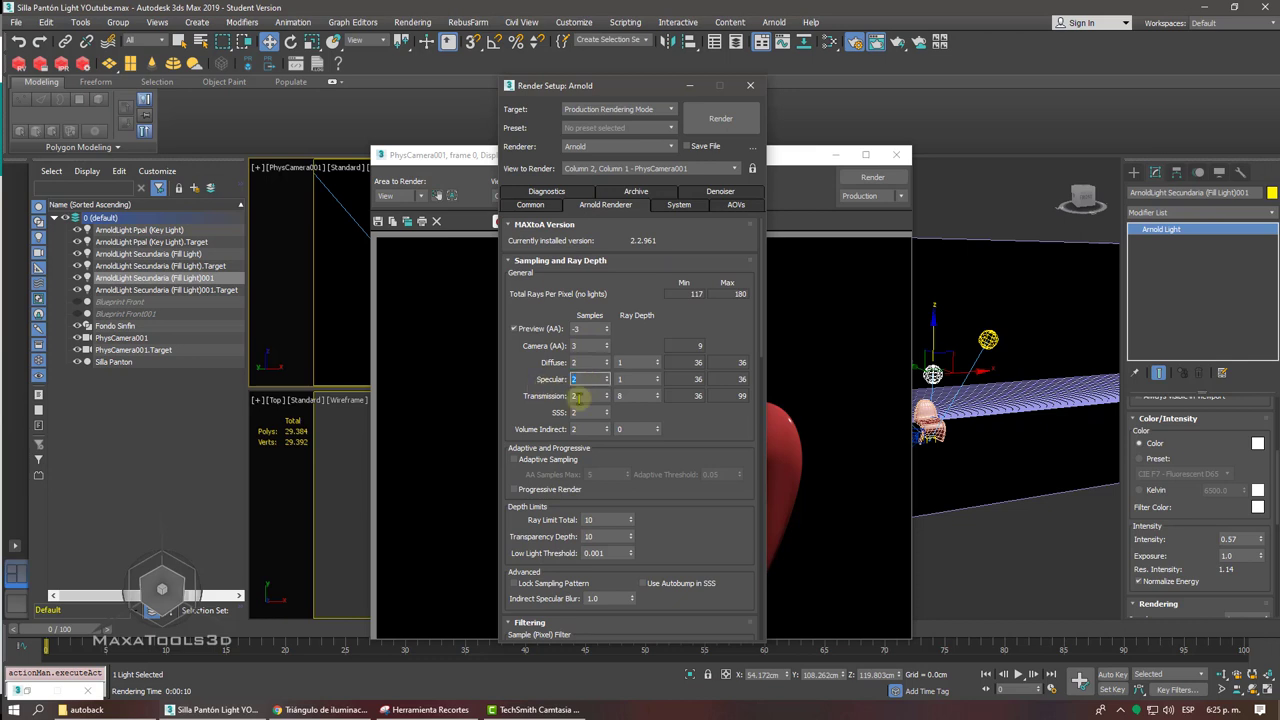
key("Tab")
key("Tab")
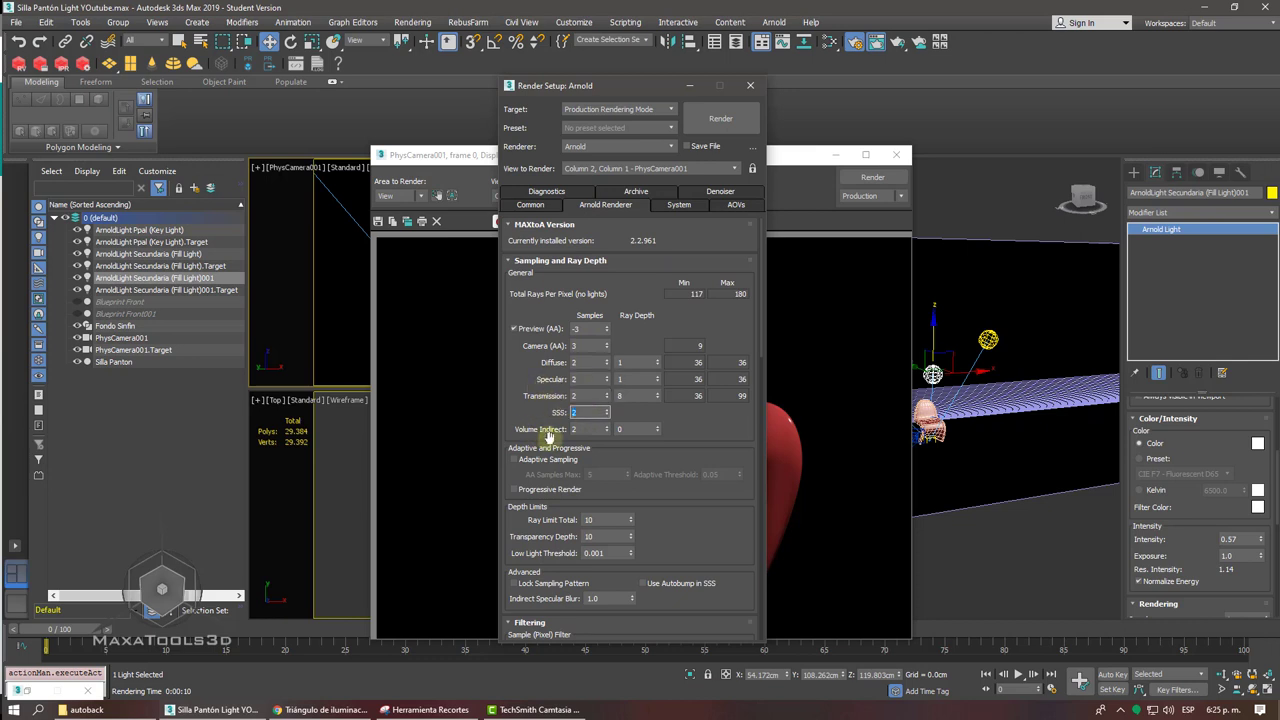
key("Tab")
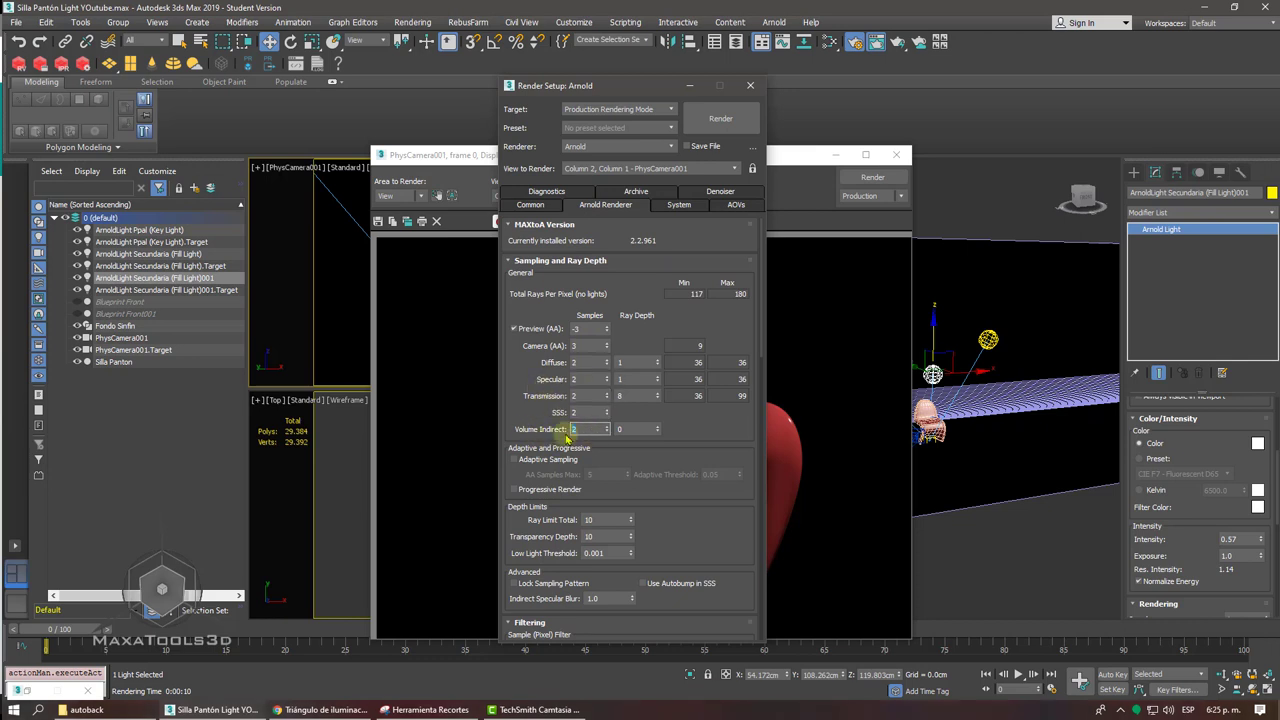
left_click_drag(594, 87, 803, 98)
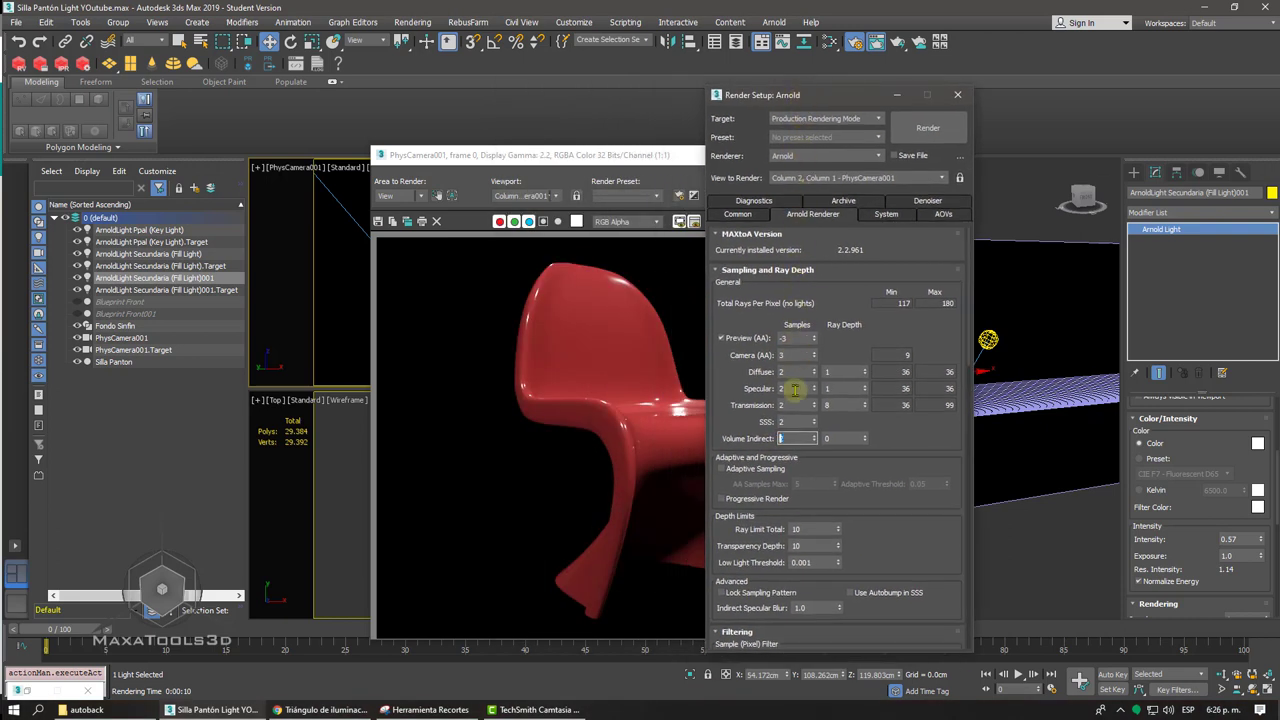
left_click(792, 388)
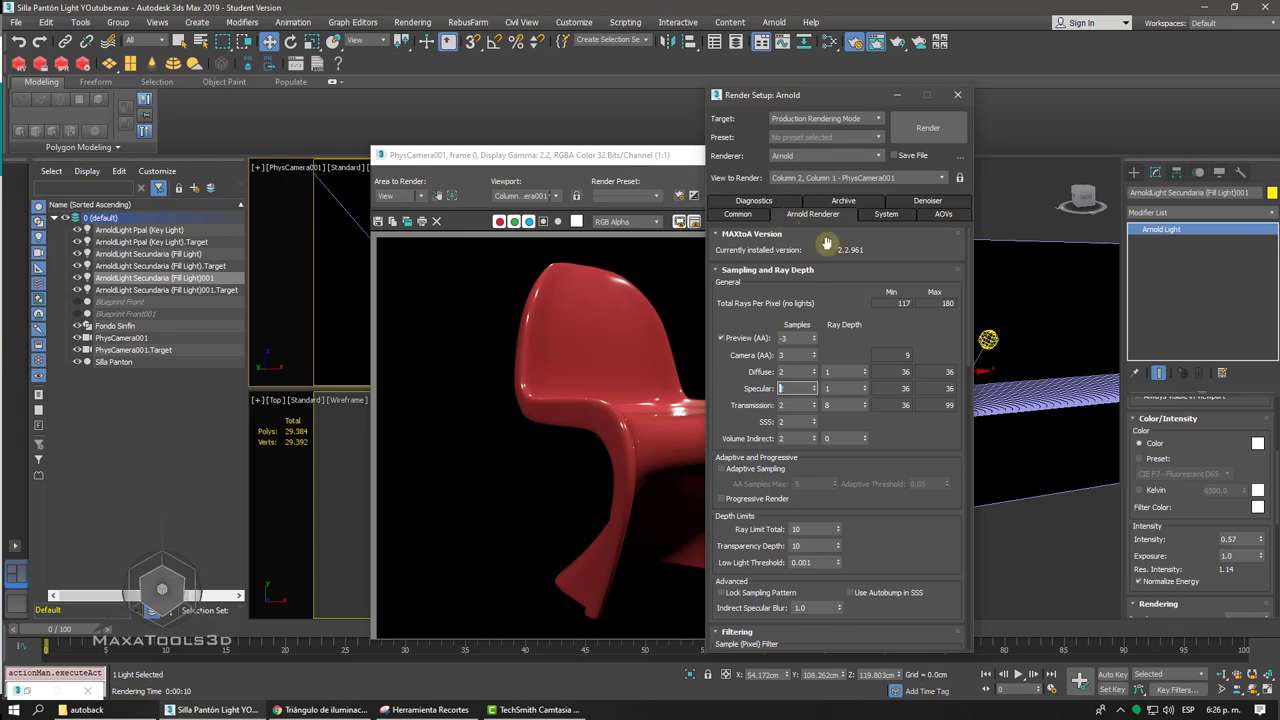
left_click(918, 203)
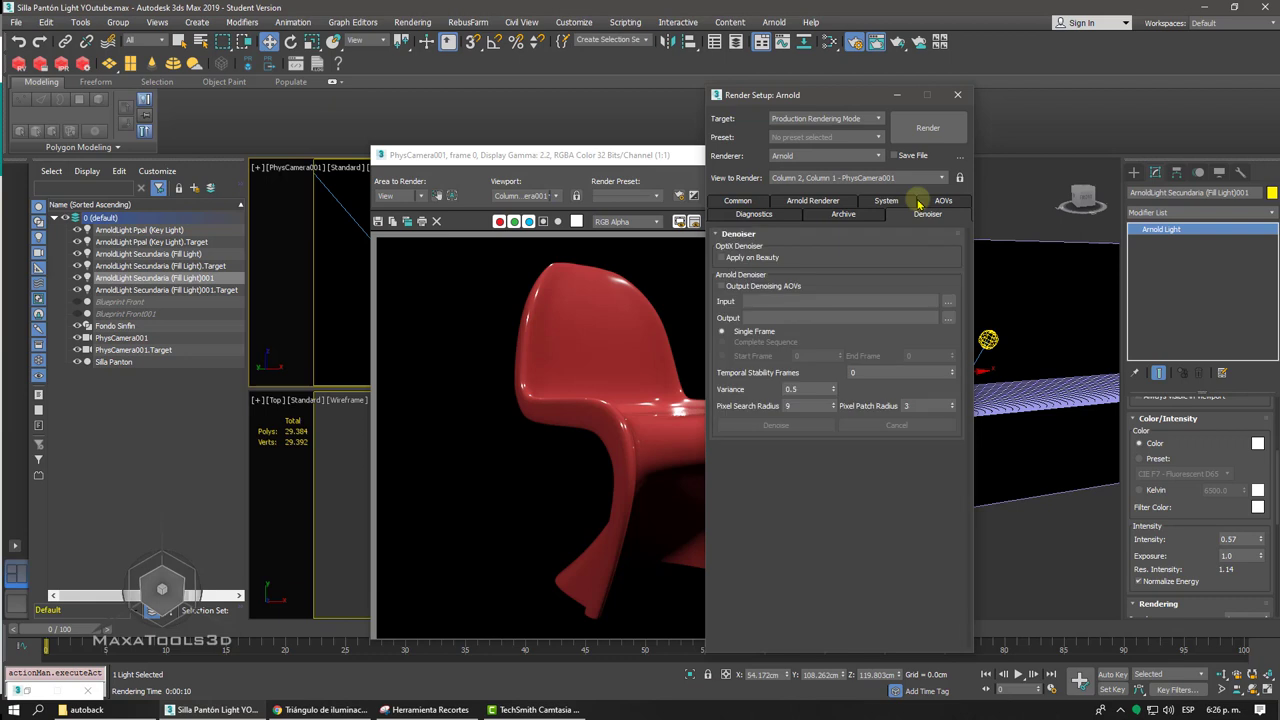
- Enable OptiX Denoiser 'Apply on Beauty' and rearrange the settings and frame windows
left_click(750, 258)
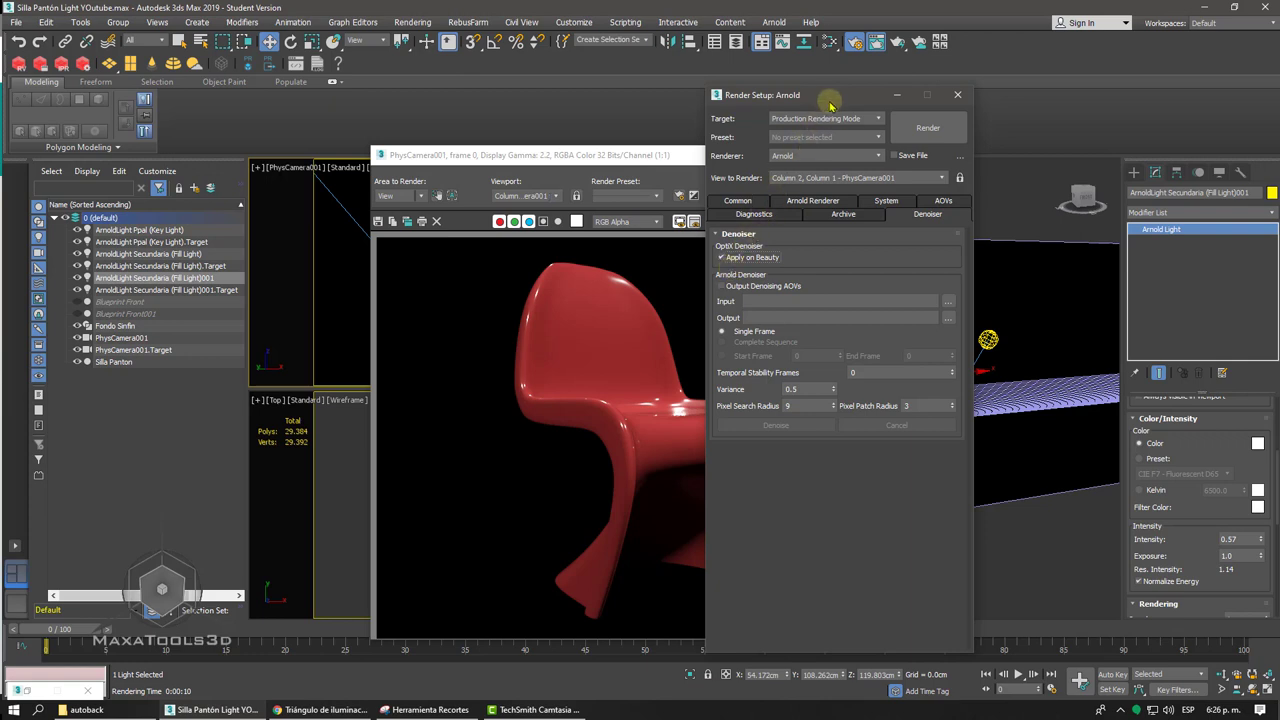
left_click_drag(830, 95, 962, 110)
left_click_drag(666, 160, 488, 115)
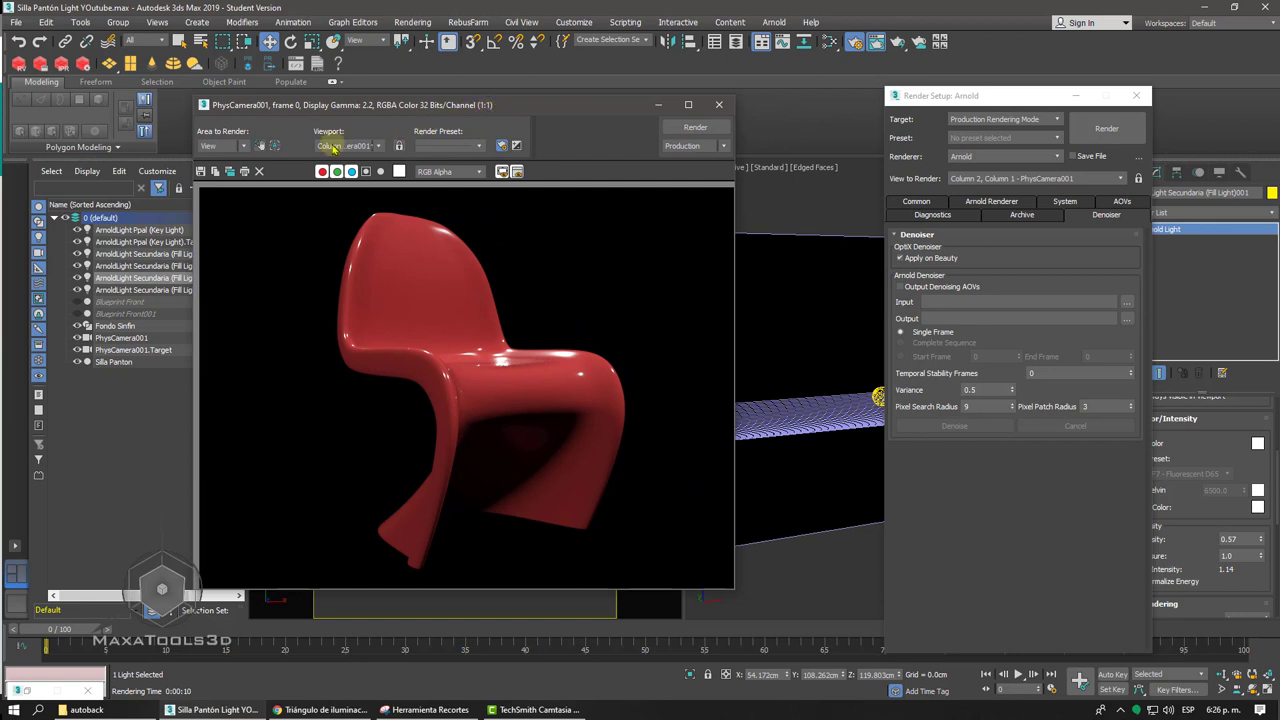
- Clone the current rendered frame, re-render the chair with denoising, and place the clone beside it
left_click(214, 174)
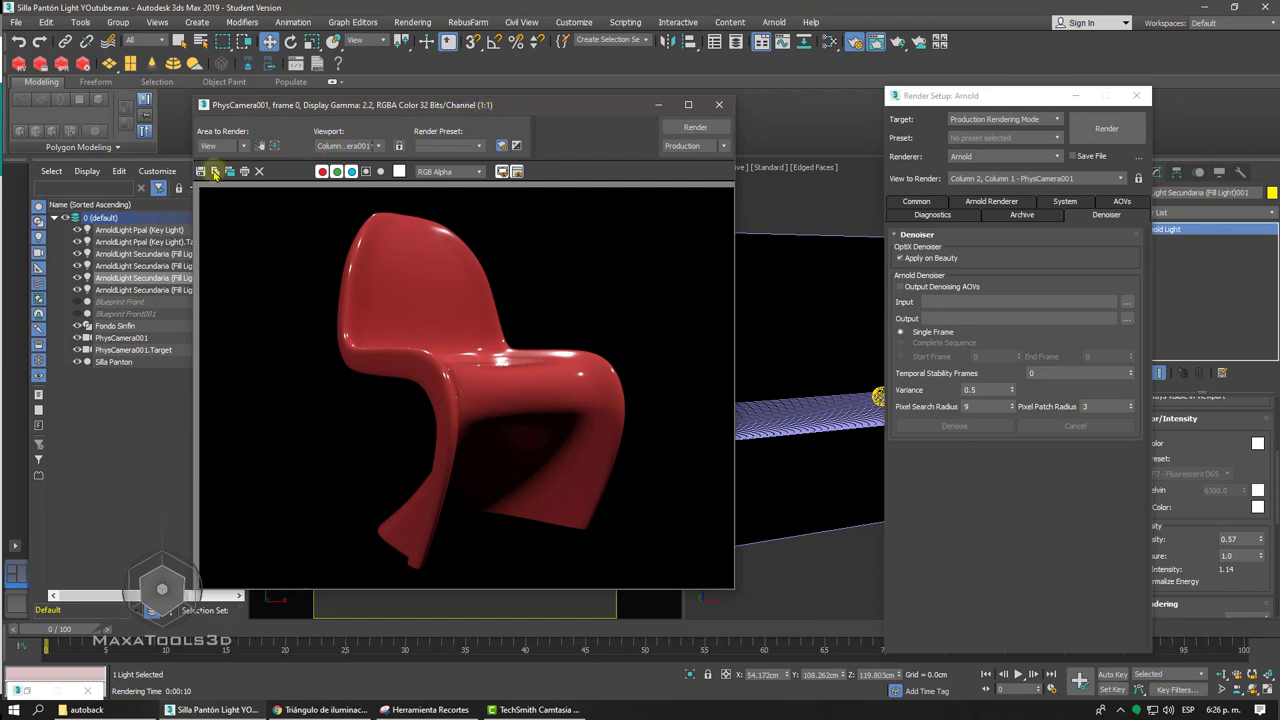
left_click(229, 172)
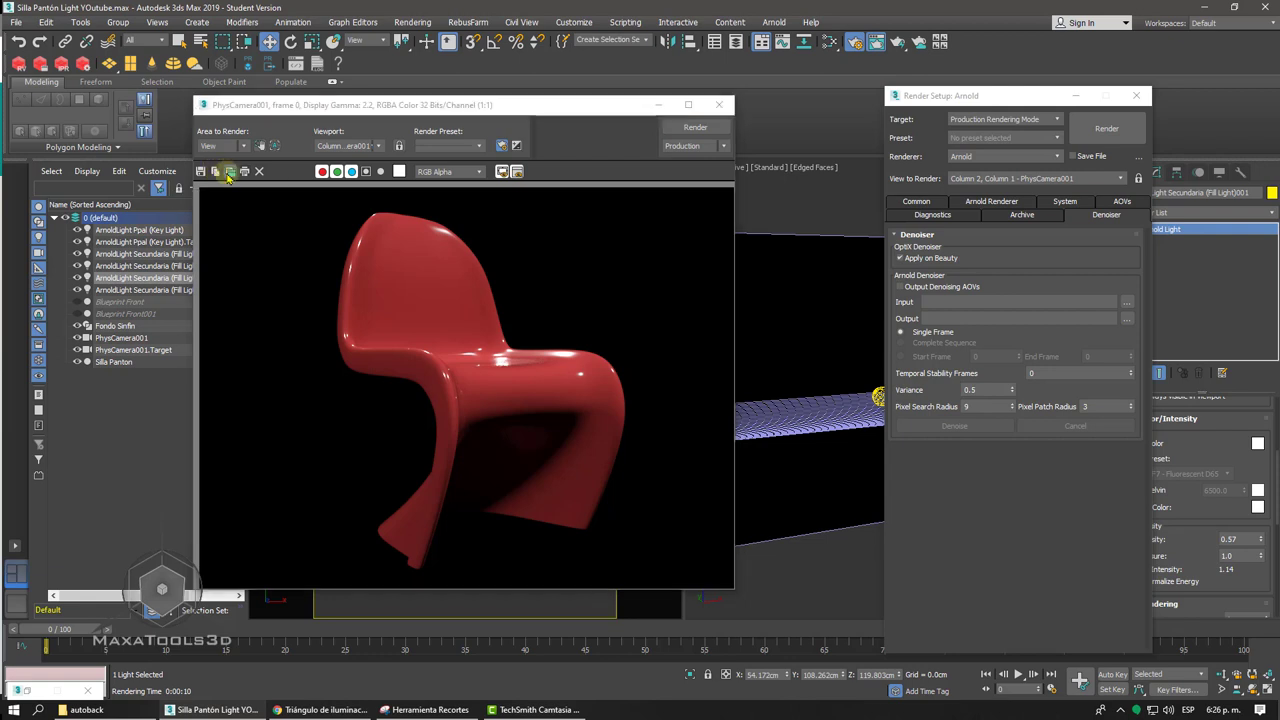
left_click_drag(1060, 160, 680, 342)
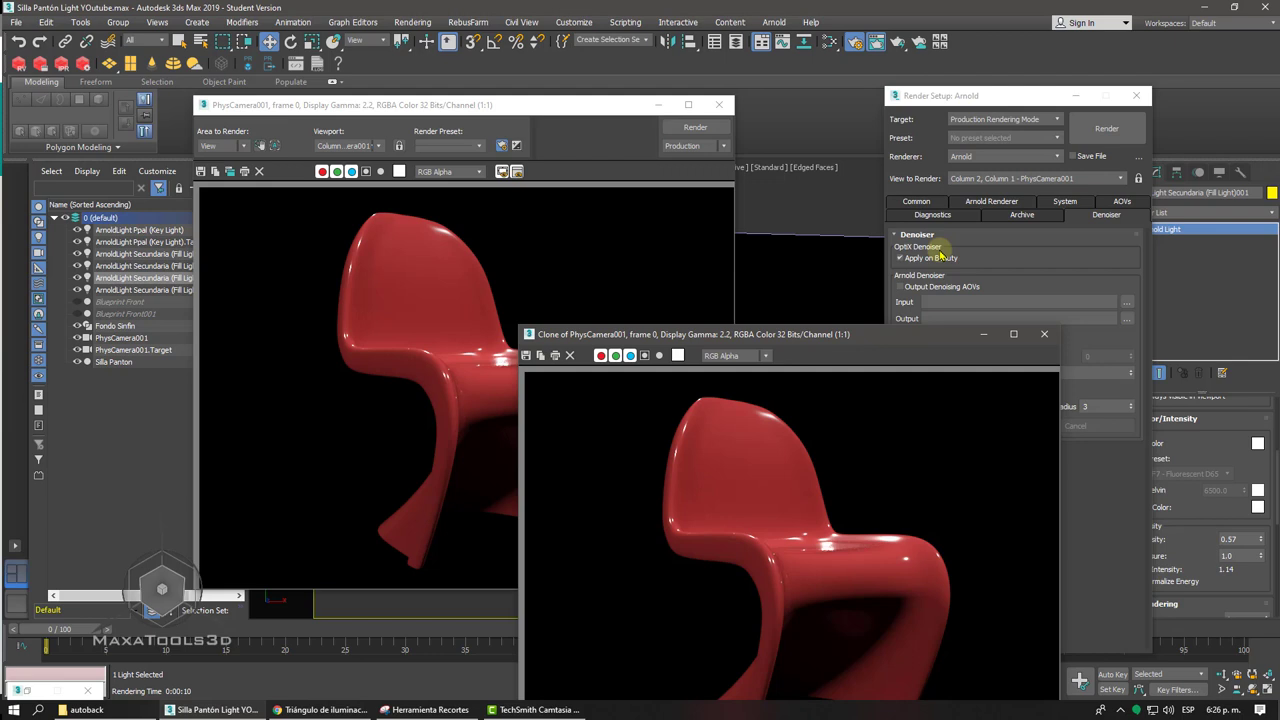
left_click(897, 43)
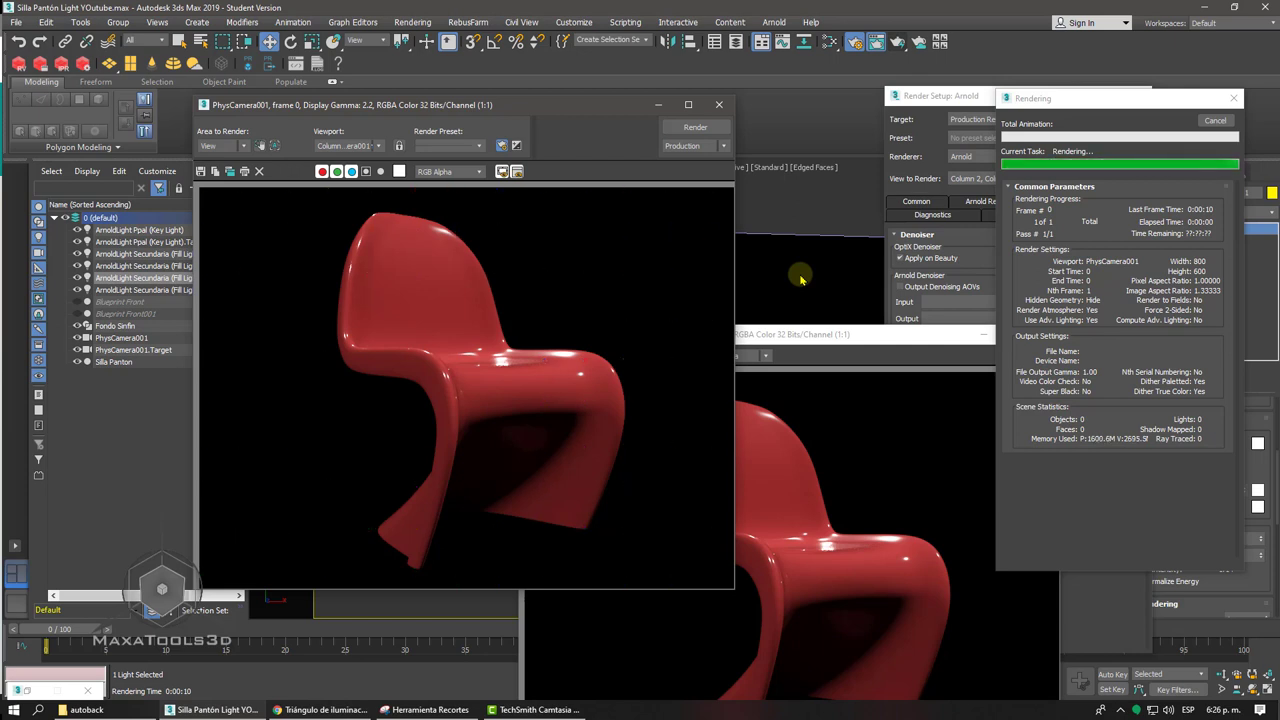
mouse_move(812, 334)
left_mouse_down()
mouse_move(903, 97)
mouse_move(979, 140)
left_mouse_up()
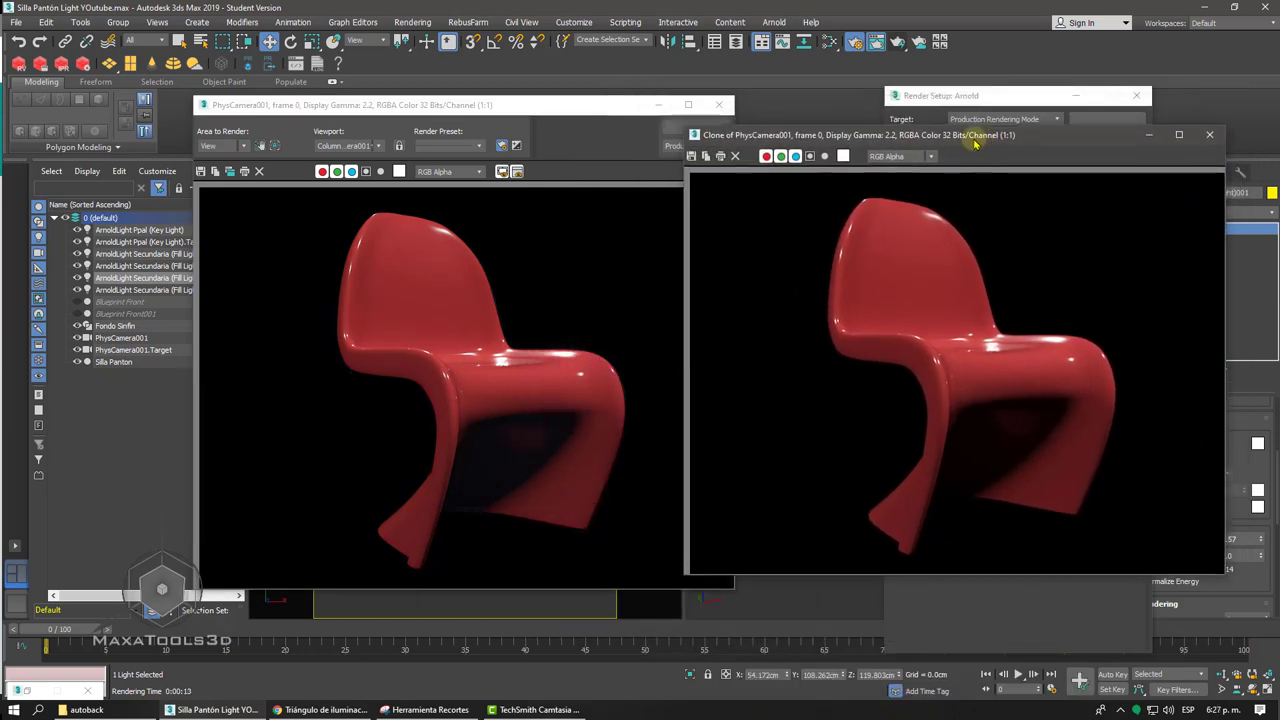
- Save the cloned earlier render as a JPEG image, accepting the quality settings
left_click(692, 157)
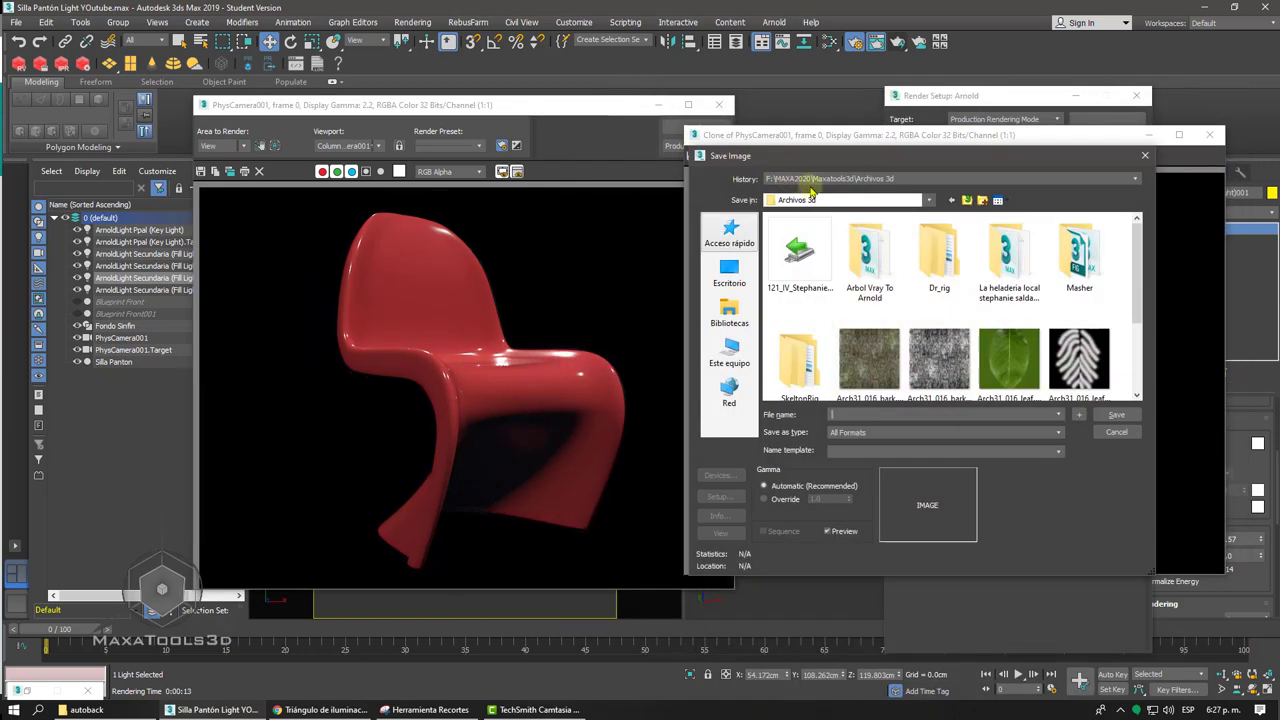
left_click(842, 201)
left_click(842, 201)
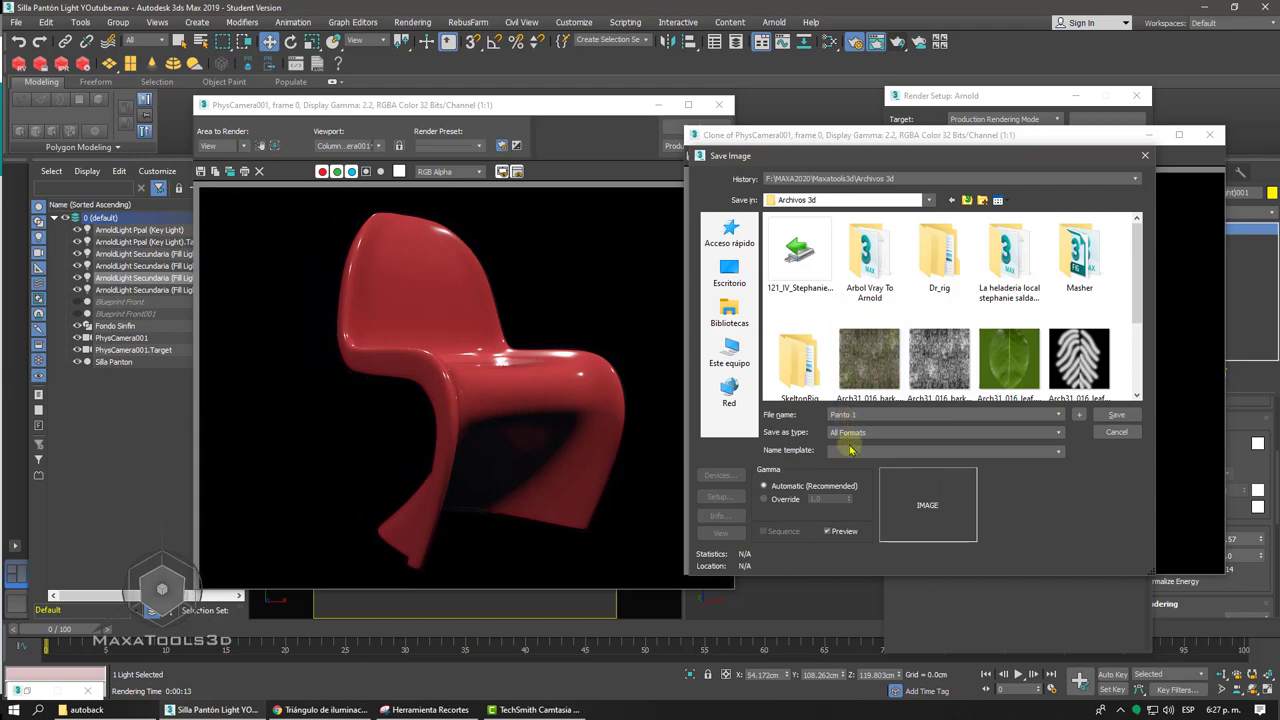
left_click(852, 434)
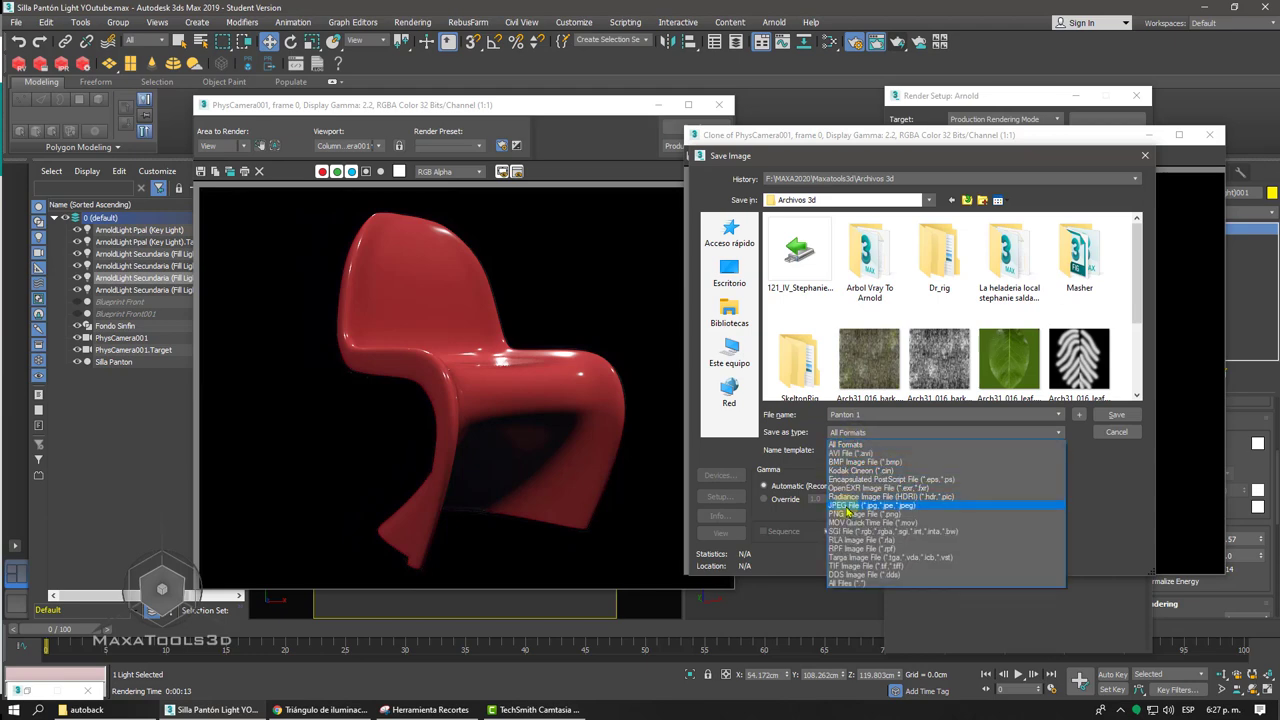
left_click(848, 507)
left_click(1110, 415)
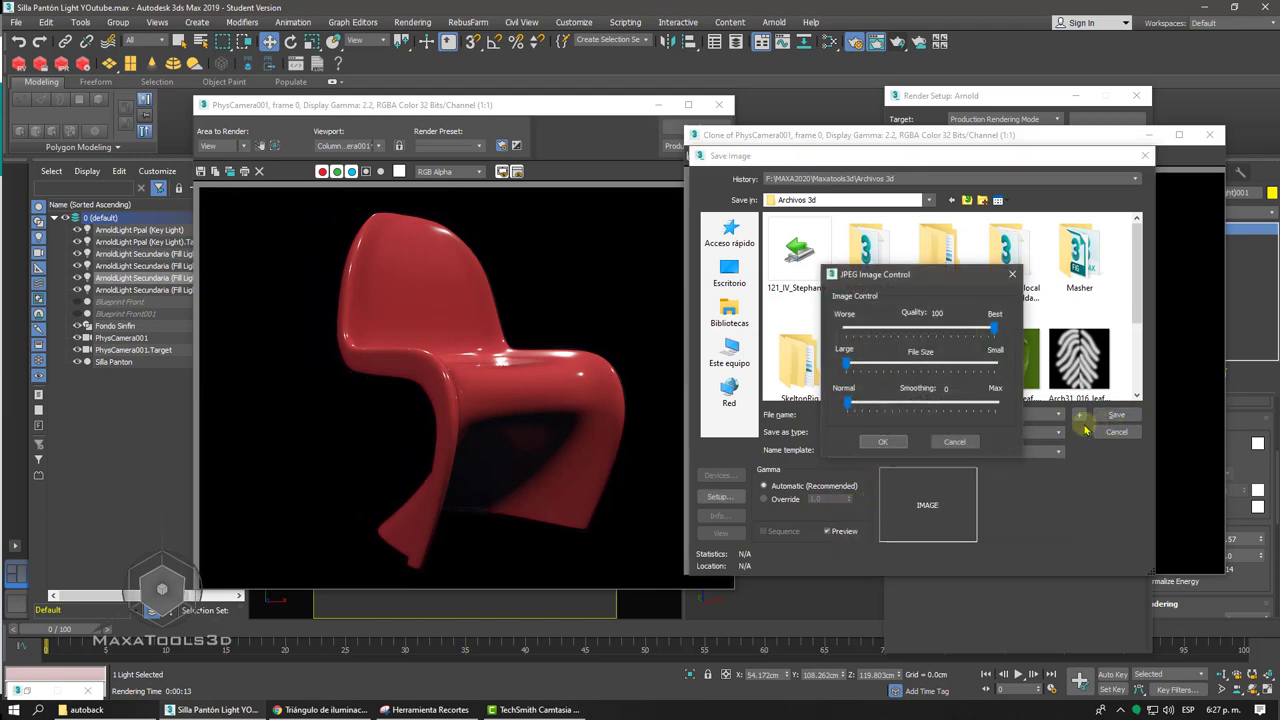
left_click(881, 442)
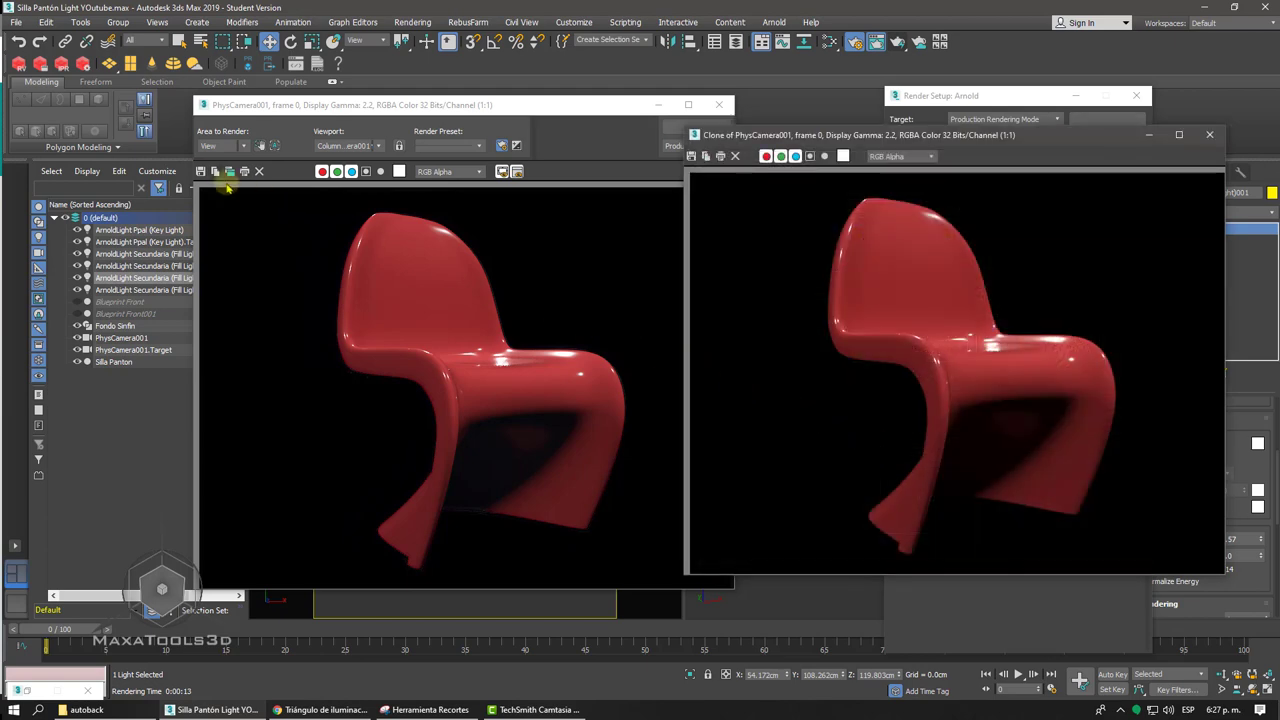
- Save the denoised render as Panton 2.jpg at JPEG quality 100 and close both frame windows
left_click(200, 172)
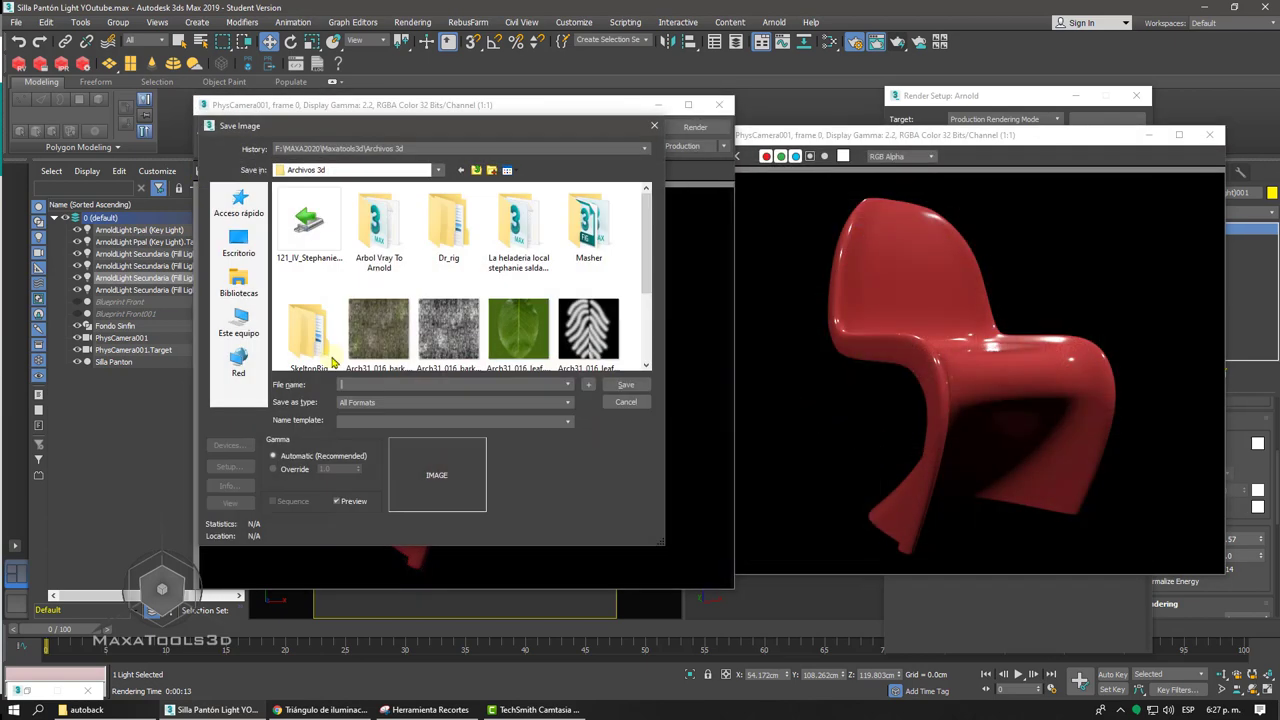
type("Pa")
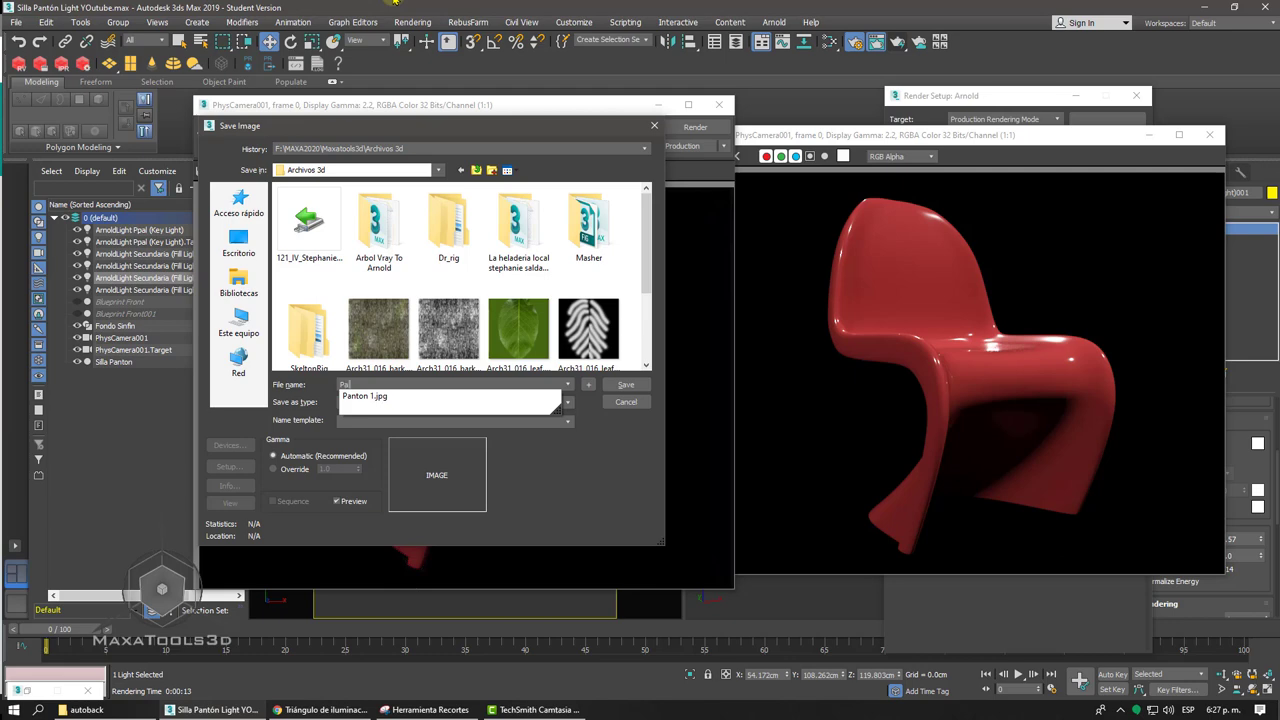
left_click(367, 396)
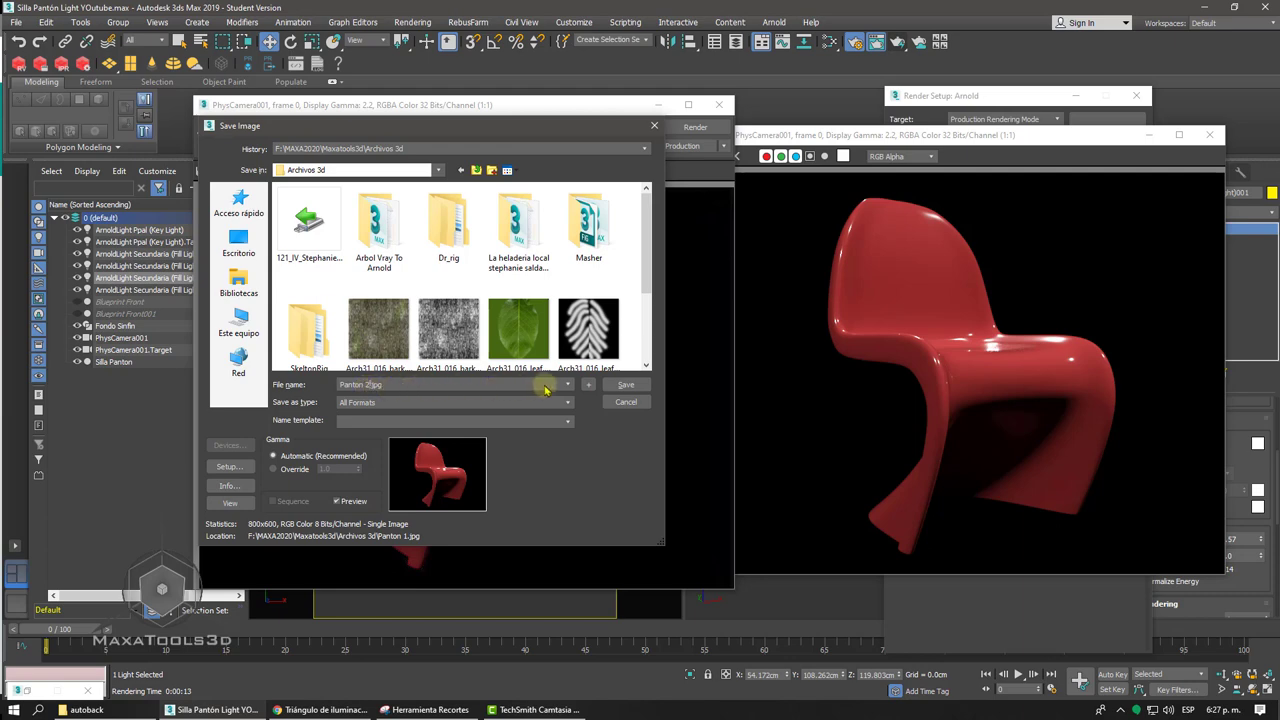
left_click(624, 386)
left_click(392, 411)
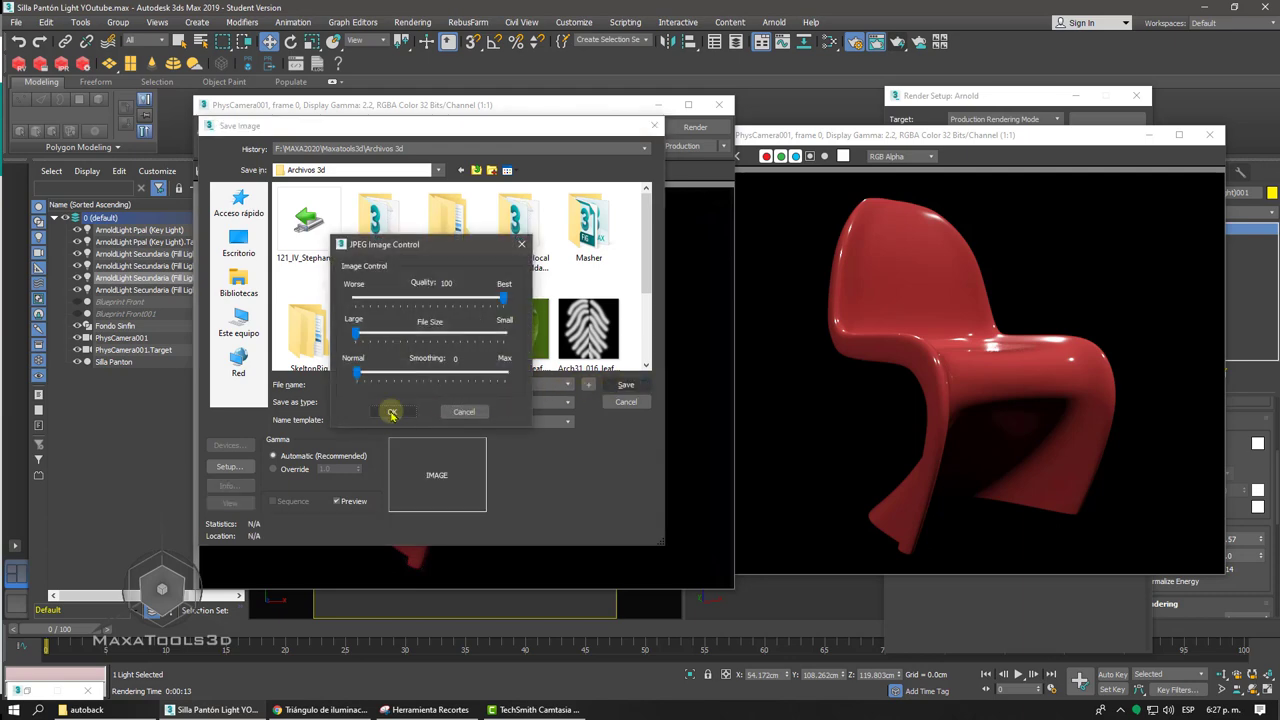
left_click(724, 106)
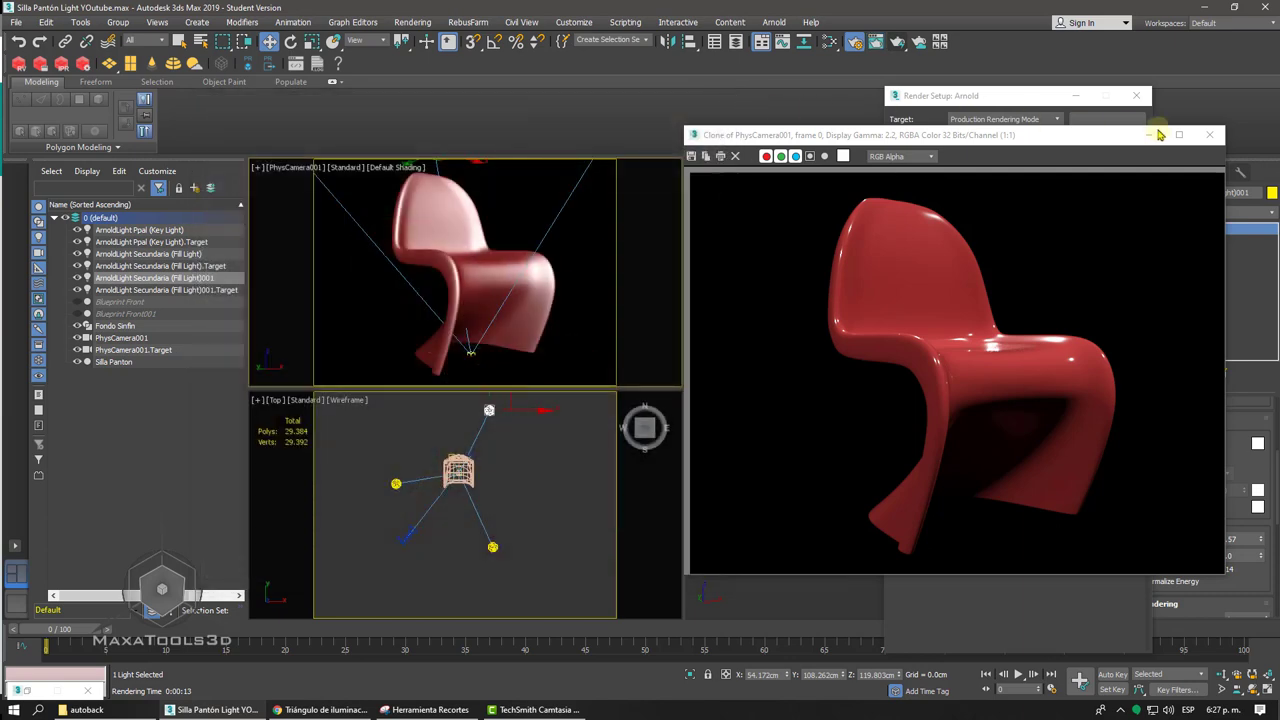
left_click(1209, 134)
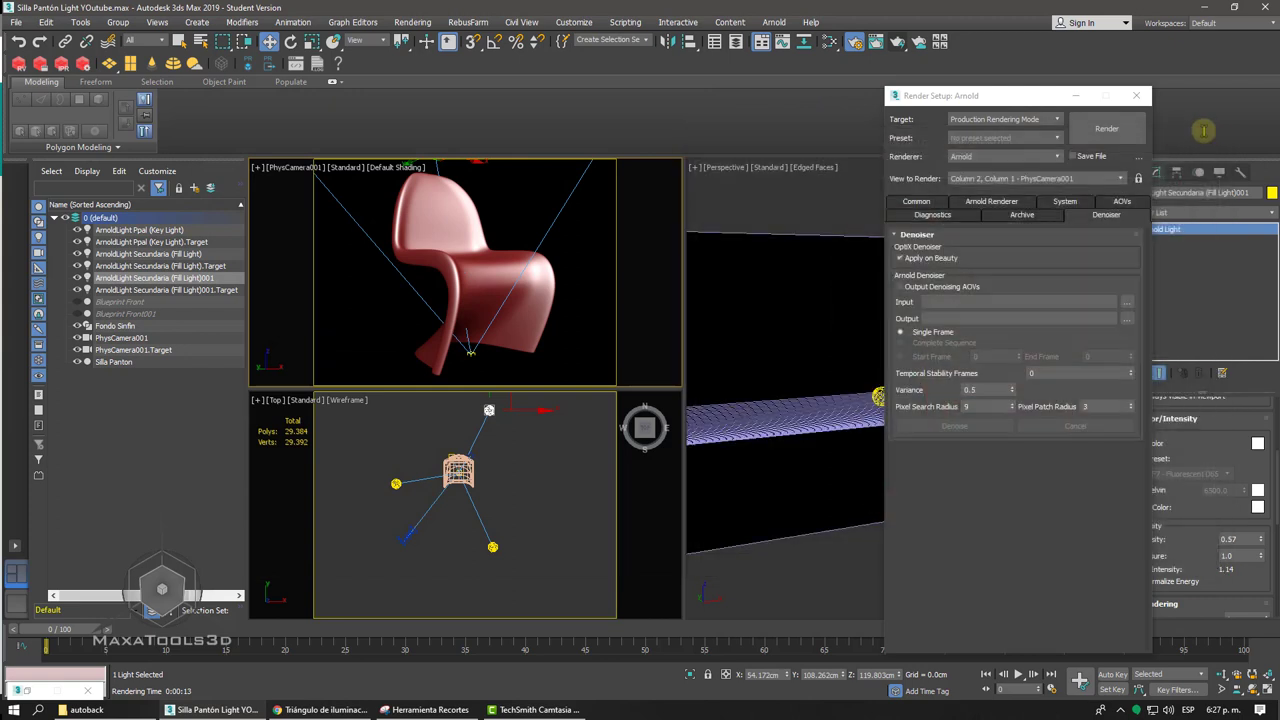
- Open the RAM Player via Compare Media and load Panton 1.jpg from Archivos 3d into Channel A
left_click(412, 22)
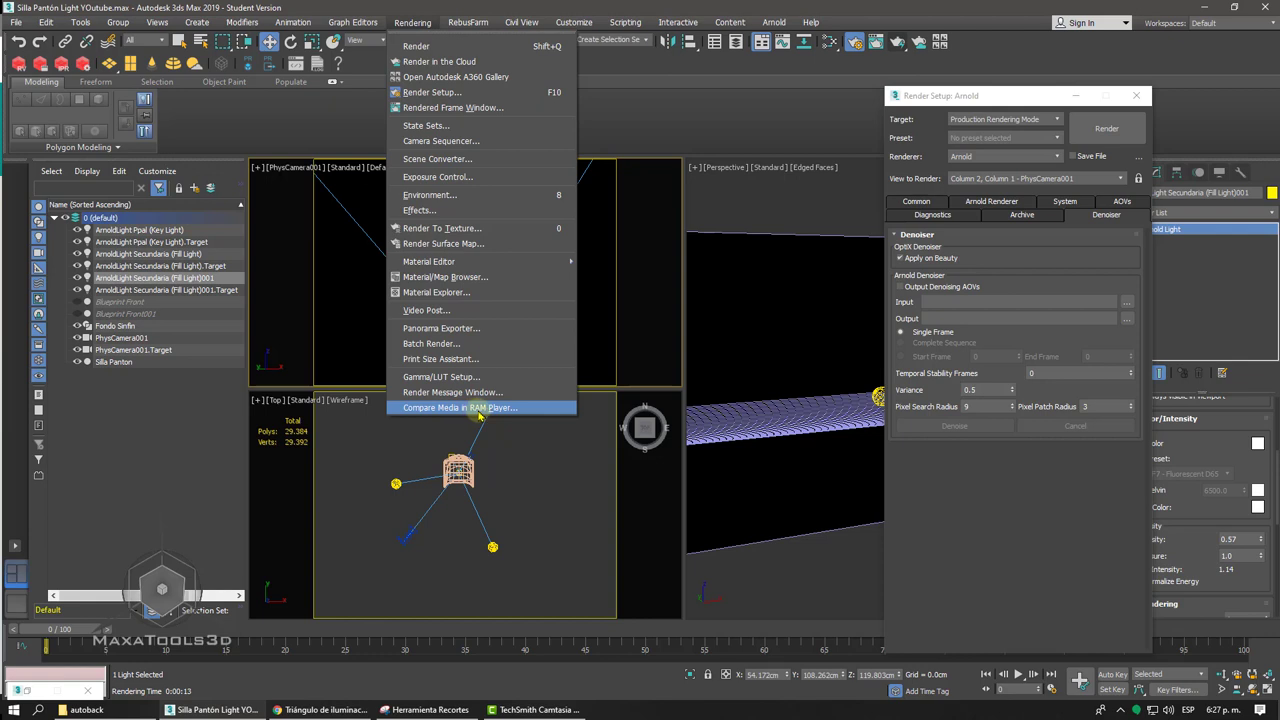
left_click(480, 408)
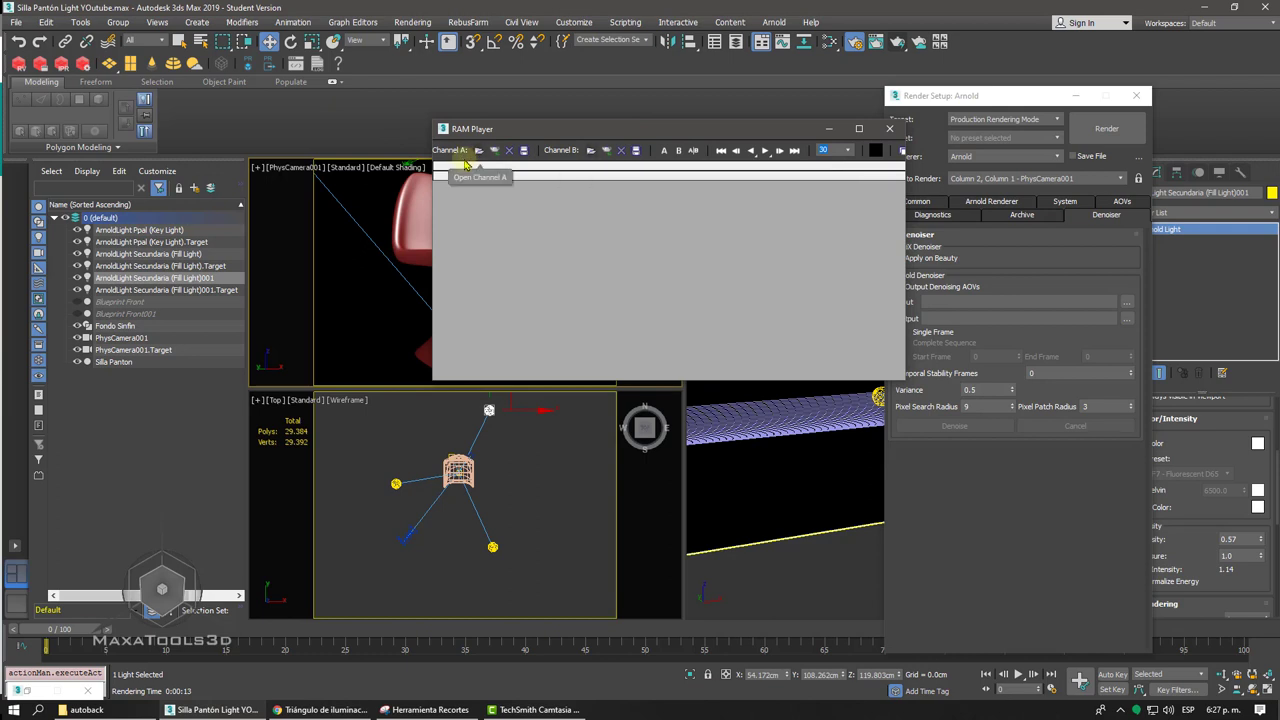
left_click(479, 151)
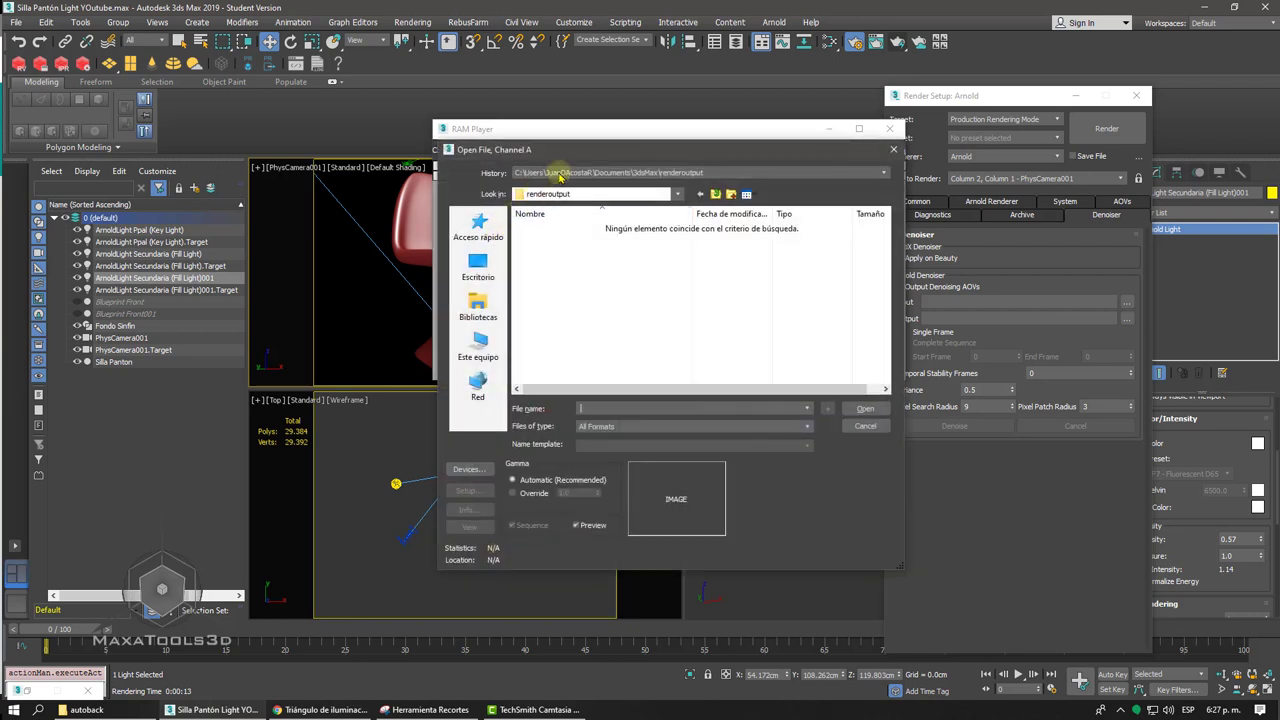
left_click(570, 173)
left_click(565, 185)
left_click(554, 196)
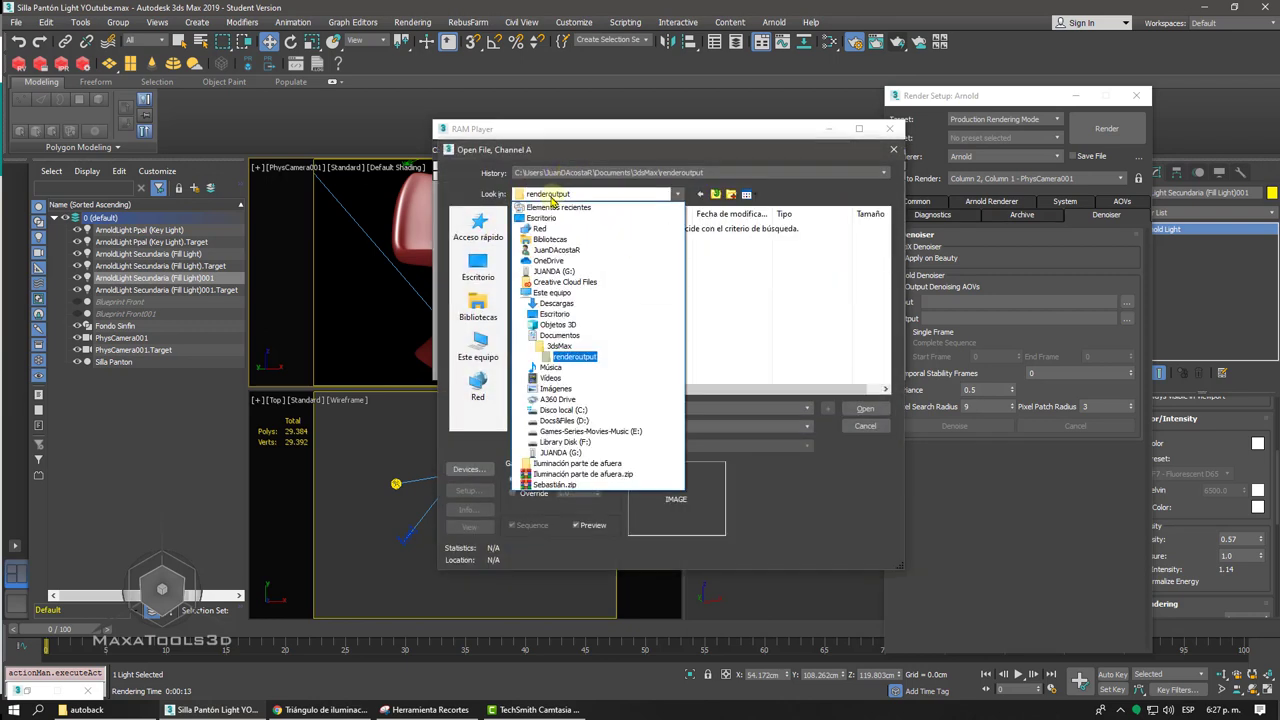
left_click(556, 198)
left_click(570, 173)
left_click(588, 202)
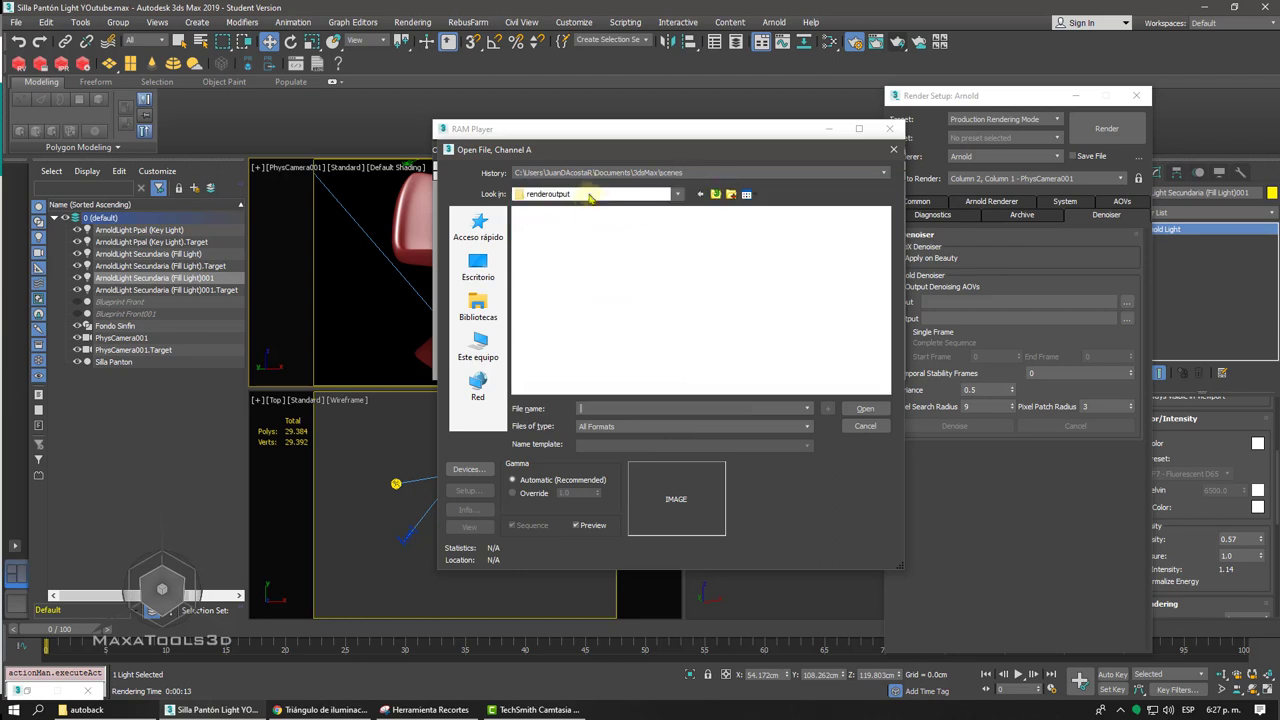
left_click(600, 171)
left_click(600, 194)
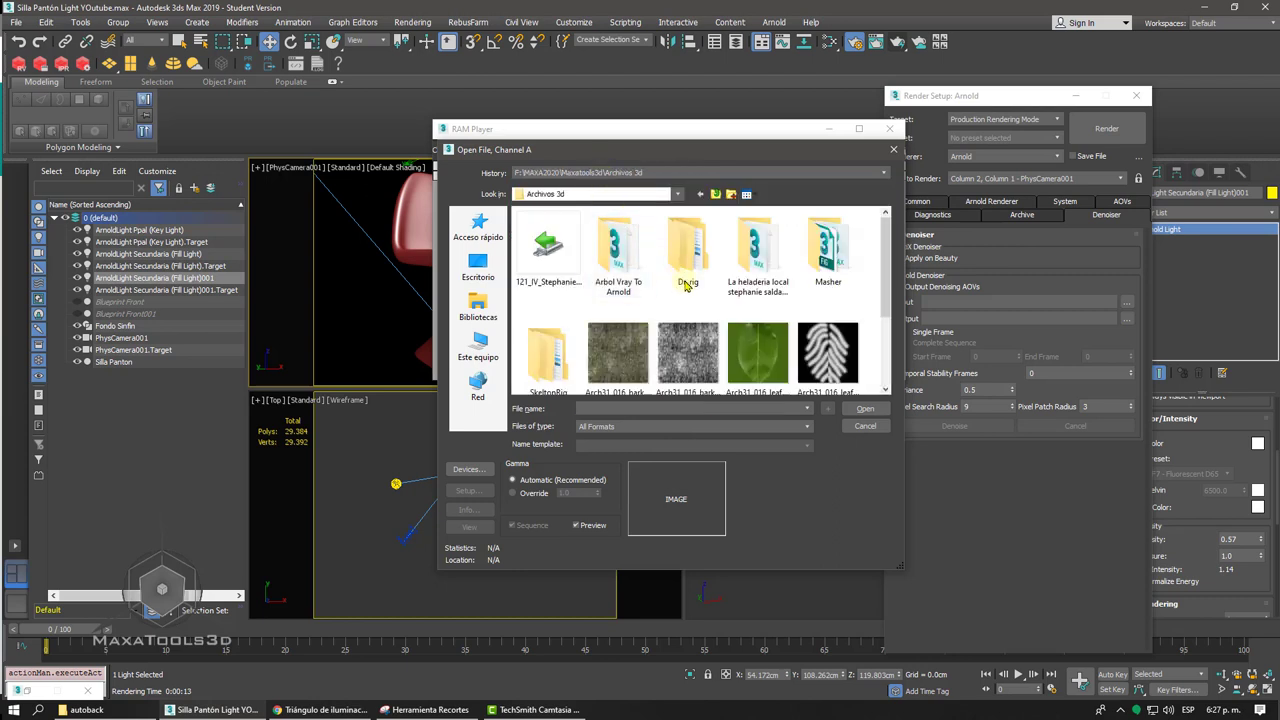
scroll(680, 290, "down", 3)
scroll(680, 290, "down", 1)
left_click(688, 348)
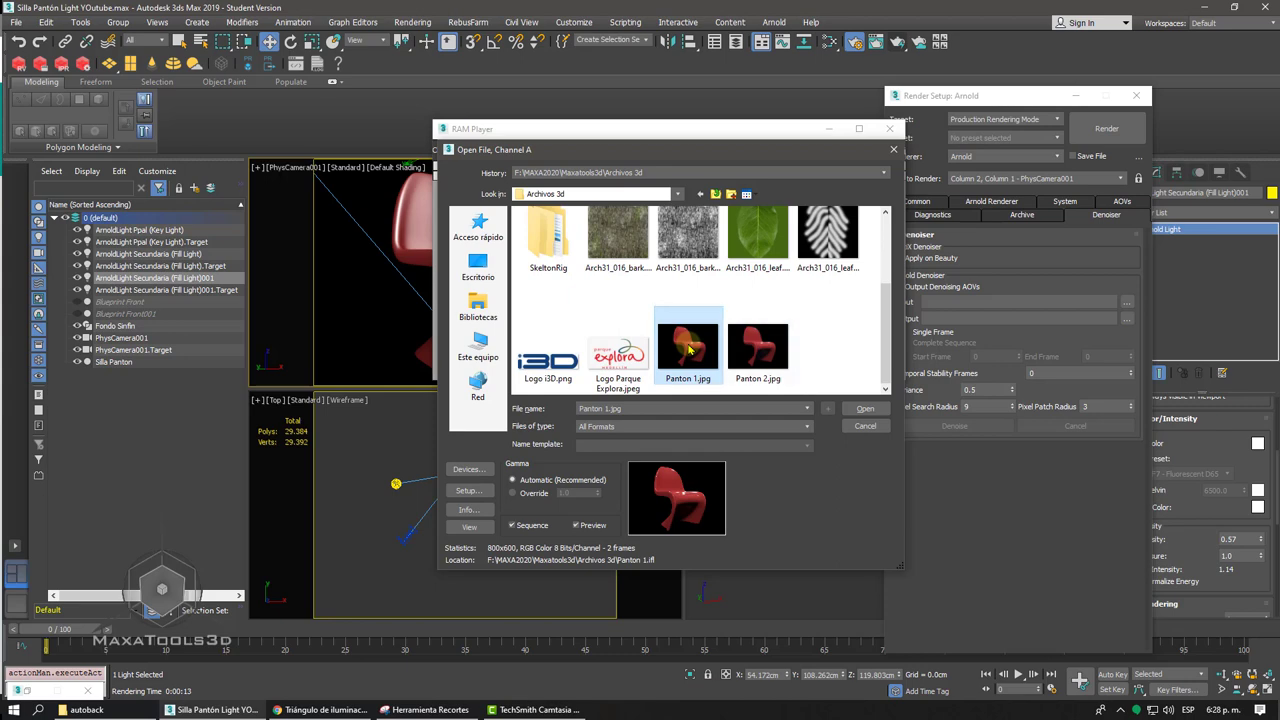
left_click(524, 529)
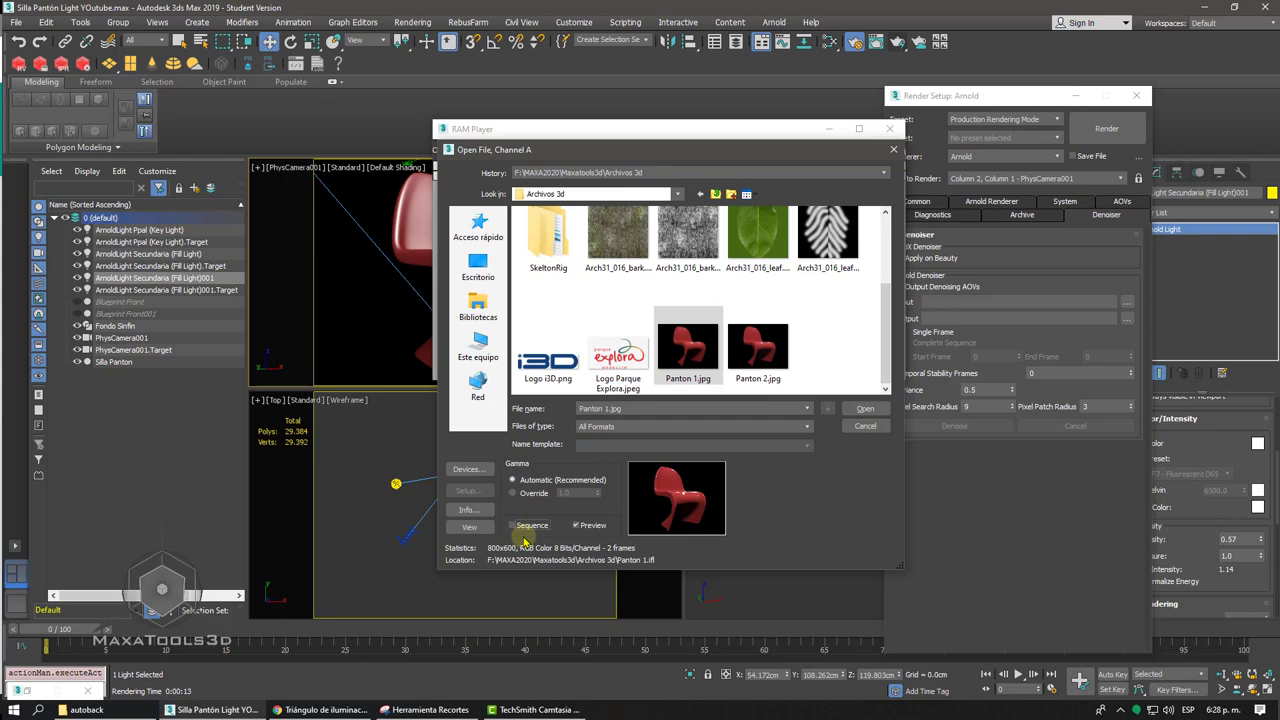
left_click(865, 409)
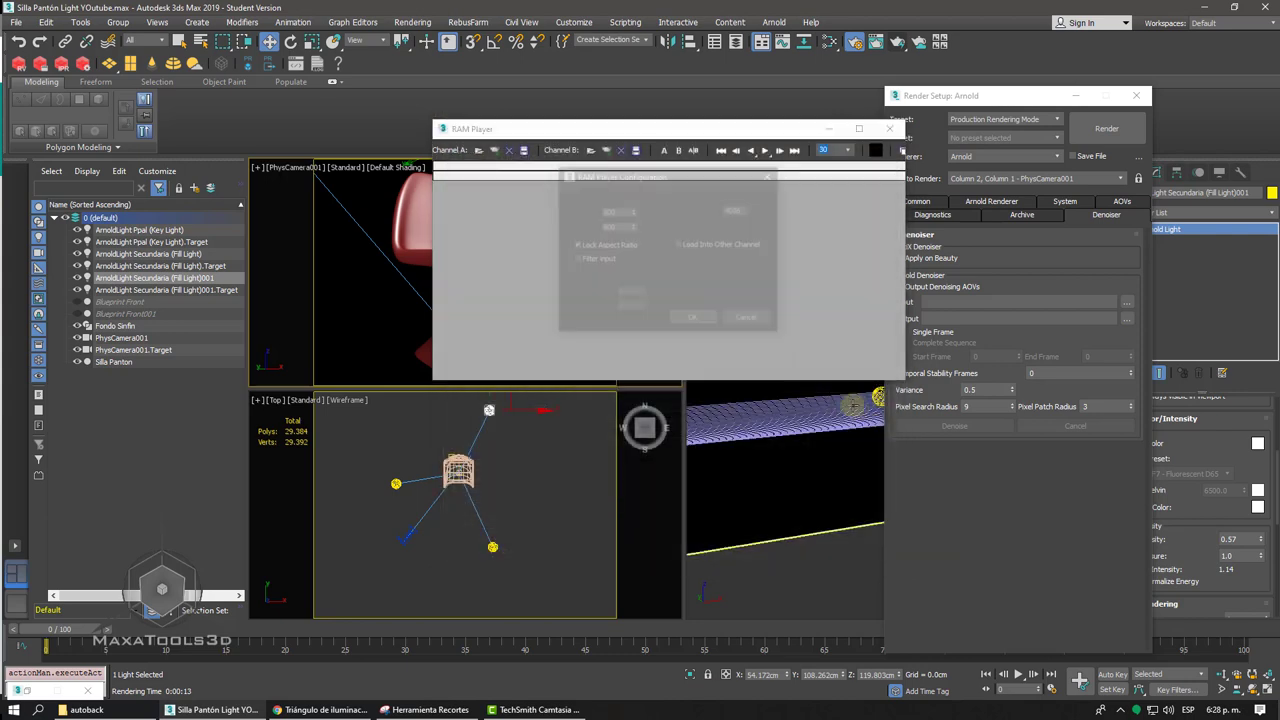
left_click(697, 318)
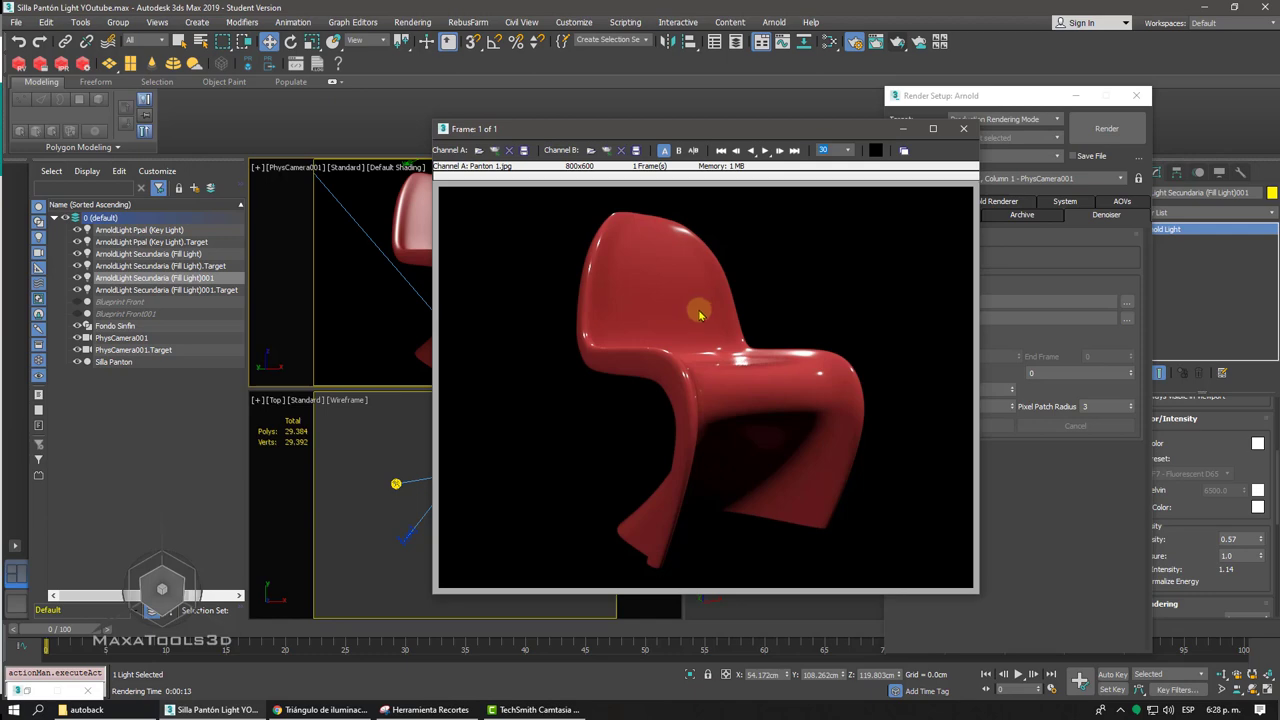
- Load Panton 2.jpg into Channel B, accepting the player settings
left_click(590, 150)
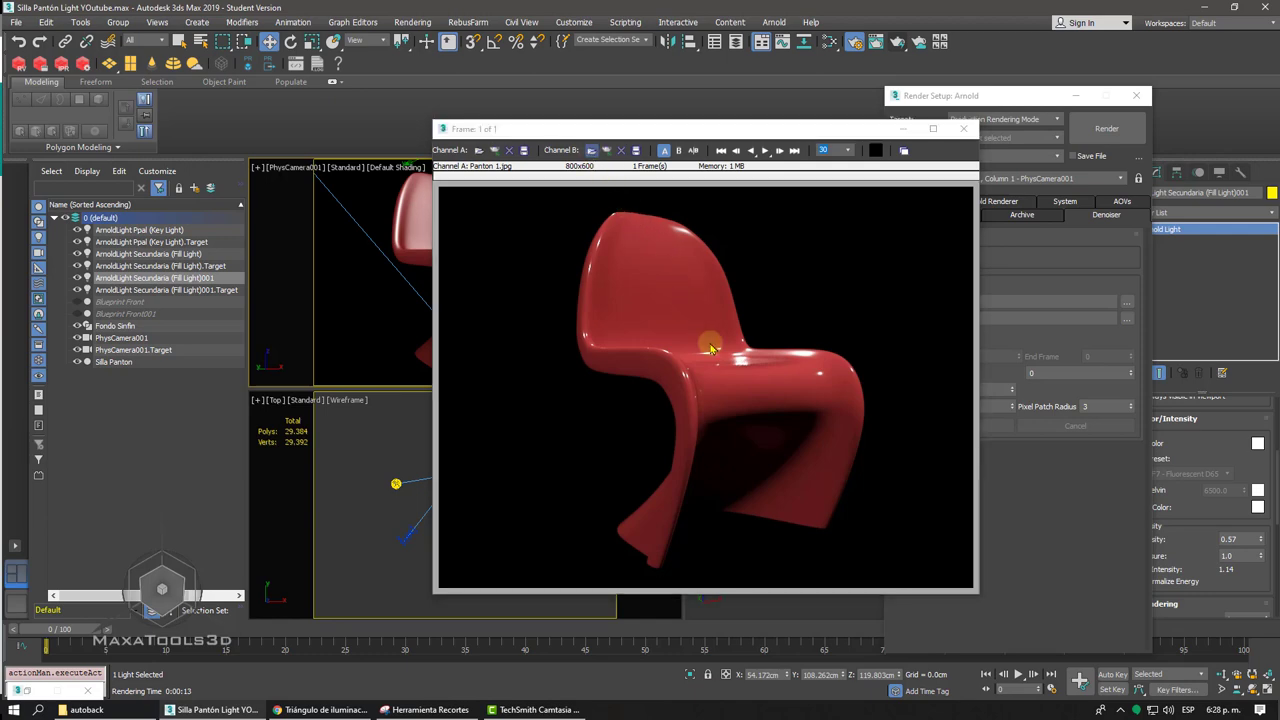
left_click(758, 350)
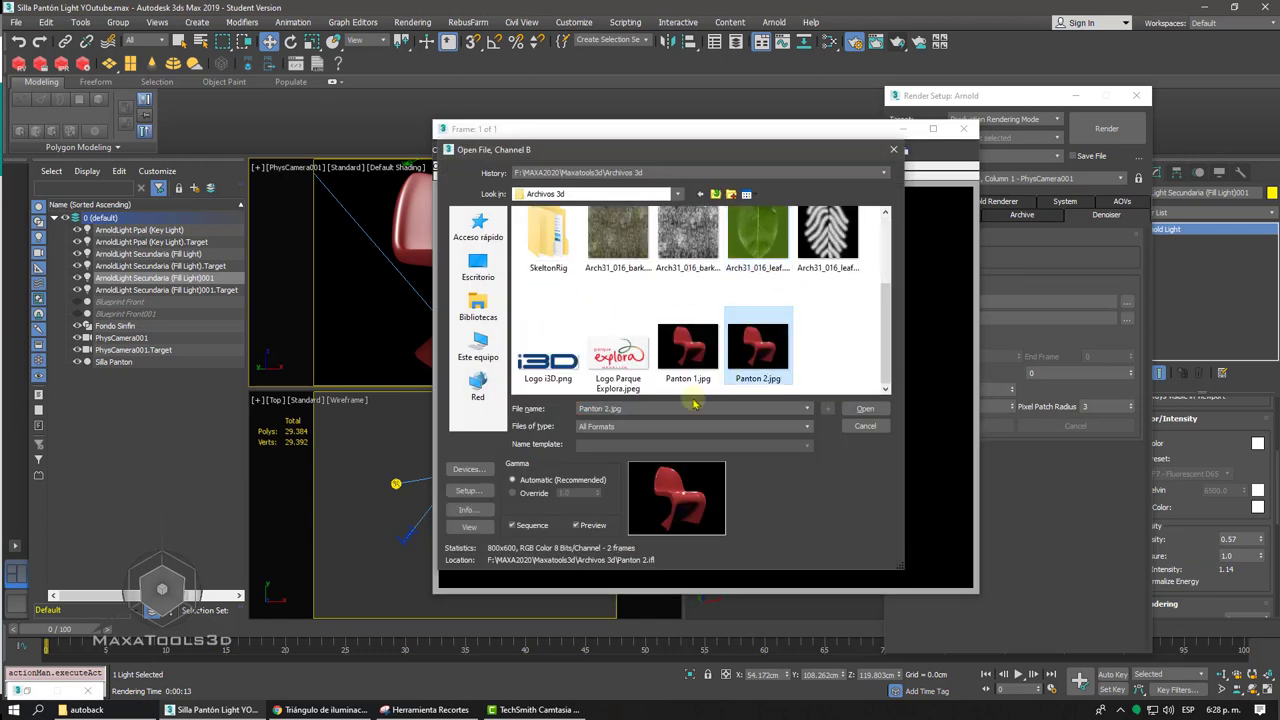
left_click(853, 410)
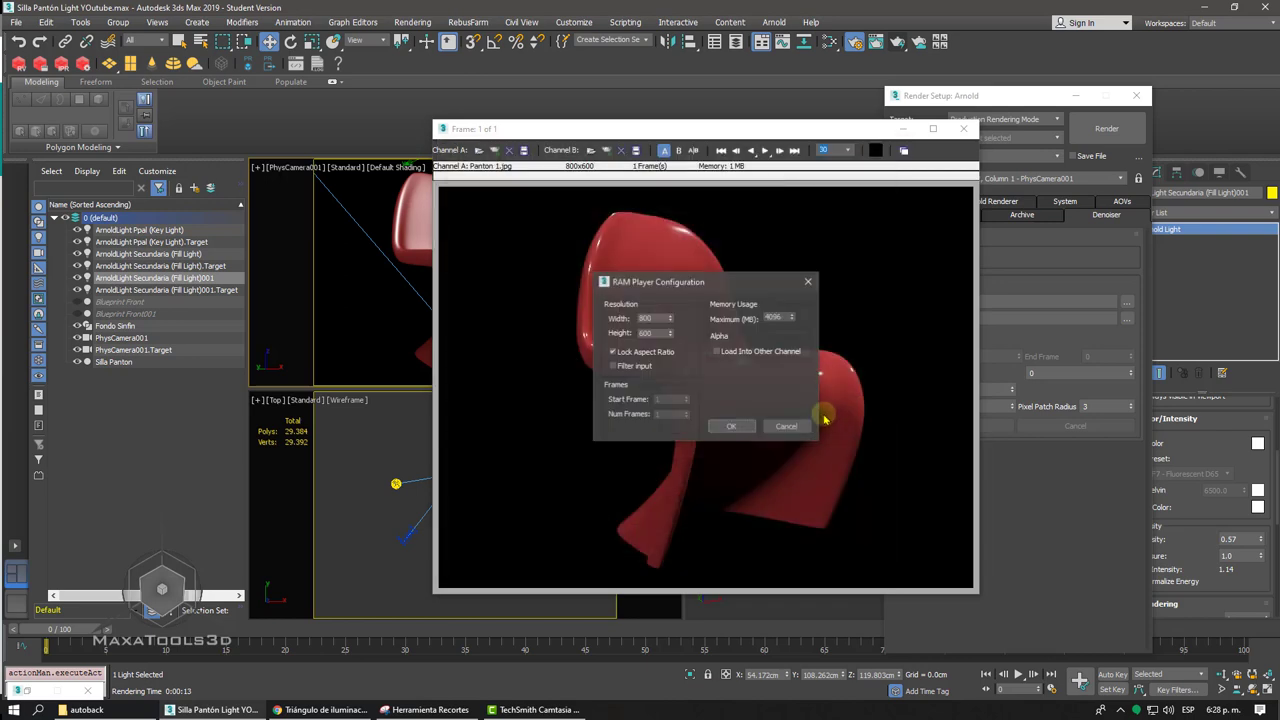
left_click(731, 426)
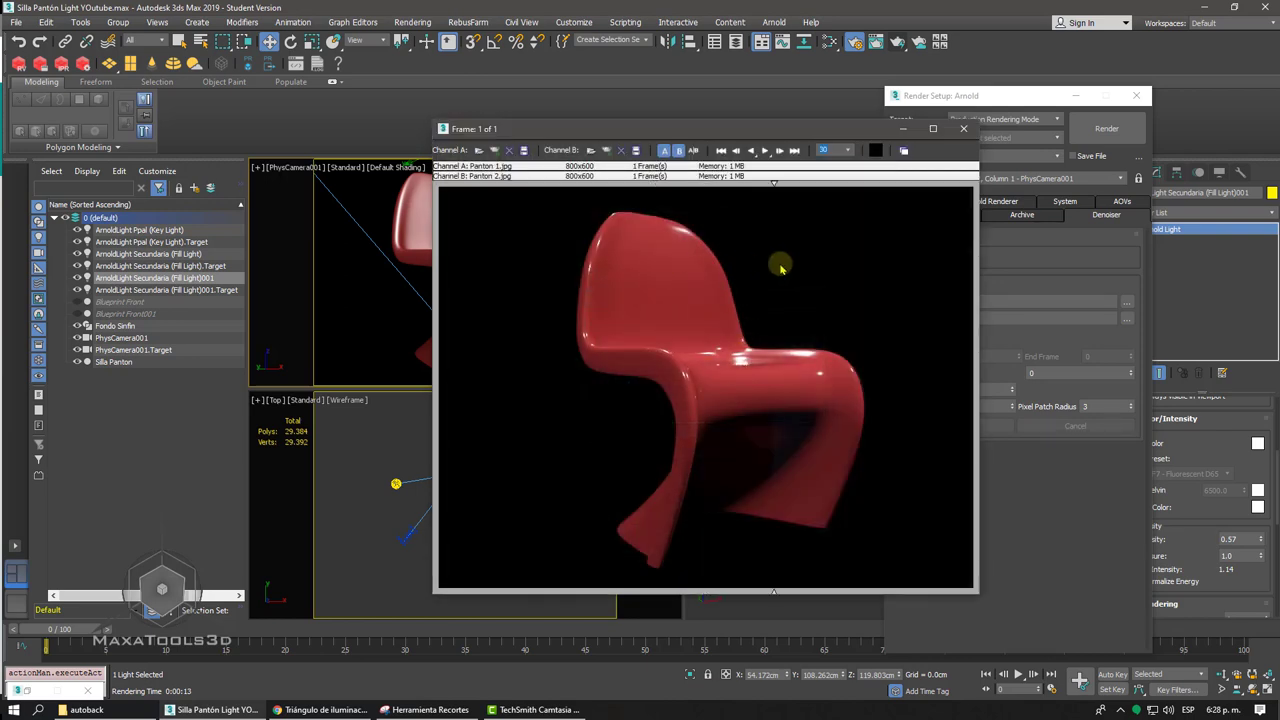
- Compare the two chair renders with the RAM Player A/B divider while reviewing Arnold sampling and denoiser settings
mouse_move(782, 268)
left_mouse_down()
mouse_move(793, 278)
mouse_move(615, 278)
mouse_move(854, 263)
mouse_move(708, 277)
mouse_move(722, 358)
mouse_move(896, 372)
mouse_move(724, 364)
mouse_move(818, 413)
mouse_move(726, 400)
mouse_move(666, 363)
mouse_move(714, 300)
mouse_move(812, 318)
mouse_move(673, 329)
mouse_move(847, 337)
mouse_move(749, 345)
left_mouse_up()
left_click_drag(785, 135, 562, 158)
left_click(988, 201)
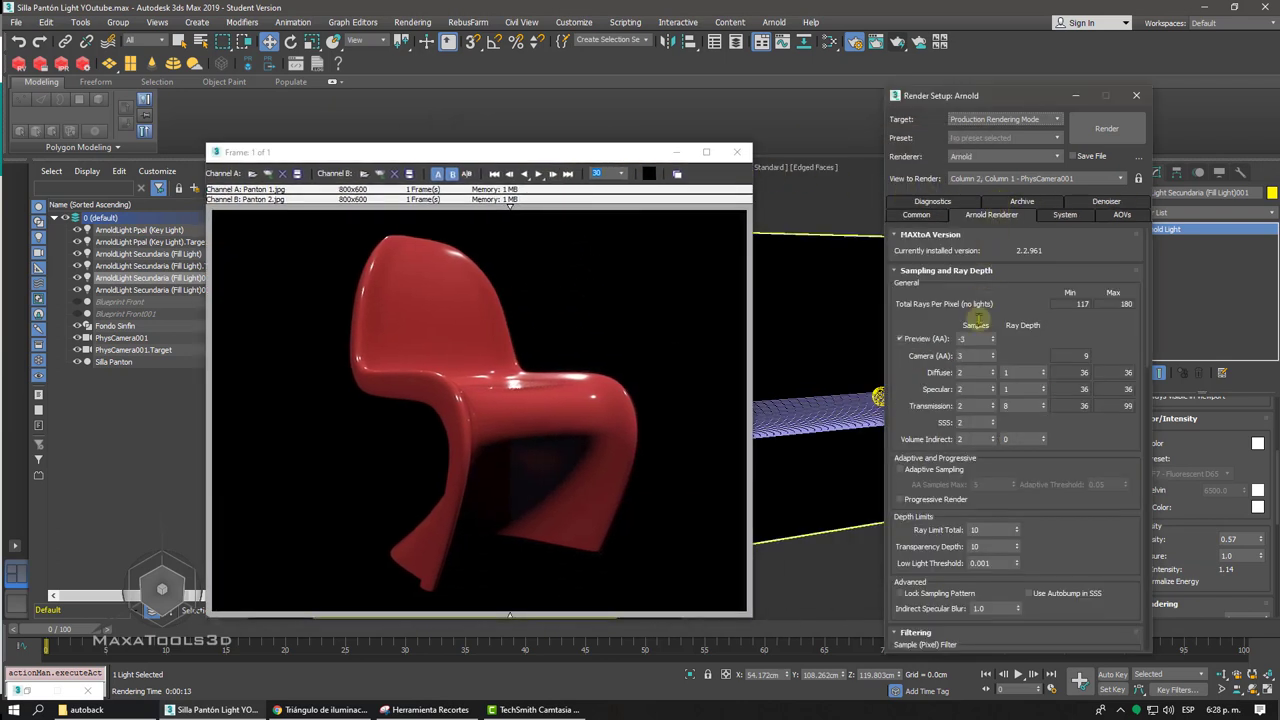
mouse_move(563, 346)
left_mouse_down()
mouse_move(384, 347)
mouse_move(520, 364)
mouse_move(558, 355)
left_mouse_up()
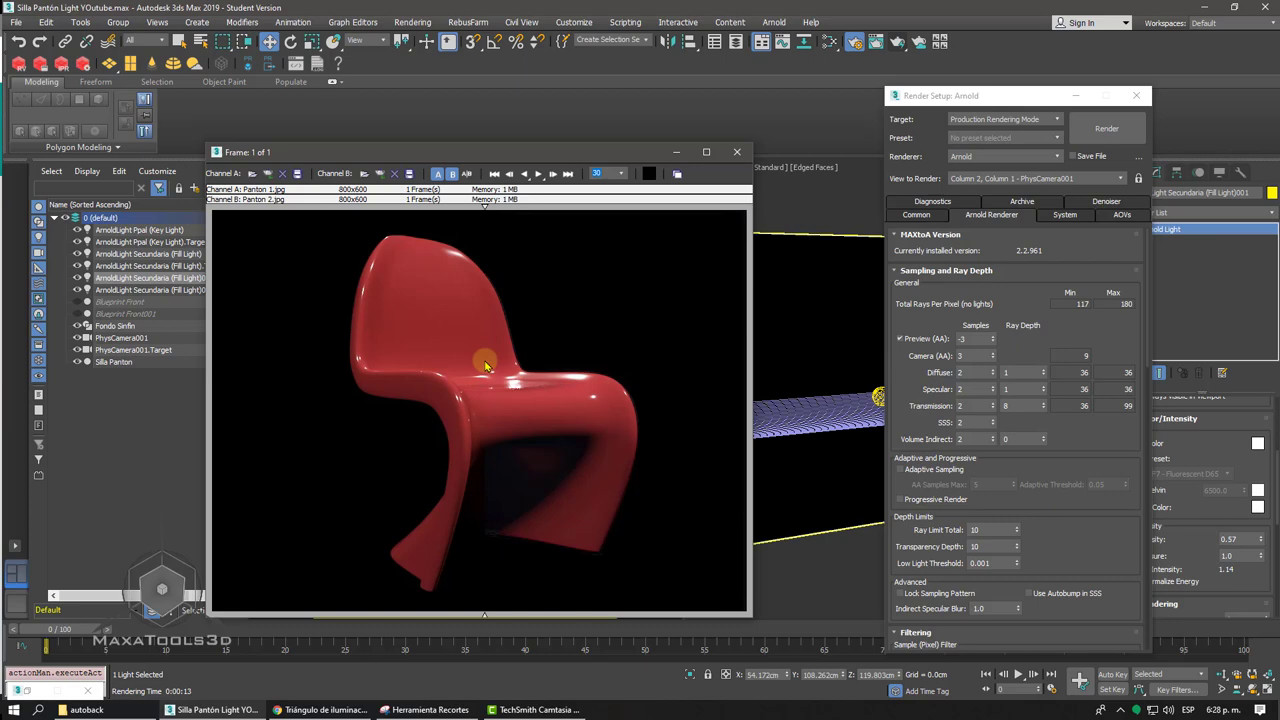
left_click(1093, 204)
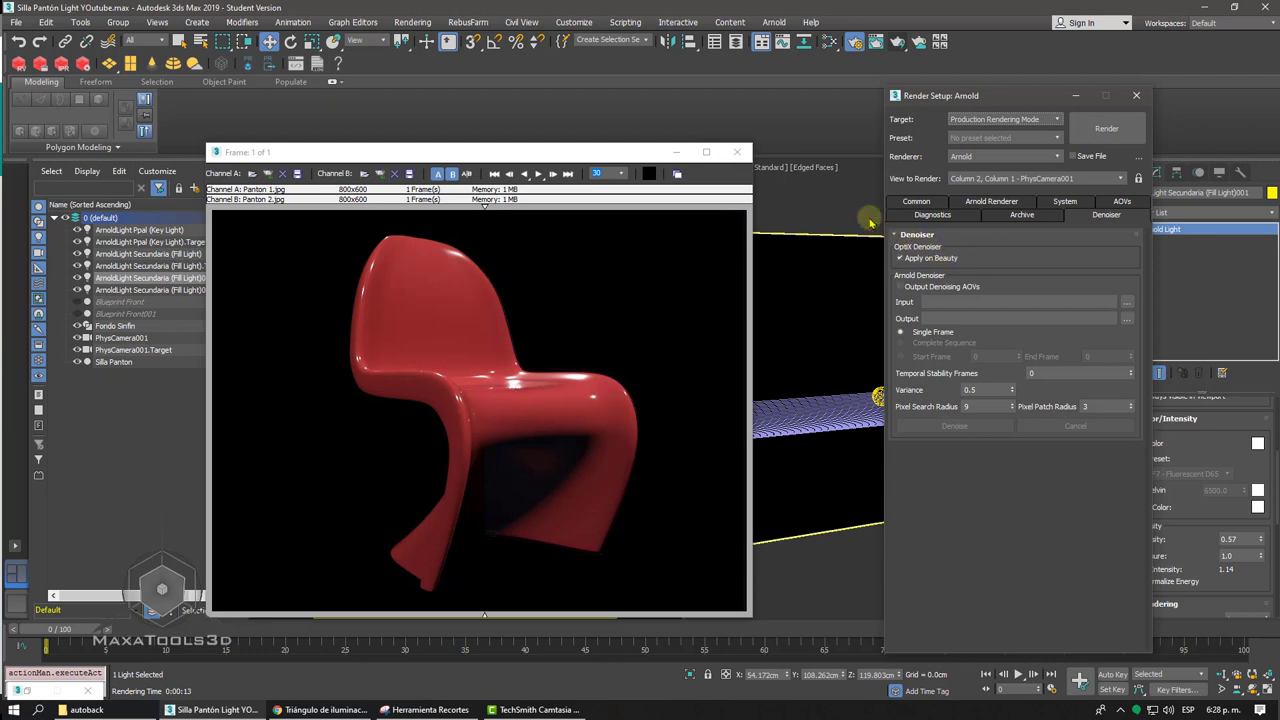
- Close the RAM Player without keeping its images and move Render Setup to the upper left
left_click(737, 152)
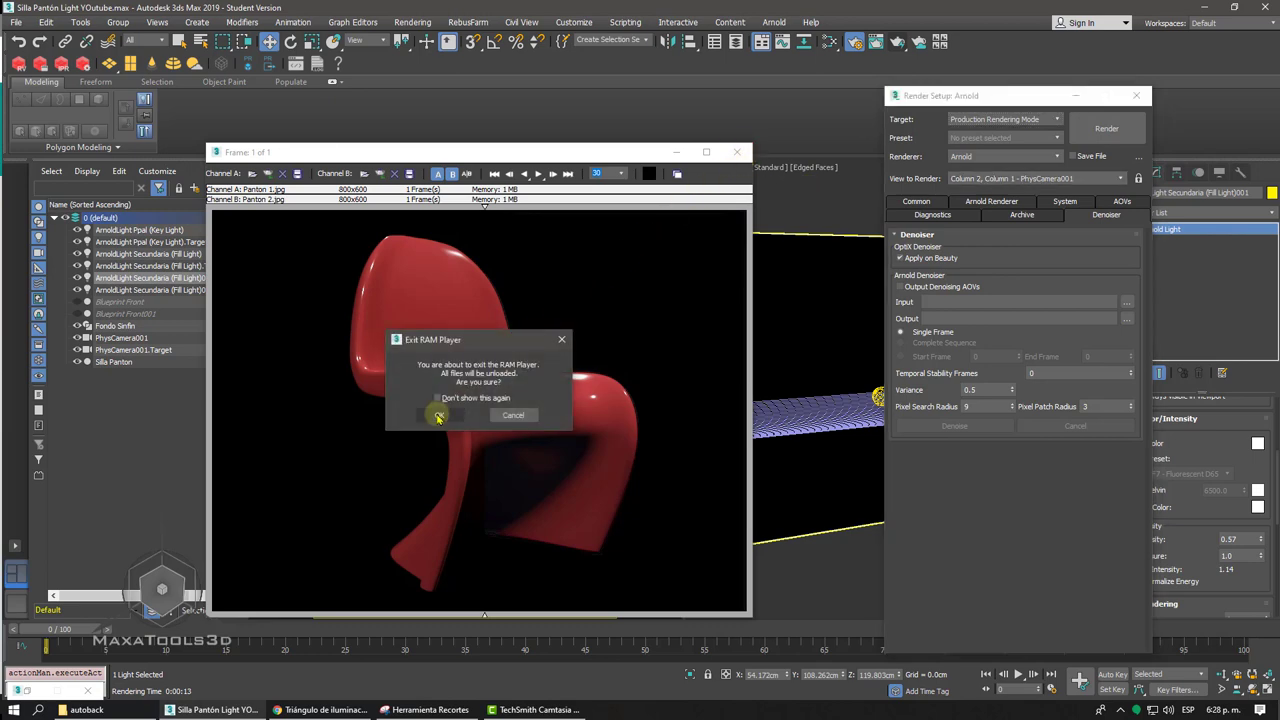
left_click(439, 414)
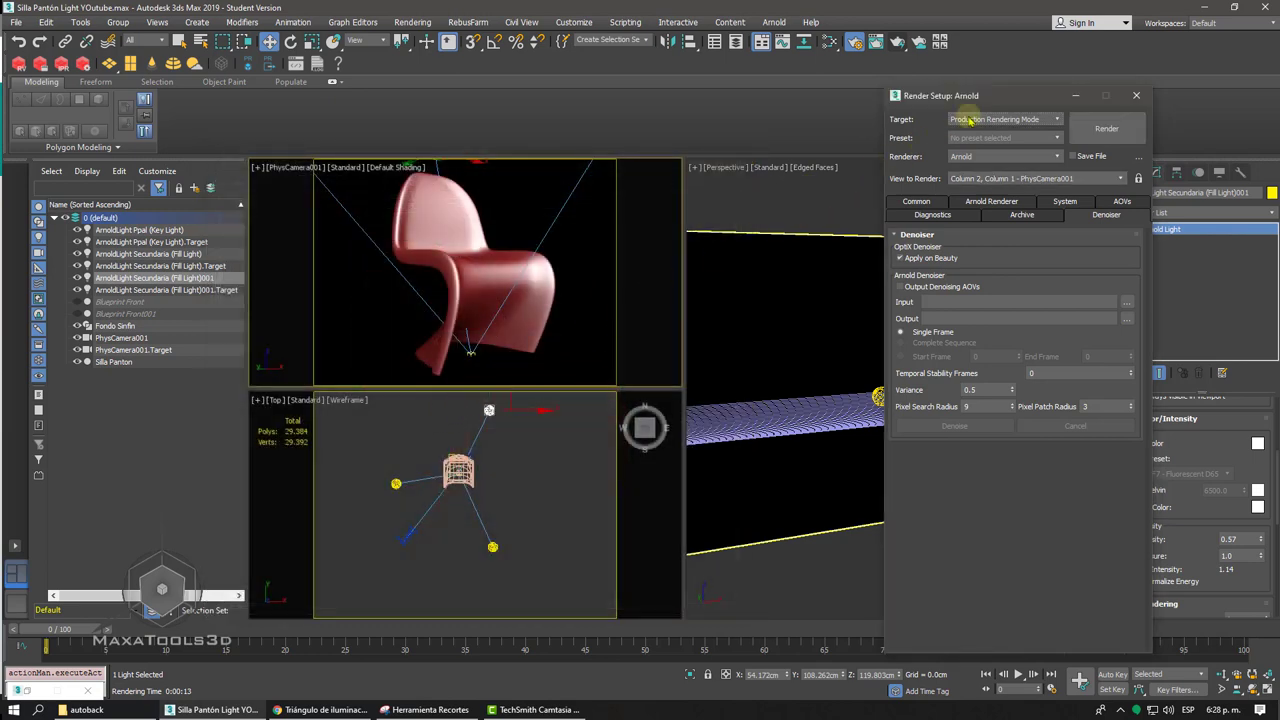
left_click_drag(1000, 101, 277, 83)
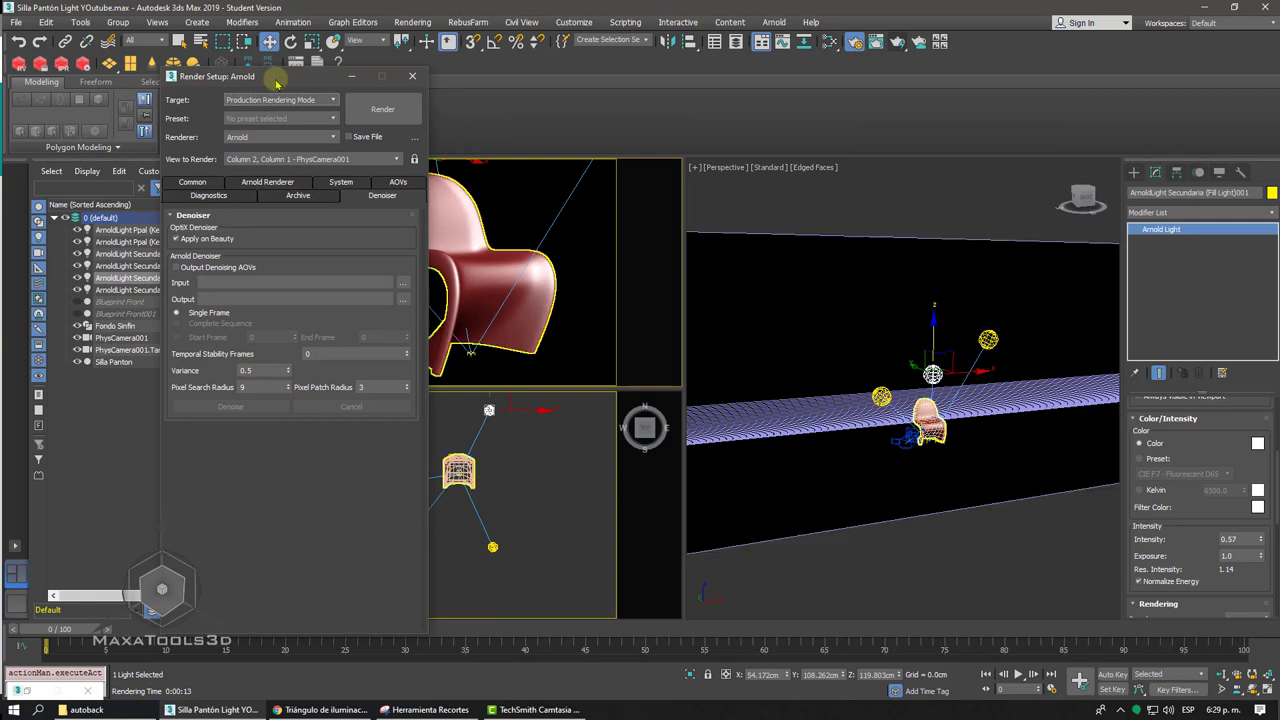
- Close Render Setup and reopen the chair's rendered frame window
left_click(413, 77)
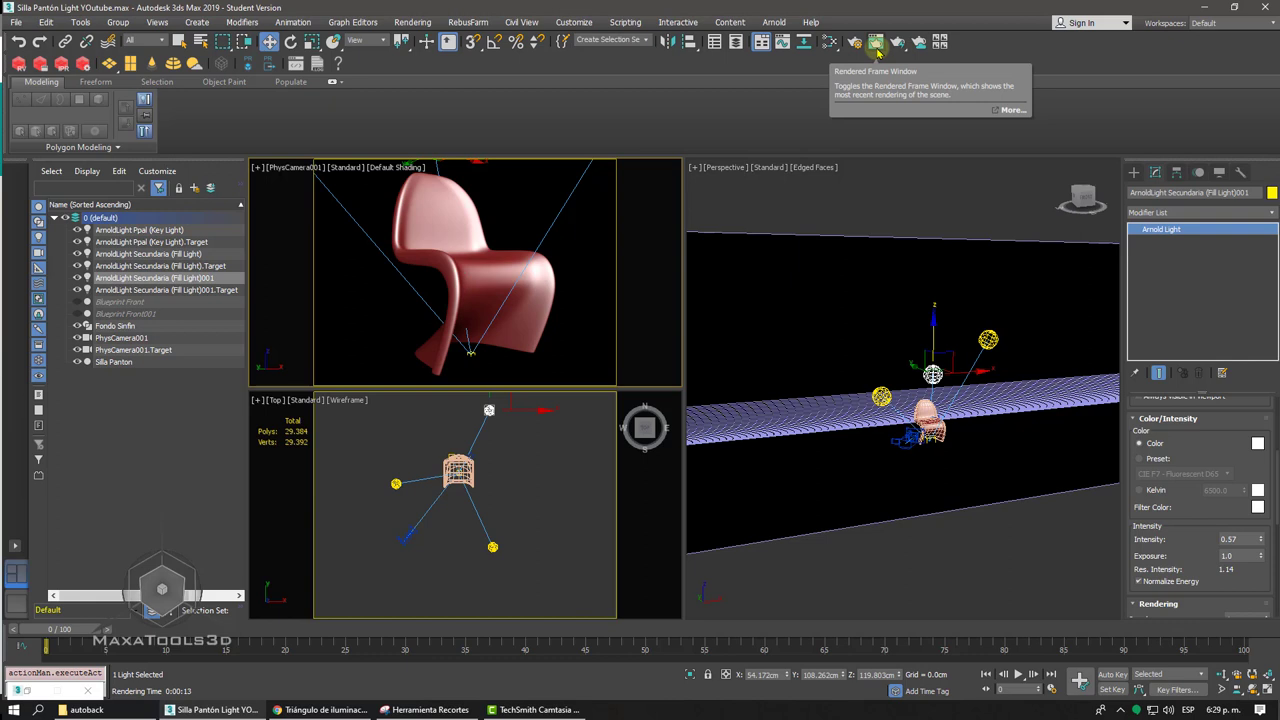
left_click(875, 43)
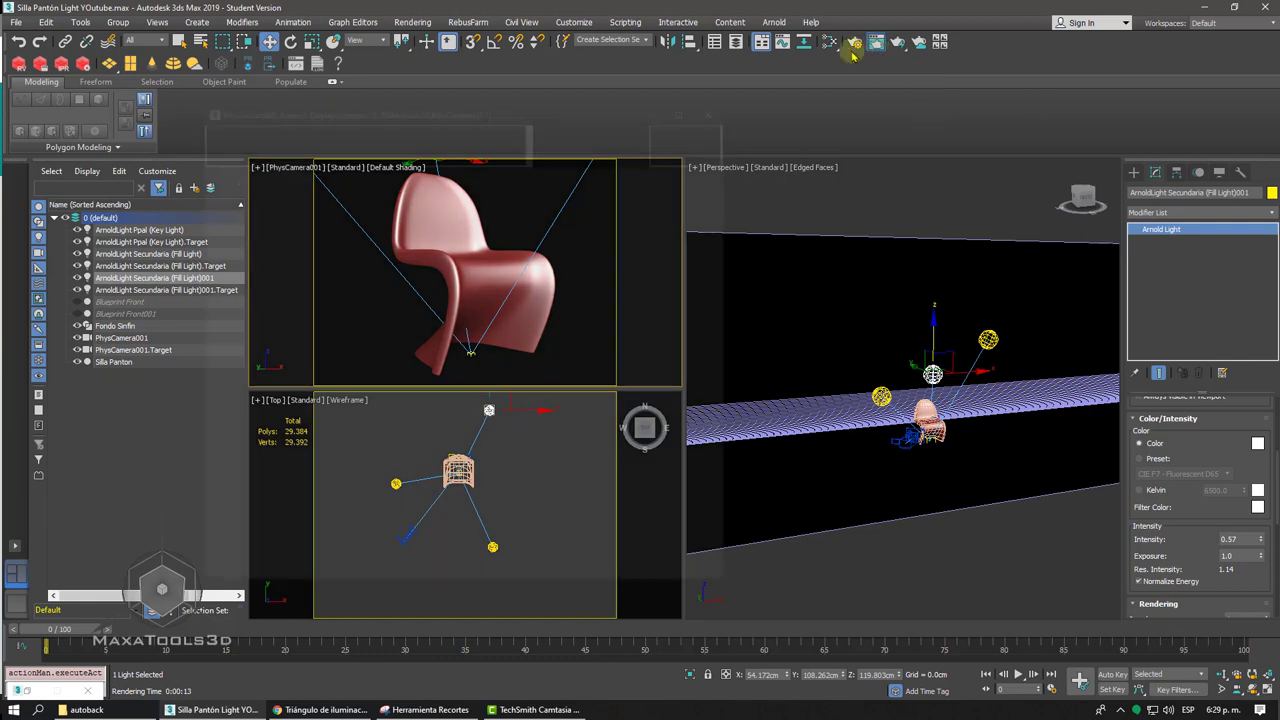
left_click_drag(424, 110, 601, 91)
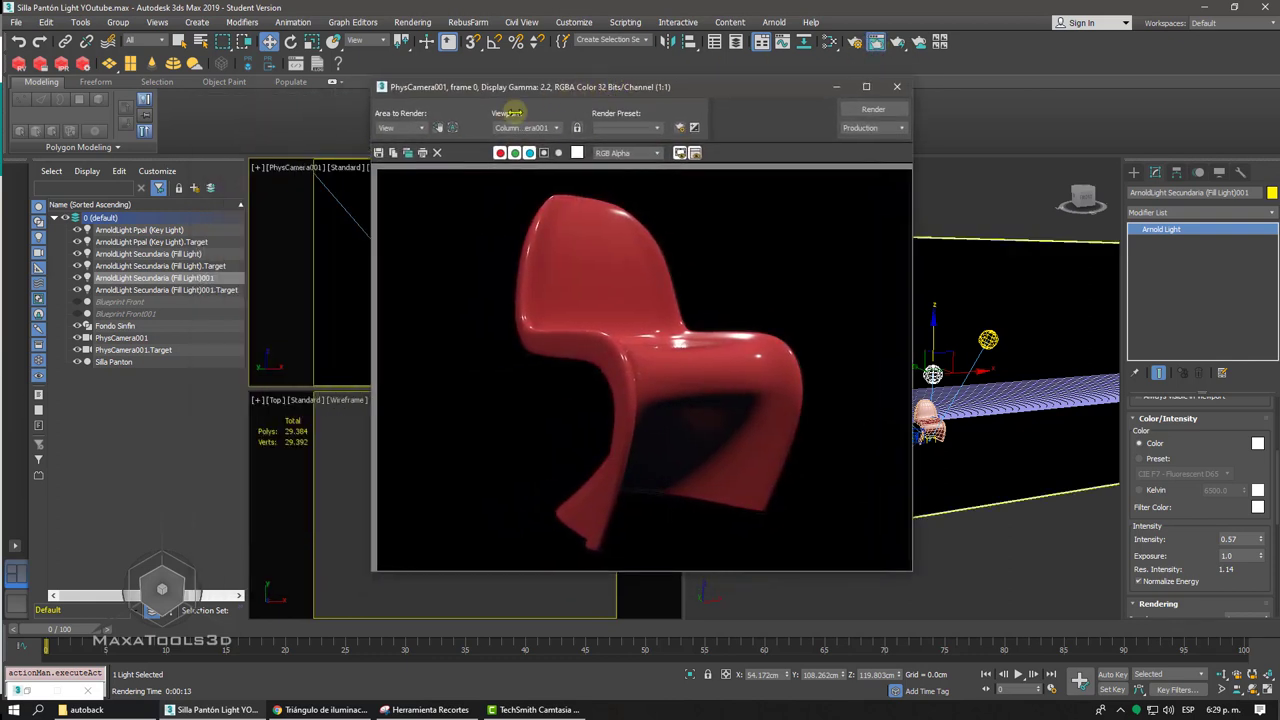
- Cancel saving the chair render and close the rendered frame window
left_click(379, 153)
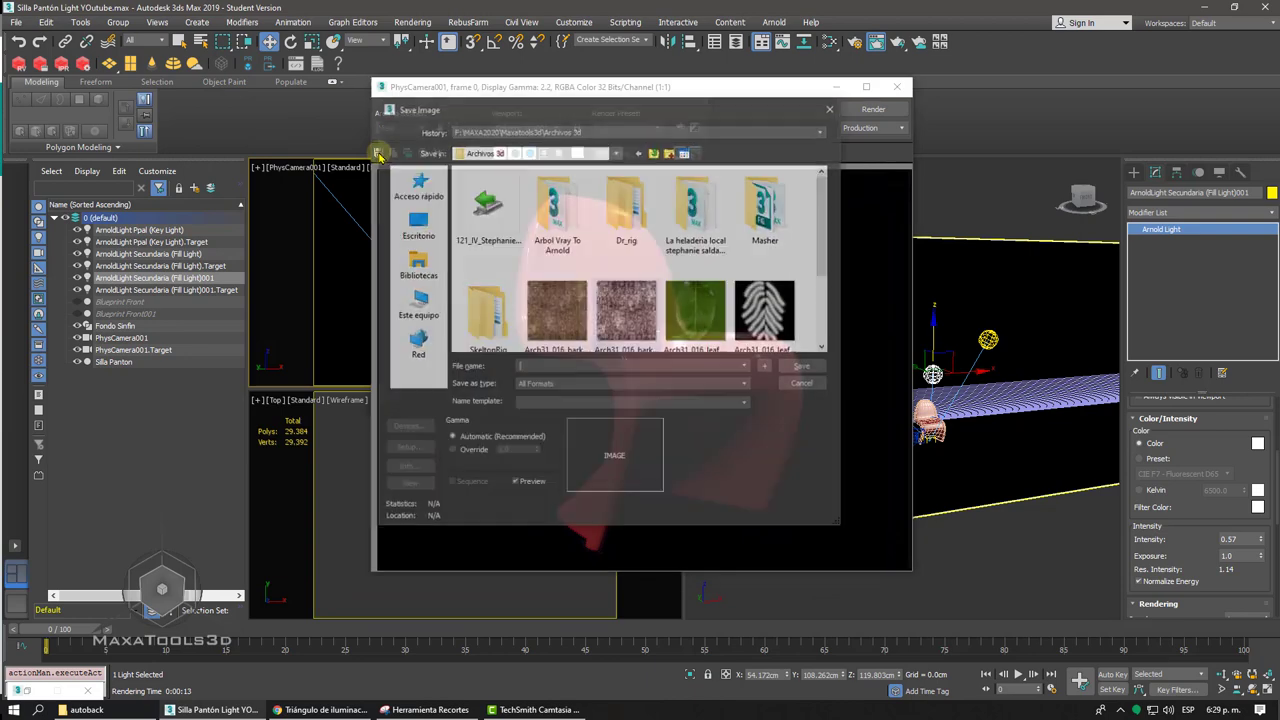
left_click(537, 385)
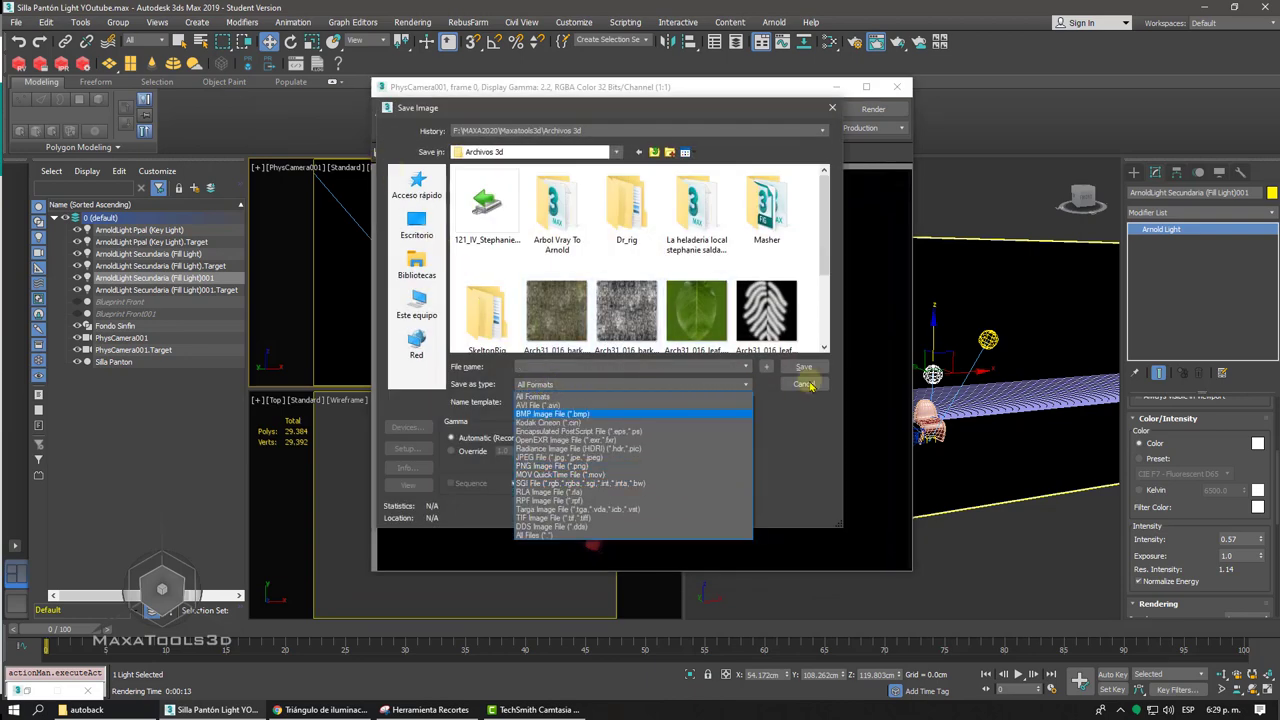
left_click(806, 384)
left_click(806, 384)
left_click(897, 86)
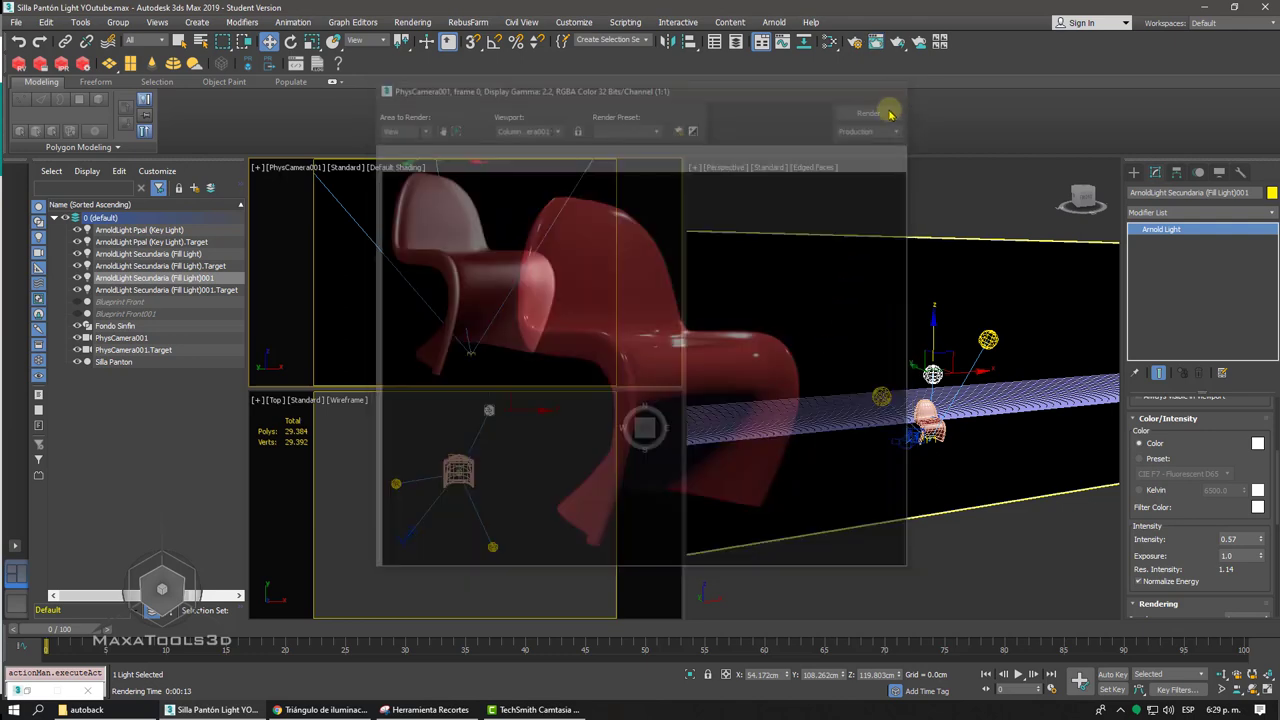
- Hide the Fondo Sinfin backdrop from the scene
left_click(874, 278)
right_click(871, 284)
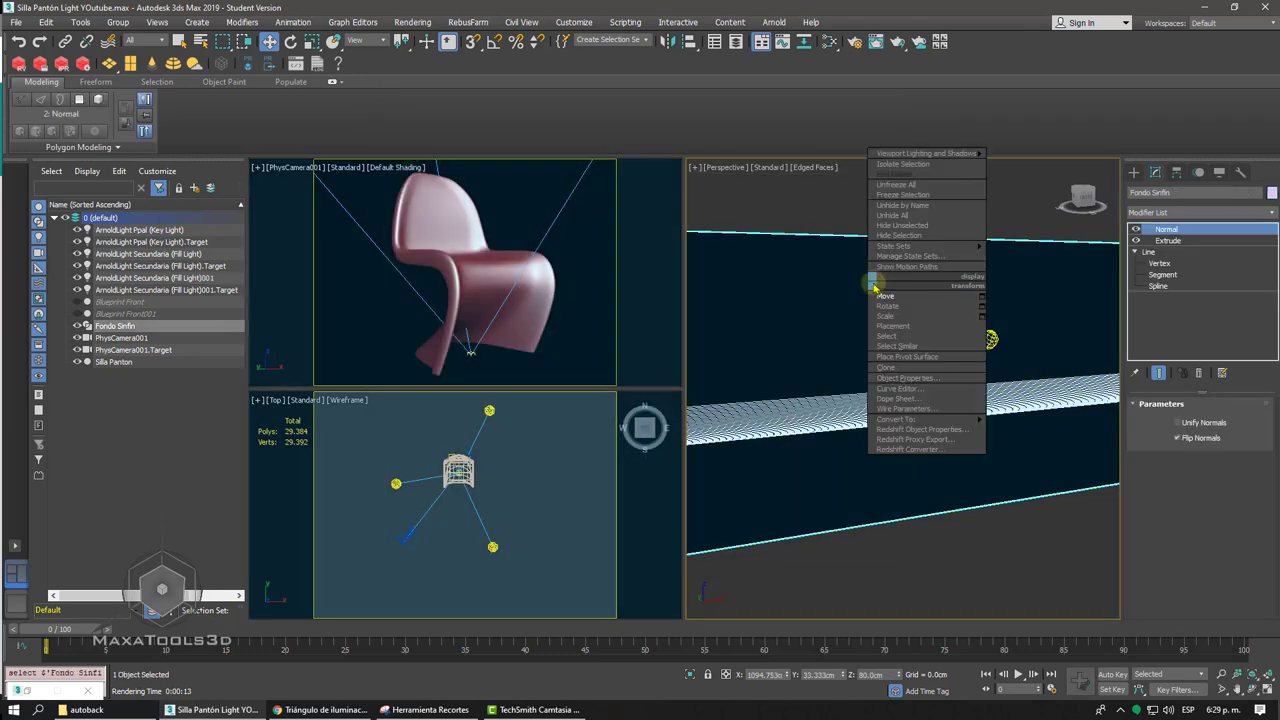
left_click(912, 238)
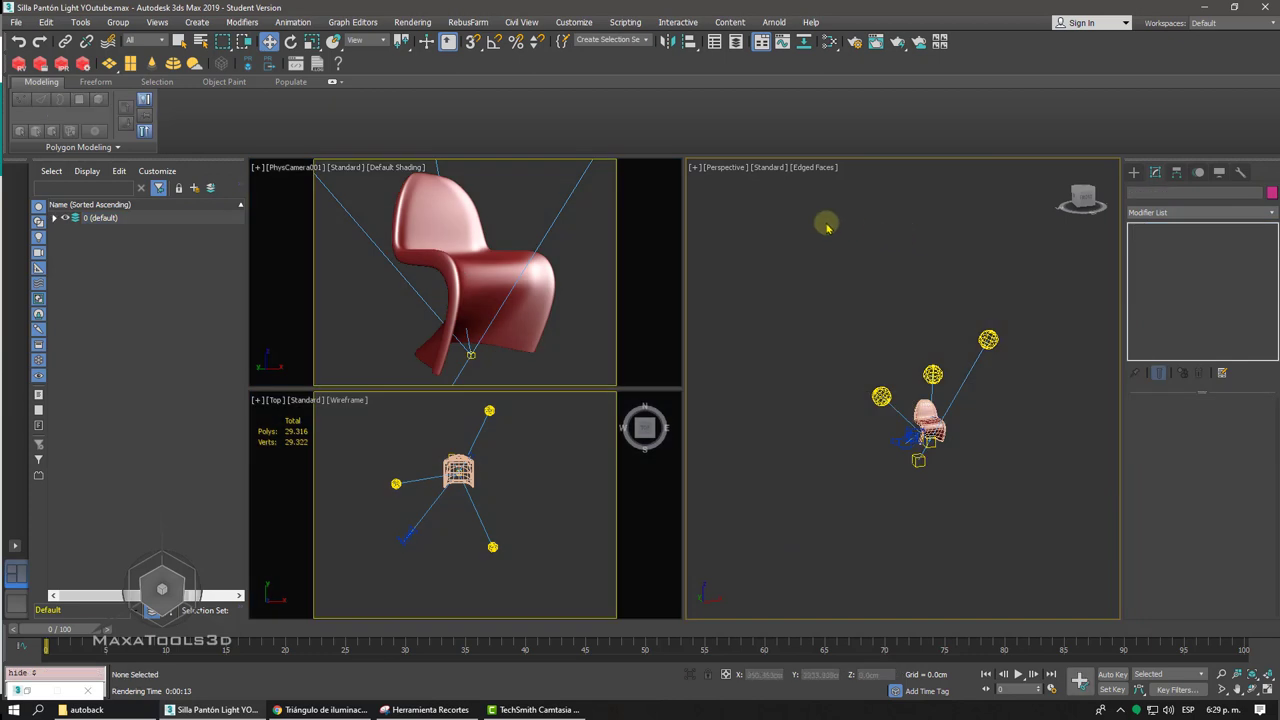
- Render the red chair from the PhysCamera001 view against black
left_click(575, 183)
left_click(897, 41)
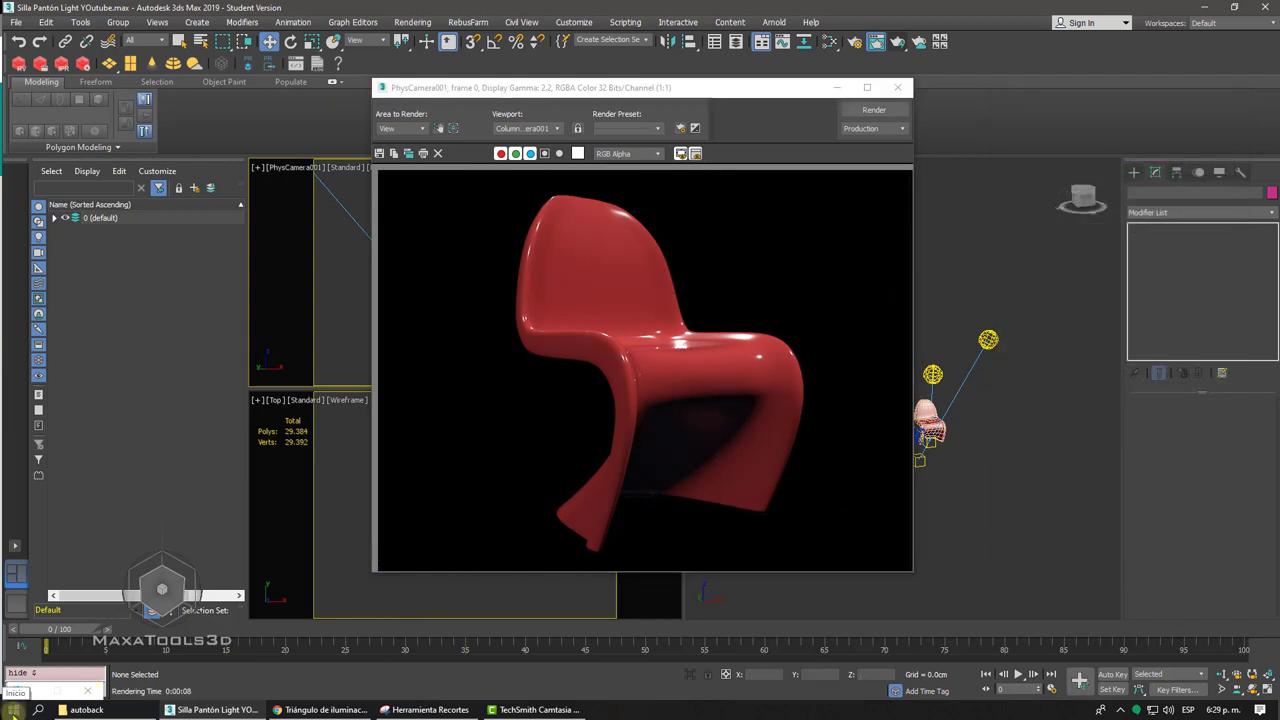
left_click(13, 711)
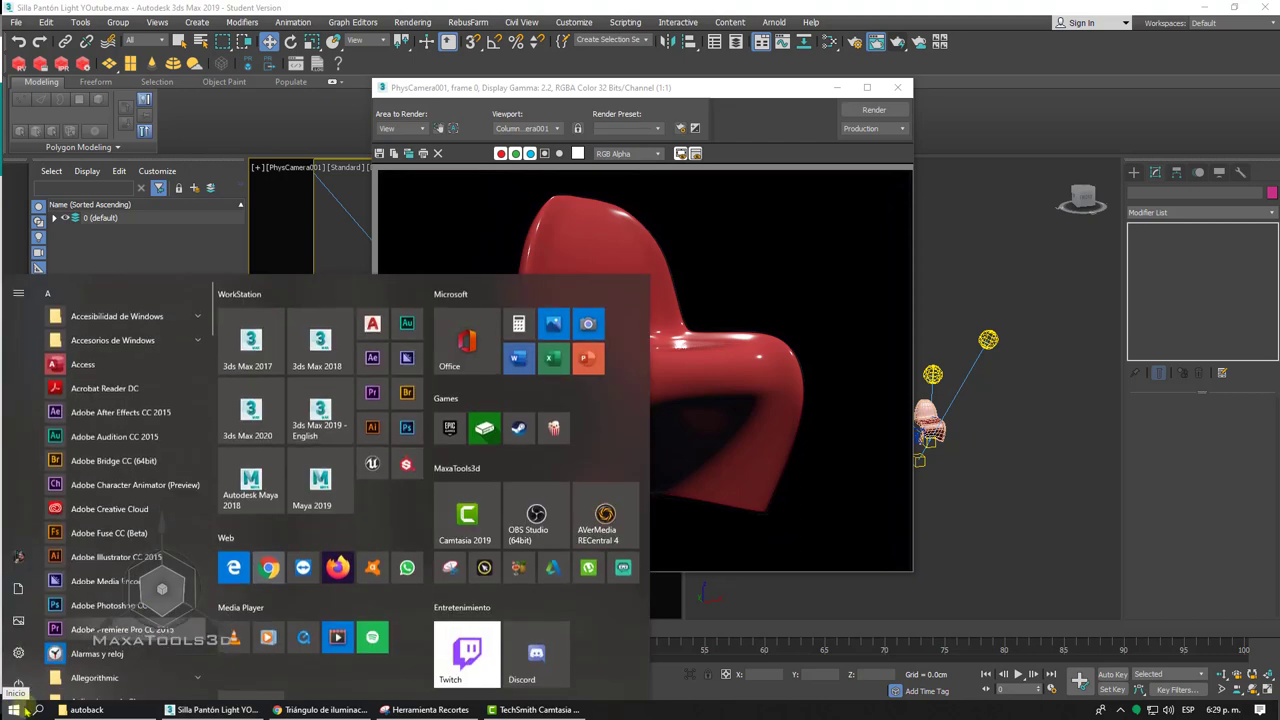
- Start a blank PowerPoint presentation and delete the slide's title and subtitle placeholders
left_click(586, 365)
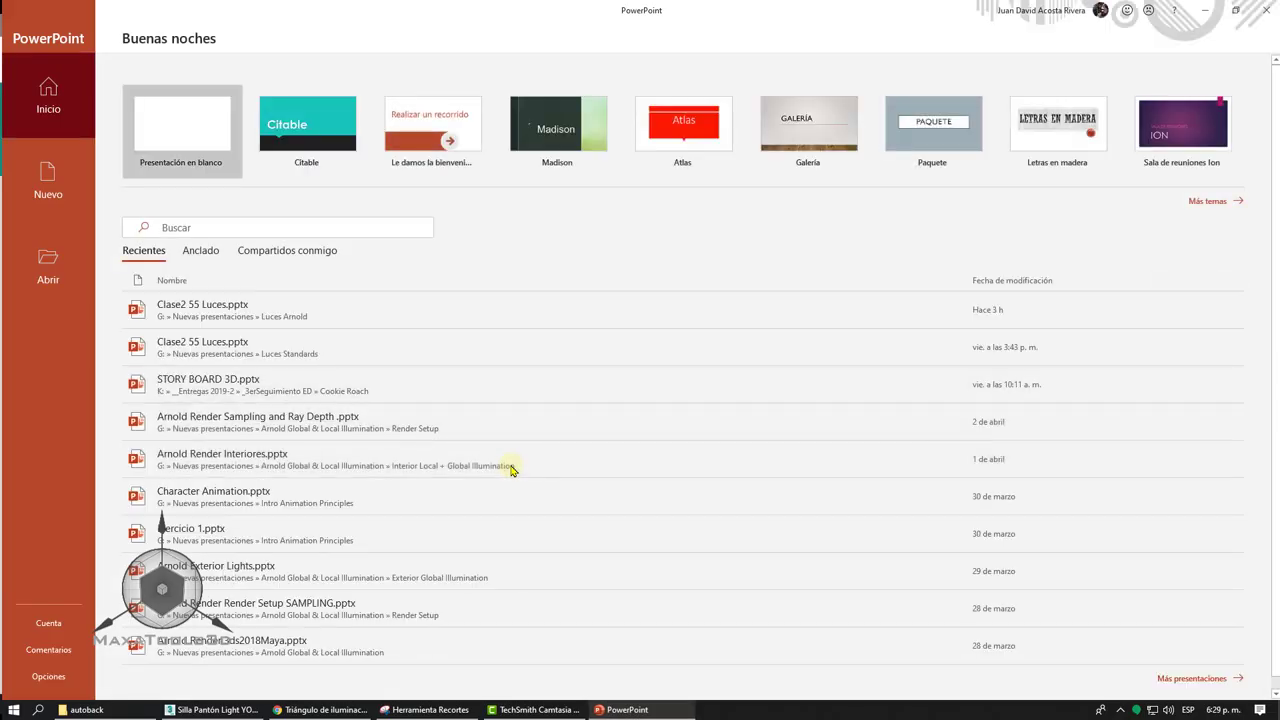
left_click(186, 138)
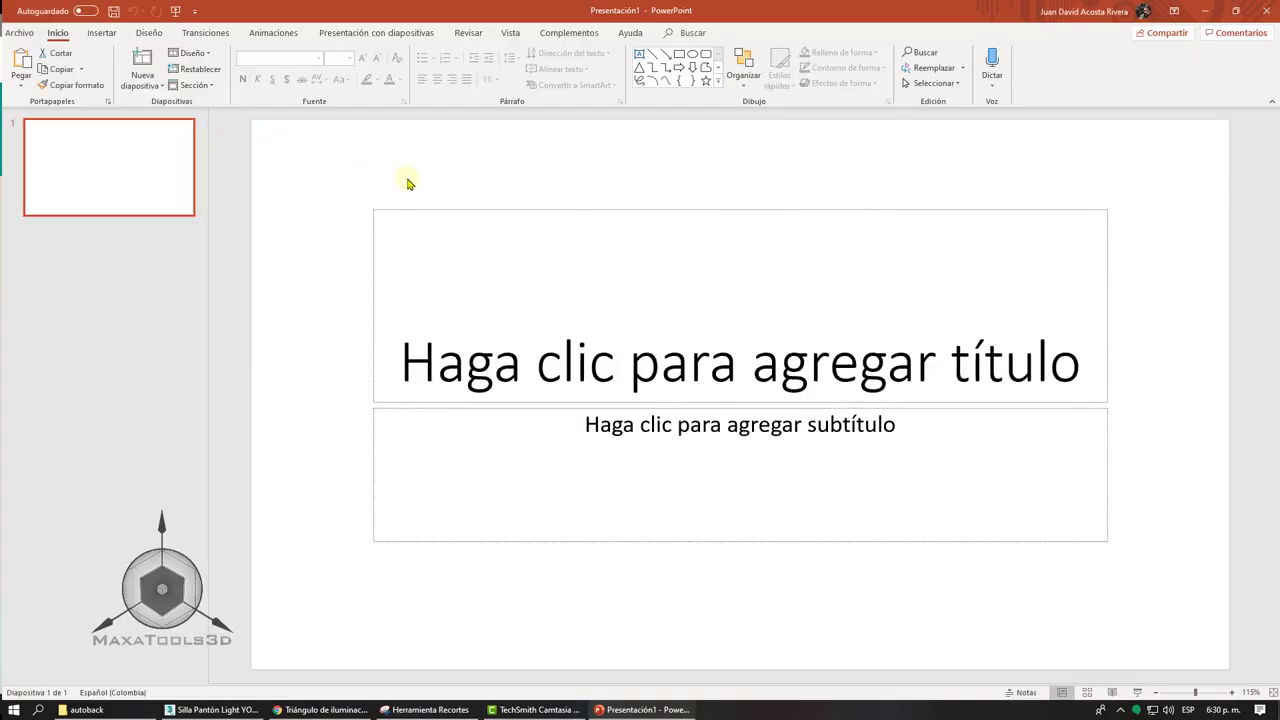
left_click(384, 211)
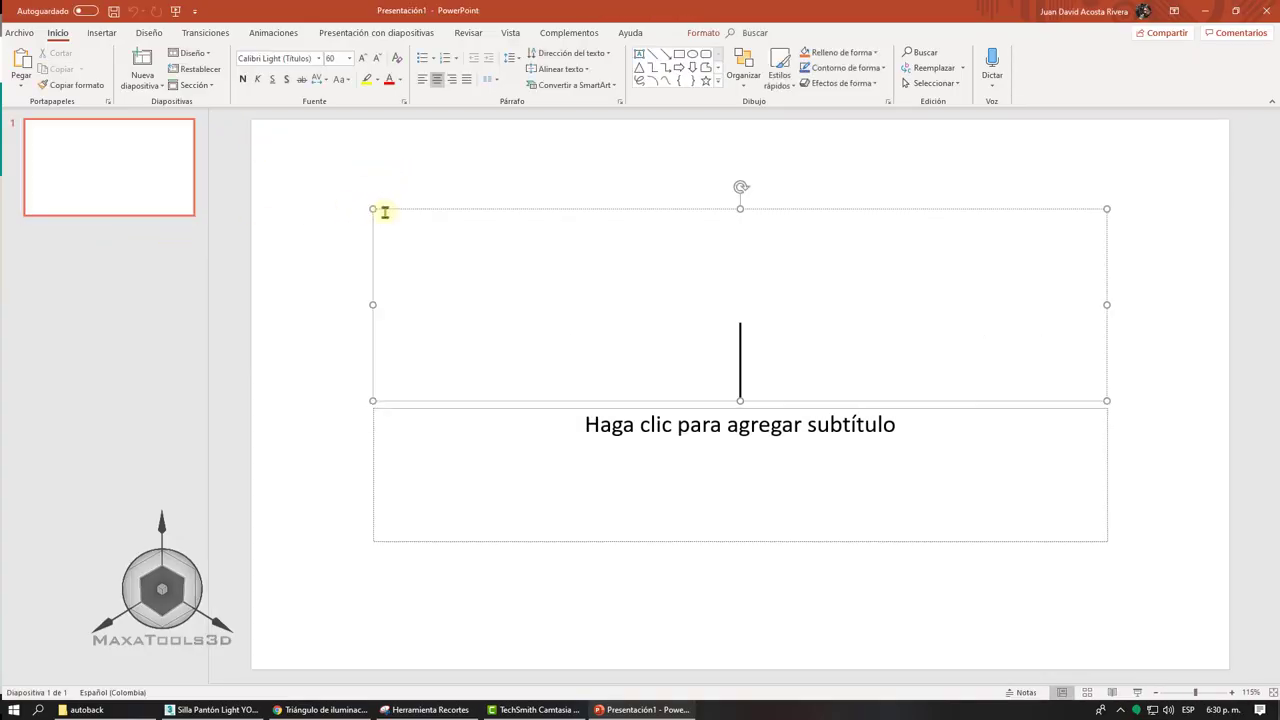
left_click(398, 203)
key("Delete")
left_click(397, 406)
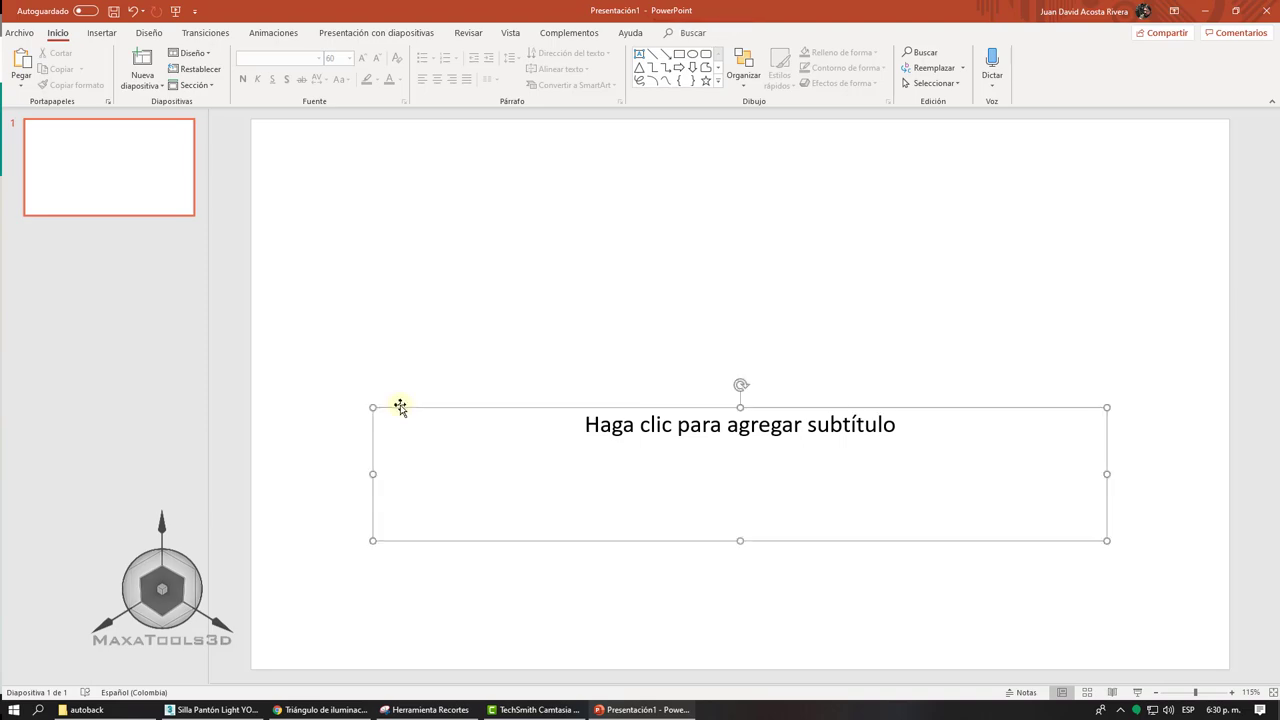
key("Delete")
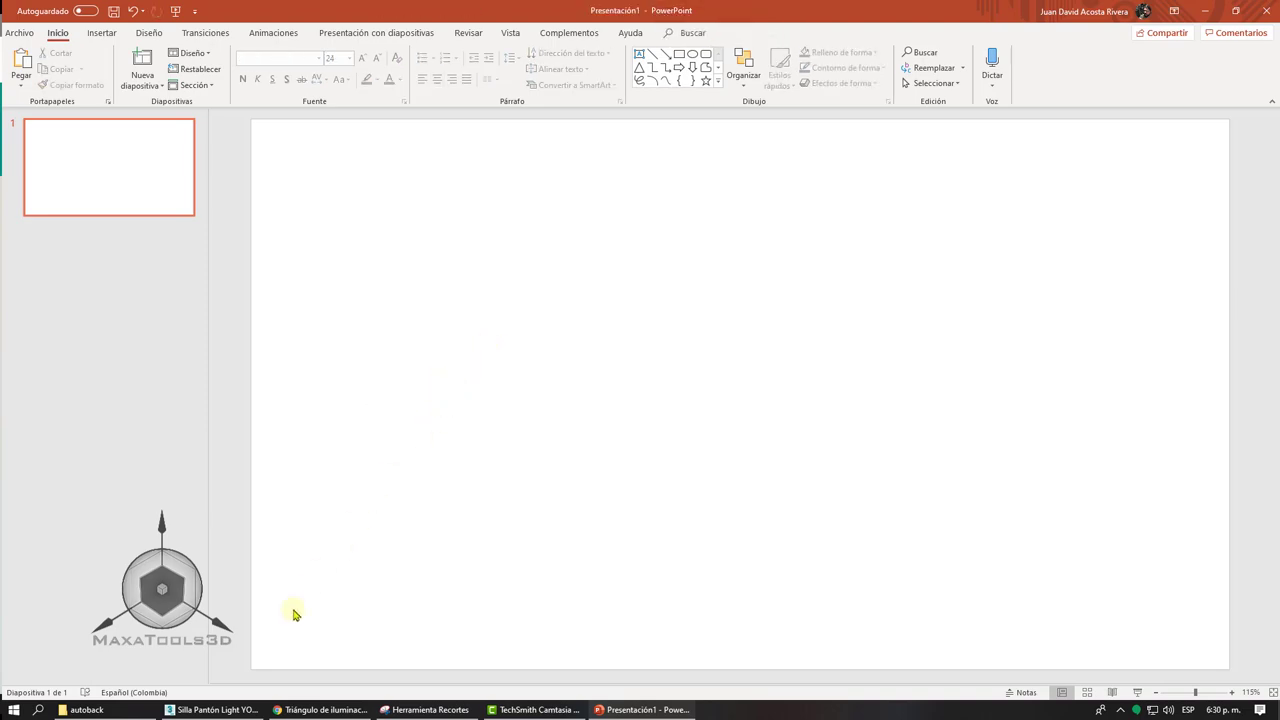
left_click(218, 710)
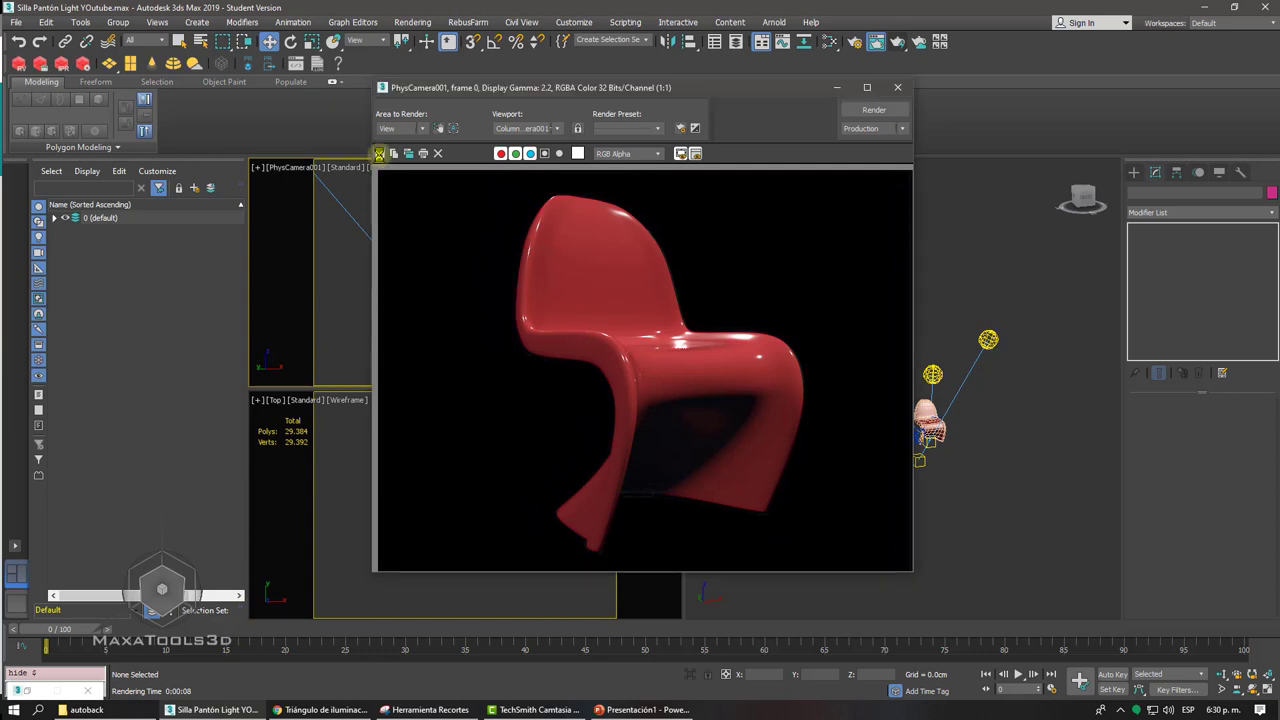
- Save the chair render as PNG 'Panton 3', RGB 48-bit with alpha channel
left_click(380, 153)
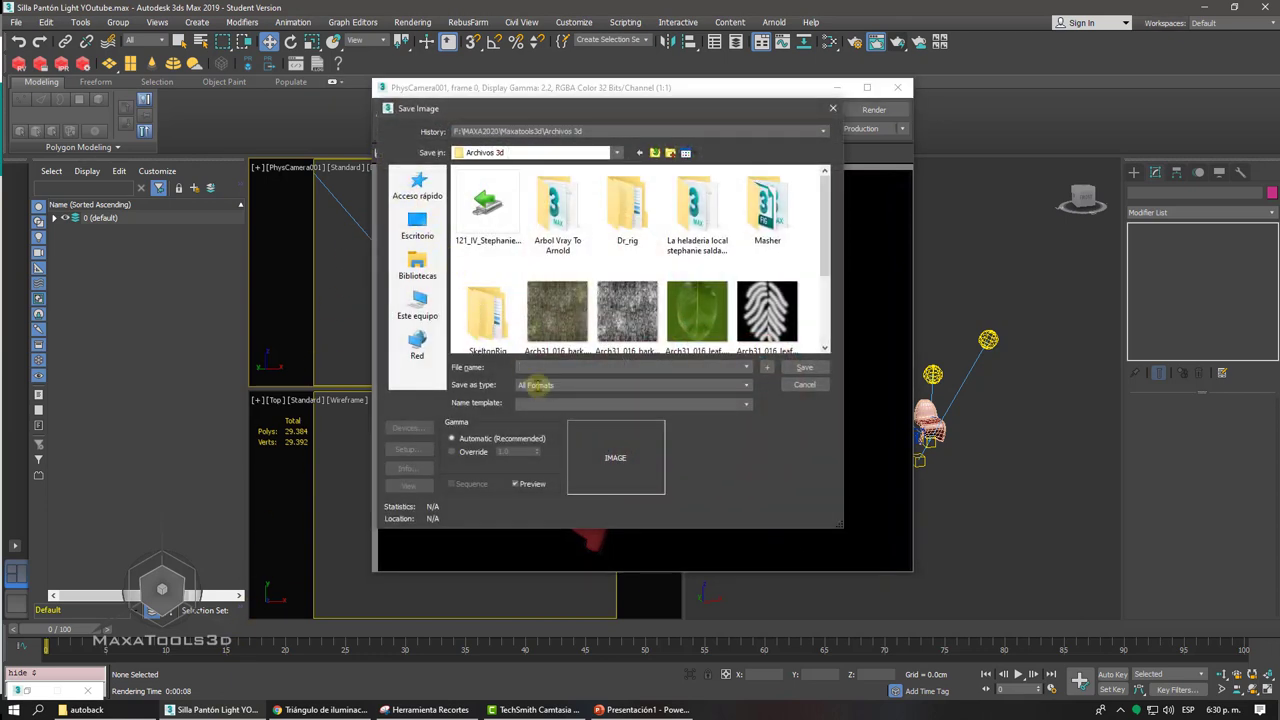
left_click(536, 386)
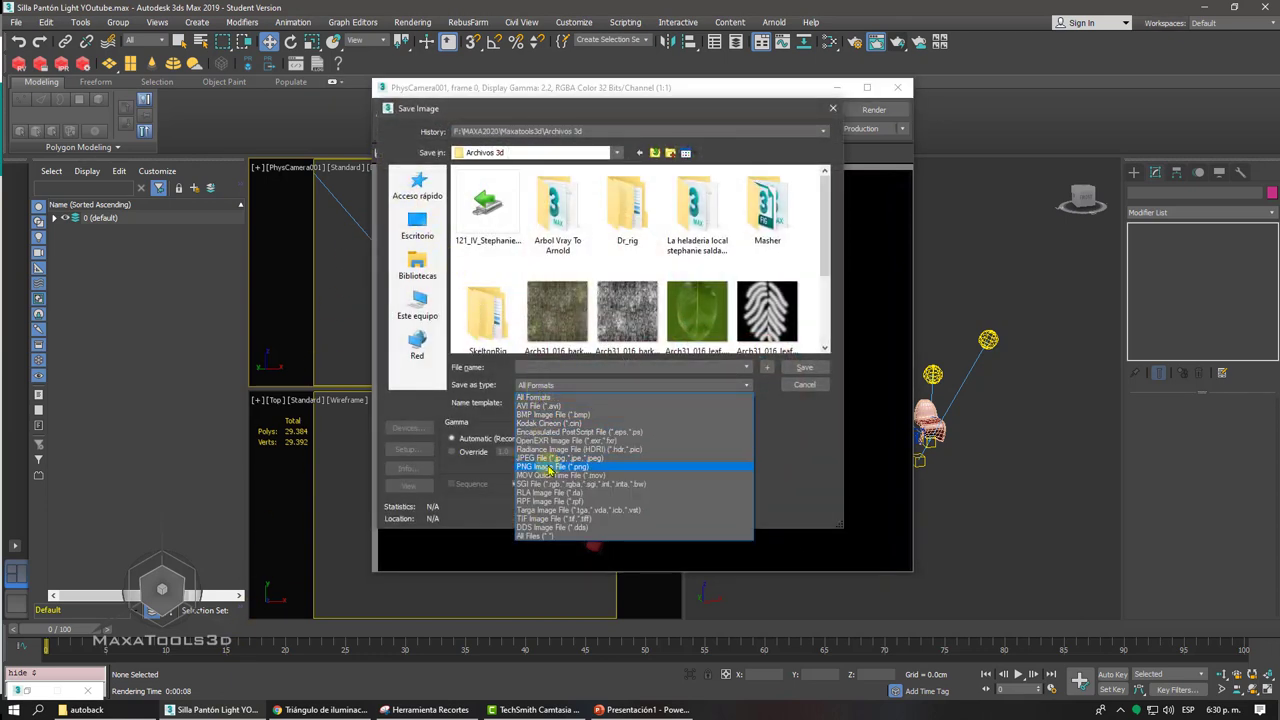
left_click(552, 466)
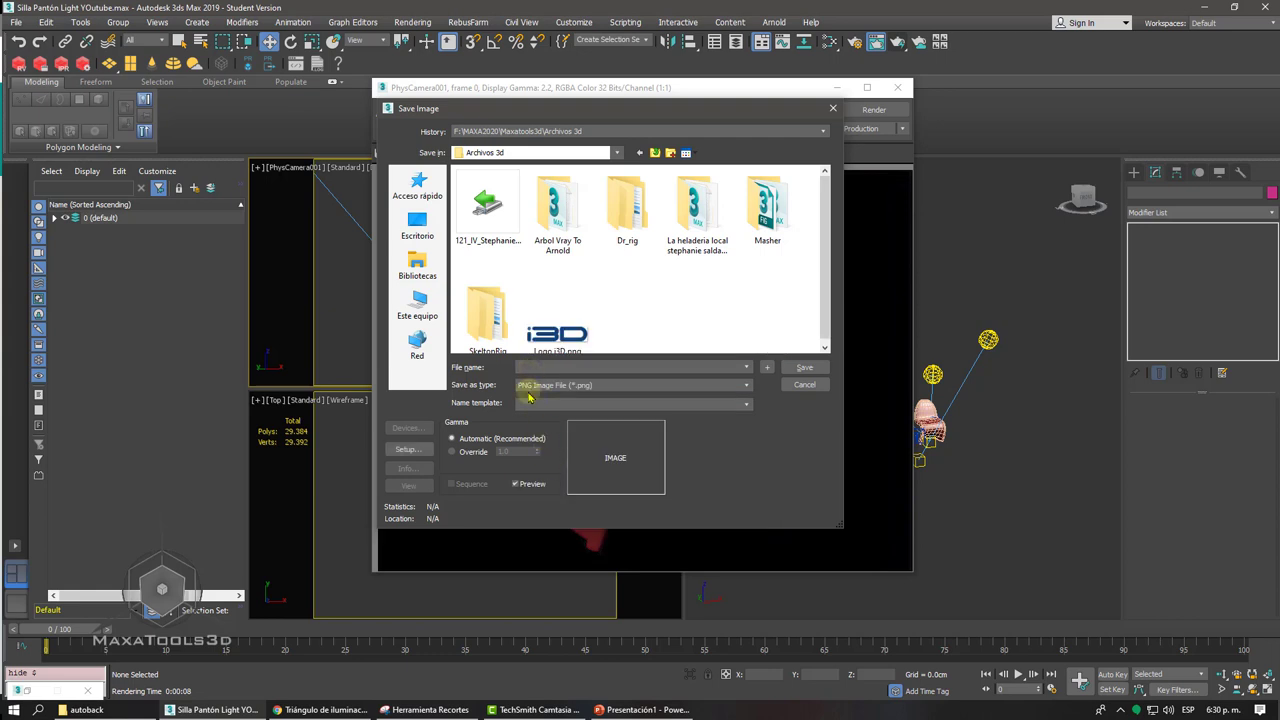
type("Panto 3")
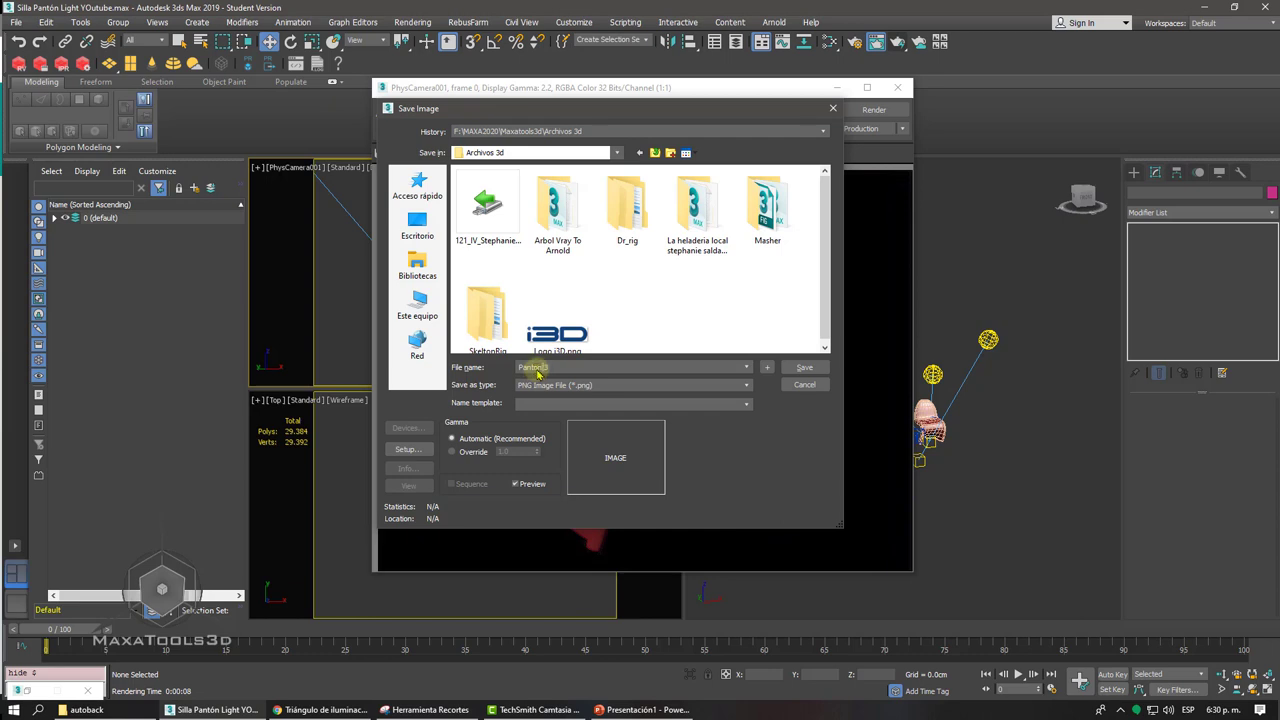
left_click(807, 368)
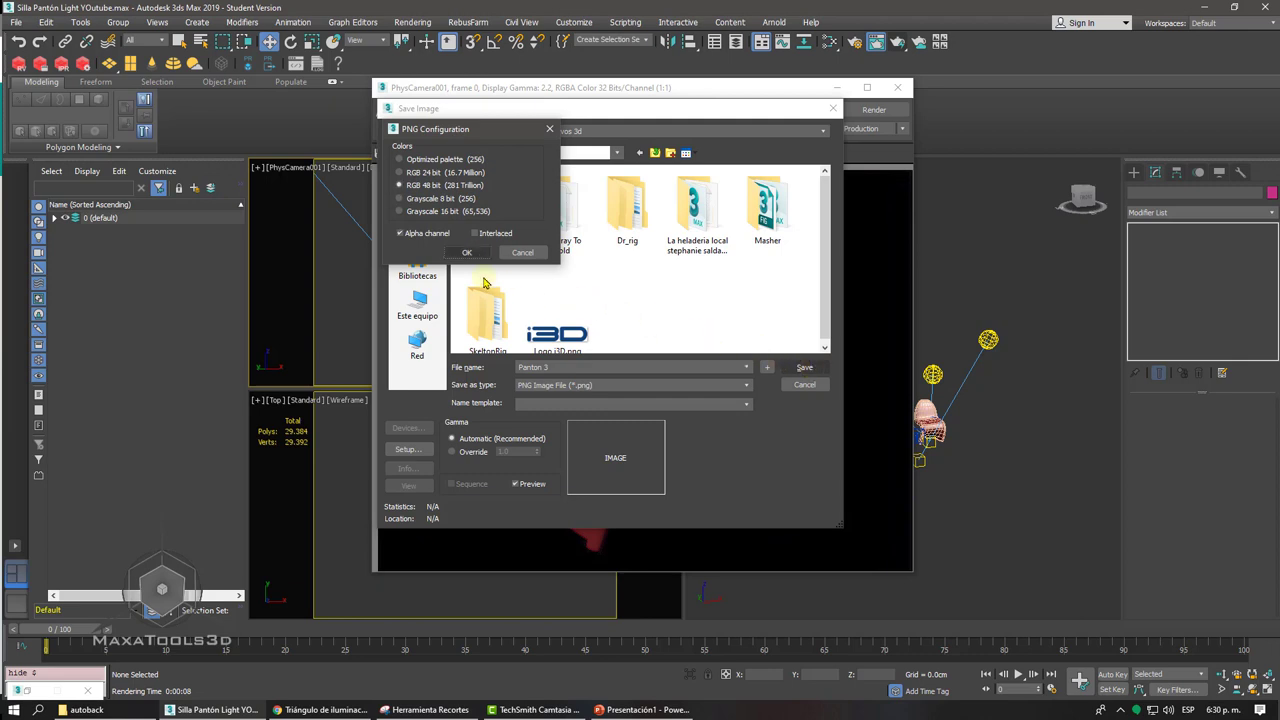
left_click(466, 252)
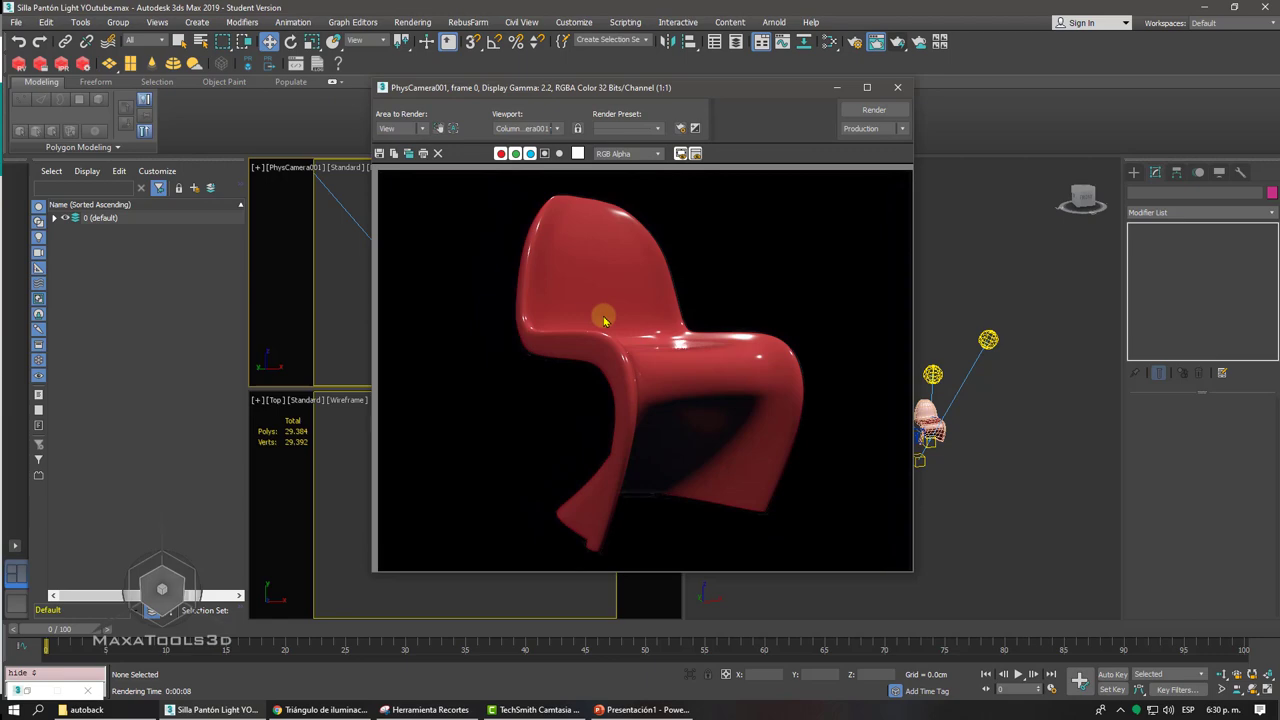
left_click(100, 710)
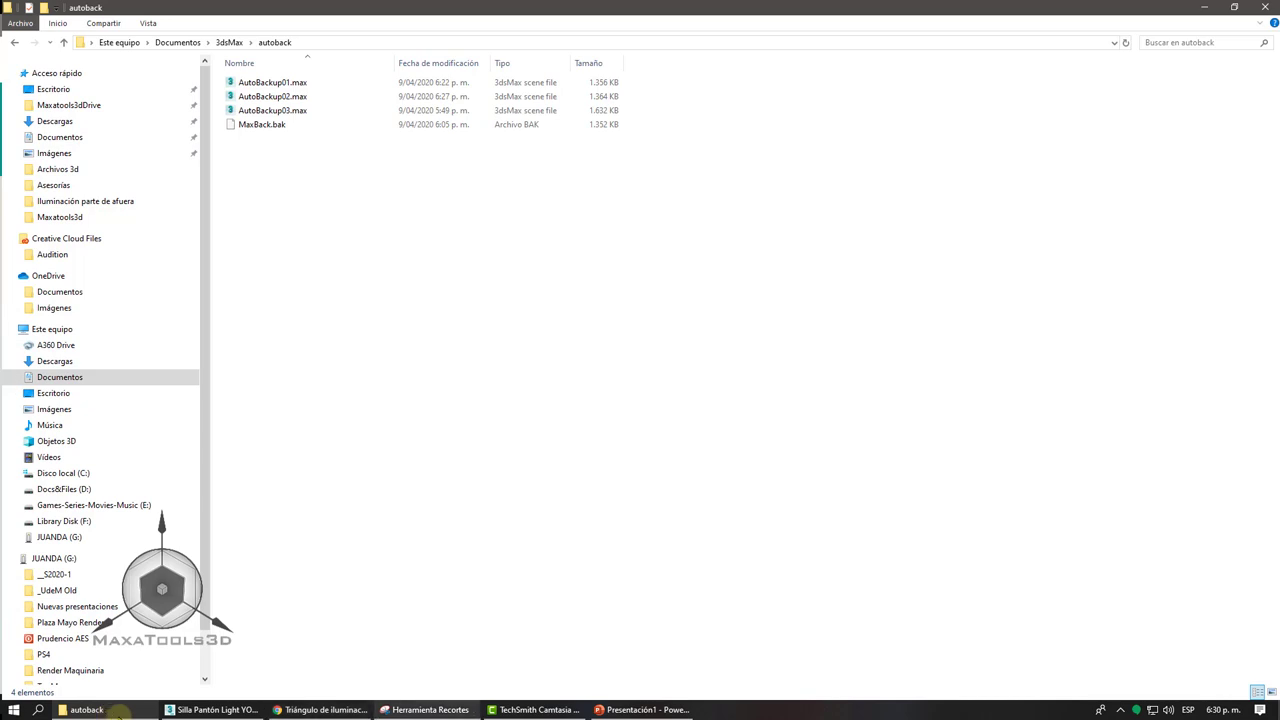
- Bring up the Insert > Pictures dialog in the PowerPoint presentation
left_click(640, 710)
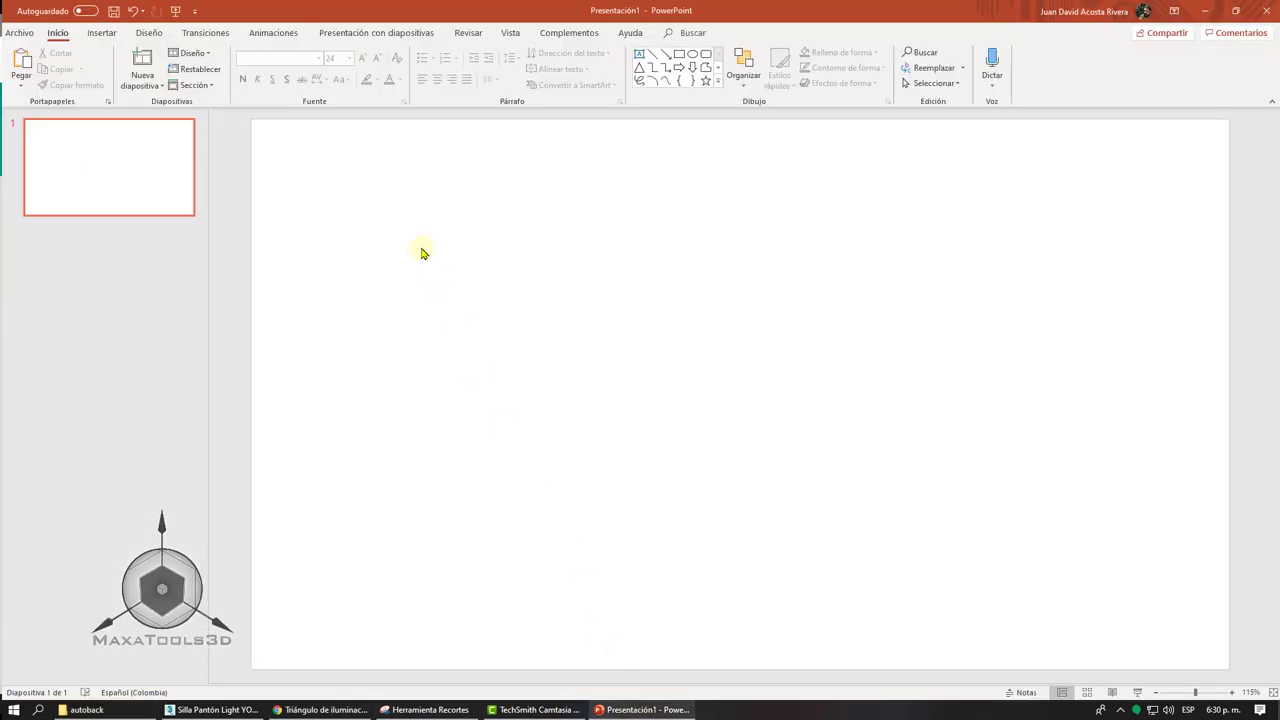
left_click(12, 33)
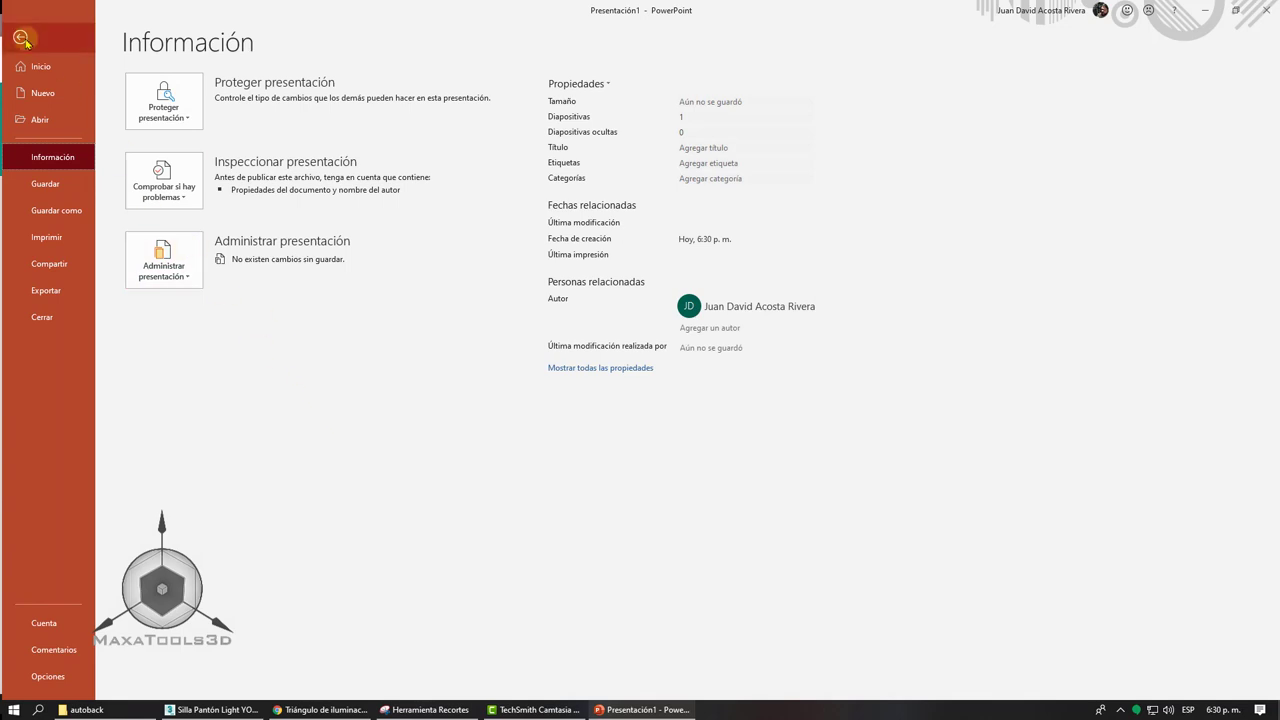
key("Escape")
left_click(102, 34)
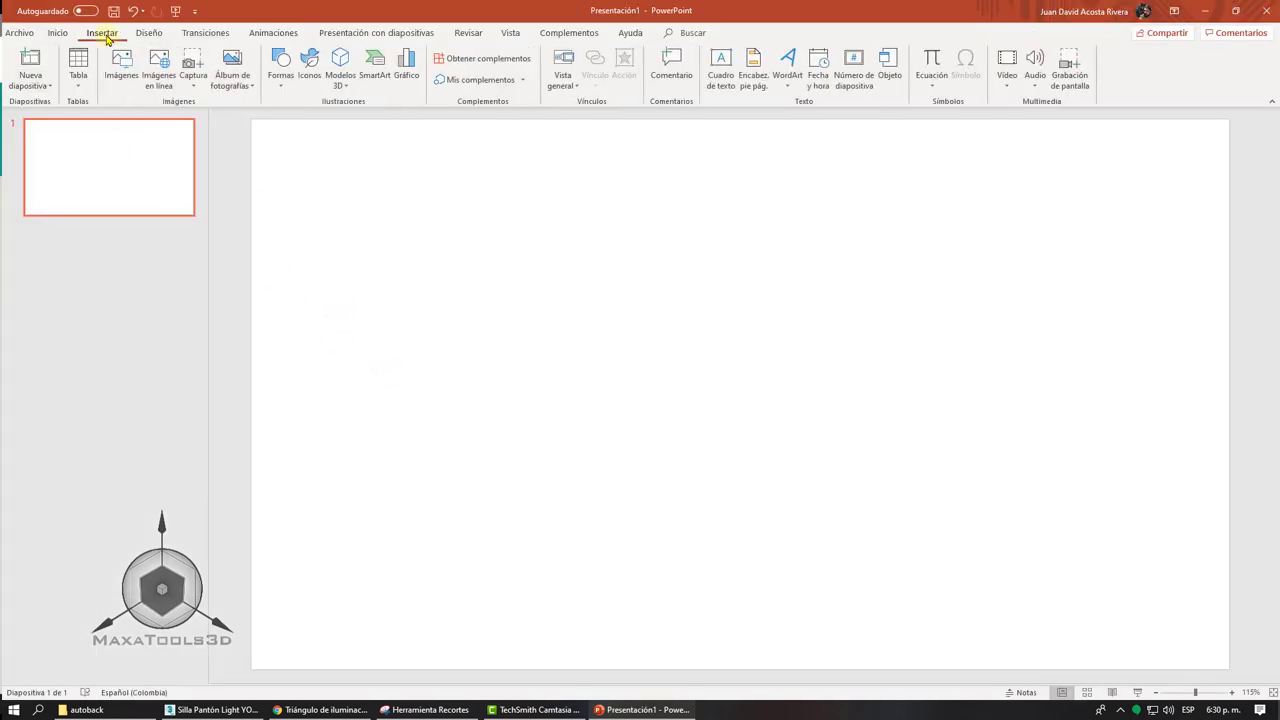
left_click(124, 66)
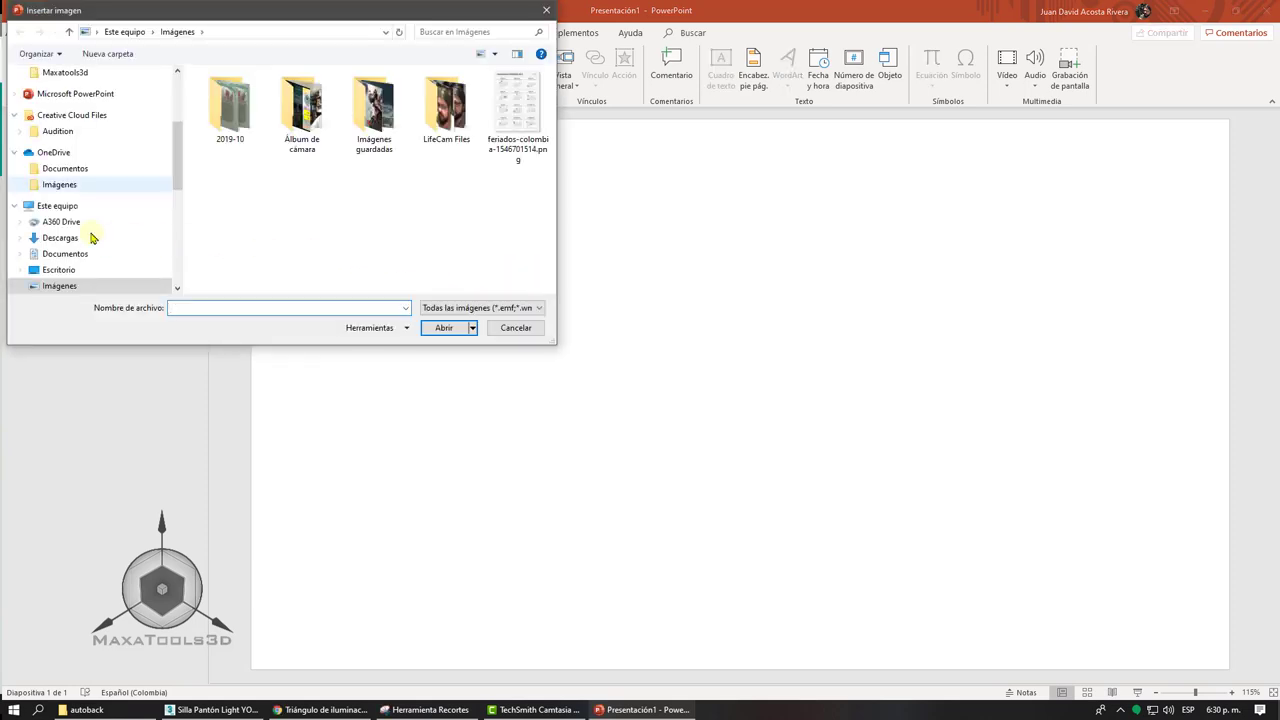
- Insert Panton 3.png from F:\MAXA2020\Maxatools3d\Archivos 3d onto the slide
scroll(93, 240, "down", 2)
scroll(90, 237, "down", 1)
scroll(91, 237, "down", 1)
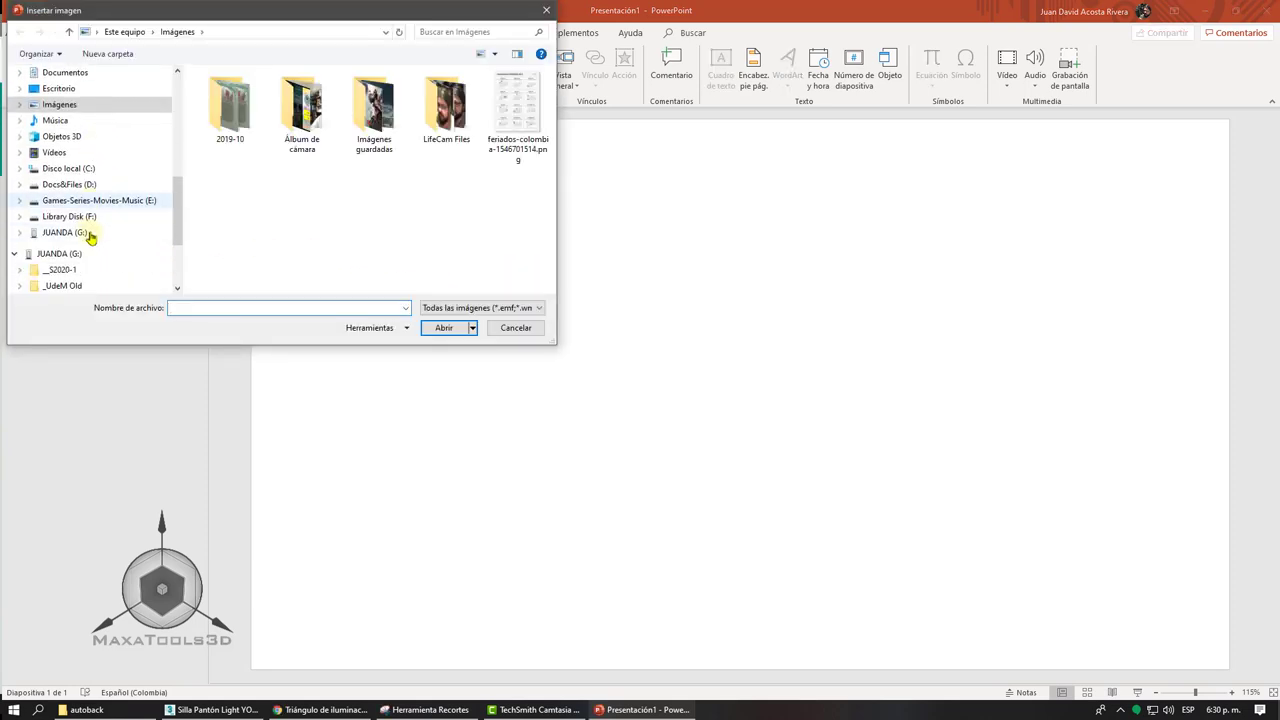
left_click(76, 220)
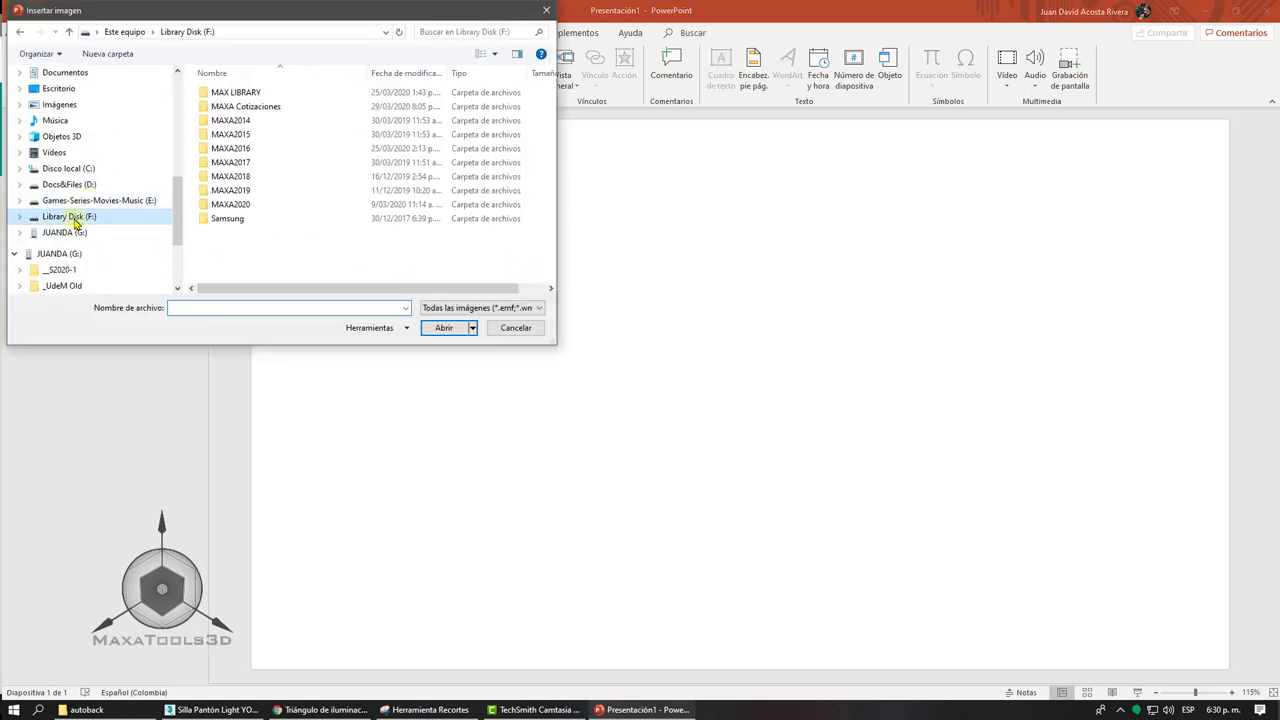
double_click(246, 204)
double_click(250, 122)
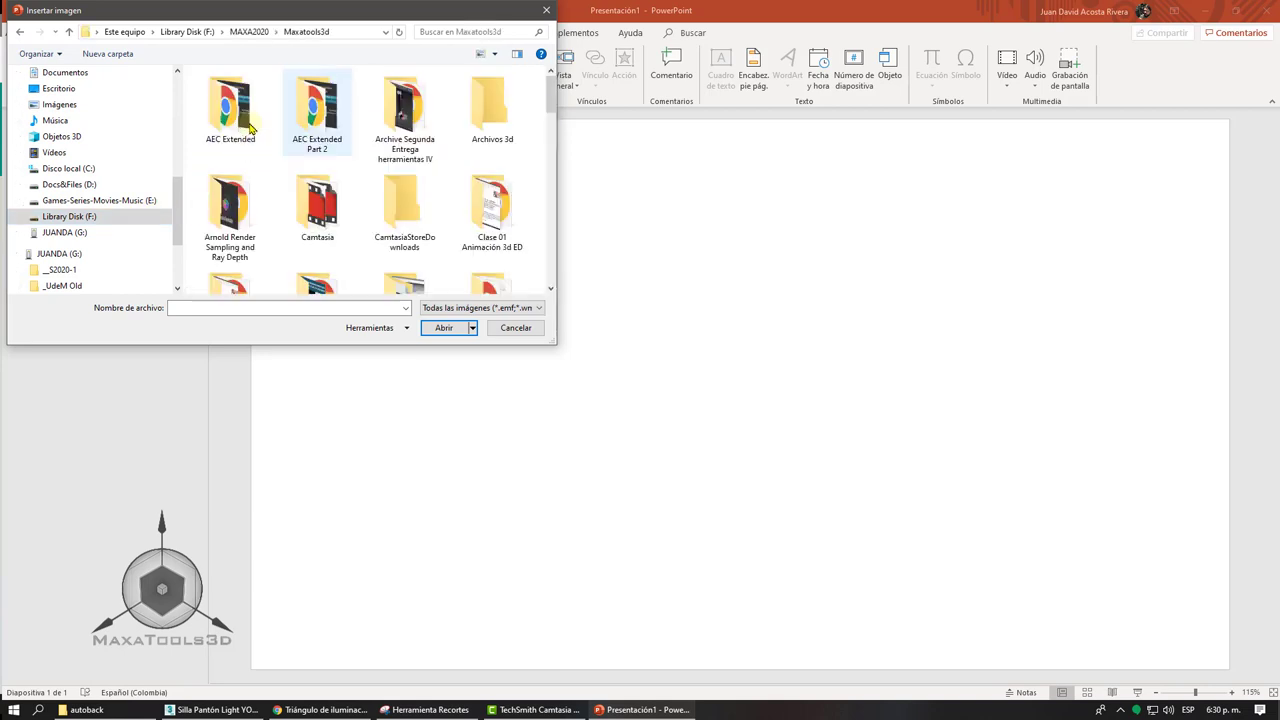
double_click(488, 112)
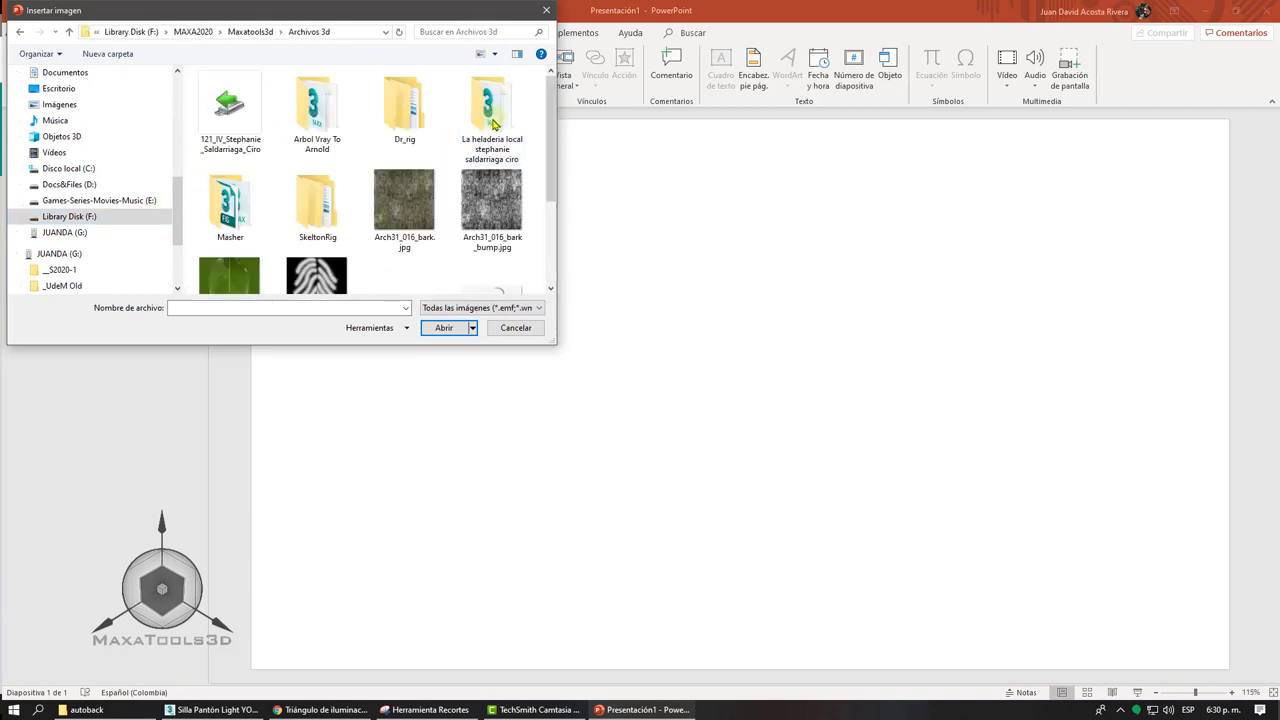
scroll(437, 203, "down", 2)
left_click(405, 250)
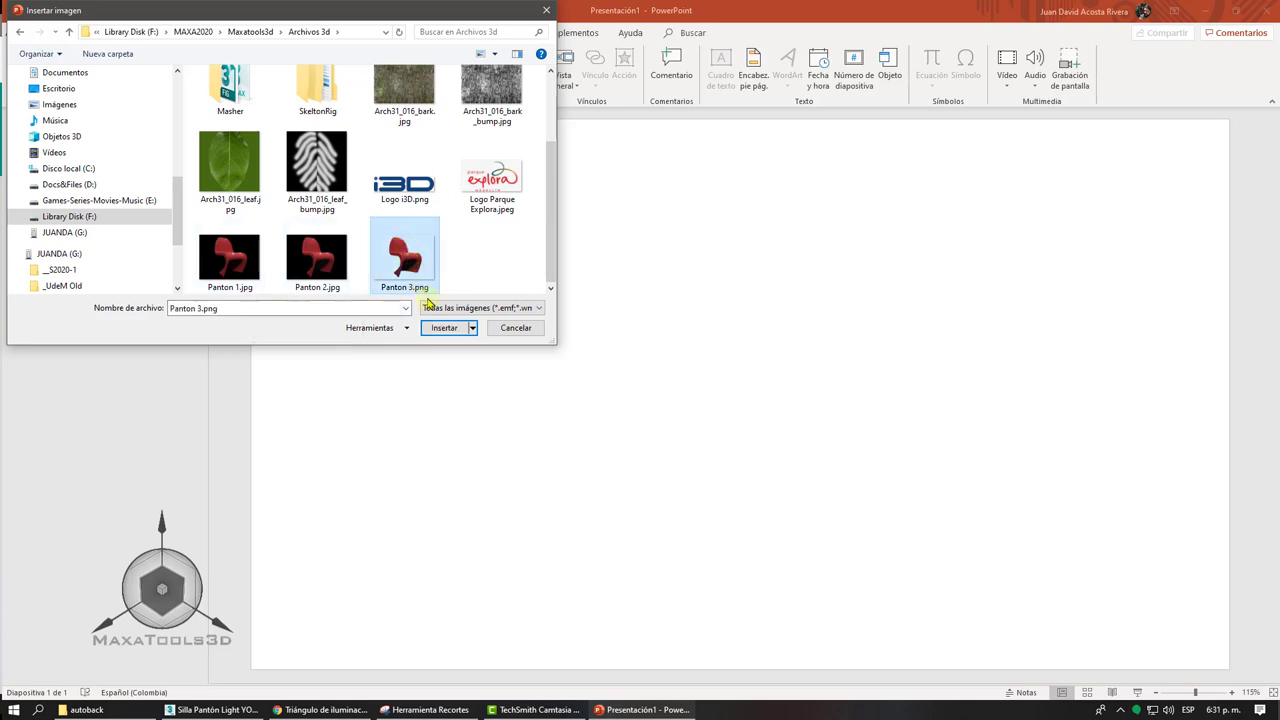
left_click(443, 327)
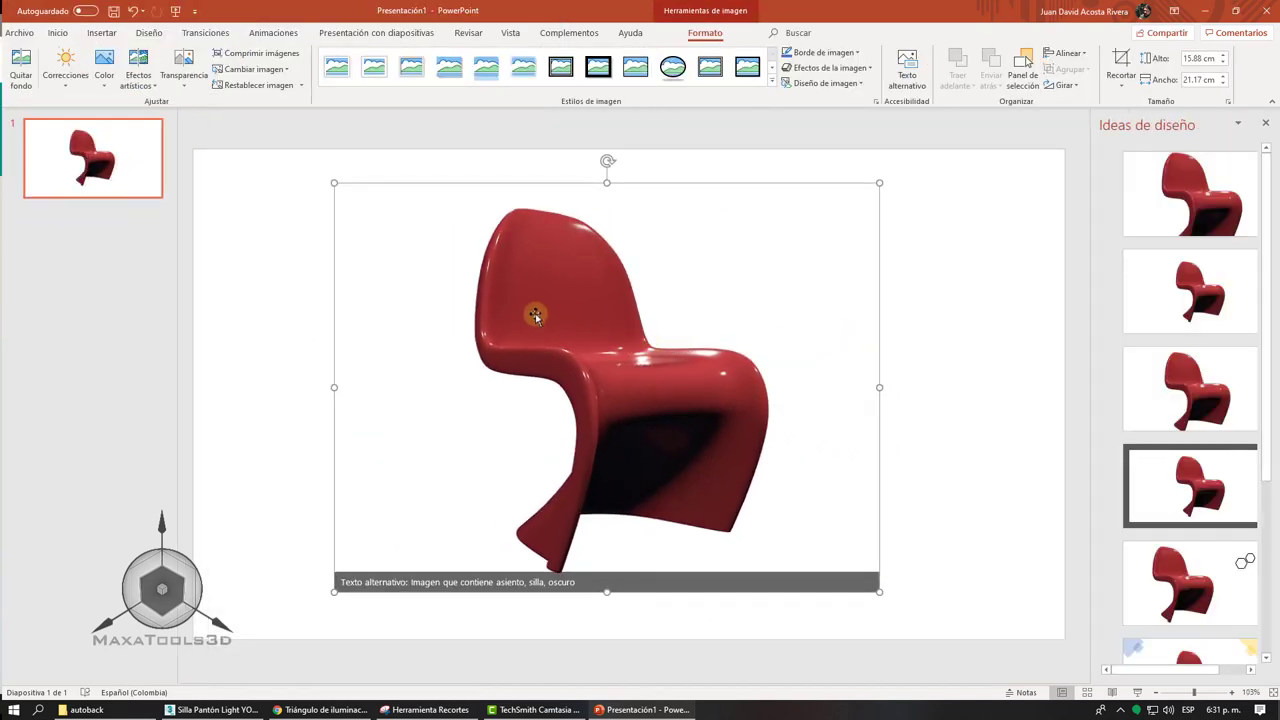
- Insert the Arch31_016_bark.jpg texture picture and move it to the left
left_click(303, 273)
double_click(538, 344)
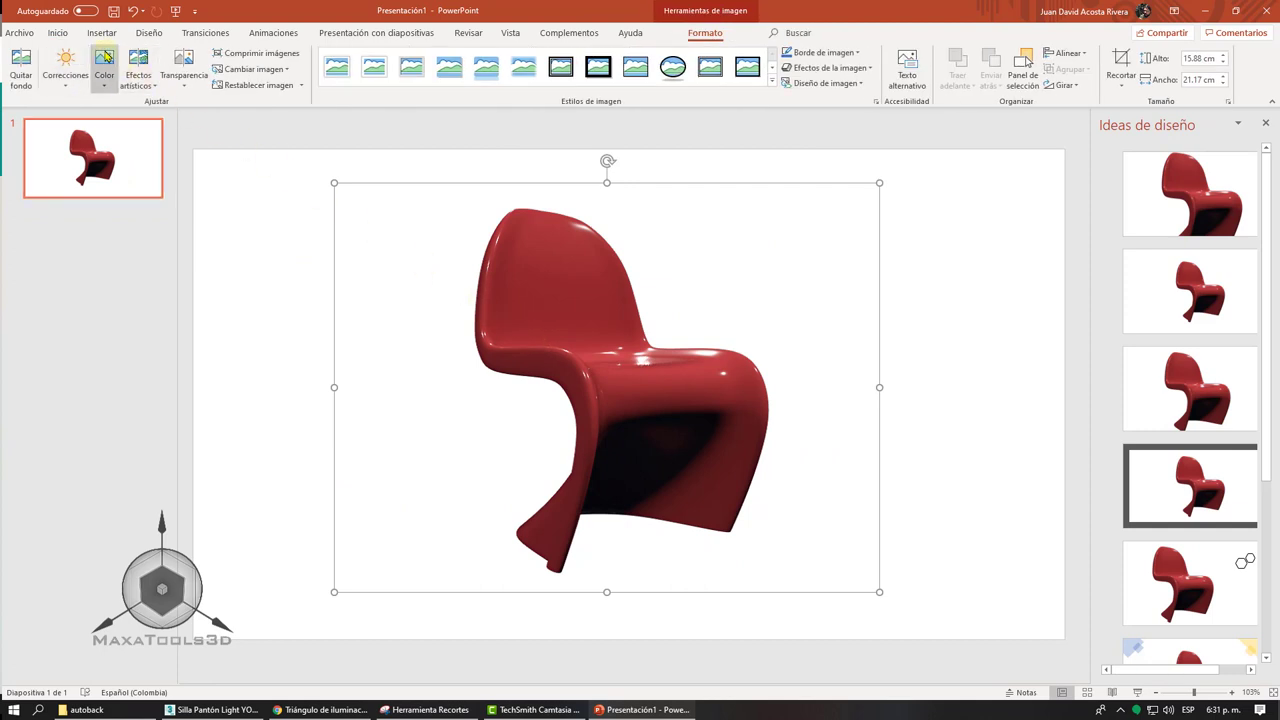
left_click(101, 32)
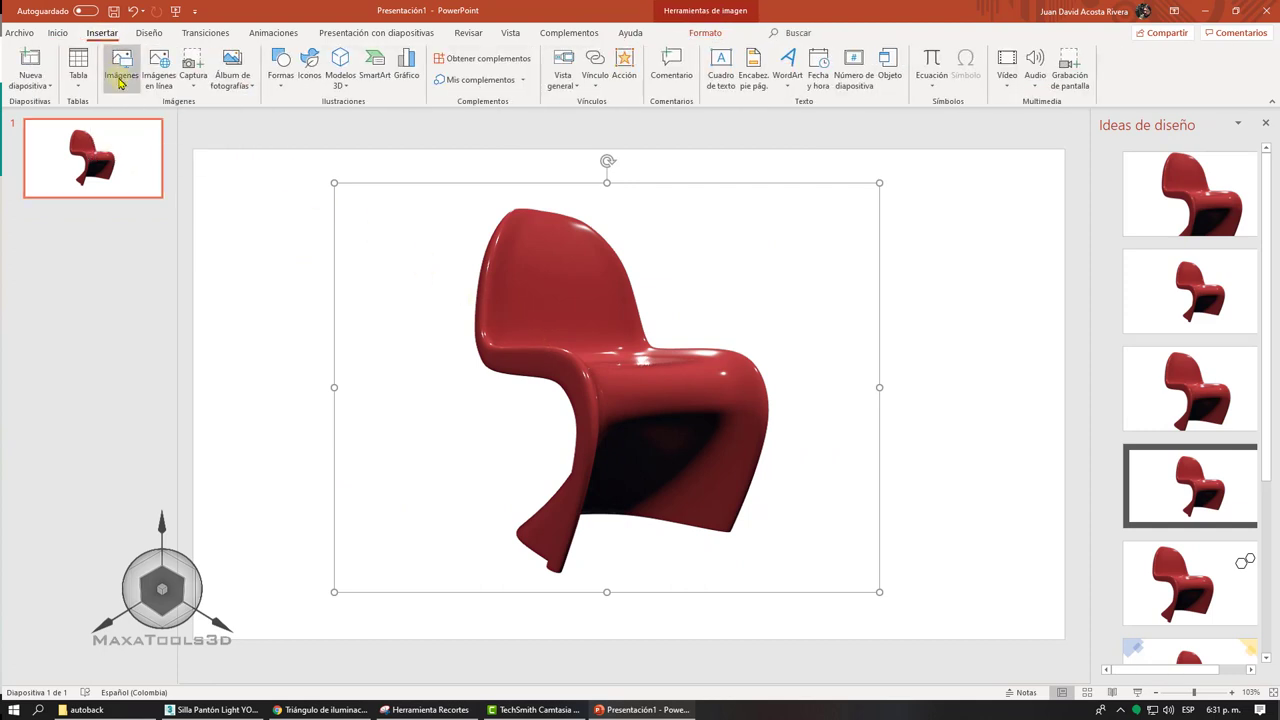
left_click(119, 80)
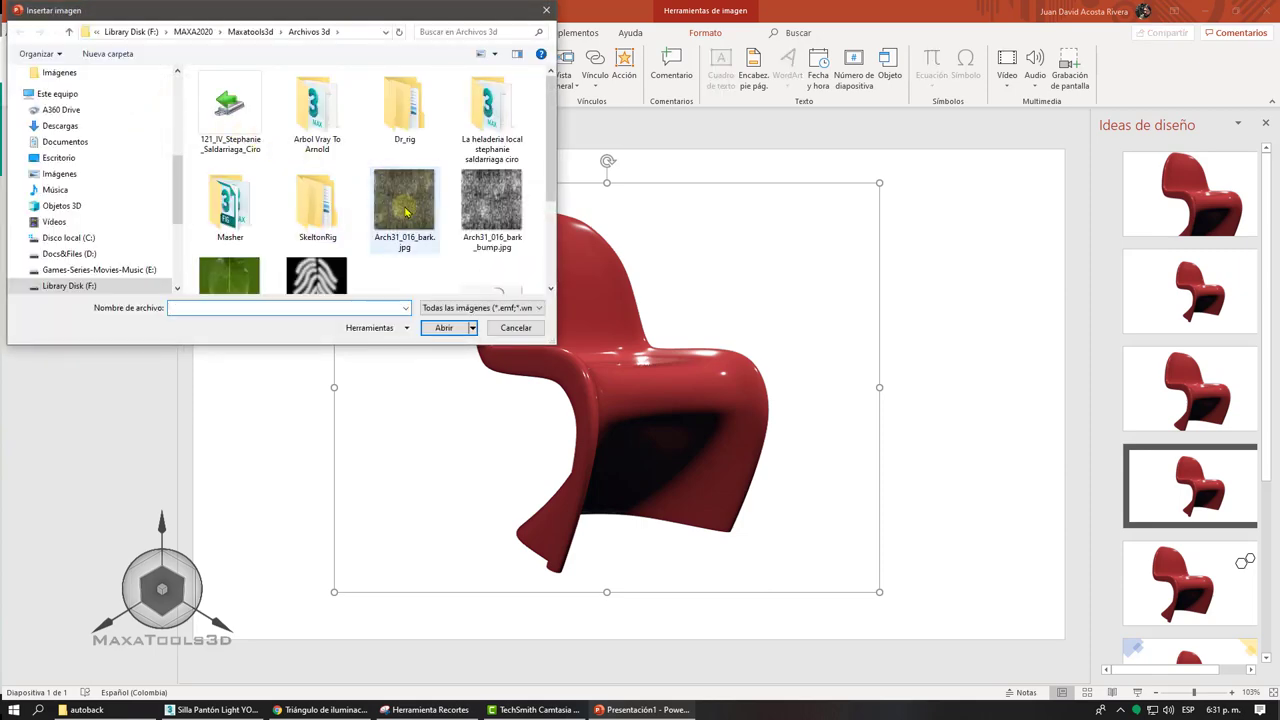
left_click(405, 211)
left_click(443, 327)
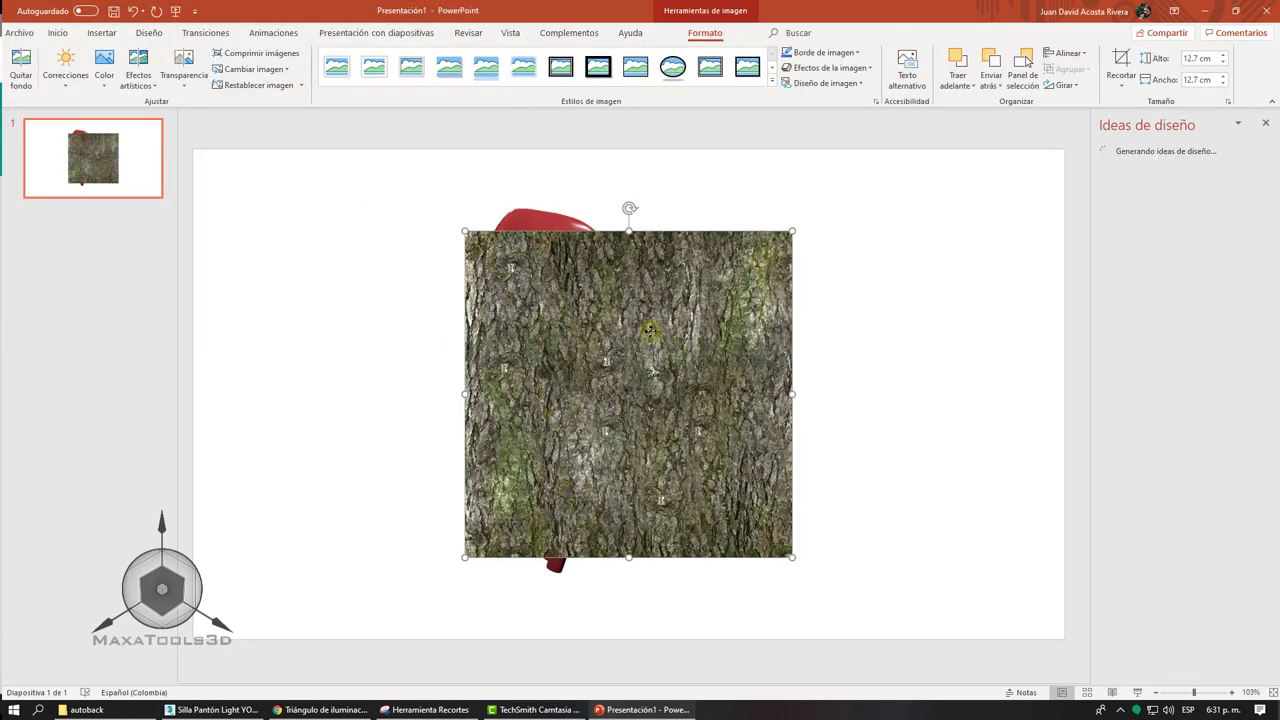
left_click_drag(649, 330, 513, 330)
- Bring the red chair picture in front of the bark and tilt it slightly
left_click(690, 380)
right_click(715, 384)
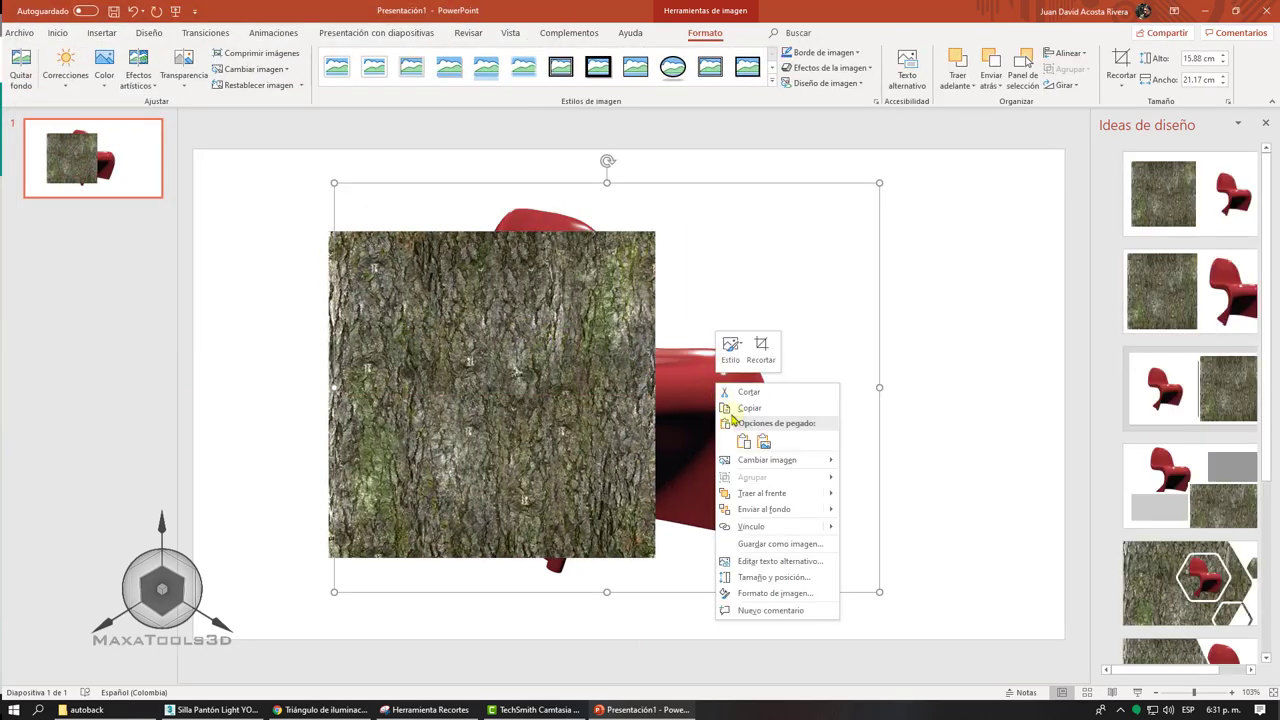
left_click(760, 493)
left_click(531, 394)
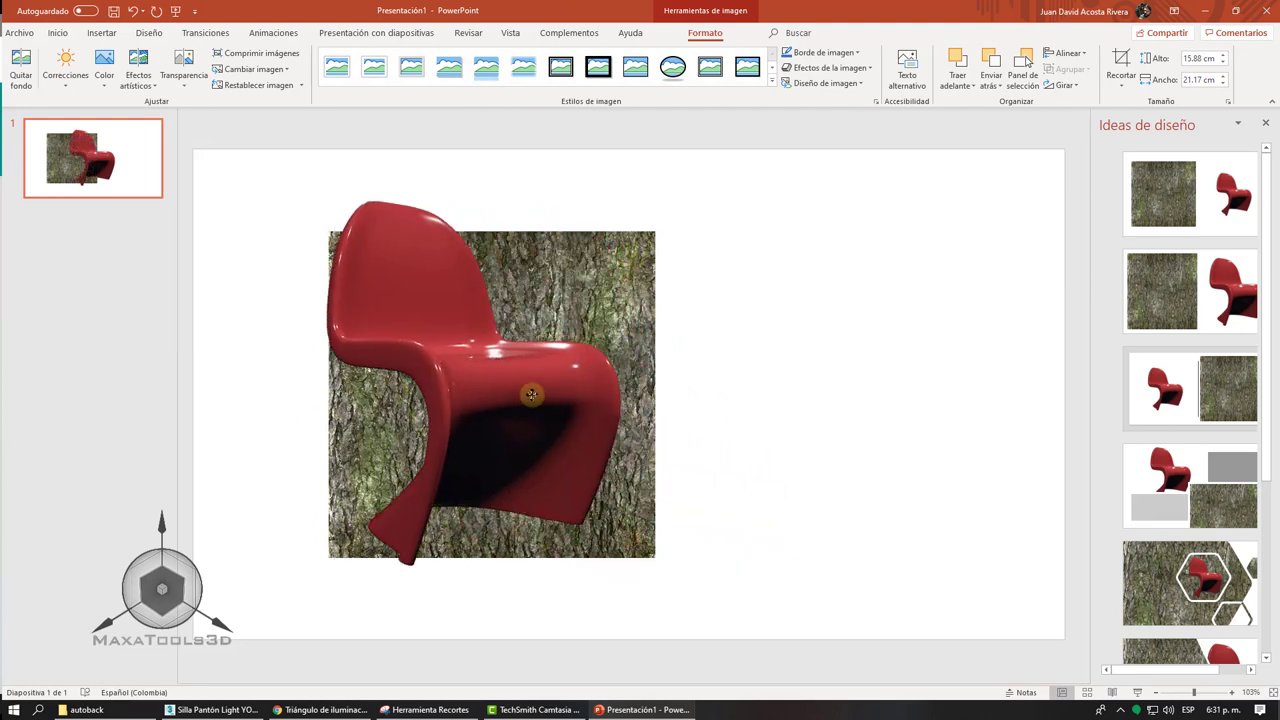
left_click_drag(531, 394, 536, 397)
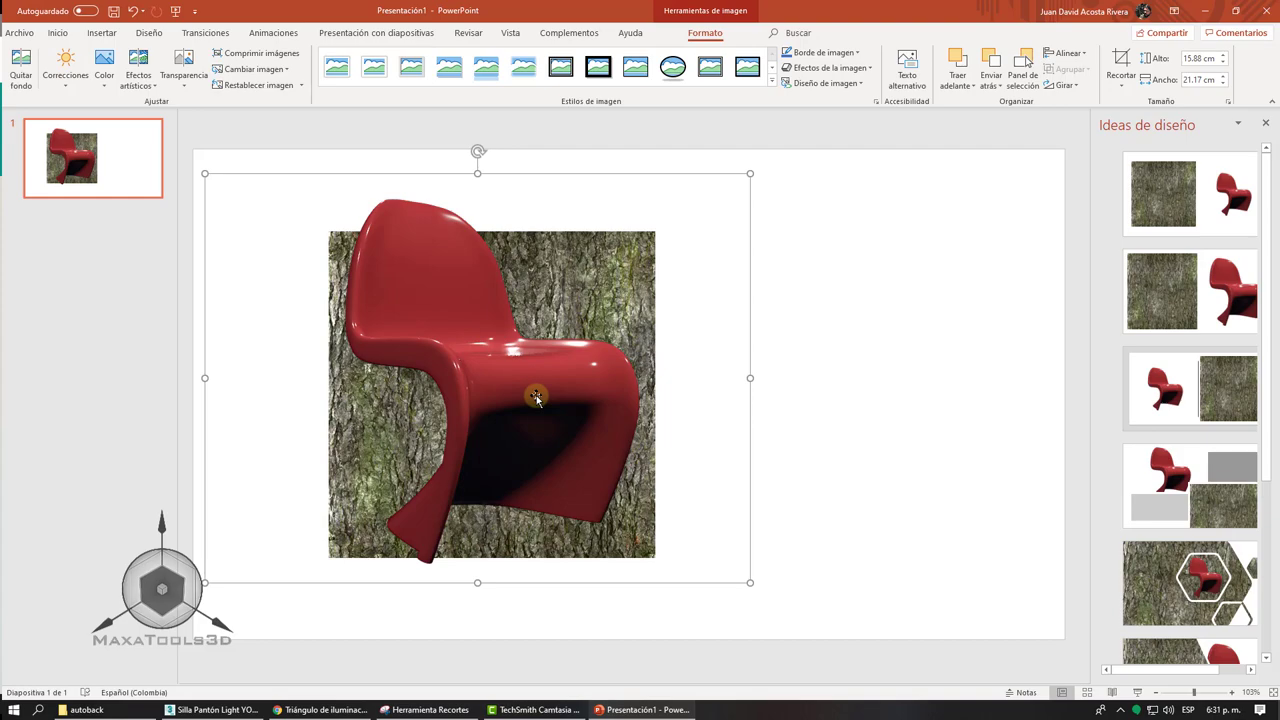
- Return to 3ds Max and reposition the rendered frame window at the top centre
left_click(213, 709)
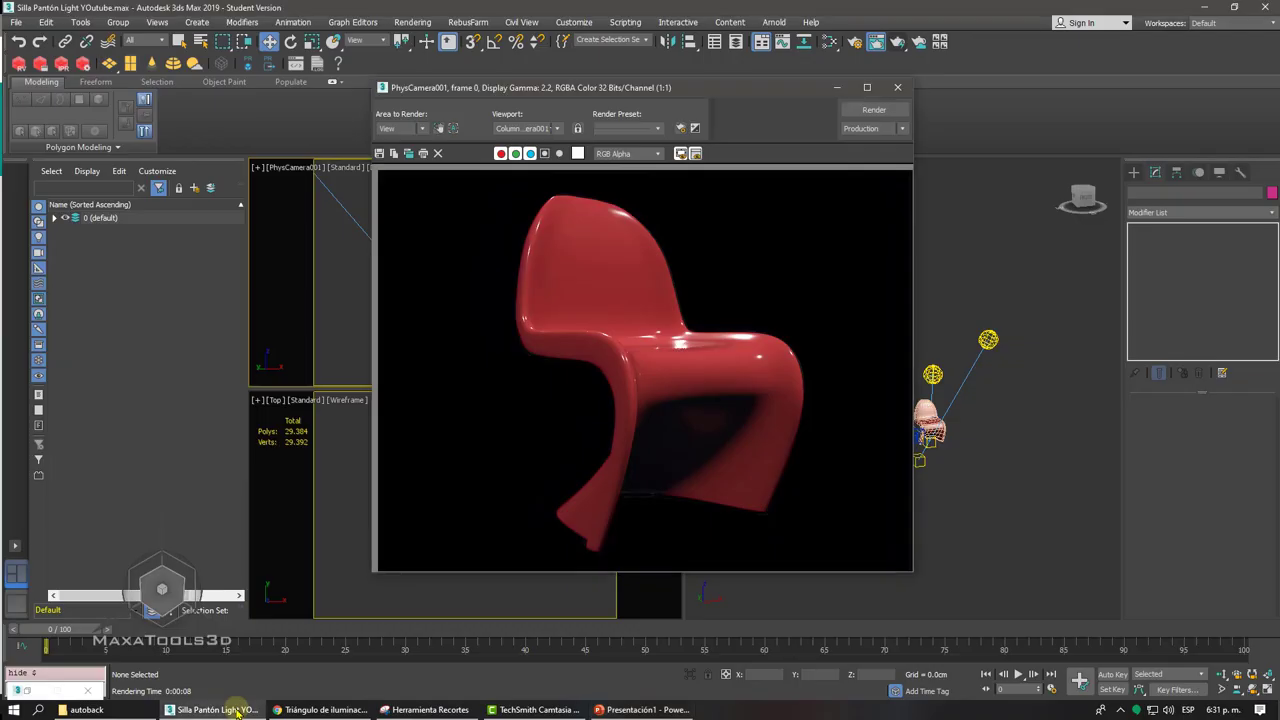
mouse_move(714, 87)
left_mouse_down()
mouse_move(374, 322)
mouse_move(397, 464)
mouse_move(415, 456)
left_mouse_up()
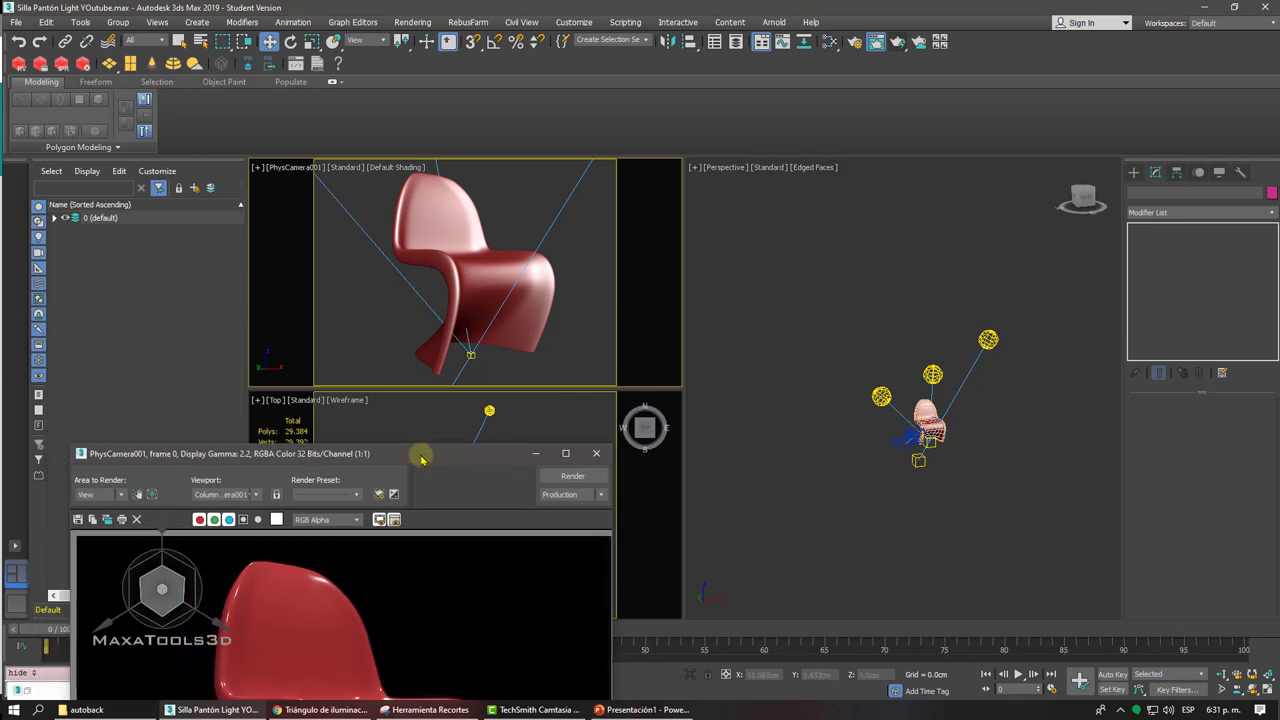
left_click_drag(457, 461, 815, 80)
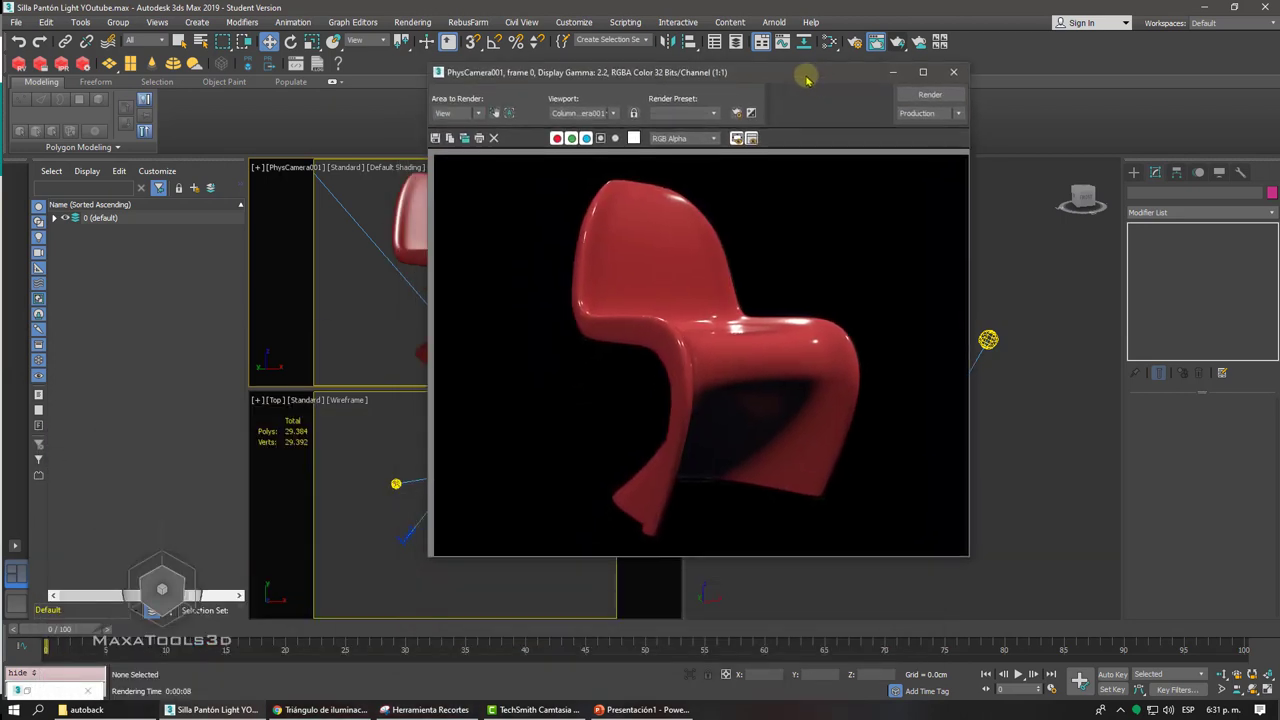
- Toggle the alpha and red channel displays of the chair render, then close its window
left_click(601, 139)
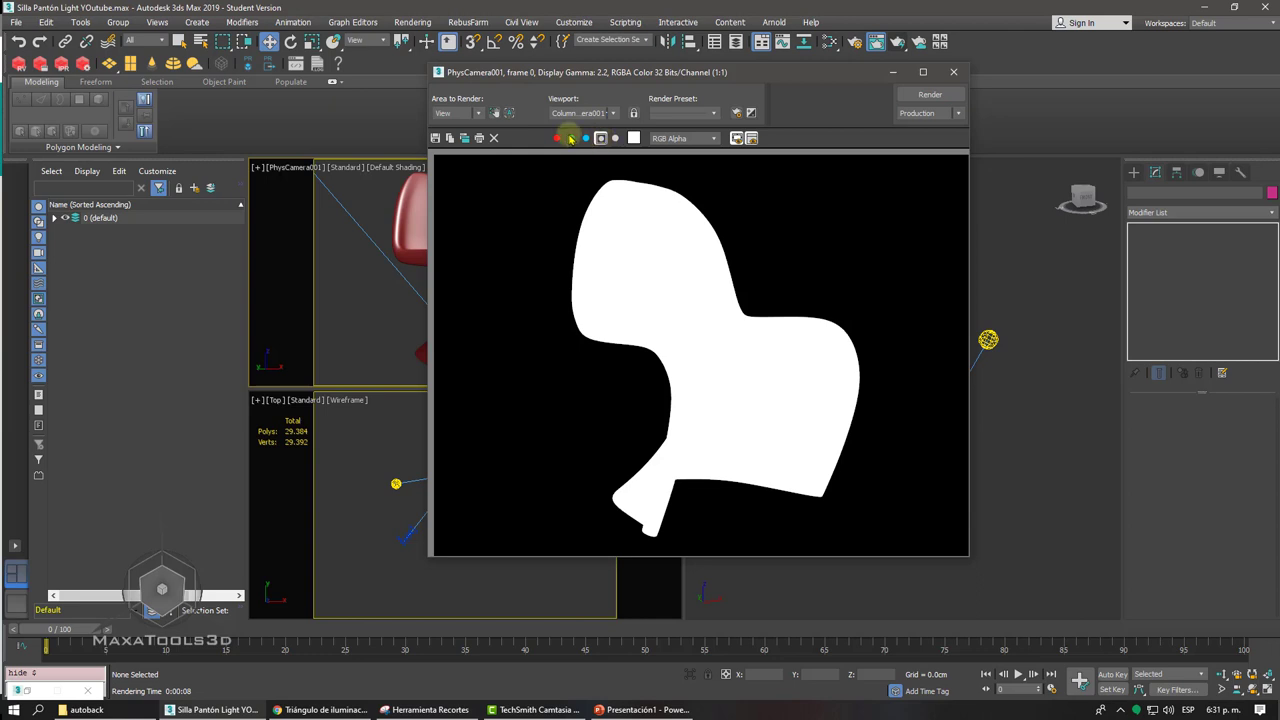
left_click(558, 137)
left_click(556, 139)
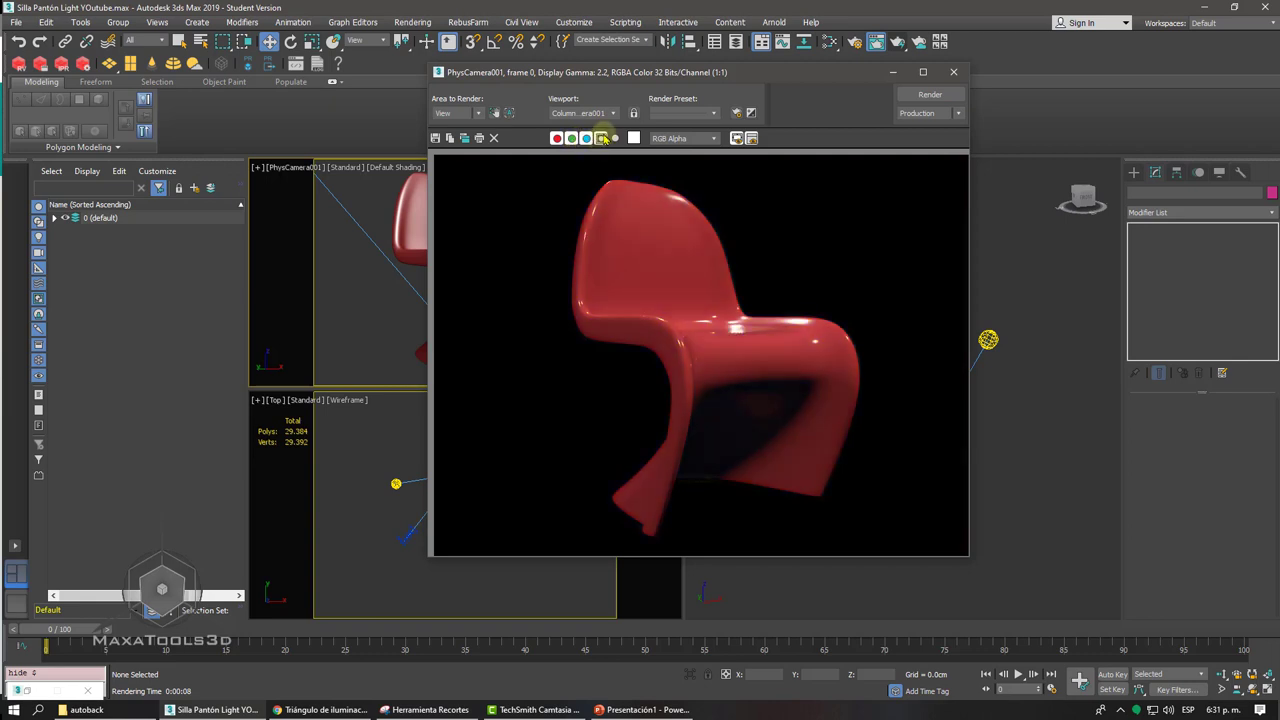
left_click(603, 138)
left_click(603, 138)
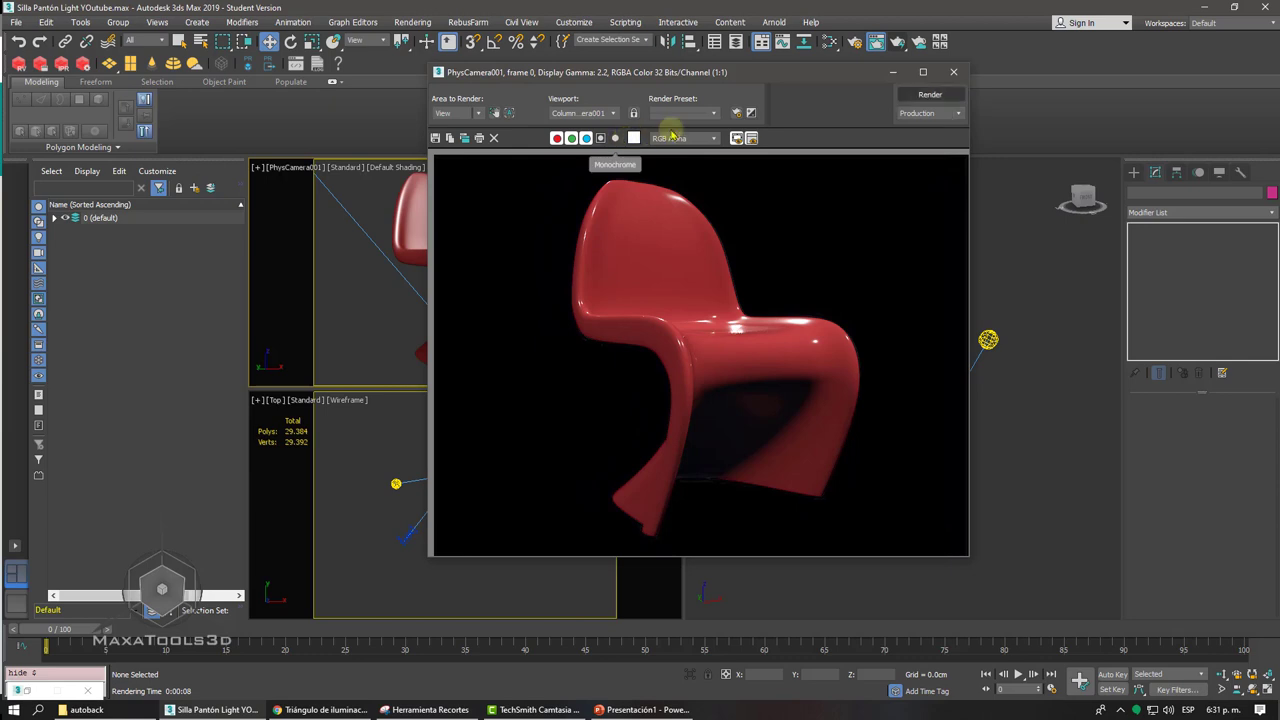
left_click(953, 72)
- Unhide the Fondo Sinfin backdrop from the expanded layer 0
left_click(55, 218)
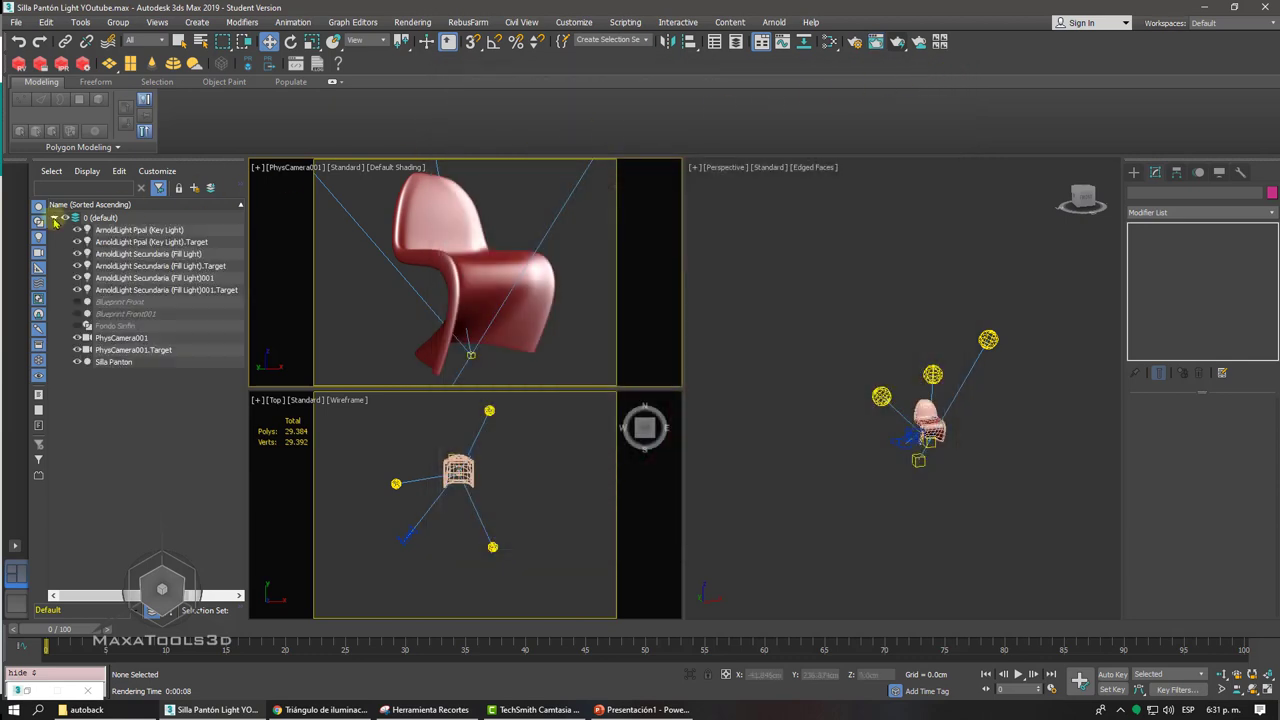
left_click(77, 326)
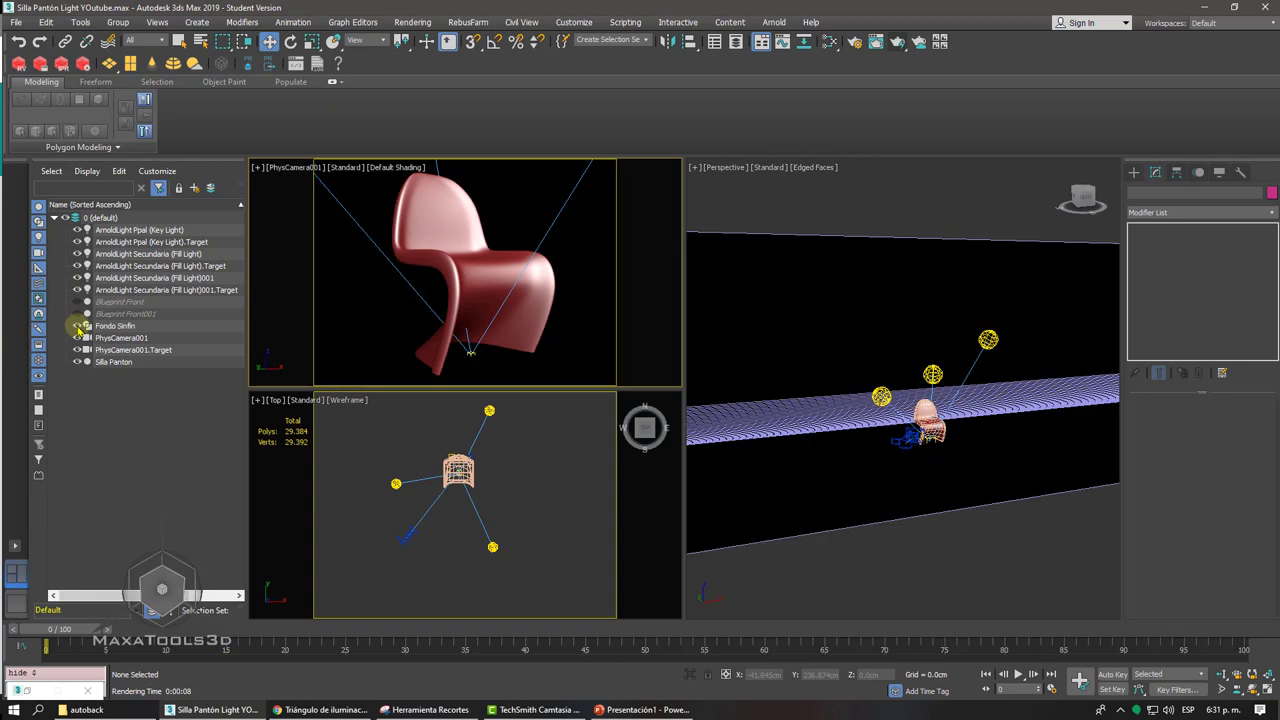
left_click(828, 42)
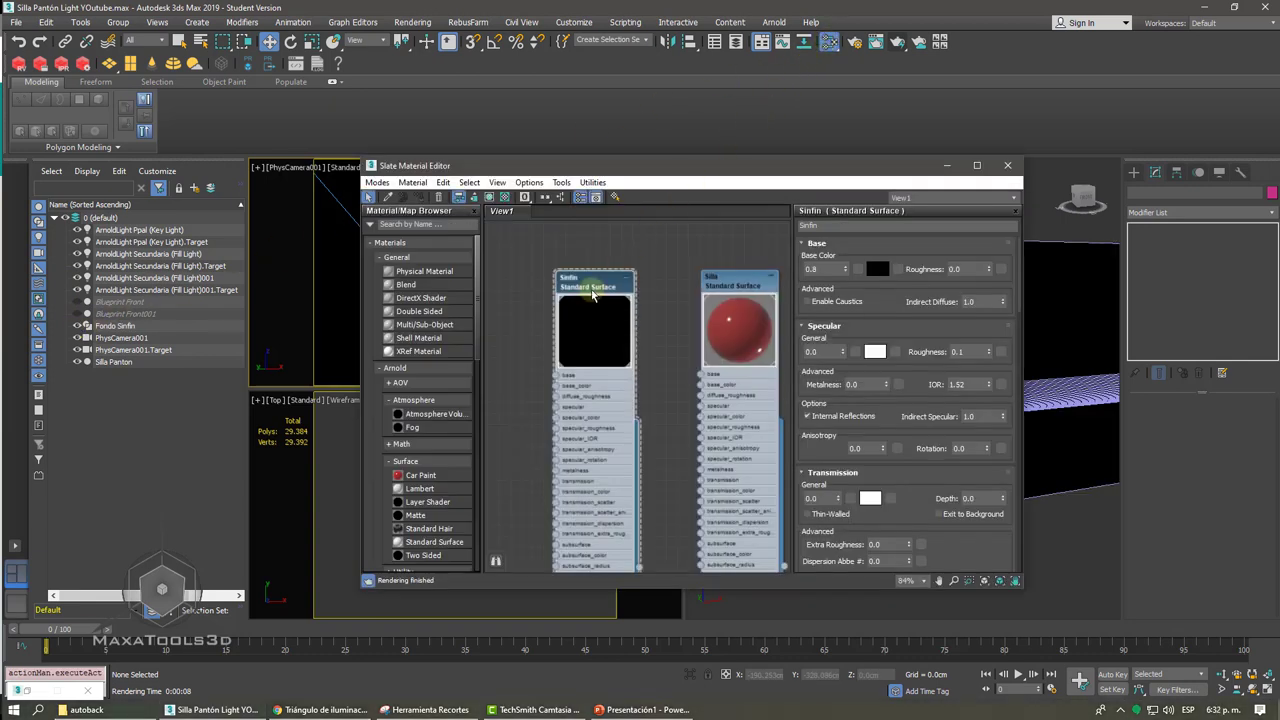
- Copy the white Specular colour onto the Sinfin material's Base Color, then minimize the Slate editor
left_click_drag(594, 286, 594, 252)
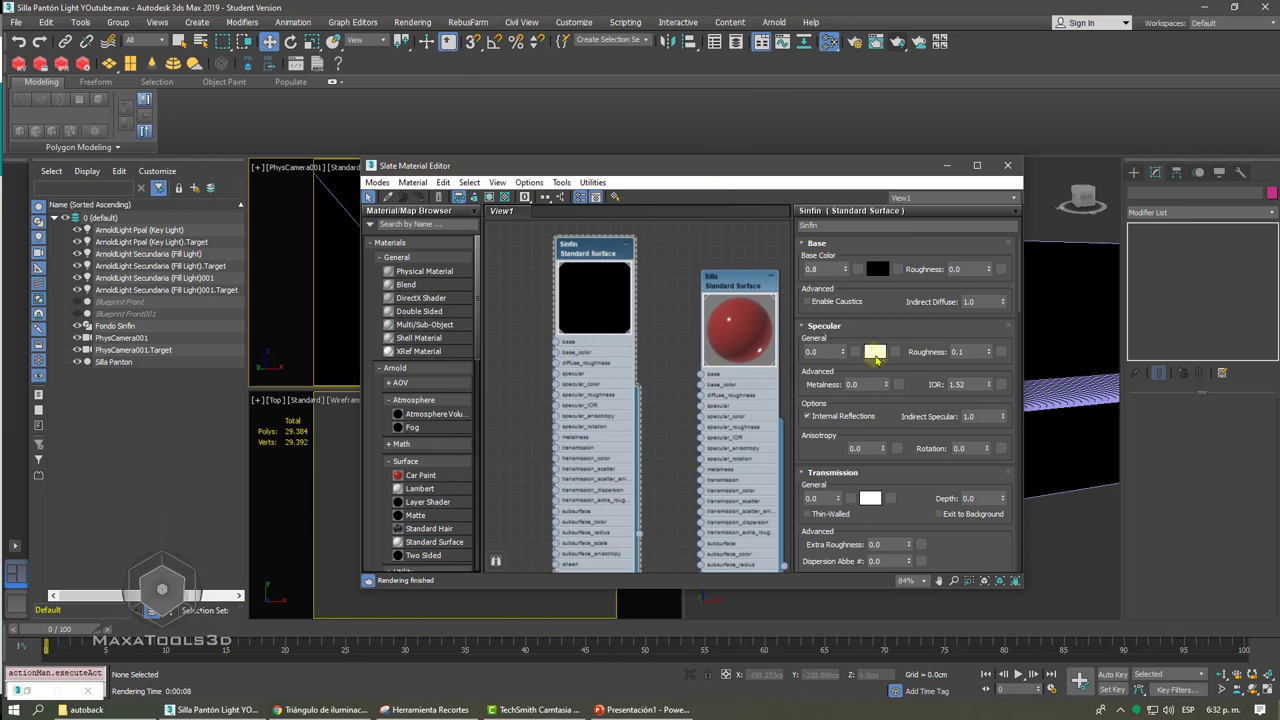
left_click_drag(876, 354, 878, 270)
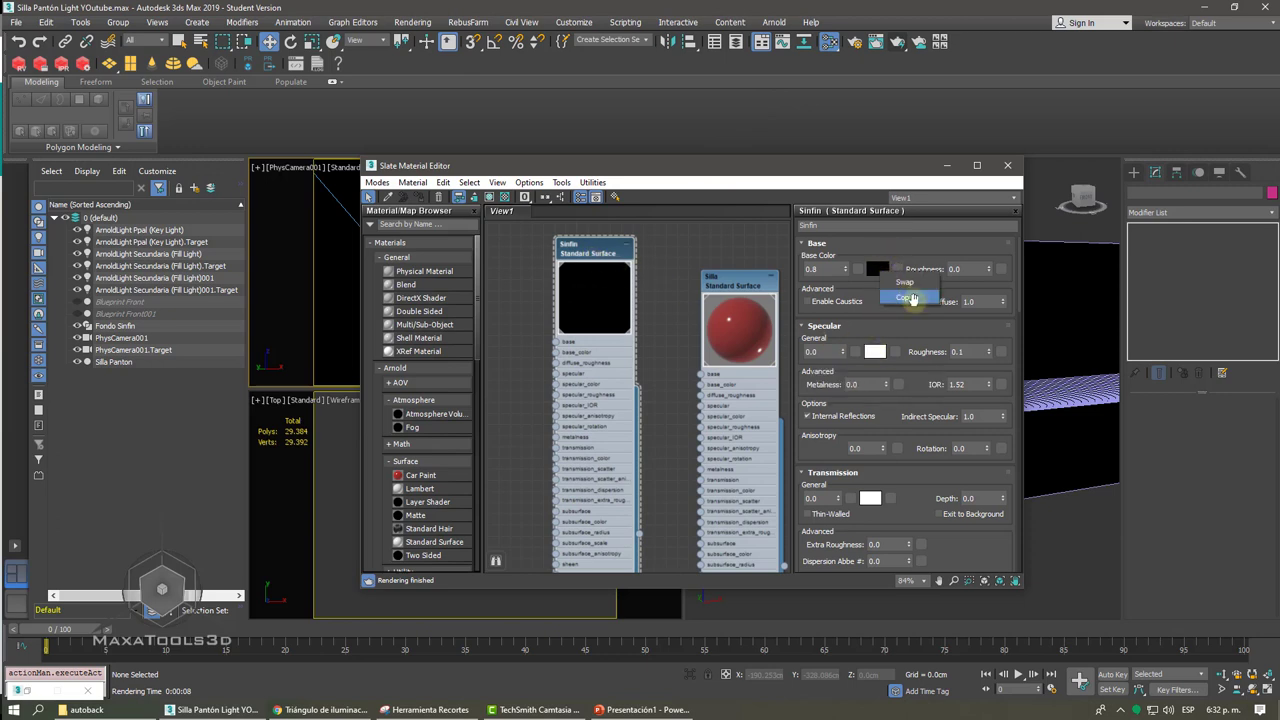
left_click(912, 299)
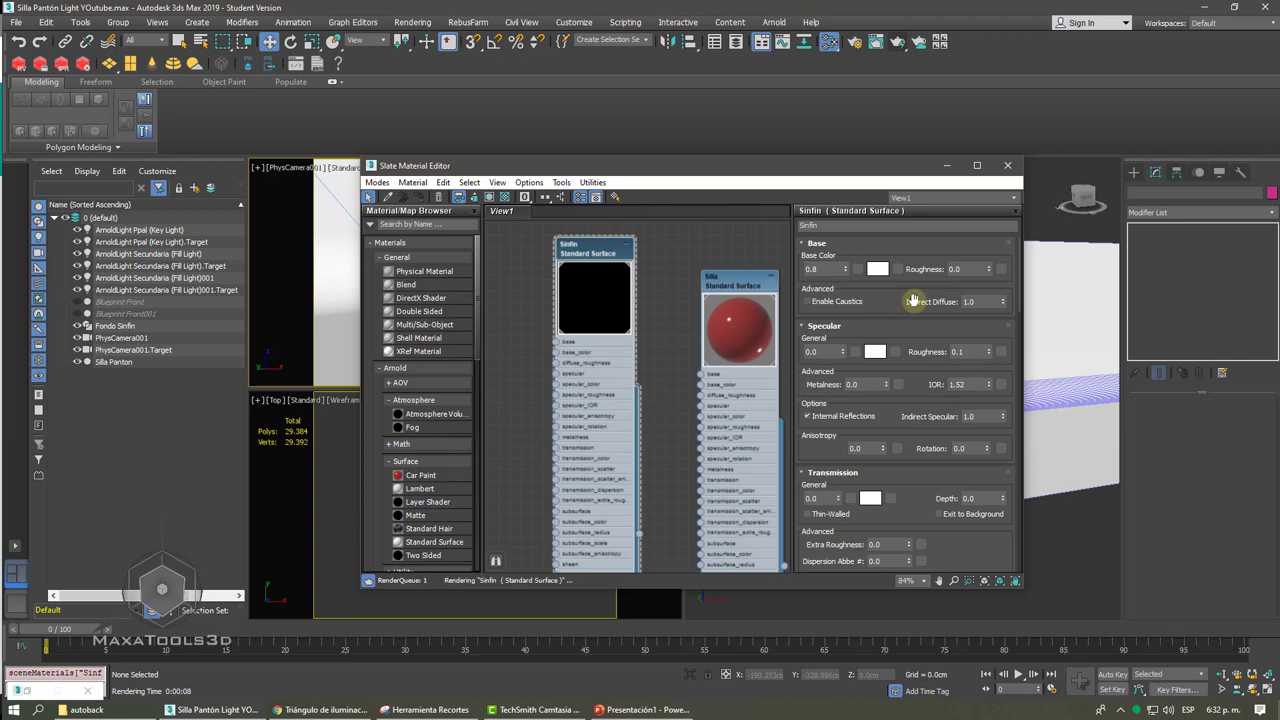
left_click(947, 165)
left_click(898, 44)
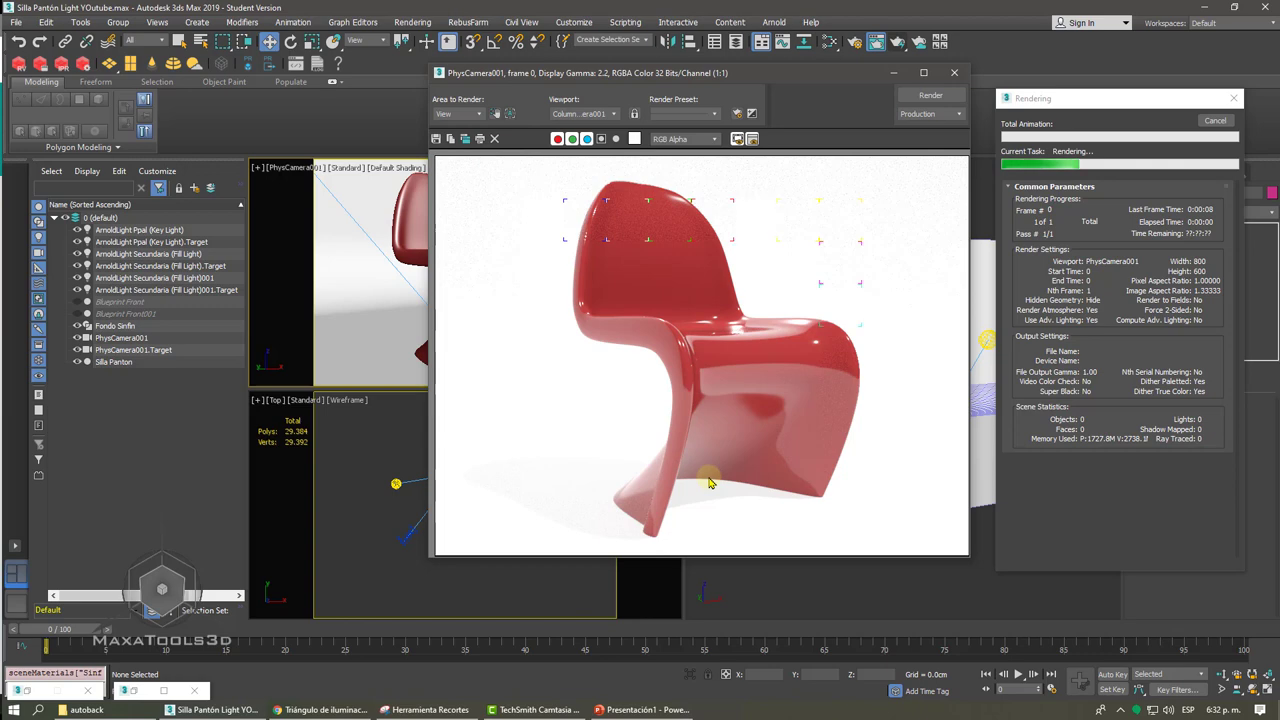
left_click(1215, 121)
left_click(954, 72)
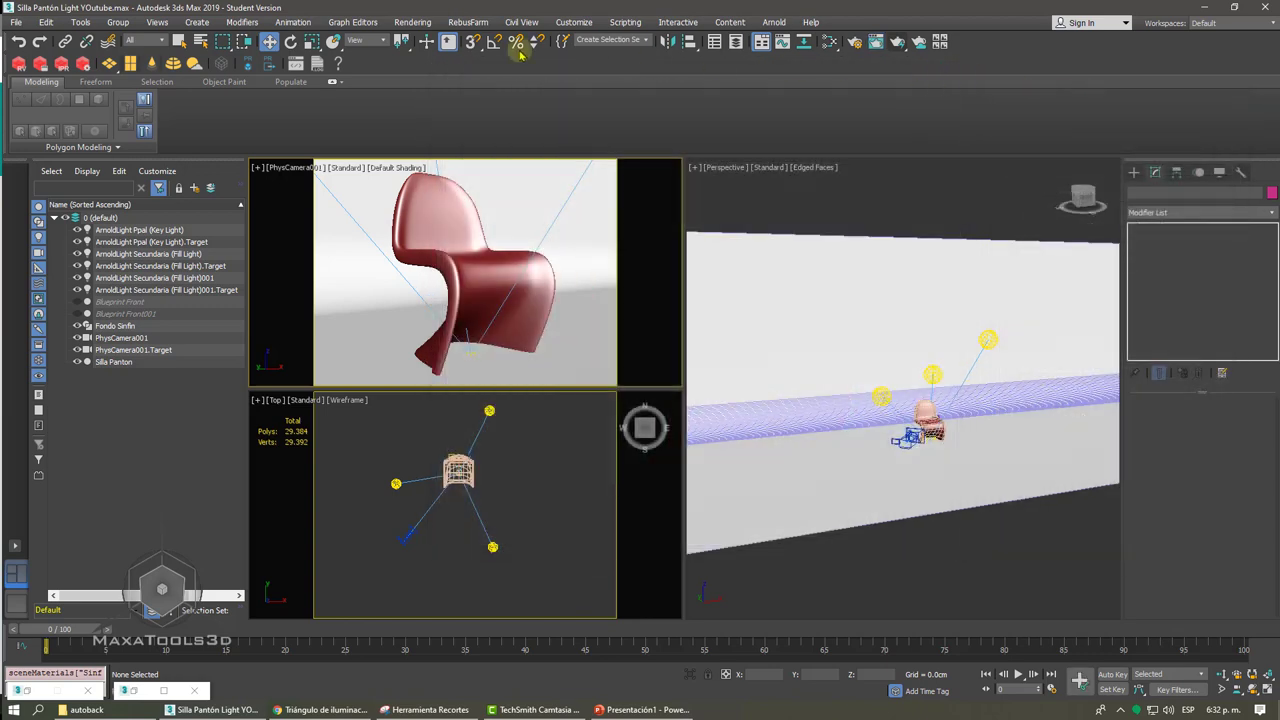
- Close the Material Editor and list the scene's three Arnold lights in the Light Lister
left_click(78, 22)
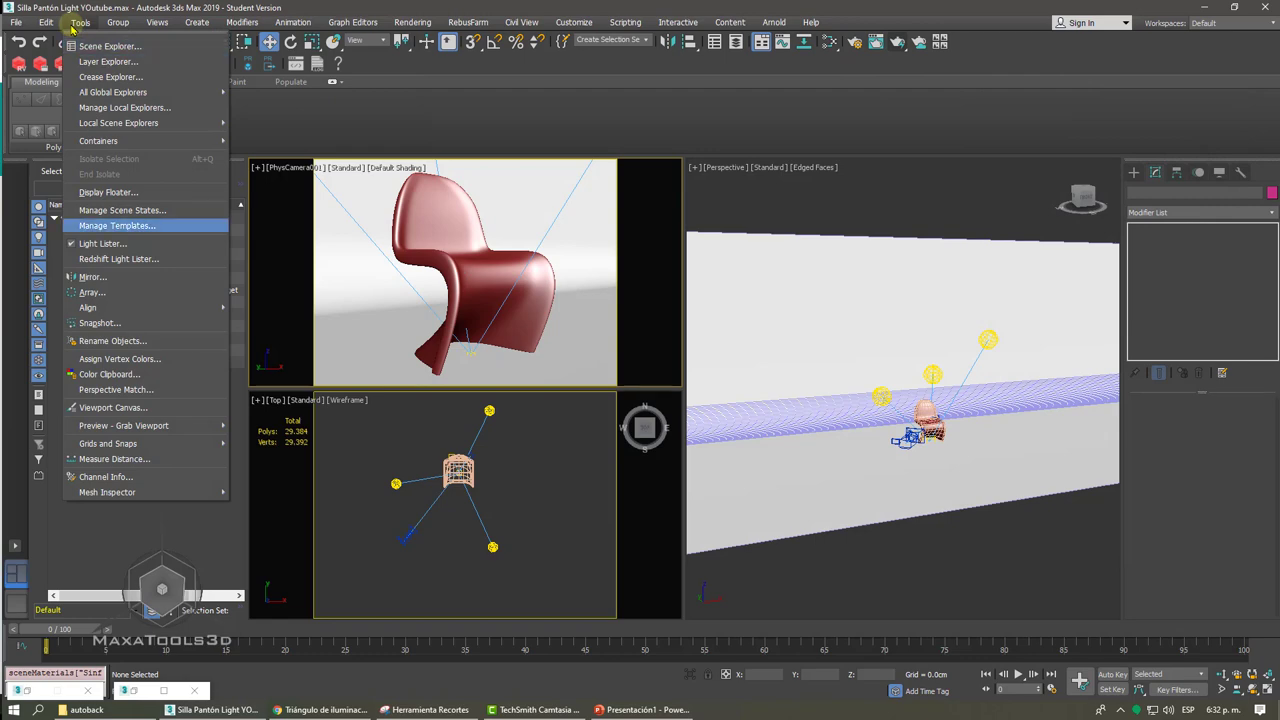
left_click(138, 694)
left_click(138, 693)
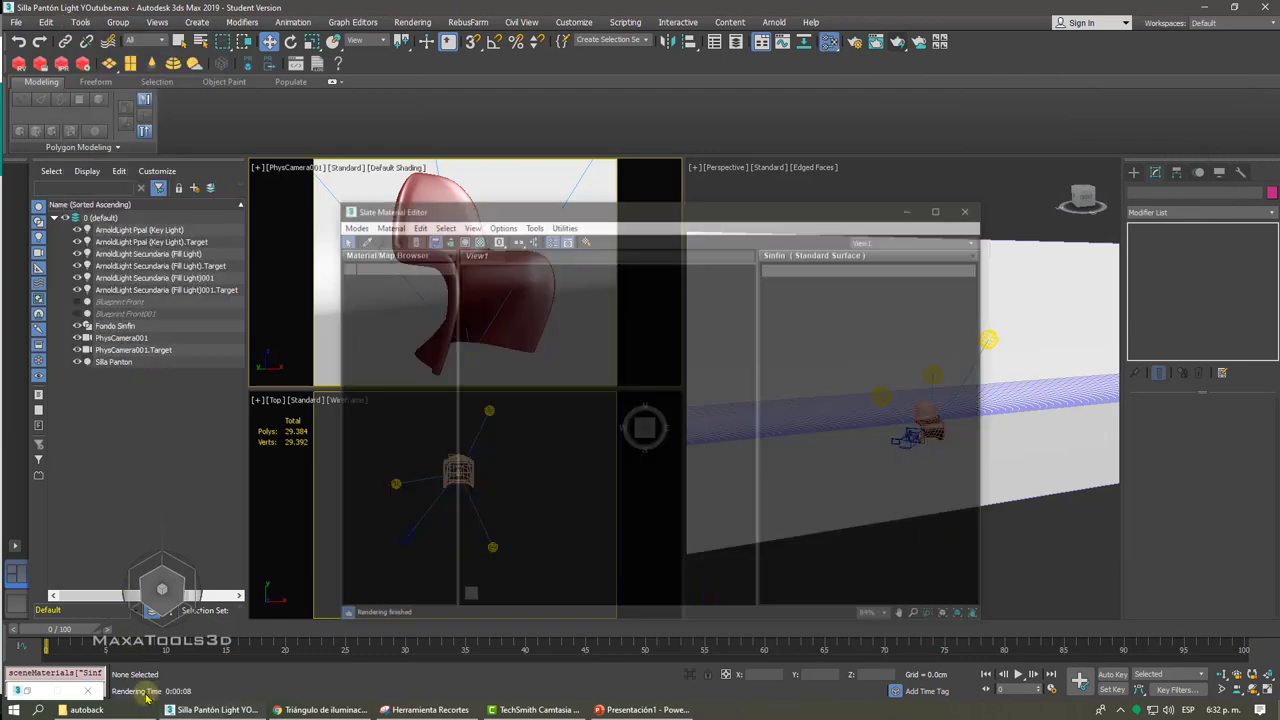
left_click(1013, 170)
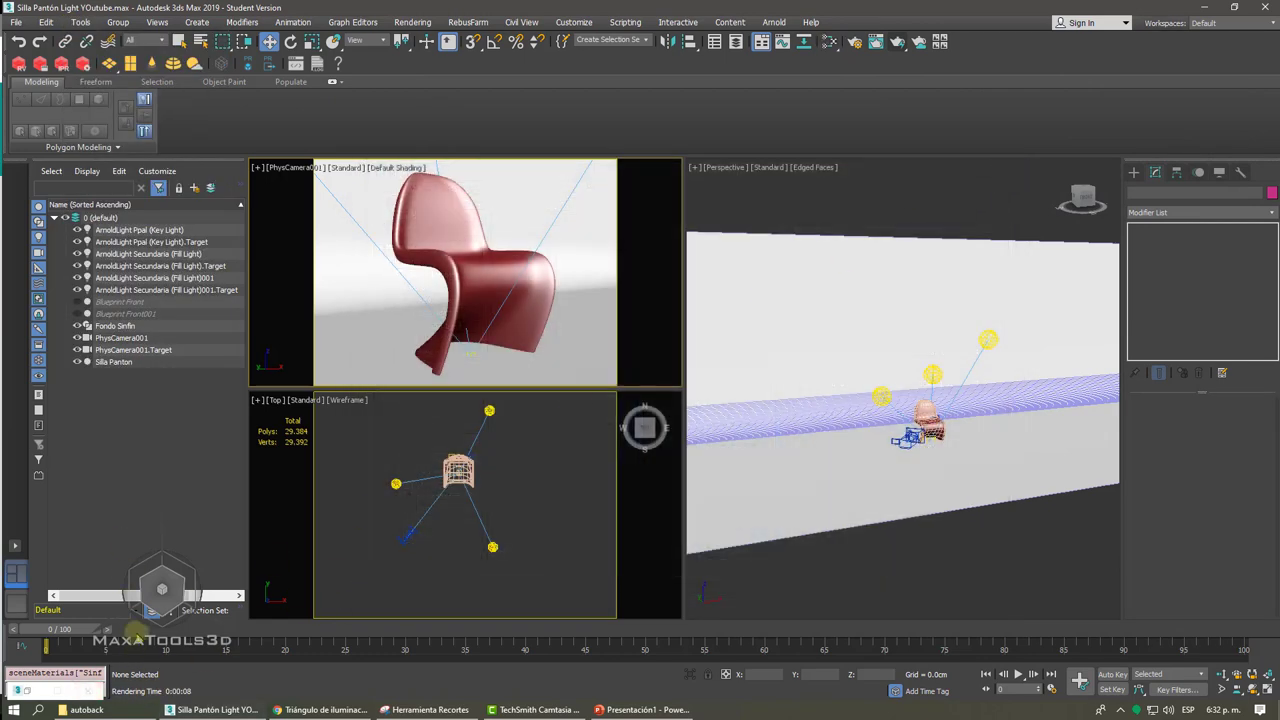
left_click(27, 690)
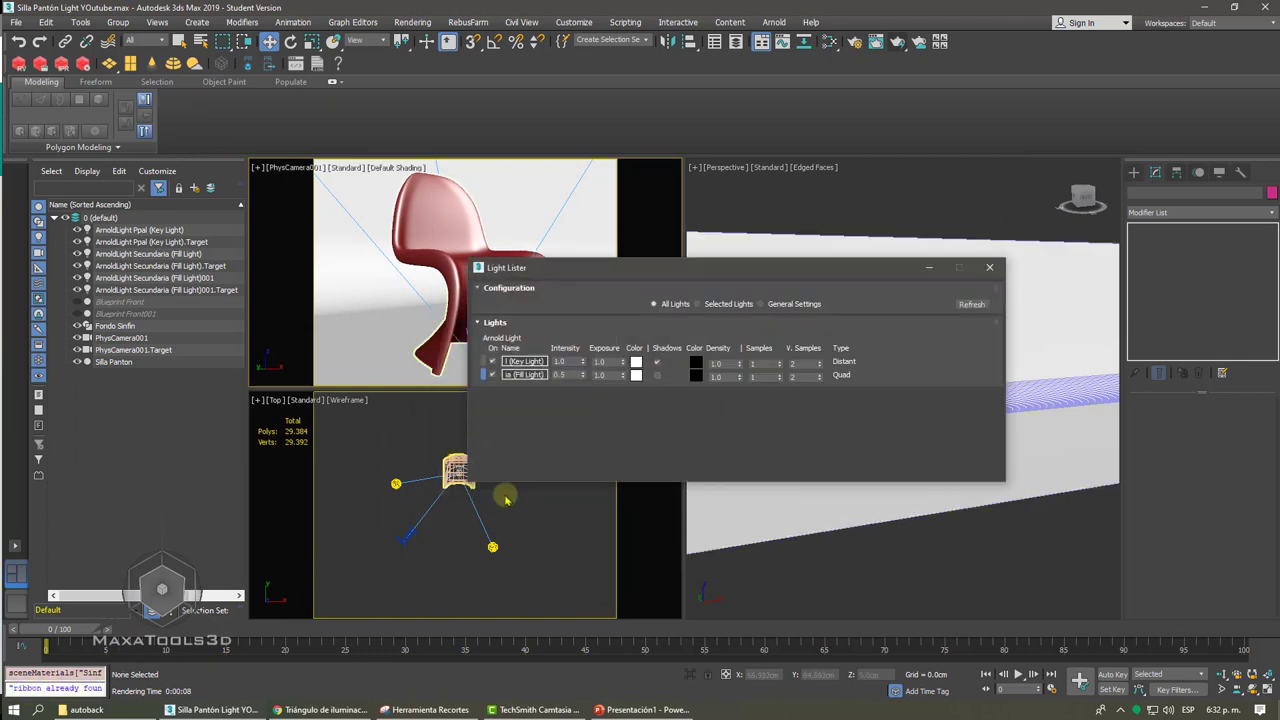
left_click(982, 305)
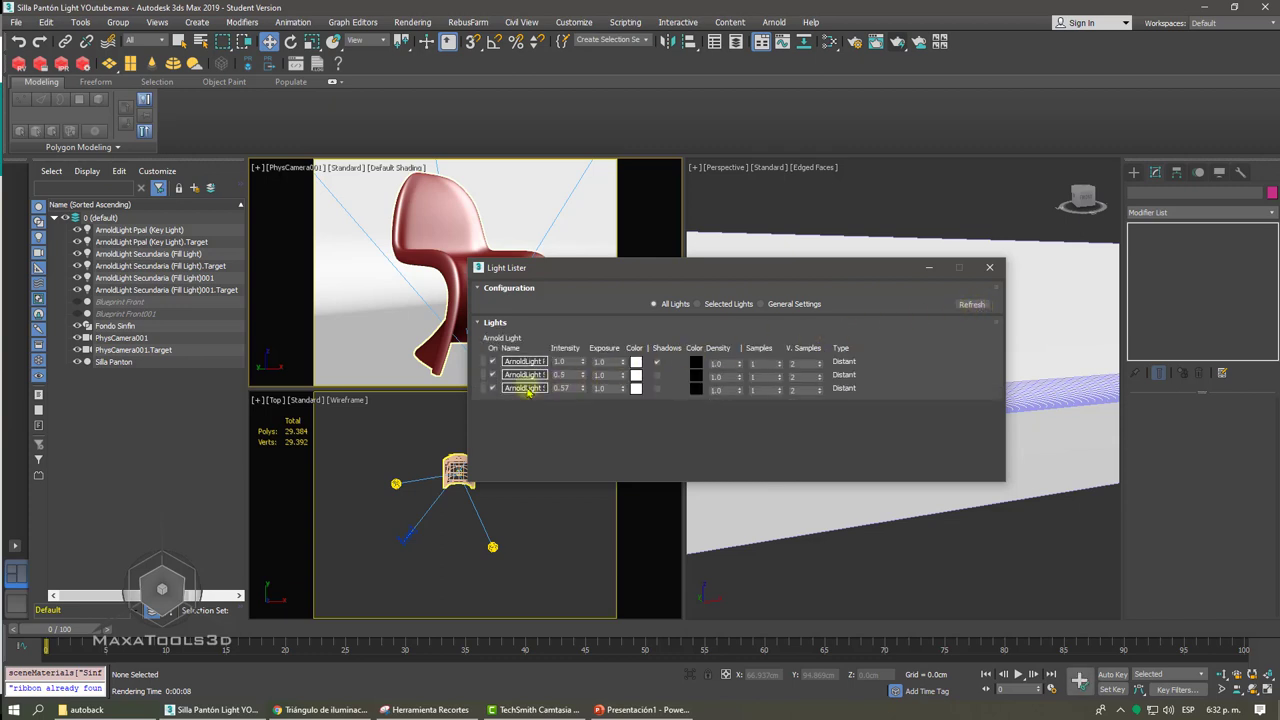
left_click(524, 388)
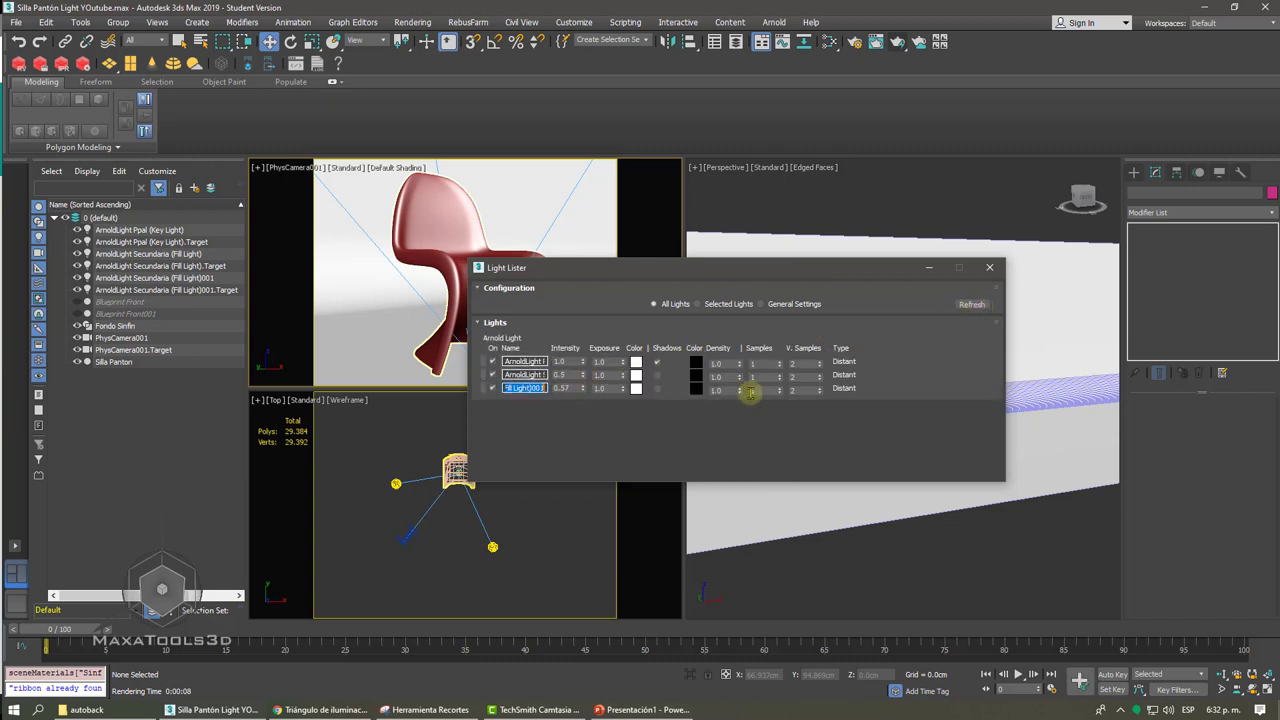
- Rename the copied fill light to ArnoldLight Secundaria (Back Light)001
left_click(182, 278)
right_click(182, 283)
left_click(200, 322)
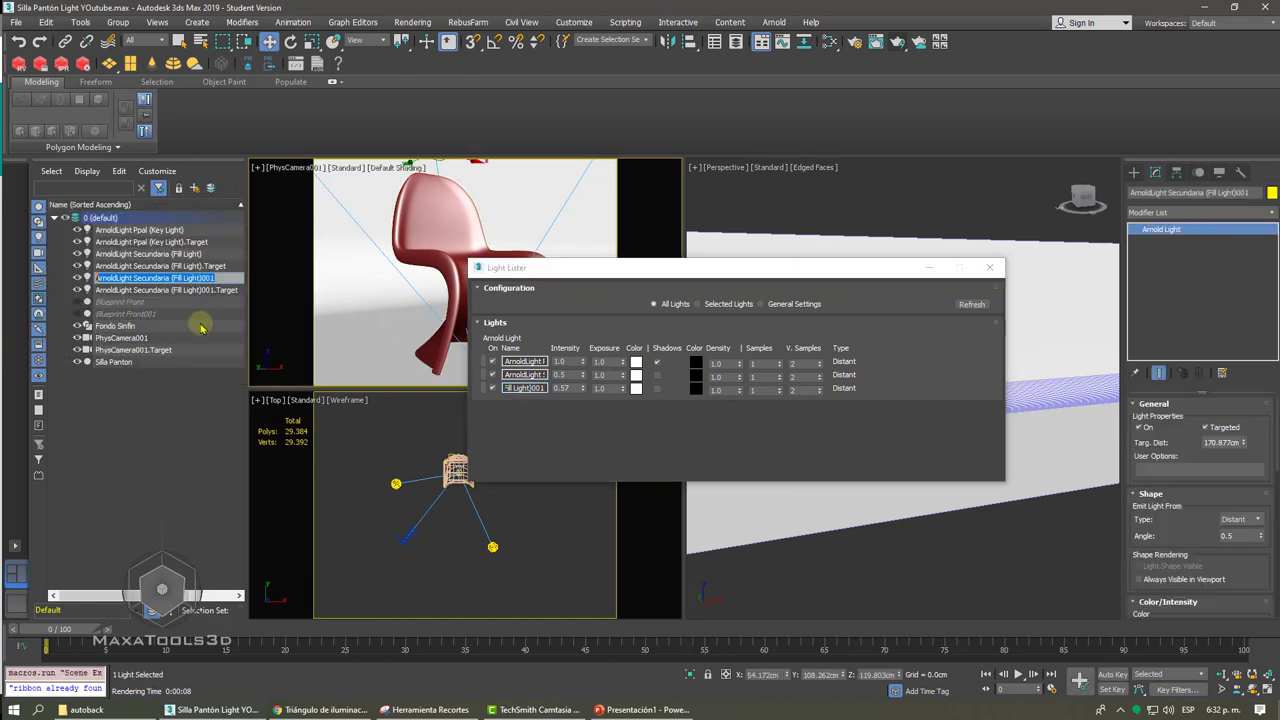
left_click(180, 278)
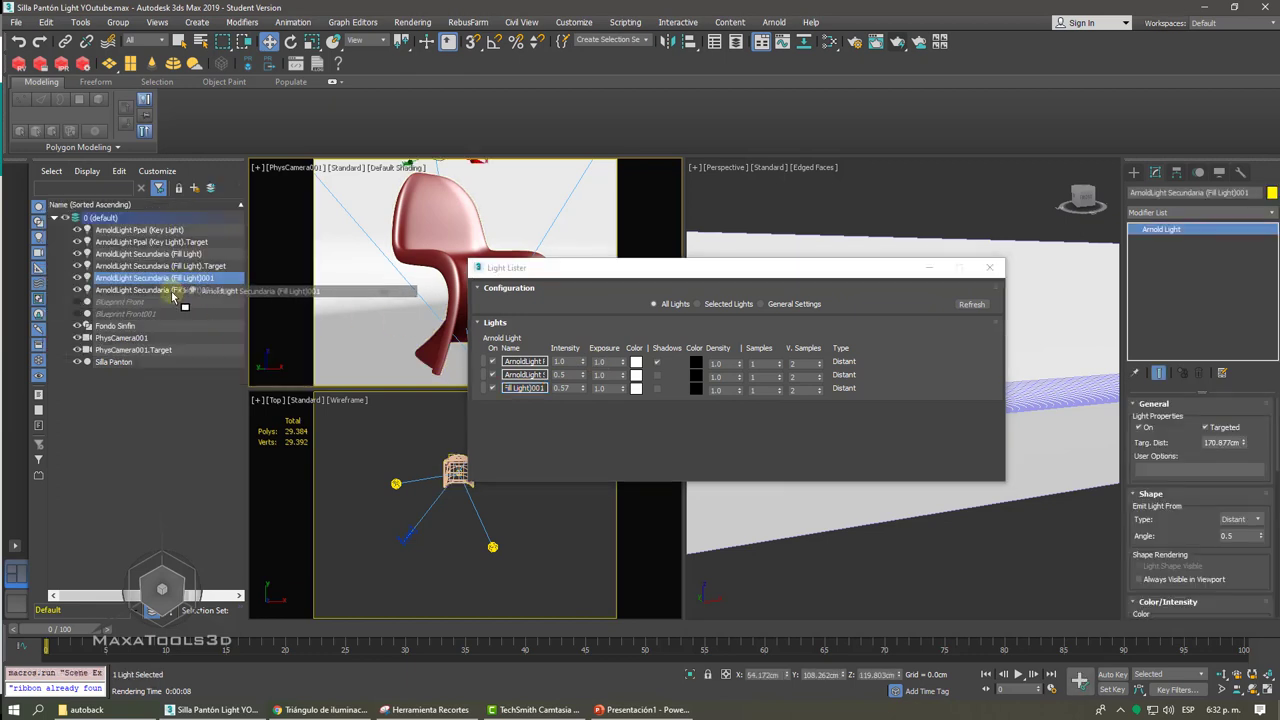
right_click(176, 274)
left_click(207, 332)
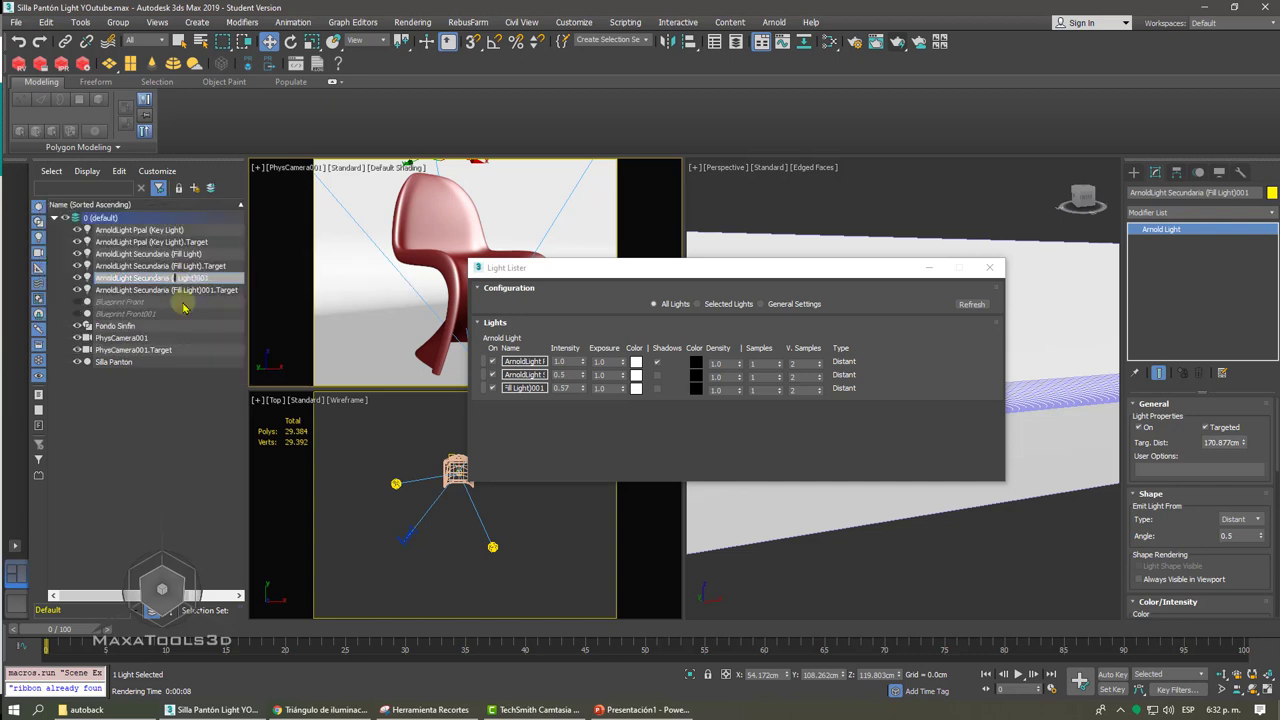
key("BackSpace")
type("Back")
type("k")
- Refresh the Light Lister, check the Key, Fill and Back light names, and move it over the Perspective view
left_click(183, 413)
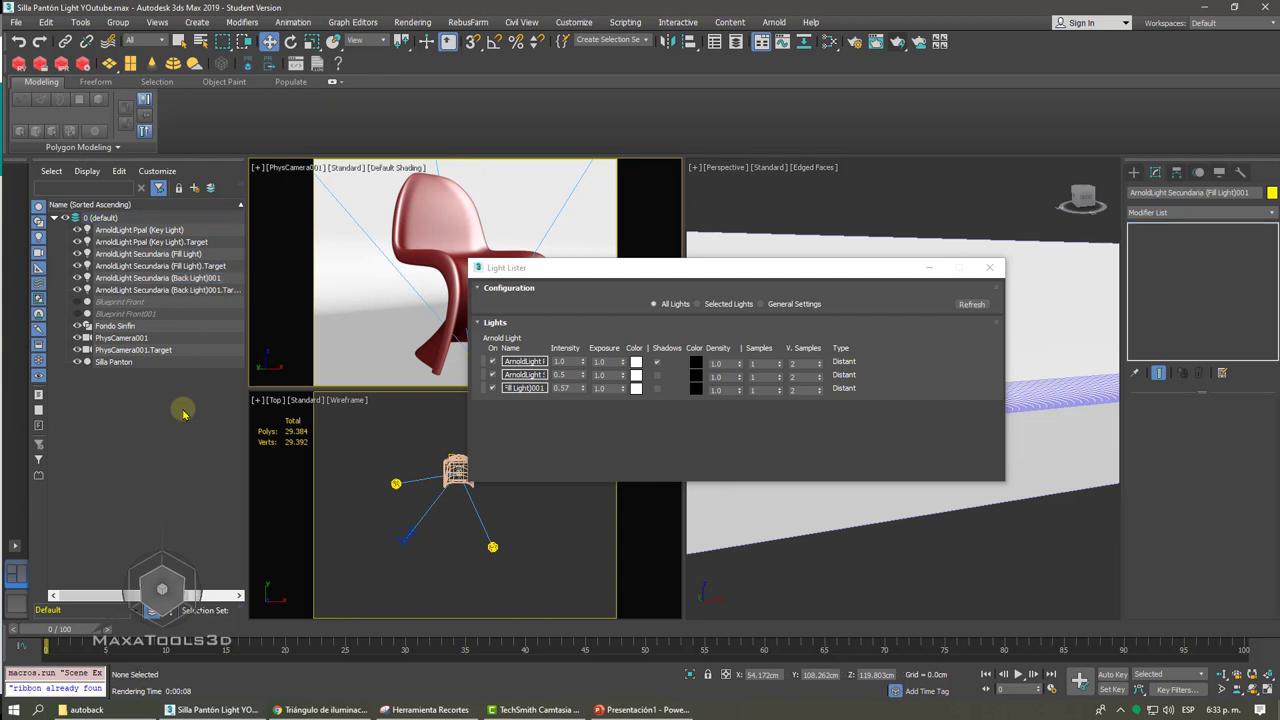
left_click(521, 392)
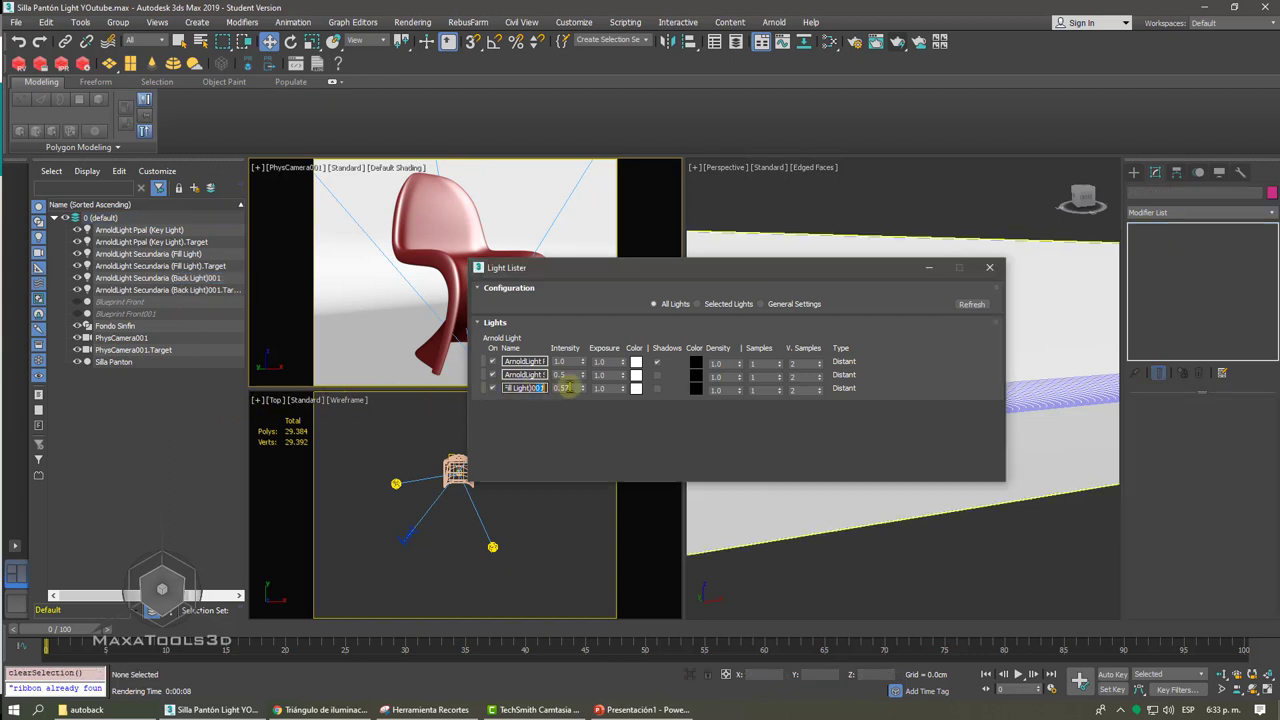
left_click(971, 304)
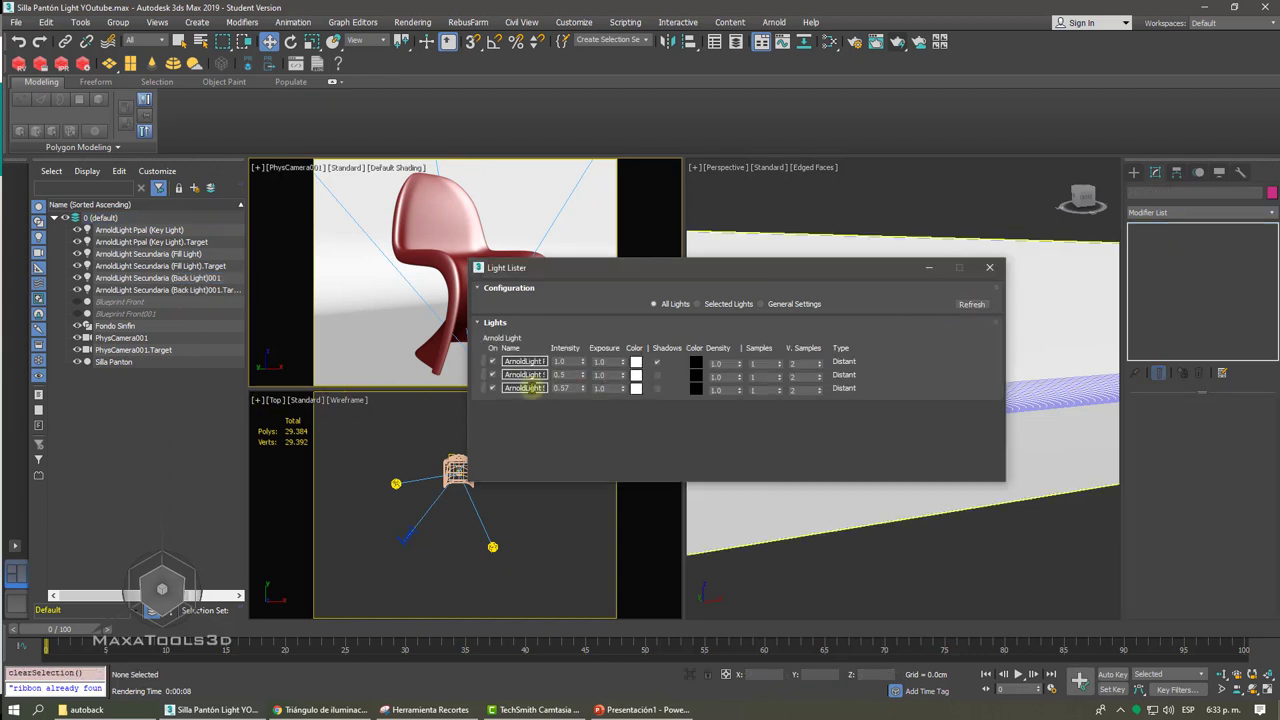
left_click(525, 388)
left_click(181, 272)
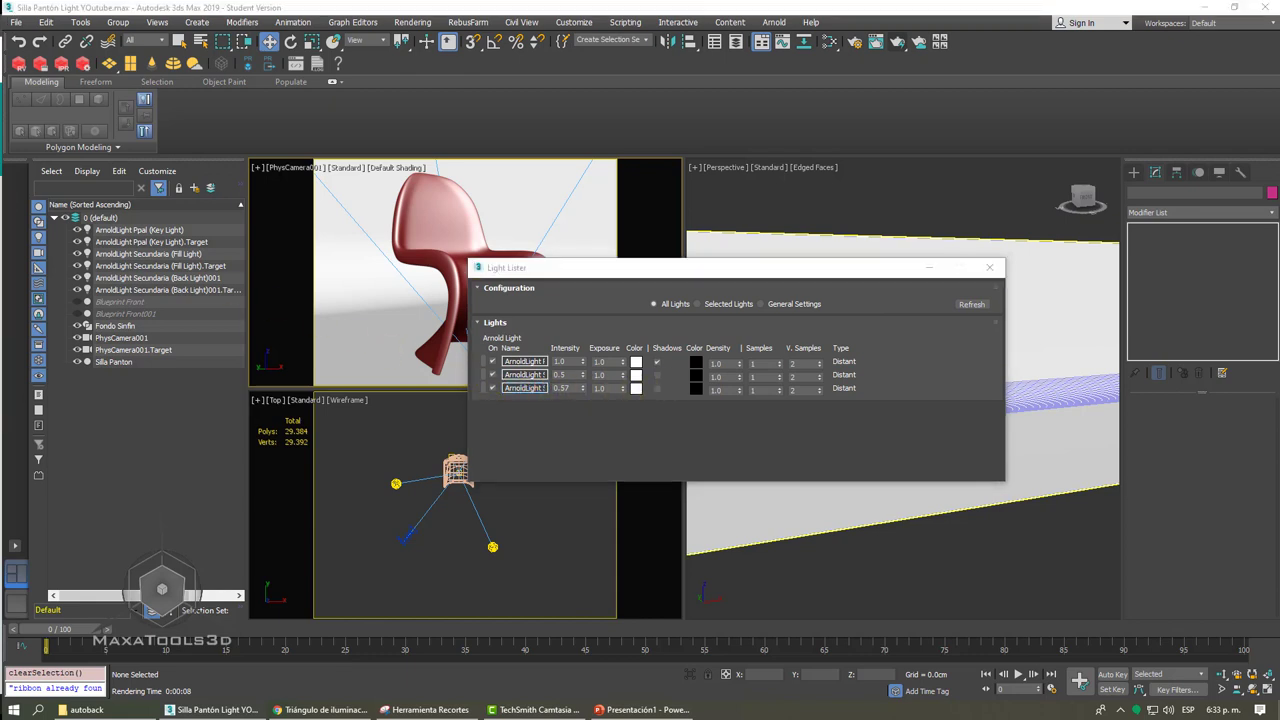
left_click(523, 374)
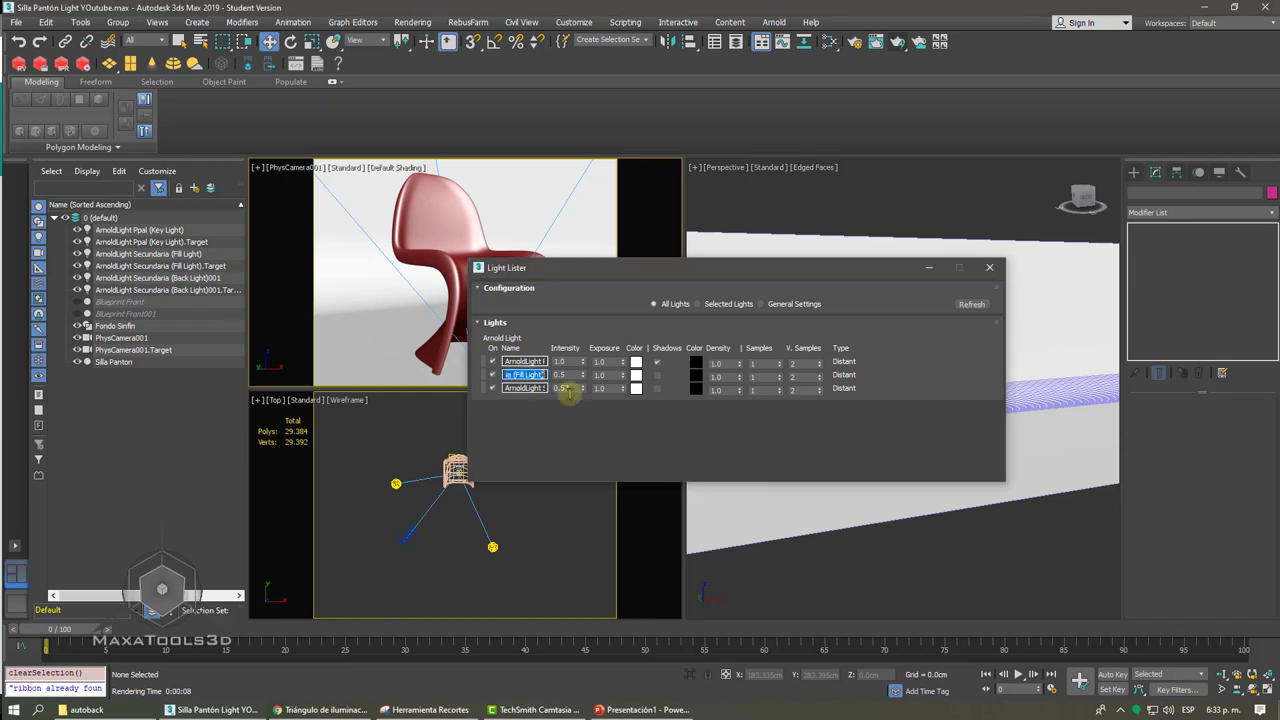
key("shift+Tab")
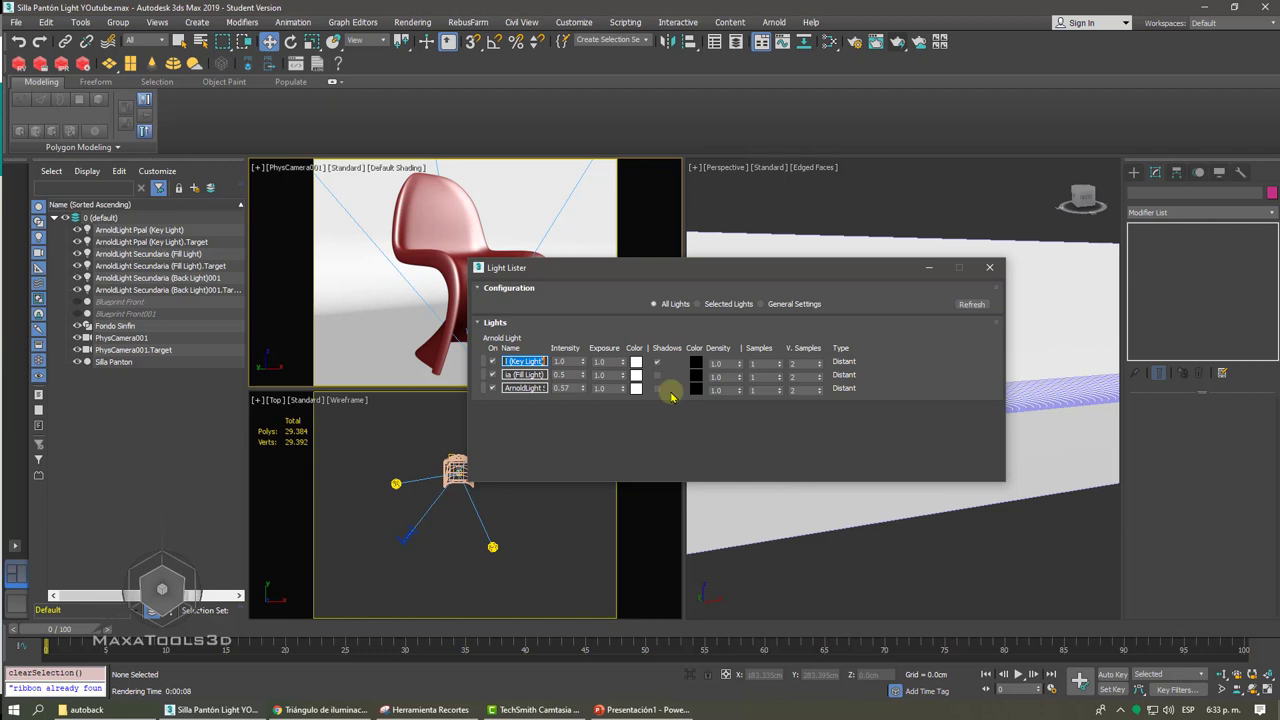
left_click_drag(606, 266, 802, 190)
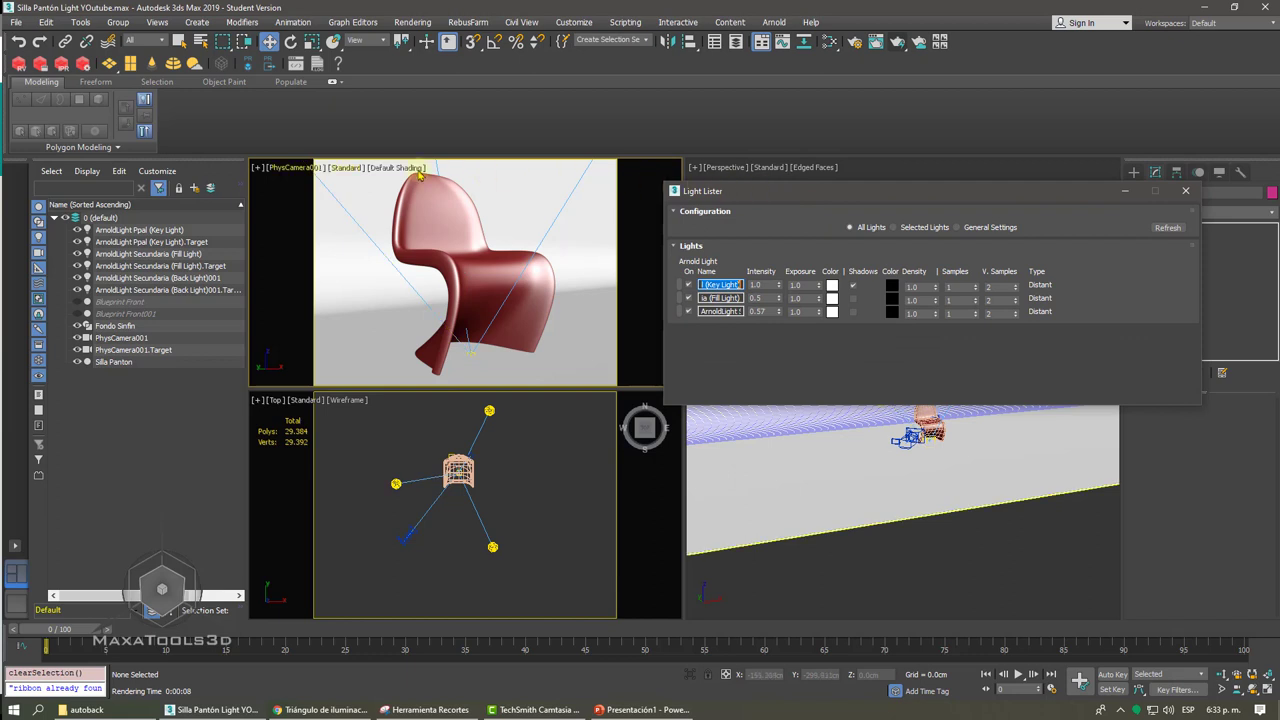
- Switch the camera view to ActiveShade and lower the Fill and Back light intensities to 0.2
left_click(336, 170)
left_click(362, 178)
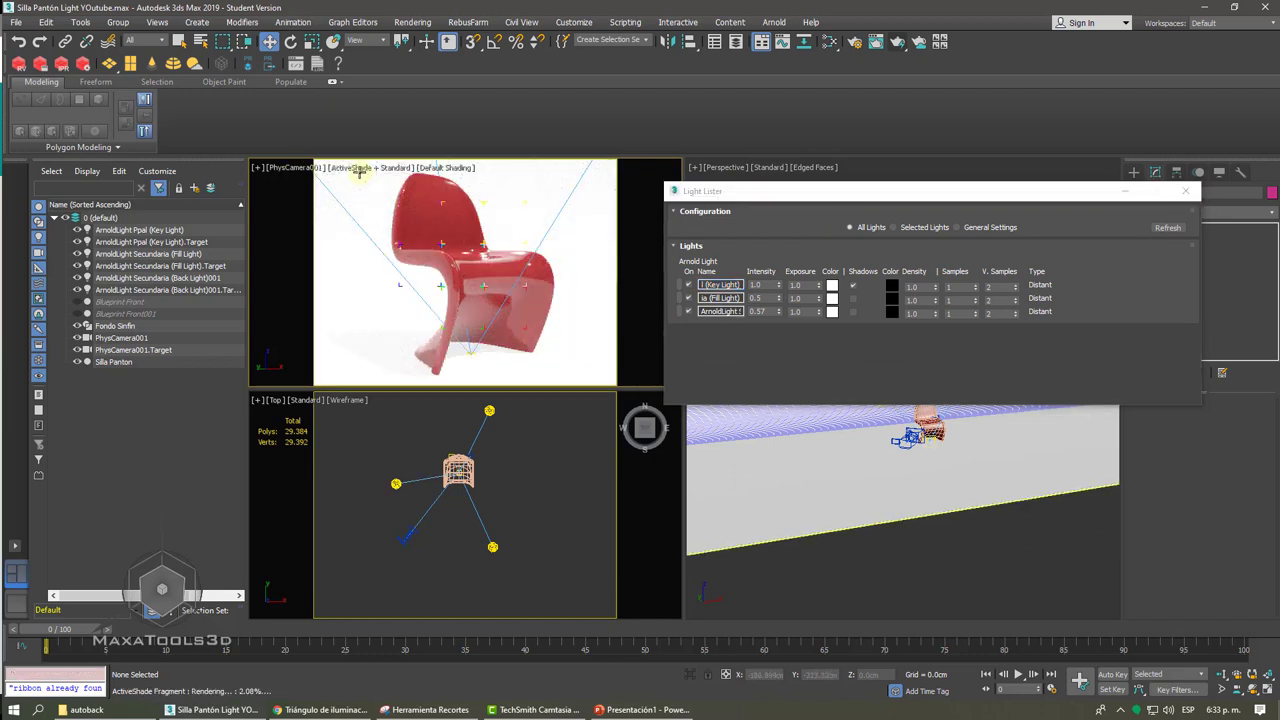
left_click(763, 318)
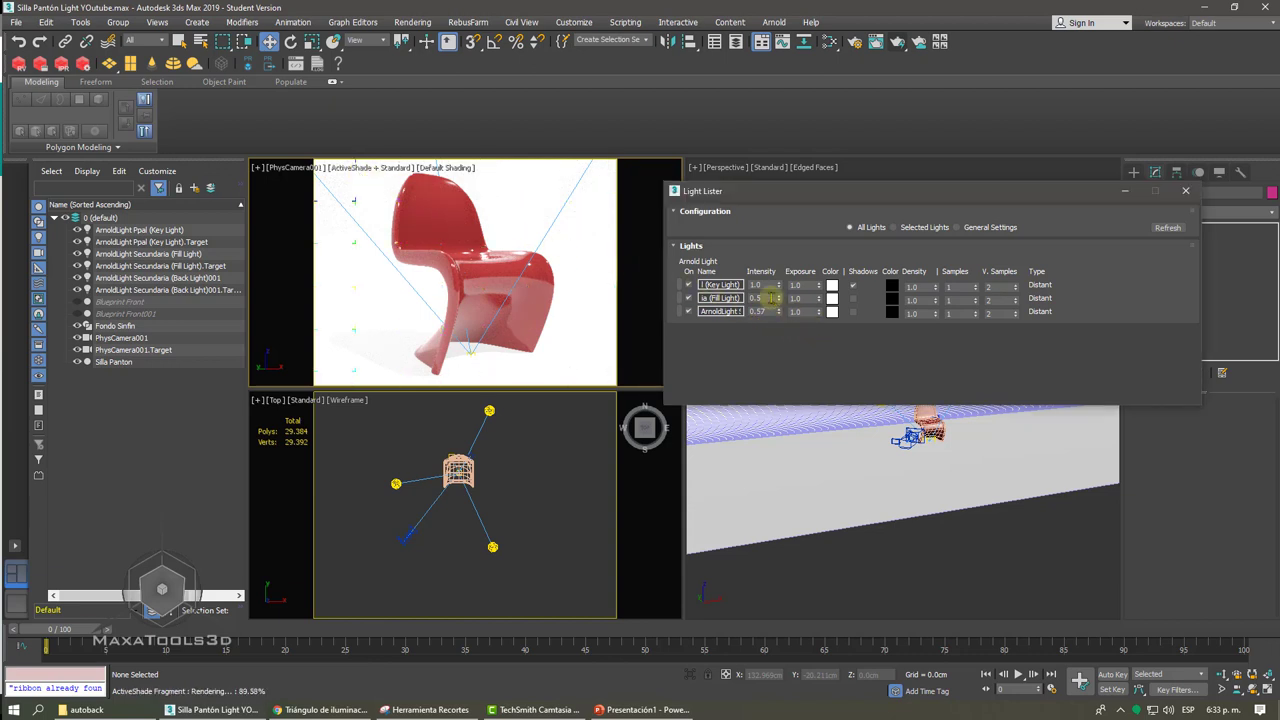
double_click(758, 298)
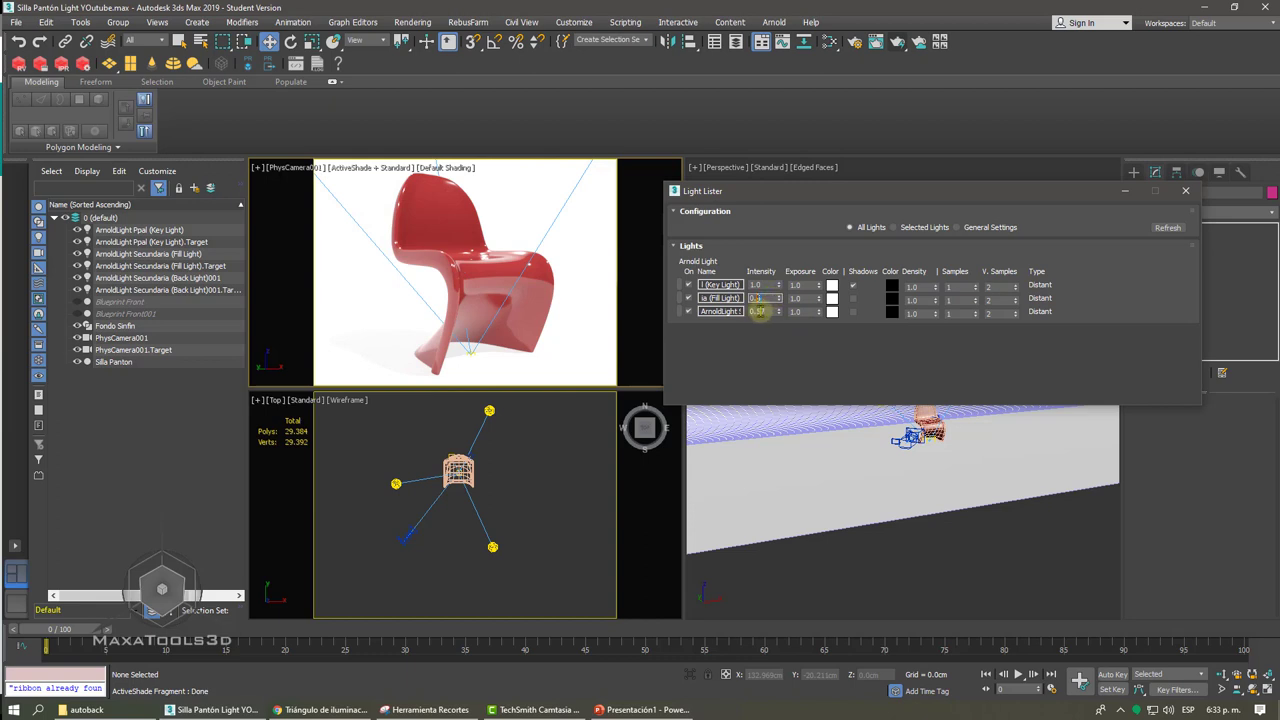
left_click(760, 312)
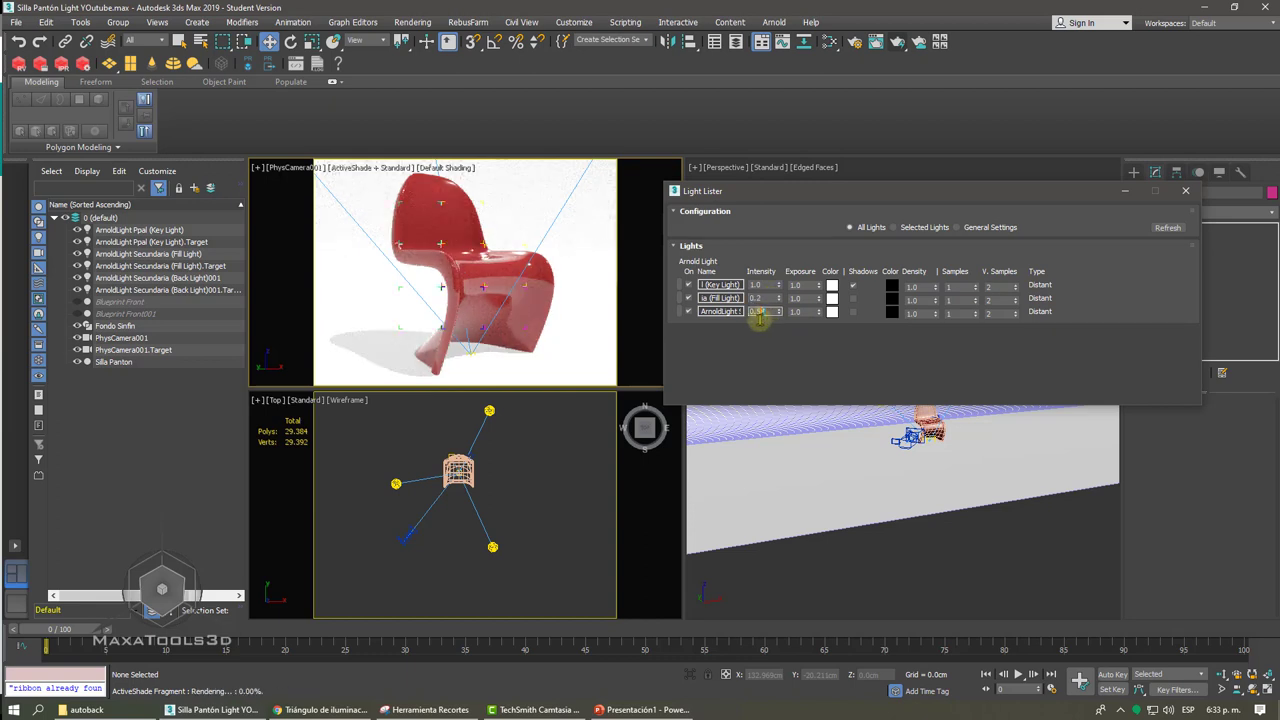
type("0.2")
key("Return")
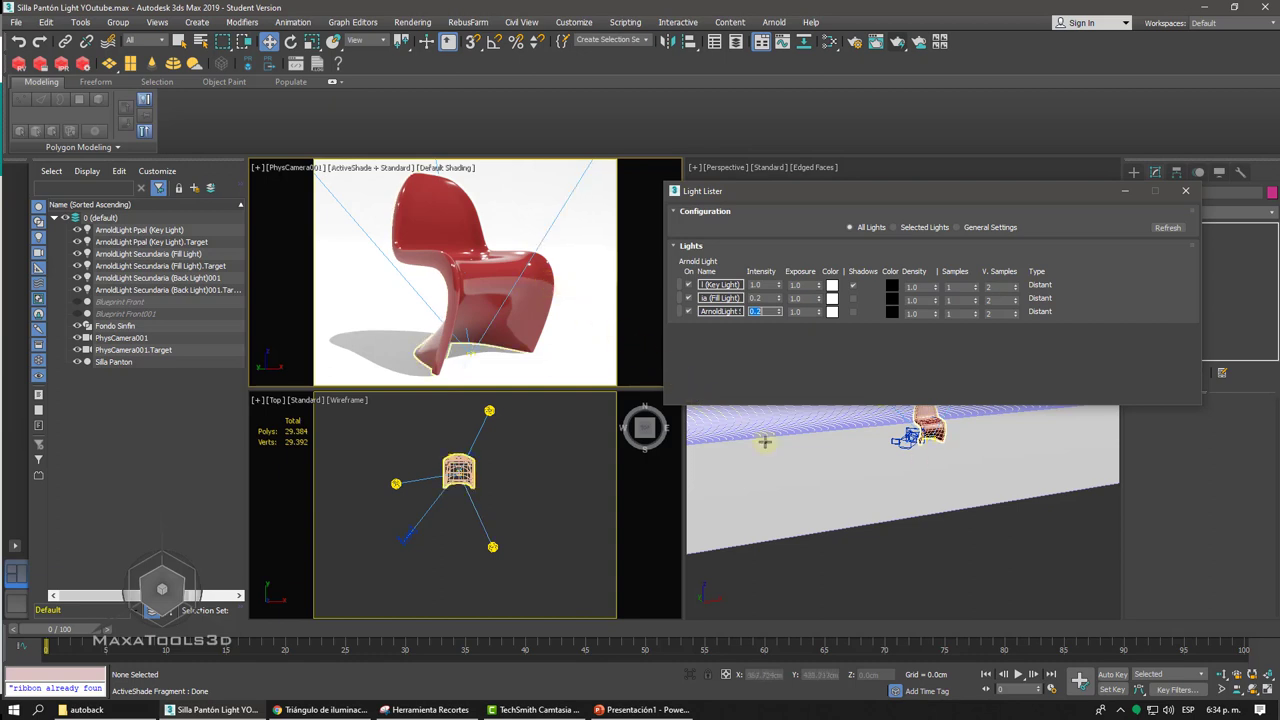
- Orbit the Perspective view around the chair and select the chair in the camera view
right_click(808, 473)
middle_click_drag(808, 473, 914, 471, "alt")
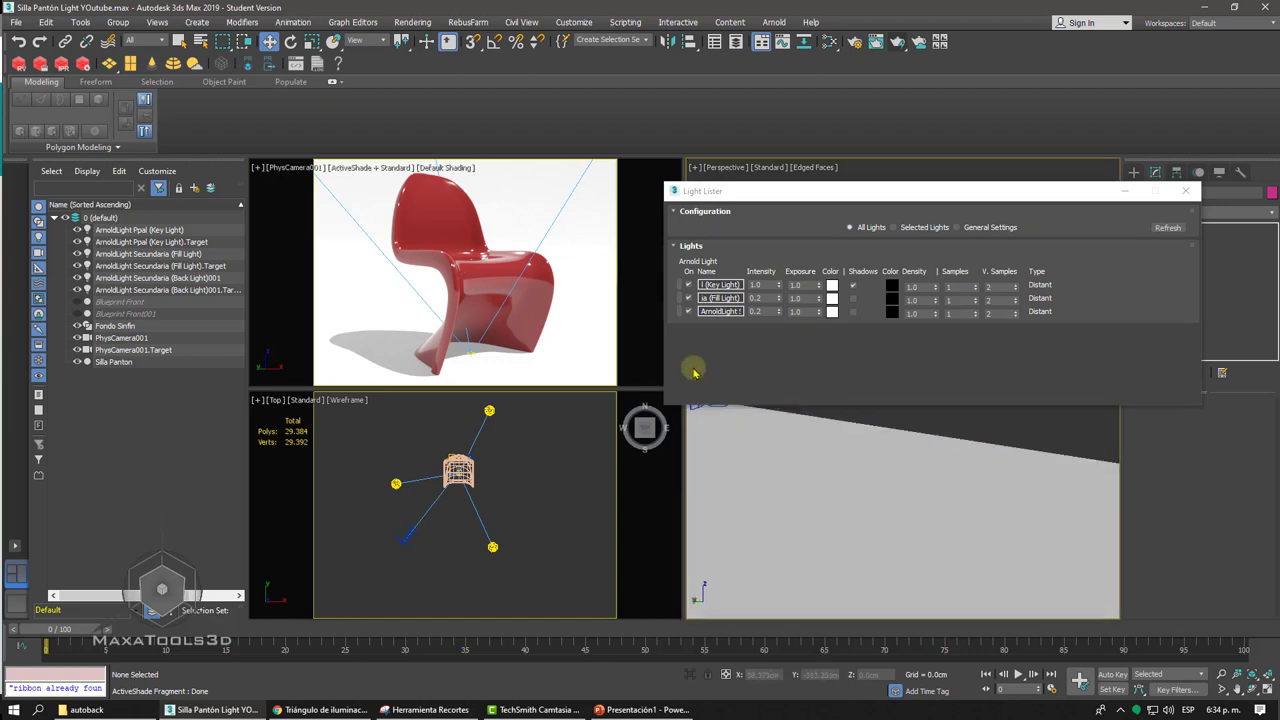
left_click(519, 288)
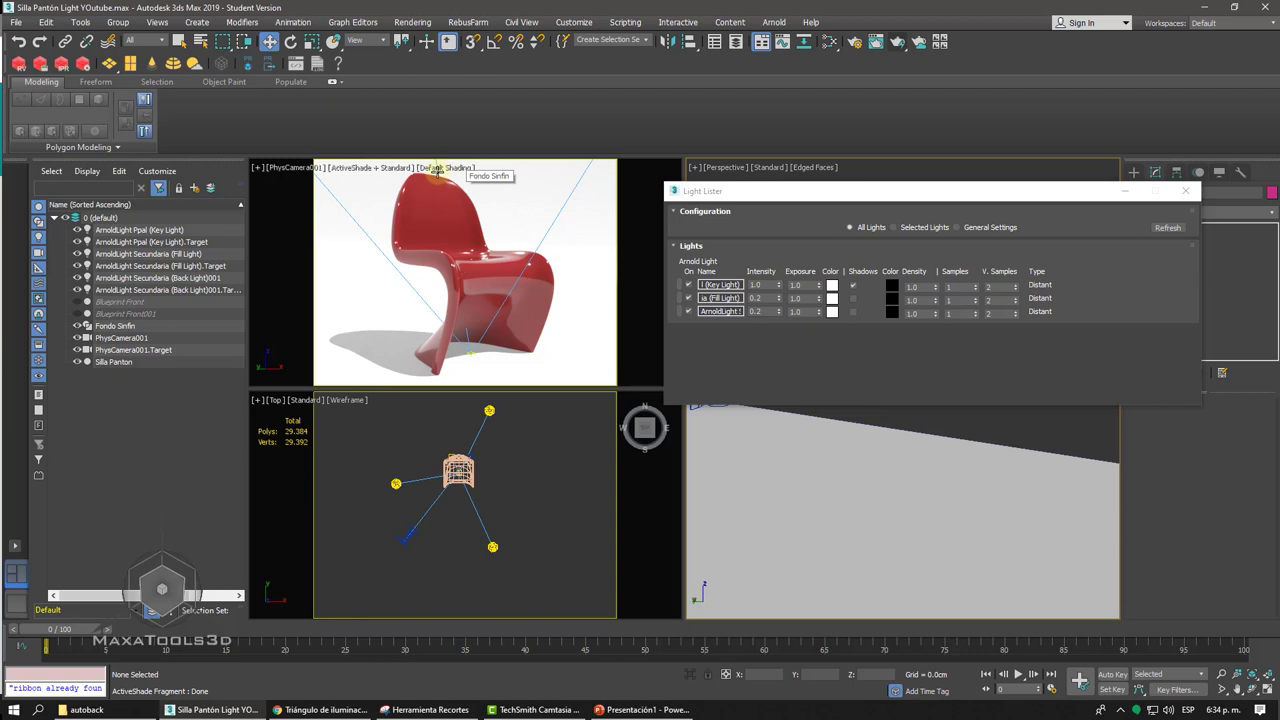
left_click(412, 22)
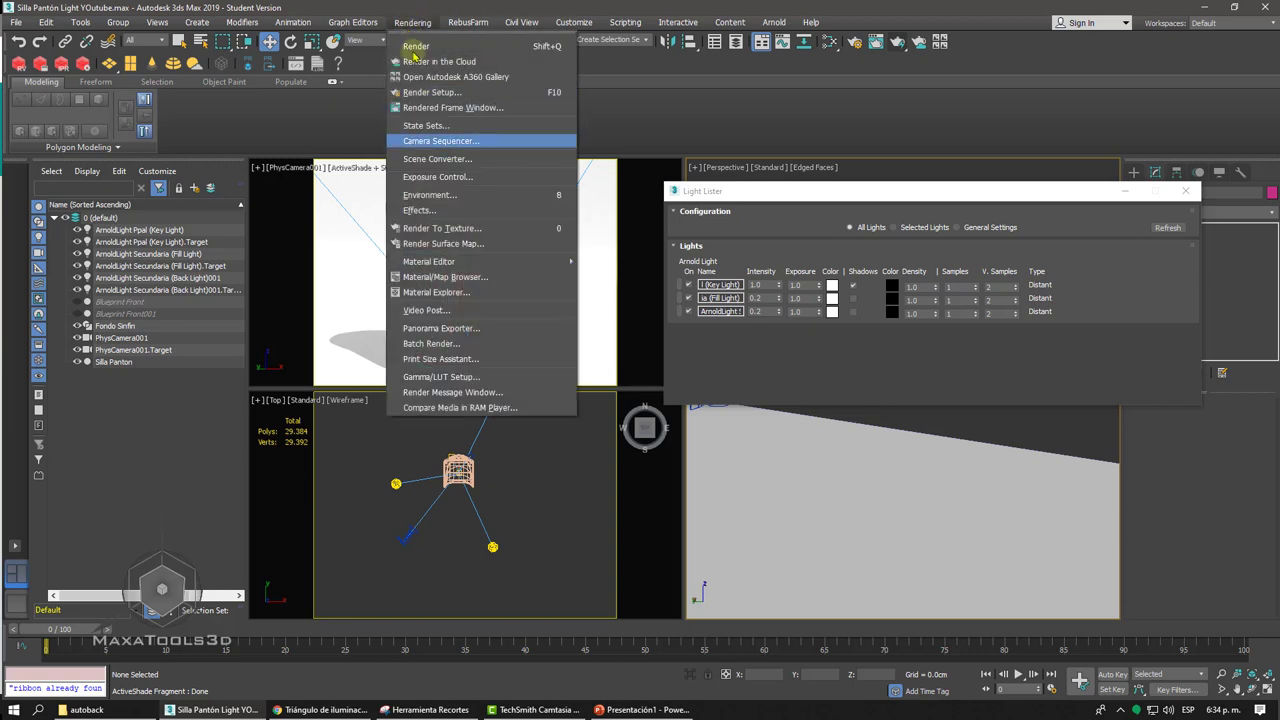
- Open the Environment and Effects settings, then switch to the Chrome lighting tutorials
left_click(436, 195)
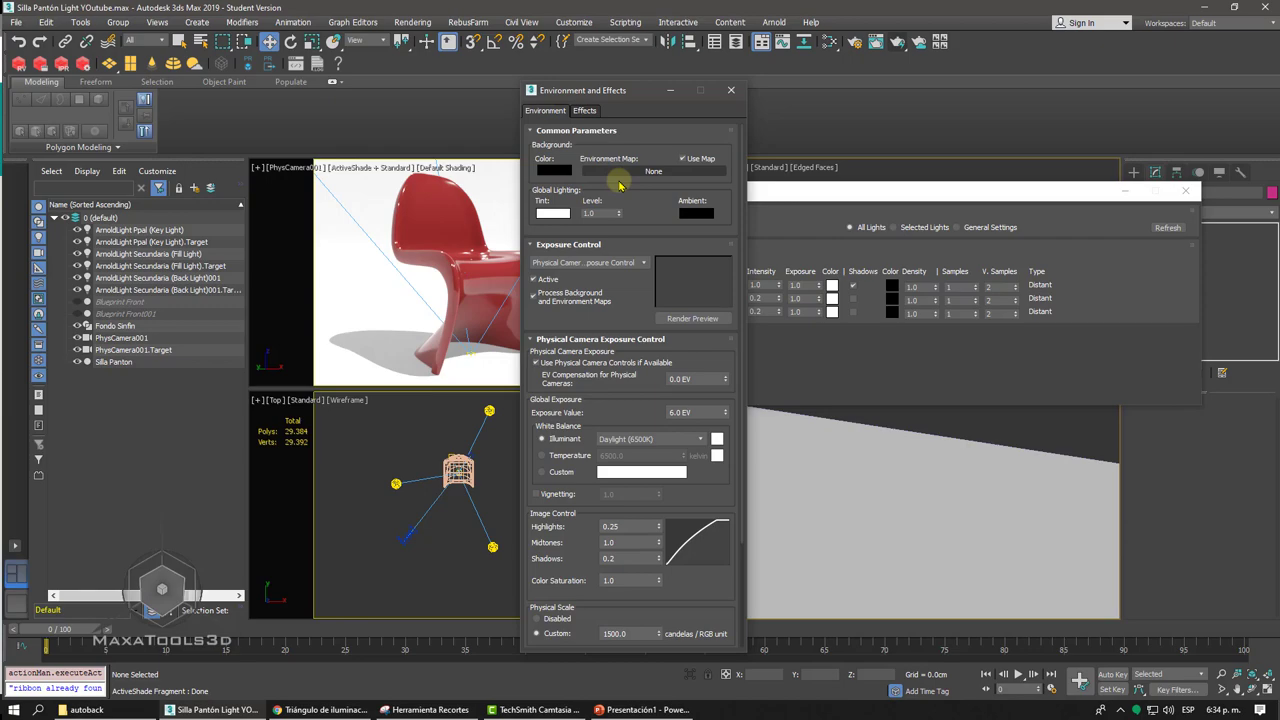
left_click(320, 710)
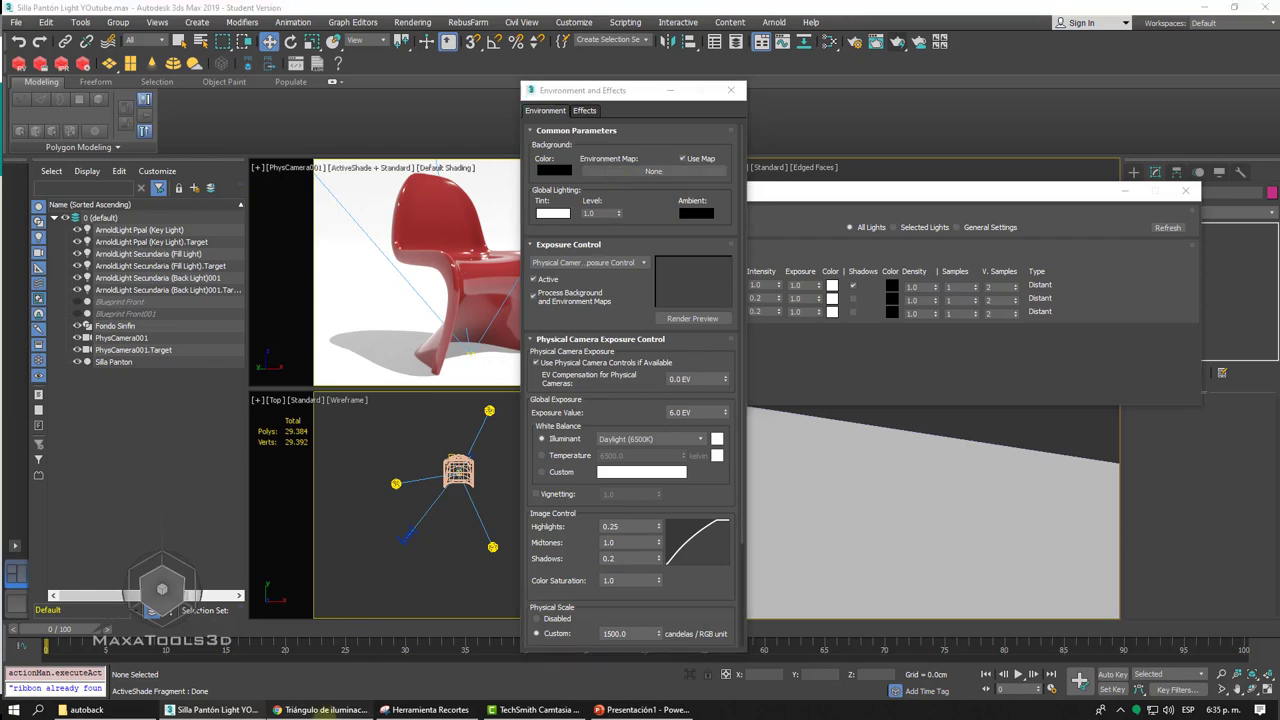
left_click(470, 11)
- Open the HDRi V-Ray lighting tutorial tab, like the video, and return to 3ds Max
left_click(565, 11)
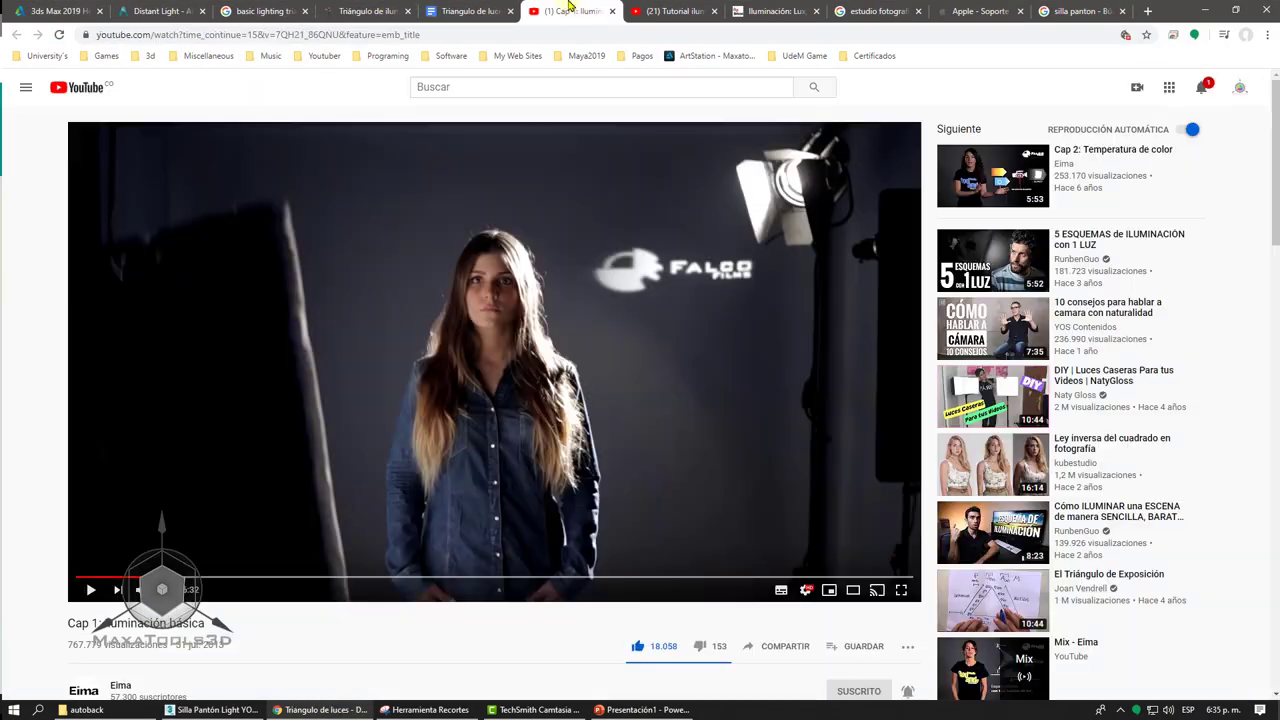
left_click(636, 10)
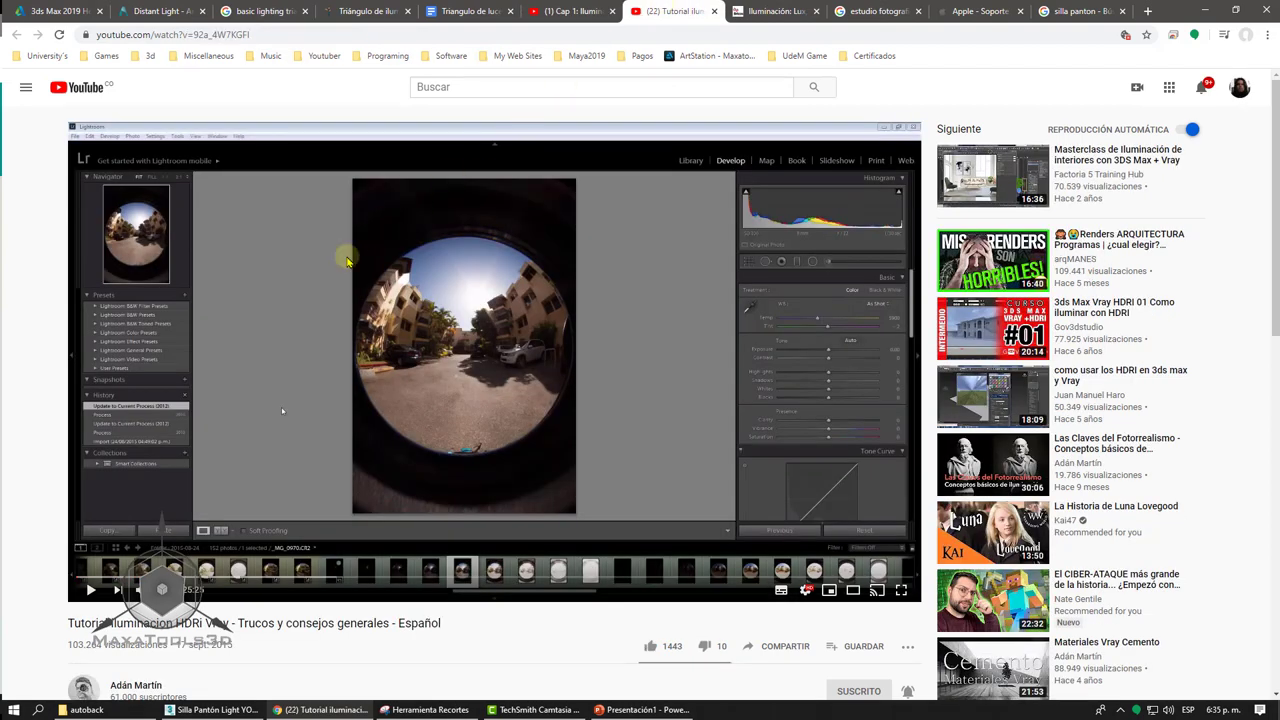
scroll(347, 262, "down", 2)
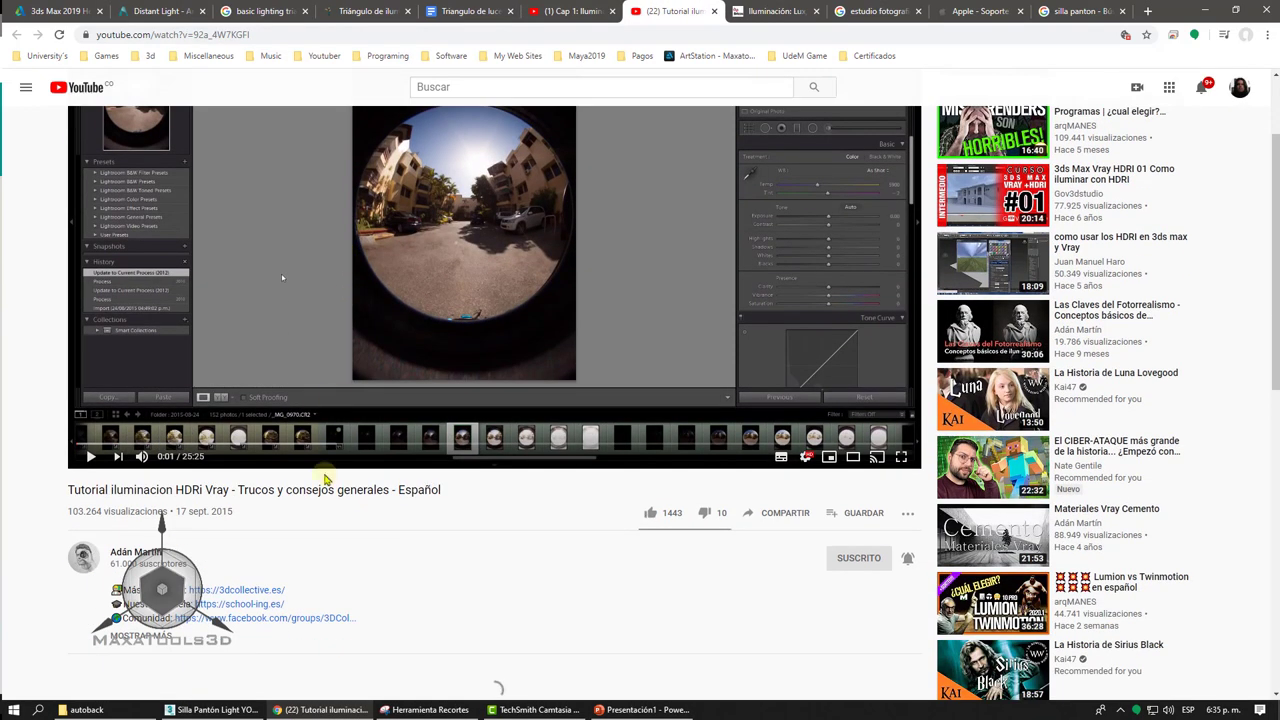
scroll(318, 548, "down", 2)
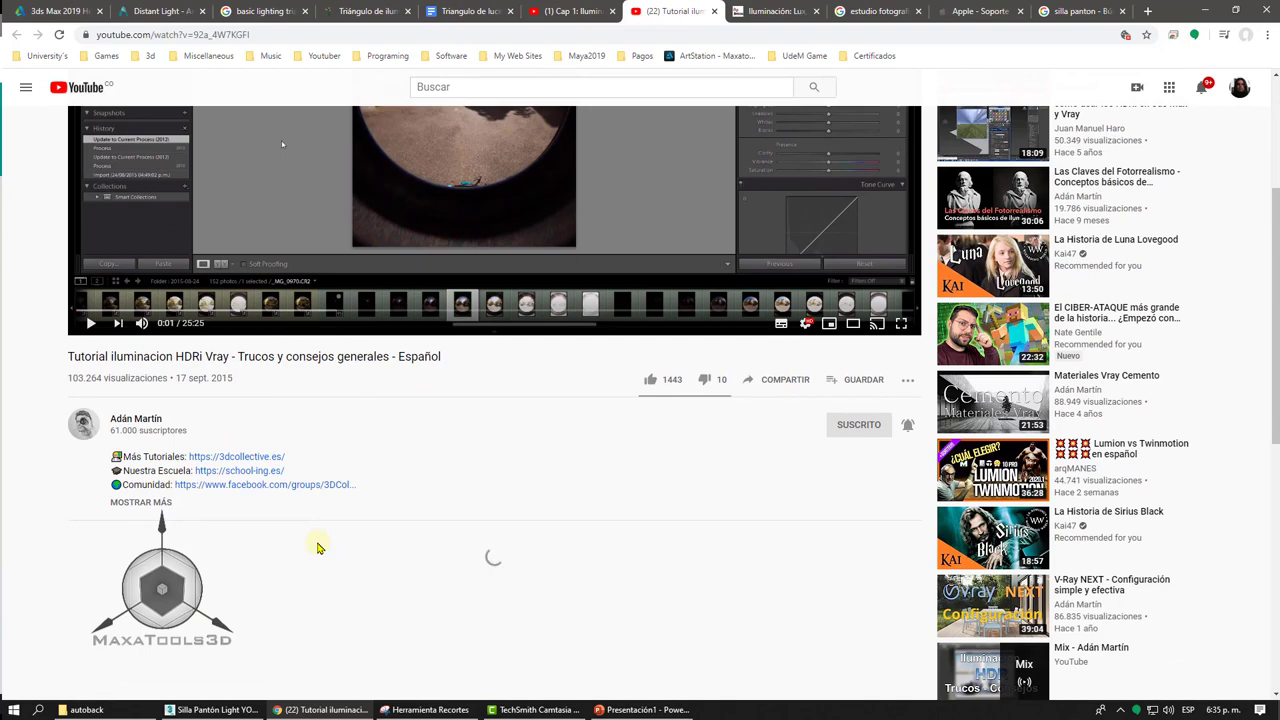
scroll(318, 548, "up", 4)
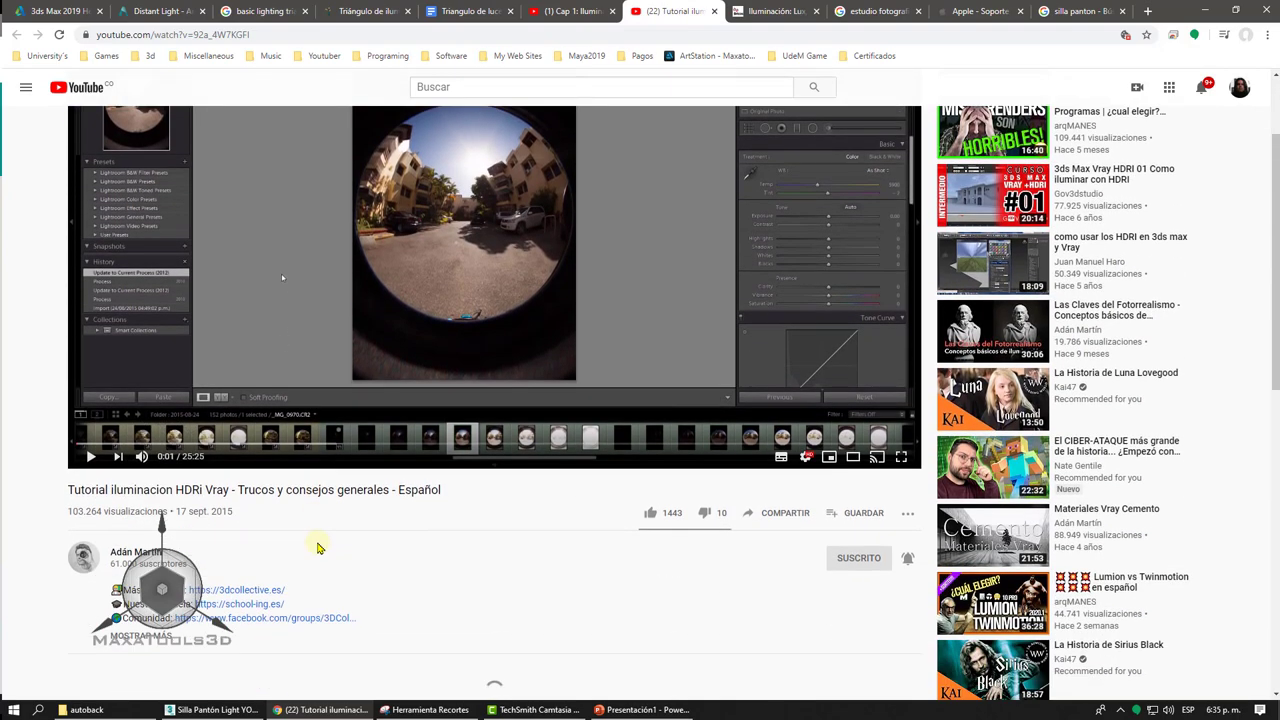
scroll(400, 525, "down", 3)
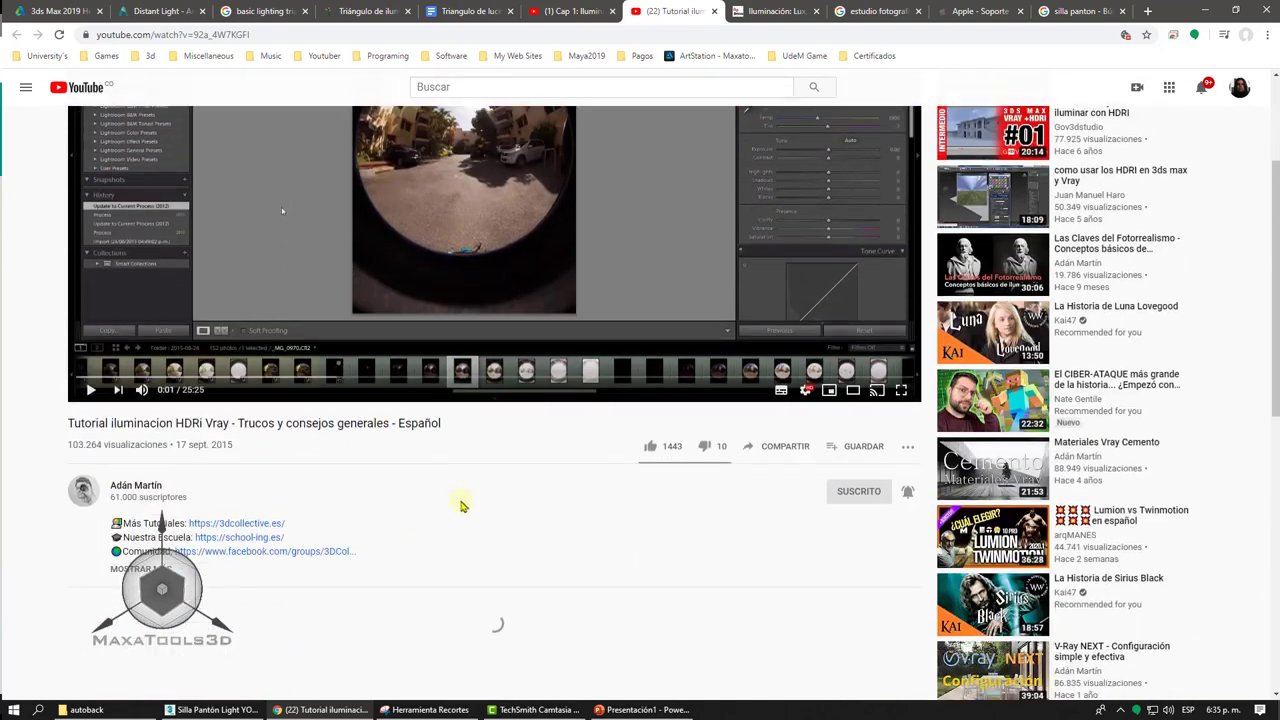
left_click(647, 447)
scroll(647, 450, "up", 3)
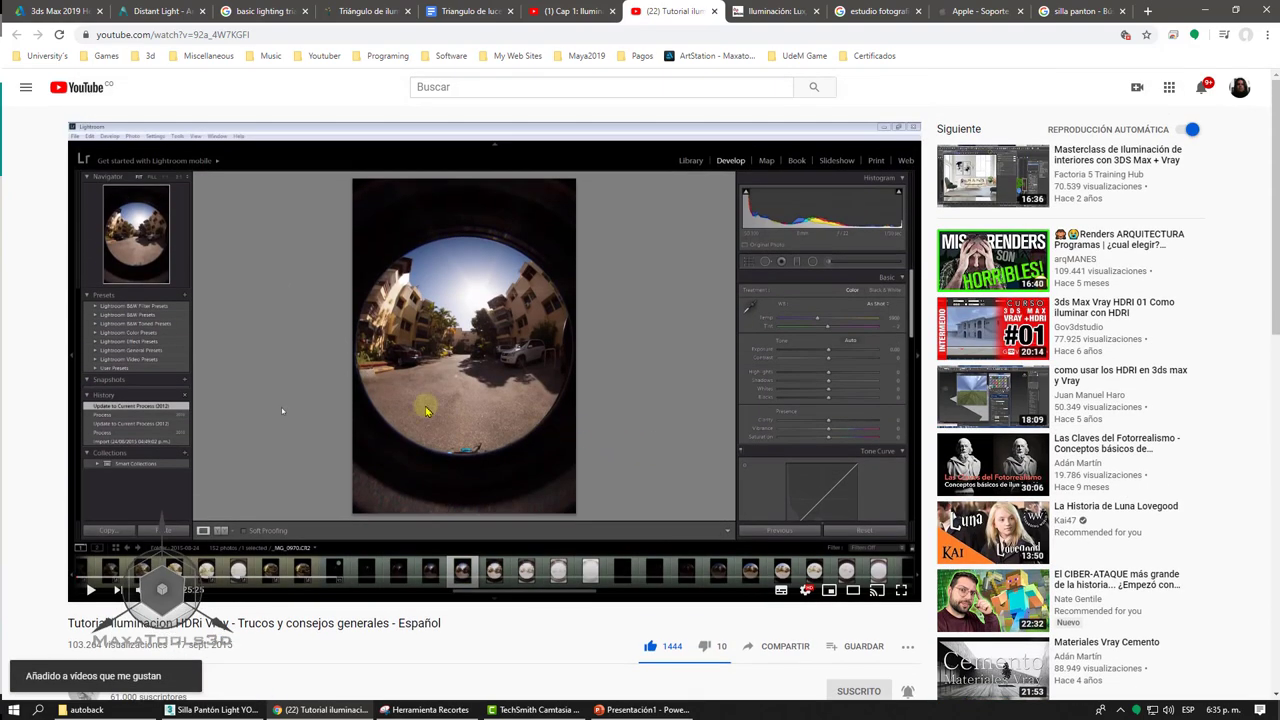
scroll(425, 410, "down", 1)
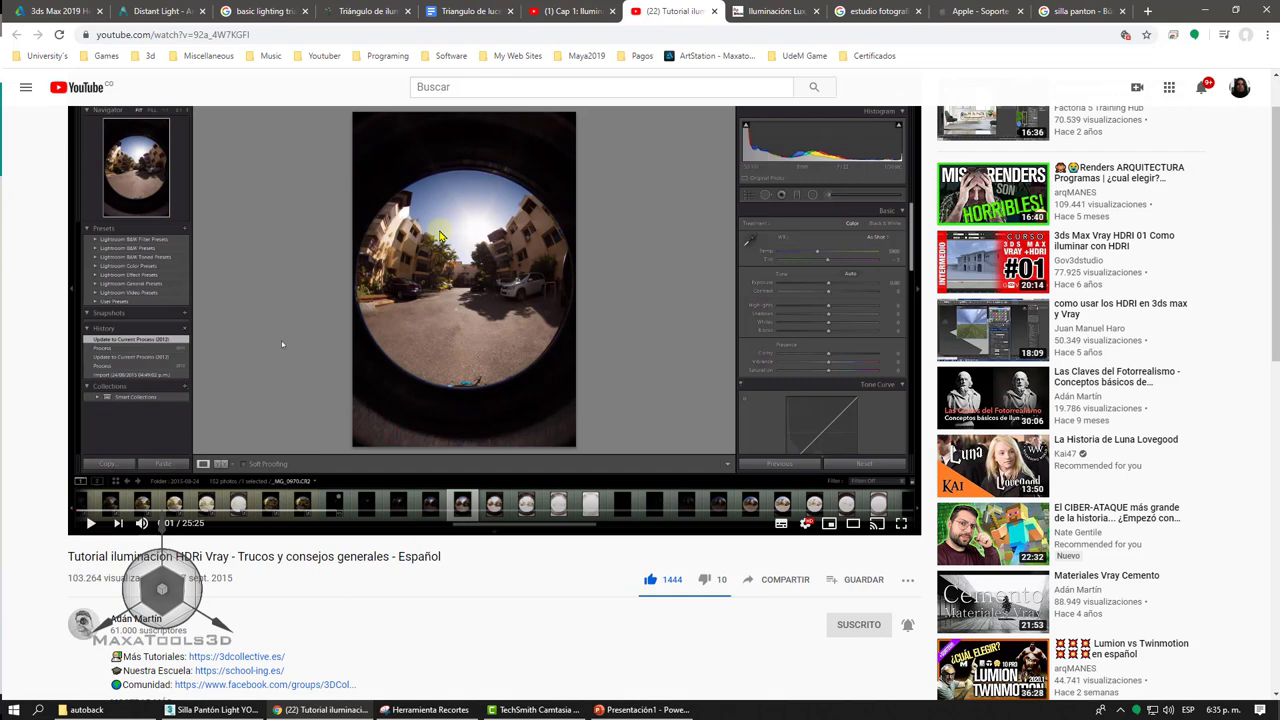
left_click(209, 711)
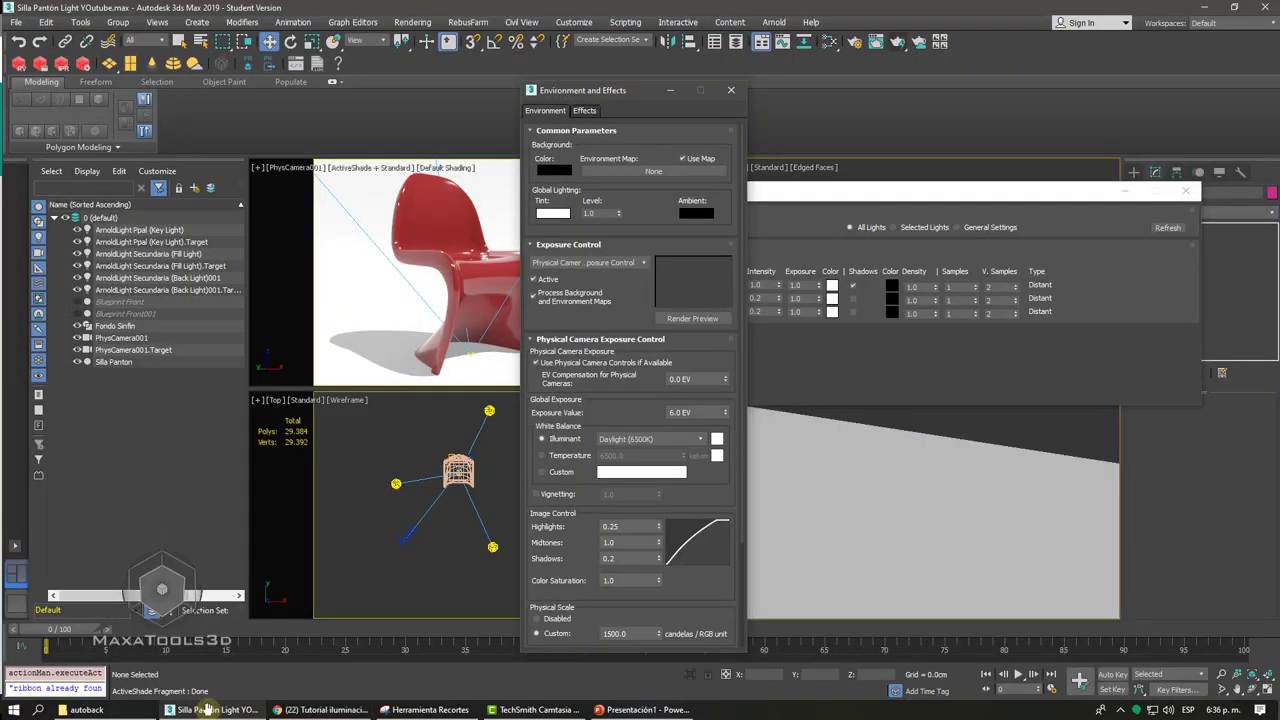
- Open the Material/Map Browser for the environment map, expand General maps, then return to the tutorial
left_click(633, 172)
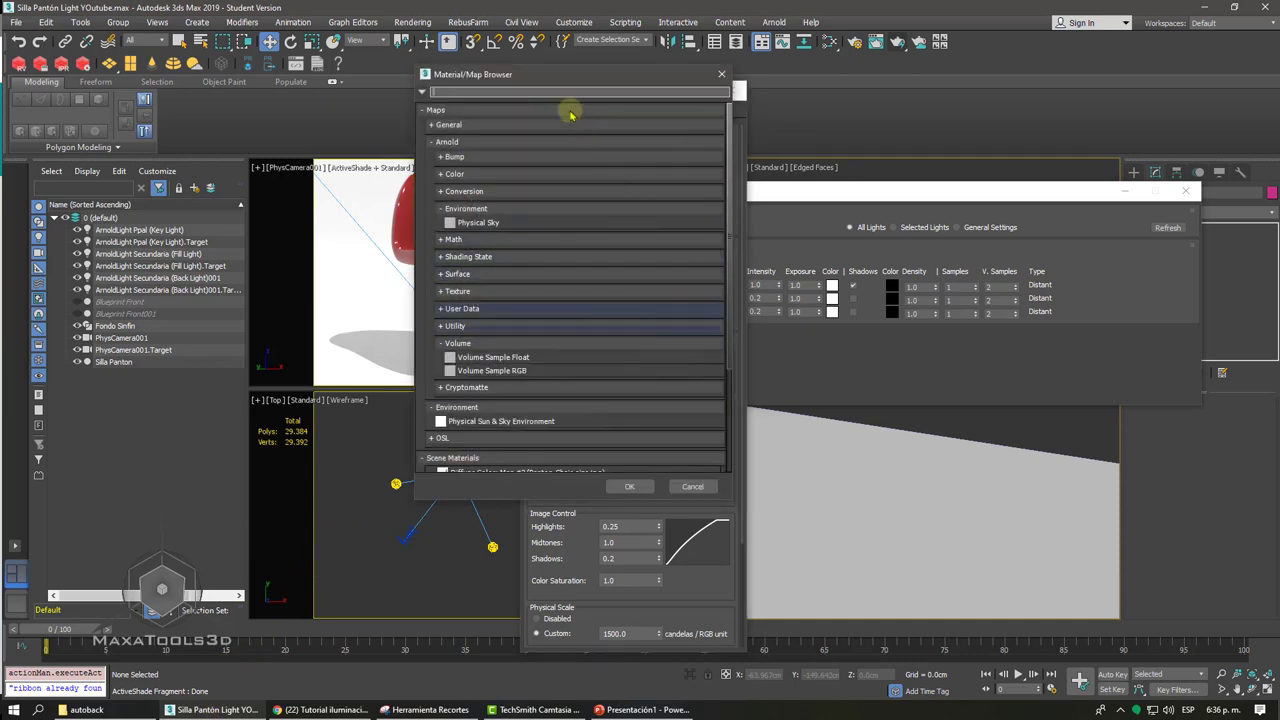
left_click_drag(533, 80, 738, 104)
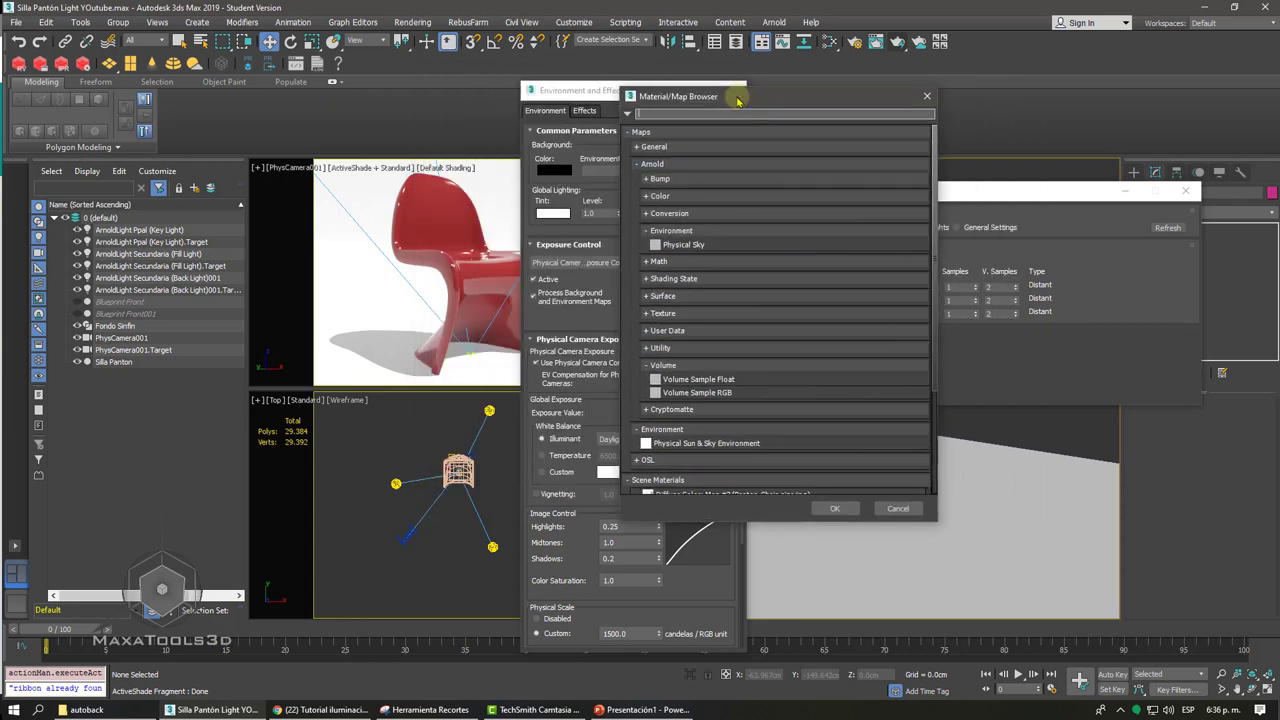
left_click(643, 146)
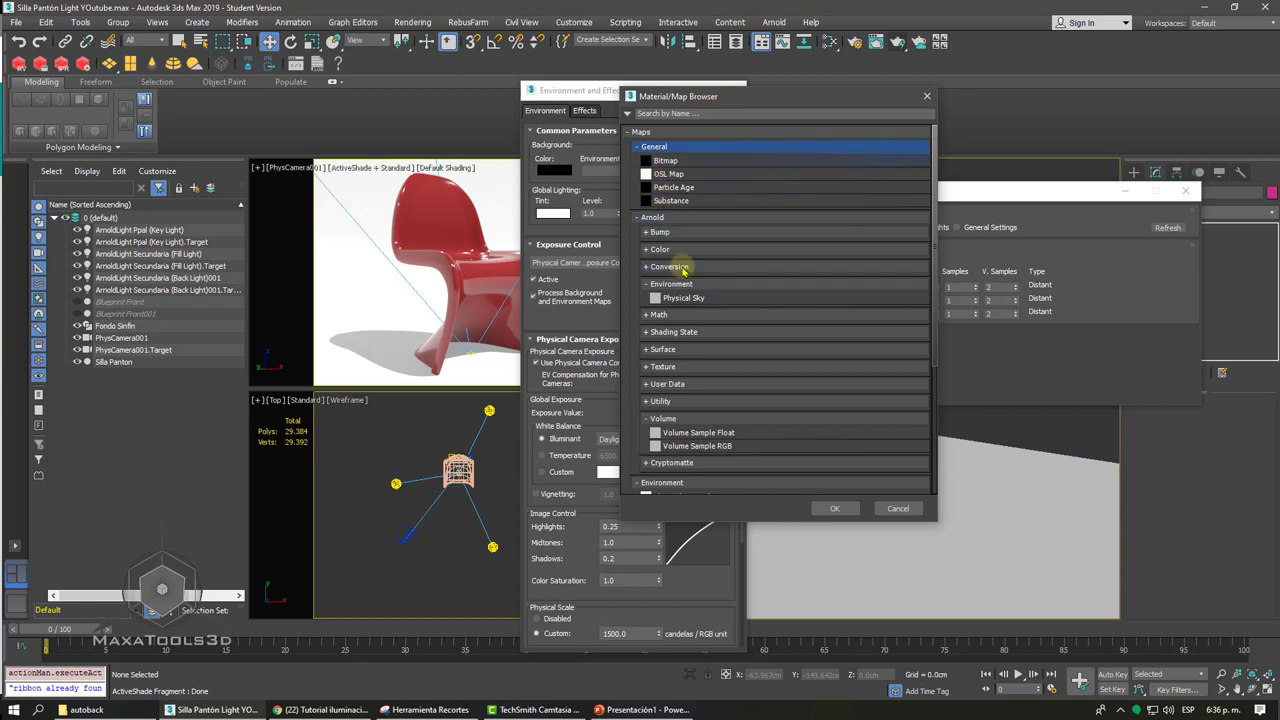
left_click(320, 710)
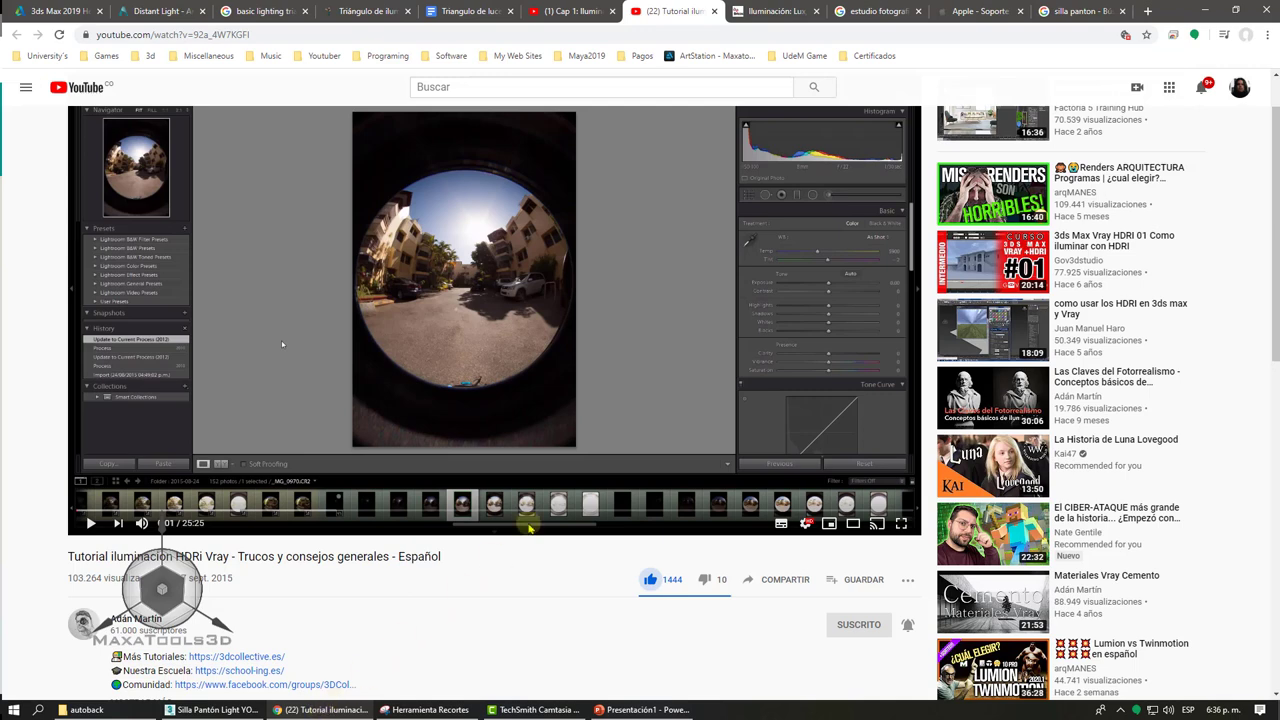
- Replace the Panton chair image search with a Google search for 'HDRI'
left_click(1085, 11)
scroll(414, 240, "up", 2)
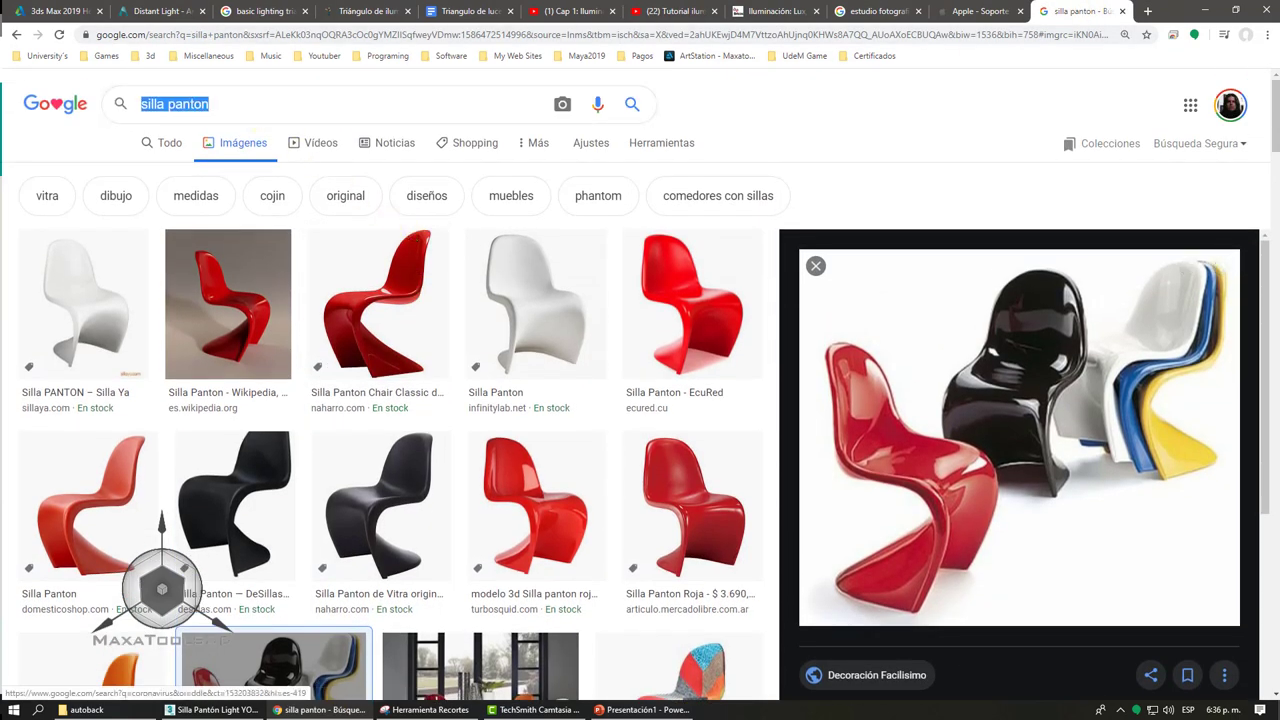
triple_click(280, 104)
type("HDRI")
key("Return")
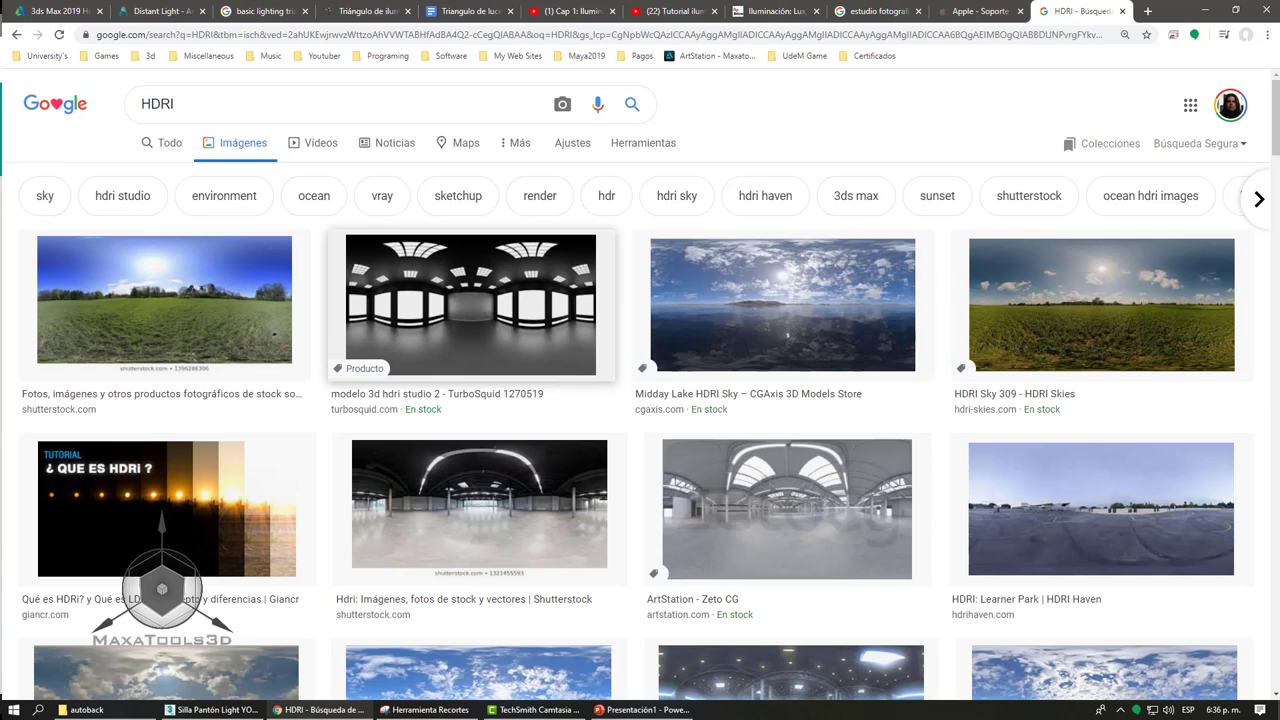
- Browse the HDRI web results such as HDRI Haven, then minimize Chrome
scroll(640, 400, "down", 1)
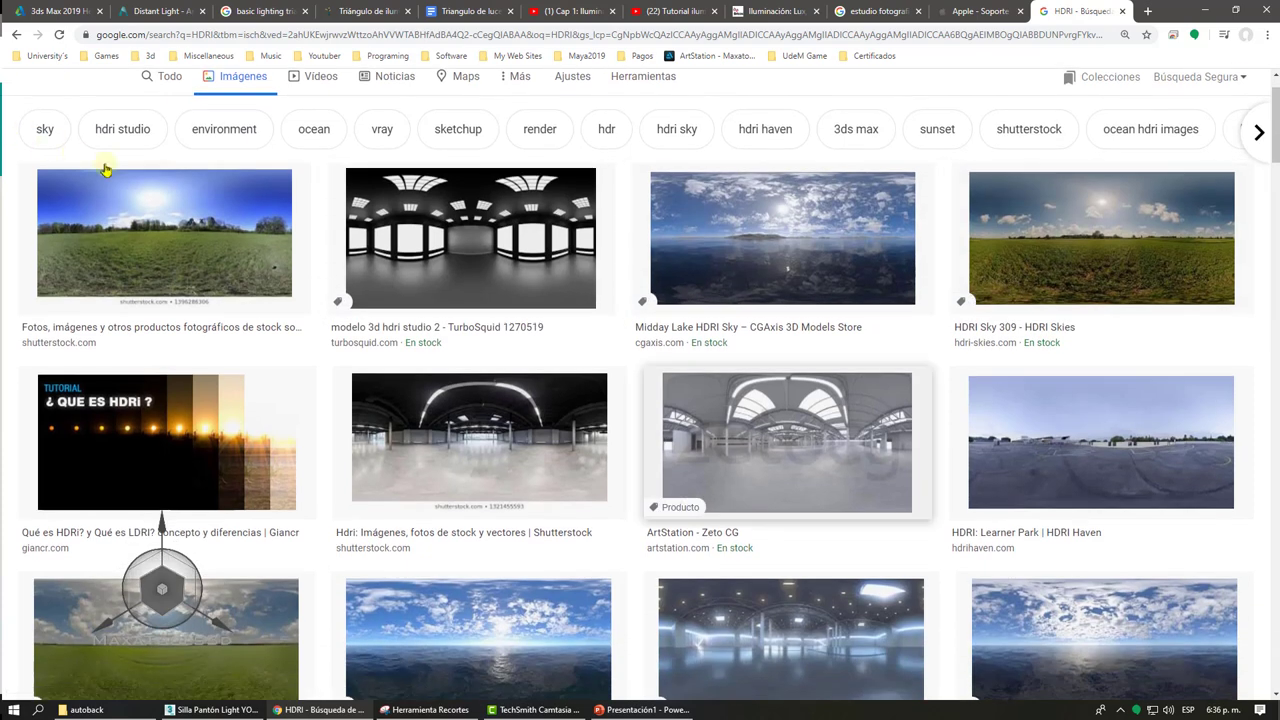
scroll(763, 400, "down", 2)
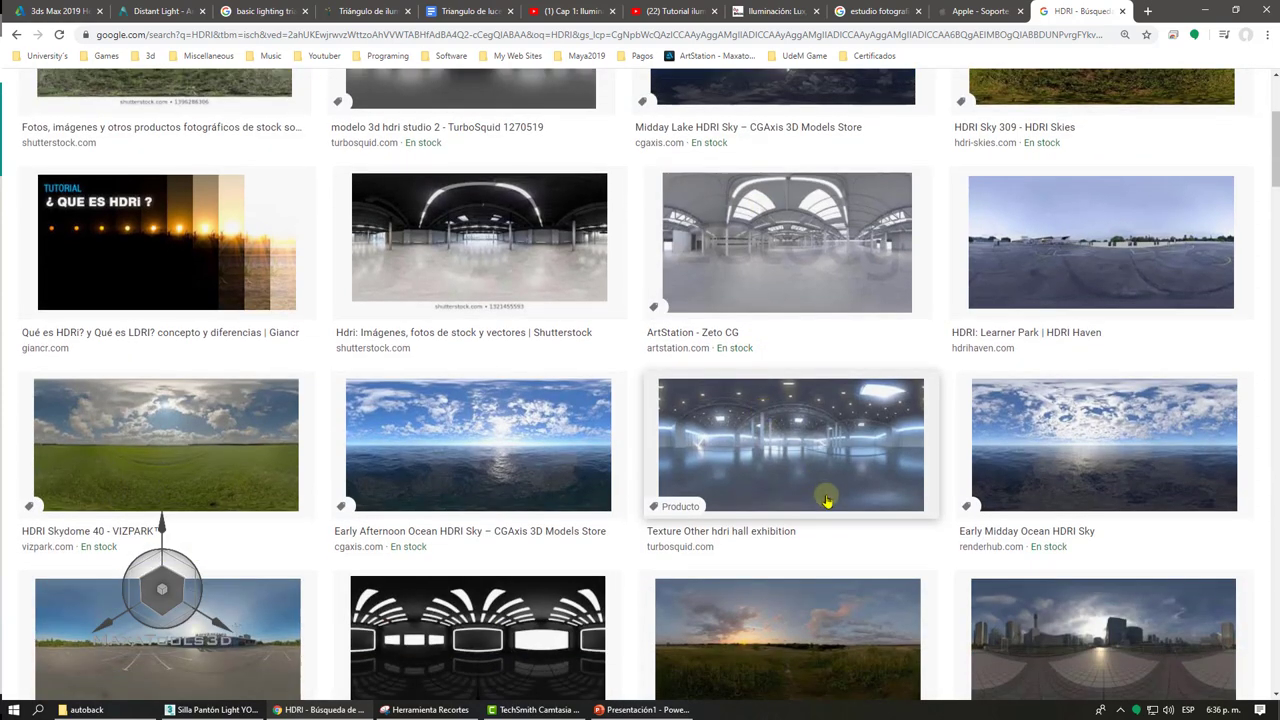
scroll(827, 500, "up", 3)
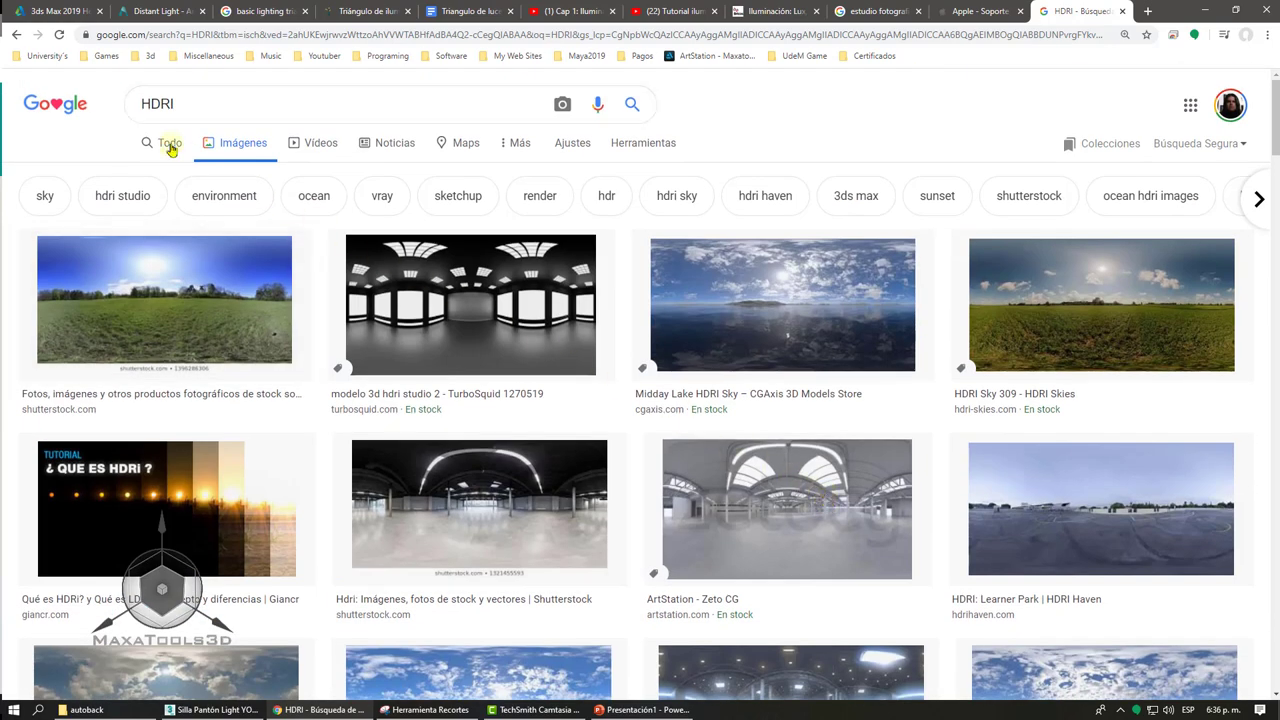
left_click(170, 146)
scroll(443, 284, "down", 1)
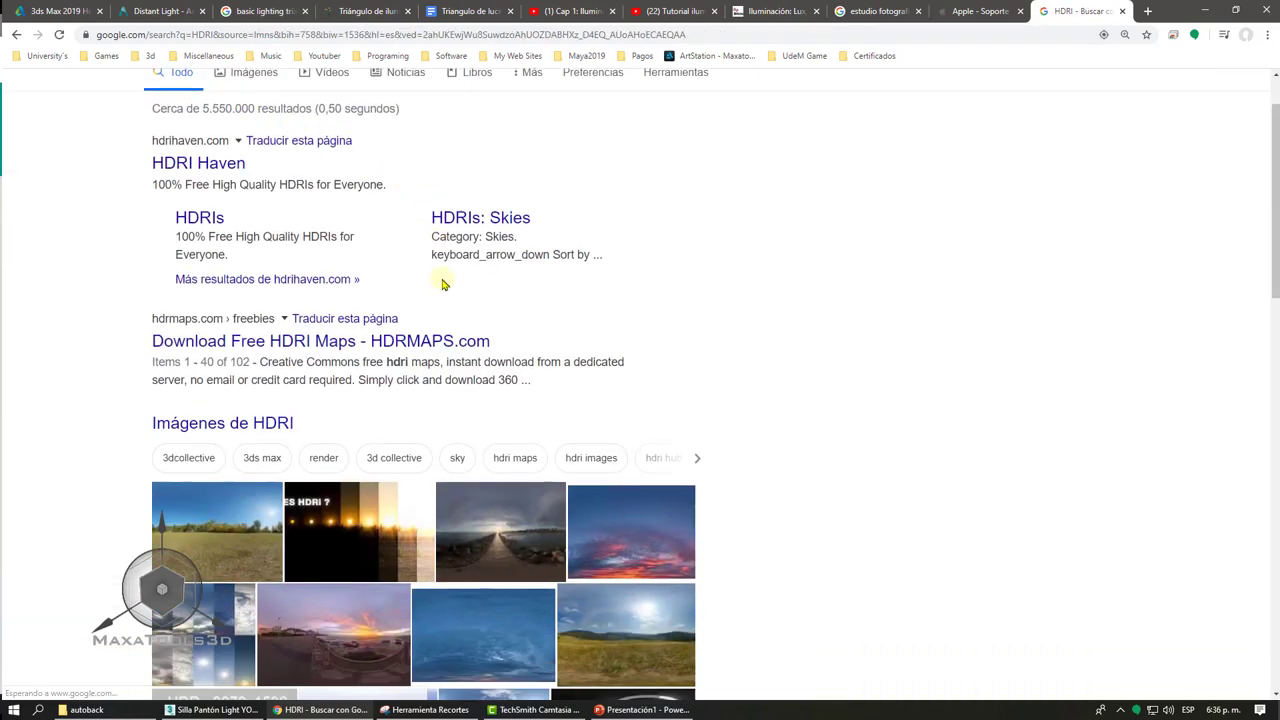
scroll(443, 284, "down", 1)
scroll(449, 286, "down", 5)
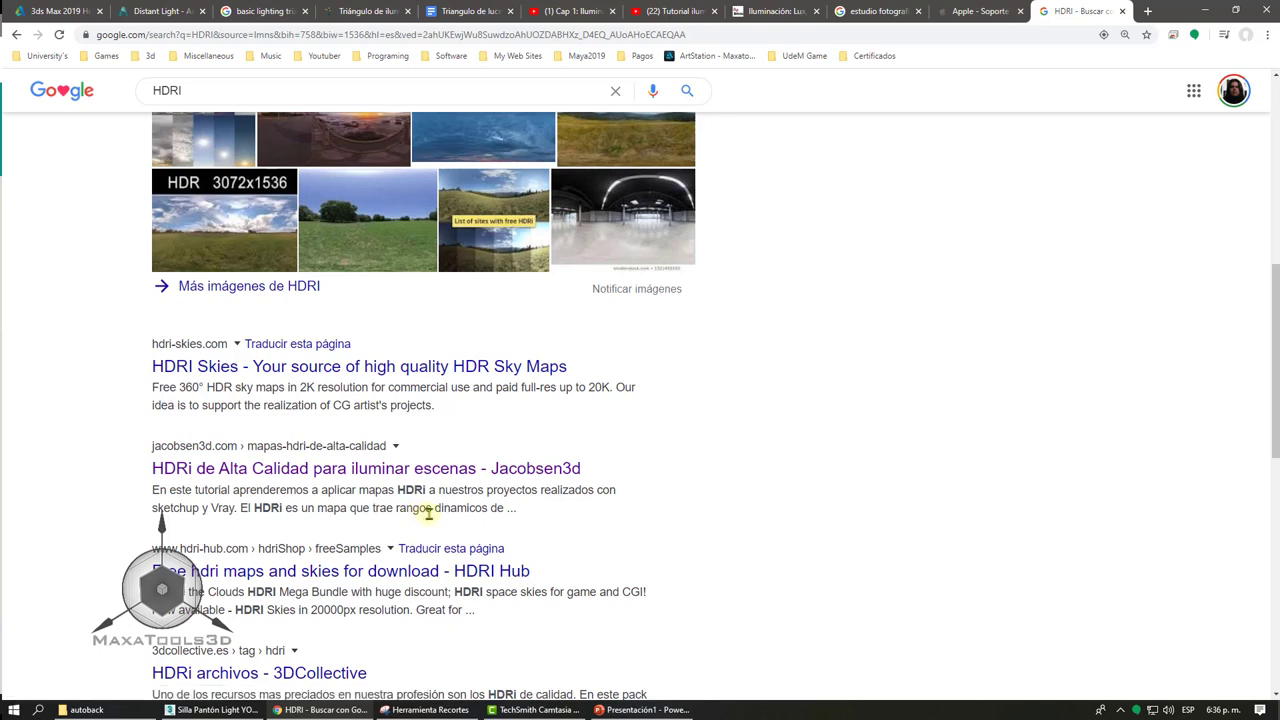
scroll(430, 518, "down", 2)
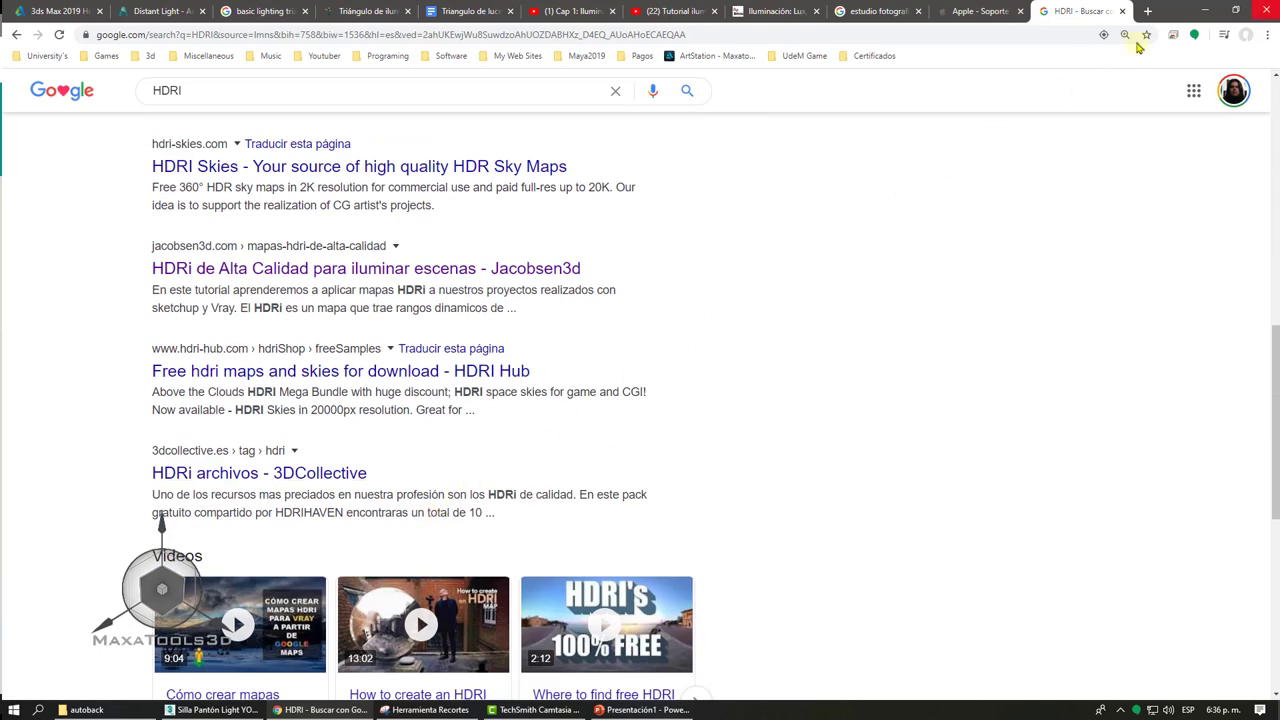
left_click(1203, 10)
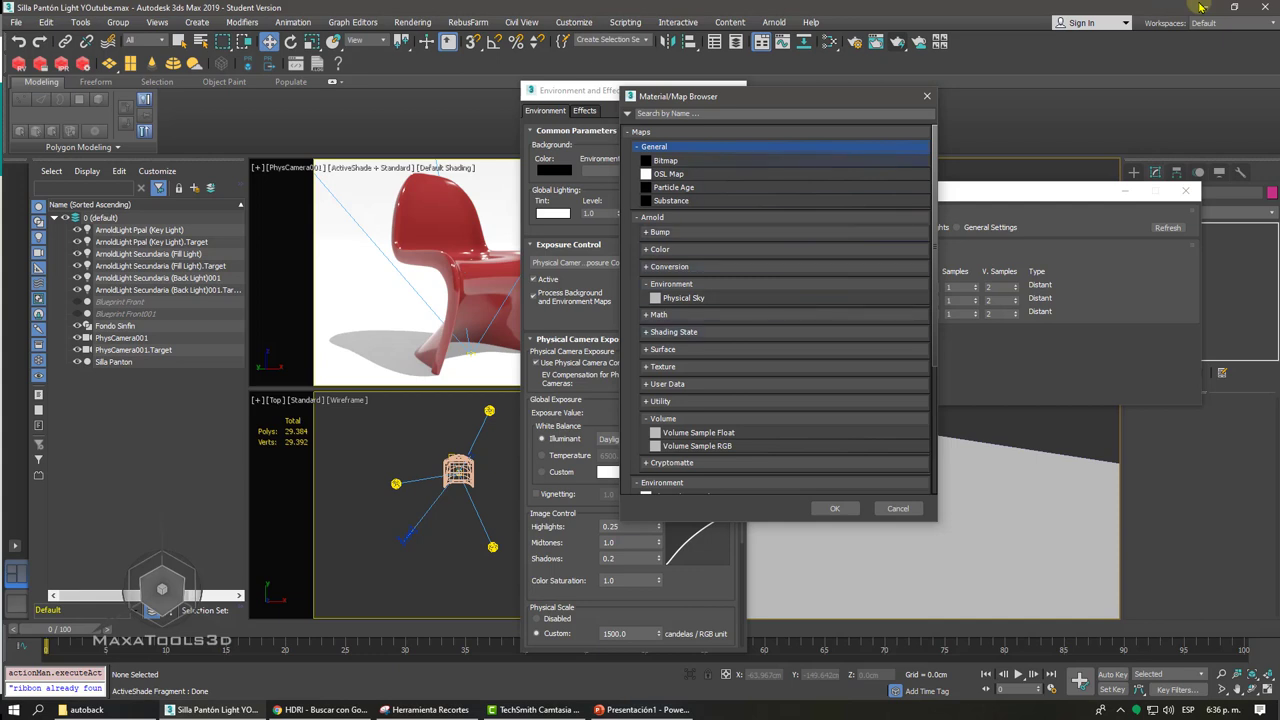
- Start a Bitmap environment map and browse to G: > Nuevas presentaciones > Luces Arnold
left_click(927, 96)
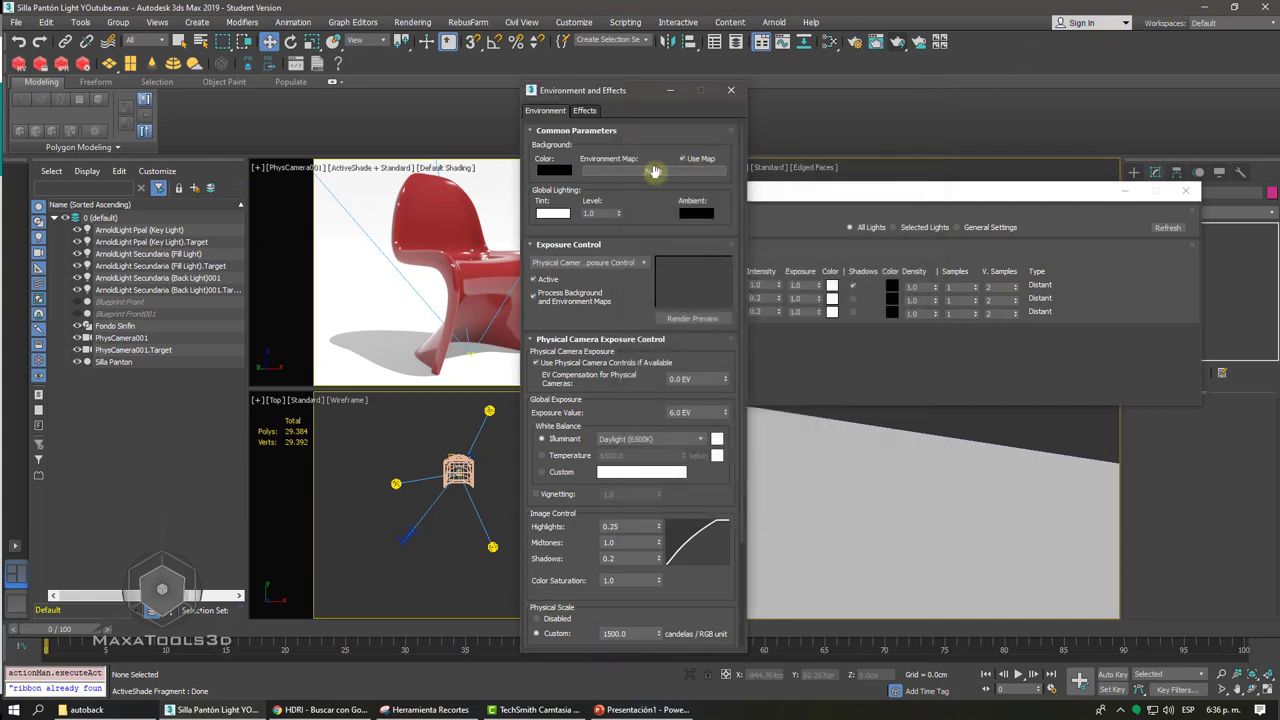
left_click(655, 173)
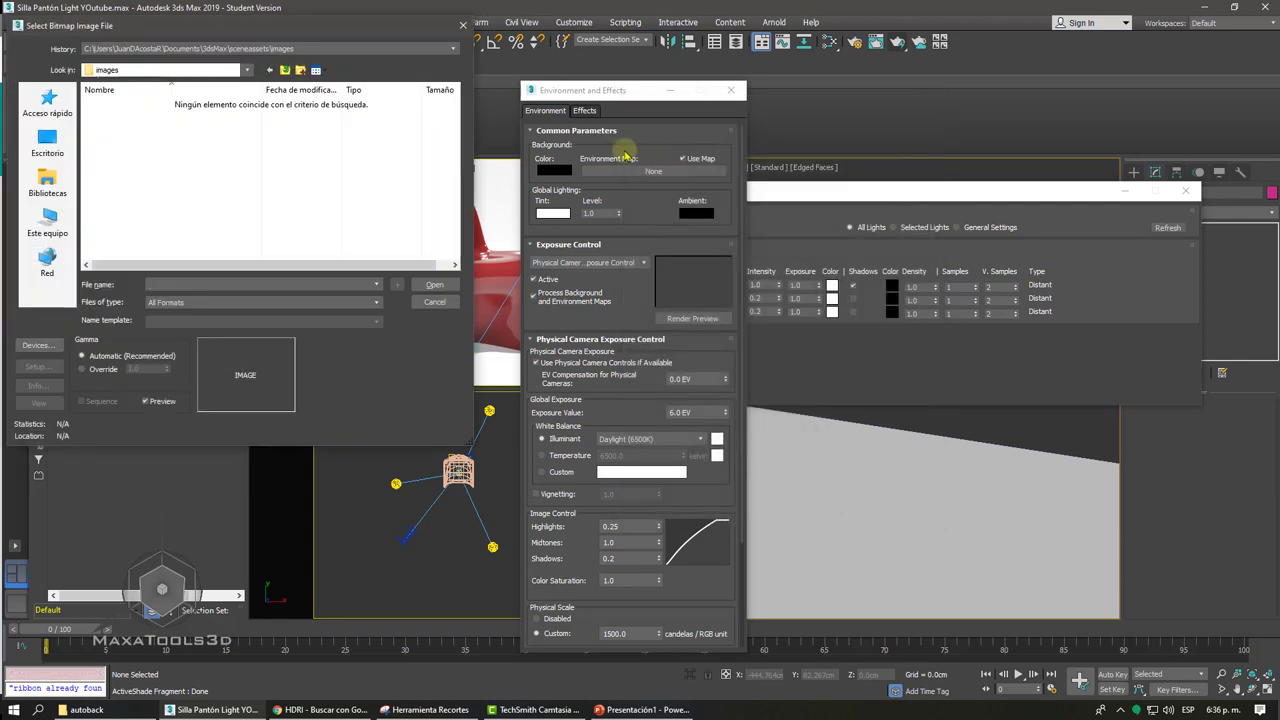
left_click(246, 70)
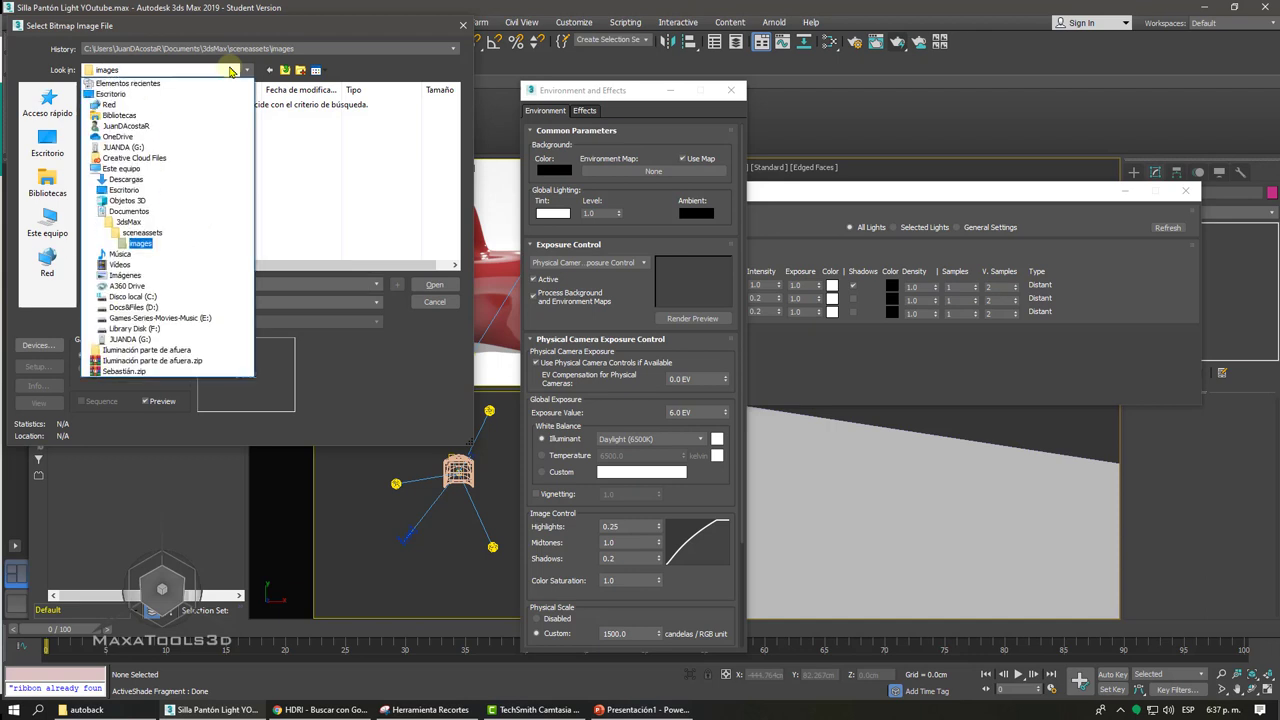
left_click(130, 339)
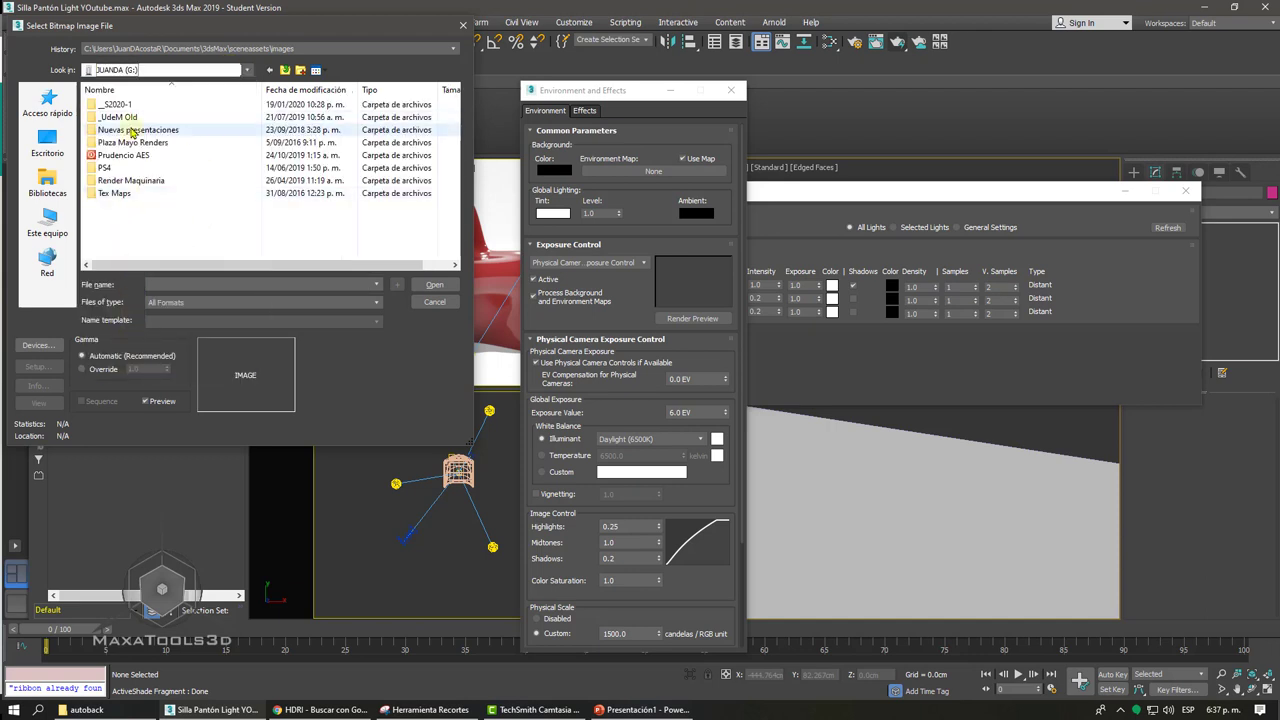
double_click(131, 131)
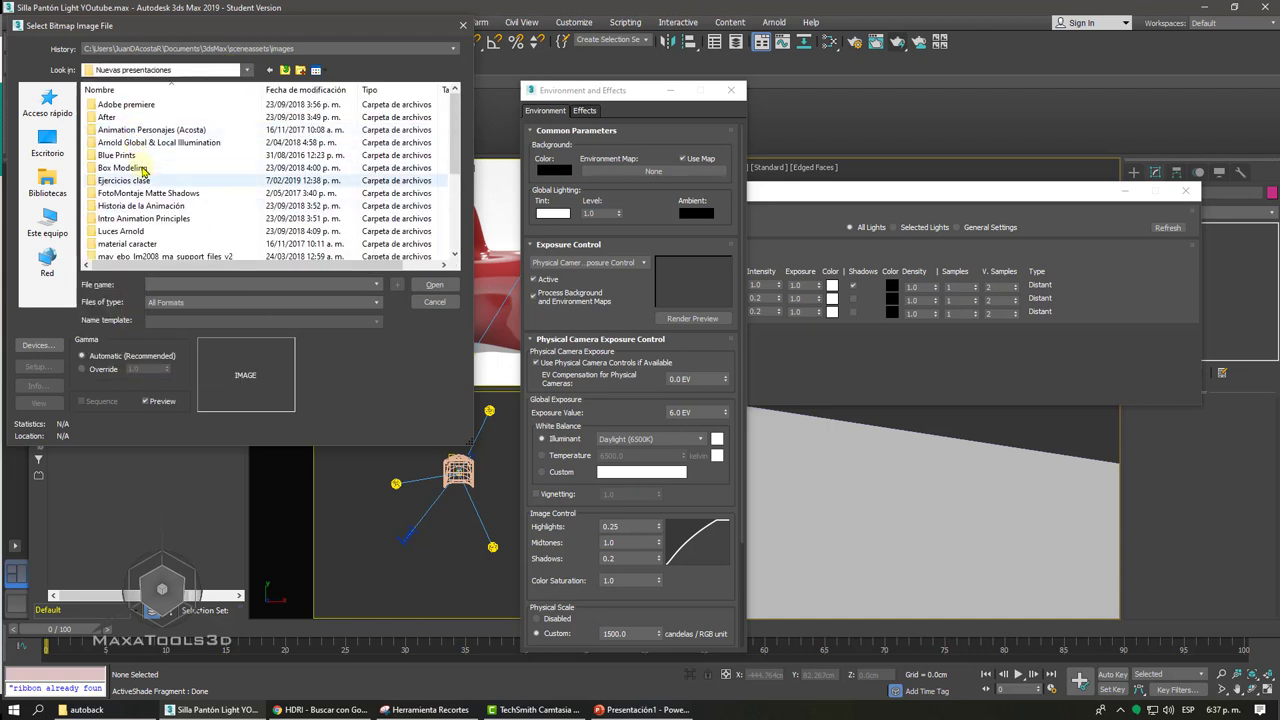
double_click(128, 231)
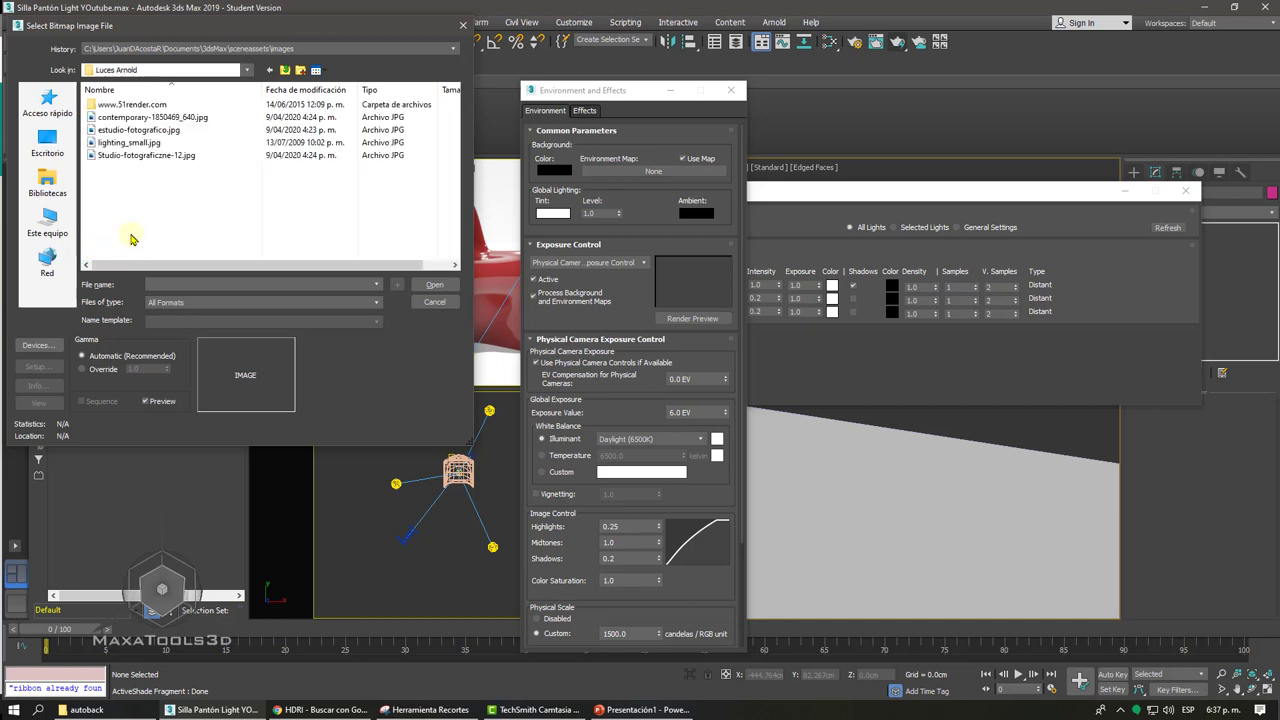
double_click(160, 104)
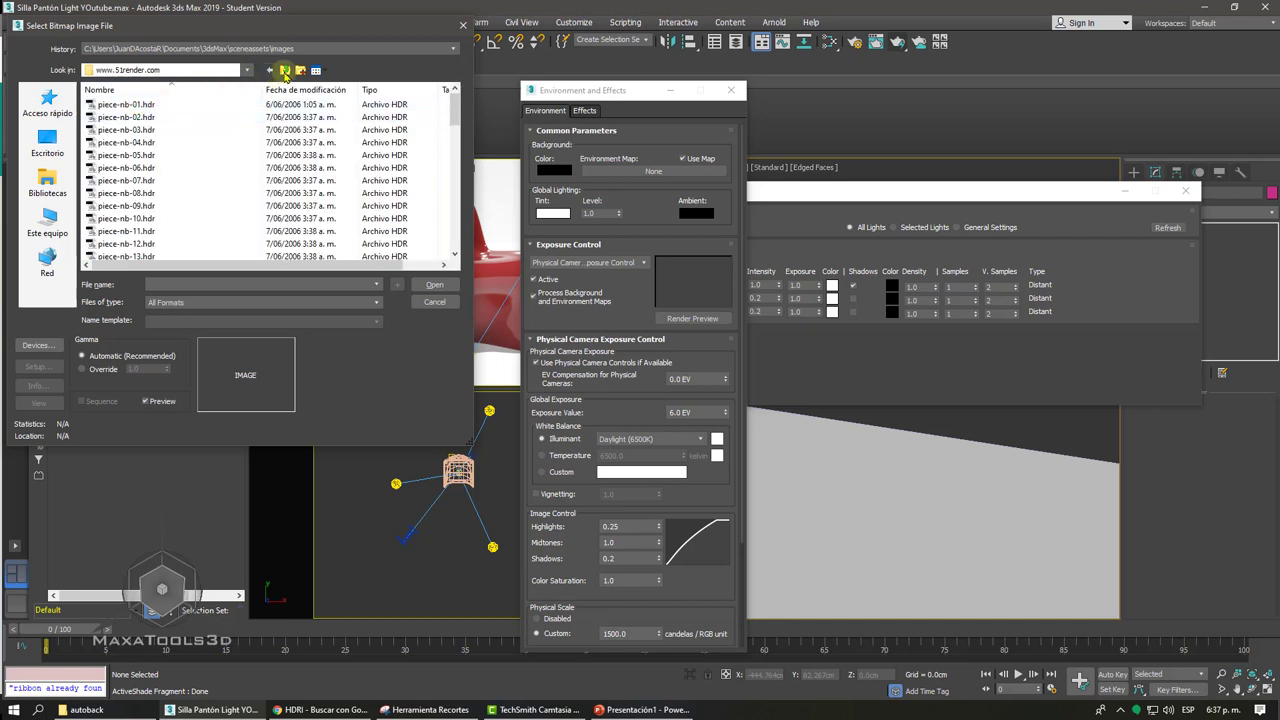
left_click(285, 72)
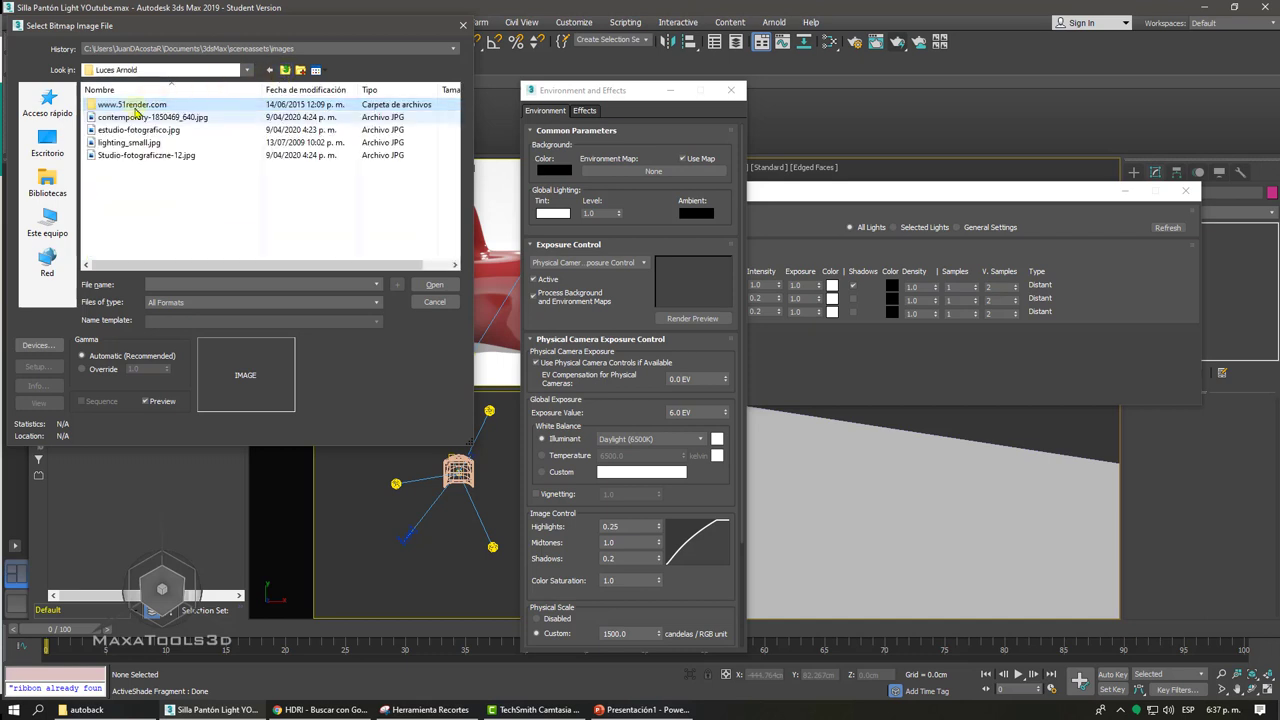
mouse_move(132, 105)
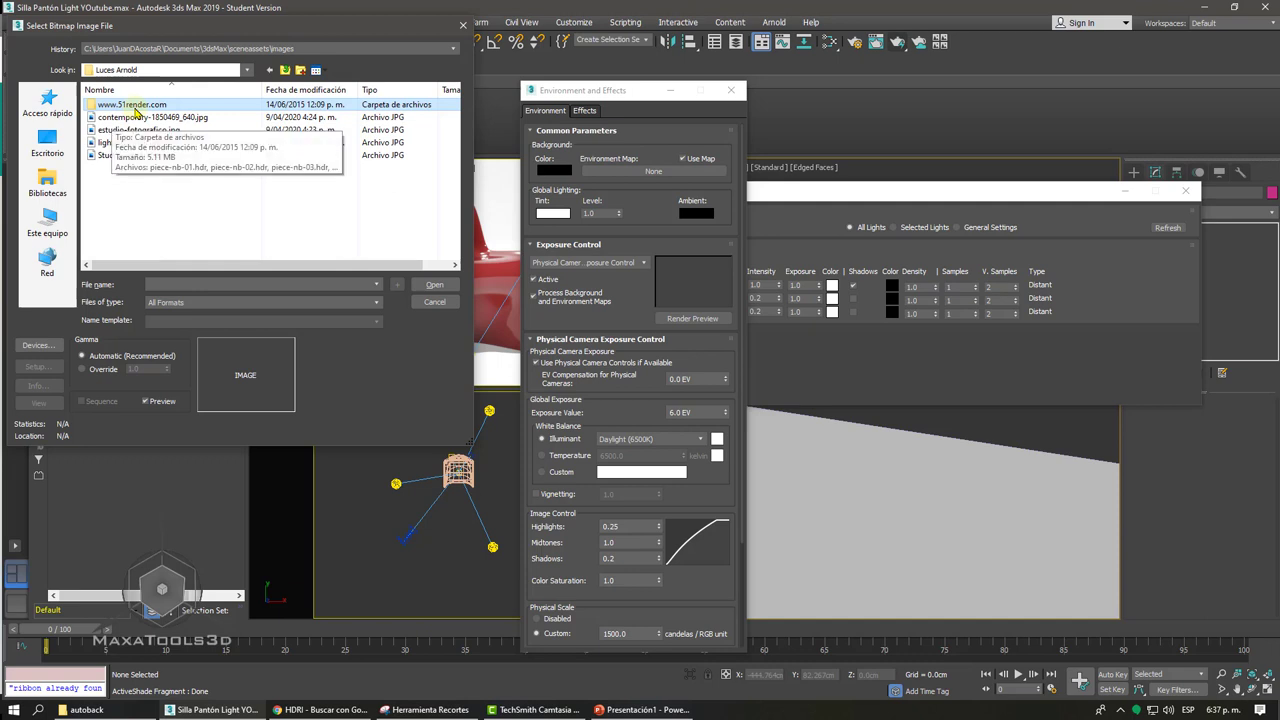
double_click(135, 110)
scroll(186, 175, "down", 10)
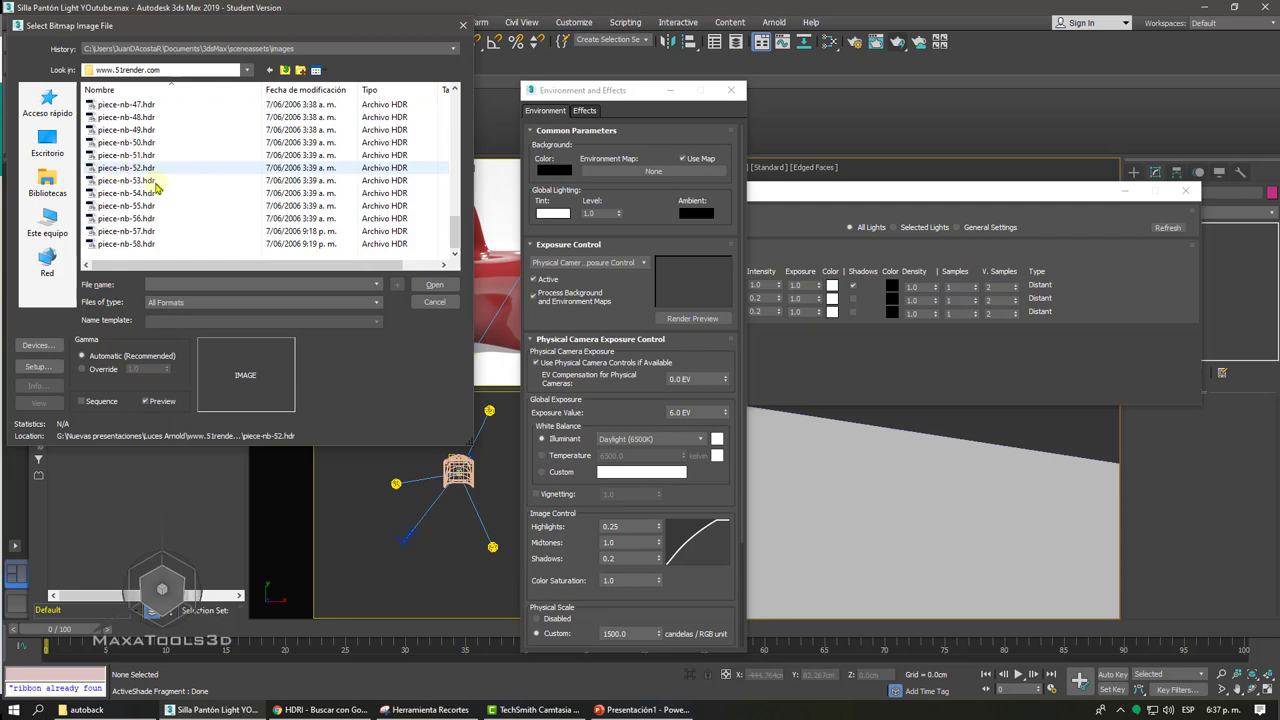
key("Down")
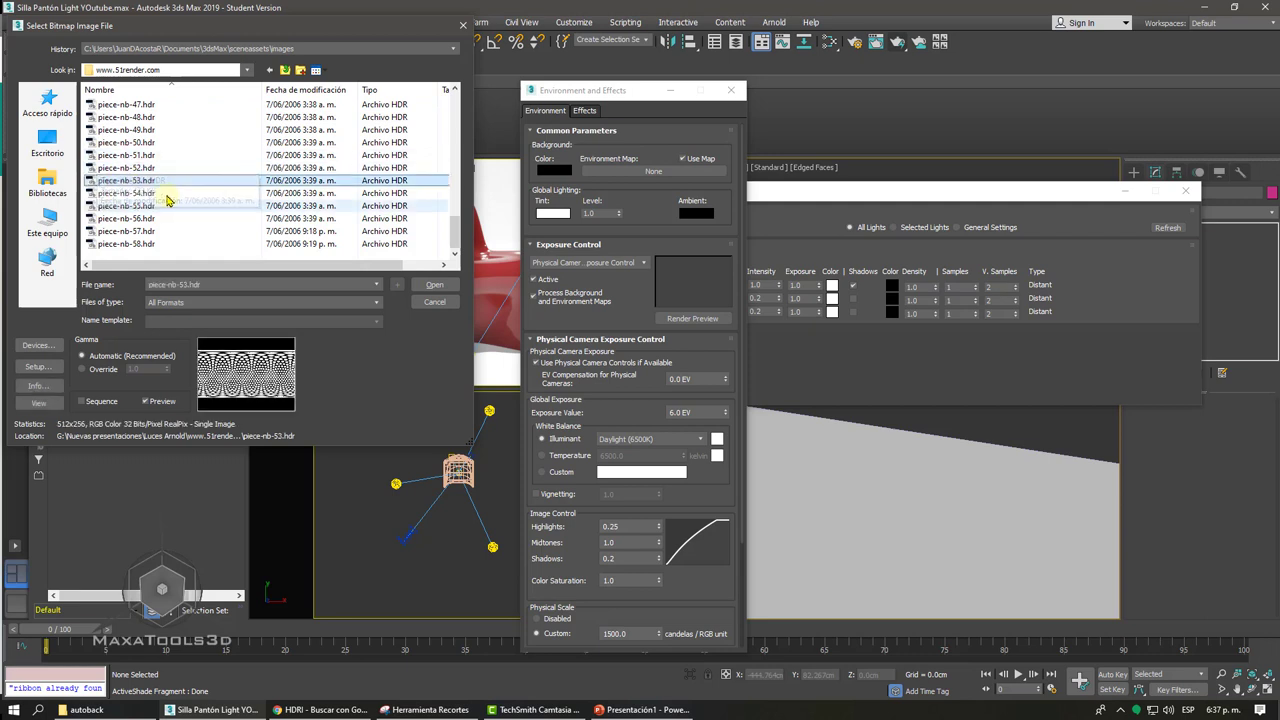
key("Down")
key("Up")
key("Up")
key("Up")
key("Up")
key("Up")
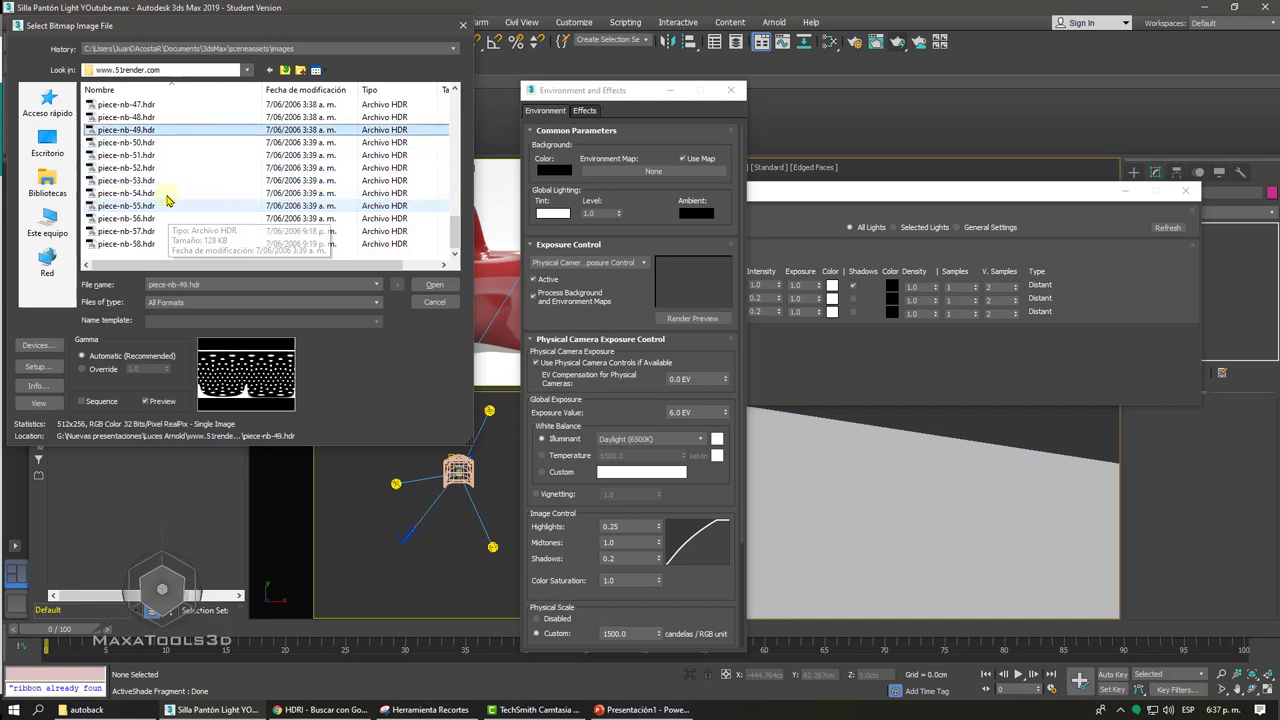
key("Up")
key("Up")
key("Up")
key("Up")
key("Up")
key("Up")
key("Up")
key("Up")
key("Up")
key("Up")
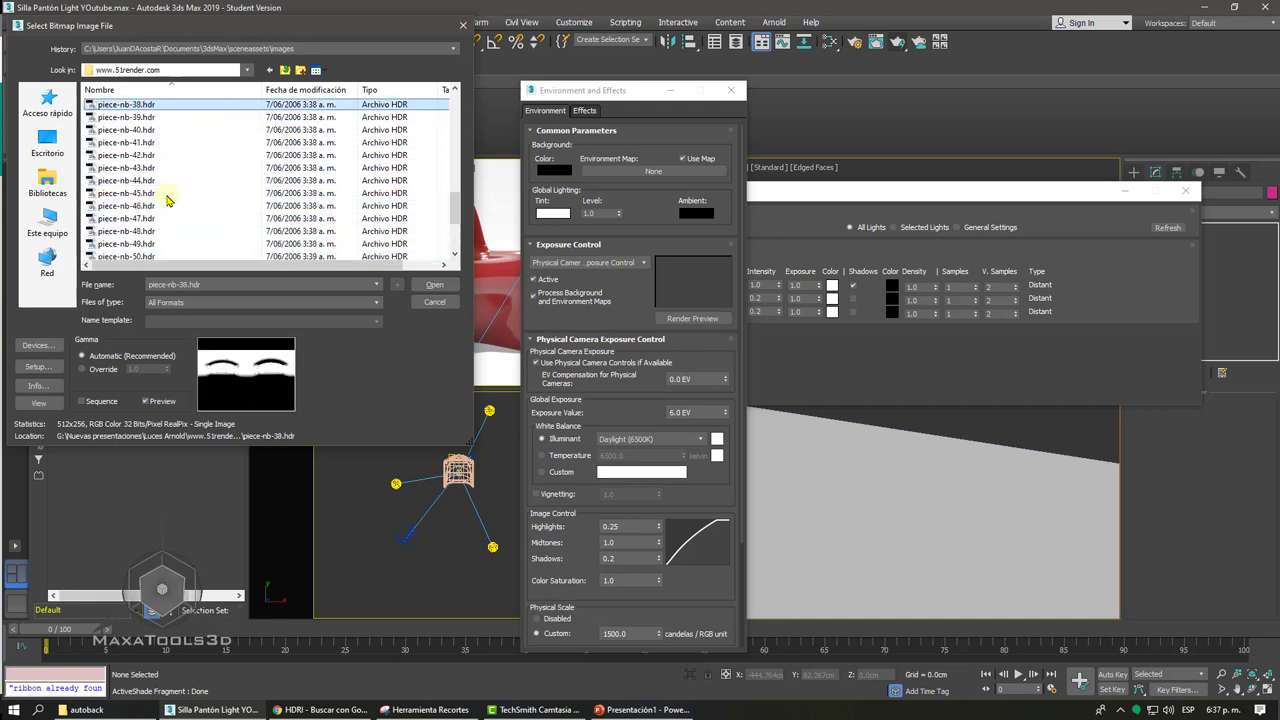
key("Up")
key("Up")
key("Up")
key("Up")
key("Up")
key("Up")
key("Up")
key("Up")
key("Up")
key("Up")
key("Up")
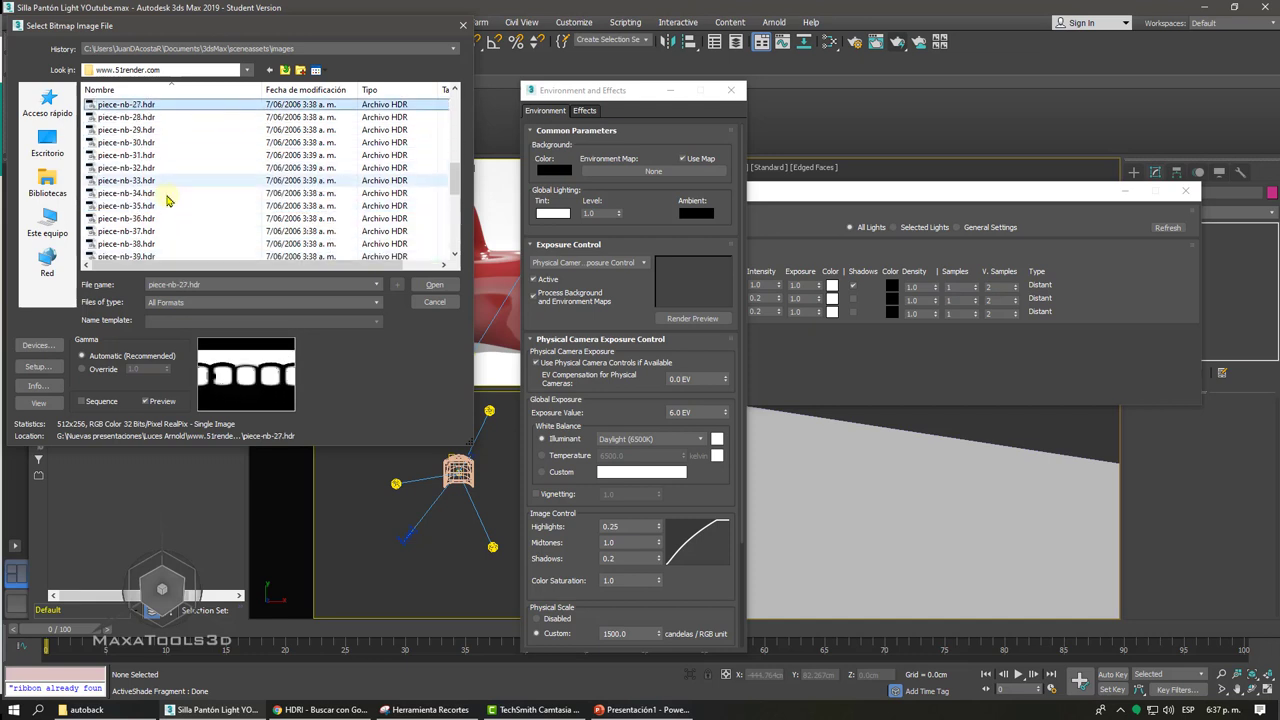
key("Up")
key("Up")
key("Up")
key("Up")
key("Up")
key("Up")
key("Up")
key("Up")
key("Up")
key("Up")
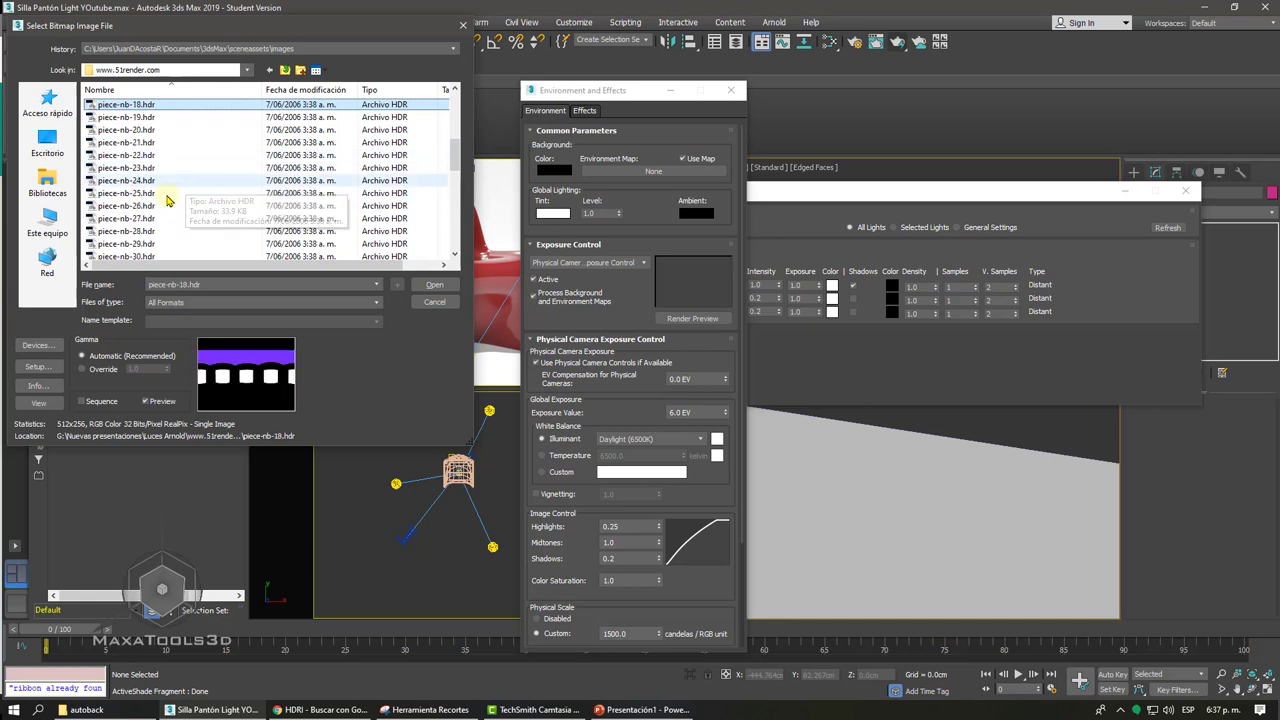
key("Up")
key("Up")
key("Up")
key("Up")
key("Up")
key("Up")
key("Up")
key("Up")
key("Up")
key("Up")
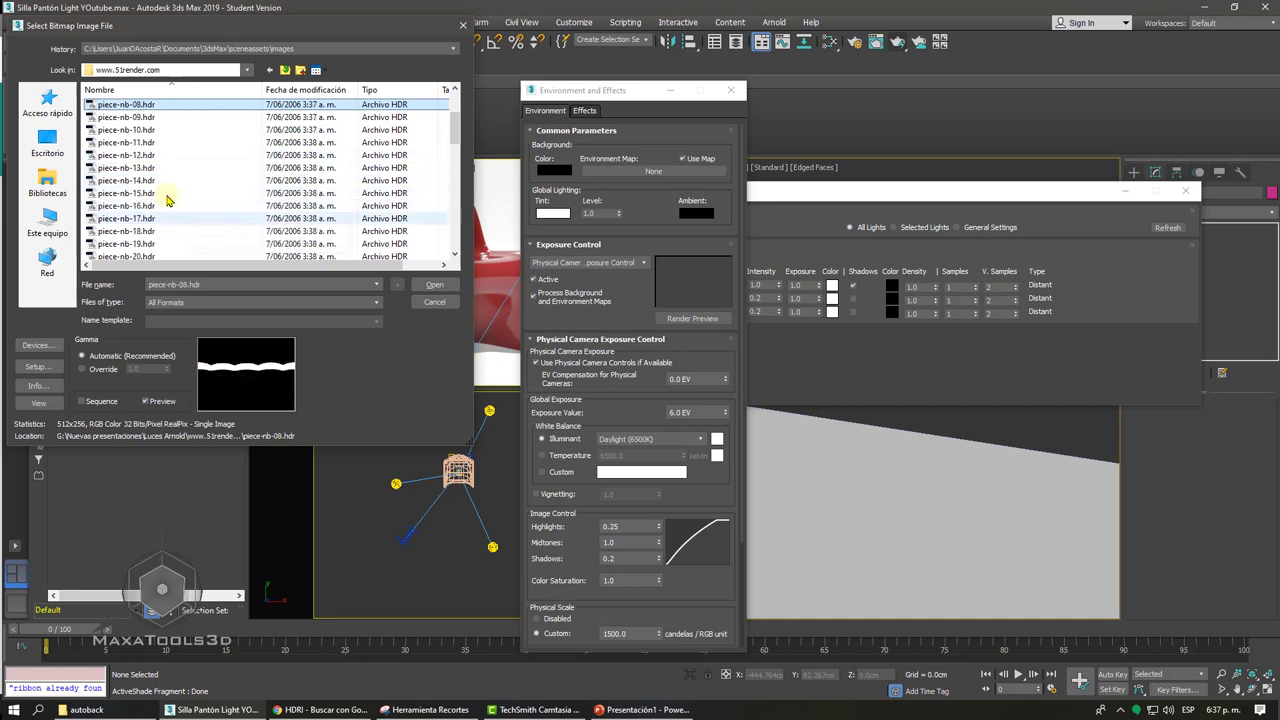
key("Up")
key("Up")
key("Up")
key("Down")
key("Down")
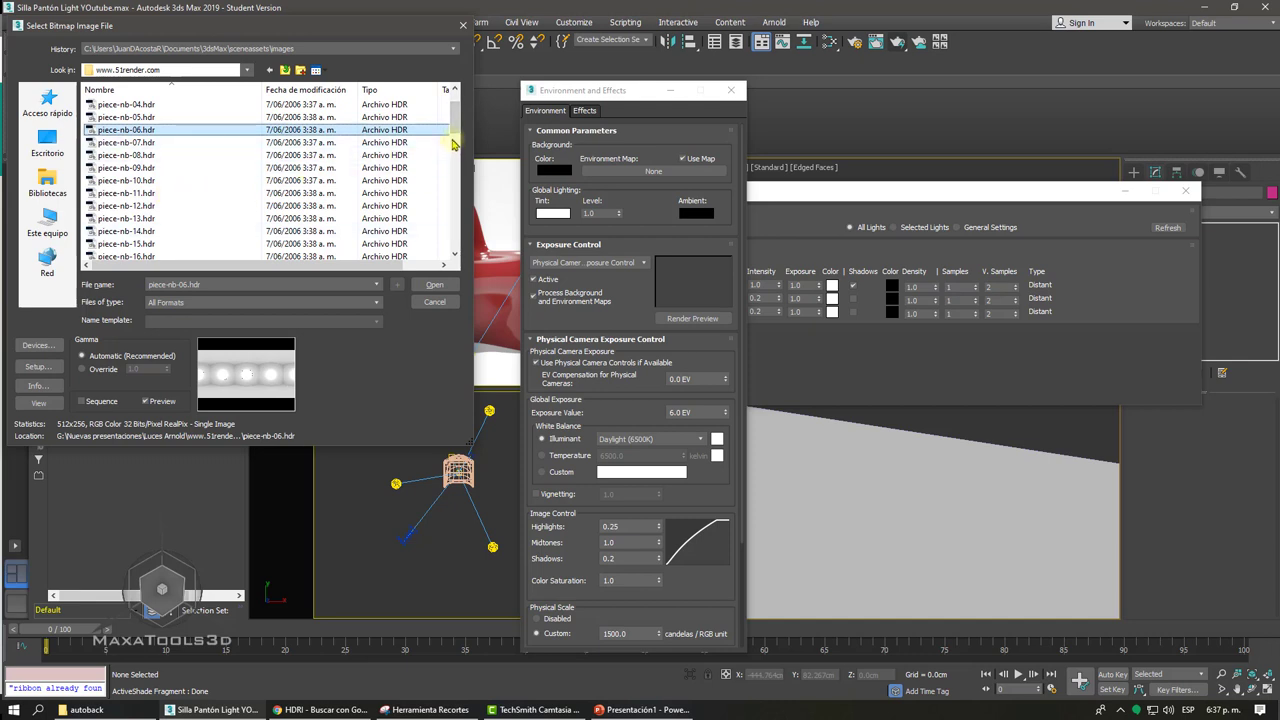
- Select piece-nb-56.hdr as the environment image file
left_click_drag(456, 126, 456, 240)
left_click(142, 204)
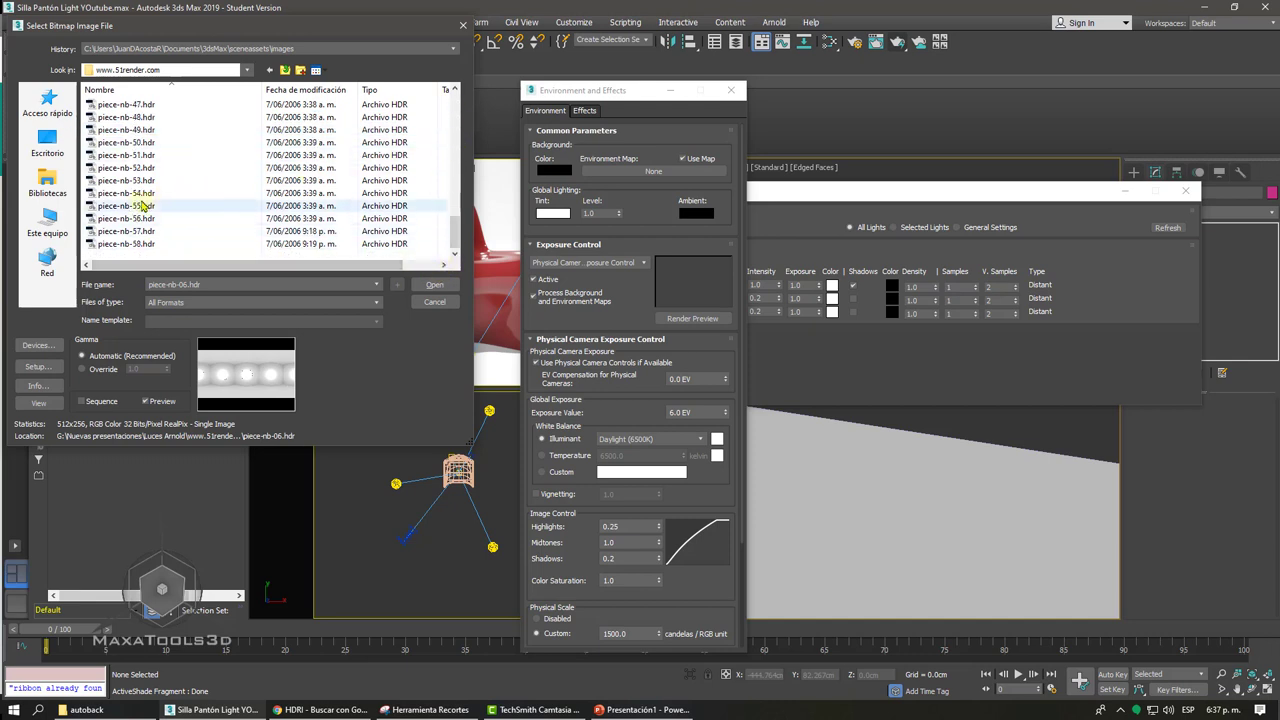
key("Down")
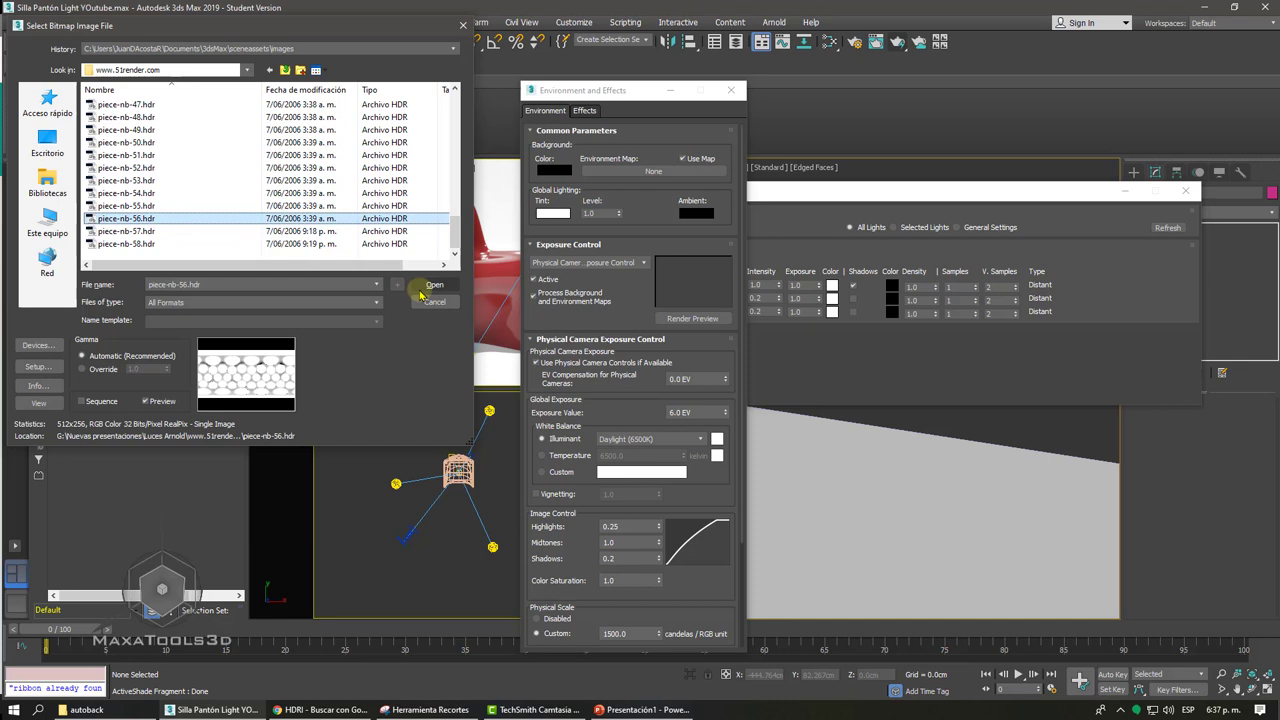
- Load piece-nb-56.hdr as environment Map #3, accepting the HDRI load settings
left_click_drag(410, 25, 192, 38)
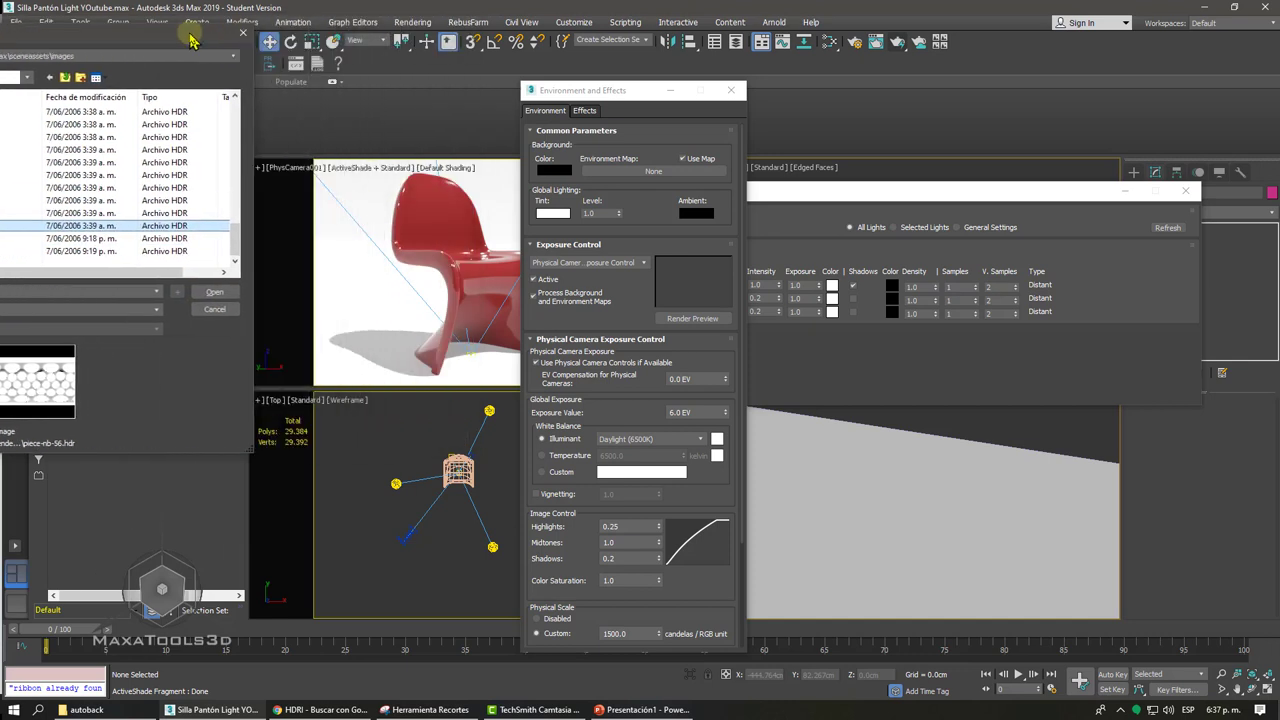
left_click(212, 292)
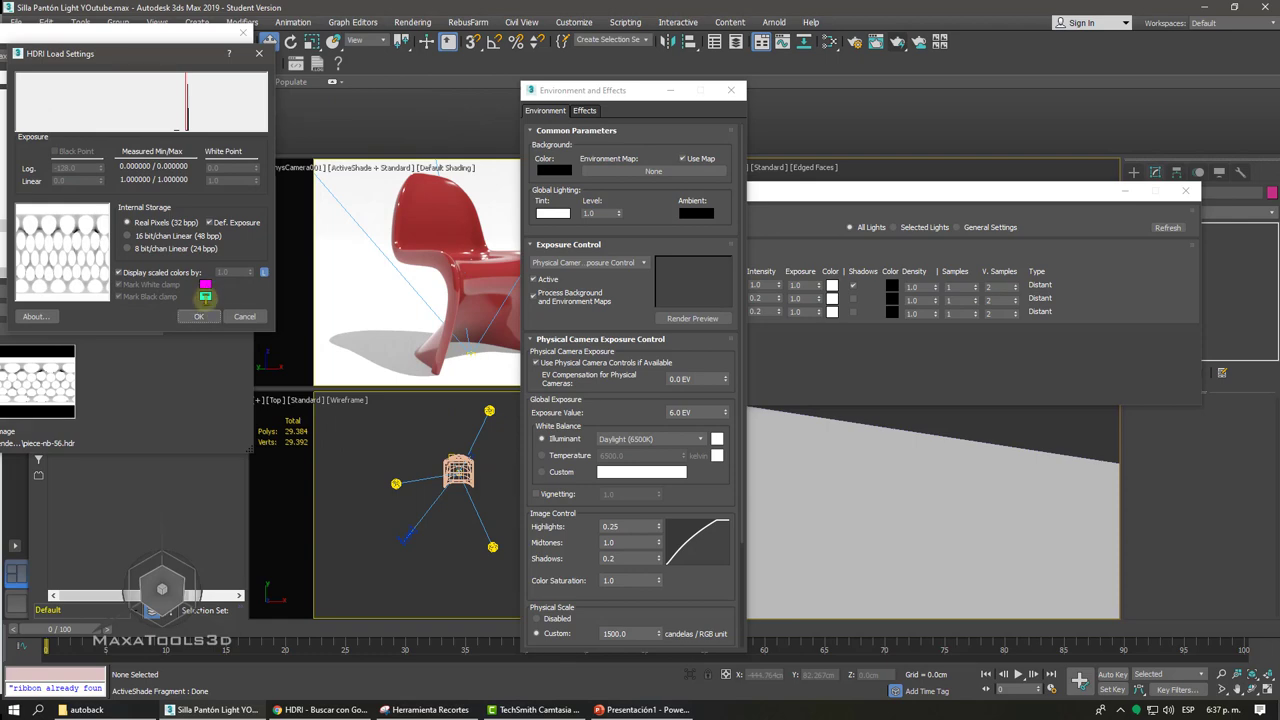
left_click(199, 316)
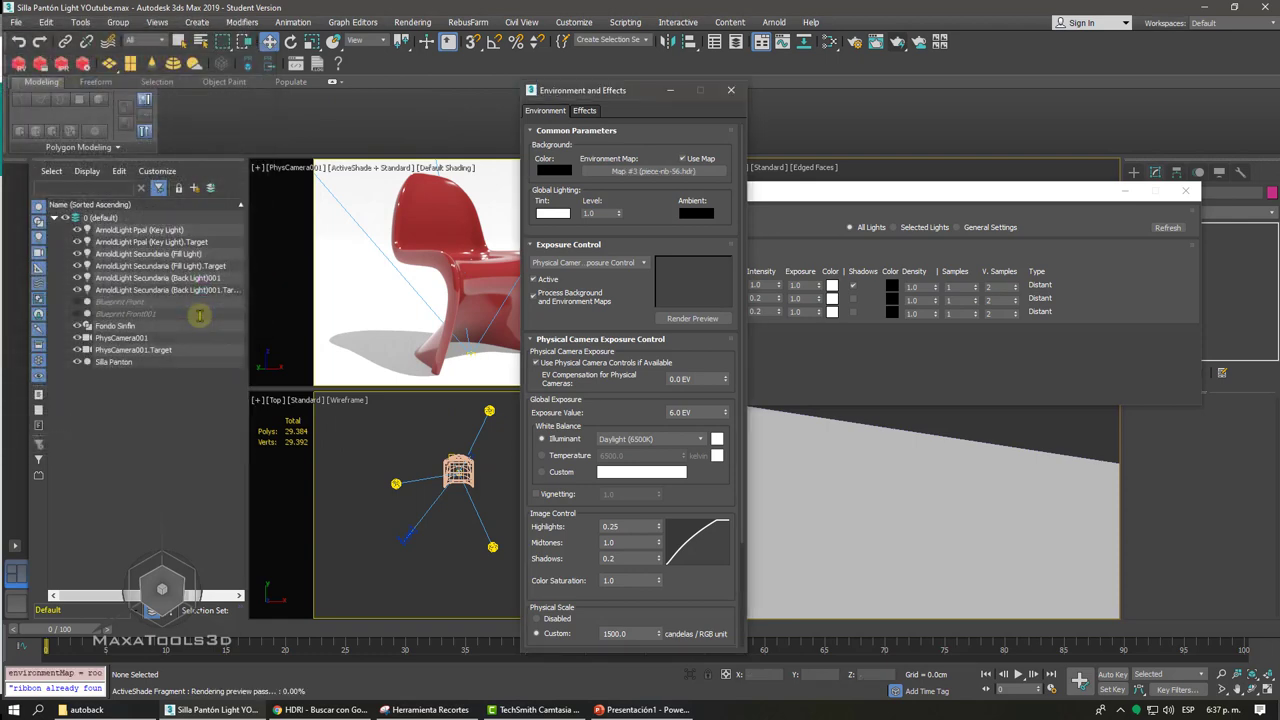
left_click_drag(623, 95, 836, 84)
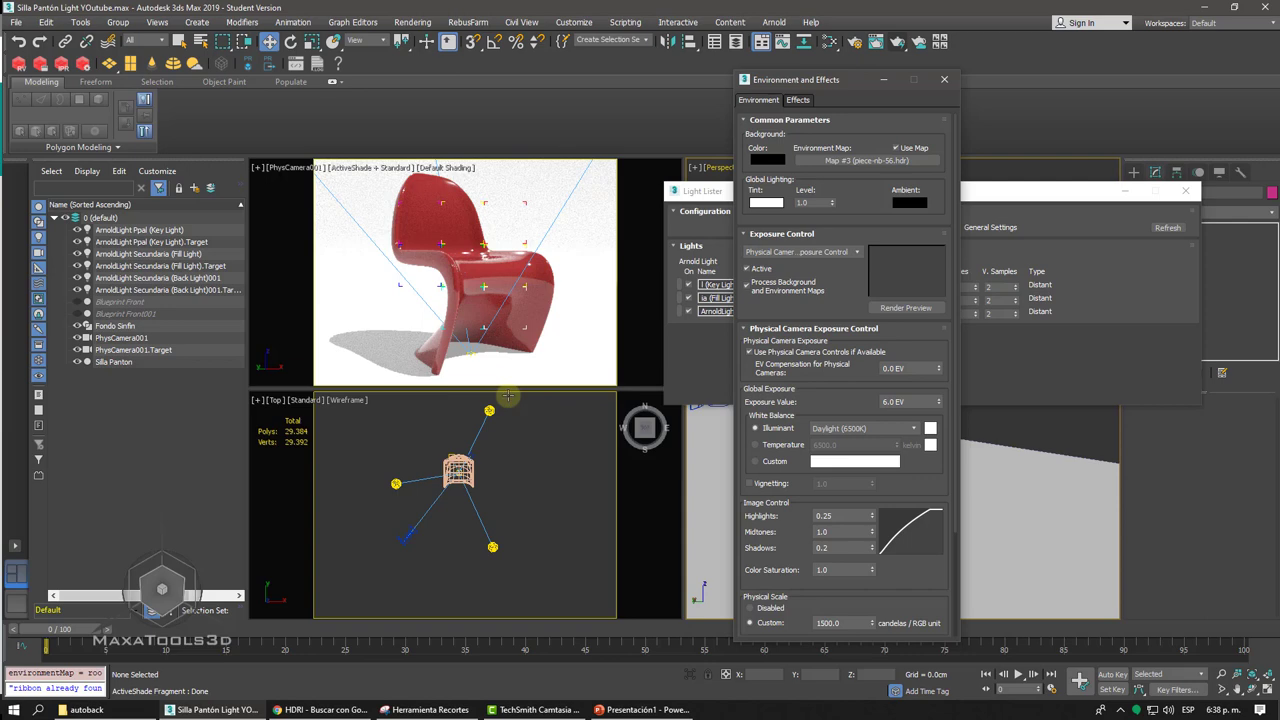
- Launch the Arnold ActiveShade render in a floating window, inspect it, and close it
left_click(897, 44)
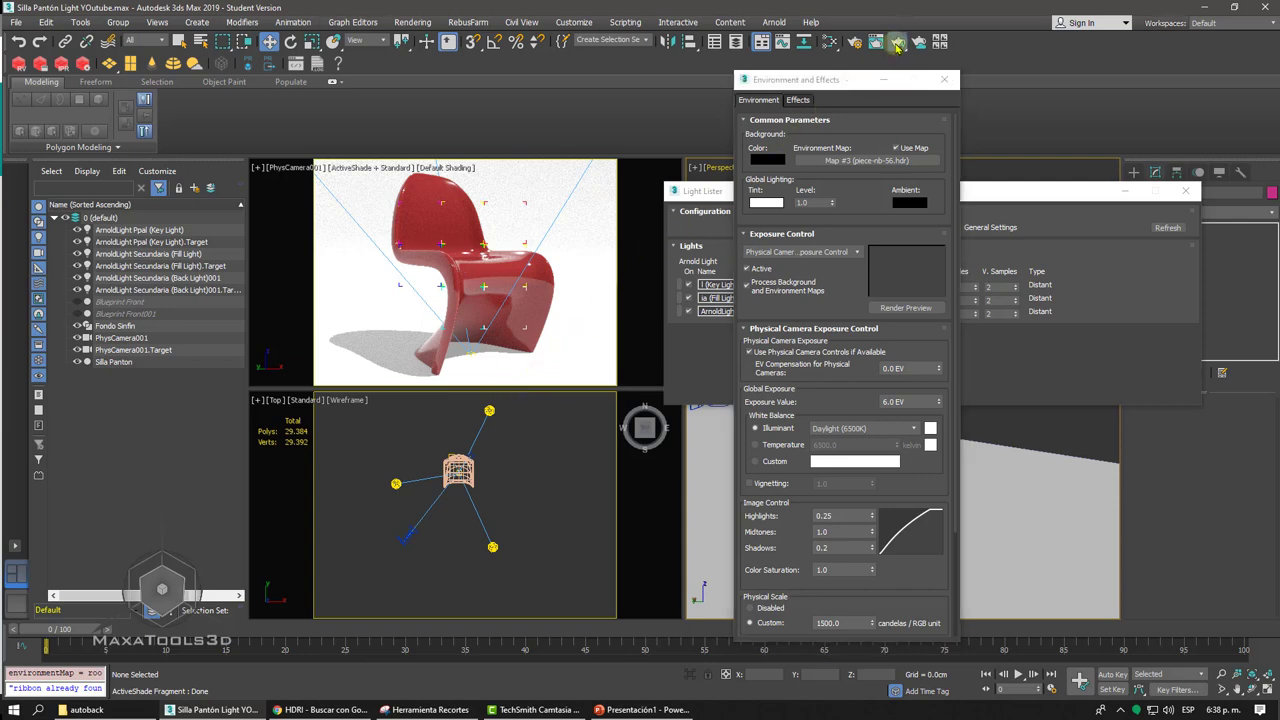
left_click_drag(897, 44, 898, 88)
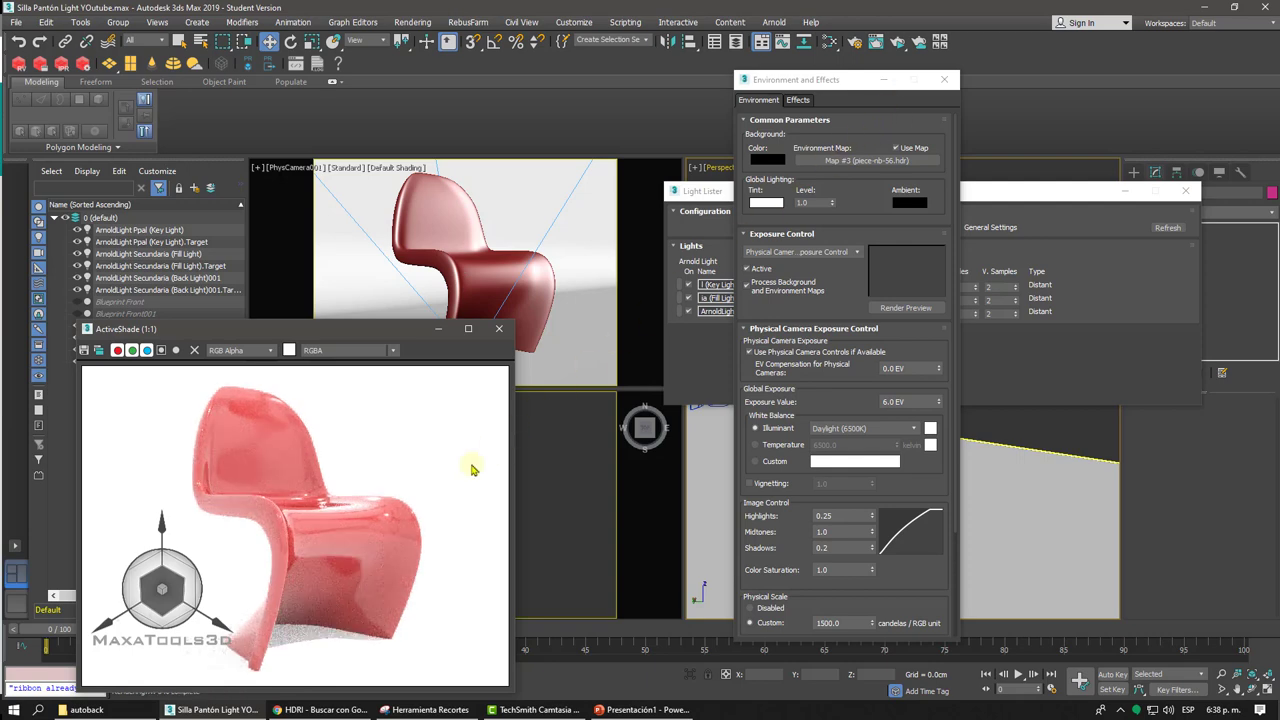
scroll(401, 530, "up", 2)
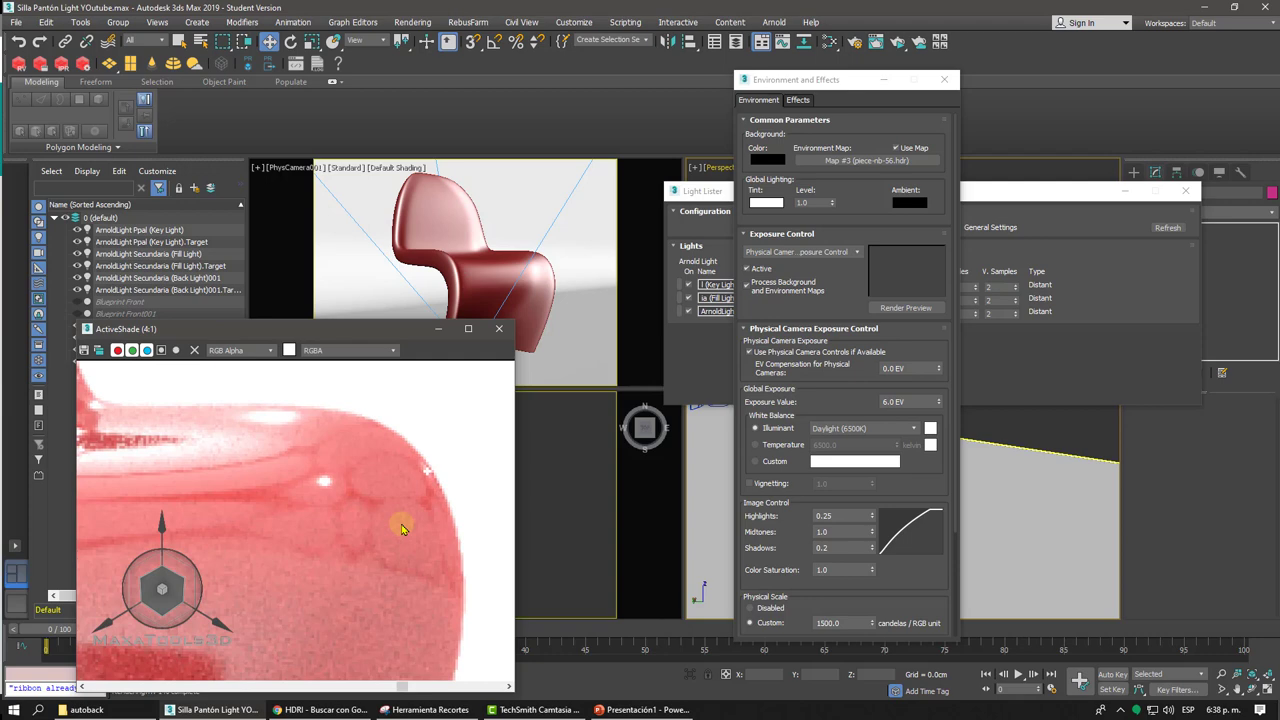
scroll(401, 530, "down", 2)
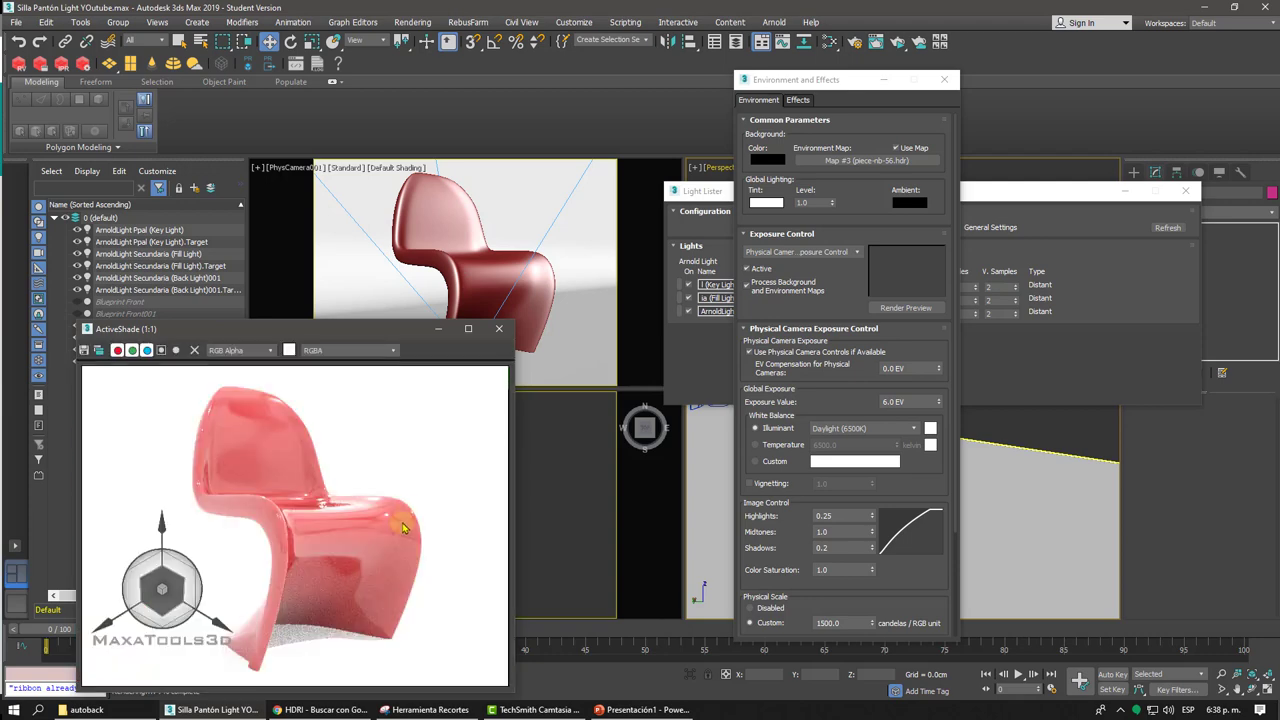
left_click(499, 328)
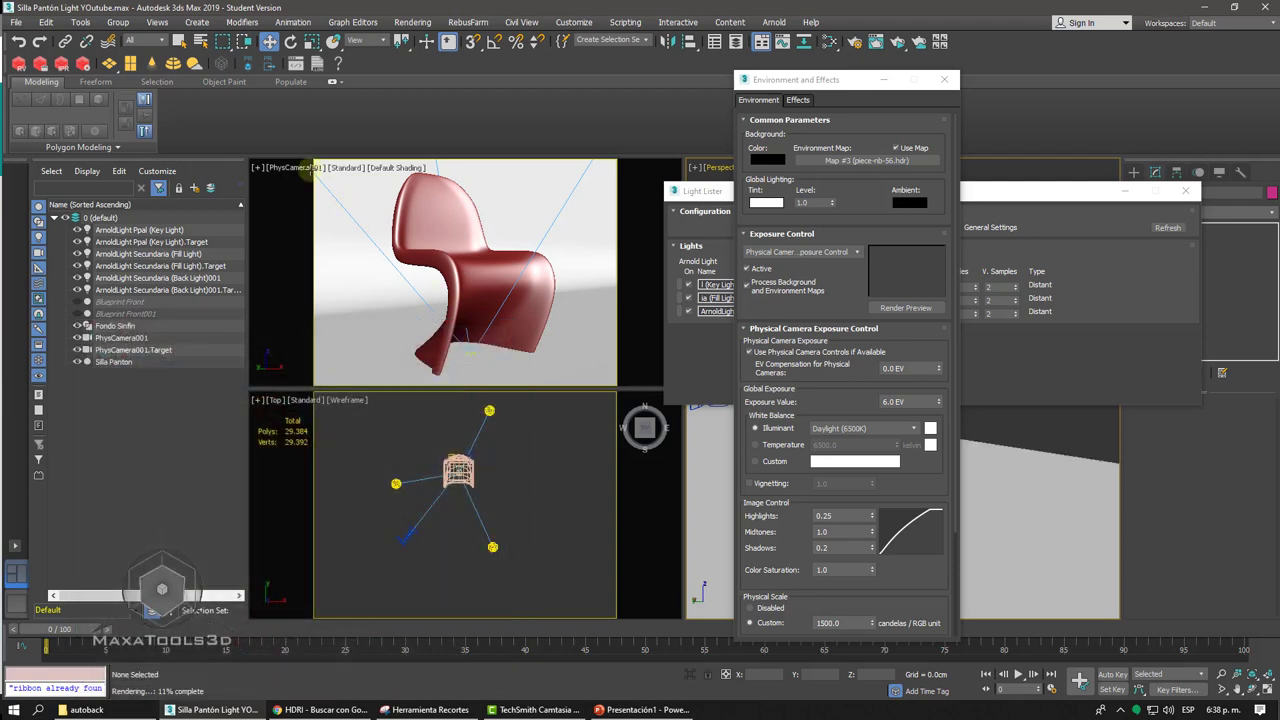
- Set the camera viewport to ActiveShade, close the Light Lister, and save Silla Pantón Light YOutube.max
left_click(346, 167)
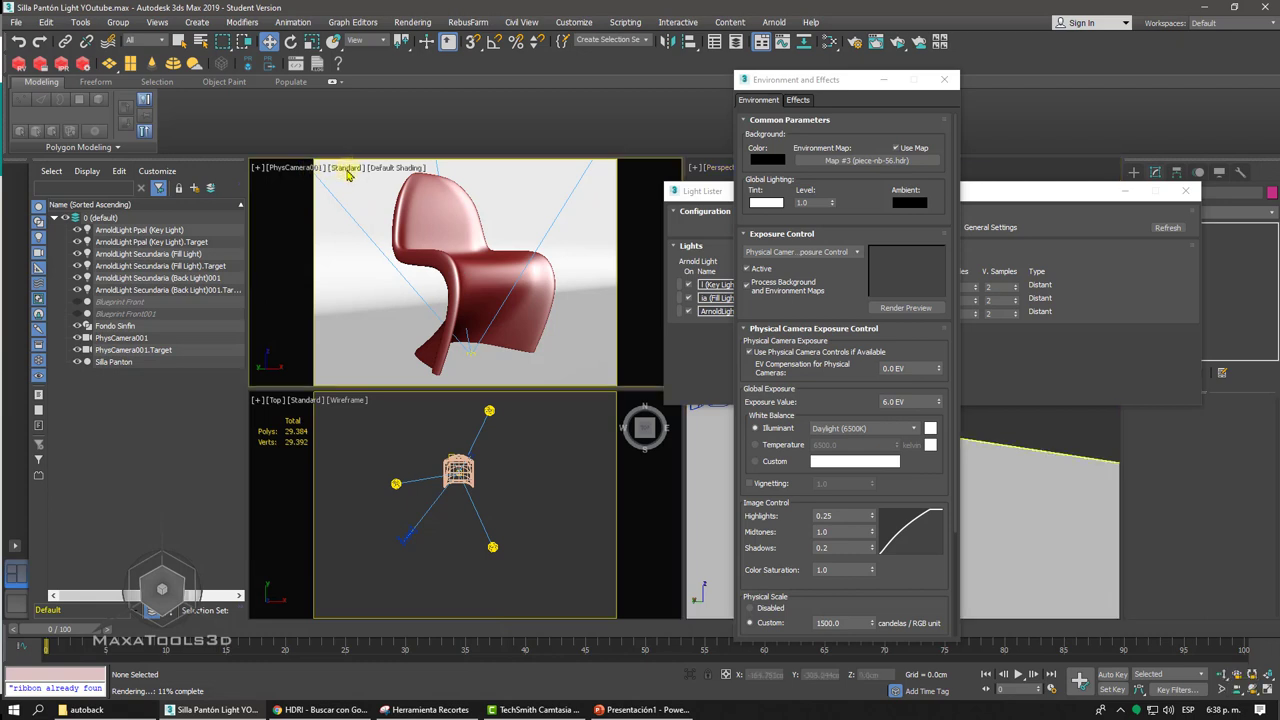
left_click(346, 172)
left_click(350, 178)
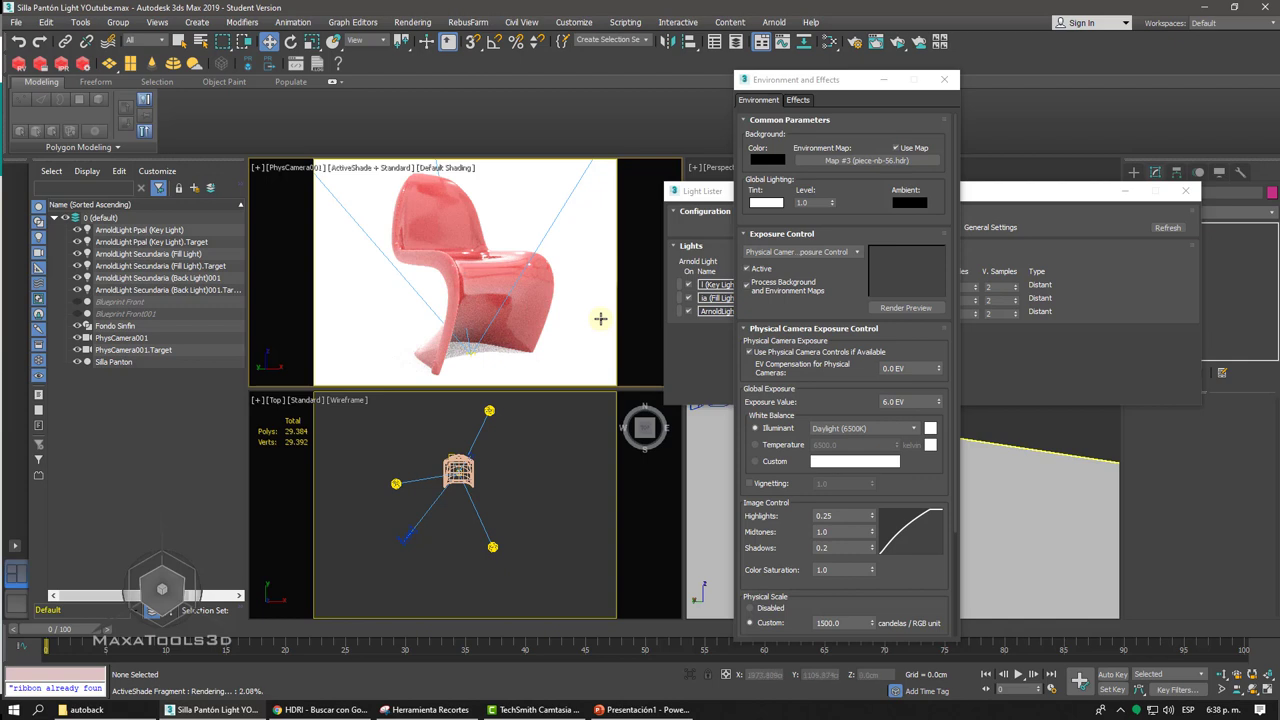
left_click(1184, 191)
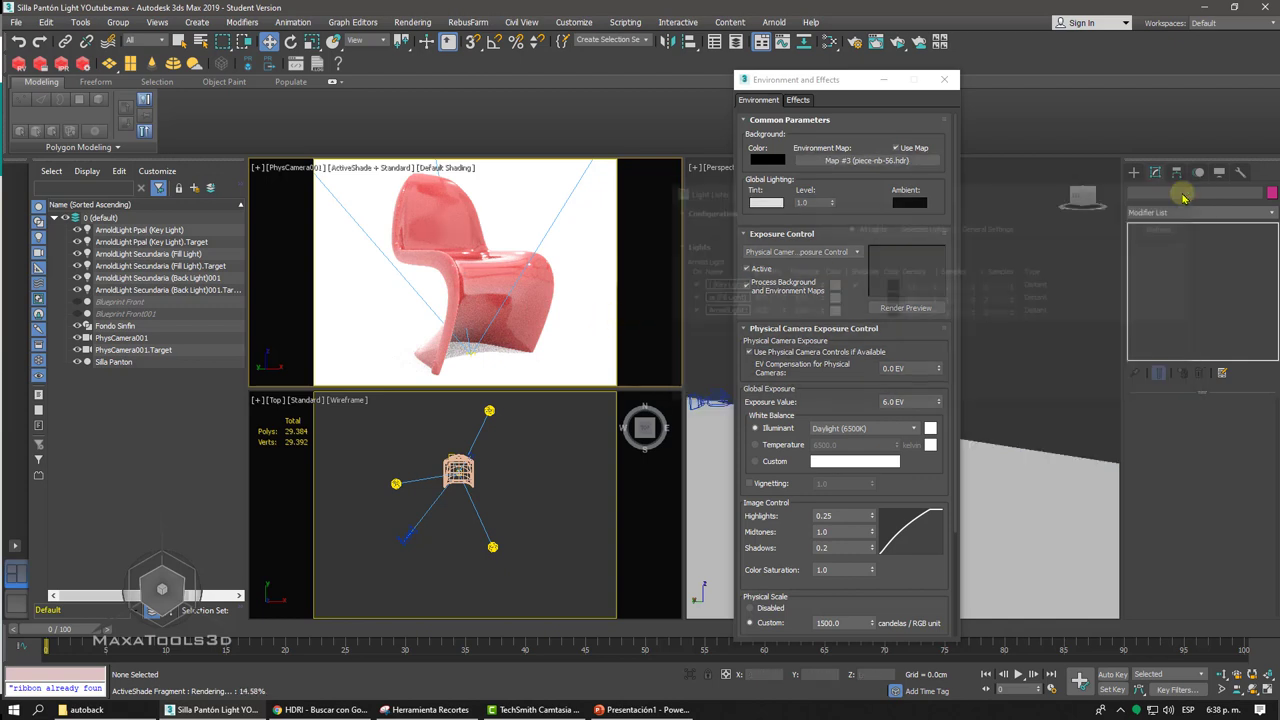
left_click(790, 86)
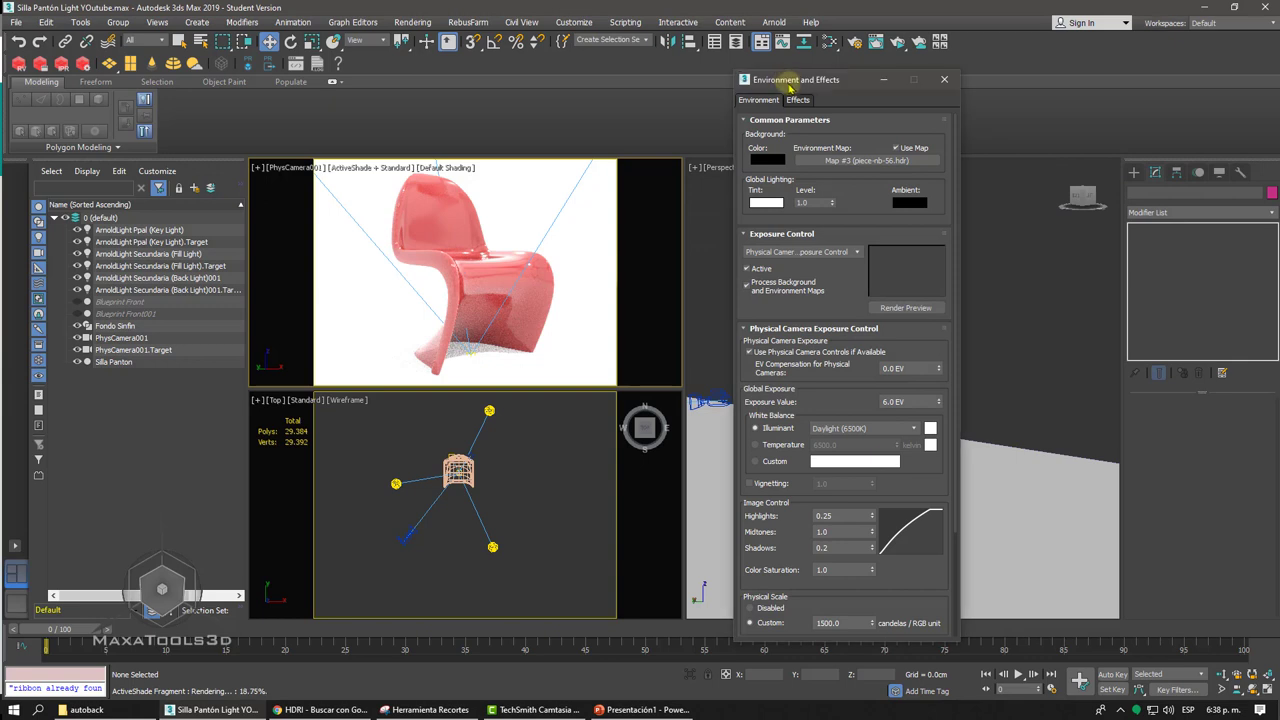
left_click_drag(790, 86, 728, 79)
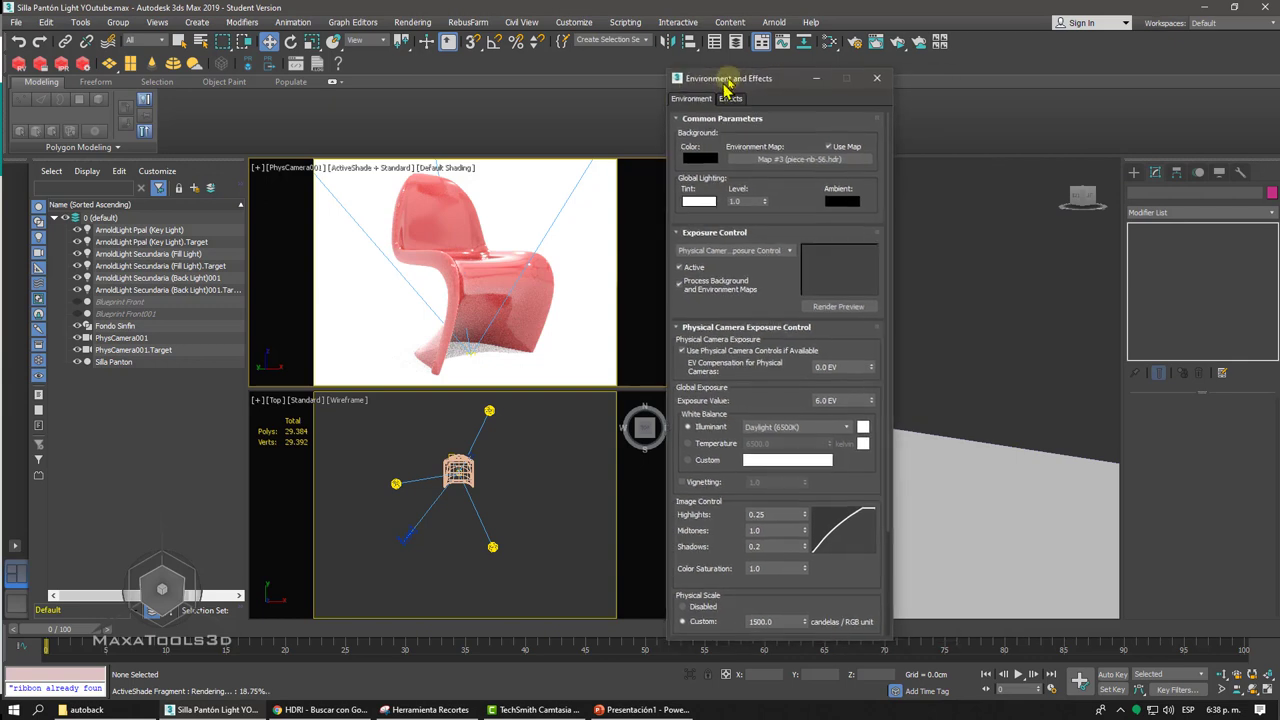
left_click(12, 22)
left_click(105, 142)
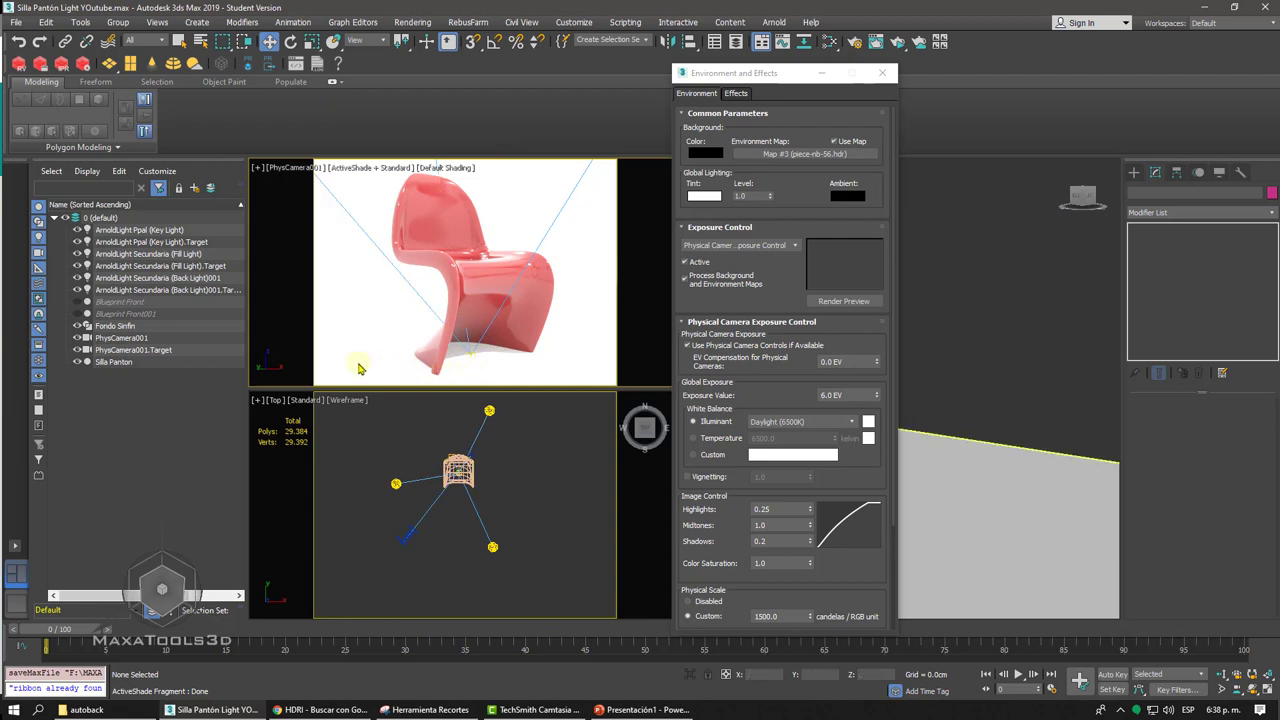
- Select PhysCamera001 and switch its camera viewport from live rendering back to Standard shading
left_click(122, 338)
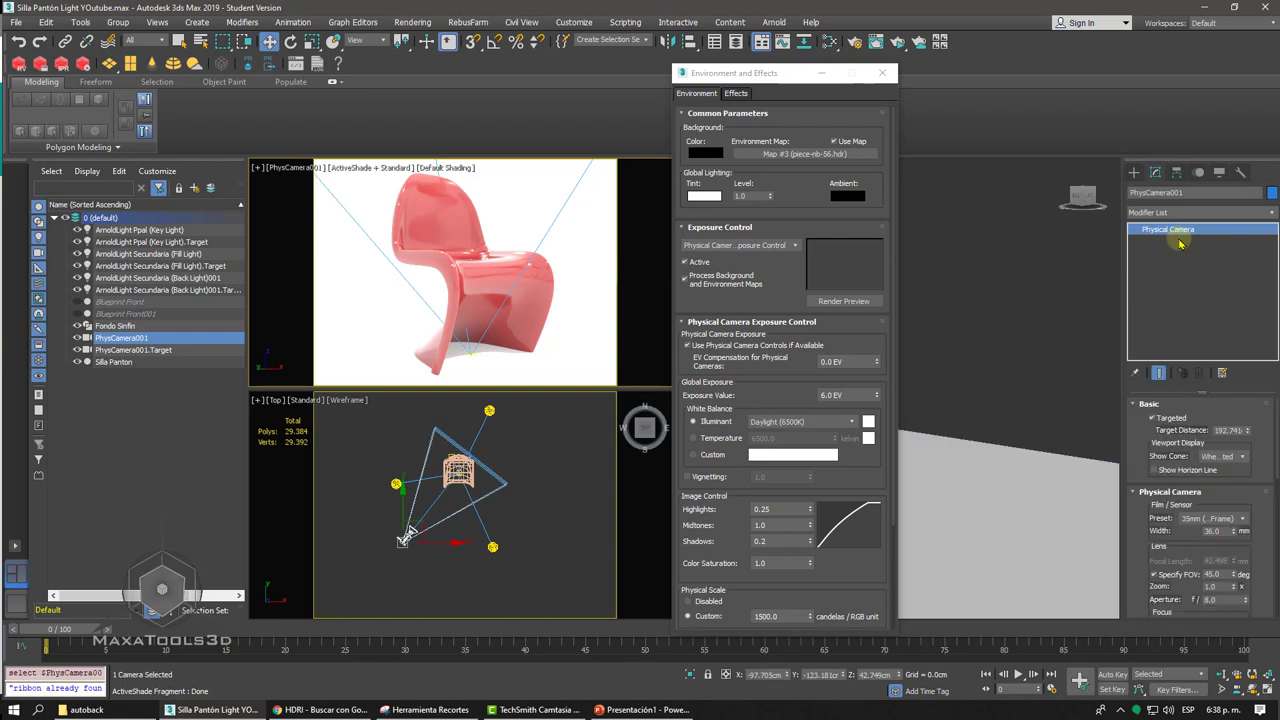
left_click(852, 395)
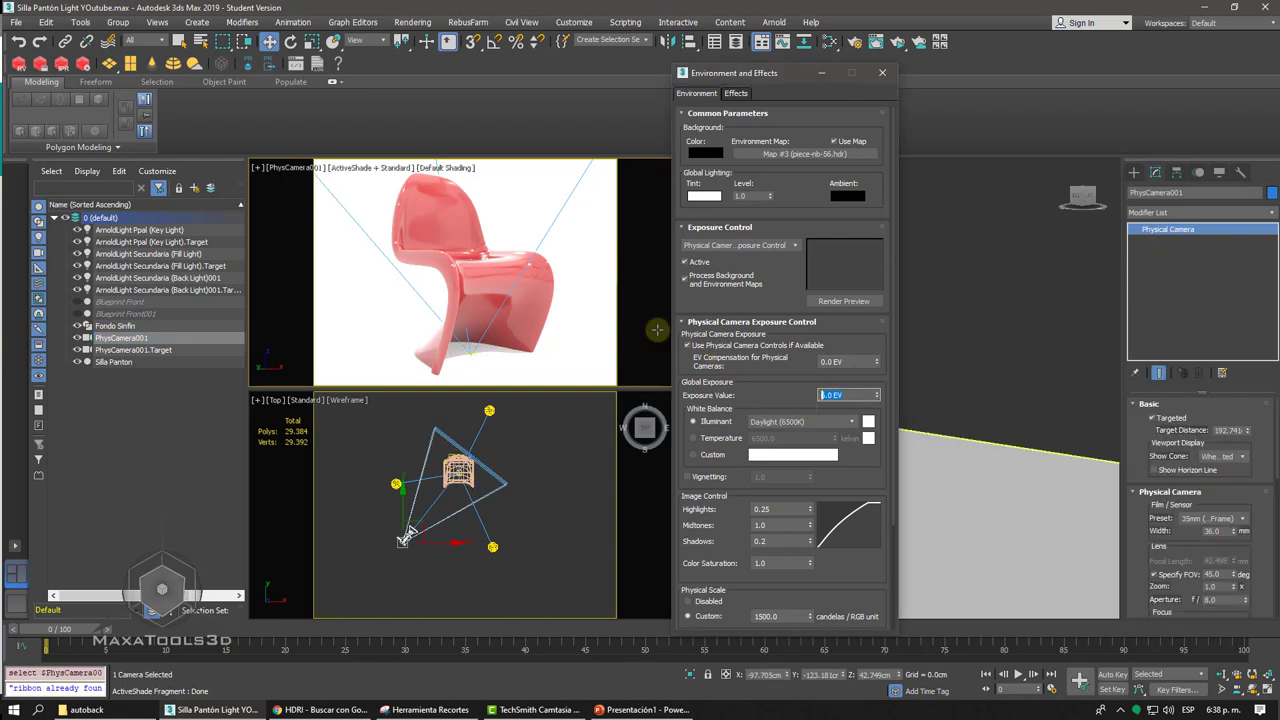
left_click(358, 168)
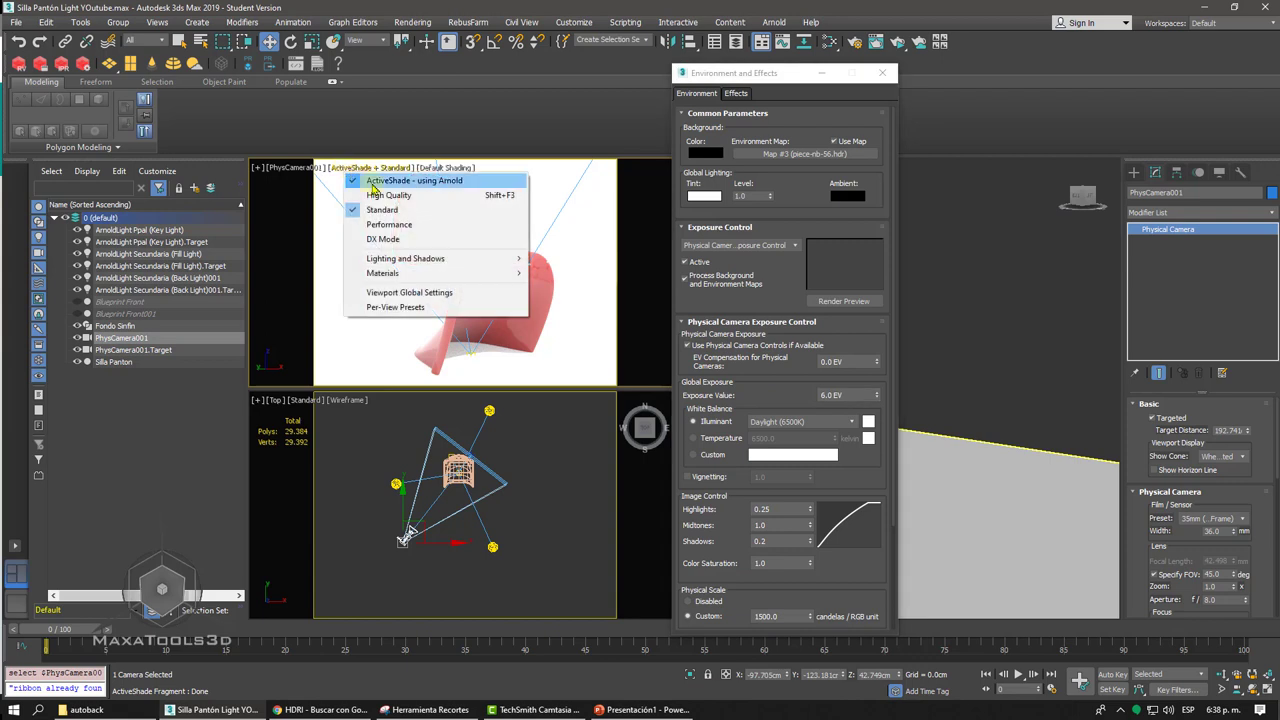
left_click(372, 183)
- Run ActiveShade in a floating window at the upper left and select the Fondo Sinfin backdrop
left_click(897, 42)
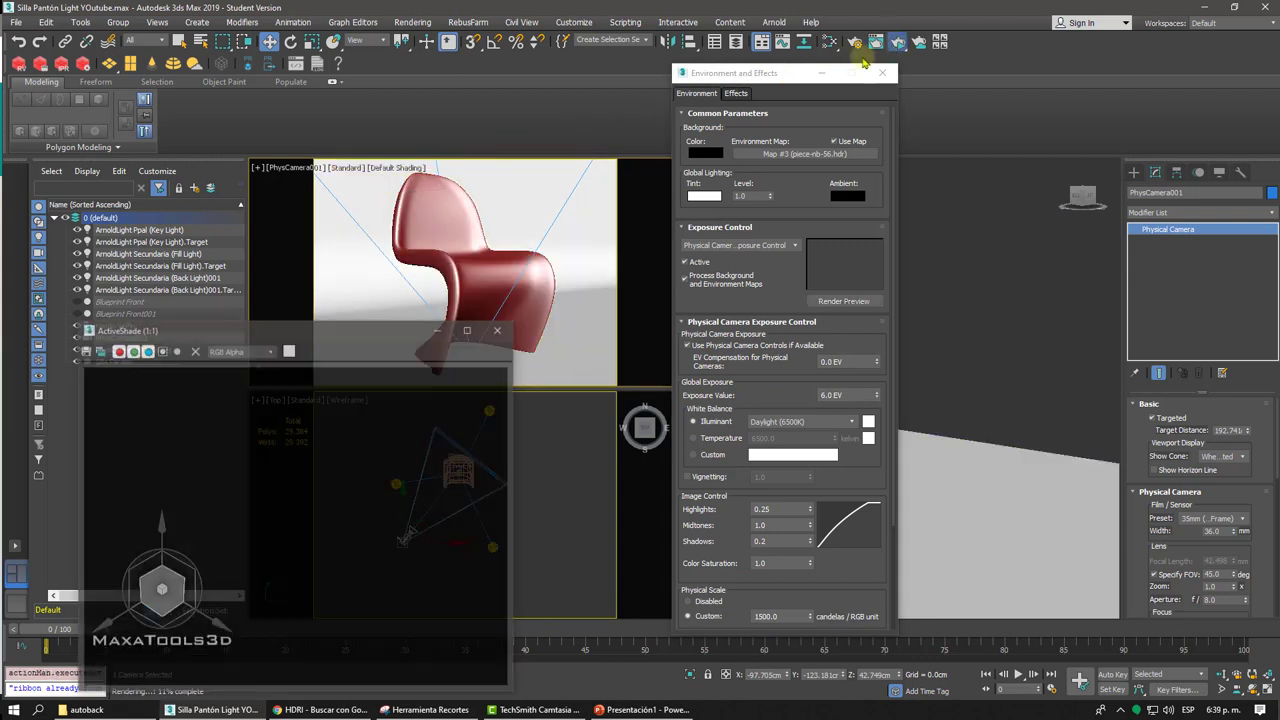
left_click_drag(286, 325, 349, 149)
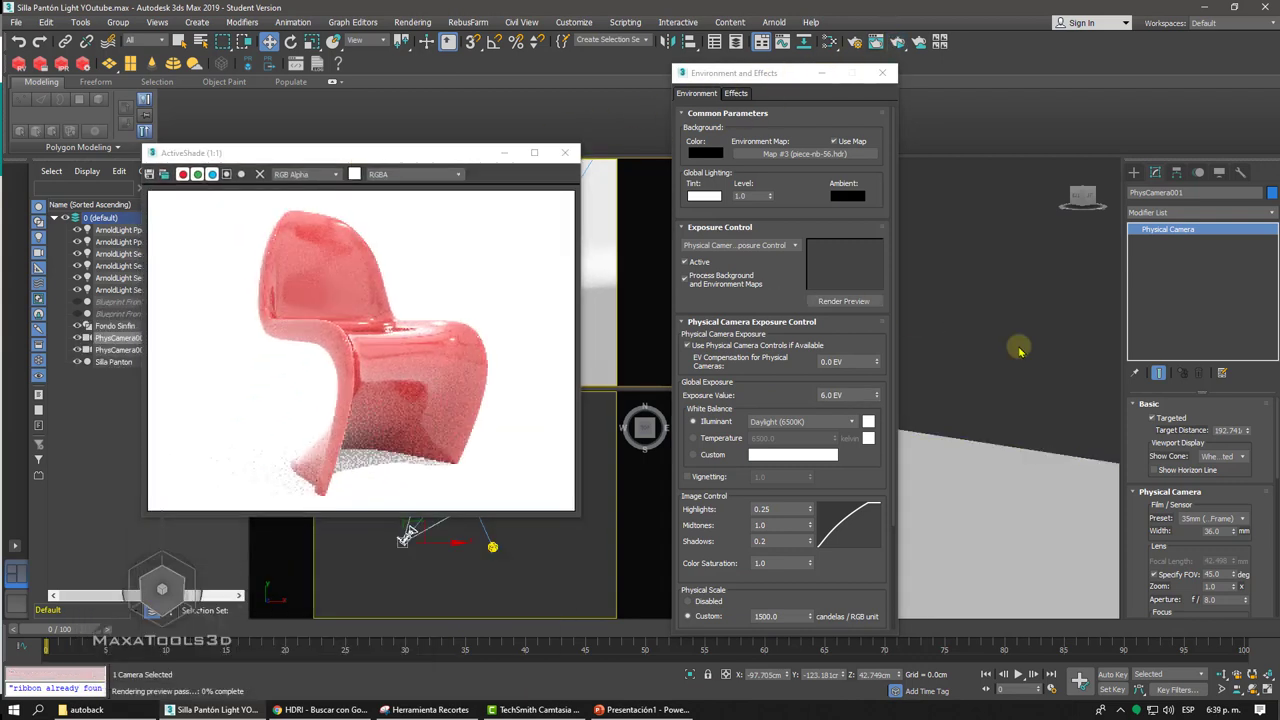
left_click(1013, 498)
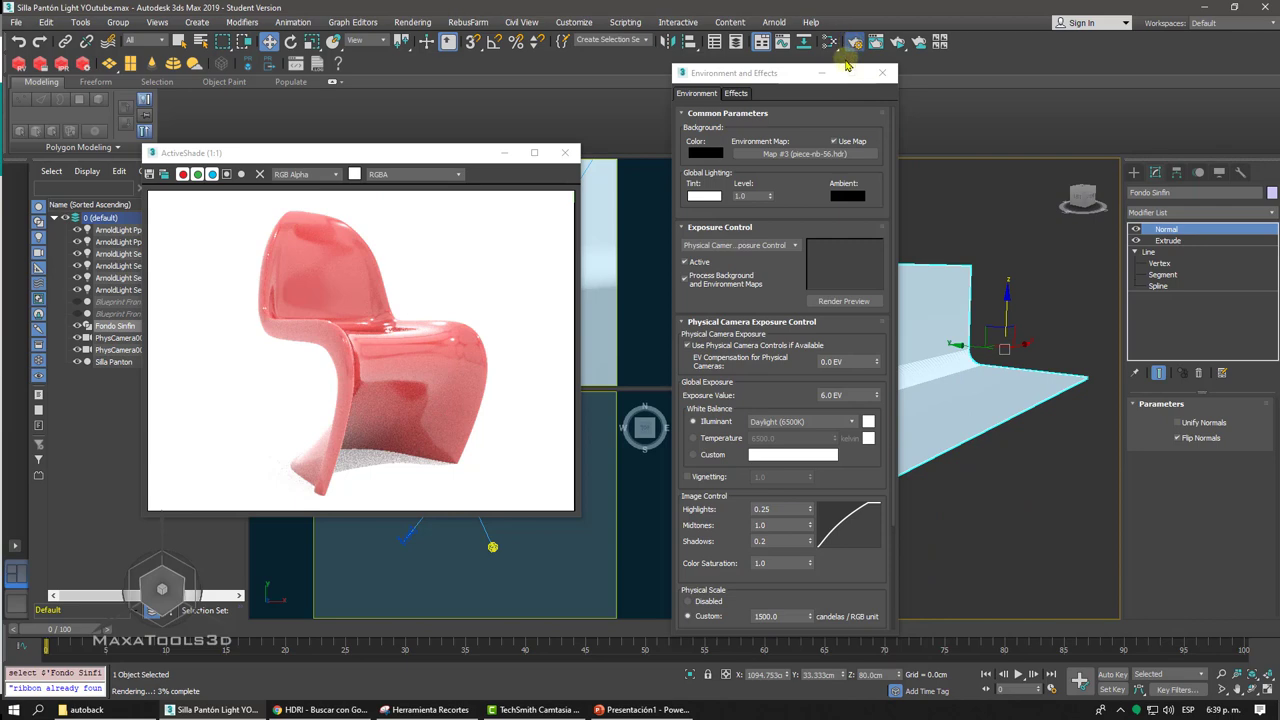
left_click(960, 380)
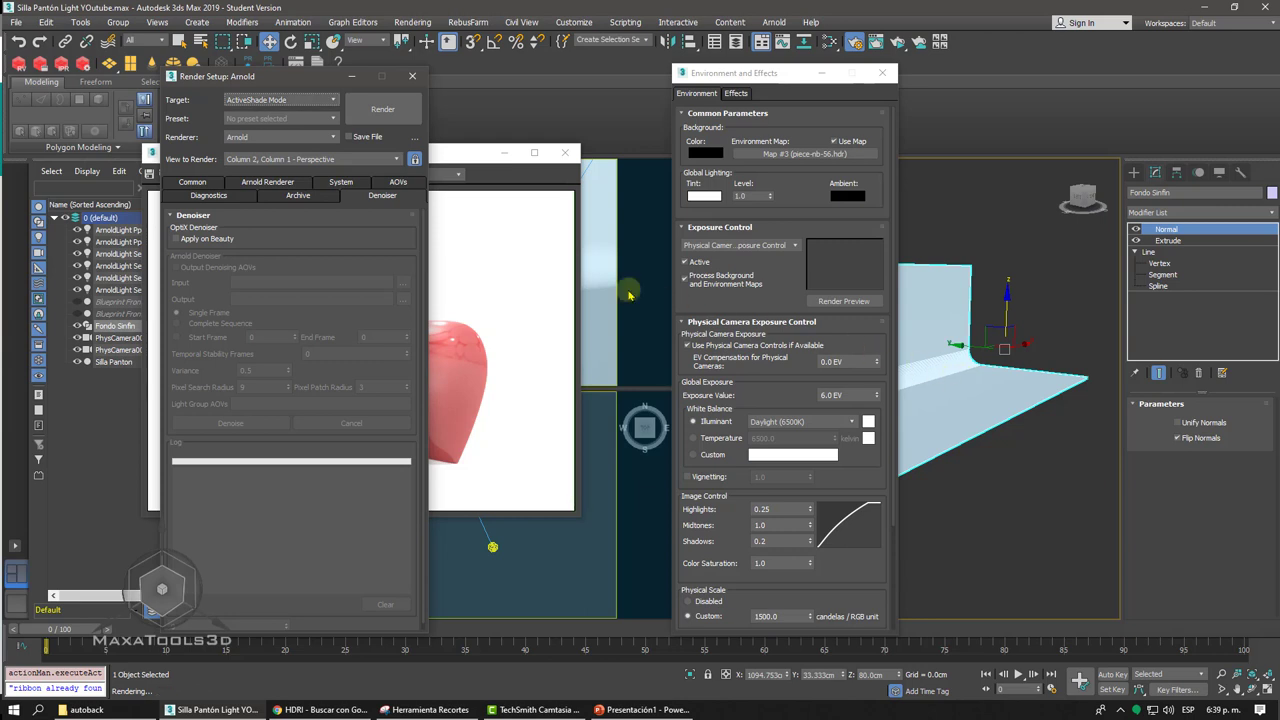
- In Render Setup's Common settings, unlock View to Render and close the dialog
left_click(196, 181)
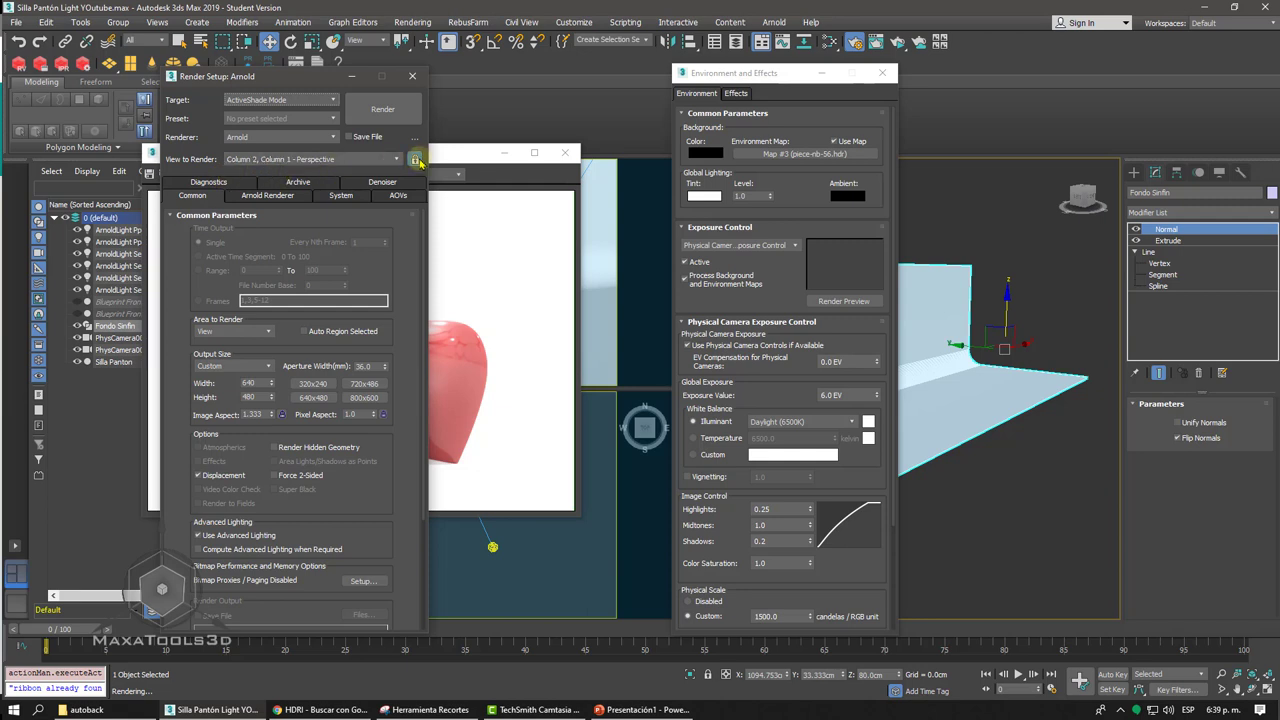
left_click(415, 160)
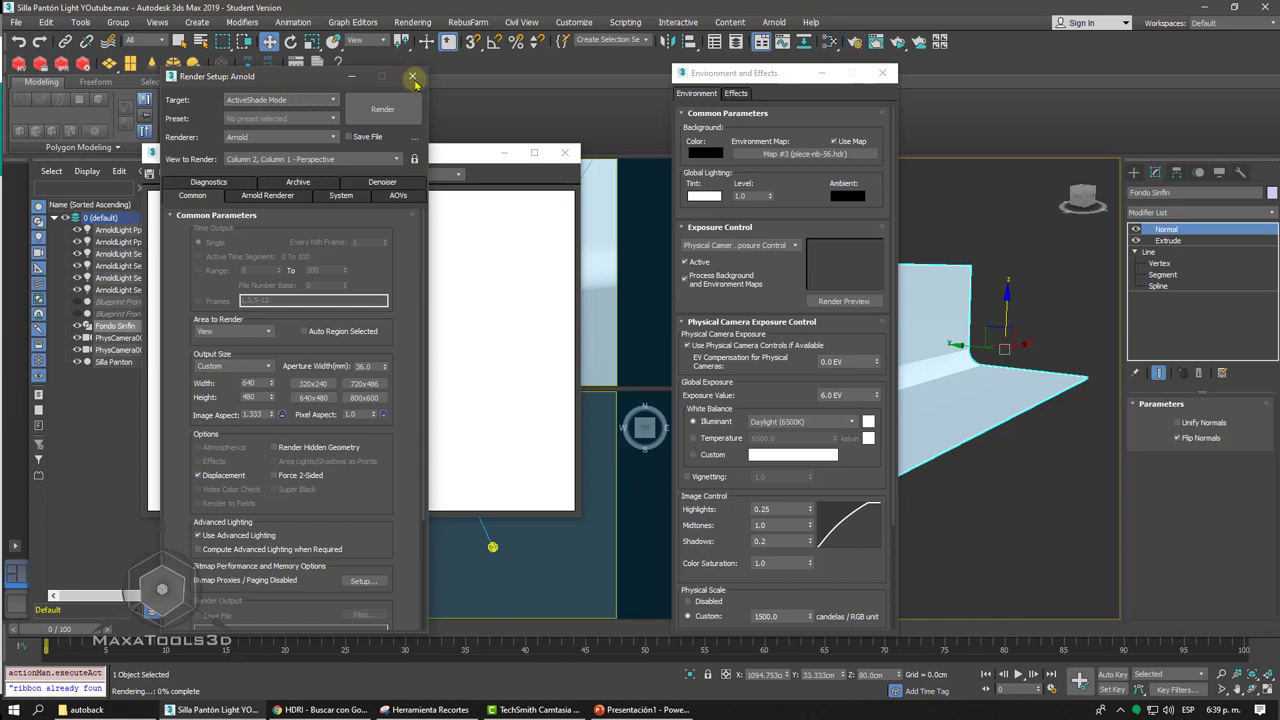
left_click(415, 82)
- Move the floating ActiveShade window to the top right of the screen
middle_click_drag(960, 410, 979, 416, "alt")
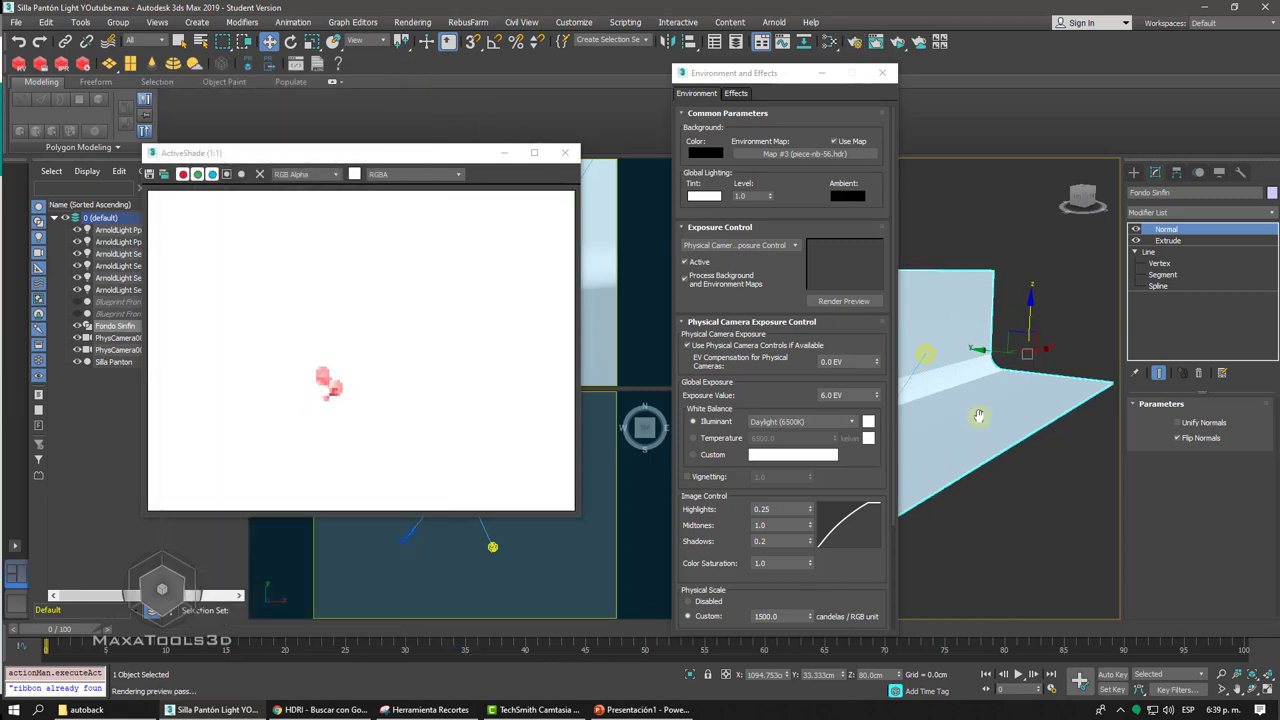
scroll(979, 416, "up", 3)
scroll(976, 414, "up", 3)
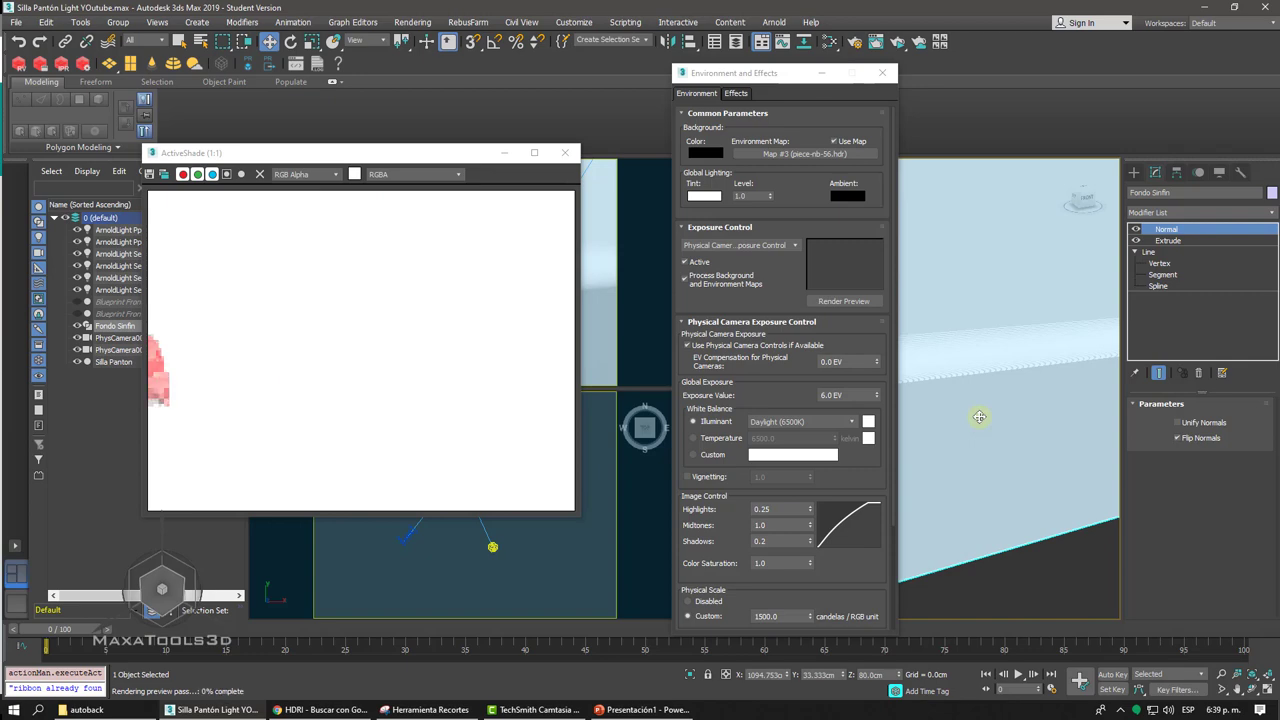
double_click(390, 157)
left_click(1234, 8)
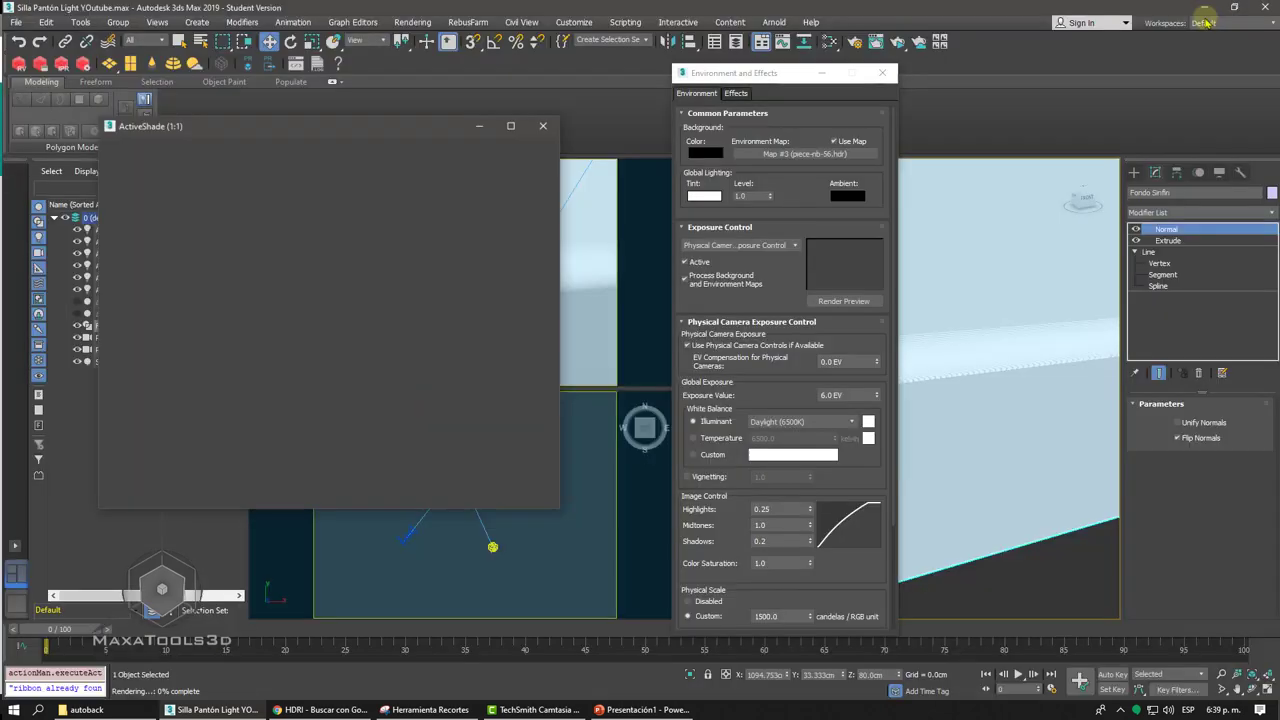
left_click_drag(449, 145, 990, 30)
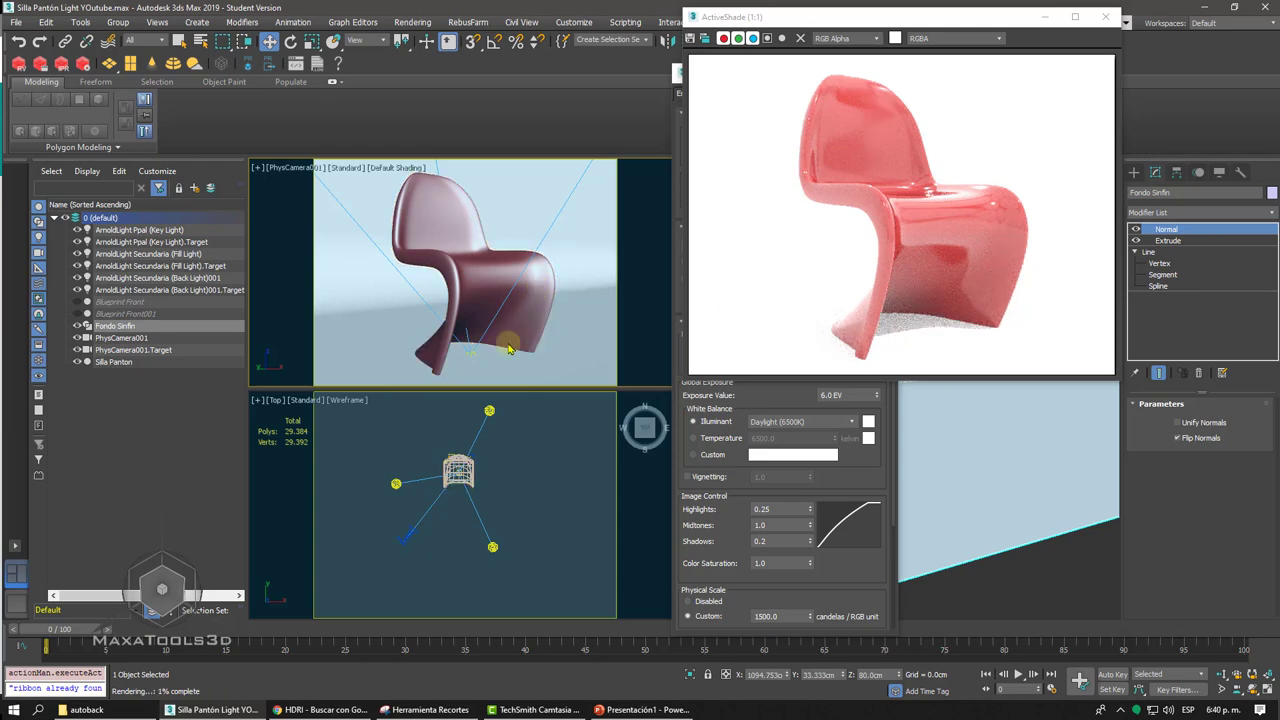
- Set PhysCamera001's exposure Target to 8.0 EV, briefly trying 7 EV first
left_click(421, 539)
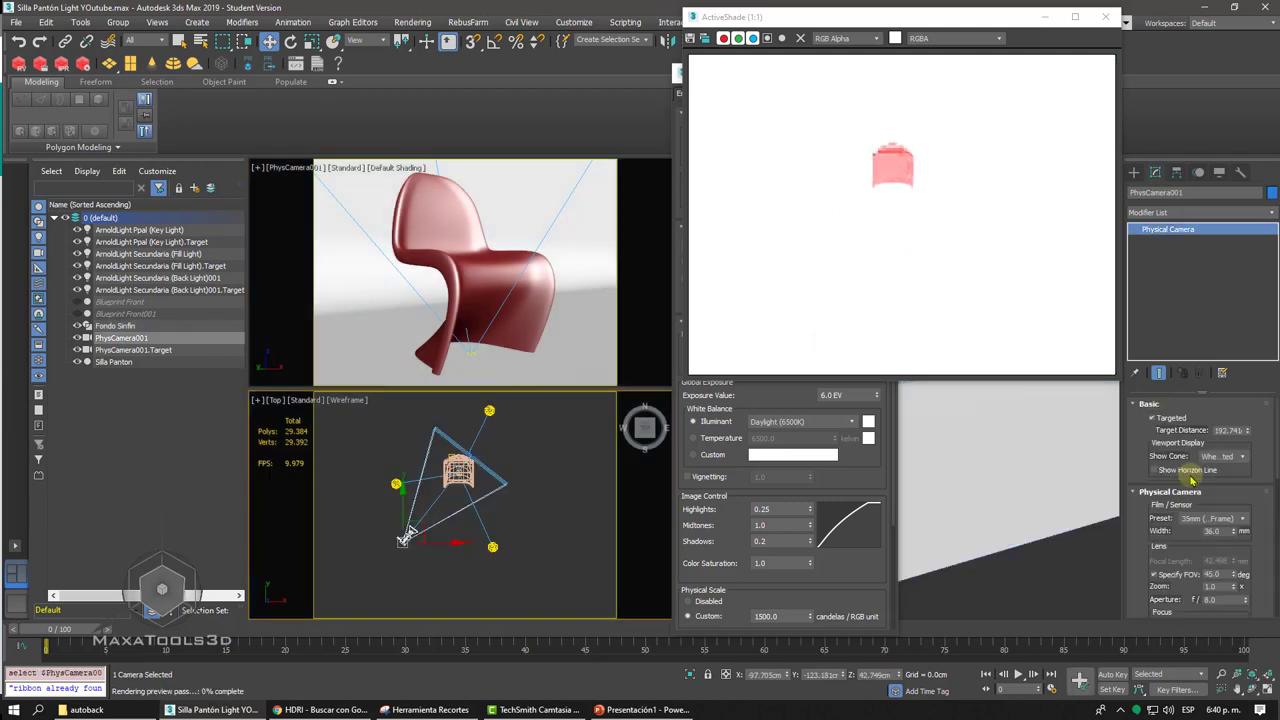
left_click_drag(1143, 543, 1129, 287)
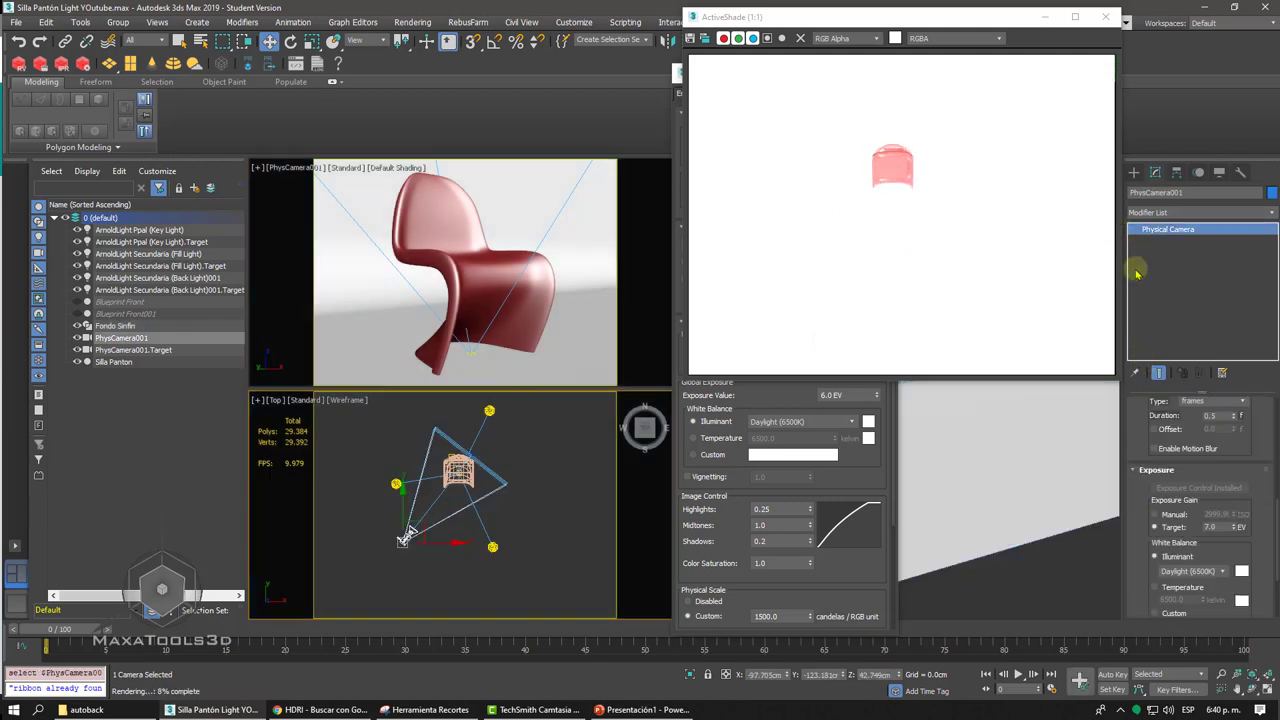
double_click(1214, 527)
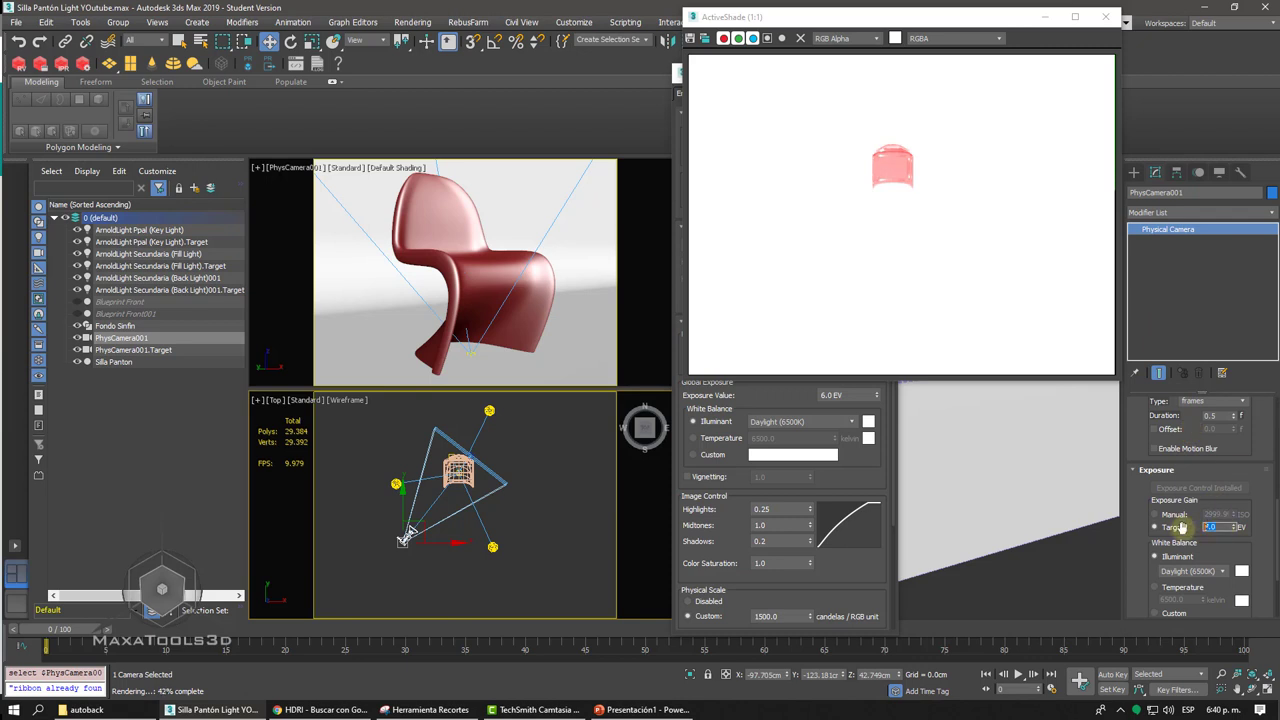
type("8")
key("Return")
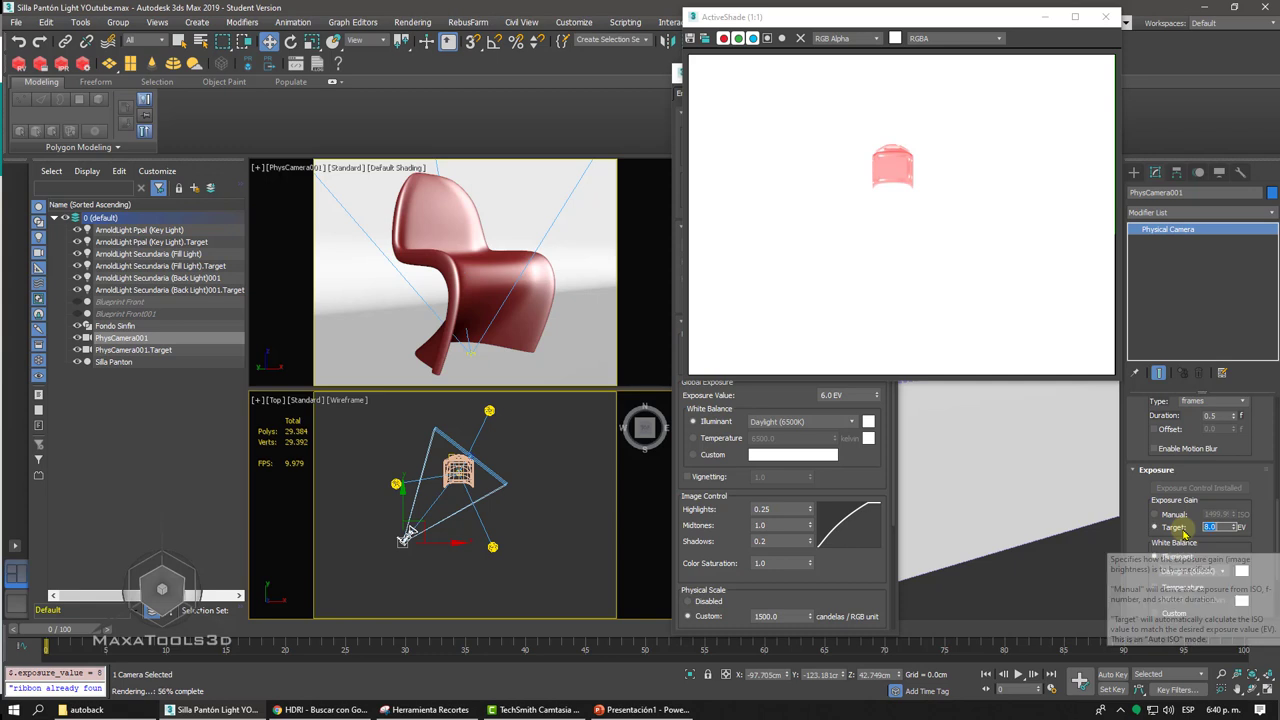
right_click(521, 299)
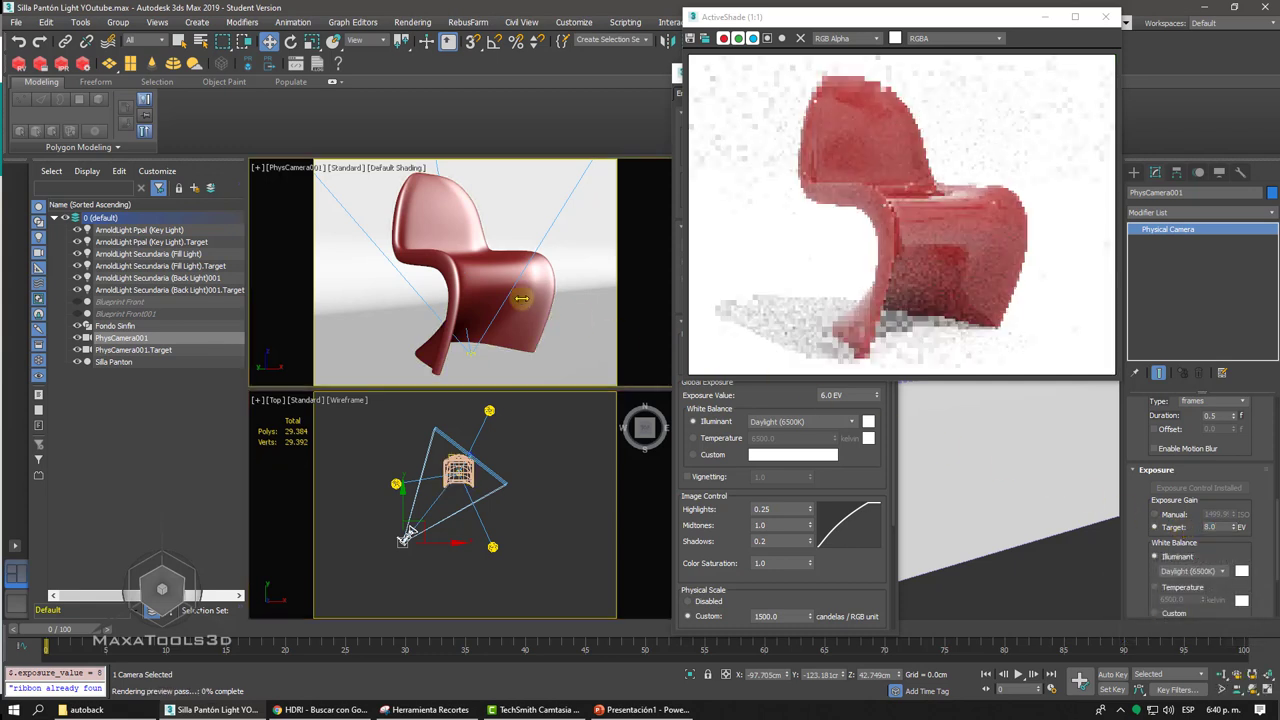
double_click(1214, 527)
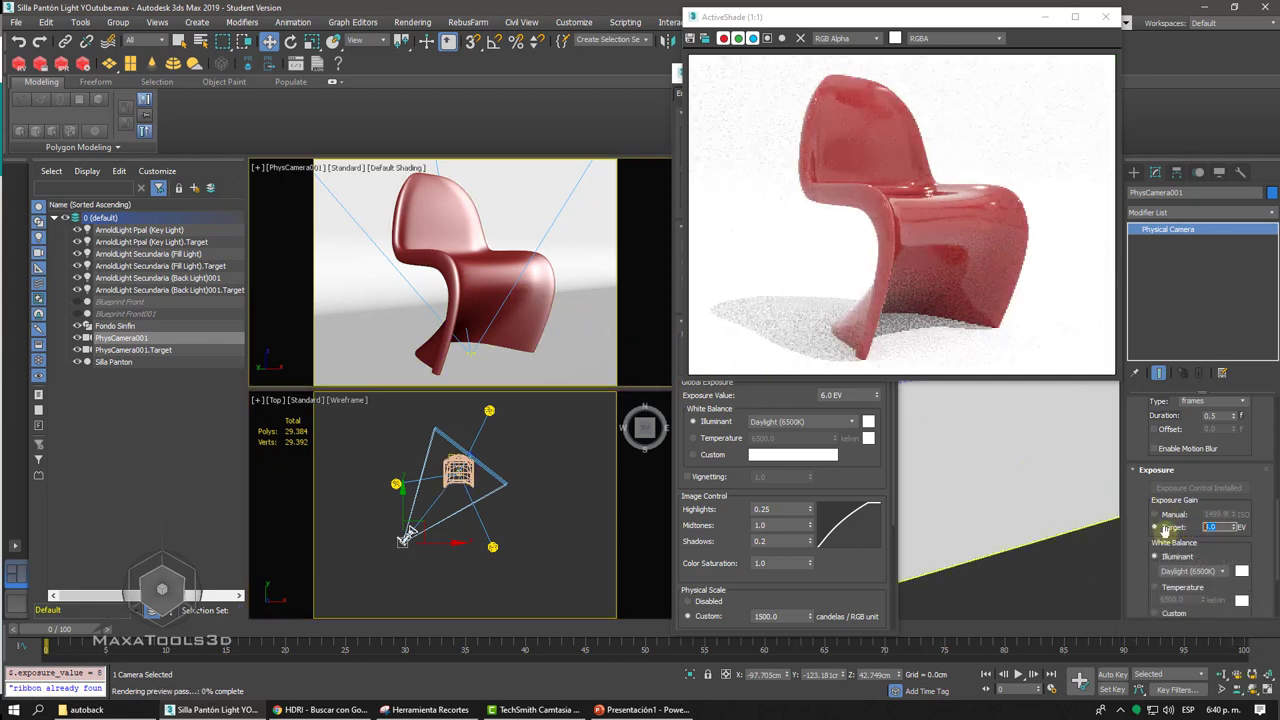
type("7")
key("Return")
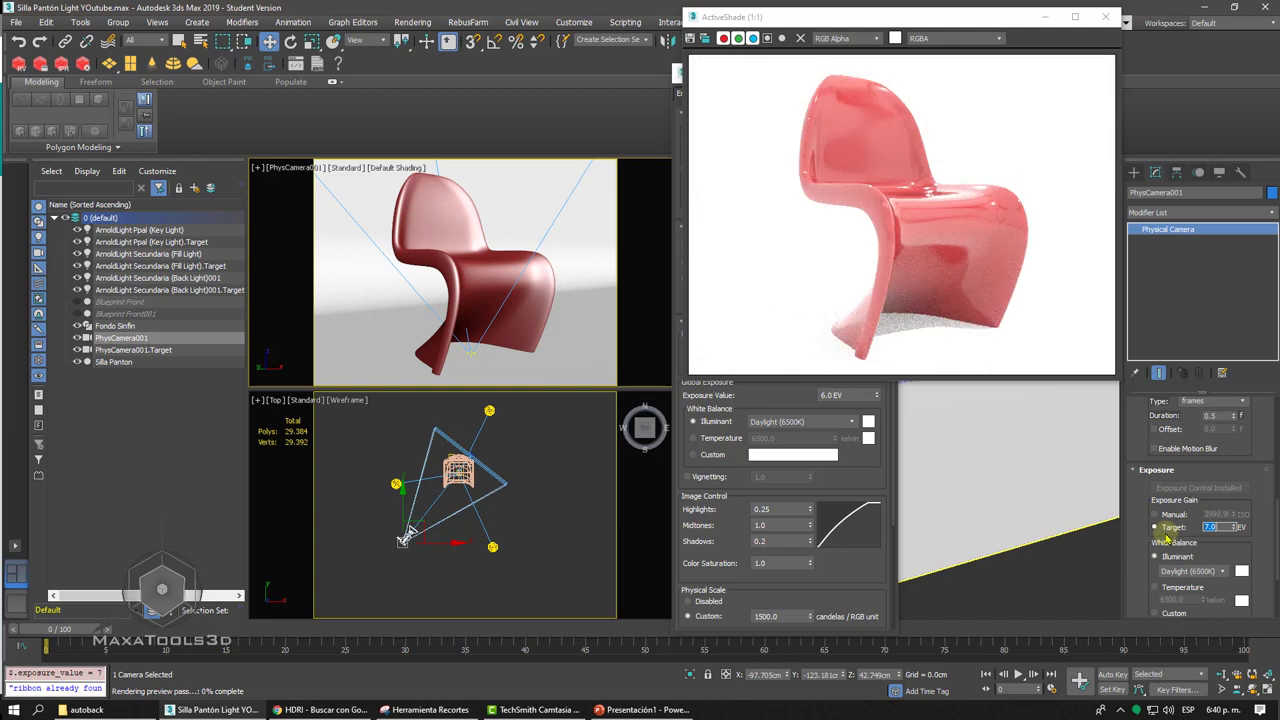
type("8")
key("Return")
key("Return")
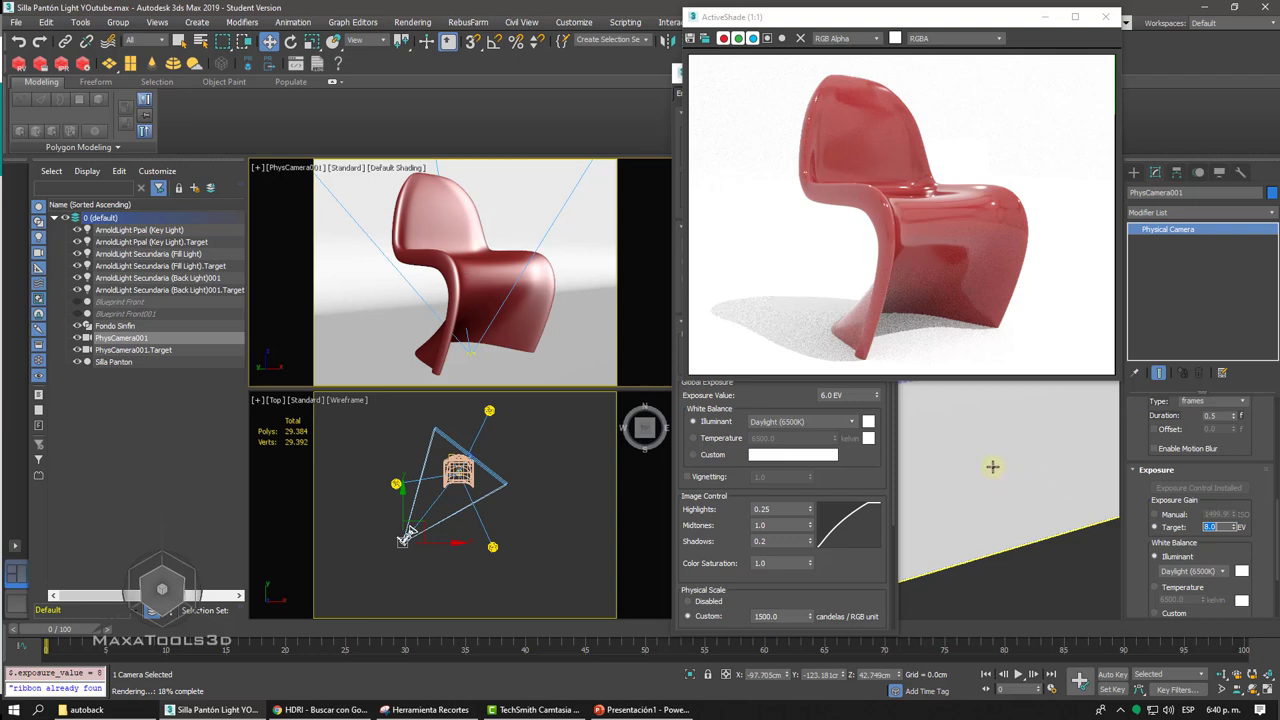
key("Return")
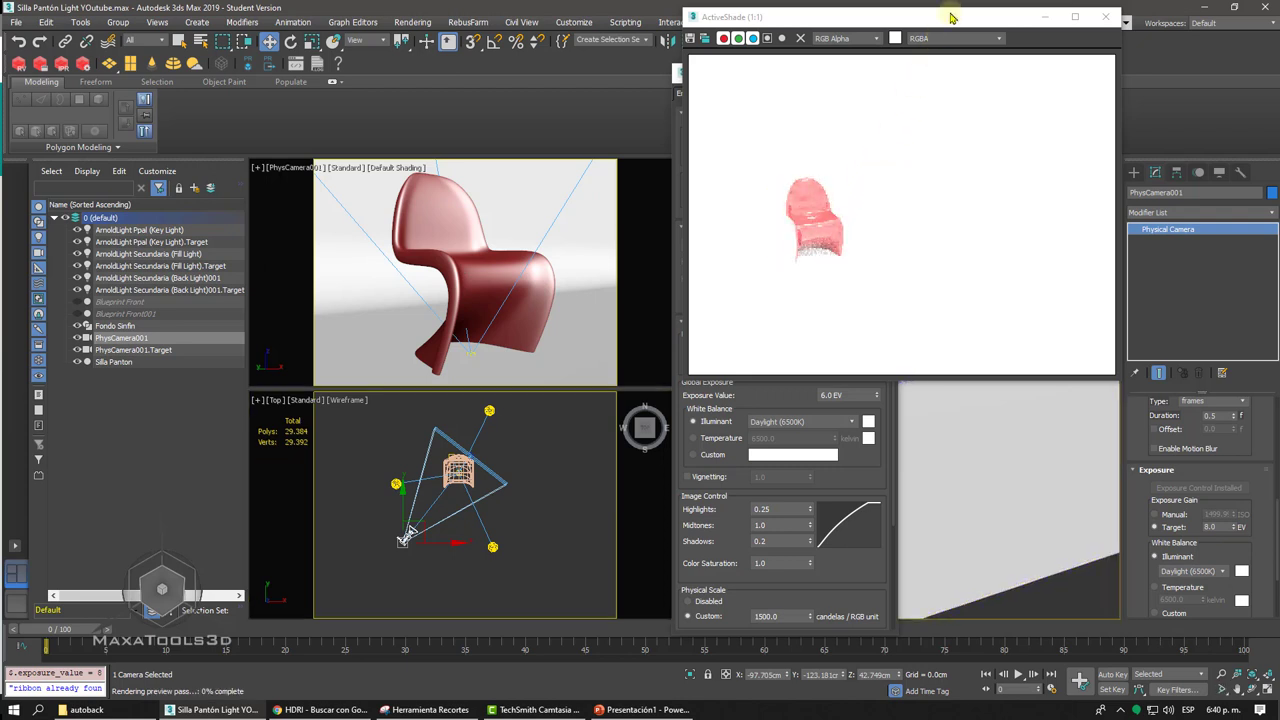
- Move the ActiveShade window aside and edit the global Exposure Value in Environment and Effects
left_click_drag(951, 17, 407, 77)
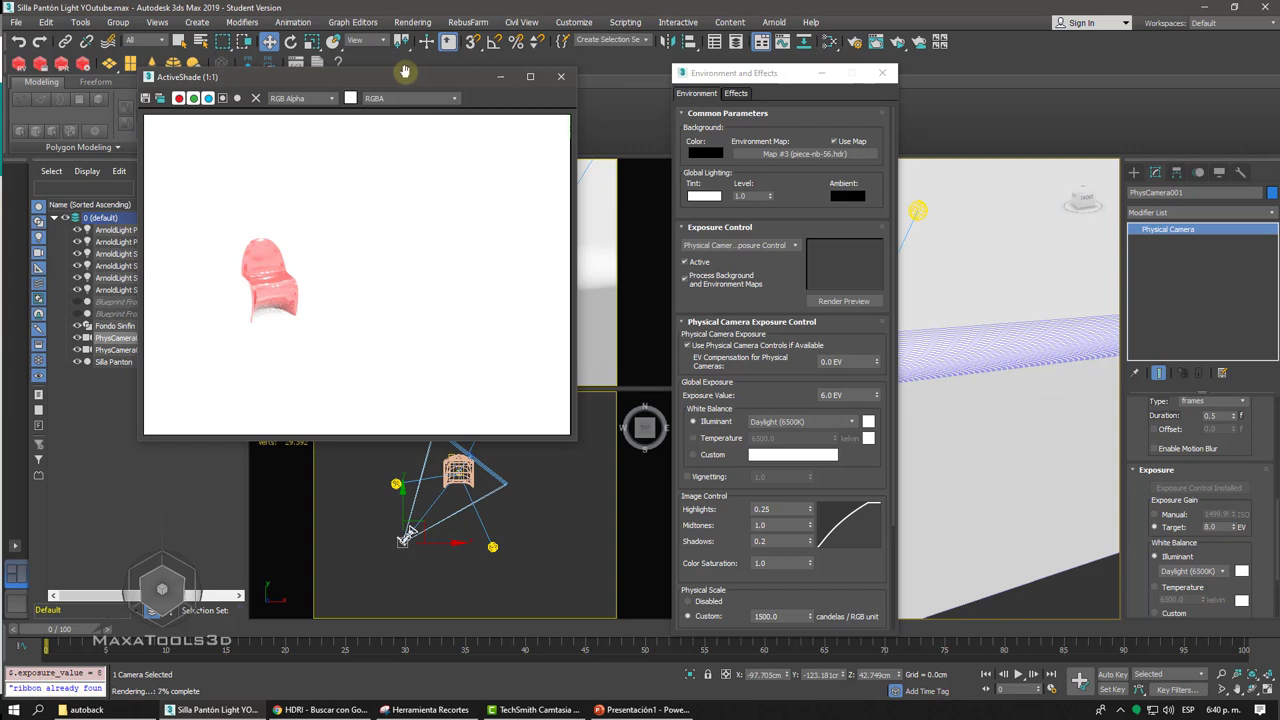
left_click(848, 395)
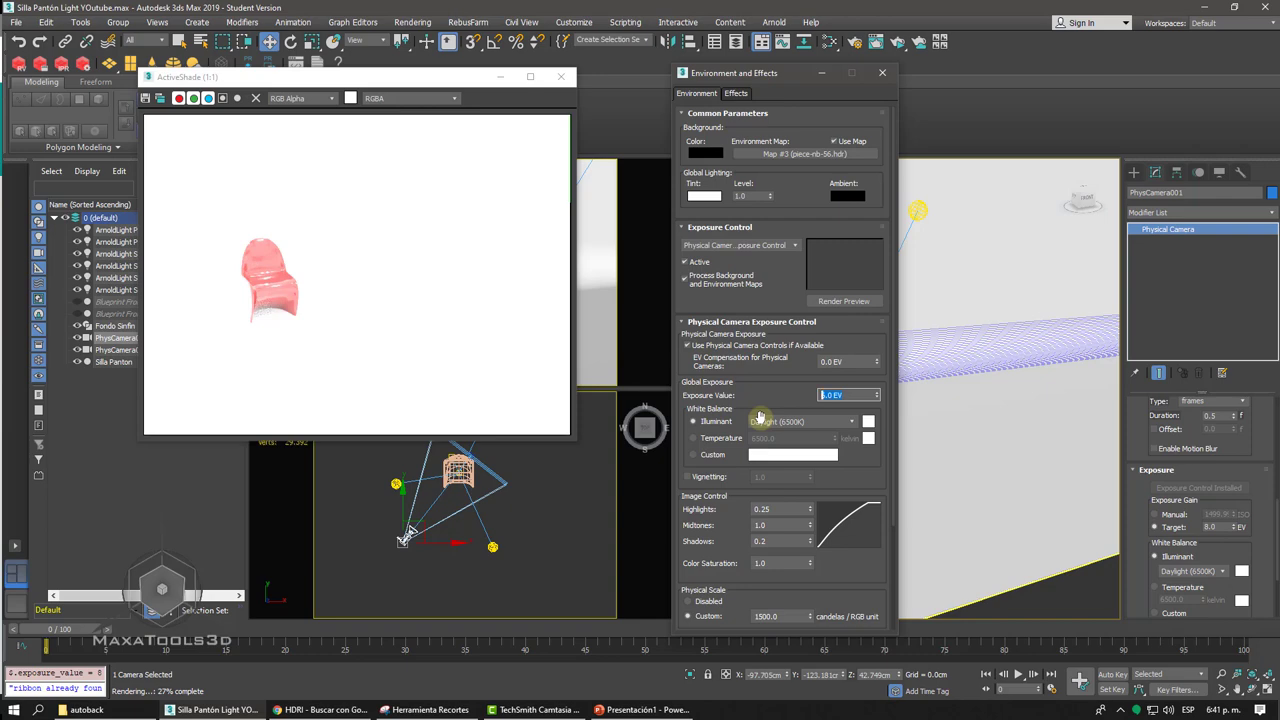
type("7")
key("Return")
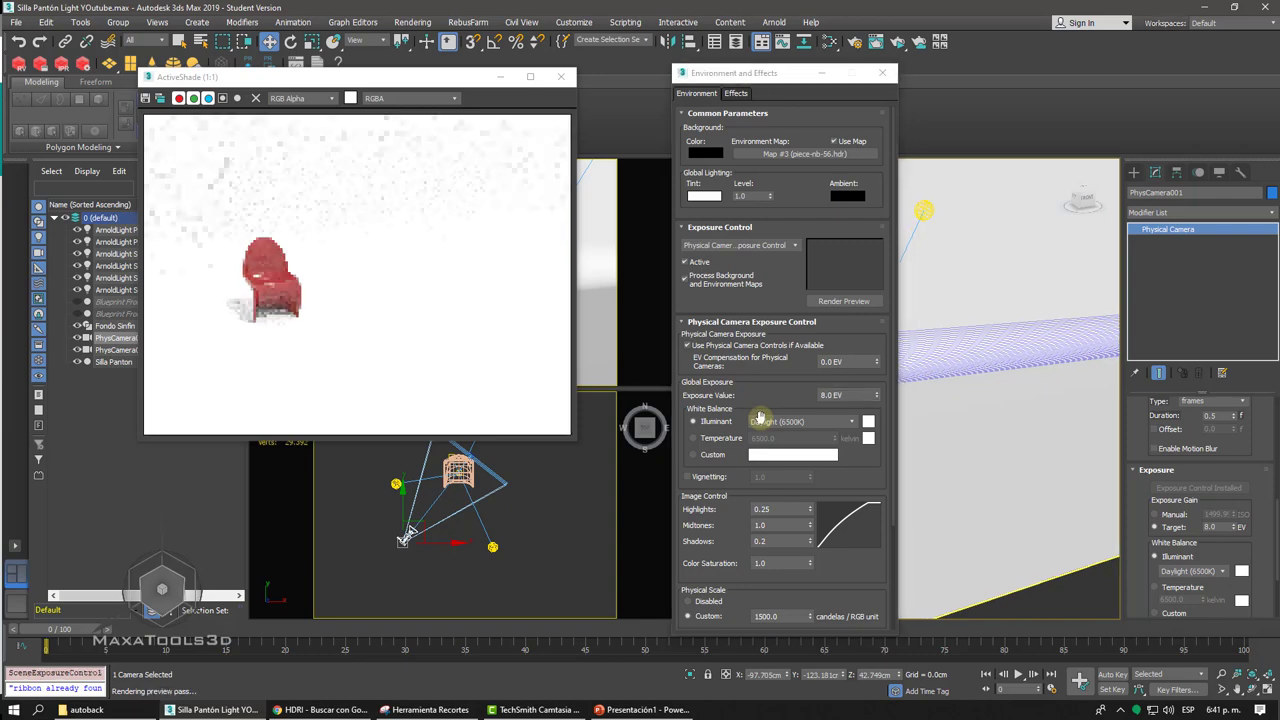
- Select the Silla Panton chair and close the floating ActiveShade window
scroll(1015, 437, "up", 2)
scroll(1015, 437, "up", 3)
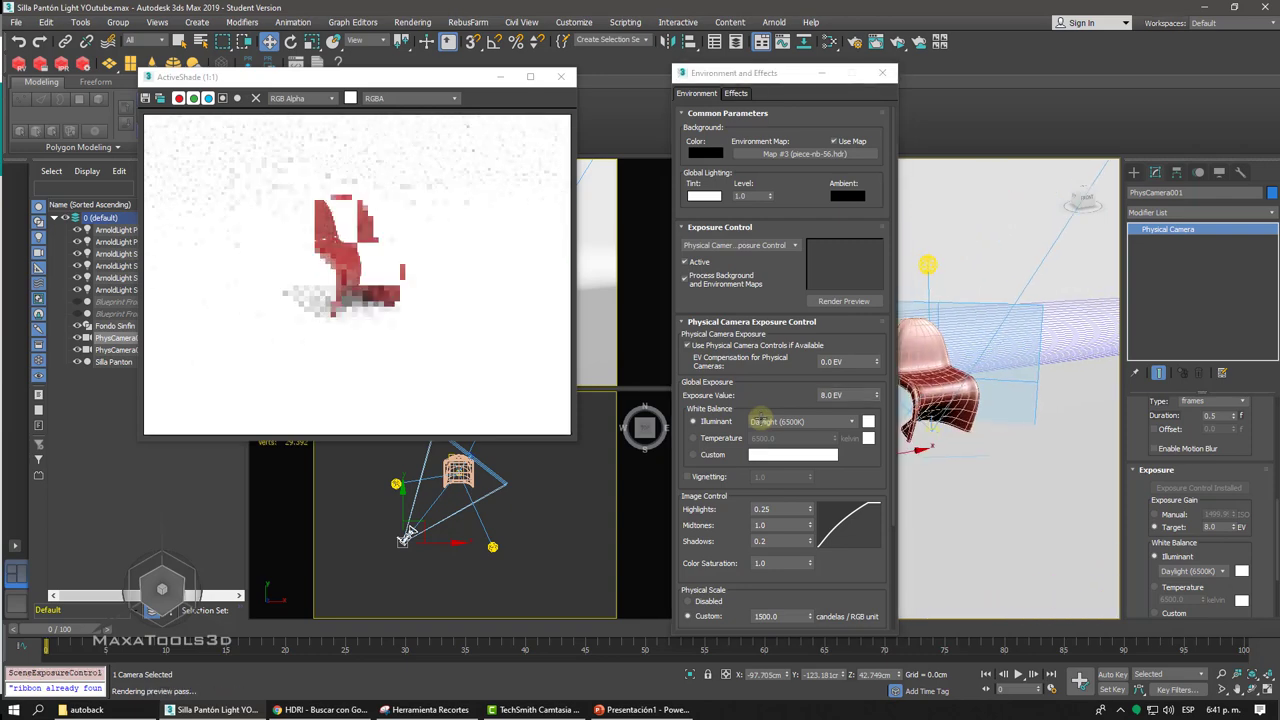
scroll(1015, 437, "up", 3)
scroll(1015, 437, "up", 3)
scroll(1015, 437, "down", 2)
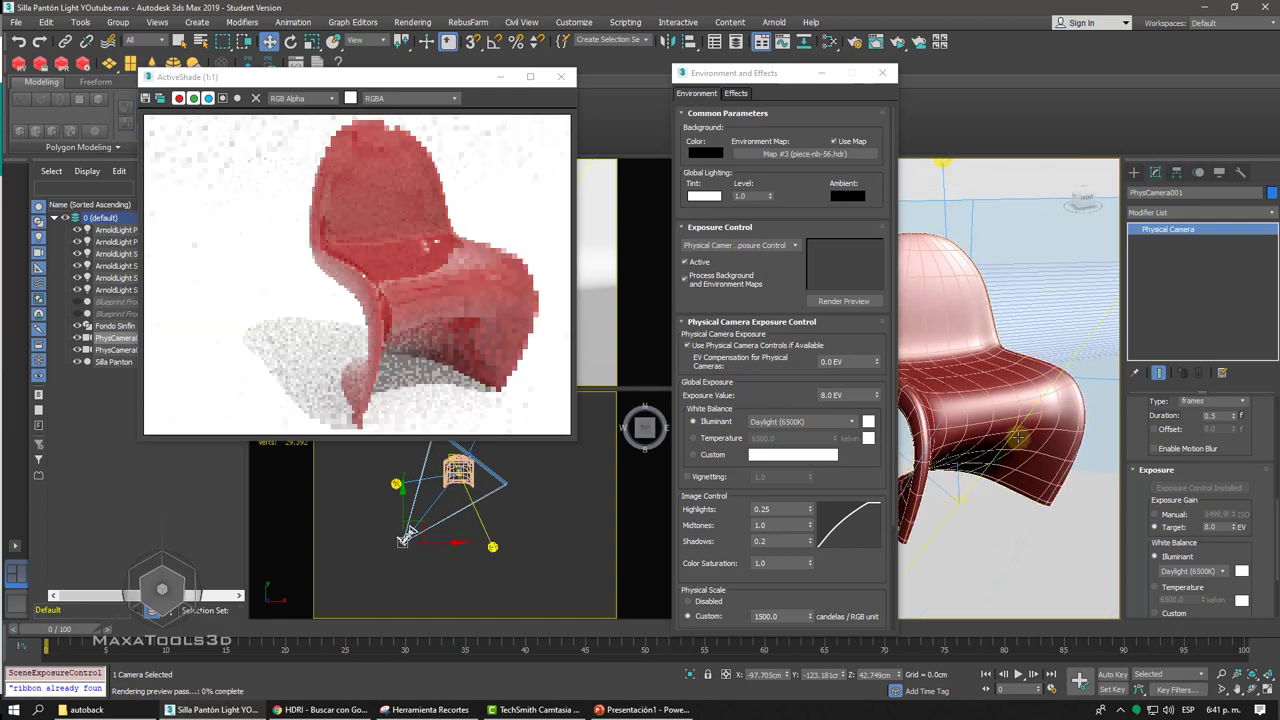
scroll(1000, 445, "down", 3)
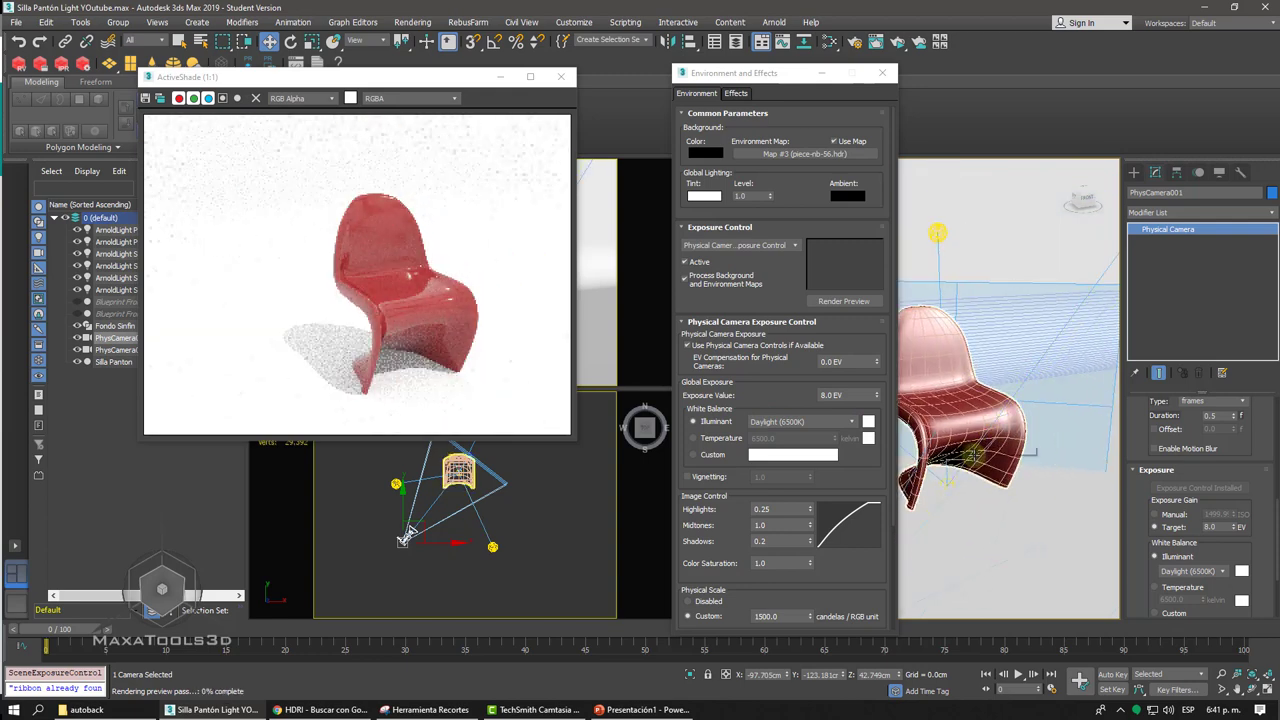
middle_click_drag(995, 450, 972, 455)
scroll(972, 455, "up", 2)
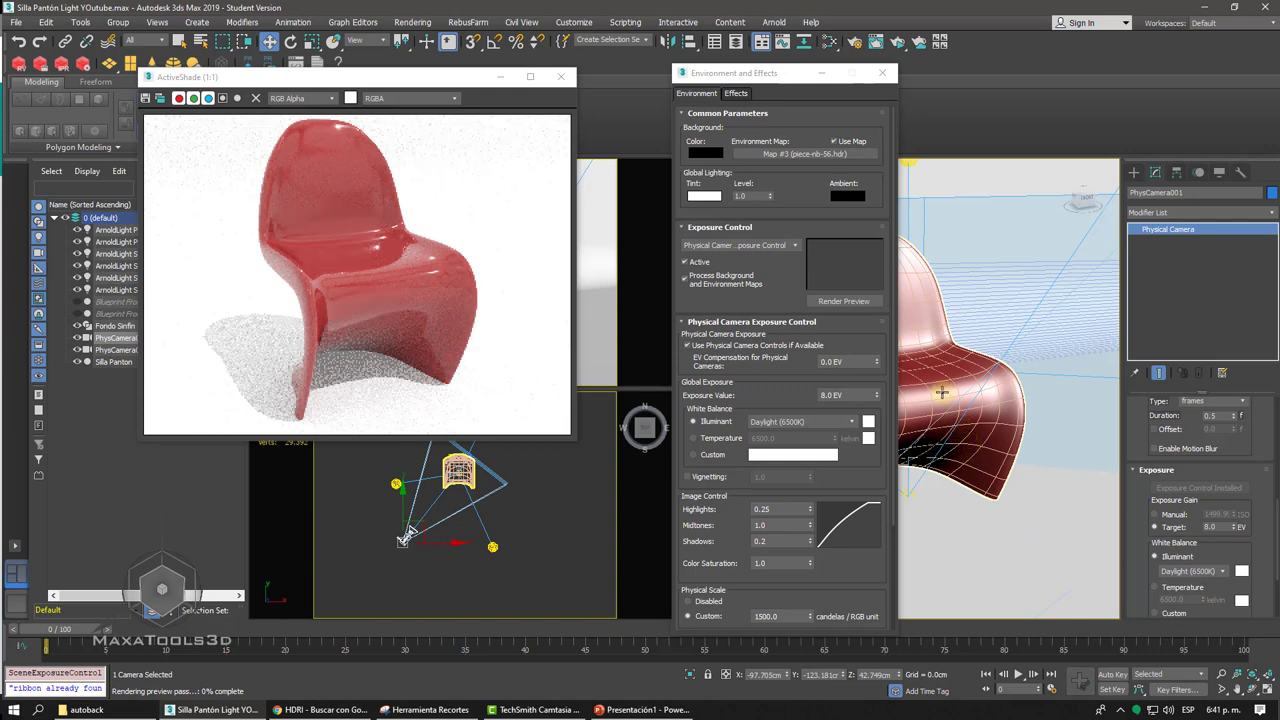
left_click(948, 420)
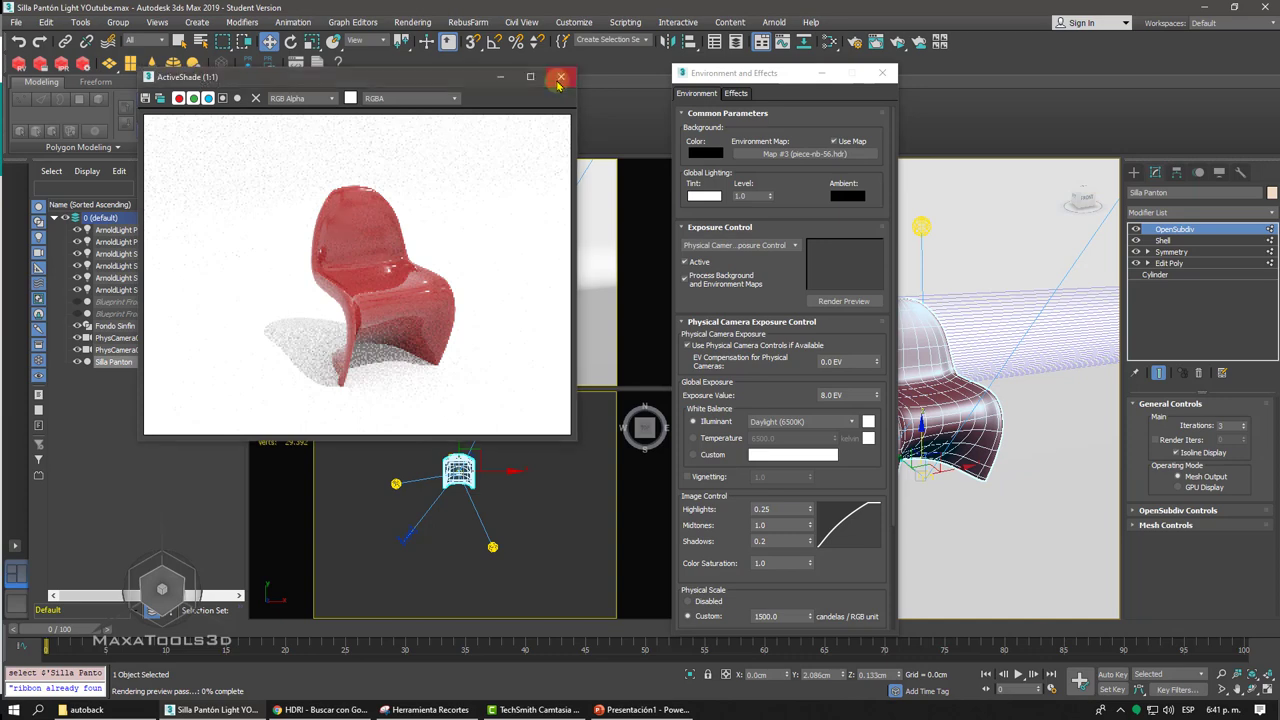
left_click(559, 78)
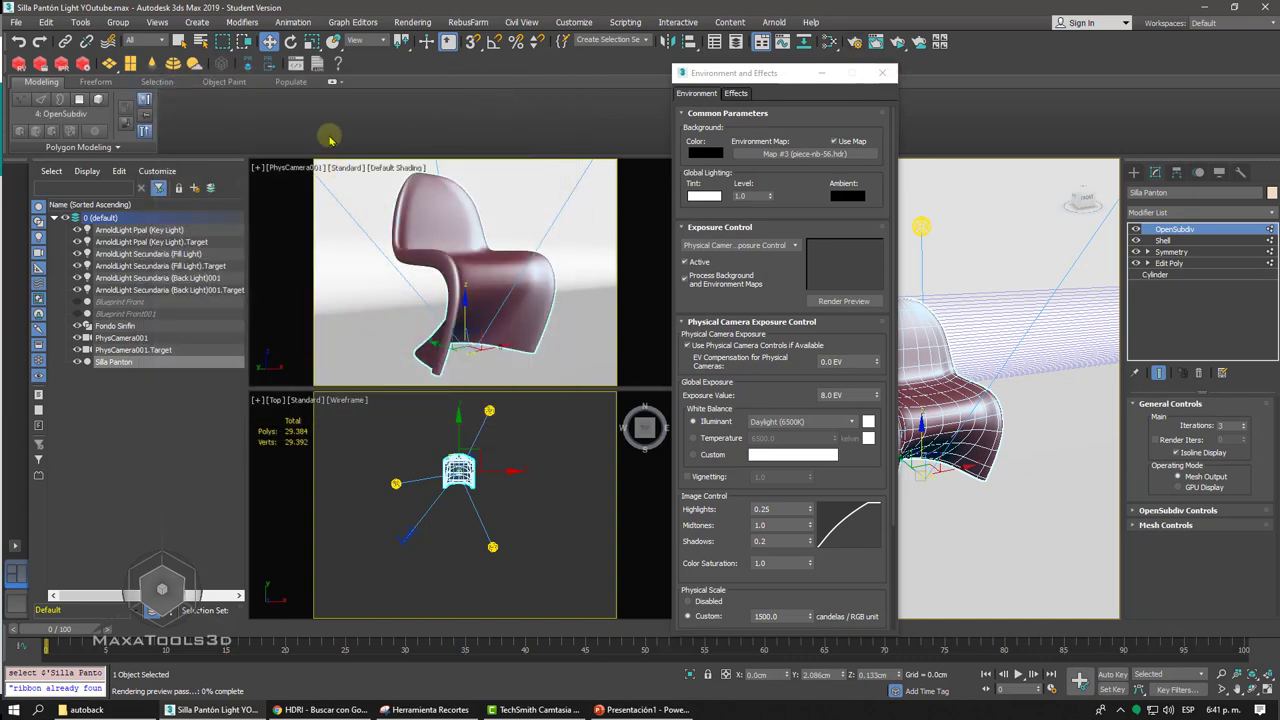
left_click(318, 167)
key("Escape")
- Switch the camera viewport to 'ActiveShade - using Arnold', then clear the selection
left_click(340, 172)
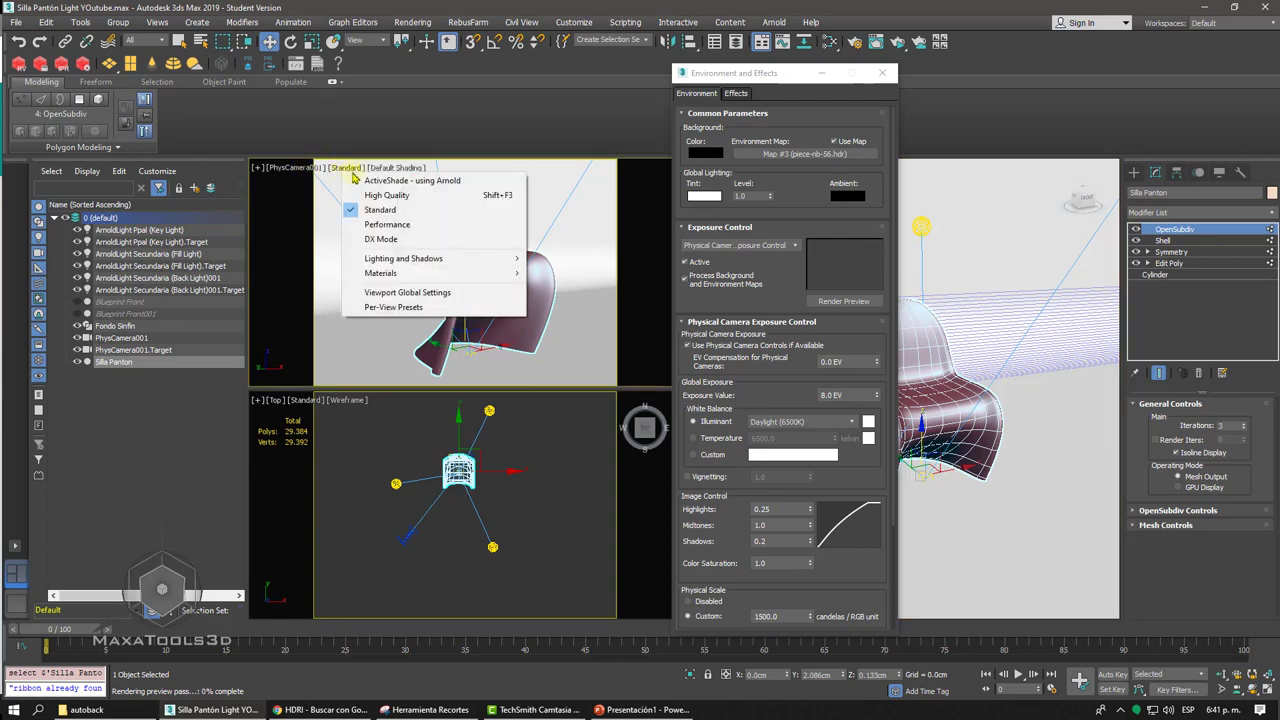
left_click(367, 180)
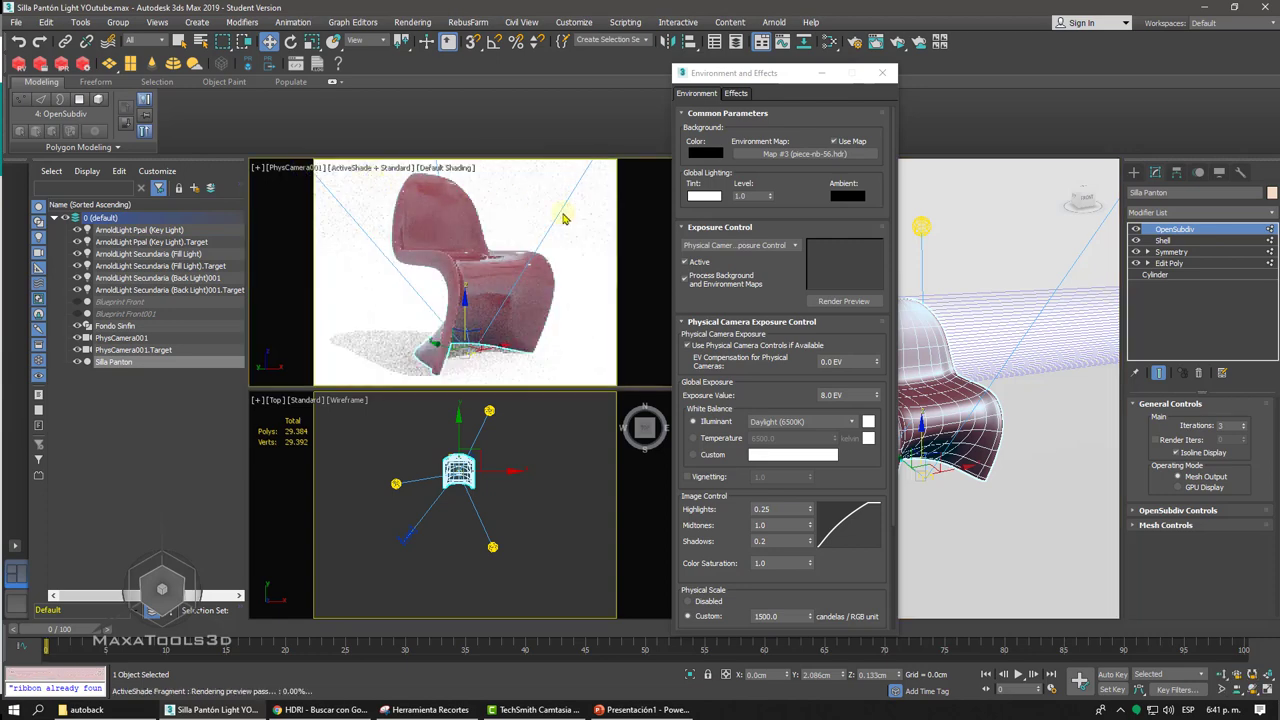
left_click(978, 287)
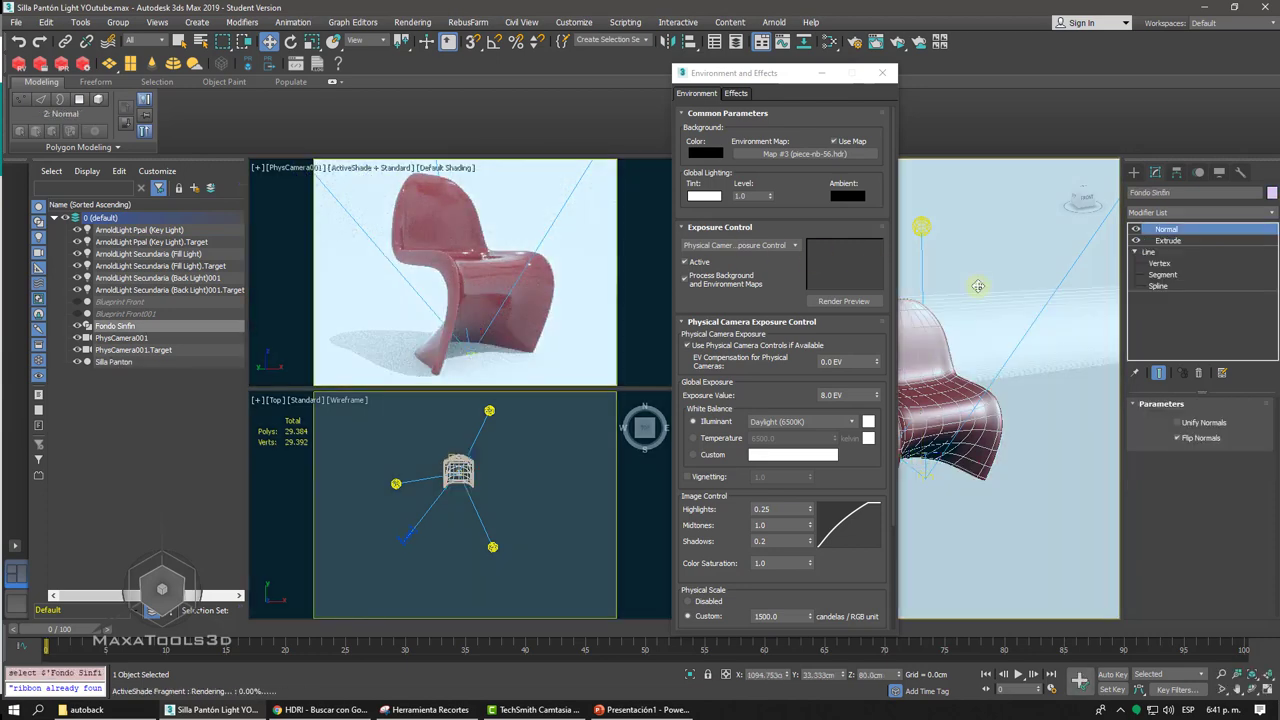
scroll(978, 287, "down", 3)
scroll(990, 430, "down", 3)
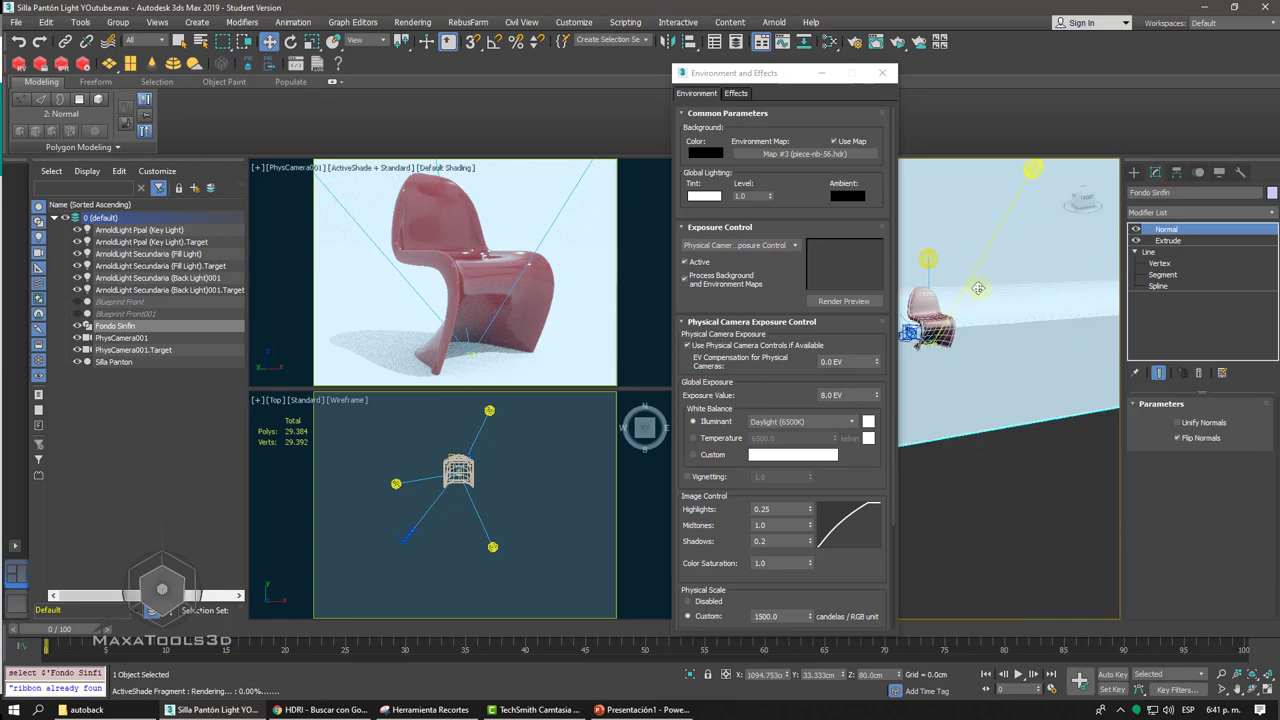
left_click(993, 518)
middle_click_drag(993, 518, 992, 515, "alt")
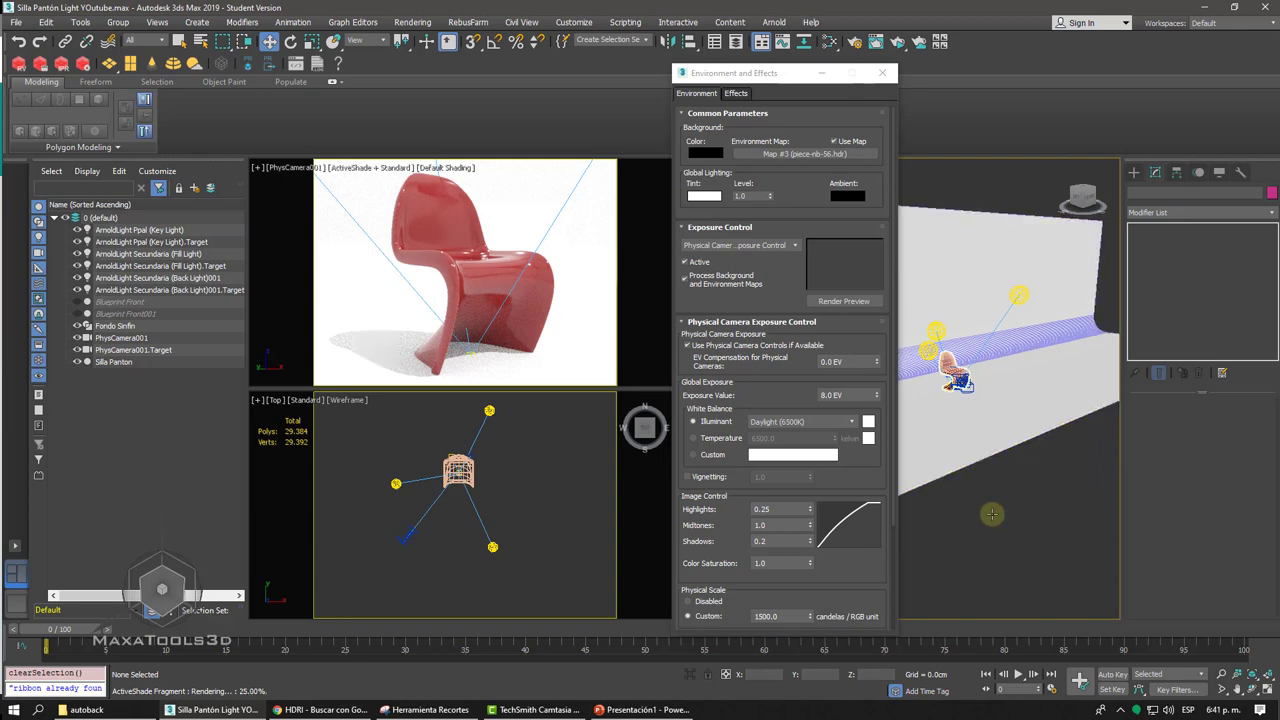
- In the Display panel, toggle Hide by Category Cameras repeatedly, leaving cameras visible
left_click(1219, 174)
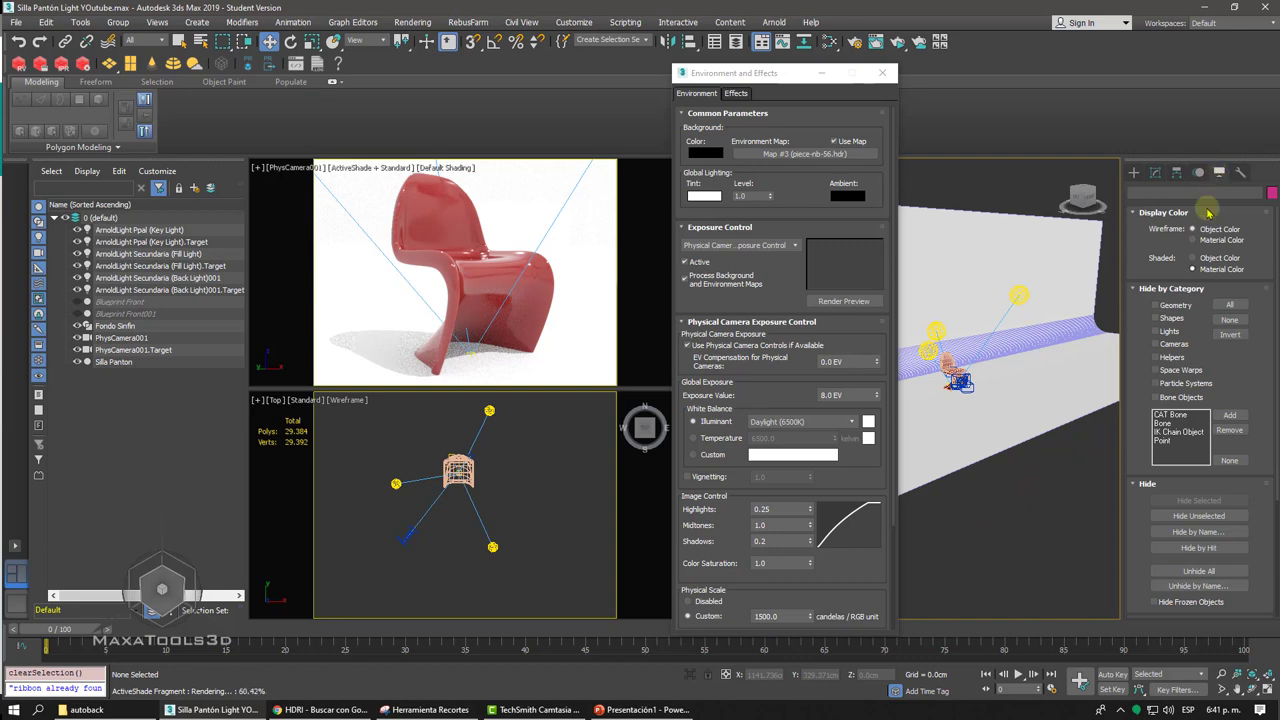
left_click(1172, 345)
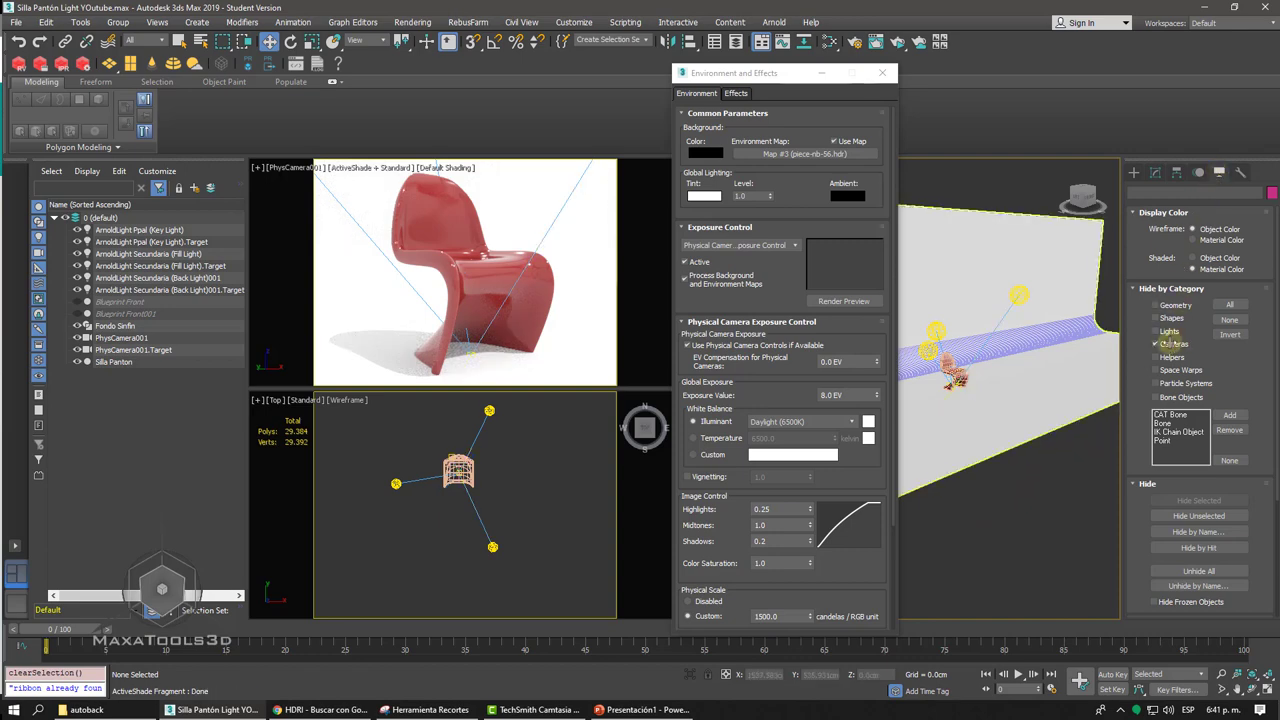
left_click(1170, 346)
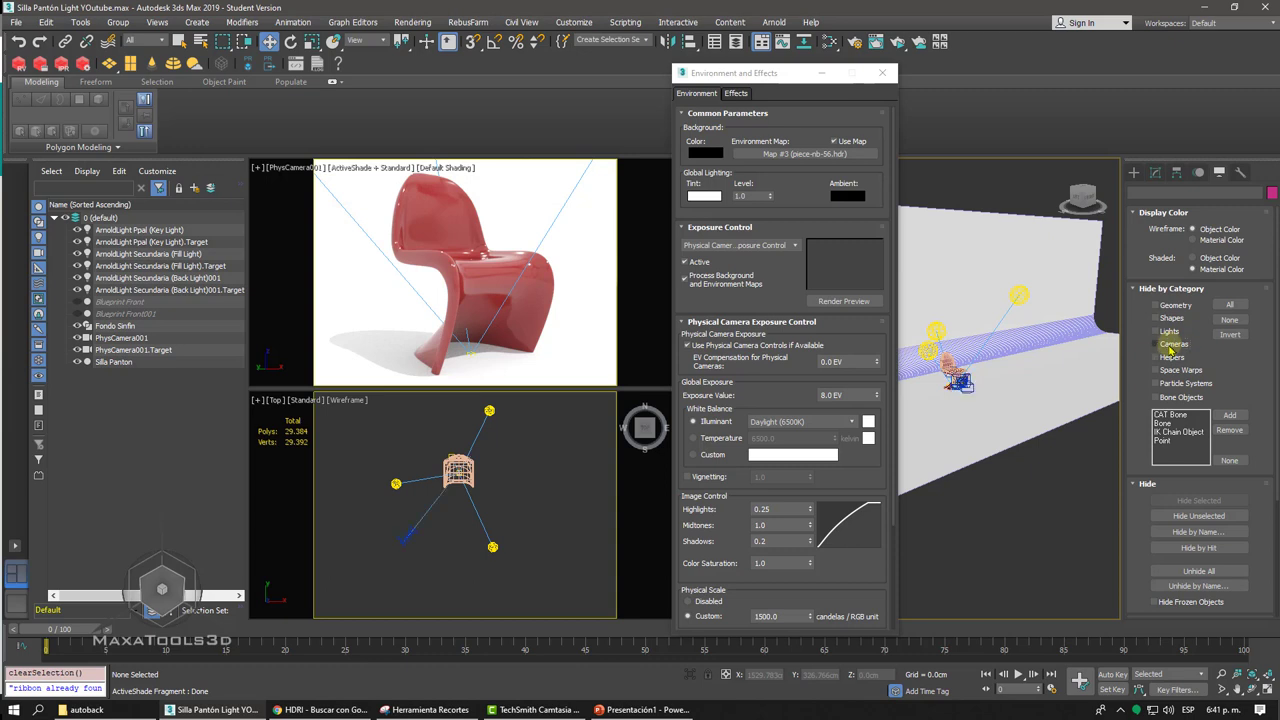
left_click(1170, 346)
left_click(1170, 346)
left_click(1170, 346)
left_click(1170, 346)
left_click(1170, 346)
left_click(1170, 346)
- Toggle Hide by Category Lights off and on, leaving the Arnold light icons visible
left_click(1168, 332)
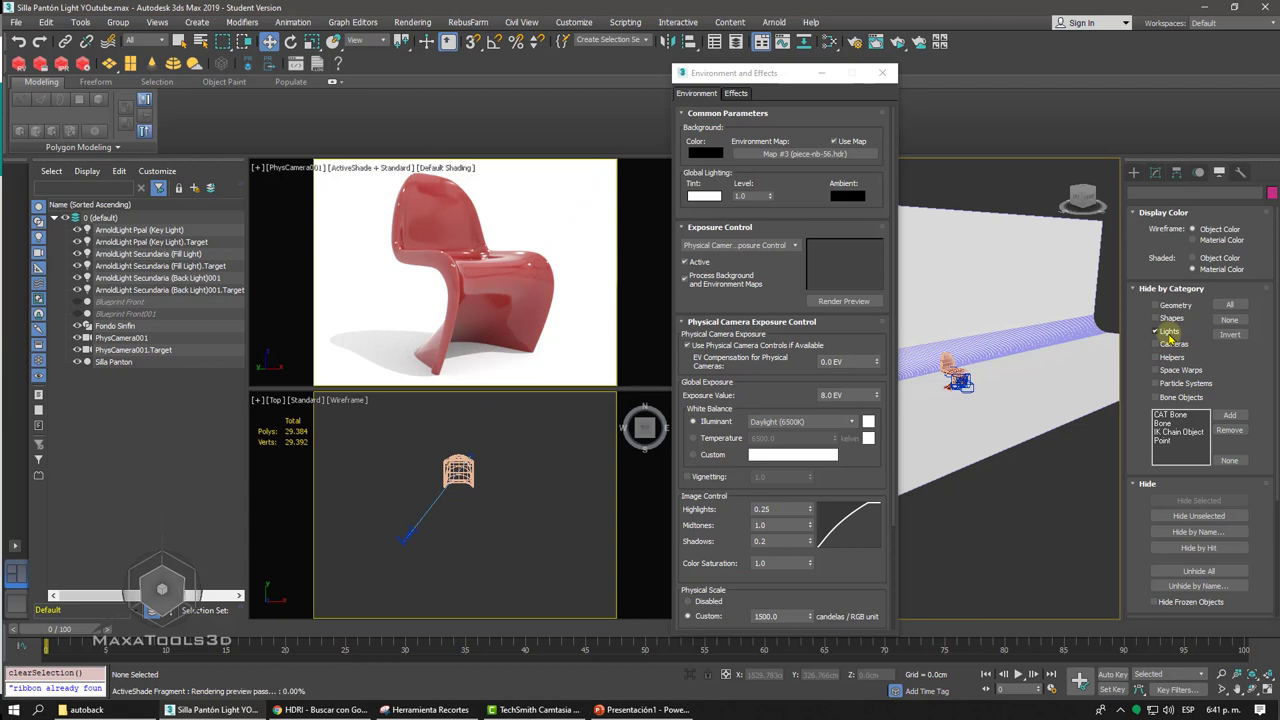
left_click(1168, 332)
left_click(1168, 332)
left_click(1168, 332)
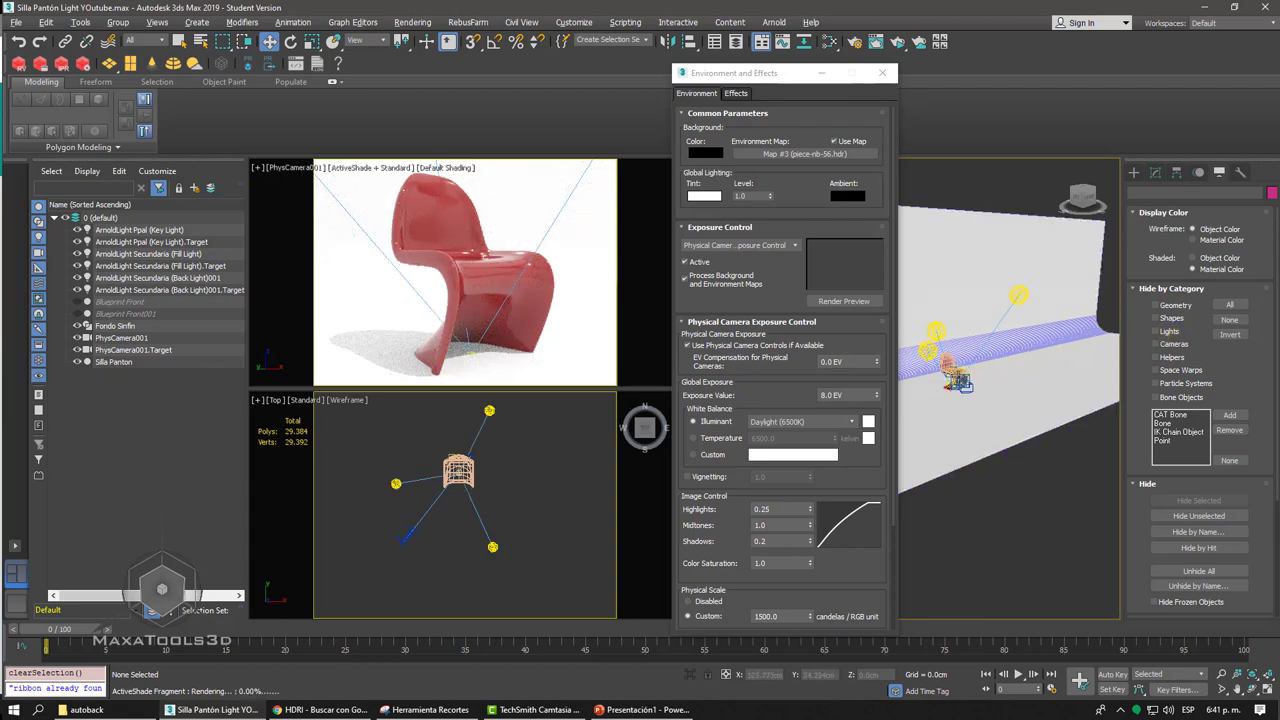
middle_click_drag(1010, 400, 990, 398, "alt")
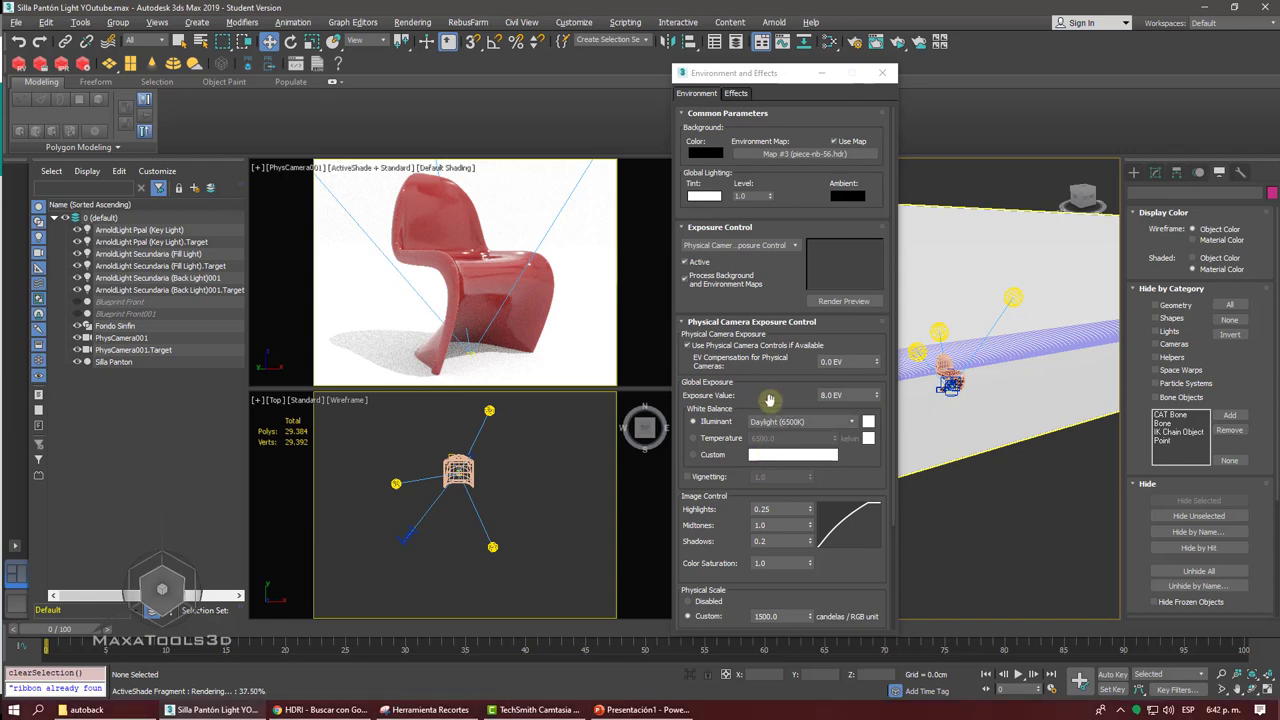
left_click_drag(763, 370, 755, 232)
left_click_drag(745, 281, 745, 256)
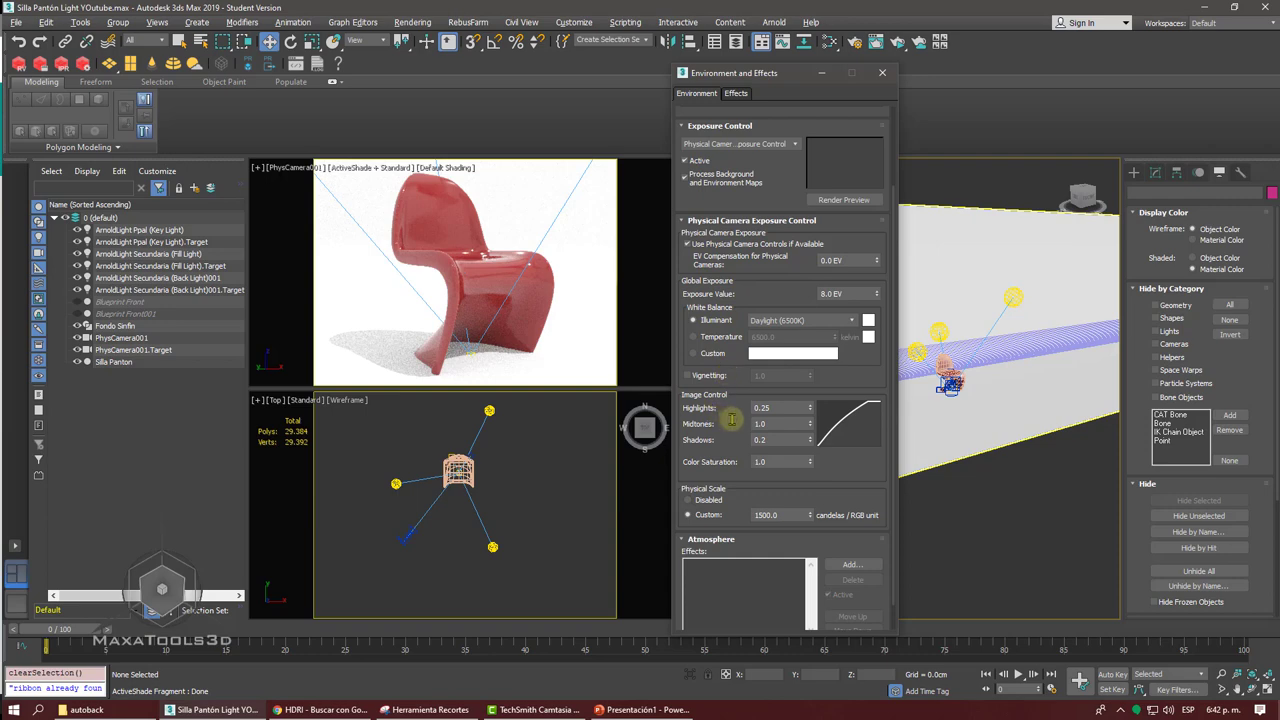
left_click_drag(809, 408, 799, 398)
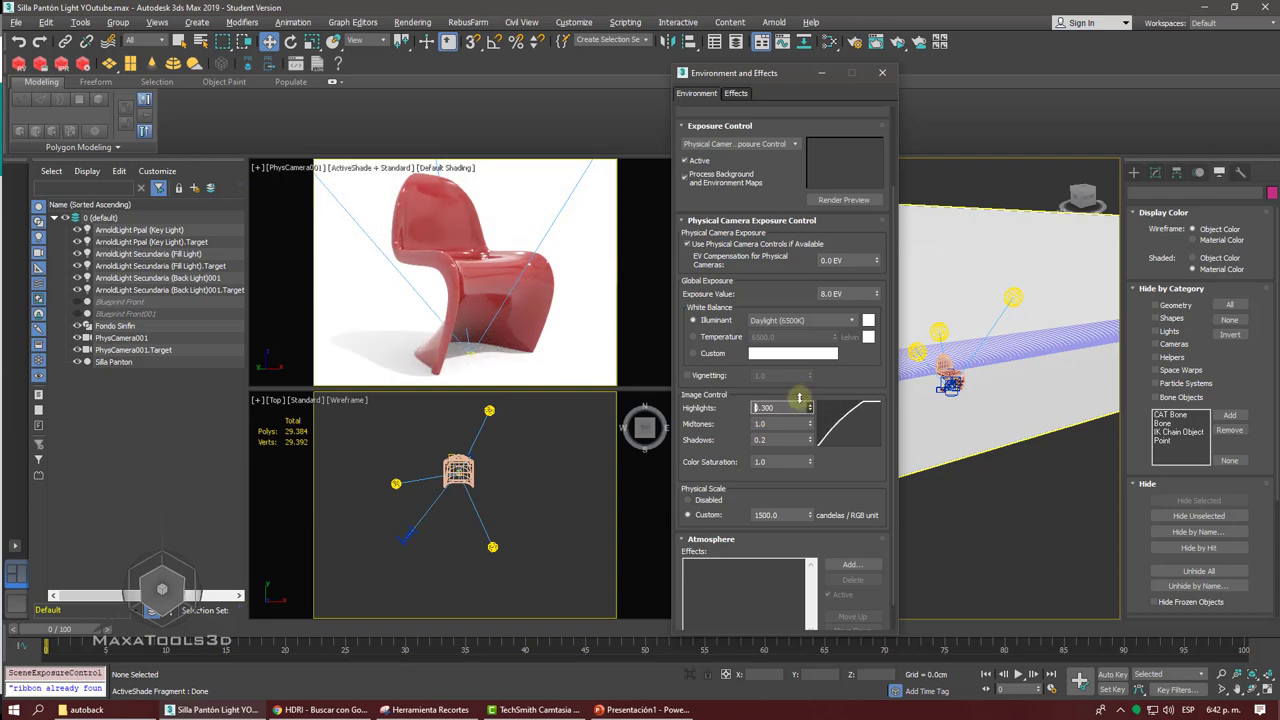
left_click_drag(799, 410, 796, 412)
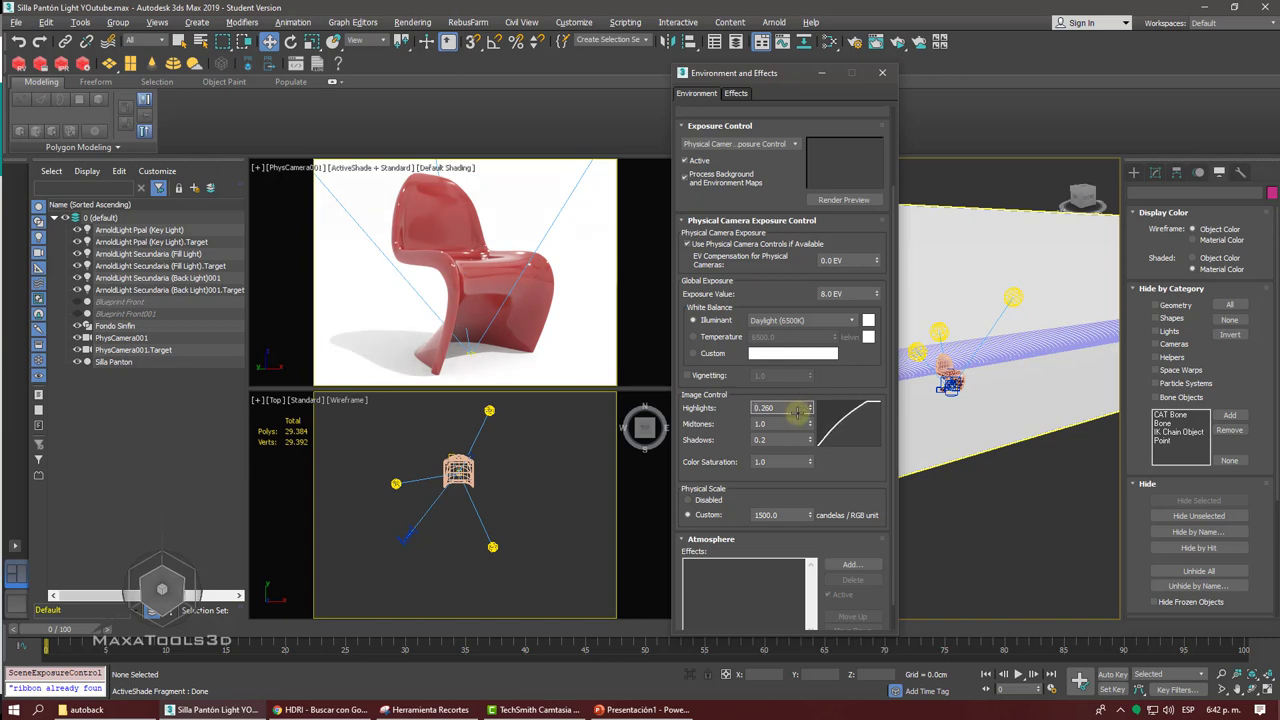
key("Return")
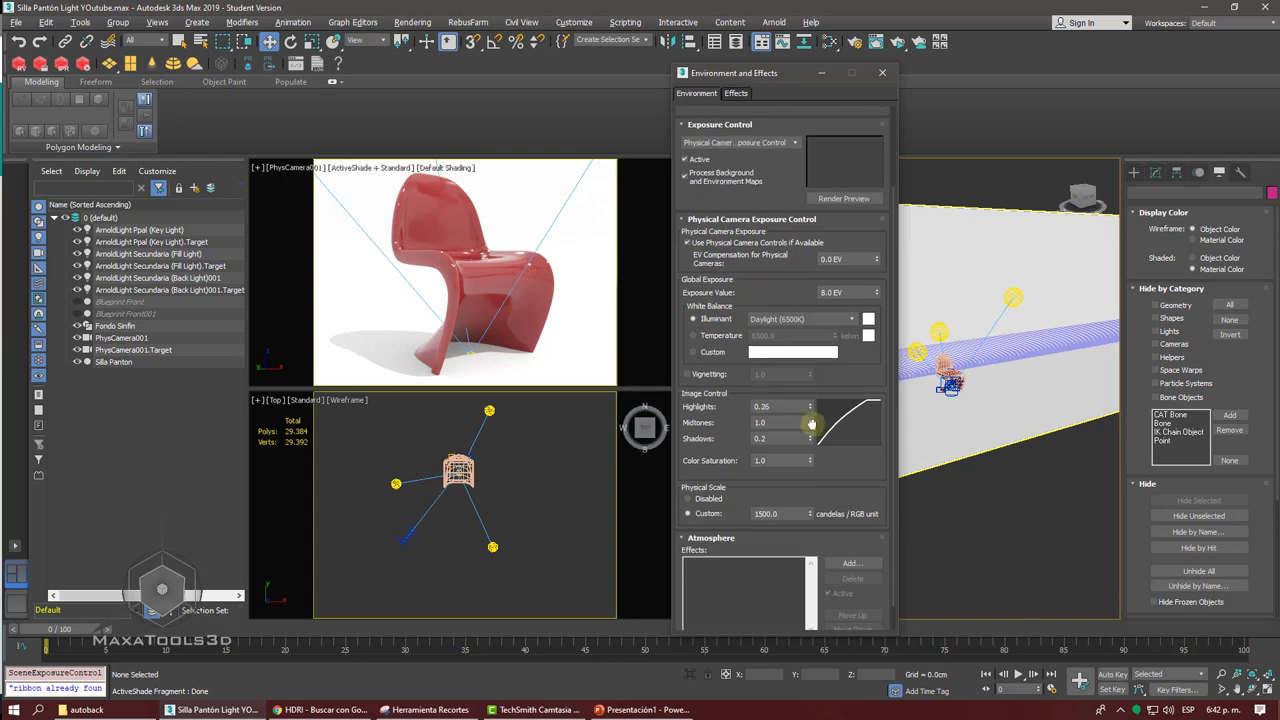
left_click_drag(810, 424, 801, 428)
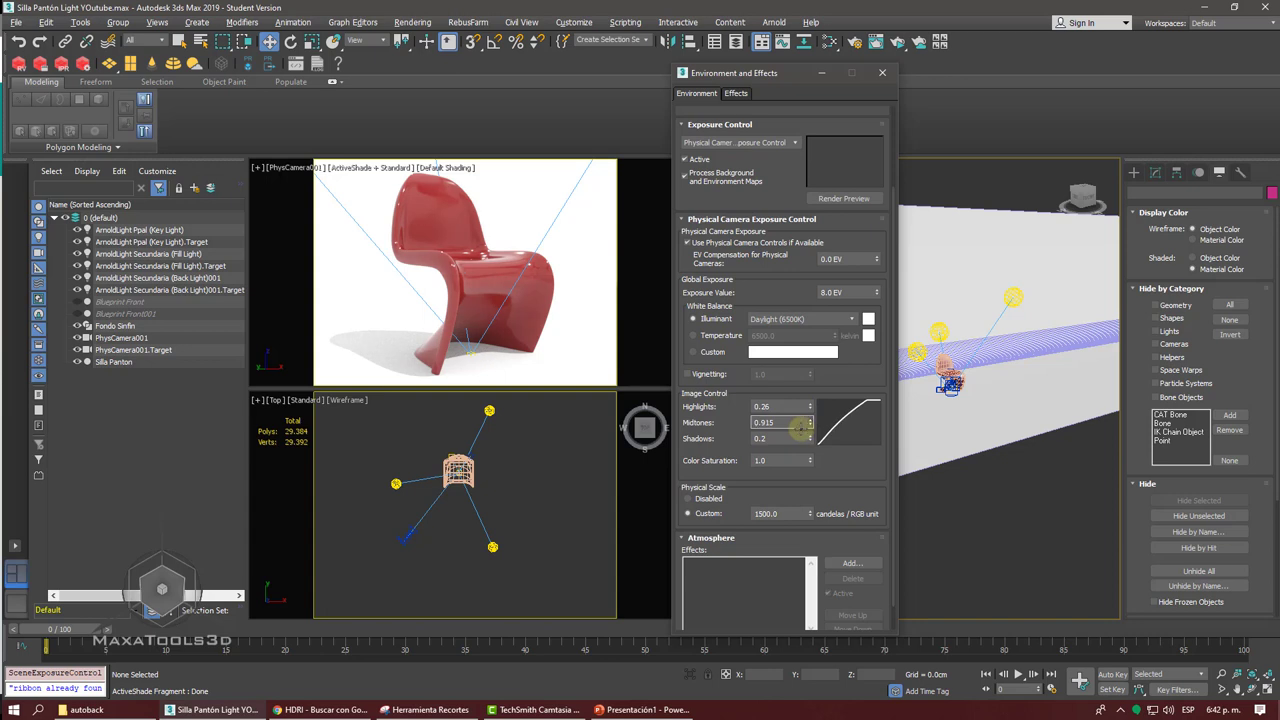
mouse_move(809, 438)
left_mouse_down()
mouse_move(808, 386)
mouse_move(799, 408)
left_mouse_up()
right_click(18, 42)
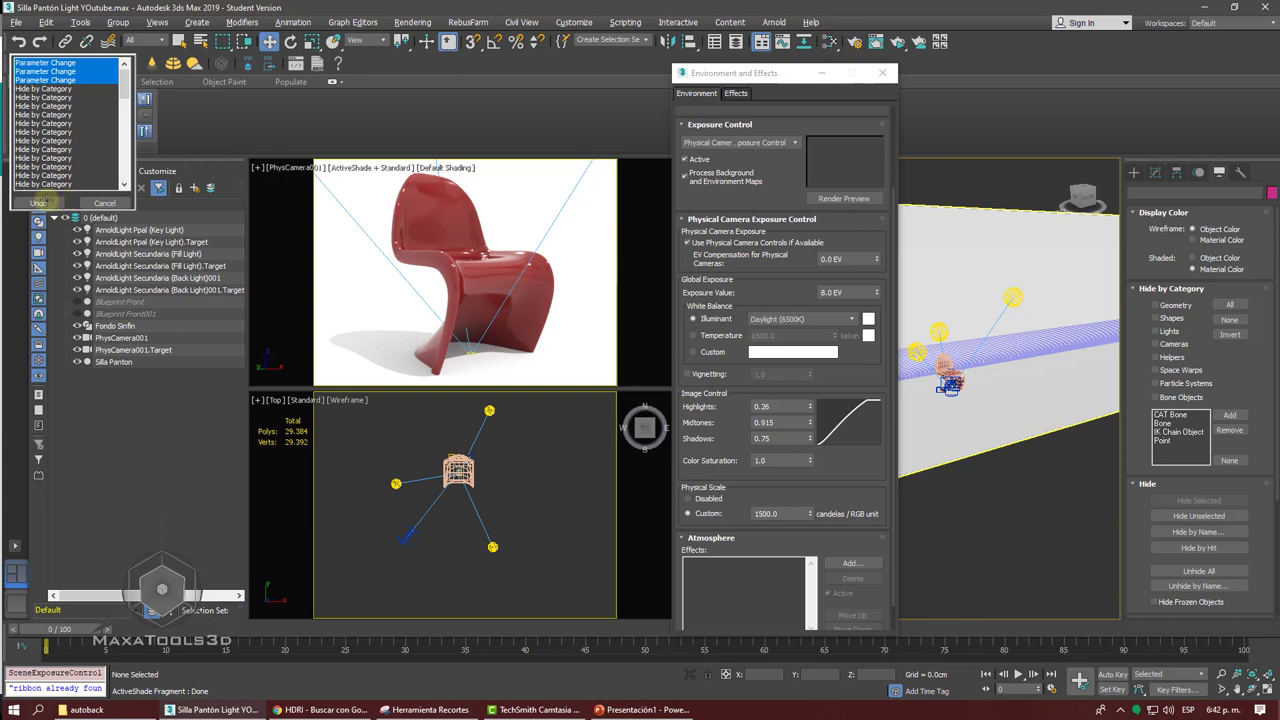
left_click(38, 203)
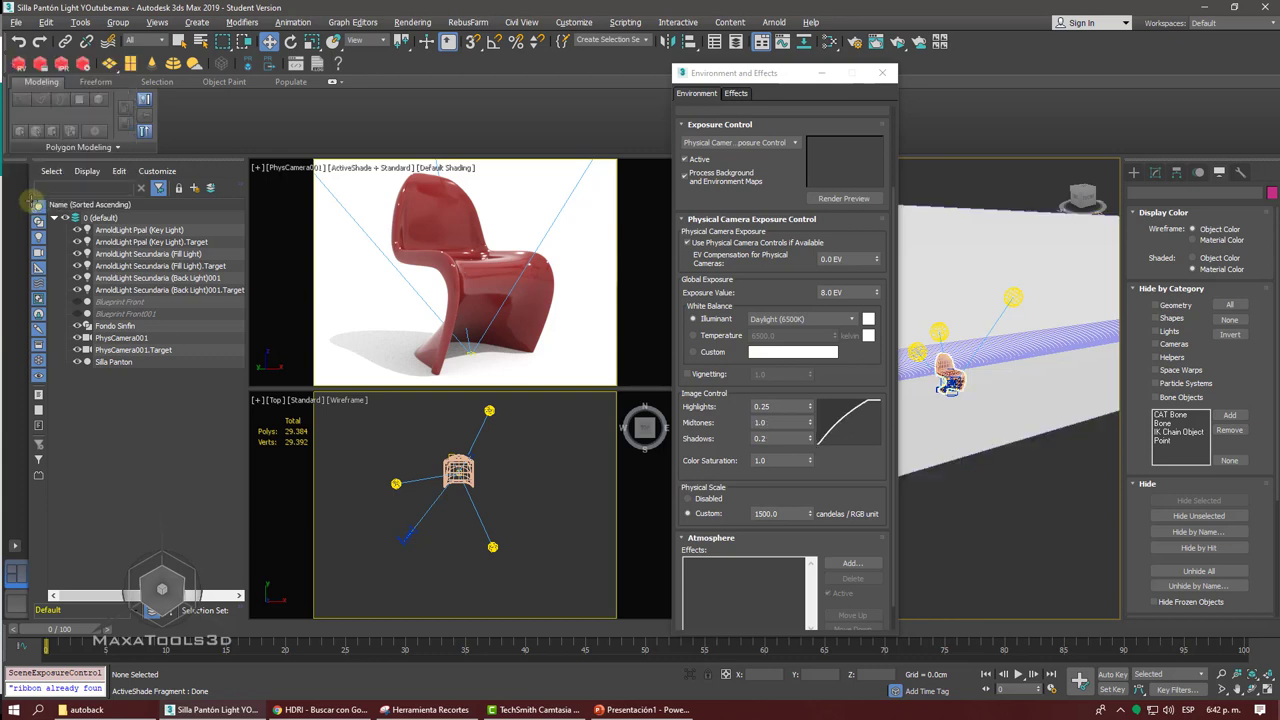
- Inspect the Arnold fill light's Color/Intensity settings, then return to Chrome's HDRI results
double_click(767, 514)
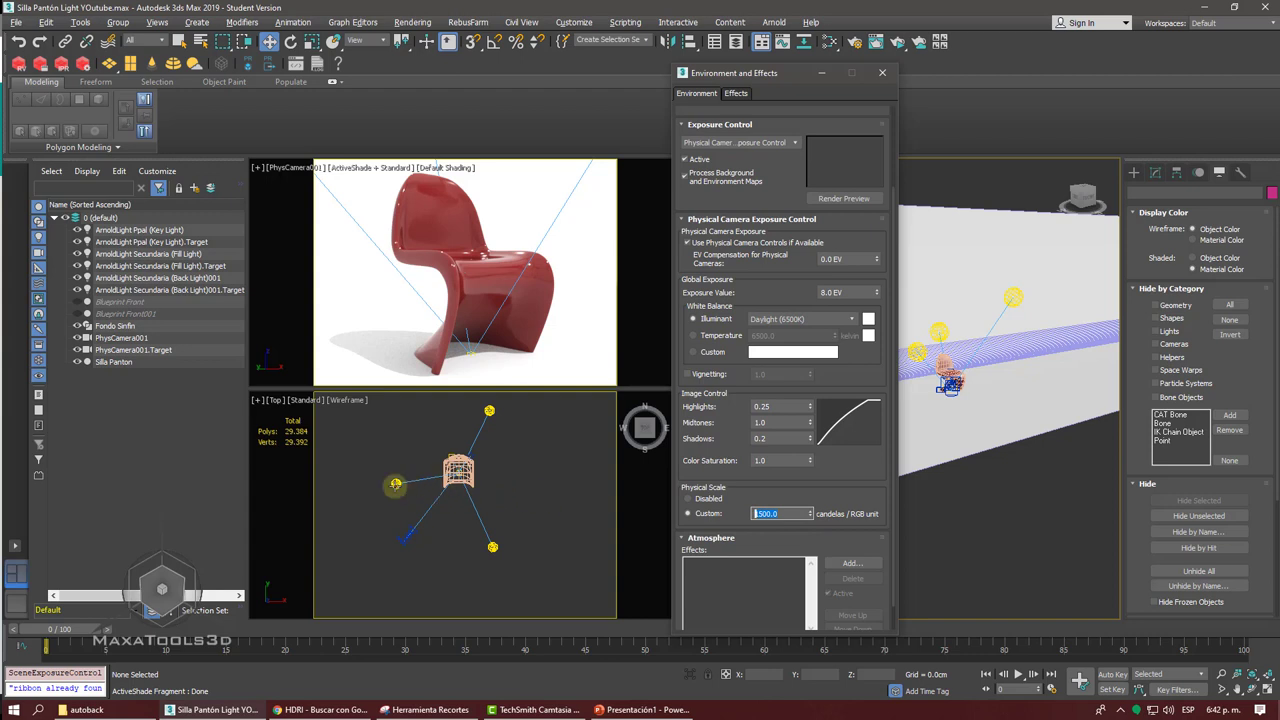
left_click(395, 485)
left_click(1156, 174)
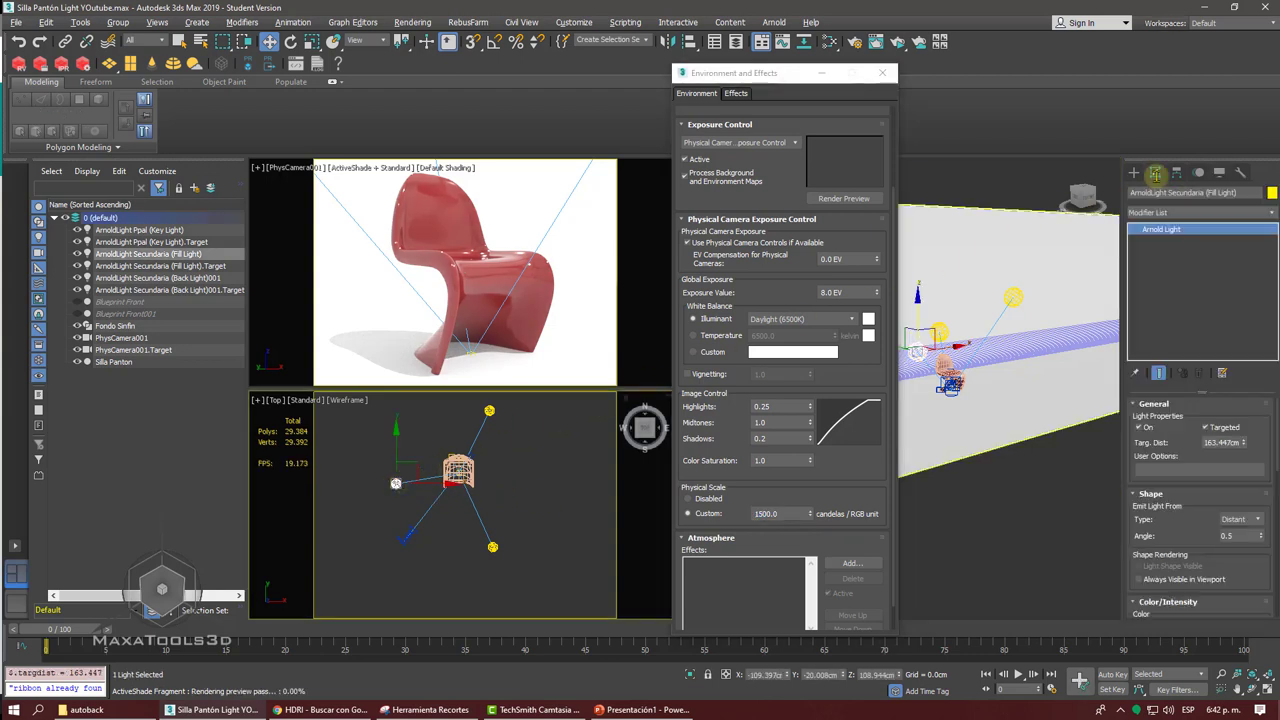
left_click_drag(1199, 523, 1177, 333)
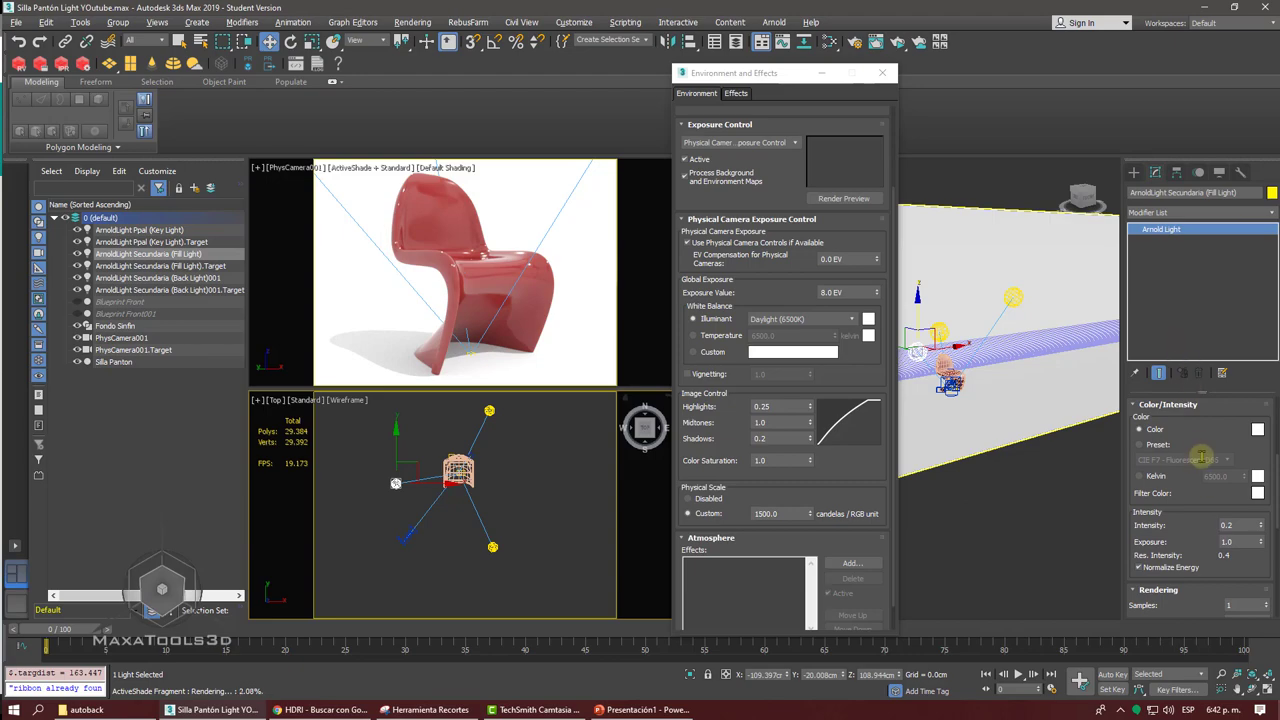
left_click_drag(1209, 488, 1208, 453)
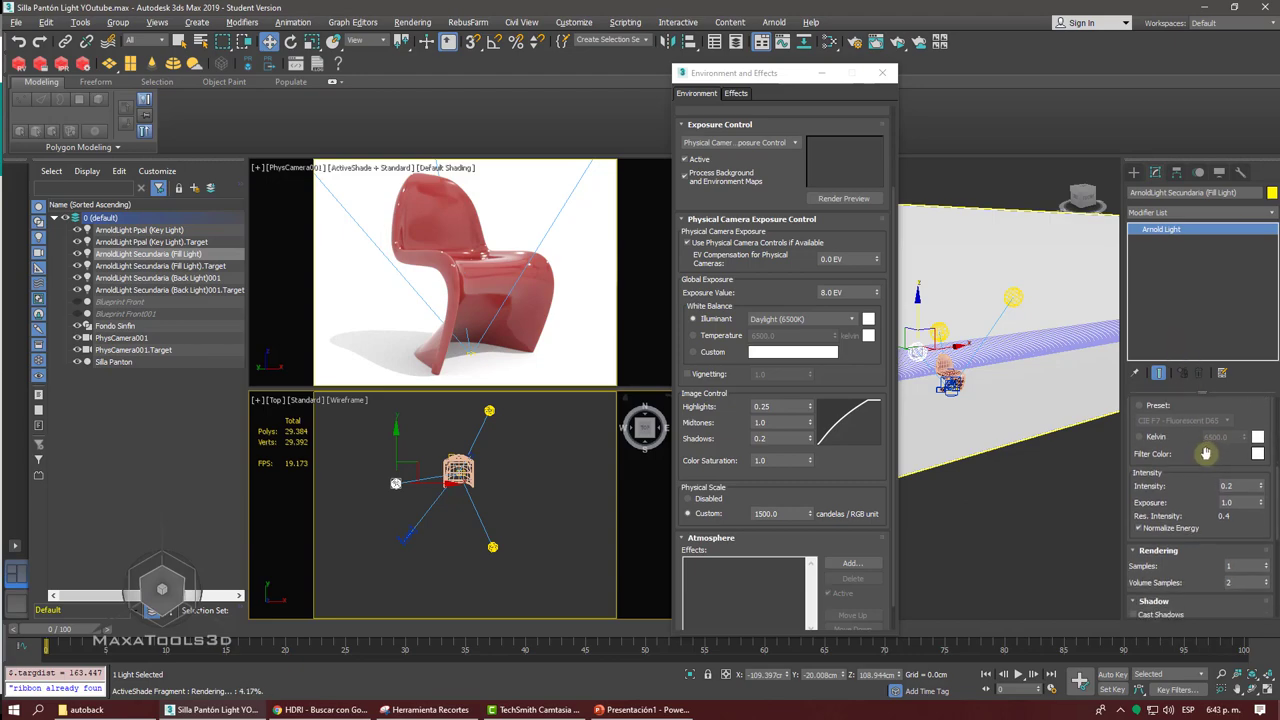
left_click(330, 670)
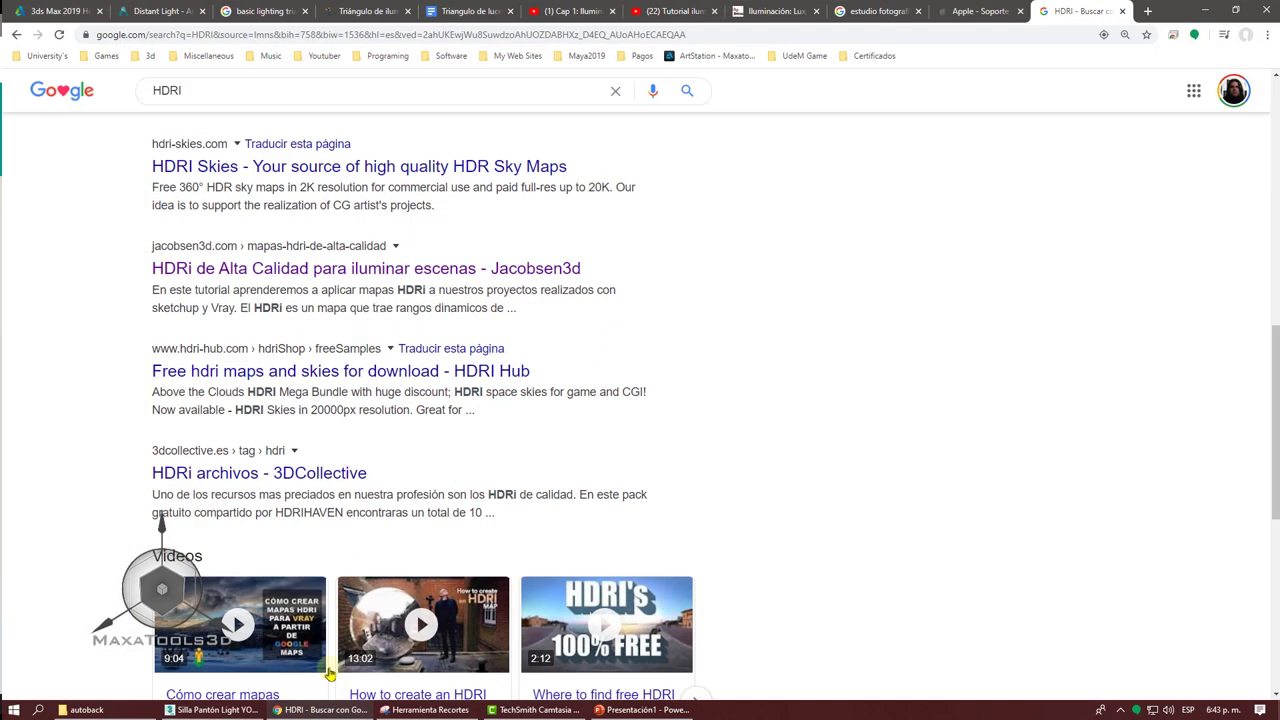
- Read through the Bricos article 'Iluminación: Lux, lumen y candela', then minimize Chrome
left_click(777, 15)
left_click_drag(447, 180, 562, 177)
scroll(562, 178, "down", 1)
scroll(562, 178, "down", 3)
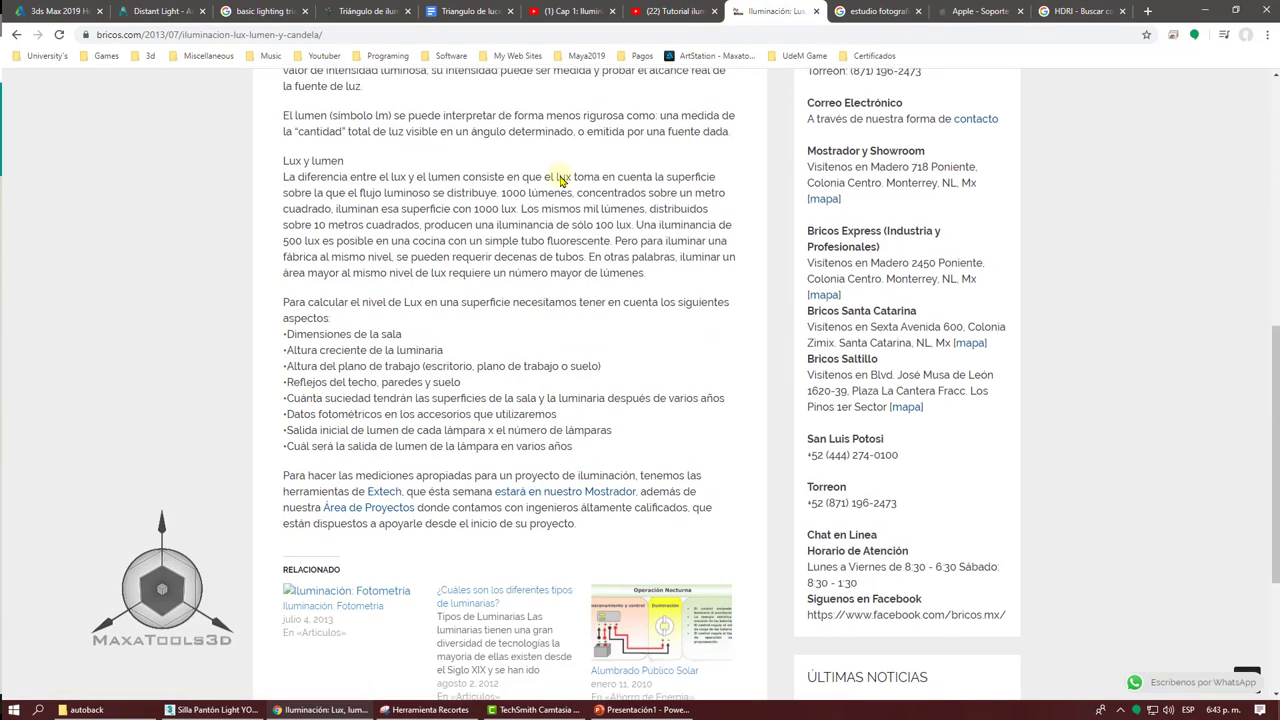
scroll(562, 178, "down", 3)
scroll(562, 180, "up", 4)
scroll(562, 180, "up", 5)
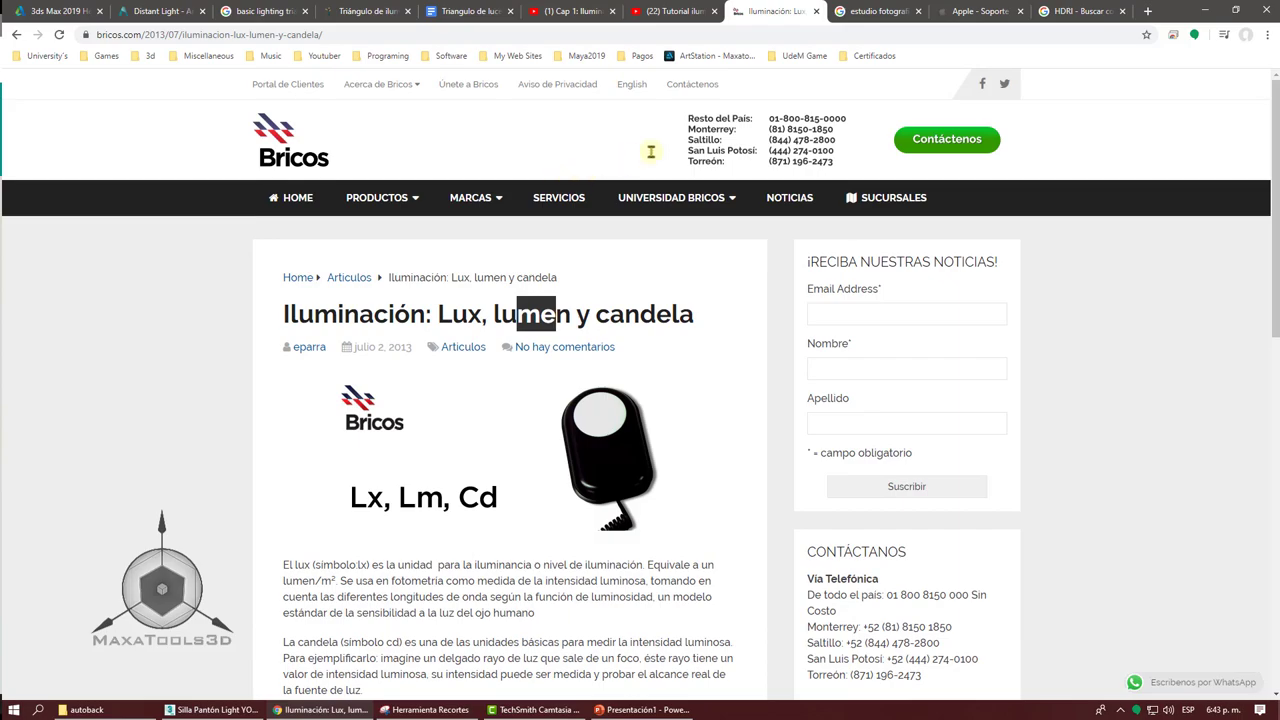
left_click(1202, 10)
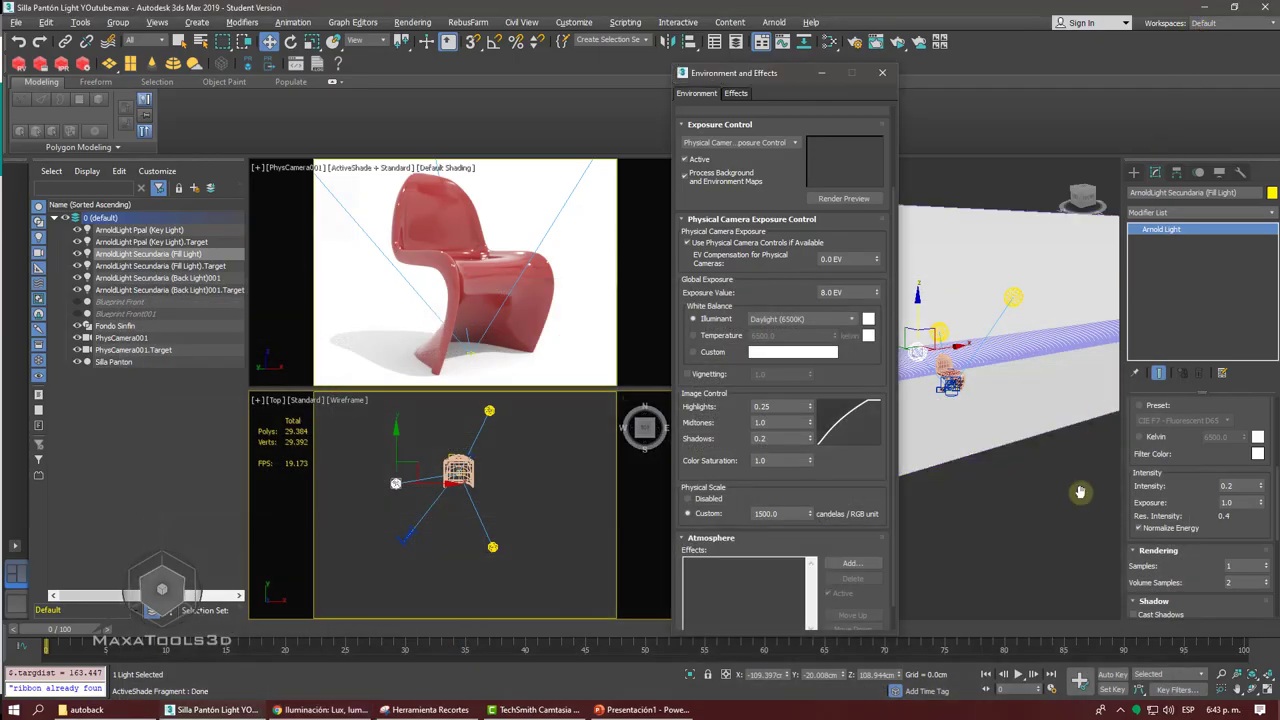
left_click_drag(1176, 479, 1175, 449)
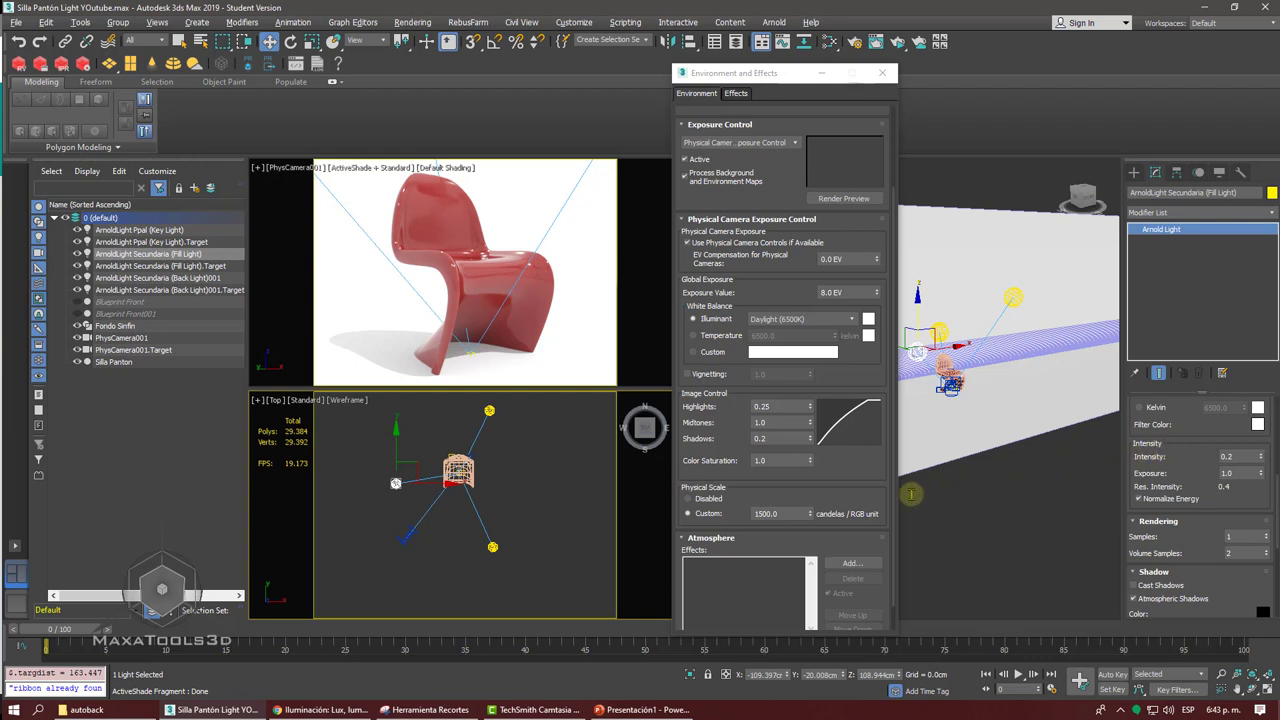
left_click(782, 514)
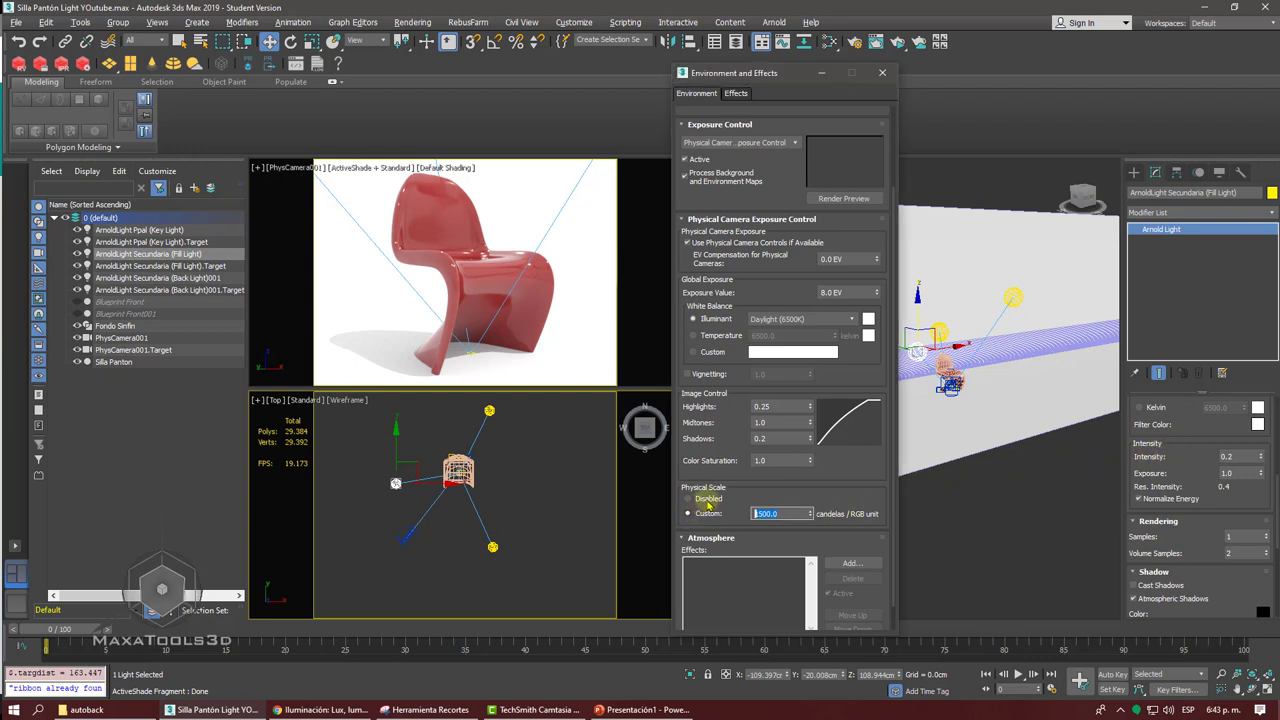
left_click(703, 498)
left_click(708, 514)
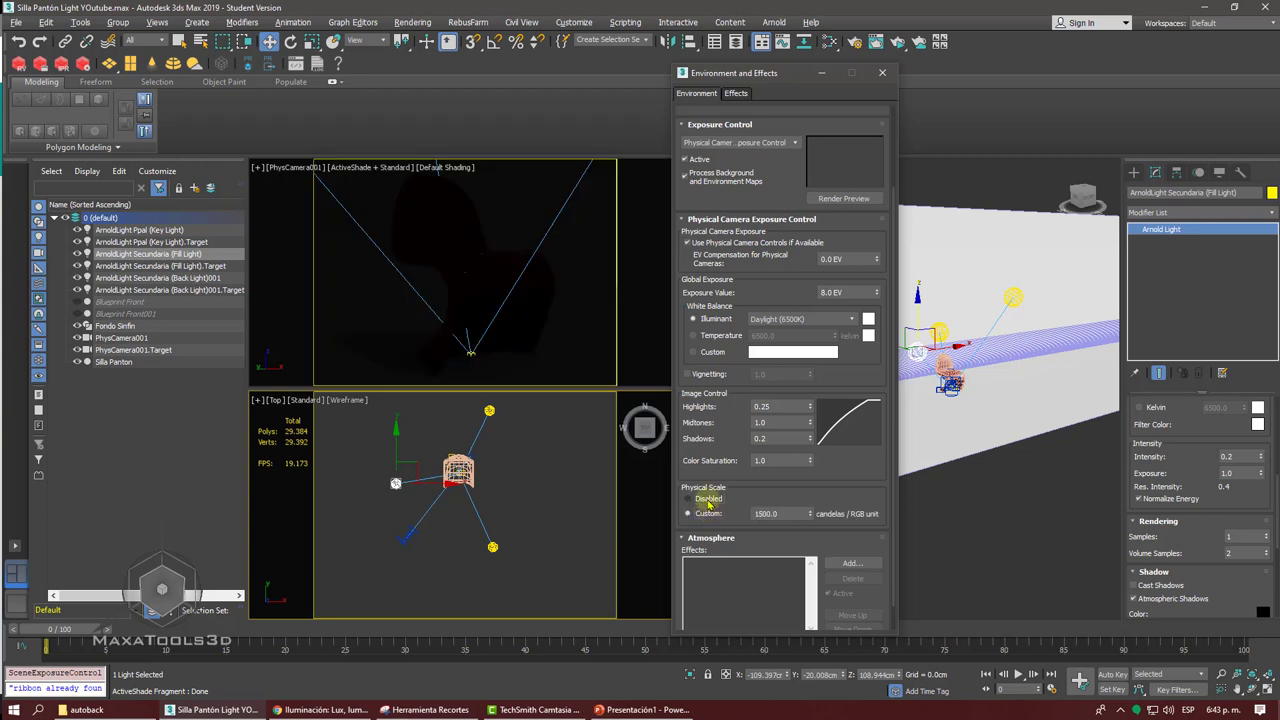
left_click(706, 499)
left_click(712, 514)
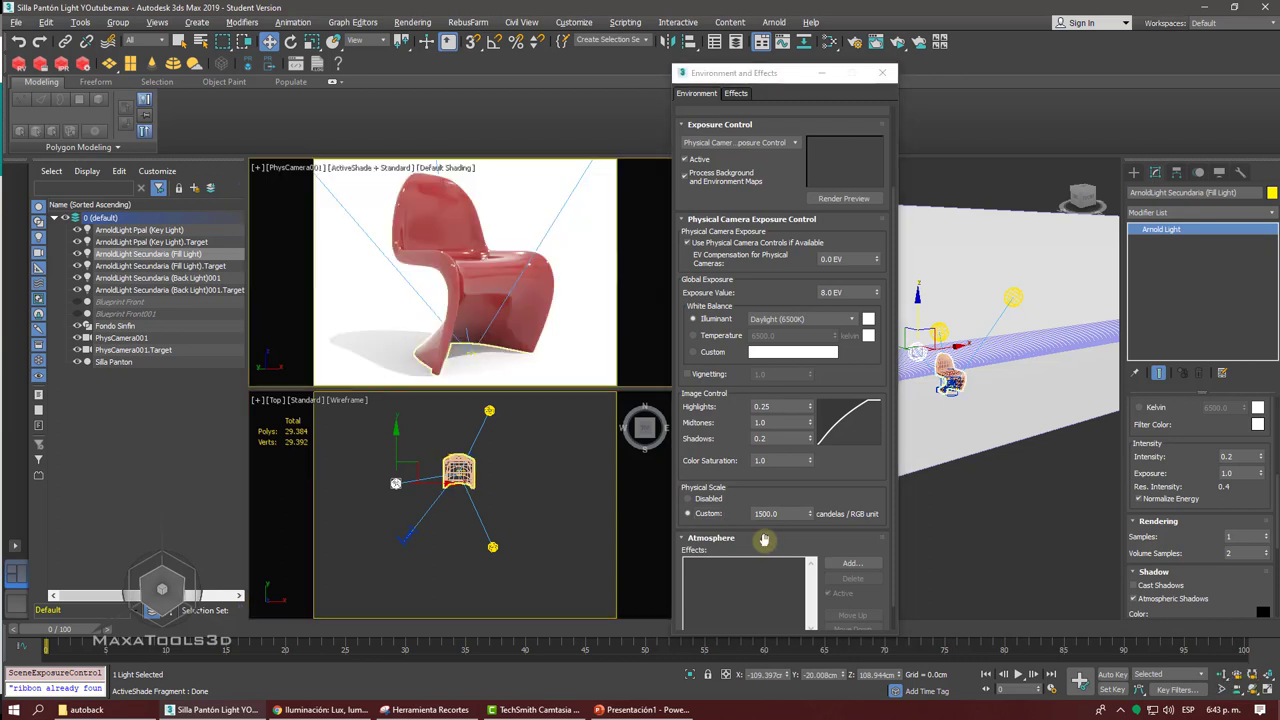
mouse_move(810, 516)
left_mouse_down()
mouse_move(762, 578)
mouse_move(764, 492)
mouse_move(756, 547)
mouse_move(760, 514)
mouse_move(808, 506)
left_mouse_up()
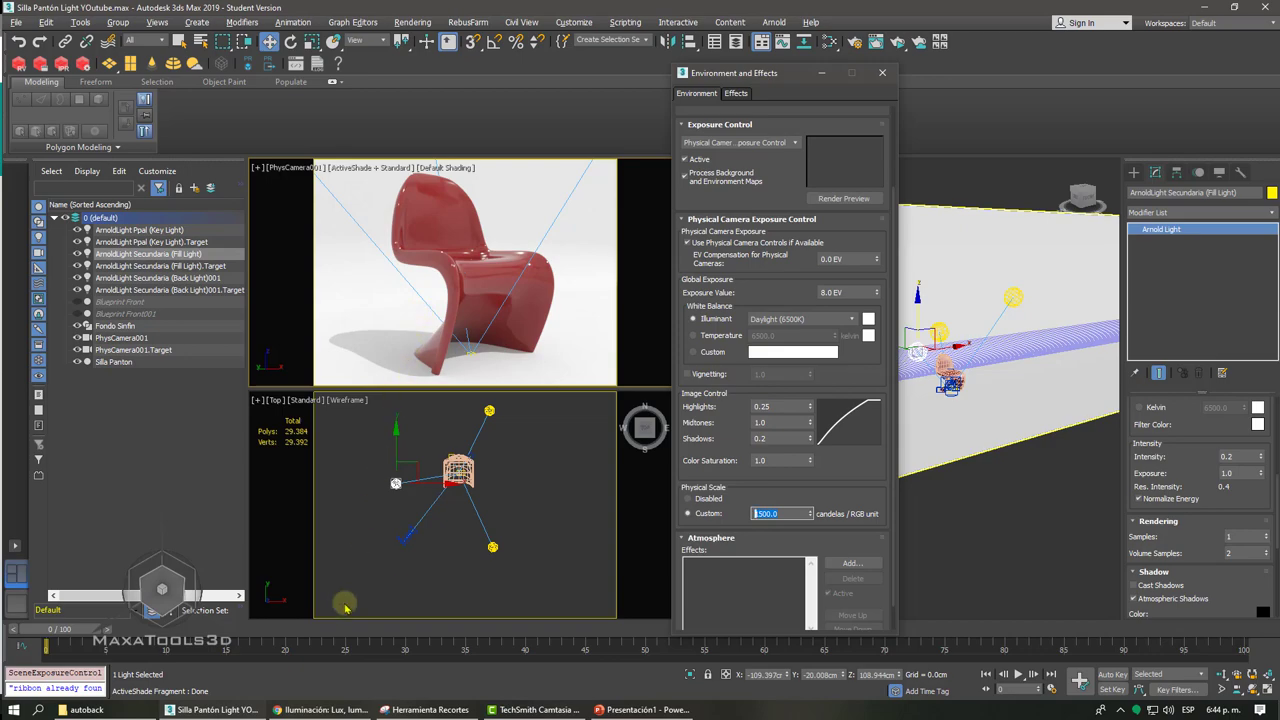
- Replace the HDRI Google search with a search for MATTE SHADOWS
left_click(320, 709)
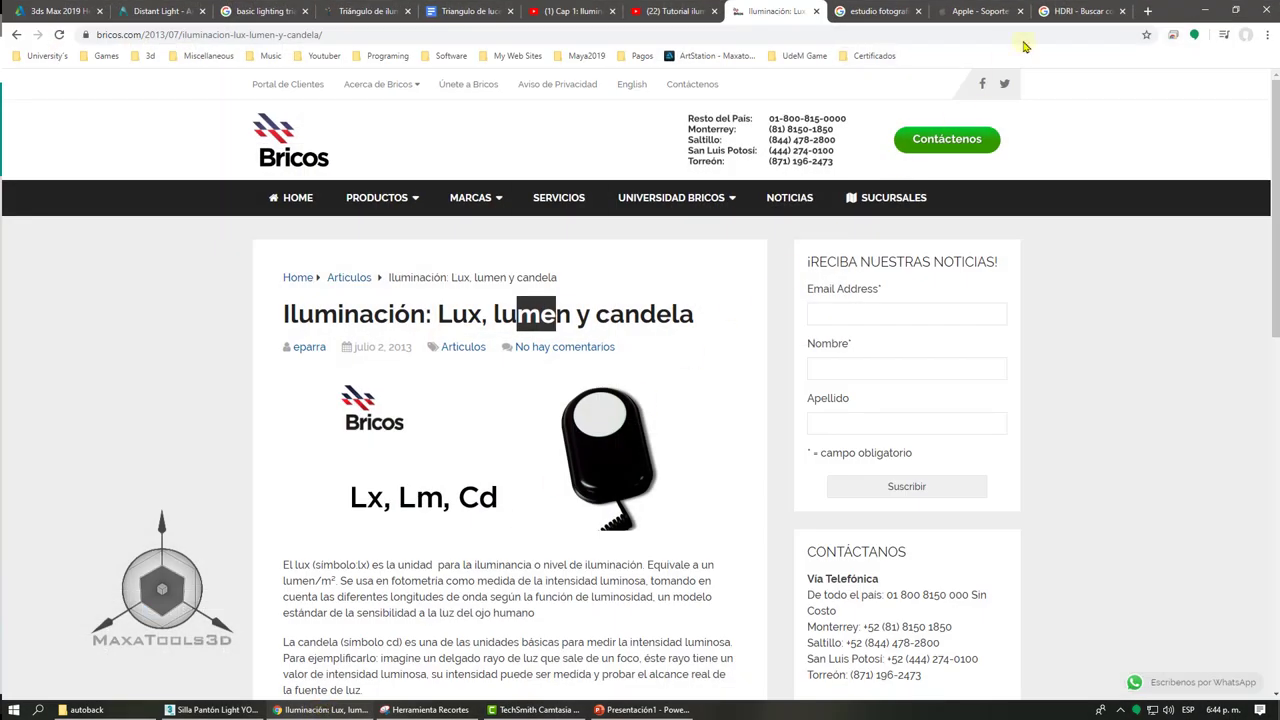
left_click(1075, 11)
left_click_drag(360, 90, 140, 90)
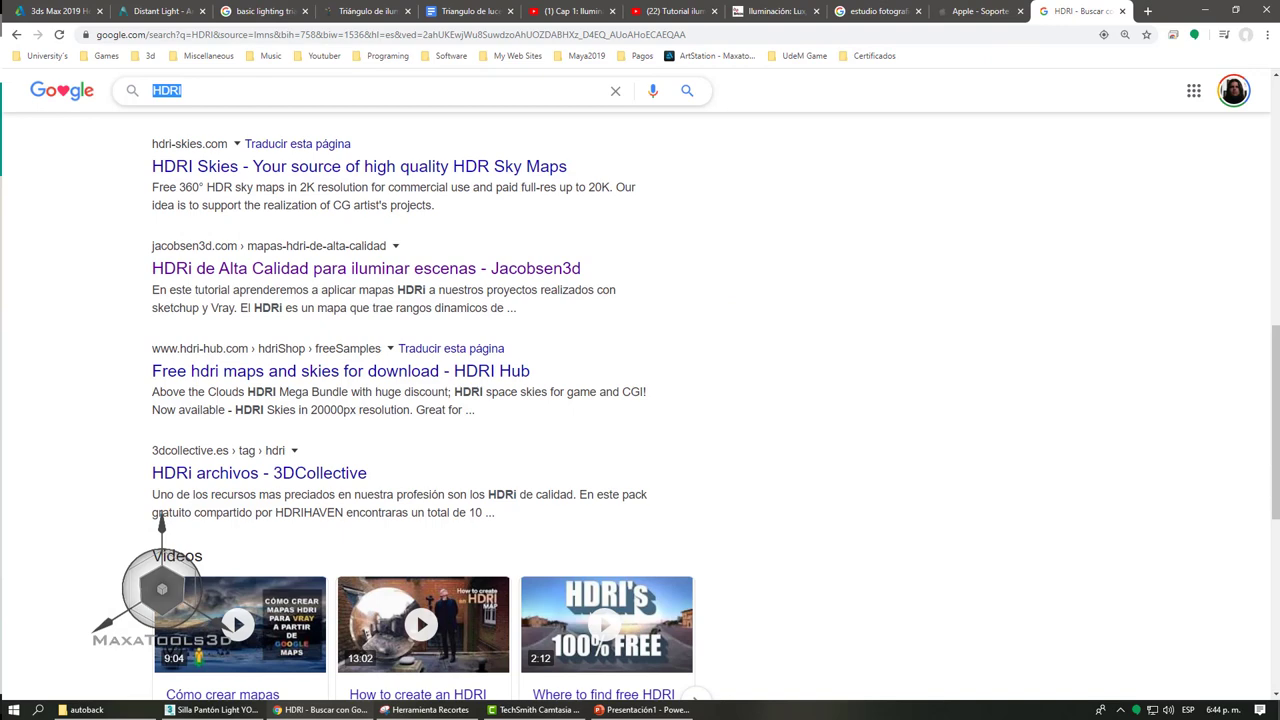
type("MATTE SHADOWS")
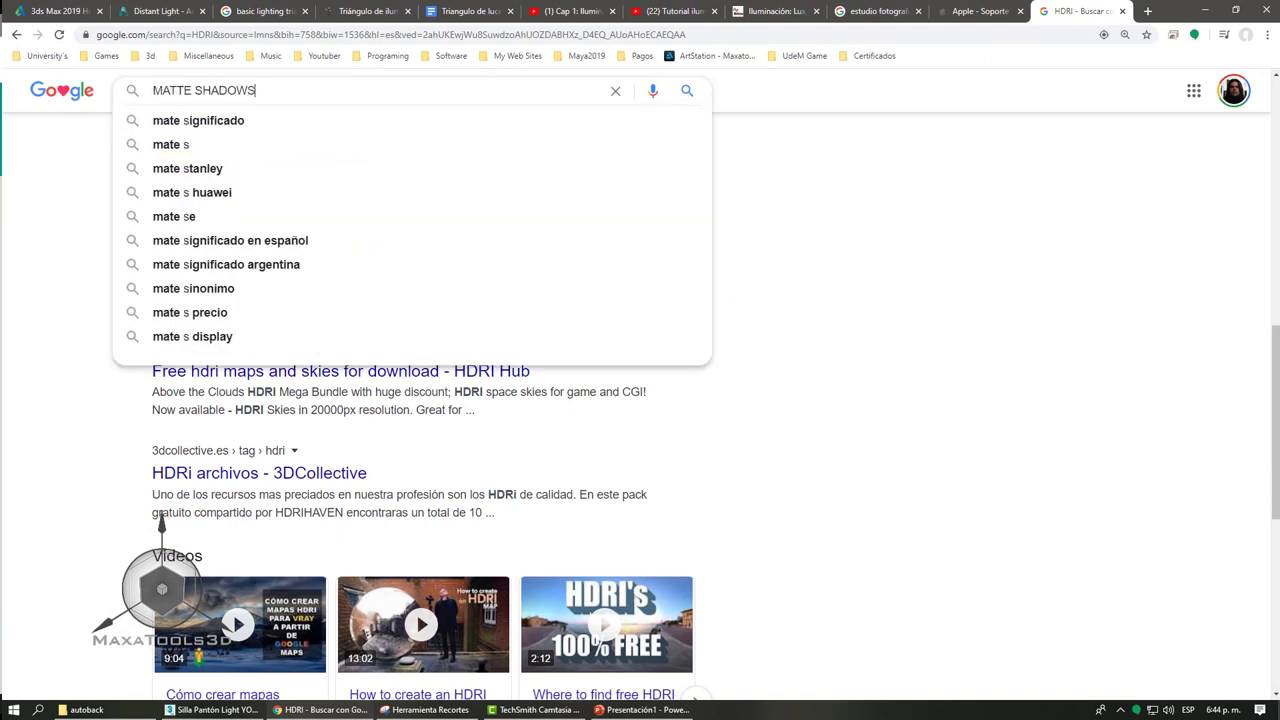
key("Return")
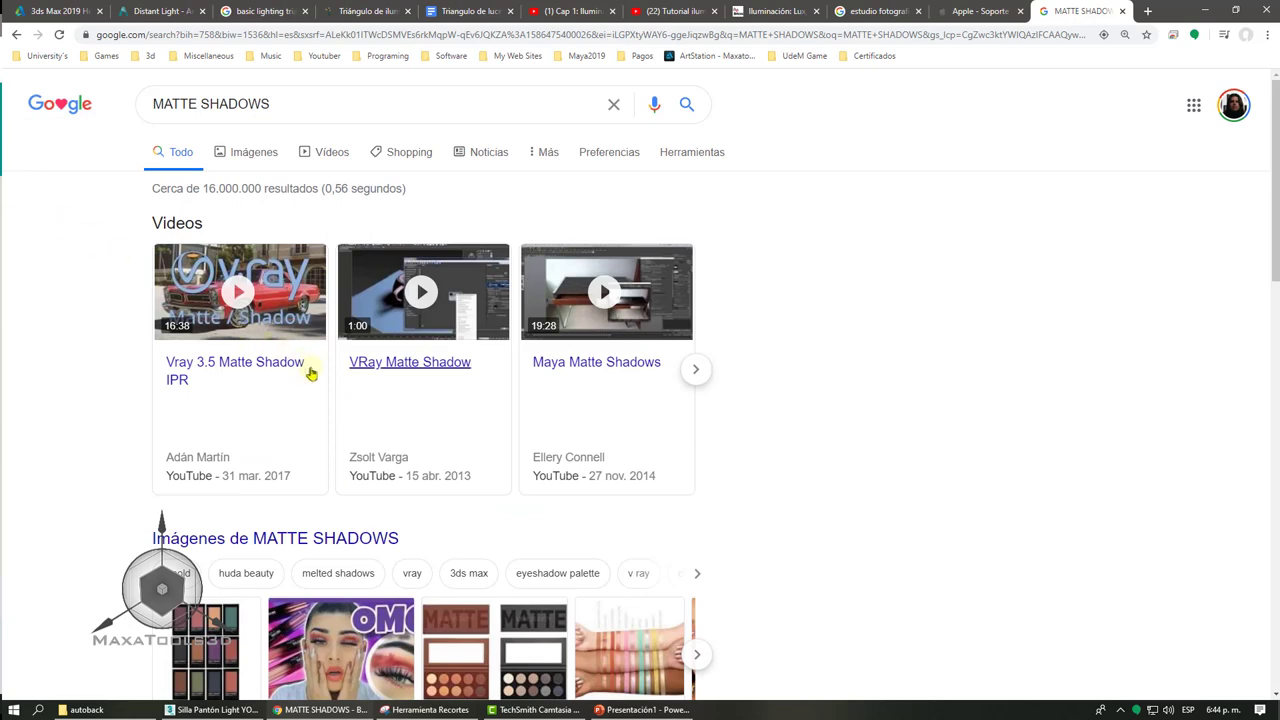
- Browse the image results, then open the 'Vray 3.5 Matte Shadow IPR' video
scroll(334, 386, "down", 2)
scroll(320, 340, "up", 2)
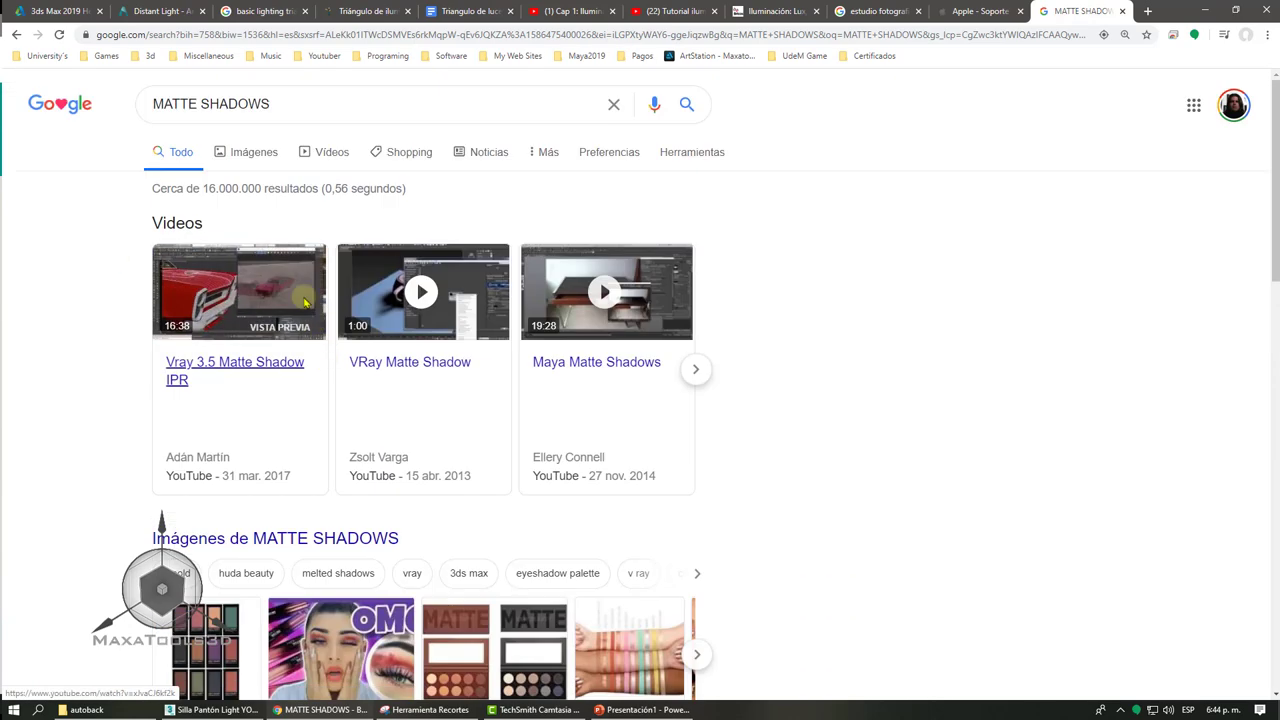
left_click(250, 155)
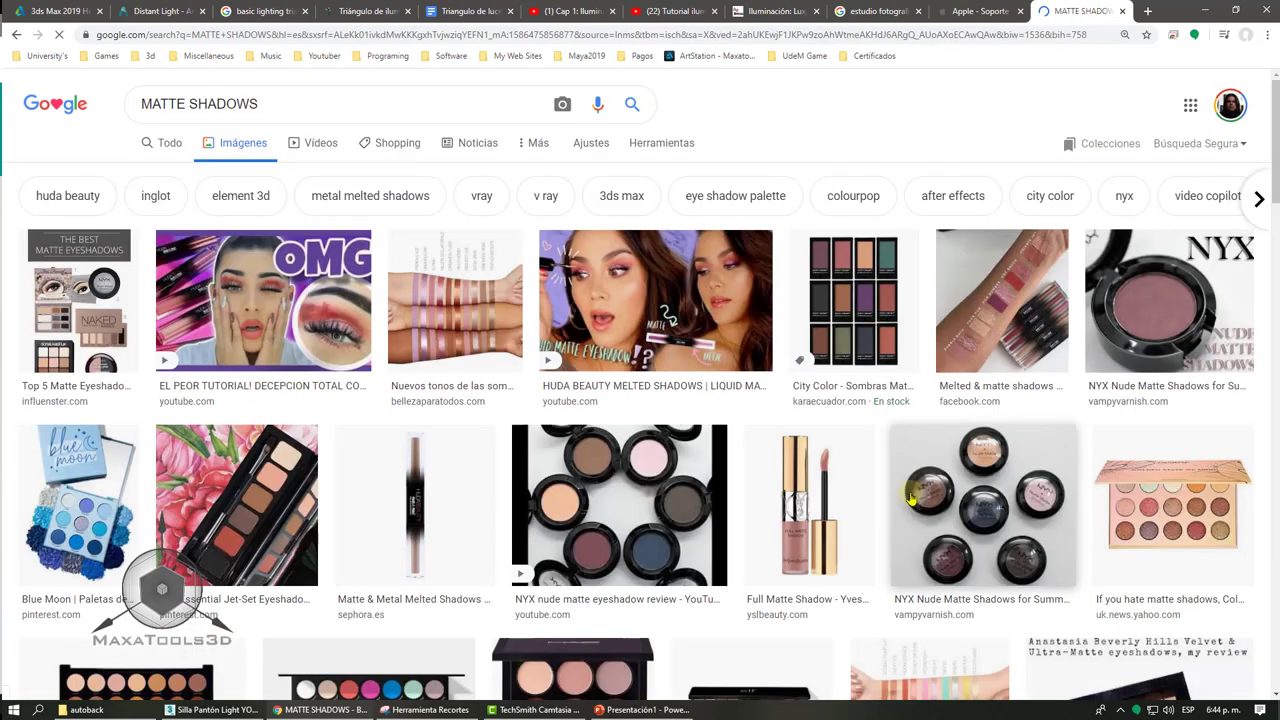
left_click(16, 34)
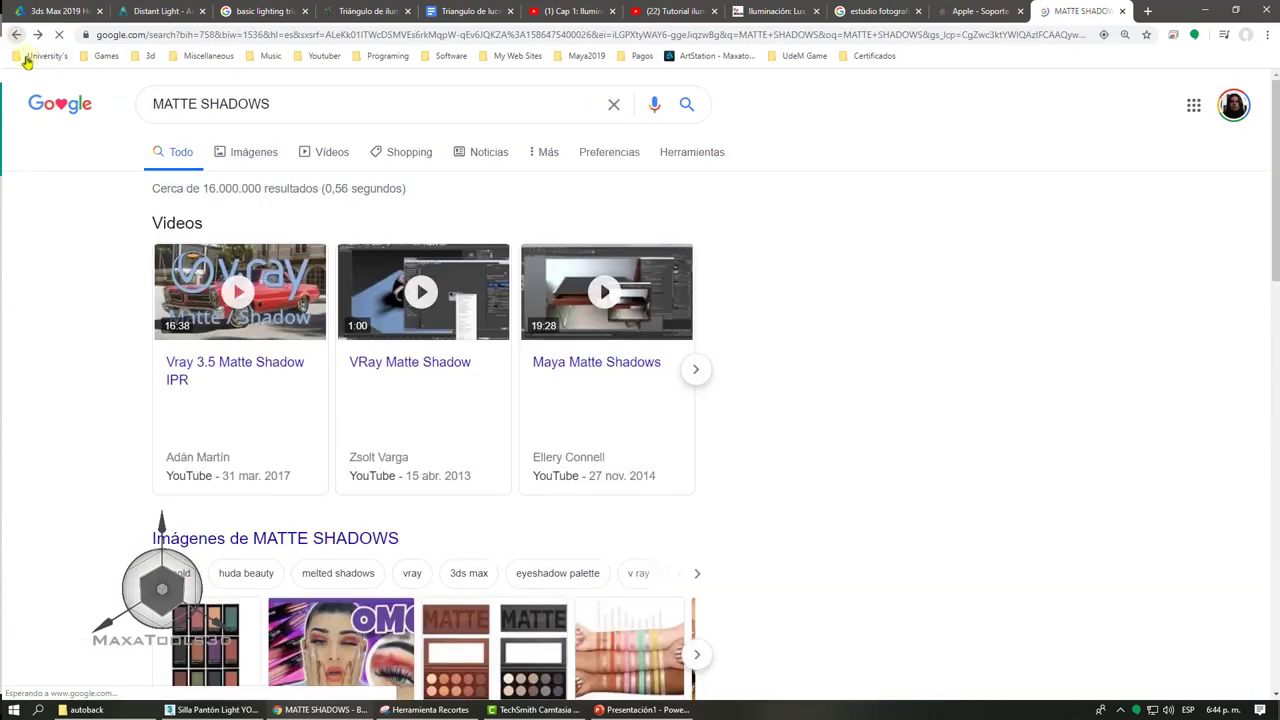
left_click(243, 371)
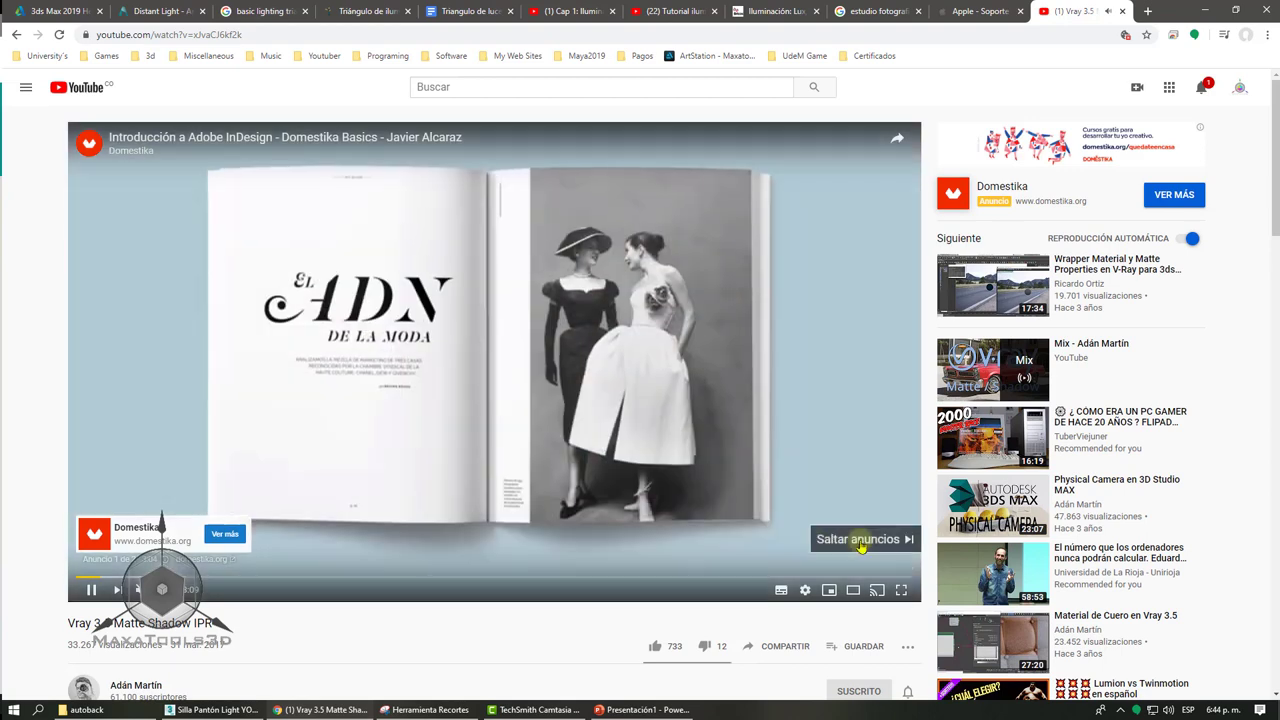
- Skip the ad, jump to about 7:35 in the tutorial, and highlight 'Vray 3.5' in the title
left_click(858, 540)
mouse_move(438, 578)
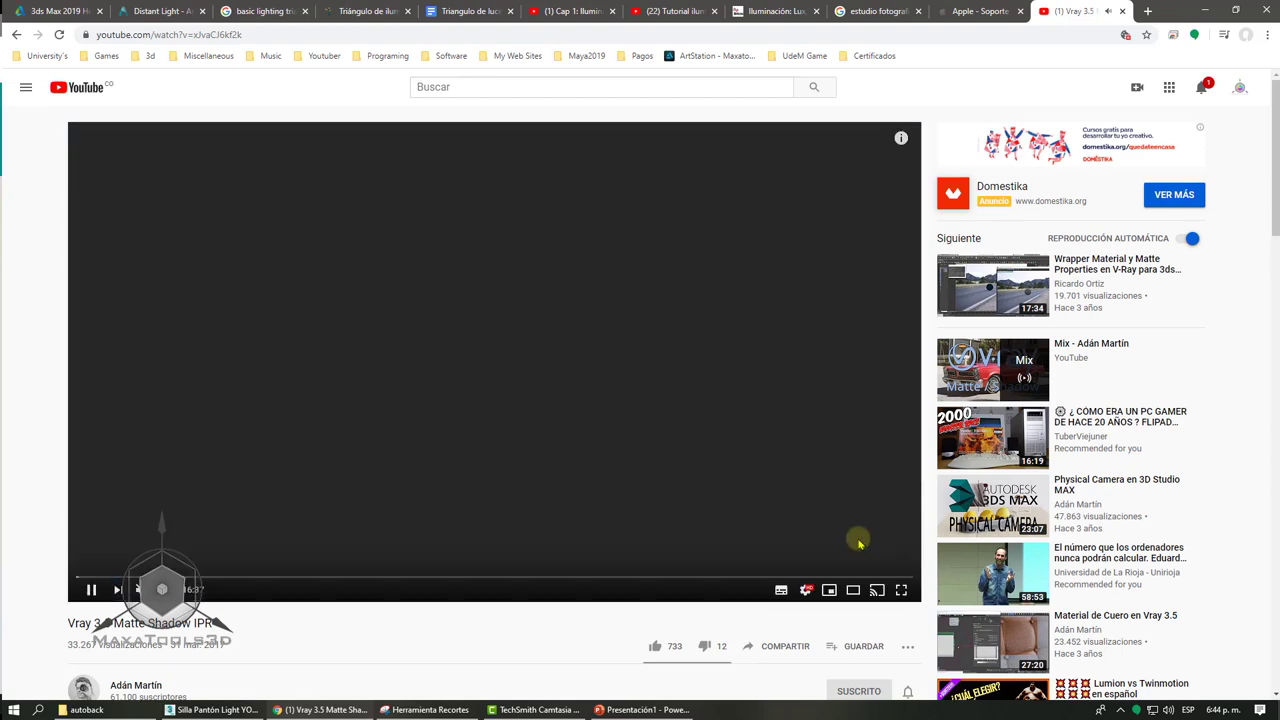
left_click(439, 578)
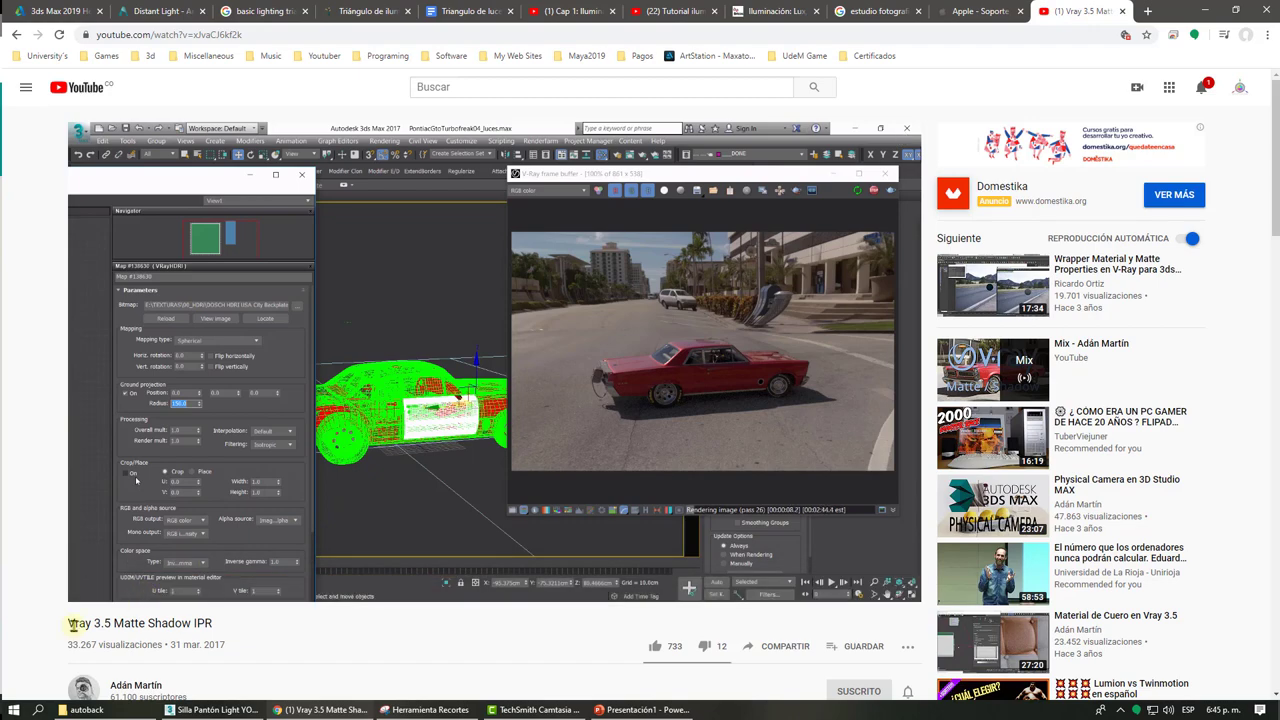
left_click_drag(72, 624, 116, 628)
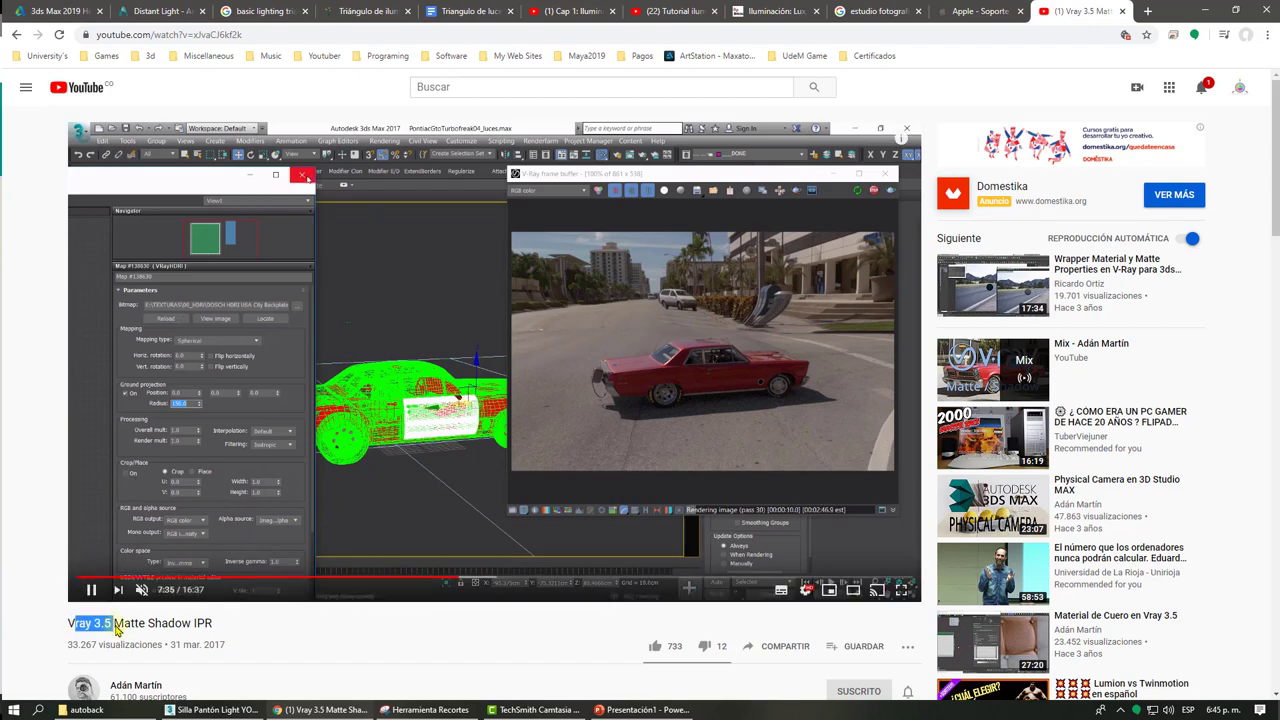